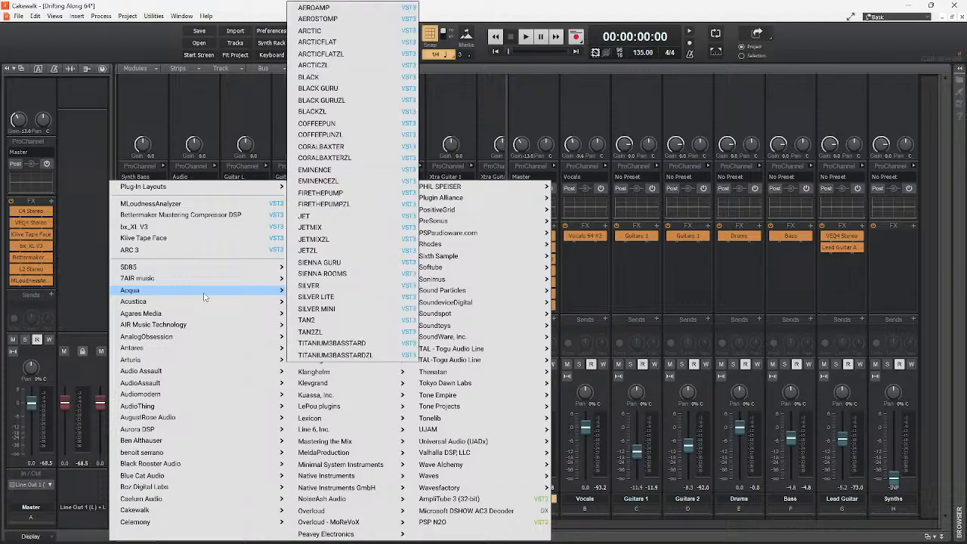
Insert the SIENNA GURU plug-in on the Master bus and place it directly above MLoudnessAnalyzer in the effects chain
{"action": "mouse_move", "coordinate": [177, 305]}
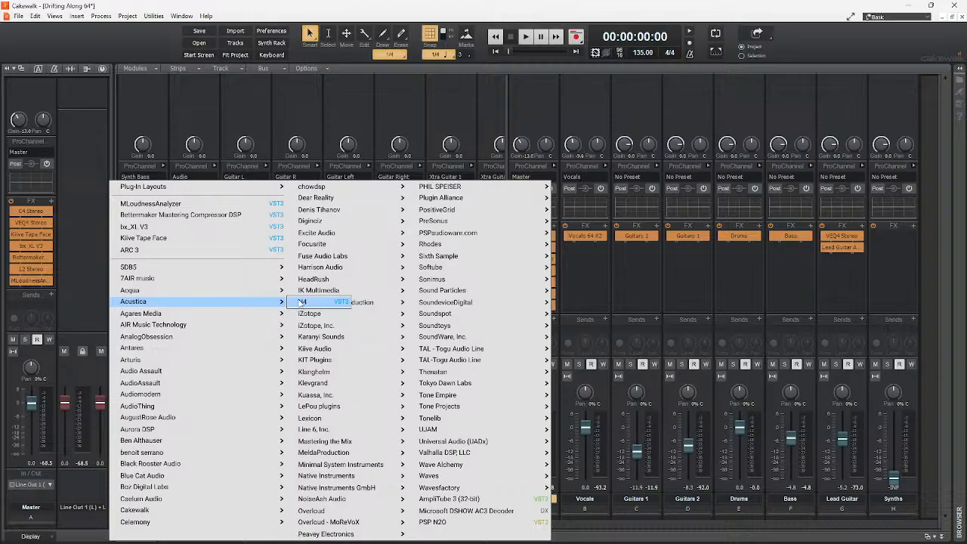
{"action": "mouse_move", "coordinate": [245, 293]}
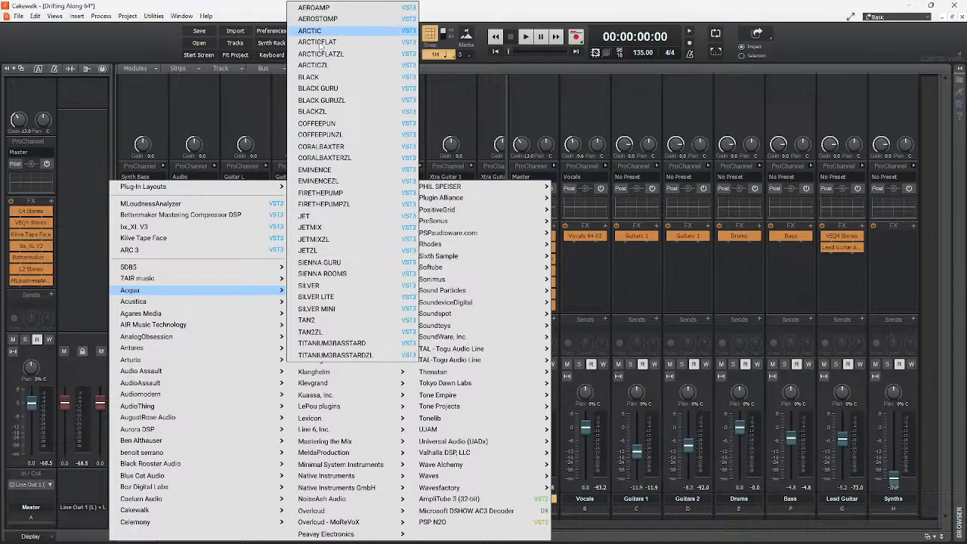
{"action": "left_click", "coordinate": [342, 265]}
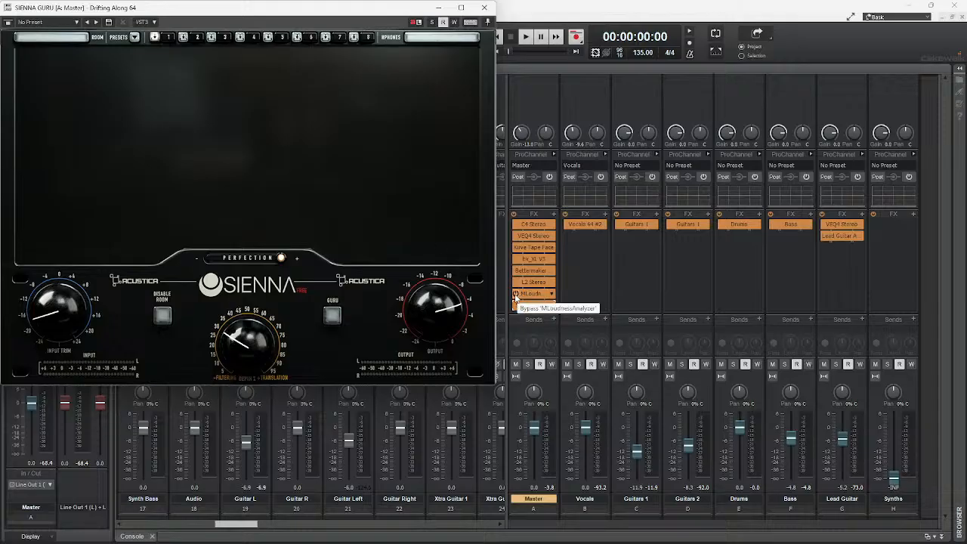
{"action": "left_click_drag", "start_coordinate": [529, 305], "coordinate": [531, 295]}
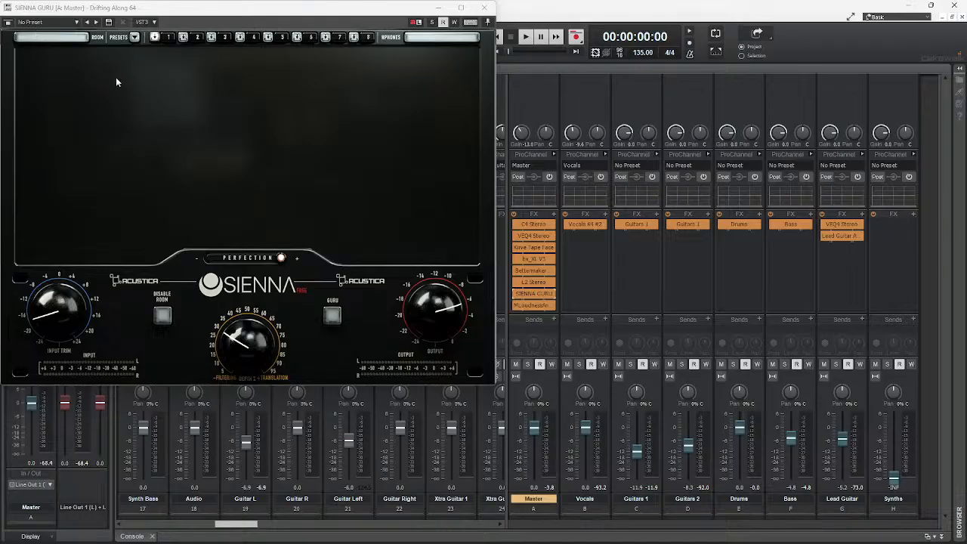
Try the A03 Studio: HOG SUN218 (Sub) room and the A04 Studio: Spitfire JABBAH4312 (Sub) room in SIENNA GURU
{"action": "left_click", "coordinate": [69, 39]}
{"action": "mouse_move", "coordinate": [73, 62]}
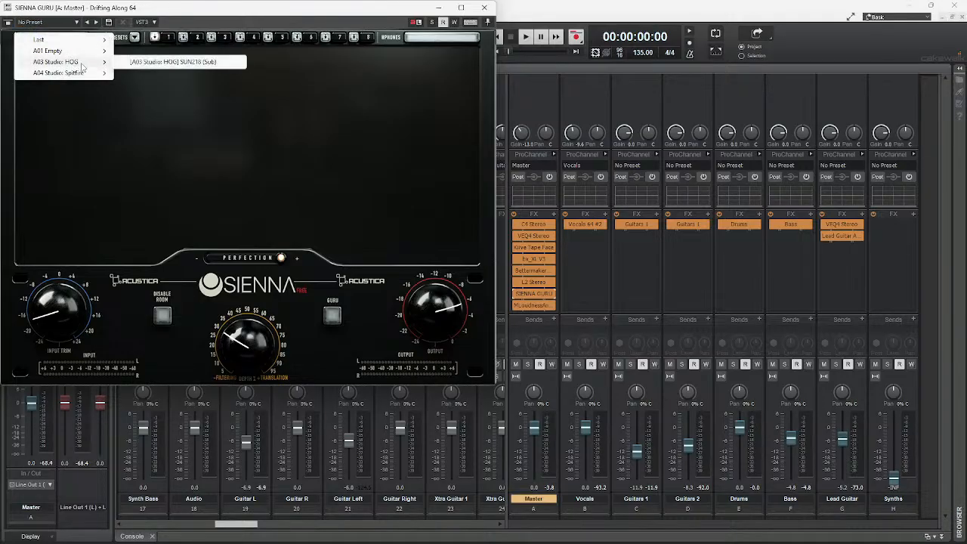
{"action": "left_click", "coordinate": [170, 62]}
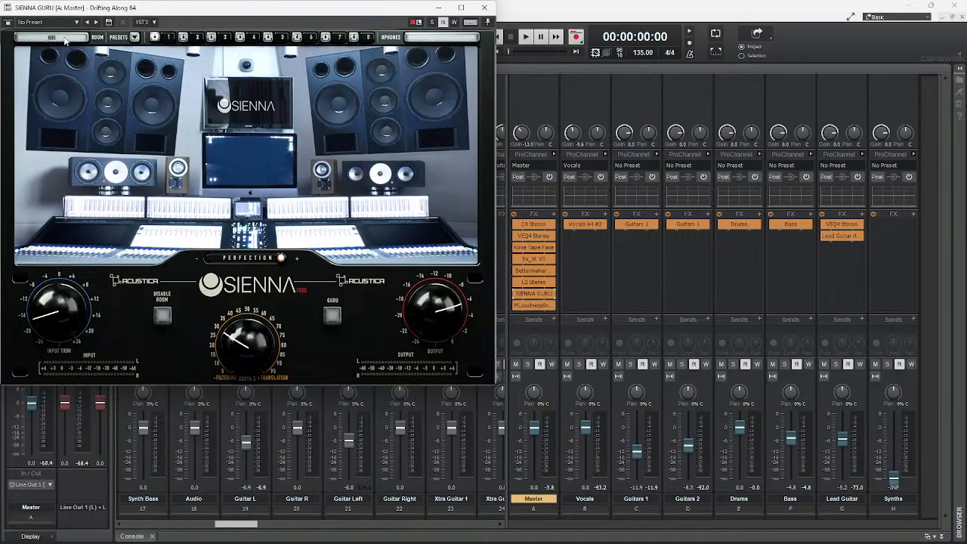
{"action": "left_click", "coordinate": [65, 41]}
{"action": "mouse_move", "coordinate": [74, 74]}
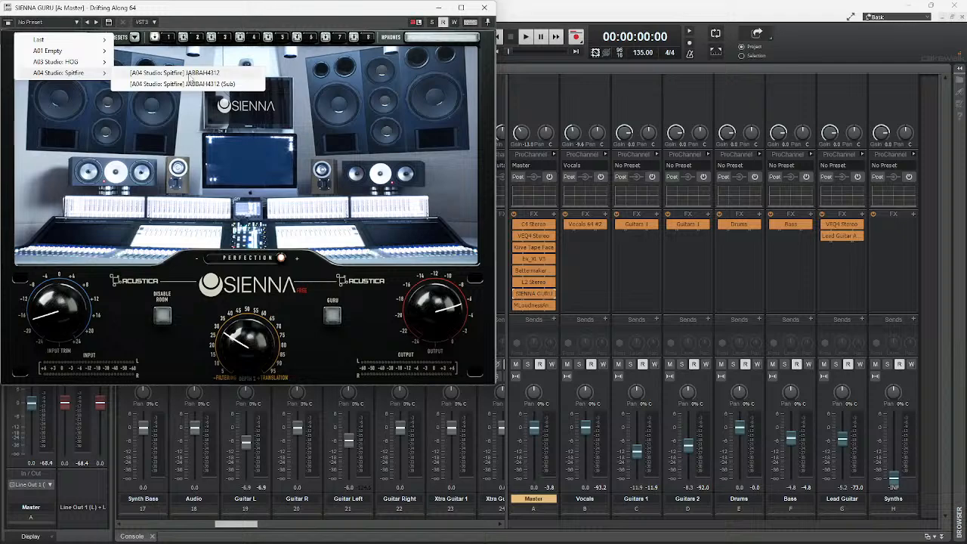
{"action": "left_click", "coordinate": [191, 84]}
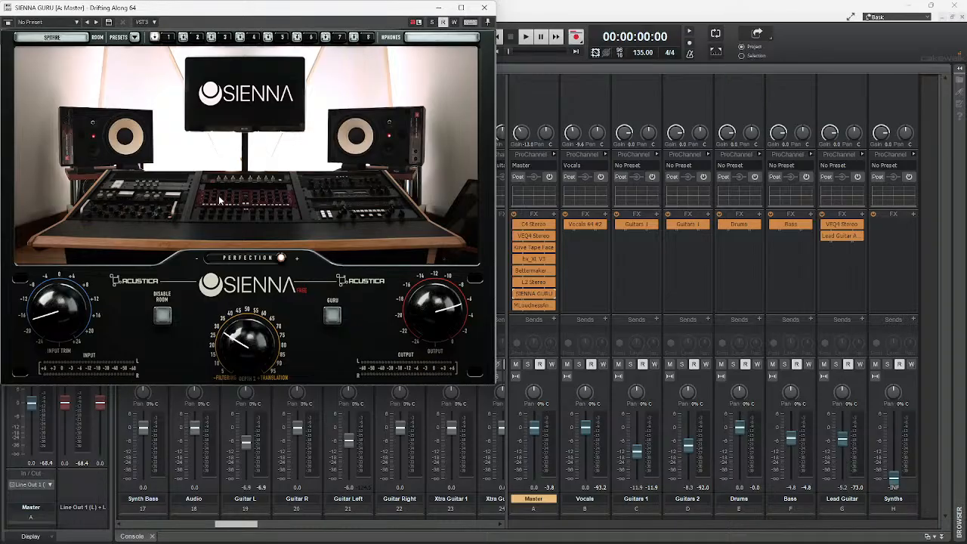
Load the A03 Studio: HOG SUN218 (Sub) room in SIENNA GURU and minimize the plug-in window
{"action": "left_click", "coordinate": [39, 37]}
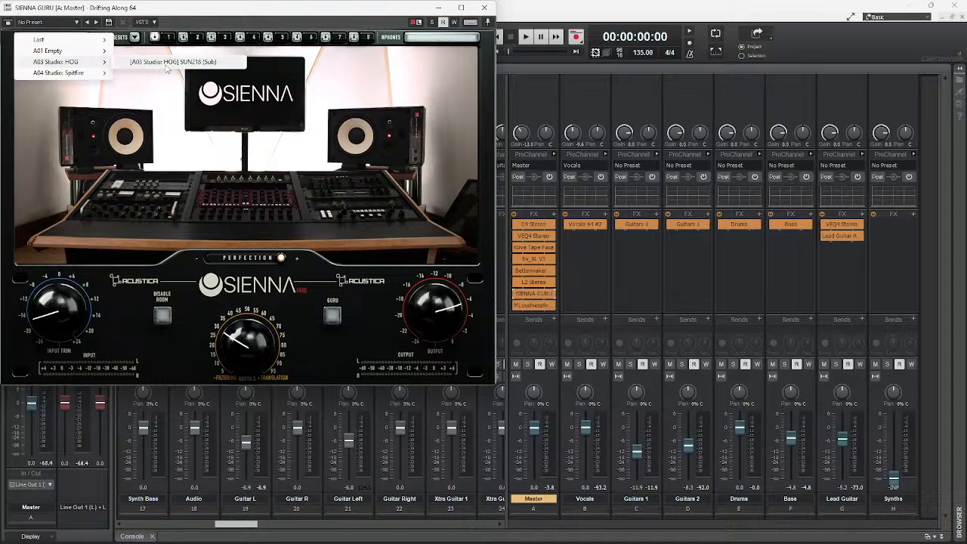
{"action": "left_click", "coordinate": [169, 63]}
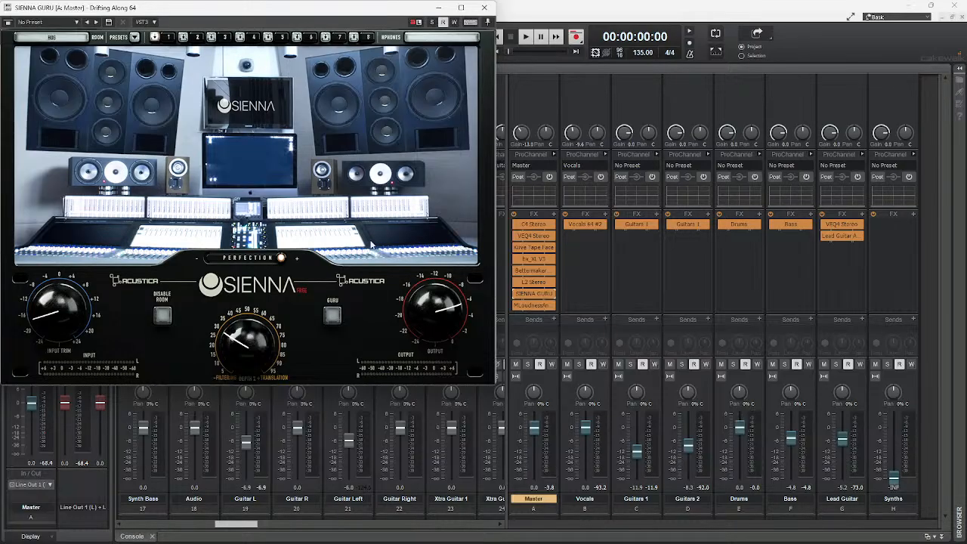
{"action": "left_click", "coordinate": [439, 9]}
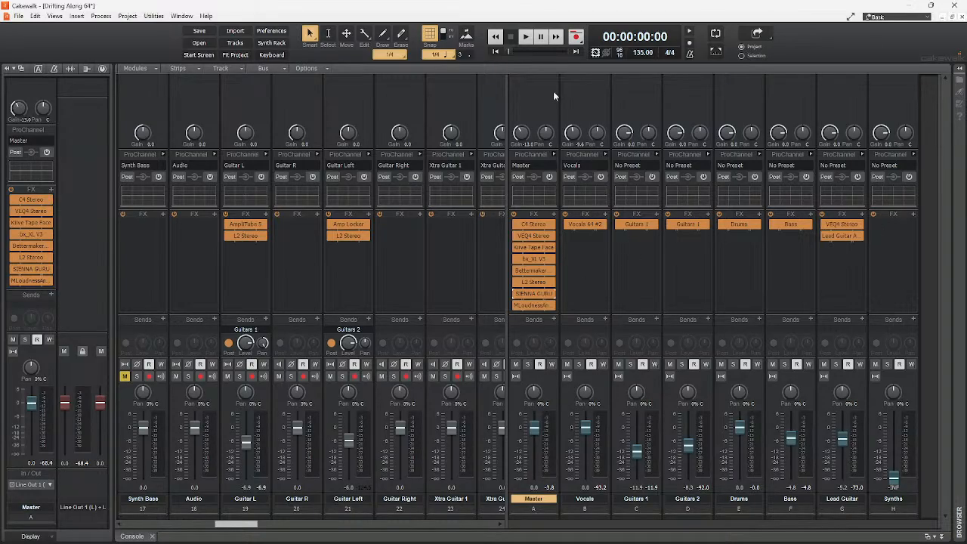
Play the project from the start twice to listen to the mix through SIENNA GURU, stopping playback each time
{"action": "left_click", "coordinate": [526, 36]}
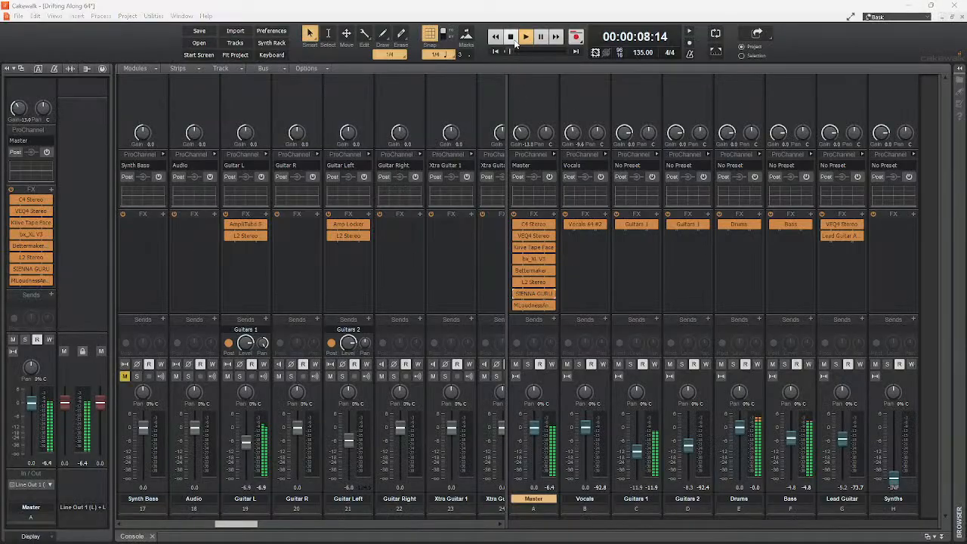
{"action": "key", "text": "space"}
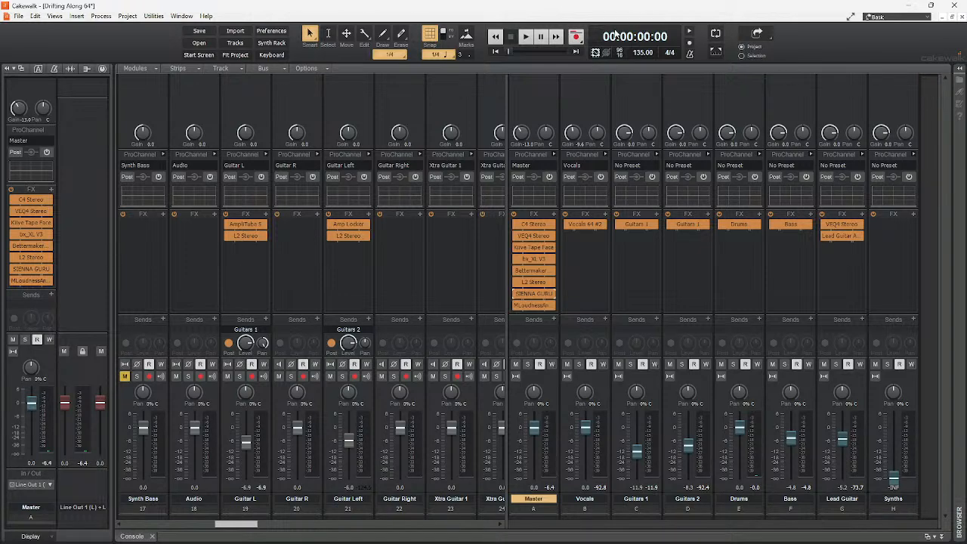
{"action": "left_click", "coordinate": [527, 38]}
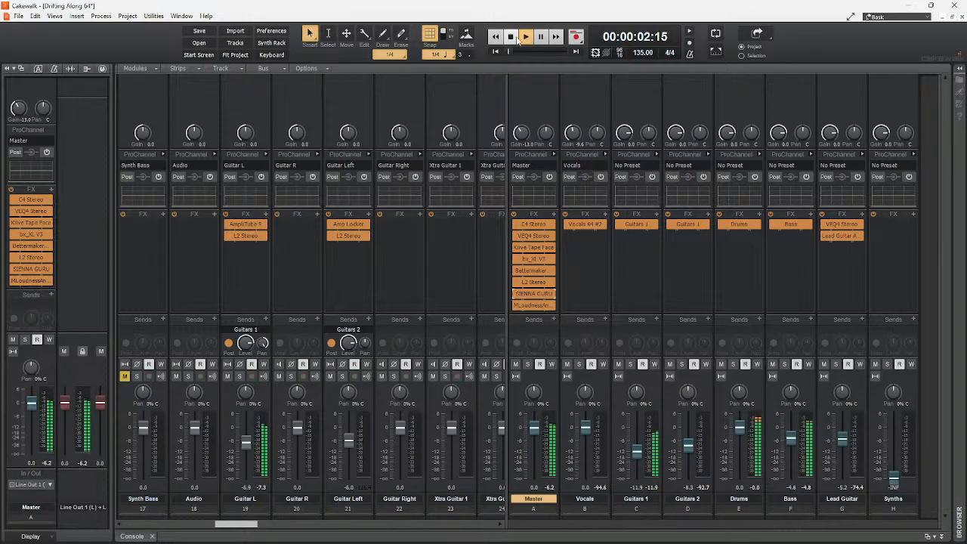
{"action": "left_click", "coordinate": [511, 36]}
Set the mixing latency buffer size to 2048 samples in the audio driver settings and check the applied value
{"action": "left_click", "coordinate": [25, 18]}
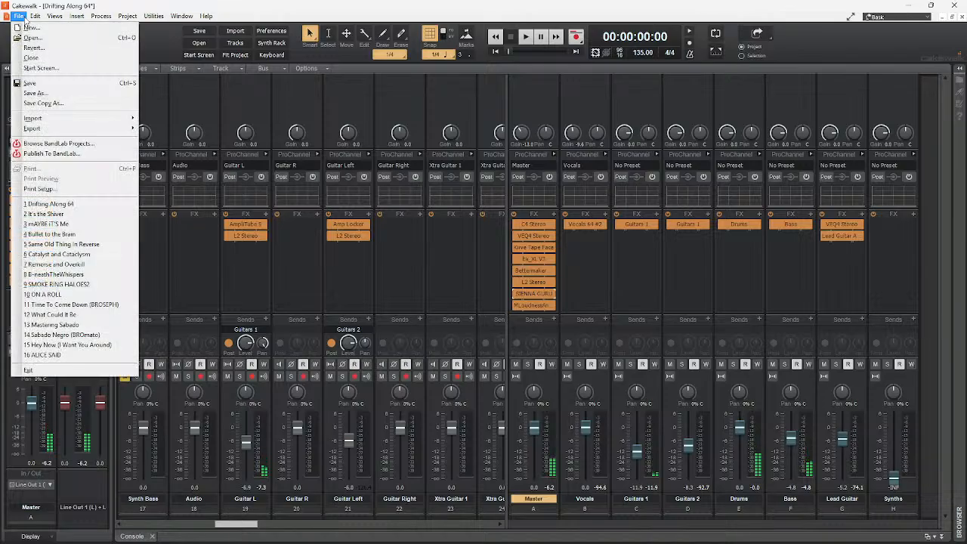
{"action": "mouse_move", "coordinate": [51, 132]}
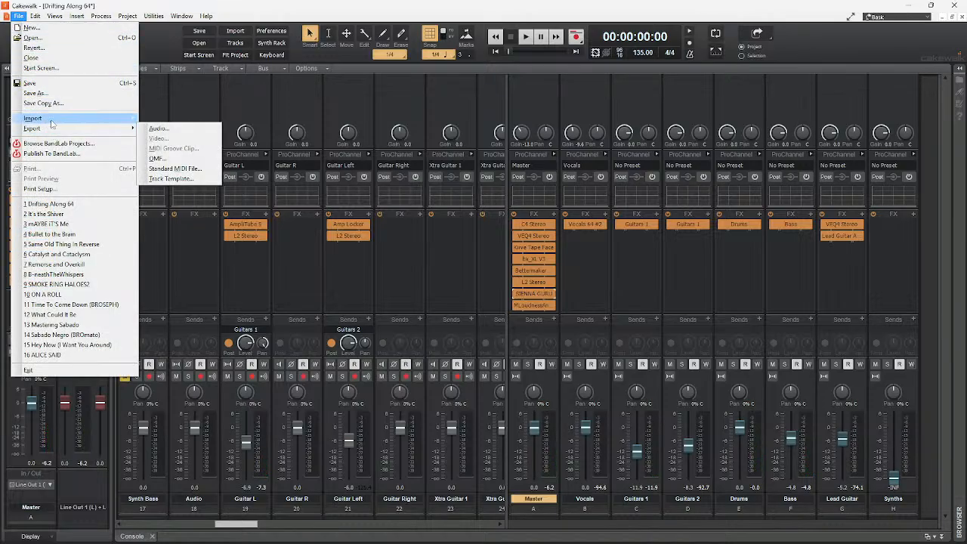
{"action": "mouse_move", "coordinate": [40, 15]}
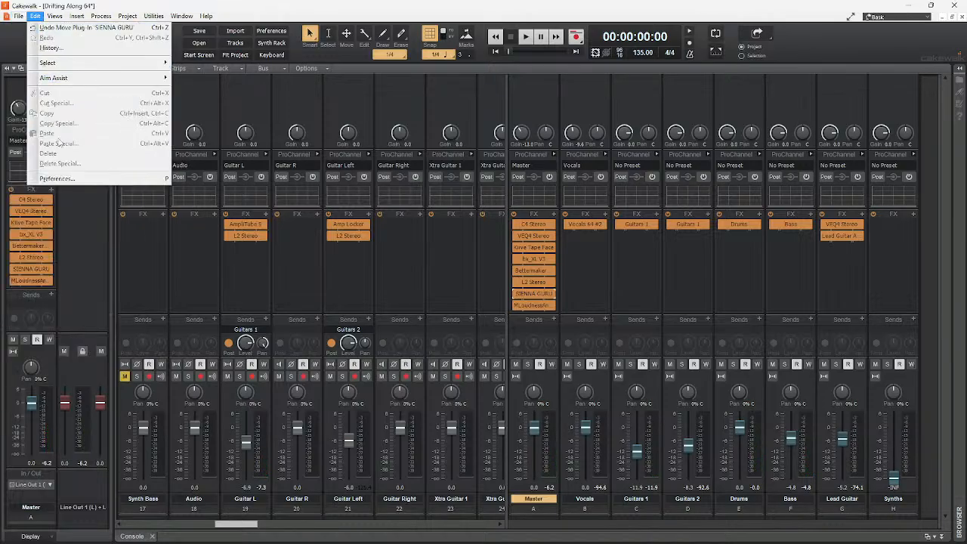
{"action": "left_click", "coordinate": [59, 179]}
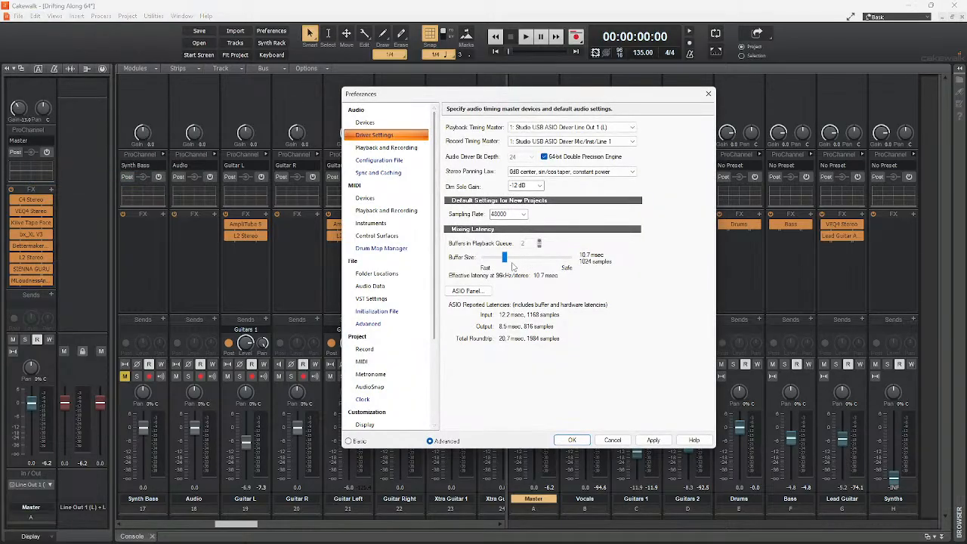
{"action": "left_click_drag", "start_coordinate": [508, 261], "coordinate": [523, 263]}
{"action": "left_click", "coordinate": [572, 440]}
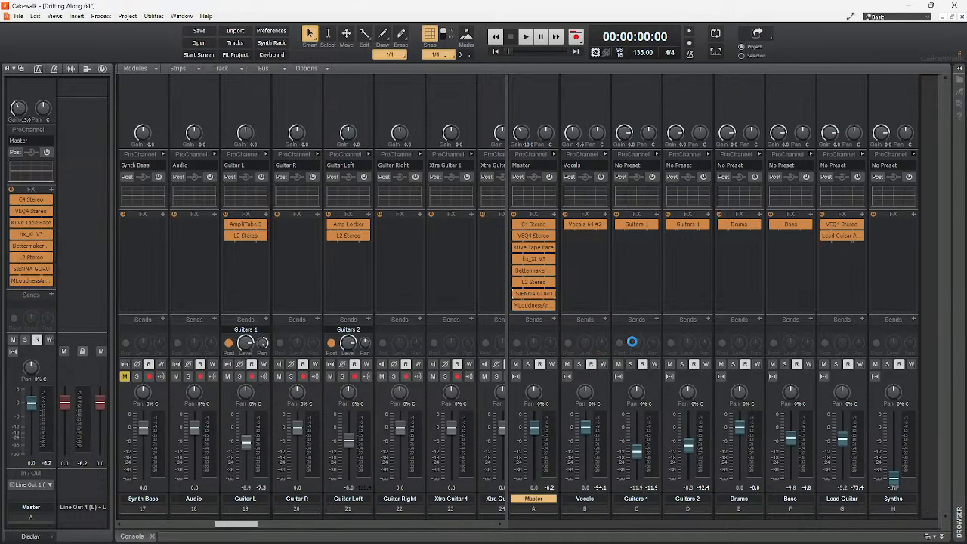
{"action": "key", "text": "p"}
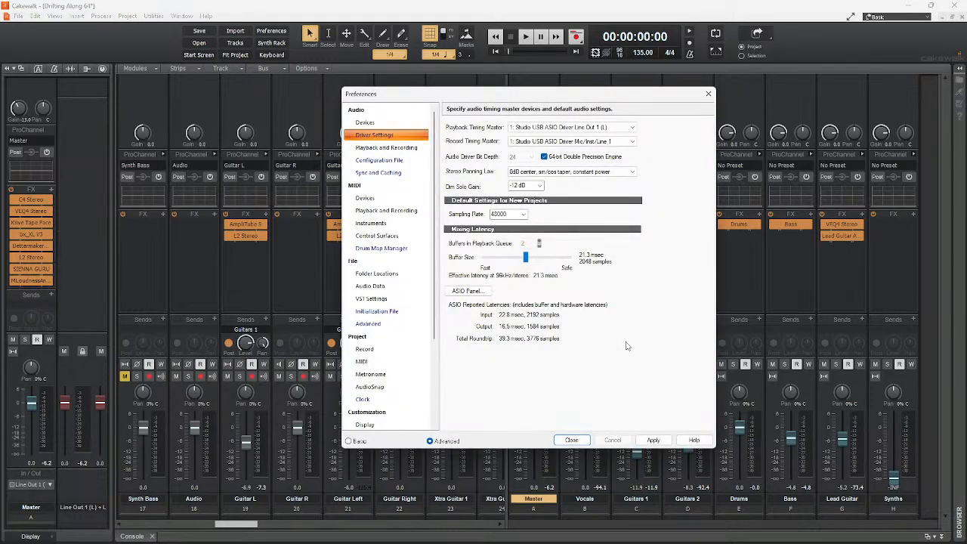
{"action": "left_click", "coordinate": [572, 440]}
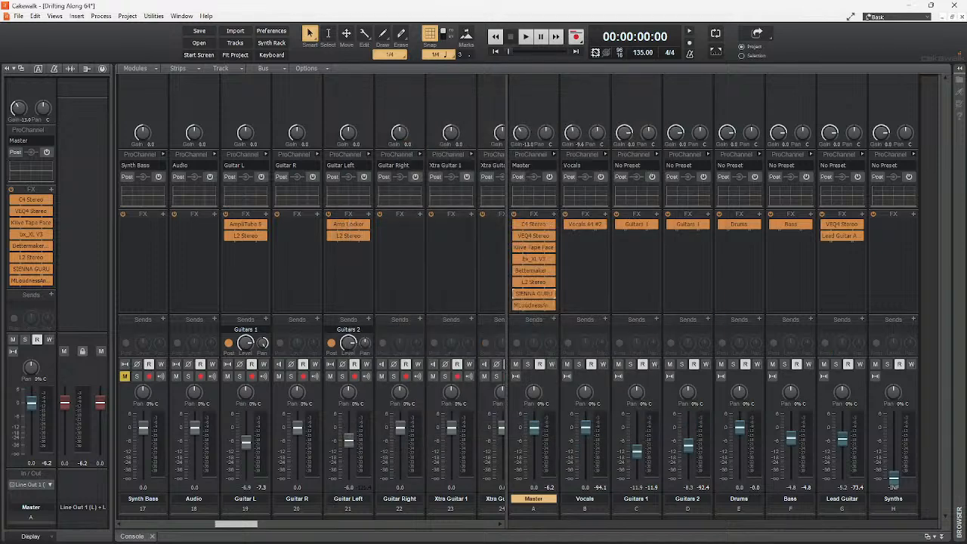
Play the project, compare the mix with SIENNA GURU bypassed and active on the Master bus, and open its window
{"action": "left_click", "coordinate": [527, 42]}
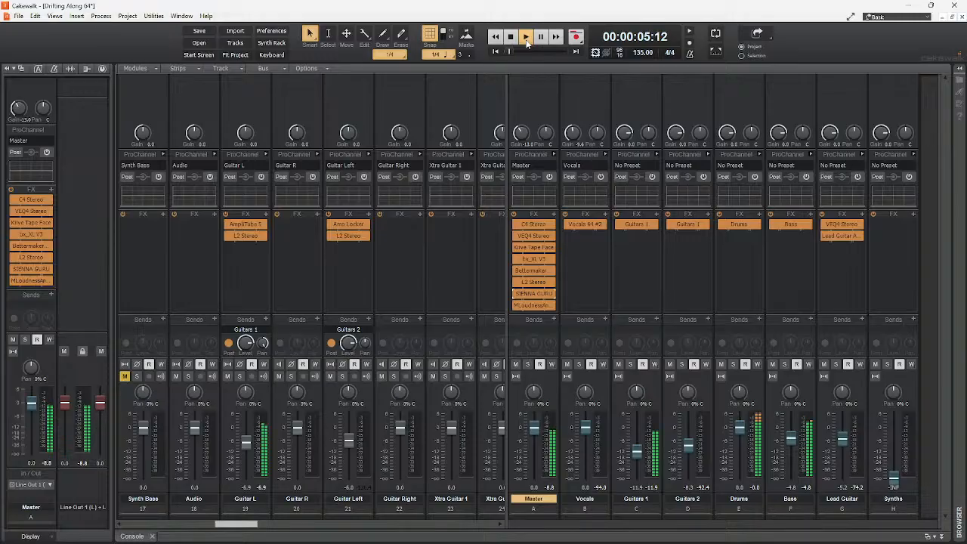
{"action": "left_click", "coordinate": [516, 294]}
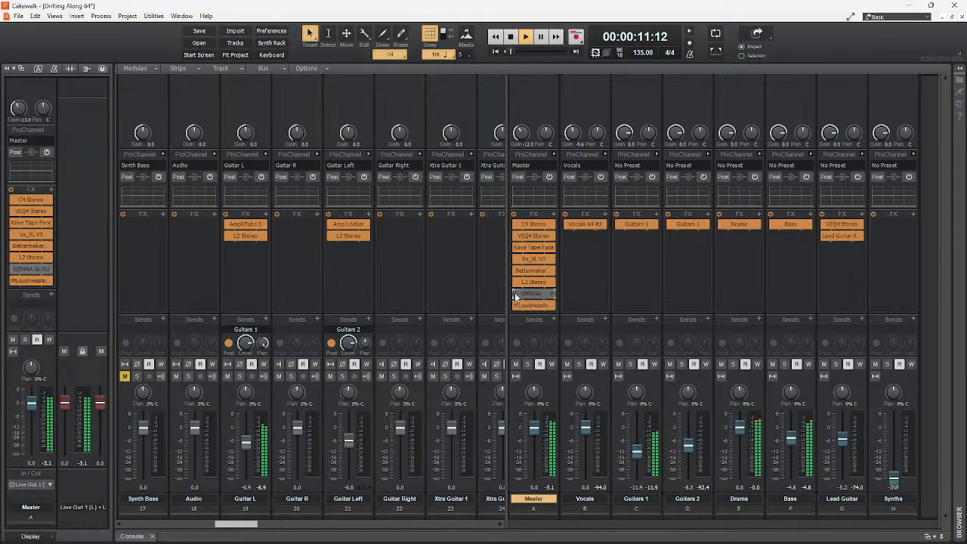
{"action": "left_click", "coordinate": [517, 295]}
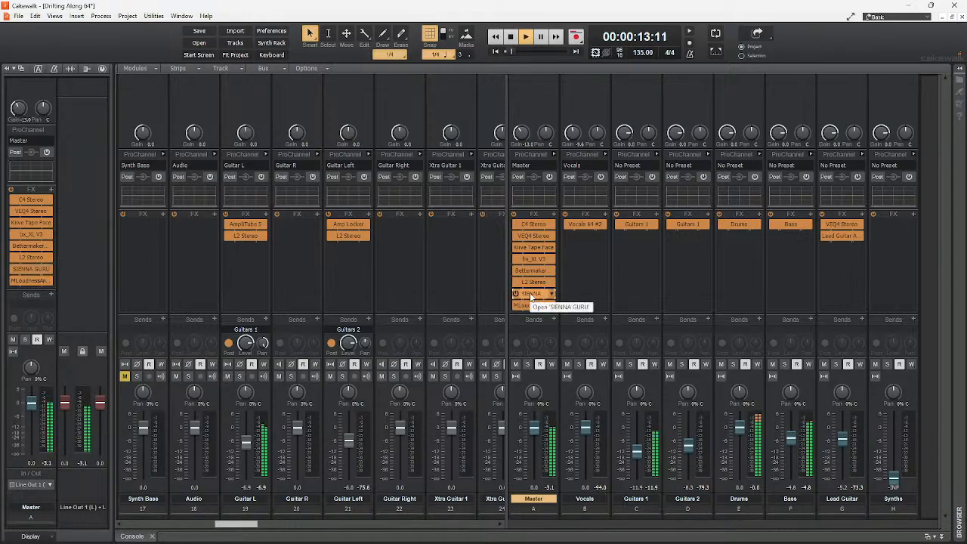
{"action": "double_click", "coordinate": [532, 297]}
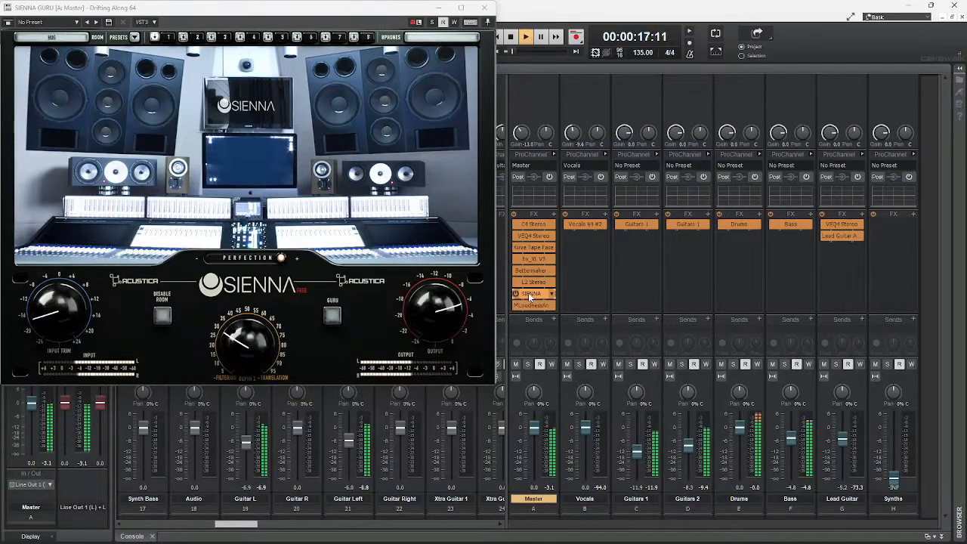
Bypass all bus effects except SIENNA GURU and MLoudnessAnalyzer on the Master bus, close the plug-in window and stop playback
{"action": "left_click", "coordinate": [516, 271]}
{"action": "left_click", "coordinate": [516, 260]}
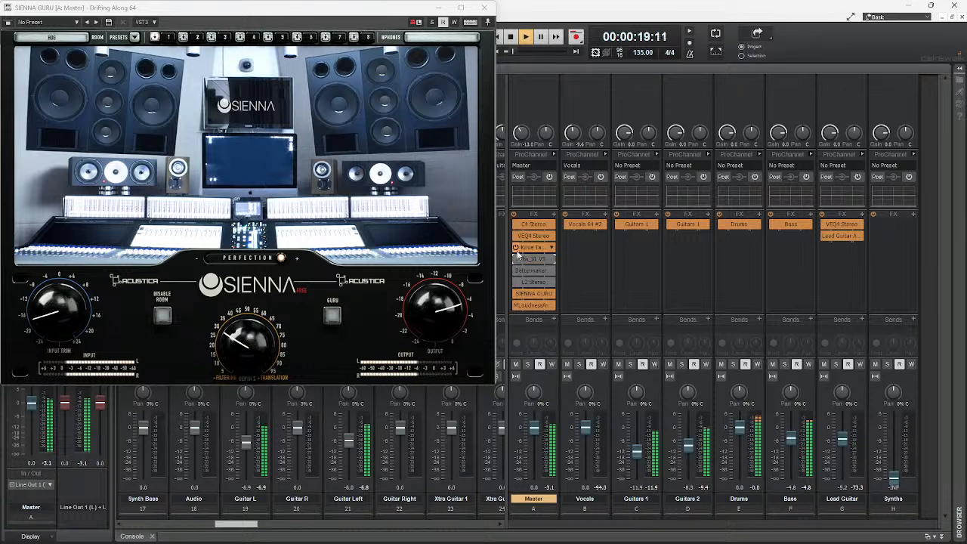
{"action": "left_click", "coordinate": [514, 225]}
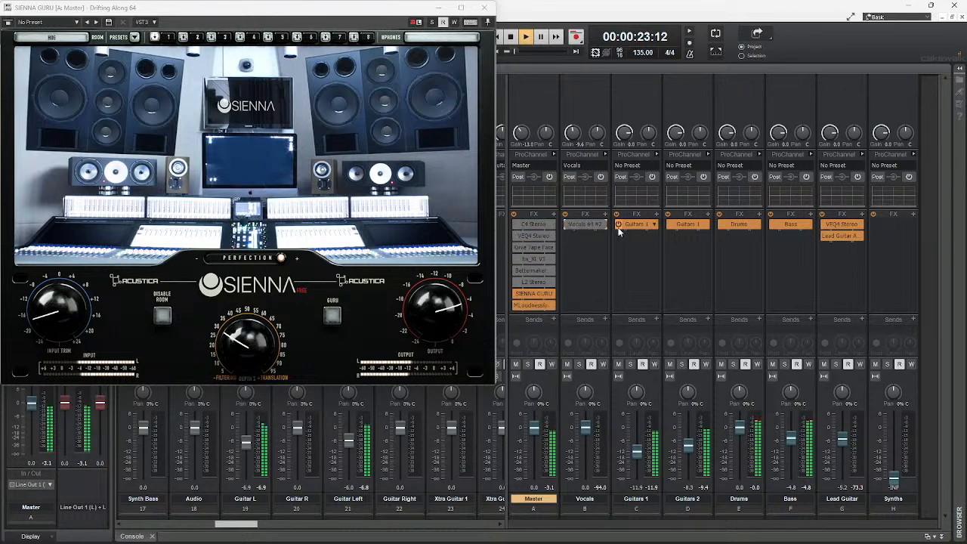
{"action": "left_click", "coordinate": [722, 225]}
{"action": "left_click", "coordinate": [773, 224]}
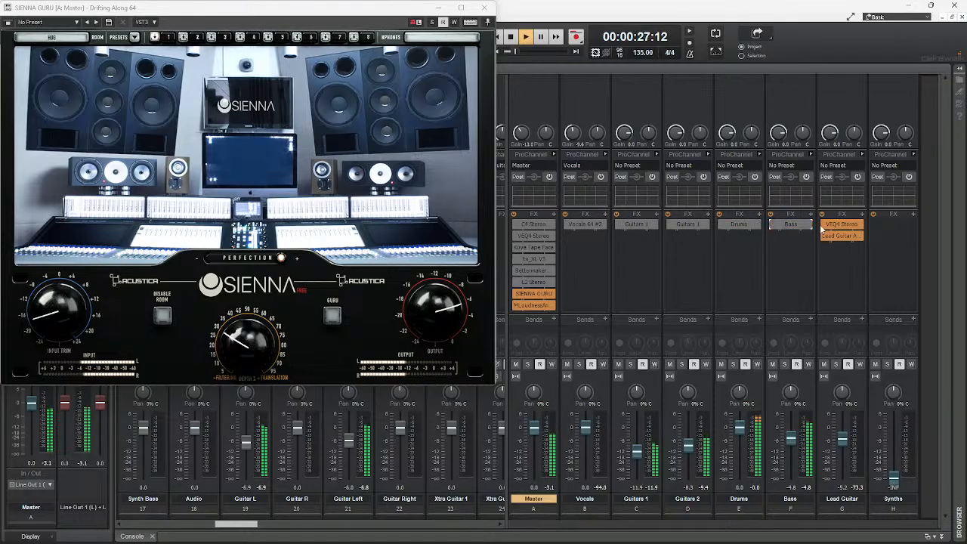
{"action": "left_click", "coordinate": [824, 225]}
{"action": "left_click", "coordinate": [826, 237]}
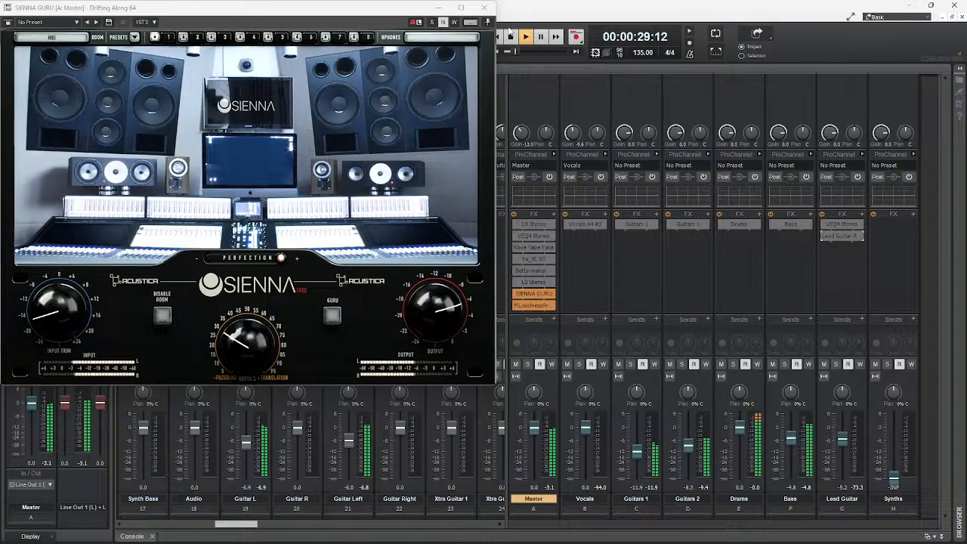
{"action": "left_click", "coordinate": [485, 8]}
{"action": "left_click", "coordinate": [511, 37]}
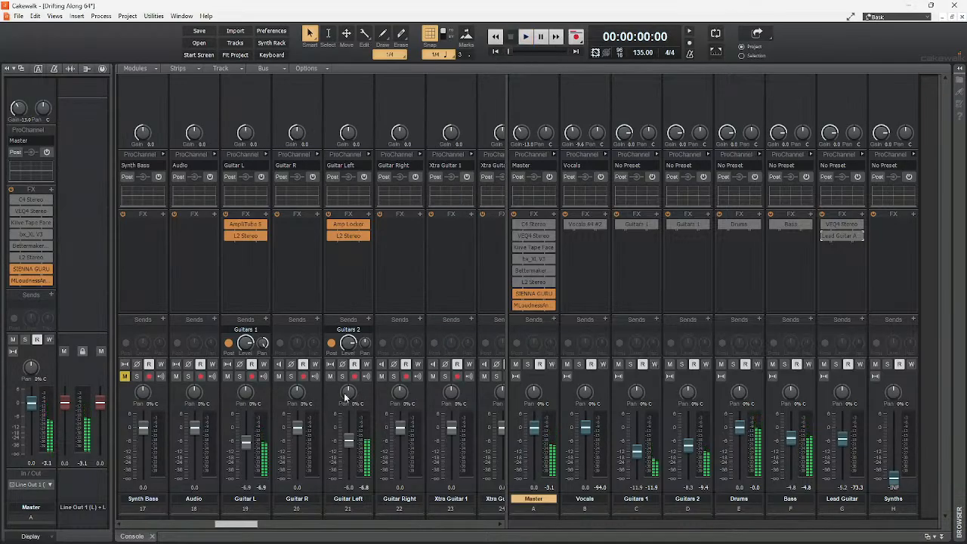
Start playback and pull the Vocals, Guitars 1, Guitars 2, Drums, Bass and Lead Guitar bus faders down to about their minimum
{"action": "key", "text": "space"}
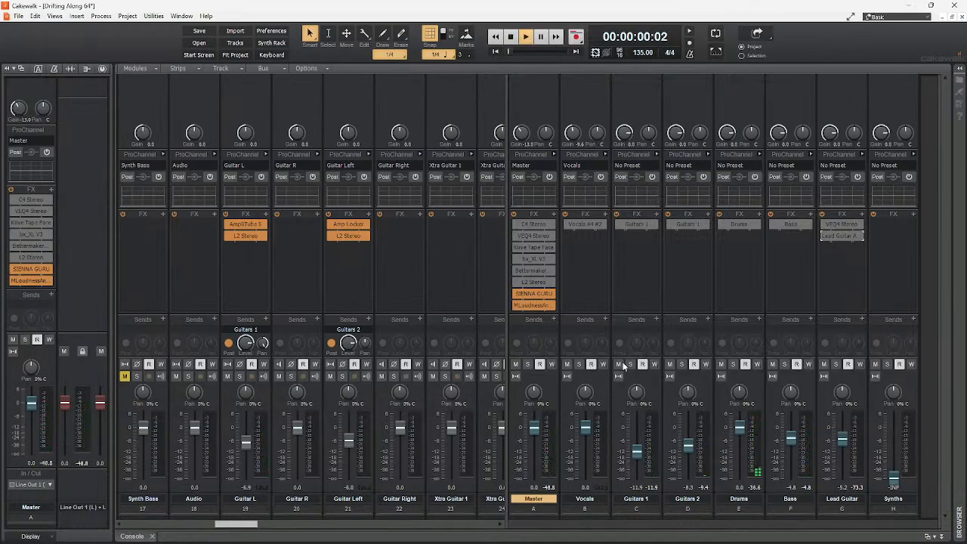
{"action": "left_click_drag", "start_coordinate": [591, 432], "coordinate": [589, 477]}
{"action": "left_click_drag", "start_coordinate": [637, 452], "coordinate": [638, 457]}
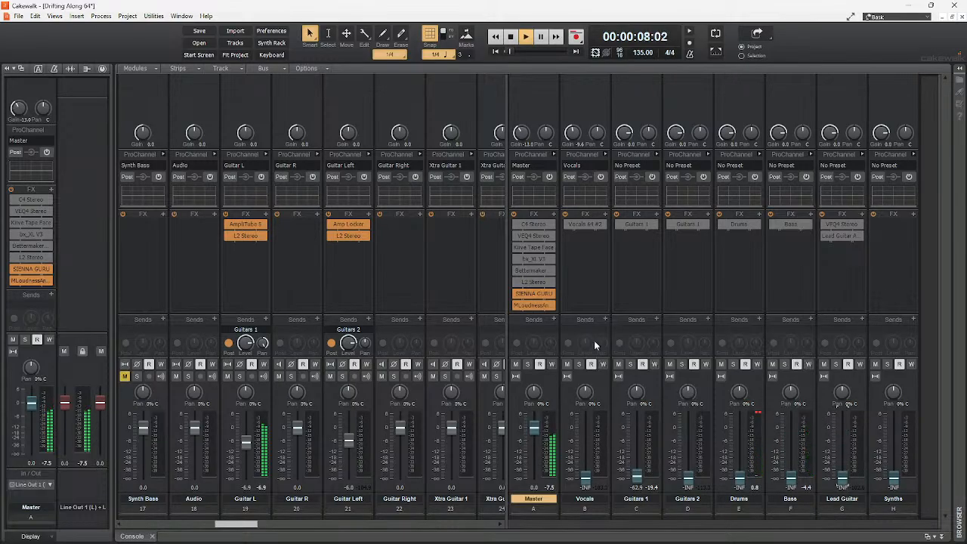
Place a re-enabled L2 Stereo directly after SIENNA GURU on the Master bus and set its threshold to -8.4
{"action": "left_click_drag", "start_coordinate": [536, 294], "coordinate": [535, 283]}
{"action": "left_click", "coordinate": [517, 295]}
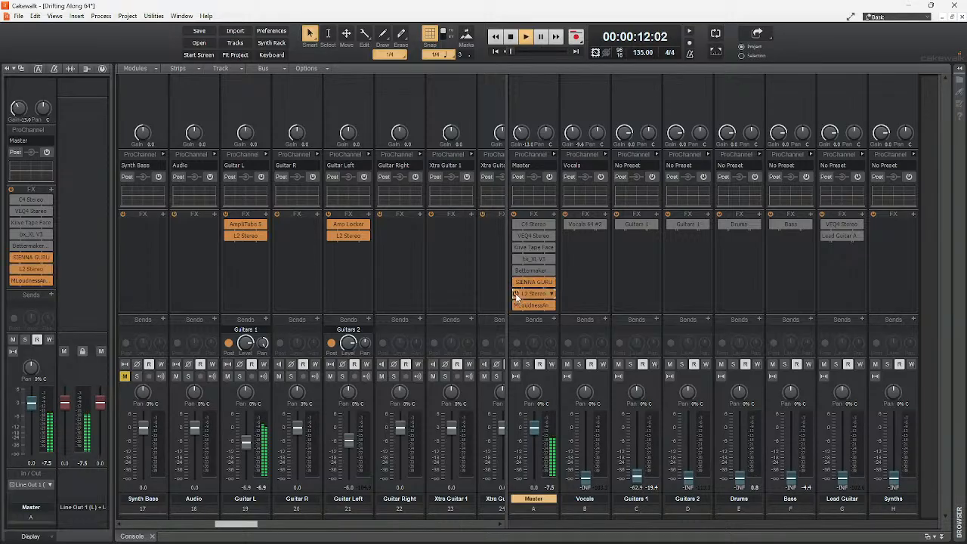
{"action": "double_click", "coordinate": [539, 297]}
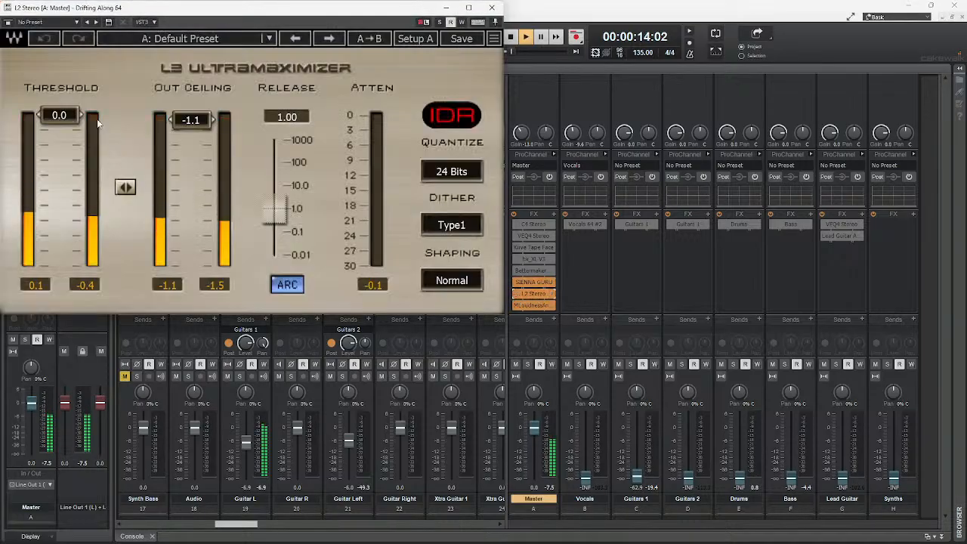
{"action": "left_click_drag", "start_coordinate": [59, 113], "coordinate": [59, 155]}
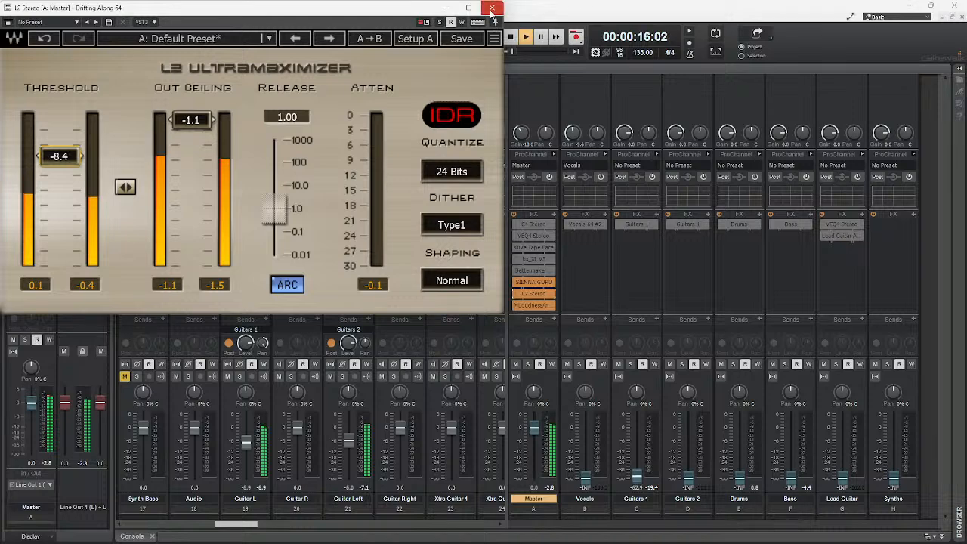
Close the L2 Stereo window, stop playback, and browse in File Explorer to the Music folder inside Storage on Drum Sounds (E:)
{"action": "left_click", "coordinate": [492, 8]}
{"action": "left_click", "coordinate": [511, 36]}
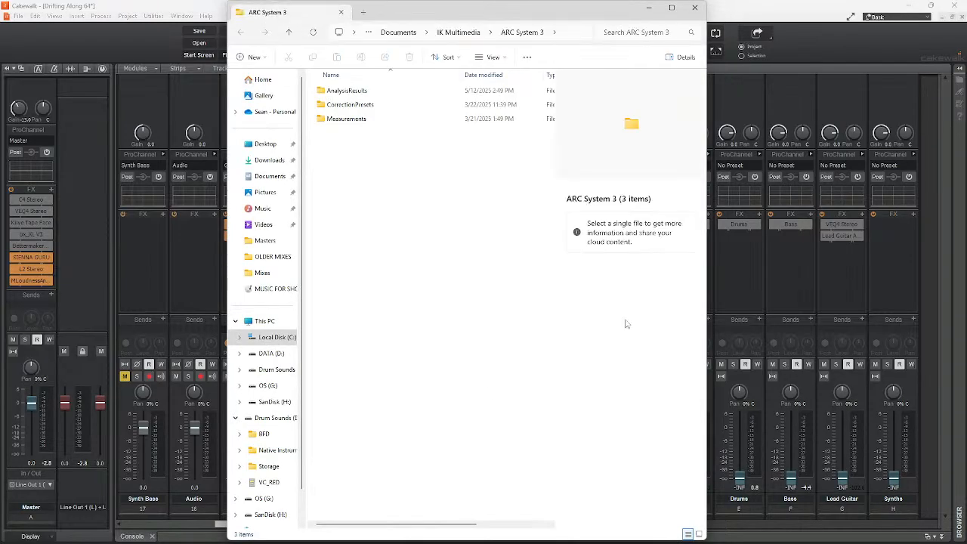
{"action": "left_click", "coordinate": [270, 466]}
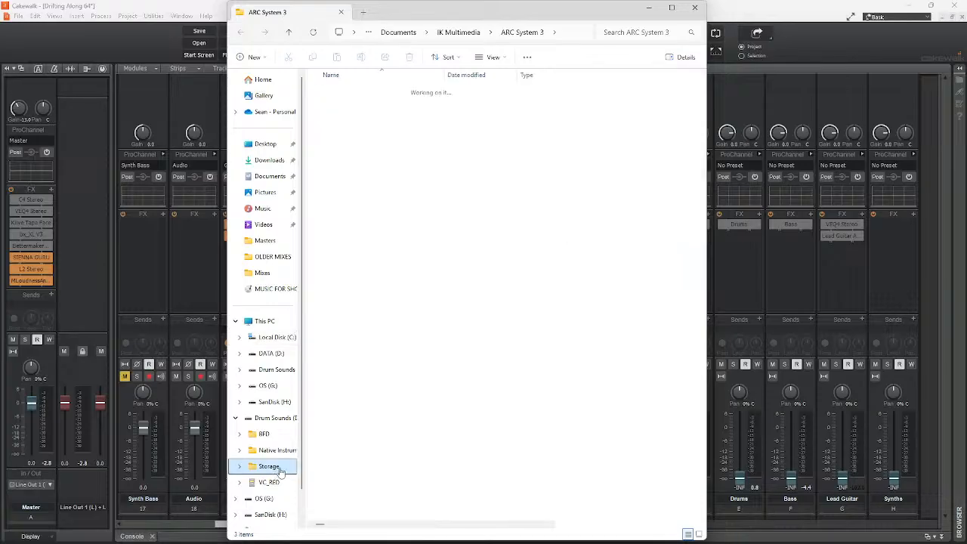
{"action": "double_click", "coordinate": [368, 302]}
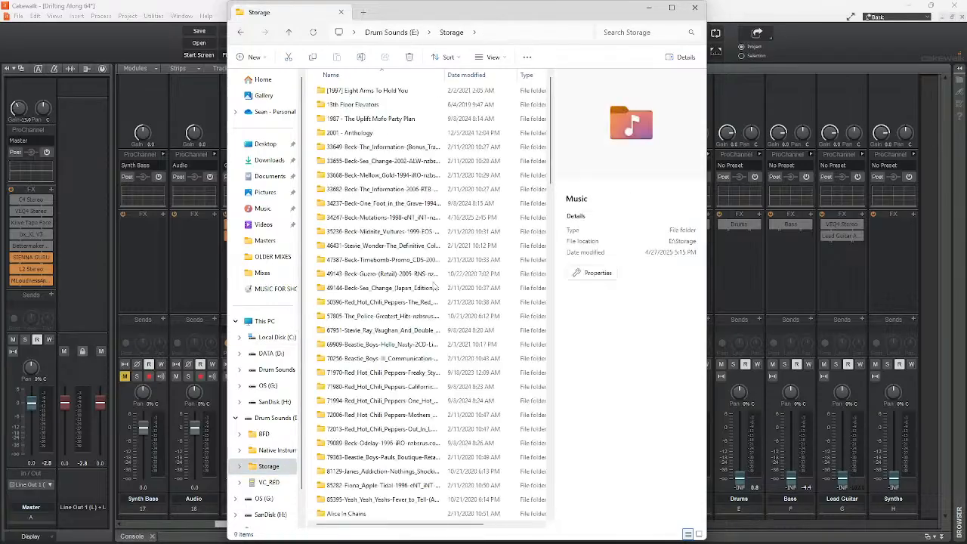
{"action": "scroll", "coordinate": [386, 344], "scroll_direction": "down", "scroll_amount": 13}
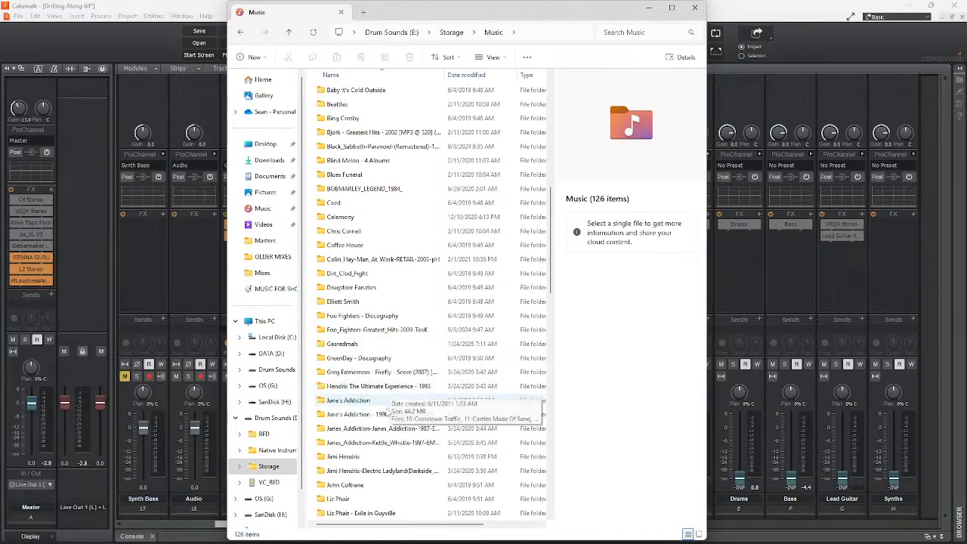
{"action": "scroll", "coordinate": [389, 420], "scroll_direction": "down", "scroll_amount": 1}
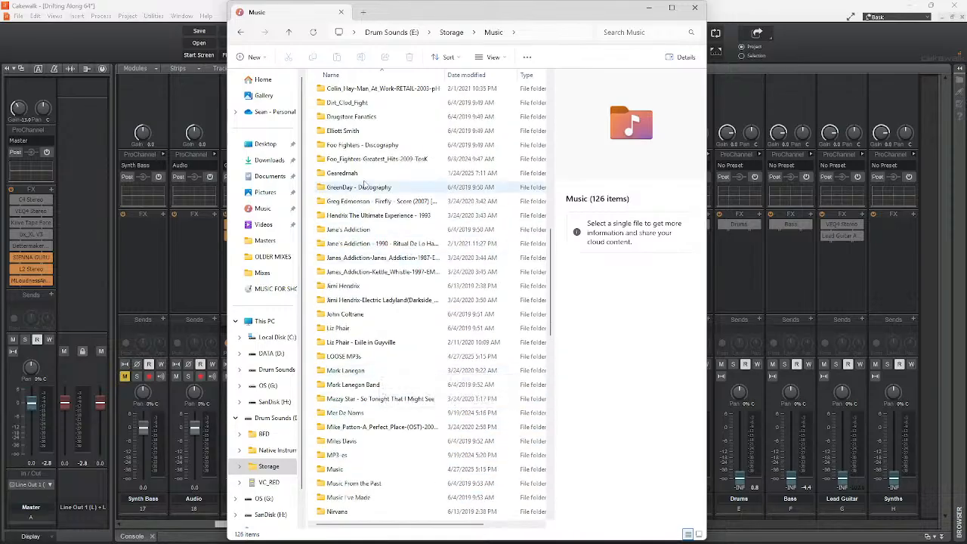
Briefly play 15 Drifting Along from the Gearedmah\22 folder, minimize File Explorer, and close the media player
{"action": "left_click", "coordinate": [363, 174]}
{"action": "double_click", "coordinate": [364, 173]}
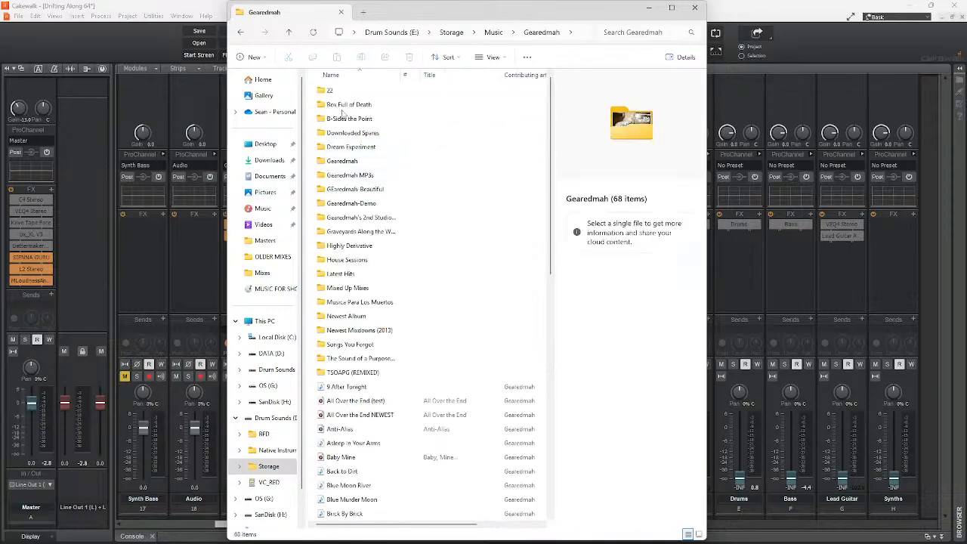
{"action": "double_click", "coordinate": [326, 89]}
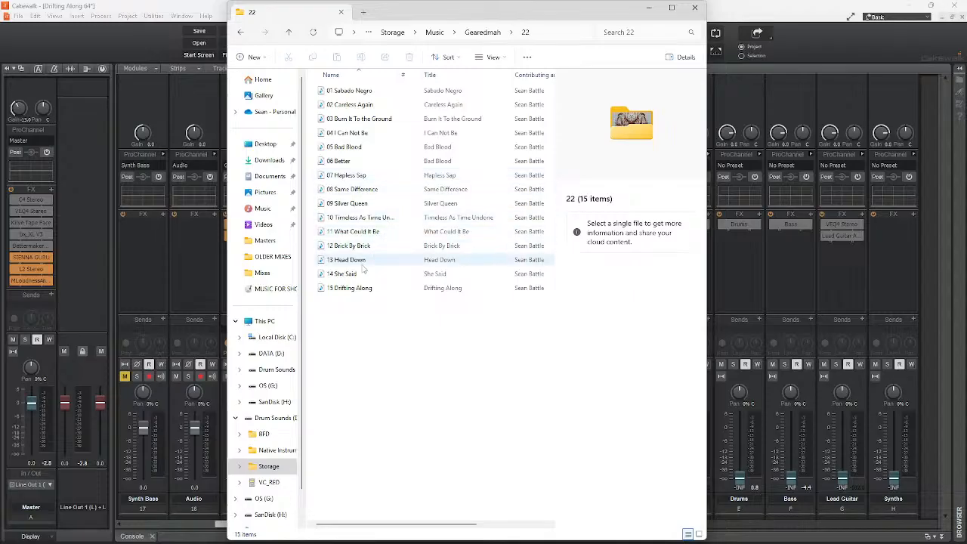
{"action": "double_click", "coordinate": [352, 290]}
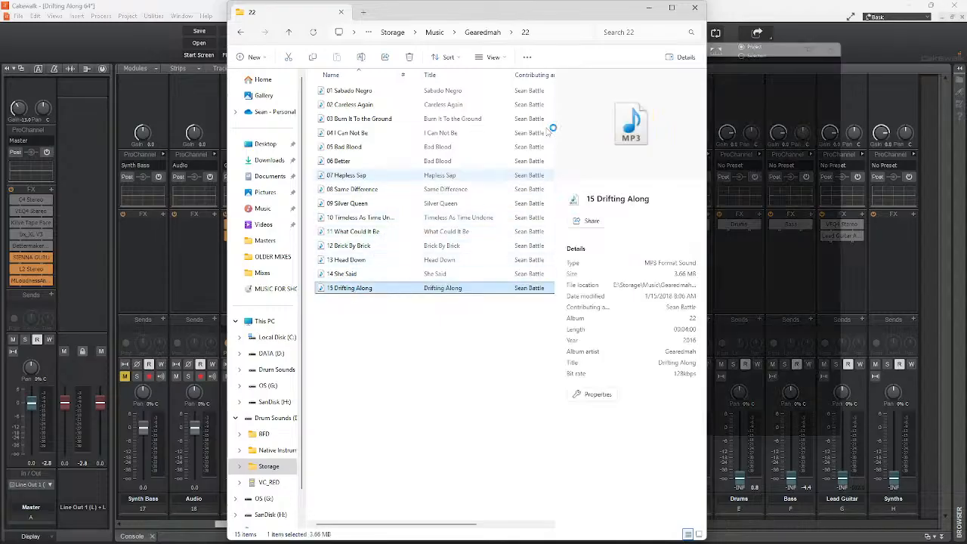
{"action": "left_click", "coordinate": [650, 9]}
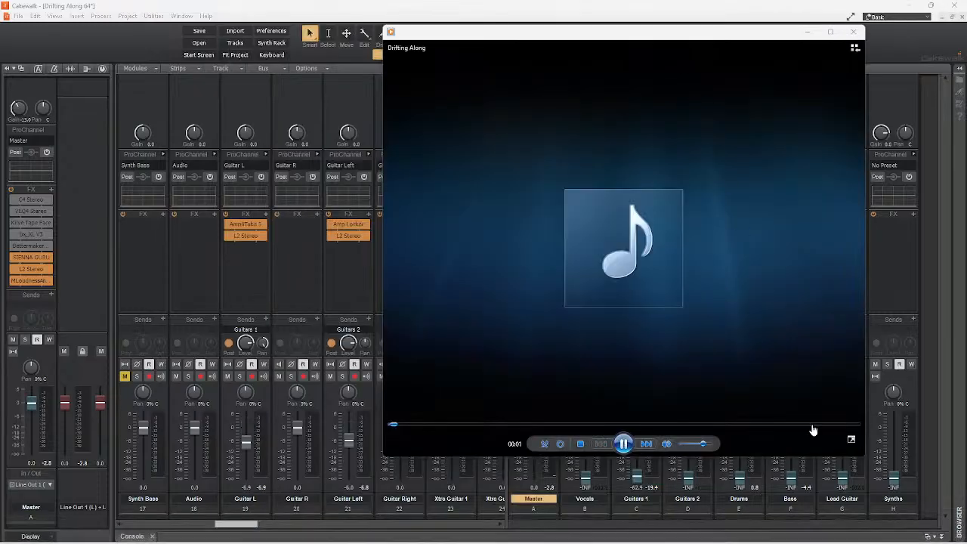
{"action": "left_click", "coordinate": [582, 445]}
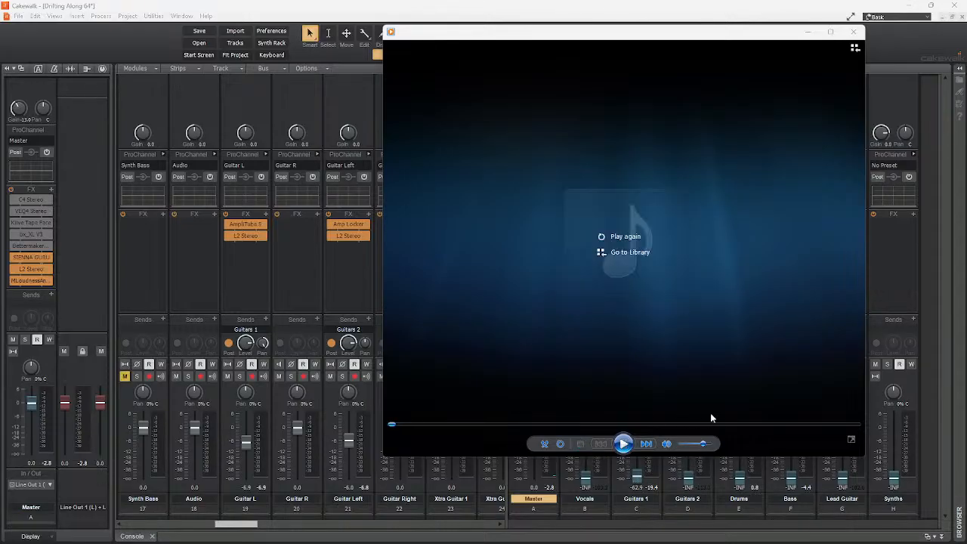
{"action": "left_click", "coordinate": [855, 32]}
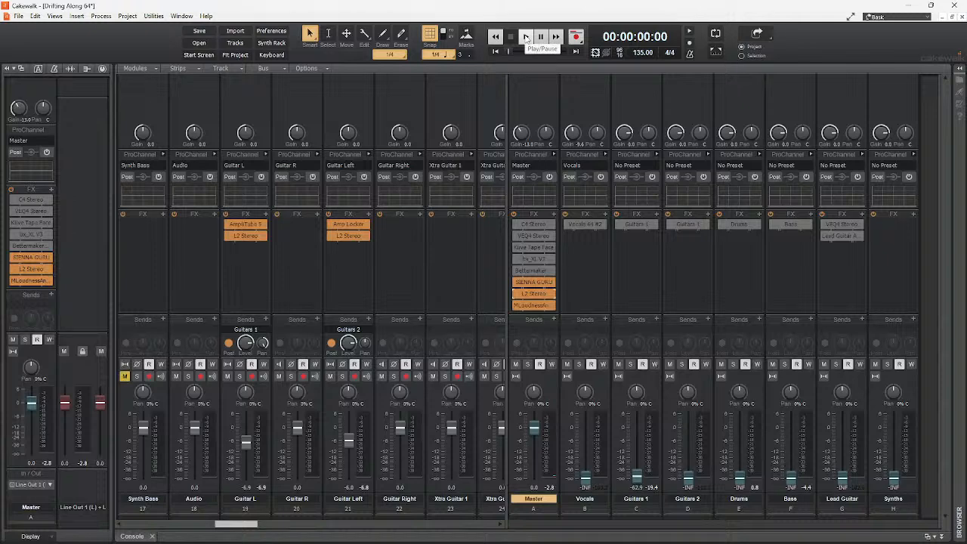
Restart the Cakewalk project's playback and set the Master bus L2 Stereo threshold to -6.3
{"action": "left_click", "coordinate": [527, 37]}
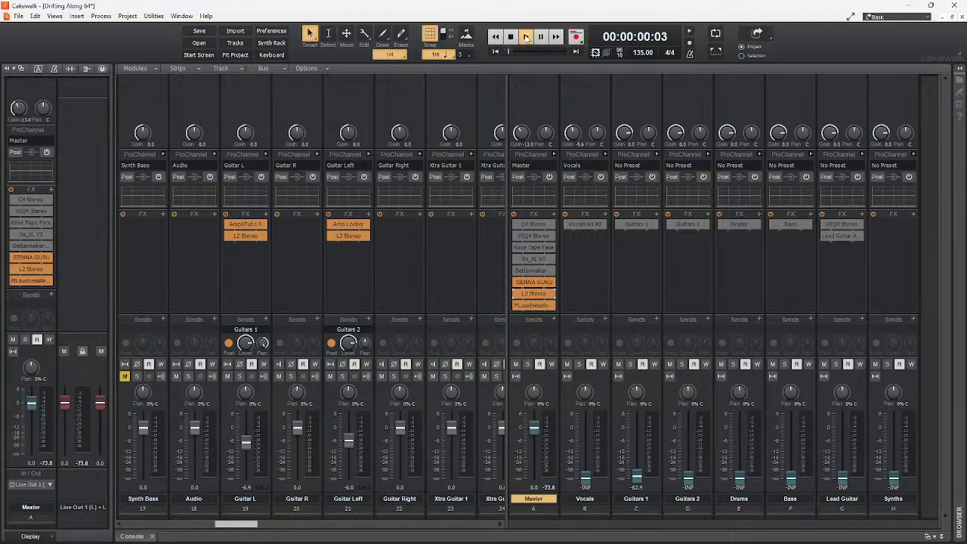
{"action": "double_click", "coordinate": [534, 294]}
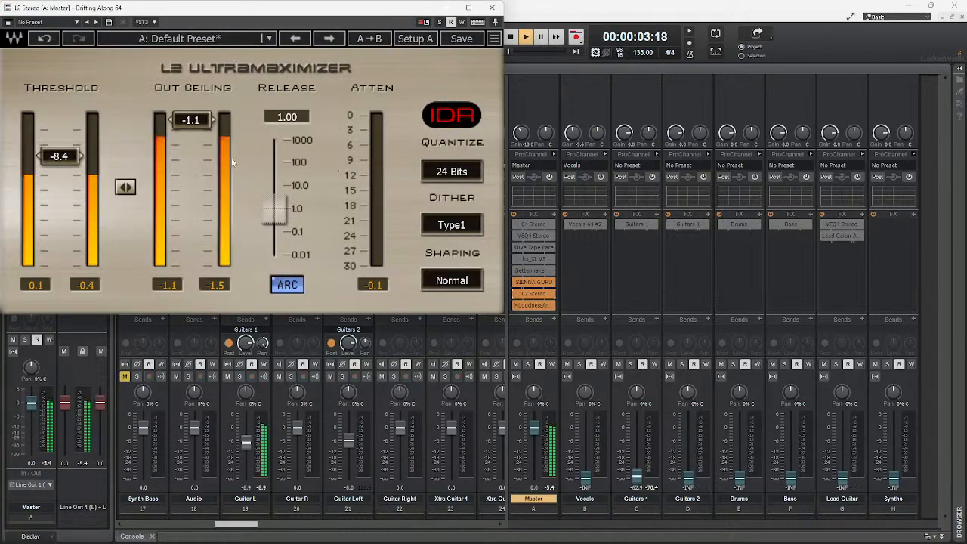
{"action": "mouse_move", "coordinate": [58, 161]}
{"action": "left_mouse_down"}
{"action": "mouse_move", "coordinate": [58, 171]}
{"action": "mouse_move", "coordinate": [59, 148]}
{"action": "left_mouse_up"}
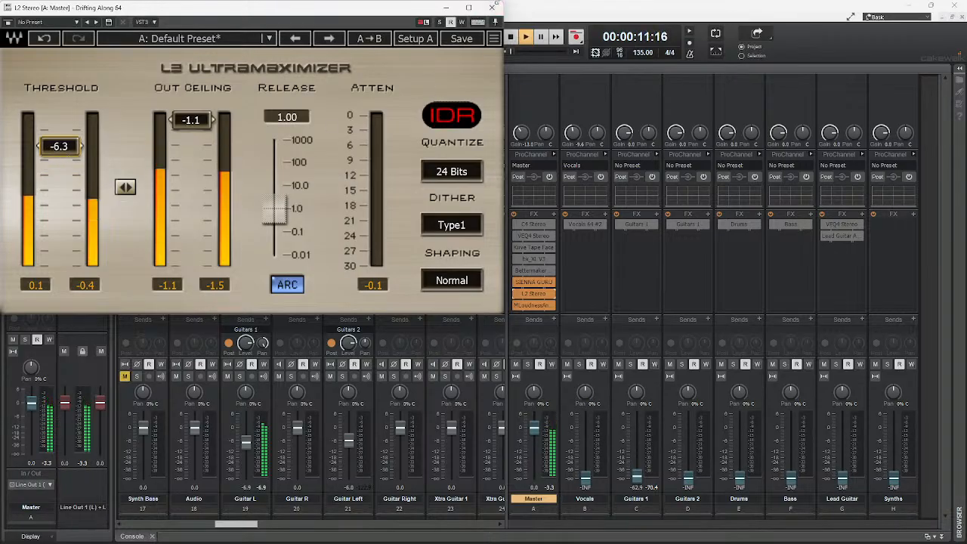
{"action": "left_click", "coordinate": [492, 8]}
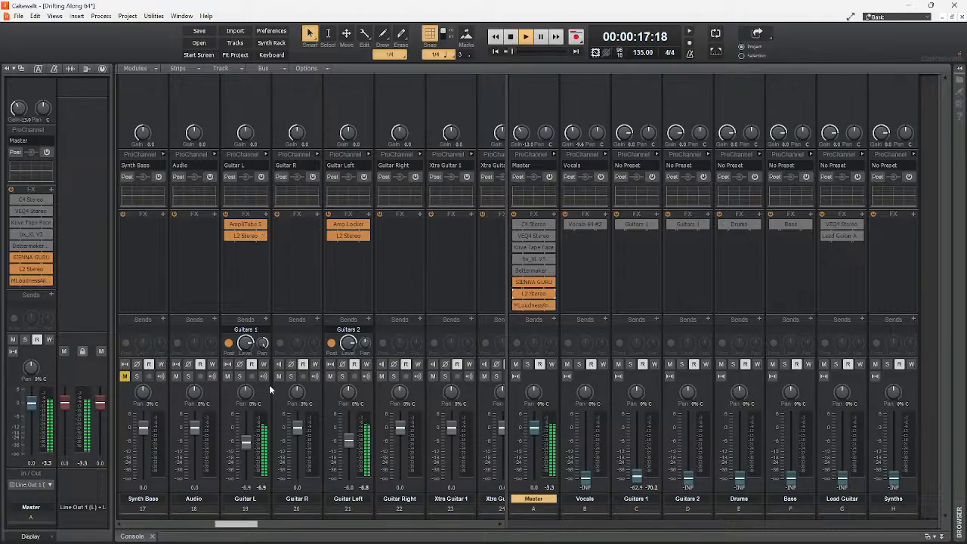
Solo the VST Drums track and check the settings of its L2 Stereo limiter
{"action": "left_click", "coordinate": [299, 528]}
{"action": "left_click_drag", "start_coordinate": [314, 522], "coordinate": [217, 508]}
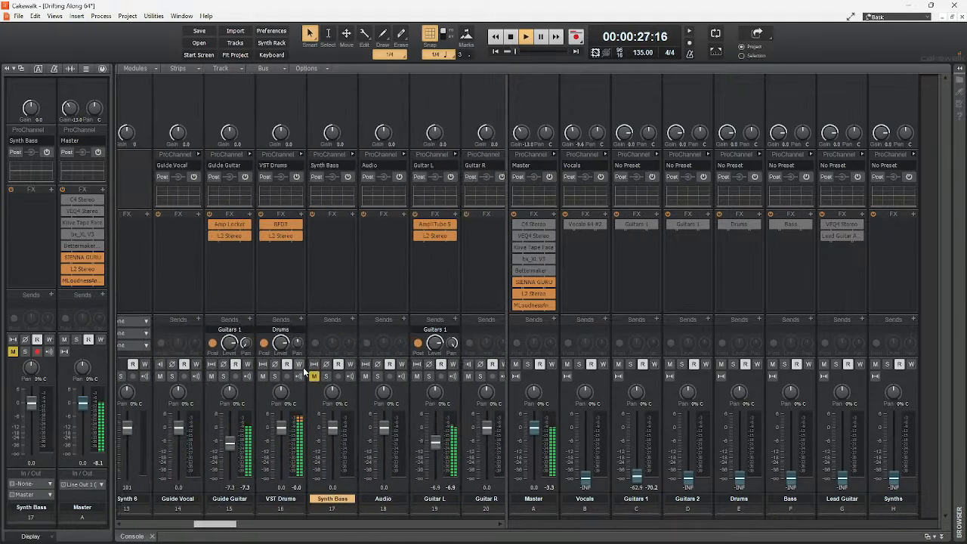
{"action": "left_click", "coordinate": [275, 376]}
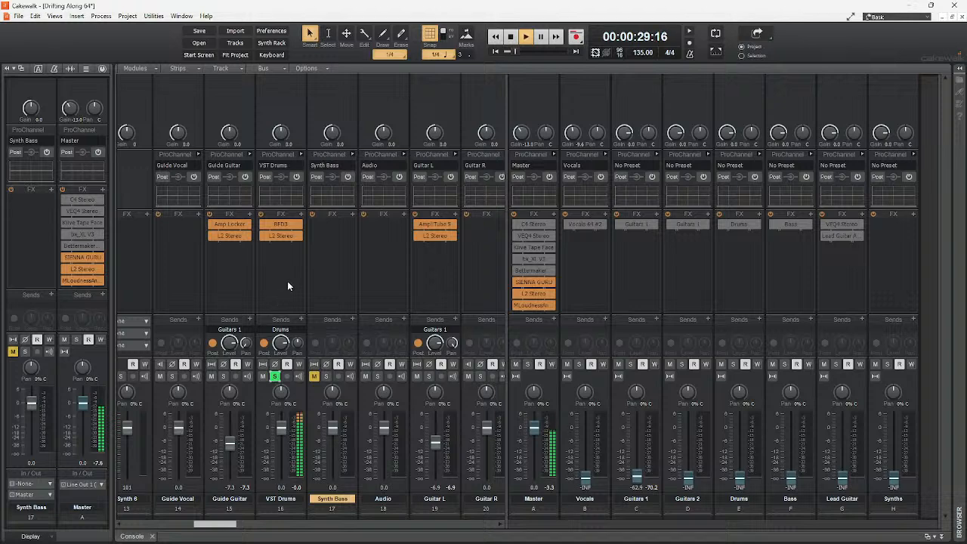
{"action": "double_click", "coordinate": [279, 236]}
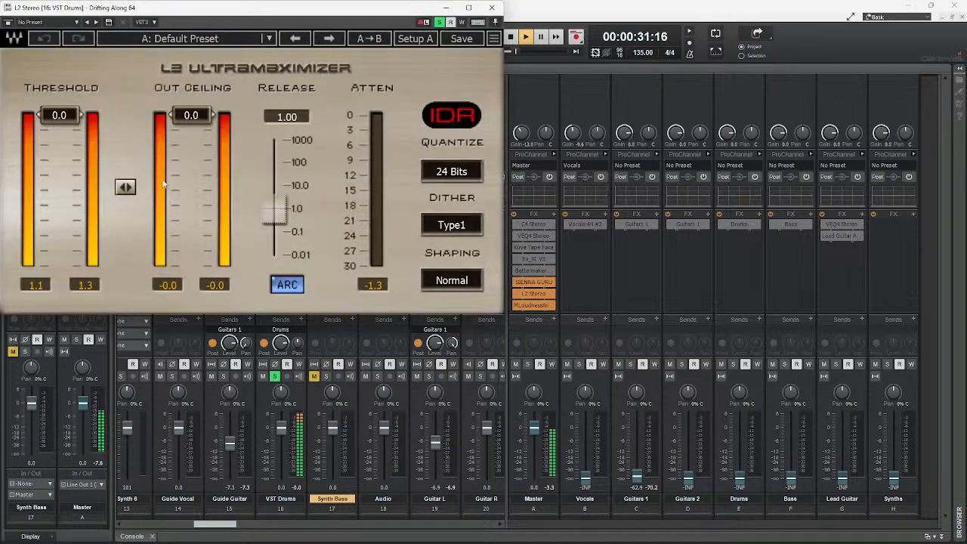
{"action": "left_click", "coordinate": [491, 7]}
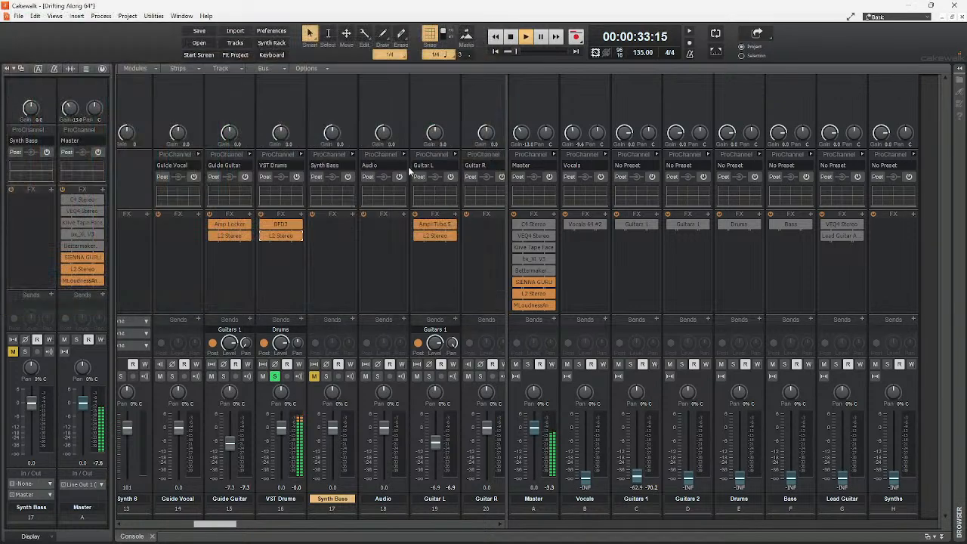
Open BFD3 on the VST Drums track, display its channel faders, and solo the Kick and Snare channels
{"action": "double_click", "coordinate": [276, 226]}
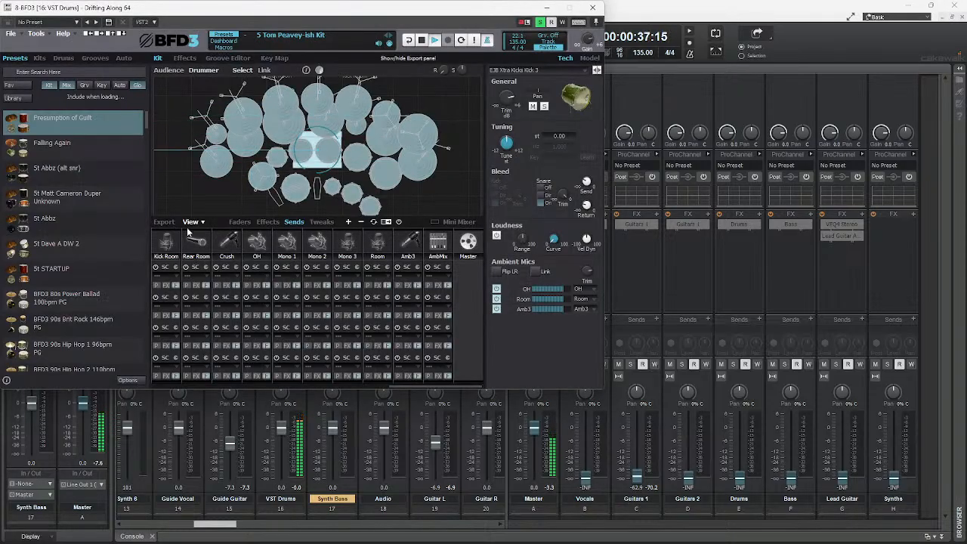
{"action": "left_click", "coordinate": [240, 221]}
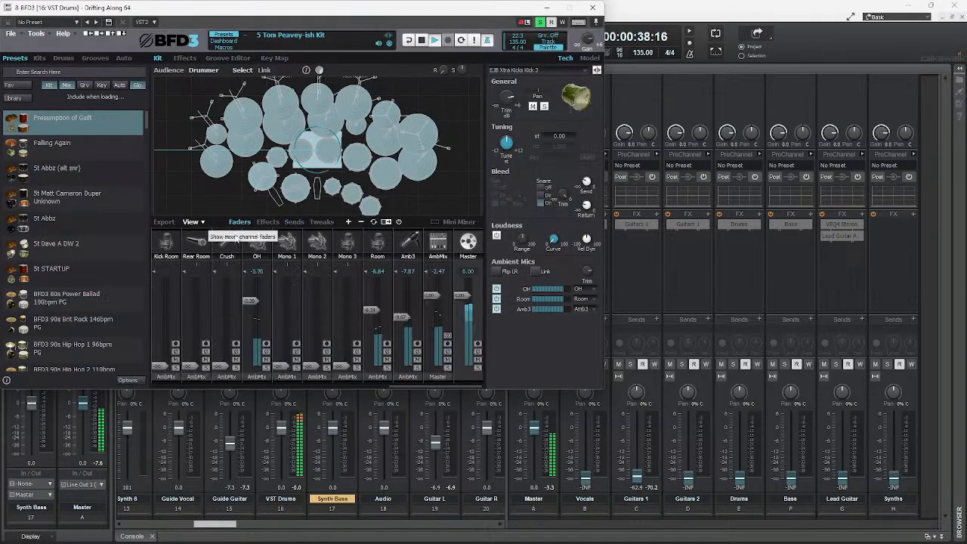
{"action": "left_click", "coordinate": [171, 386]}
{"action": "left_click", "coordinate": [171, 387]}
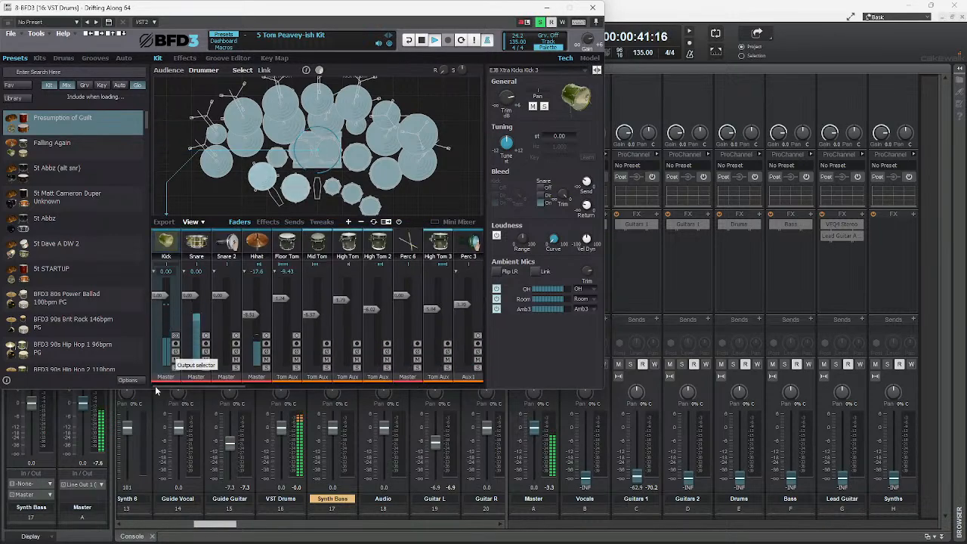
{"action": "left_click", "coordinate": [175, 367]}
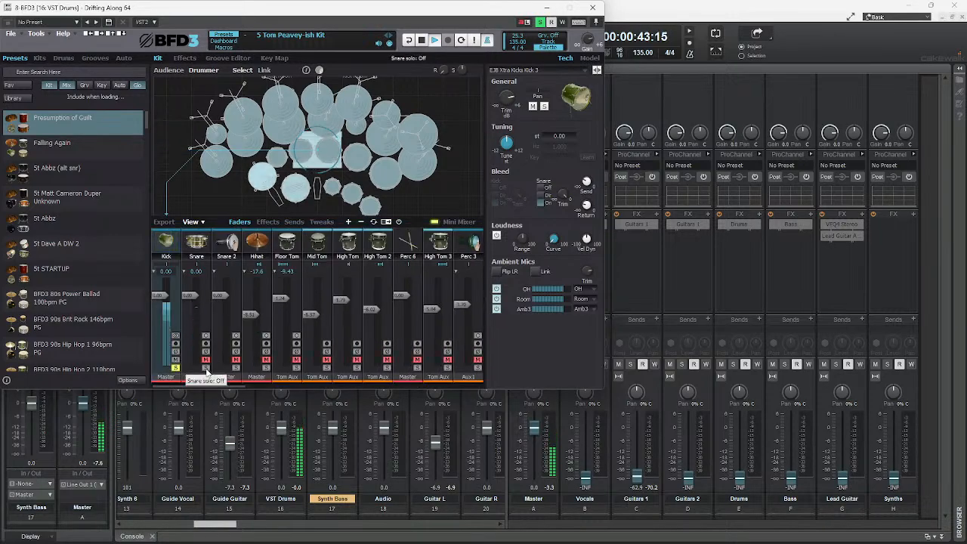
{"action": "left_click", "coordinate": [206, 368]}
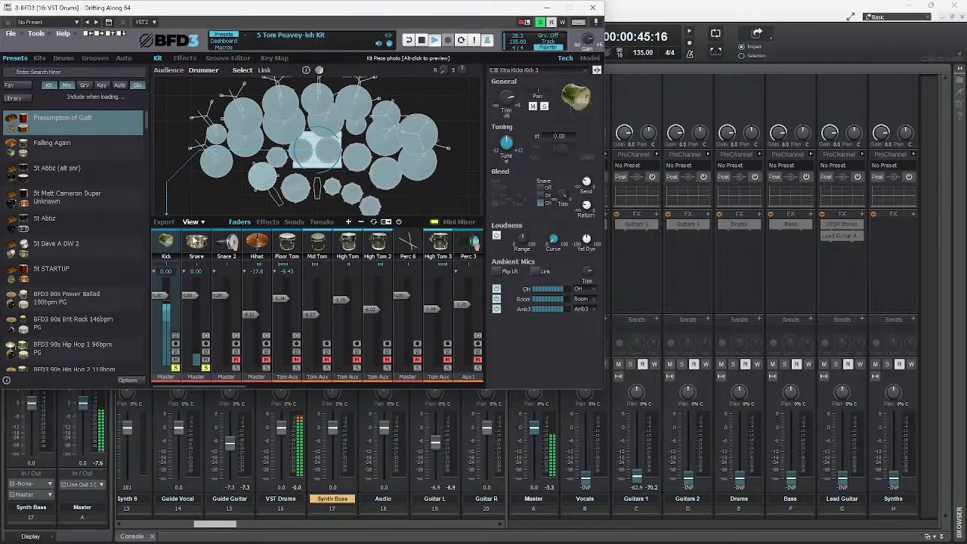
Examine the Kick channel's Comp Bus, EQ and AIR Transient effects, including the EQ's low band
{"action": "left_click", "coordinate": [186, 59]}
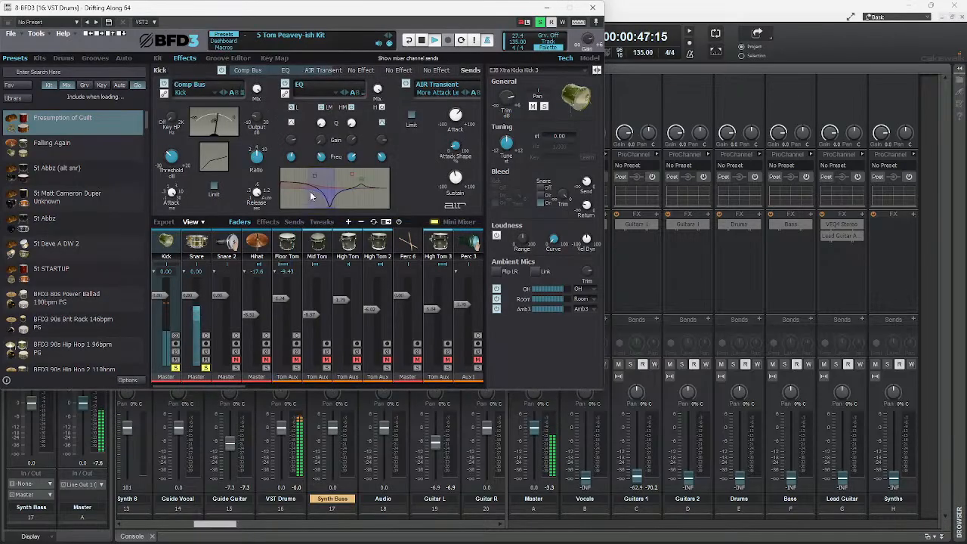
{"action": "left_click", "coordinate": [292, 108]}
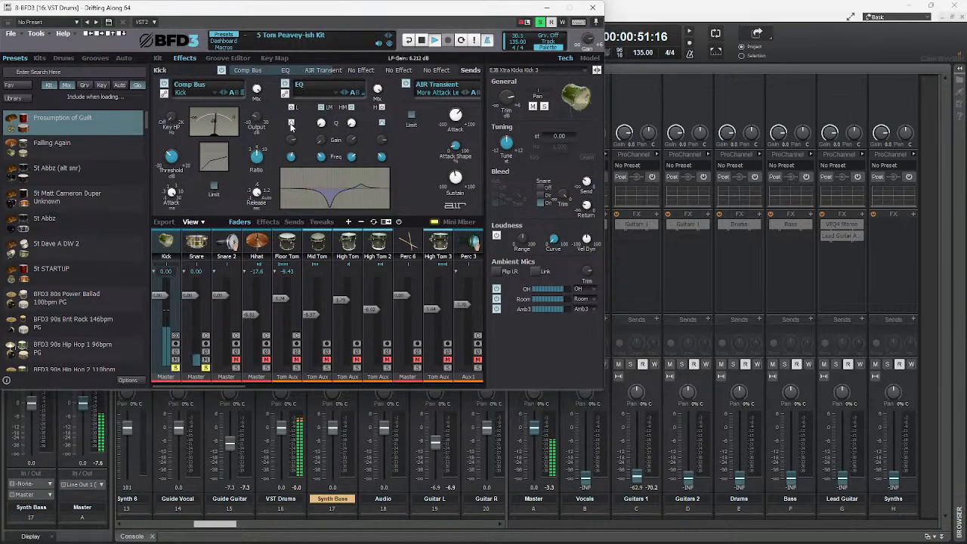
{"action": "left_click_drag", "start_coordinate": [289, 125], "coordinate": [289, 128]}
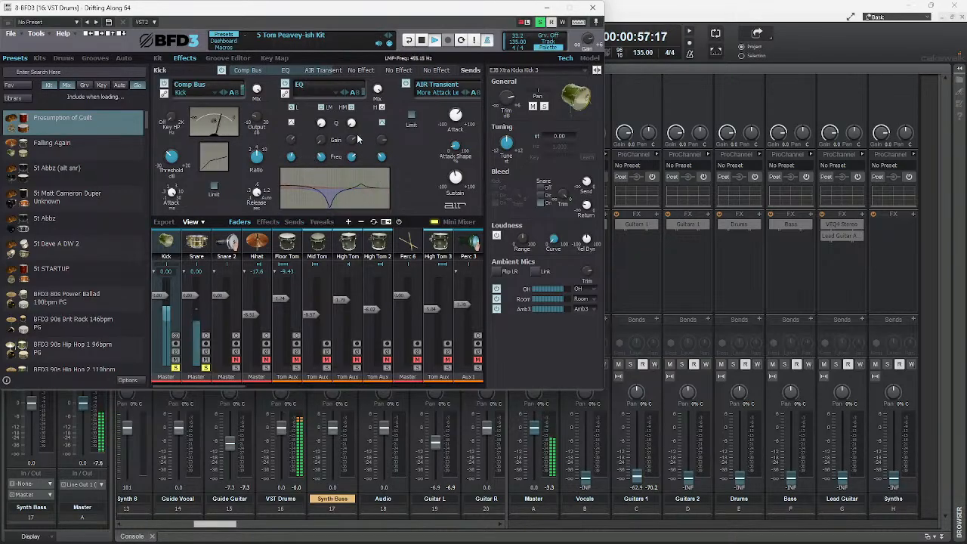
Solo the Hihat channel along with Kick and Snare, and raise its fader to about -7.2 dB
{"action": "left_click", "coordinate": [196, 243]}
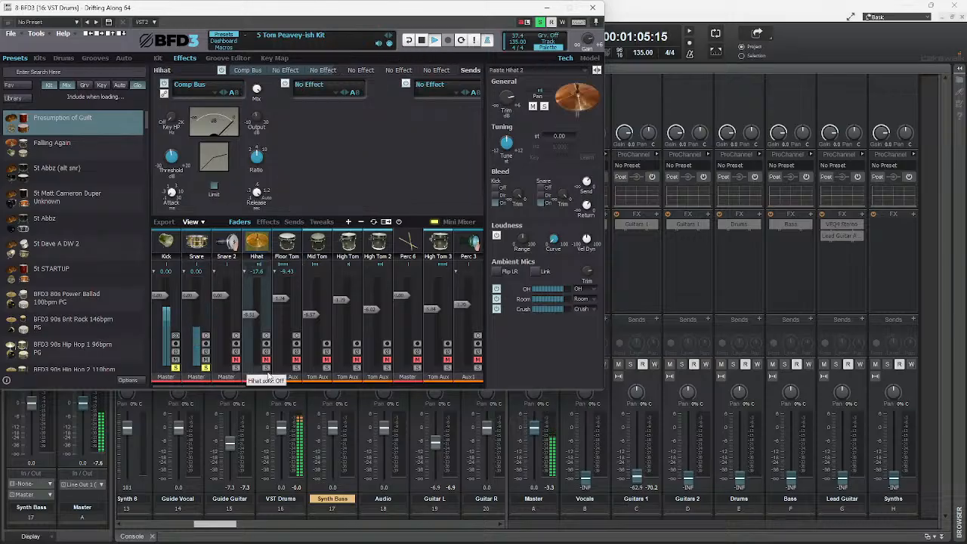
{"action": "left_click", "coordinate": [259, 322]}
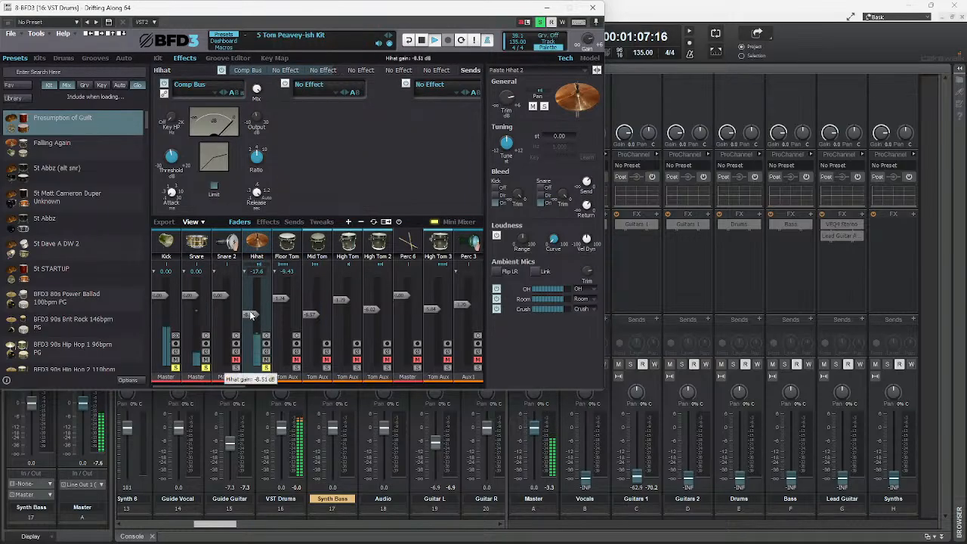
{"action": "left_click_drag", "start_coordinate": [248, 317], "coordinate": [247, 312]}
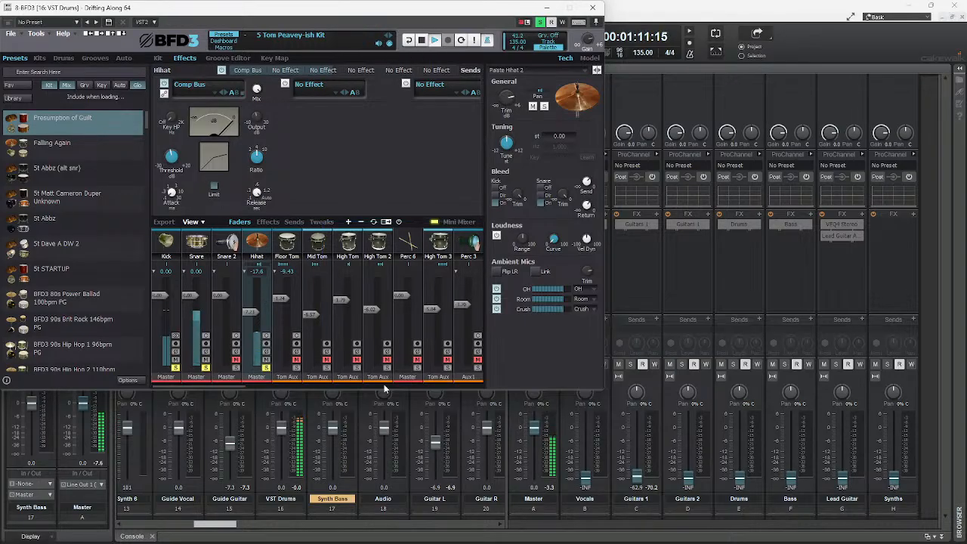
Solo the Cymbal 2, Crash 2 and Ride 2 channels as well, and lower the Cymbal 2 fader slightly
{"action": "scroll", "coordinate": [431, 381], "scroll_direction": "down", "scroll_amount": 4}
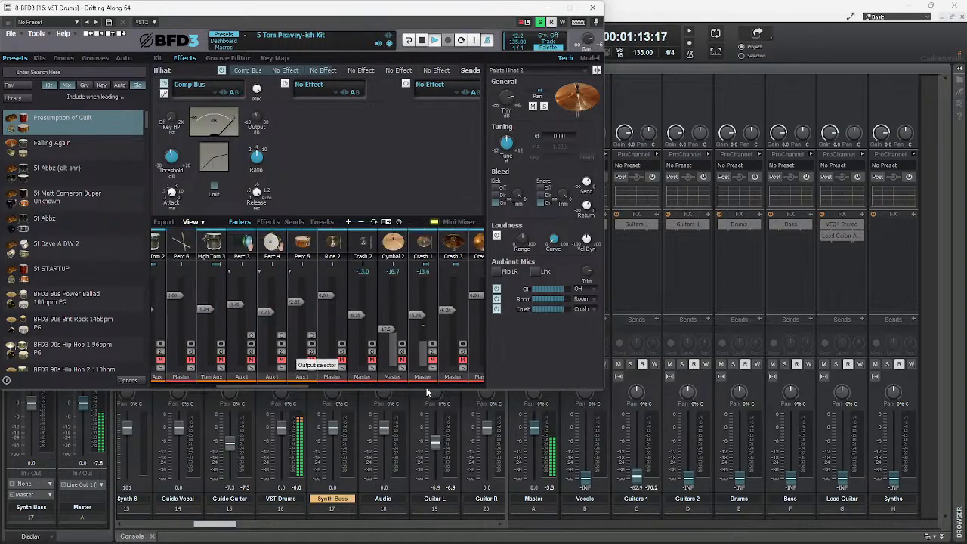
{"action": "left_click", "coordinate": [401, 377]}
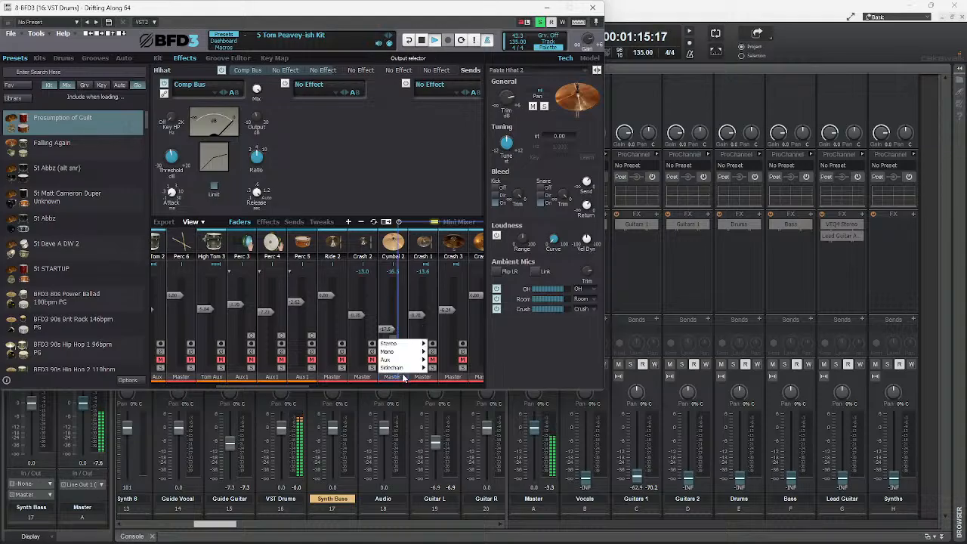
{"action": "left_click", "coordinate": [404, 374]}
{"action": "left_click", "coordinate": [403, 368]}
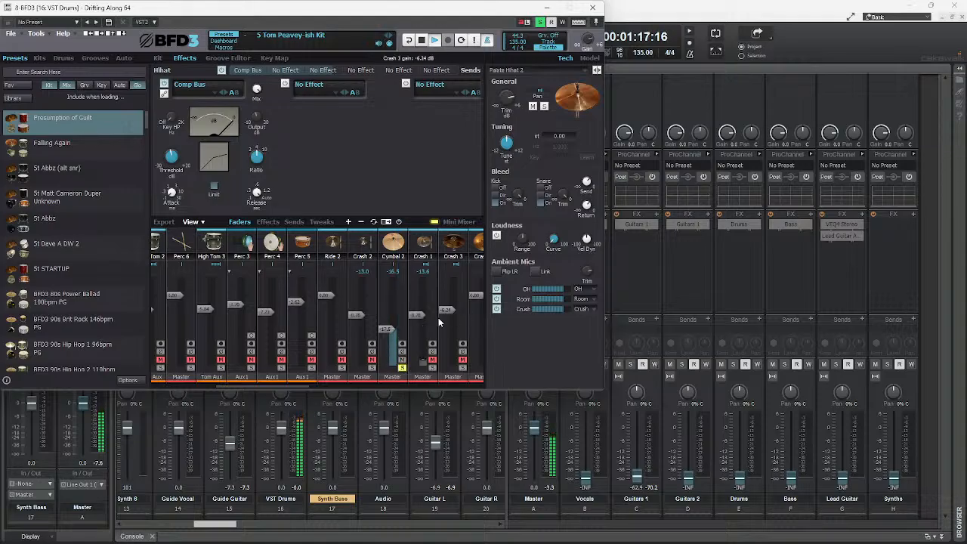
{"action": "left_click", "coordinate": [372, 367]}
{"action": "left_click", "coordinate": [342, 367]}
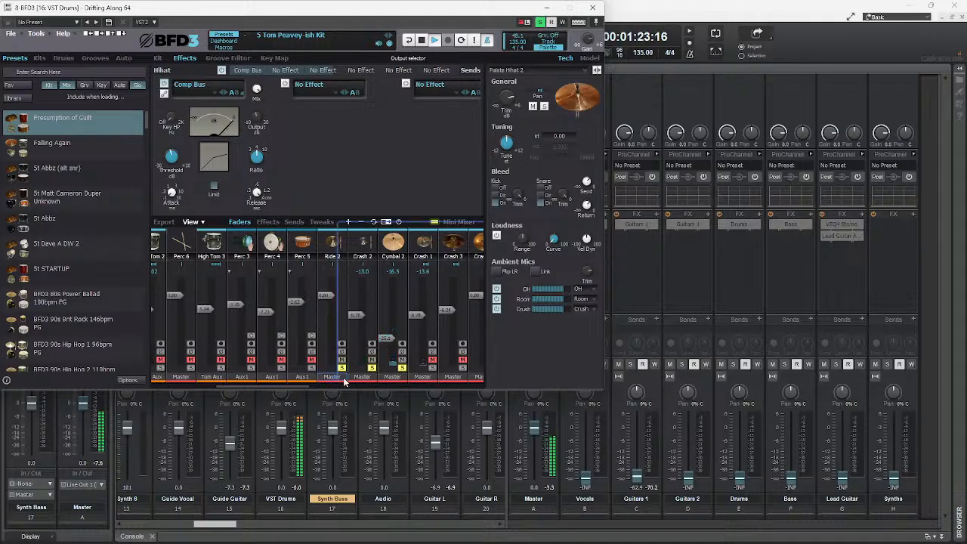
{"action": "left_click_drag", "start_coordinate": [300, 386], "coordinate": [251, 384]}
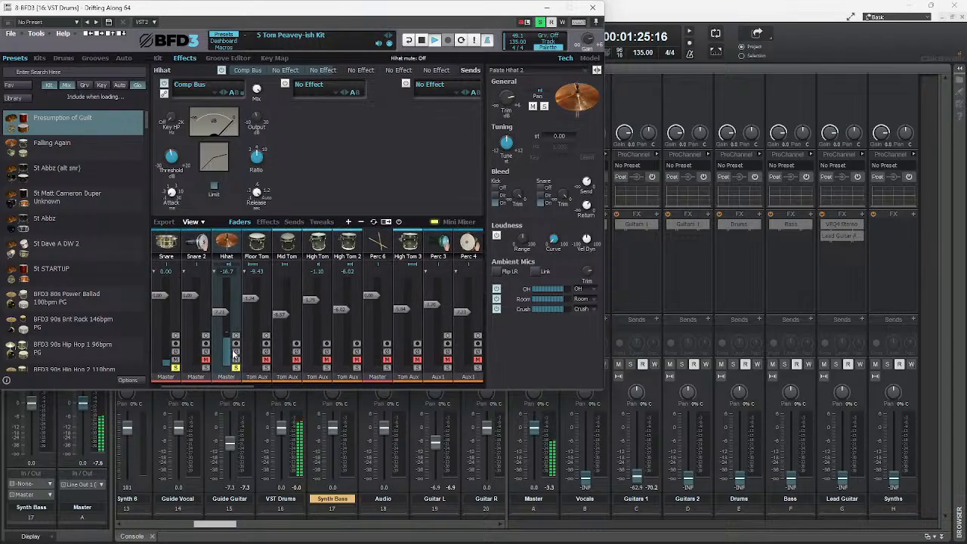
Lower the Hihat fader to about -11 dB, and solo Crash 1, 3, 4 and 5 and Cymbal 1, 3 and 4
{"action": "left_click_drag", "start_coordinate": [220, 318], "coordinate": [220, 323]}
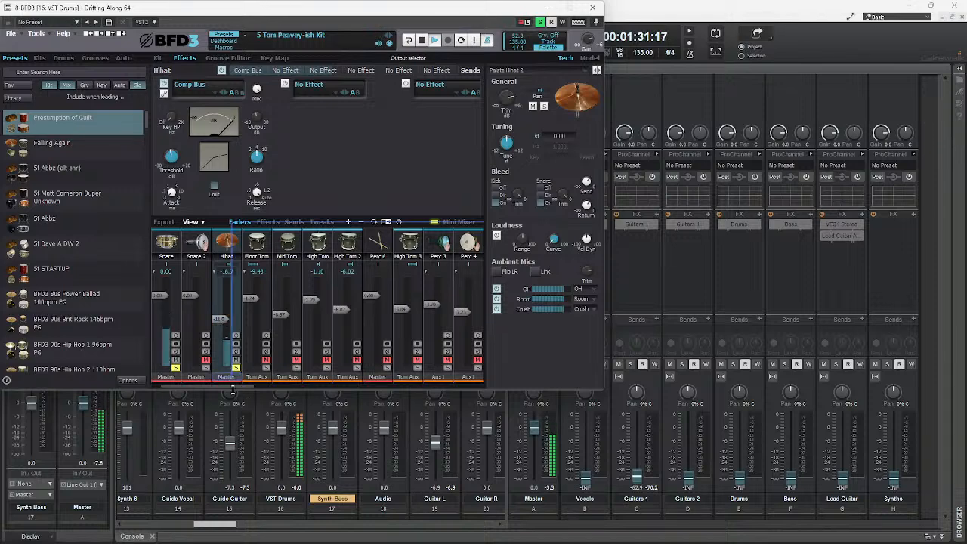
{"action": "left_click_drag", "start_coordinate": [242, 386], "coordinate": [359, 391]}
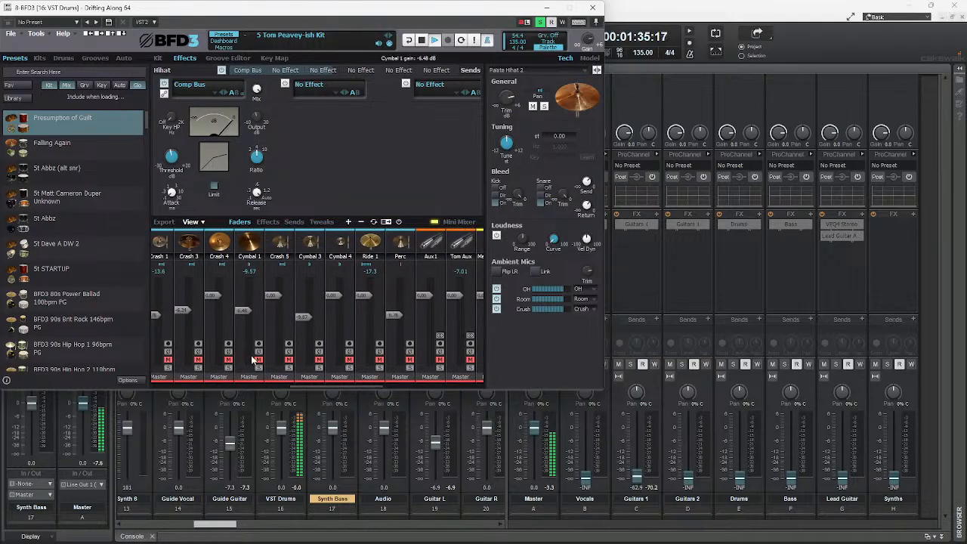
{"action": "left_click", "coordinate": [168, 368]}
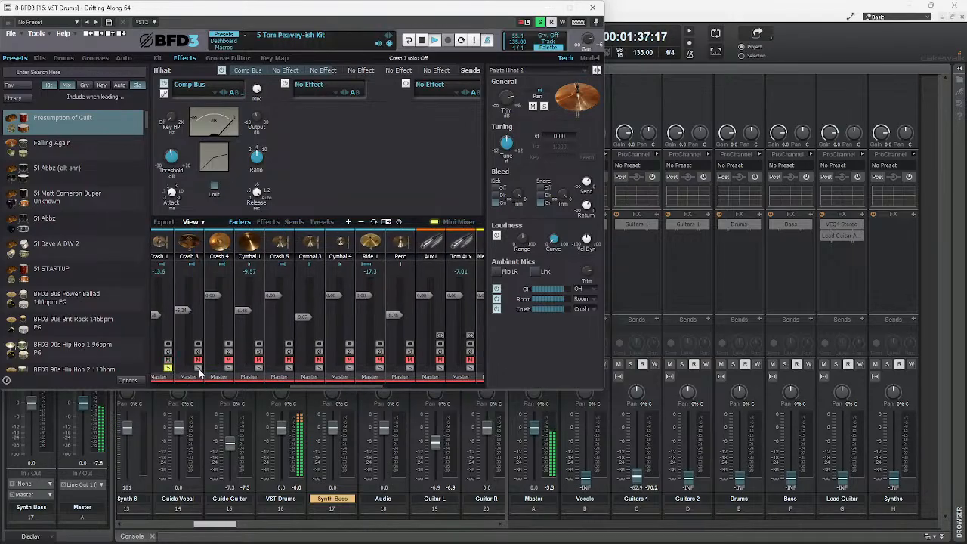
{"action": "left_click", "coordinate": [198, 369]}
{"action": "left_click", "coordinate": [228, 368]}
{"action": "left_click", "coordinate": [258, 368]}
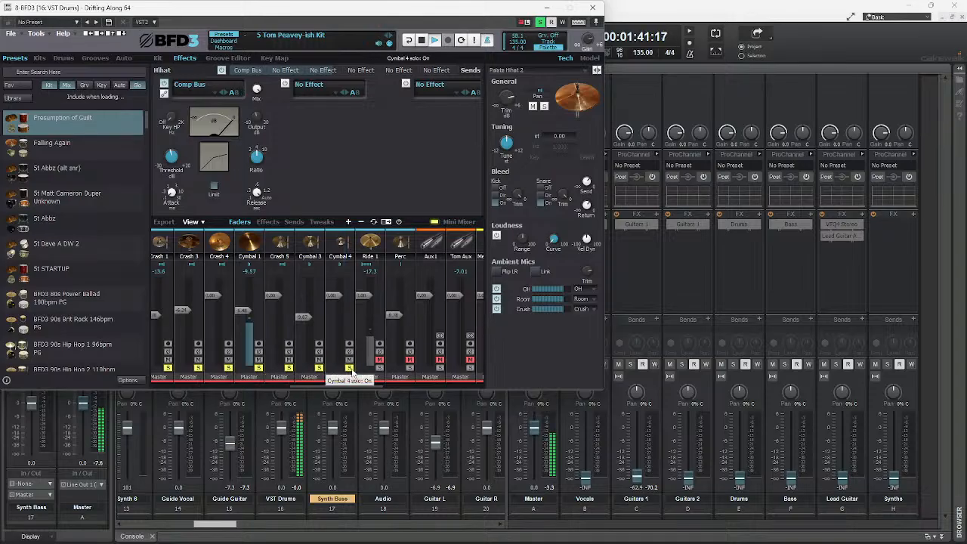
Solo the Ride 1 channel as well, lower its fader to about -6 dB, and close the BFD3 window
{"action": "left_click", "coordinate": [379, 368]}
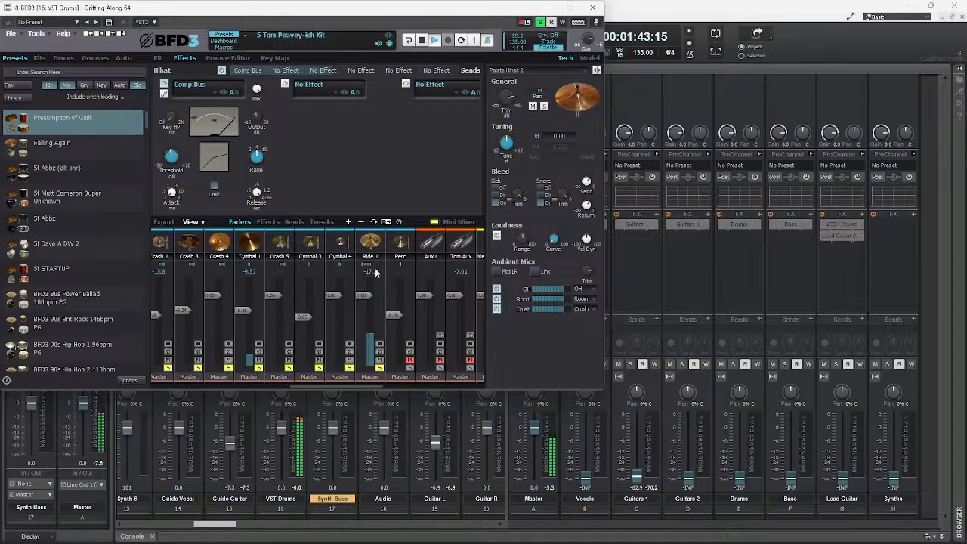
{"action": "left_click_drag", "start_coordinate": [364, 296], "coordinate": [371, 304]}
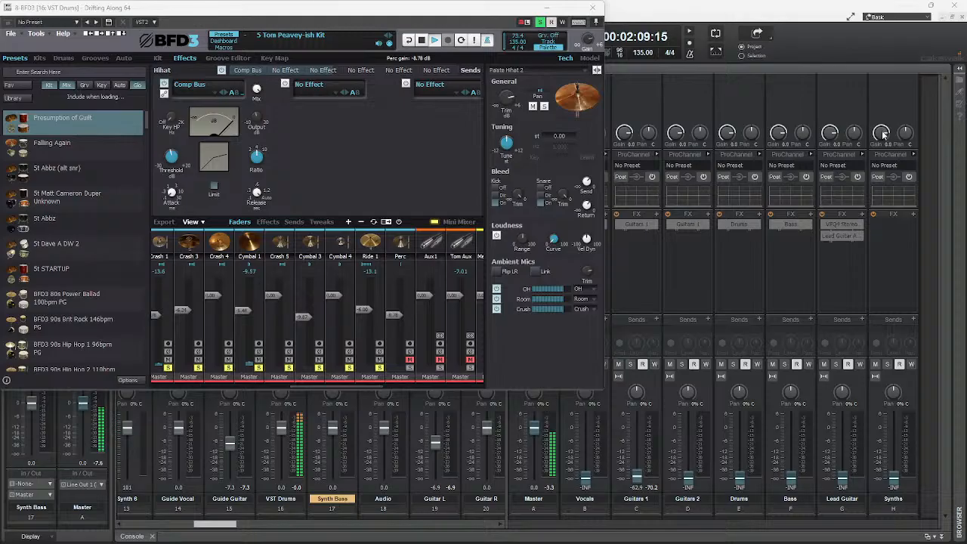
{"action": "left_click", "coordinate": [594, 7]}
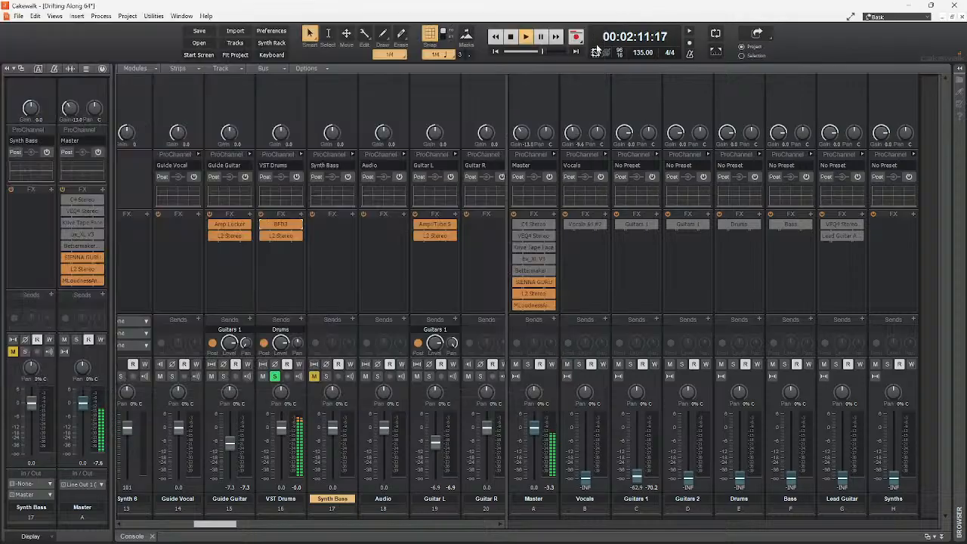
Lower the threshold of the Master bus L2 limiter to -11.7
{"action": "double_click", "coordinate": [534, 292]}
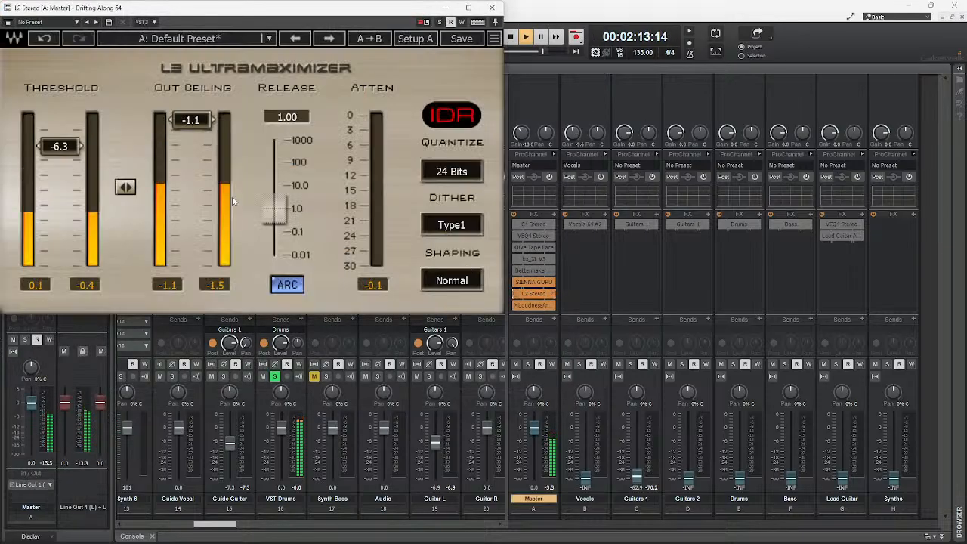
{"action": "left_click_drag", "start_coordinate": [59, 153], "coordinate": [59, 180]}
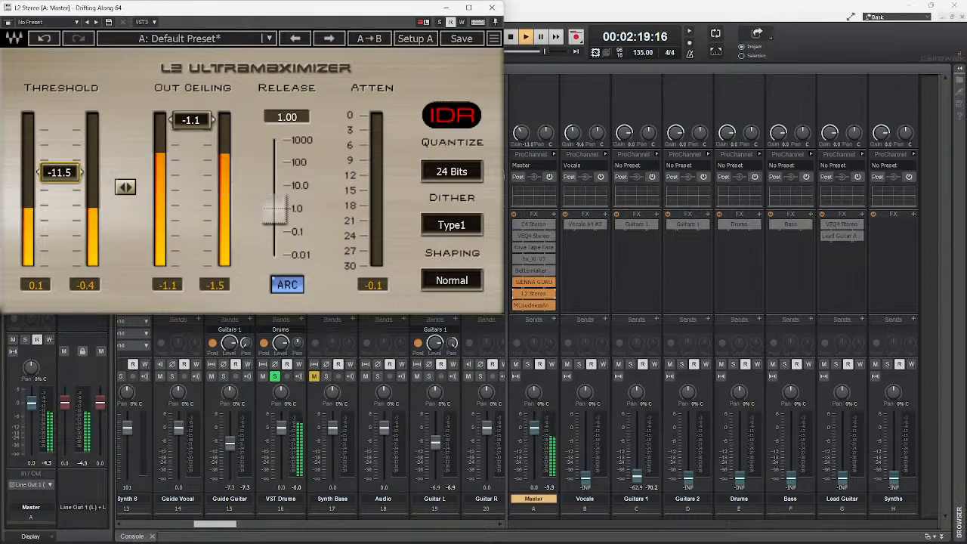
{"action": "left_click_drag", "start_coordinate": [60, 172], "coordinate": [59, 174]}
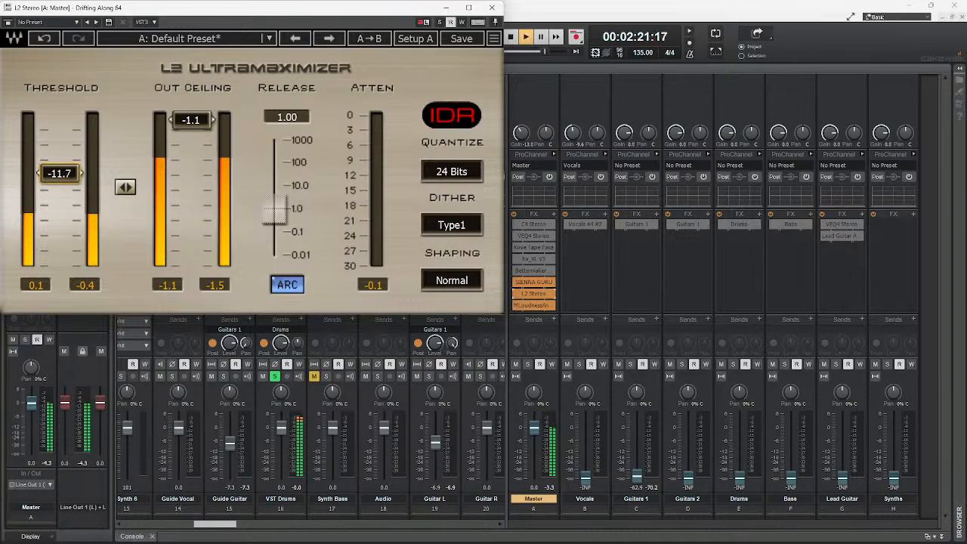
{"action": "left_click", "coordinate": [492, 8]}
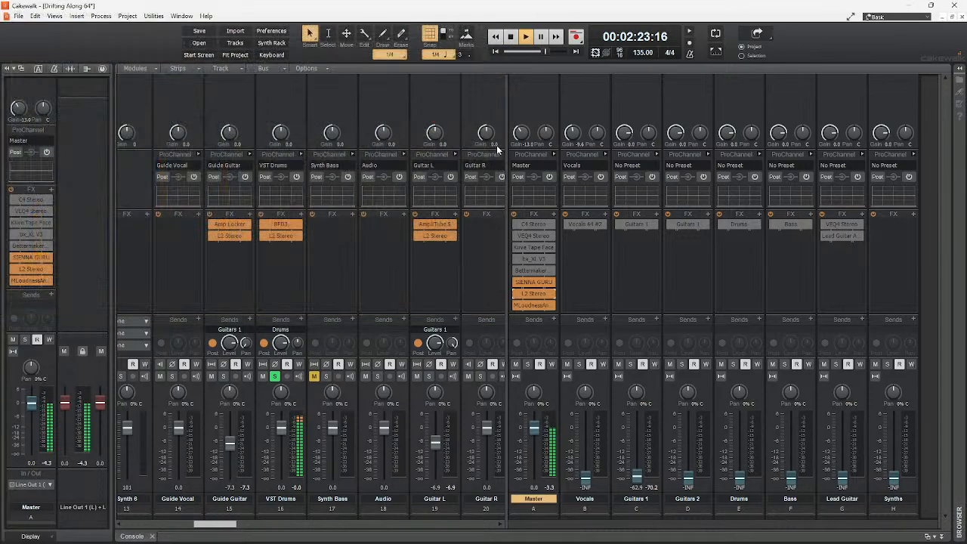
Reopen BFD3's channel faders on the VST Drums track, and lower the Cymbal 1 fader to about -19.8 dB
{"action": "double_click", "coordinate": [280, 225]}
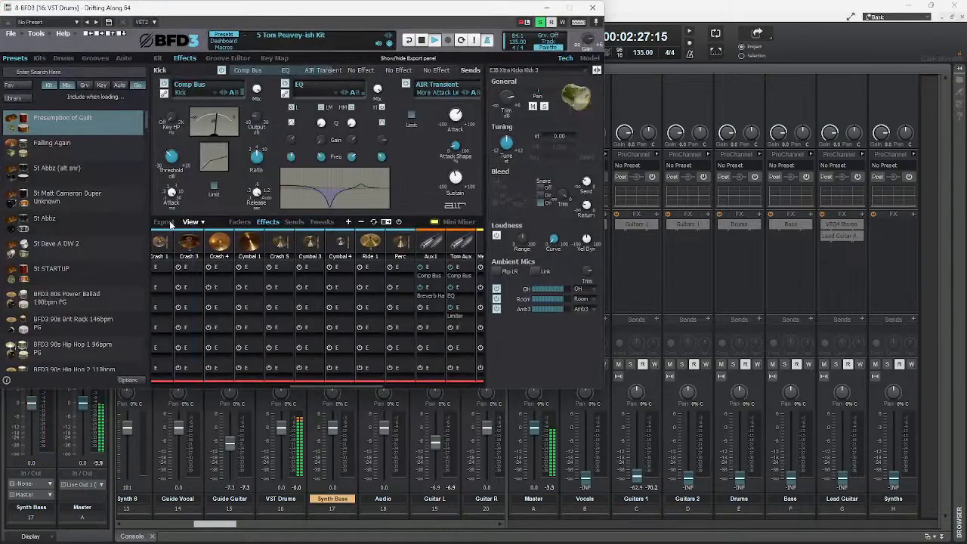
{"action": "left_click", "coordinate": [240, 221]}
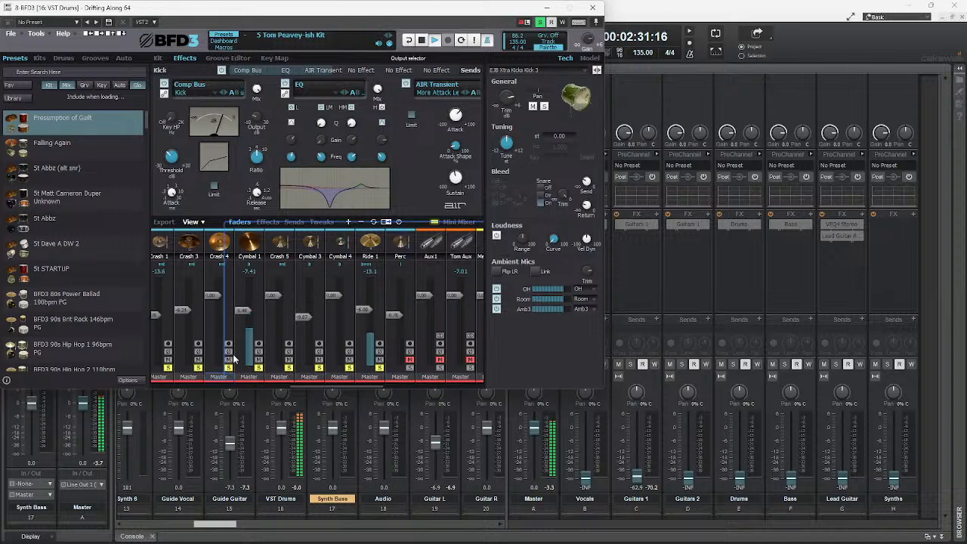
{"action": "left_click_drag", "start_coordinate": [242, 310], "coordinate": [244, 338]}
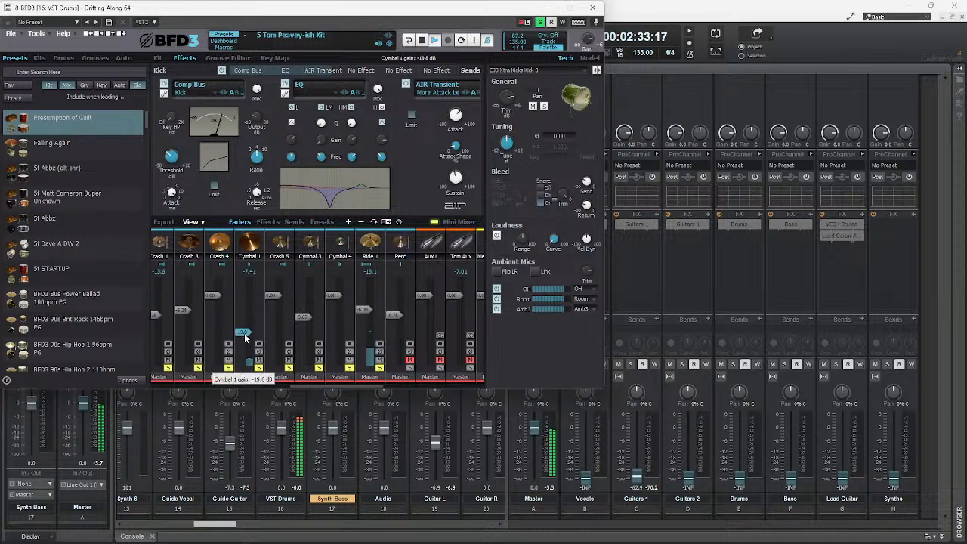
{"action": "left_click", "coordinate": [250, 270]}
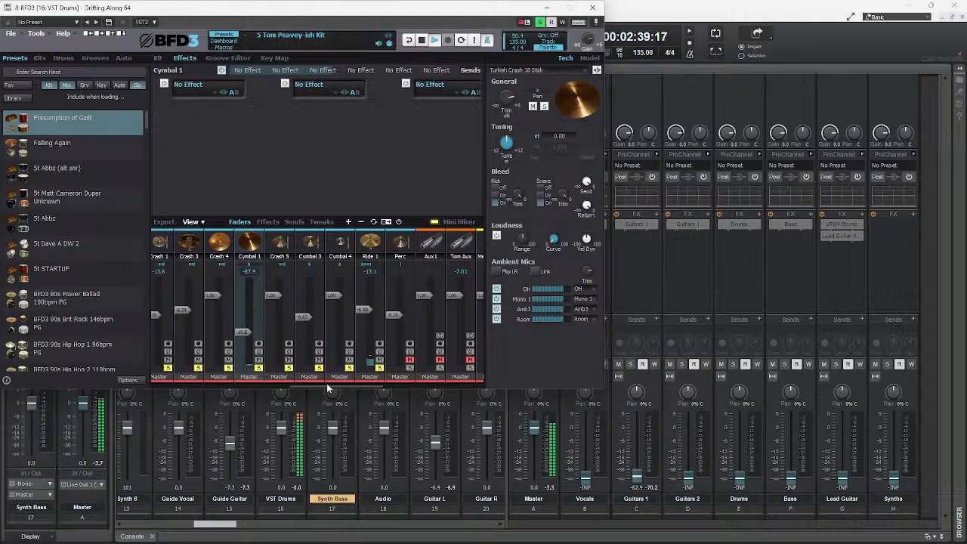
Lower the Ride 2 fader to about -11 dB, and raise the Cymbal 1 fader to about -16 dB
{"action": "left_click_drag", "start_coordinate": [328, 390], "coordinate": [291, 393]}
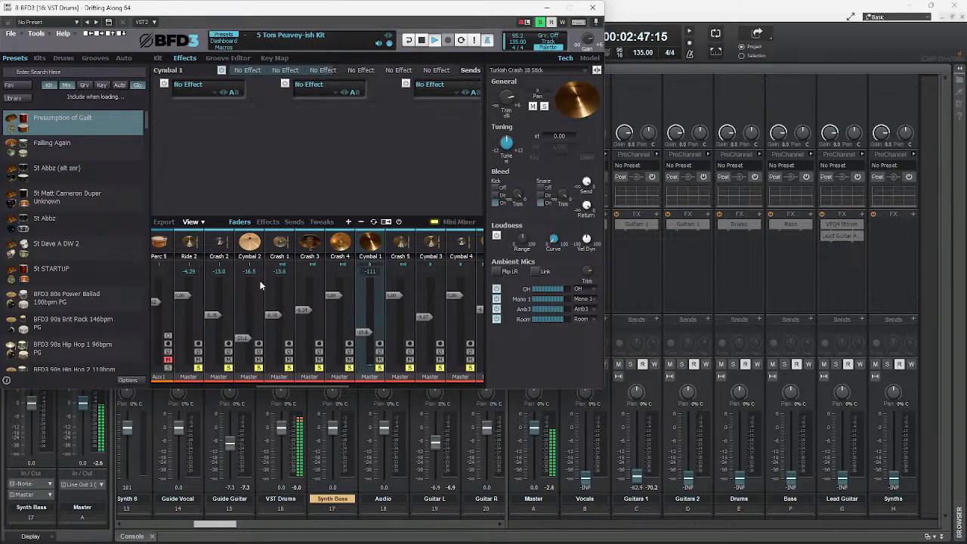
{"action": "left_click", "coordinate": [194, 276]}
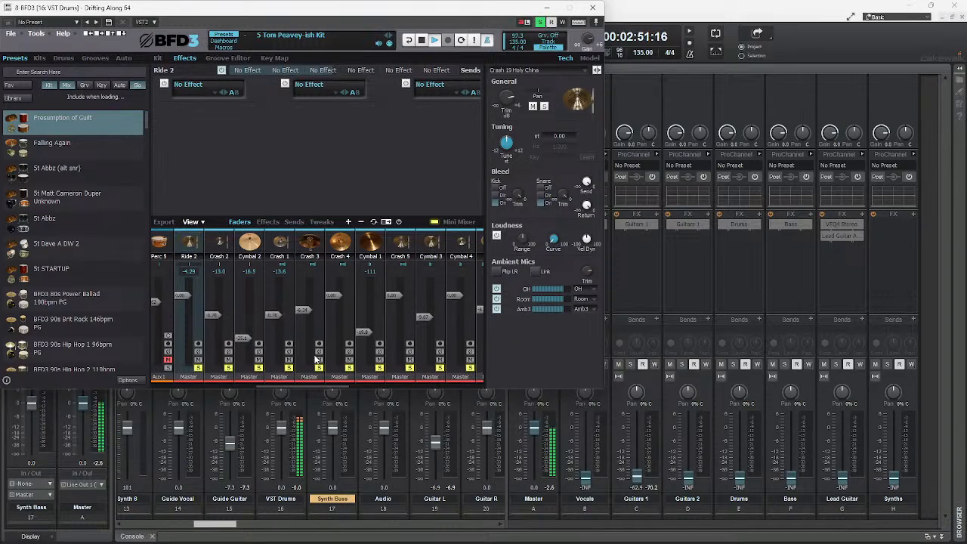
{"action": "left_click_drag", "start_coordinate": [182, 296], "coordinate": [182, 319]}
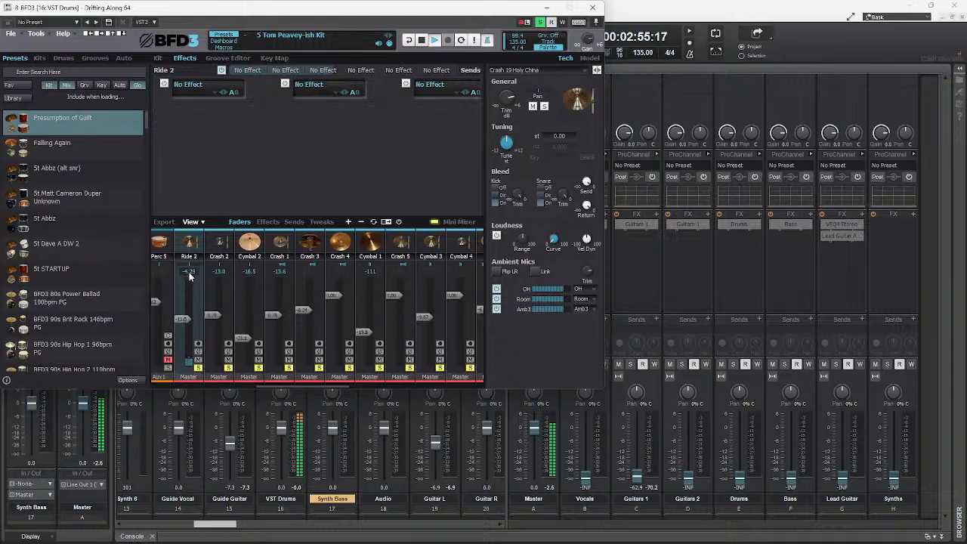
{"action": "left_click_drag", "start_coordinate": [364, 331], "coordinate": [364, 330]}
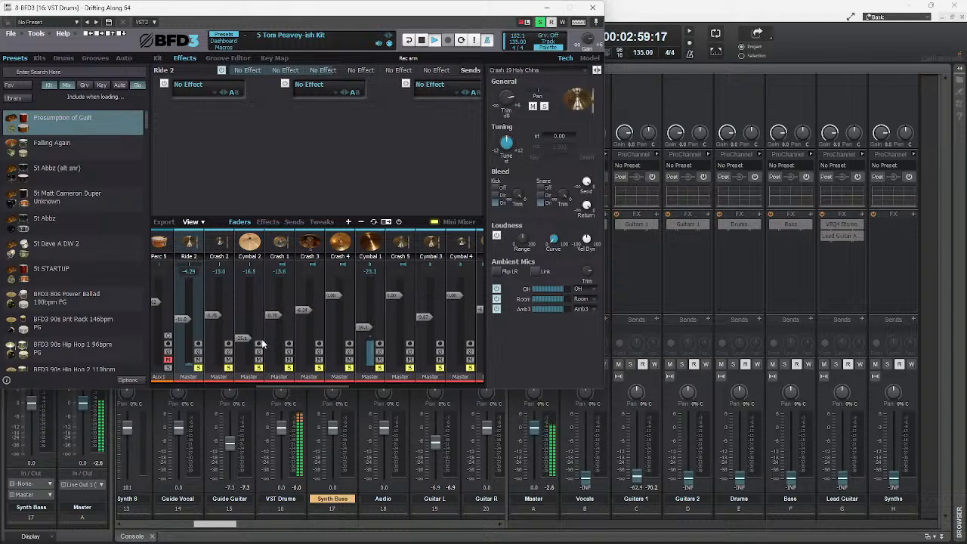
Lower the Crash 1 fader to about -18 dB and the Ride 2 fader to about -13 dB
{"action": "left_click", "coordinate": [440, 388]}
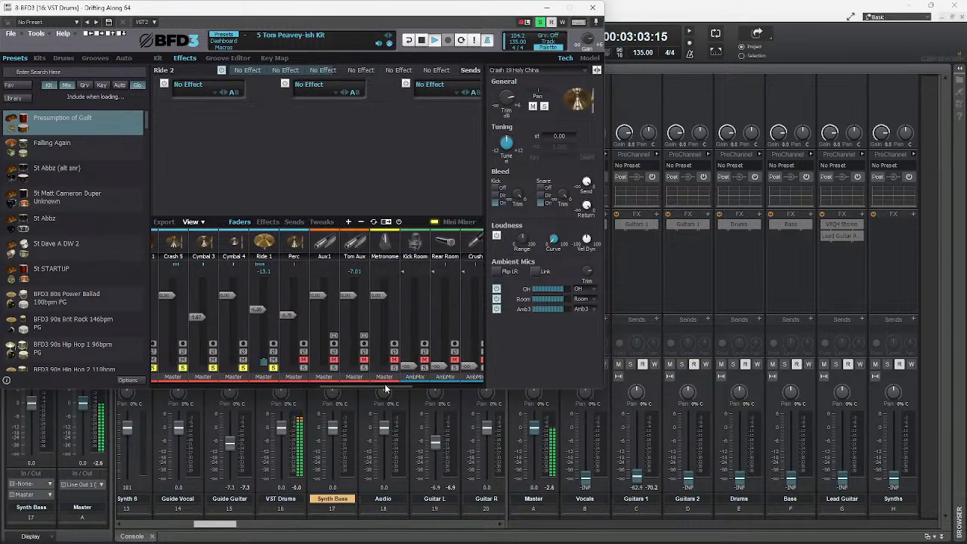
{"action": "left_click_drag", "start_coordinate": [385, 388], "coordinate": [291, 390]}
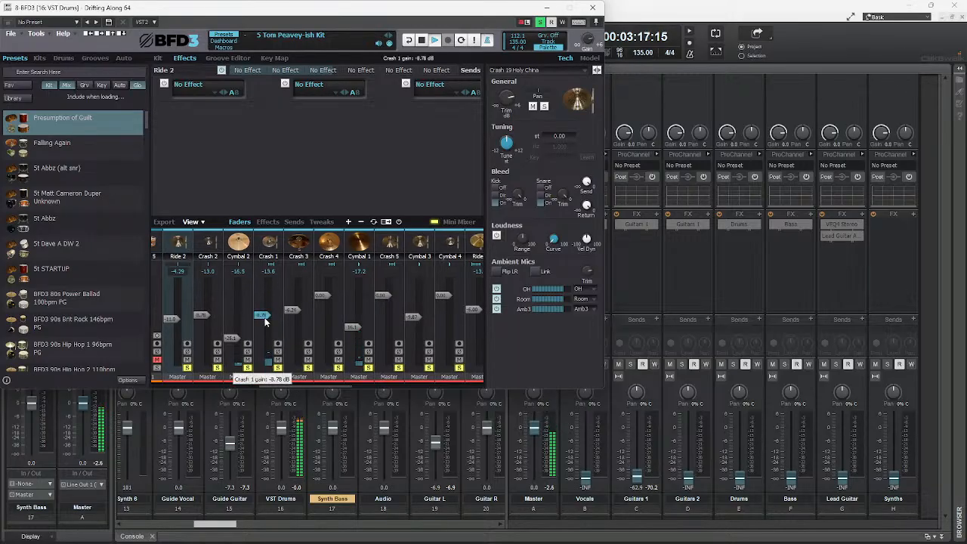
{"action": "left_click_drag", "start_coordinate": [265, 321], "coordinate": [267, 330]}
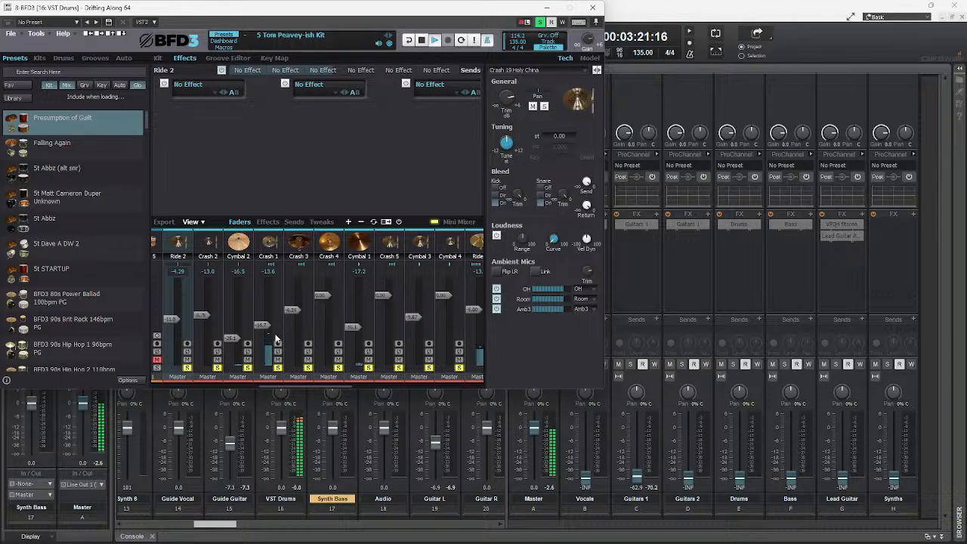
{"action": "left_click_drag", "start_coordinate": [261, 326], "coordinate": [260, 336]}
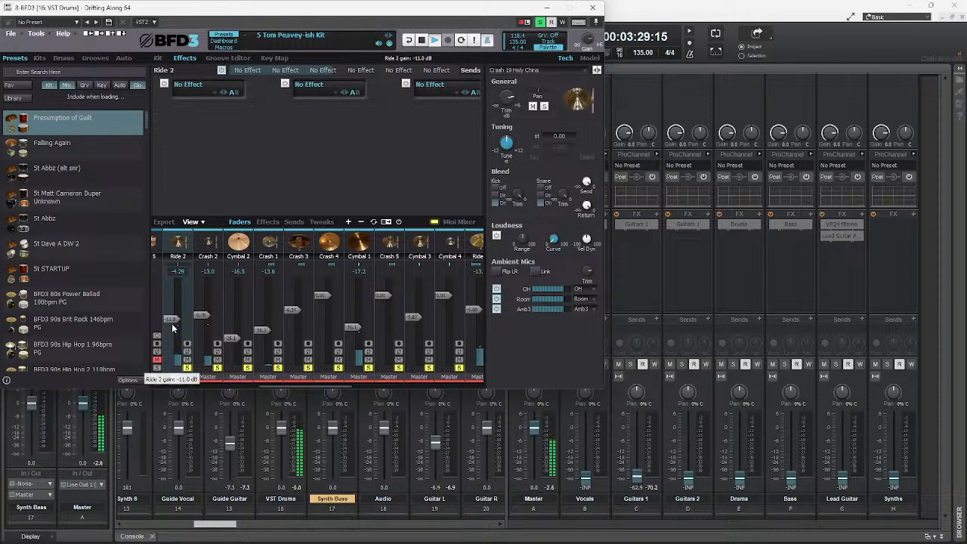
{"action": "left_click_drag", "start_coordinate": [173, 322], "coordinate": [173, 325]}
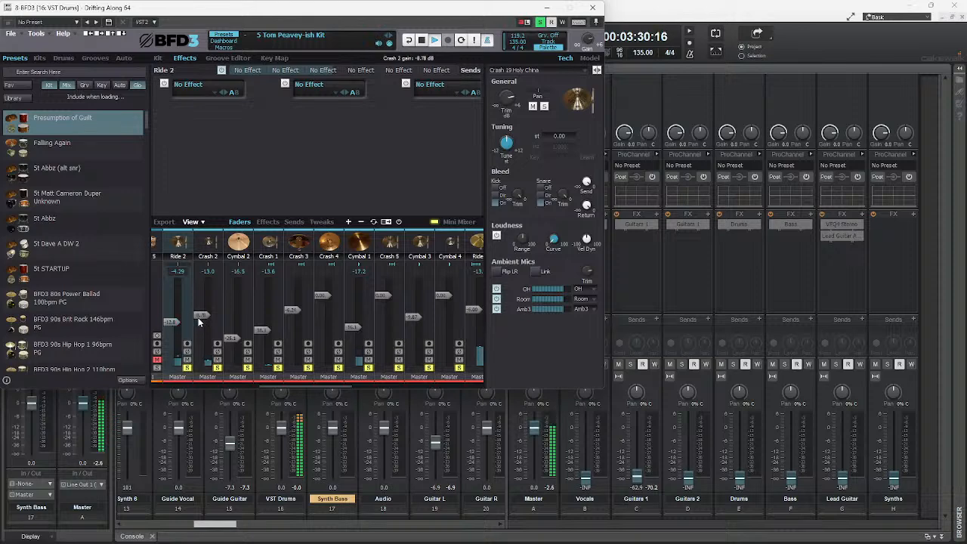
Solo the Tom Aux channel, and look over its Comp Bus, EQ and Limiter effects and the OH channel's effect slots
{"action": "left_click", "coordinate": [358, 387]}
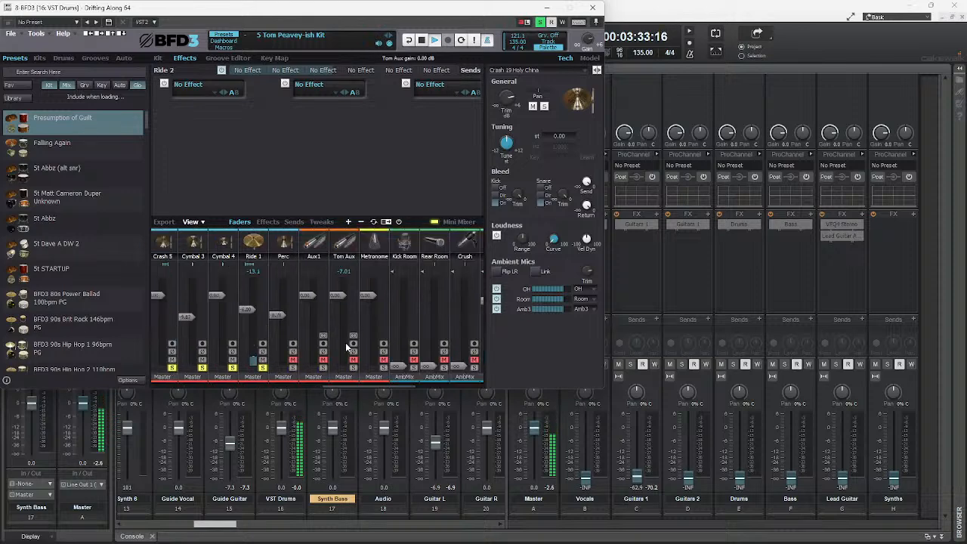
{"action": "left_click", "coordinate": [347, 278]}
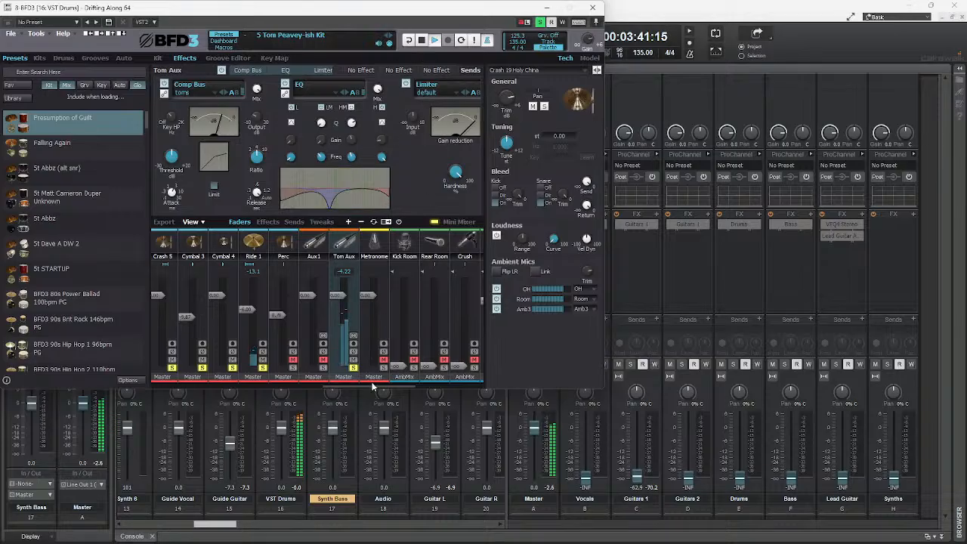
{"action": "left_click_drag", "start_coordinate": [380, 389], "coordinate": [394, 389]}
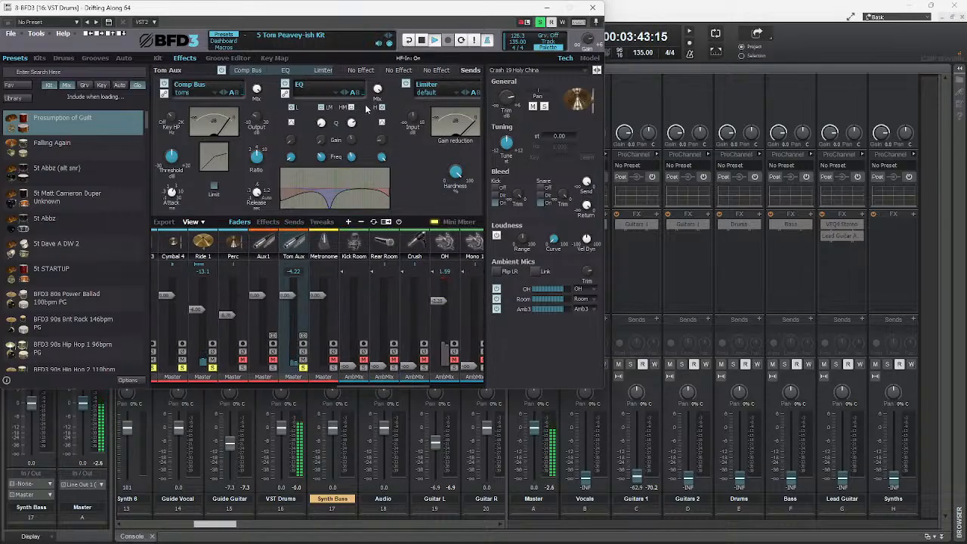
{"action": "left_click_drag", "start_coordinate": [288, 73], "coordinate": [303, 75]}
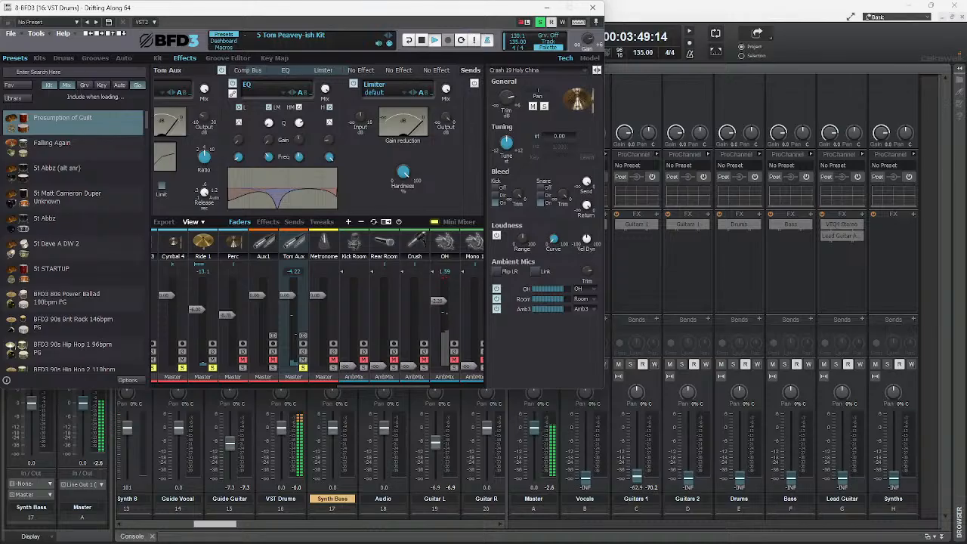
{"action": "left_click", "coordinate": [438, 302]}
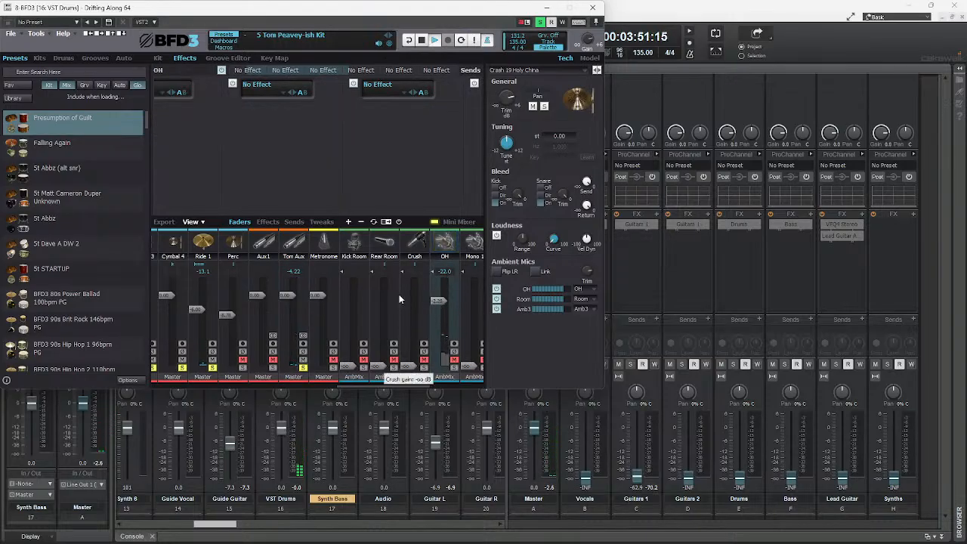
Restart playback from the beginning, and jump ahead to about bar 21 in the track view before maximizing the Console again
{"action": "key", "text": "w"}
{"action": "key", "text": "space"}
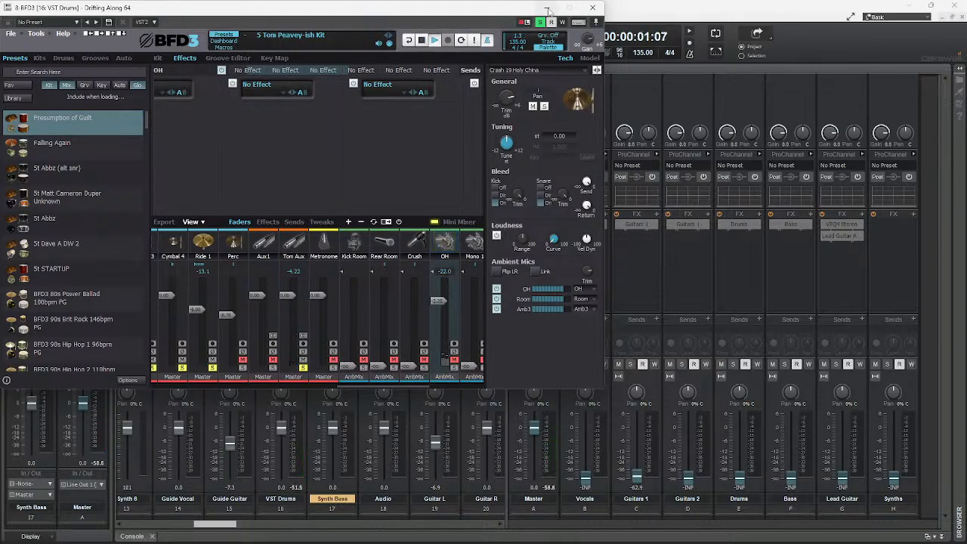
{"action": "left_click", "coordinate": [548, 9]}
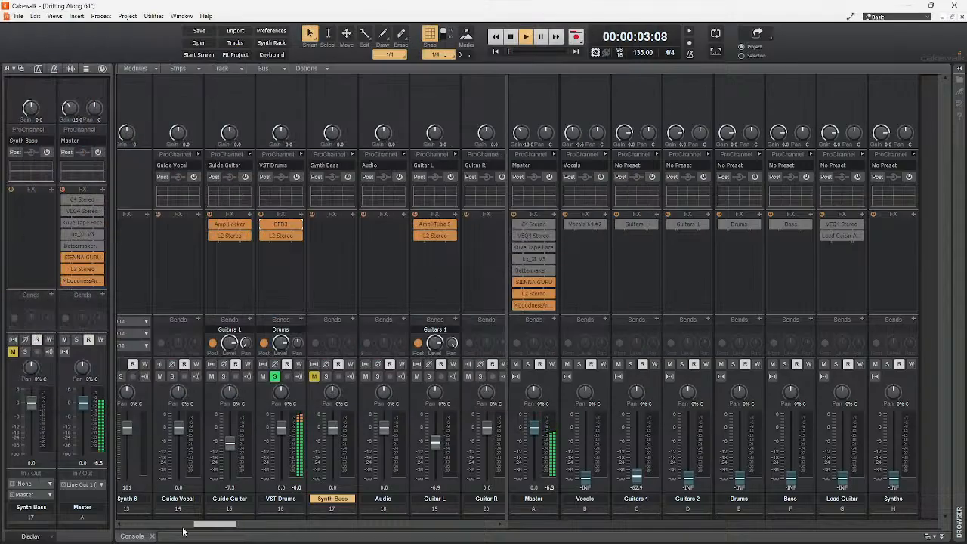
{"action": "left_click", "coordinate": [132, 537]}
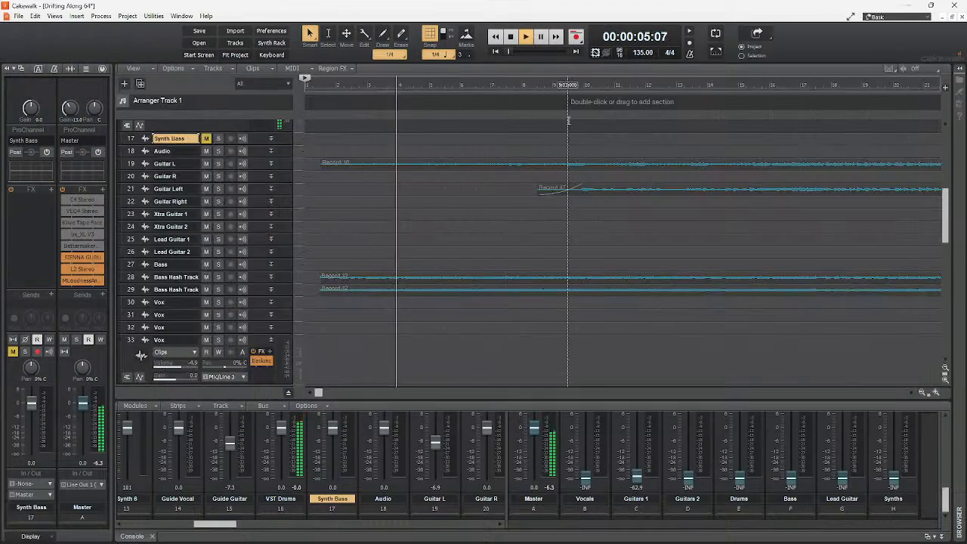
{"action": "left_click", "coordinate": [931, 89]}
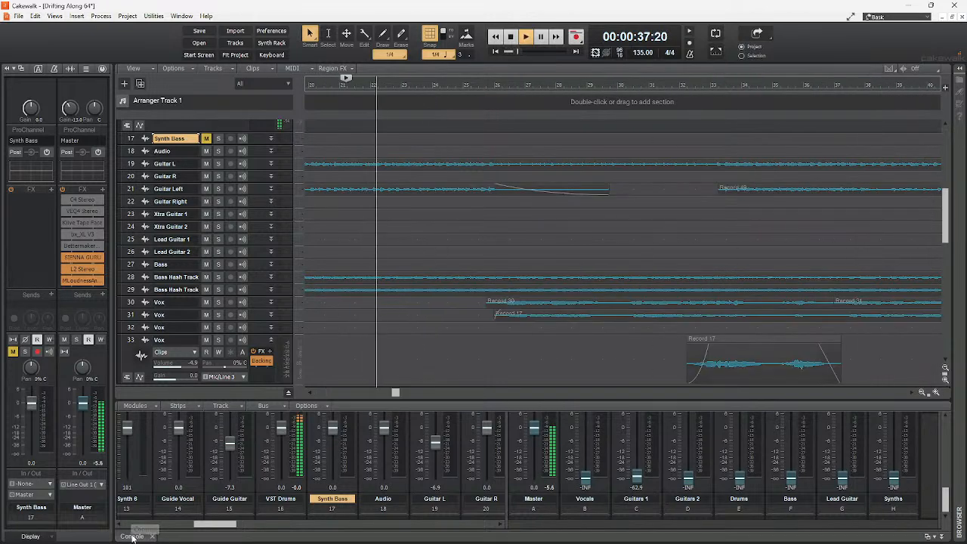
{"action": "left_click", "coordinate": [133, 536]}
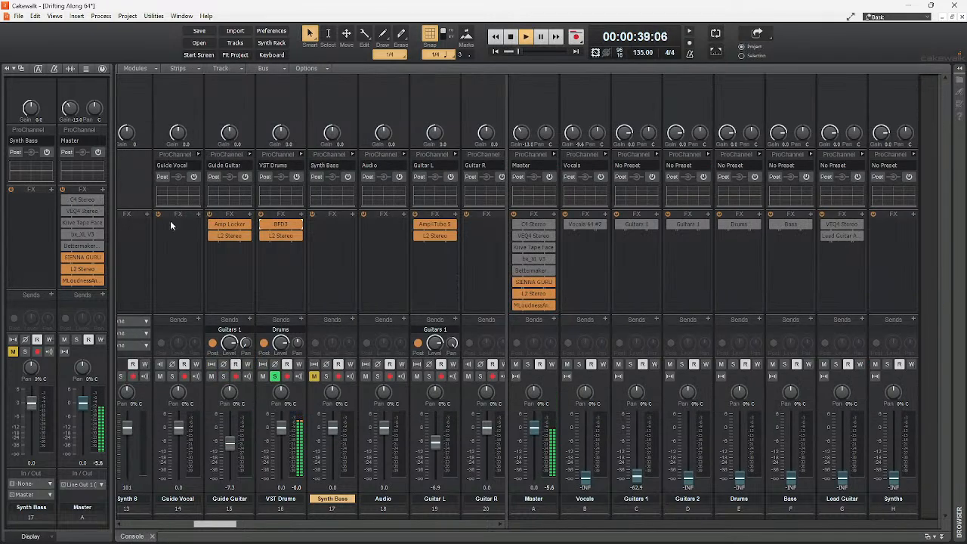
Open BFD3 on the VST Drums track, show its mixer faders, and select the Tom Aux channel
{"action": "double_click", "coordinate": [281, 224]}
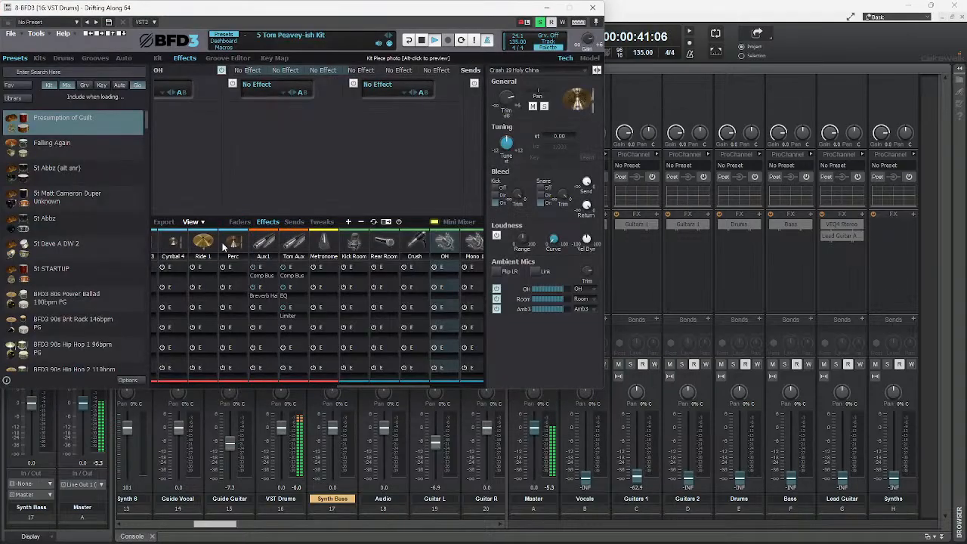
{"action": "left_click", "coordinate": [240, 222]}
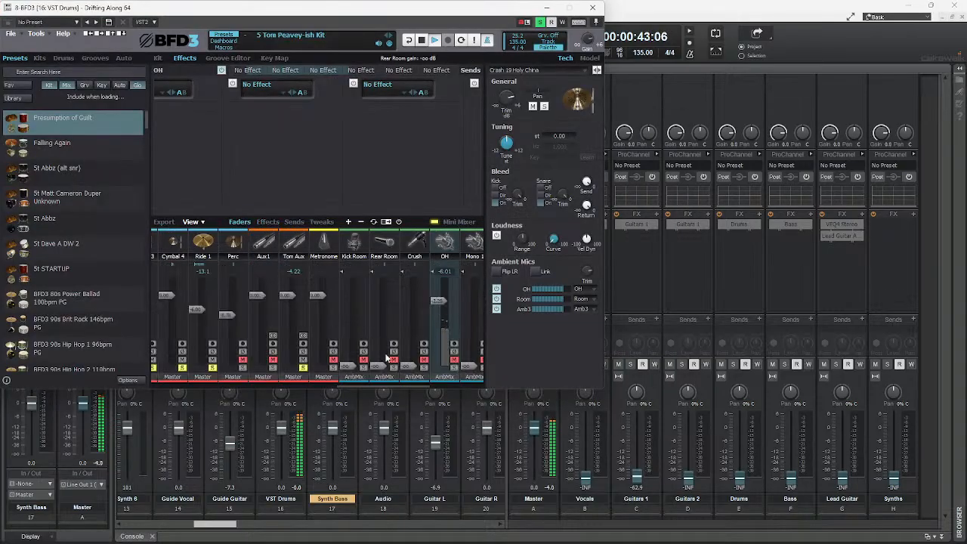
{"action": "mouse_move", "coordinate": [365, 384]}
{"action": "left_mouse_down"}
{"action": "mouse_move", "coordinate": [249, 385]}
{"action": "mouse_move", "coordinate": [359, 391]}
{"action": "mouse_move", "coordinate": [355, 378]}
{"action": "left_mouse_up"}
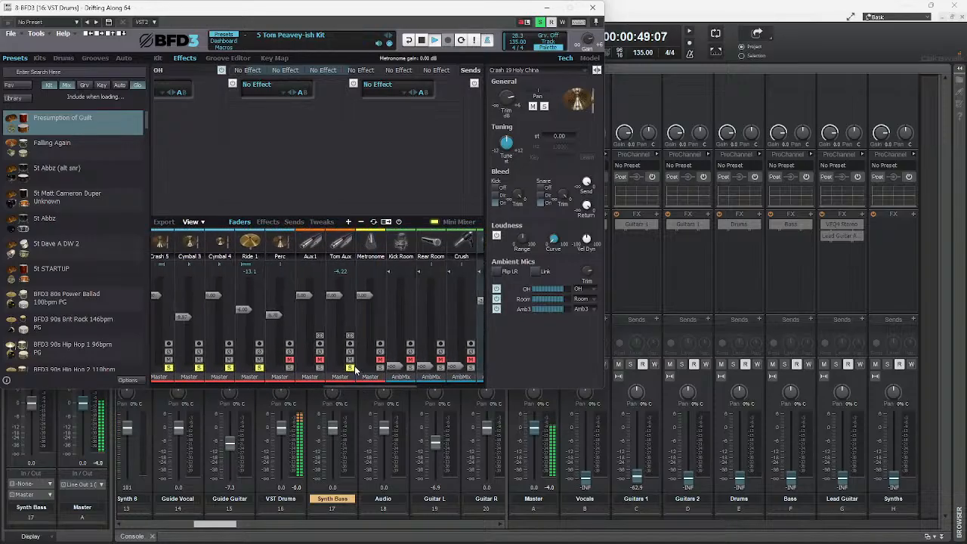
{"action": "left_click", "coordinate": [334, 242]}
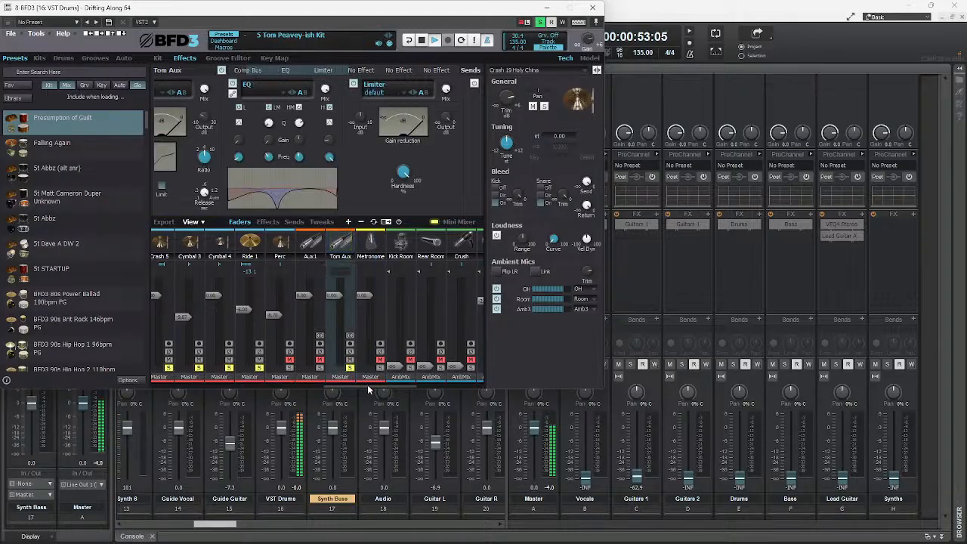
Lower the Tom Aux fader to about -1.8 dB, checking it against the neighbouring cymbal and OH channels
{"action": "left_click_drag", "start_coordinate": [371, 390], "coordinate": [335, 392]}
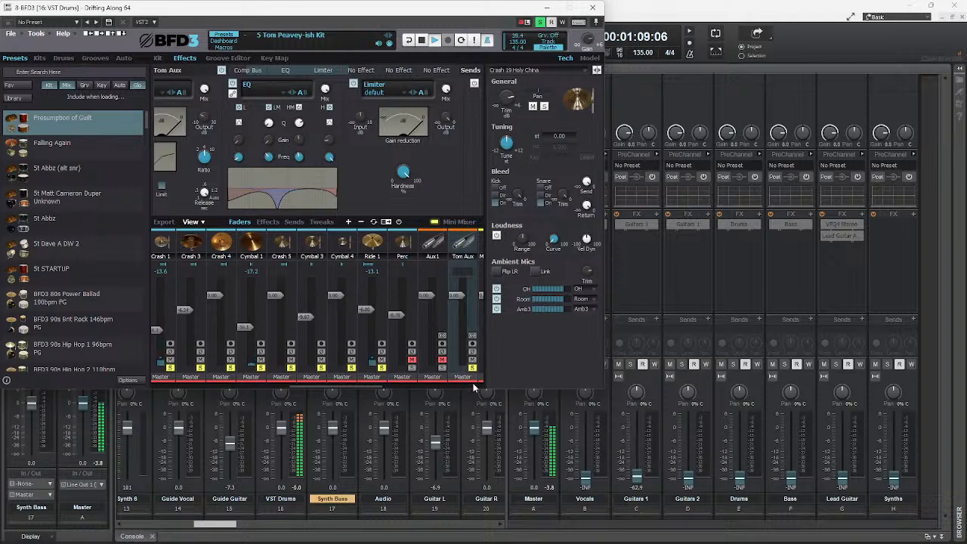
{"action": "scroll", "coordinate": [477, 391], "scroll_direction": "right", "scroll_amount": 5}
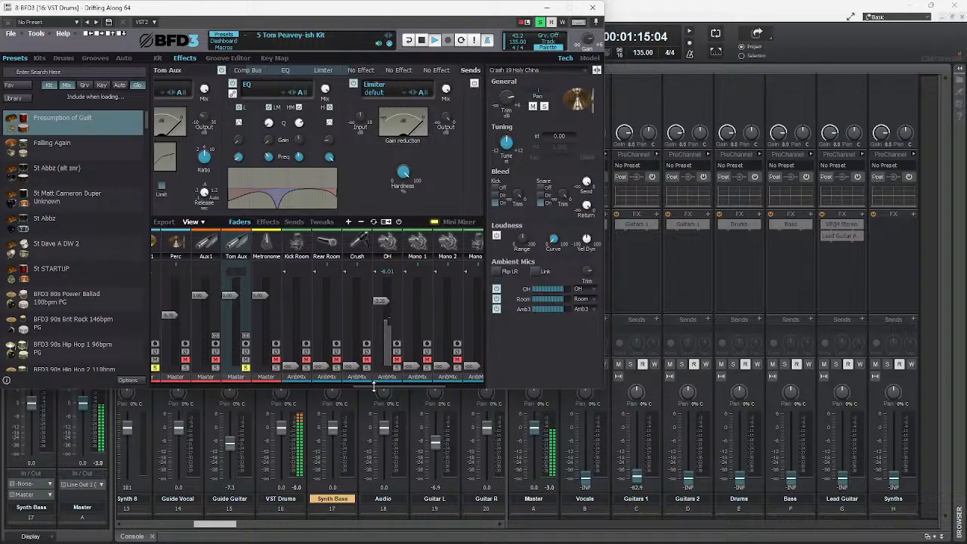
{"action": "scroll", "coordinate": [344, 391], "scroll_direction": "left", "scroll_amount": 5}
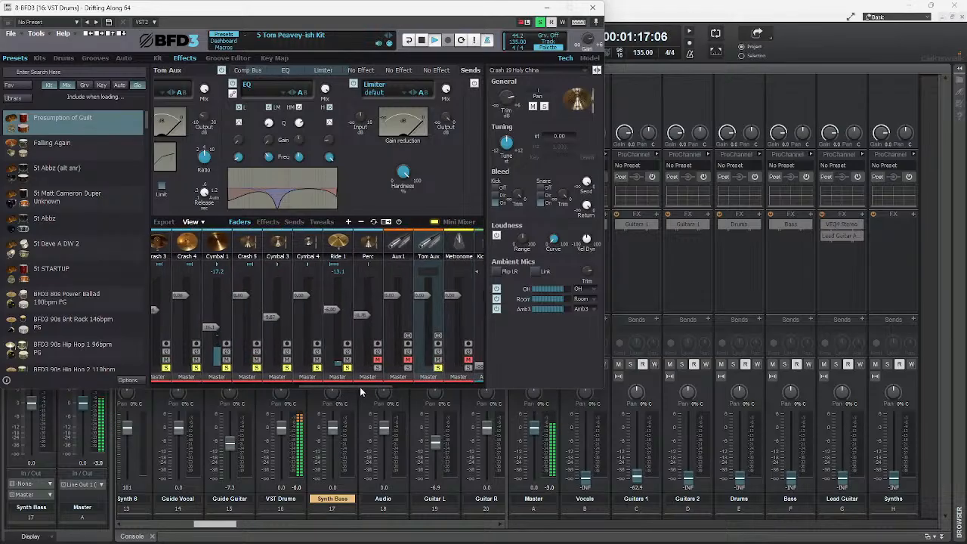
{"action": "scroll", "coordinate": [362, 391], "scroll_direction": "right", "scroll_amount": 2}
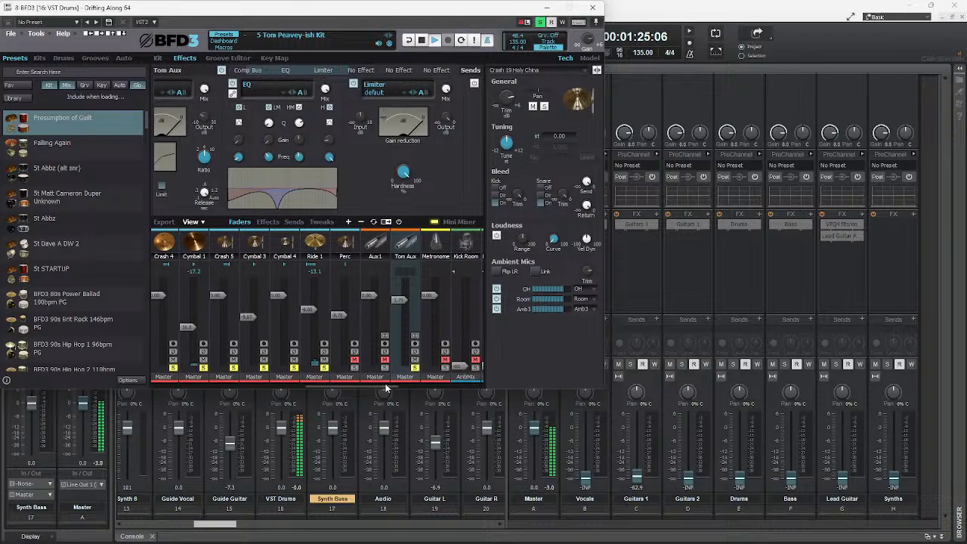
Take the Tom Aux, Ride 1, Cymbal 4, Cymbal 3, Crash 5 and Cymbal 1 channels out of solo
{"action": "mouse_move", "coordinate": [386, 387]}
{"action": "left_mouse_down"}
{"action": "mouse_move", "coordinate": [439, 391]}
{"action": "mouse_move", "coordinate": [396, 392]}
{"action": "left_mouse_up"}
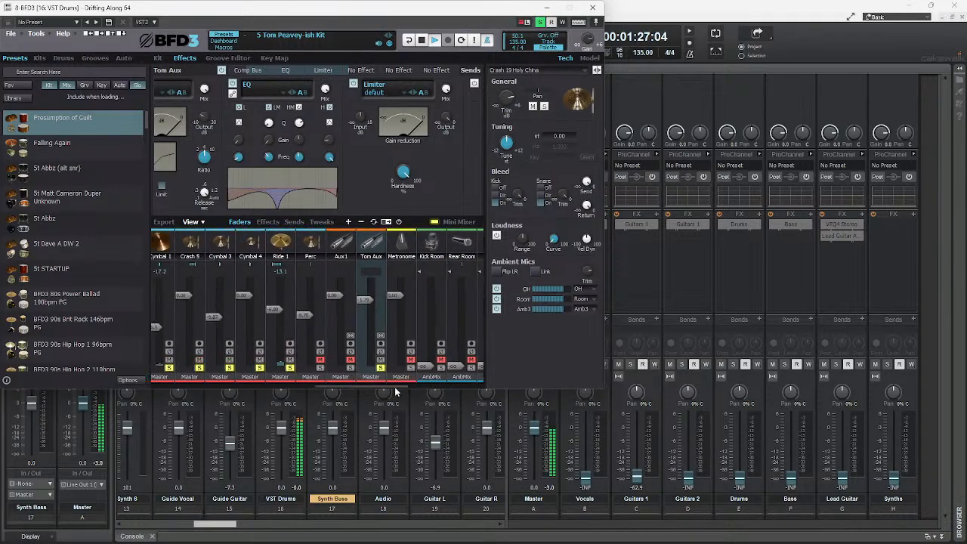
{"action": "left_click", "coordinate": [381, 368]}
{"action": "left_click", "coordinate": [290, 368]}
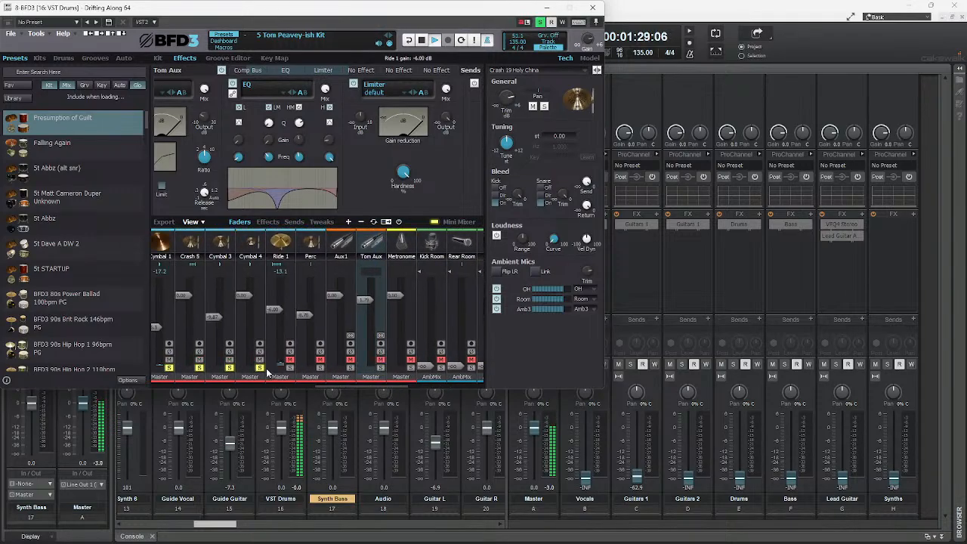
{"action": "left_click", "coordinate": [259, 368]}
{"action": "left_click", "coordinate": [229, 368]}
{"action": "left_click", "coordinate": [199, 369]}
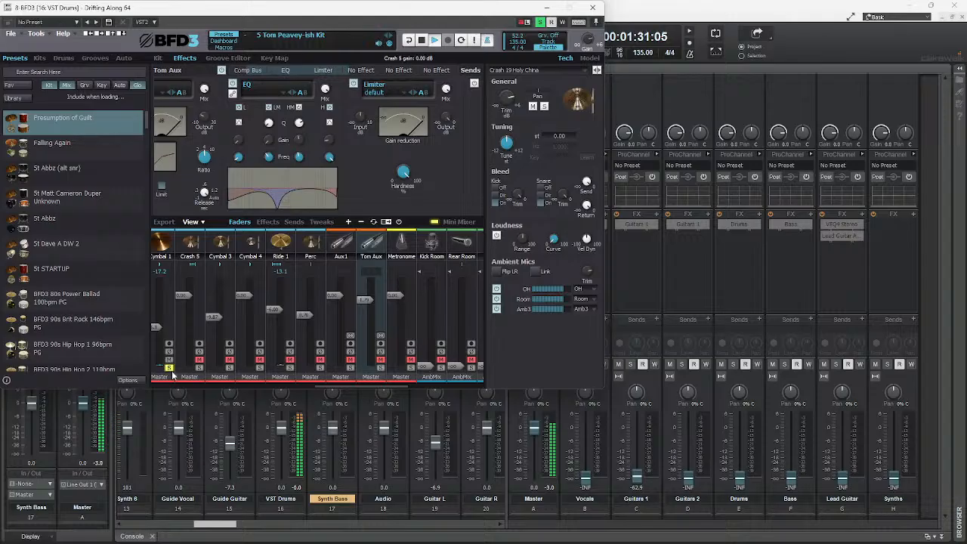
{"action": "left_click", "coordinate": [168, 368]}
Take the Crash 4, Crash 3, Crash 1, Cymbal 2, Crash 2 and Ride 2 channels out of solo
{"action": "left_click", "coordinate": [157, 389]}
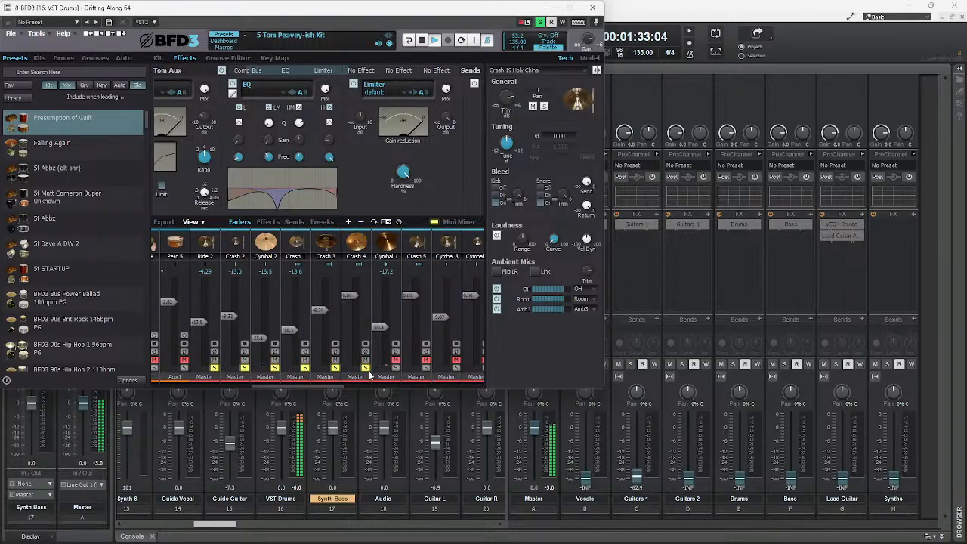
{"action": "left_click", "coordinate": [305, 368]}
{"action": "left_click", "coordinate": [305, 369]}
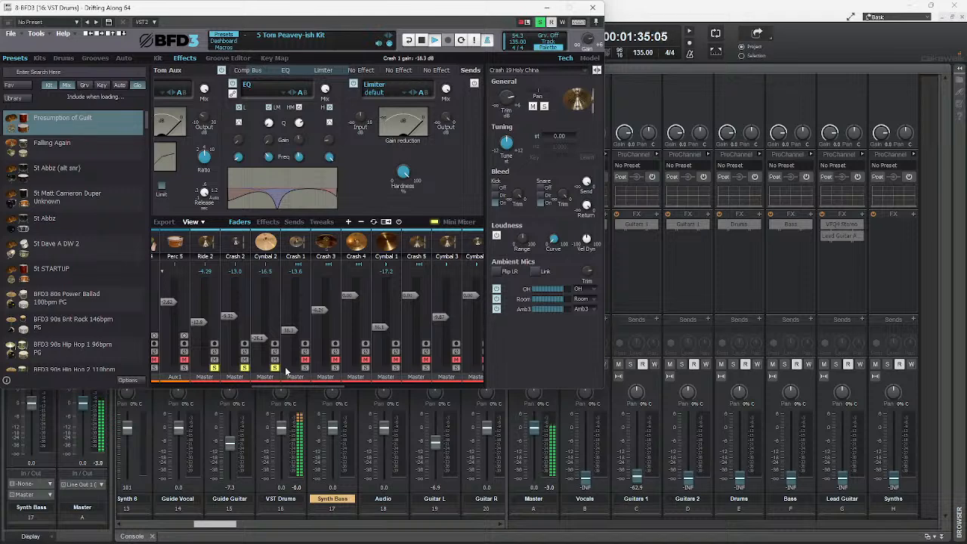
{"action": "left_click", "coordinate": [275, 368]}
{"action": "left_click", "coordinate": [245, 368]}
{"action": "left_click", "coordinate": [215, 369]}
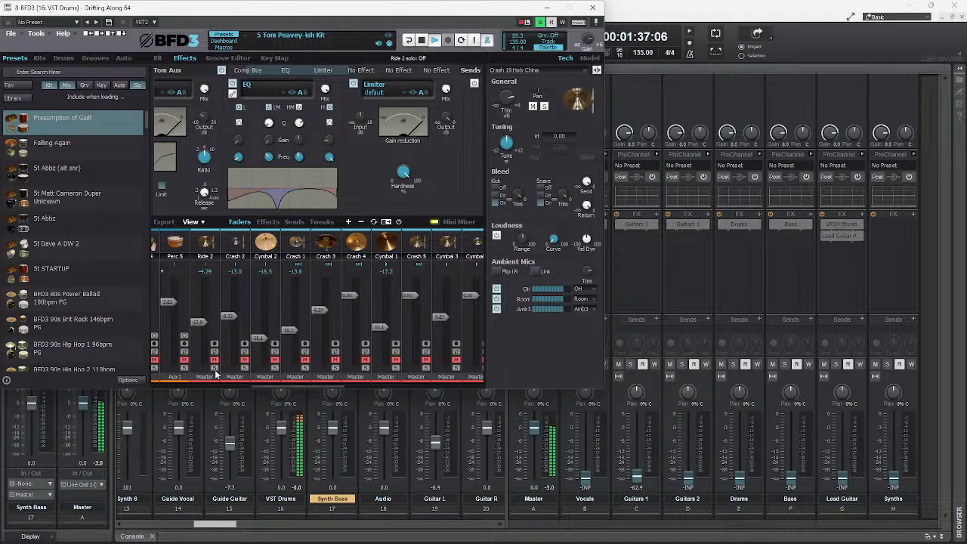
Turn off the Hihat solo and lower the High Tom fader slightly
{"action": "left_click", "coordinate": [154, 386]}
{"action": "left_click", "coordinate": [155, 387]}
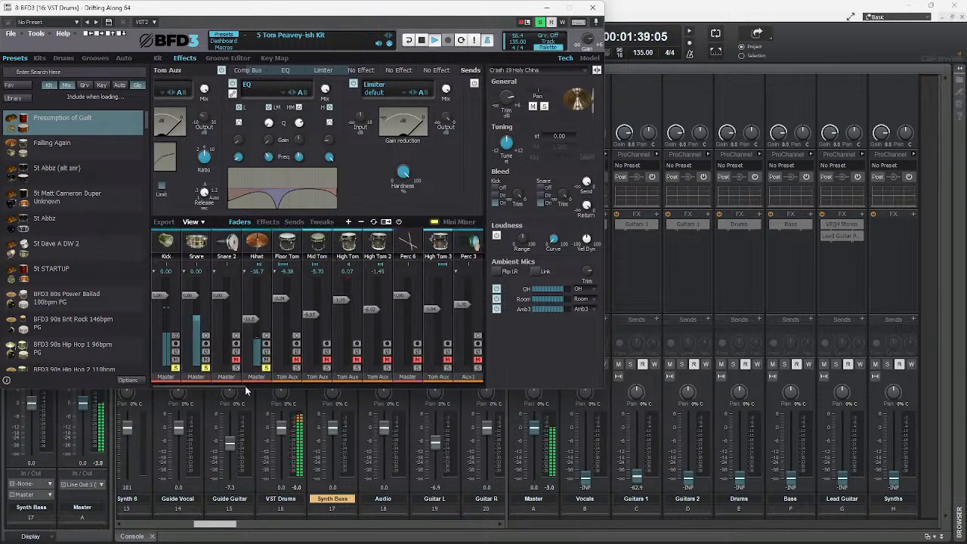
{"action": "left_click", "coordinate": [266, 368]}
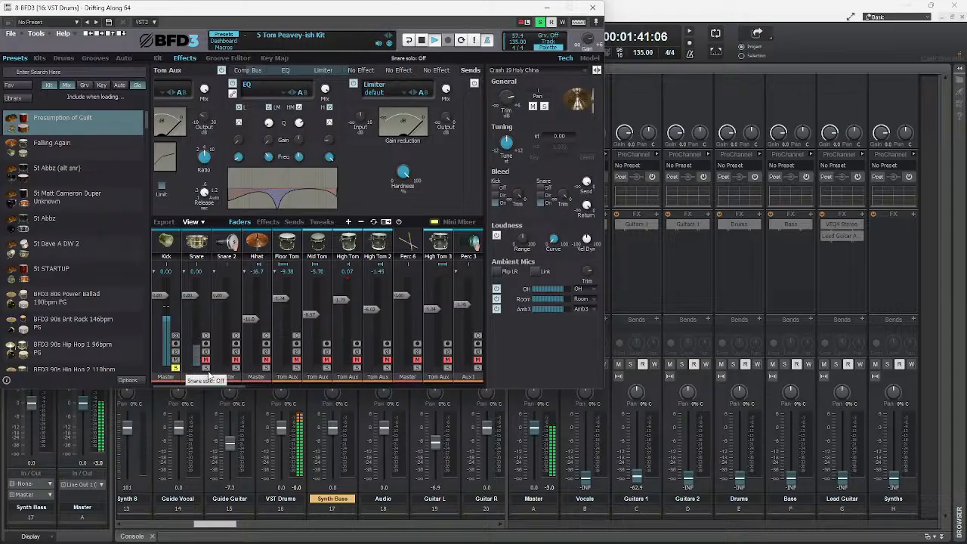
{"action": "left_click_drag", "start_coordinate": [341, 300], "coordinate": [341, 305]}
{"action": "left_click", "coordinate": [352, 286]}
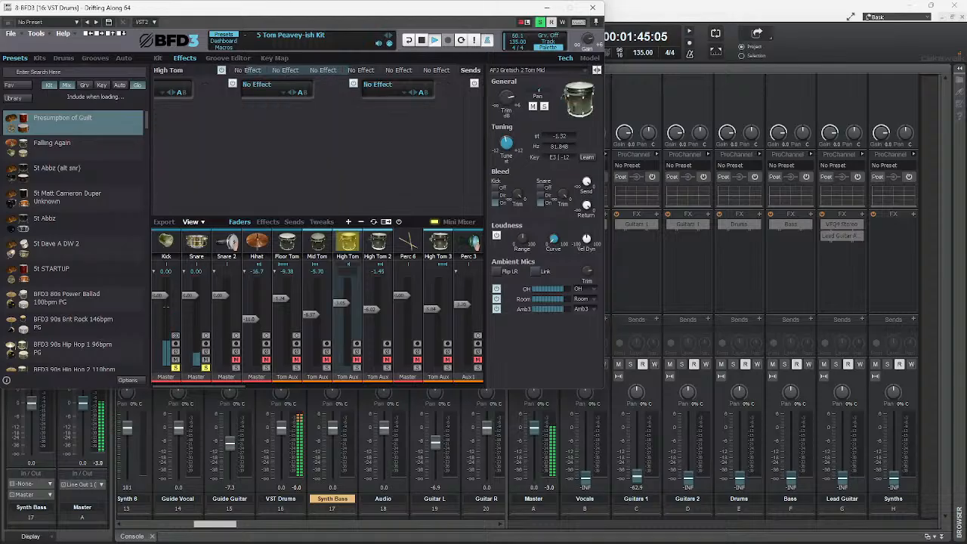
Solo the OH channel, lower its fader to about -10.7 dB, and turn its solo off again
{"action": "left_click", "coordinate": [409, 385]}
{"action": "left_click", "coordinate": [410, 384]}
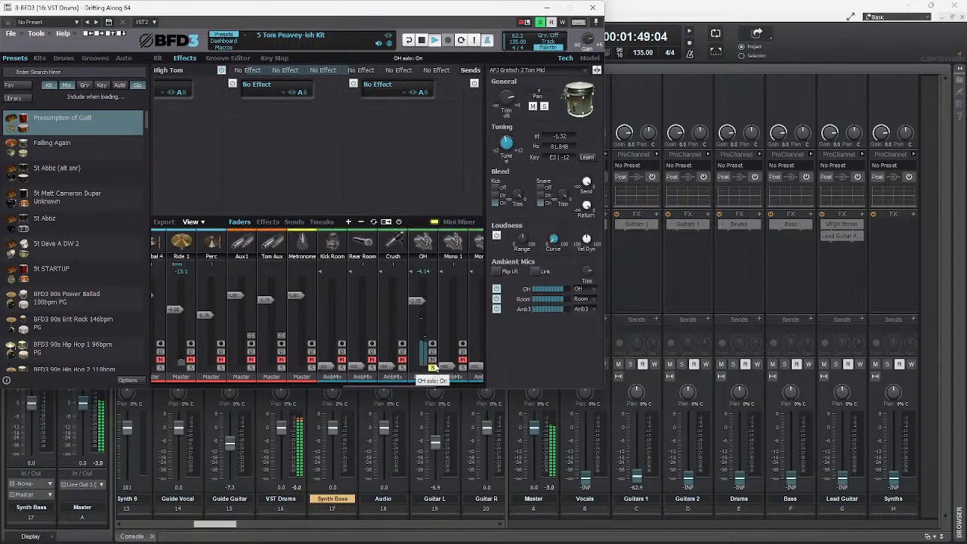
{"action": "left_click", "coordinate": [433, 368]}
{"action": "left_click_drag", "start_coordinate": [418, 302], "coordinate": [421, 318]}
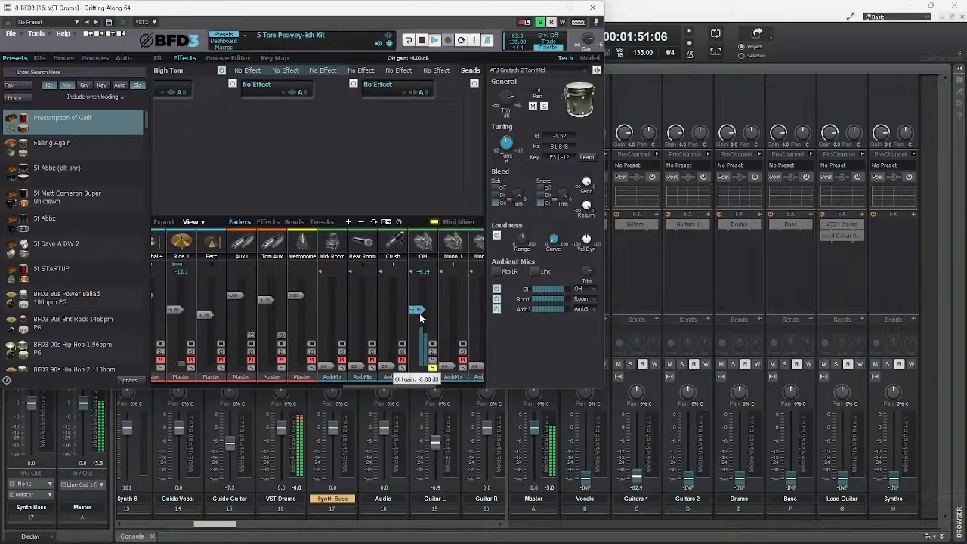
{"action": "left_click", "coordinate": [321, 222]}
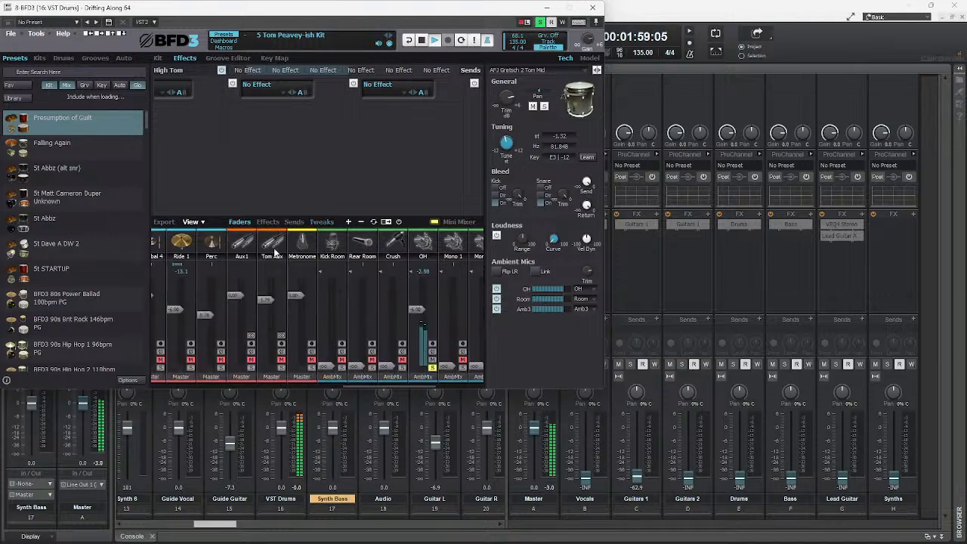
{"action": "left_click", "coordinate": [241, 222]}
{"action": "left_click_drag", "start_coordinate": [414, 323], "coordinate": [415, 327]}
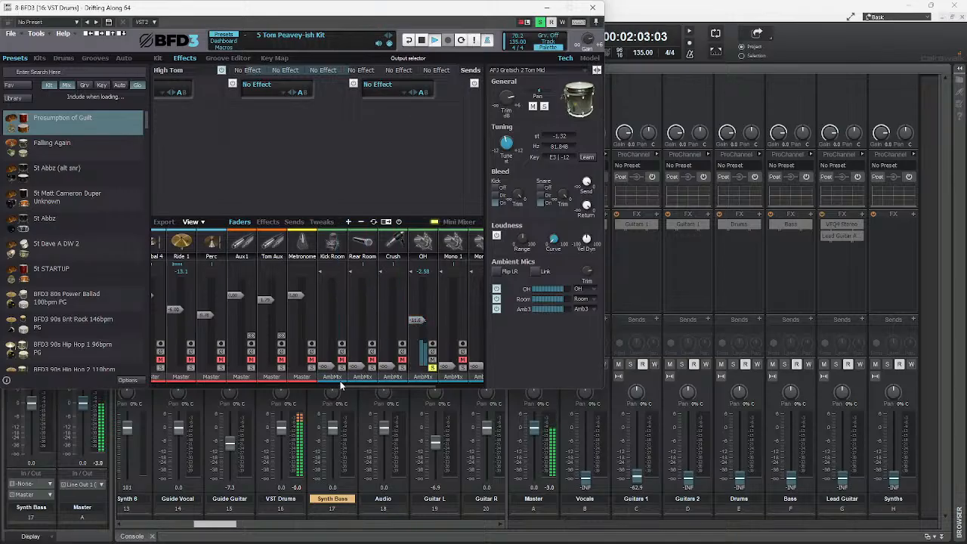
{"action": "left_click_drag", "start_coordinate": [365, 385], "coordinate": [385, 390]}
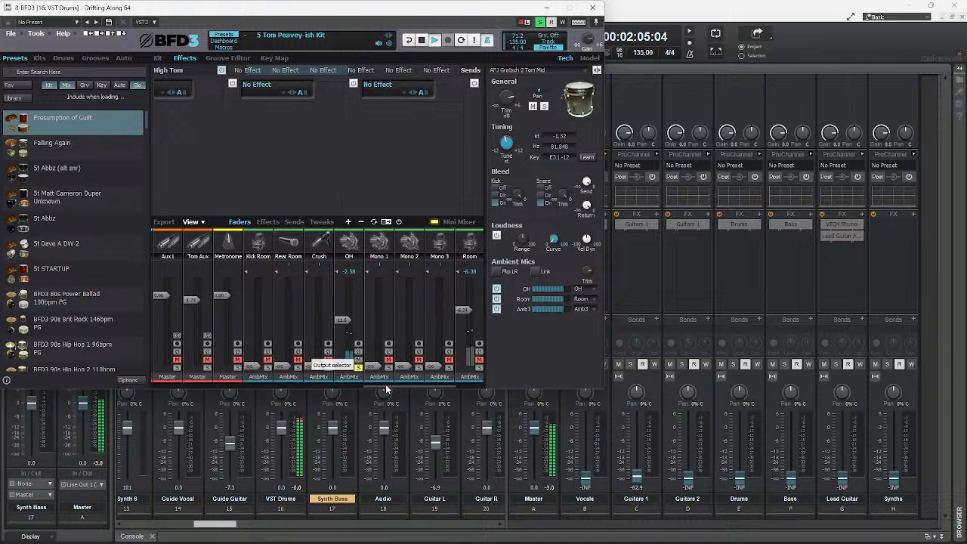
{"action": "left_click_drag", "start_coordinate": [345, 324], "coordinate": [345, 323]}
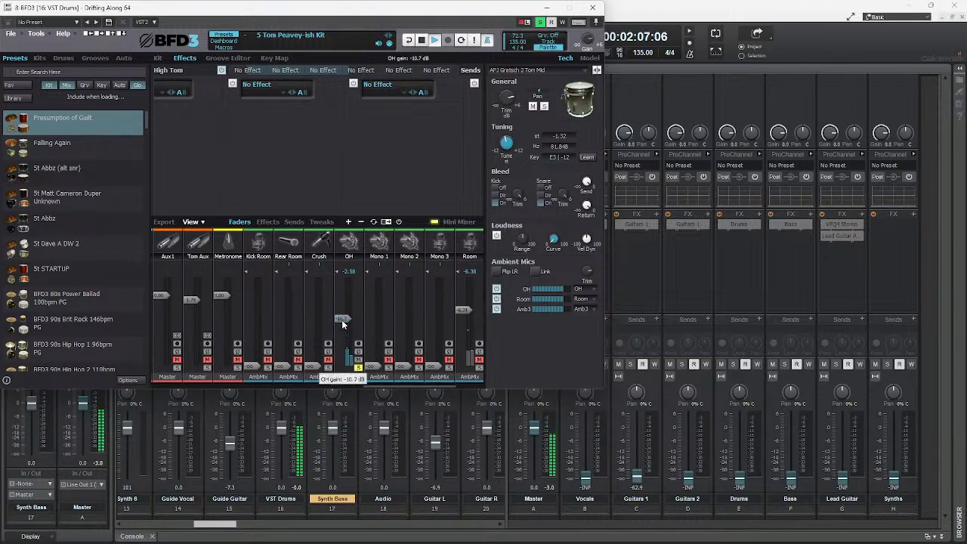
{"action": "left_click", "coordinate": [358, 368]}
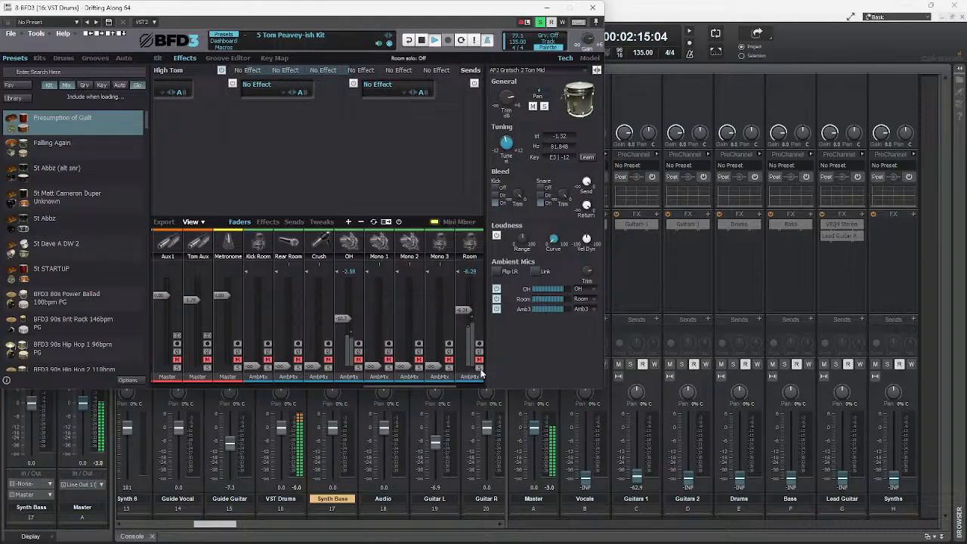
Remove all unused channels from the BFD3 mixer
{"action": "right_click", "coordinate": [413, 254]}
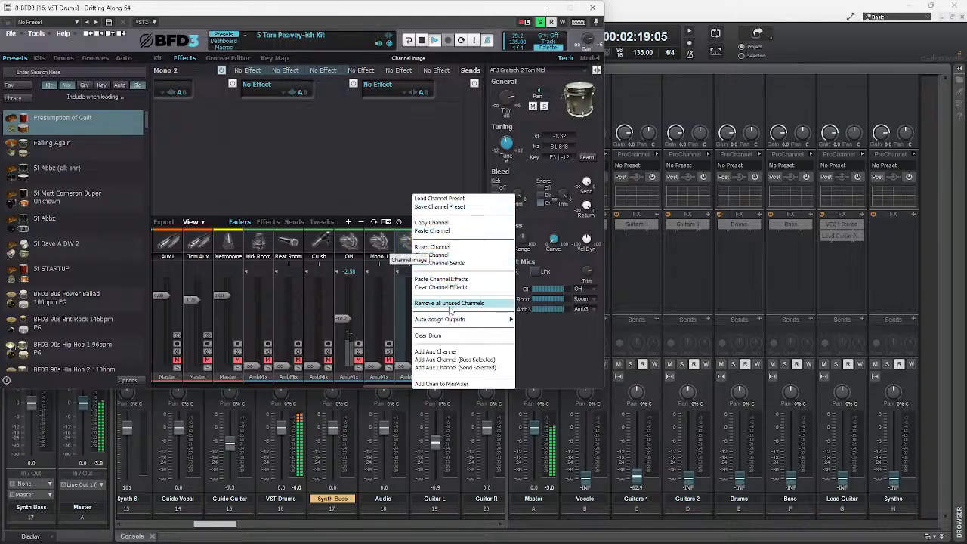
{"action": "left_click", "coordinate": [449, 304]}
{"action": "left_click", "coordinate": [290, 221]}
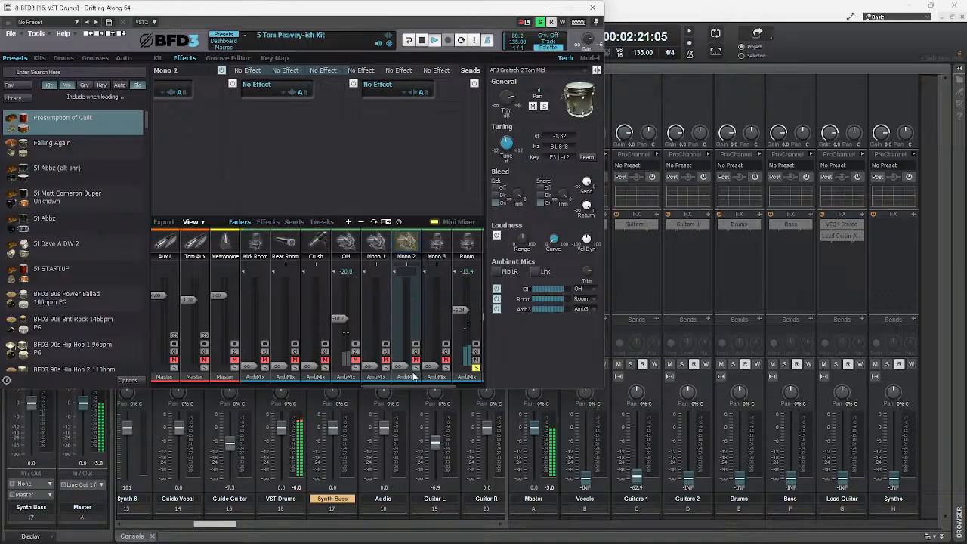
Lower the soloed Room channel's fader to about -12 dB and take it out of solo
{"action": "left_click_drag", "start_coordinate": [428, 388], "coordinate": [443, 389]}
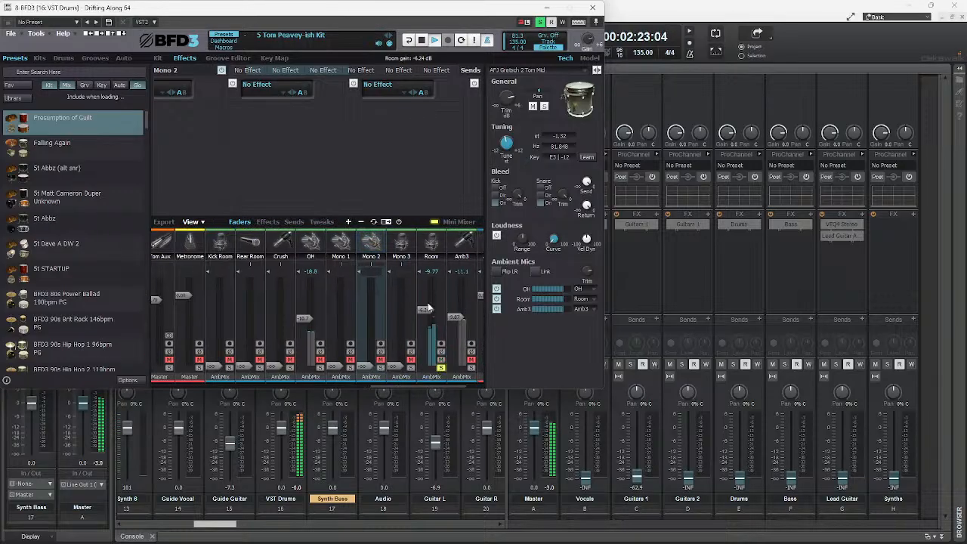
{"action": "left_click_drag", "start_coordinate": [423, 311], "coordinate": [429, 330]}
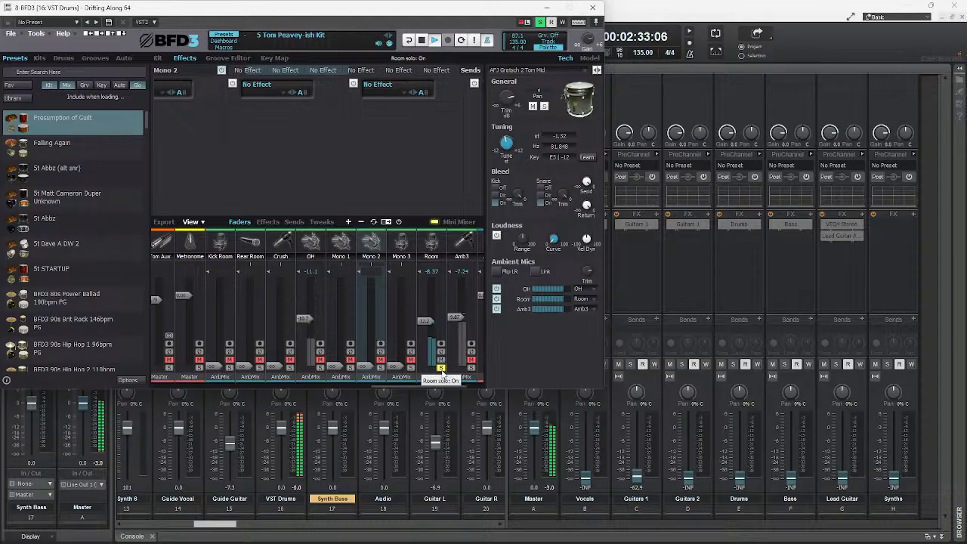
{"action": "left_click", "coordinate": [441, 368]}
Solo the Amb3 channel, lower its fader to about -19 dB, and turn its solo off
{"action": "left_click", "coordinate": [470, 368]}
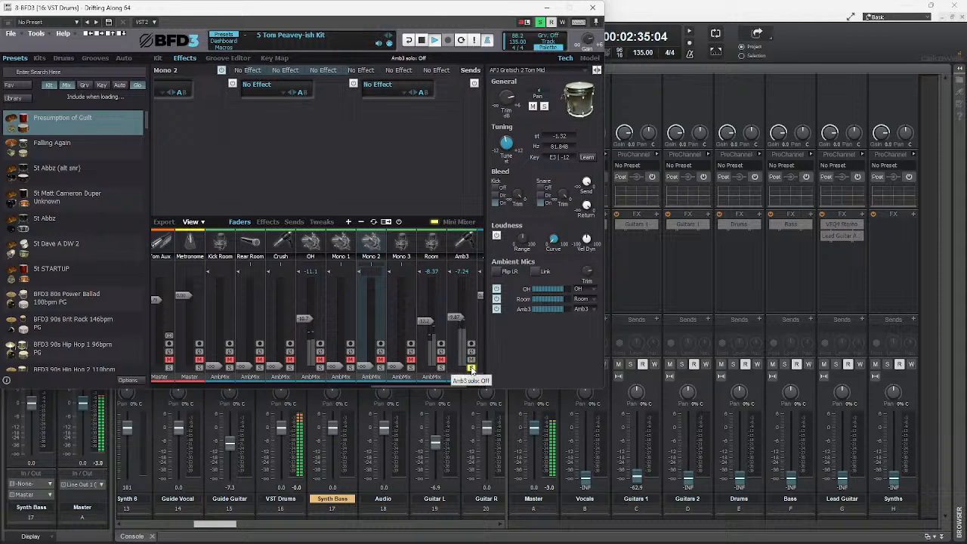
{"action": "left_click_drag", "start_coordinate": [454, 322], "coordinate": [459, 334]}
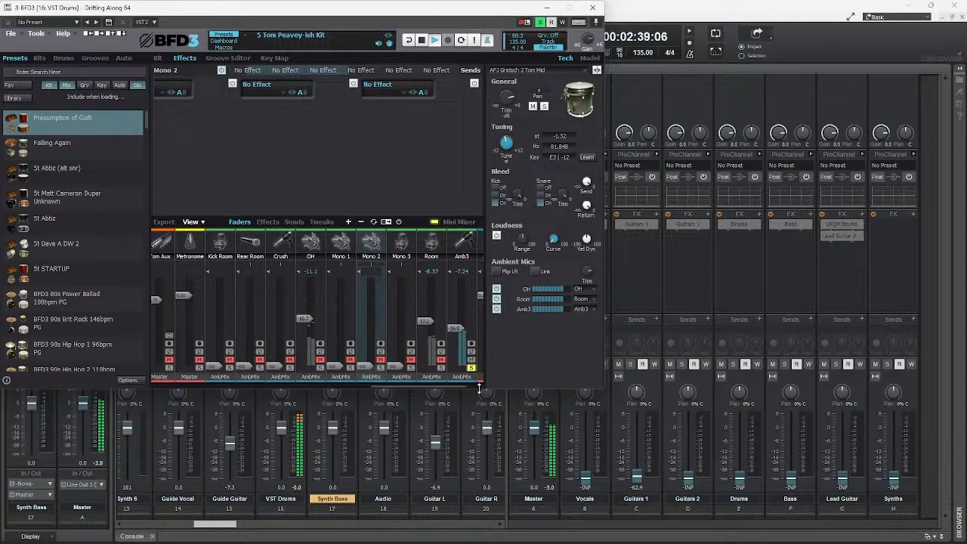
{"action": "left_click", "coordinate": [459, 334]}
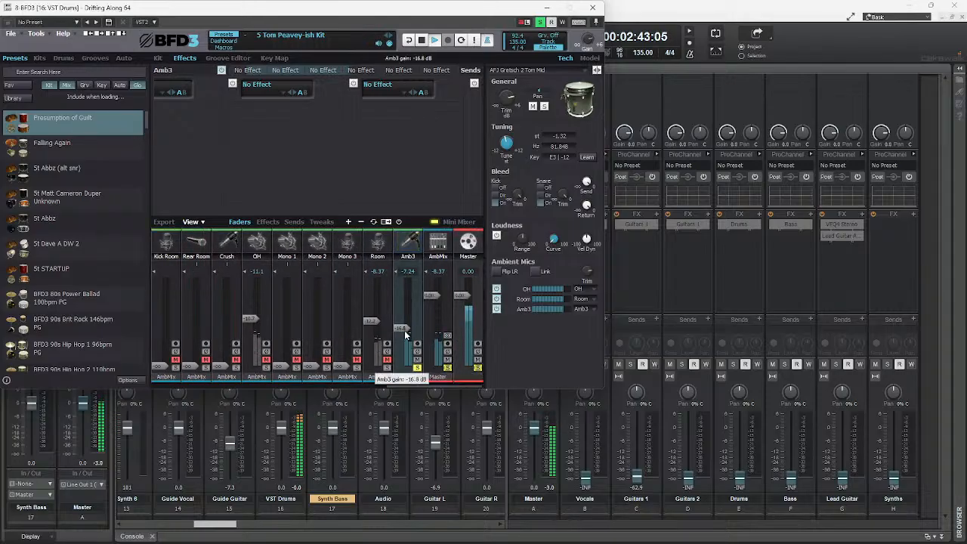
{"action": "left_click_drag", "start_coordinate": [404, 334], "coordinate": [405, 337]}
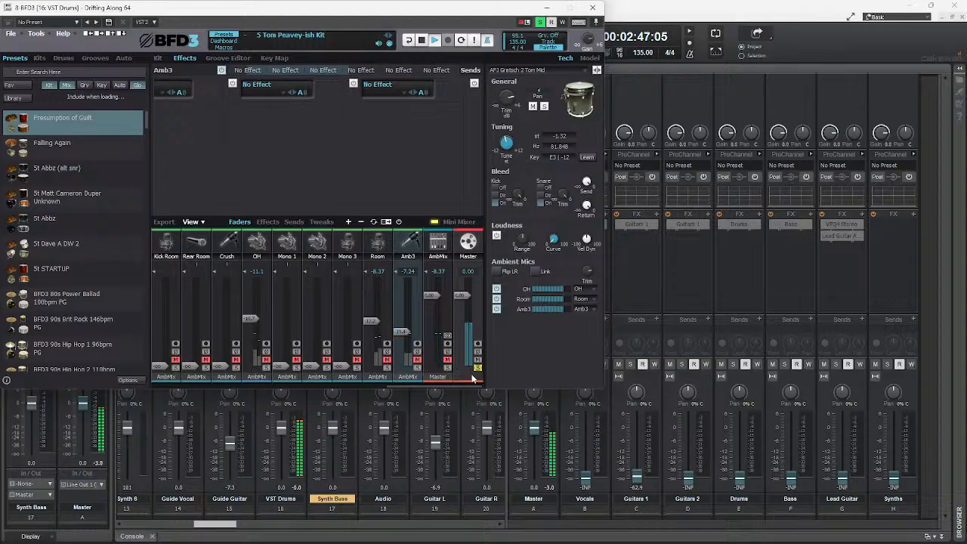
Turn off the Kick solo among the drum channels and close the BFD3 window
{"action": "left_click", "coordinate": [159, 387]}
{"action": "left_click", "coordinate": [159, 387]}
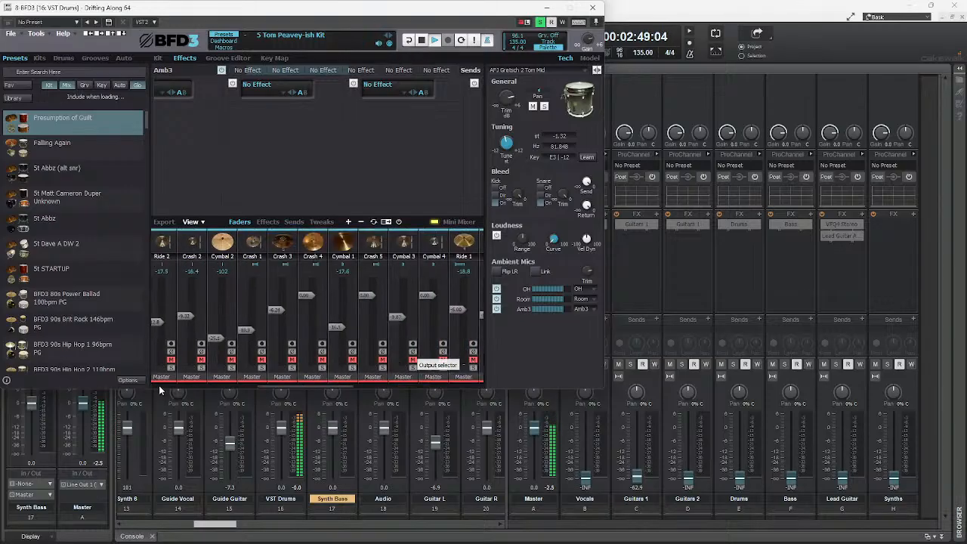
{"action": "left_click", "coordinate": [160, 387]}
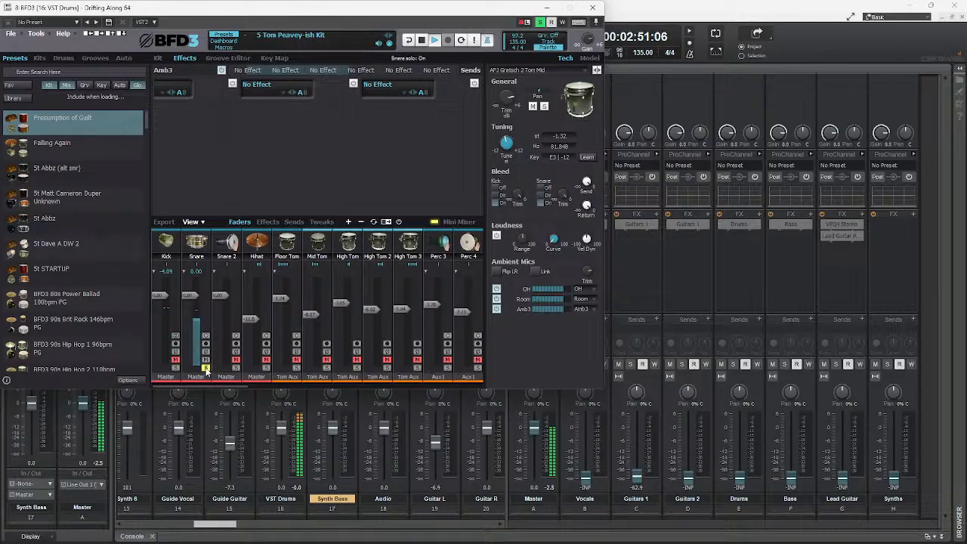
{"action": "left_click", "coordinate": [593, 8]}
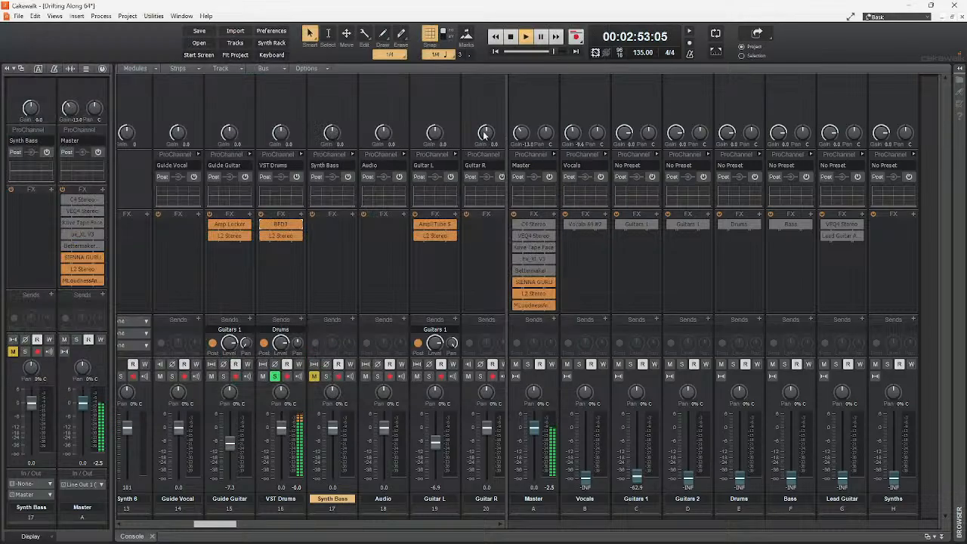
Check the L2 limiter on the VST Drums track and the one on the Master bus, closing each
{"action": "double_click", "coordinate": [282, 237]}
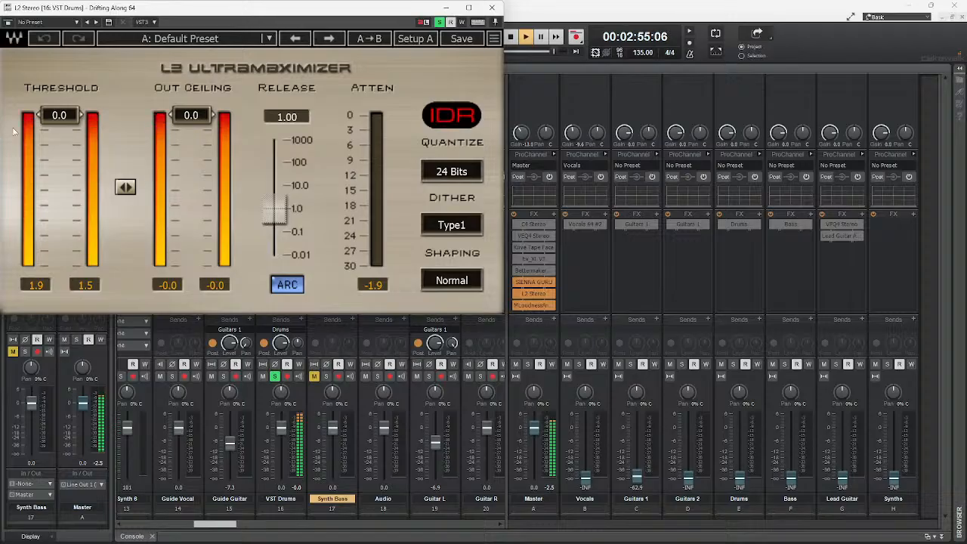
{"action": "left_click", "coordinate": [492, 7]}
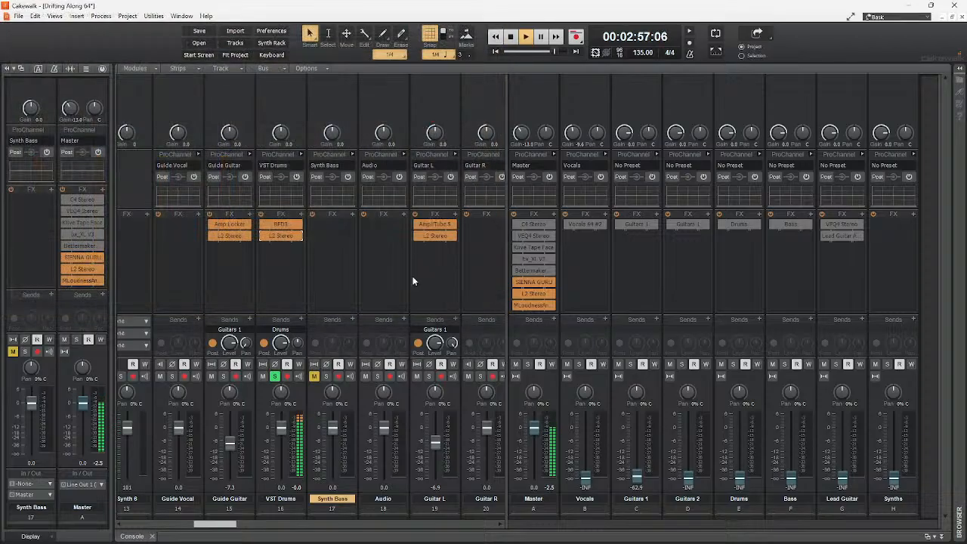
{"action": "double_click", "coordinate": [535, 294]}
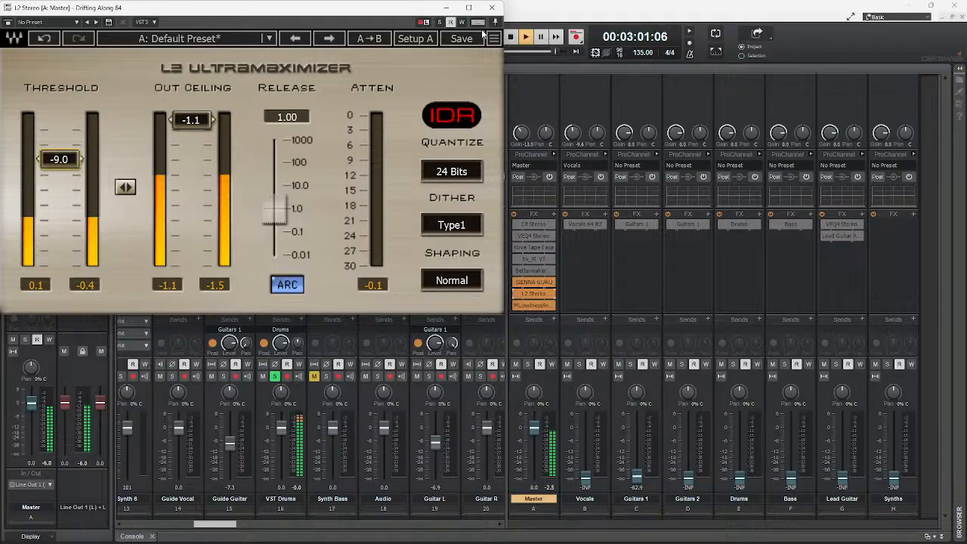
{"action": "left_click", "coordinate": [491, 8]}
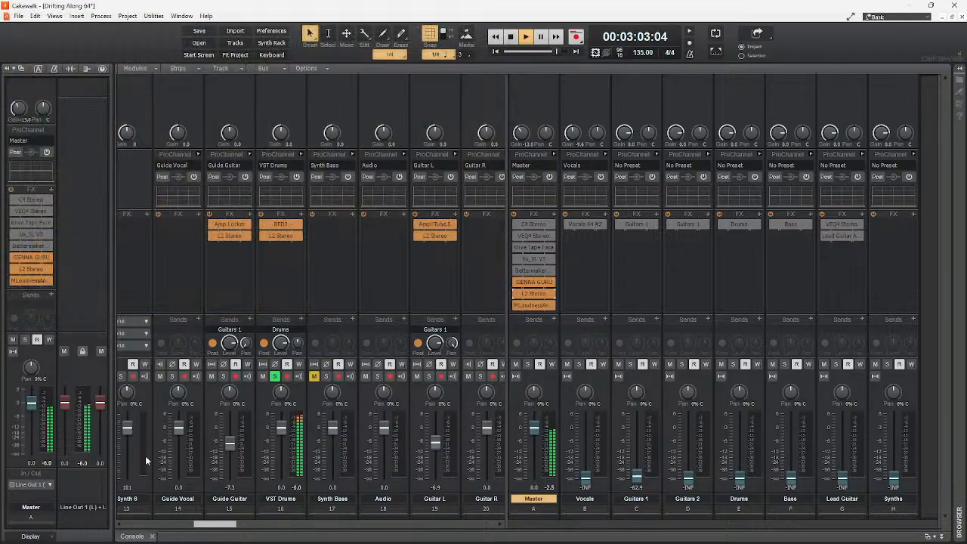
Solo Bass Hash Track 28, check its L2 limiter, lower its fader to about -8.5 dB and take it out of solo
{"action": "left_click_drag", "start_coordinate": [208, 524], "coordinate": [270, 524]}
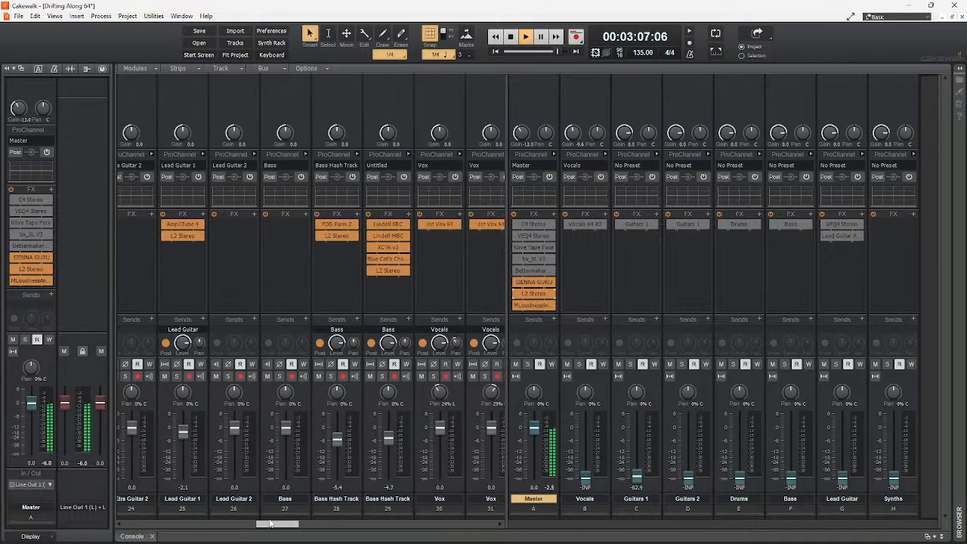
{"action": "left_click", "coordinate": [331, 377]}
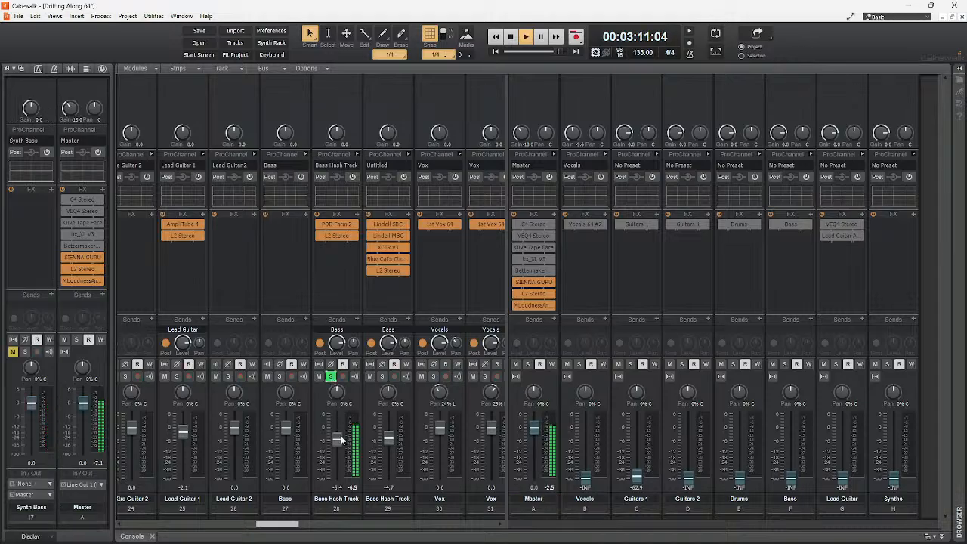
{"action": "double_click", "coordinate": [337, 236]}
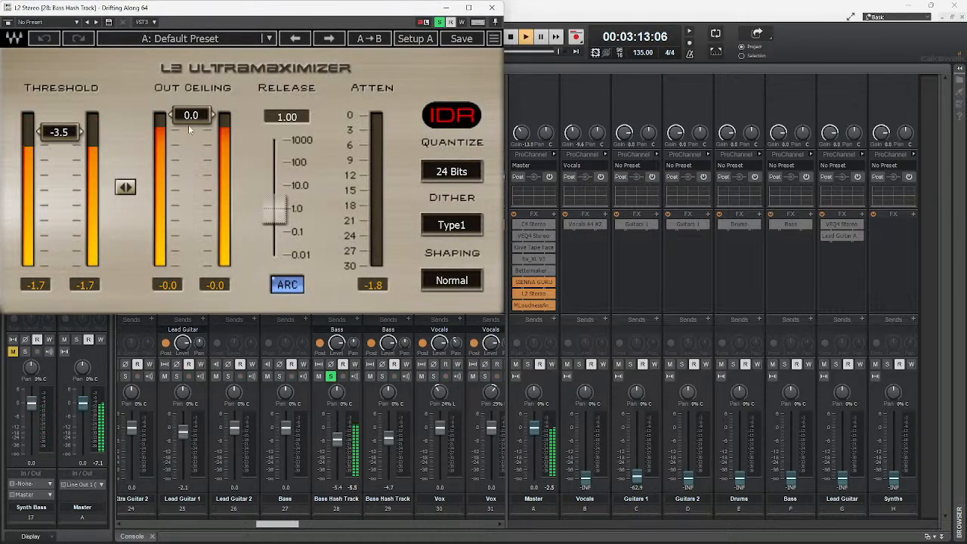
{"action": "left_click", "coordinate": [492, 8]}
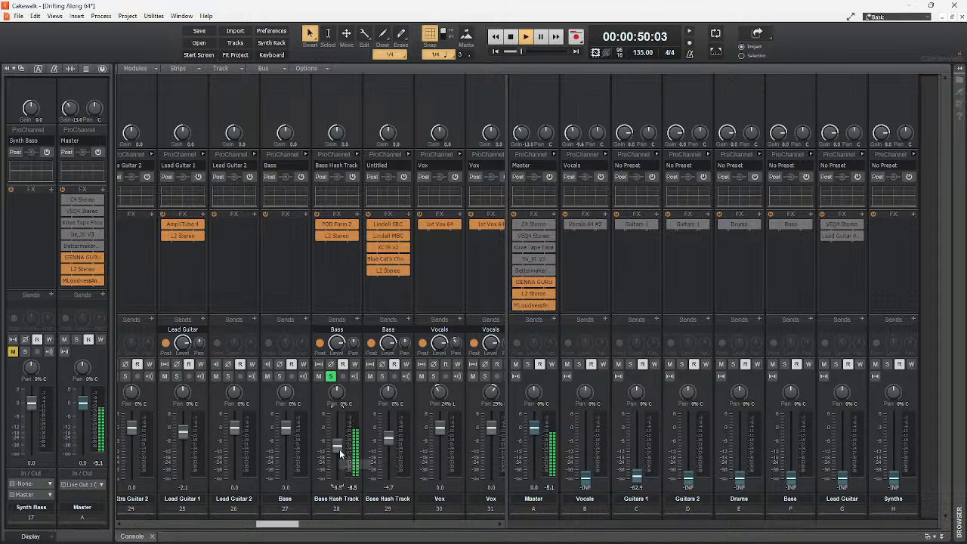
{"action": "left_click", "coordinate": [331, 376]}
Solo Bass Hash Track 29, lower its fader to about -9.8 dB and take it out of solo
{"action": "left_click", "coordinate": [381, 377]}
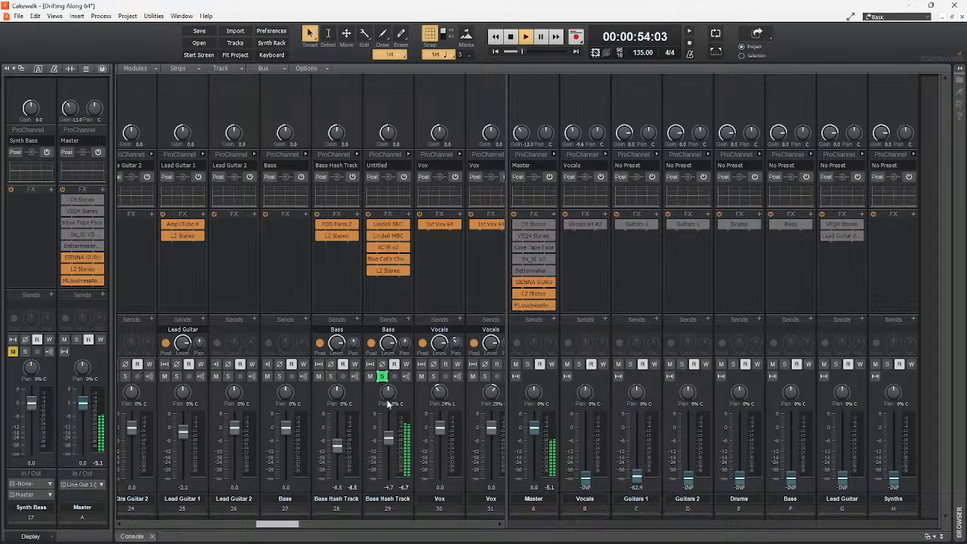
{"action": "left_click_drag", "start_coordinate": [391, 440], "coordinate": [391, 446]}
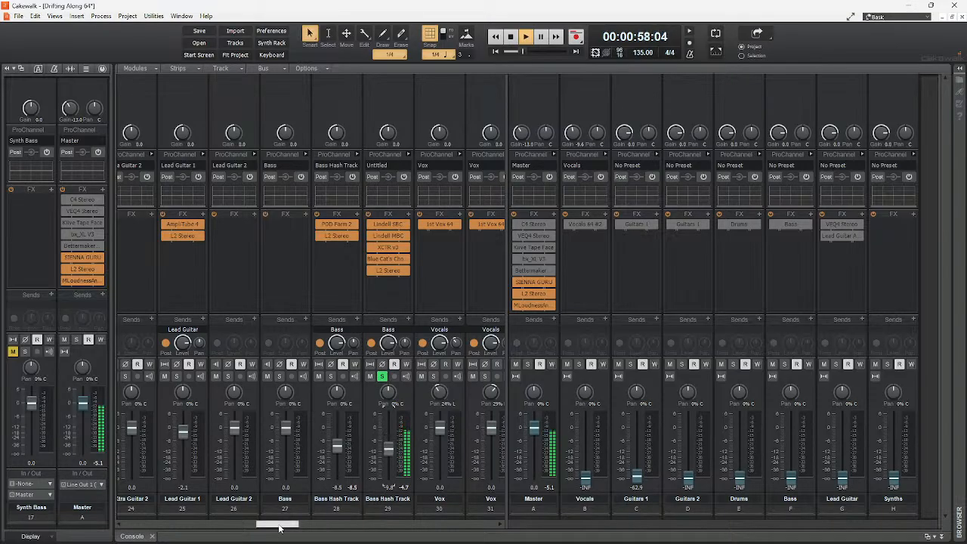
{"action": "mouse_move", "coordinate": [279, 529]}
{"action": "left_mouse_down"}
{"action": "mouse_move", "coordinate": [215, 534]}
{"action": "mouse_move", "coordinate": [344, 534]}
{"action": "mouse_move", "coordinate": [291, 534]}
{"action": "left_mouse_up"}
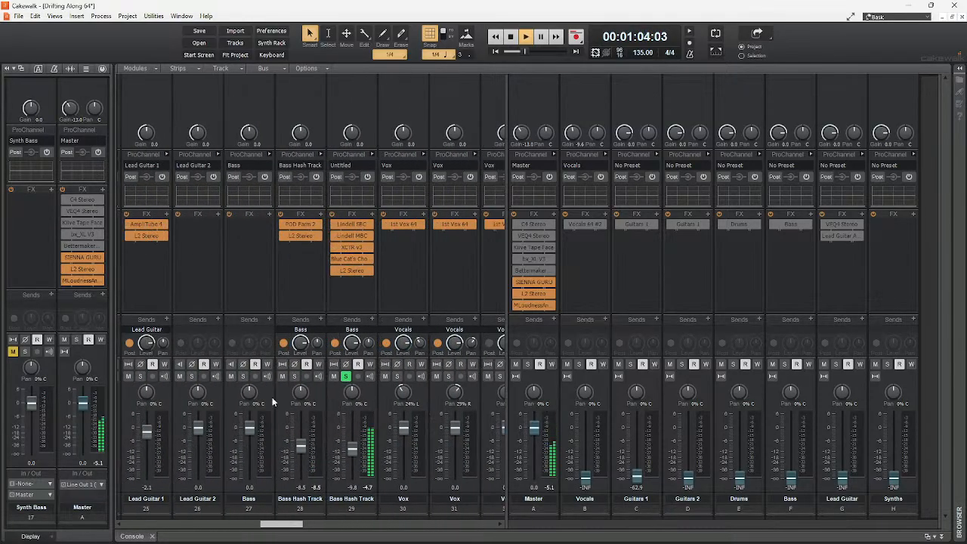
{"action": "left_click", "coordinate": [345, 376]}
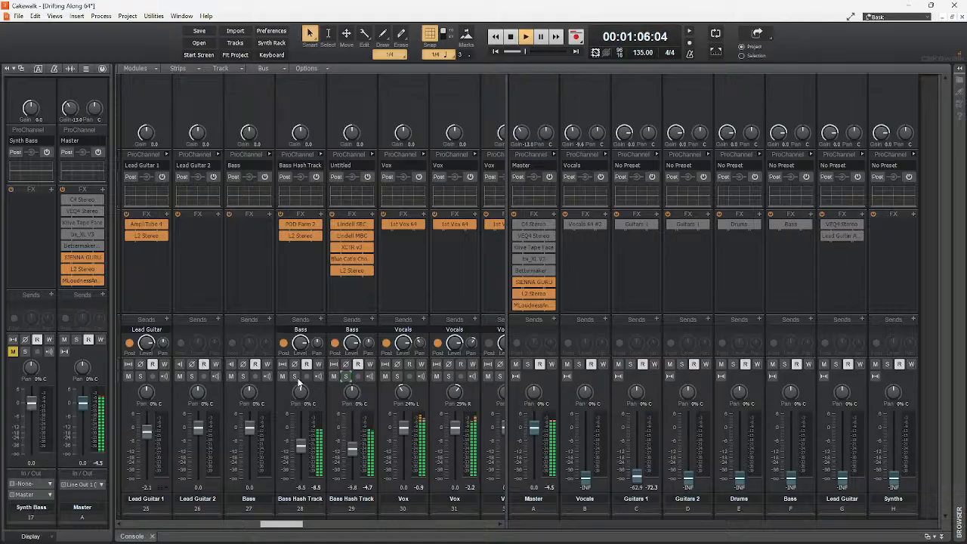
Solo Bass Hash Tracks 28 and 29 together and fine-tune the fader of track 29 to balance them
{"action": "left_click", "coordinate": [294, 377]}
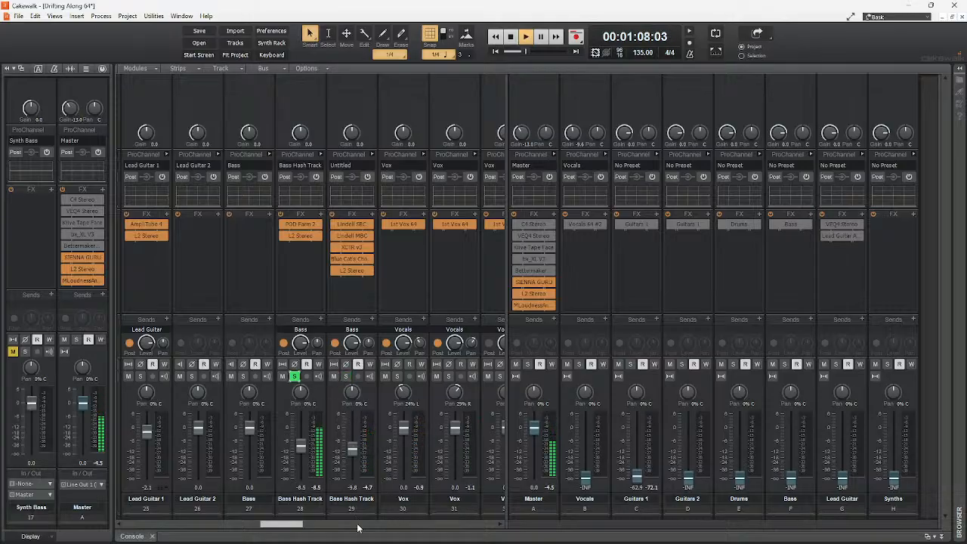
{"action": "mouse_move", "coordinate": [353, 458]}
{"action": "left_mouse_down"}
{"action": "mouse_move", "coordinate": [352, 476]}
{"action": "mouse_move", "coordinate": [352, 453]}
{"action": "left_mouse_up"}
{"action": "left_click", "coordinate": [345, 376]}
{"action": "left_click_drag", "start_coordinate": [352, 453], "coordinate": [353, 451]}
Solo VST Drums, insert the Black Box Analog Design HG-2 between BFD3 and L2 Stereo, and bypass it
{"action": "left_click_drag", "start_coordinate": [293, 518], "coordinate": [208, 525]}
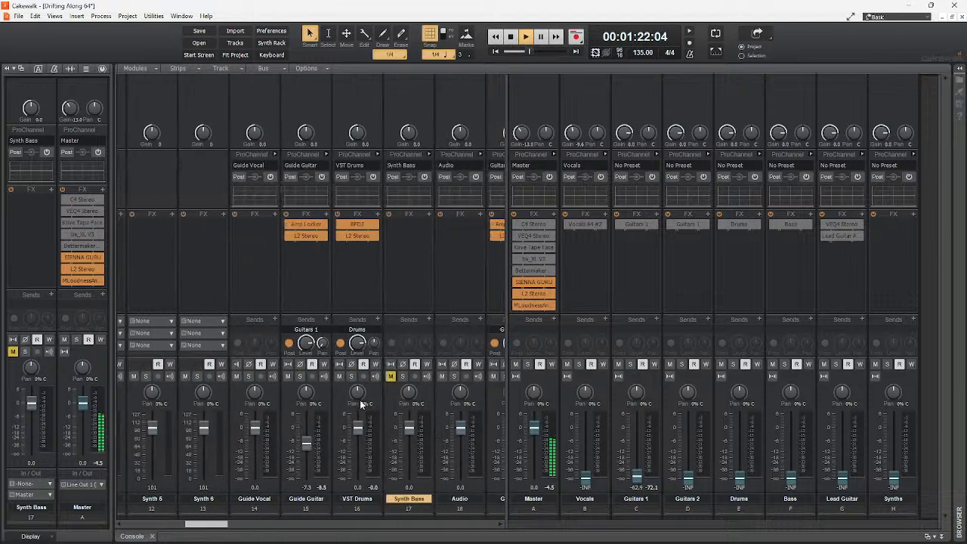
{"action": "left_click", "coordinate": [351, 376]}
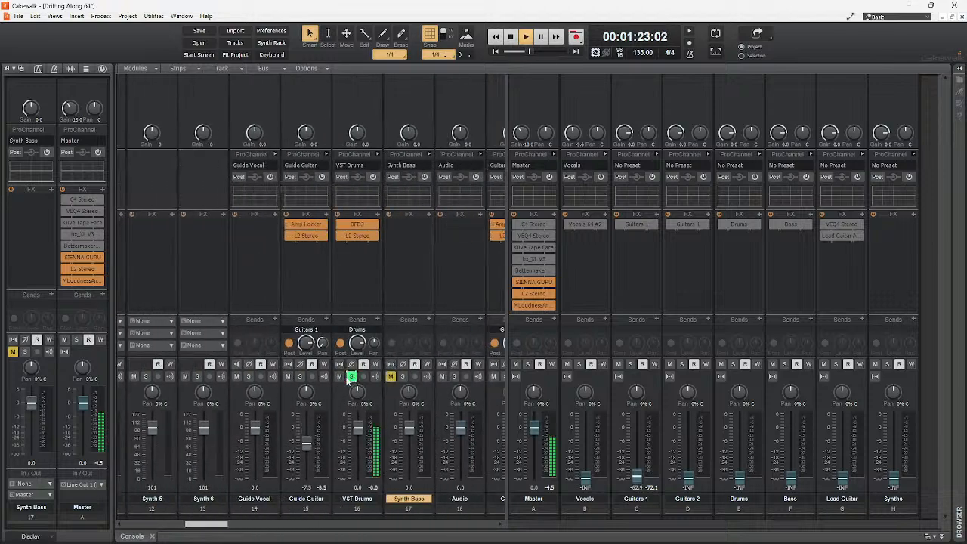
{"action": "left_click", "coordinate": [378, 215]}
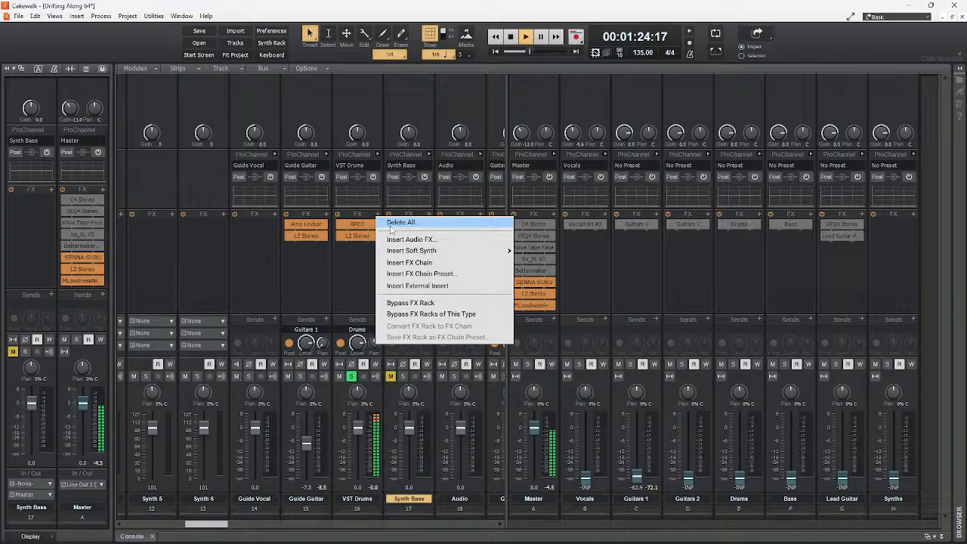
{"action": "left_click", "coordinate": [437, 239]}
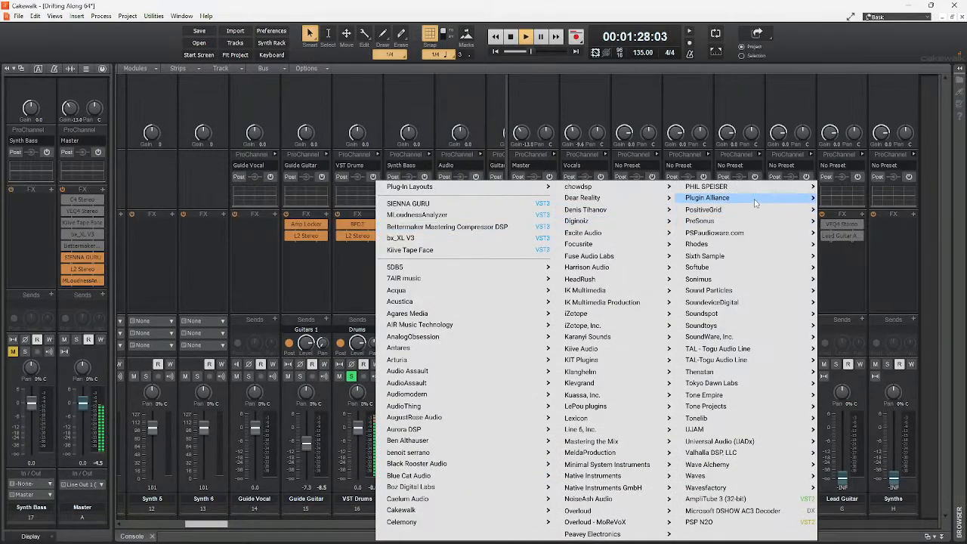
{"action": "mouse_move", "coordinate": [756, 202]}
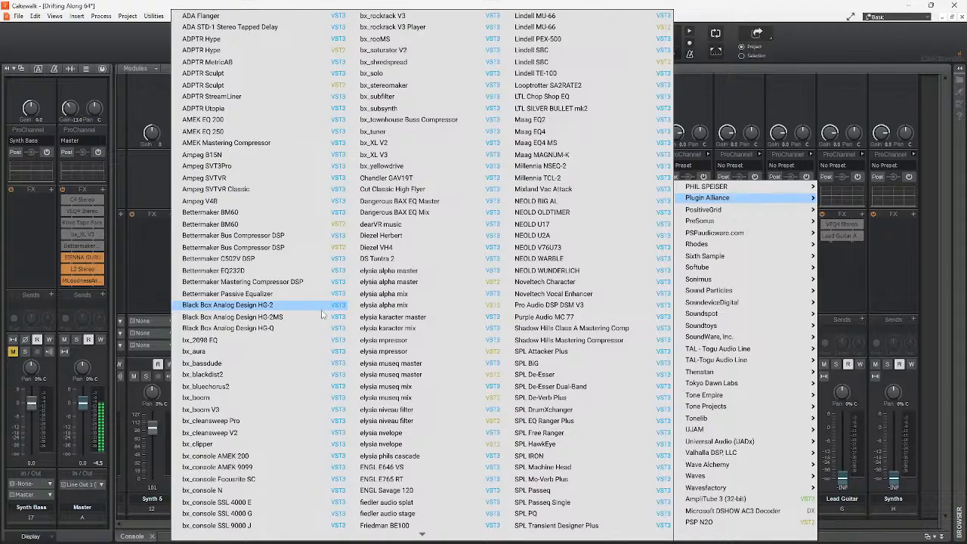
{"action": "left_click", "coordinate": [308, 305]}
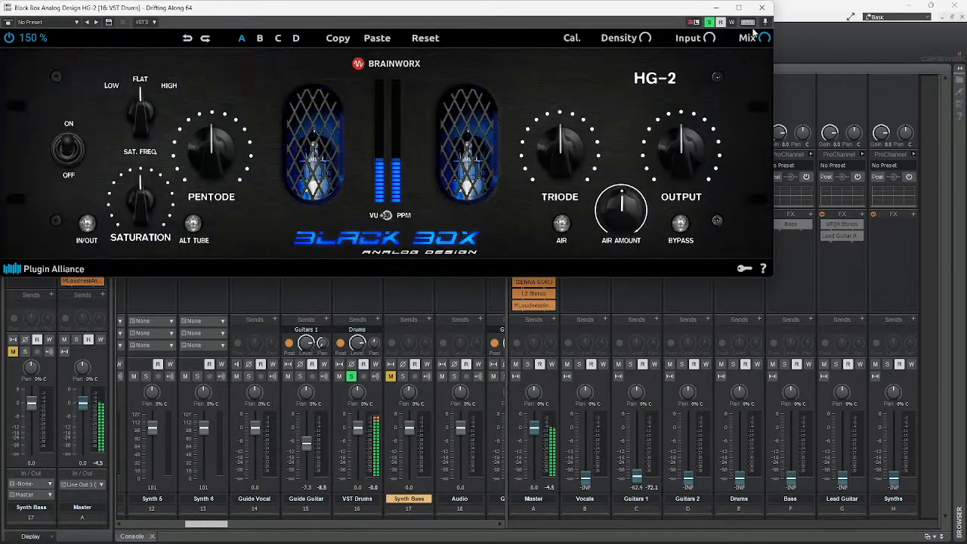
{"action": "left_click", "coordinate": [761, 7]}
{"action": "left_click_drag", "start_coordinate": [357, 248], "coordinate": [360, 236]}
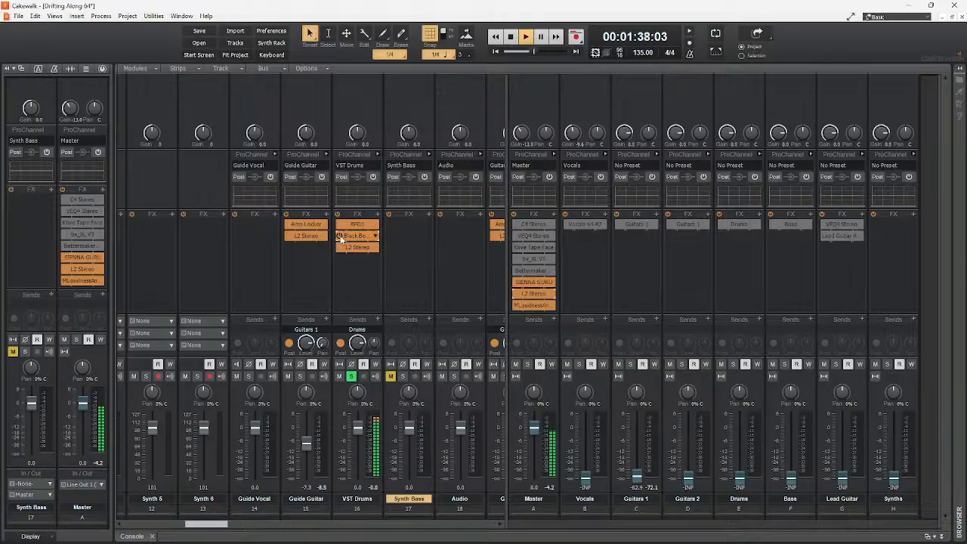
Solo the Guide Guitar track alongside the drums and lower its fader to about -14 dB
{"action": "mouse_move", "coordinate": [215, 525]}
{"action": "left_mouse_down"}
{"action": "mouse_move", "coordinate": [234, 527]}
{"action": "mouse_move", "coordinate": [223, 526]}
{"action": "left_mouse_up"}
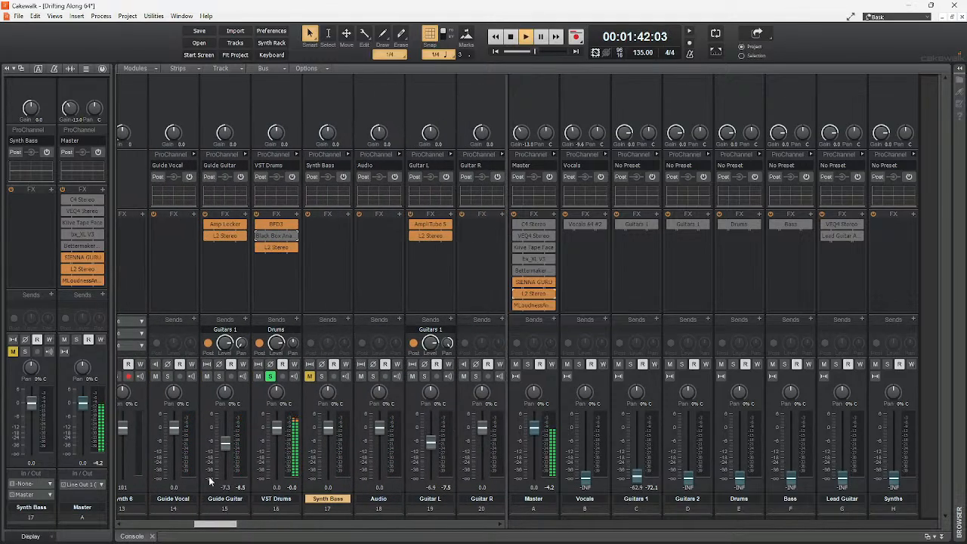
{"action": "left_click", "coordinate": [218, 376]}
{"action": "left_click_drag", "start_coordinate": [225, 444], "coordinate": [225, 452]}
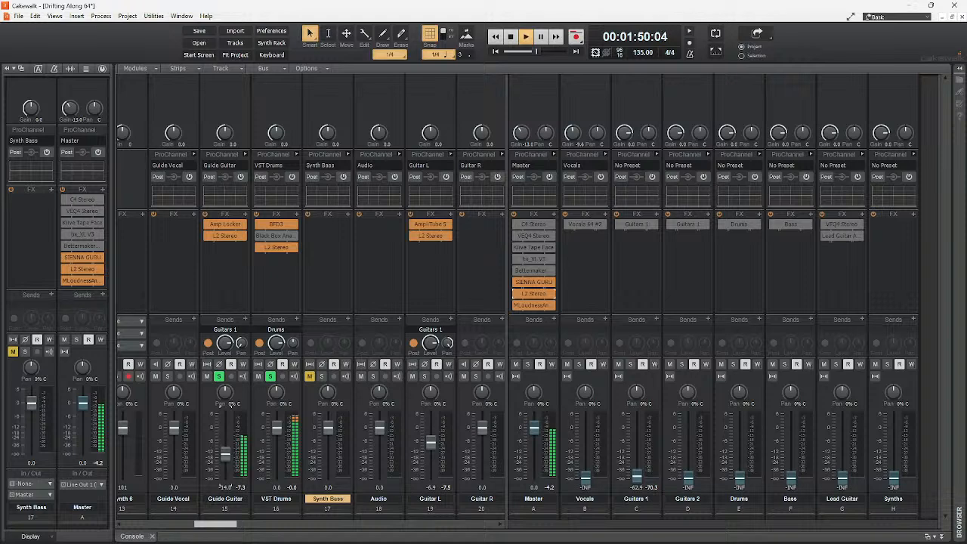
Solo Guitar L, take Guide Guitar out of solo, set Guitar L's fader to about -13.8 dB and turn off its solo
{"action": "left_click", "coordinate": [425, 376]}
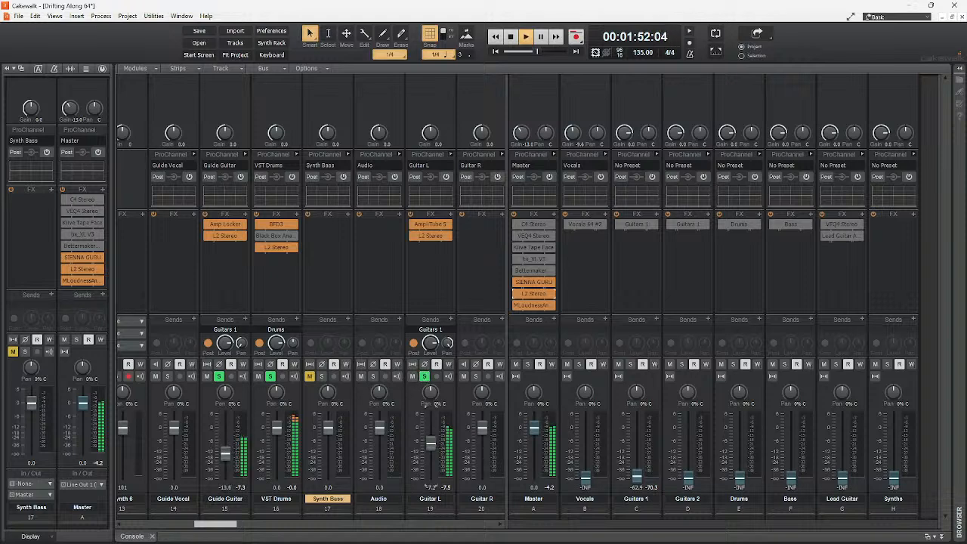
{"action": "left_click_drag", "start_coordinate": [431, 441], "coordinate": [431, 454]}
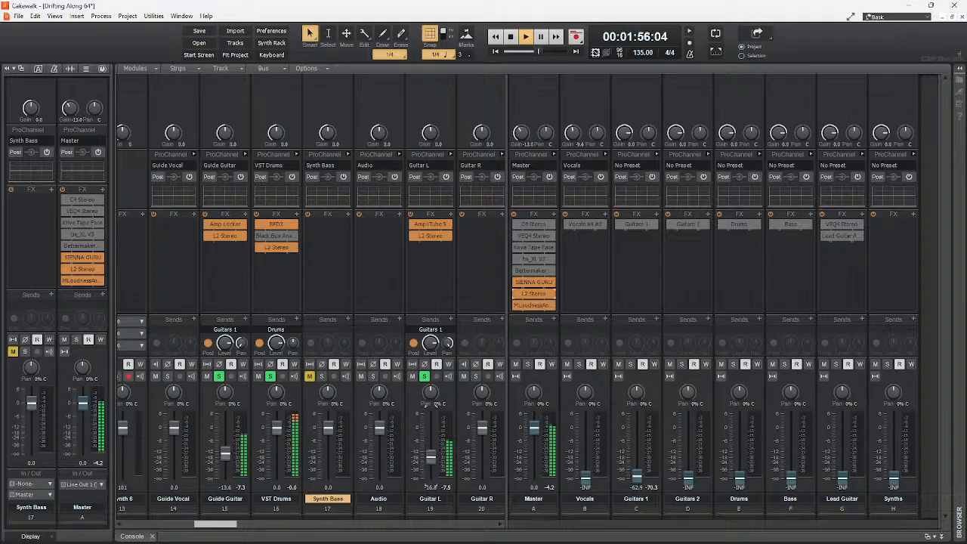
{"action": "left_click", "coordinate": [220, 376]}
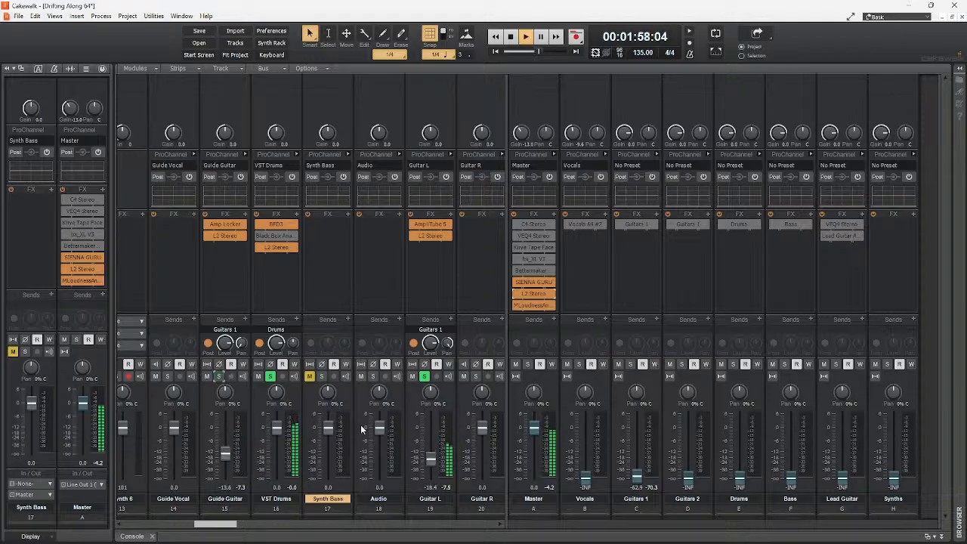
{"action": "left_click_drag", "start_coordinate": [428, 451], "coordinate": [428, 448]}
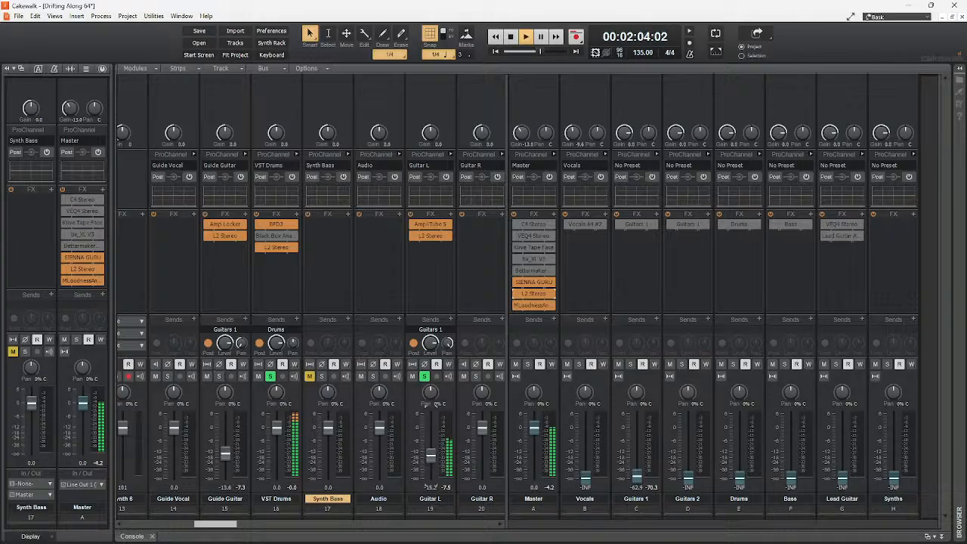
{"action": "left_click_drag", "start_coordinate": [430, 455], "coordinate": [431, 455]}
{"action": "left_click", "coordinate": [424, 376]}
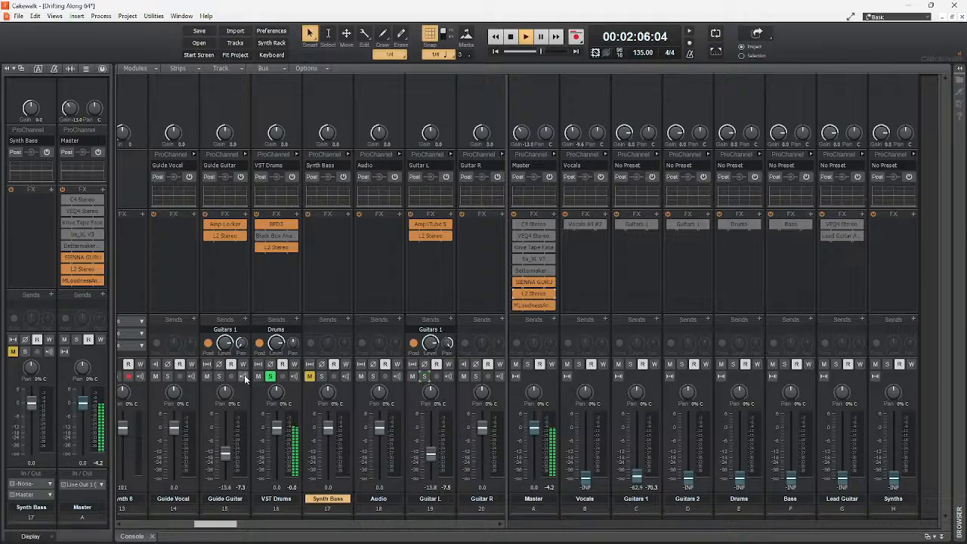
Solo Guide Guitar and Guitar L together and compare them by toggling Guitar L's solo off and on
{"action": "left_click", "coordinate": [219, 376]}
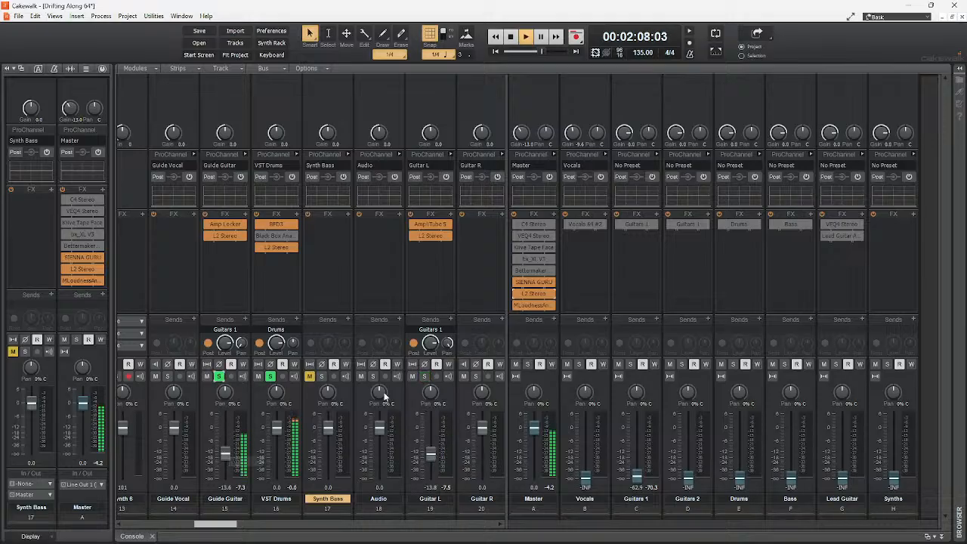
{"action": "left_click", "coordinate": [424, 377]}
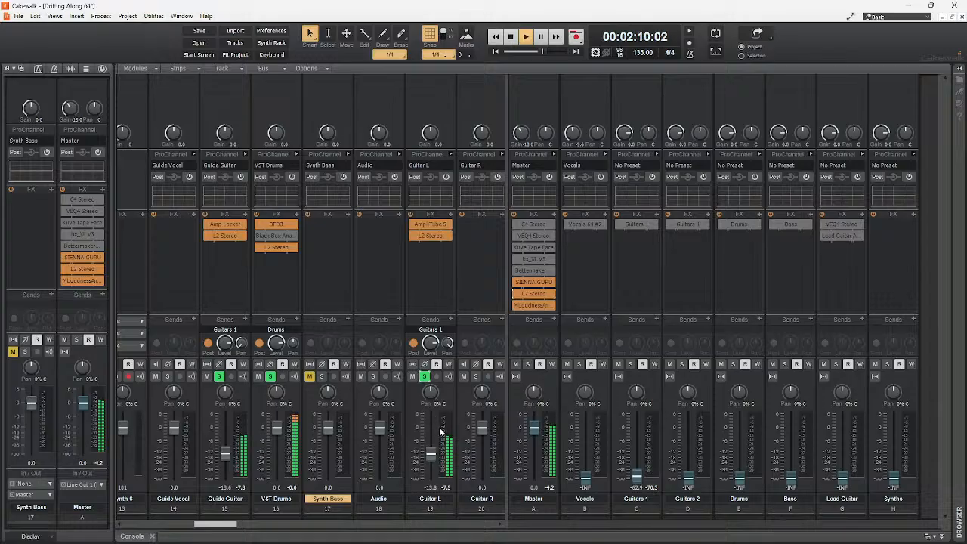
{"action": "left_click", "coordinate": [424, 377]}
{"action": "left_click", "coordinate": [424, 377]}
Solo Guitar Left and Lead Guitar 1, lower Lead Guitar 1's fader to about -5.5 dB and check its L2 limiter
{"action": "left_click_drag", "start_coordinate": [226, 524], "coordinate": [253, 530]}
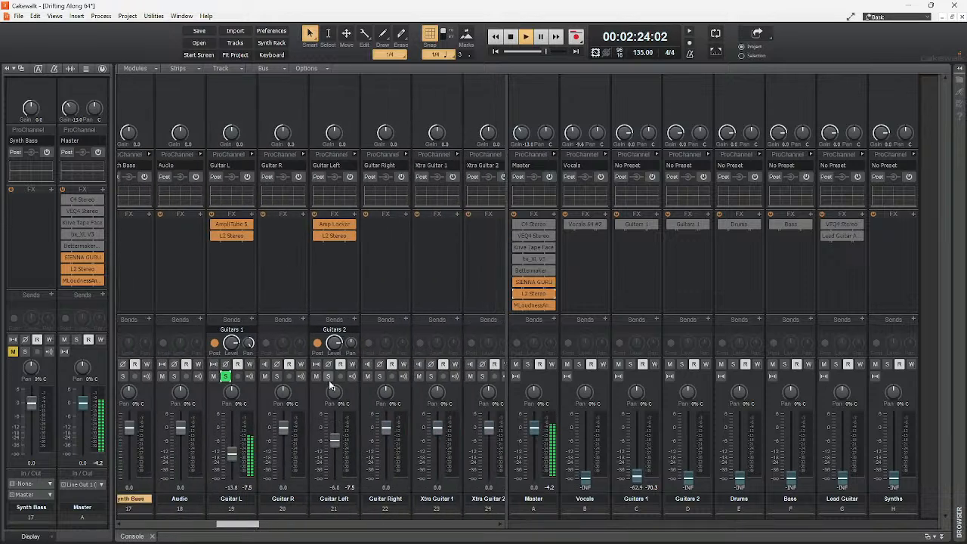
{"action": "left_click_drag", "start_coordinate": [236, 529], "coordinate": [257, 528]}
{"action": "left_click", "coordinate": [353, 376]}
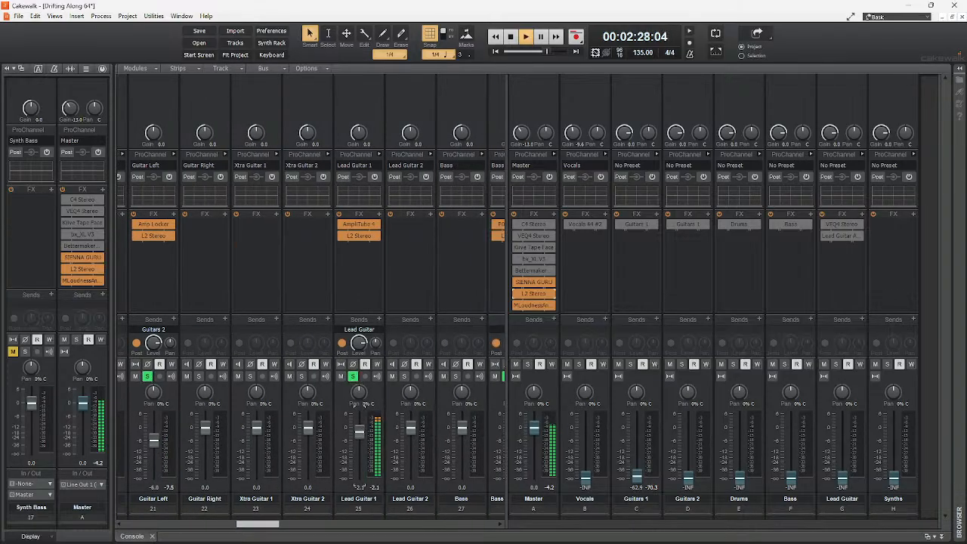
{"action": "double_click", "coordinate": [360, 236]}
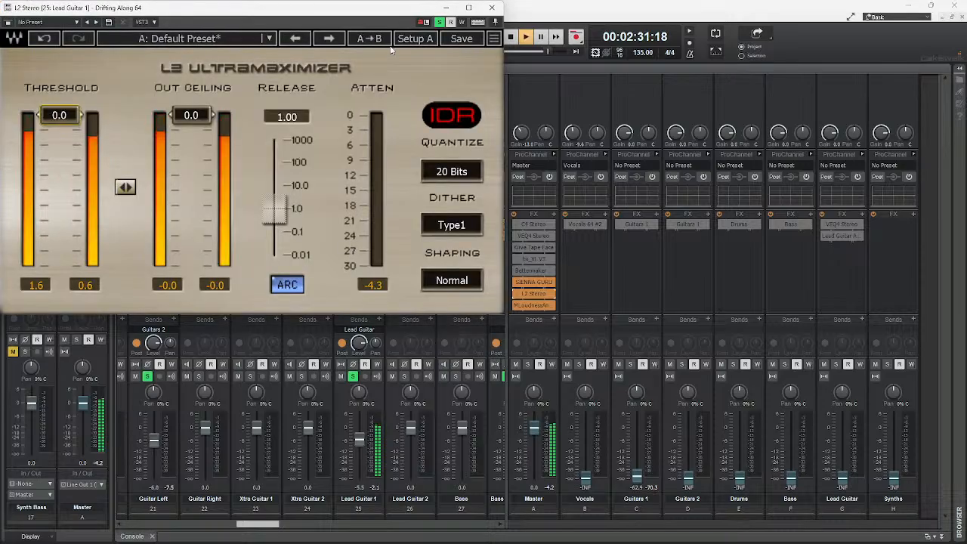
{"action": "left_click", "coordinate": [492, 7]}
Inspect the Rack A effects in AmpliTube 4 on Lead Guitar 1 and close the plug-in
{"action": "double_click", "coordinate": [371, 224]}
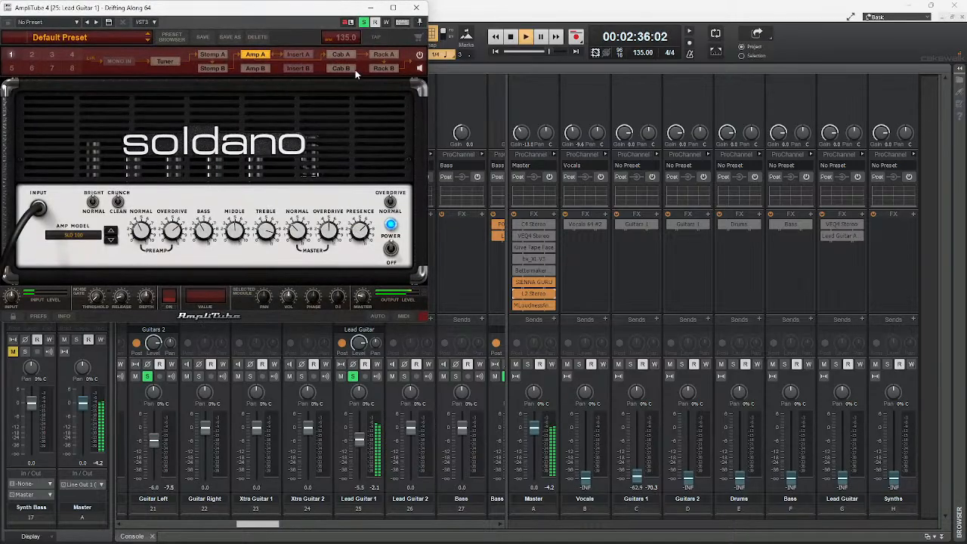
{"action": "left_click", "coordinate": [382, 56]}
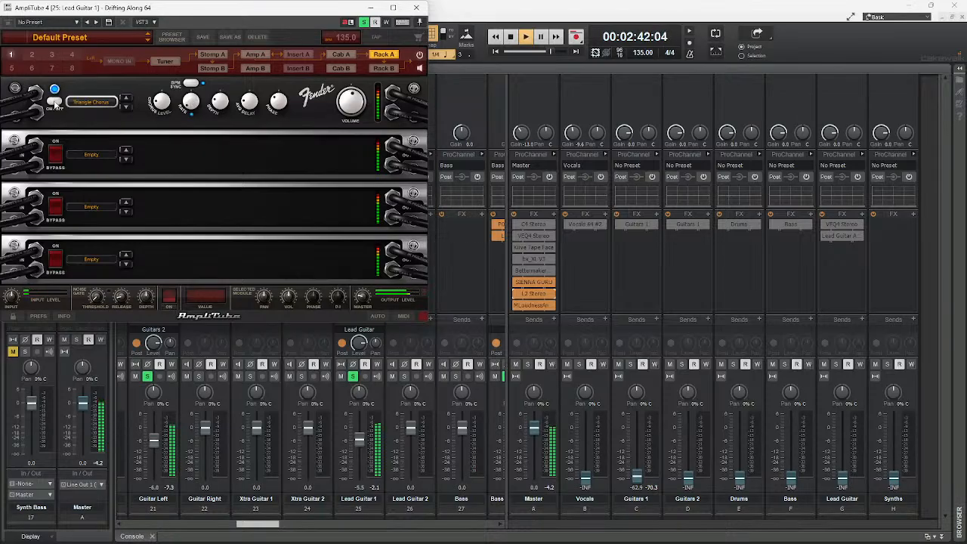
{"action": "left_click", "coordinate": [416, 8]}
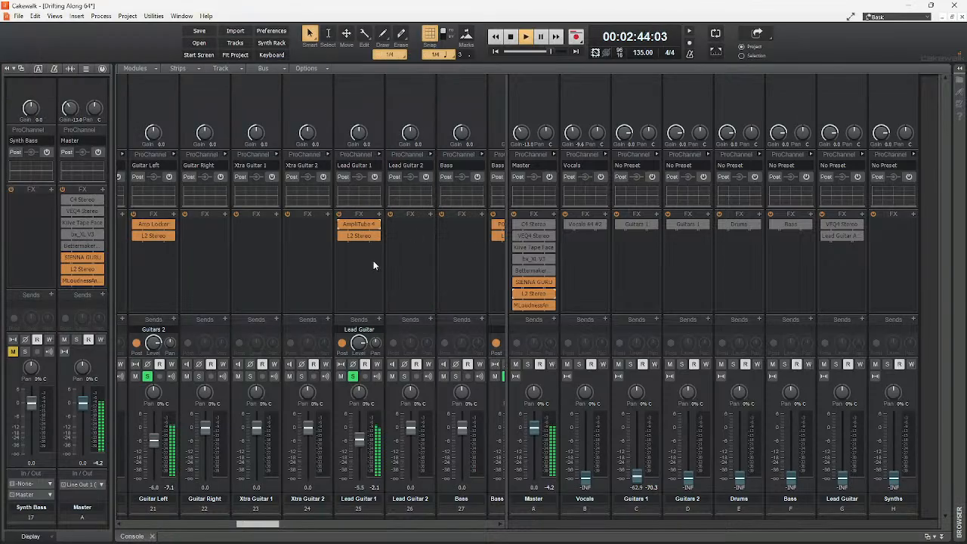
Reset Lead Guitar 1's fader to 0.0 dB and check its L2 limiter's metering
{"action": "double_click", "coordinate": [359, 441]}
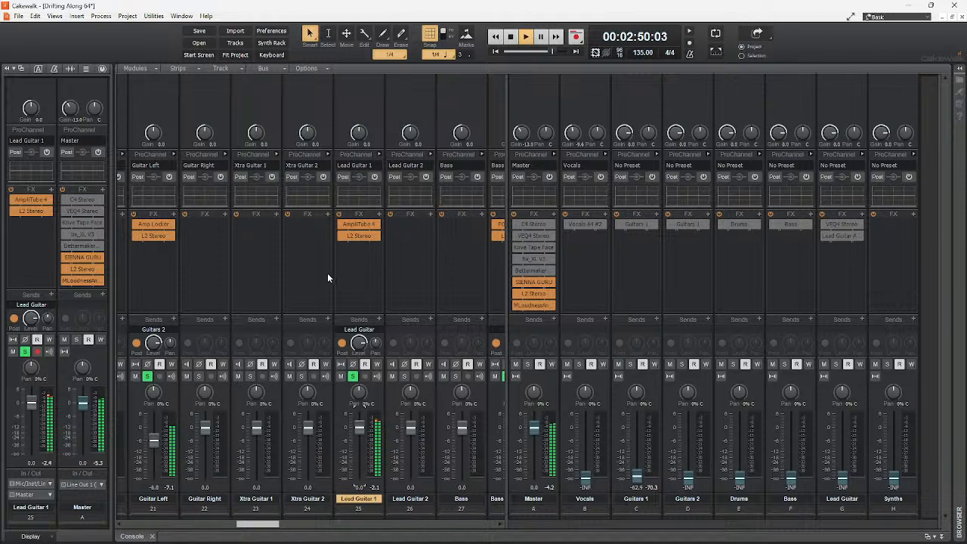
{"action": "double_click", "coordinate": [356, 236]}
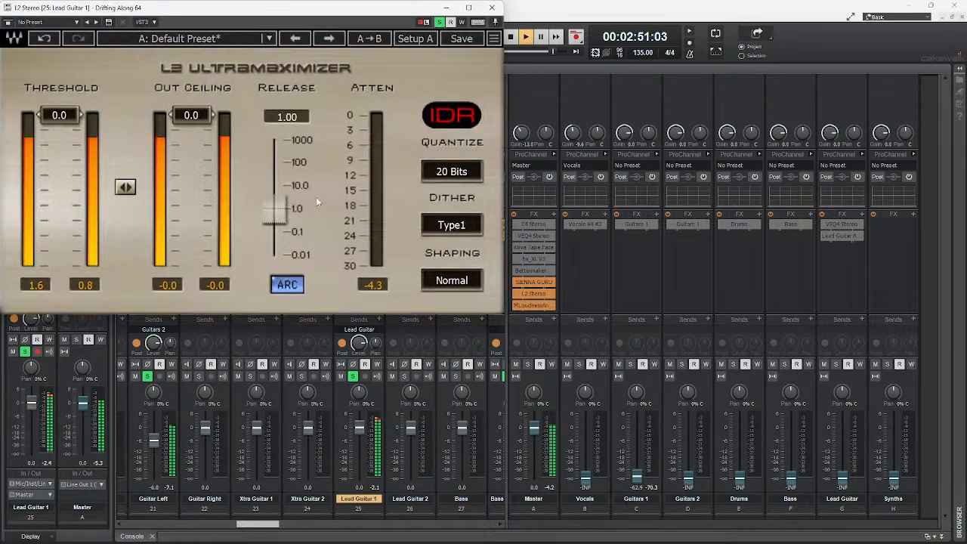
{"action": "left_click", "coordinate": [492, 7]}
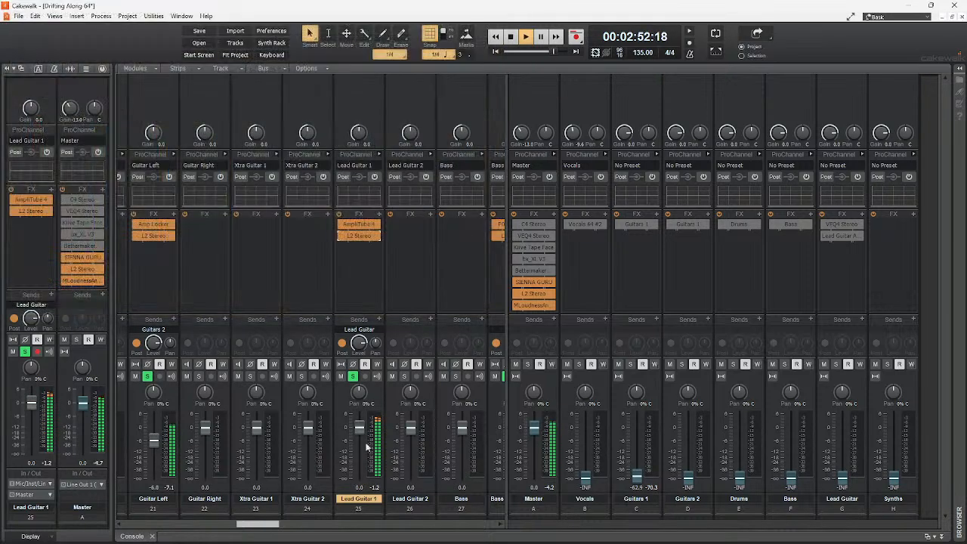
Open Amp A in AmpliTube 4 on Lead Guitar 1, set the Soldano's Treble to about 7.6 and close the plug-in
{"action": "double_click", "coordinate": [360, 225]}
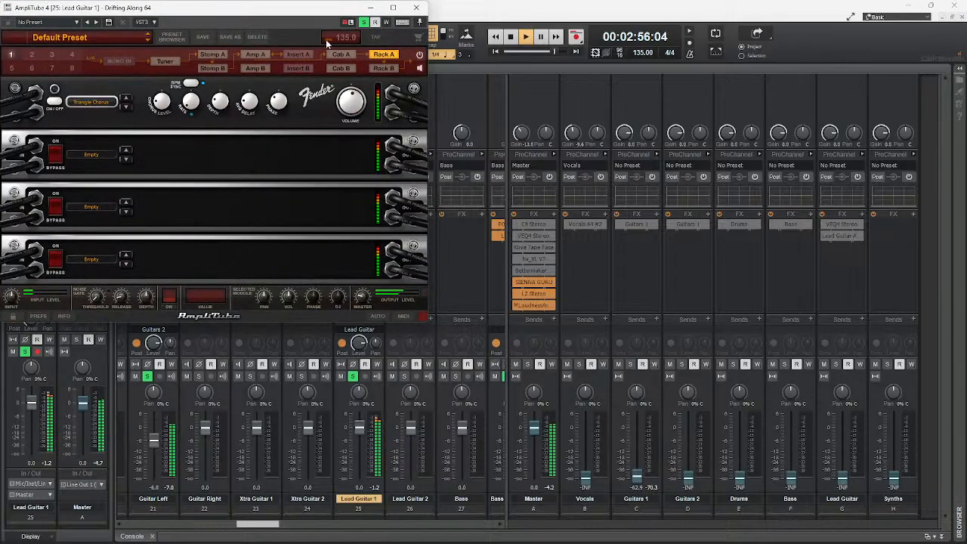
{"action": "left_click", "coordinate": [252, 55]}
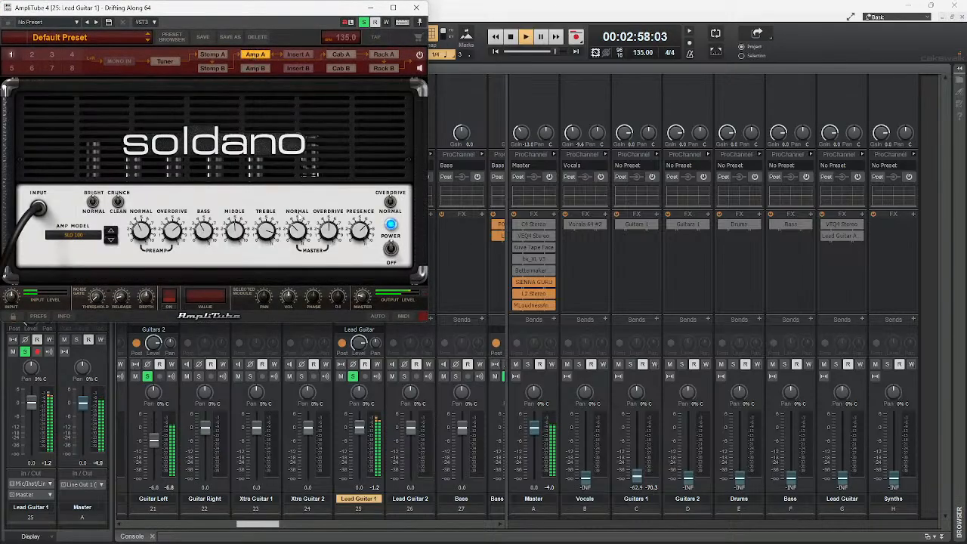
{"action": "left_click_drag", "start_coordinate": [265, 234], "coordinate": [263, 242]}
{"action": "left_click", "coordinate": [164, 442]}
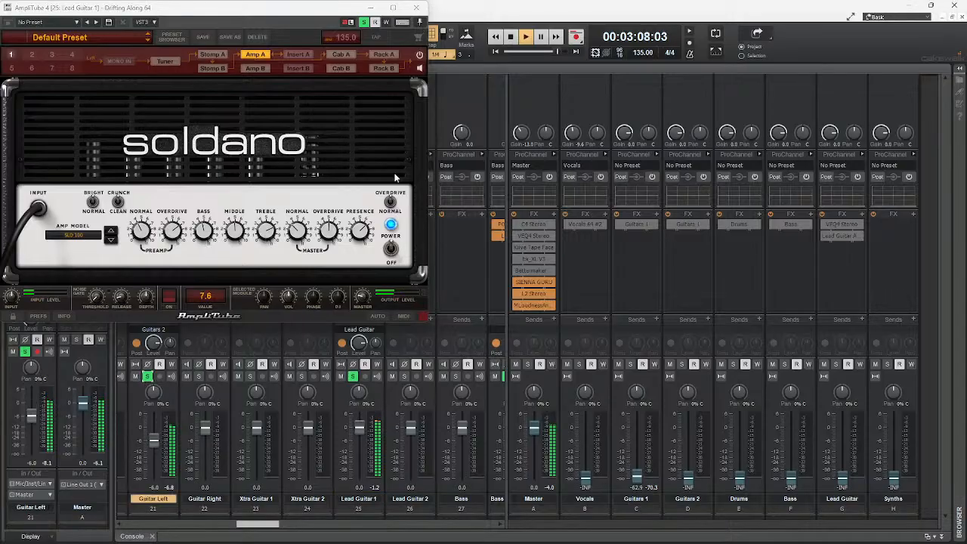
{"action": "left_click", "coordinate": [417, 8]}
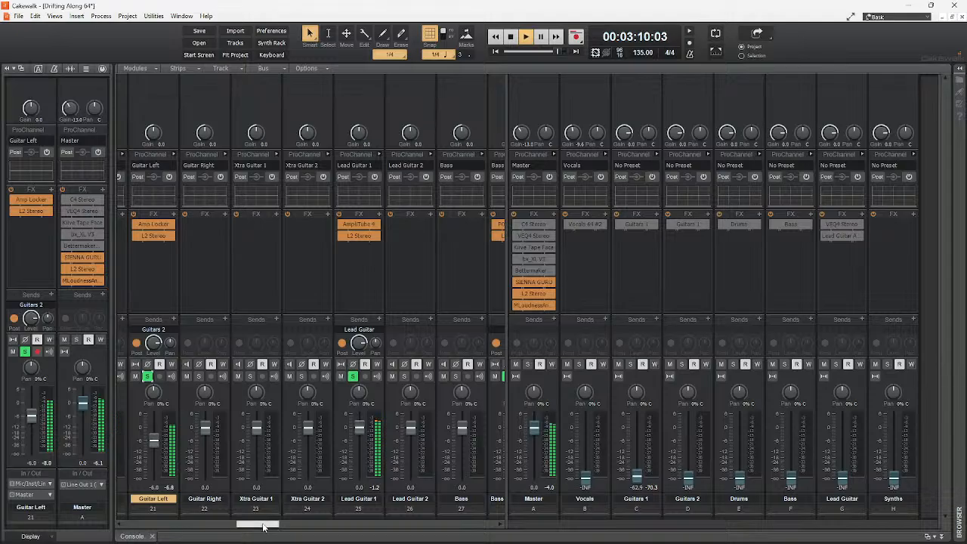
Take both Bass Hash Tracks and VST Drums out of solo and restart playback from 00:00:36:00
{"action": "mouse_move", "coordinate": [265, 525]}
{"action": "left_mouse_down"}
{"action": "mouse_move", "coordinate": [250, 524]}
{"action": "mouse_move", "coordinate": [318, 534]}
{"action": "mouse_move", "coordinate": [265, 527]}
{"action": "left_mouse_up"}
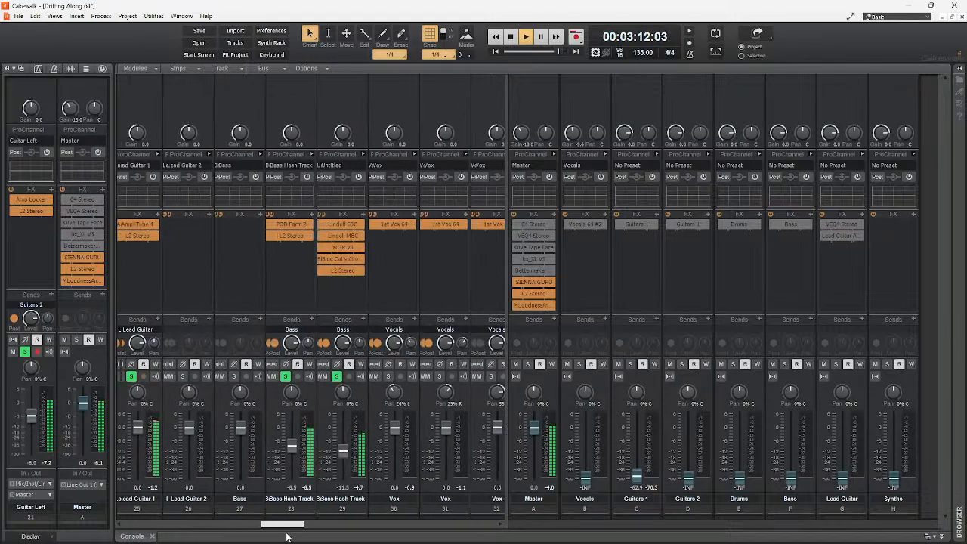
{"action": "left_click", "coordinate": [291, 375]}
{"action": "left_click", "coordinate": [341, 375]}
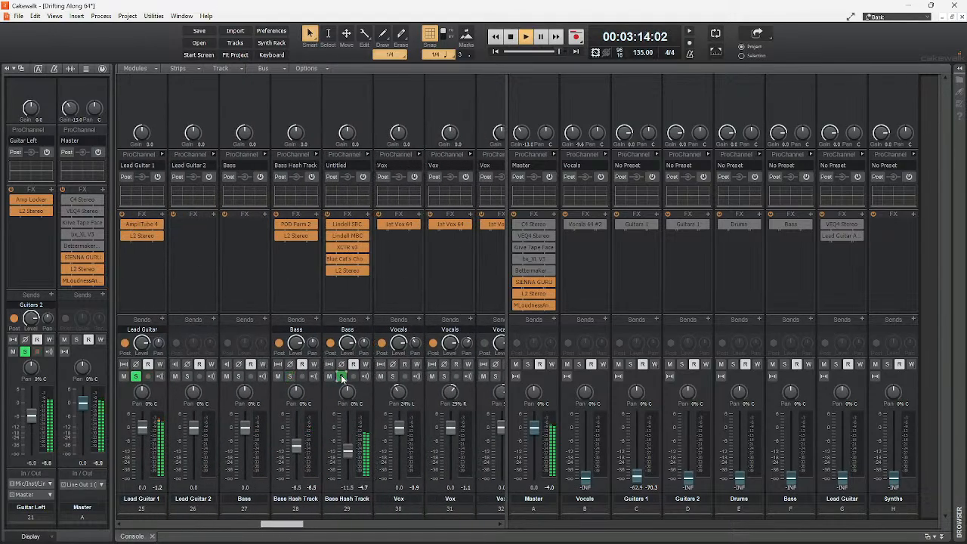
{"action": "mouse_move", "coordinate": [288, 527]}
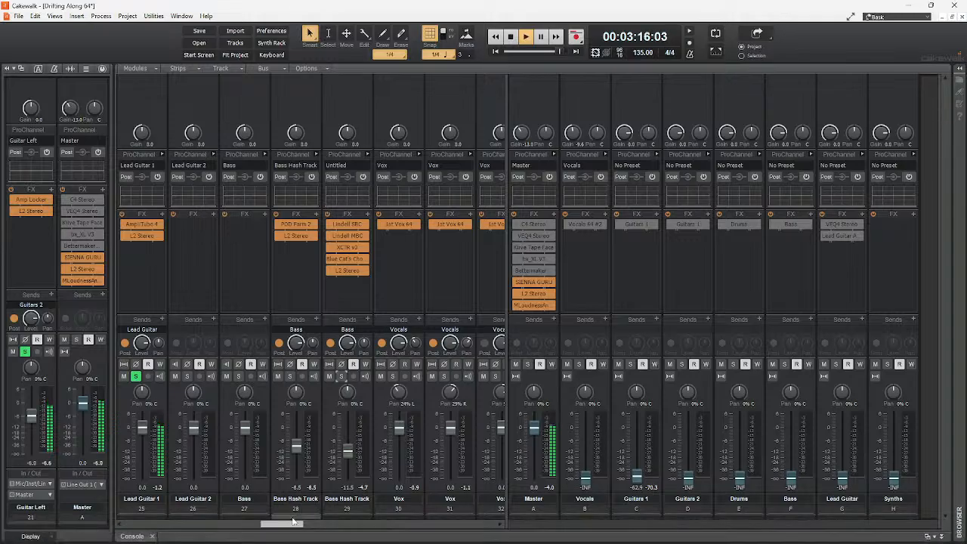
{"action": "left_click_drag", "start_coordinate": [286, 524], "coordinate": [219, 529]}
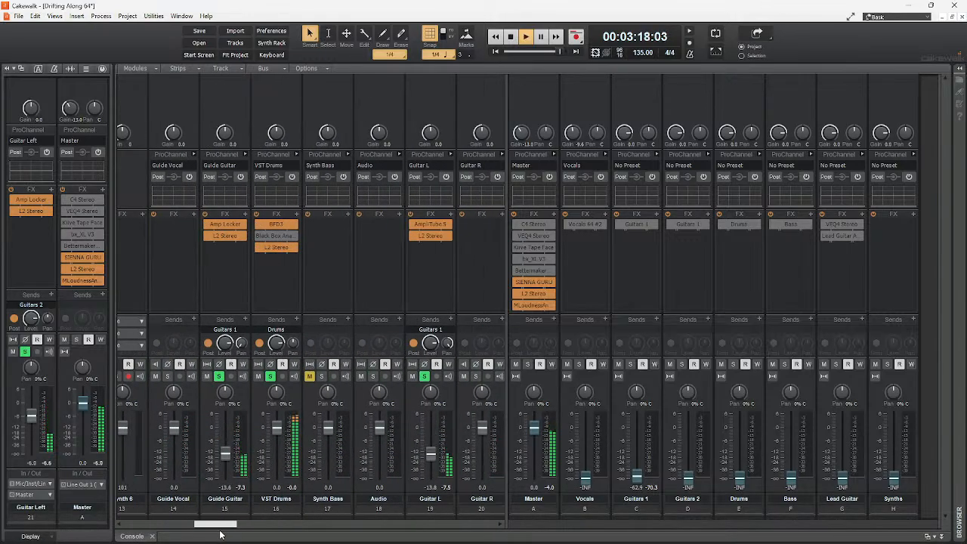
{"action": "key", "text": "space"}
{"action": "key", "text": "space"}
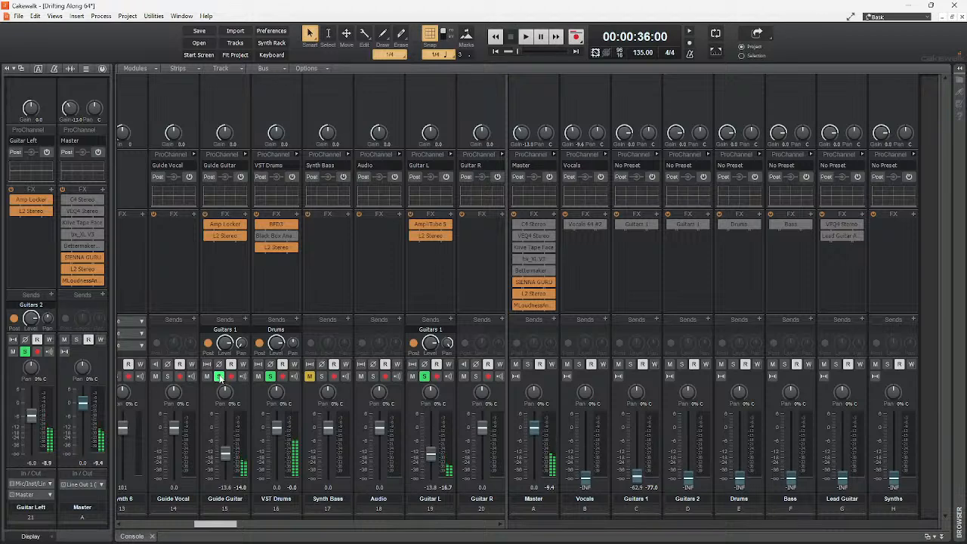
{"action": "key", "text": "space"}
{"action": "left_click", "coordinate": [269, 377]}
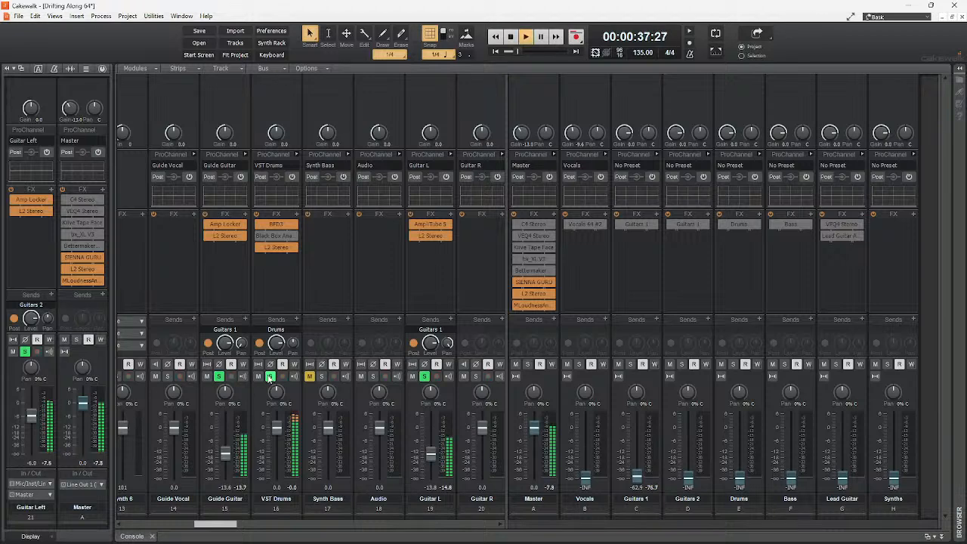
Lower Guitar Left's fader to about -12.1 dB and set its L2 limiter's threshold to 0.0
{"action": "left_click_drag", "start_coordinate": [235, 526], "coordinate": [264, 527]}
{"action": "left_click_drag", "start_coordinate": [273, 432], "coordinate": [273, 453]}
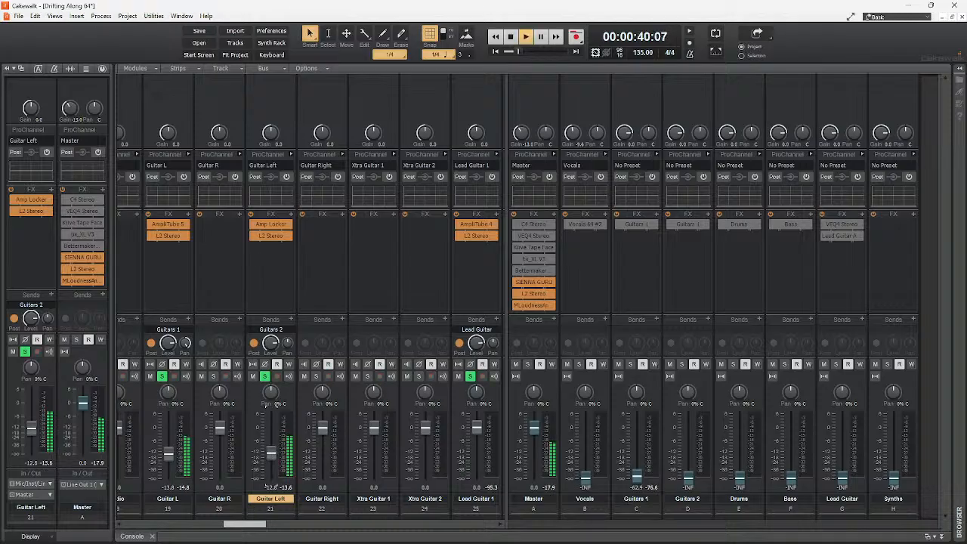
{"action": "mouse_move", "coordinate": [251, 524]}
{"action": "left_mouse_down"}
{"action": "mouse_move", "coordinate": [237, 525]}
{"action": "mouse_move", "coordinate": [257, 529]}
{"action": "left_mouse_up"}
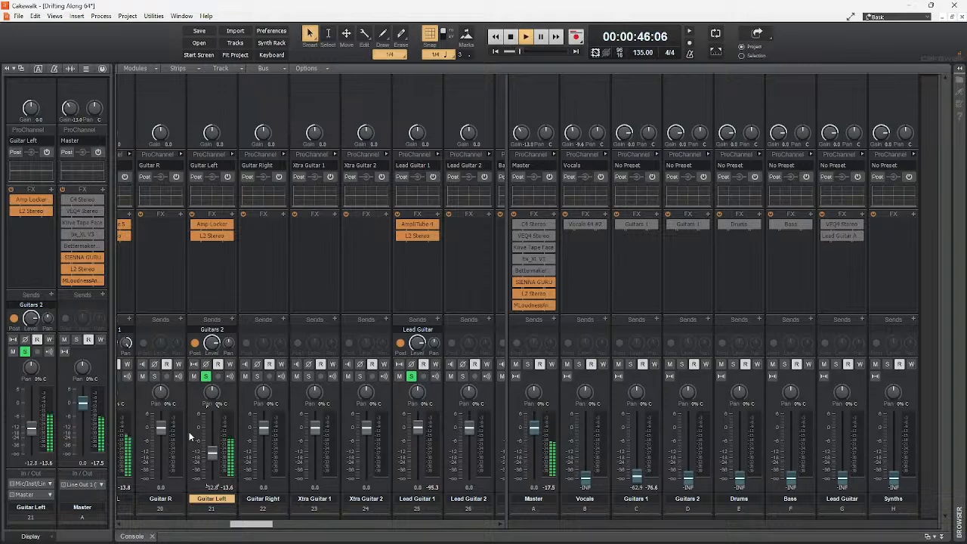
{"action": "double_click", "coordinate": [212, 235]}
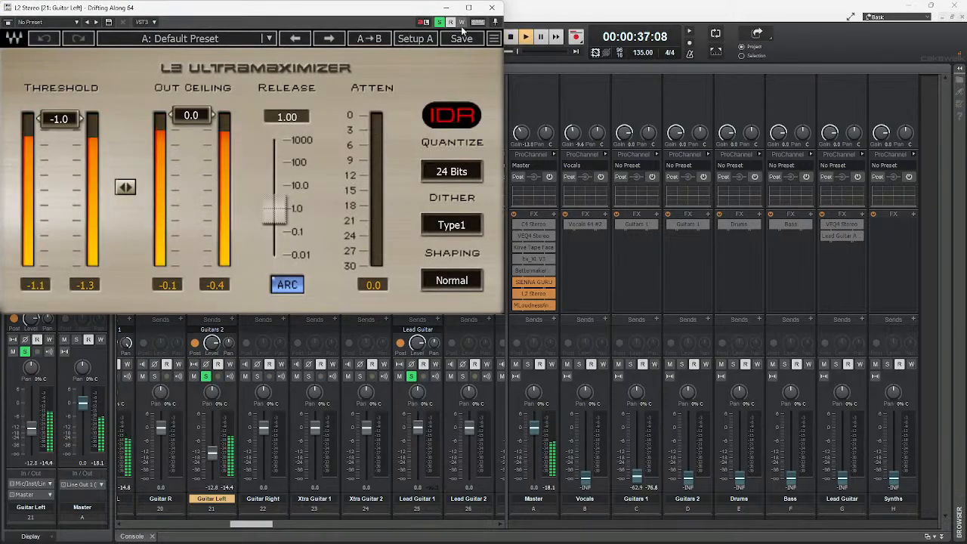
{"action": "left_click_drag", "start_coordinate": [60, 120], "coordinate": [64, 112]}
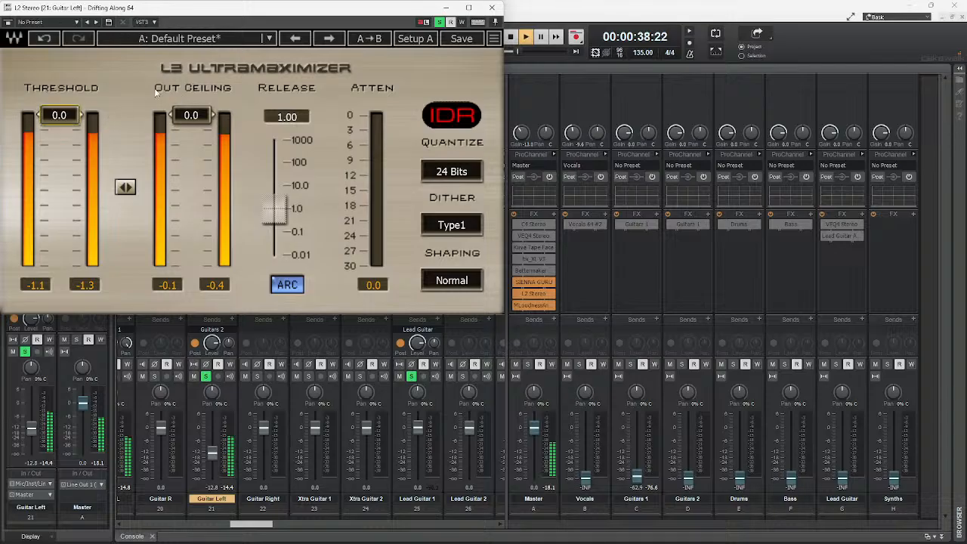
{"action": "left_click", "coordinate": [492, 8]}
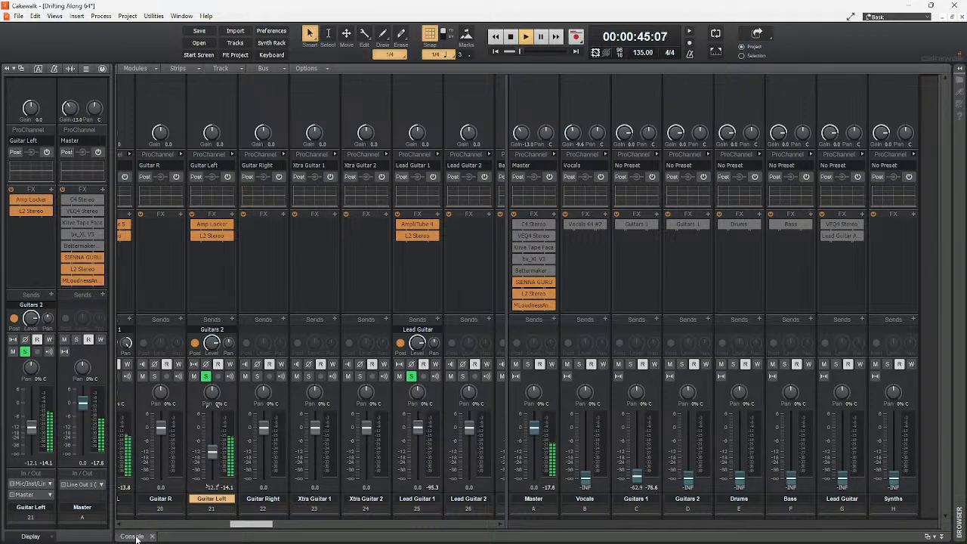
Check Guide Guitar's L2 limiter and set the threshold of Guitar L's L2 limiter to -3.6
{"action": "left_click_drag", "start_coordinate": [247, 525], "coordinate": [217, 511]}
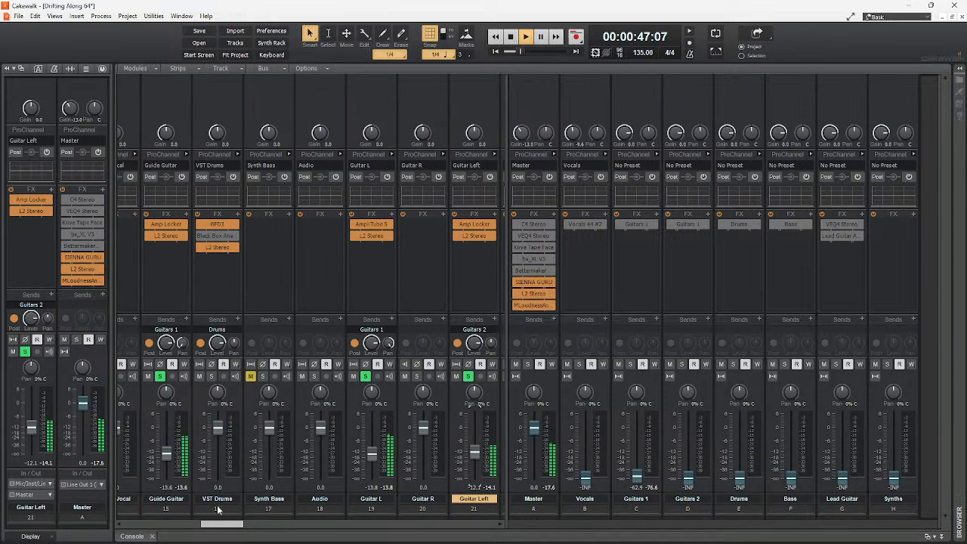
{"action": "double_click", "coordinate": [169, 237]}
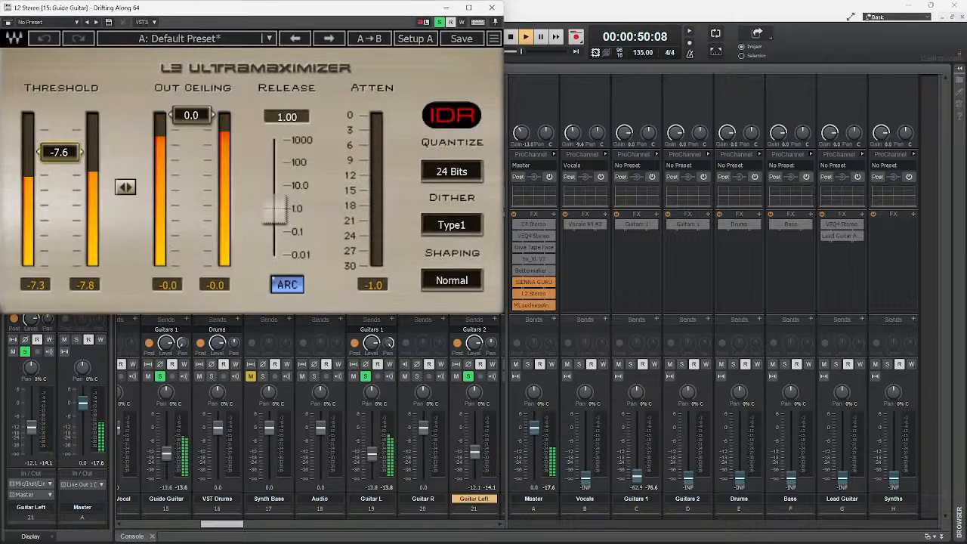
{"action": "left_click", "coordinate": [492, 7]}
{"action": "double_click", "coordinate": [373, 235]}
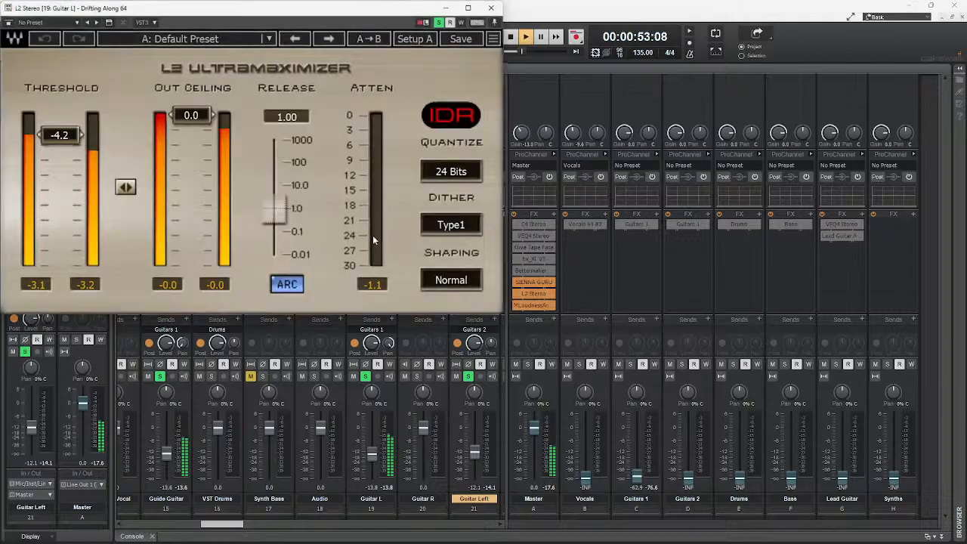
{"action": "left_click_drag", "start_coordinate": [58, 135], "coordinate": [58, 132]}
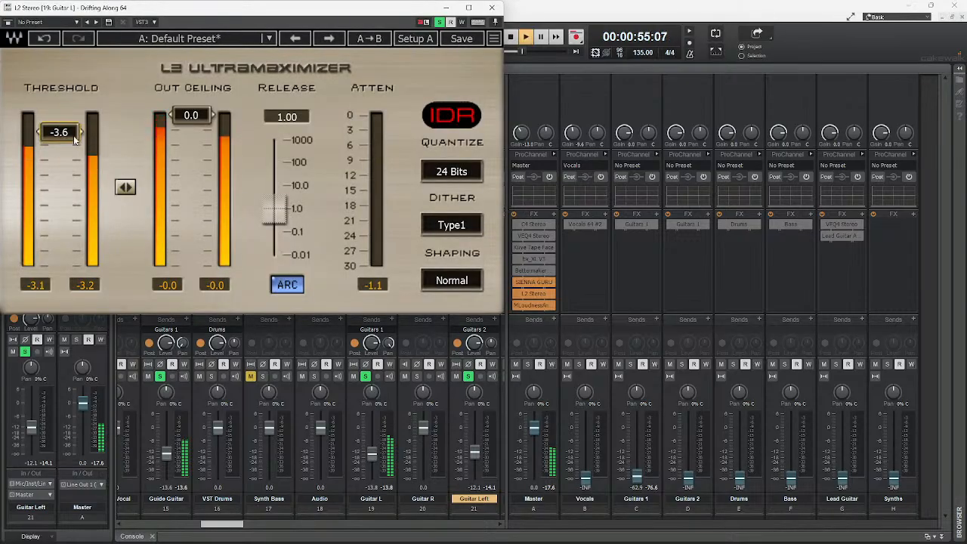
{"action": "left_click", "coordinate": [492, 8]}
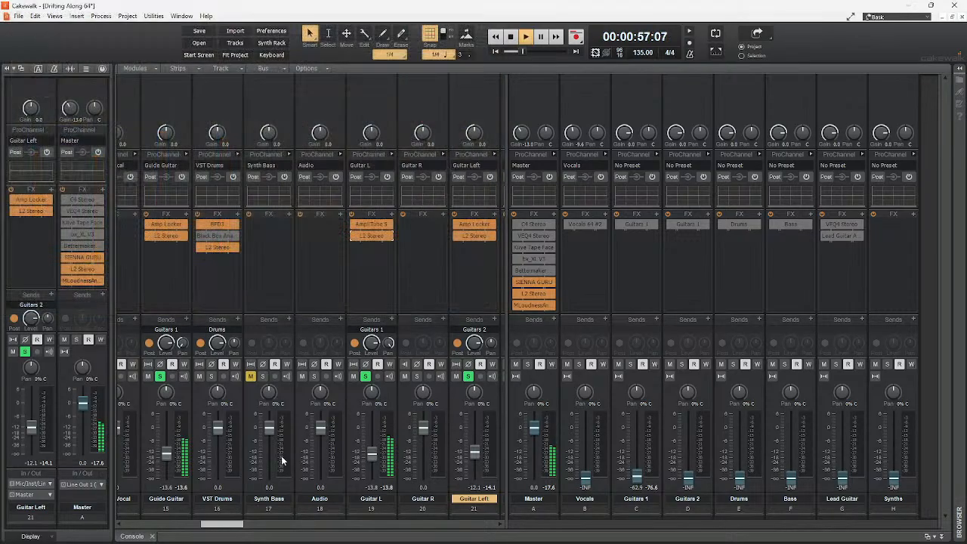
Check the level and attenuation meters of Guitar Left's L2 limiter and close it
{"action": "mouse_move", "coordinate": [233, 523]}
{"action": "left_mouse_down"}
{"action": "mouse_move", "coordinate": [263, 523]}
{"action": "mouse_move", "coordinate": [251, 523]}
{"action": "left_mouse_up"}
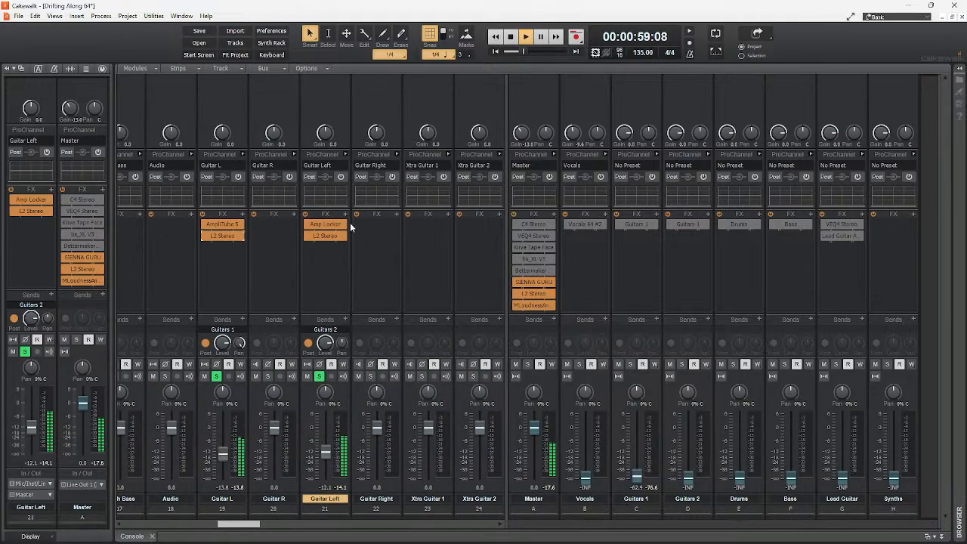
{"action": "double_click", "coordinate": [327, 235]}
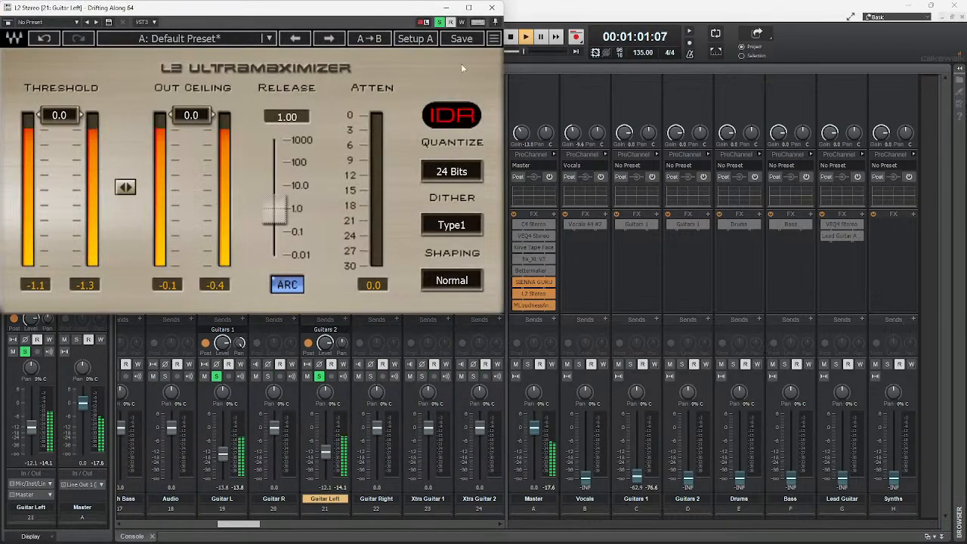
{"action": "left_click", "coordinate": [492, 7]}
Take Guide Guitar and Guitar L out of solo
{"action": "left_click_drag", "start_coordinate": [229, 523], "coordinate": [195, 468]}
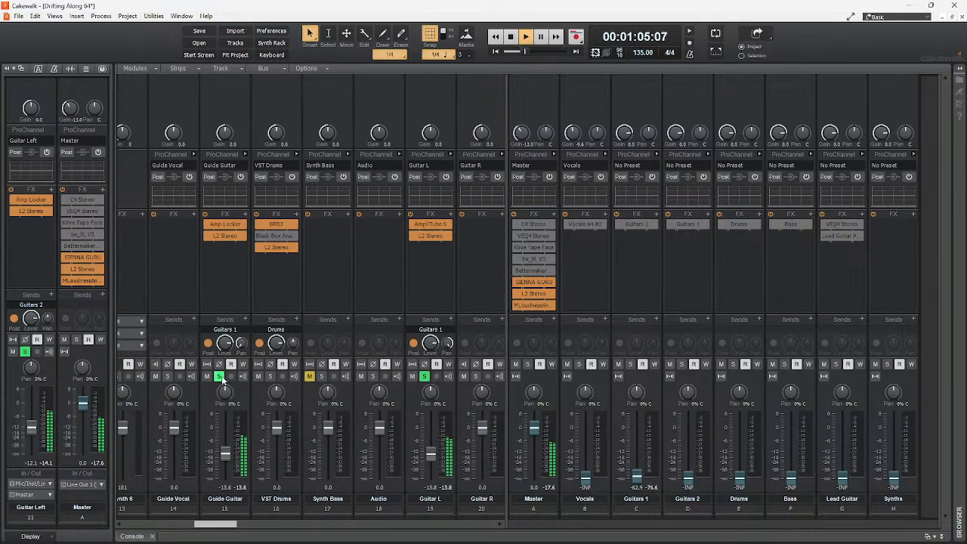
{"action": "left_click", "coordinate": [219, 376]}
{"action": "left_click", "coordinate": [425, 377]}
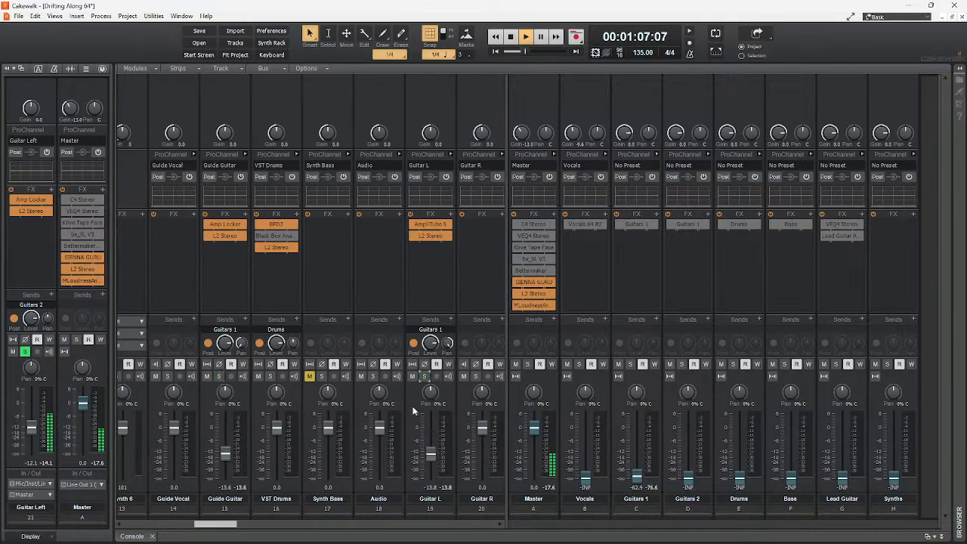
Open Amp Locker on Guitar Left and turn down the Bulldog amp's master Presence and Depth
{"action": "left_click_drag", "start_coordinate": [208, 524], "coordinate": [233, 523]}
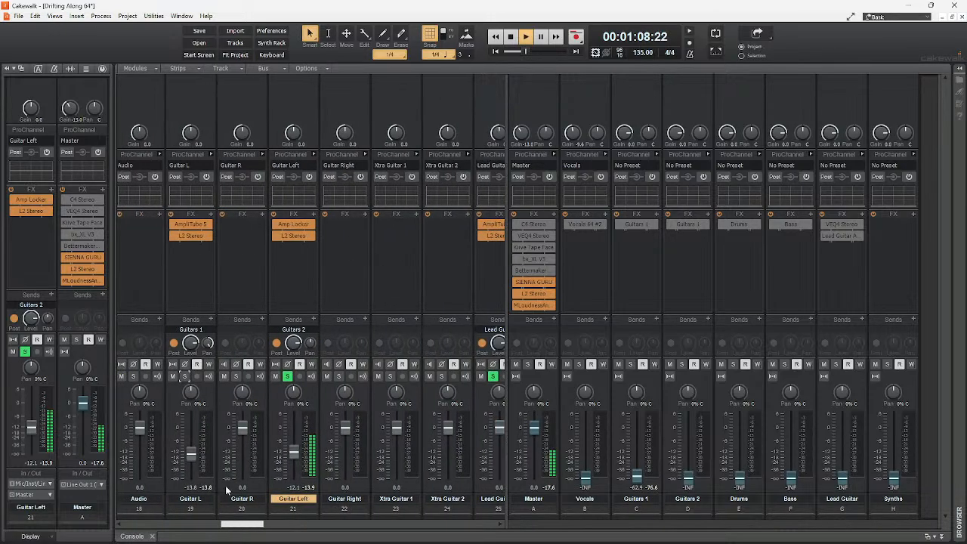
{"action": "double_click", "coordinate": [297, 230]}
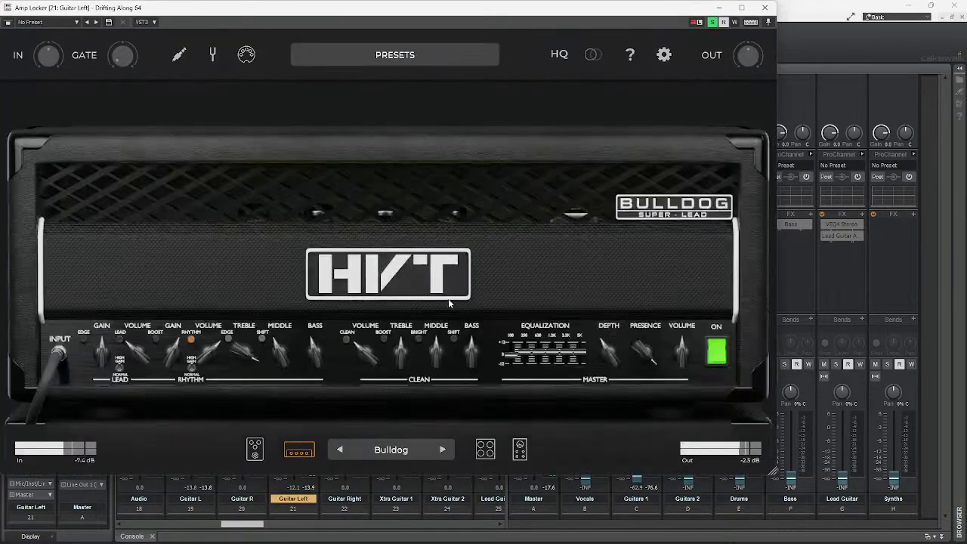
{"action": "left_click_drag", "start_coordinate": [635, 351], "coordinate": [641, 406]}
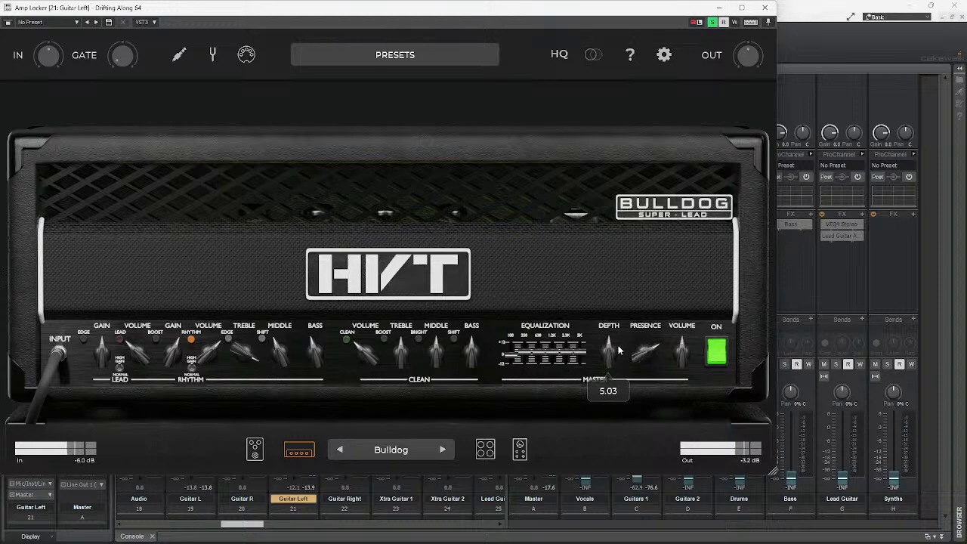
{"action": "left_click_drag", "start_coordinate": [619, 350], "coordinate": [619, 348]}
{"action": "left_click_drag", "start_coordinate": [616, 485], "coordinate": [666, 514]}
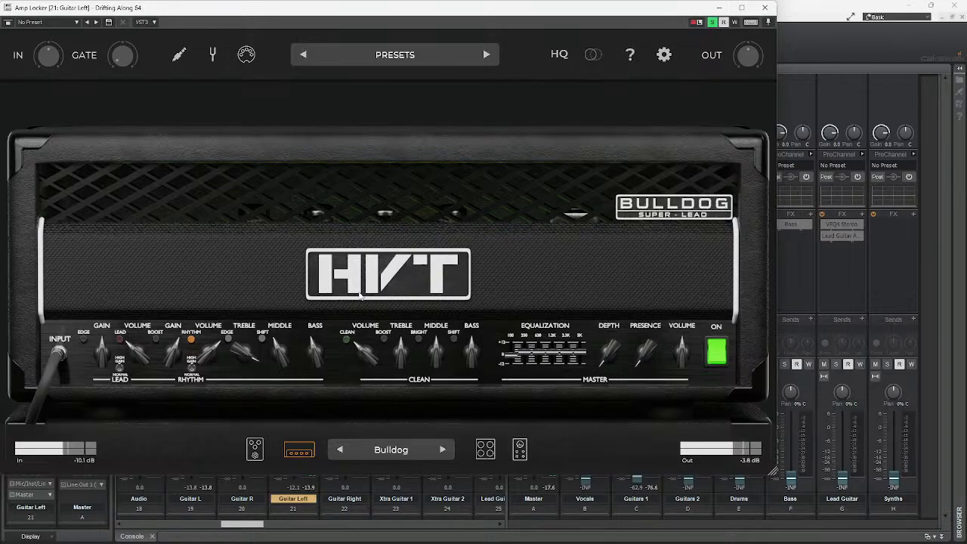
Turn the Bulldog amp's rhythm-channel Middle, Bass and Treble all the way down
{"action": "left_click_drag", "start_coordinate": [282, 363], "coordinate": [294, 468]}
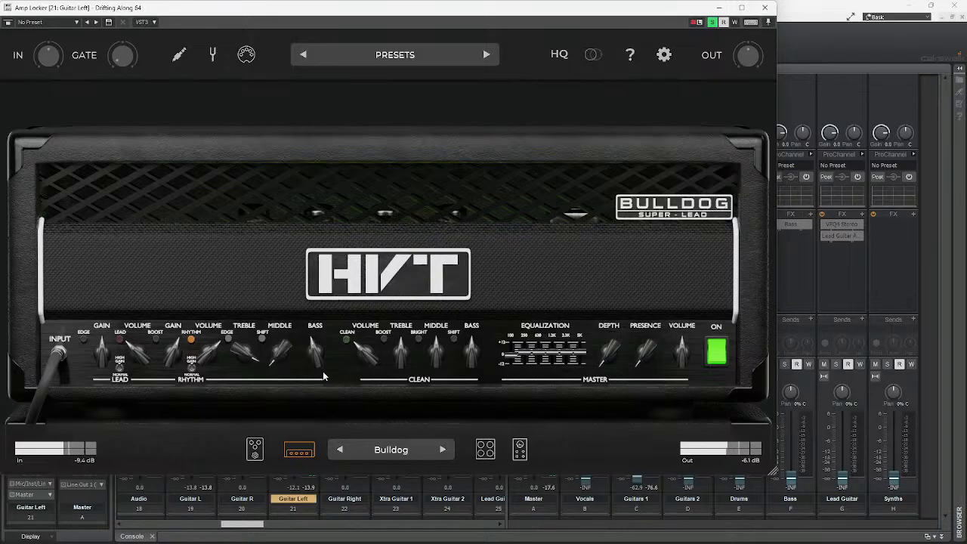
{"action": "left_click_drag", "start_coordinate": [317, 363], "coordinate": [304, 476]}
{"action": "left_click_drag", "start_coordinate": [246, 360], "coordinate": [251, 498]}
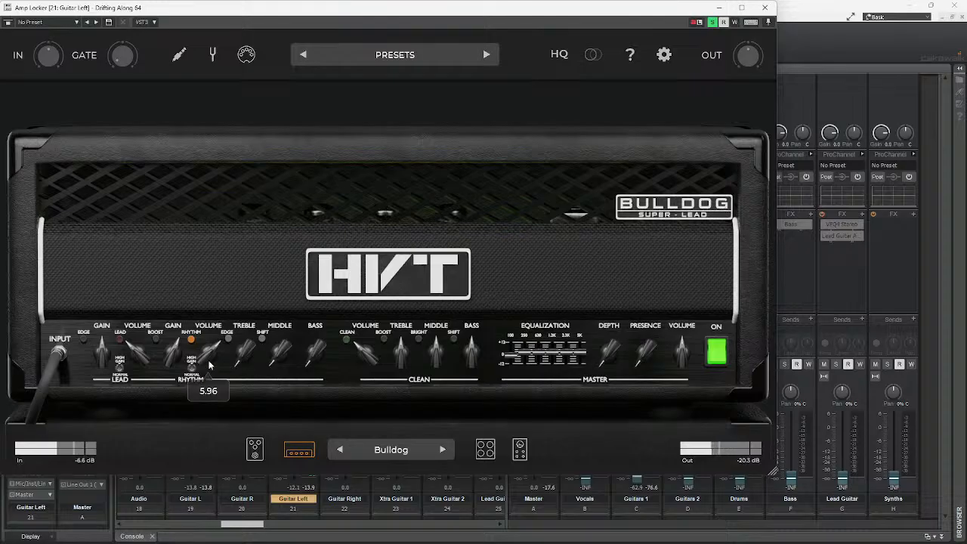
Turn the Bulldog amp's rhythm-channel Treble and Bass up to roughly halfway and its Middle to about 3.9
{"action": "left_click_drag", "start_coordinate": [241, 357], "coordinate": [271, 253]}
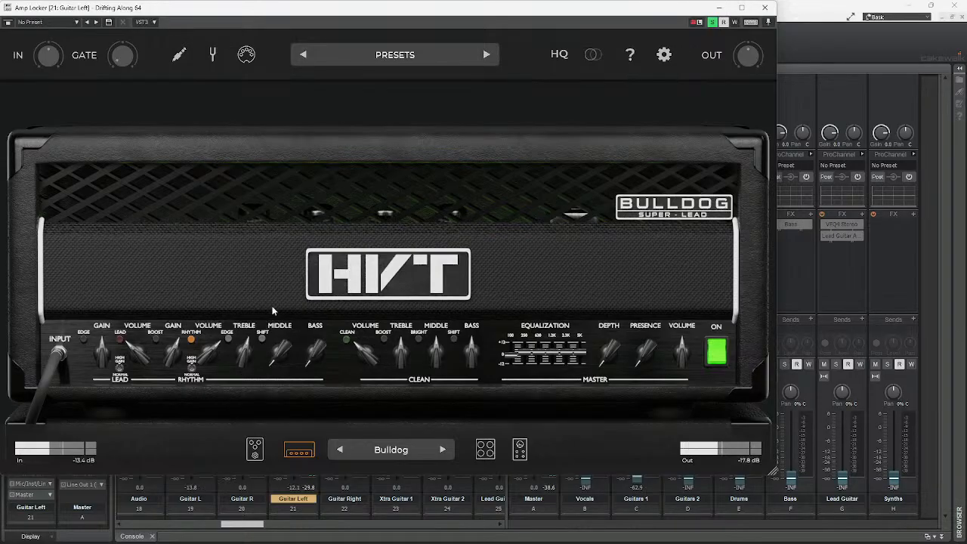
{"action": "left_click_drag", "start_coordinate": [268, 361], "coordinate": [294, 299]}
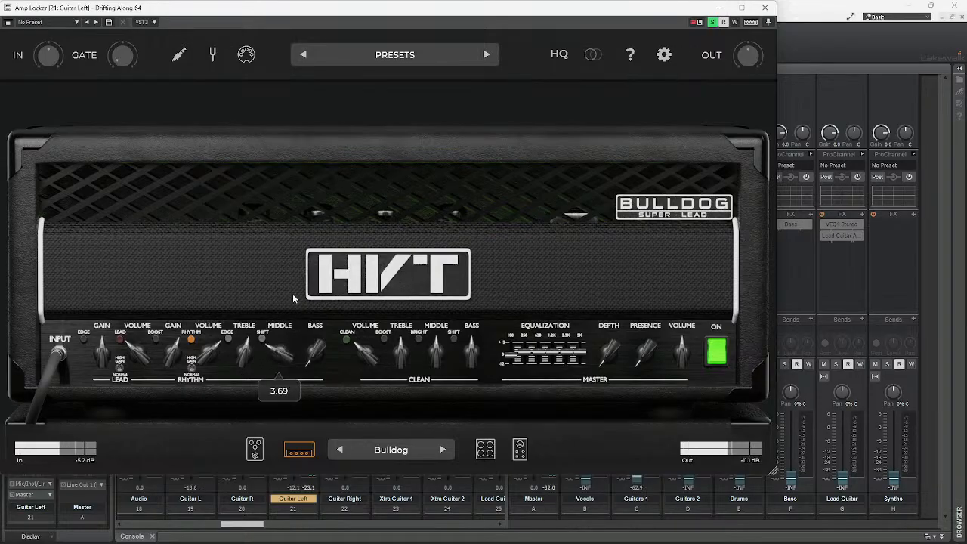
{"action": "left_click_drag", "start_coordinate": [315, 351], "coordinate": [333, 261]}
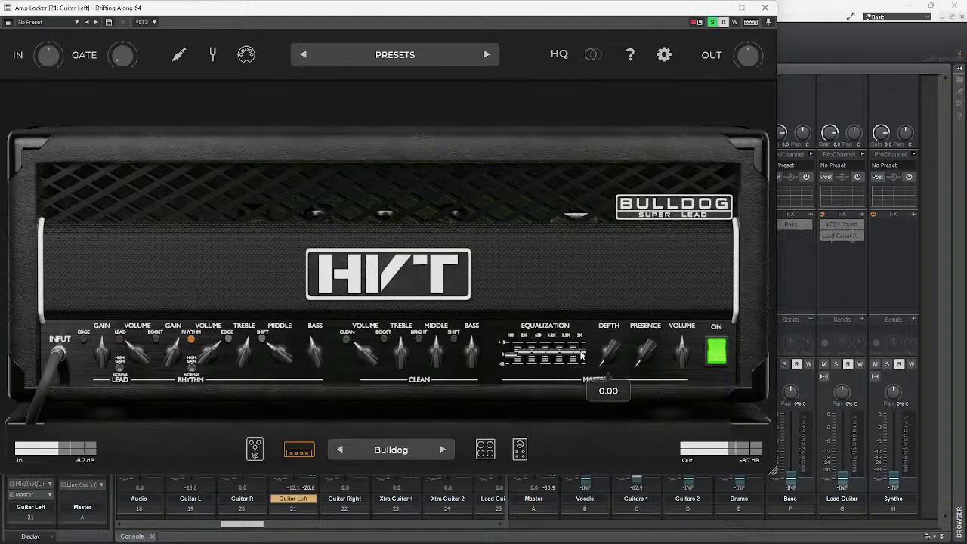
Turn up the Bulldog amp's master Depth and Presence to moderate settings
{"action": "left_click_drag", "start_coordinate": [514, 352], "coordinate": [516, 350]}
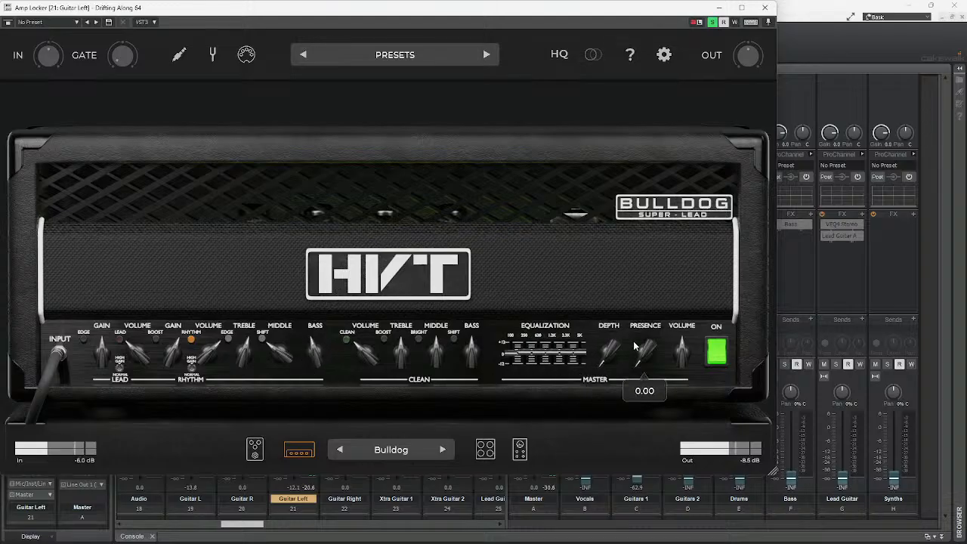
{"action": "left_click_drag", "start_coordinate": [613, 361], "coordinate": [627, 261]}
{"action": "left_click_drag", "start_coordinate": [645, 349], "coordinate": [659, 268]}
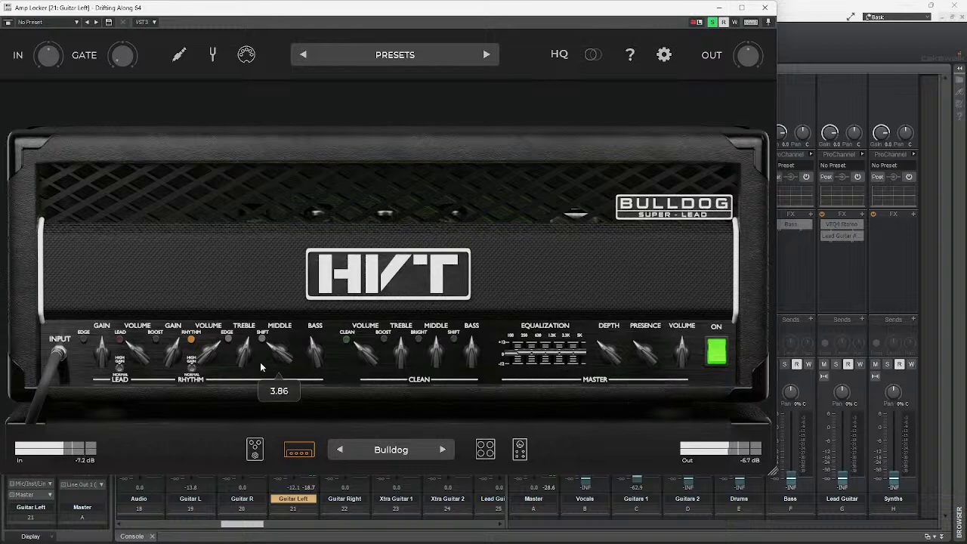
Turn down the NinetyNine pedal's knob in front of the Bulldog amp and return to the amp
{"action": "left_click", "coordinate": [255, 449]}
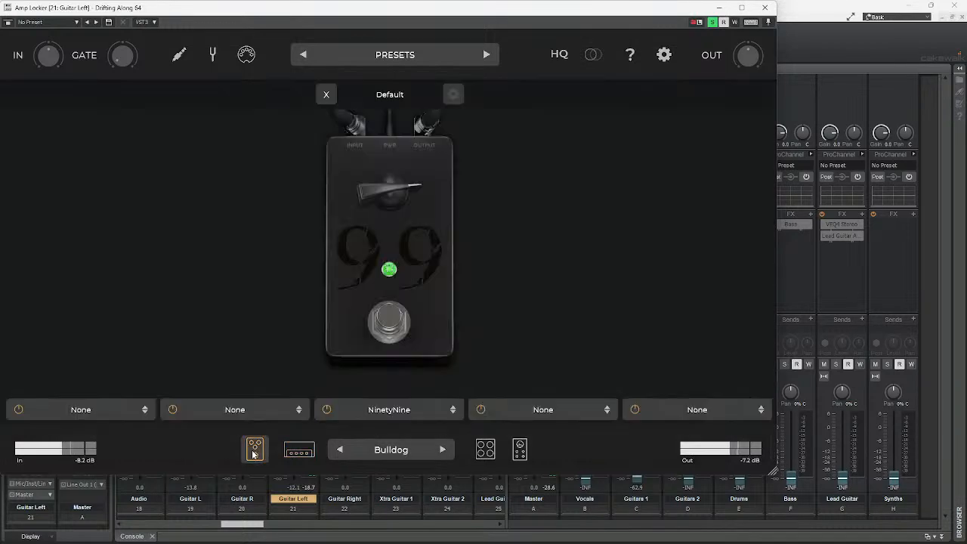
{"action": "left_click_drag", "start_coordinate": [388, 198], "coordinate": [381, 295]}
{"action": "left_click", "coordinate": [301, 454]}
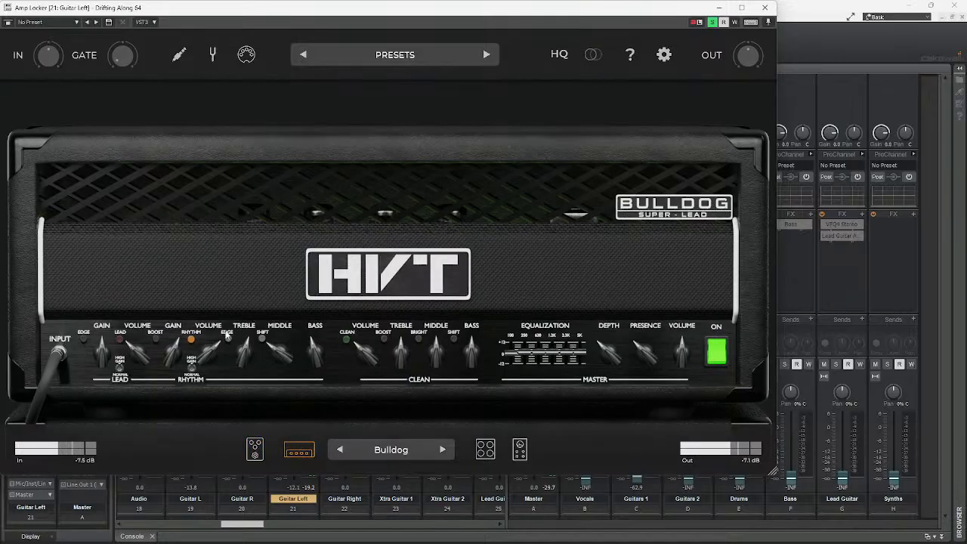
Fine-tune the Bulldog amp's rhythm-channel tone with Middle around halfway, set master Presence to about 4.7, and close Amp Locker
{"action": "scroll", "coordinate": [172, 371], "scroll_direction": "down", "scroll_amount": 2}
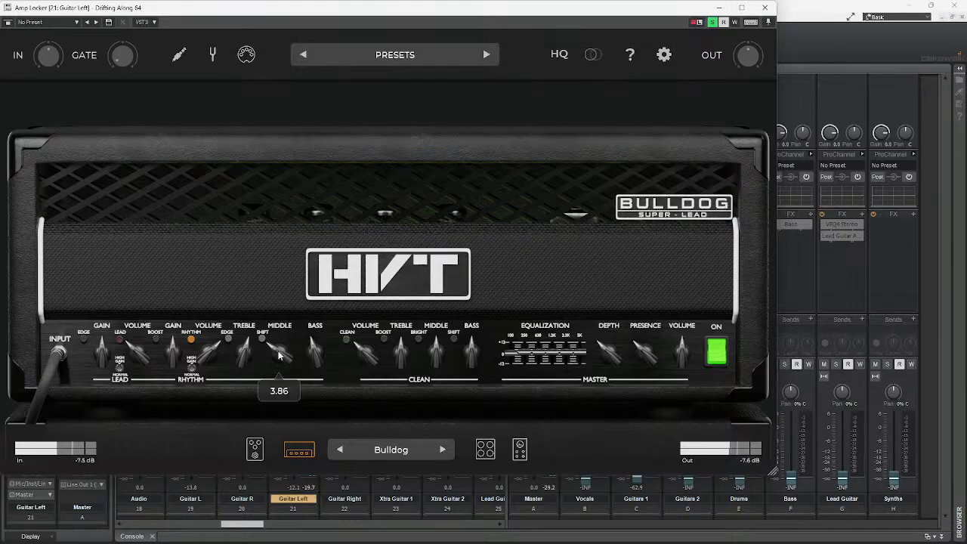
{"action": "mouse_move", "coordinate": [280, 355]}
{"action": "left_mouse_down"}
{"action": "mouse_move", "coordinate": [279, 343]}
{"action": "mouse_move", "coordinate": [263, 352]}
{"action": "left_mouse_up"}
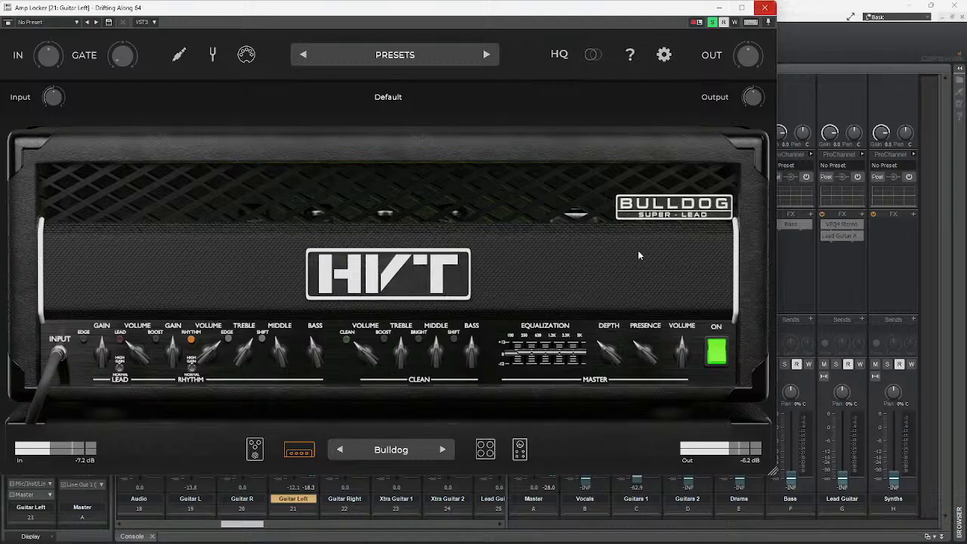
{"action": "left_click_drag", "start_coordinate": [512, 352], "coordinate": [510, 378]}
{"action": "left_click_drag", "start_coordinate": [645, 351], "coordinate": [647, 335]}
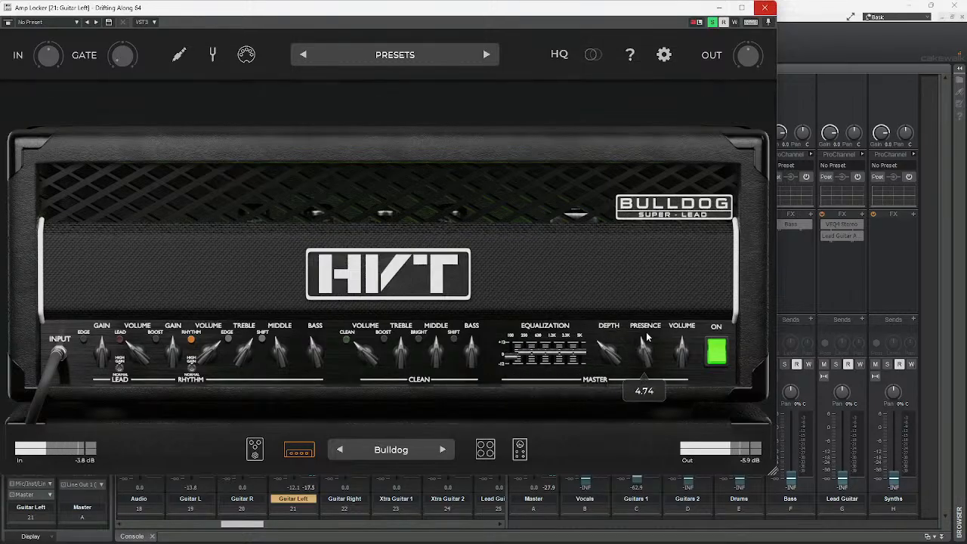
{"action": "left_click", "coordinate": [764, 8]}
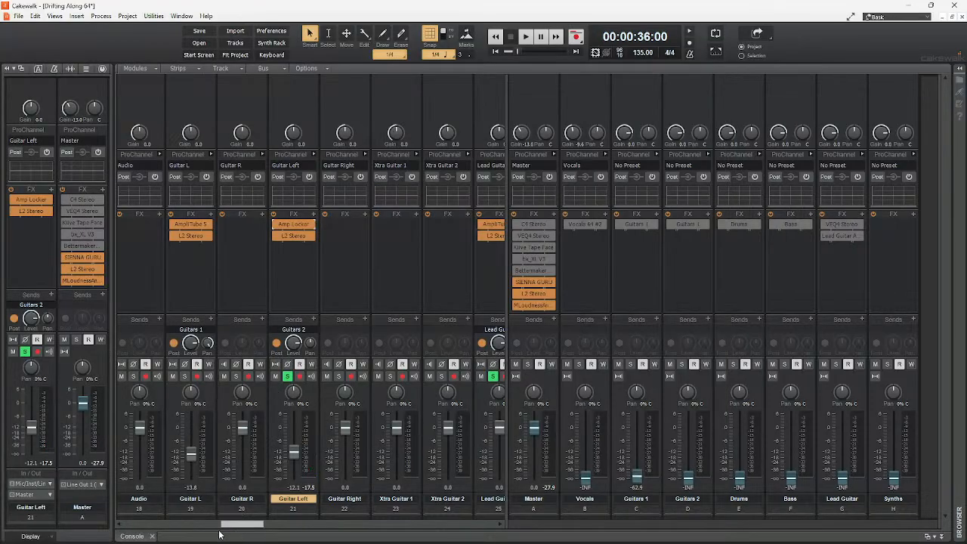
Add VST Drums to the solo, start playback and raise Guitar Left's fader to -9.8 dB
{"action": "left_click_drag", "start_coordinate": [227, 523], "coordinate": [195, 523]}
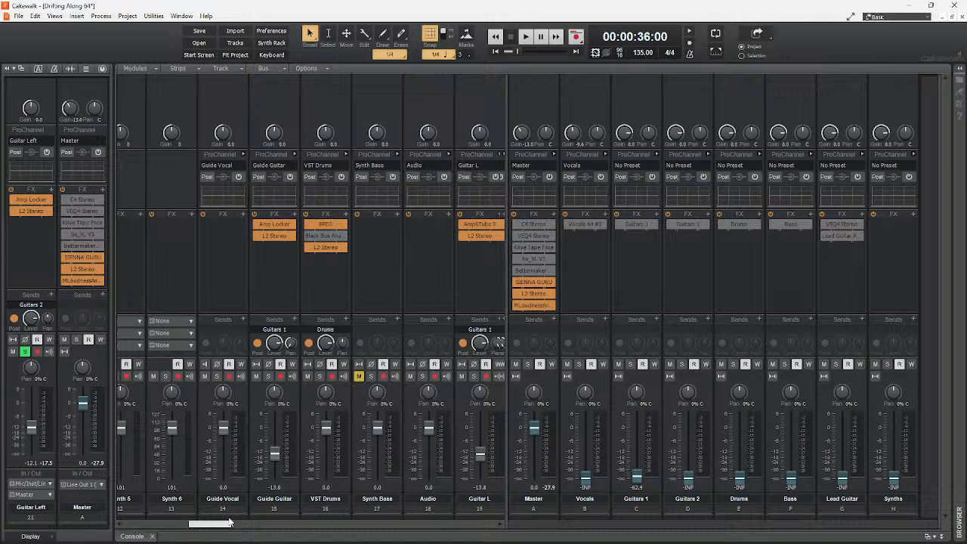
{"action": "left_click", "coordinate": [320, 387]}
{"action": "left_click", "coordinate": [320, 376]}
{"action": "key", "text": "space"}
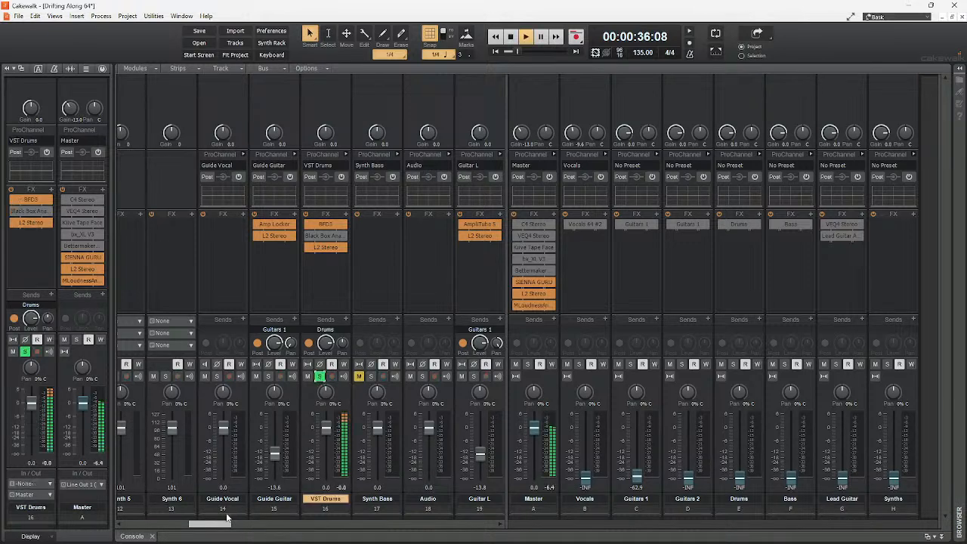
{"action": "left_click_drag", "start_coordinate": [216, 527], "coordinate": [246, 527]}
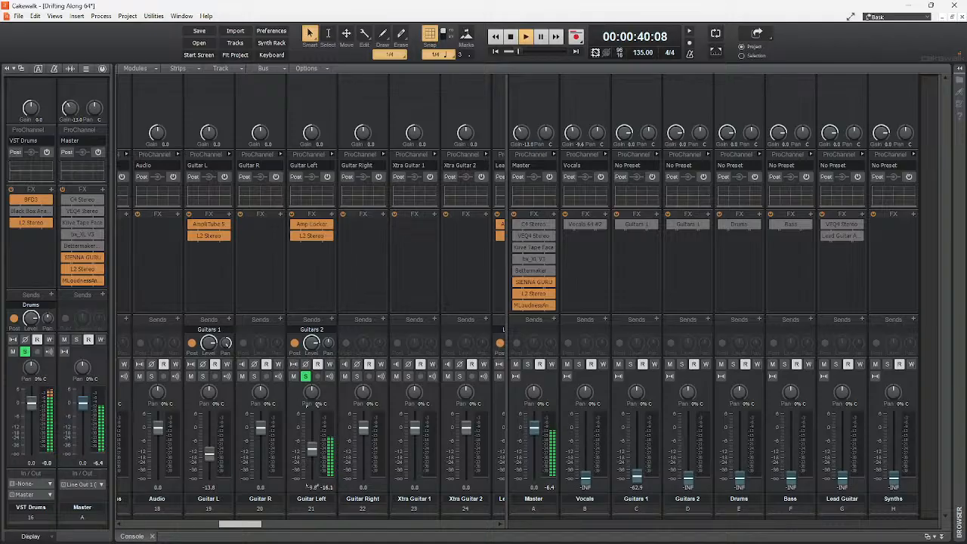
Inspect the cabinet and microphone settings in Guitar Left's Amp Locker and close it
{"action": "double_click", "coordinate": [312, 225]}
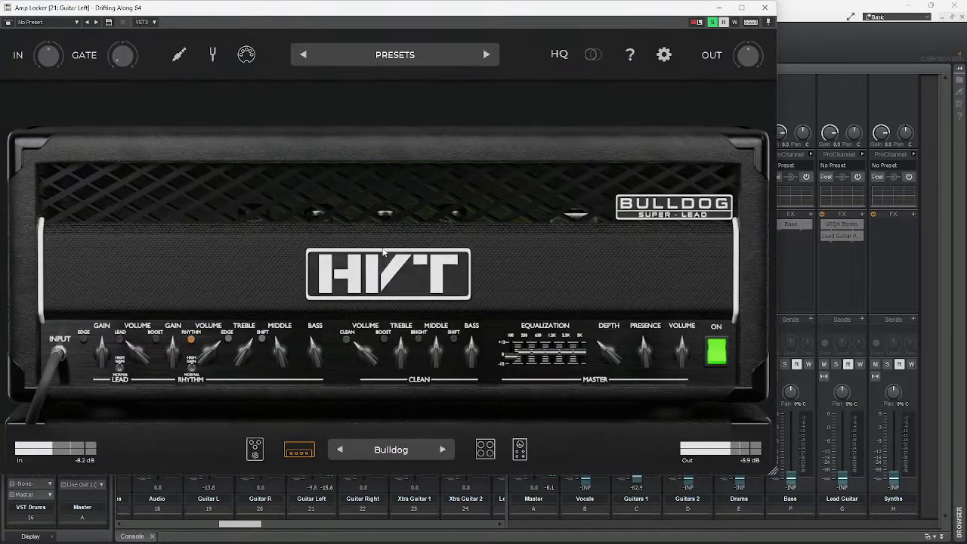
{"action": "left_click", "coordinate": [485, 449]}
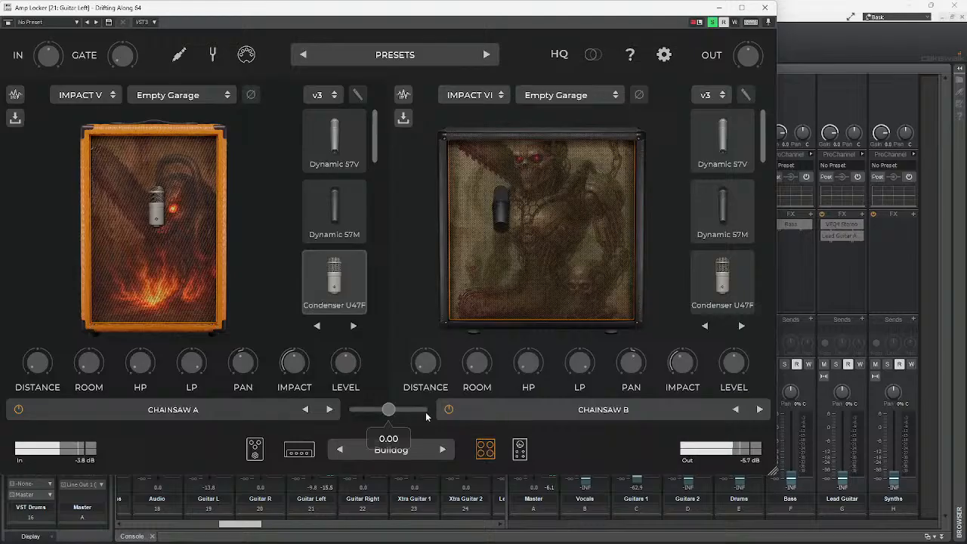
{"action": "mouse_move", "coordinate": [241, 368]}
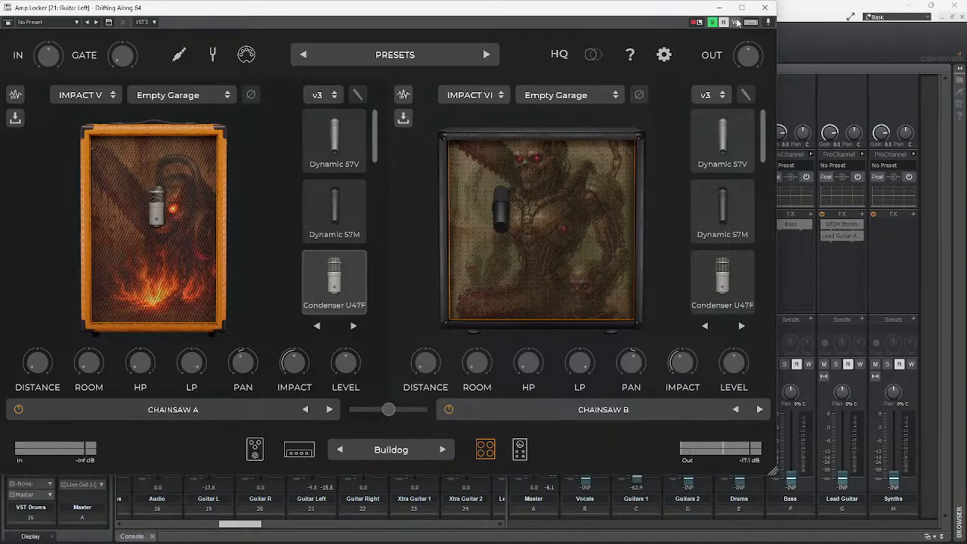
{"action": "left_click", "coordinate": [765, 8]}
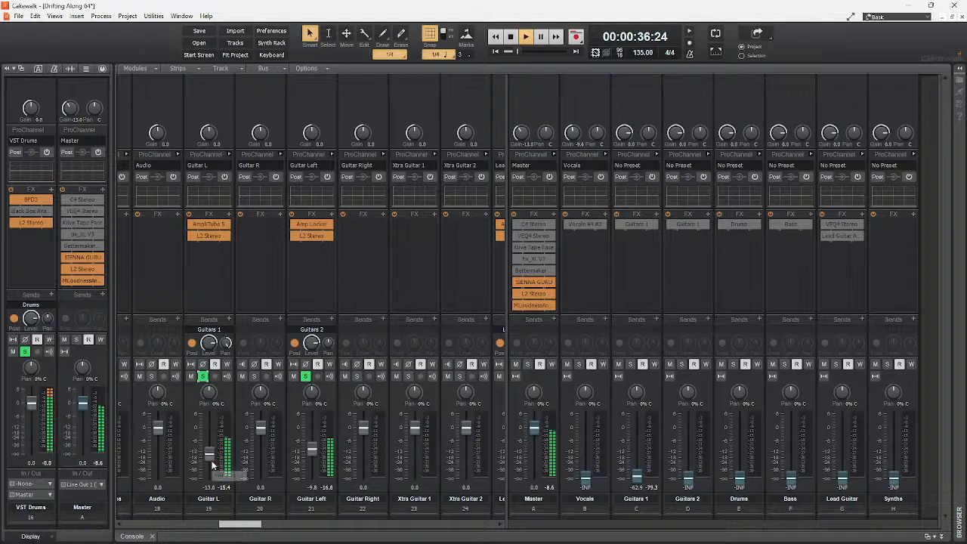
Solo both Bass Hash Tracks along with the drums and guitars, and restart playback
{"action": "left_click_drag", "start_coordinate": [240, 527], "coordinate": [294, 524]}
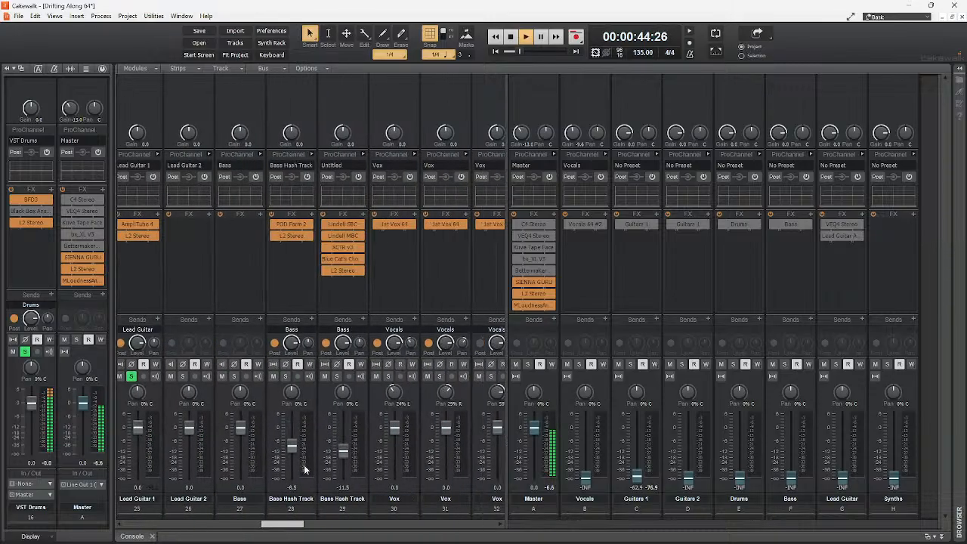
{"action": "key", "text": "space"}
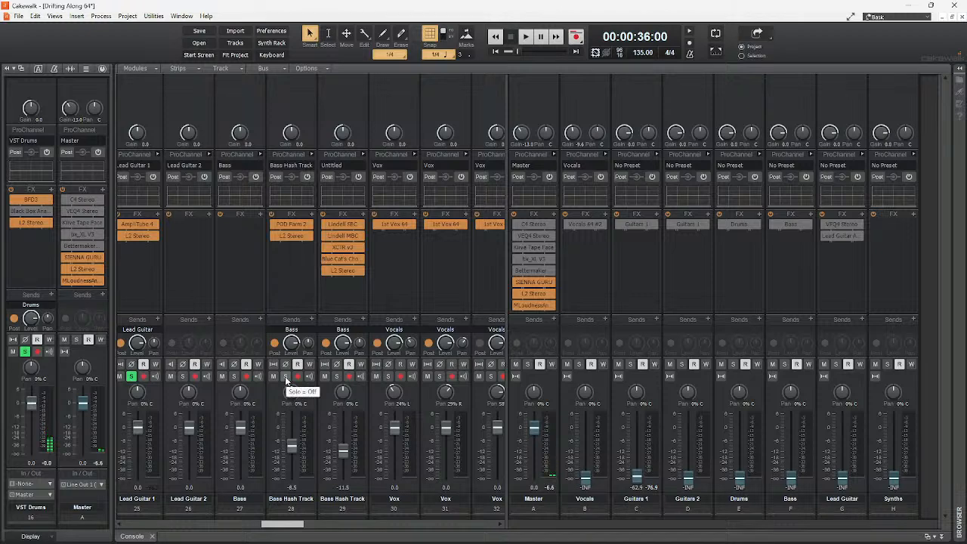
{"action": "left_click", "coordinate": [284, 376]}
{"action": "left_click", "coordinate": [338, 377]}
{"action": "key", "text": "space"}
Raise Guitar Left's fader to -7.7 dB and lower its L2 limiter threshold to -3.0
{"action": "left_click_drag", "start_coordinate": [284, 525], "coordinate": [247, 525]}
{"action": "left_click_drag", "start_coordinate": [259, 453], "coordinate": [259, 450]}
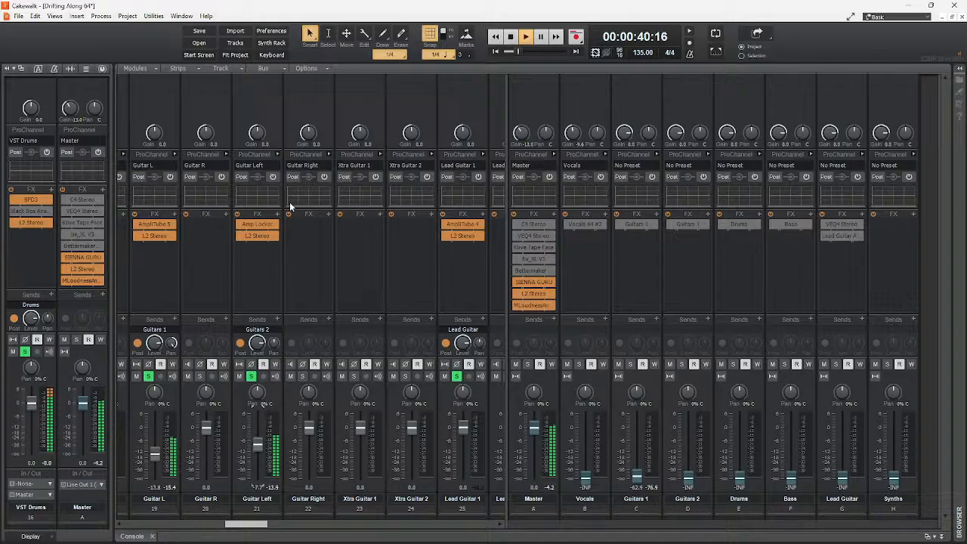
{"action": "double_click", "coordinate": [257, 236]}
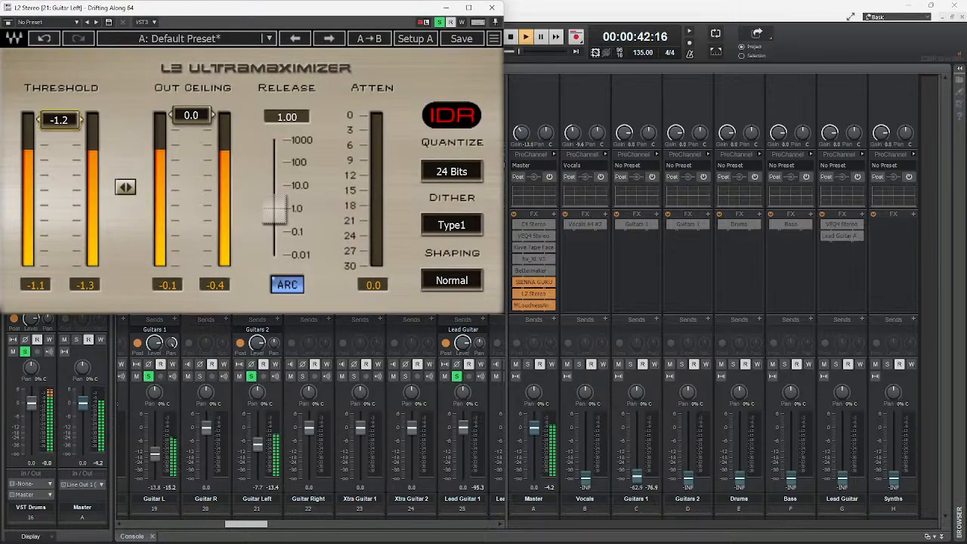
{"action": "left_click_drag", "start_coordinate": [59, 119], "coordinate": [59, 128]}
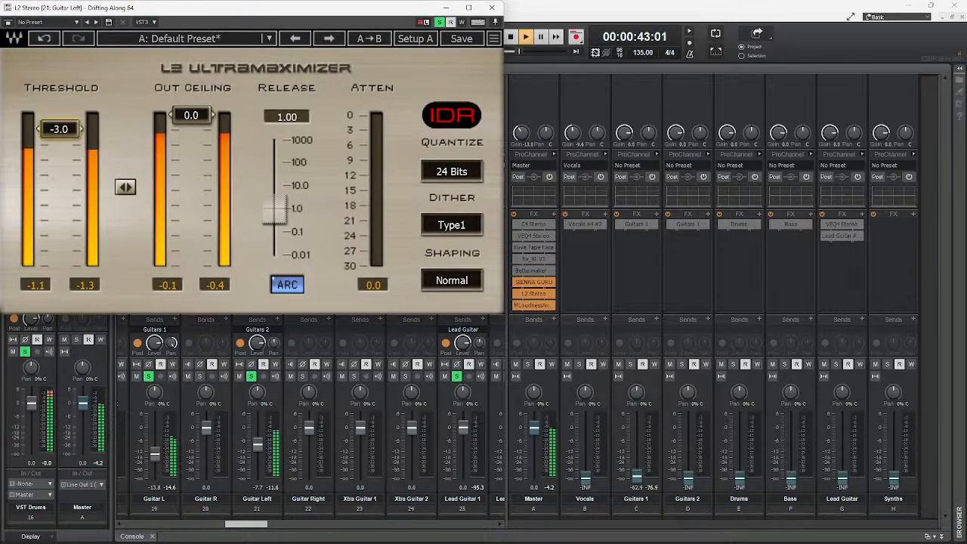
{"action": "left_click", "coordinate": [492, 8]}
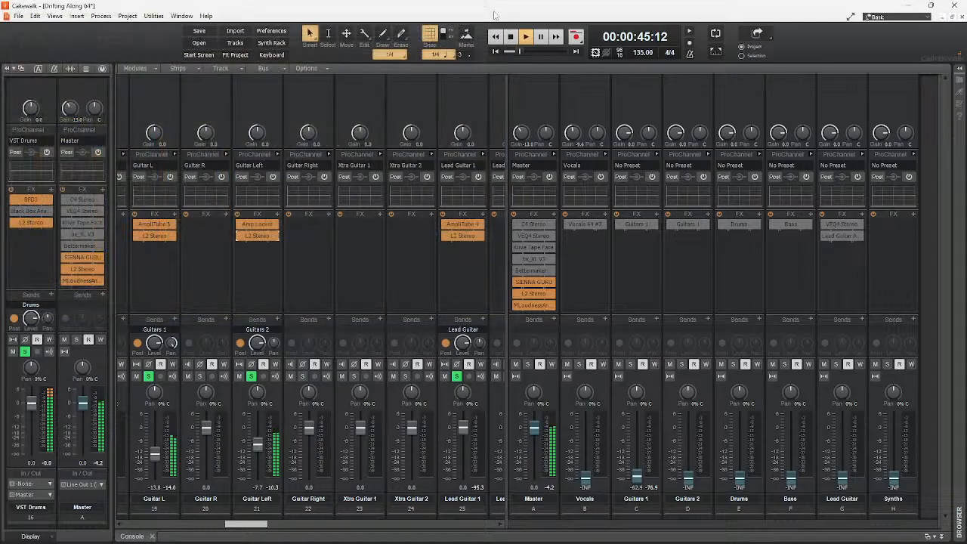
Restart playback and solo the Vox tracks 30 and 31 to hear them with the instruments
{"action": "key", "text": "space"}
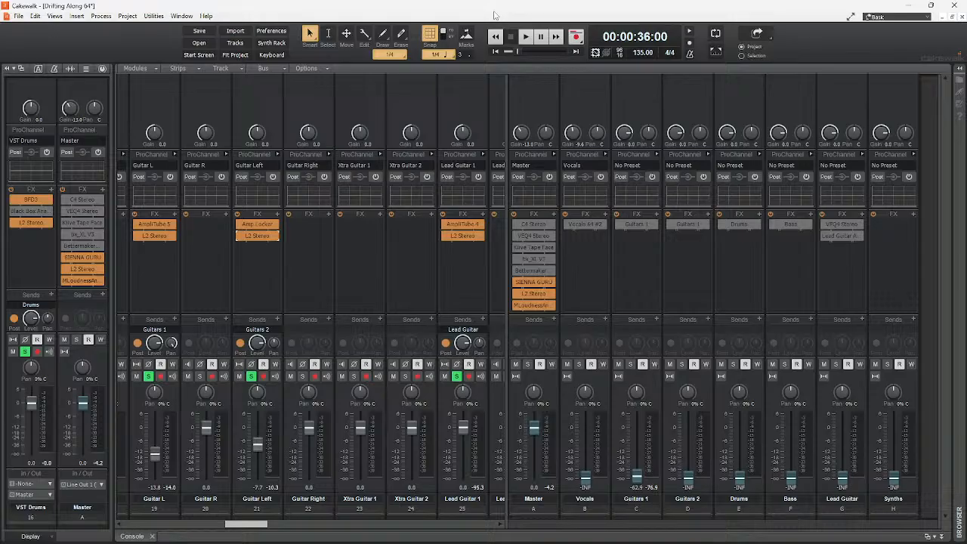
{"action": "key", "text": "space"}
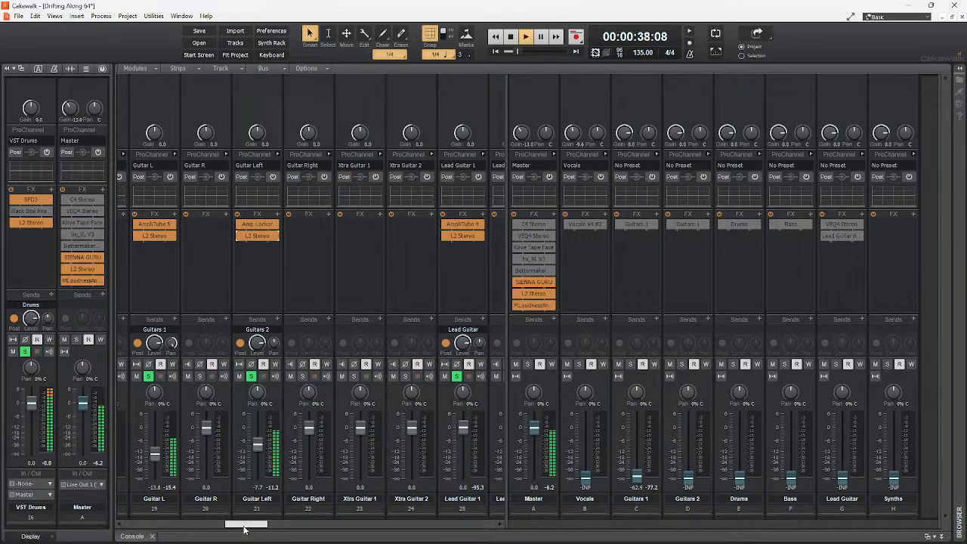
{"action": "left_click_drag", "start_coordinate": [245, 524], "coordinate": [287, 528]}
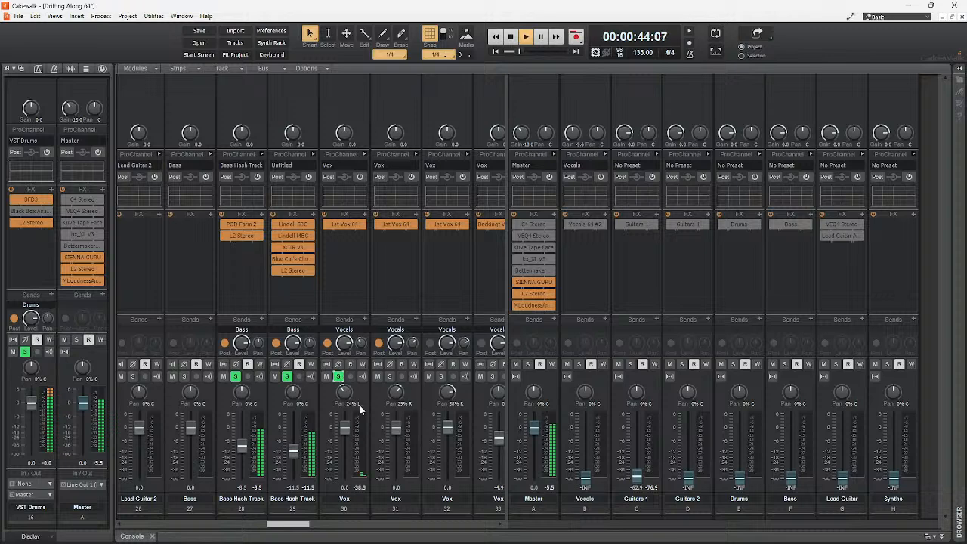
{"action": "left_click", "coordinate": [390, 376]}
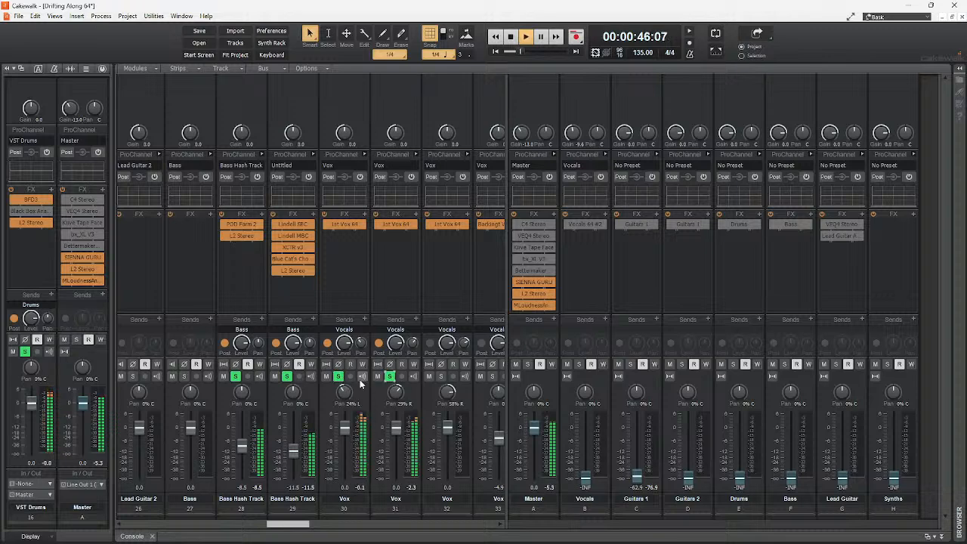
Take both Bass Hash Tracks out of solo to hear the mix without bass, and solo them again
{"action": "left_click", "coordinate": [286, 376]}
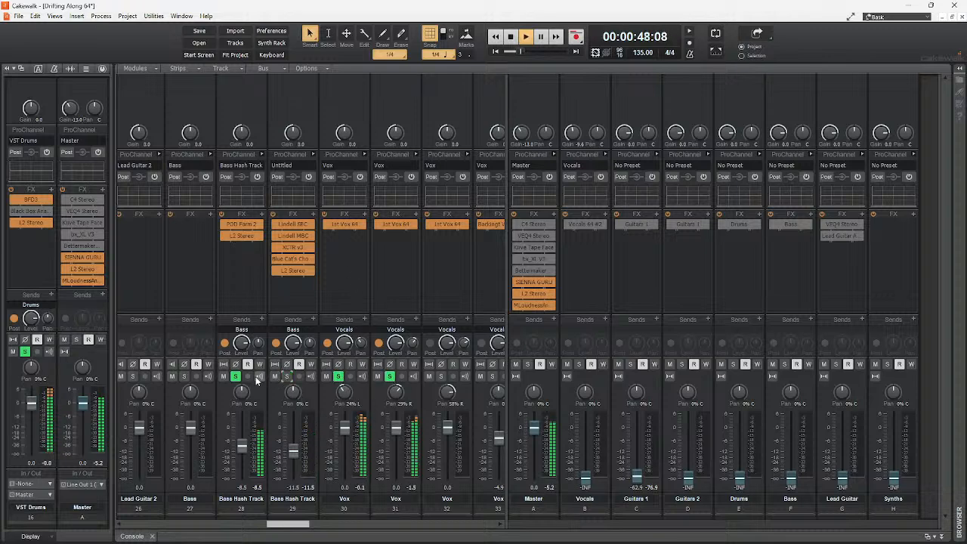
{"action": "left_click", "coordinate": [235, 377]}
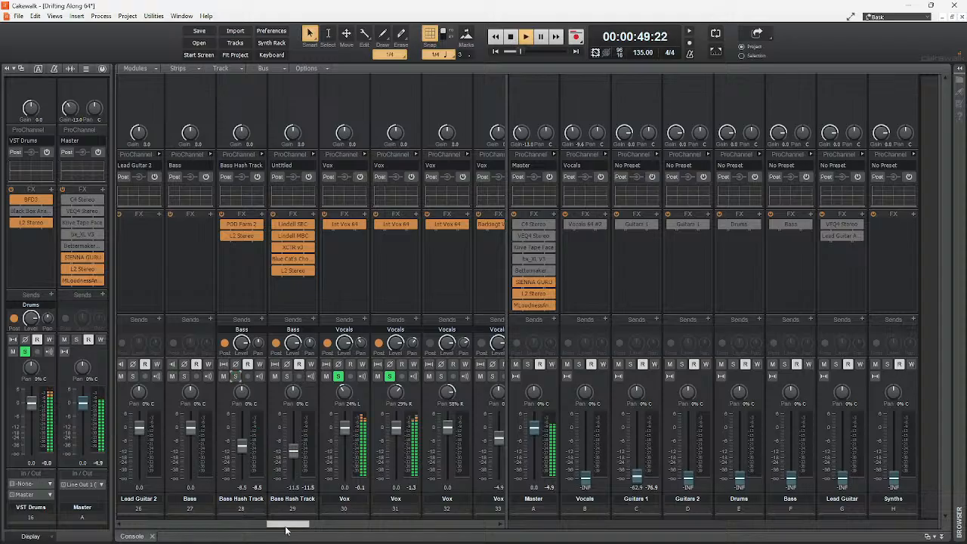
{"action": "left_click", "coordinate": [235, 376]}
{"action": "left_click", "coordinate": [287, 376]}
Take VST Drums, Guide Guitar and Guitar L out of solo
{"action": "left_click_drag", "start_coordinate": [303, 523], "coordinate": [230, 523]}
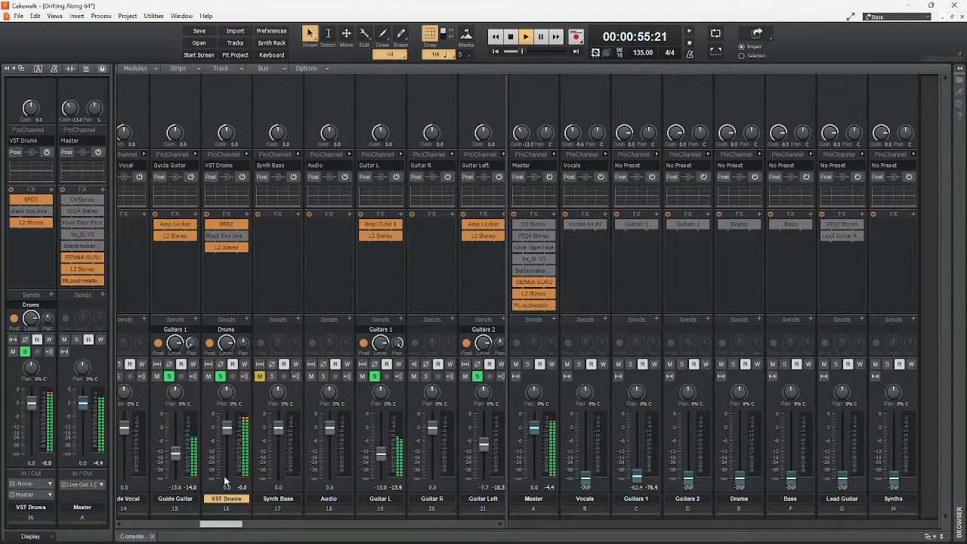
{"action": "left_click", "coordinate": [220, 376]}
{"action": "left_click", "coordinate": [169, 376]}
{"action": "left_click", "coordinate": [374, 376]}
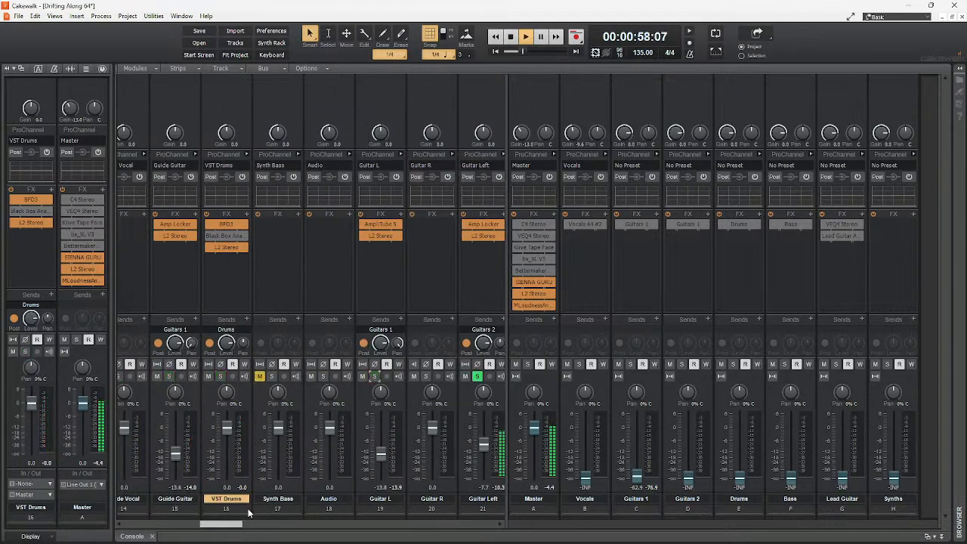
Open Guitar Left's Amp Locker cabinet view and raise the HP filter slightly on both the Chainsaw A and Chainsaw B cabinets
{"action": "left_click_drag", "start_coordinate": [221, 523], "coordinate": [246, 523]}
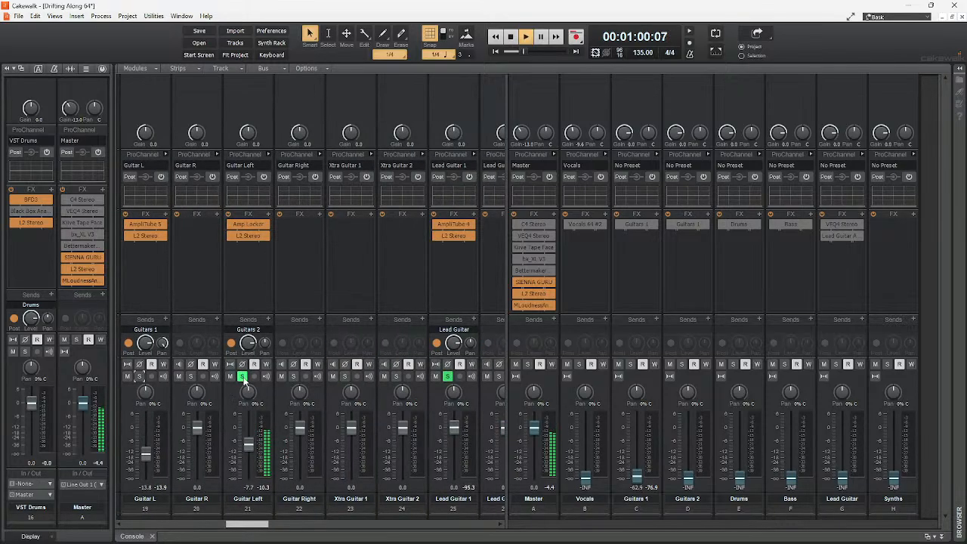
{"action": "double_click", "coordinate": [246, 226]}
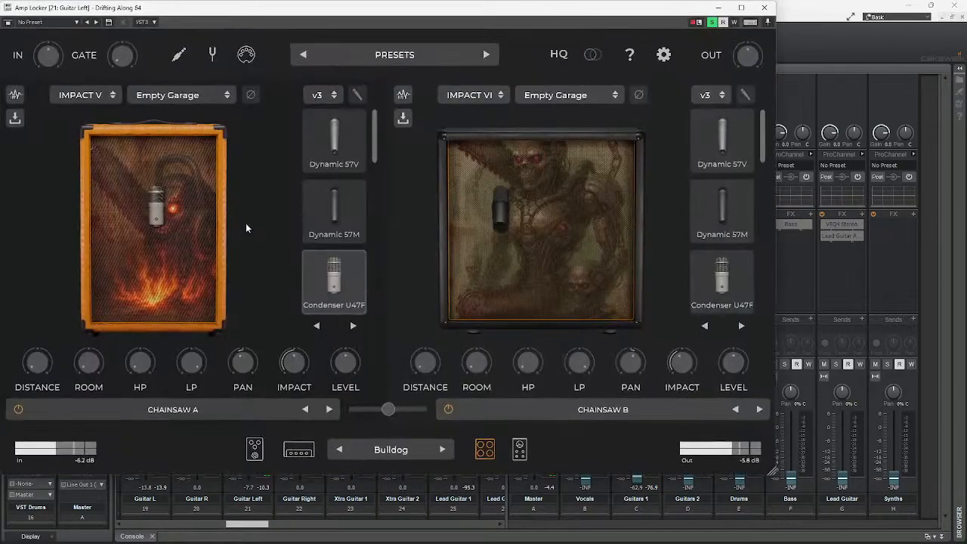
{"action": "left_click_drag", "start_coordinate": [139, 363], "coordinate": [140, 353]}
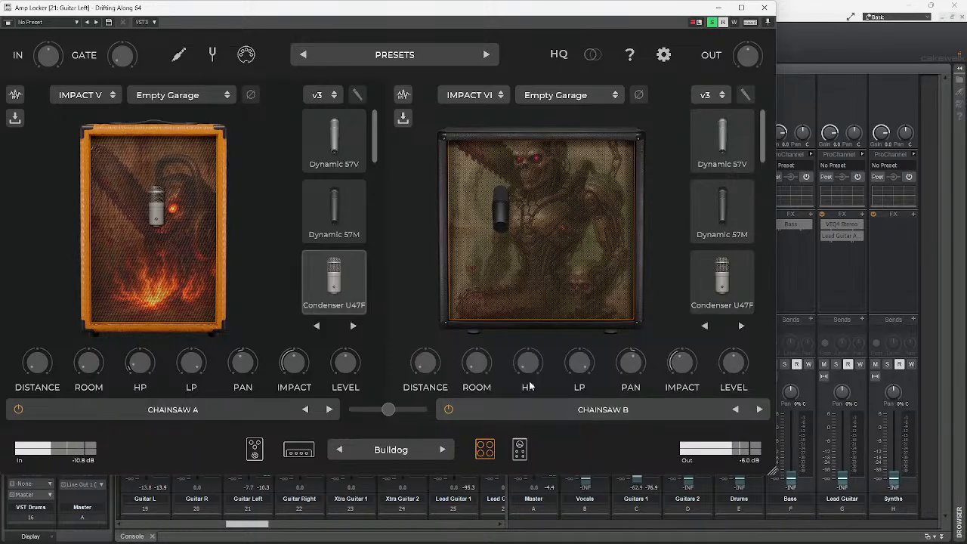
{"action": "left_click_drag", "start_coordinate": [528, 359], "coordinate": [537, 352]}
{"action": "left_click", "coordinate": [191, 363]}
Raise the Bass and Depth on Guitar Left's Bulldog amp head, fine-tune its Middle, and close Amp Locker
{"action": "left_click", "coordinate": [299, 450]}
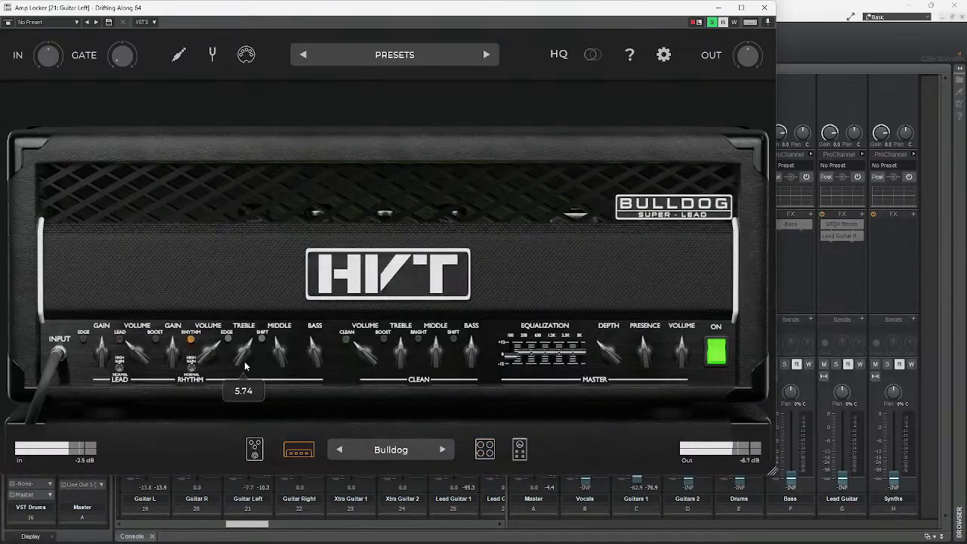
{"action": "scroll", "coordinate": [266, 364], "scroll_direction": "up", "scroll_amount": 1}
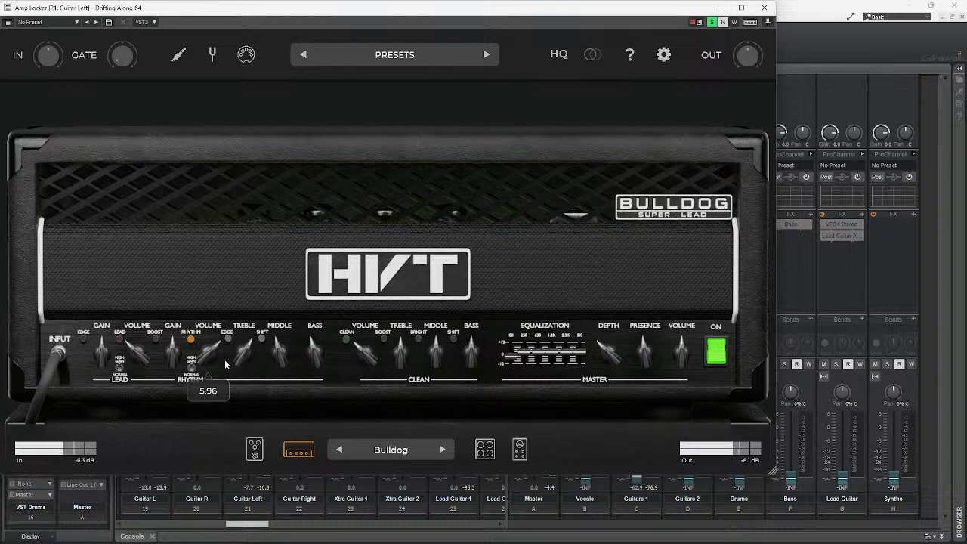
{"action": "left_click_drag", "start_coordinate": [311, 364], "coordinate": [327, 343]}
{"action": "left_click_drag", "start_coordinate": [604, 364], "coordinate": [627, 322]}
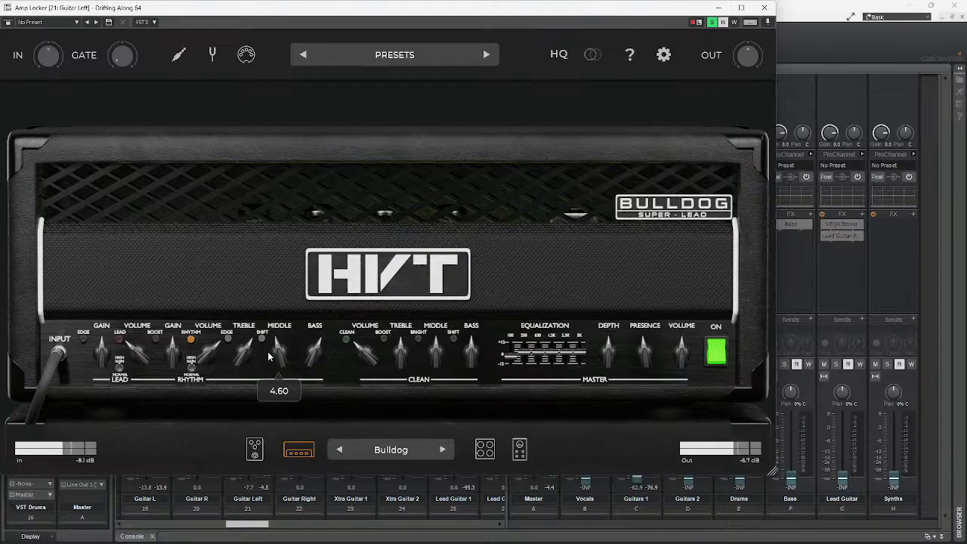
{"action": "left_click_drag", "start_coordinate": [285, 356], "coordinate": [285, 347]}
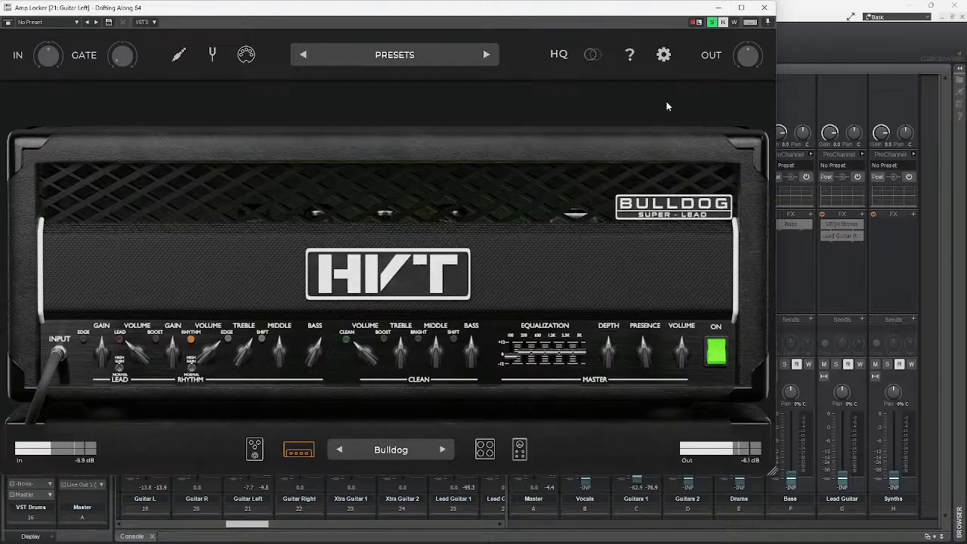
{"action": "left_click", "coordinate": [765, 7]}
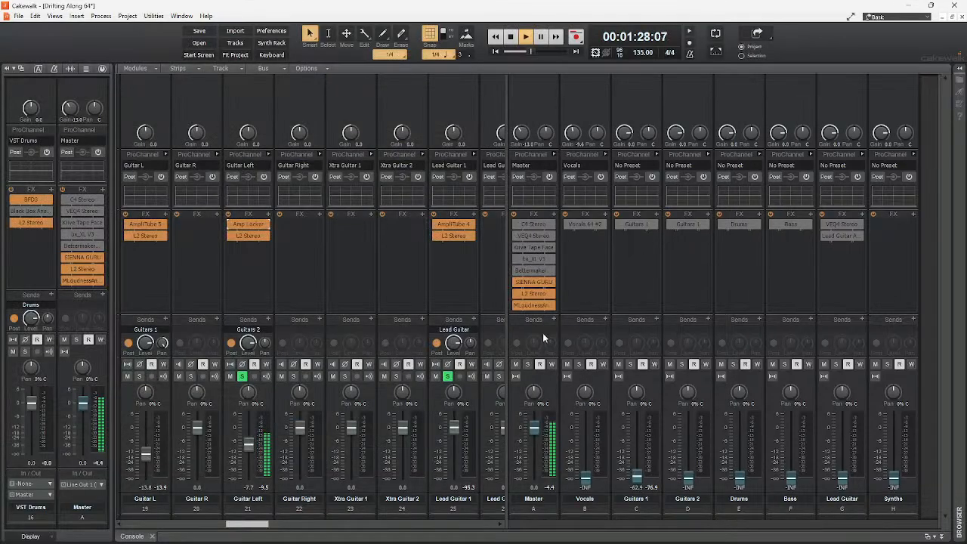
Open the 1st Vox 64 chain on Vox track 30, take Vox track 31 out of solo, and check the chain's VEQ4 settings
{"action": "left_click_drag", "start_coordinate": [246, 525], "coordinate": [297, 525]}
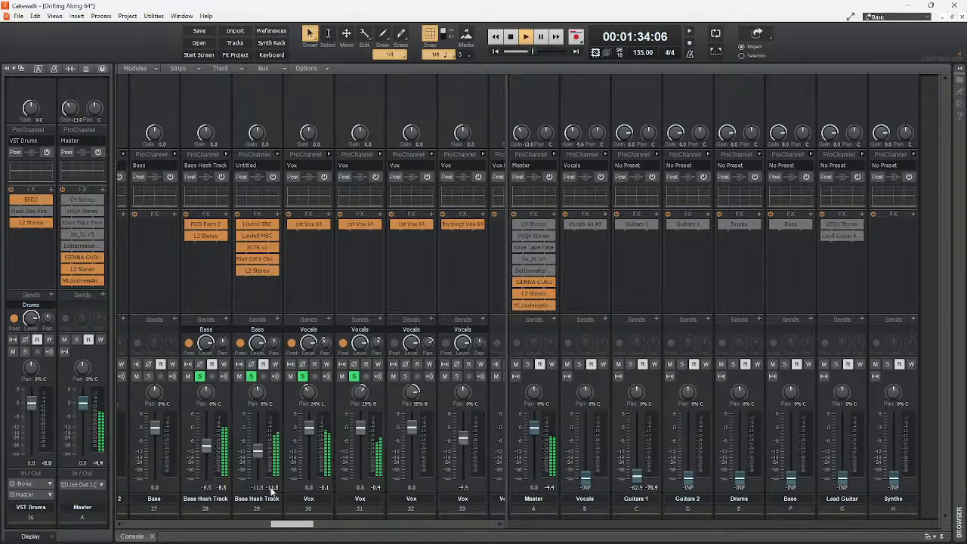
{"action": "double_click", "coordinate": [305, 225]}
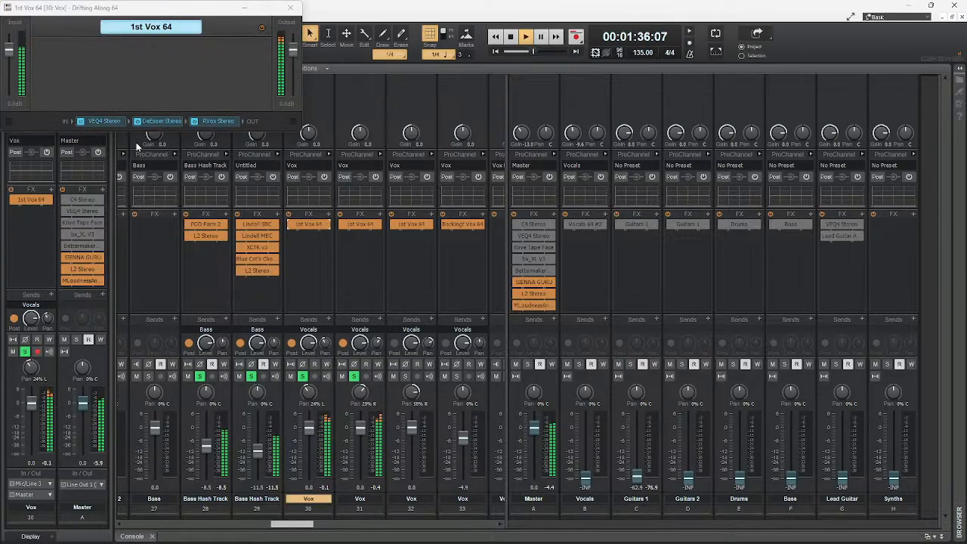
{"action": "left_click", "coordinate": [354, 377]}
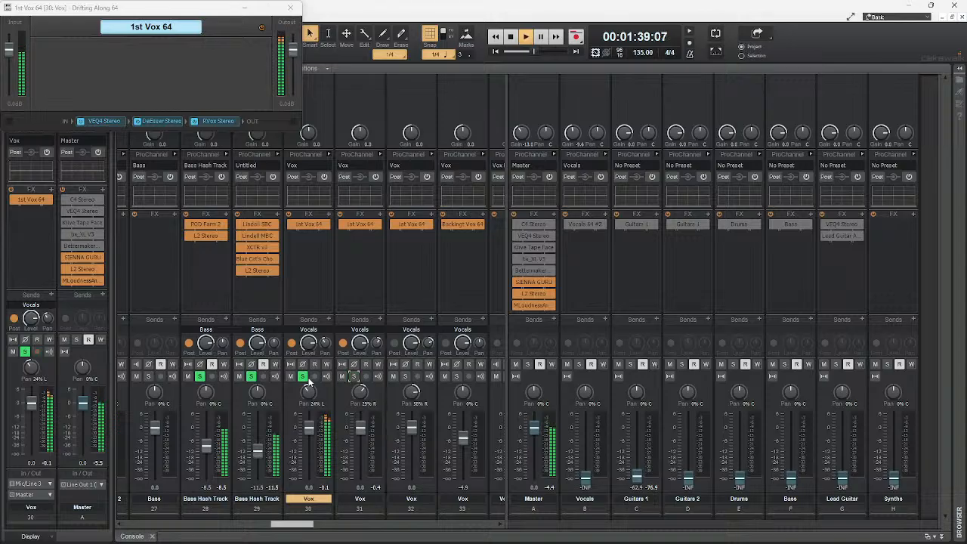
{"action": "double_click", "coordinate": [96, 122]}
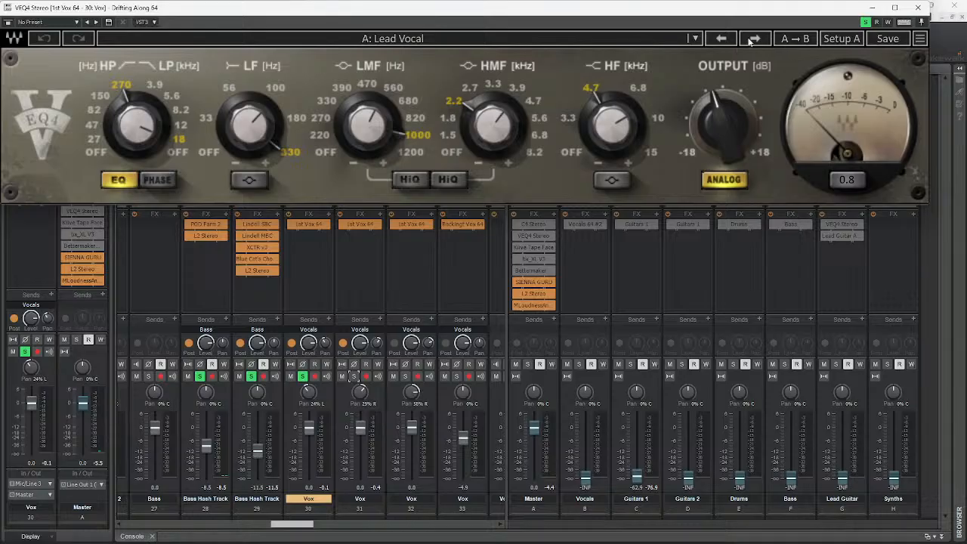
{"action": "left_click", "coordinate": [918, 7]}
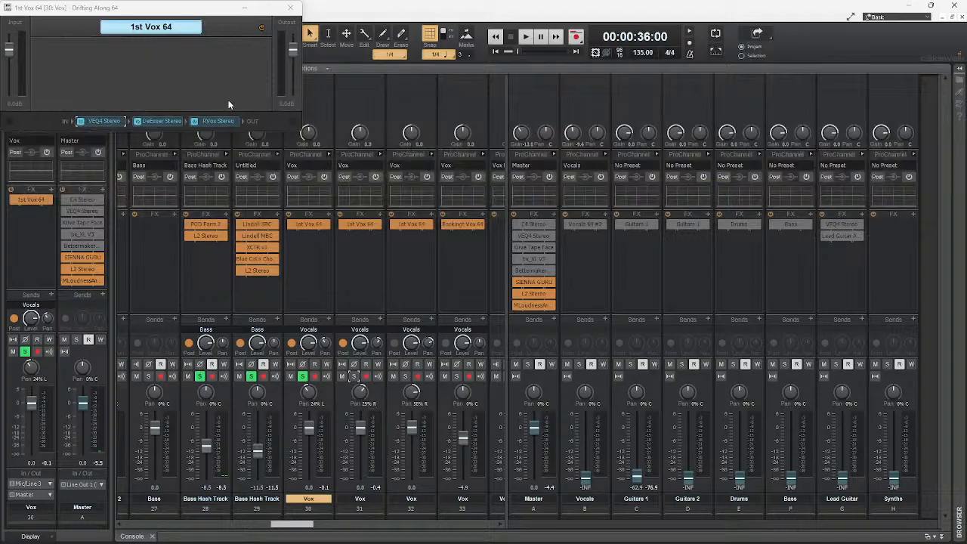
Insert the Waves VEQ3 Stereo equalizer into the 1st Vox 64 chain and place it first, ahead of VEQ4 Stereo
{"action": "right_click", "coordinate": [66, 125]}
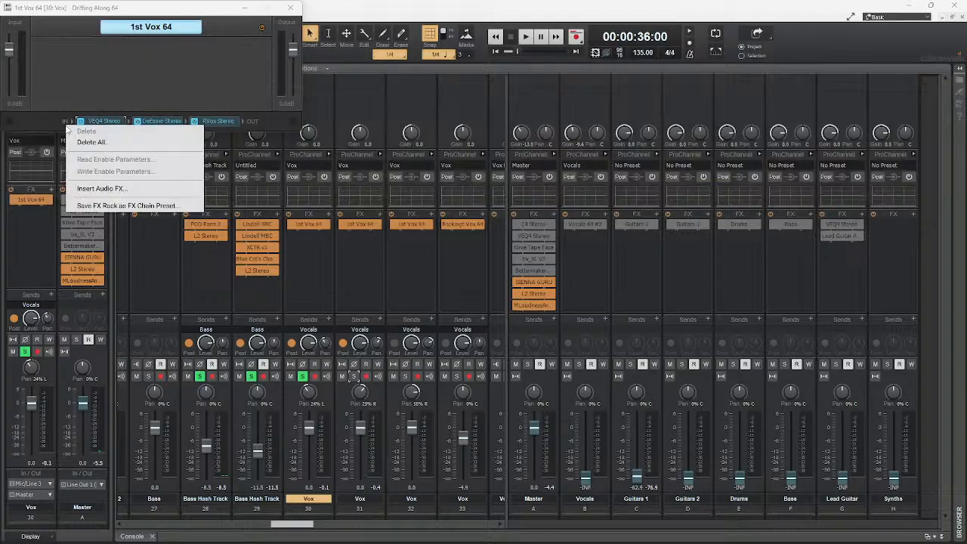
{"action": "left_click", "coordinate": [96, 190]}
{"action": "mouse_move", "coordinate": [198, 188]}
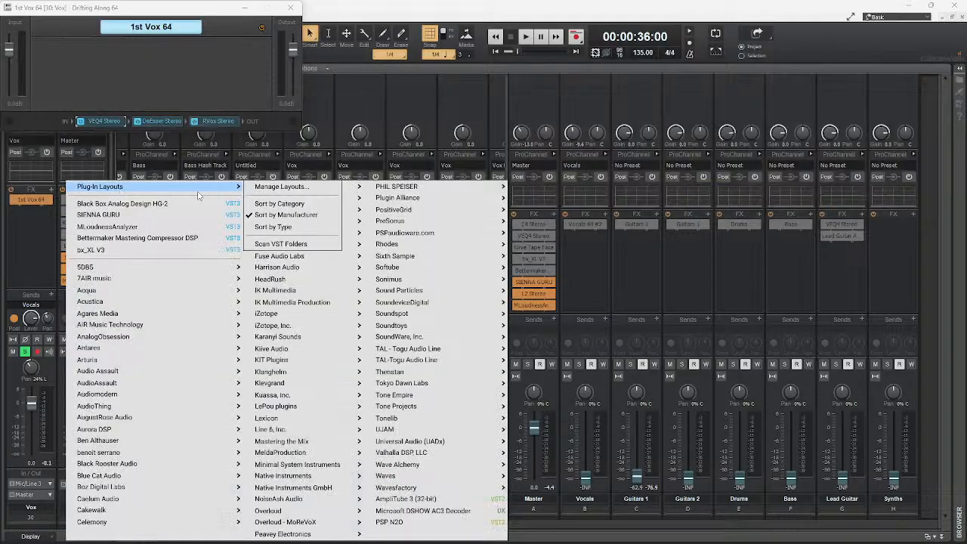
{"action": "mouse_move", "coordinate": [400, 198]}
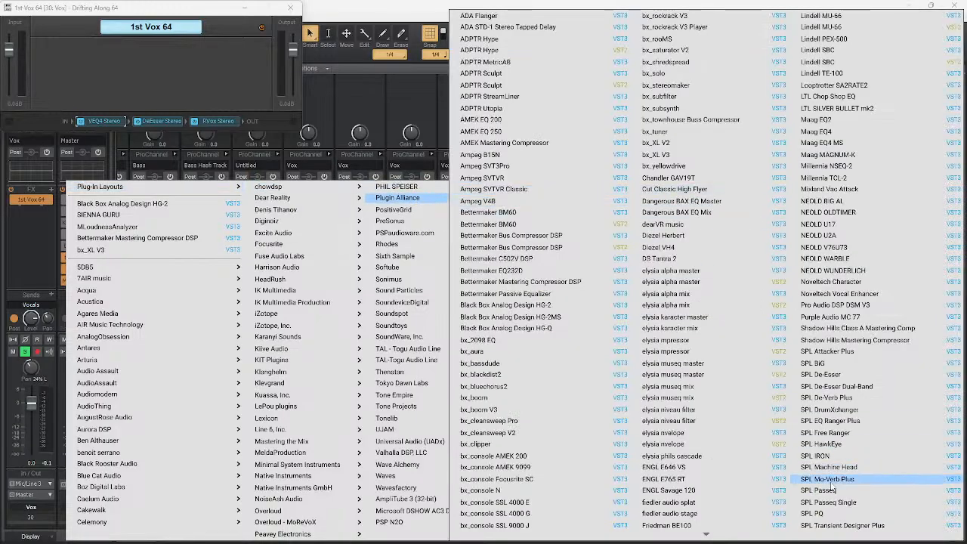
{"action": "mouse_move", "coordinate": [836, 536]}
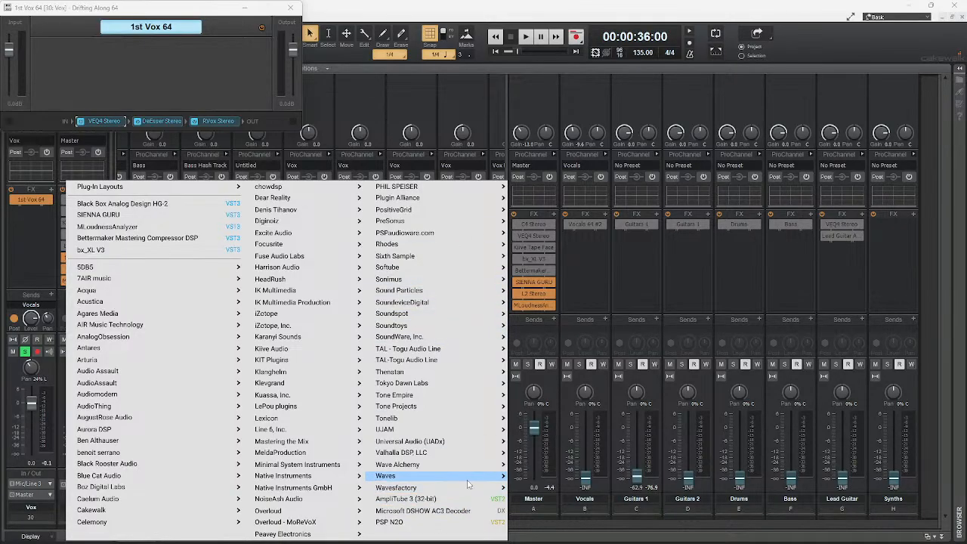
{"action": "mouse_move", "coordinate": [423, 475]}
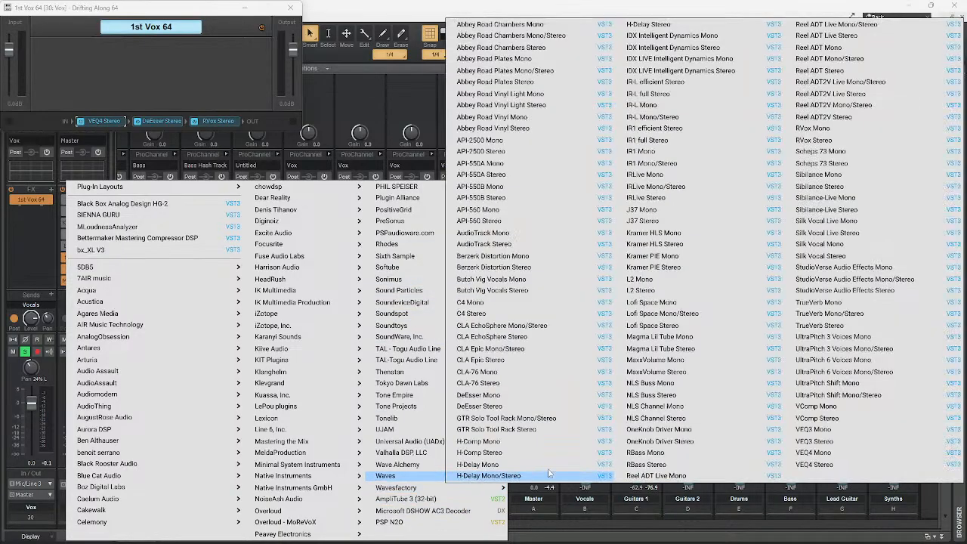
{"action": "left_click", "coordinate": [838, 442]}
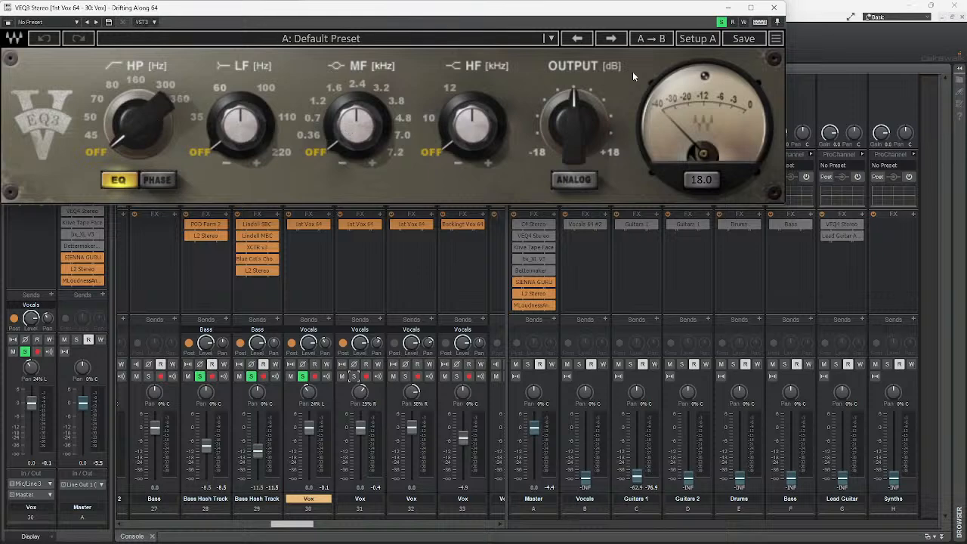
{"action": "left_click", "coordinate": [774, 7]}
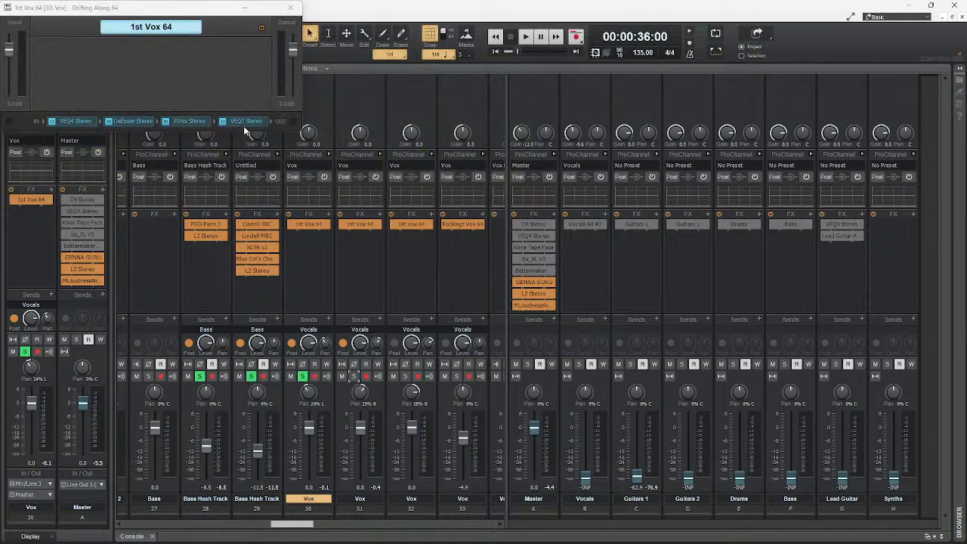
{"action": "left_click_drag", "start_coordinate": [244, 125], "coordinate": [86, 134]}
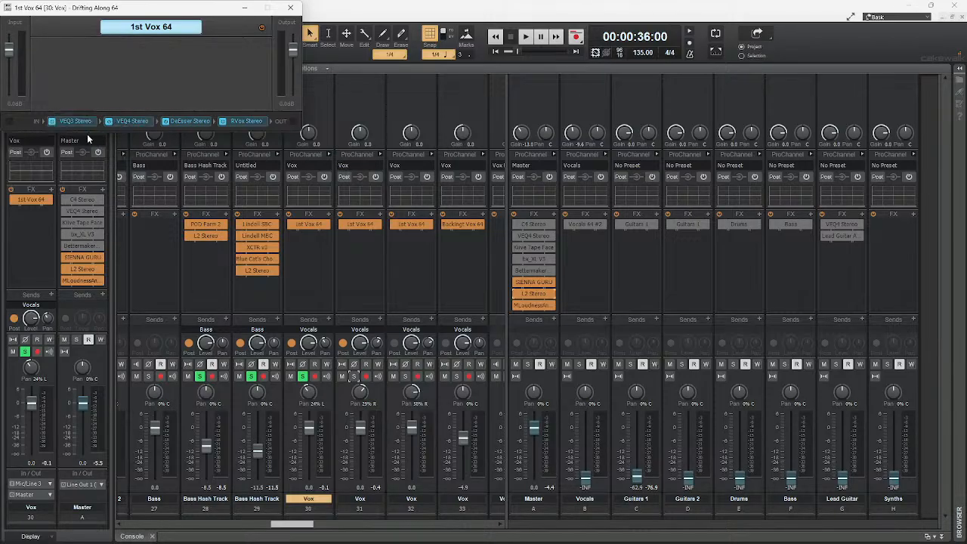
Set VEQ3's frequencies on Vox track 30 to HP 80 Hz, LF 100 Hz, MF 1.2 kHz and HF 10 kHz
{"action": "double_click", "coordinate": [86, 124]}
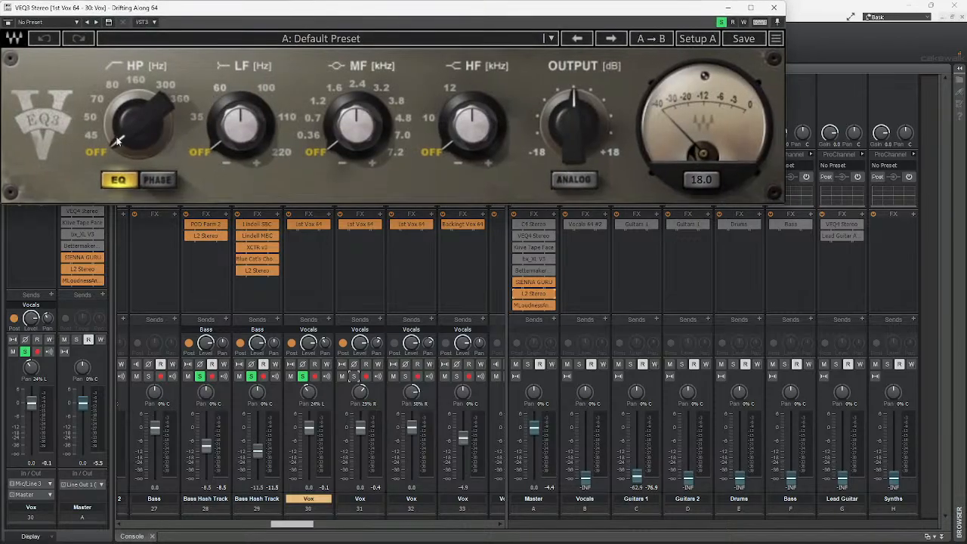
{"action": "left_click", "coordinate": [266, 88]}
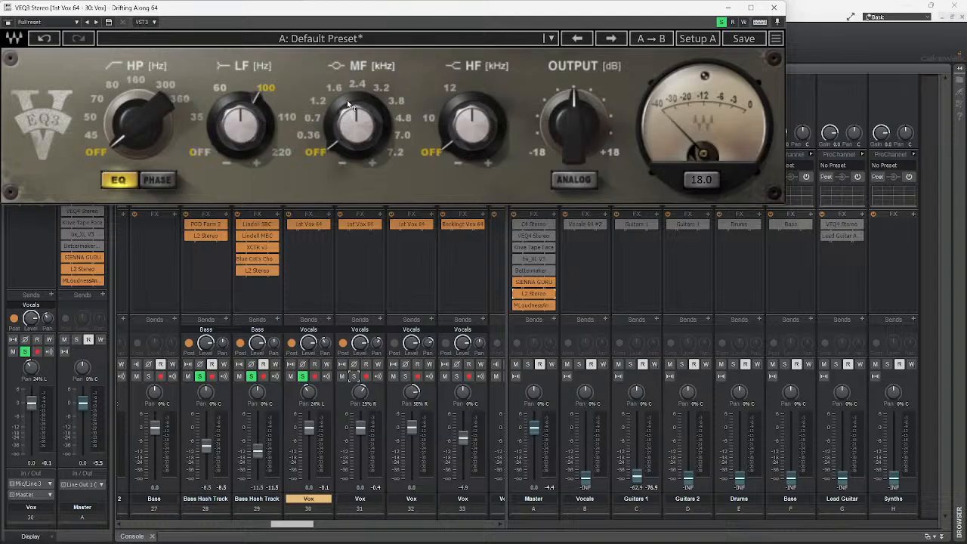
{"action": "left_click", "coordinate": [323, 101]}
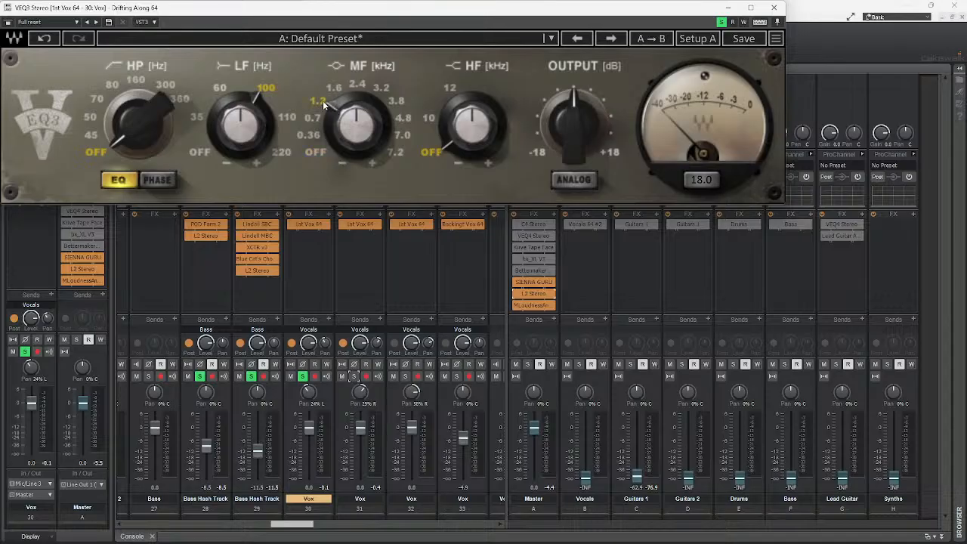
{"action": "left_click", "coordinate": [431, 119]}
{"action": "left_click_drag", "start_coordinate": [147, 132], "coordinate": [137, 125]}
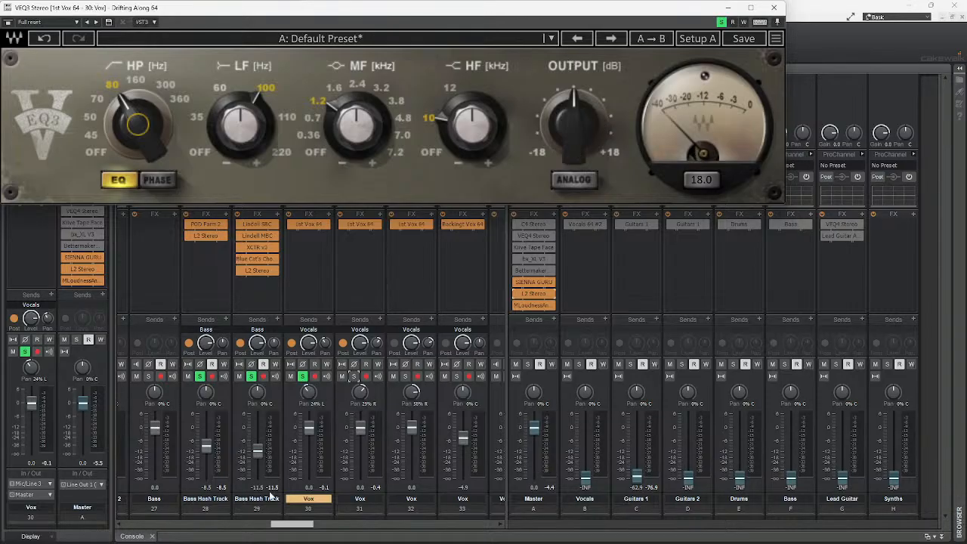
Restart playback and take both Bass Hash Tracks and Guitar Left out of solo
{"action": "key", "text": "space"}
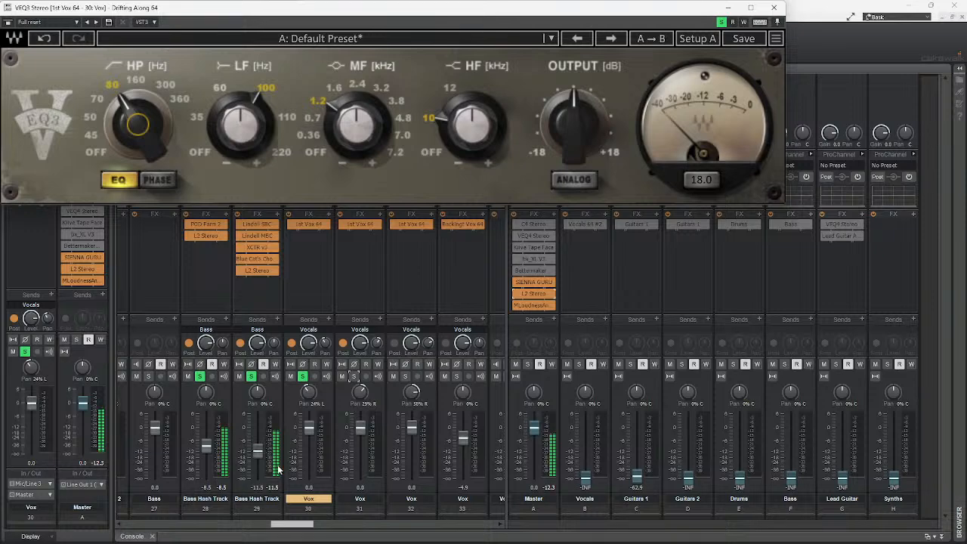
{"action": "left_click", "coordinate": [200, 375]}
{"action": "left_click", "coordinate": [251, 376]}
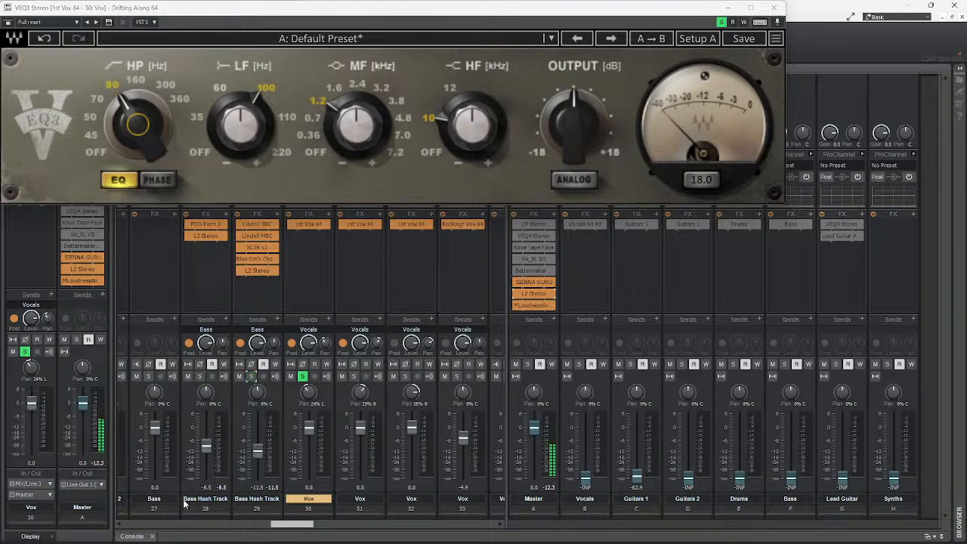
{"action": "scroll", "coordinate": [287, 526], "scroll_direction": "left", "scroll_amount": 4}
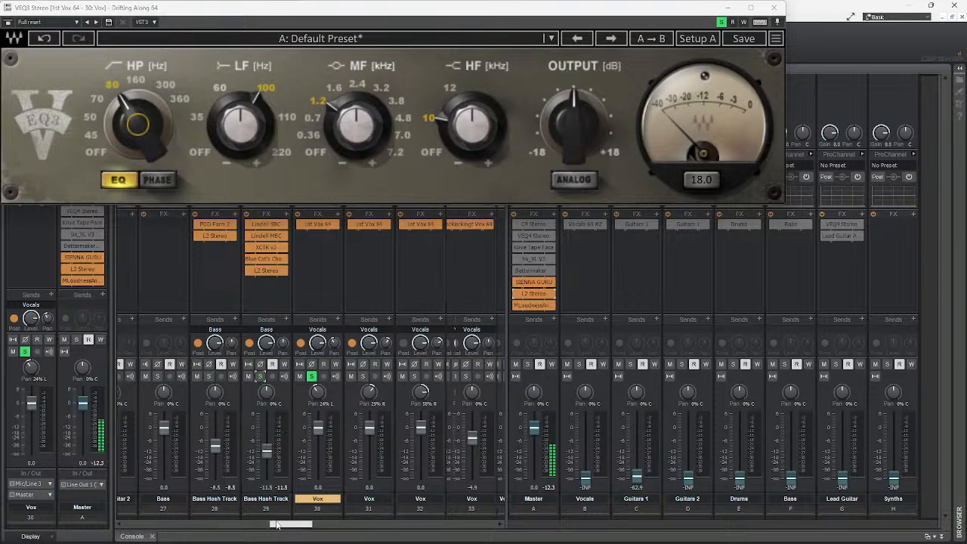
{"action": "scroll", "coordinate": [284, 527], "scroll_direction": "left", "scroll_amount": 3}
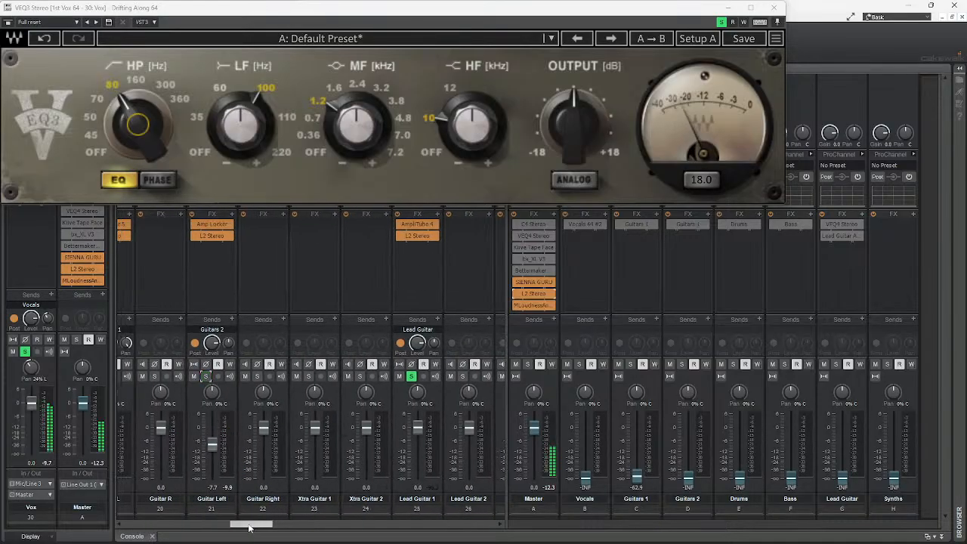
{"action": "left_click_drag", "start_coordinate": [255, 524], "coordinate": [295, 527]}
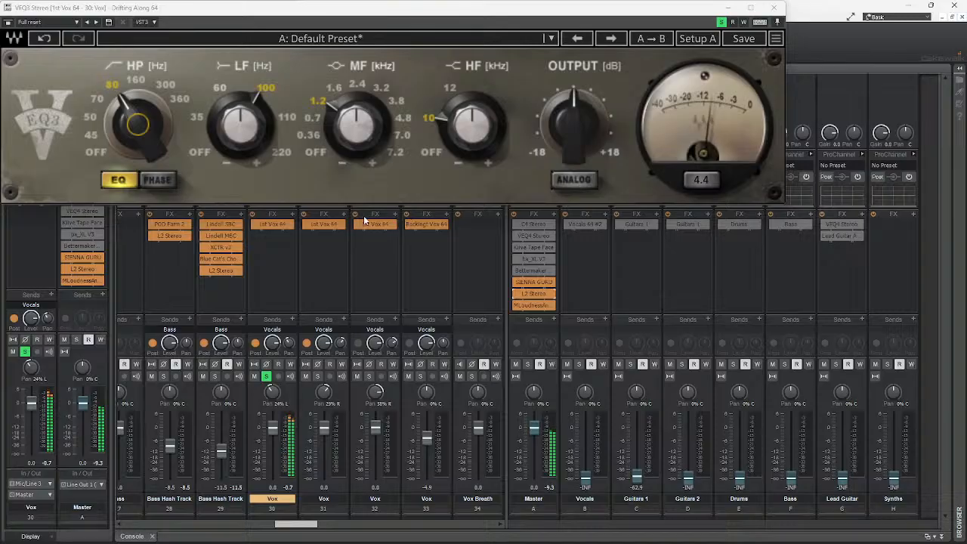
Bypass VEQ4, DeEsser and RVox in track 30's 1st Vox 64 chain, leaving VEQ3 active, and close the chain window
{"action": "double_click", "coordinate": [278, 224]}
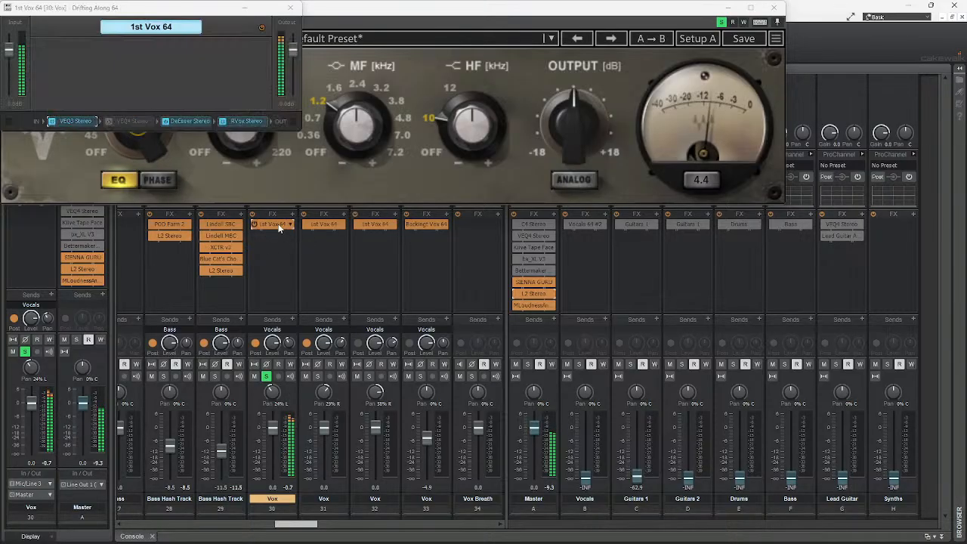
{"action": "left_click", "coordinate": [165, 121]}
{"action": "left_click", "coordinate": [223, 121]}
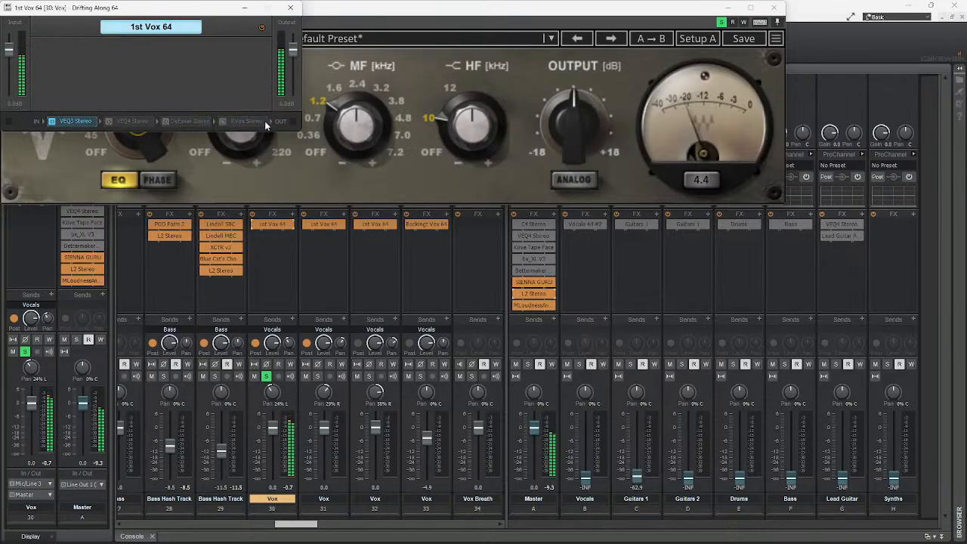
{"action": "left_click", "coordinate": [290, 8]}
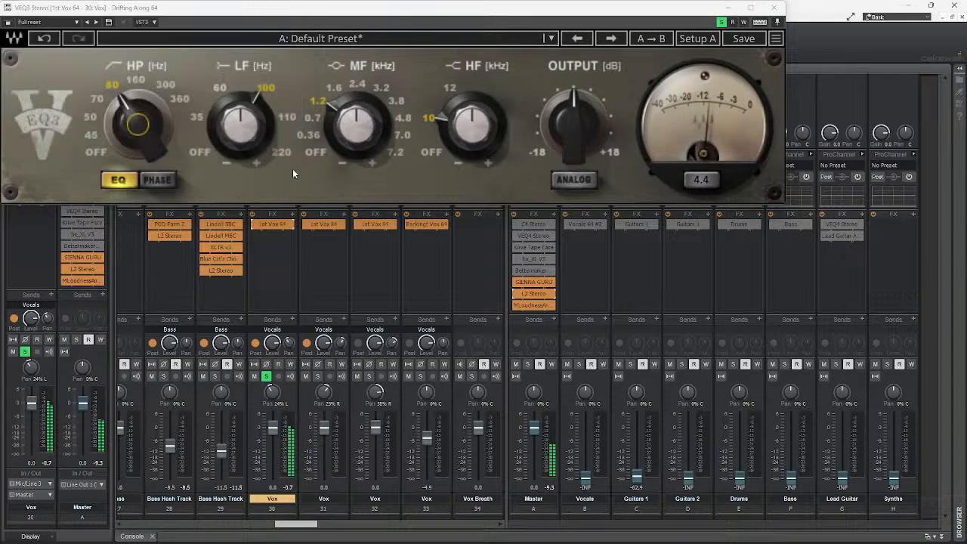
Boost VEQ3's 10 kHz HF band by ear, easing it back from 7.4 dB, and reset its clip indicator
{"action": "mouse_move", "coordinate": [468, 136]}
{"action": "left_mouse_down"}
{"action": "mouse_move", "coordinate": [468, 113]}
{"action": "mouse_move", "coordinate": [476, 124]}
{"action": "left_mouse_up"}
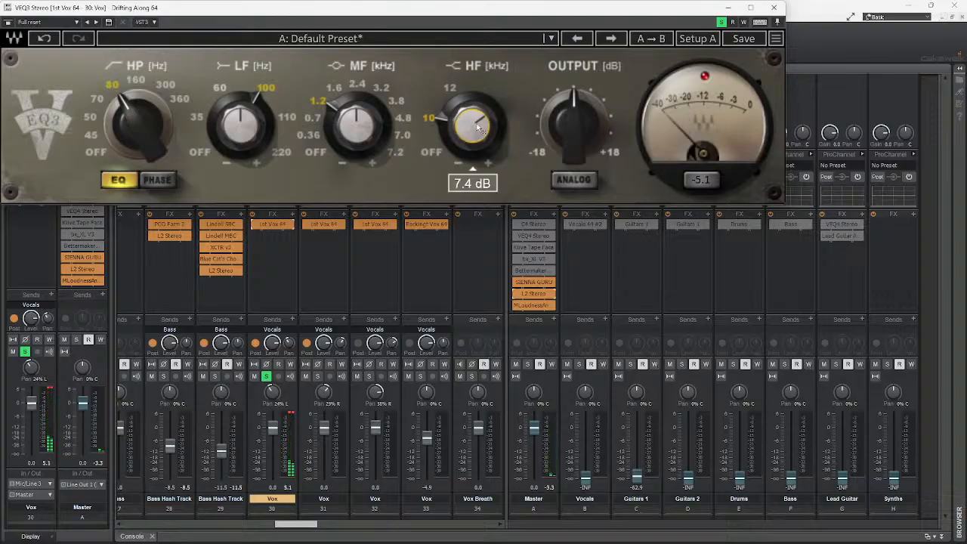
{"action": "left_click_drag", "start_coordinate": [478, 129], "coordinate": [479, 141]}
{"action": "left_click", "coordinate": [706, 77]}
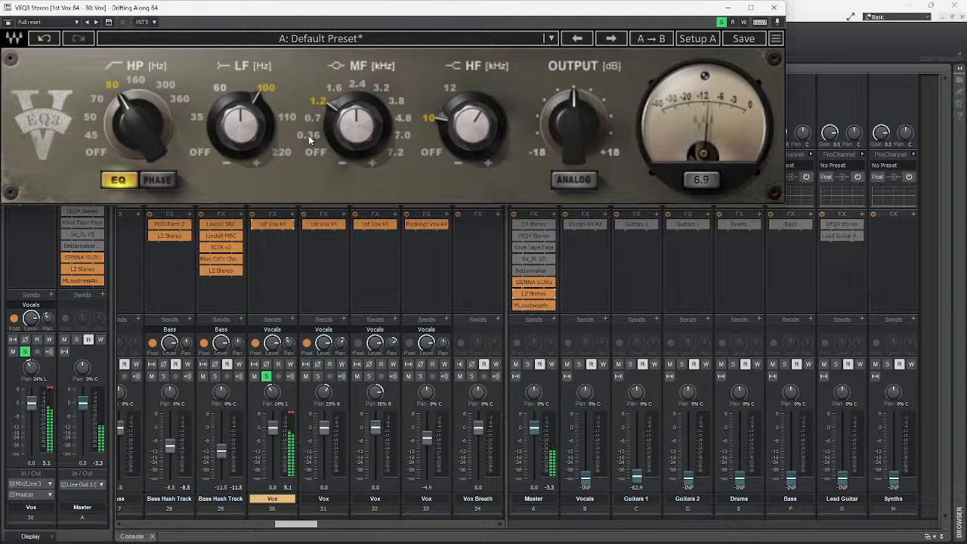
Trim VEQ3's 100 Hz LF gain, sweep the 1.2 kHz MF cut between -7.0 and -1.6 dB, and reset MF gain to 0 dB
{"action": "left_click_drag", "start_coordinate": [243, 127], "coordinate": [244, 130]}
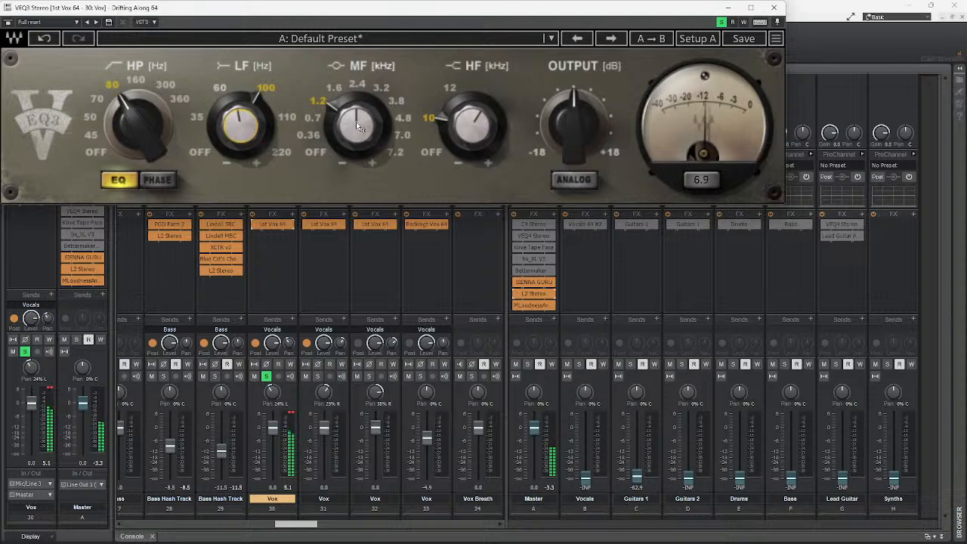
{"action": "left_click_drag", "start_coordinate": [359, 124], "coordinate": [358, 151]}
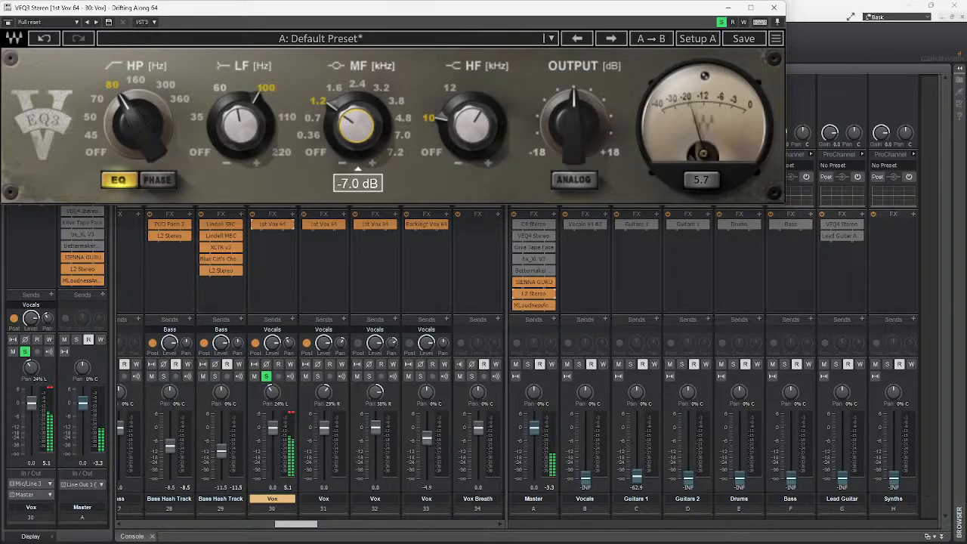
{"action": "left_click_drag", "start_coordinate": [358, 150], "coordinate": [358, 141]}
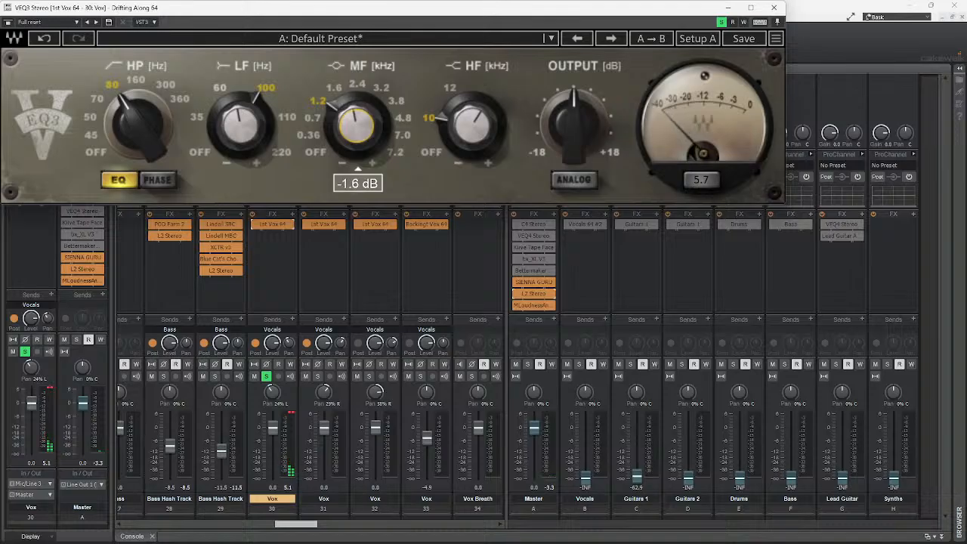
{"action": "double_click", "coordinate": [355, 125]}
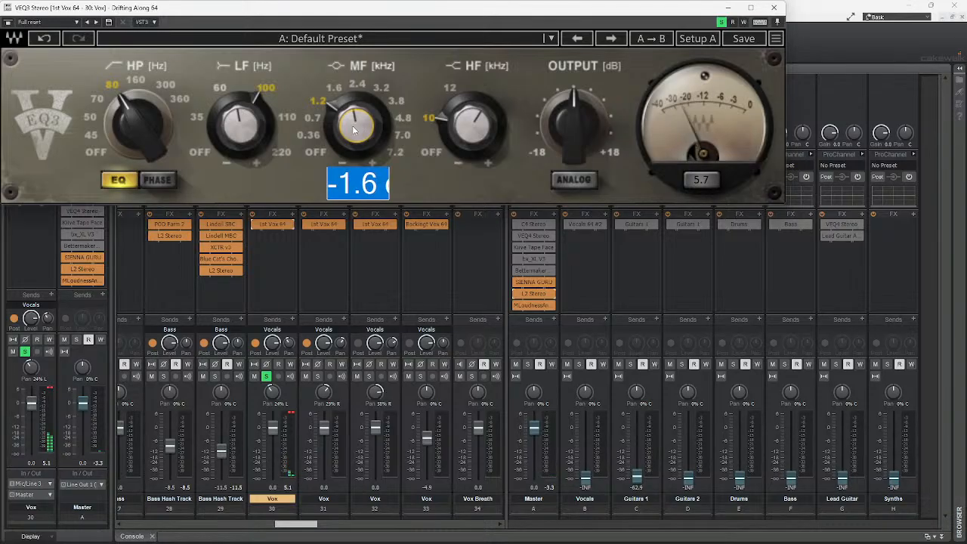
{"action": "type", "text": "0"}
{"action": "key", "text": "Return"}
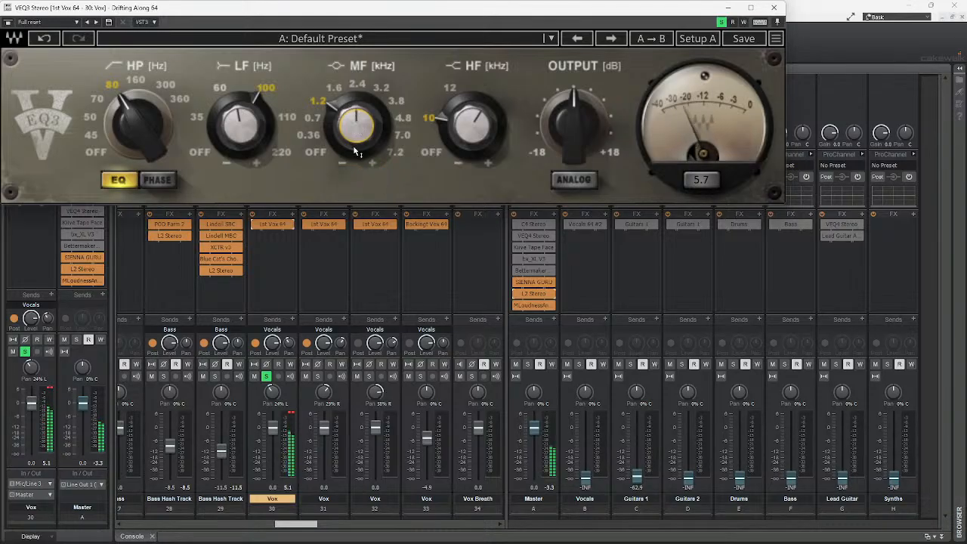
Stop playback, bring the track view back above the console, and replay from the start of the vocal on Vox track 30
{"action": "key", "text": "space"}
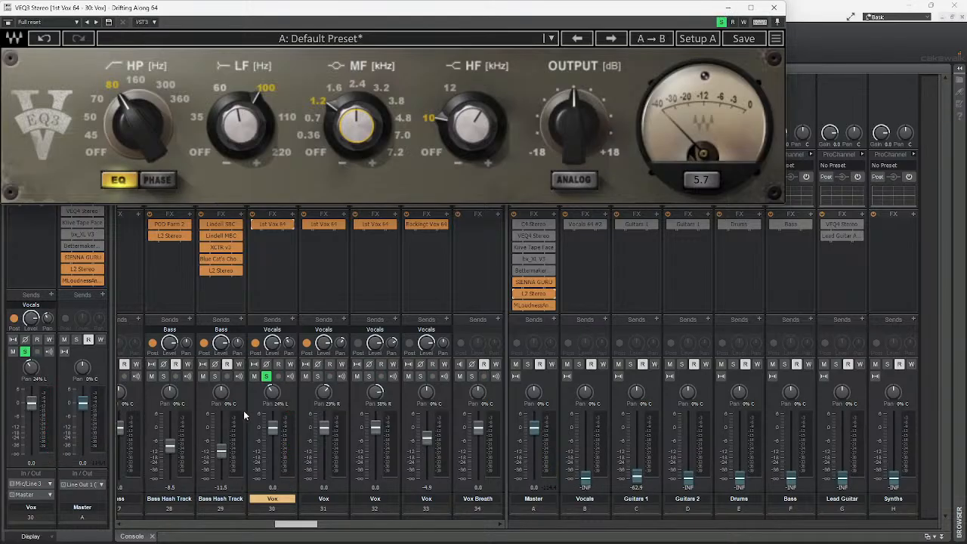
{"action": "left_click", "coordinate": [130, 537]}
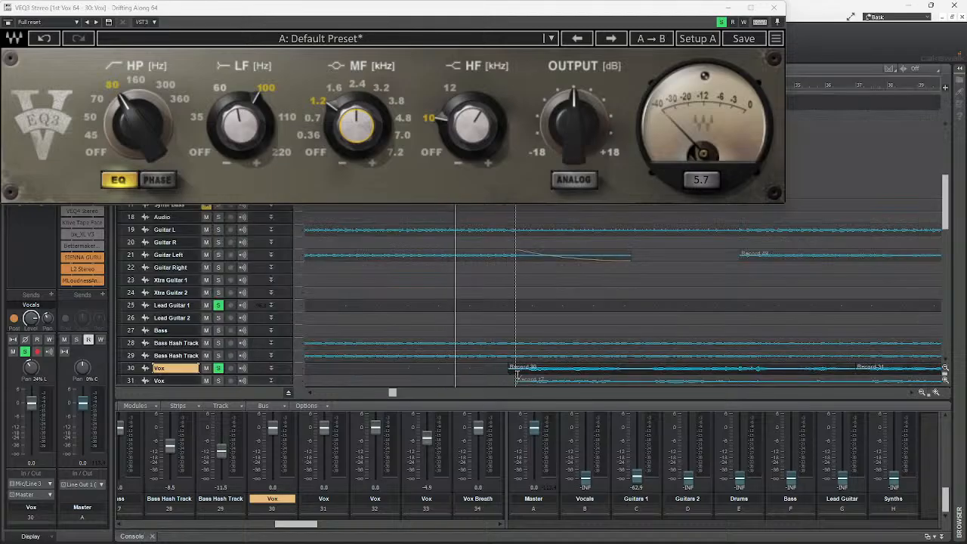
{"action": "left_click", "coordinate": [515, 310]}
{"action": "key", "text": "space"}
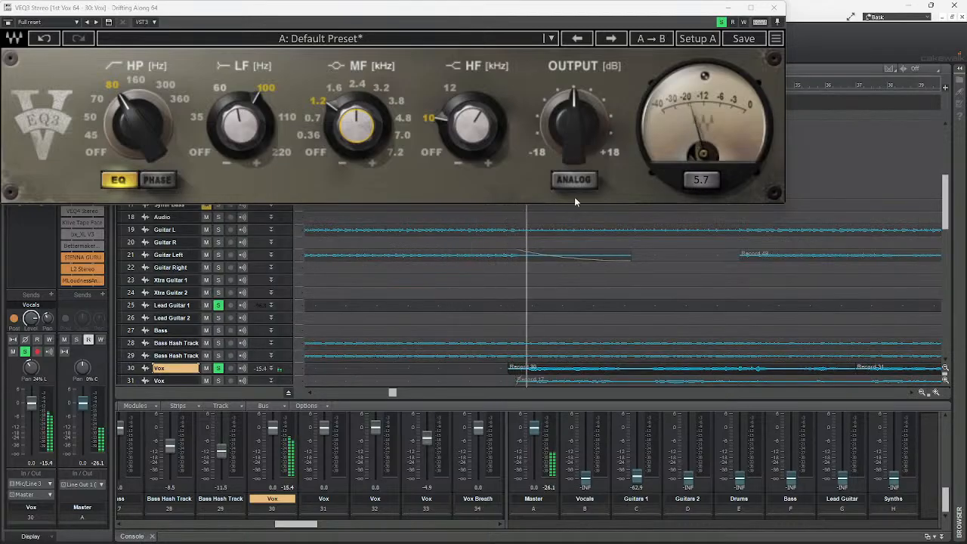
{"action": "key", "text": "space"}
{"action": "key", "text": "space"}
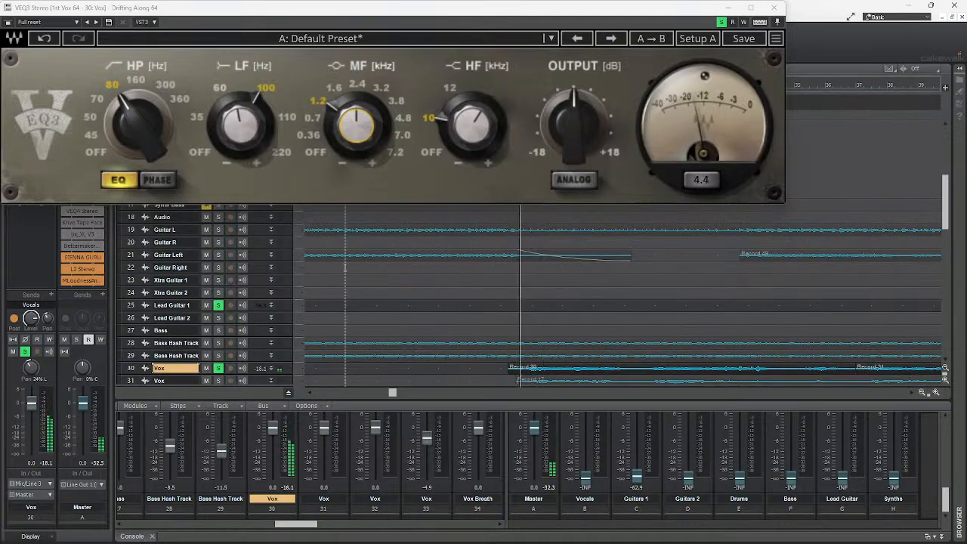
Rebalance VEQ3 by ear, raising the 100 Hz LF to 5.8 dB and boosting the 10 kHz HF and 1.2 kHz MF bands
{"action": "mouse_move", "coordinate": [354, 133]}
{"action": "left_mouse_down"}
{"action": "mouse_move", "coordinate": [354, 170]}
{"action": "mouse_move", "coordinate": [353, 98]}
{"action": "mouse_move", "coordinate": [354, 133]}
{"action": "left_mouse_up"}
{"action": "left_click_drag", "start_coordinate": [478, 126], "coordinate": [478, 127]}
{"action": "left_click", "coordinate": [708, 77]}
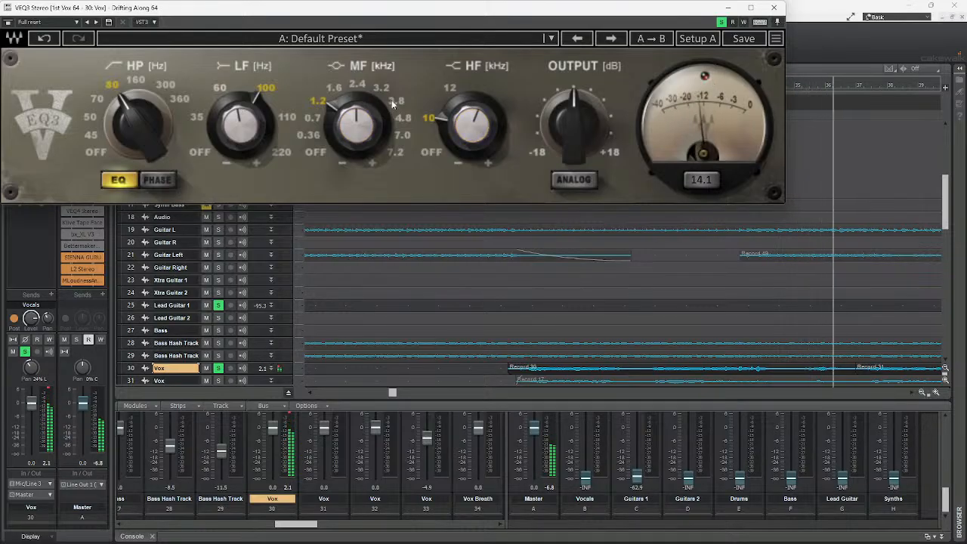
{"action": "left_click_drag", "start_coordinate": [356, 122], "coordinate": [356, 130]}
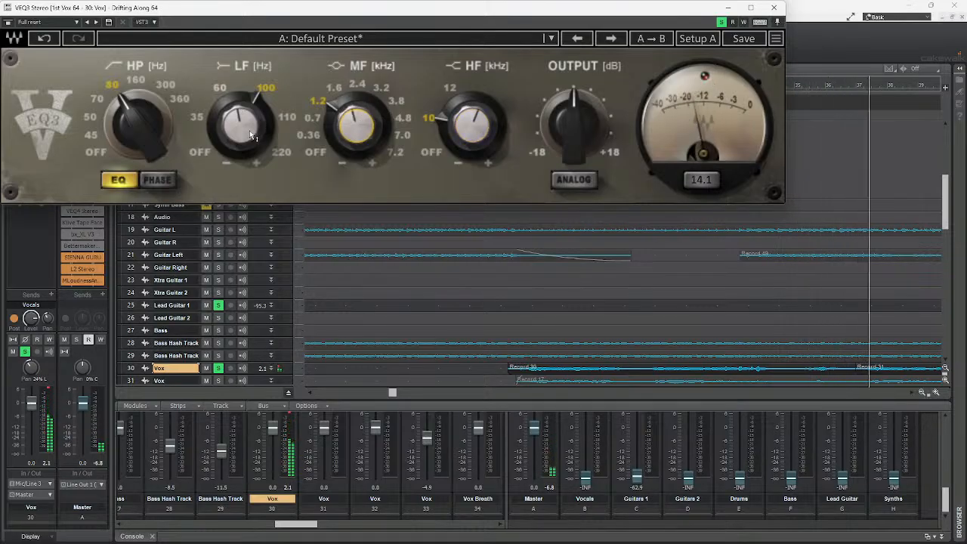
{"action": "mouse_move", "coordinate": [249, 130]}
{"action": "left_mouse_down"}
{"action": "mouse_move", "coordinate": [249, 108]}
{"action": "mouse_move", "coordinate": [246, 132]}
{"action": "left_mouse_up"}
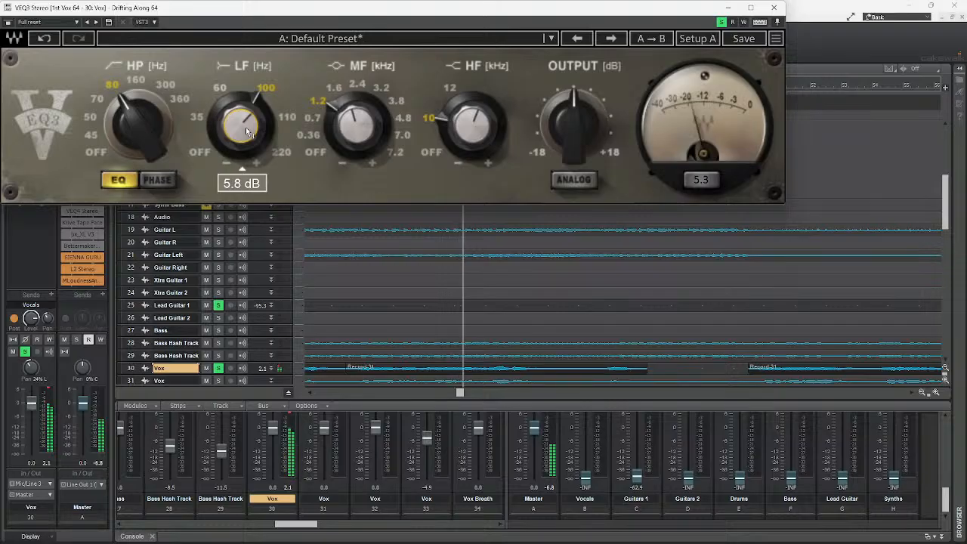
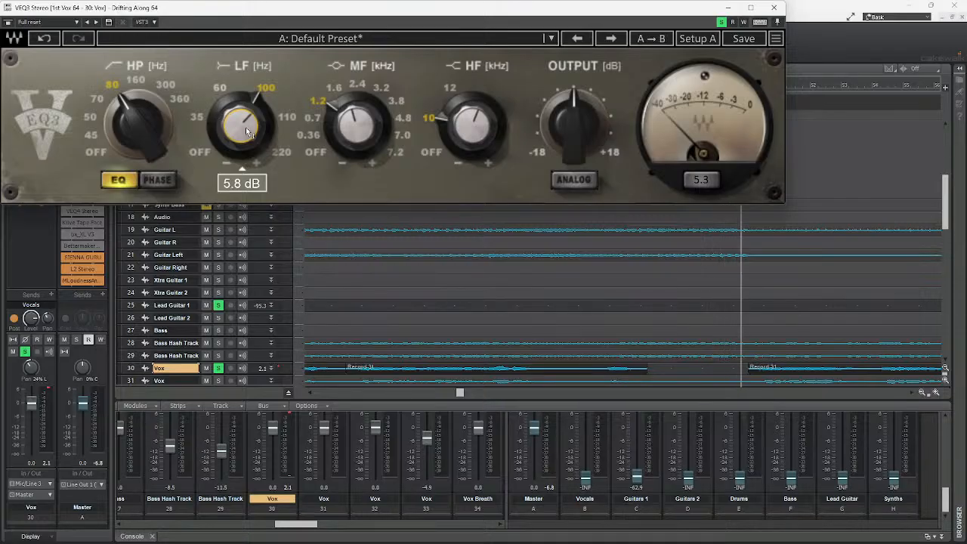
{"action": "left_click_drag", "start_coordinate": [490, 130], "coordinate": [467, 134]}
{"action": "mouse_move", "coordinate": [358, 127]}
{"action": "left_mouse_down"}
{"action": "mouse_move", "coordinate": [357, 140]}
{"action": "mouse_move", "coordinate": [357, 121]}
{"action": "left_mouse_up"}
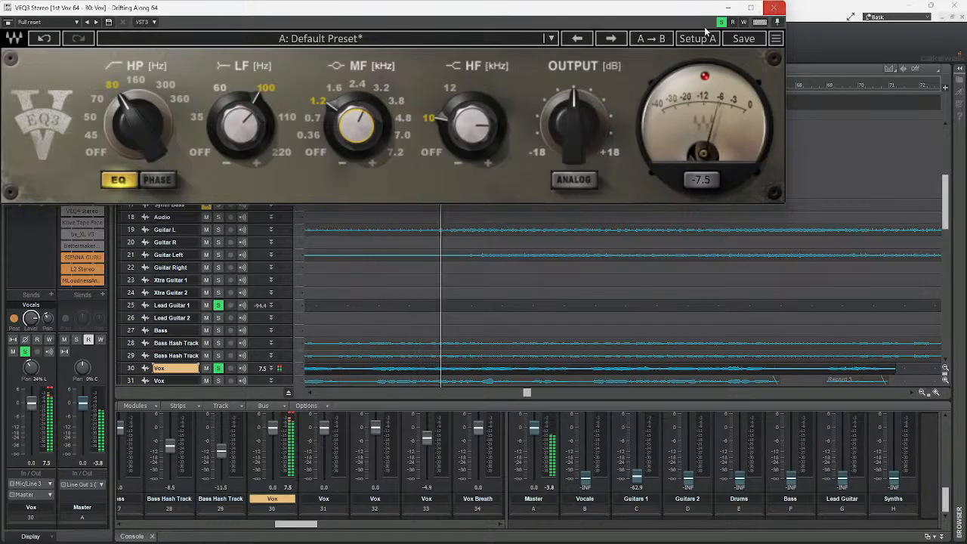
Close VEQ3, remove it from track 30's 1st Vox 64 chain, and enable VEQ4 in its place
{"action": "left_click", "coordinate": [773, 8]}
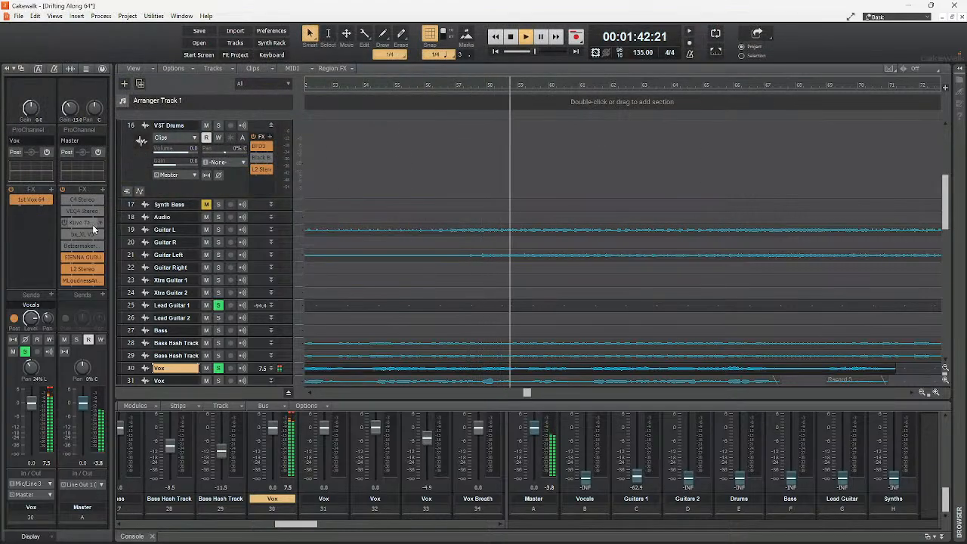
{"action": "double_click", "coordinate": [28, 198]}
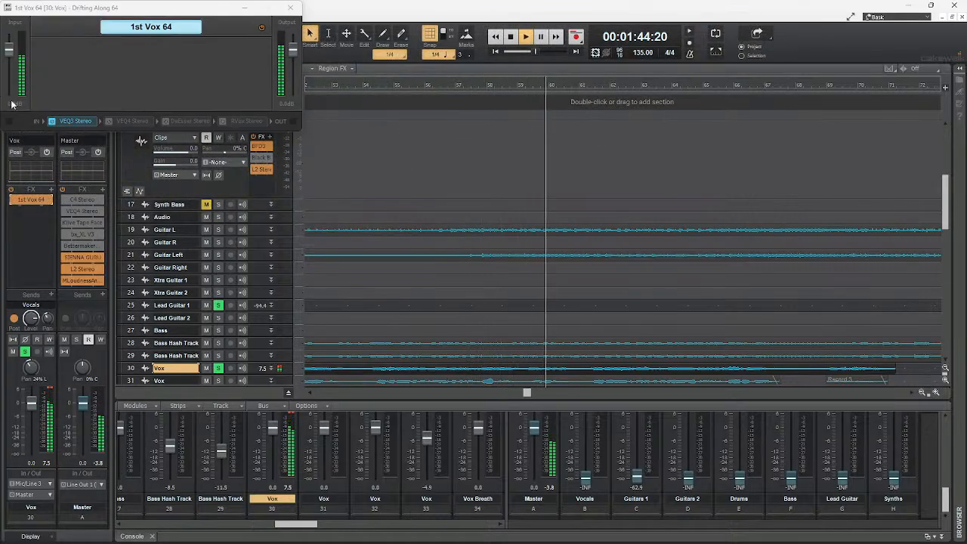
{"action": "right_click", "coordinate": [67, 122]}
{"action": "left_click", "coordinate": [81, 127]}
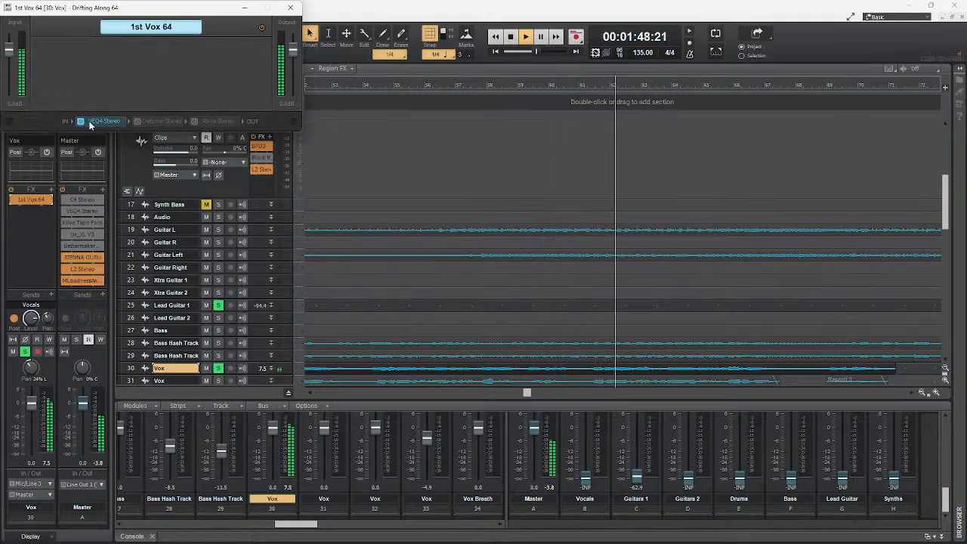
{"action": "left_click", "coordinate": [89, 121]}
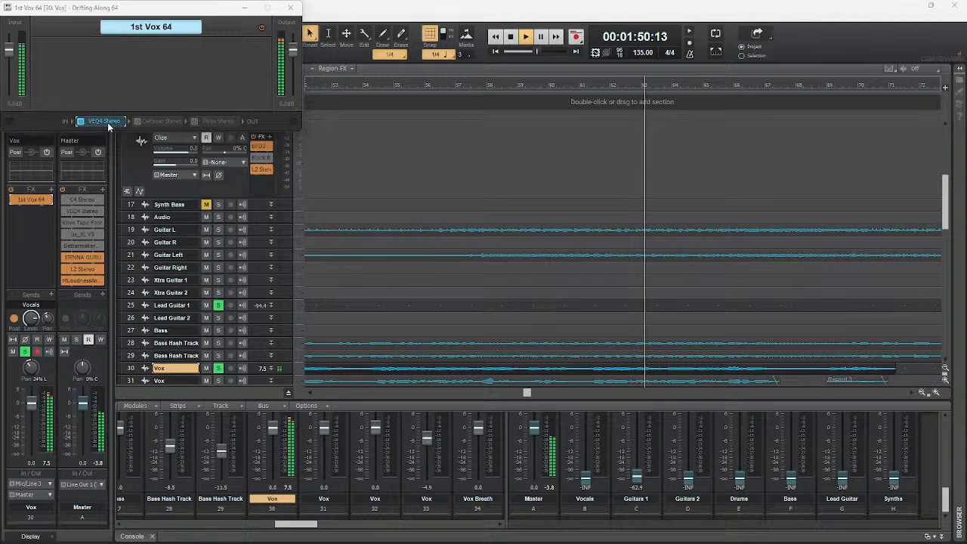
Open VEQ4 and load the PA Default preset after trying Full reset
{"action": "double_click", "coordinate": [106, 121]}
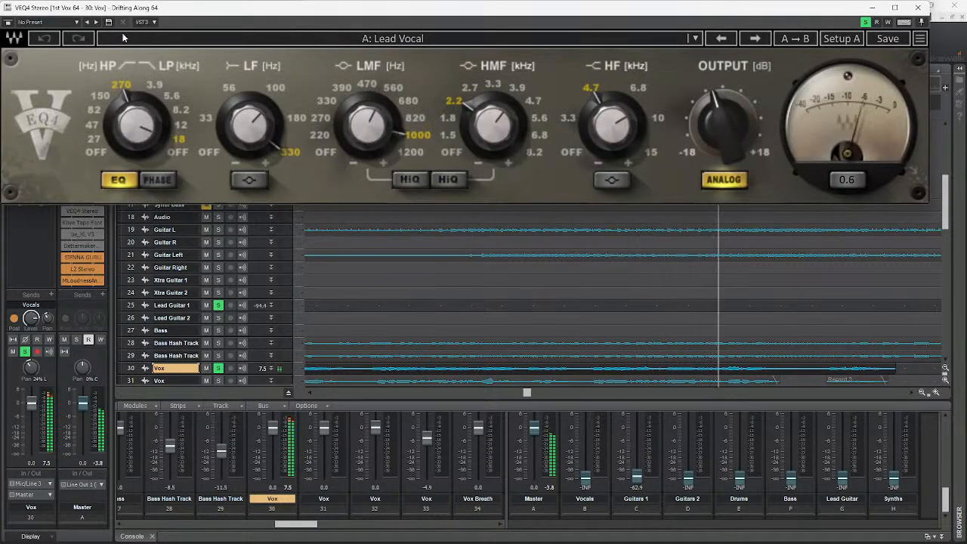
{"action": "left_click", "coordinate": [75, 22]}
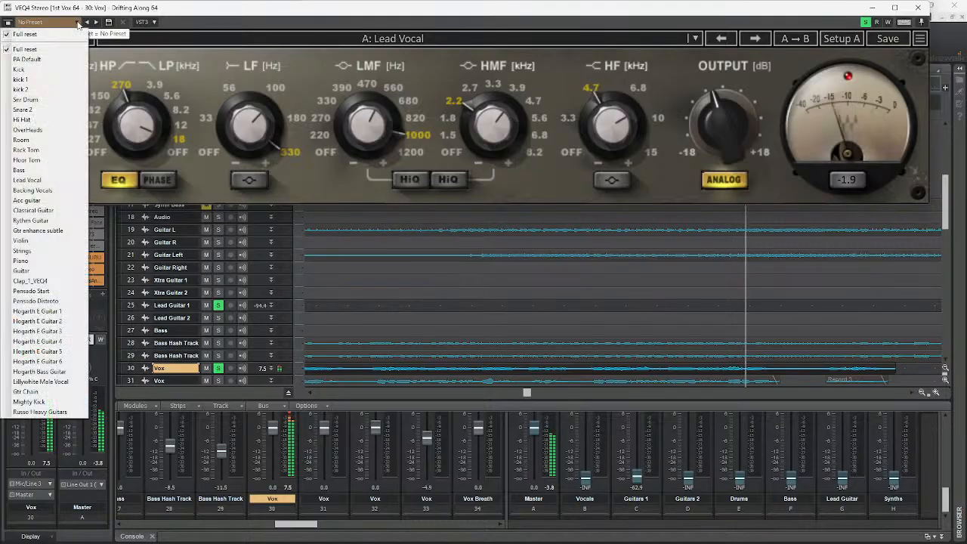
{"action": "left_click", "coordinate": [45, 50]}
{"action": "left_click", "coordinate": [49, 22]}
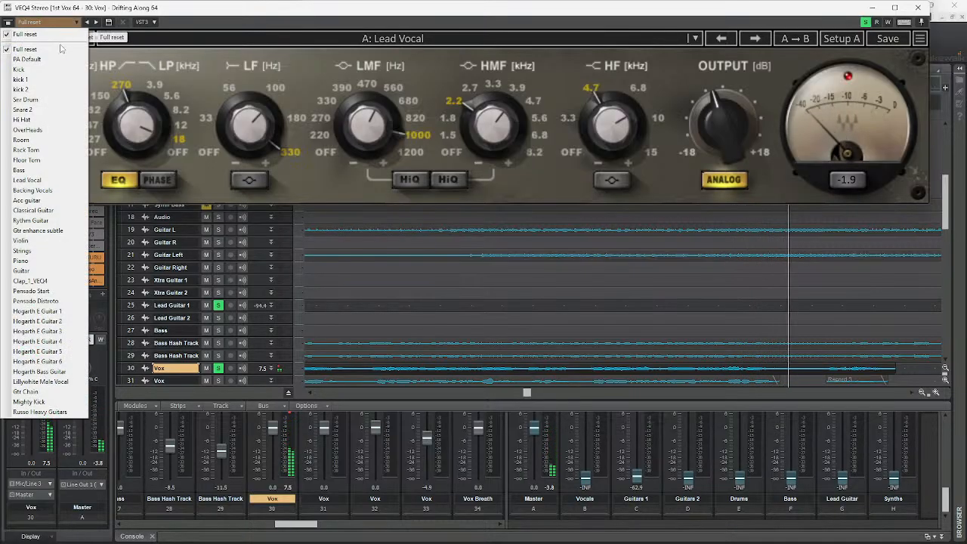
{"action": "left_click", "coordinate": [52, 60]}
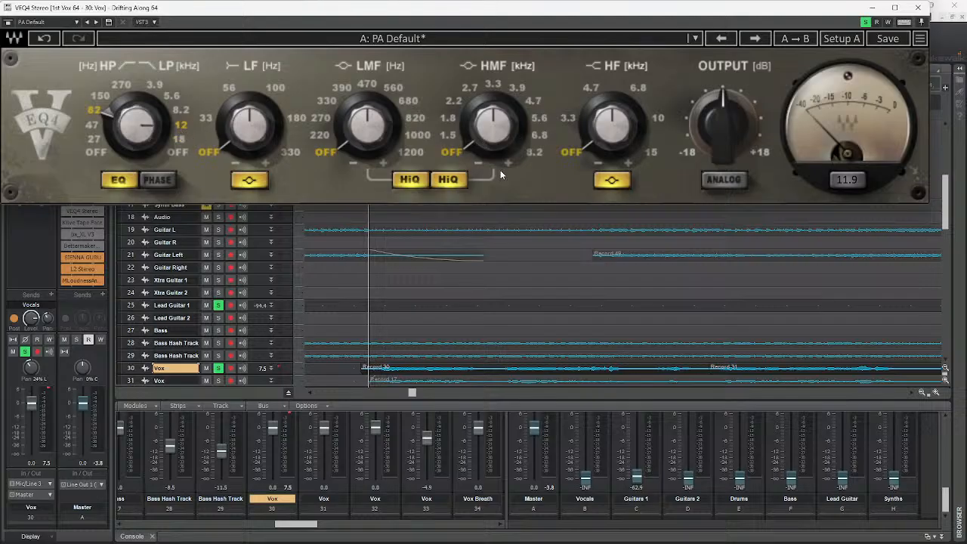
Start playback, set VEQ4's LF band to 180 Hz and boost it to 3.5 dB
{"action": "key", "text": "space"}
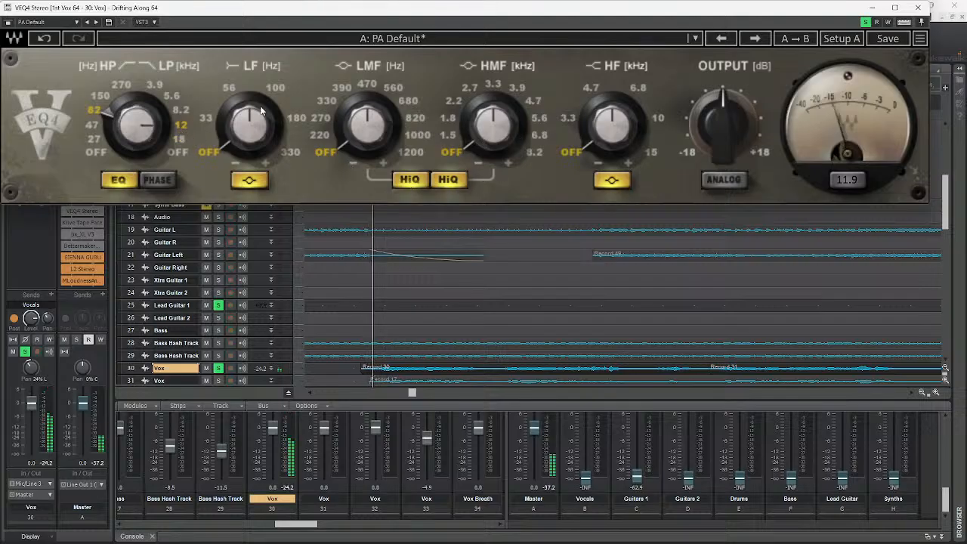
{"action": "left_click", "coordinate": [275, 89]}
{"action": "left_click", "coordinate": [290, 119]}
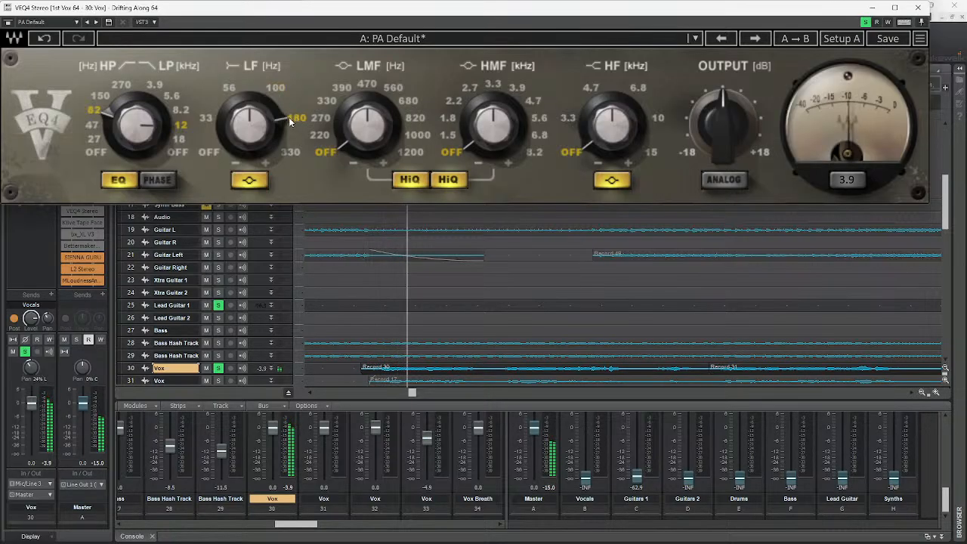
{"action": "left_click_drag", "start_coordinate": [252, 126], "coordinate": [252, 104]}
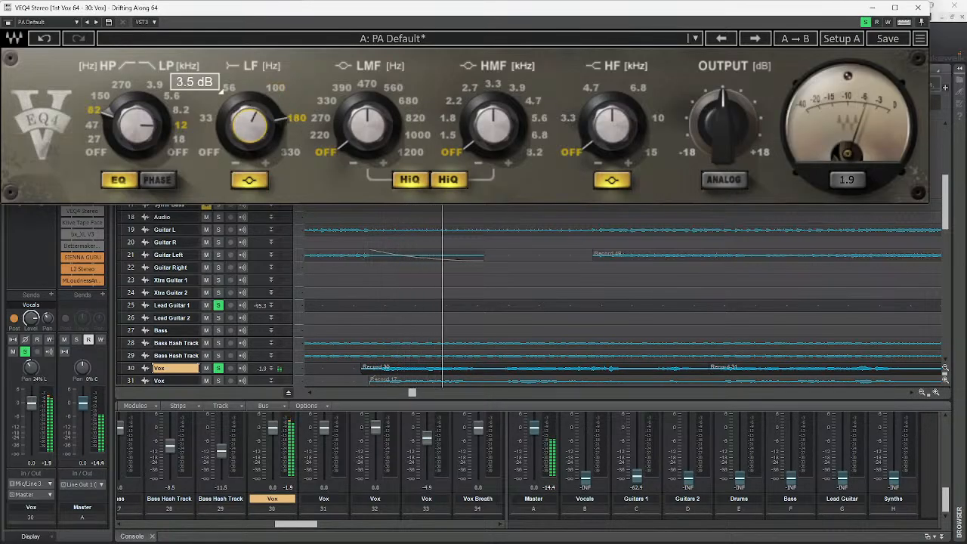
Compare VEQ4's LF bell and shelf shapes during playback, leaving the bell shape off
{"action": "left_click", "coordinate": [257, 182]}
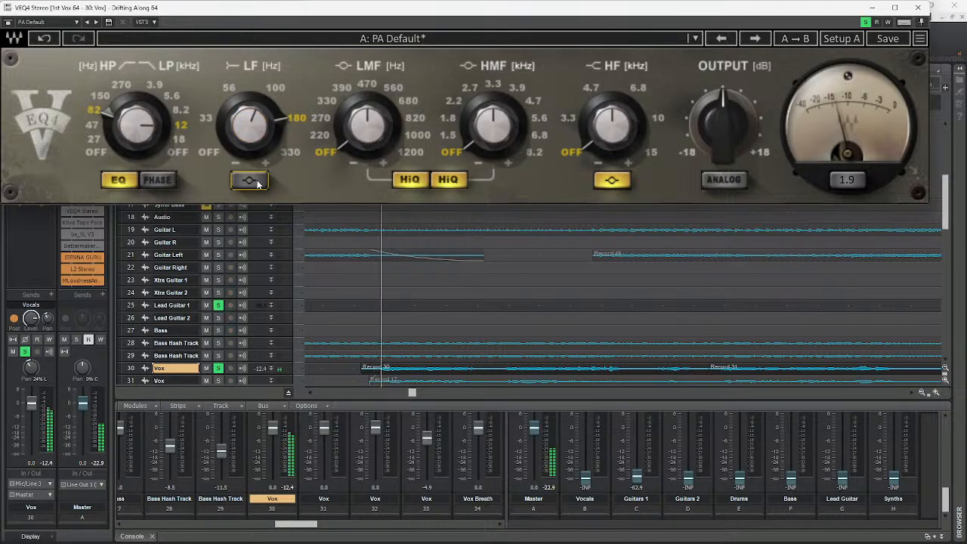
{"action": "left_click", "coordinate": [257, 182]}
{"action": "left_click", "coordinate": [257, 182]}
{"action": "left_click", "coordinate": [257, 182]}
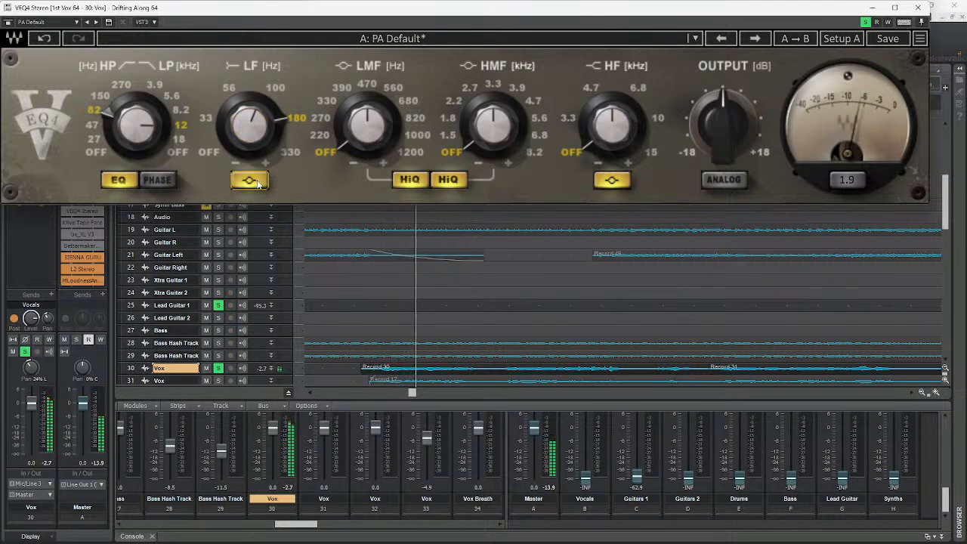
{"action": "left_click", "coordinate": [257, 182]}
{"action": "left_click", "coordinate": [257, 183]}
{"action": "left_click", "coordinate": [257, 182]}
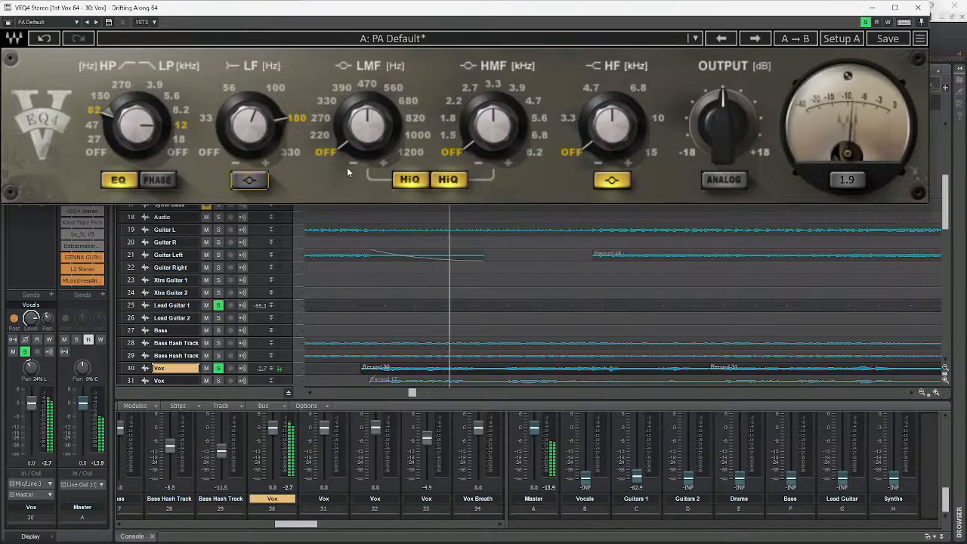
Boost VEQ4's LMF band at 1000 Hz by ear with HiQ switched off for both mid bands
{"action": "left_click_drag", "start_coordinate": [359, 131], "coordinate": [334, 89]}
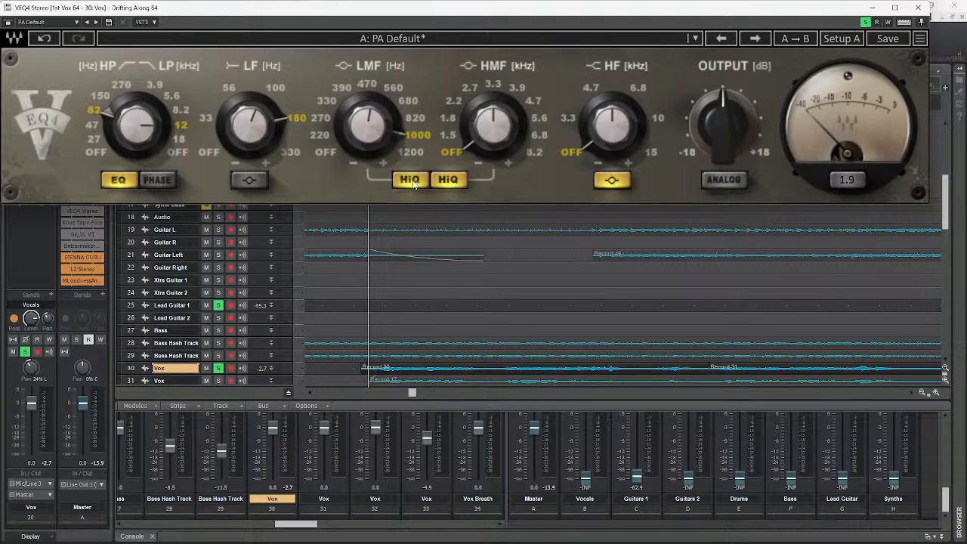
{"action": "left_click", "coordinate": [444, 183]}
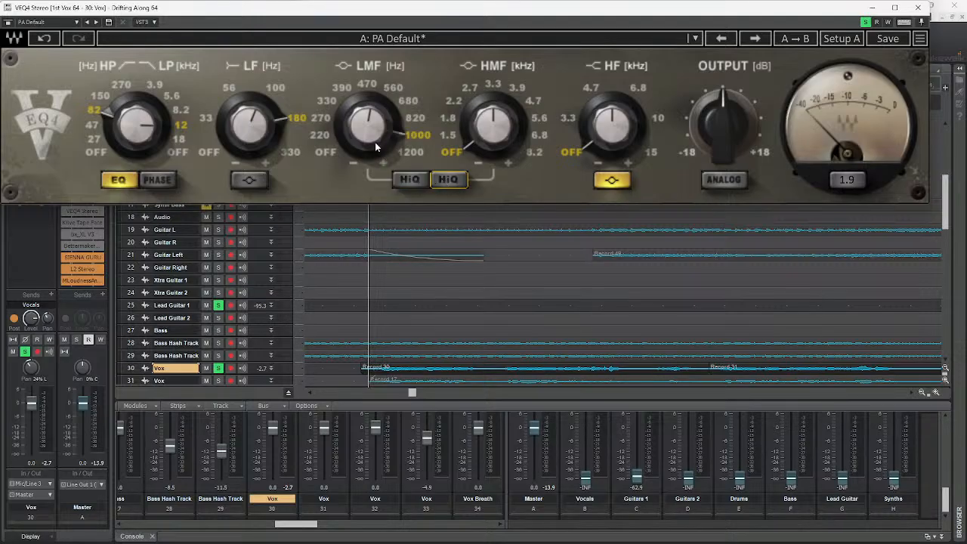
{"action": "key", "text": "space"}
{"action": "left_click_drag", "start_coordinate": [373, 137], "coordinate": [373, 116]}
Reset VEQ4's LF gain to centre, then pull the LMF gain down to a slight cut and switch the LMF band off
{"action": "left_click_drag", "start_coordinate": [251, 136], "coordinate": [251, 134]}
{"action": "left_click", "coordinate": [251, 134], "text": "alt"}
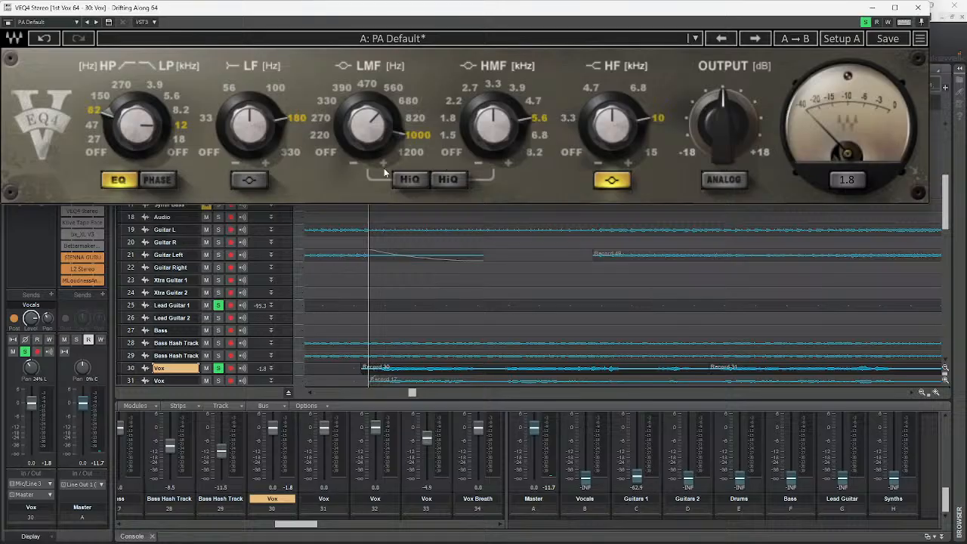
{"action": "left_click_drag", "start_coordinate": [376, 139], "coordinate": [375, 193]}
{"action": "key", "text": "space"}
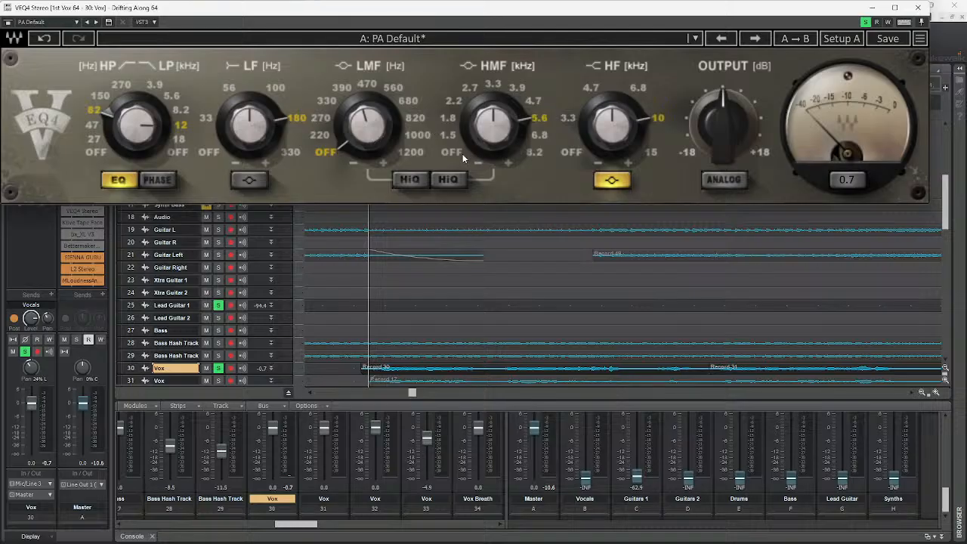
Audition VEQ4's HMF band at 5.6 kHz boosted to 5.8 dB, then stop playback and switch the band off
{"action": "key", "text": "space"}
{"action": "left_click_drag", "start_coordinate": [493, 126], "coordinate": [468, 88]}
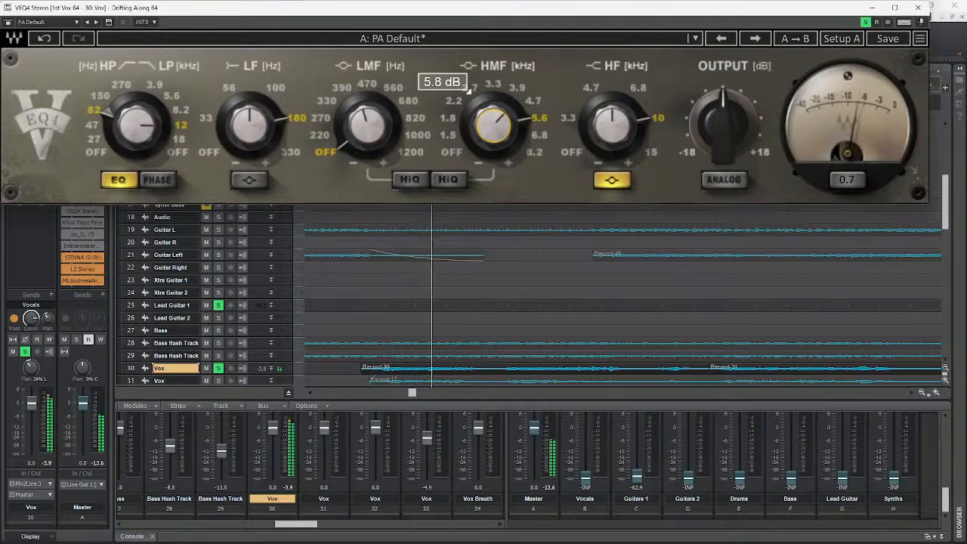
{"action": "key", "text": "space"}
{"action": "left_click", "coordinate": [456, 156]}
Boost VEQ4's HF band at 10 kHz to 5.3 dB while playing the lead vocal, then stop playback
{"action": "key", "text": "space"}
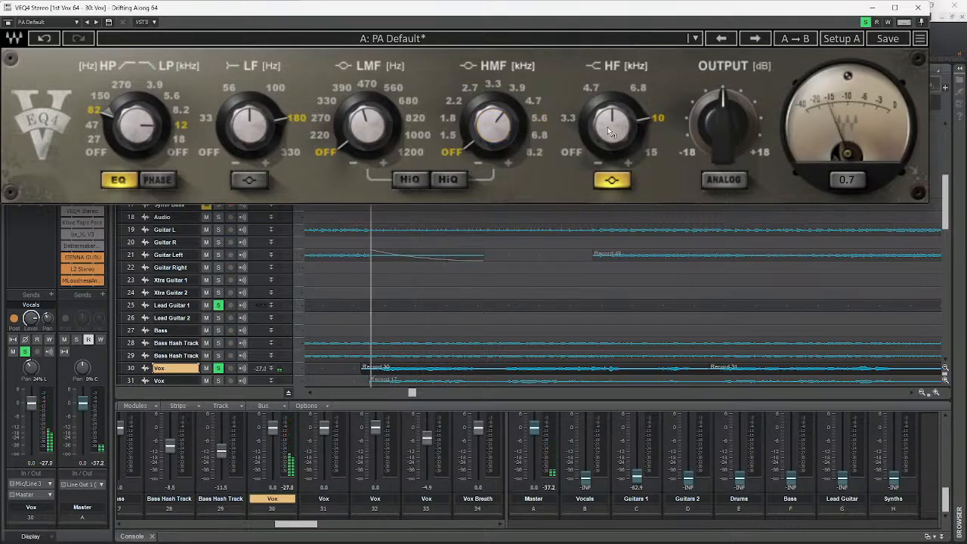
{"action": "left_click_drag", "start_coordinate": [619, 139], "coordinate": [582, 89]}
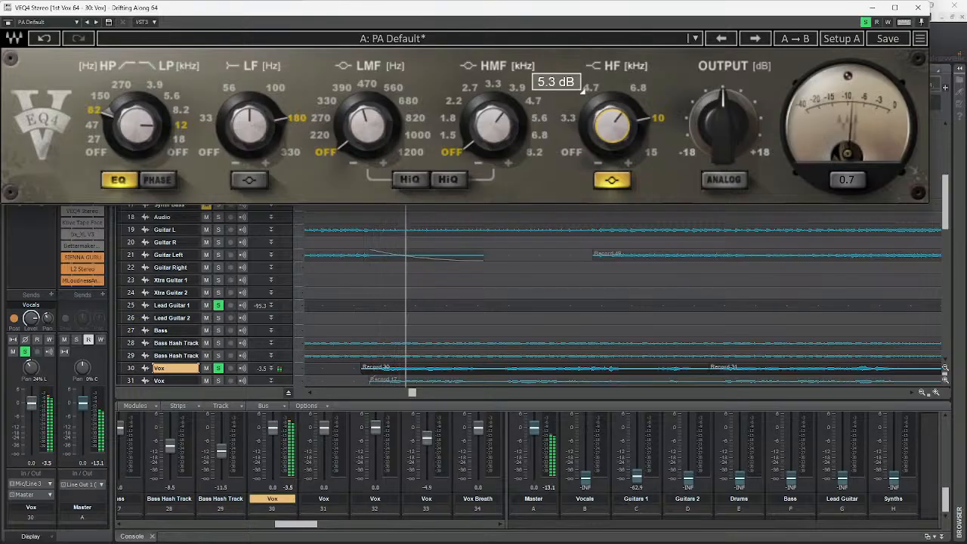
{"action": "key", "text": "space"}
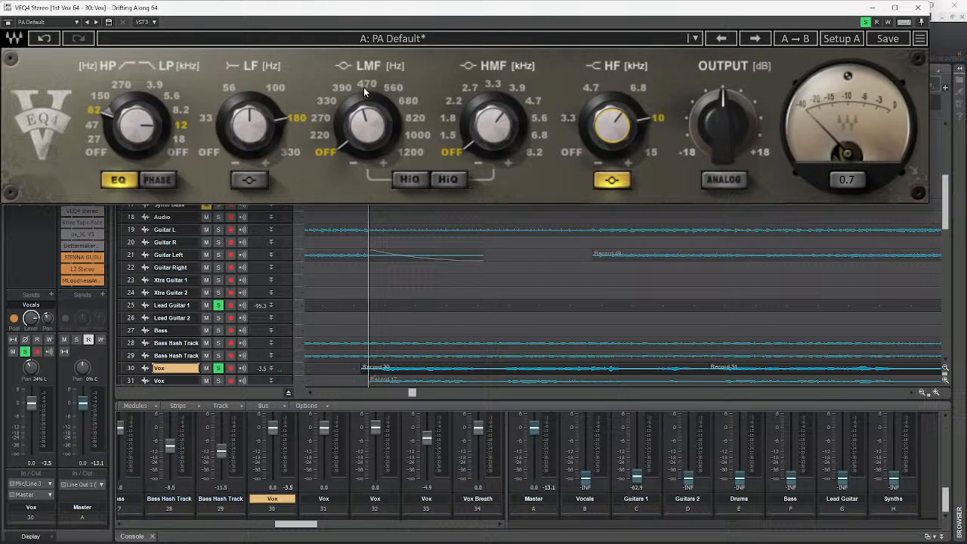
Switch VEQ4's LMF band on at 1000 Hz and HMF at 4.7 kHz, and audition the high-pass filter at 150 Hz before returning to 82 Hz
{"action": "left_click", "coordinate": [424, 135]}
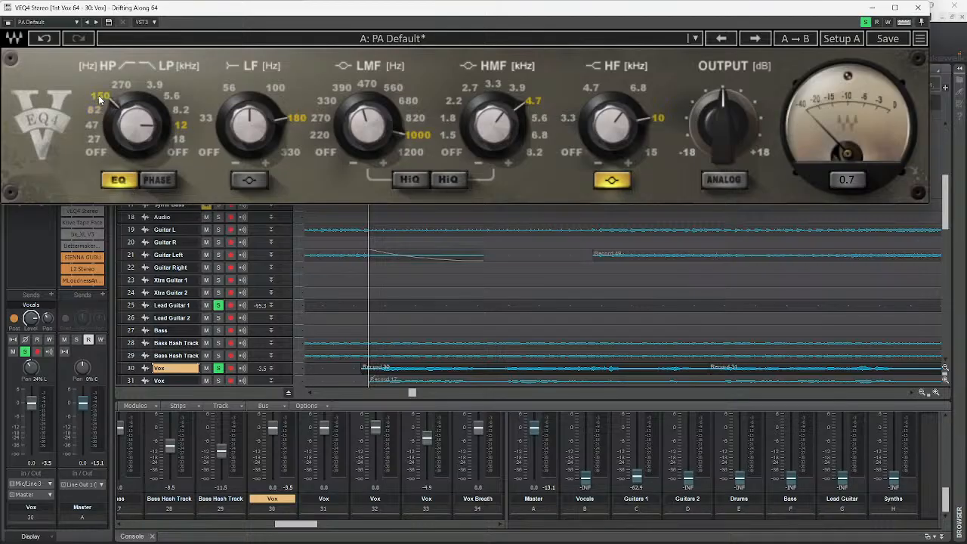
{"action": "key", "text": "space"}
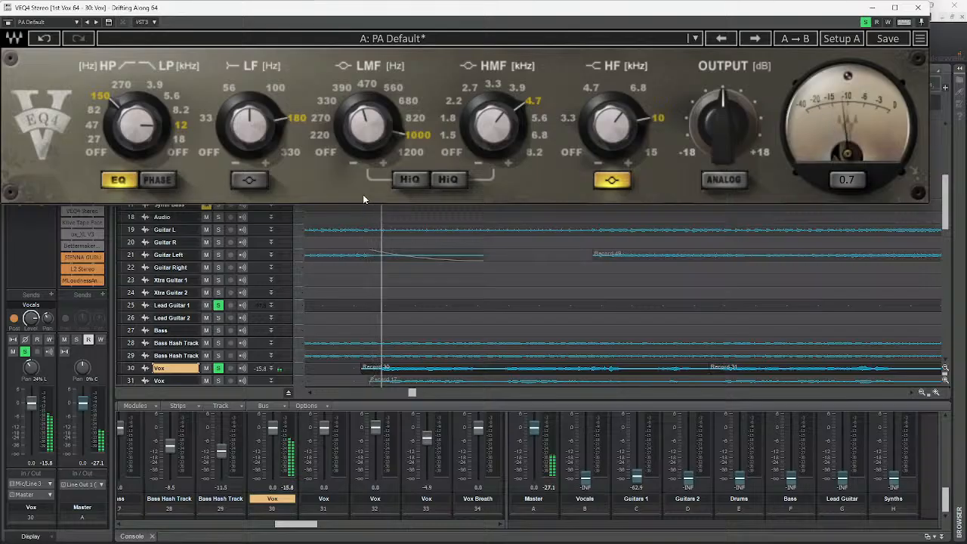
{"action": "left_click", "coordinate": [99, 111]}
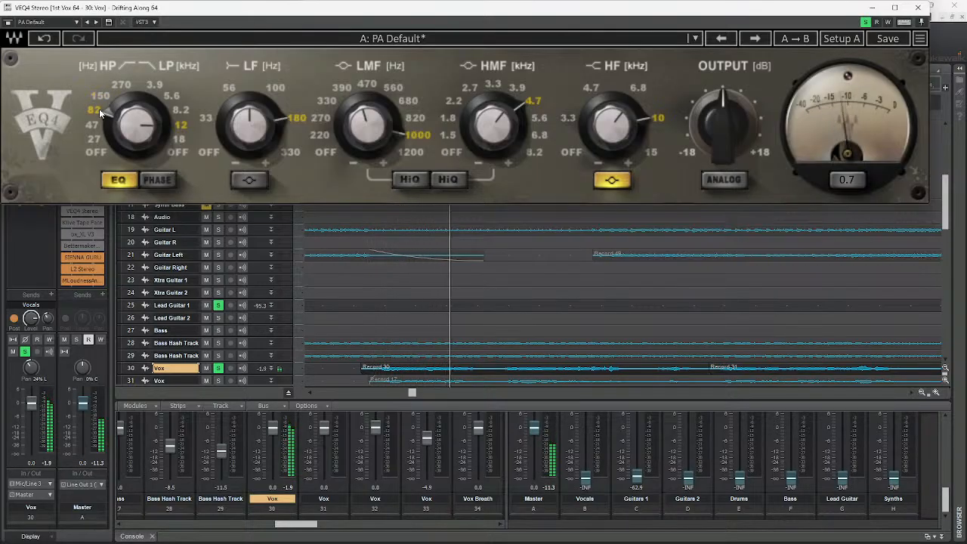
{"action": "key", "text": "space"}
{"action": "mouse_move", "coordinate": [251, 133]}
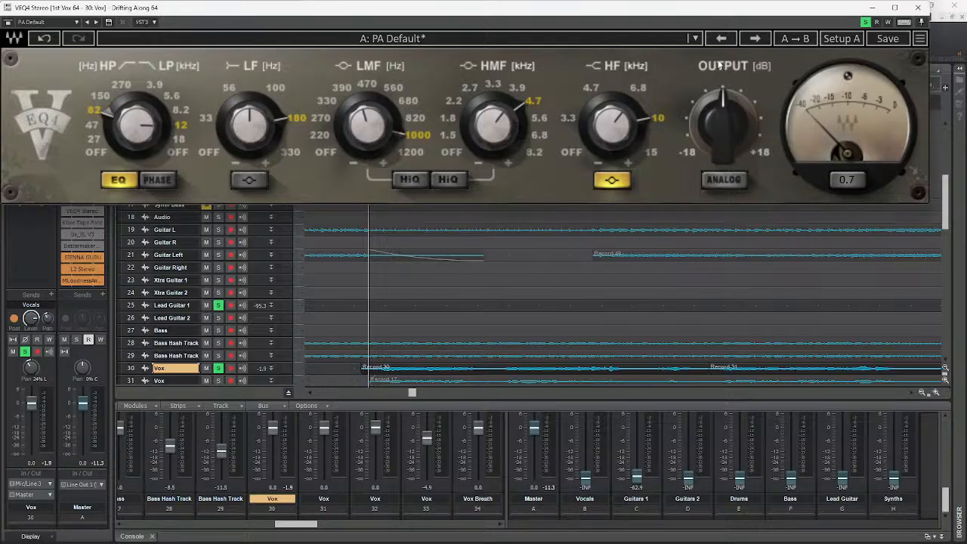
Close the VEQ4 and 1st Vox 64 chain windows and expand the console to full height
{"action": "left_click", "coordinate": [919, 9]}
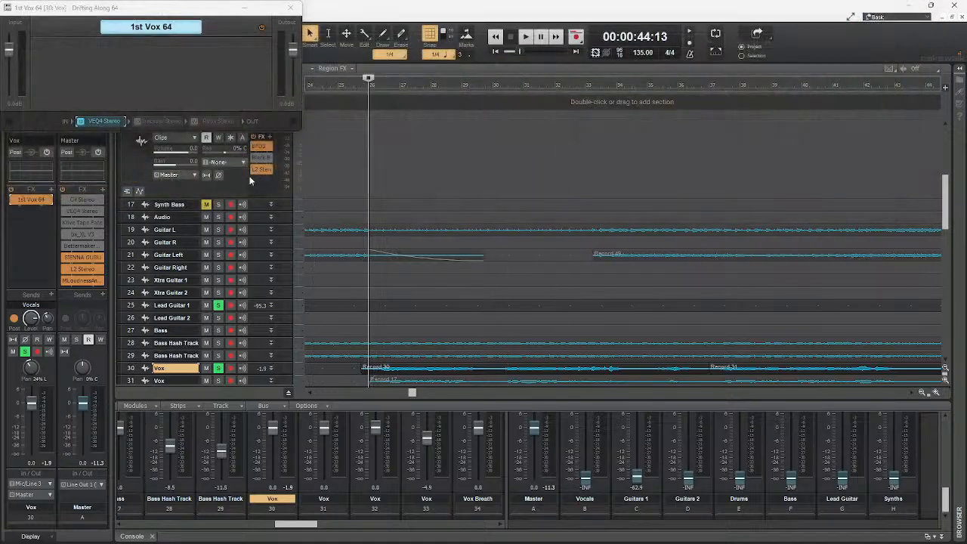
{"action": "left_click", "coordinate": [288, 11]}
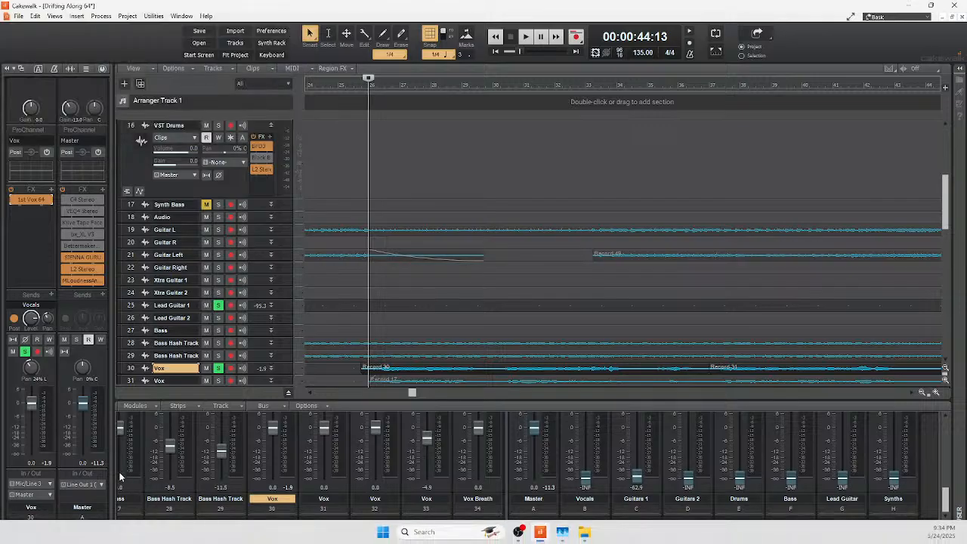
{"action": "double_click", "coordinate": [134, 538]}
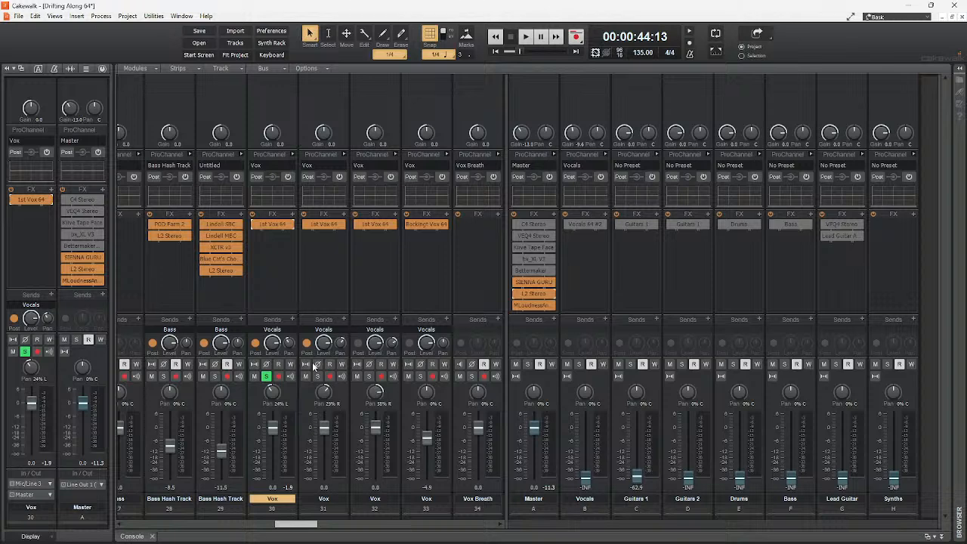
Play the soloed vocal briefly, then add both Bass Hash Tracks and VST Drums to the solo and restart playback
{"action": "mouse_move", "coordinate": [324, 425]}
{"action": "key", "text": "space"}
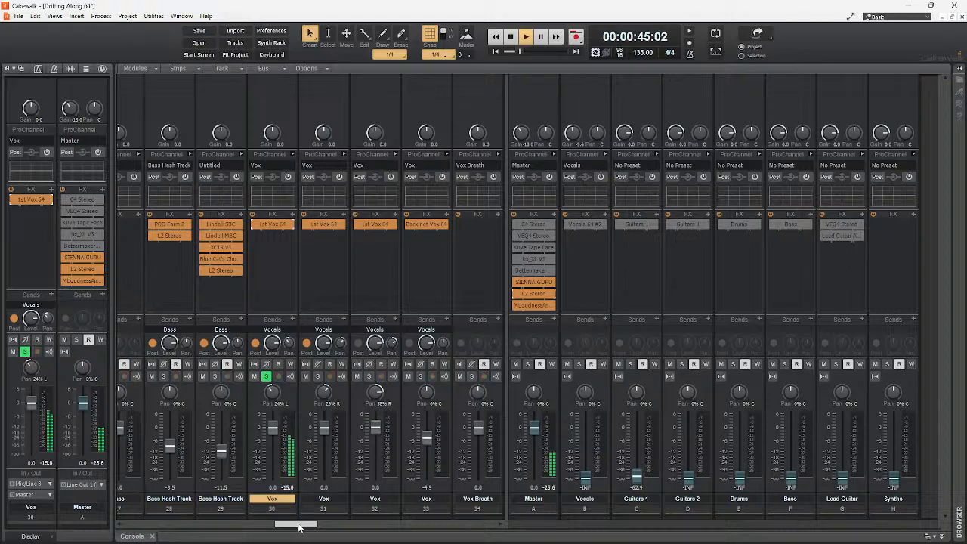
{"action": "key", "text": "space"}
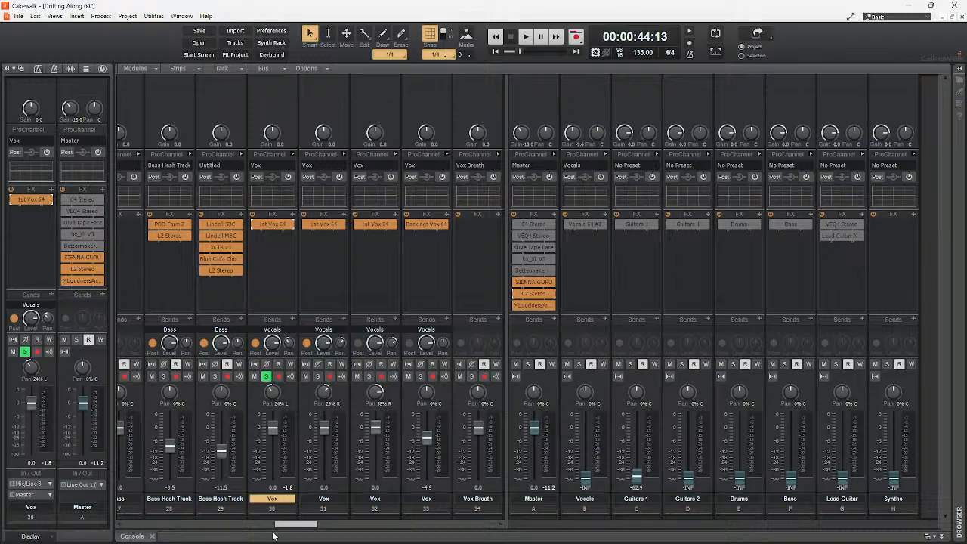
{"action": "left_click", "coordinate": [163, 377]}
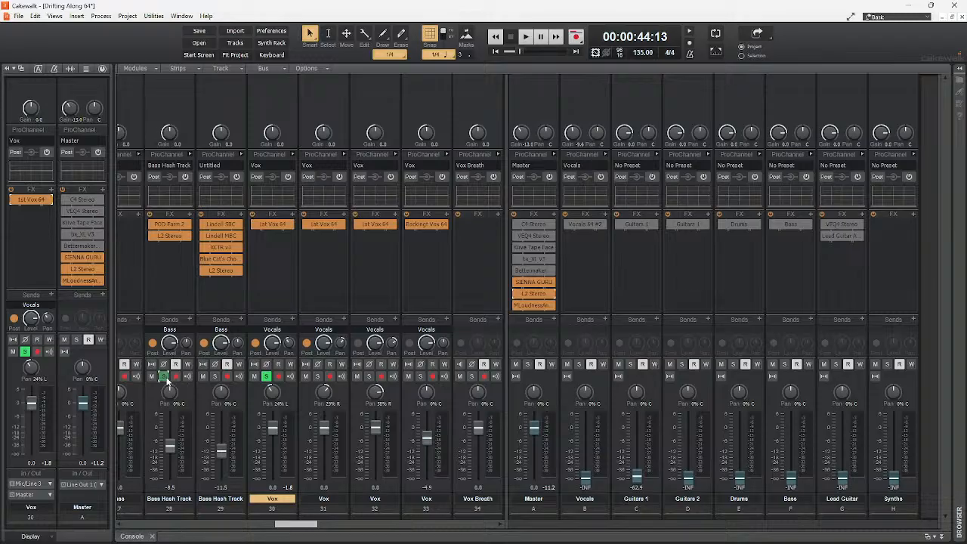
{"action": "left_click", "coordinate": [216, 376]}
{"action": "left_click_drag", "start_coordinate": [302, 525], "coordinate": [221, 540]}
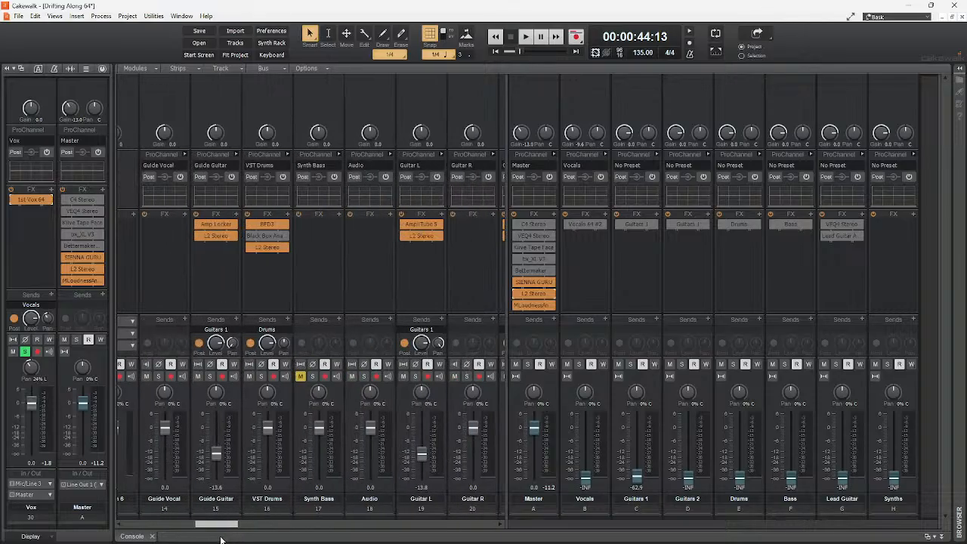
{"action": "left_click", "coordinate": [262, 377]}
{"action": "key", "text": "space"}
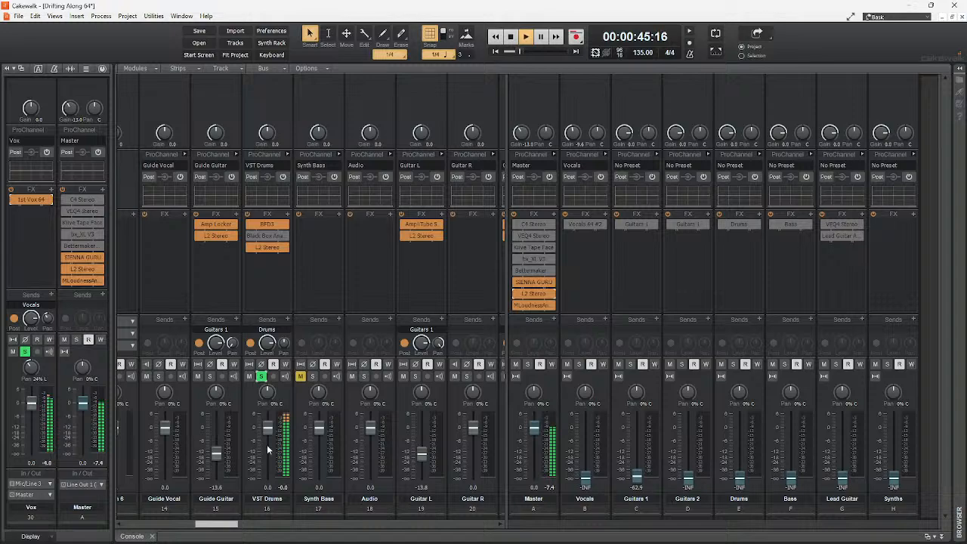
Reopen VEQ4 on Vox track 30, compare its high-pass settings against bass and drums ending at 82 Hz, and lower the output slightly
{"action": "left_click_drag", "start_coordinate": [218, 527], "coordinate": [286, 527]}
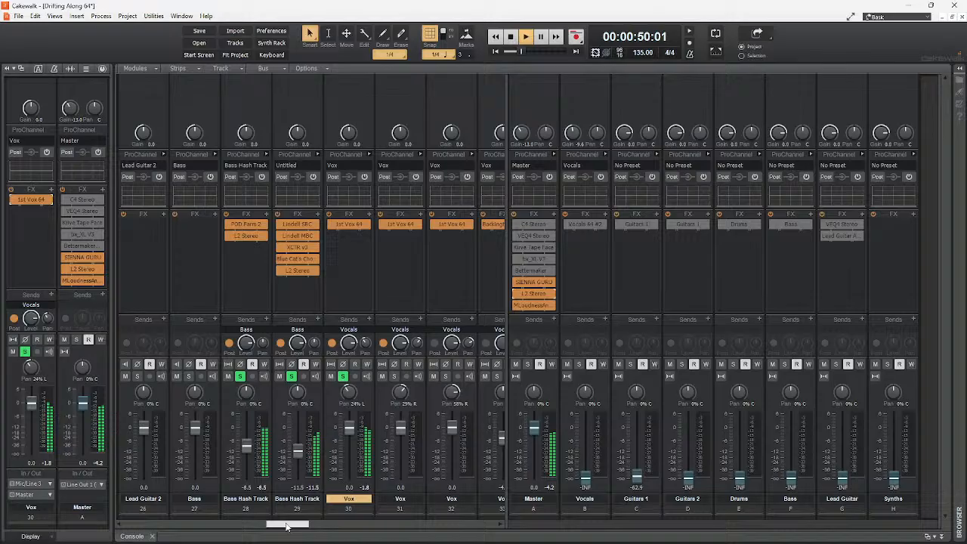
{"action": "double_click", "coordinate": [355, 225]}
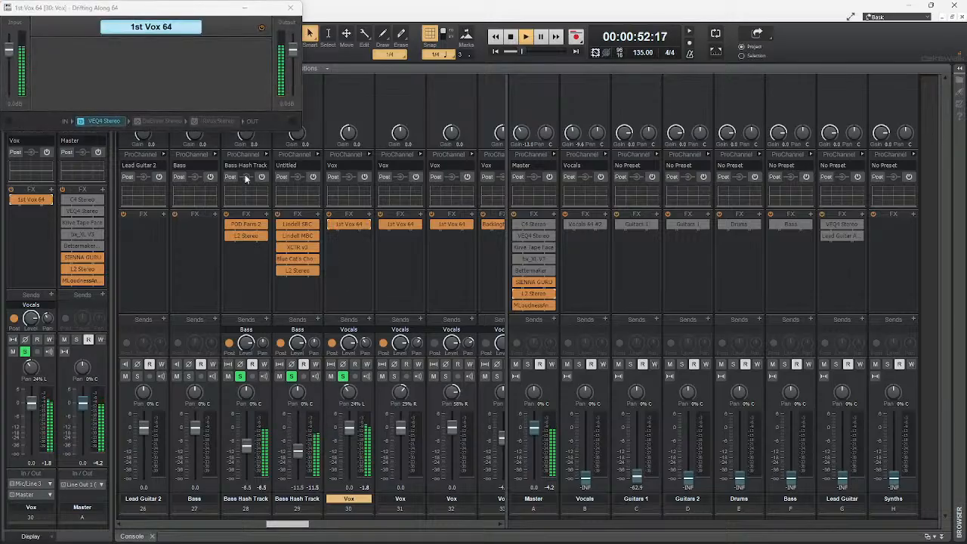
{"action": "left_click", "coordinate": [99, 122]}
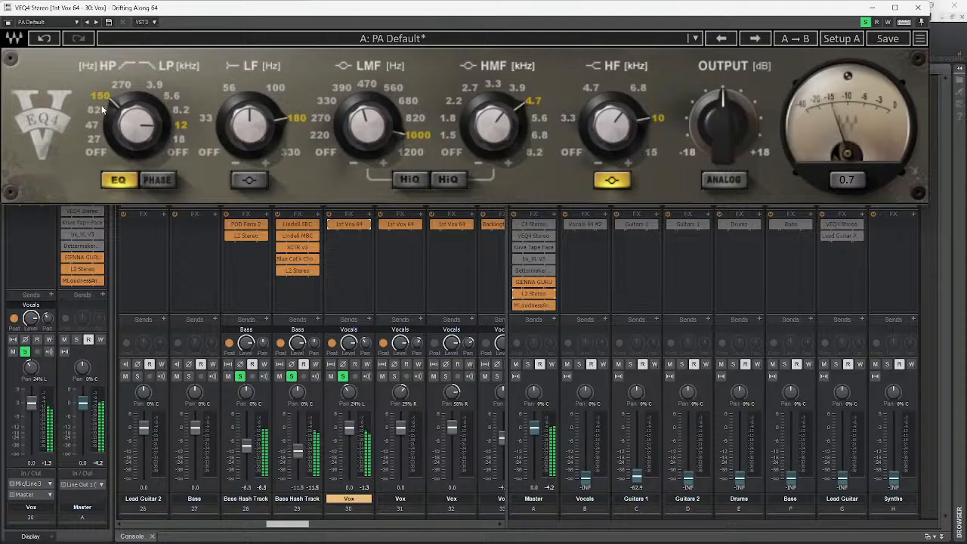
{"action": "left_click", "coordinate": [101, 109]}
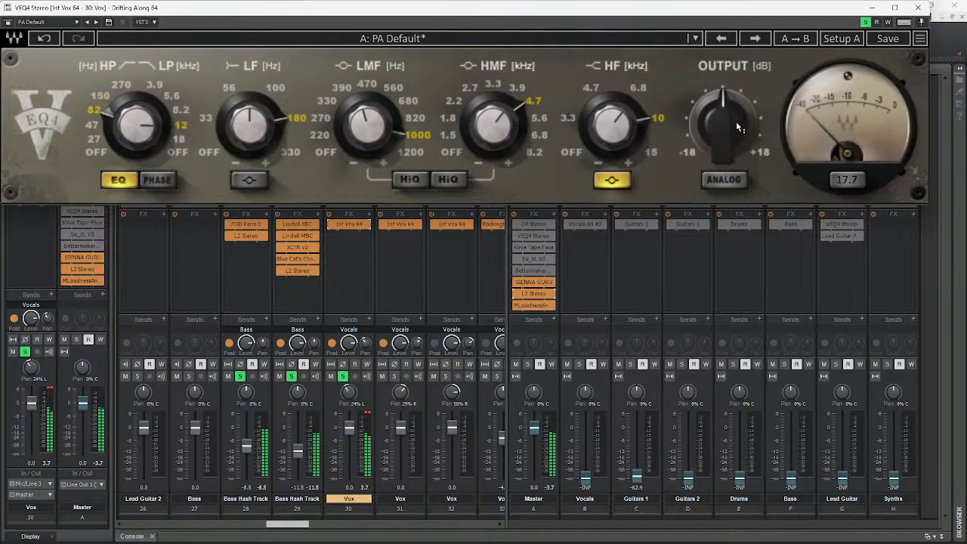
{"action": "left_click_drag", "start_coordinate": [737, 129], "coordinate": [736, 143]}
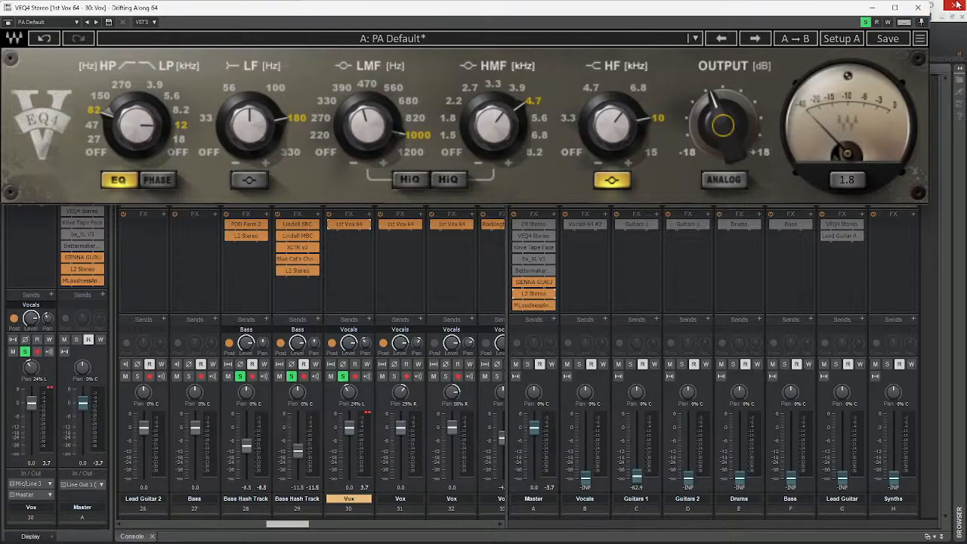
{"action": "left_click", "coordinate": [918, 9]}
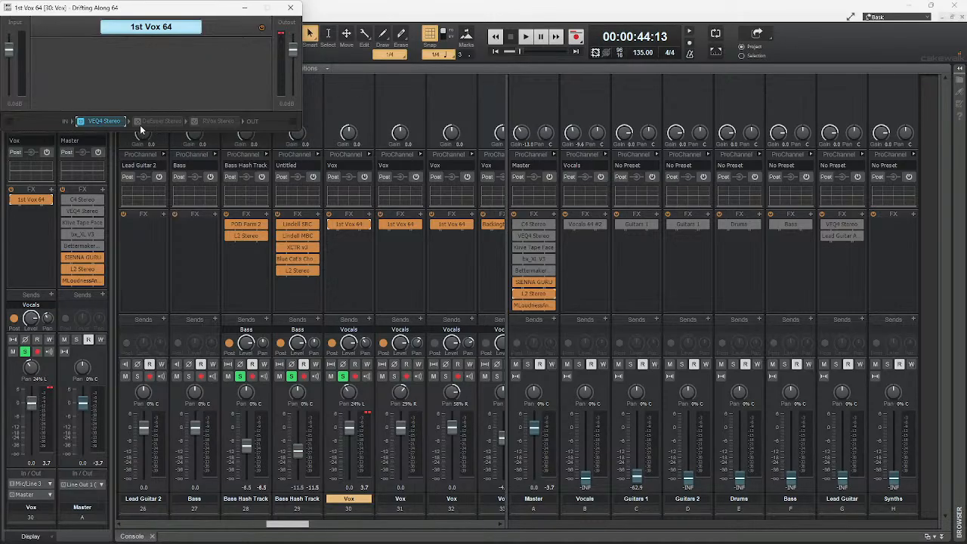
Enable the DeEsser in the 1st Vox 64 chain and check its attenuation on the playing vocal
{"action": "left_click", "coordinate": [137, 121]}
{"action": "double_click", "coordinate": [158, 120]}
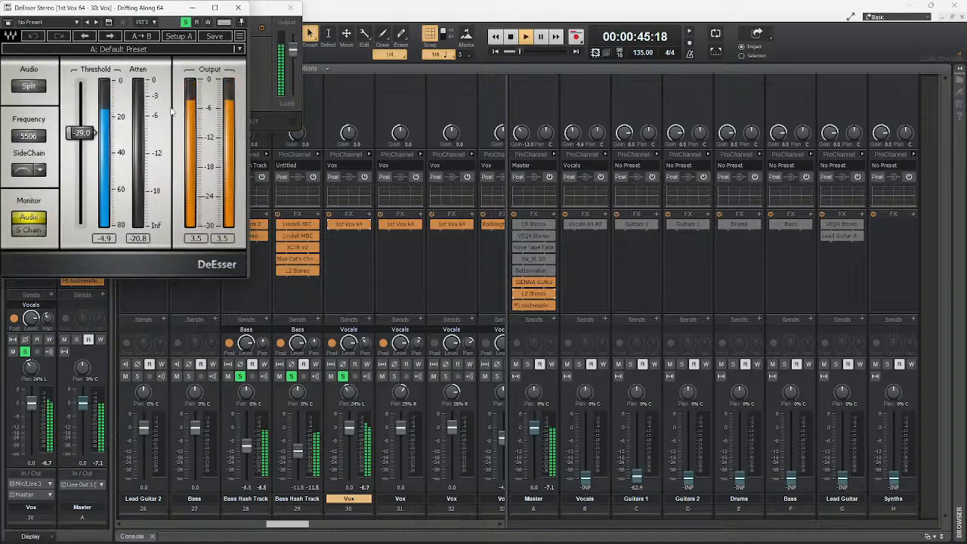
{"action": "left_click_drag", "start_coordinate": [130, 7], "coordinate": [372, 105]}
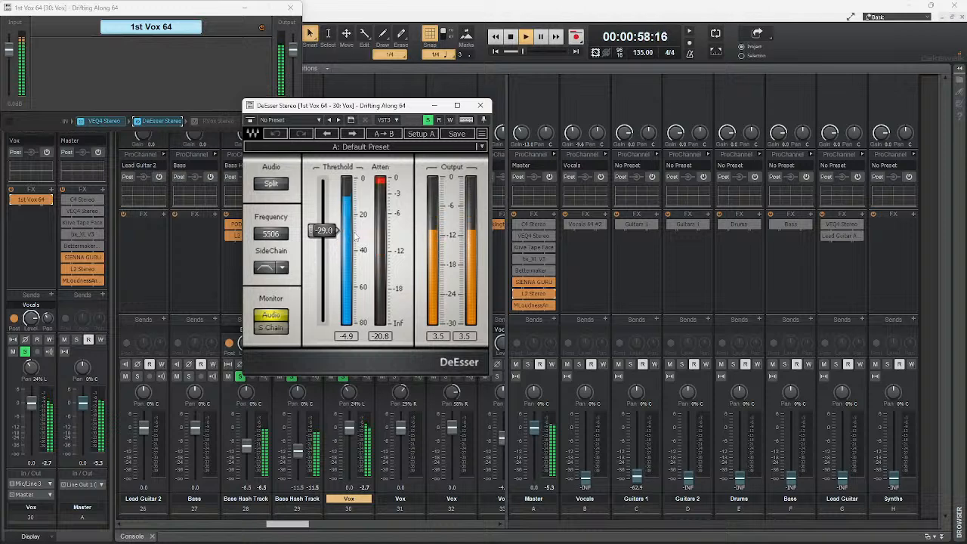
{"action": "left_click", "coordinate": [481, 106]}
{"action": "key", "text": "space"}
Reorder the vocal chain so the DeEsser comes before VEQ4, and reopen VEQ4 with the mix playing
{"action": "left_click_drag", "start_coordinate": [171, 127], "coordinate": [99, 125]}
{"action": "double_click", "coordinate": [159, 127]}
{"action": "key", "text": "space"}
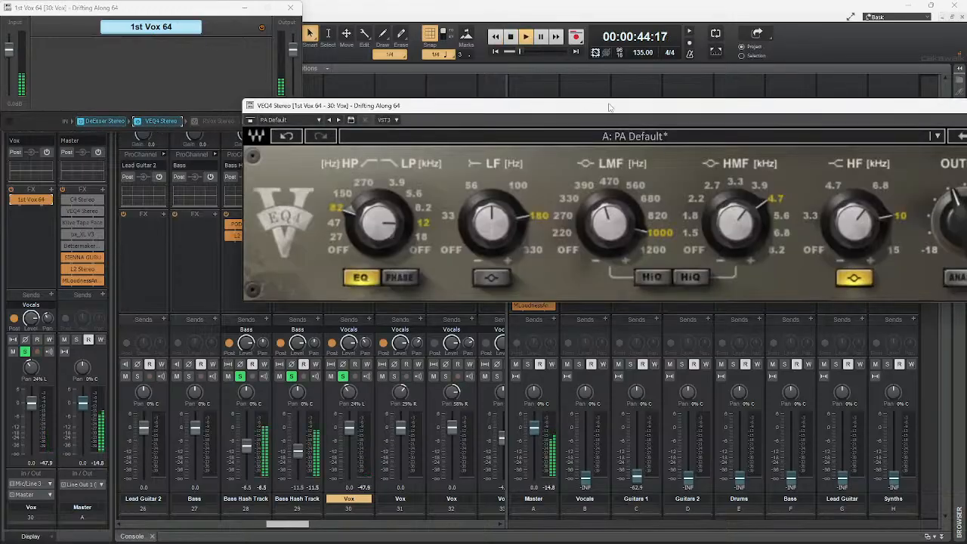
{"action": "left_click_drag", "start_coordinate": [604, 110], "coordinate": [361, 106]}
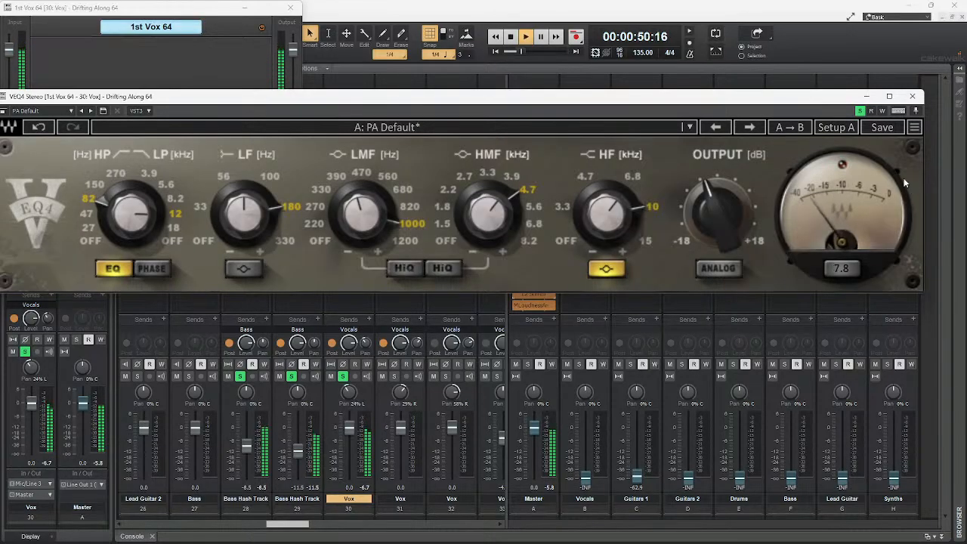
Adjust VEQ4's output by ear, clear its clip indicator, set the output to 0 dB and close the plugin
{"action": "left_click_drag", "start_coordinate": [717, 215], "coordinate": [718, 198]}
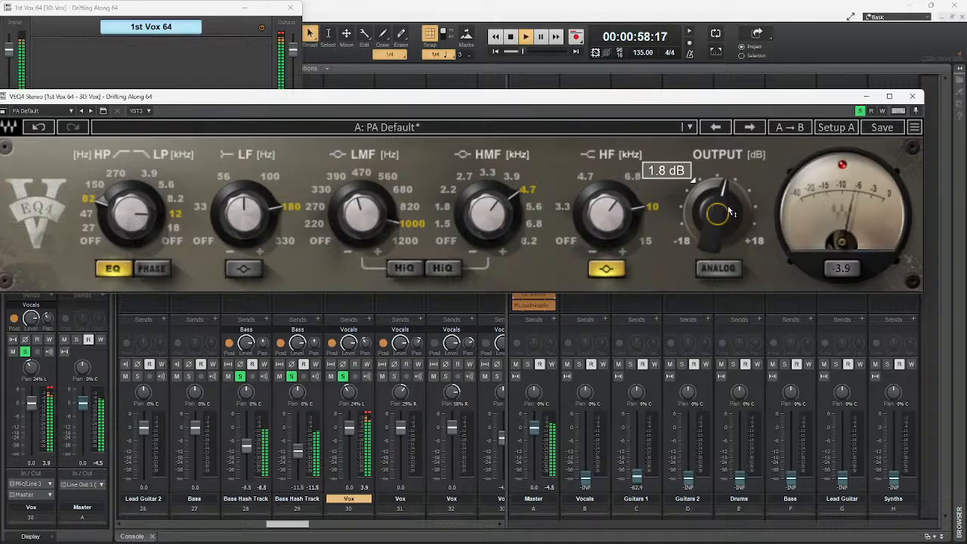
{"action": "left_click_drag", "start_coordinate": [731, 213], "coordinate": [730, 217]}
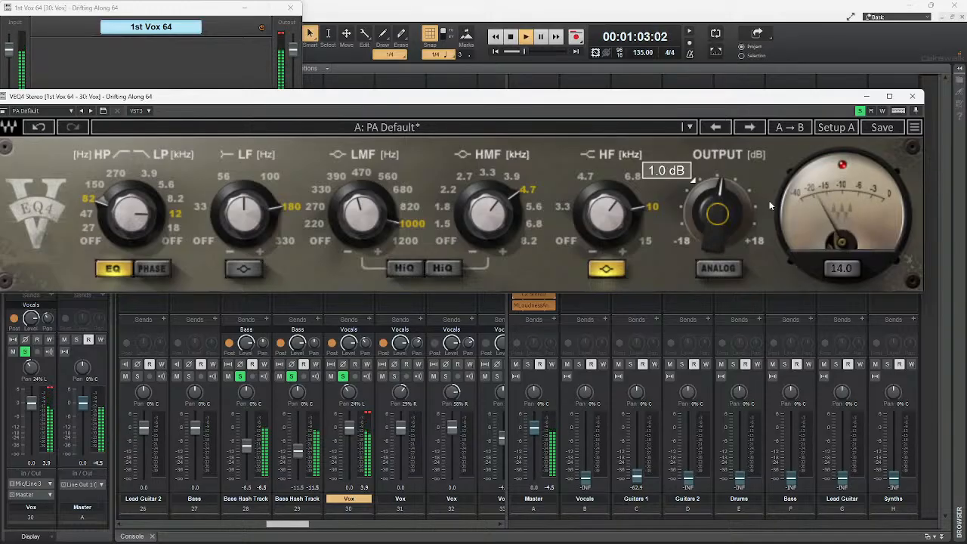
{"action": "left_click", "coordinate": [845, 166]}
{"action": "left_click_drag", "start_coordinate": [722, 211], "coordinate": [721, 215]}
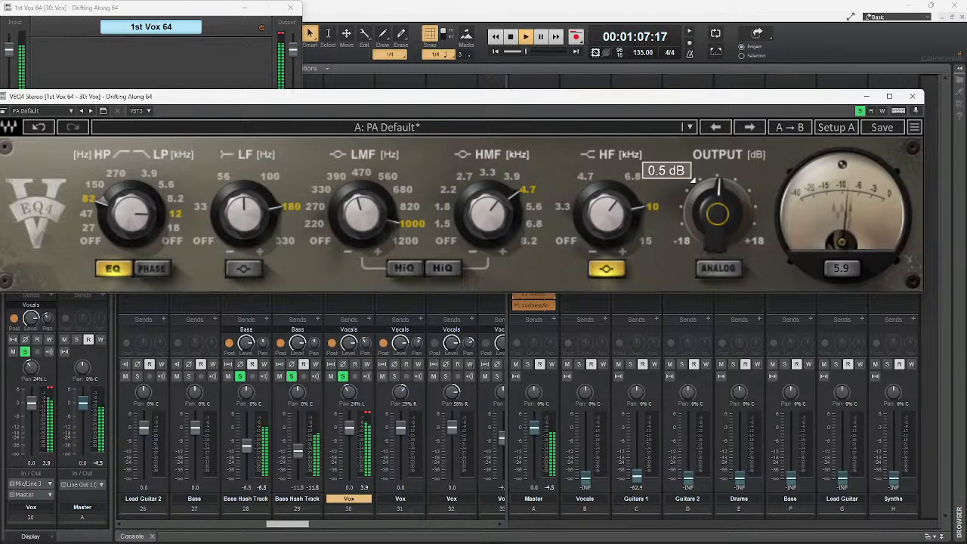
{"action": "double_click", "coordinate": [724, 215]}
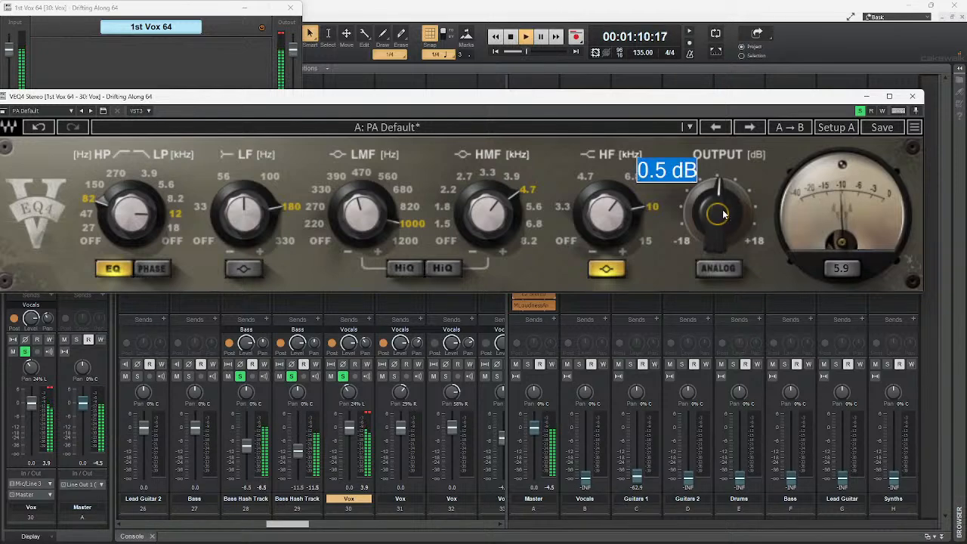
{"action": "type", "text": "0"}
{"action": "key", "text": "Return"}
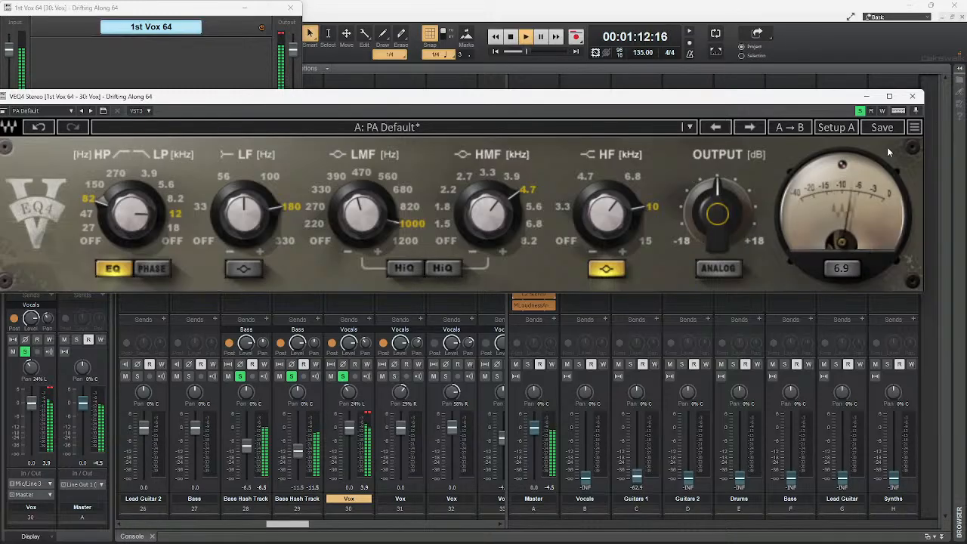
{"action": "left_click", "coordinate": [913, 97]}
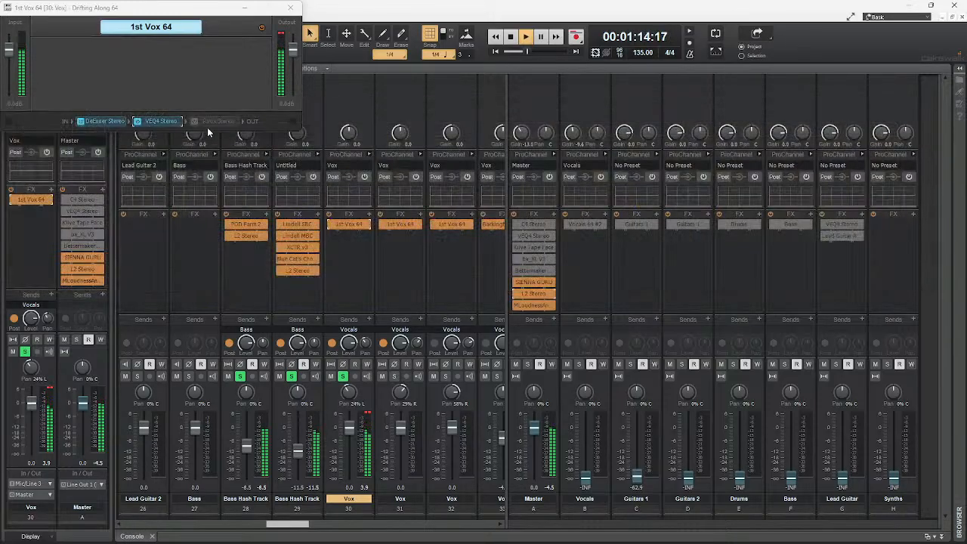
Open RVox from the vocal chain and browse its preset list without loading a preset
{"action": "left_click", "coordinate": [194, 127]}
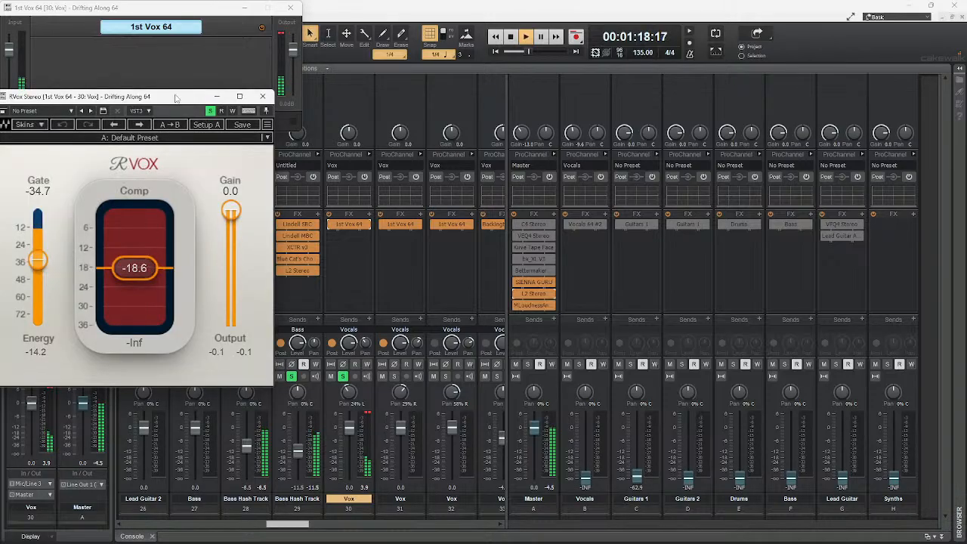
{"action": "left_click_drag", "start_coordinate": [177, 97], "coordinate": [351, 85]}
{"action": "left_click", "coordinate": [316, 127]}
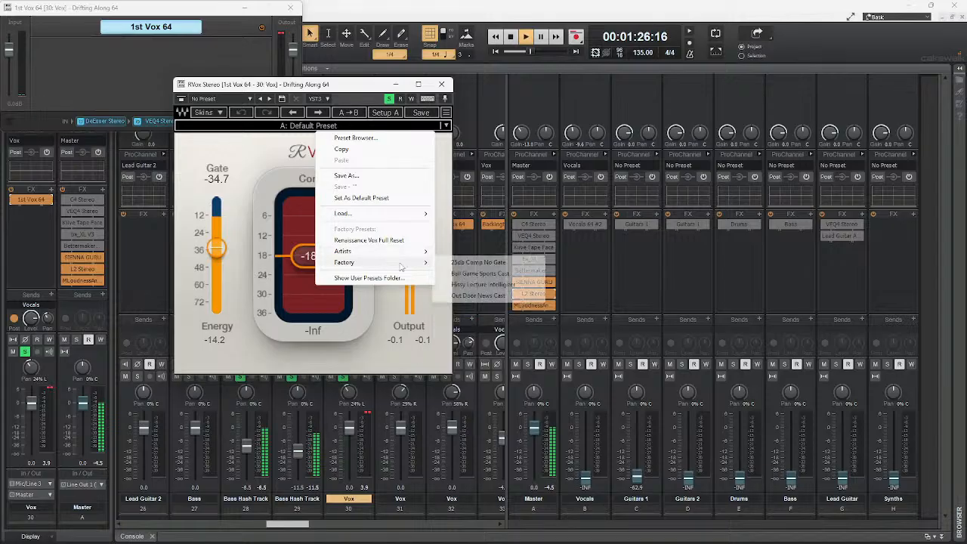
{"action": "mouse_move", "coordinate": [425, 263]}
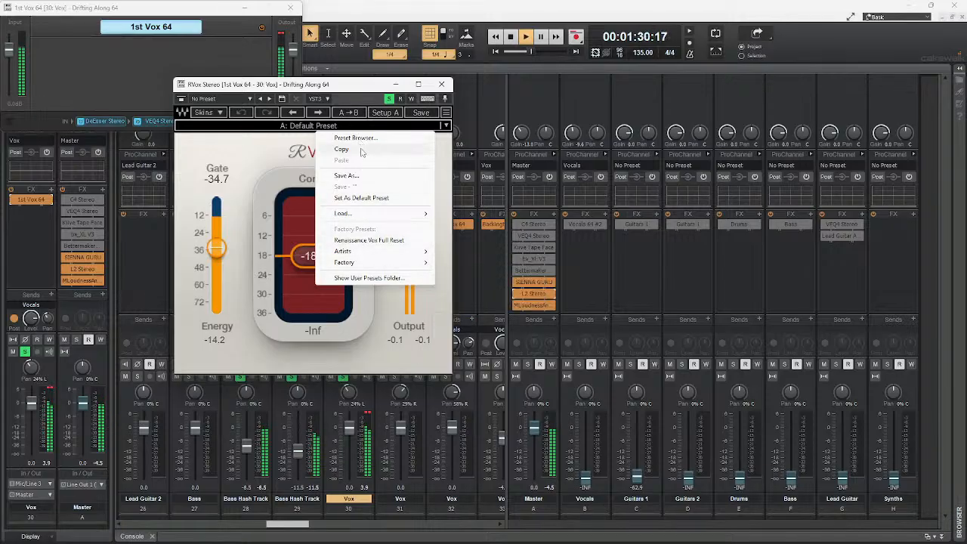
{"action": "left_click", "coordinate": [330, 96]}
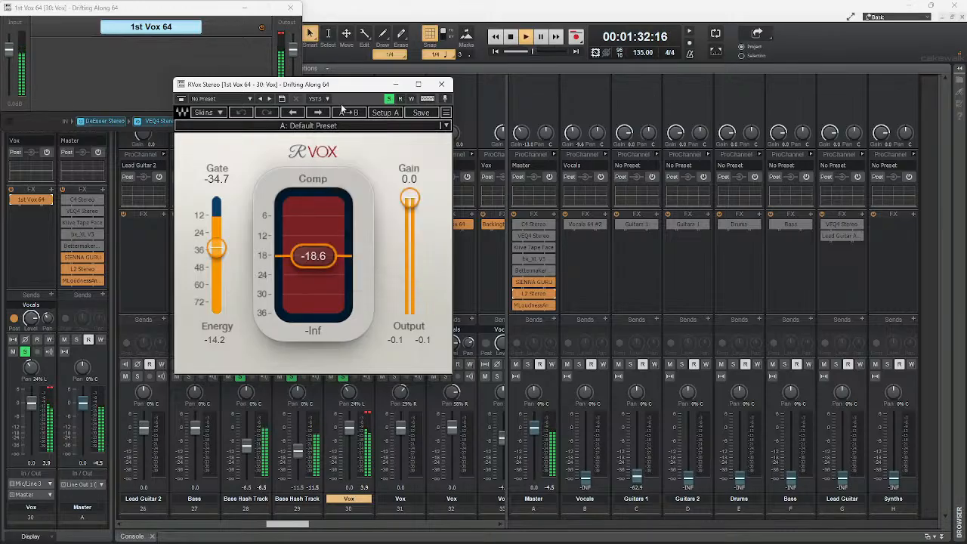
Switch RVox to setup B, enable it in the 1st Vox 64 chain, and reset its compression to 0.0
{"action": "left_click", "coordinate": [385, 112]}
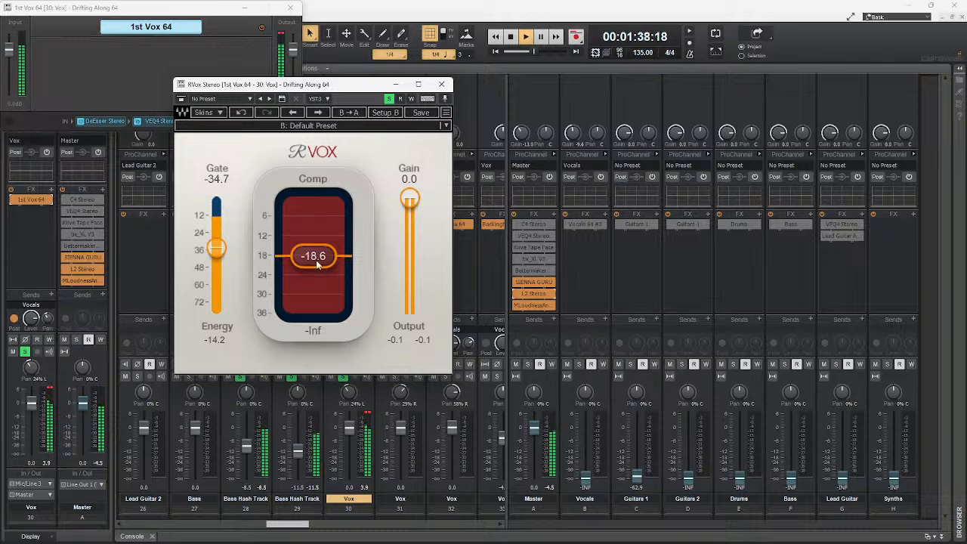
{"action": "left_click_drag", "start_coordinate": [316, 260], "coordinate": [314, 306]}
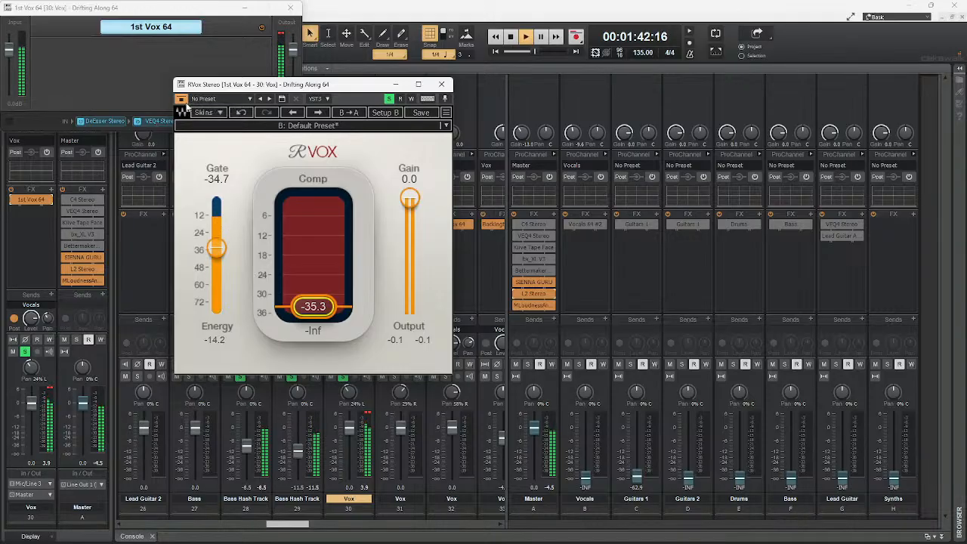
{"action": "left_click_drag", "start_coordinate": [249, 85], "coordinate": [391, 76]}
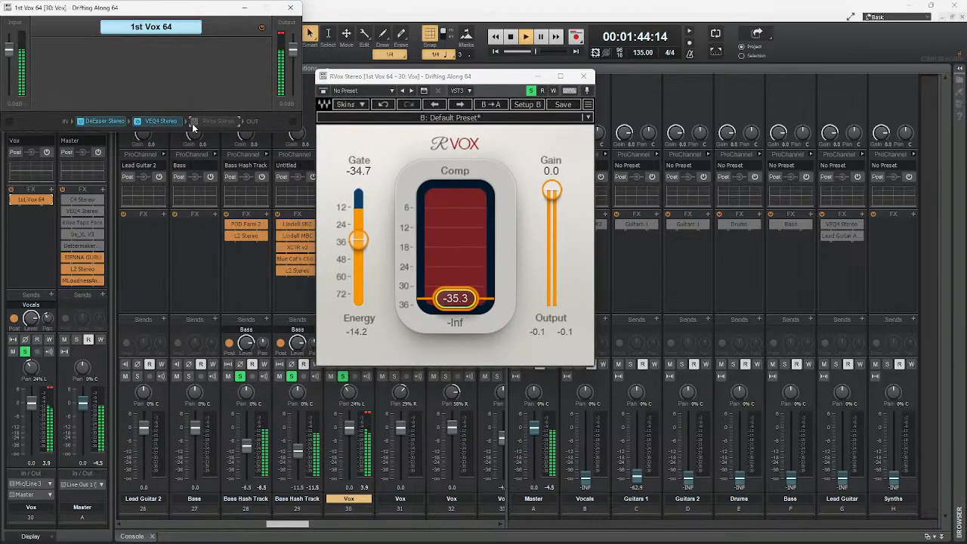
{"action": "left_click", "coordinate": [193, 122]}
{"action": "double_click", "coordinate": [455, 305]}
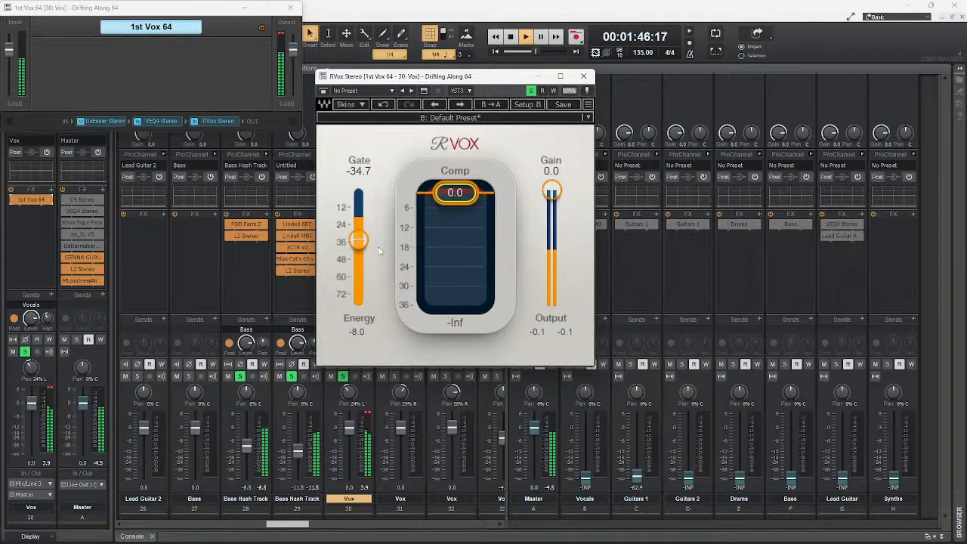
Test RVox's gate fully open on the playing vocal, set it to -28.6, and put the plugin window away
{"action": "left_click_drag", "start_coordinate": [358, 245], "coordinate": [358, 303]}
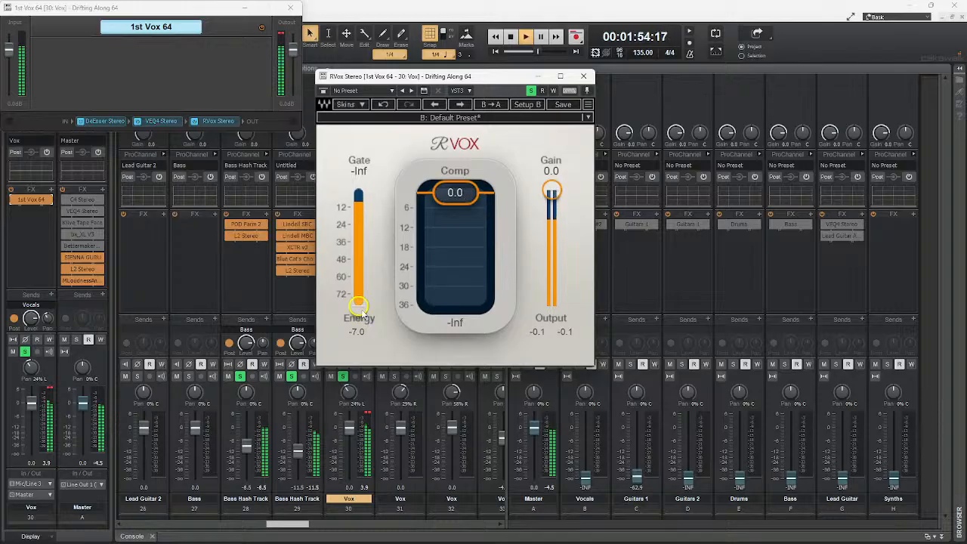
{"action": "left_click_drag", "start_coordinate": [358, 306], "coordinate": [359, 246]}
{"action": "left_click_drag", "start_coordinate": [358, 239], "coordinate": [359, 231]}
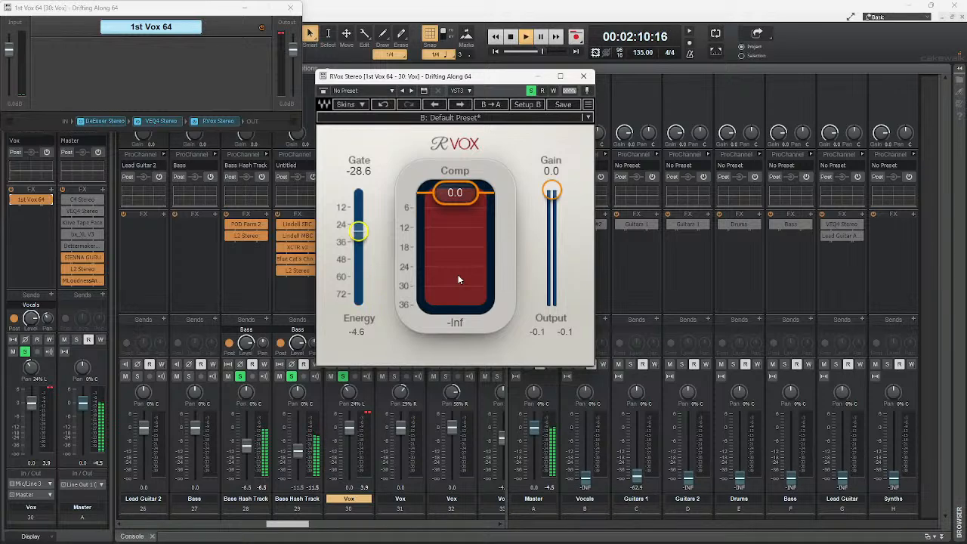
{"action": "left_click", "coordinate": [540, 77]}
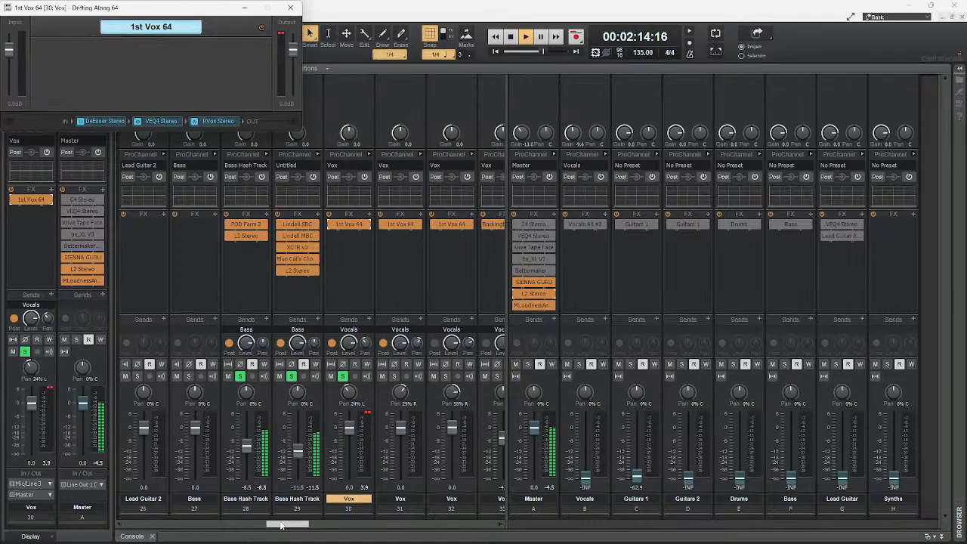
Lower the Lead Guitar 1 fader to -3.5 dB and take that track out of solo
{"action": "left_click_drag", "start_coordinate": [282, 525], "coordinate": [250, 533]}
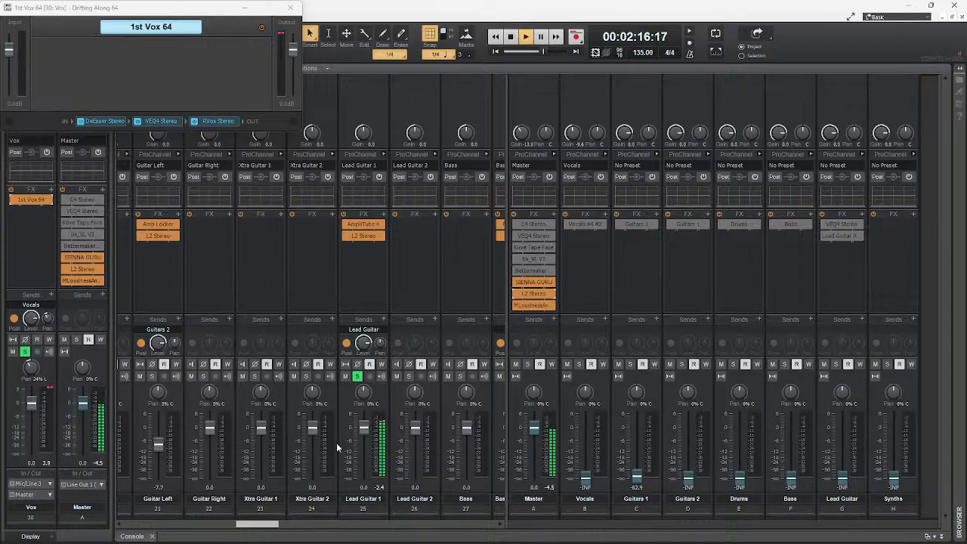
{"action": "left_click_drag", "start_coordinate": [364, 428], "coordinate": [364, 435]}
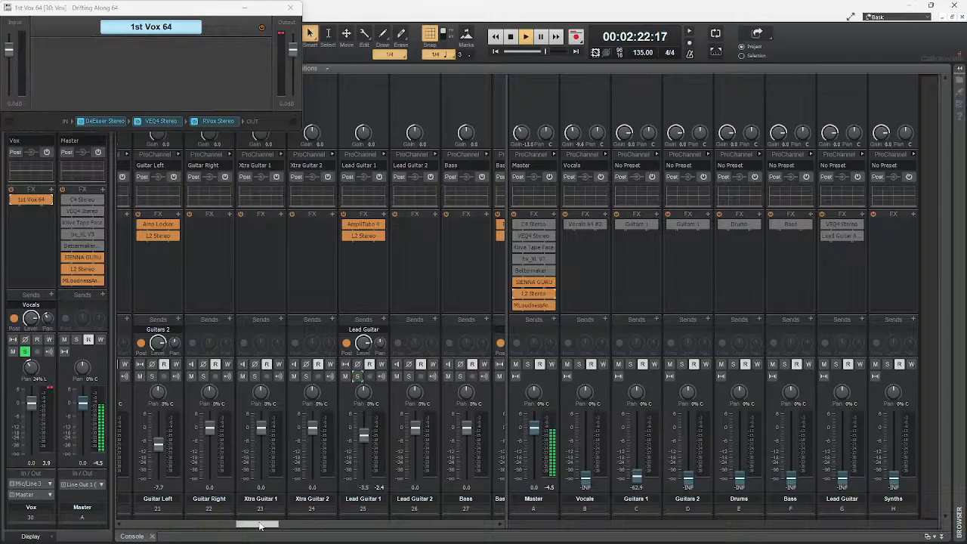
{"action": "left_click_drag", "start_coordinate": [261, 524], "coordinate": [295, 523]}
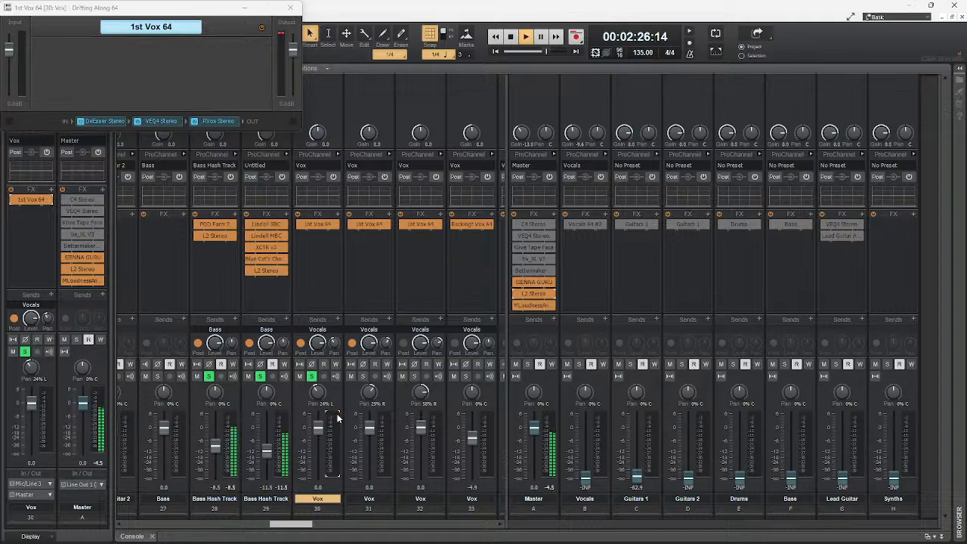
Replay the mix from 44 seconds, set RVox's compression to -9.3 by ear, and close the plugin
{"action": "key", "text": "space"}
{"action": "key", "text": "space"}
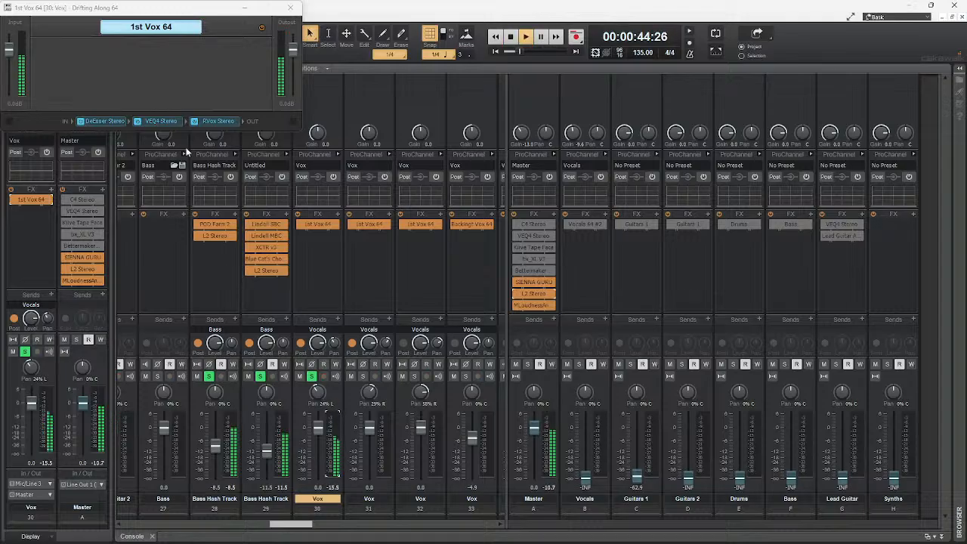
{"action": "left_click", "coordinate": [218, 121]}
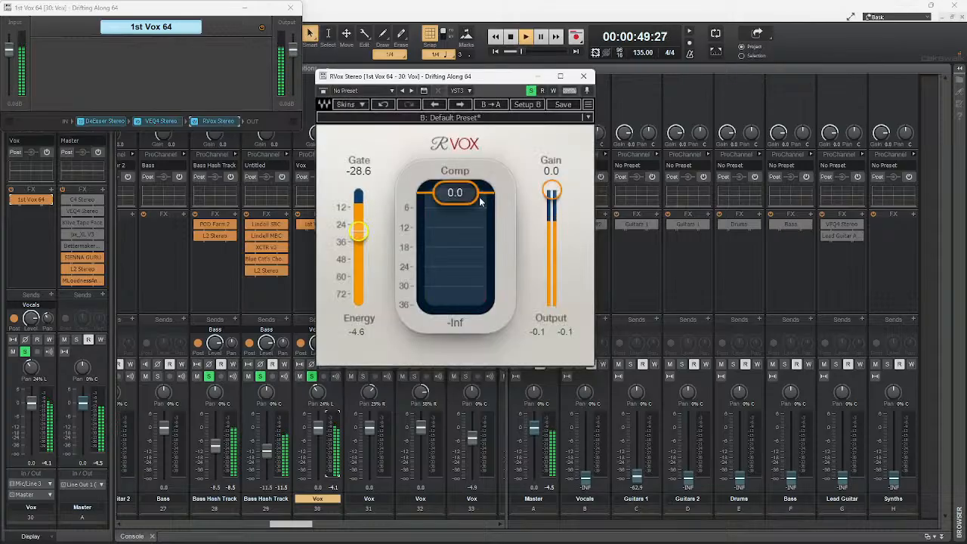
{"action": "left_click_drag", "start_coordinate": [481, 200], "coordinate": [480, 229]}
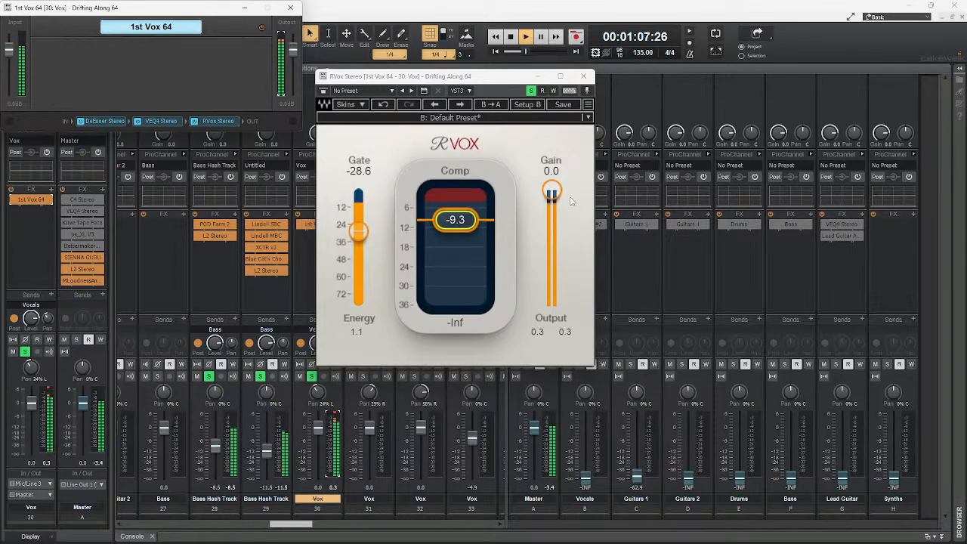
{"action": "left_click", "coordinate": [584, 77]}
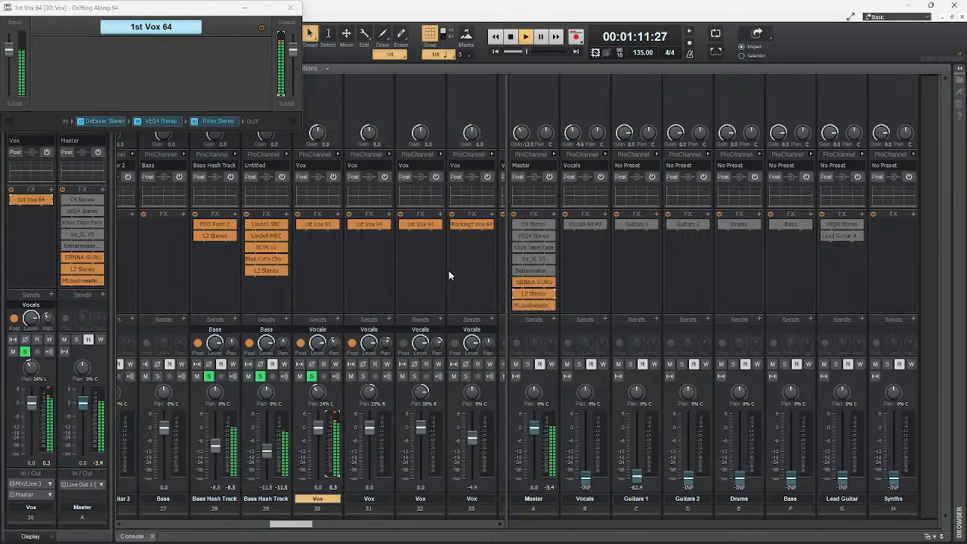
Lower the track 30 Vox fader to -1.6 dB, reduce RVox's gain slightly, and close the plugin and vocal chain
{"action": "left_click_drag", "start_coordinate": [318, 429], "coordinate": [318, 431]}
{"action": "key", "text": "space"}
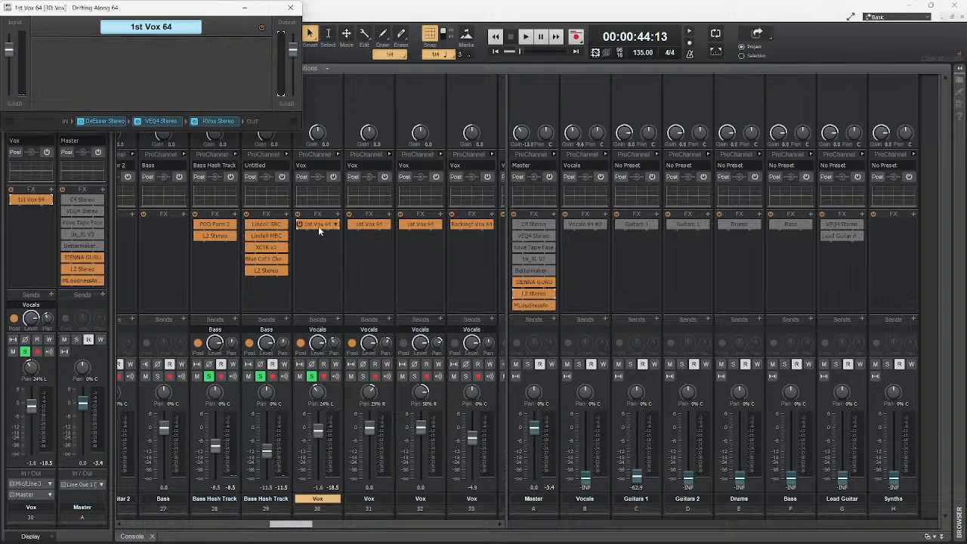
{"action": "left_click", "coordinate": [218, 122]}
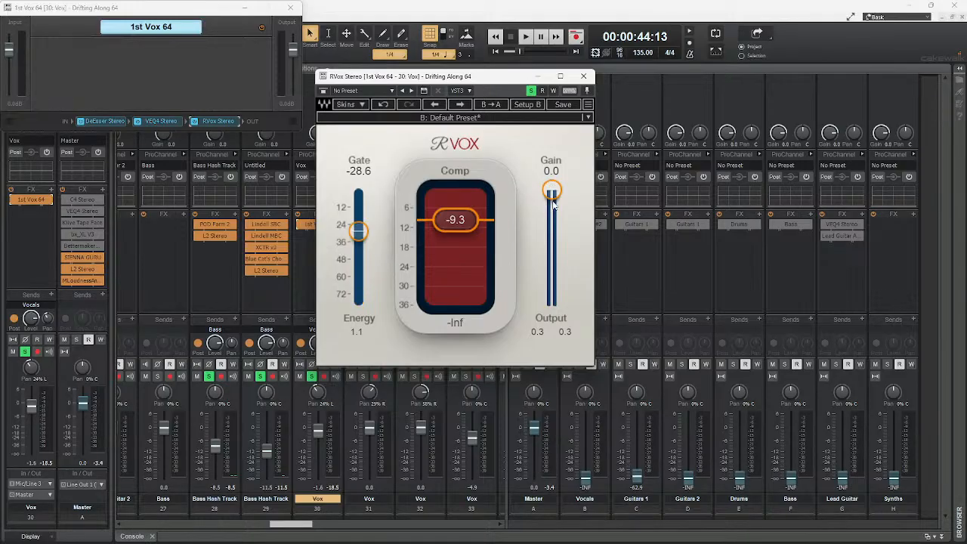
{"action": "left_click_drag", "start_coordinate": [552, 190], "coordinate": [552, 195]}
{"action": "left_click", "coordinate": [584, 77]}
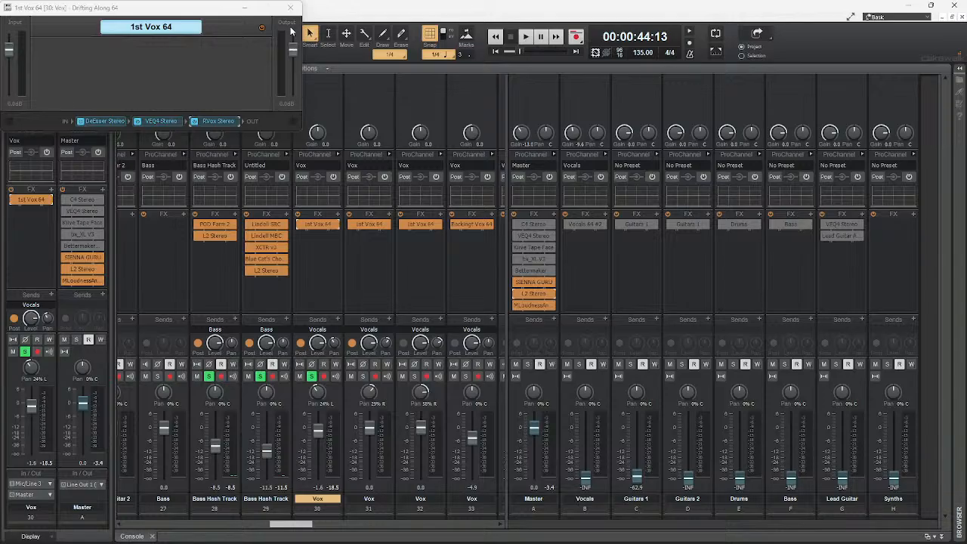
{"action": "left_click", "coordinate": [290, 9]}
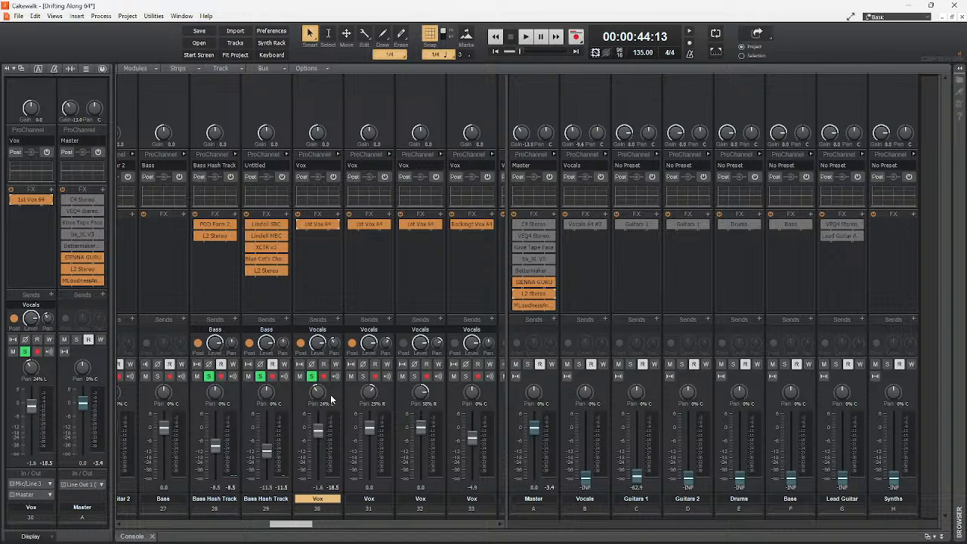
Browse the audio effects by manufacturer for the Vox track's FX rack without inserting one
{"action": "right_click", "coordinate": [337, 218]}
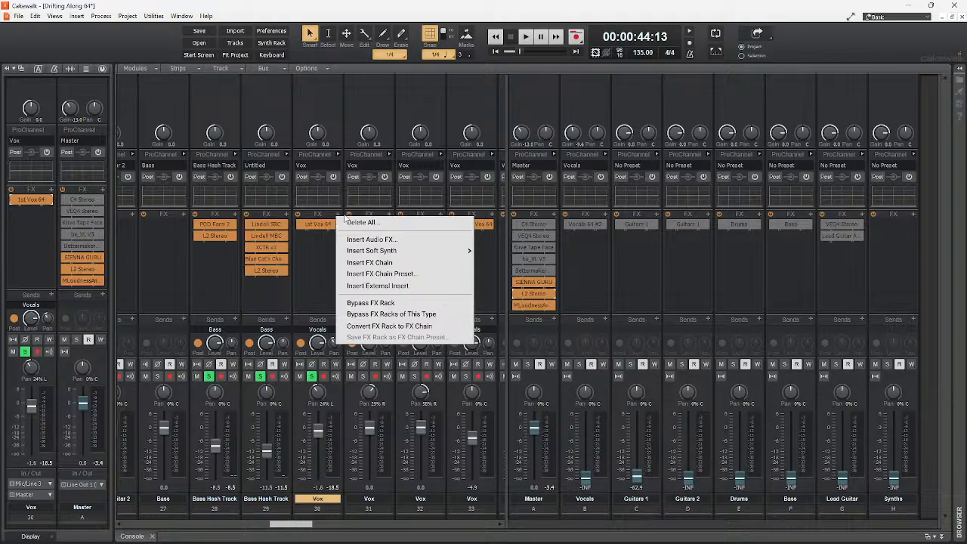
{"action": "left_click", "coordinate": [414, 243]}
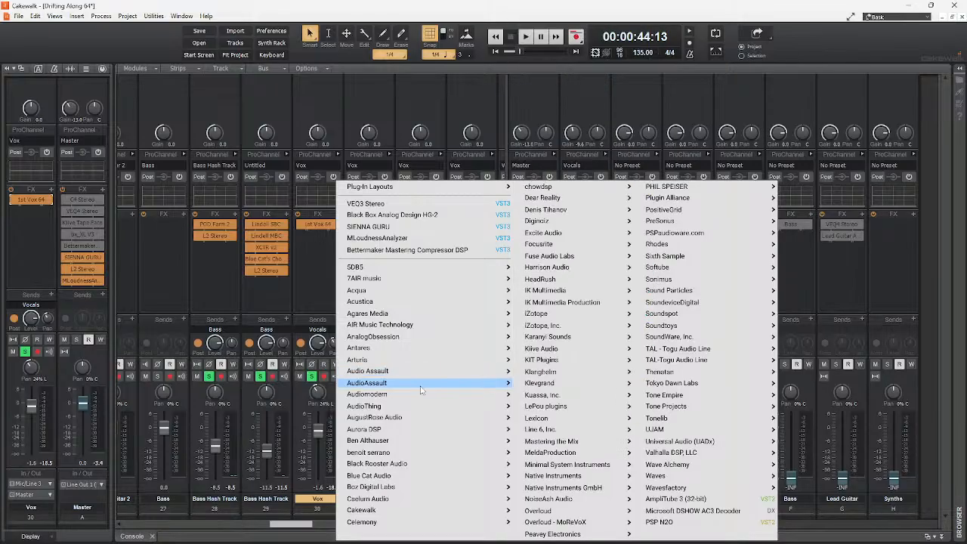
{"action": "mouse_move", "coordinate": [424, 445]}
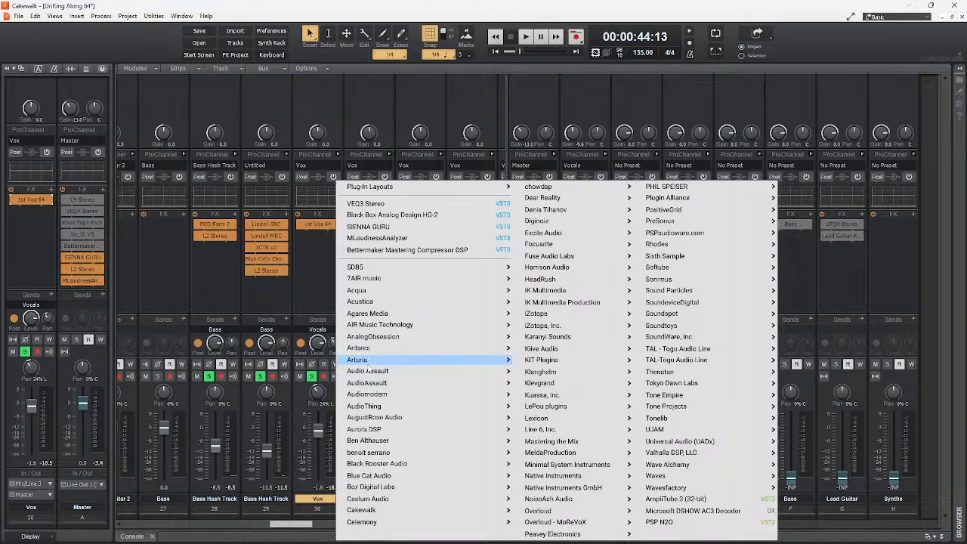
{"action": "mouse_move", "coordinate": [372, 372]}
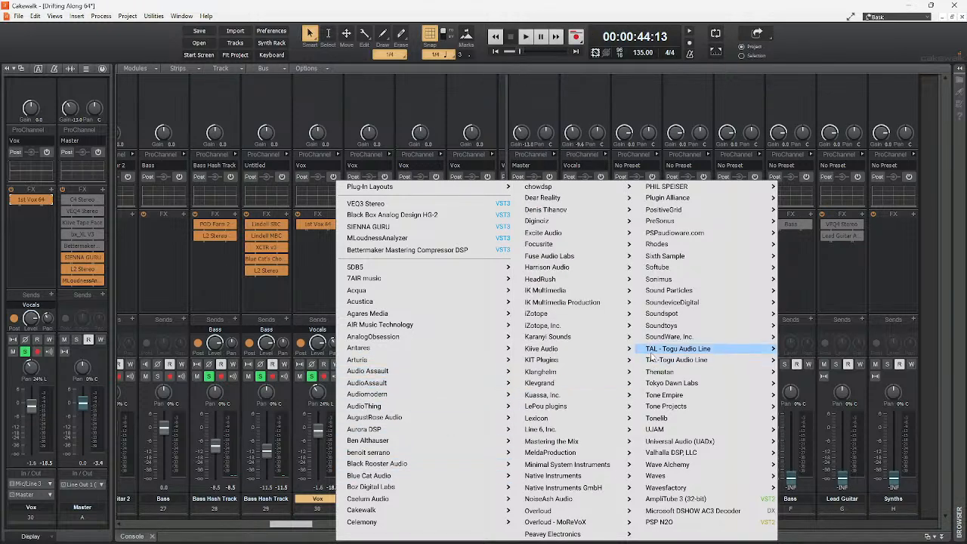
{"action": "mouse_move", "coordinate": [574, 293]}
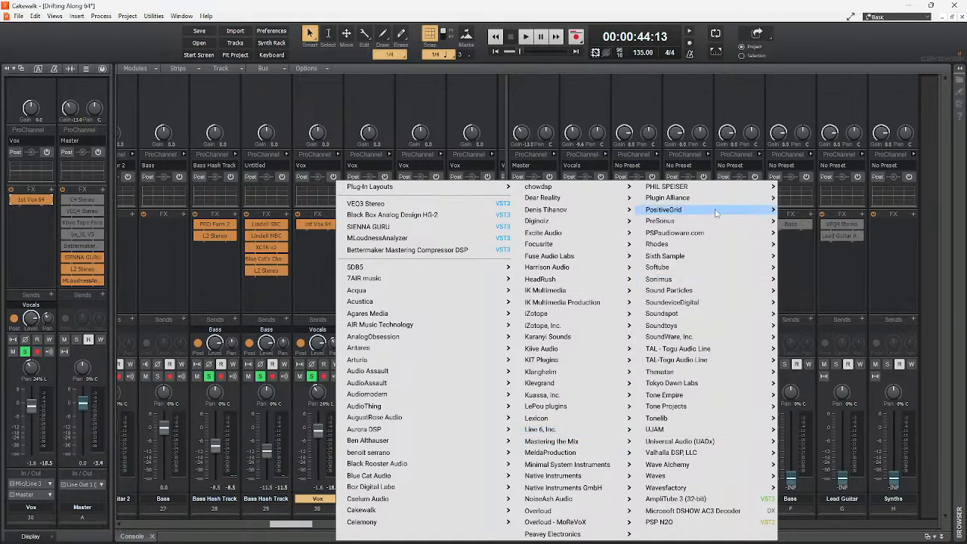
{"action": "mouse_move", "coordinate": [714, 210]}
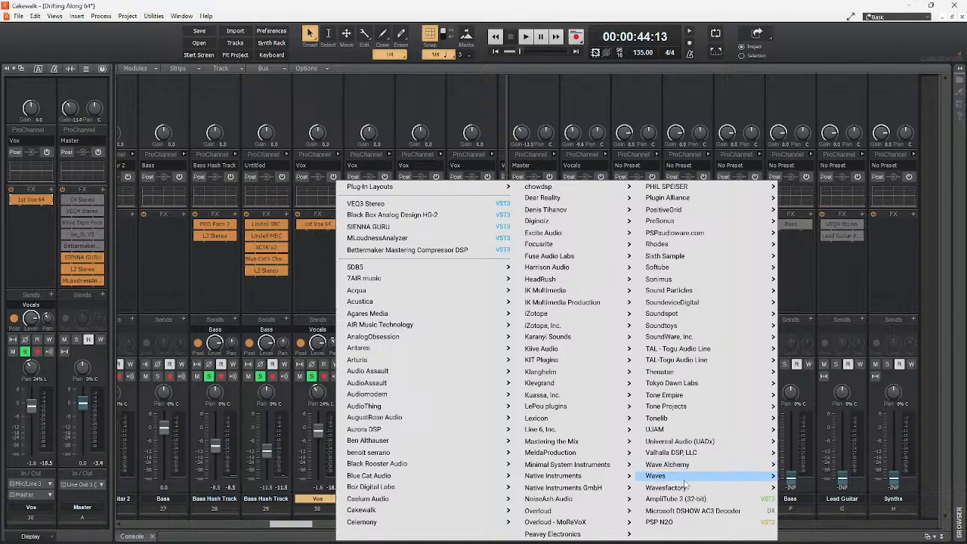
{"action": "mouse_move", "coordinate": [684, 481]}
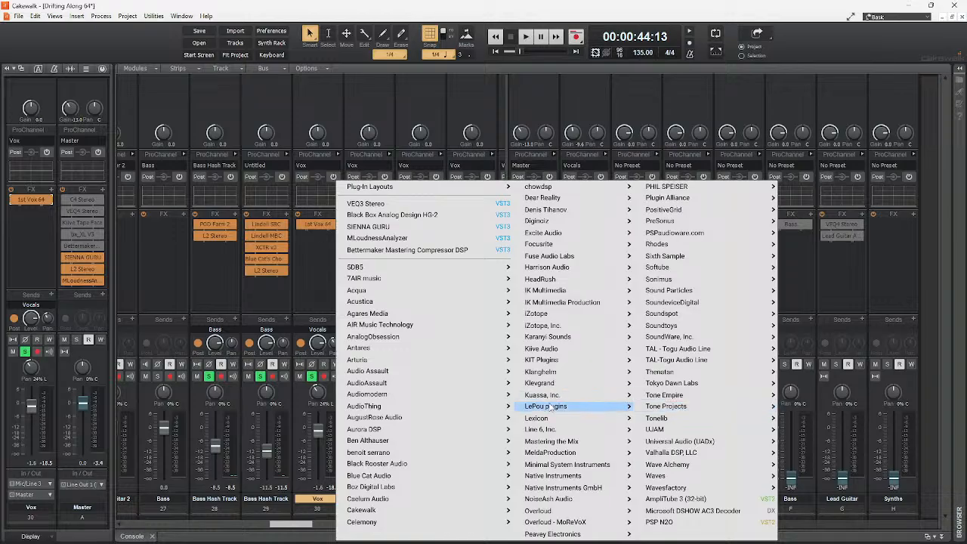
{"action": "mouse_move", "coordinate": [591, 535]}
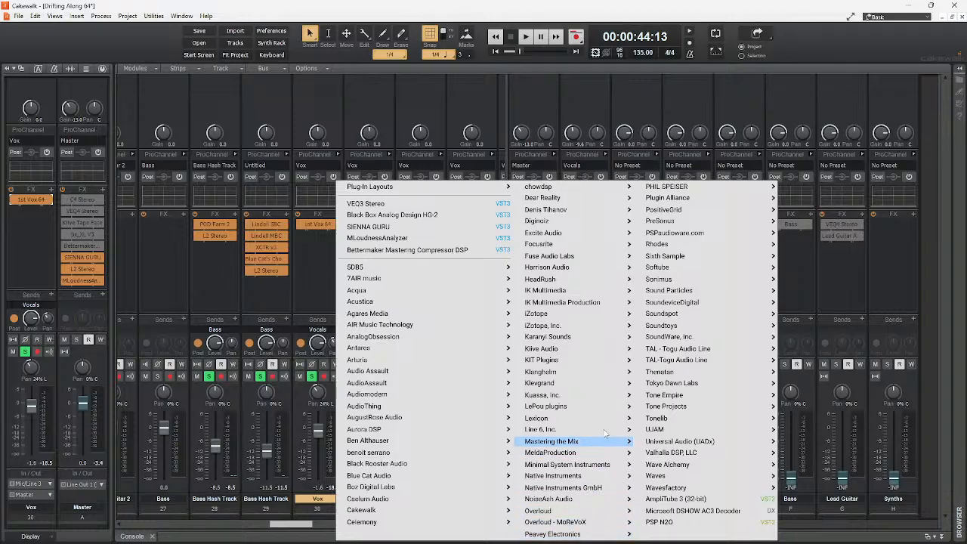
{"action": "mouse_move", "coordinate": [603, 281]}
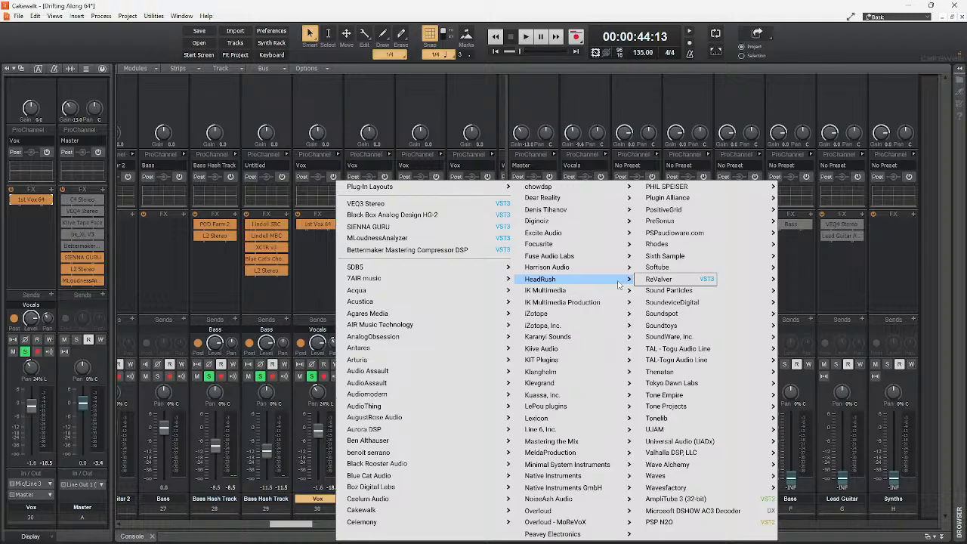
{"action": "mouse_move", "coordinate": [632, 291]}
{"action": "left_click", "coordinate": [821, 61]}
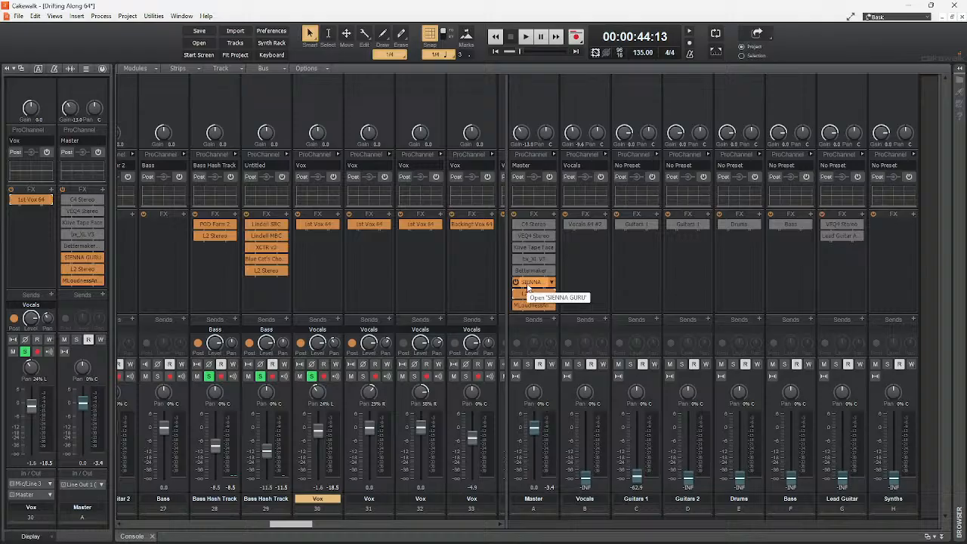
Play the mix, solo track 31 Vox in place of track 30, and open VEQ4 from its 1st Vox 64 chain
{"action": "key", "text": "space"}
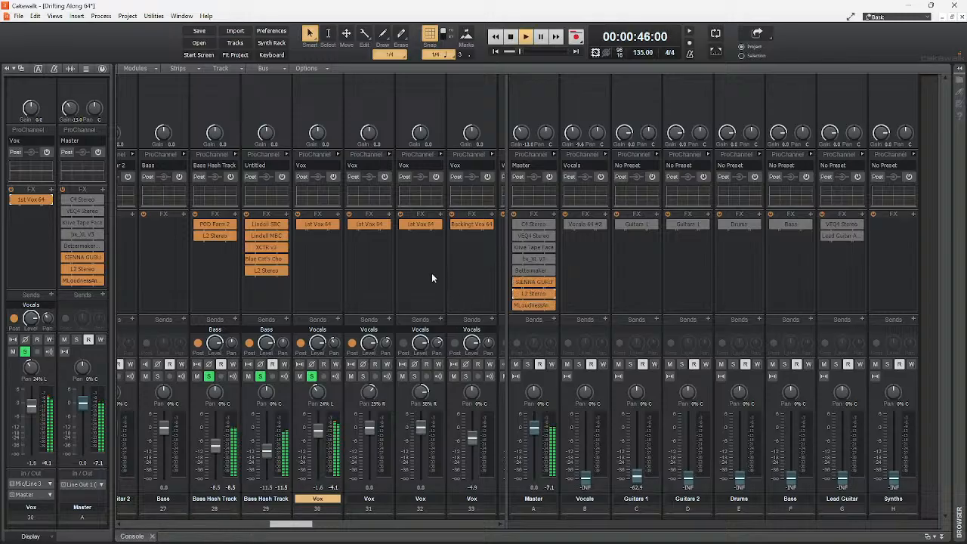
{"action": "left_click", "coordinate": [363, 376]}
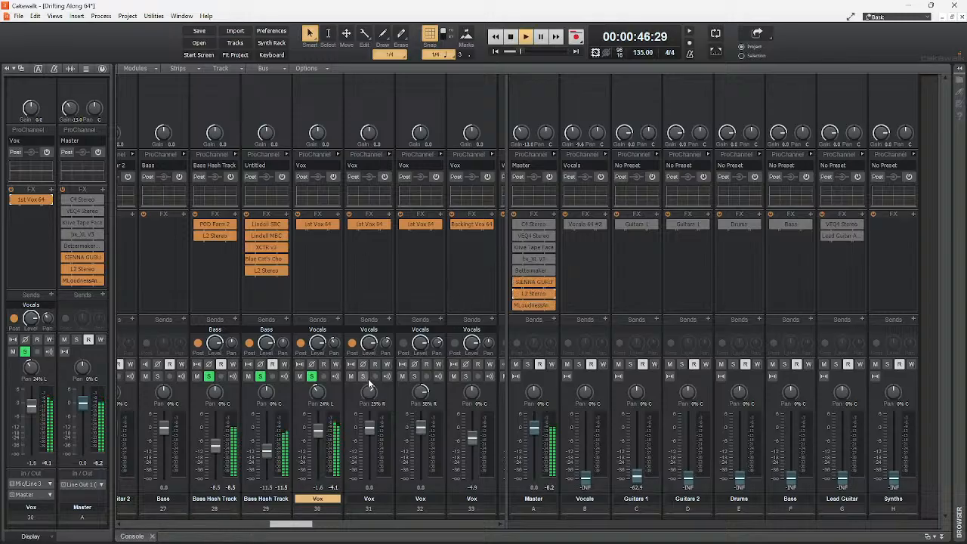
{"action": "left_click", "coordinate": [311, 377]}
{"action": "double_click", "coordinate": [370, 225]}
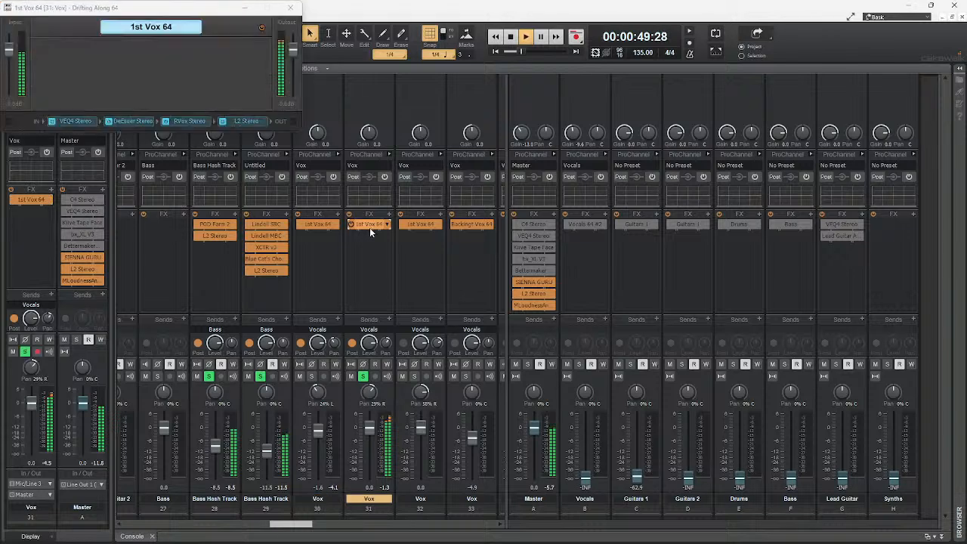
{"action": "double_click", "coordinate": [78, 121]}
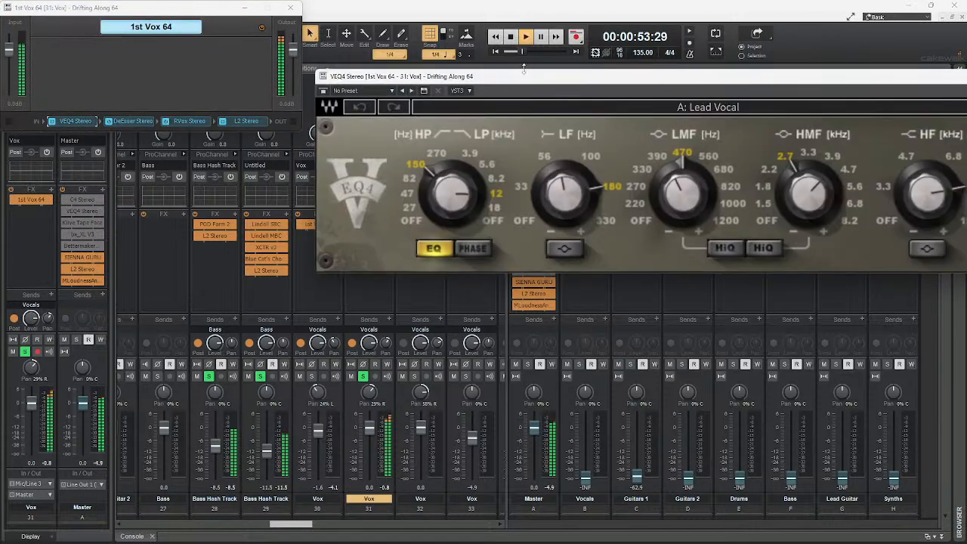
{"action": "left_click_drag", "start_coordinate": [526, 79], "coordinate": [271, 71]}
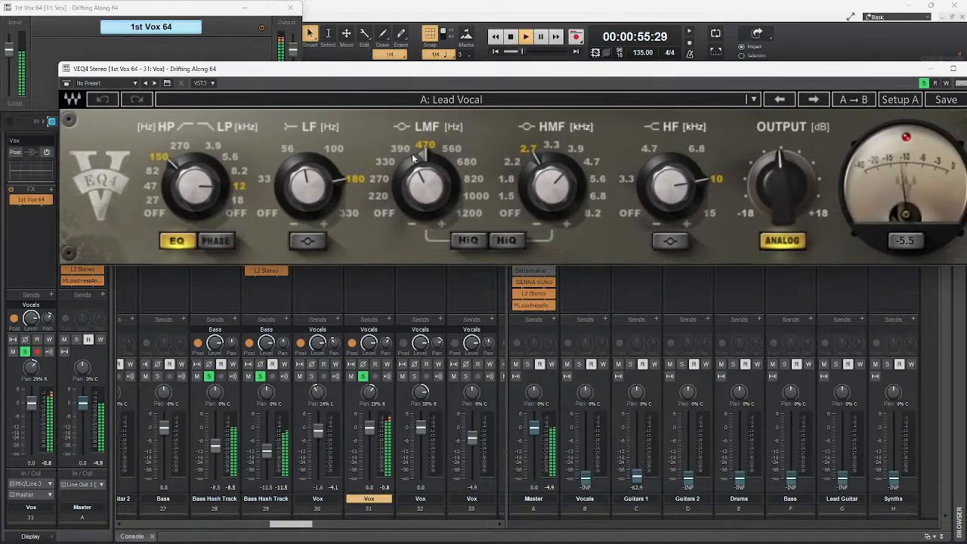
Compare VEQ4's LMF band at 390, 470 and 1000 Hz on the playing vocal, choose 1000 Hz, and raise the LF gain by ear
{"action": "left_click_drag", "start_coordinate": [412, 153], "coordinate": [449, 199]}
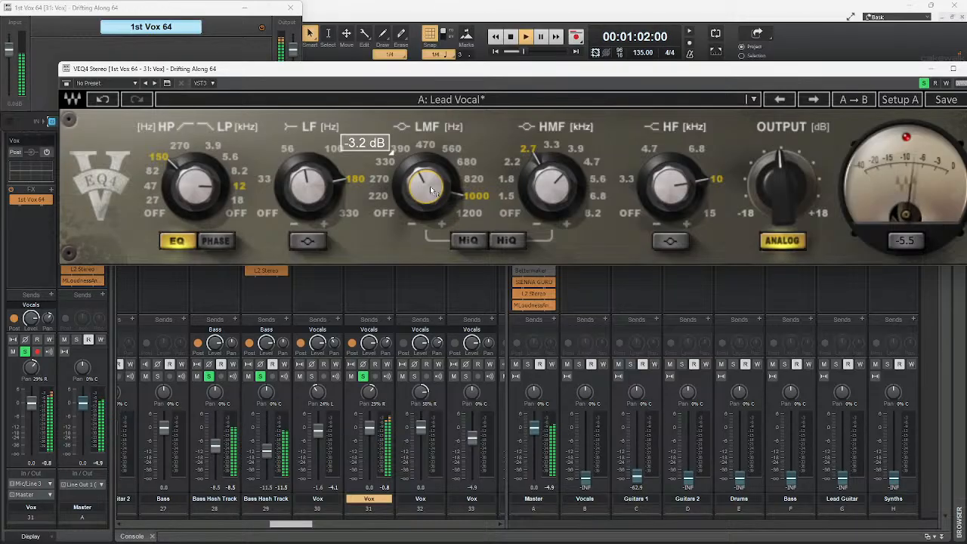
{"action": "key", "text": "space"}
{"action": "left_click", "coordinate": [405, 155]}
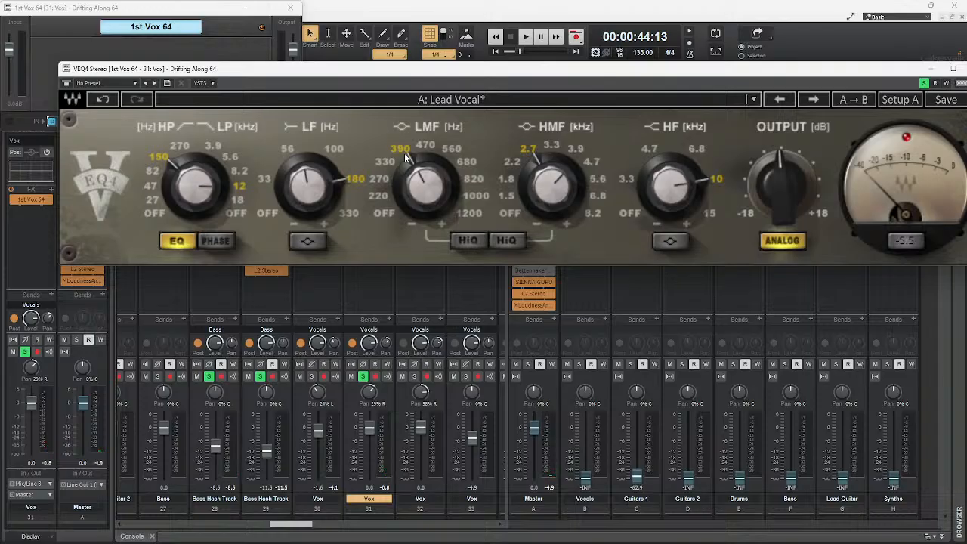
{"action": "key", "text": "space"}
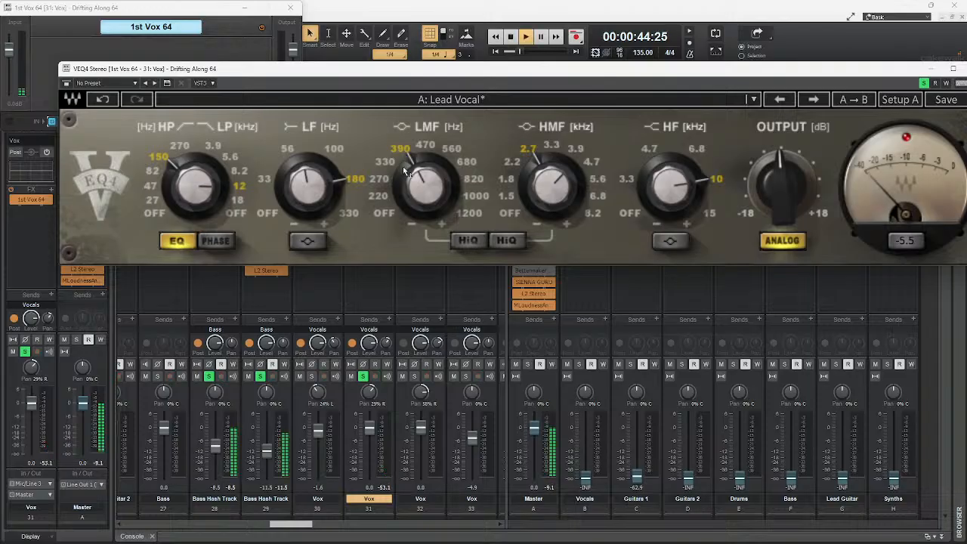
{"action": "left_click", "coordinate": [476, 198]}
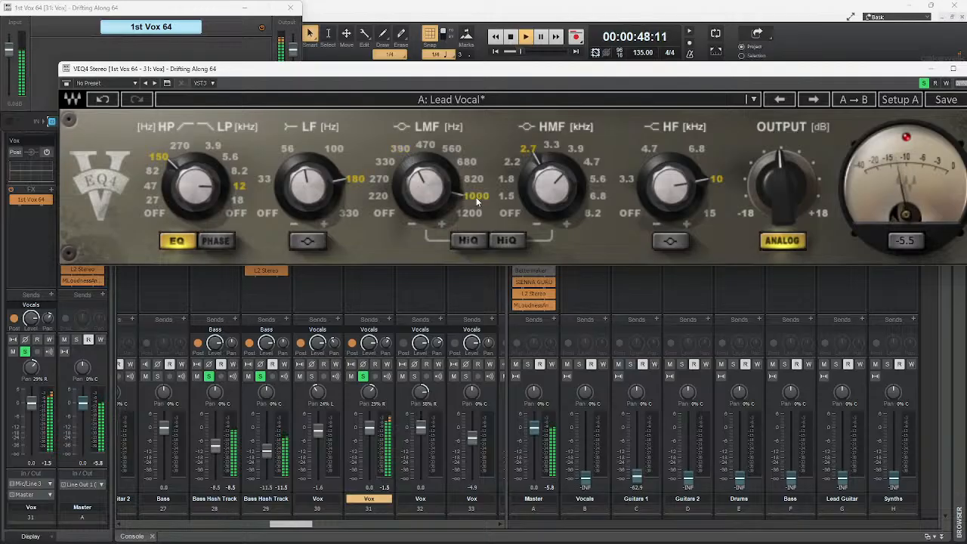
{"action": "left_click", "coordinate": [427, 147]}
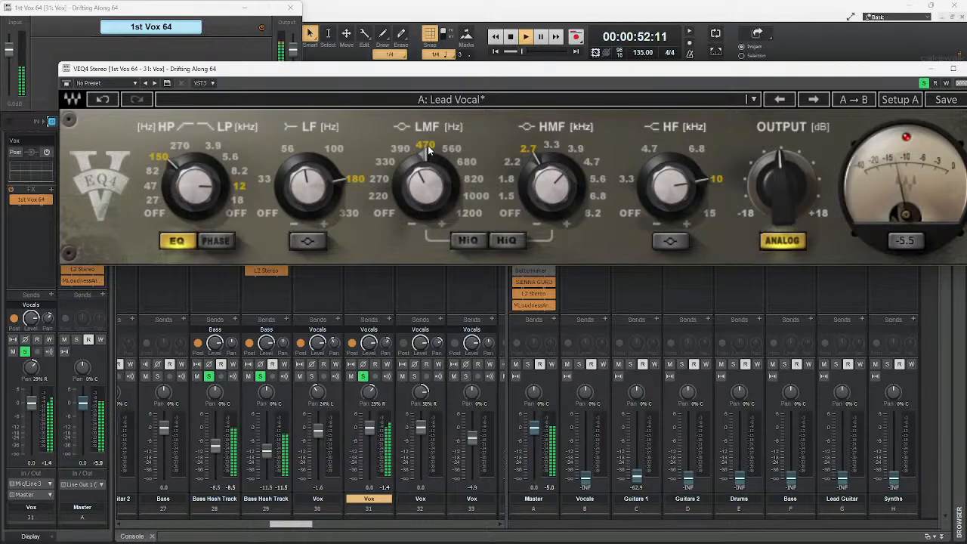
{"action": "left_click", "coordinate": [476, 198]}
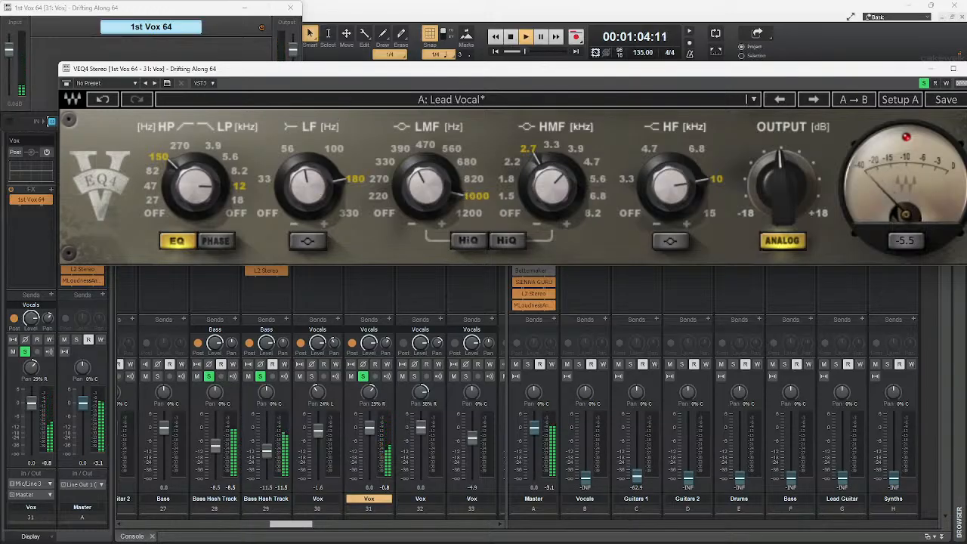
{"action": "left_click_drag", "start_coordinate": [308, 187], "coordinate": [307, 176]}
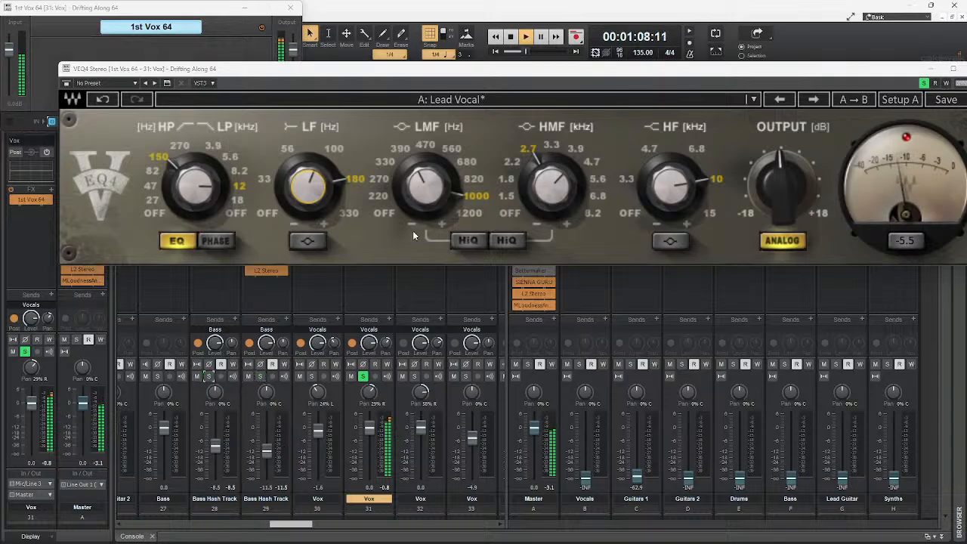
Adjust the HF gain and sweep the HMF frequency through 3.3, 3.9, 4.7, 5.6 and 6.8 kHz, returning it to 2.7 kHz
{"action": "mouse_move", "coordinate": [687, 191]}
{"action": "left_mouse_down"}
{"action": "mouse_move", "coordinate": [688, 182]}
{"action": "mouse_move", "coordinate": [688, 204]}
{"action": "left_mouse_up"}
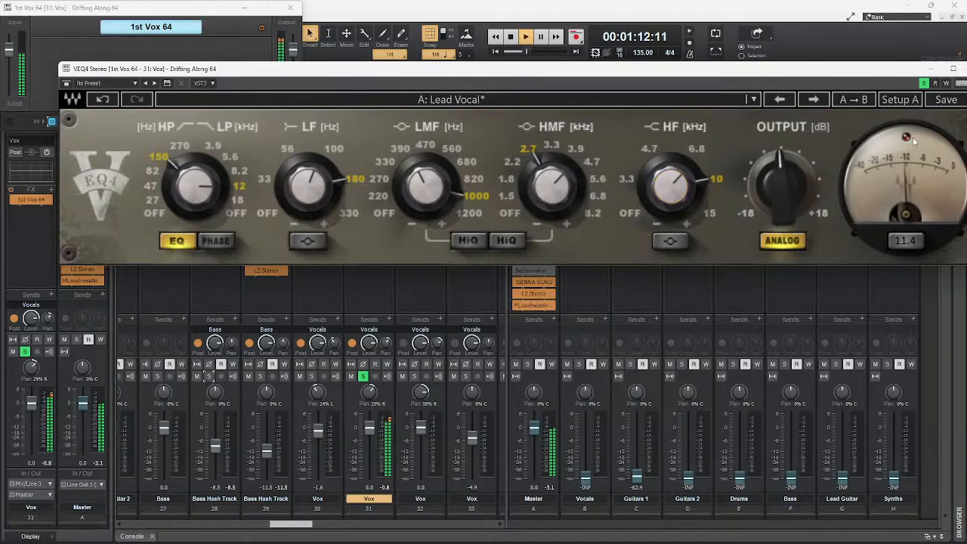
{"action": "left_click", "coordinate": [552, 146]}
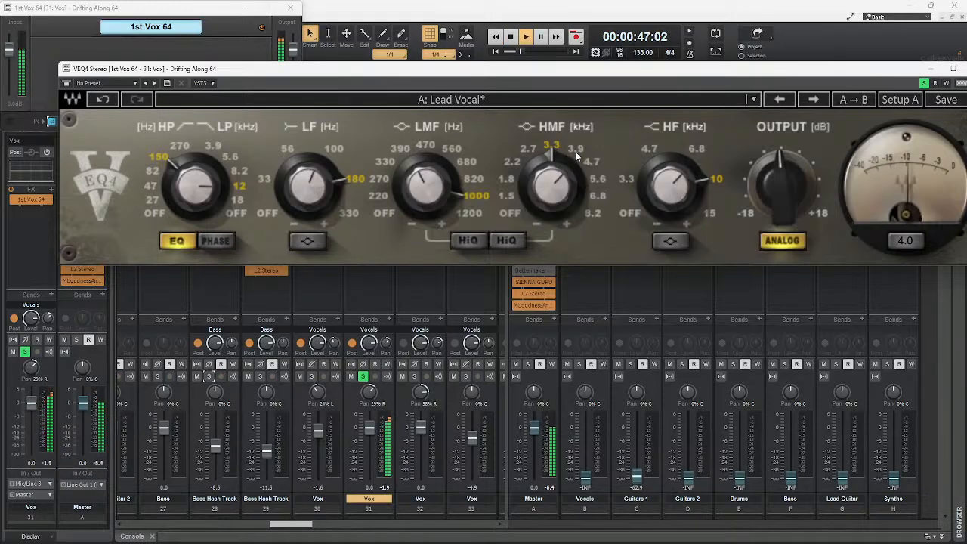
{"action": "left_click", "coordinate": [577, 151]}
{"action": "left_click", "coordinate": [593, 163]}
{"action": "left_click", "coordinate": [601, 178]}
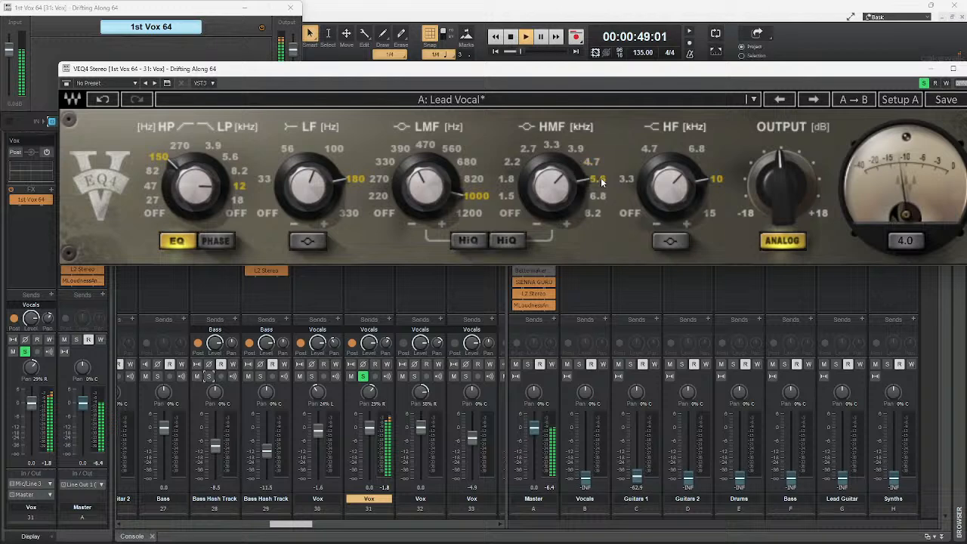
{"action": "left_click", "coordinate": [597, 195]}
{"action": "left_click", "coordinate": [533, 152]}
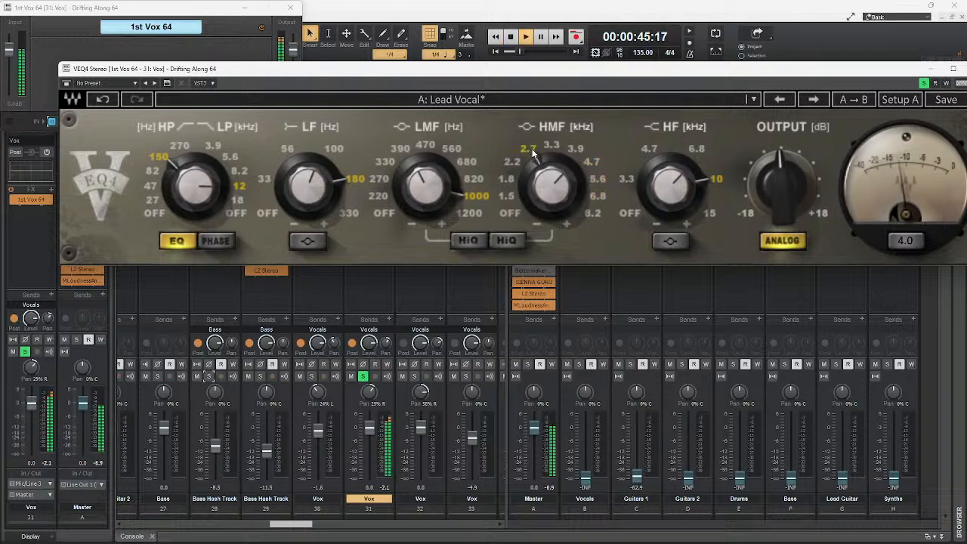
Isolate the HMF band by switching off the LMF, LF and HF bands
{"action": "left_click", "coordinate": [385, 214]}
{"action": "left_click", "coordinate": [267, 215]}
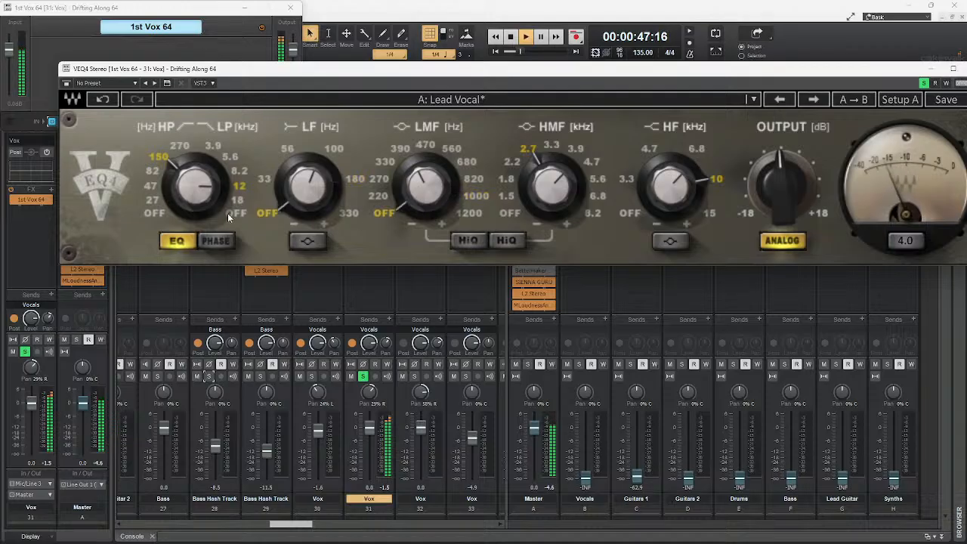
{"action": "left_click", "coordinate": [631, 213]}
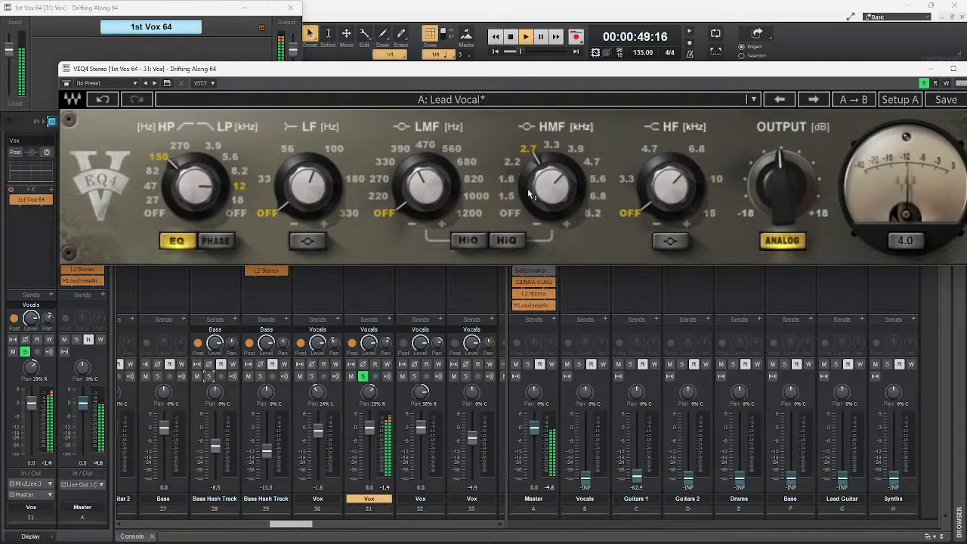
Set the HMF frequency to 3.3 kHz and the low-pass filter to 18 kHz
{"action": "left_click", "coordinate": [556, 144]}
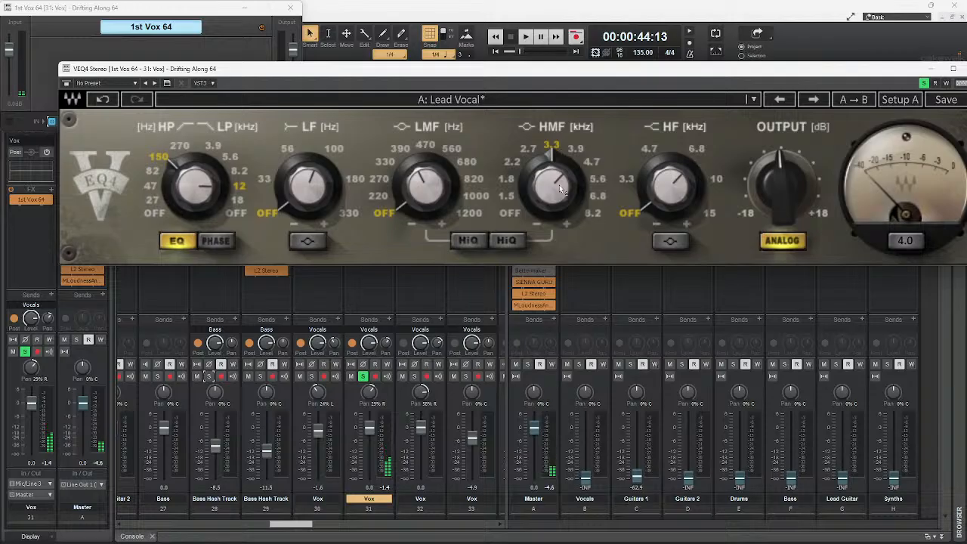
{"action": "mouse_move", "coordinate": [559, 187]}
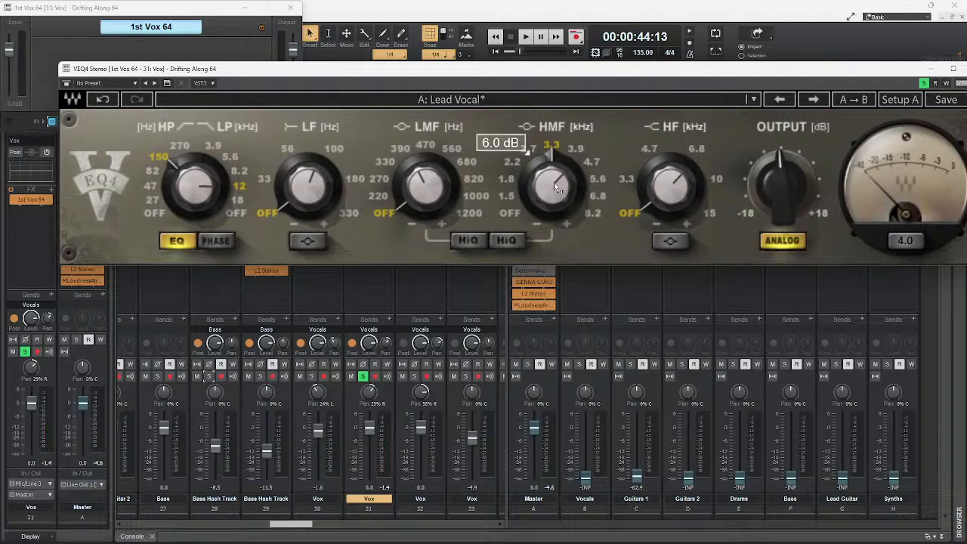
{"action": "left_click", "coordinate": [236, 201]}
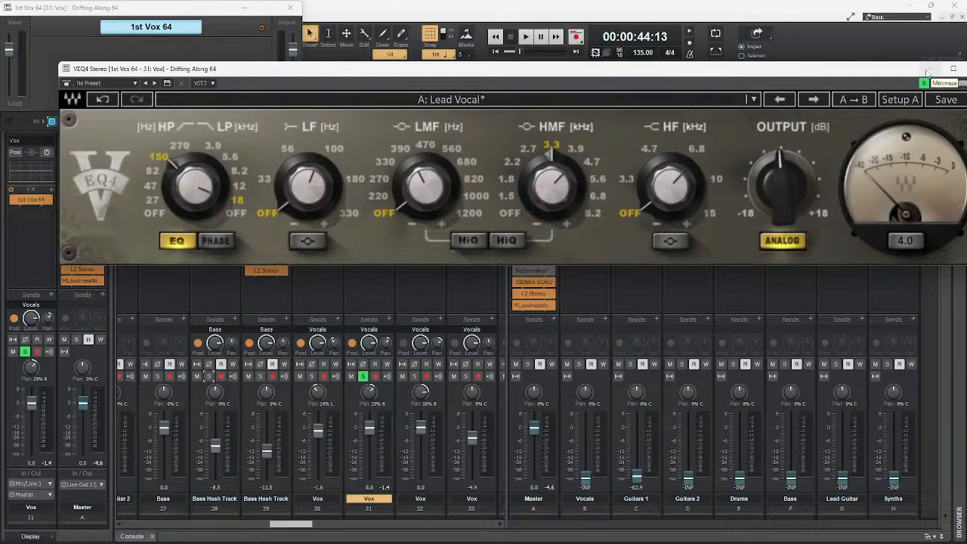
During playback, boost HMF to 16.7 dB, audition 6.8 and 2.2 kHz, and settle on 2.7 kHz with about 6.3 dB of gain
{"action": "key", "text": "space"}
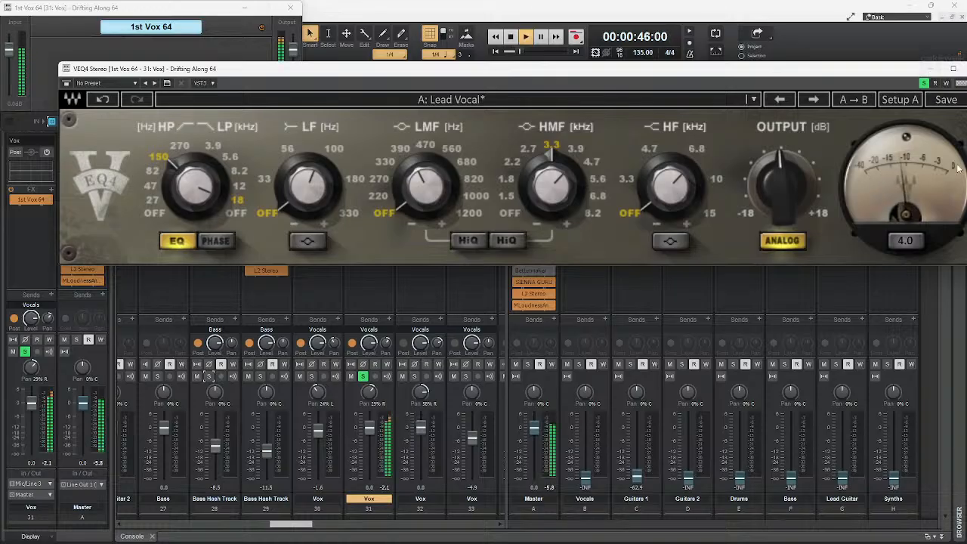
{"action": "mouse_move", "coordinate": [576, 196]}
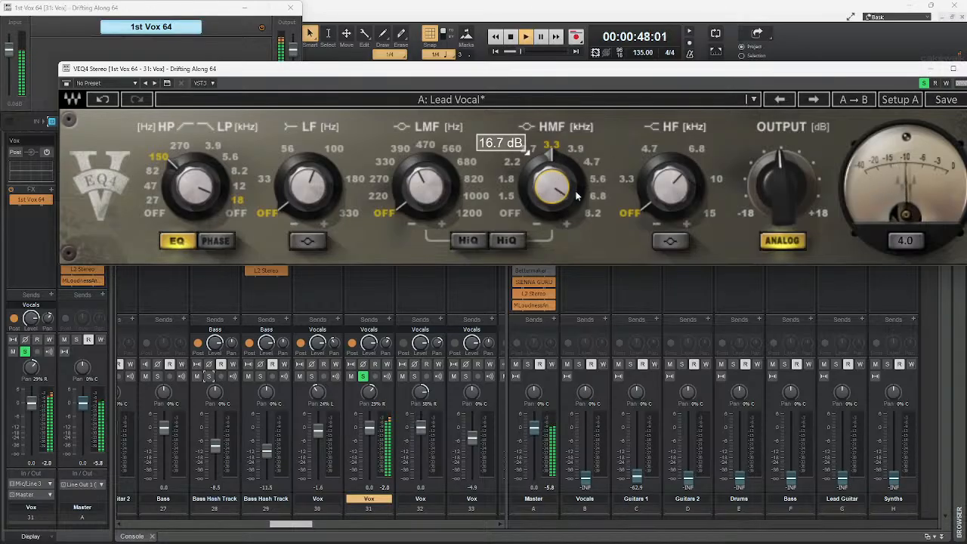
{"action": "left_click", "coordinate": [601, 196]}
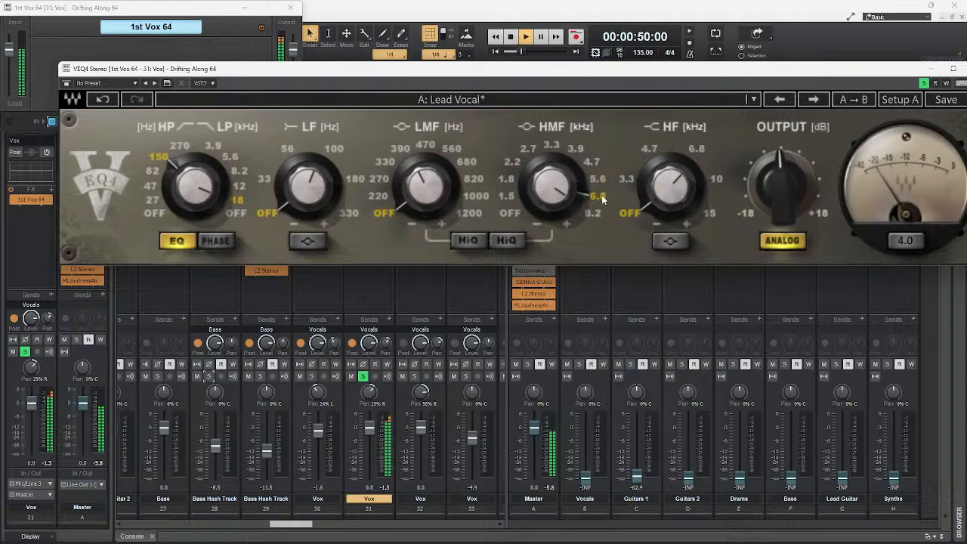
{"action": "left_click", "coordinate": [513, 163]}
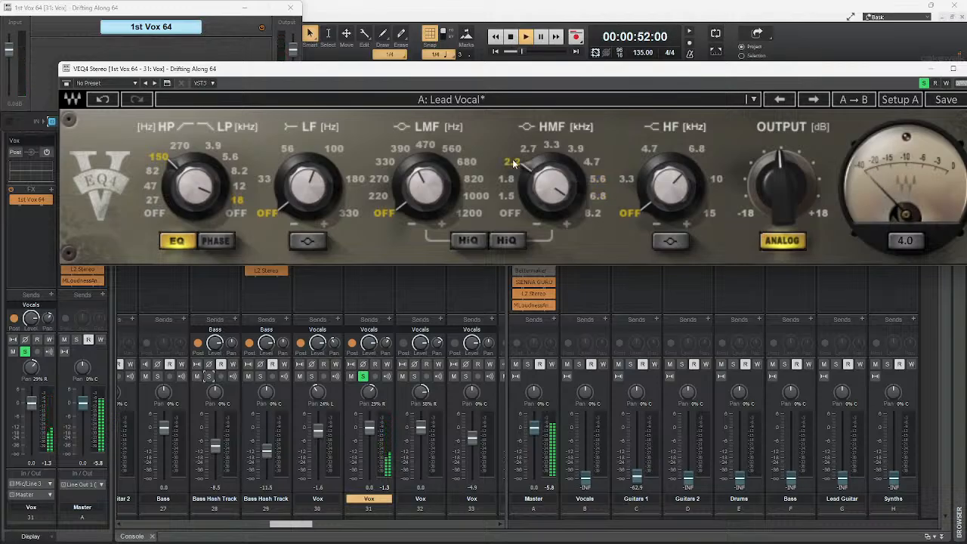
{"action": "left_click", "coordinate": [531, 150]}
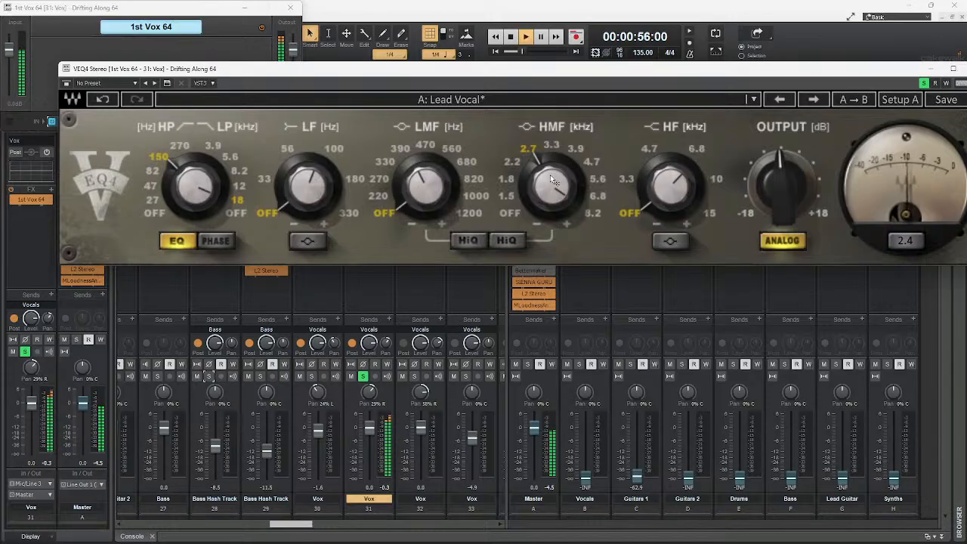
{"action": "left_click_drag", "start_coordinate": [550, 175], "coordinate": [529, 151]}
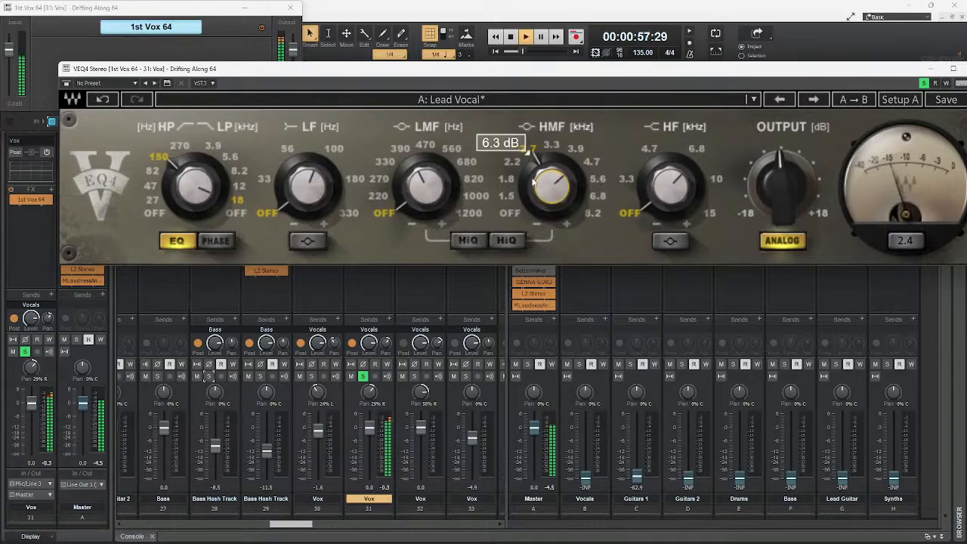
Re-enable LMF at 1000 Hz, HF at 10 kHz and LF at 180 Hz, adjust the LMF gain, and dismiss the EQ window
{"action": "left_click", "coordinate": [474, 196]}
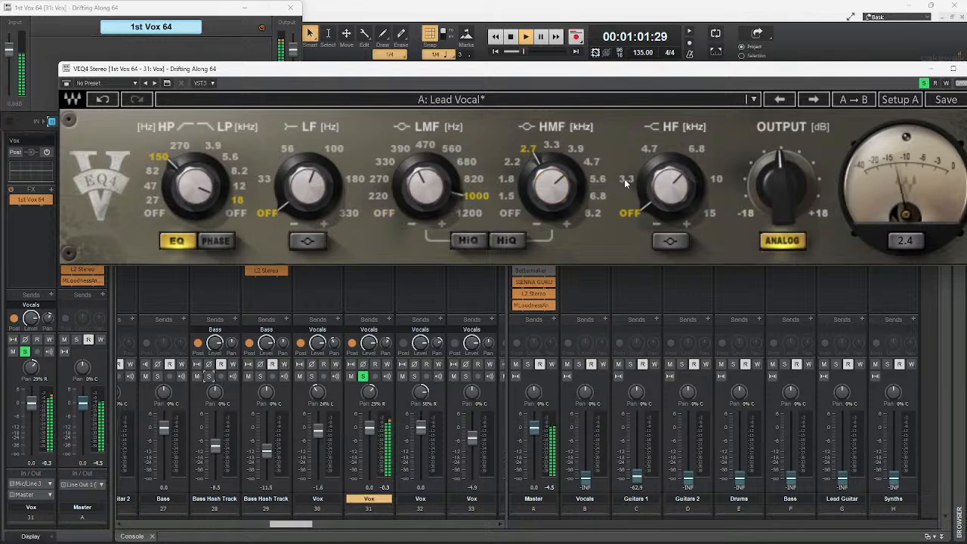
{"action": "left_click", "coordinate": [716, 178]}
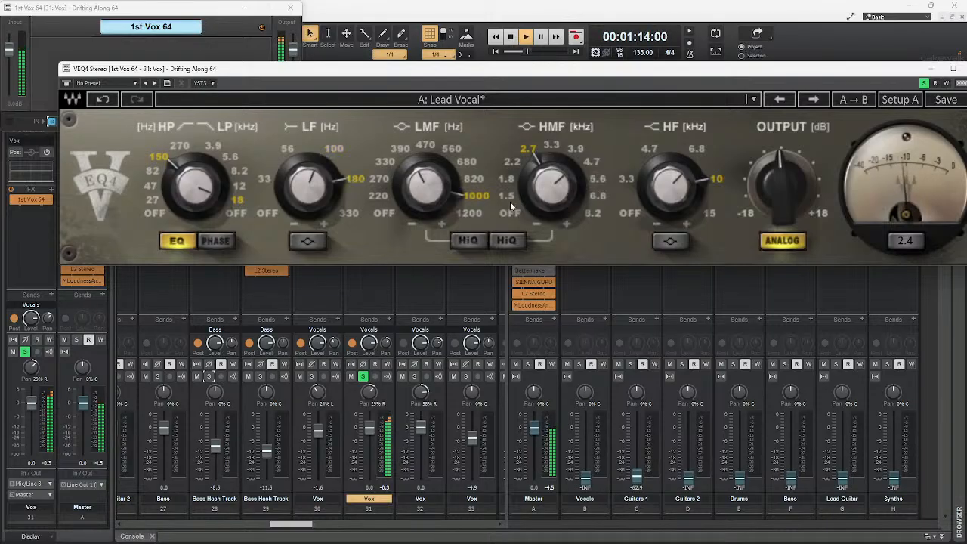
{"action": "mouse_move", "coordinate": [427, 189]}
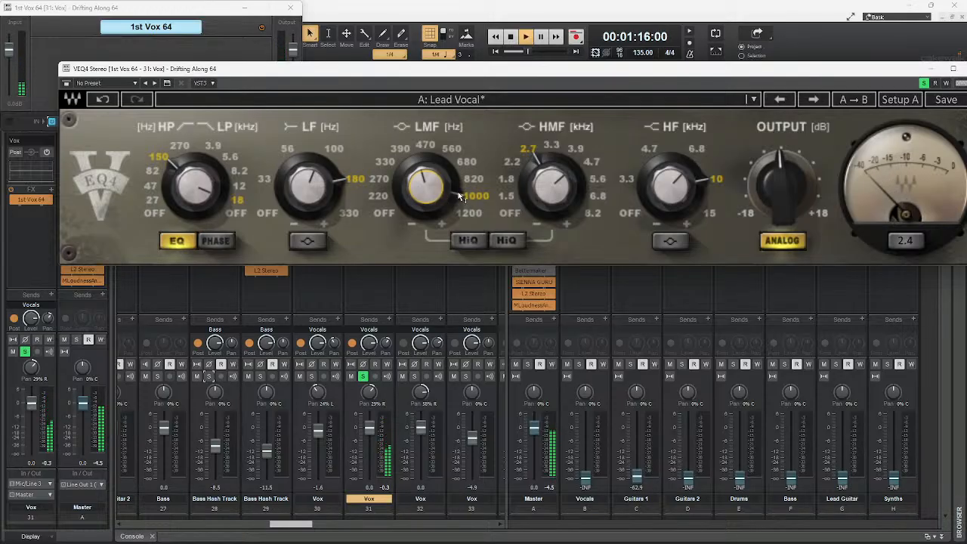
{"action": "left_click", "coordinate": [932, 70]}
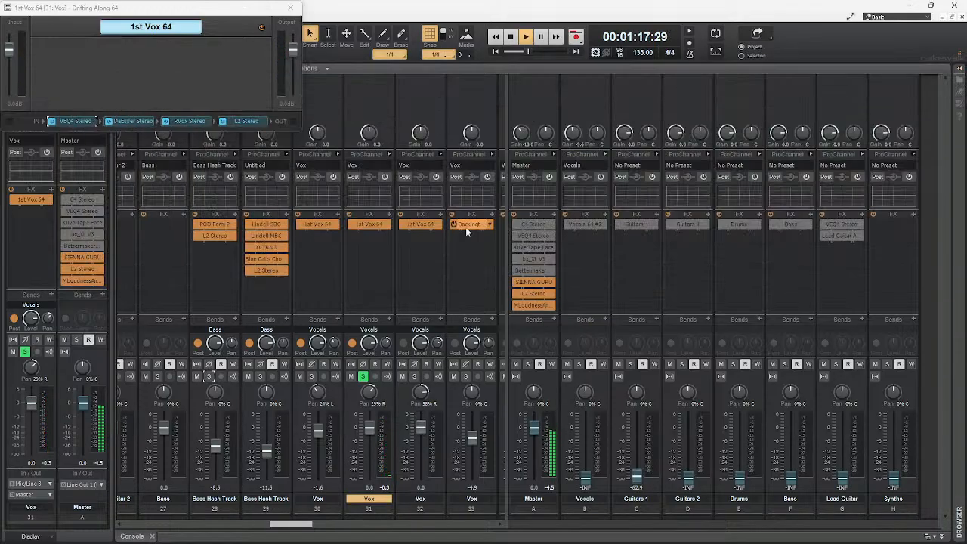
Solo Vox tracks 30 and 32 alongside track 31 and replay the section
{"action": "left_click", "coordinate": [312, 376]}
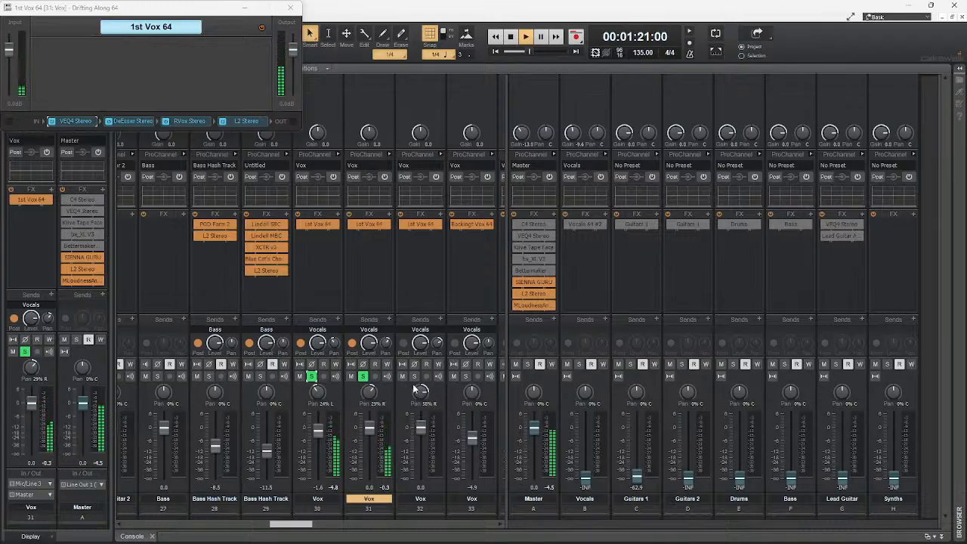
{"action": "key", "text": "space"}
{"action": "key", "text": "space"}
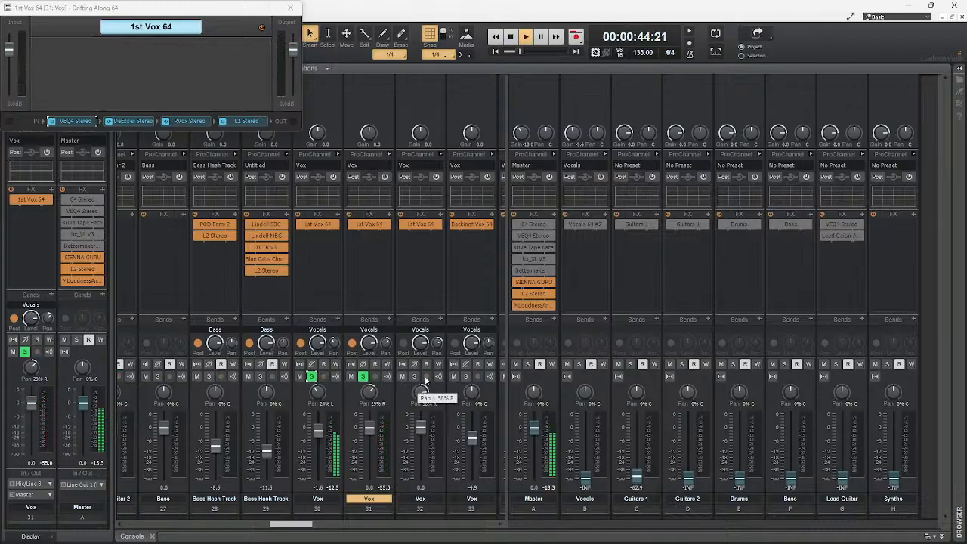
{"action": "left_click", "coordinate": [414, 376]}
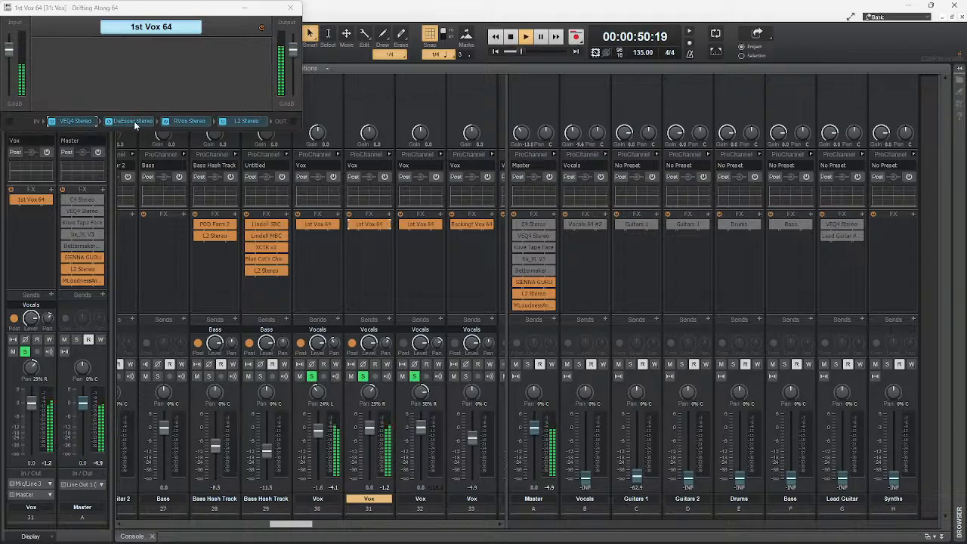
Move the DeEsser ahead of the VEQ4 in the 1st Vox 64 chain and set its threshold to -36.0
{"action": "left_click_drag", "start_coordinate": [134, 121], "coordinate": [72, 121]}
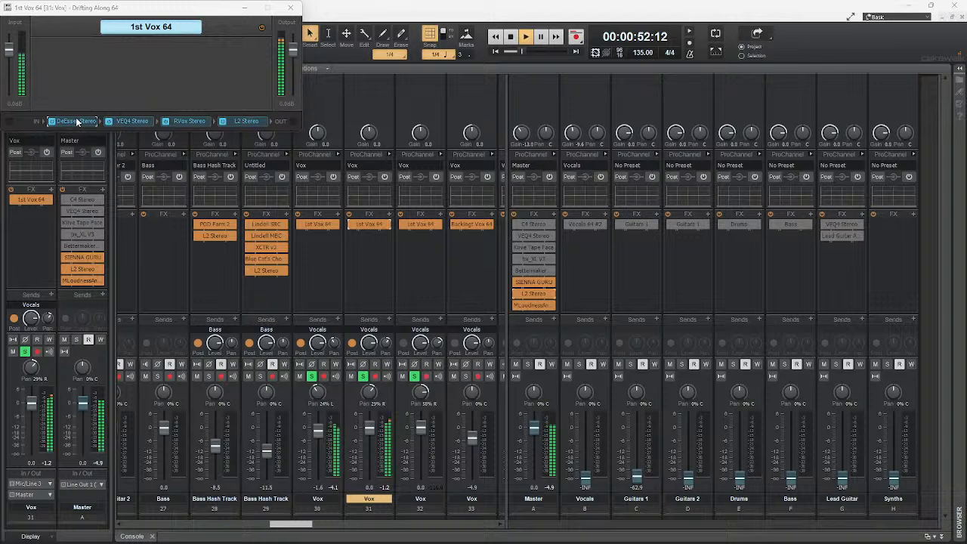
{"action": "double_click", "coordinate": [75, 121]}
{"action": "mouse_move", "coordinate": [398, 219]}
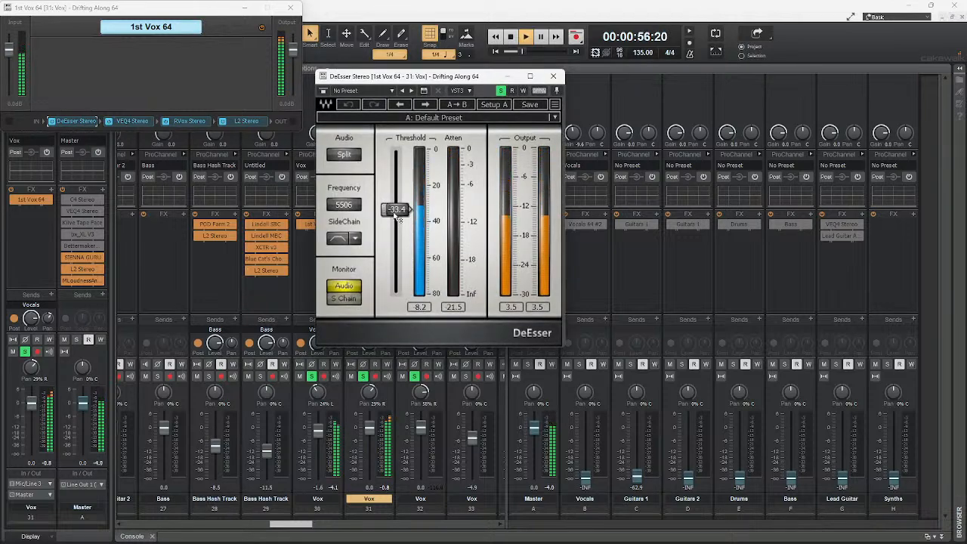
{"action": "left_click_drag", "start_coordinate": [397, 220], "coordinate": [398, 224]}
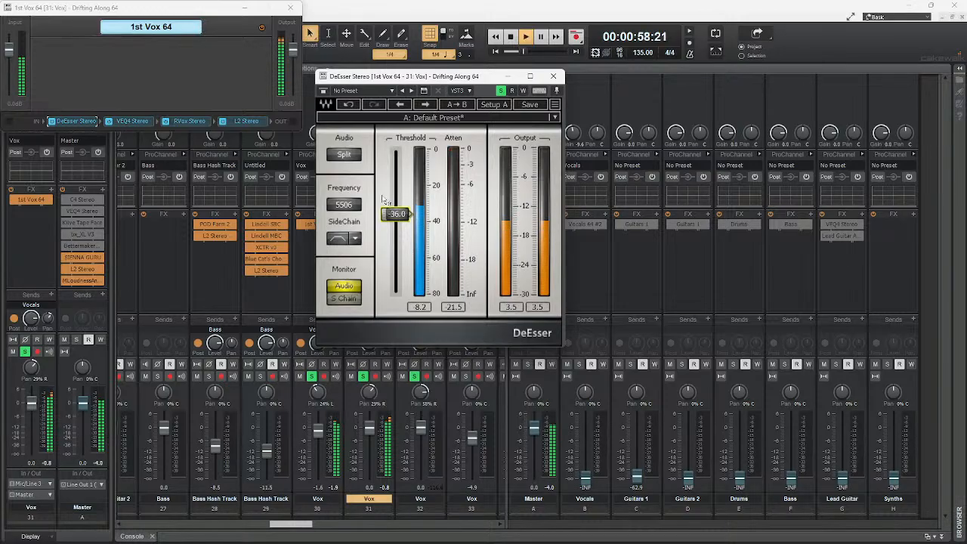
Set the VEQ4 output level to 0 dB and close the EQ window
{"action": "double_click", "coordinate": [132, 120]}
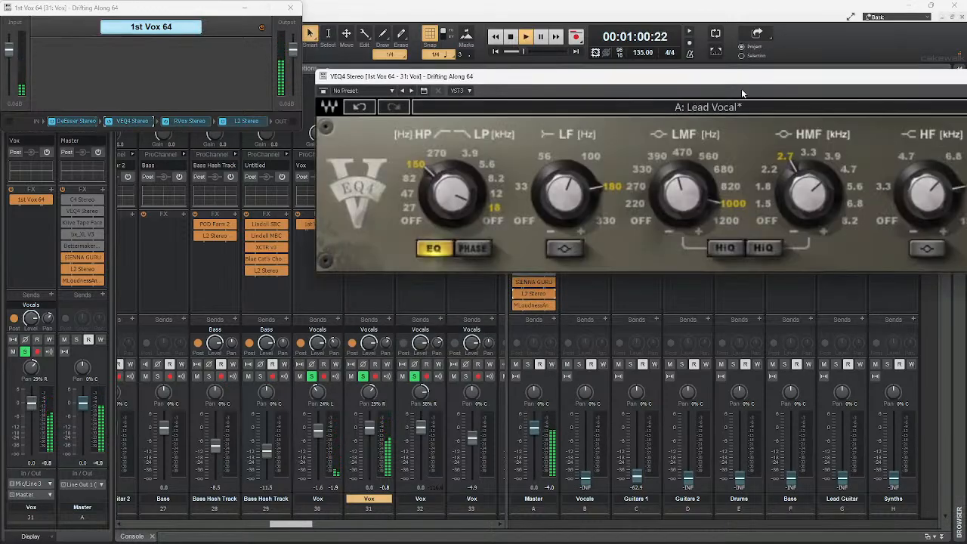
{"action": "left_click_drag", "start_coordinate": [742, 89], "coordinate": [457, 101]}
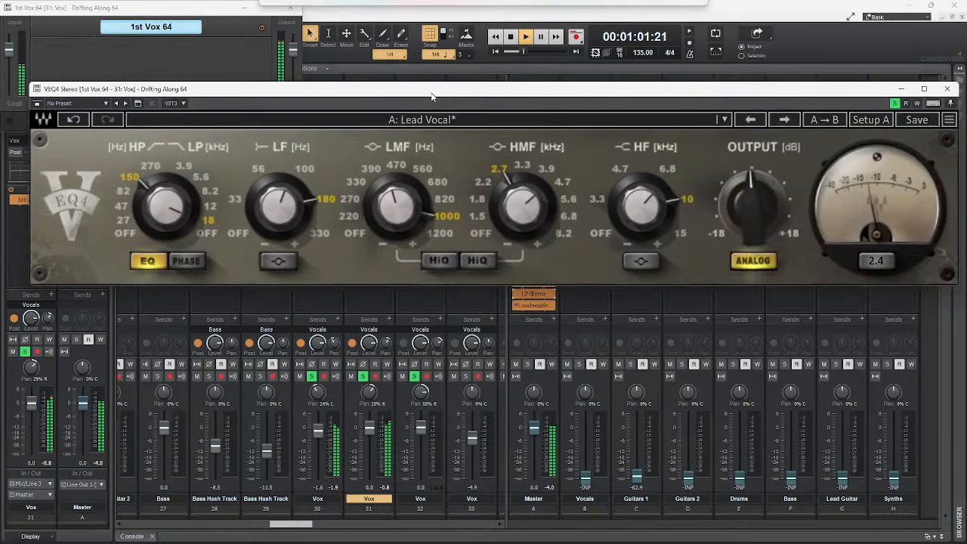
{"action": "left_click", "coordinate": [759, 207]}
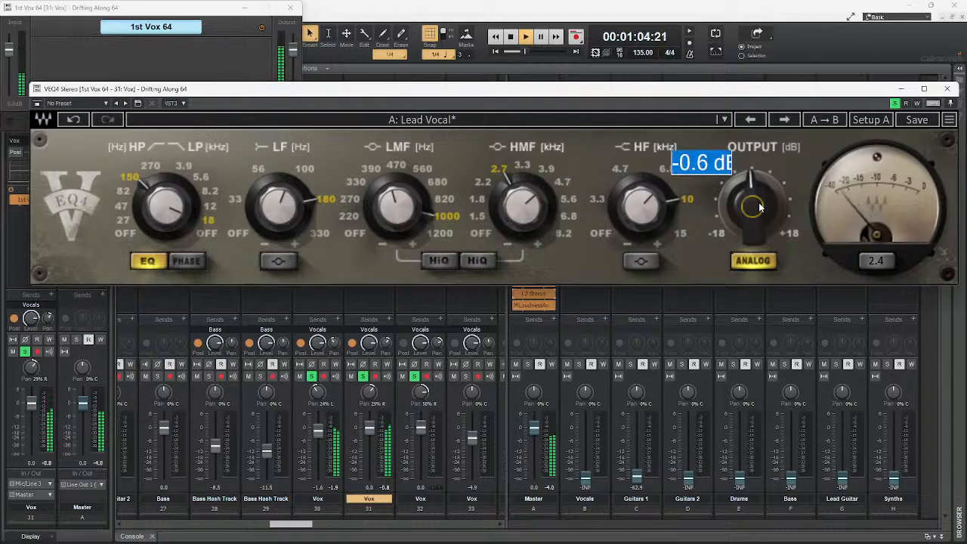
{"action": "type", "text": "0"}
{"action": "key", "text": "Return"}
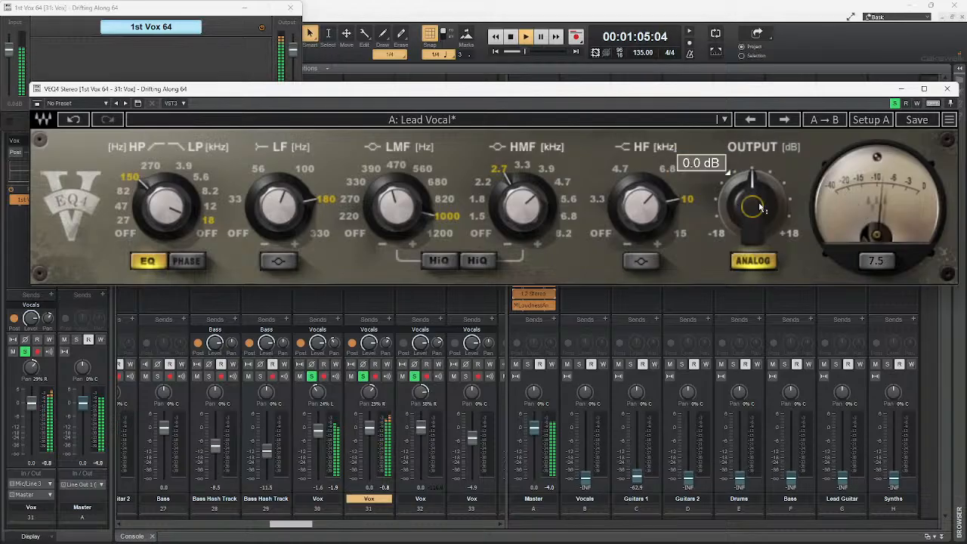
{"action": "left_click", "coordinate": [947, 88]}
Review the RVox compressor and L2 limiter settings in the 1st Vox 64 chain
{"action": "double_click", "coordinate": [185, 122]}
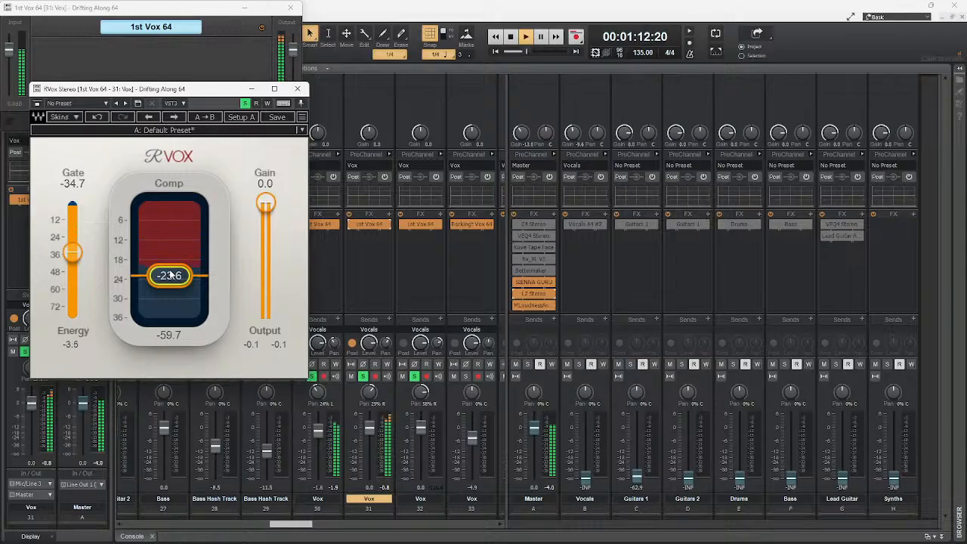
{"action": "left_click", "coordinate": [299, 90]}
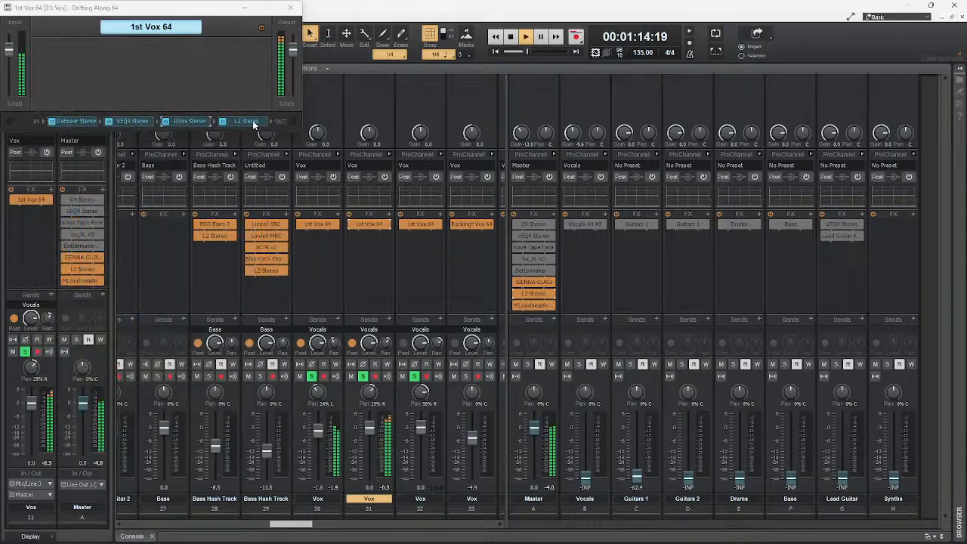
{"action": "double_click", "coordinate": [253, 124]}
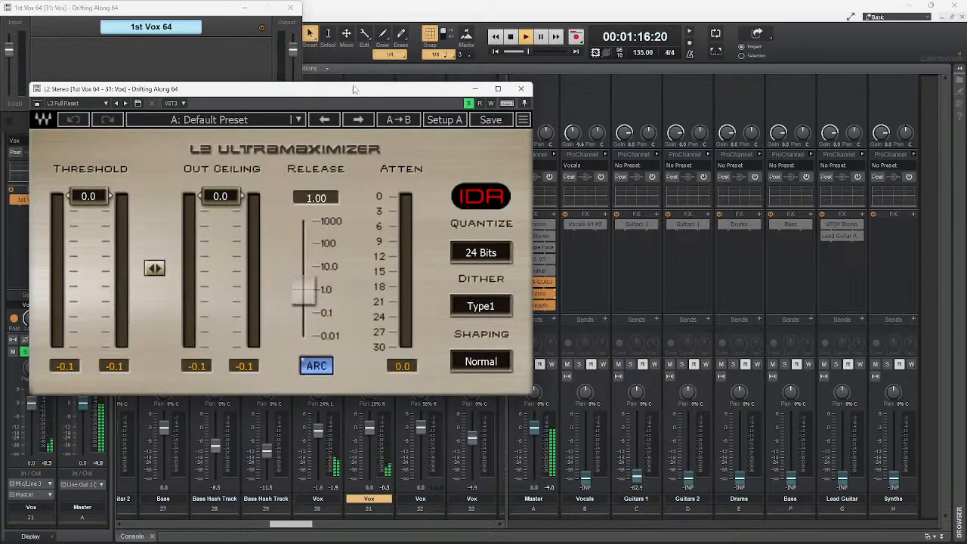
{"action": "left_click_drag", "start_coordinate": [355, 89], "coordinate": [634, 63]}
Set the RVox compression to about -10.1, then close the plug-in and the 1st Vox 64 chain windows
{"action": "double_click", "coordinate": [184, 121]}
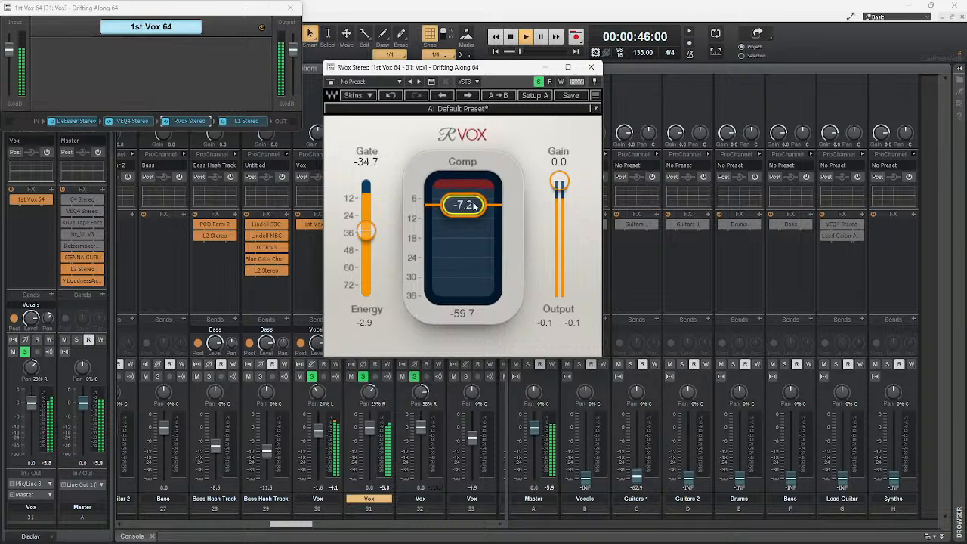
{"action": "left_click_drag", "start_coordinate": [474, 206], "coordinate": [462, 214]}
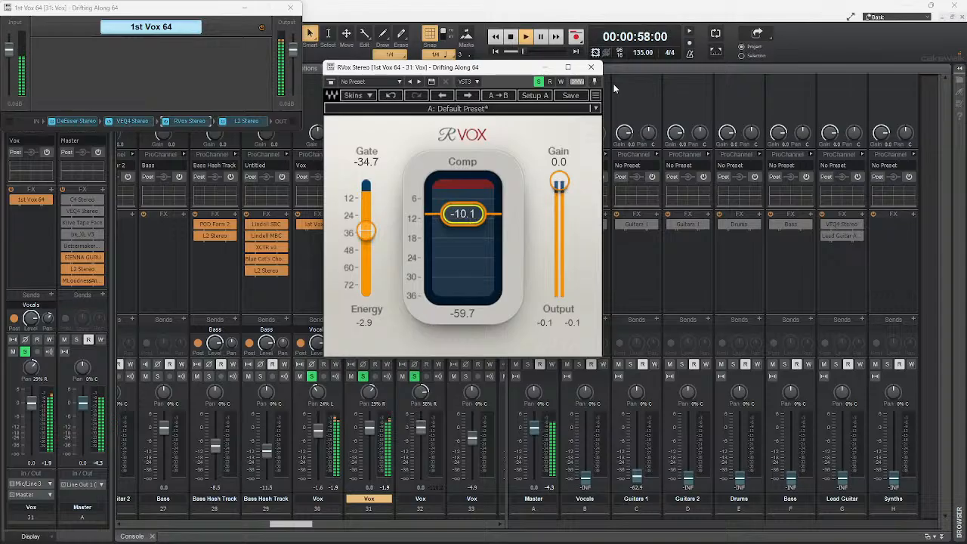
{"action": "left_click", "coordinate": [591, 66]}
{"action": "left_click", "coordinate": [292, 8]}
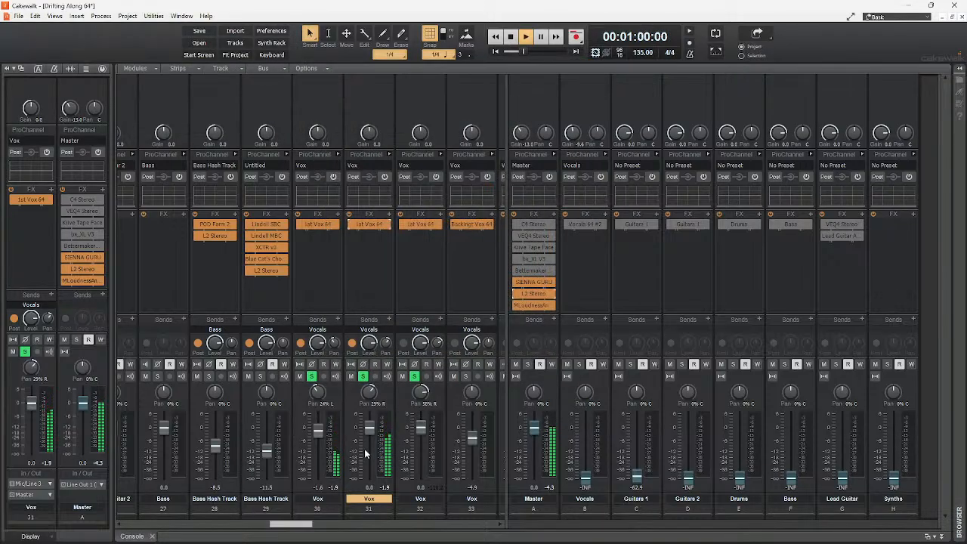
Solo both Bass Hash Tracks and Vox track 33, and take Vox tracks 30 and 31 out of solo
{"action": "left_click", "coordinate": [259, 377]}
{"action": "left_click", "coordinate": [209, 376]}
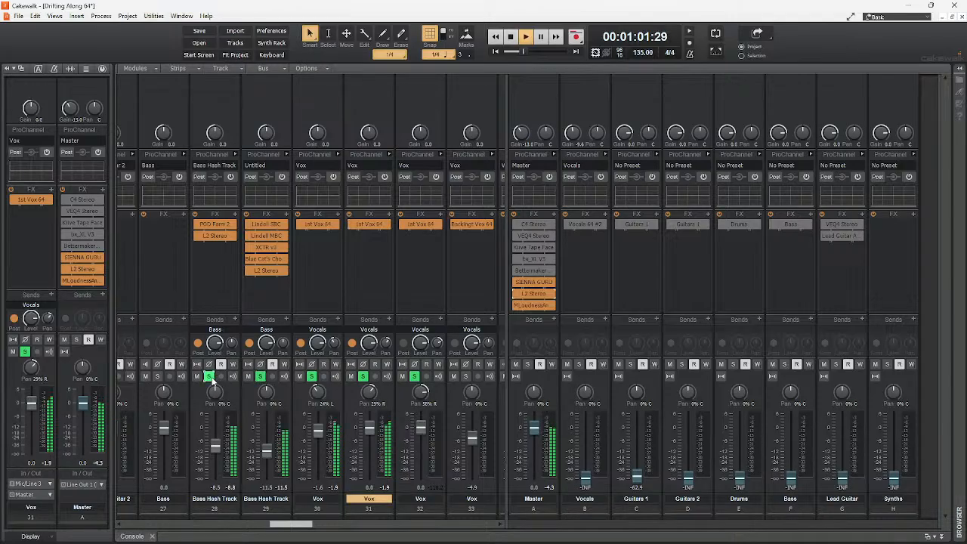
{"action": "left_click", "coordinate": [465, 376]}
{"action": "left_click", "coordinate": [315, 382]}
{"action": "left_click", "coordinate": [363, 378]}
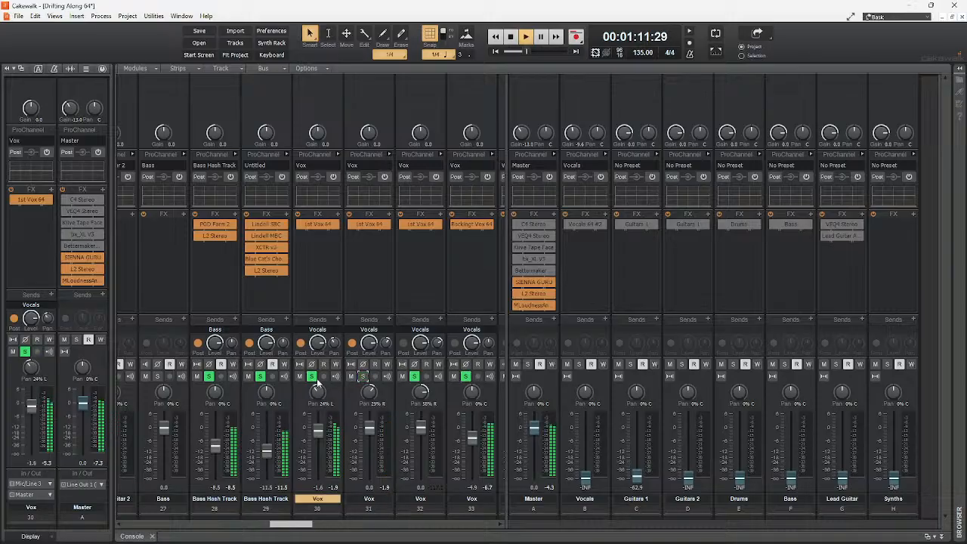
{"action": "left_click", "coordinate": [312, 378]}
In the VEQ4 of the Backingt Vox 64 chain, set LMF to 1000 Hz, adjust its gain, and set HMF to 2.7 kHz and LP to 18 kHz
{"action": "double_click", "coordinate": [473, 225]}
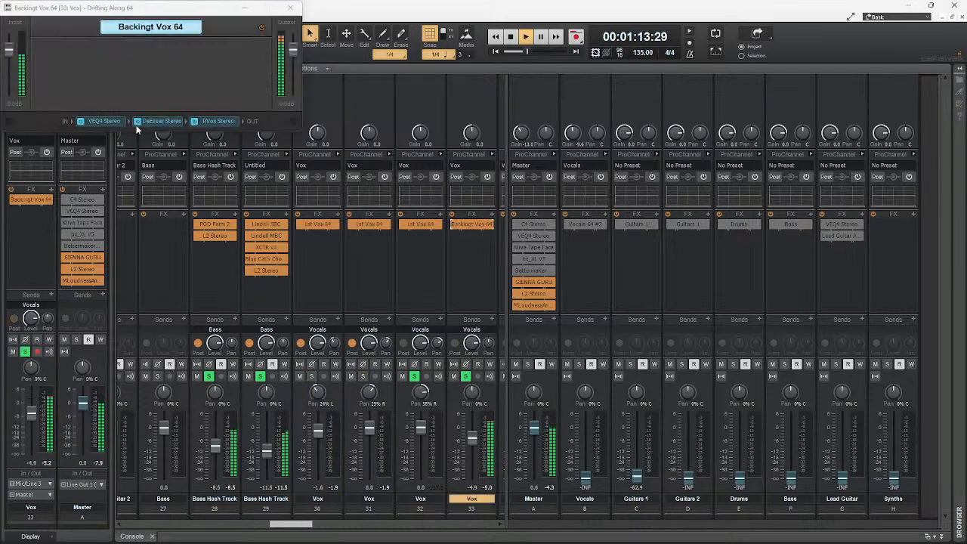
{"action": "double_click", "coordinate": [105, 121]}
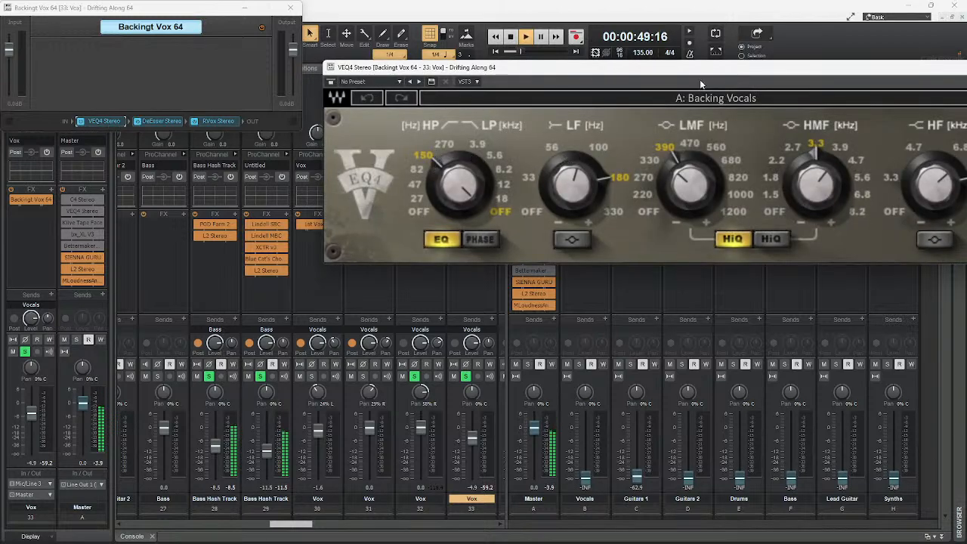
{"action": "left_click_drag", "start_coordinate": [699, 74], "coordinate": [471, 75]}
{"action": "left_click", "coordinate": [515, 203]}
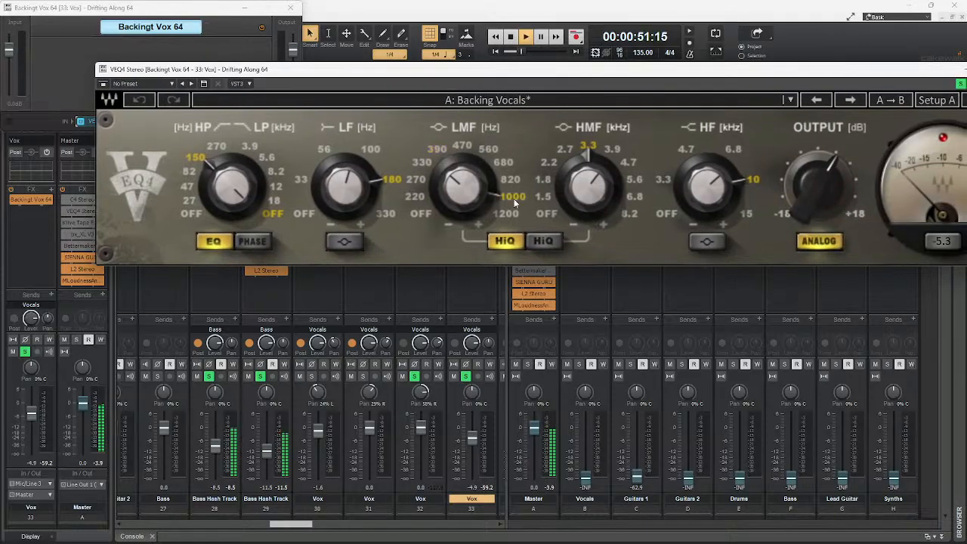
{"action": "left_click_drag", "start_coordinate": [468, 191], "coordinate": [468, 192]}
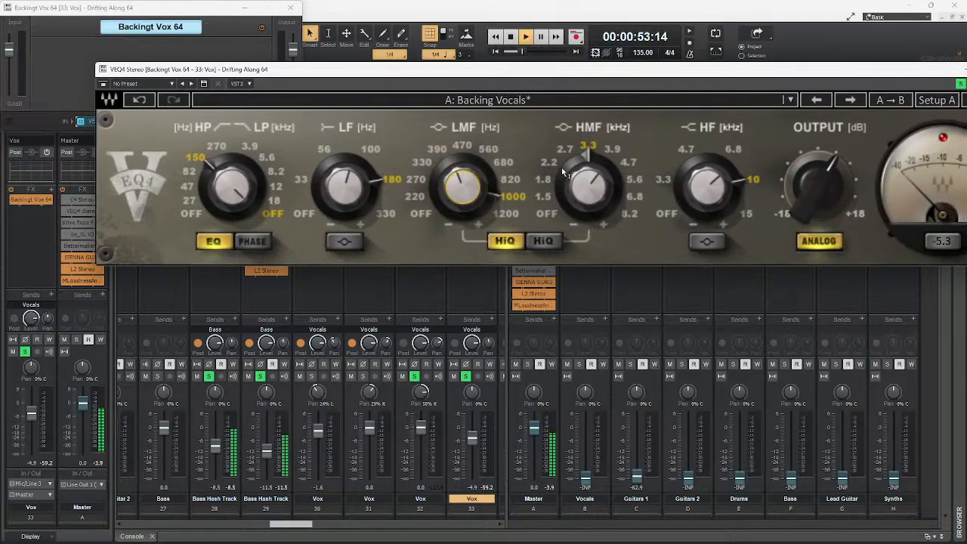
{"action": "left_click", "coordinate": [572, 153]}
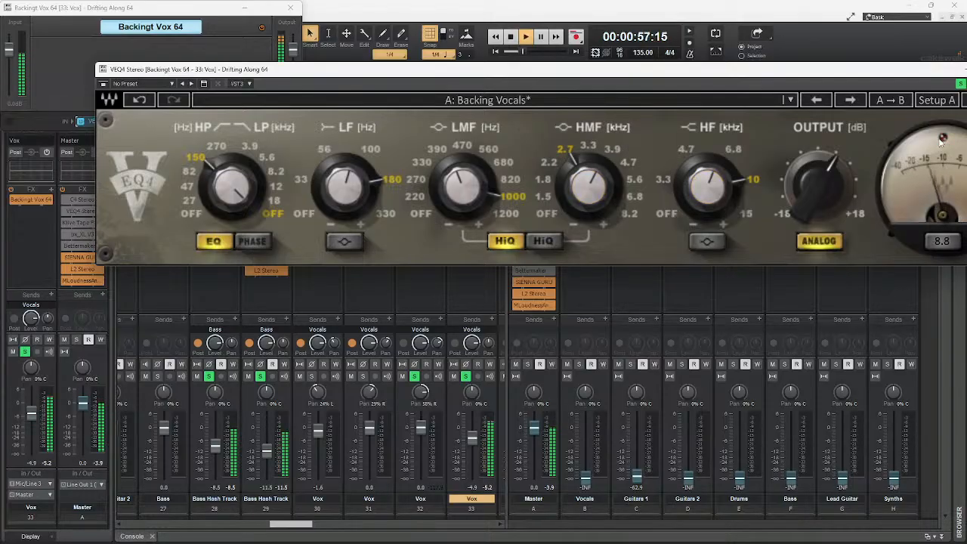
{"action": "left_click", "coordinate": [274, 201]}
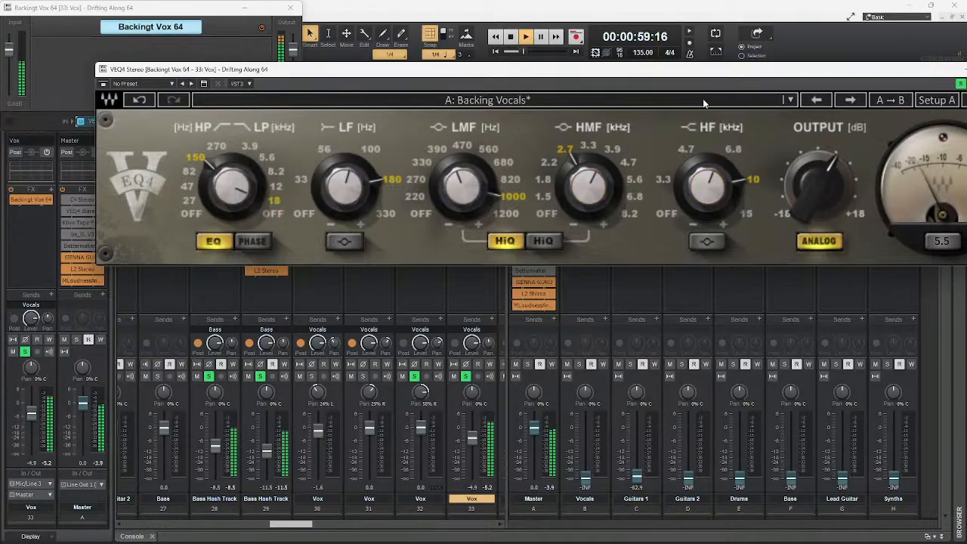
{"action": "left_click_drag", "start_coordinate": [767, 69], "coordinate": [671, 71]}
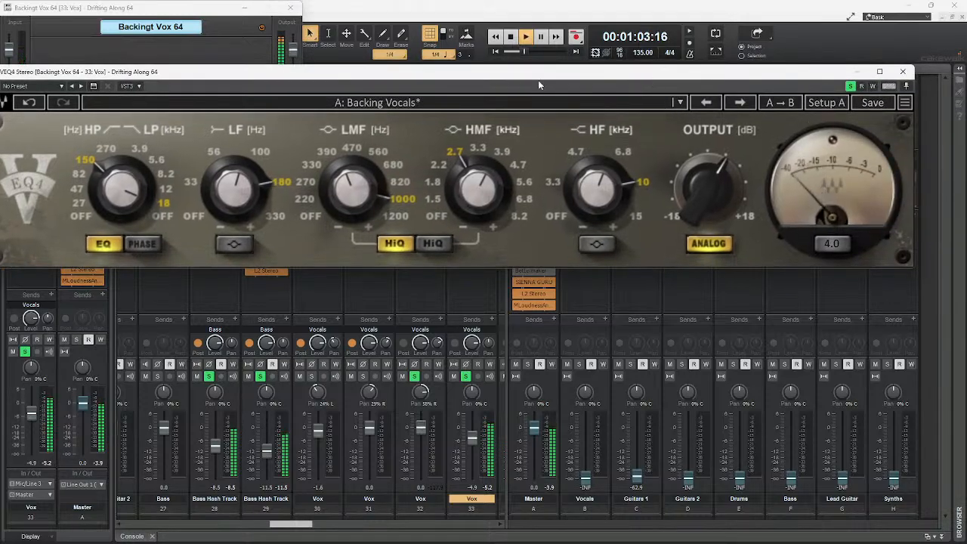
{"action": "left_click_drag", "start_coordinate": [566, 73], "coordinate": [588, 191]}
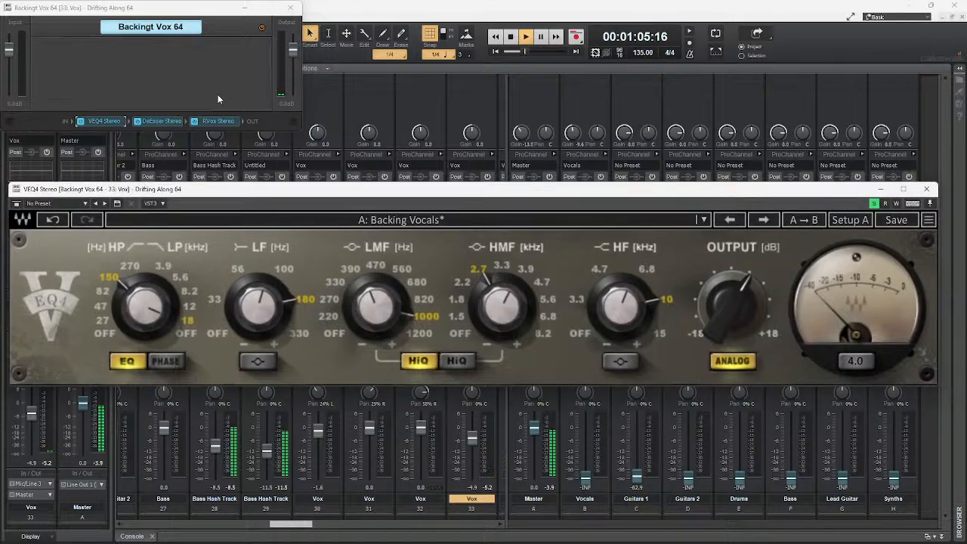
Move the DeEsser ahead of the VEQ4 in the Backingt Vox 64 chain and set the RVox compression to 0.0
{"action": "left_click", "coordinate": [160, 122]}
{"action": "left_click_drag", "start_coordinate": [160, 122], "coordinate": [106, 120]}
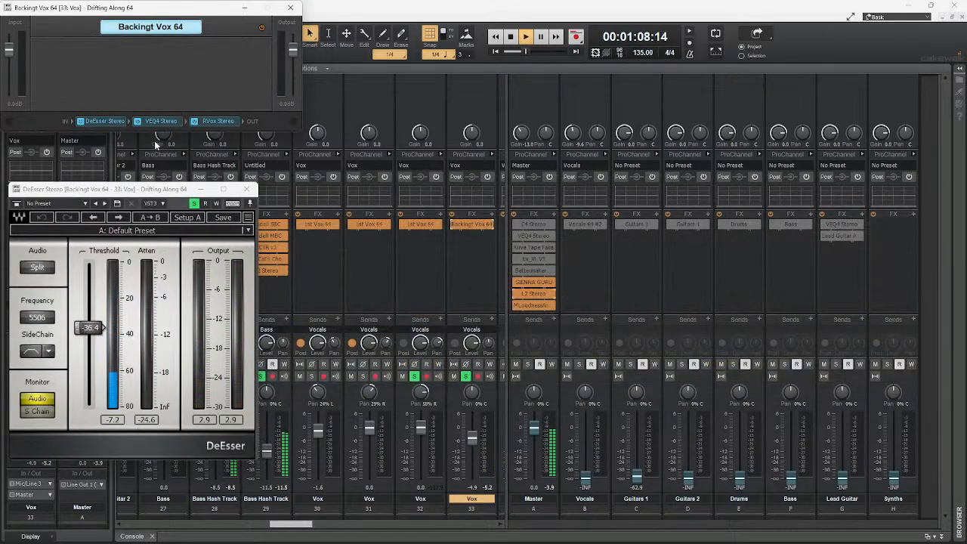
{"action": "left_click", "coordinate": [222, 123]}
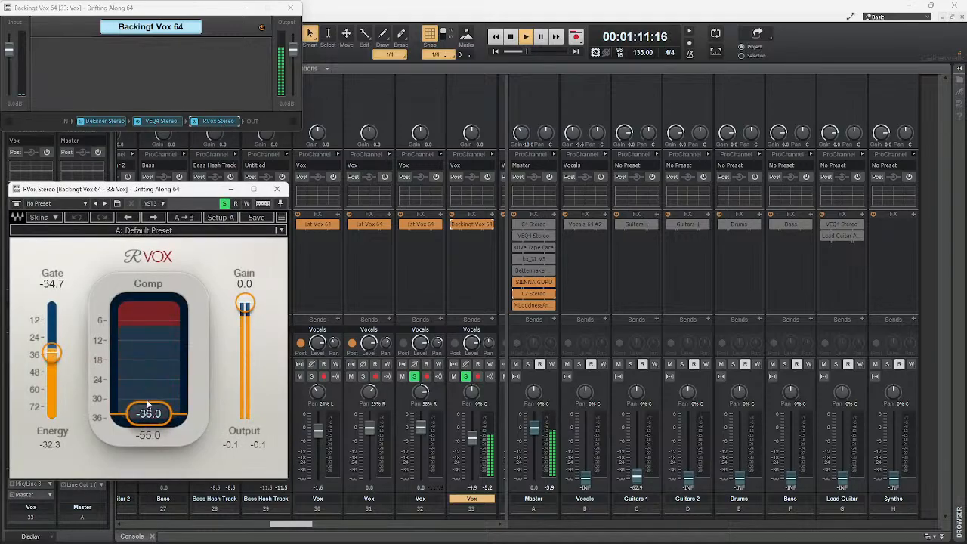
{"action": "left_click_drag", "start_coordinate": [166, 191], "coordinate": [688, 89]}
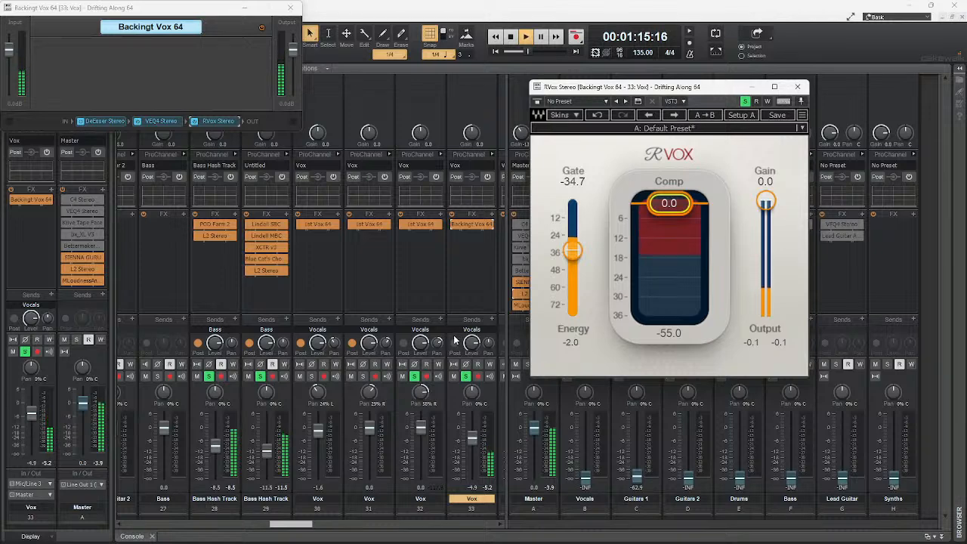
Solo Vox tracks 30 and 31 again and lower the fader of Vox track 31 slightly
{"action": "left_click", "coordinate": [311, 376]}
{"action": "left_click", "coordinate": [363, 376]}
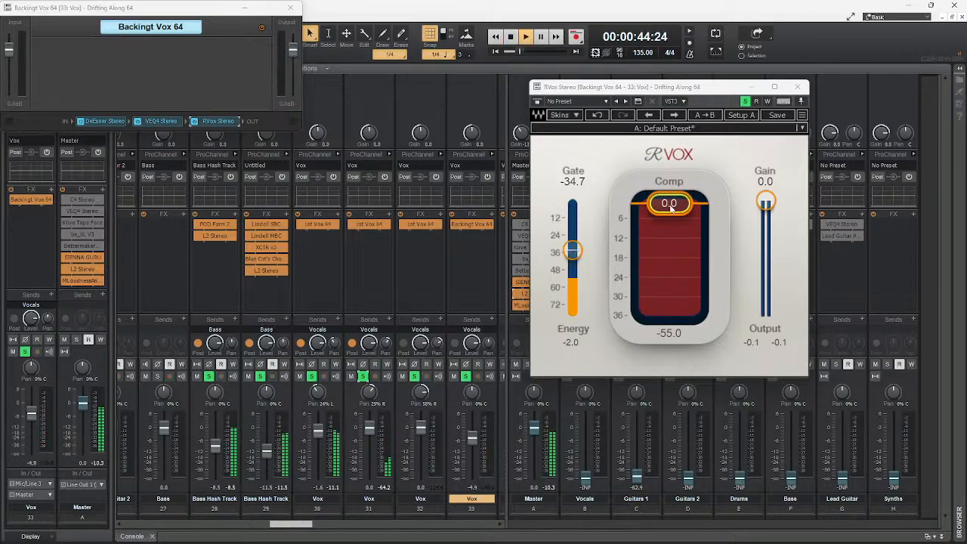
{"action": "left_click_drag", "start_coordinate": [671, 209], "coordinate": [671, 211]}
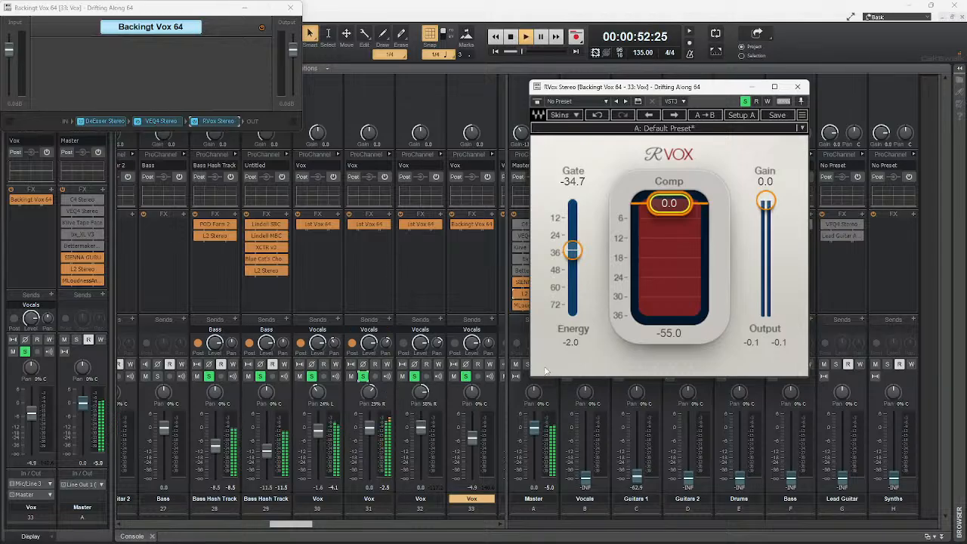
{"action": "left_click_drag", "start_coordinate": [369, 427], "coordinate": [369, 429]}
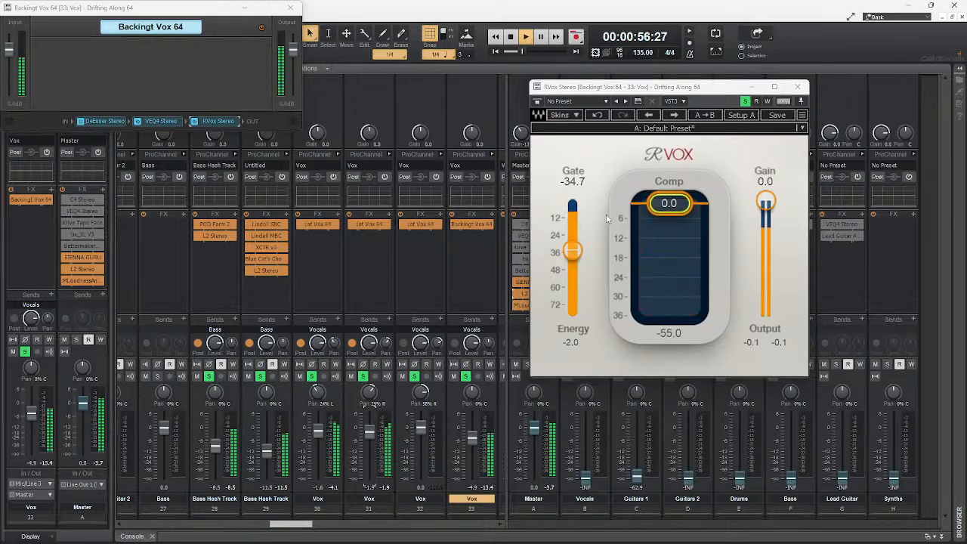
Set the RVox compression in the Backingt Vox 64 chain to -6.0, then check the VEQ4 settings and close the EQ
{"action": "left_click_drag", "start_coordinate": [666, 203], "coordinate": [669, 239]}
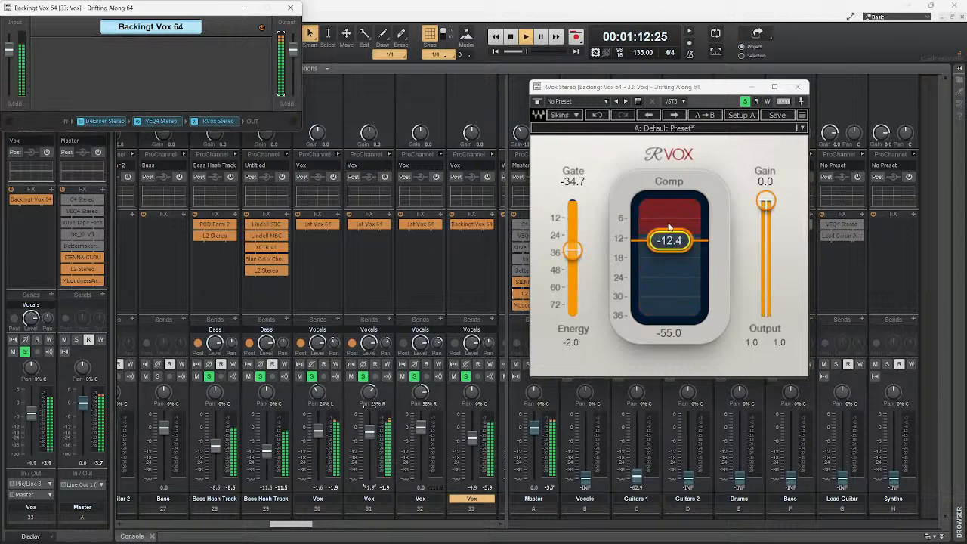
{"action": "left_click_drag", "start_coordinate": [674, 242], "coordinate": [671, 220]}
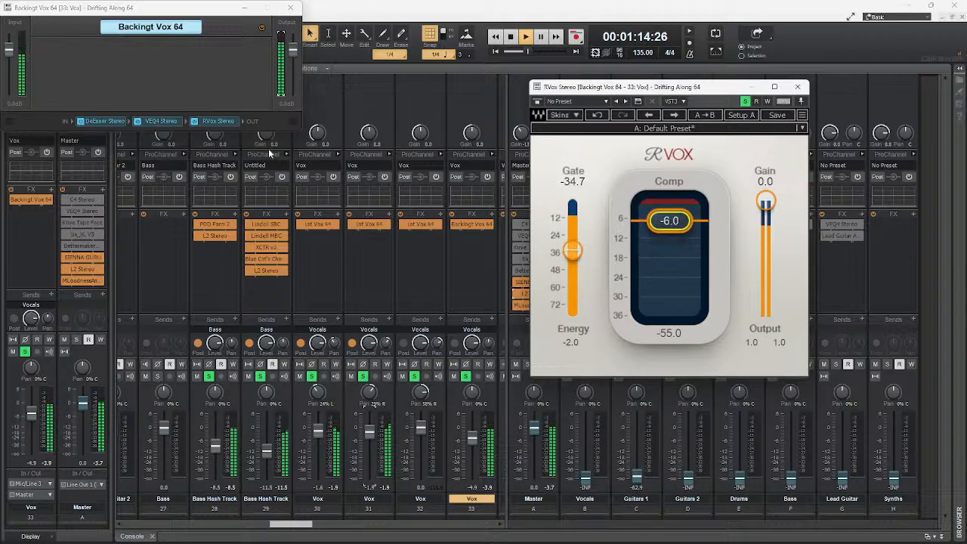
{"action": "left_click", "coordinate": [161, 121]}
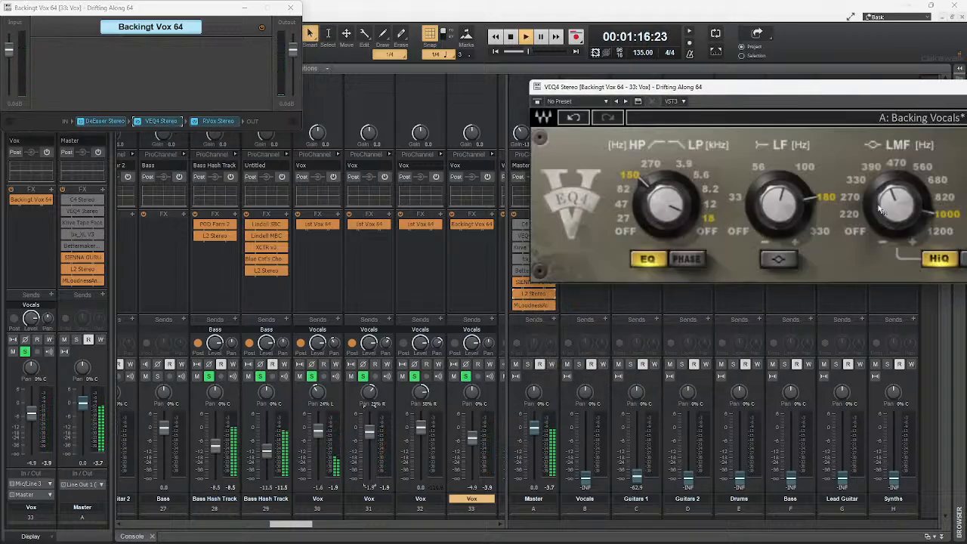
{"action": "left_click_drag", "start_coordinate": [817, 92], "coordinate": [354, 126]}
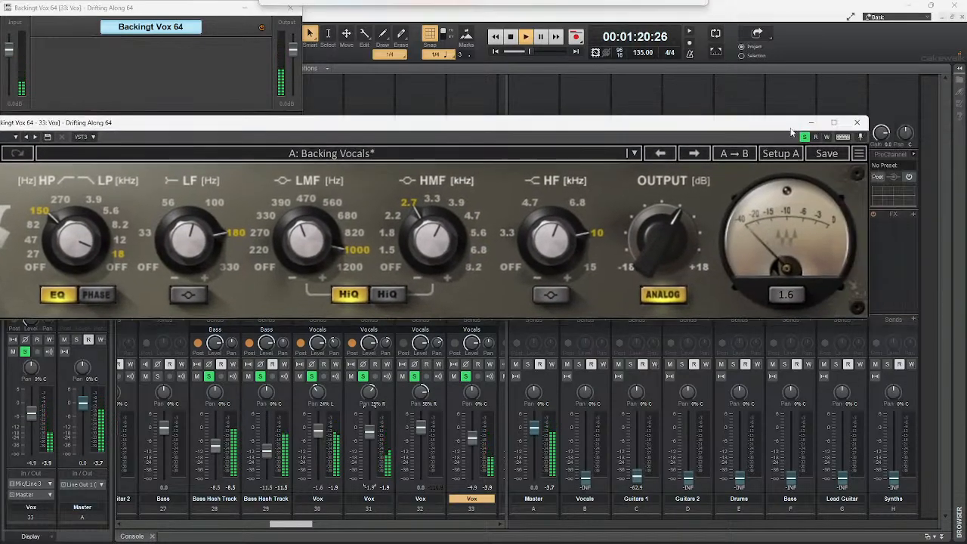
{"action": "left_click", "coordinate": [857, 125]}
Restart playback, lower Vox track 33's fader to -7.0, and compare the mix with Vox tracks 30 and 31 out of and back in solo
{"action": "key", "text": "space"}
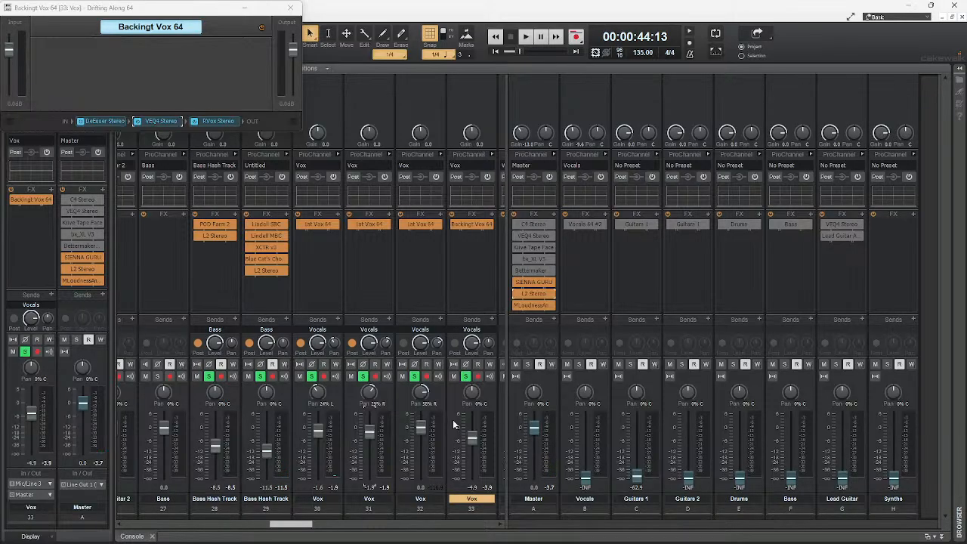
{"action": "key", "text": "space"}
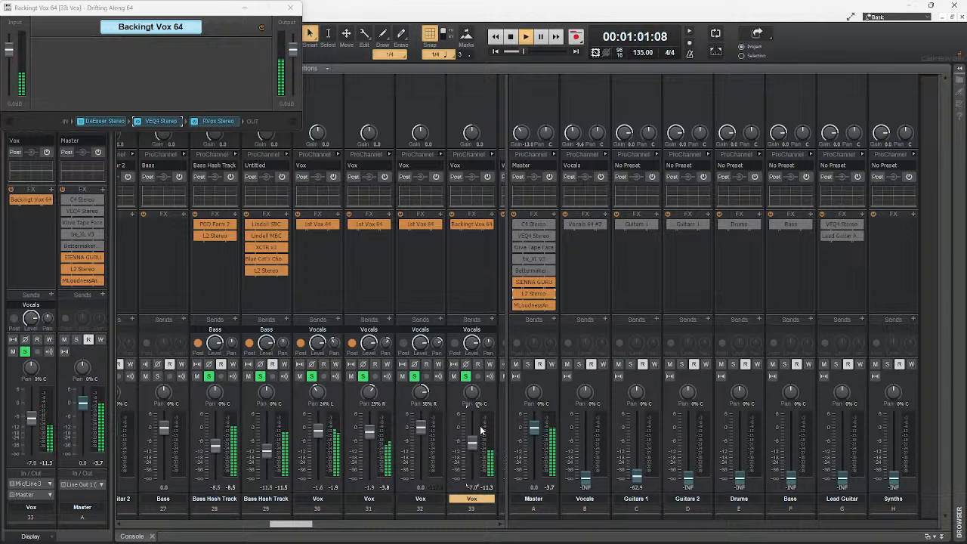
{"action": "left_click", "coordinate": [312, 376]}
{"action": "left_click", "coordinate": [363, 377]}
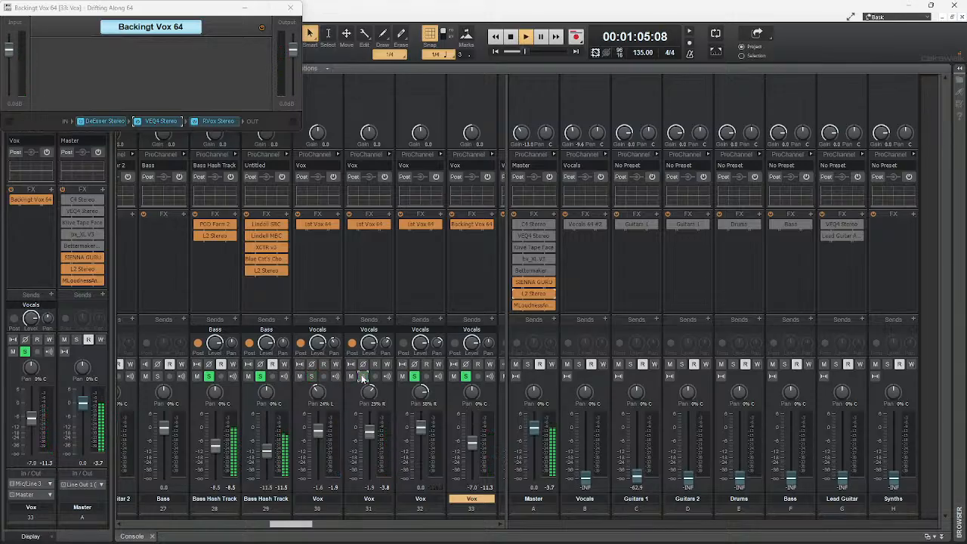
{"action": "left_click", "coordinate": [311, 377]}
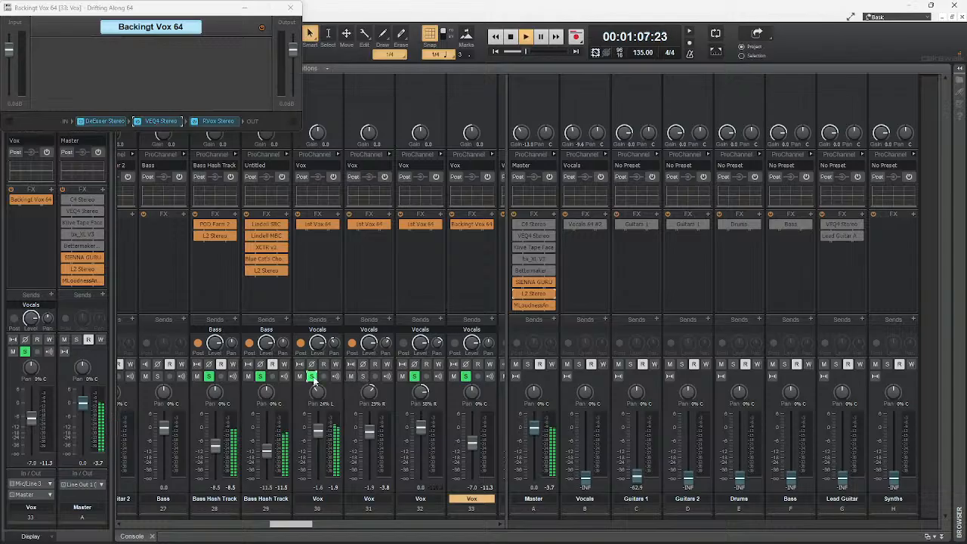
{"action": "left_click", "coordinate": [363, 376]}
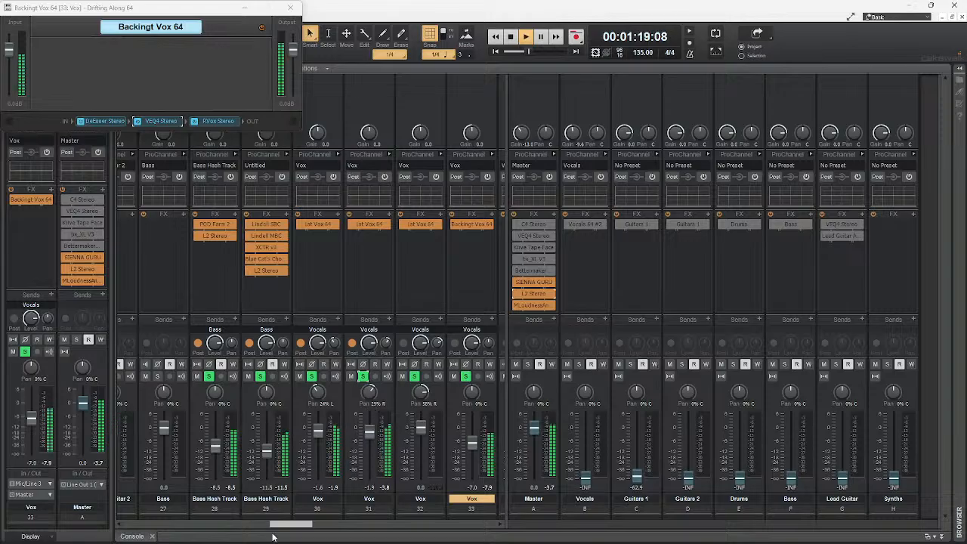
Solo the Guide Guitar track and raise its fader to about -13.4
{"action": "left_click_drag", "start_coordinate": [291, 525], "coordinate": [205, 518]}
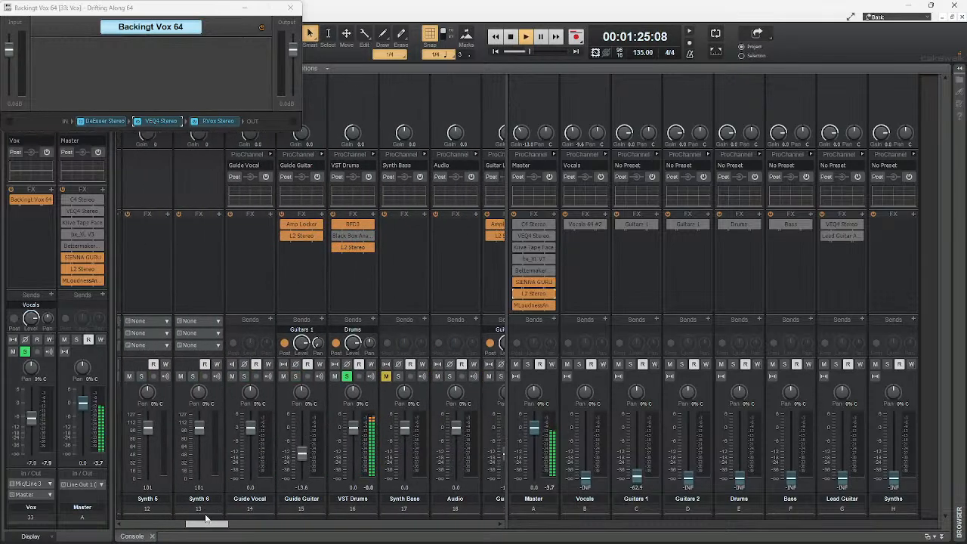
{"action": "left_click", "coordinate": [296, 377]}
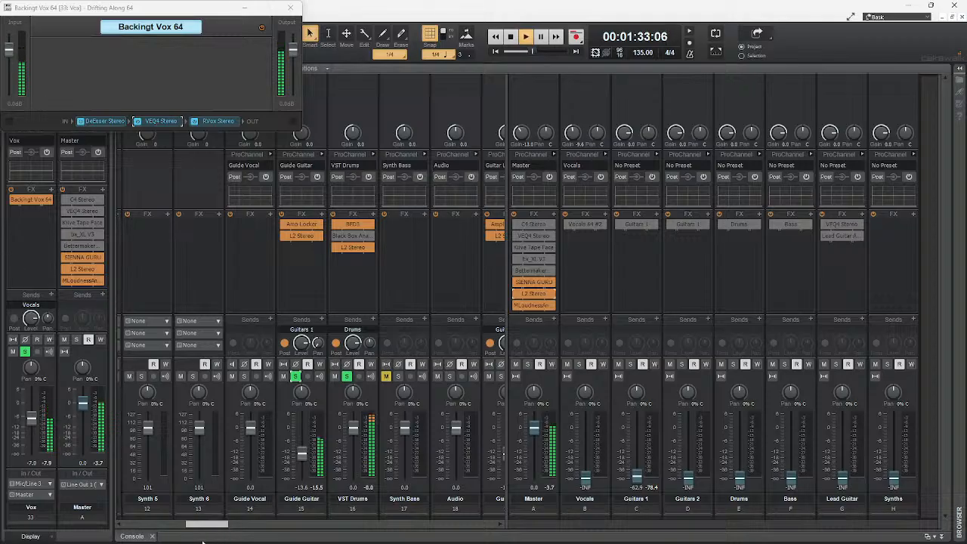
{"action": "left_click_drag", "start_coordinate": [206, 525], "coordinate": [212, 525]}
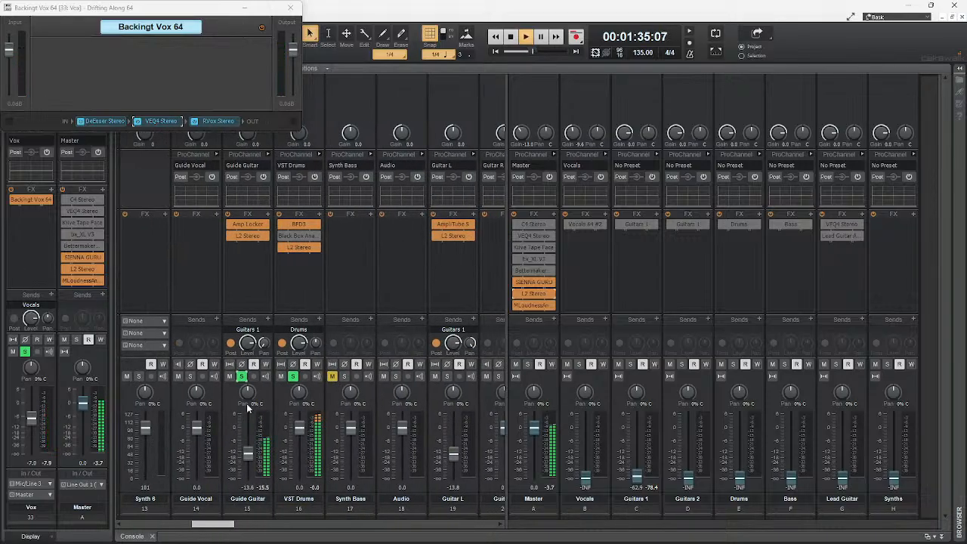
{"action": "left_click_drag", "start_coordinate": [246, 456], "coordinate": [247, 452]}
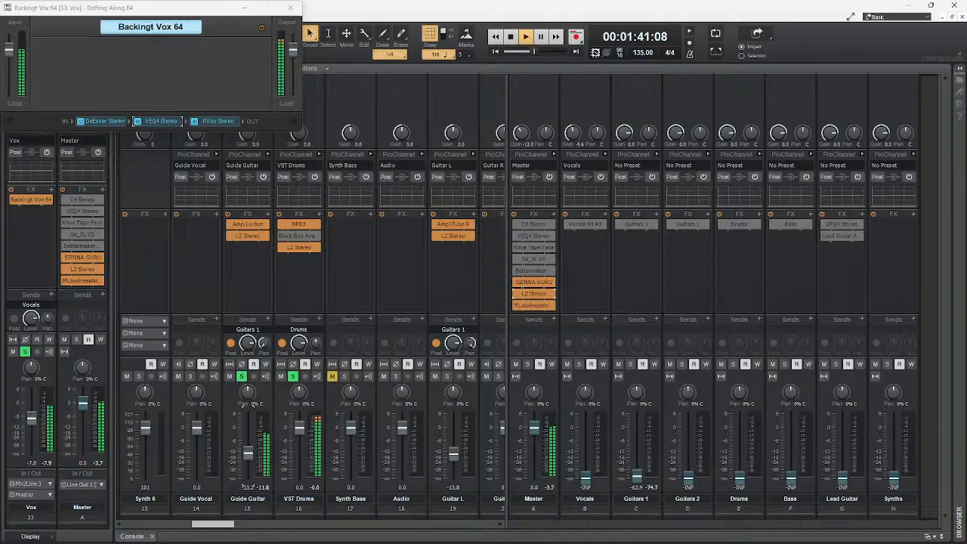
Watch the Master bus L2 limiter while raising the Guide Guitar fader to about -9.1, then close the limiter
{"action": "double_click", "coordinate": [532, 294]}
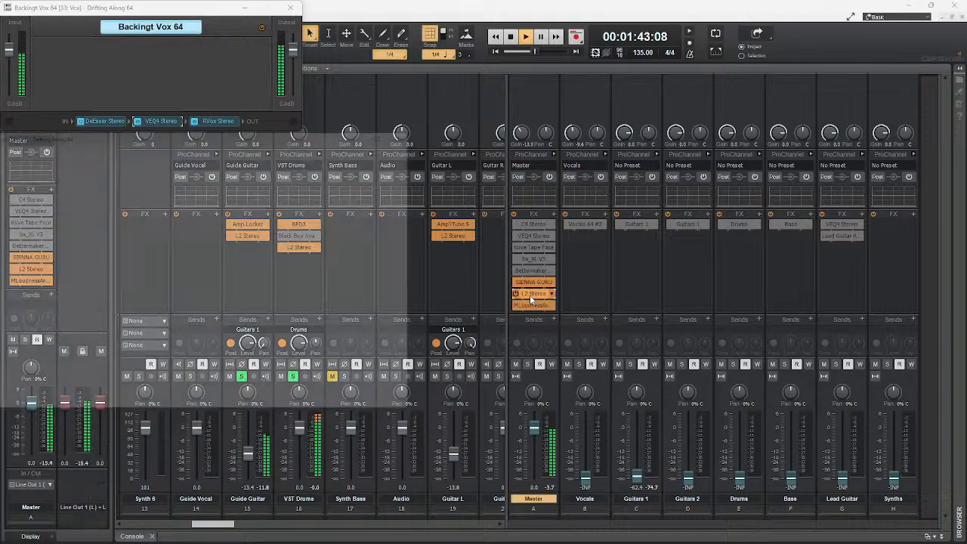
{"action": "left_click_drag", "start_coordinate": [302, 130], "coordinate": [729, 75]}
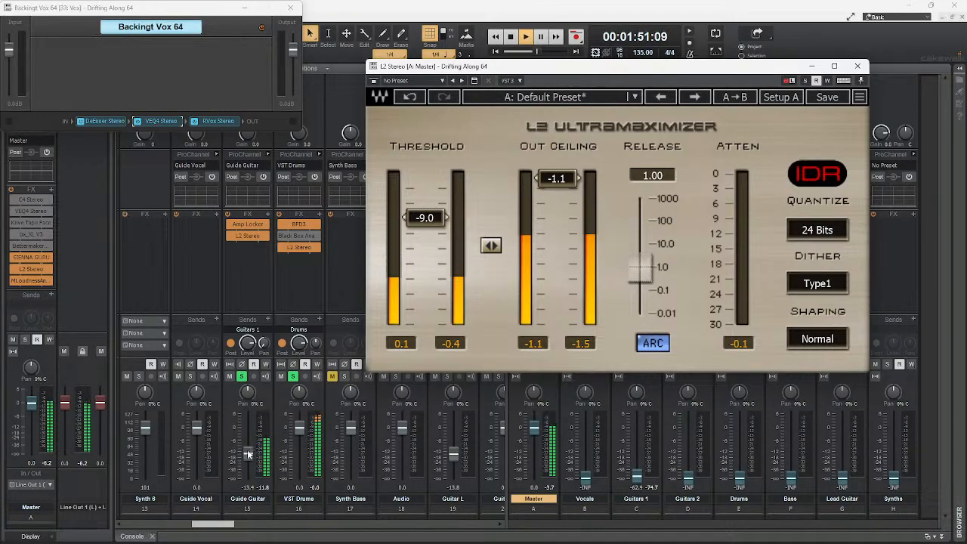
{"action": "left_click_drag", "start_coordinate": [248, 454], "coordinate": [248, 449]}
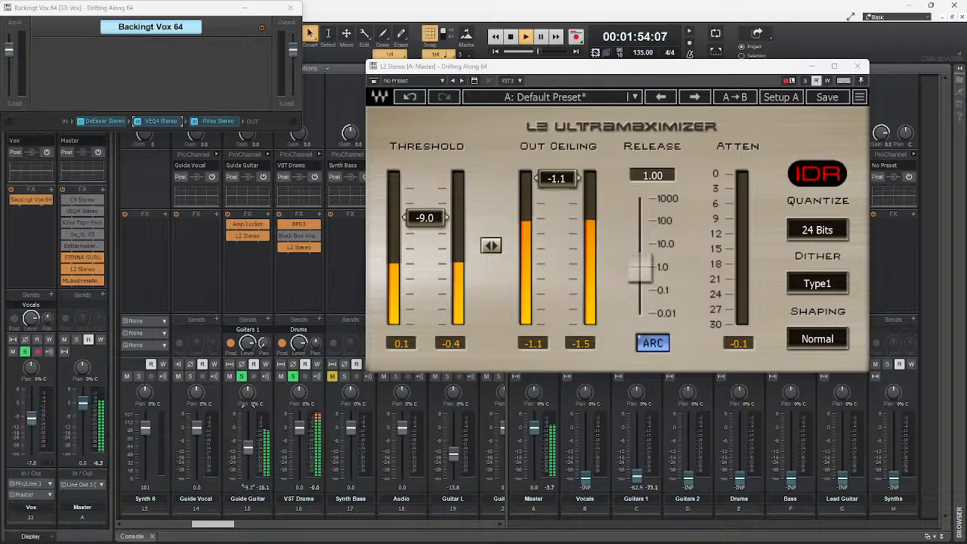
{"action": "left_click", "coordinate": [858, 66]}
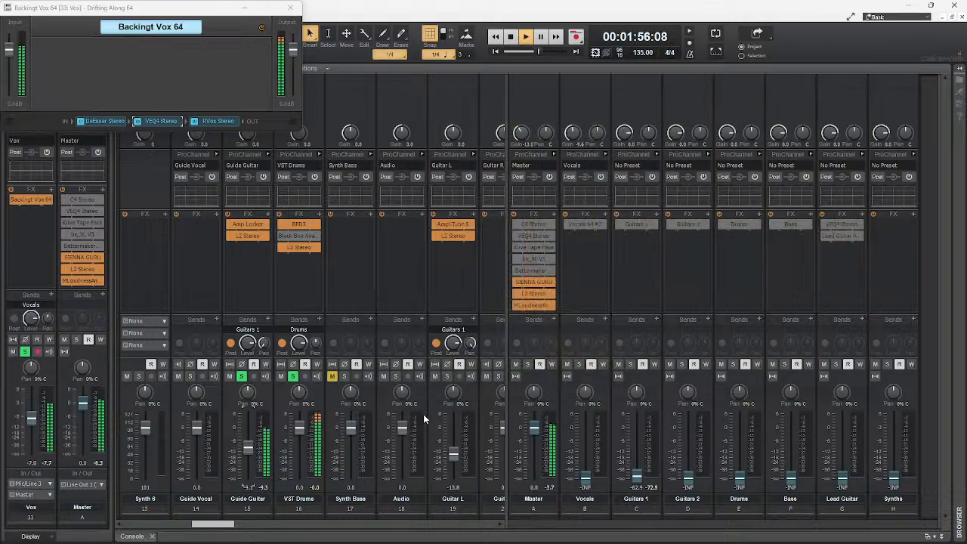
Solo Guitar L, raise its fader slightly, and take Guide Guitar out of solo
{"action": "left_click", "coordinate": [447, 376]}
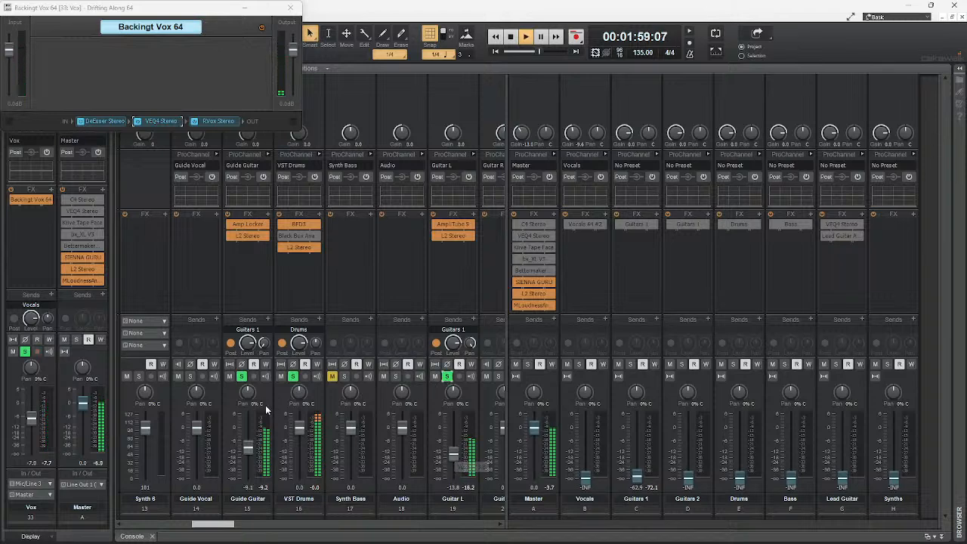
{"action": "left_click", "coordinate": [241, 376]}
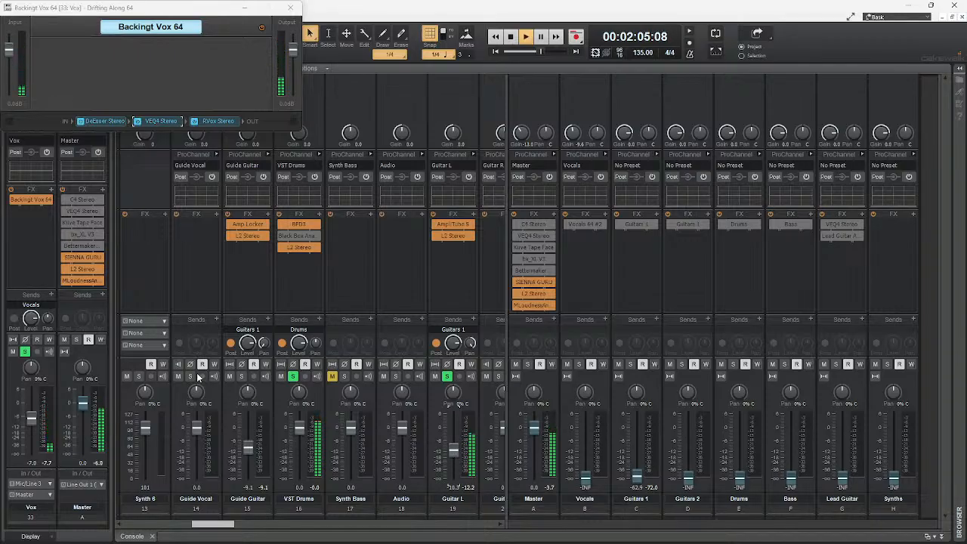
Add the Guide Guitar track to the solo and lower its fader to about -13
{"action": "left_click", "coordinate": [241, 376]}
{"action": "left_click_drag", "start_coordinate": [251, 451], "coordinate": [251, 457]}
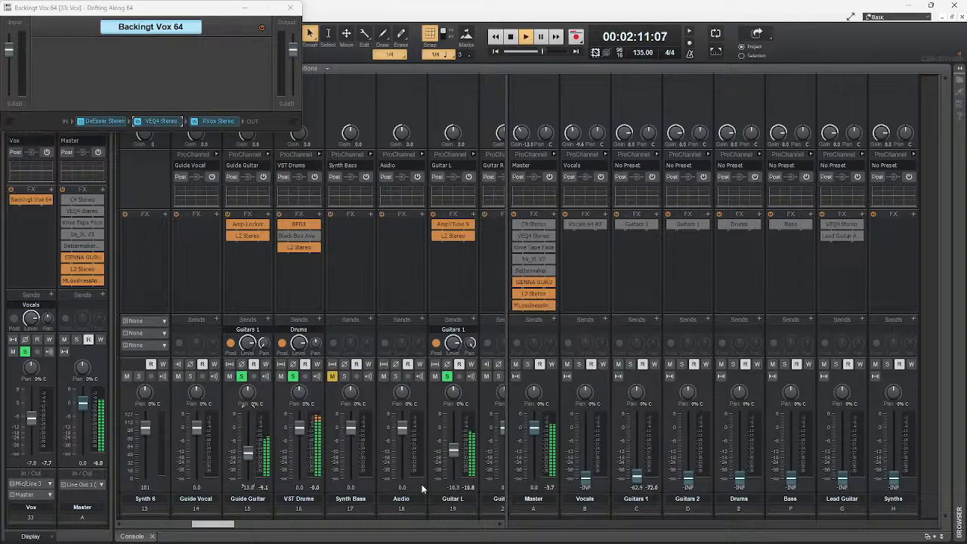
Solo the Guitar Left track and raise its fader to about -6.7
{"action": "left_click_drag", "start_coordinate": [219, 526], "coordinate": [251, 528]}
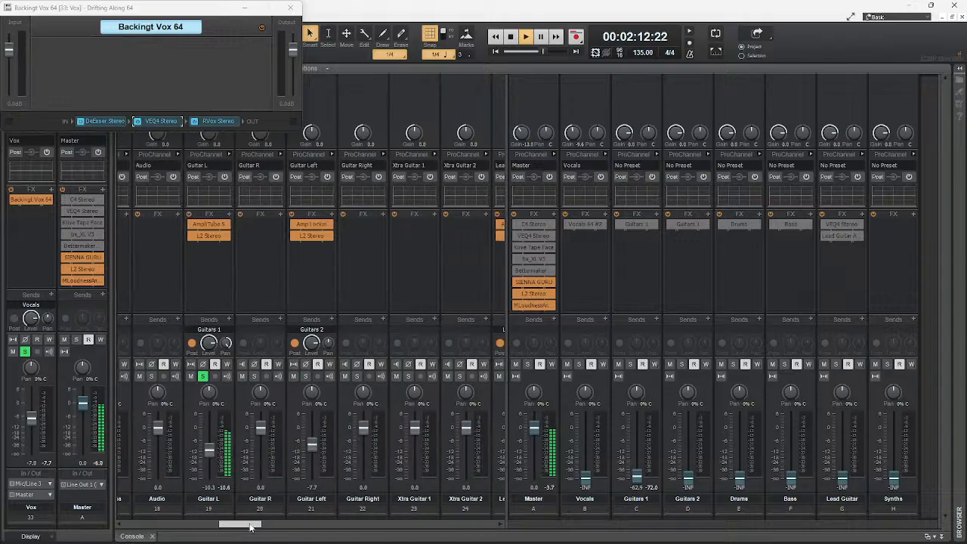
{"action": "left_click", "coordinate": [306, 377]}
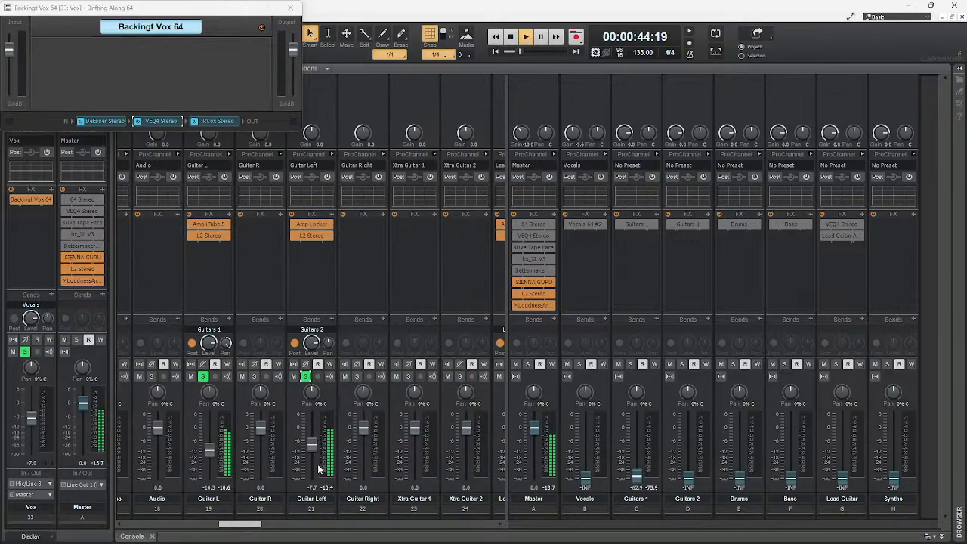
{"action": "left_click_drag", "start_coordinate": [312, 451], "coordinate": [311, 449]}
Restart playback from the start of Guitar Left's clip in the track view, return to the full-size console, and close the backing vox effects chain
{"action": "key", "text": "w"}
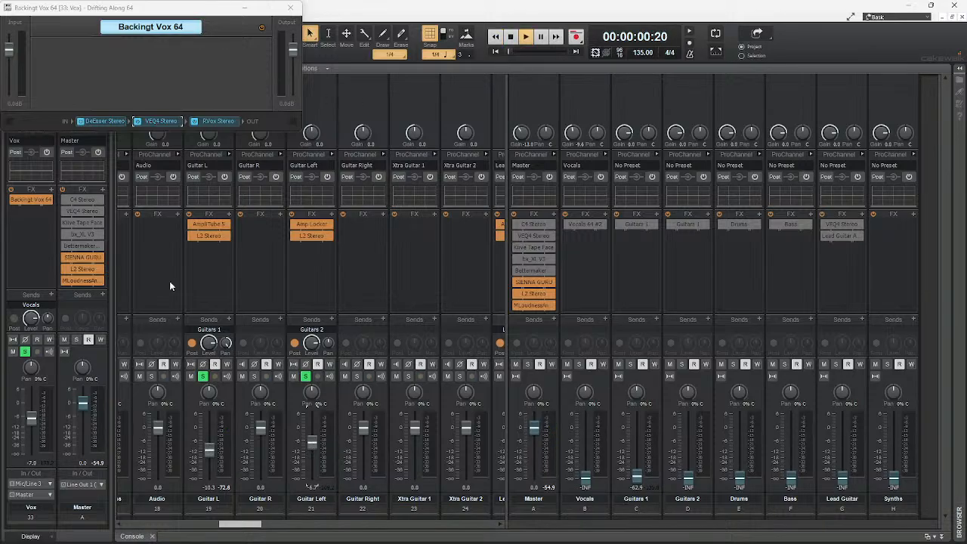
{"action": "double_click", "coordinate": [134, 537]}
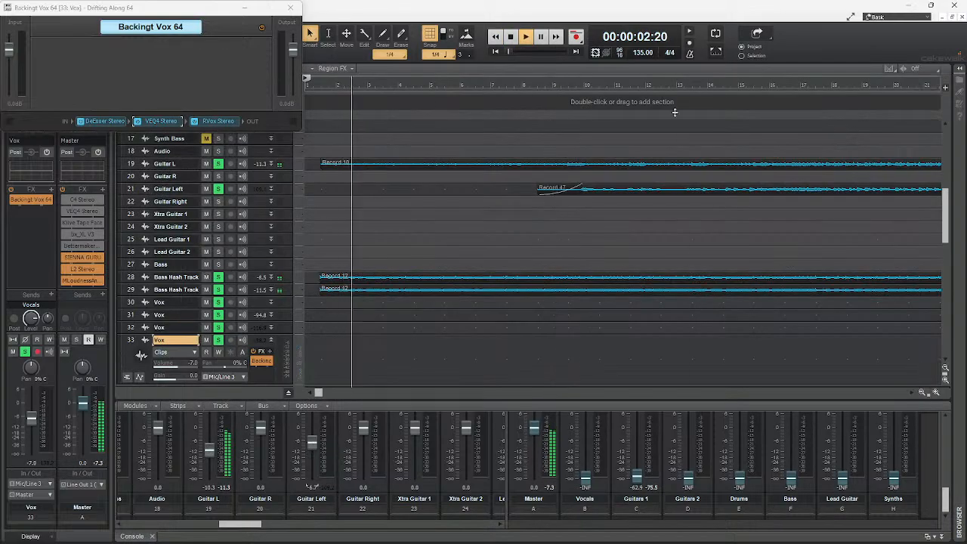
{"action": "left_click", "coordinate": [540, 83]}
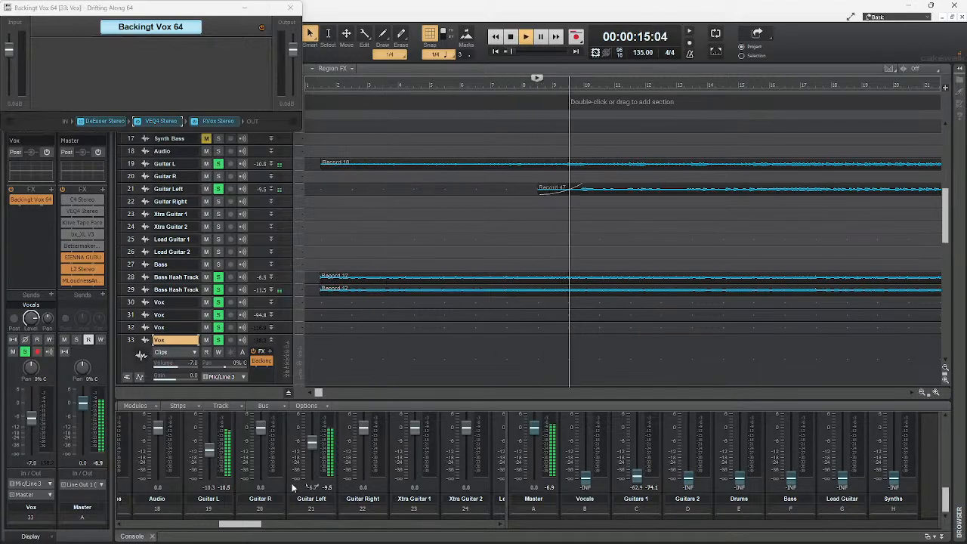
{"action": "double_click", "coordinate": [133, 537]}
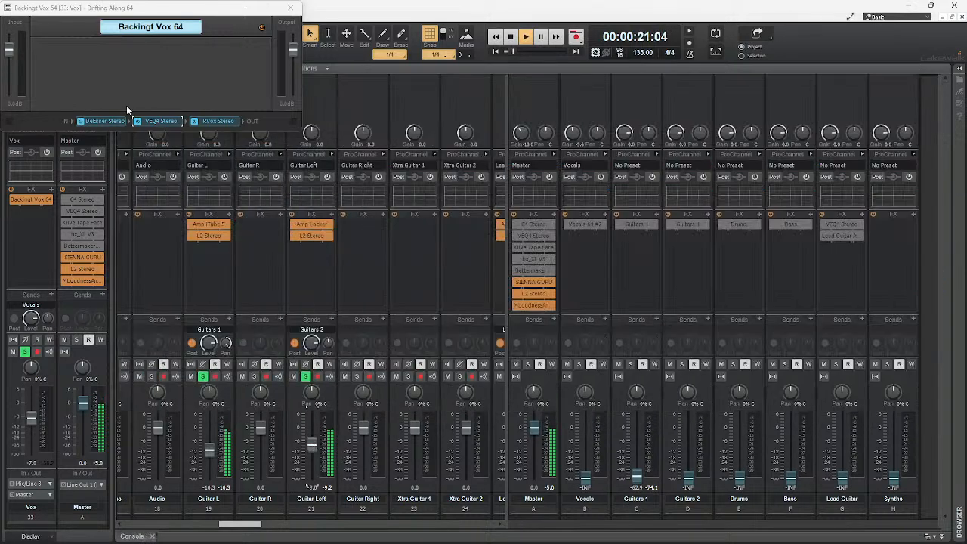
{"action": "left_click", "coordinate": [291, 8]}
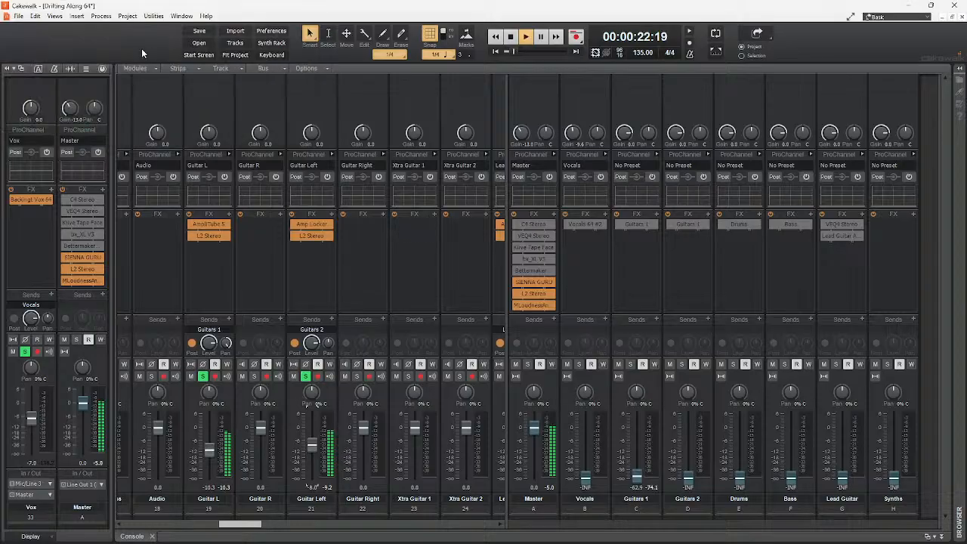
Lower the Guitar Left fader to about -9.5 and take Guitar L out of solo
{"action": "left_click", "coordinate": [34, 17]}
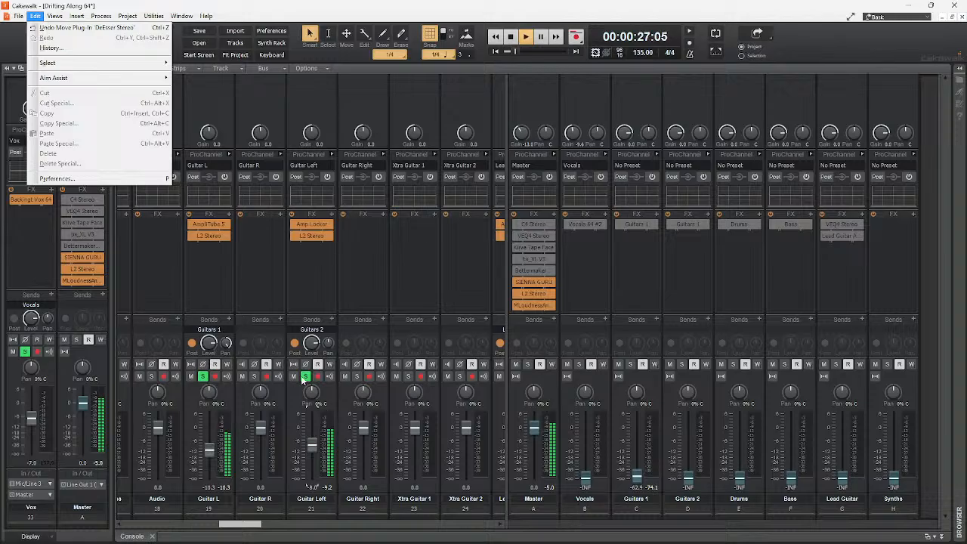
{"action": "left_click", "coordinate": [302, 380]}
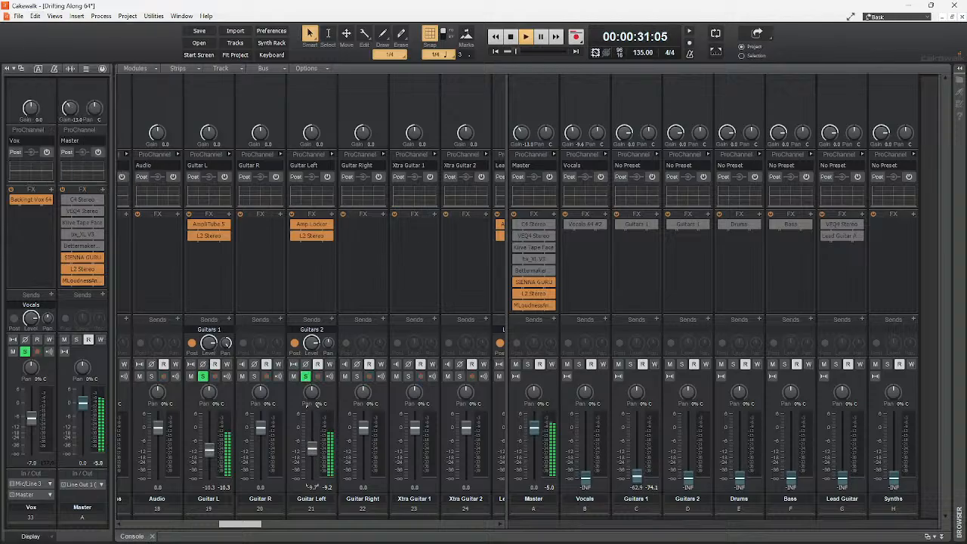
{"action": "mouse_move", "coordinate": [225, 525]}
{"action": "left_mouse_down"}
{"action": "mouse_move", "coordinate": [198, 530]}
{"action": "mouse_move", "coordinate": [234, 525]}
{"action": "left_mouse_up"}
{"action": "left_click", "coordinate": [206, 376]}
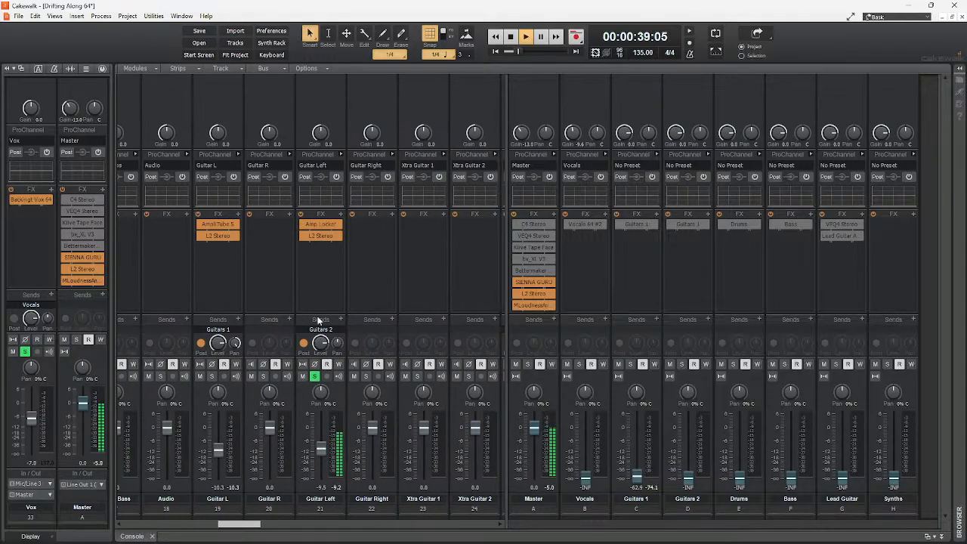
In Guitar Left's Amp Locker, raise the rhythm Treble and master Presence, and slightly reduce the rhythm Gain, Bass and master Depth
{"action": "double_click", "coordinate": [327, 230]}
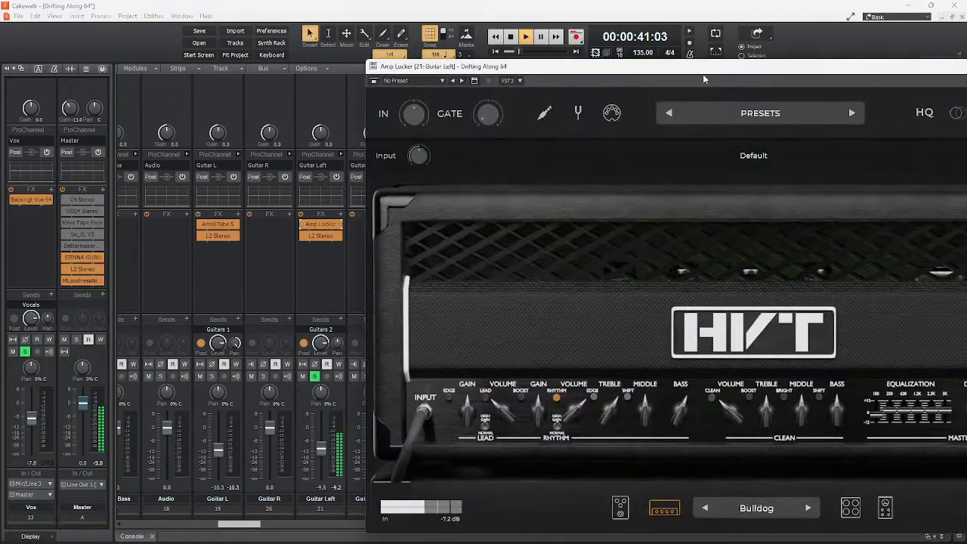
{"action": "left_click_drag", "start_coordinate": [682, 69], "coordinate": [412, 39]}
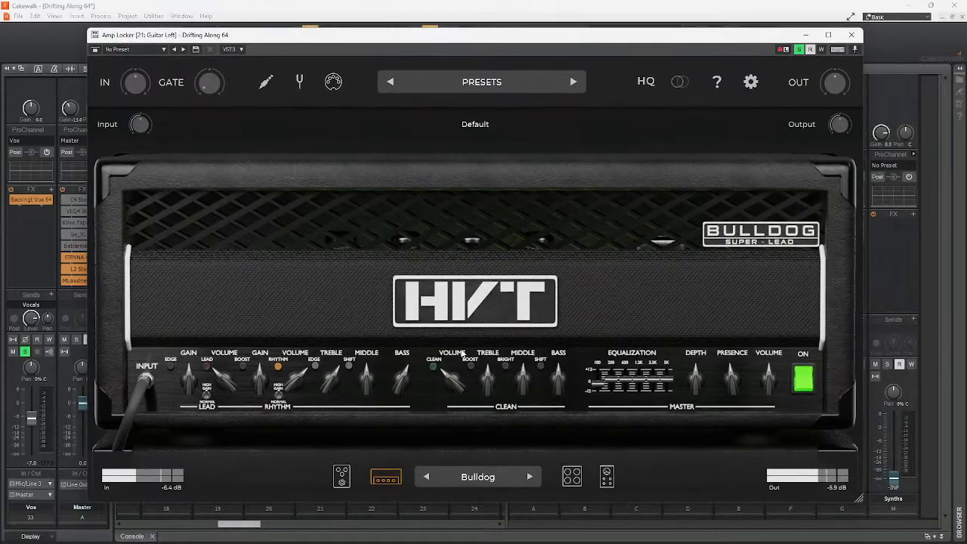
{"action": "left_click_drag", "start_coordinate": [329, 382], "coordinate": [339, 370]}
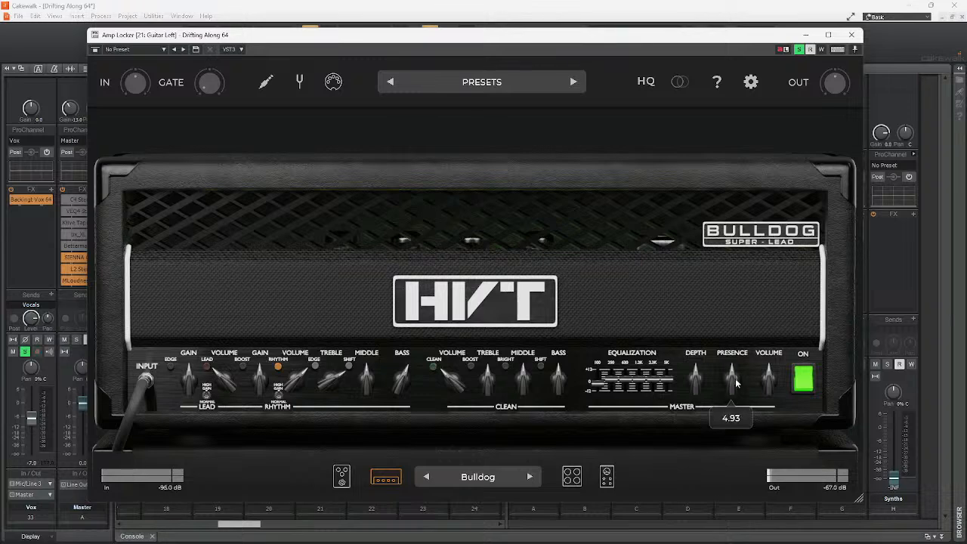
{"action": "left_click_drag", "start_coordinate": [730, 380], "coordinate": [744, 364]}
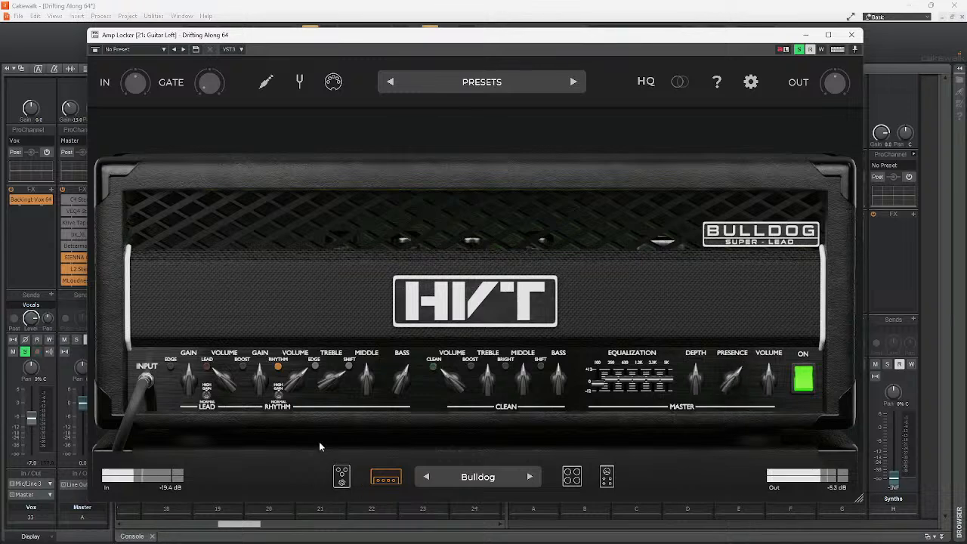
{"action": "left_click_drag", "start_coordinate": [261, 380], "coordinate": [258, 386]}
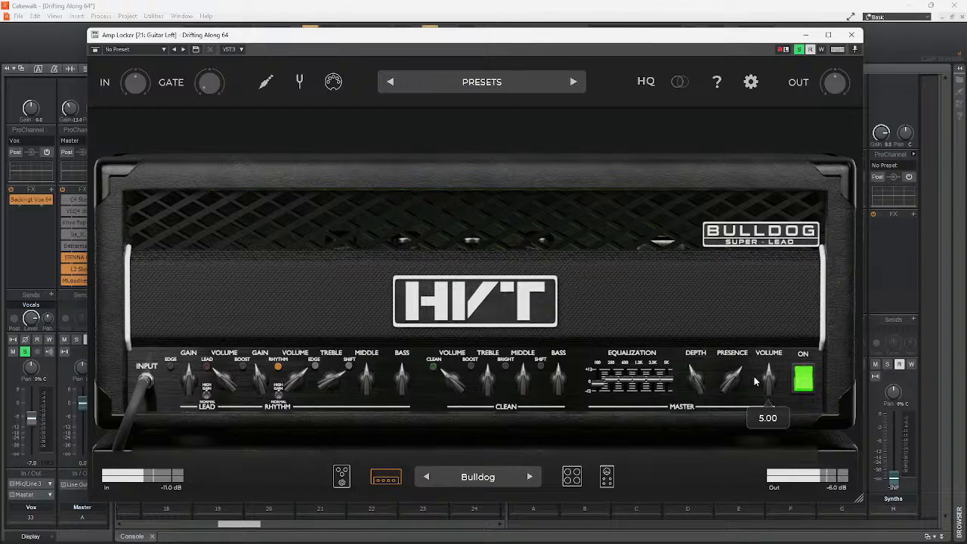
{"action": "left_click", "coordinate": [851, 35]}
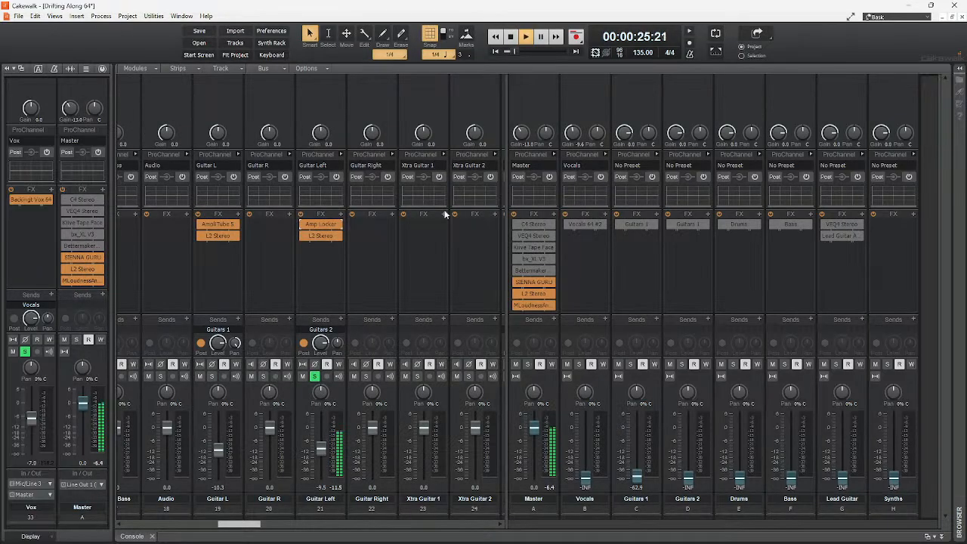
Set the threshold of Guitar Left's L2 limiter to -2.1 and close the plug-in
{"action": "double_click", "coordinate": [318, 234]}
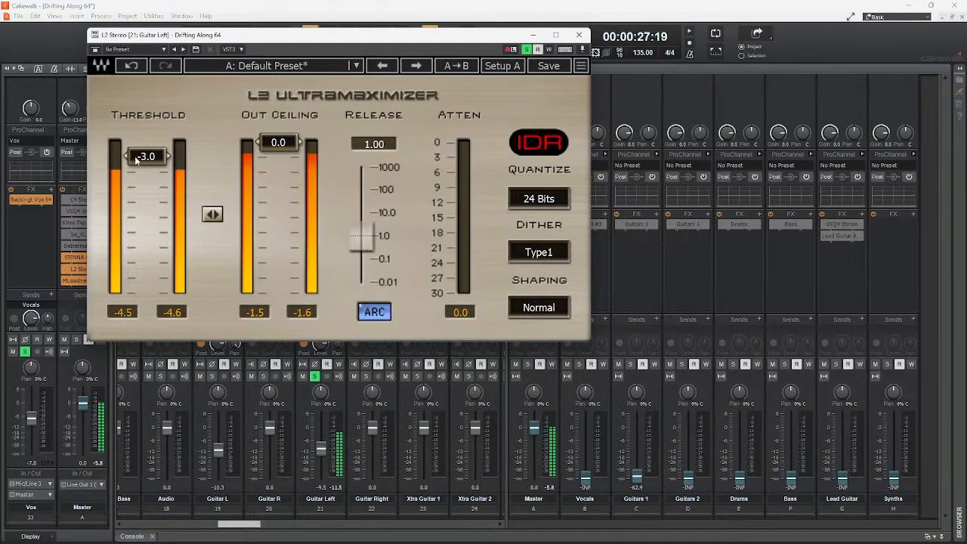
{"action": "left_click_drag", "start_coordinate": [136, 160], "coordinate": [136, 153]}
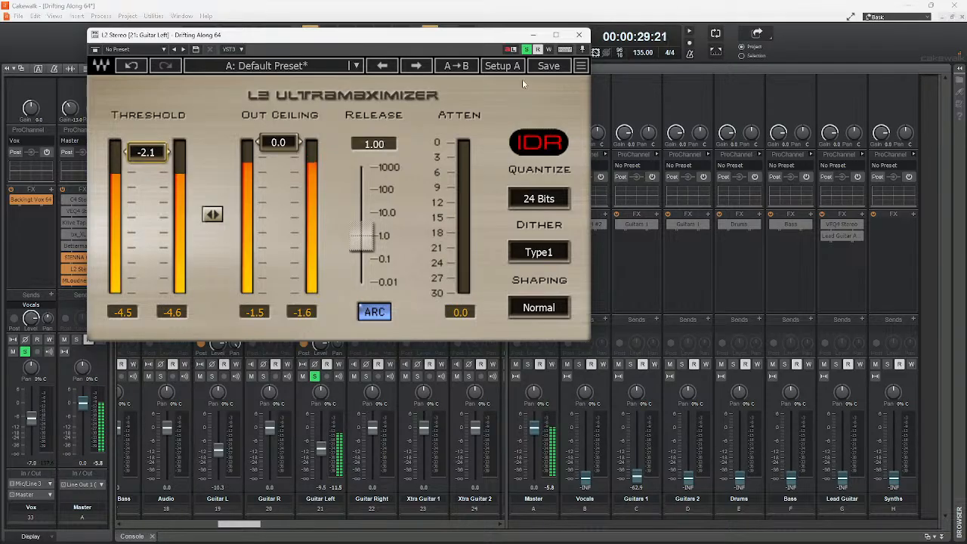
{"action": "left_click", "coordinate": [579, 35]}
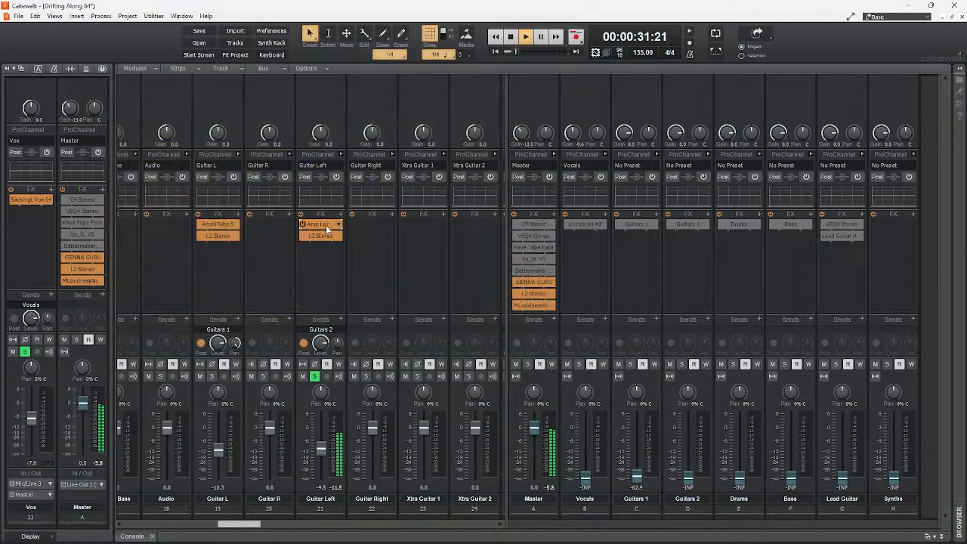
Try the Widthberry effect in the second post-amp effect slot of Guitar Left's Amp Locker, adjusting its Width
{"action": "double_click", "coordinate": [325, 225]}
{"action": "left_click", "coordinate": [608, 475]}
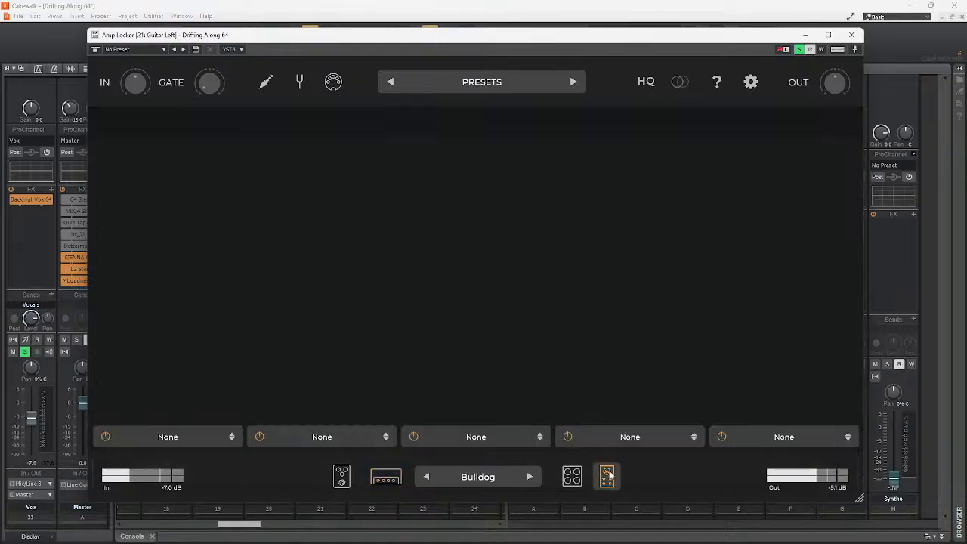
{"action": "left_click", "coordinate": [354, 439]}
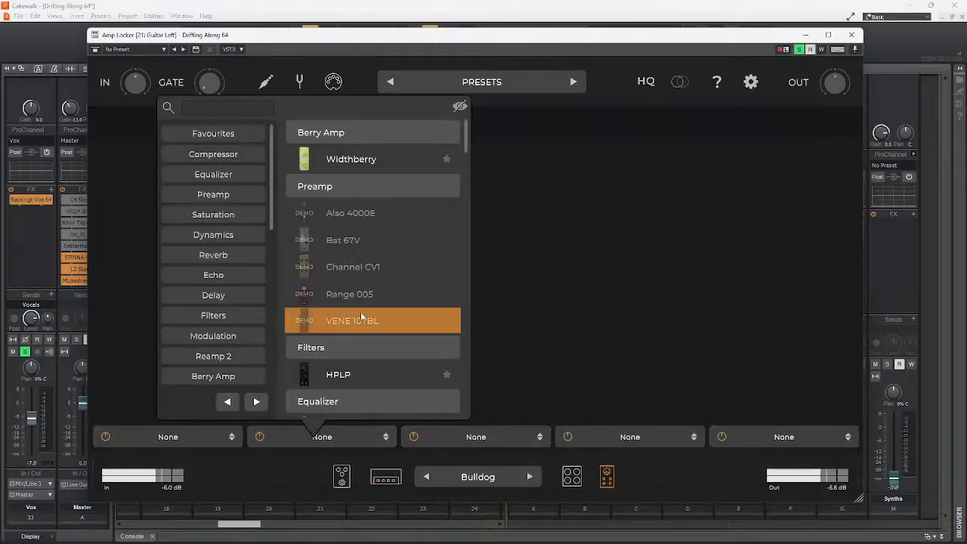
{"action": "scroll", "coordinate": [387, 303], "scroll_direction": "down", "scroll_amount": 3}
{"action": "scroll", "coordinate": [391, 312], "scroll_direction": "up", "scroll_amount": 3}
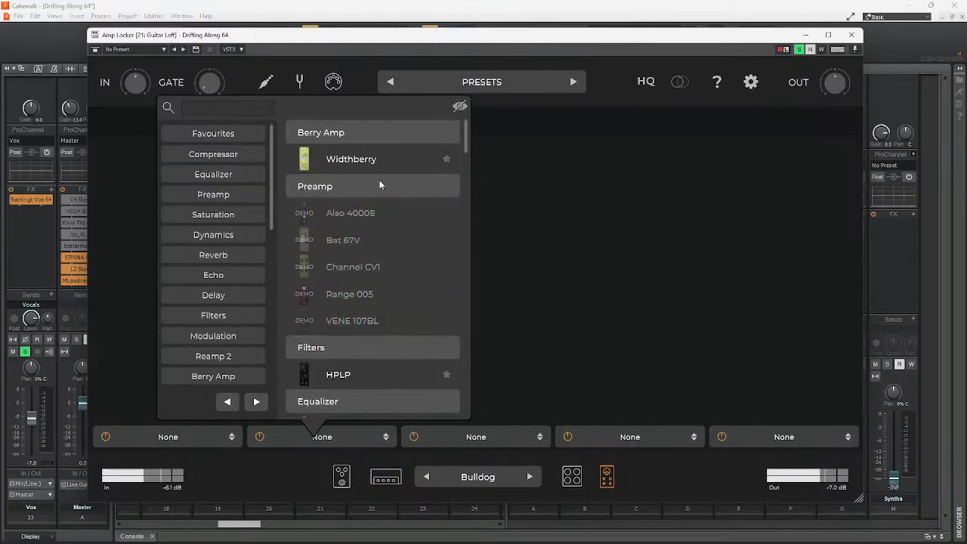
{"action": "left_click", "coordinate": [378, 158]}
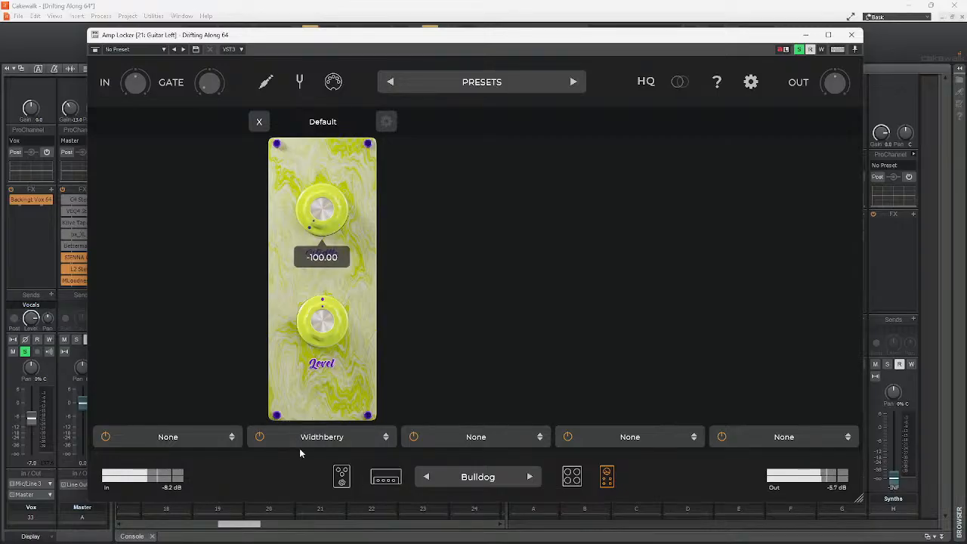
{"action": "left_click", "coordinate": [854, 34]}
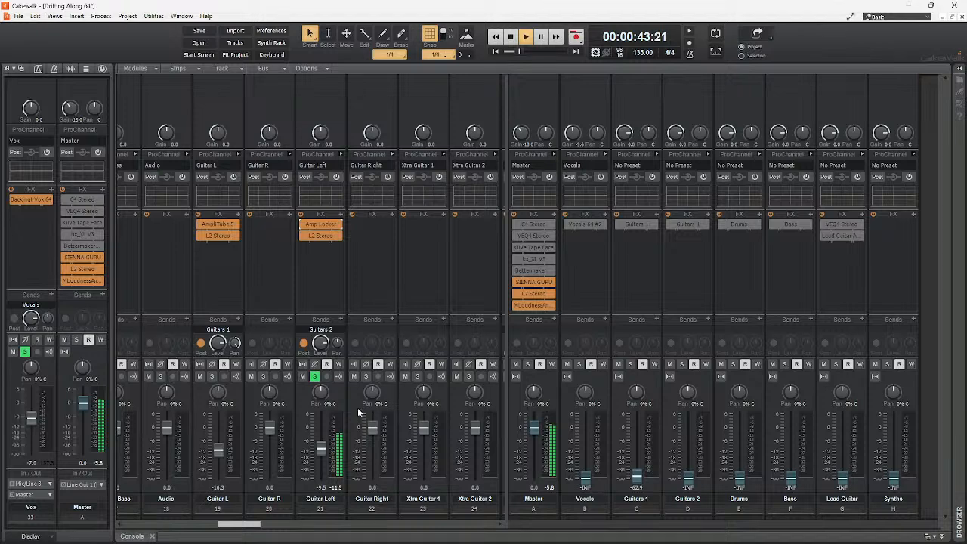
Reopen Guitar Left's Amp Locker and replace Widthberry with the Chorus effect in the second slot
{"action": "double_click", "coordinate": [324, 226]}
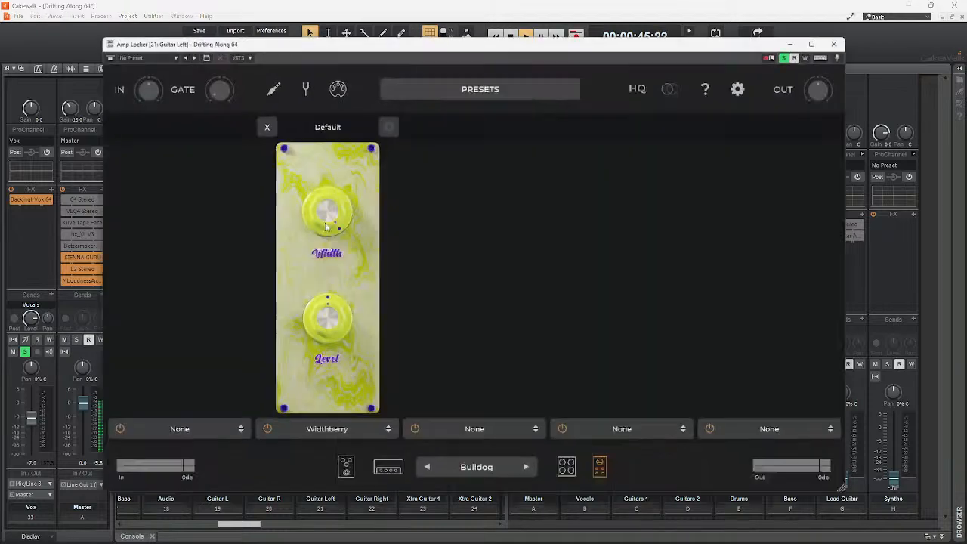
{"action": "left_click", "coordinate": [377, 443]}
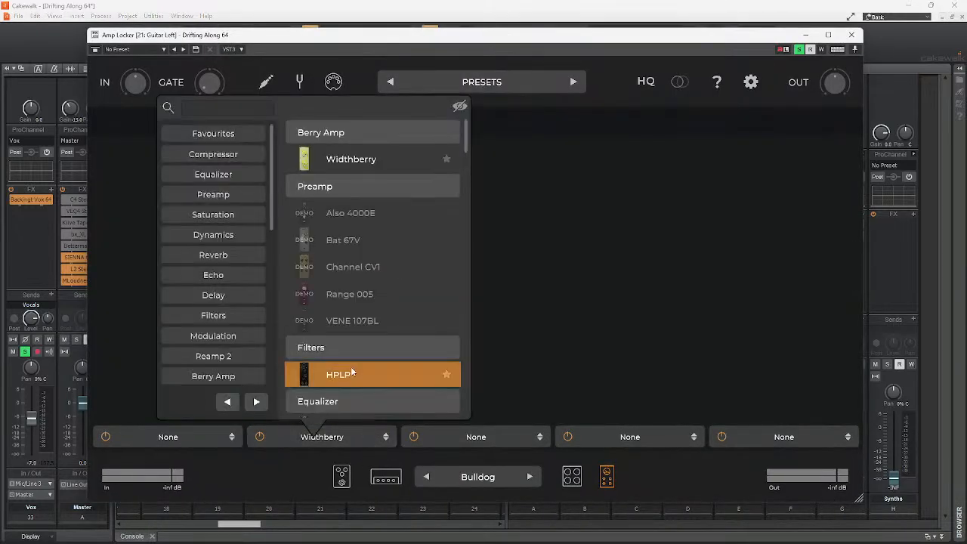
{"action": "scroll", "coordinate": [360, 352], "scroll_direction": "down", "scroll_amount": 6}
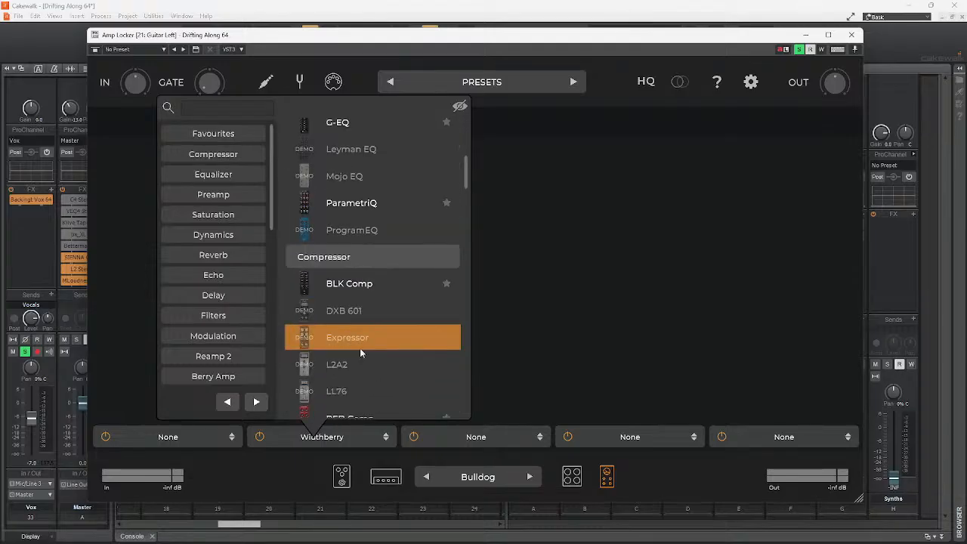
{"action": "scroll", "coordinate": [360, 352], "scroll_direction": "down", "scroll_amount": 6}
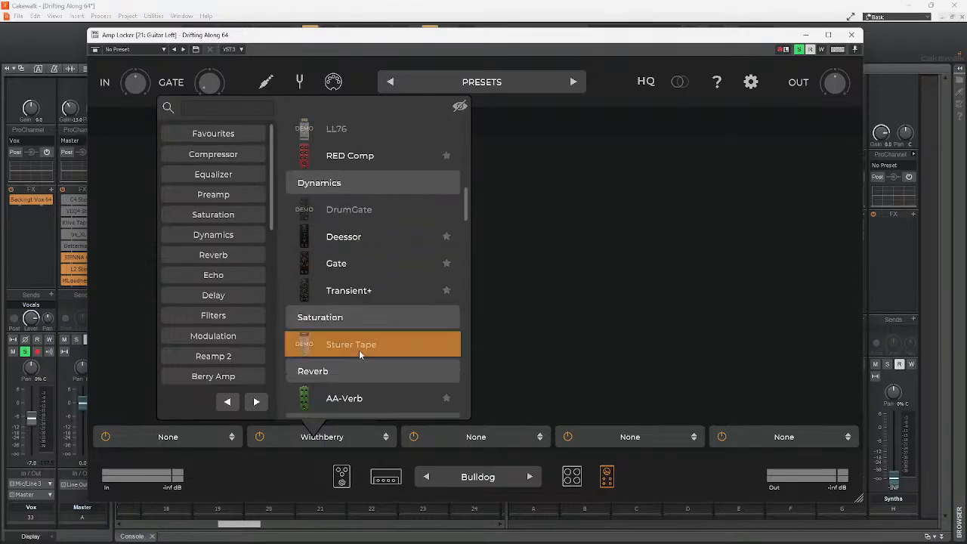
{"action": "scroll", "coordinate": [360, 352], "scroll_direction": "down", "scroll_amount": 8}
{"action": "left_click", "coordinate": [358, 319]}
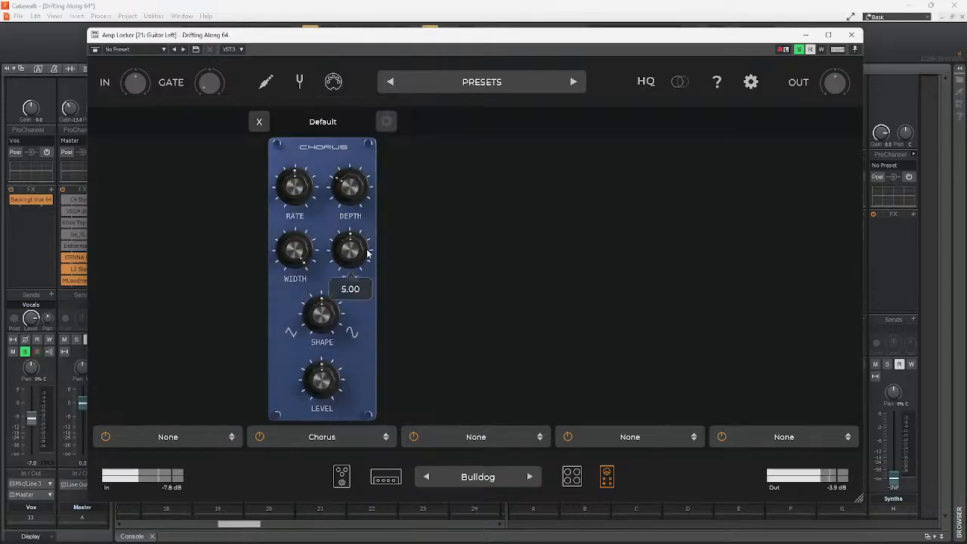
Raise the Chorus Tone, Shape and slightly its Level, lower its Rate, then toggle the effect's power and close Amp Locker
{"action": "left_click_drag", "start_coordinate": [366, 252], "coordinate": [387, 189]}
{"action": "left_click_drag", "start_coordinate": [298, 186], "coordinate": [293, 238]}
{"action": "left_click_drag", "start_coordinate": [323, 314], "coordinate": [354, 223]}
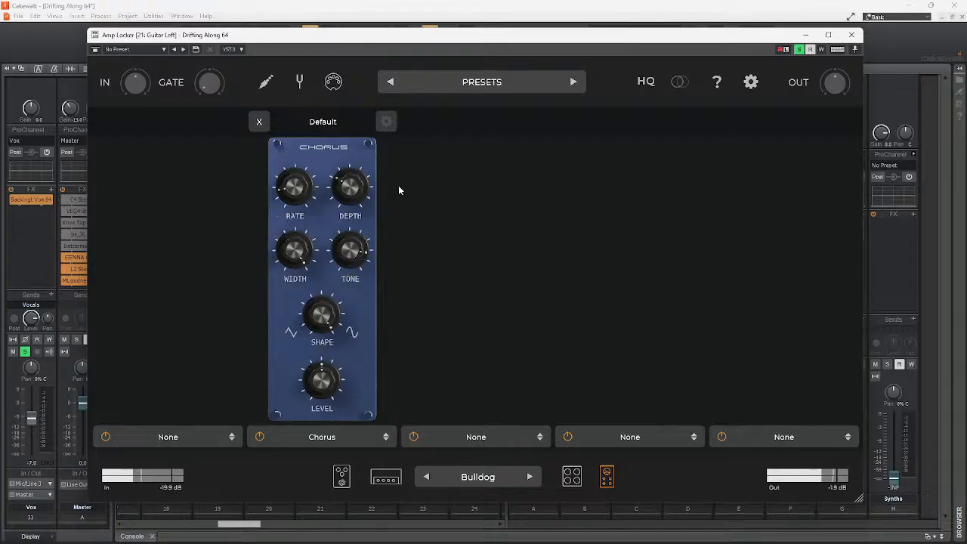
{"action": "left_click_drag", "start_coordinate": [315, 396], "coordinate": [321, 388]}
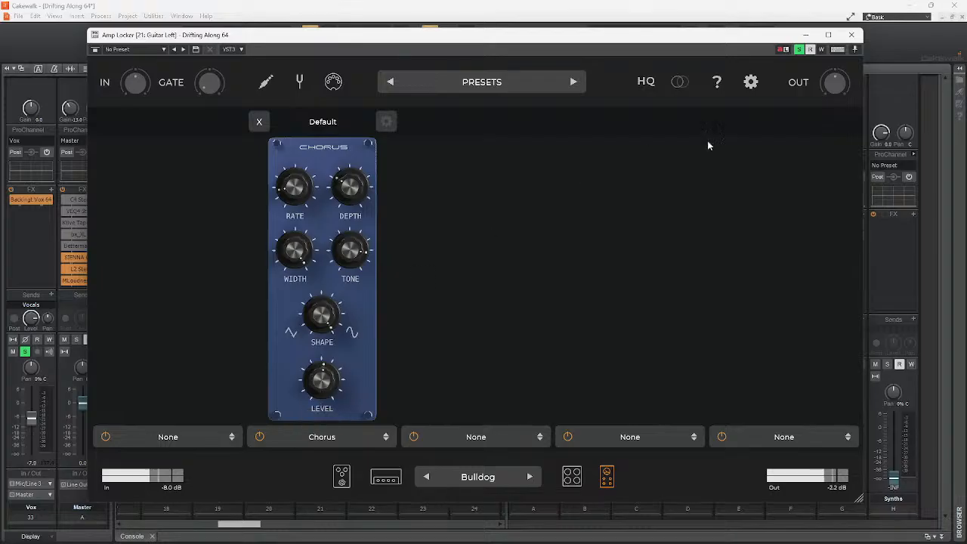
{"action": "left_click", "coordinate": [259, 437]}
{"action": "left_click", "coordinate": [852, 35]}
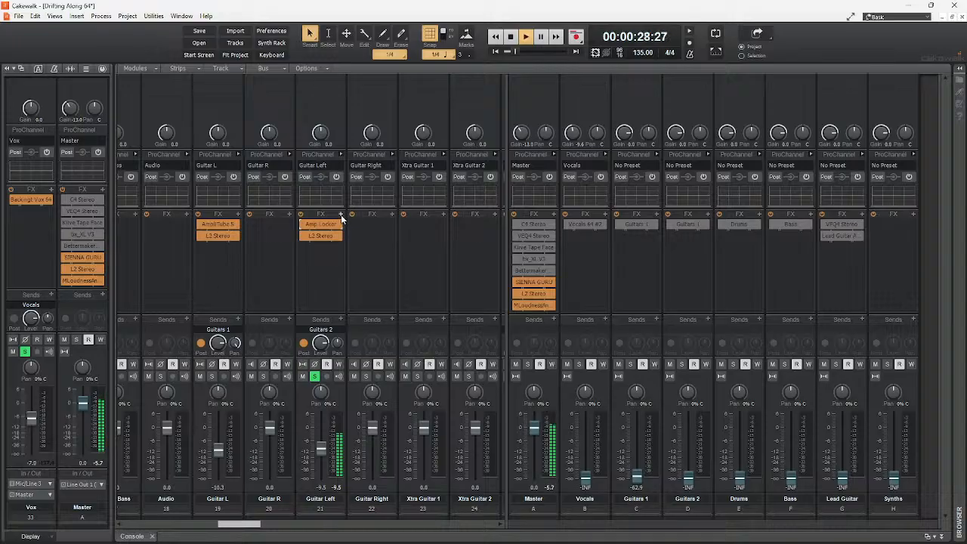
Insert Klevgrand's Svep effect on Guitar Left, close its window, move it between Amp Locker and the L2 limiter, and stop playback
{"action": "right_click", "coordinate": [341, 219]}
{"action": "mouse_move", "coordinate": [449, 253]}
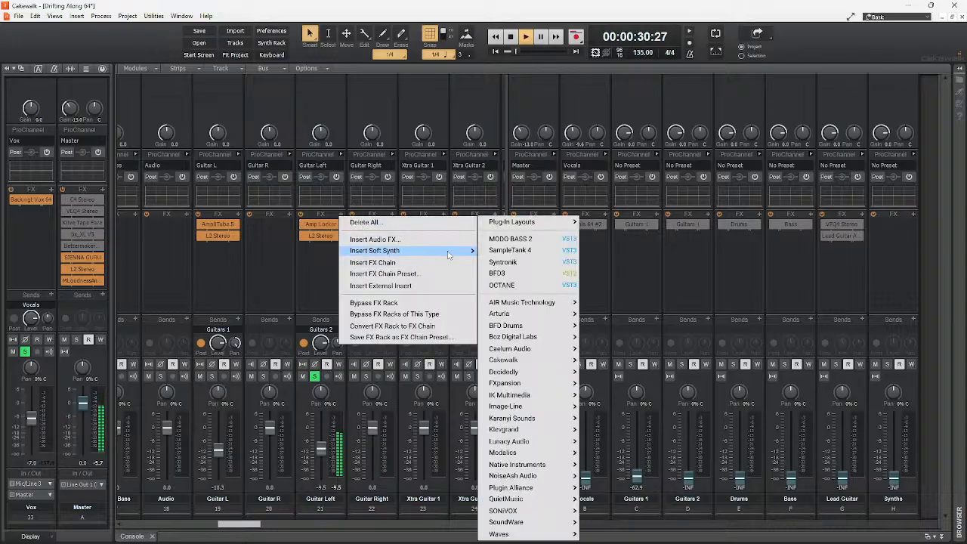
{"action": "left_click", "coordinate": [425, 239]}
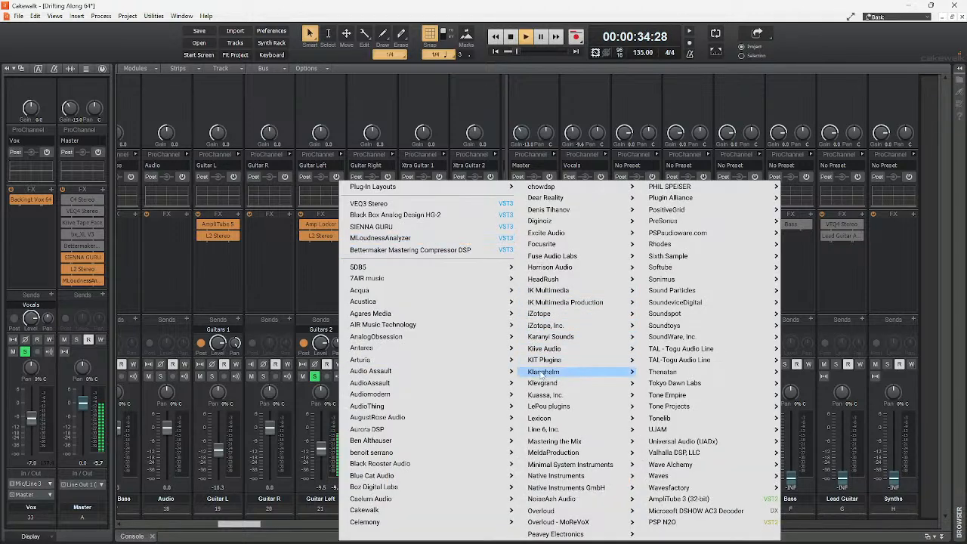
{"action": "mouse_move", "coordinate": [561, 375]}
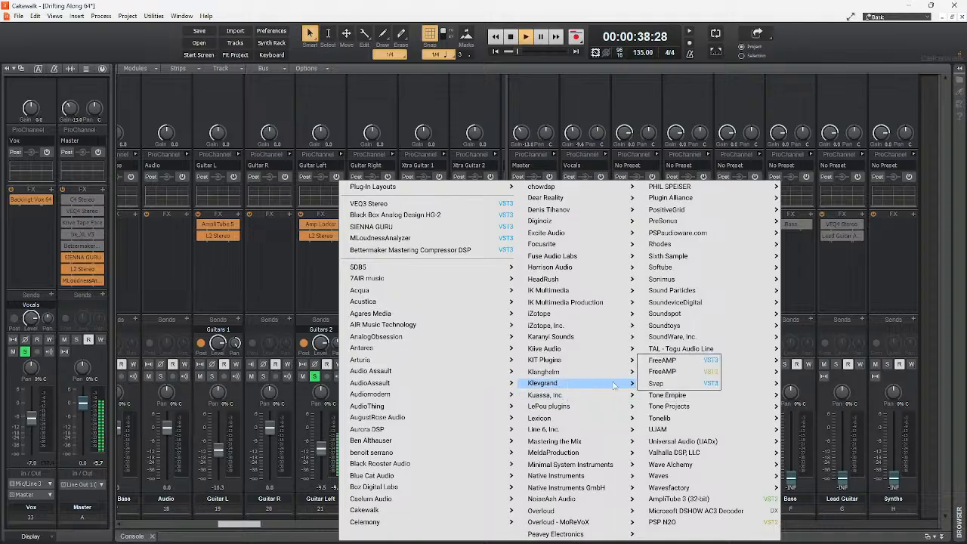
{"action": "left_click", "coordinate": [655, 384]}
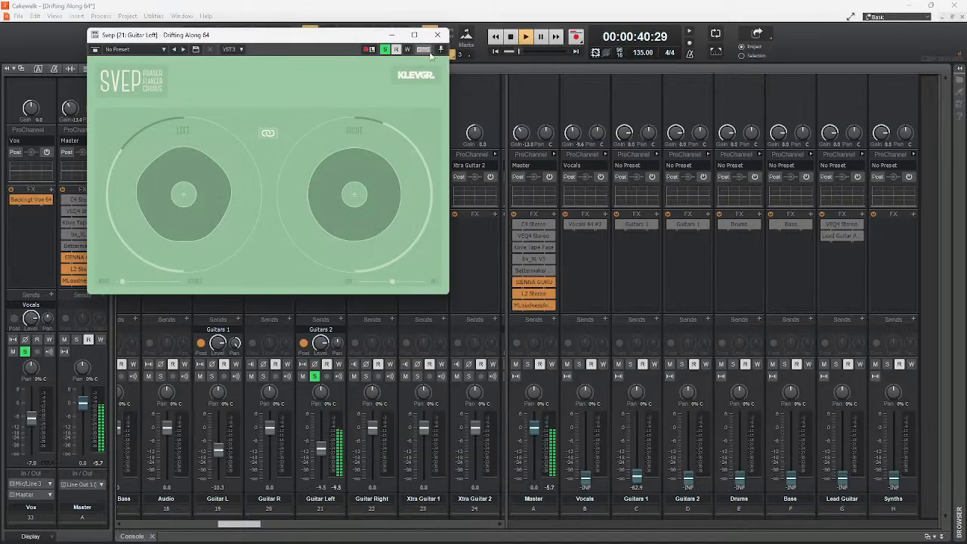
{"action": "left_click", "coordinate": [436, 35]}
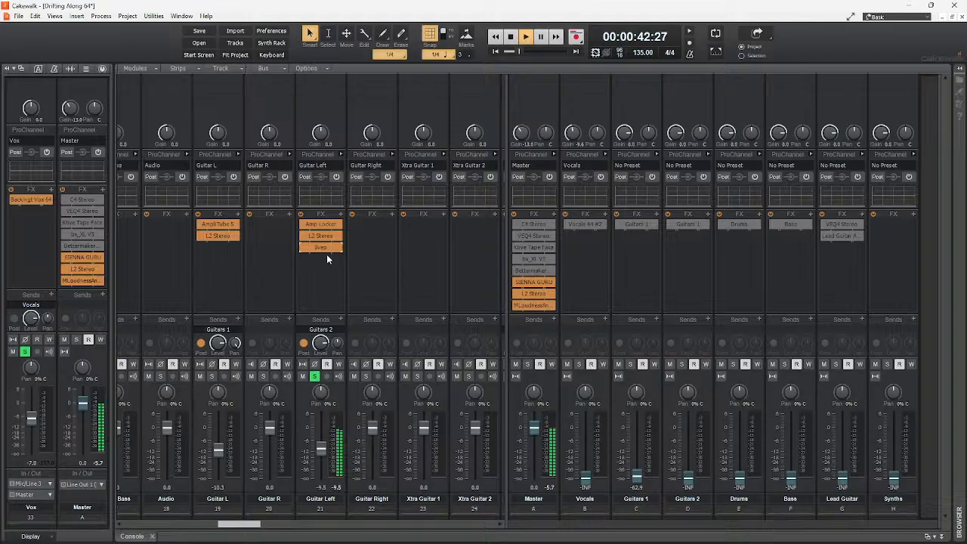
{"action": "left_click_drag", "start_coordinate": [327, 259], "coordinate": [328, 261]}
{"action": "key", "text": "space"}
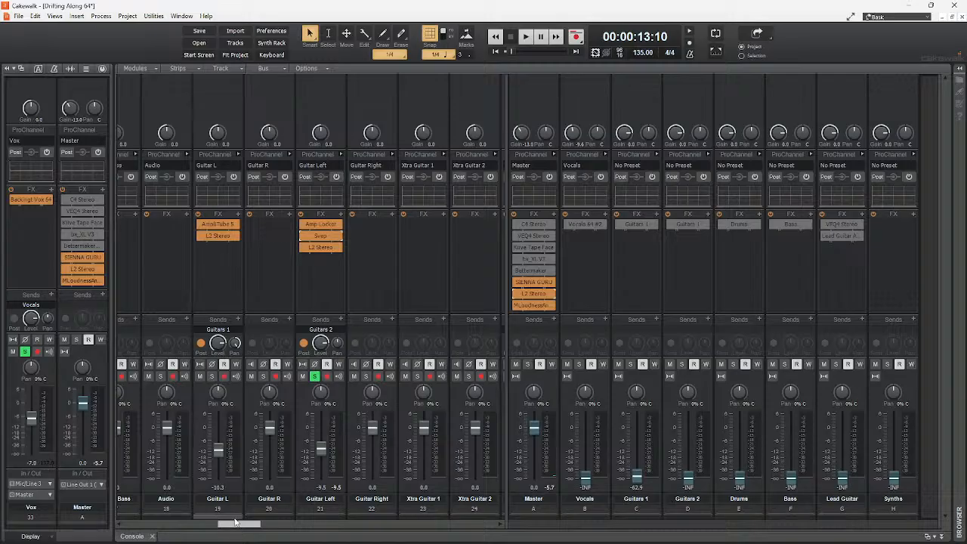
Take the VST Drums track and both Bass Hash Tracks out of solo
{"action": "scroll", "coordinate": [219, 524], "scroll_direction": "left", "scroll_amount": 4}
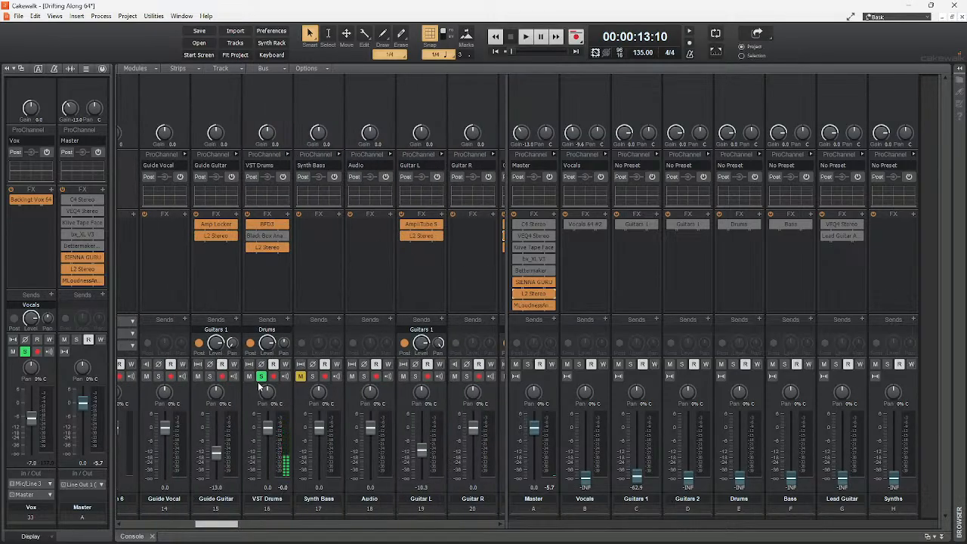
{"action": "left_click", "coordinate": [261, 376]}
{"action": "left_click", "coordinate": [261, 375]}
{"action": "left_click_drag", "start_coordinate": [217, 524], "coordinate": [280, 516]}
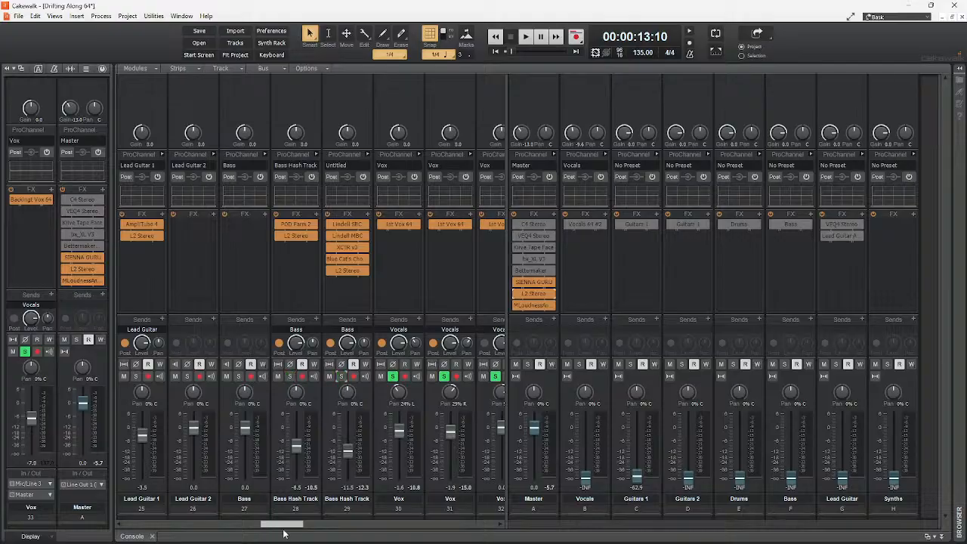
{"action": "left_click_drag", "start_coordinate": [280, 525], "coordinate": [242, 527]}
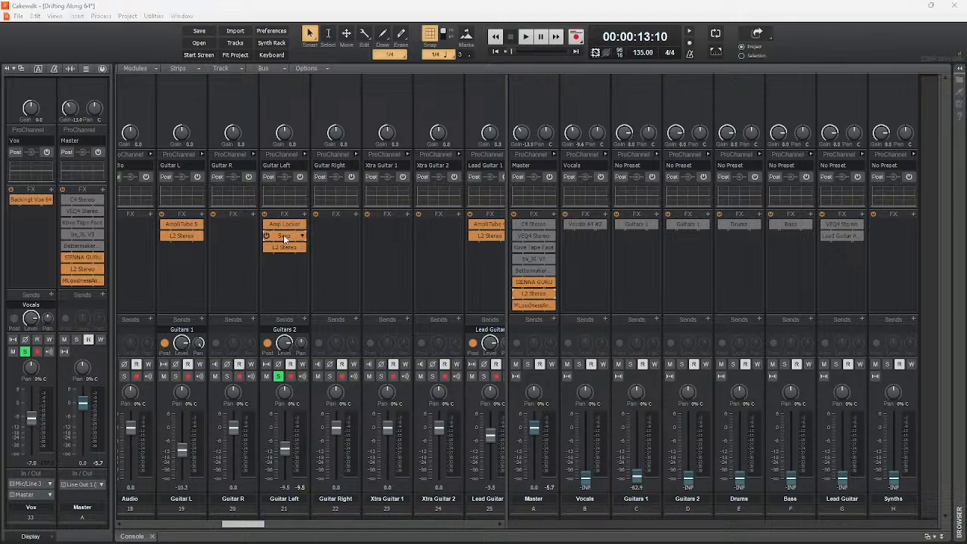
Open Svep on Guitar Left, unlink its two channels and reshape the right one during playback, then close it and stop playback
{"action": "double_click", "coordinate": [284, 236]}
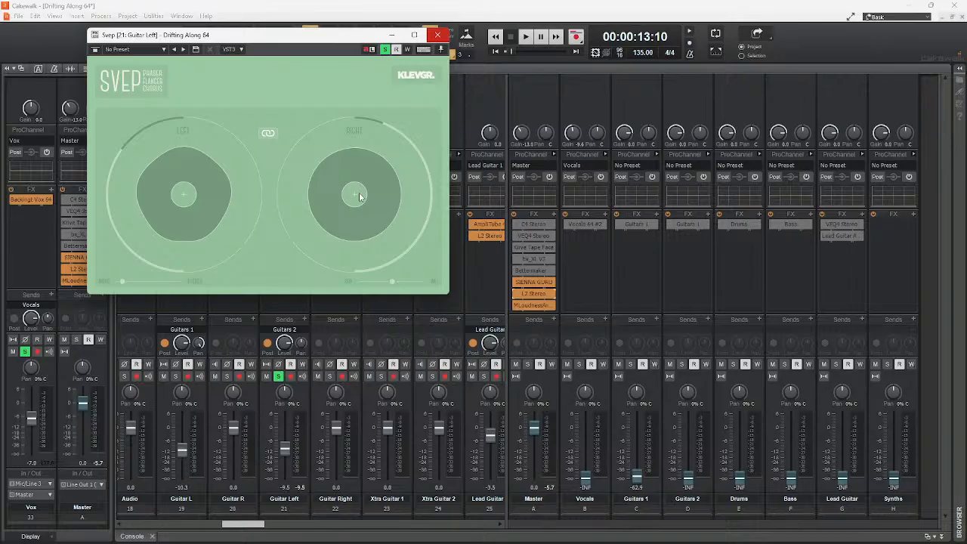
{"action": "key", "text": "space"}
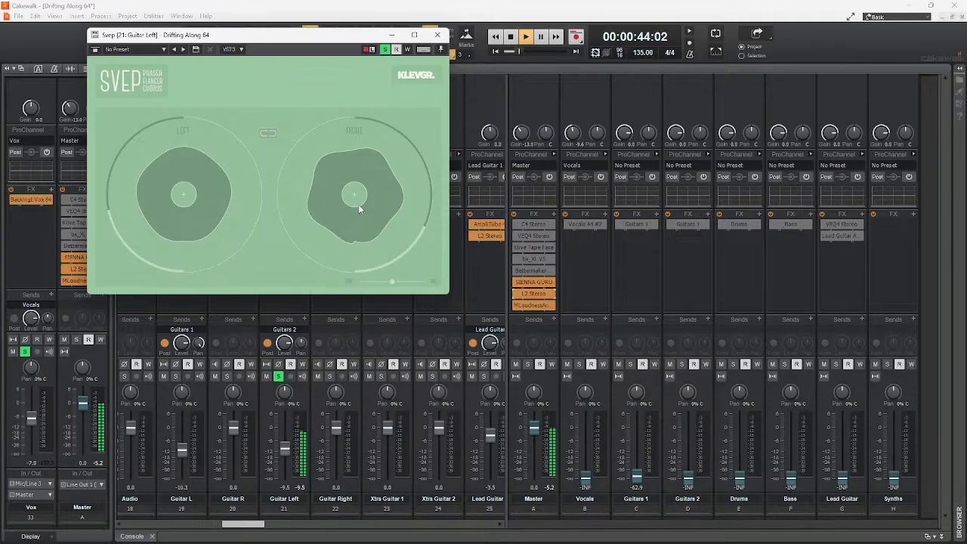
{"action": "left_click", "coordinate": [439, 35]}
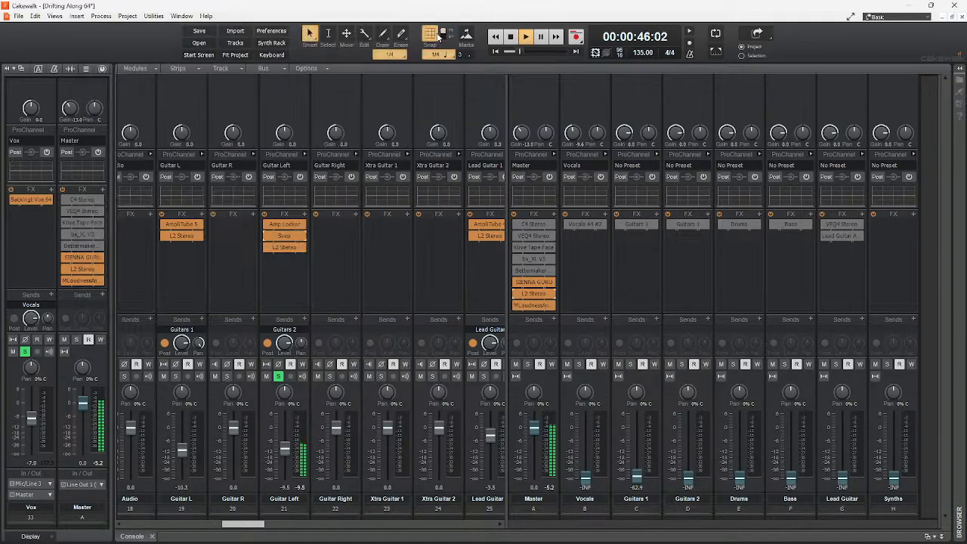
{"action": "key", "text": "space"}
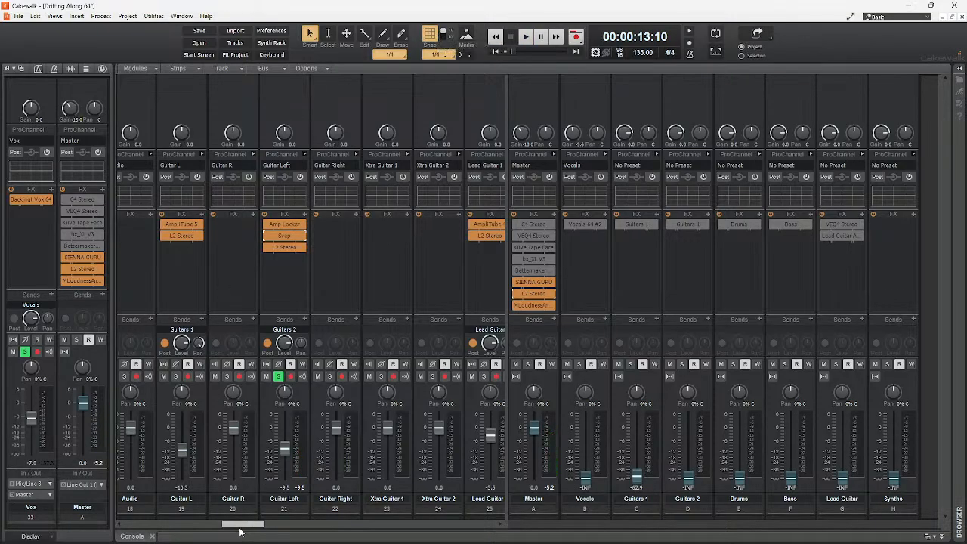
Solo both Bass Hash Tracks and start playback
{"action": "left_click_drag", "start_coordinate": [234, 523], "coordinate": [273, 529]}
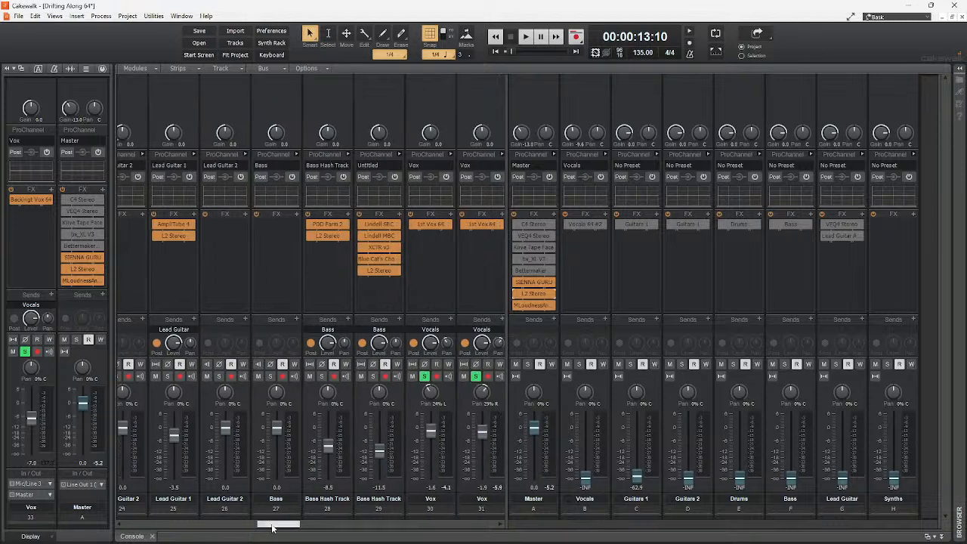
{"action": "left_click", "coordinate": [321, 377]}
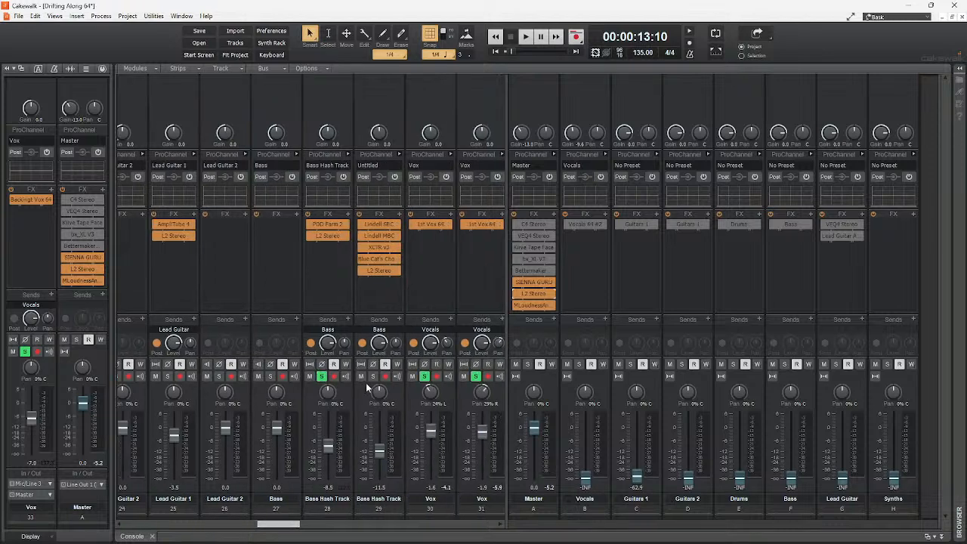
{"action": "left_click", "coordinate": [373, 376]}
{"action": "mouse_move", "coordinate": [284, 398]}
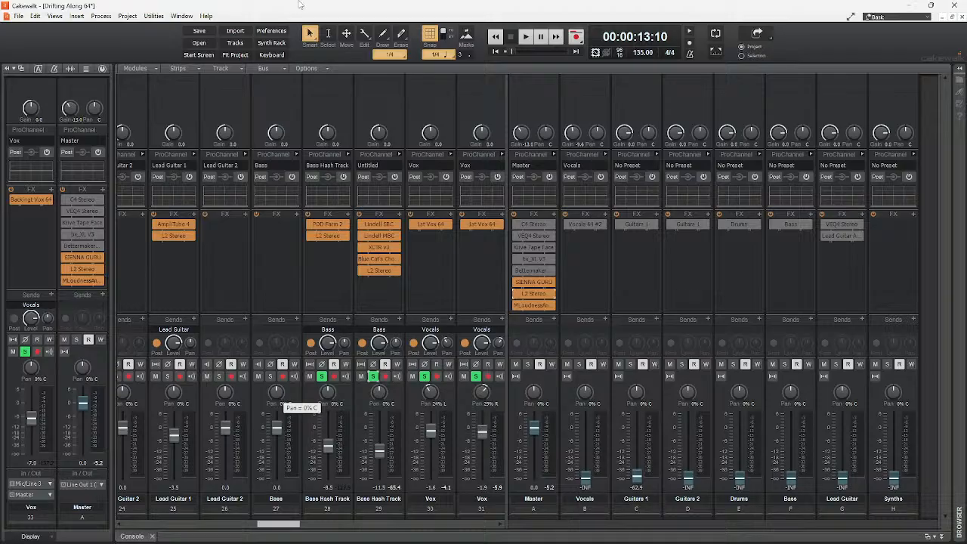
{"action": "key", "text": "space"}
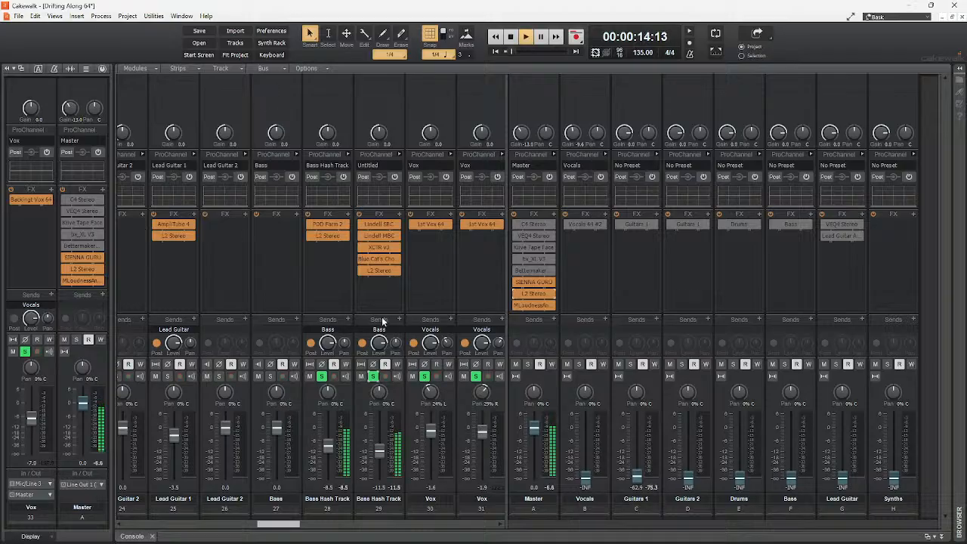
Raise the threshold of Guitar Left's L2 limiter to 0.0, close it, and check the Svep effect
{"action": "left_click_drag", "start_coordinate": [275, 525], "coordinate": [236, 534]}
{"action": "scroll", "coordinate": [281, 525], "scroll_direction": "right", "scroll_amount": 3}
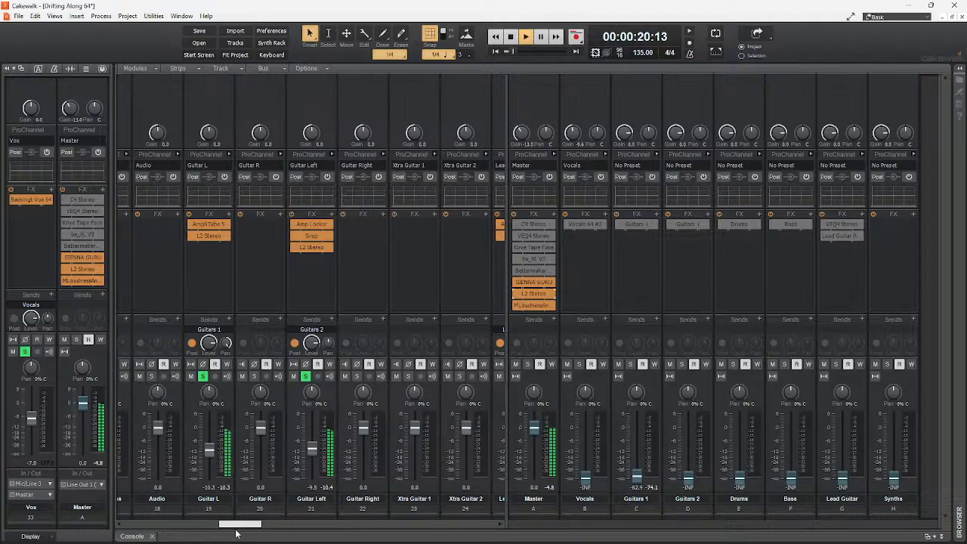
{"action": "double_click", "coordinate": [312, 247]}
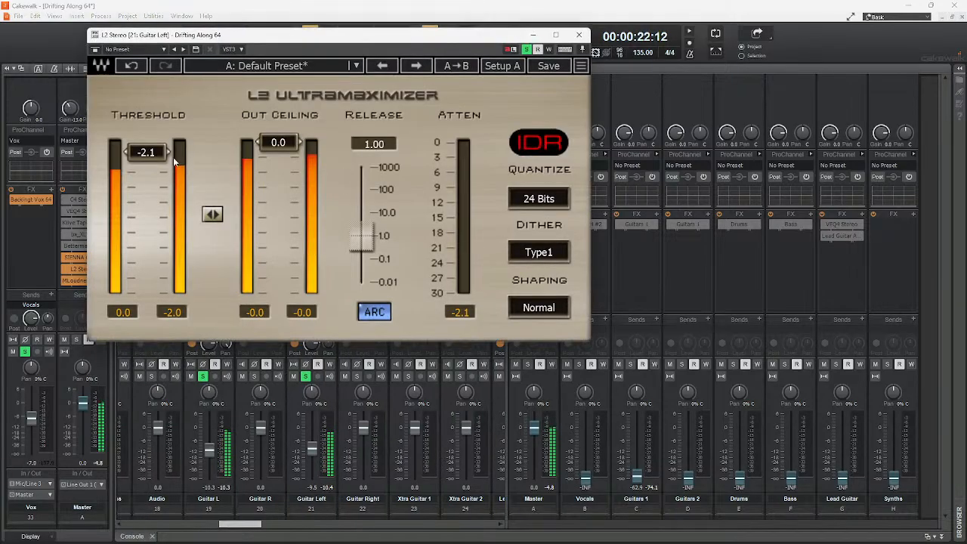
{"action": "left_click_drag", "start_coordinate": [173, 157], "coordinate": [173, 147]}
{"action": "left_click", "coordinate": [579, 35]}
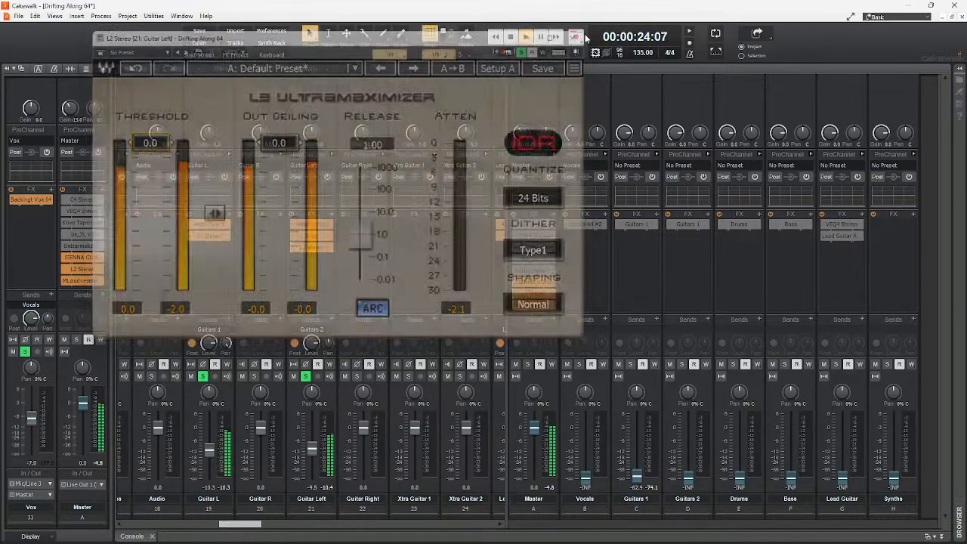
{"action": "double_click", "coordinate": [310, 235]}
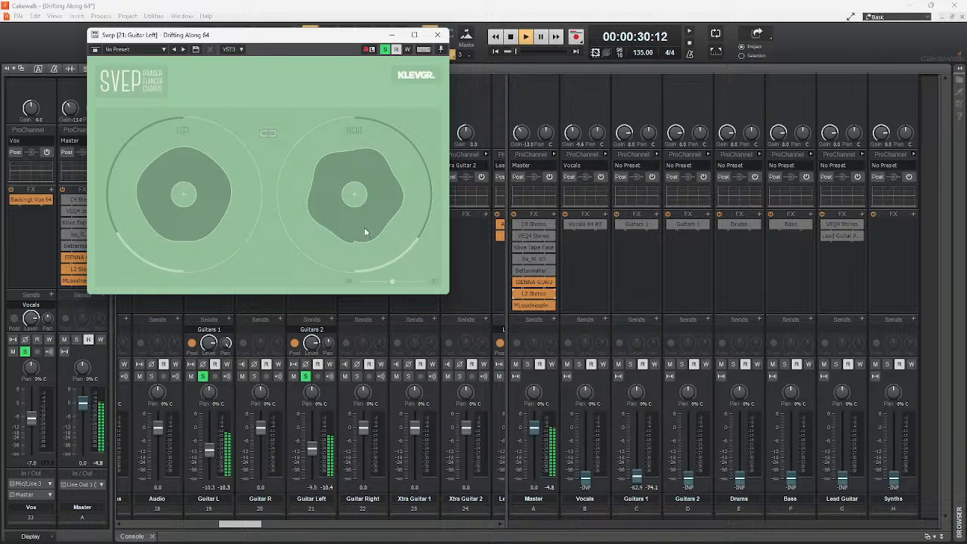
{"action": "left_click", "coordinate": [437, 35]}
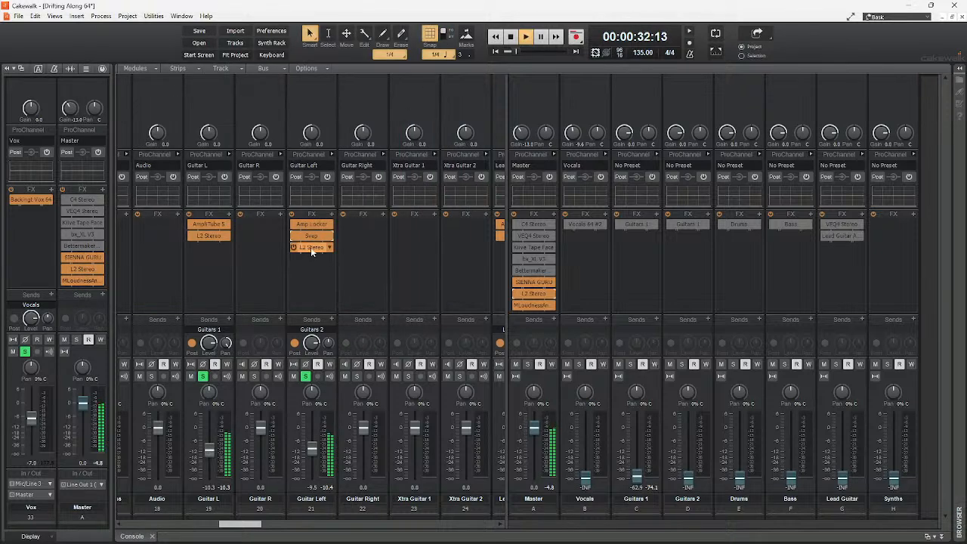
Set the threshold of Guitar Left's L2 limiter to -1.6, check the track's fader, and close the plug-in
{"action": "double_click", "coordinate": [312, 247]}
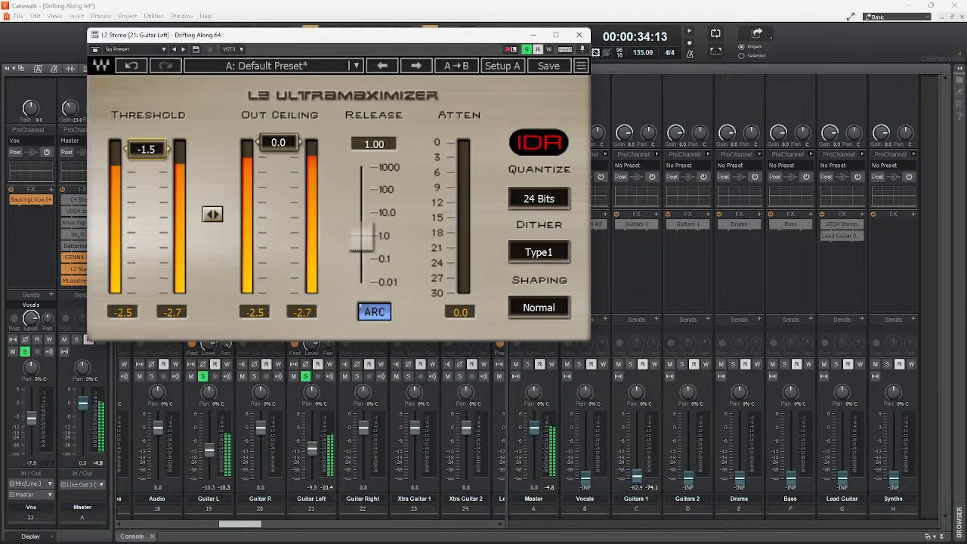
{"action": "left_click_drag", "start_coordinate": [147, 149], "coordinate": [147, 149]}
{"action": "left_click_drag", "start_coordinate": [313, 450], "coordinate": [312, 448]}
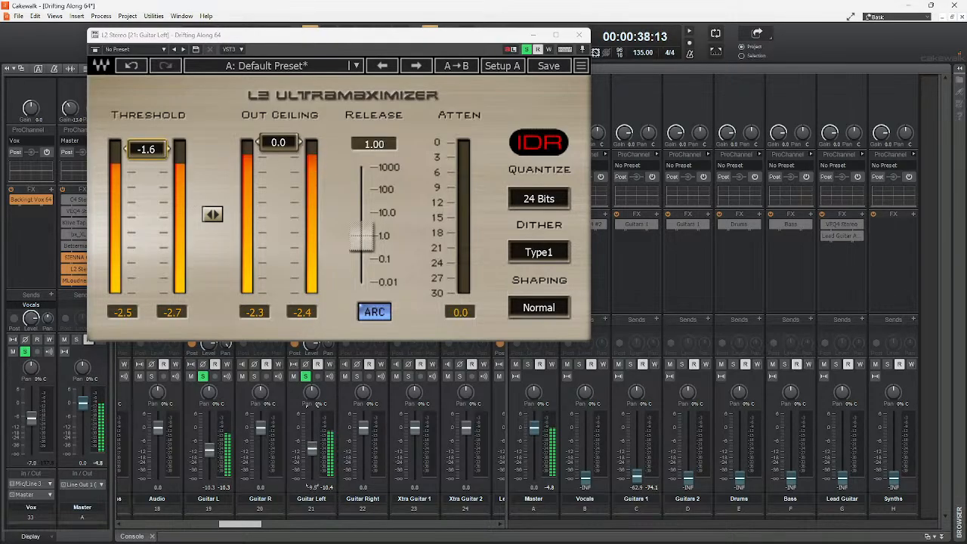
{"action": "left_click", "coordinate": [578, 38]}
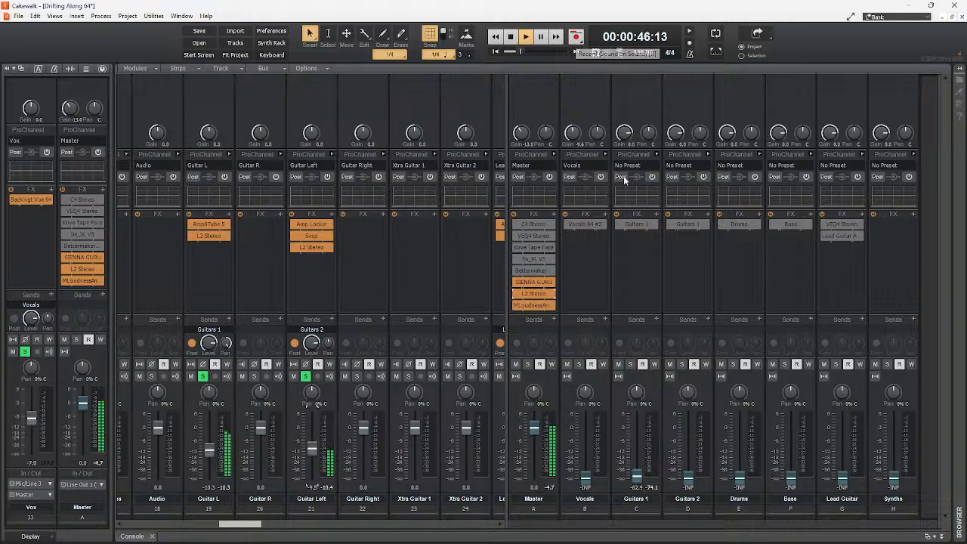
Collapse the console to reveal the track view and expand Vox track 32
{"action": "left_click_drag", "start_coordinate": [247, 527], "coordinate": [278, 529]}
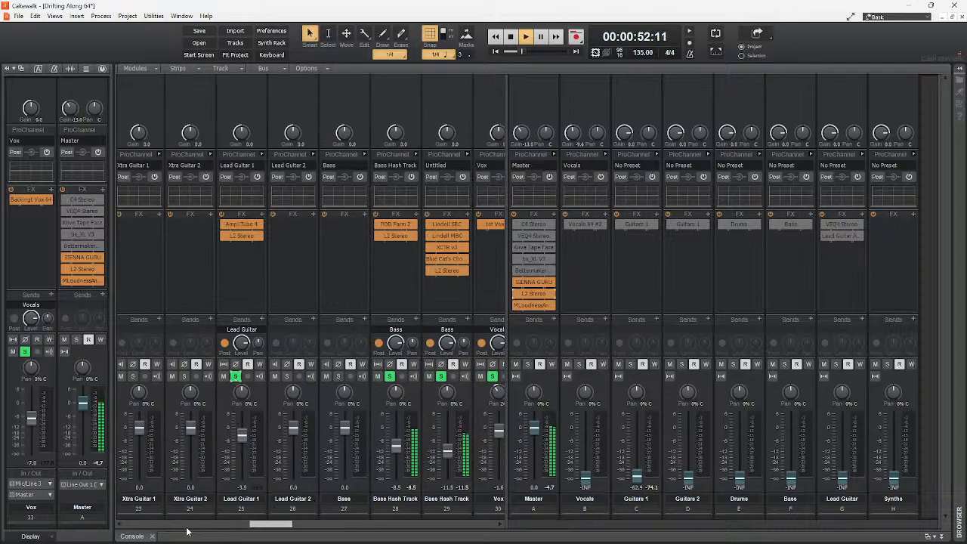
{"action": "double_click", "coordinate": [139, 536]}
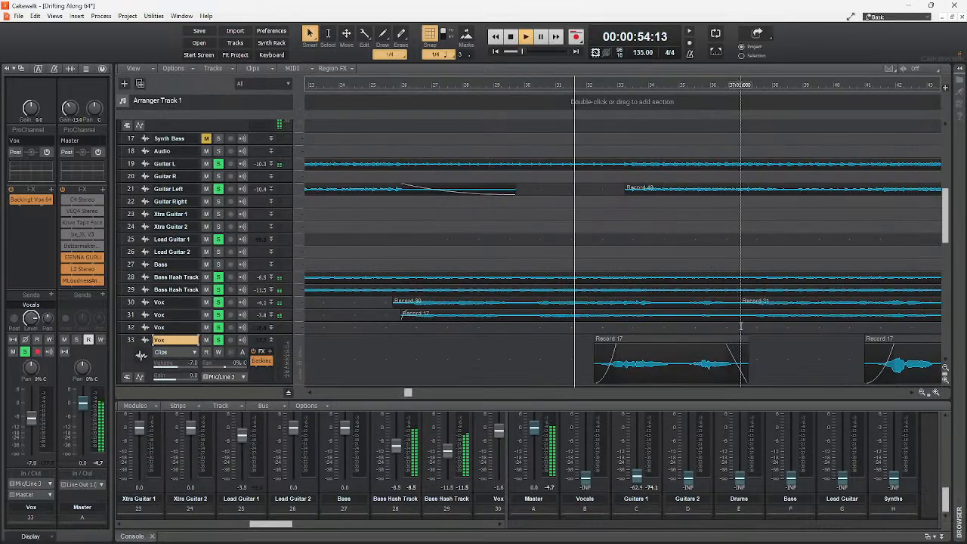
{"action": "scroll", "coordinate": [781, 298], "scroll_direction": "down", "scroll_amount": 3}
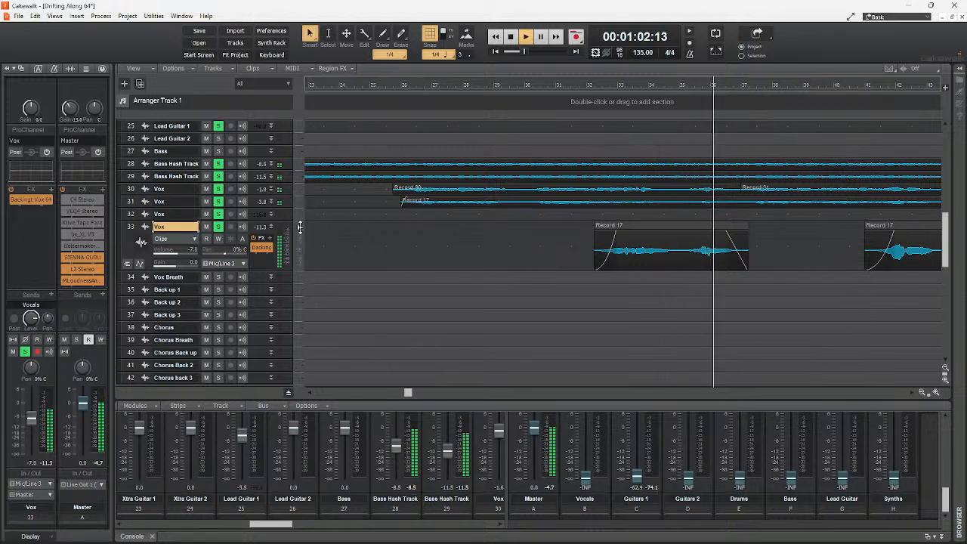
{"action": "left_click", "coordinate": [270, 215]}
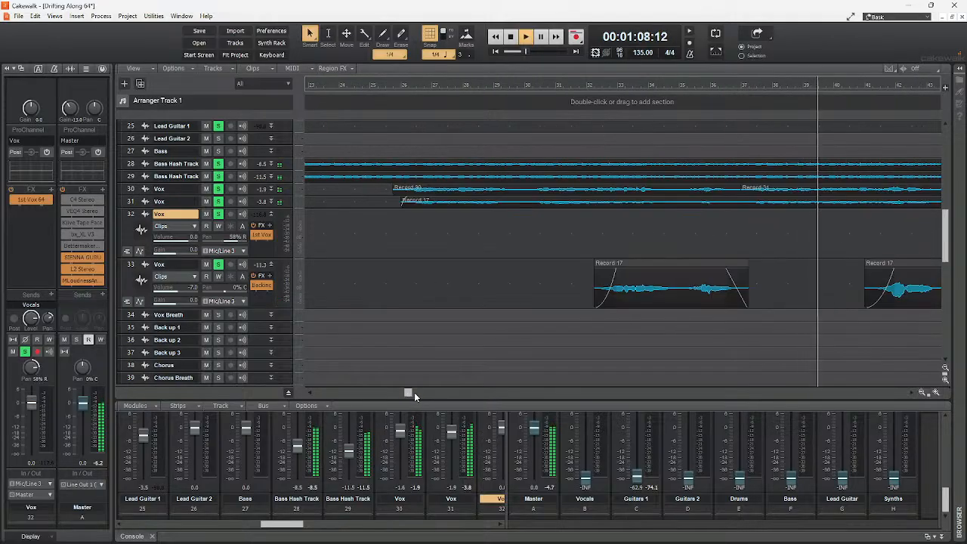
Select the Lead Guitar 1 track and bring the timeline from bar 40 onward into view
{"action": "scroll", "coordinate": [219, 215], "scroll_direction": "up", "scroll_amount": 4}
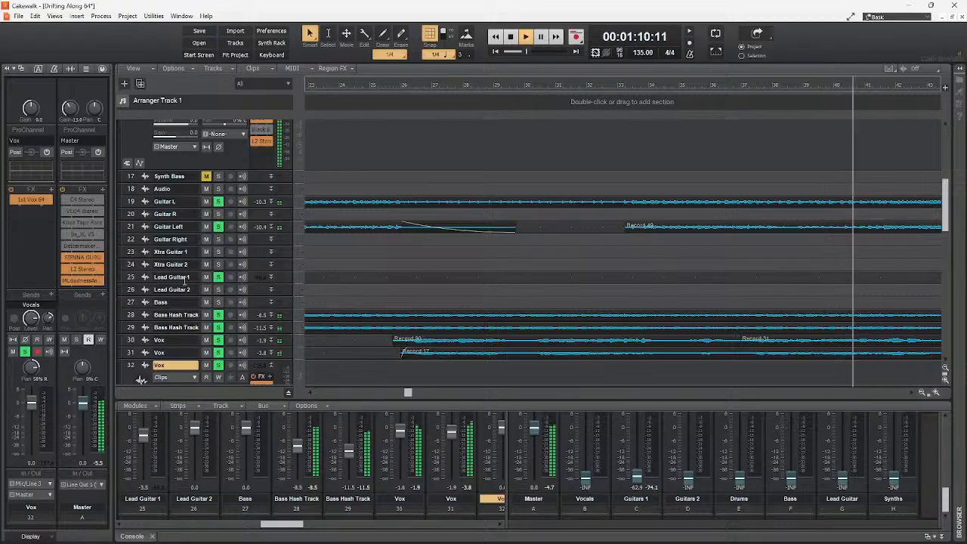
{"action": "left_click", "coordinate": [185, 280]}
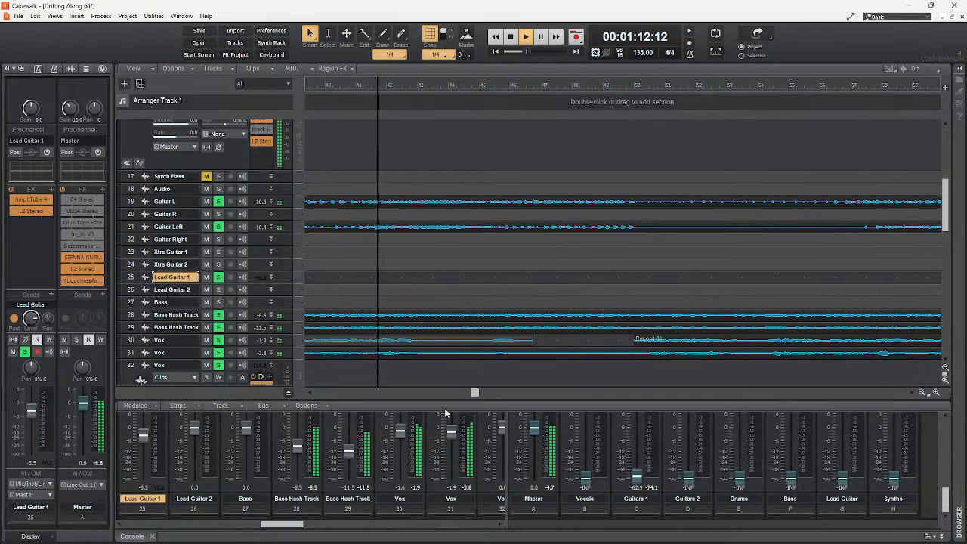
{"action": "left_click_drag", "start_coordinate": [475, 393], "coordinate": [477, 393]}
Open the RVox compressor in Vox track 33's Backingt Vox 64 effects chain and set its Comp to -4.2
{"action": "scroll", "coordinate": [331, 368], "scroll_direction": "down", "scroll_amount": 3}
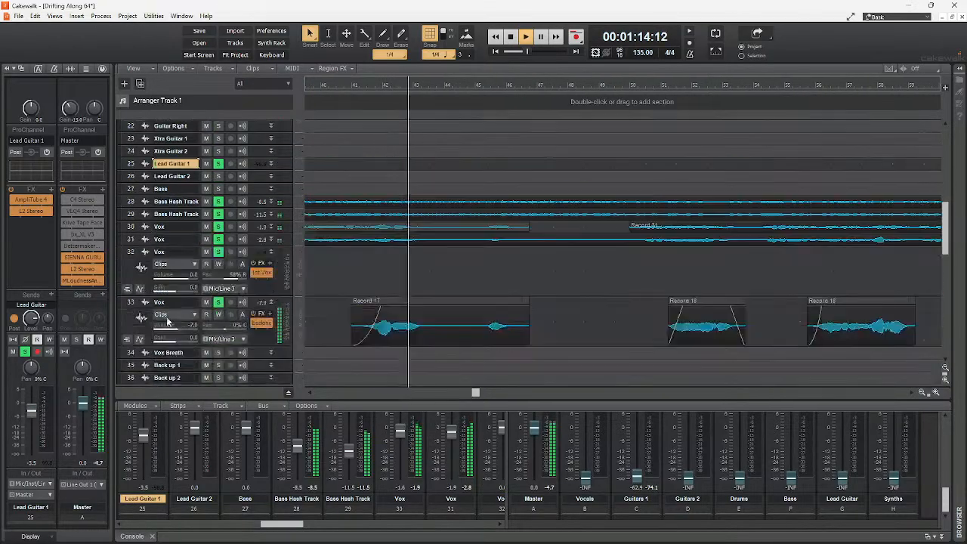
{"action": "double_click", "coordinate": [268, 325]}
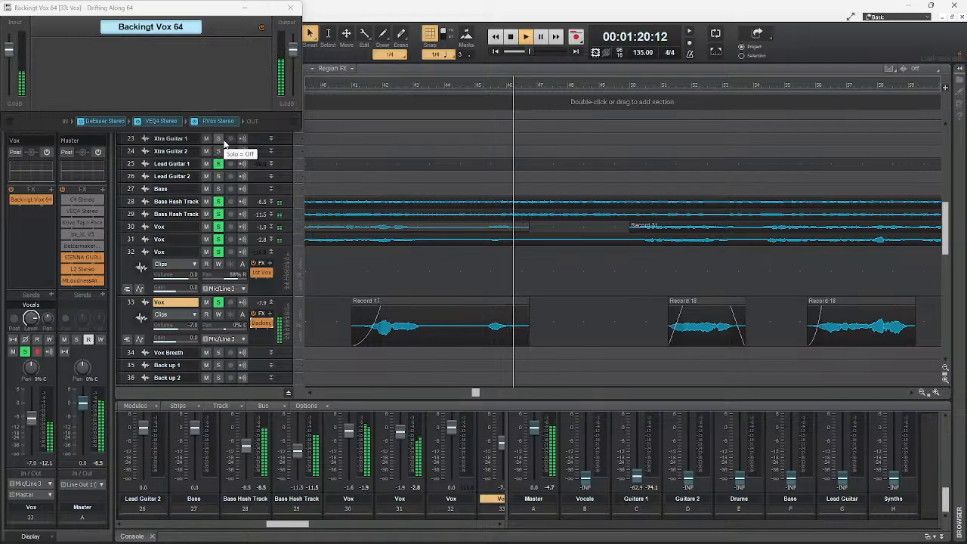
{"action": "double_click", "coordinate": [219, 121]}
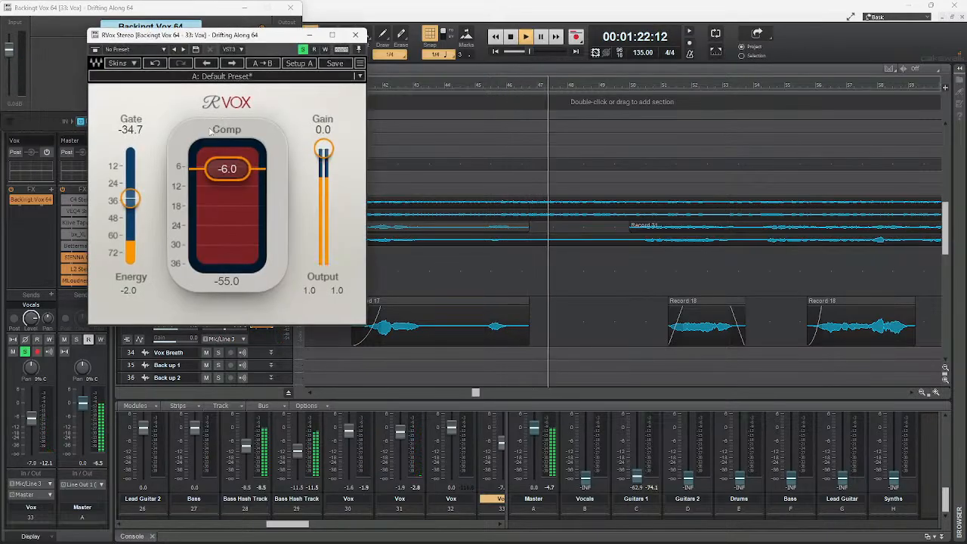
{"action": "left_click_drag", "start_coordinate": [227, 163], "coordinate": [226, 152]}
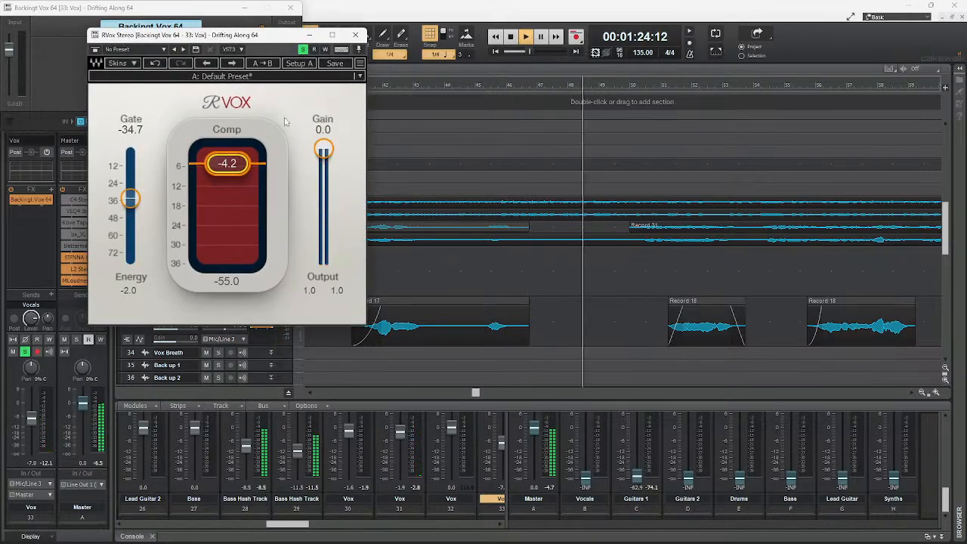
Close the RVox compressor and play the backing vocal passage, restarting playback from around bar 41
{"action": "left_click", "coordinate": [355, 35]}
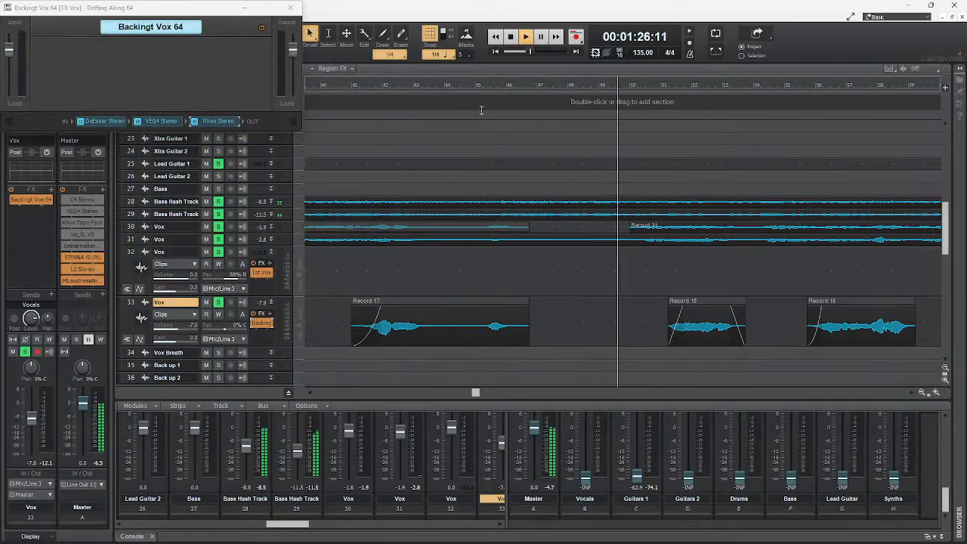
{"action": "left_click", "coordinate": [474, 85]}
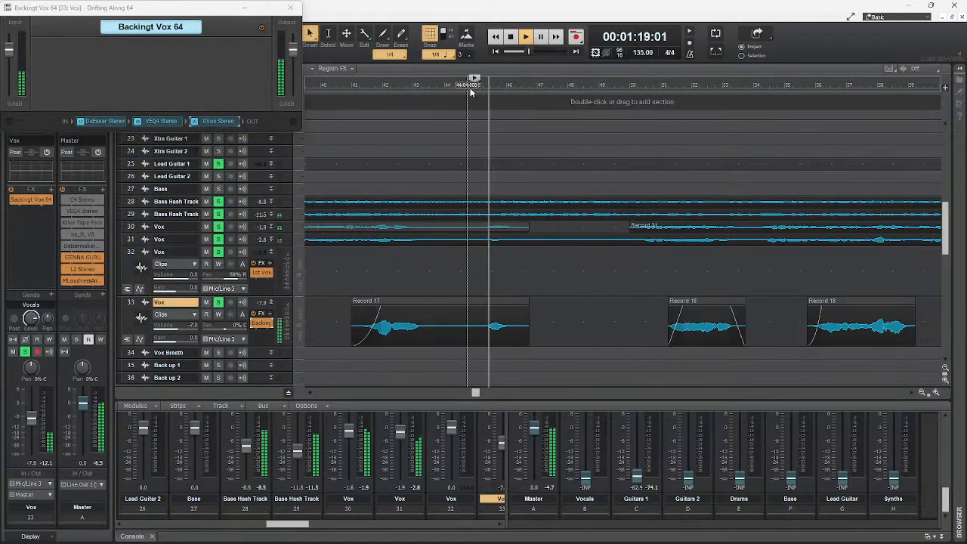
{"action": "left_click", "coordinate": [368, 87]}
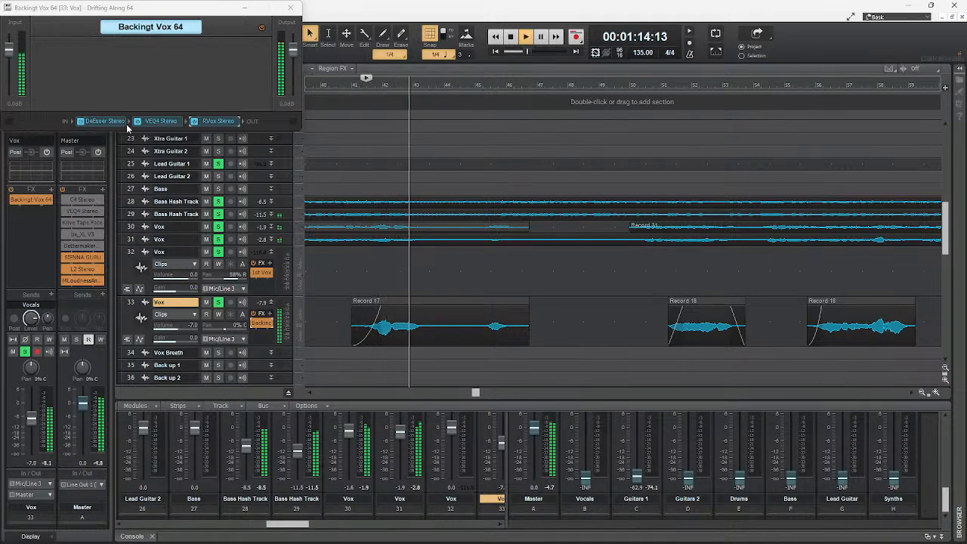
Set the RVox Comp in Vox track 33's effects chain to 0.0, replay the passage, and close the compressor
{"action": "double_click", "coordinate": [198, 124]}
{"action": "left_click_drag", "start_coordinate": [226, 167], "coordinate": [231, 148]}
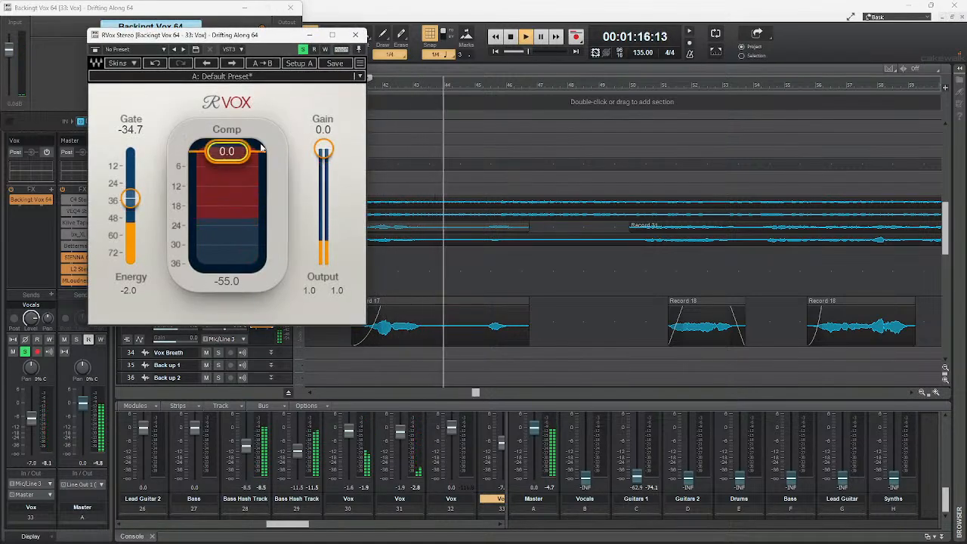
{"action": "key", "text": "space"}
{"action": "key", "text": "space"}
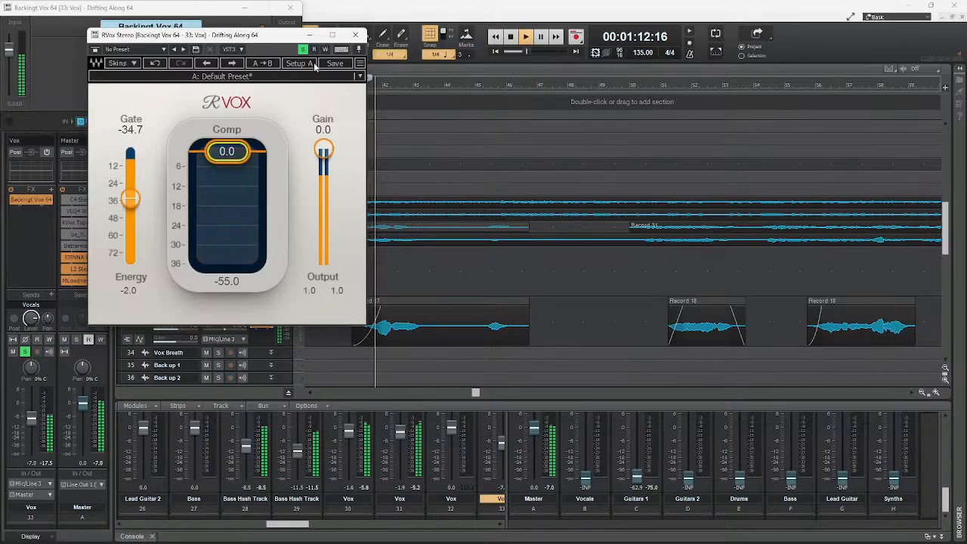
{"action": "left_click", "coordinate": [355, 35]}
{"action": "key", "text": "space"}
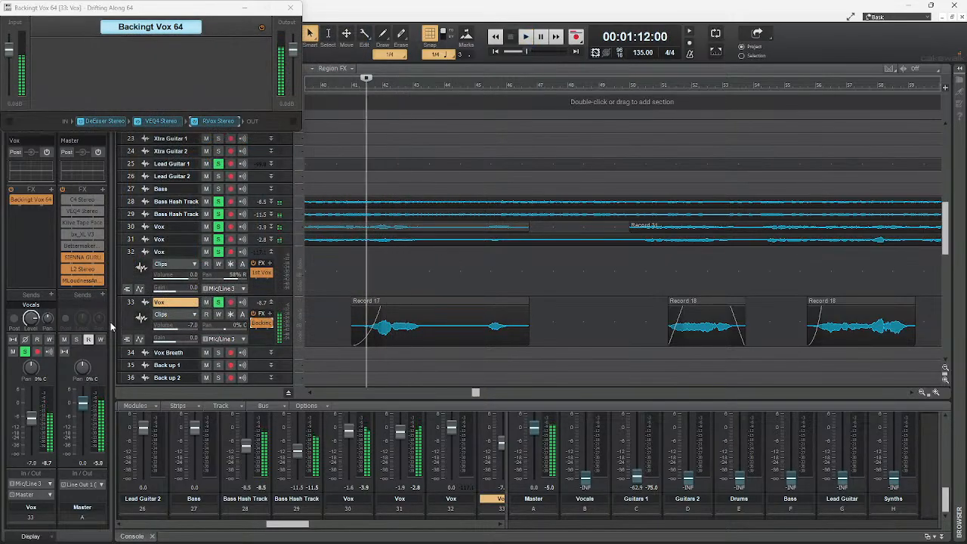
Select Vox track 33, lower its volume to -27.8, and replay the passage
{"action": "left_click", "coordinate": [131, 303]}
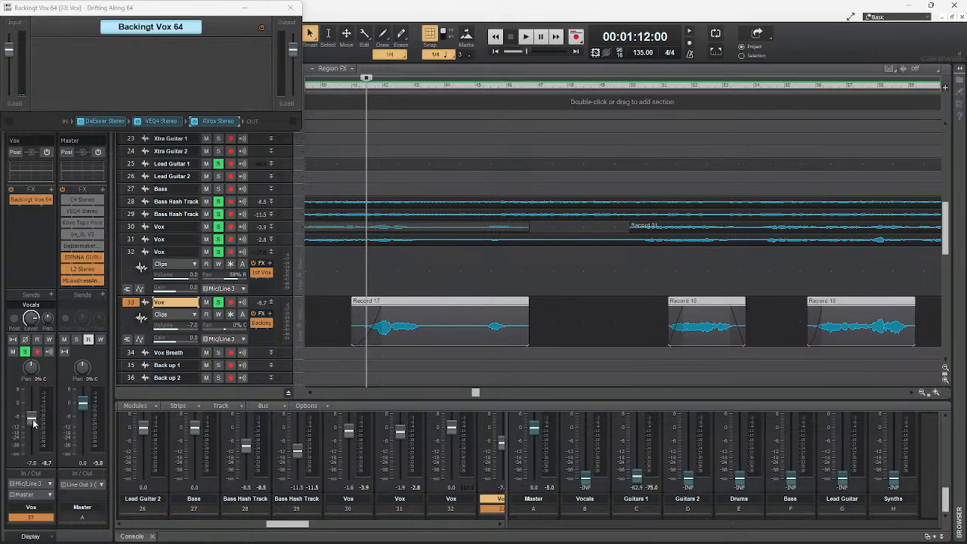
{"action": "left_click_drag", "start_coordinate": [33, 424], "coordinate": [34, 427]}
{"action": "key", "text": "space"}
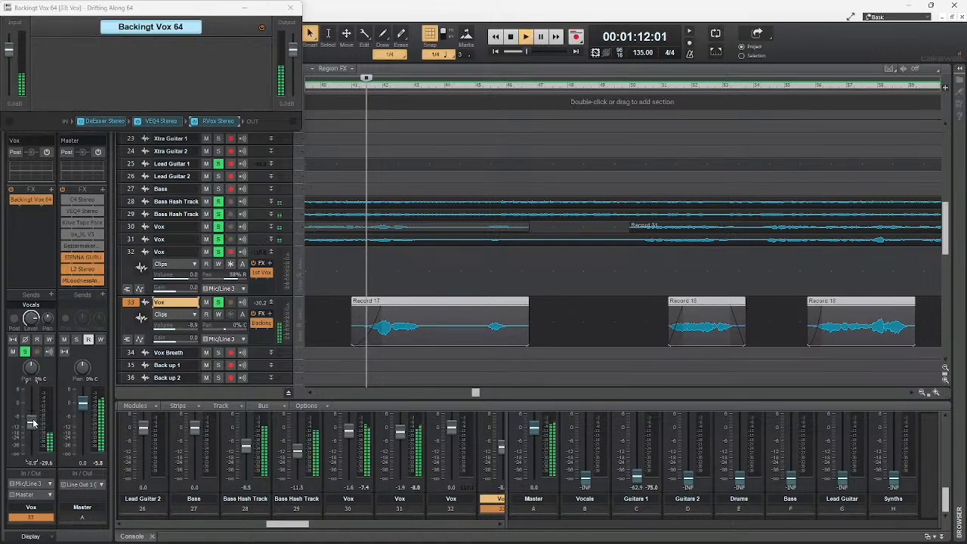
{"action": "left_click_drag", "start_coordinate": [32, 418], "coordinate": [31, 440]}
{"action": "key", "text": "space"}
{"action": "key", "text": "space"}
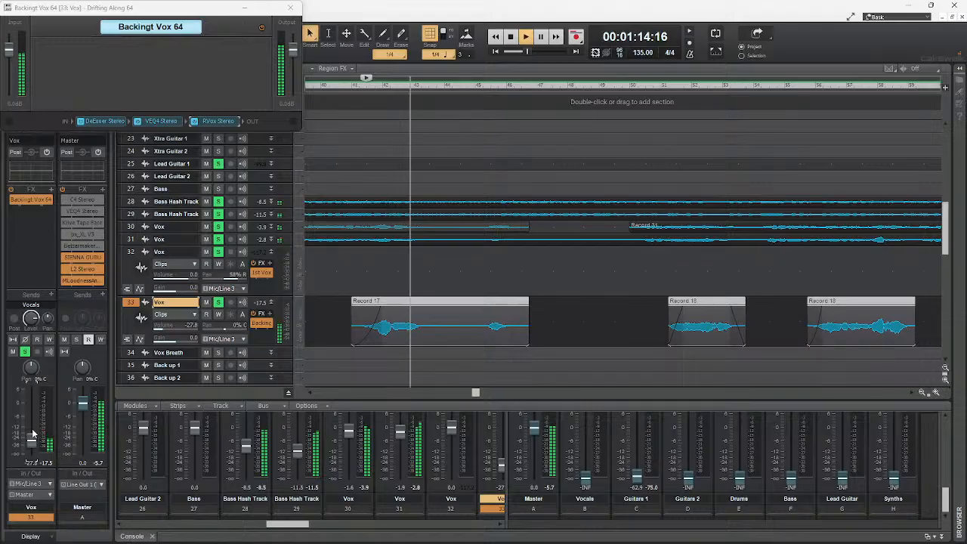
{"action": "key", "text": "space"}
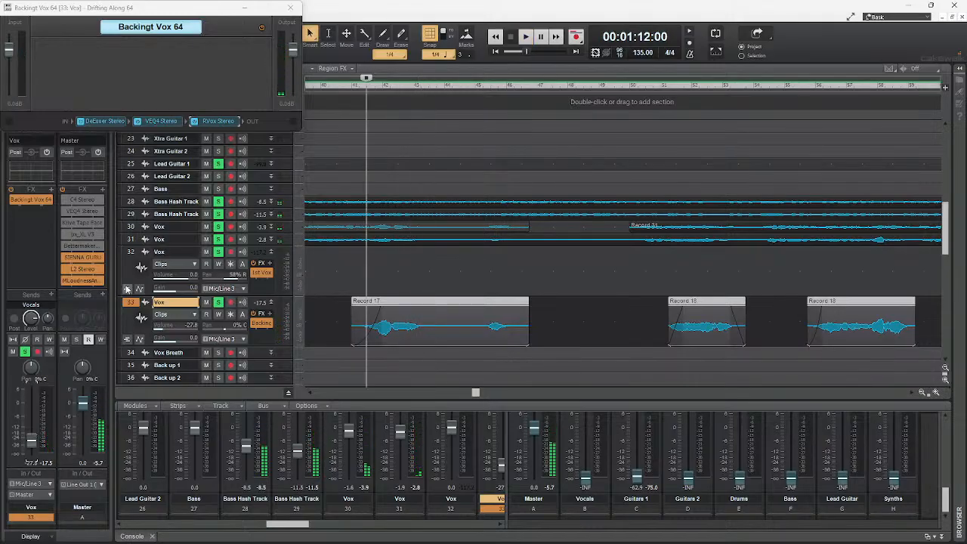
Compare the mix without and with Vox track 33 by switching its solo off and on around playback
{"action": "left_click", "coordinate": [217, 303]}
{"action": "key", "text": "space"}
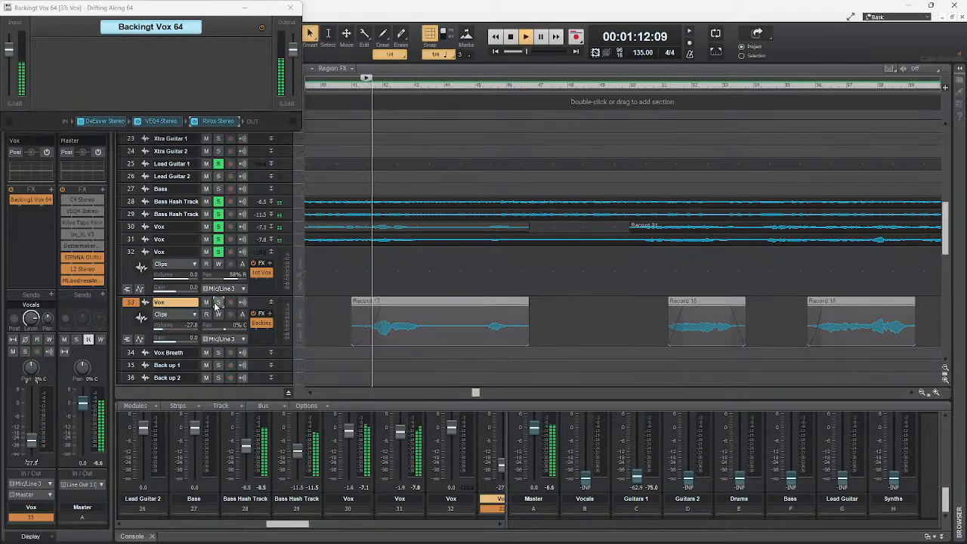
{"action": "left_click", "coordinate": [219, 303]}
{"action": "key", "text": "space"}
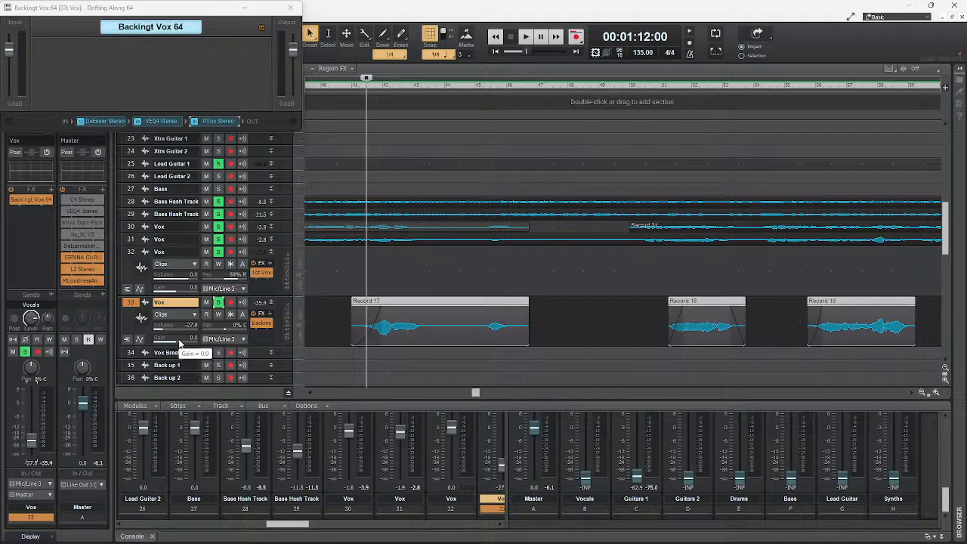
Take Vox track 31 out of solo and raise Vox track 33's volume to -7.8 while auditioning the passage
{"action": "key", "text": "space"}
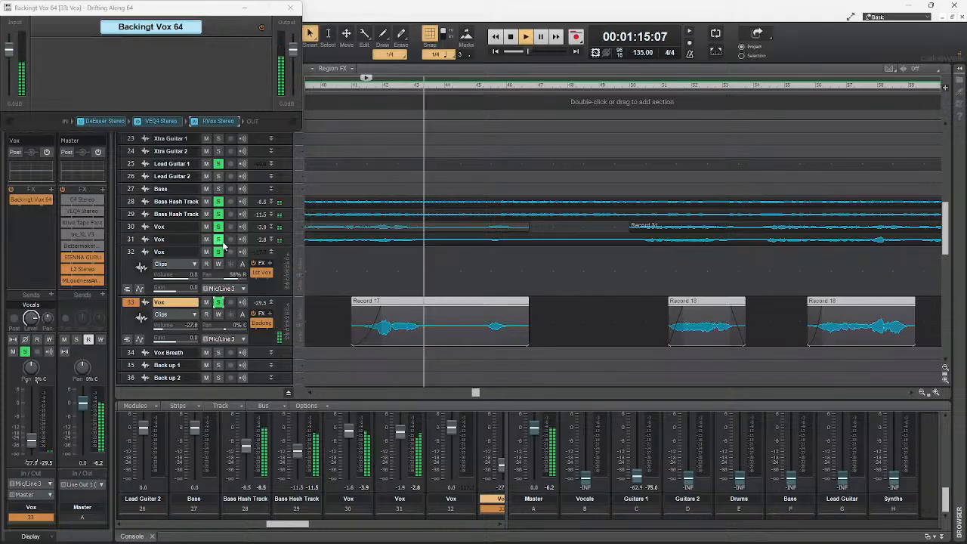
{"action": "key", "text": "space"}
{"action": "key", "text": "space"}
{"action": "left_click_drag", "start_coordinate": [32, 441], "coordinate": [32, 419]}
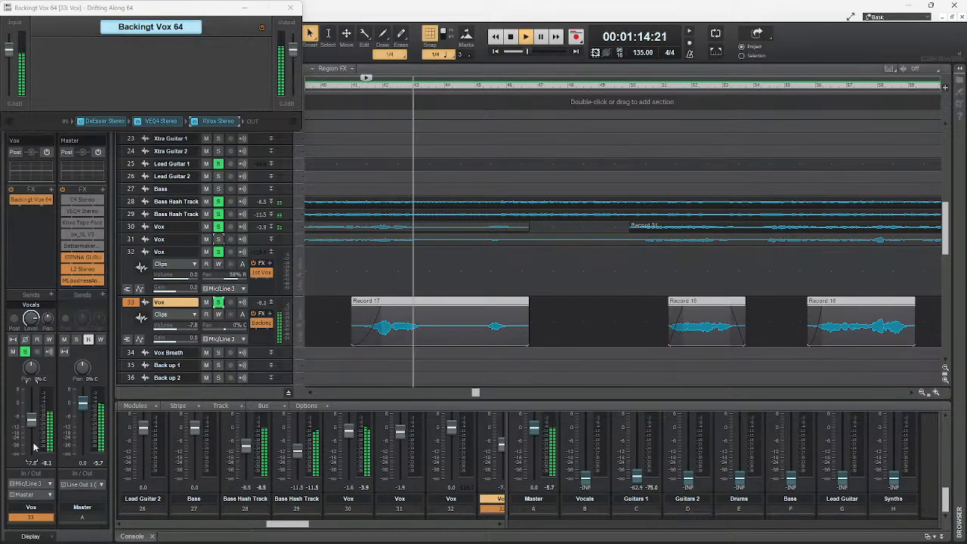
{"action": "key", "text": "space"}
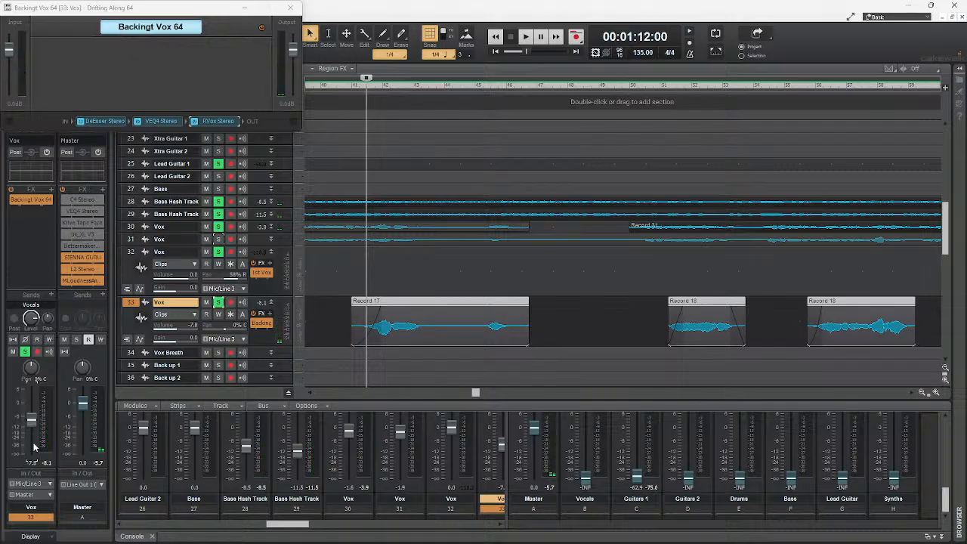
Bring Vox track 31 back into solo, expand it, and open its 1st Vox 64 effects chain
{"action": "key", "text": "space"}
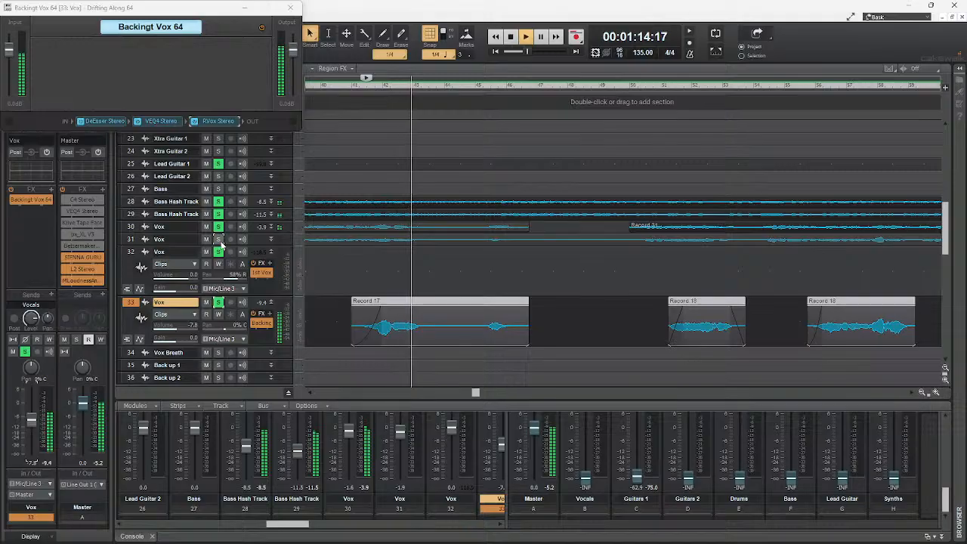
{"action": "key", "text": "space"}
{"action": "key", "text": "space"}
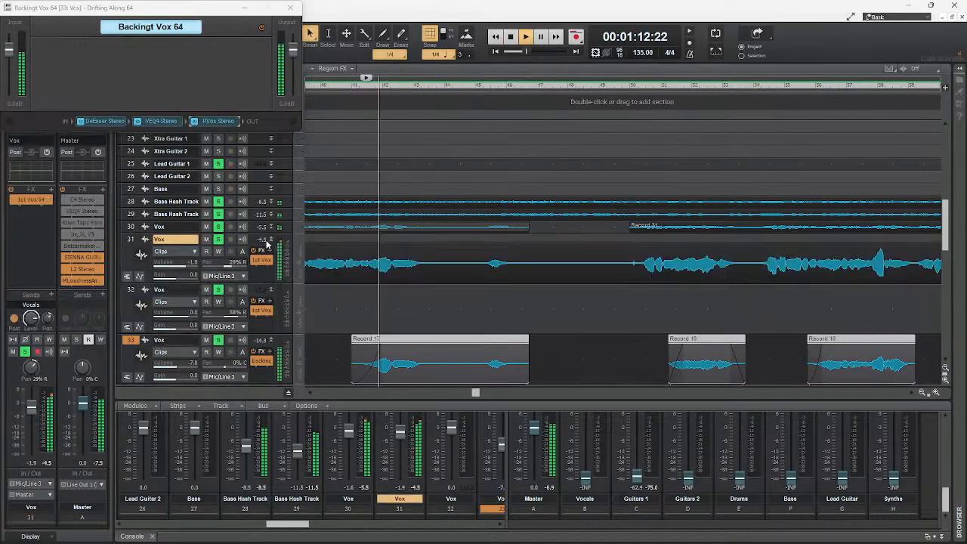
{"action": "left_click", "coordinate": [270, 238]}
{"action": "left_click", "coordinate": [260, 261]}
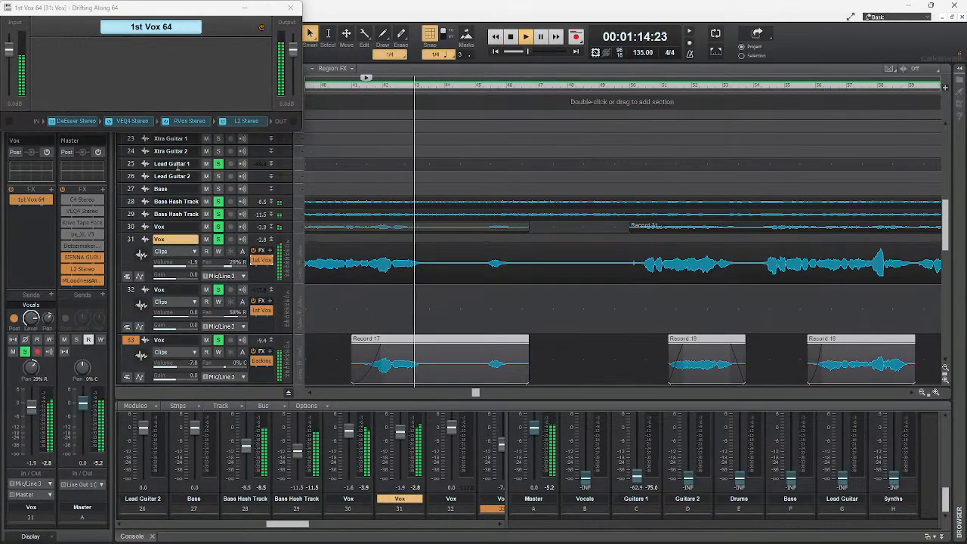
Set the RVox Comp in Vox track 31's 1st Vox 64 chain to -8.2 during playback and close the compressor
{"action": "key", "text": "space"}
{"action": "double_click", "coordinate": [188, 121]}
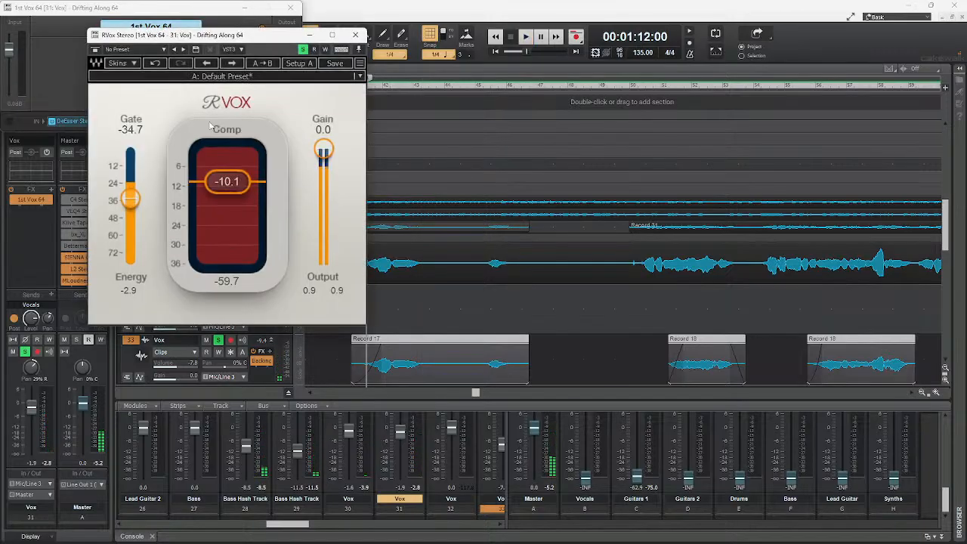
{"action": "key", "text": "space"}
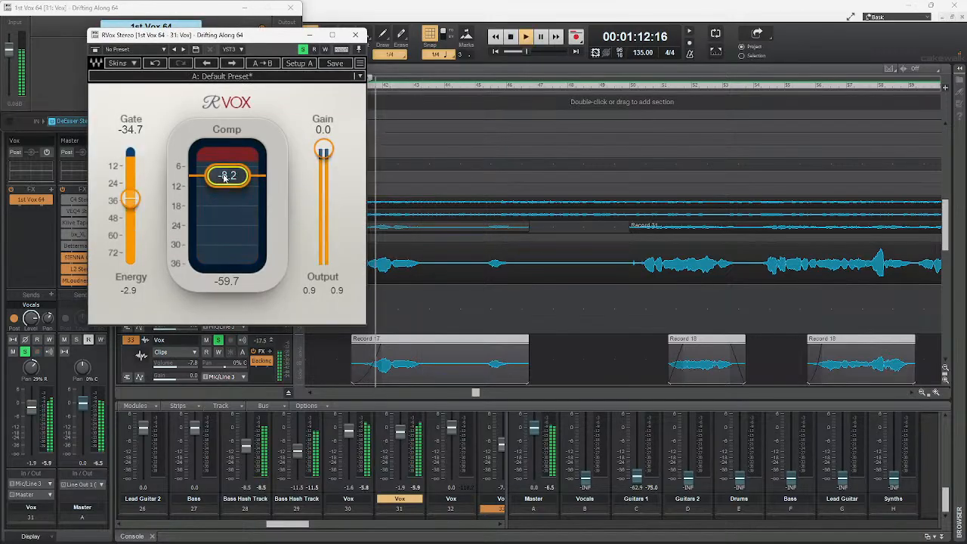
{"action": "left_click_drag", "start_coordinate": [133, 201], "coordinate": [132, 199]}
{"action": "left_click", "coordinate": [355, 36]}
{"action": "key", "text": "space"}
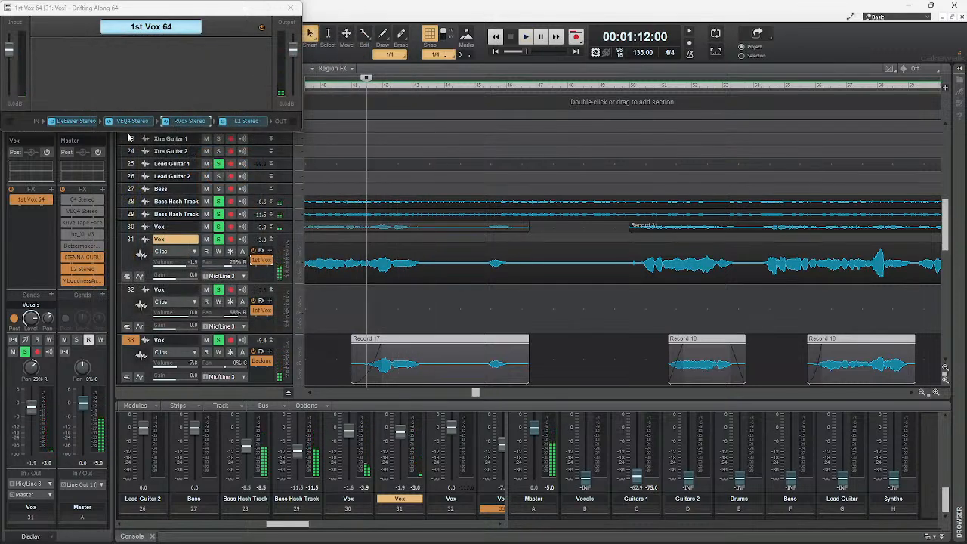
Set the DeEsser threshold in Vox track 31's chain to -39.9, replay the passage, and close the plug-in and effects chain windows
{"action": "double_click", "coordinate": [76, 123]}
{"action": "key", "text": "space"}
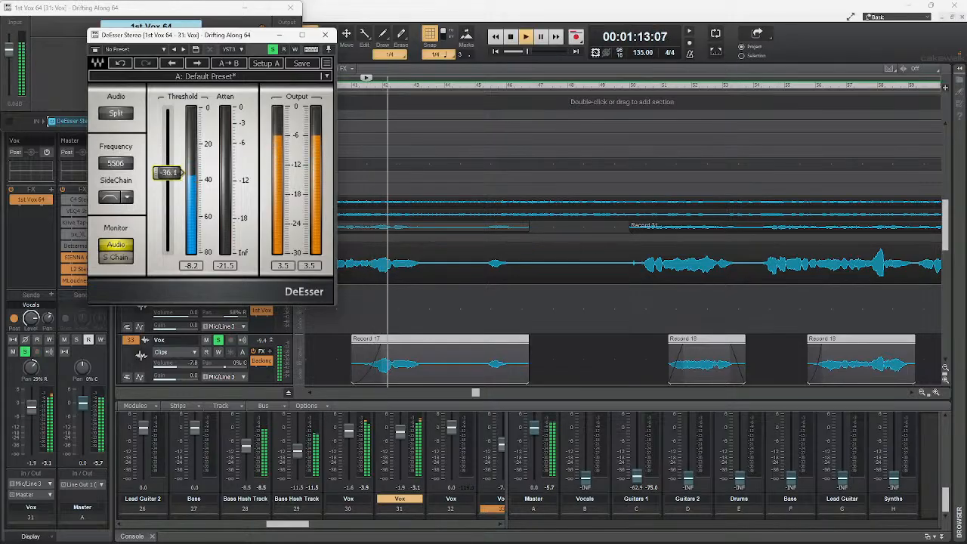
{"action": "left_click_drag", "start_coordinate": [176, 178], "coordinate": [177, 185]}
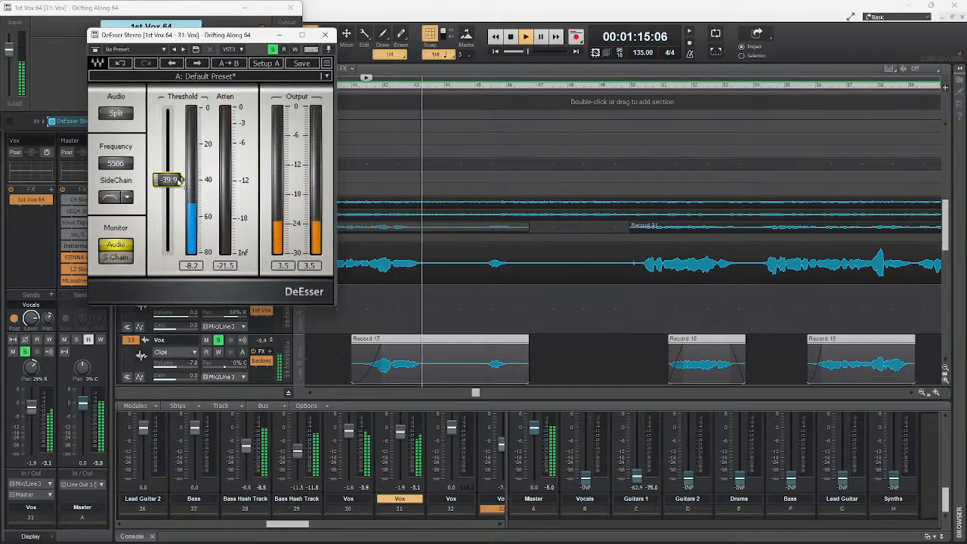
{"action": "key", "text": "space"}
{"action": "key", "text": "space"}
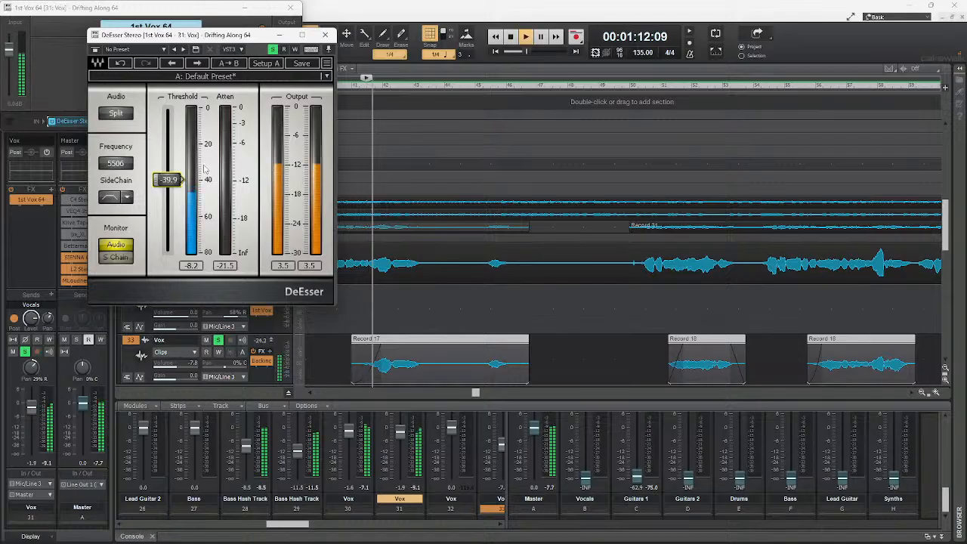
{"action": "left_click", "coordinate": [324, 34]}
{"action": "left_click", "coordinate": [290, 7]}
{"action": "key", "text": "space"}
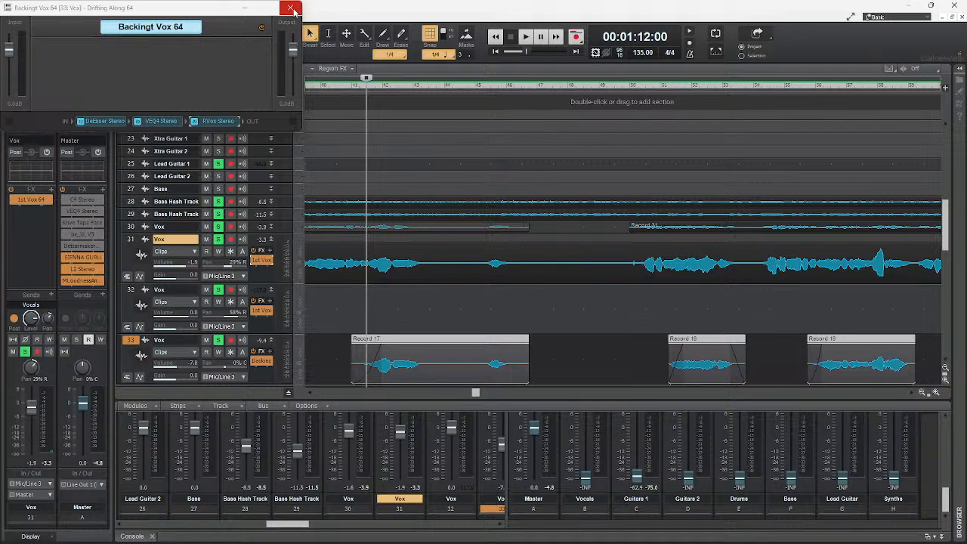
{"action": "left_click", "coordinate": [292, 9]}
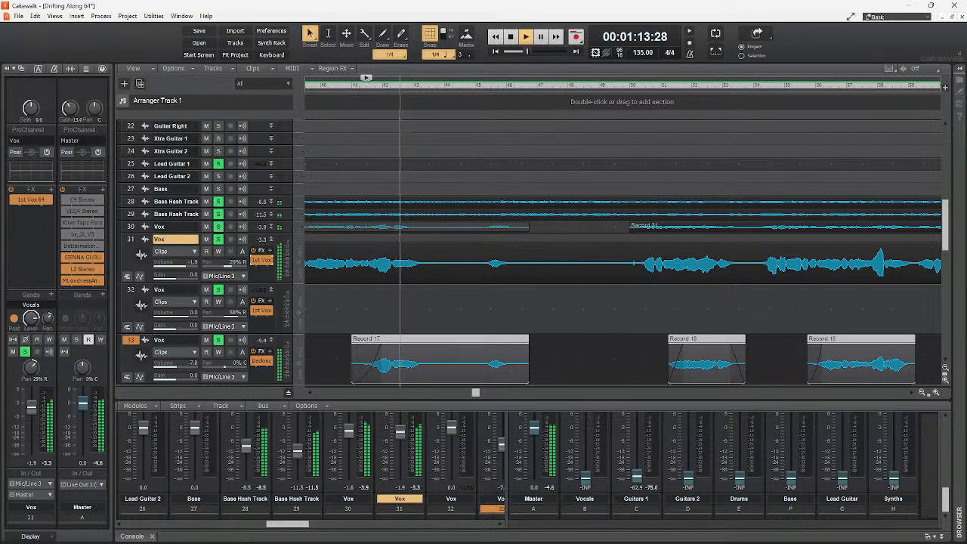
Audition later sections of the song, jumping forward to bar 73 where the Lead Guitar 1 clip starts
{"action": "left_click", "coordinate": [923, 85]}
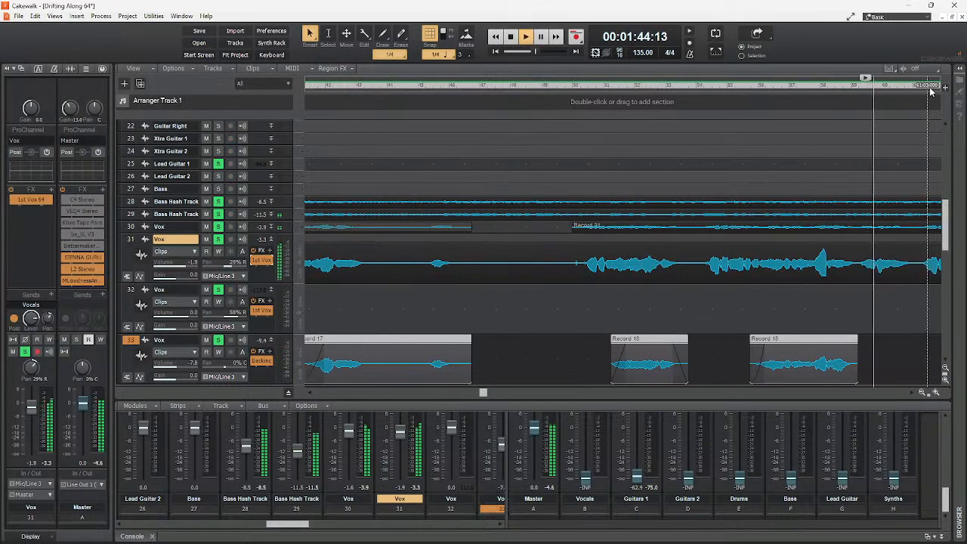
{"action": "left_click", "coordinate": [931, 88]}
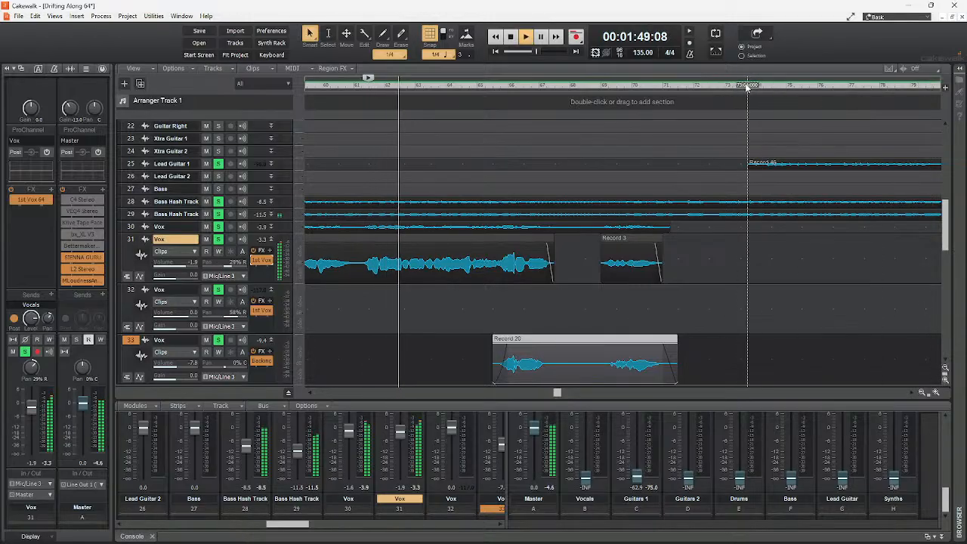
{"action": "left_click", "coordinate": [747, 87]}
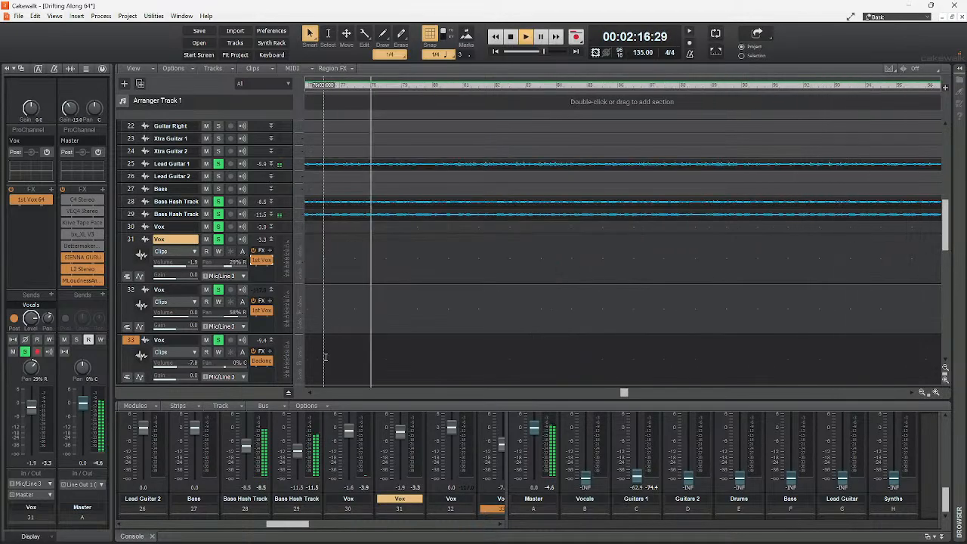
Expand the console, stop playback, and delete the SIENNA GURU plug-in from the Master bus's FX rack
{"action": "double_click", "coordinate": [129, 537]}
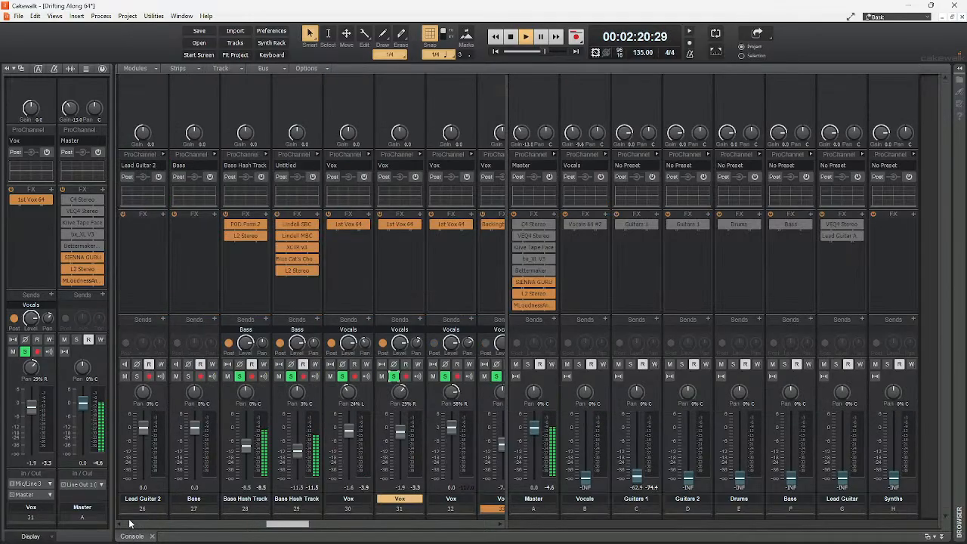
{"action": "key", "text": "space"}
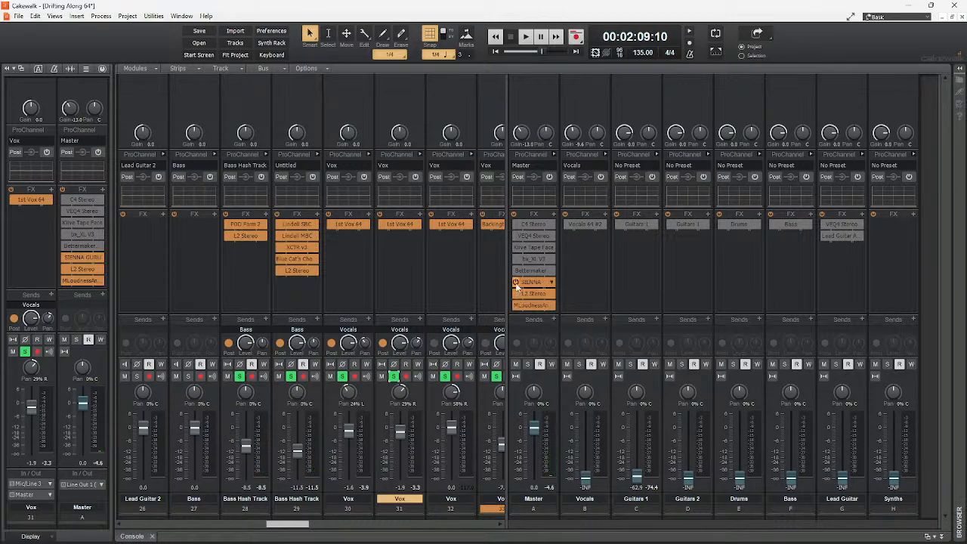
{"action": "left_click", "coordinate": [516, 286]}
{"action": "right_click", "coordinate": [516, 288]}
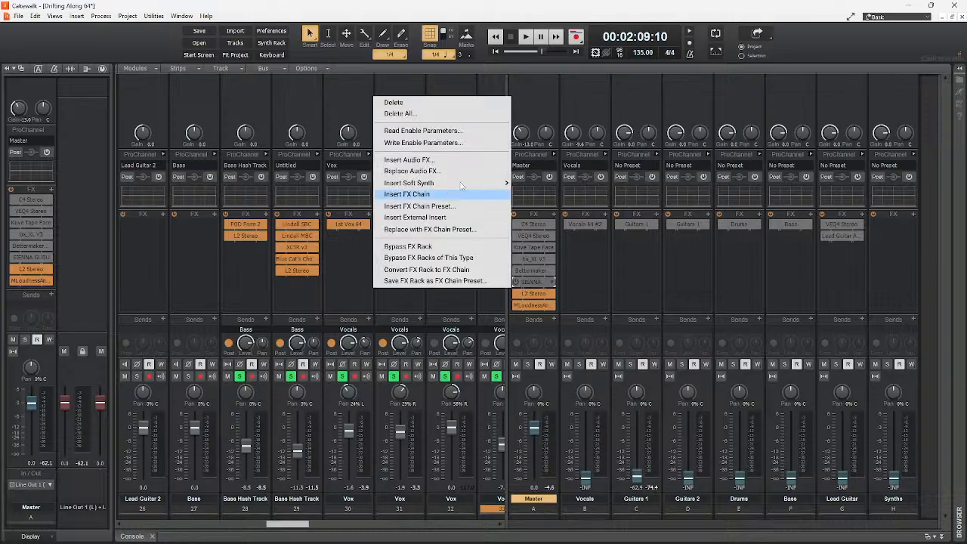
{"action": "left_click", "coordinate": [458, 104]}
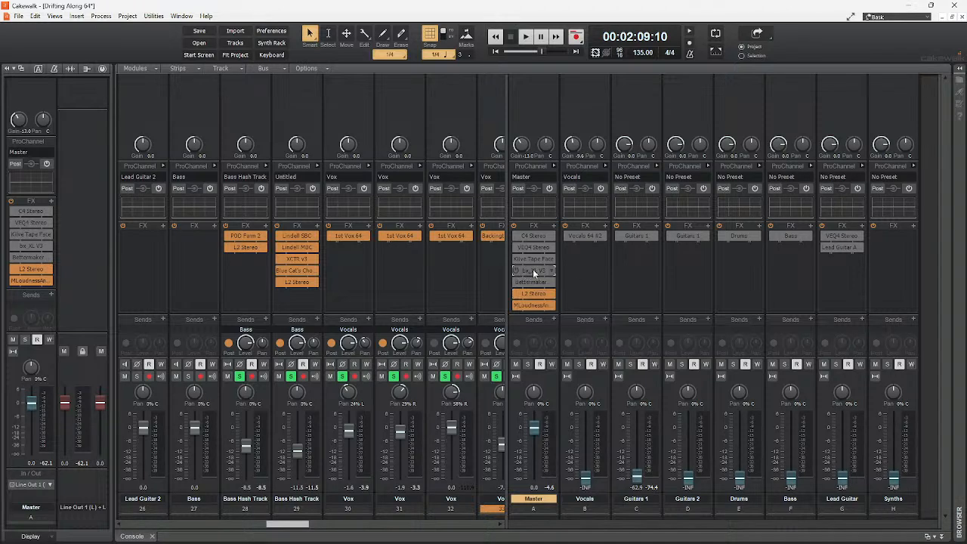
Open the Master bus's bx_XL V3 plug-in to examine its settings, and close it
{"action": "double_click", "coordinate": [533, 270]}
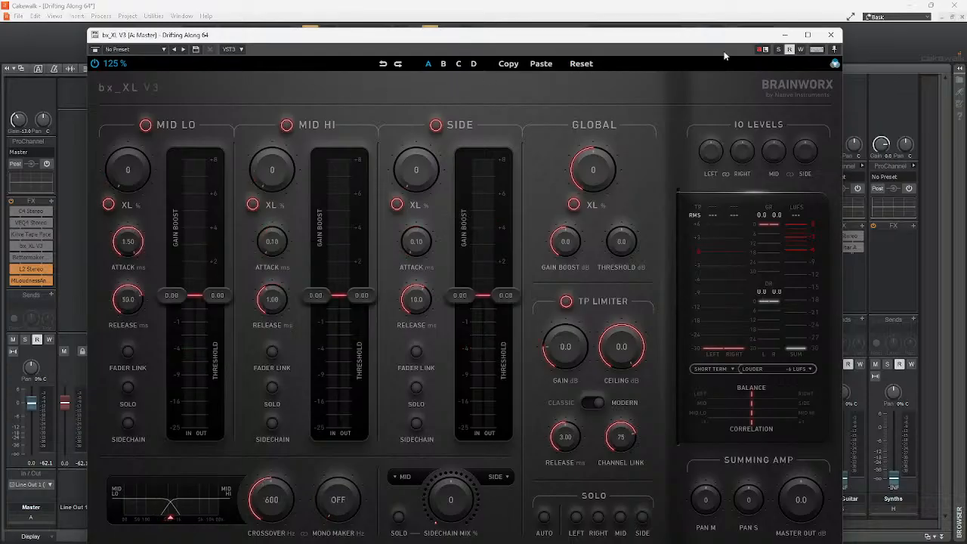
{"action": "left_click", "coordinate": [831, 35]}
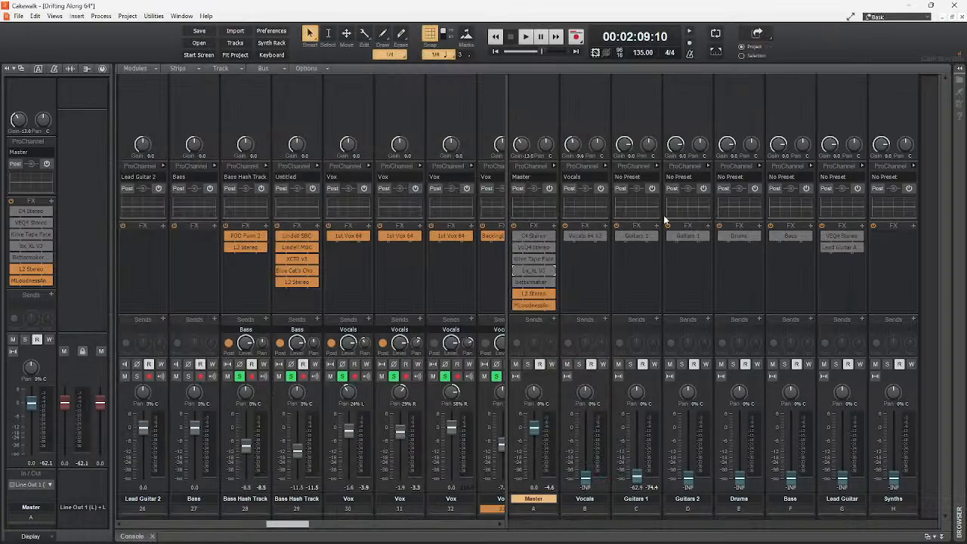
Open the Master bus's Bettermaker compressor, reset its settings to default, and switch its waveform display to the smallest size
{"action": "double_click", "coordinate": [533, 282]}
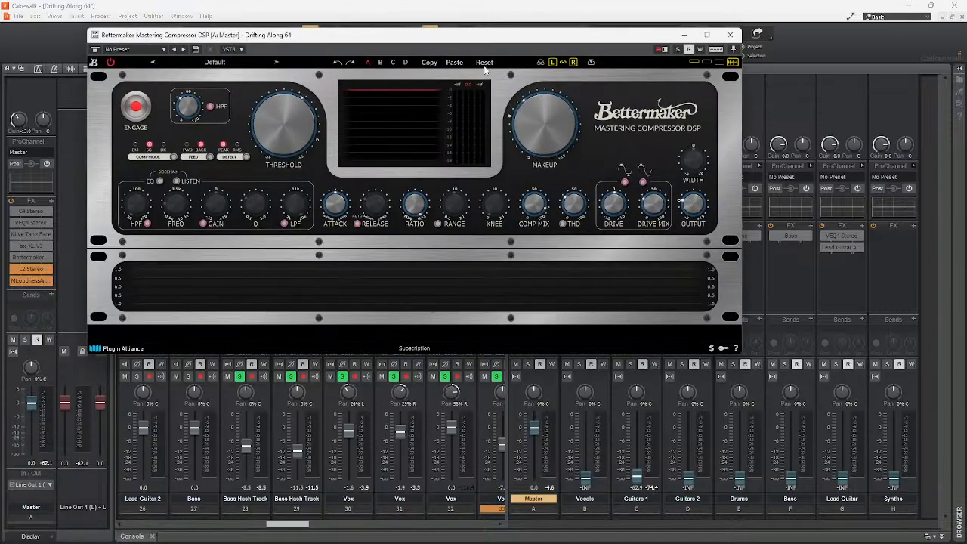
{"action": "left_click", "coordinate": [484, 65]}
{"action": "left_click", "coordinate": [707, 62]}
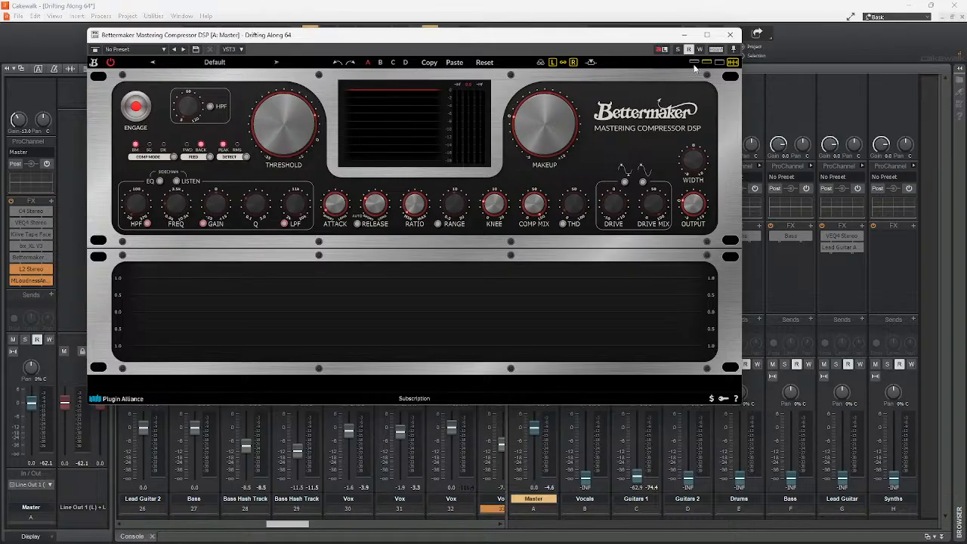
{"action": "left_click", "coordinate": [694, 65]}
{"action": "left_click", "coordinate": [707, 65]}
{"action": "left_click", "coordinate": [719, 63]}
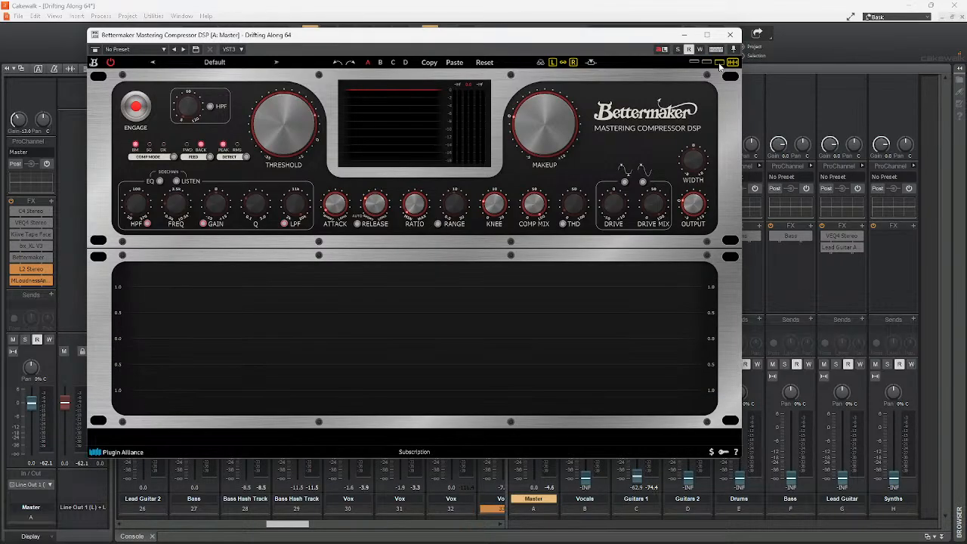
{"action": "left_click", "coordinate": [694, 64]}
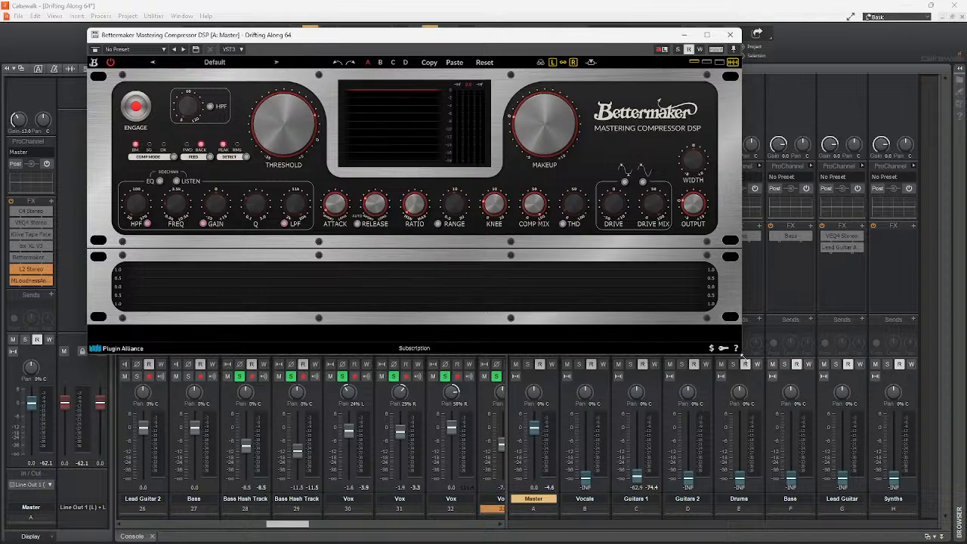
Enlarge and reposition the Bettermaker compressor window, and minimize it
{"action": "left_click_drag", "start_coordinate": [739, 350], "coordinate": [939, 508]}
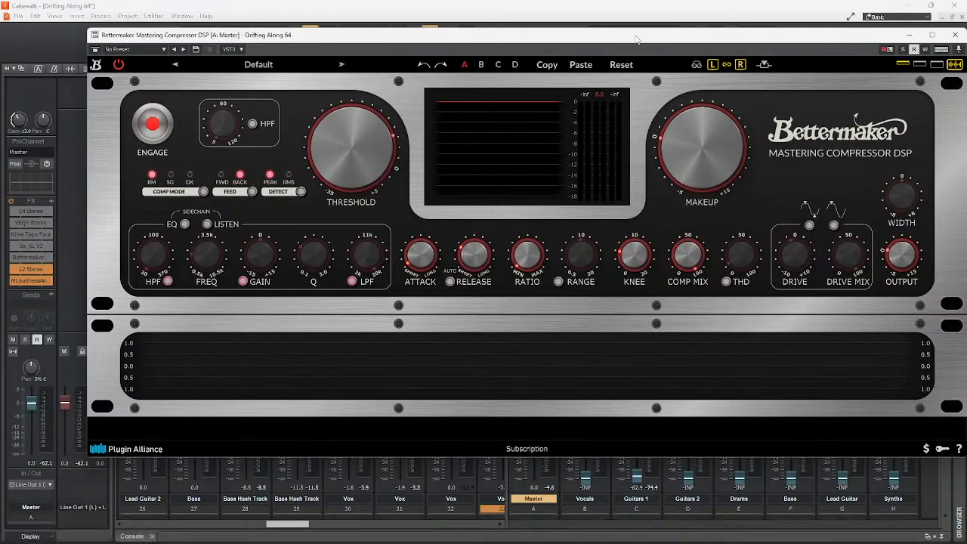
{"action": "left_click_drag", "start_coordinate": [637, 40], "coordinate": [573, 47]}
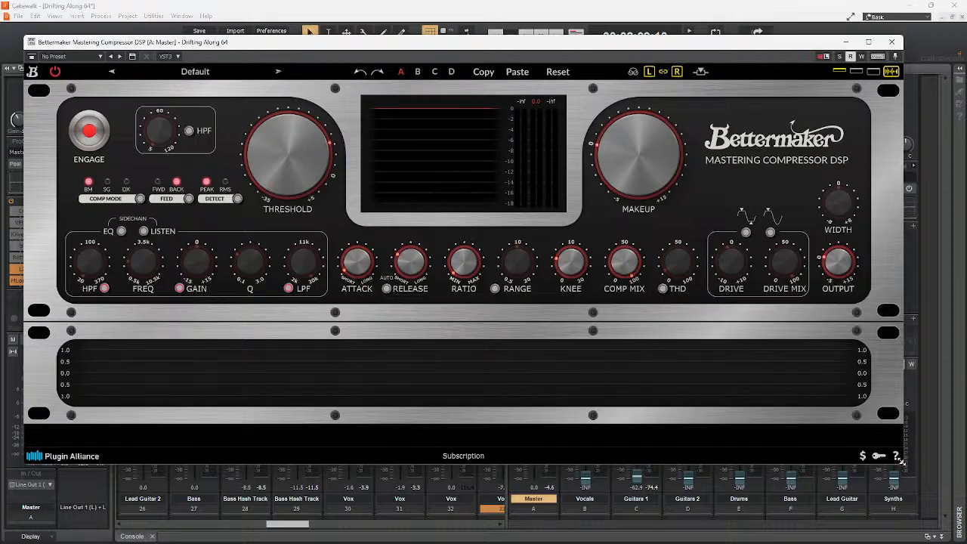
{"action": "left_click_drag", "start_coordinate": [905, 469], "coordinate": [922, 488]}
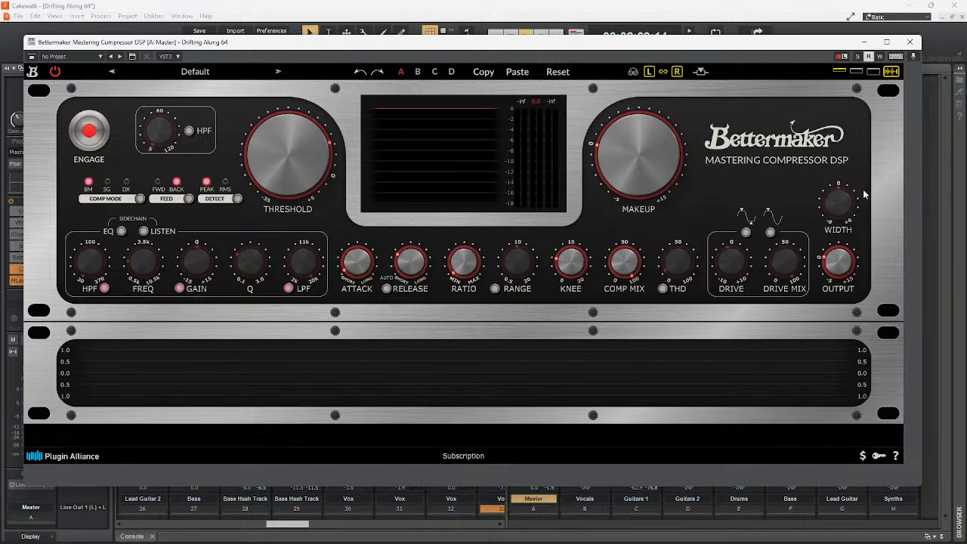
{"action": "left_click", "coordinate": [864, 43]}
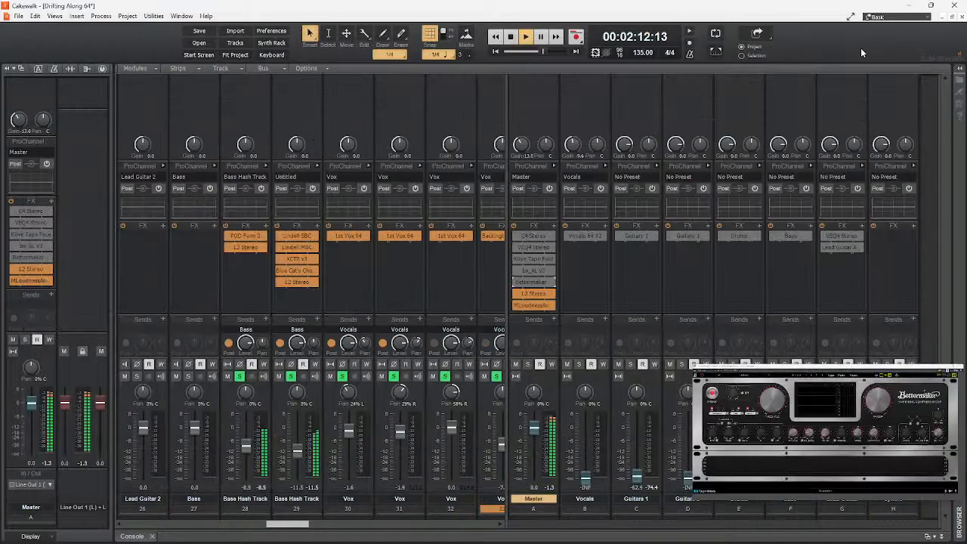
Set the threshold of the Master bus's L2 Stereo limiter to -0.2 and close the plug-in
{"action": "double_click", "coordinate": [533, 294]}
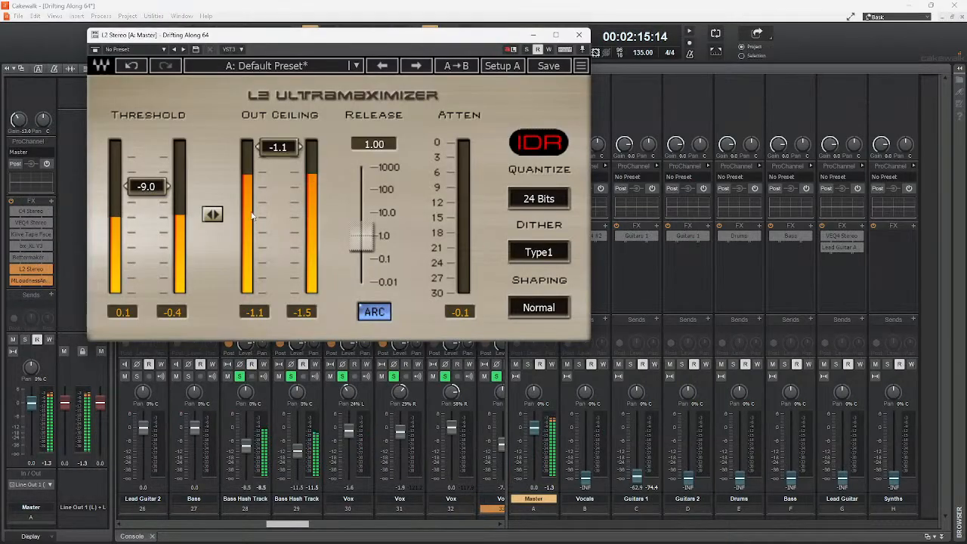
{"action": "left_click_drag", "start_coordinate": [147, 186], "coordinate": [191, 107]}
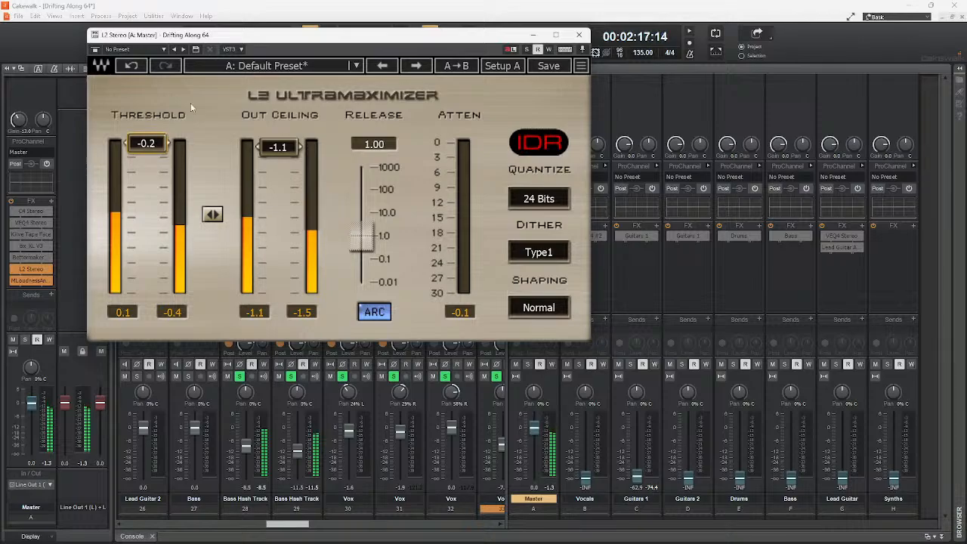
{"action": "left_click", "coordinate": [578, 35]}
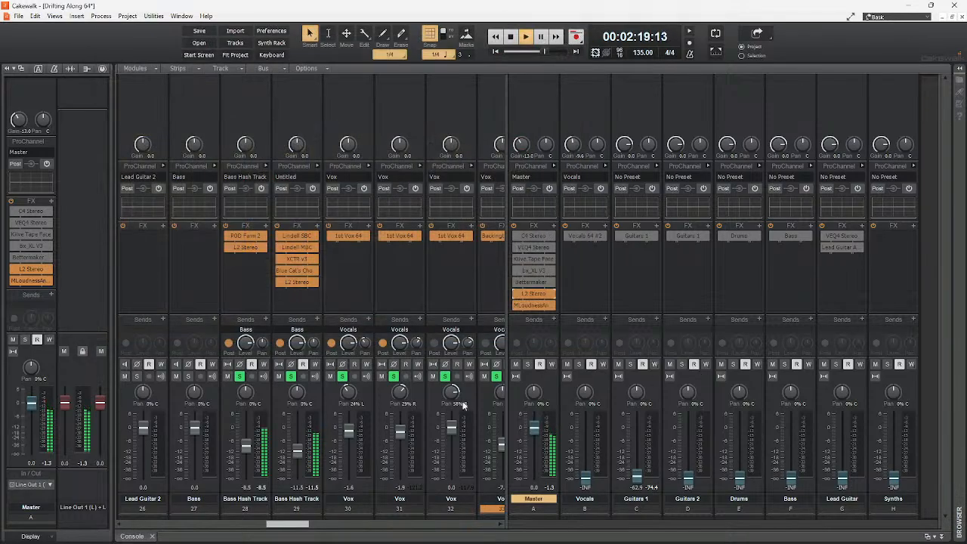
Turn off solo on both Bass Hash Tracks (28 and 29) and on Vox tracks 30 to 33
{"action": "left_click", "coordinate": [239, 377]}
{"action": "left_click", "coordinate": [290, 377]}
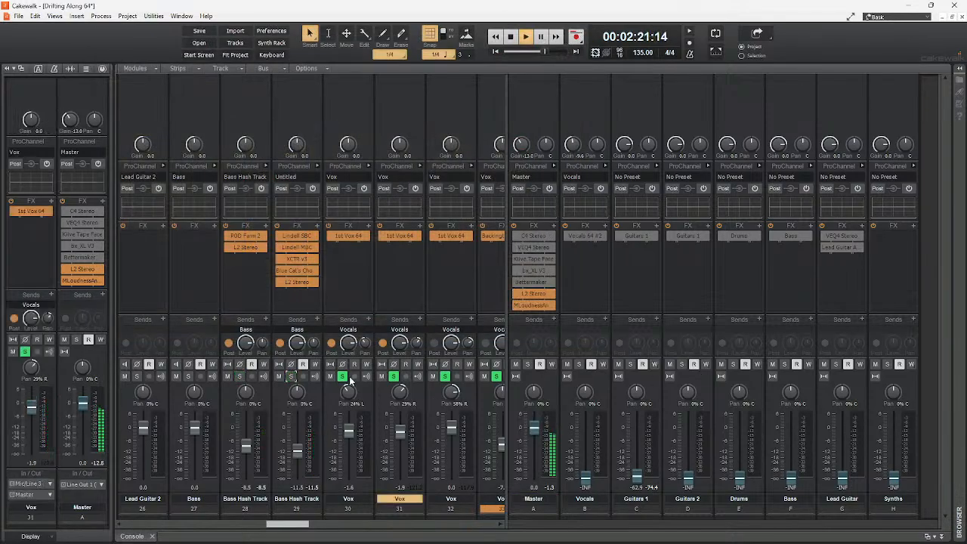
{"action": "left_click", "coordinate": [341, 377]}
{"action": "left_click", "coordinate": [393, 376]}
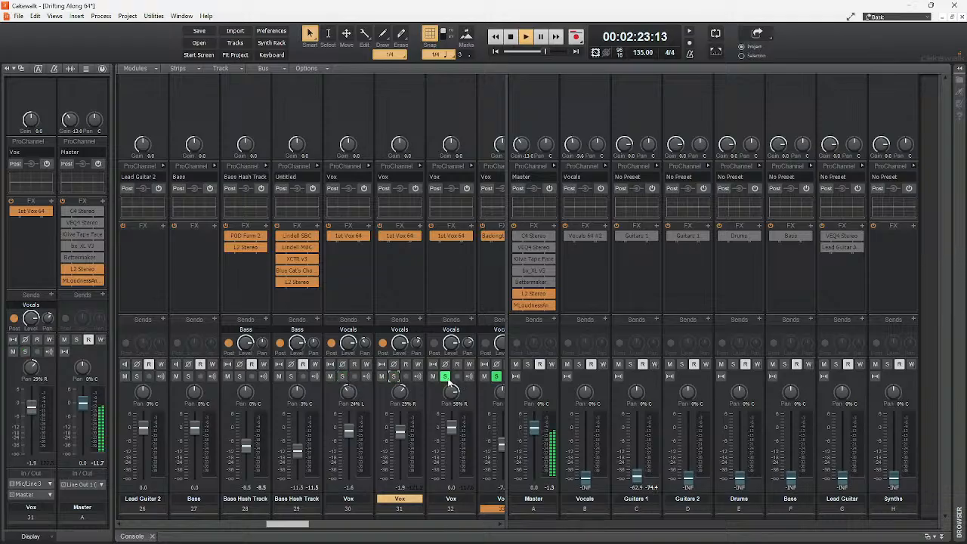
{"action": "left_click", "coordinate": [444, 376]}
{"action": "left_click", "coordinate": [495, 377]}
Turn off solo on the remaining Guitar Left, Guitar L, VST Drums and Guide Guitar tracks
{"action": "left_click_drag", "start_coordinate": [296, 529], "coordinate": [339, 537]}
{"action": "left_click_drag", "start_coordinate": [414, 536], "coordinate": [232, 524]}
{"action": "left_click", "coordinate": [382, 377]}
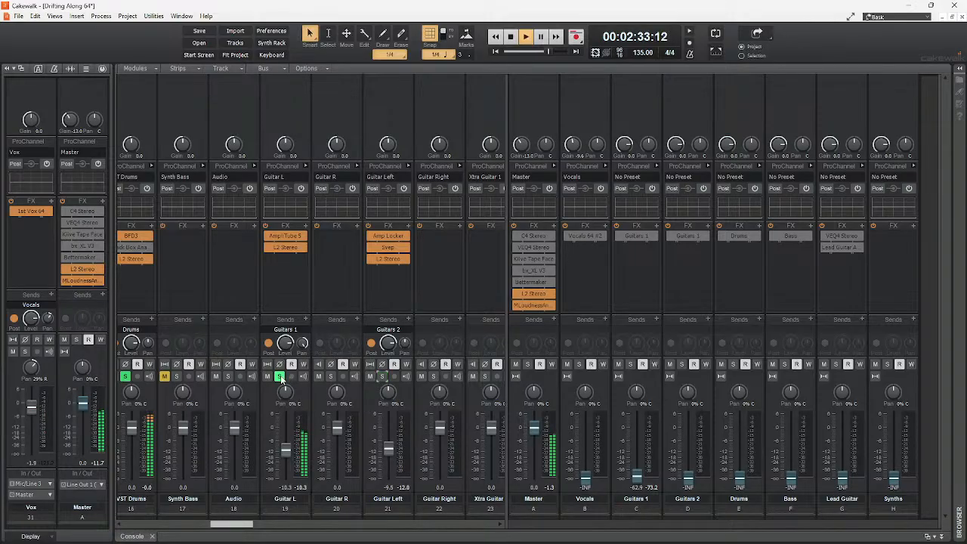
{"action": "left_click_drag", "start_coordinate": [223, 524], "coordinate": [204, 527]}
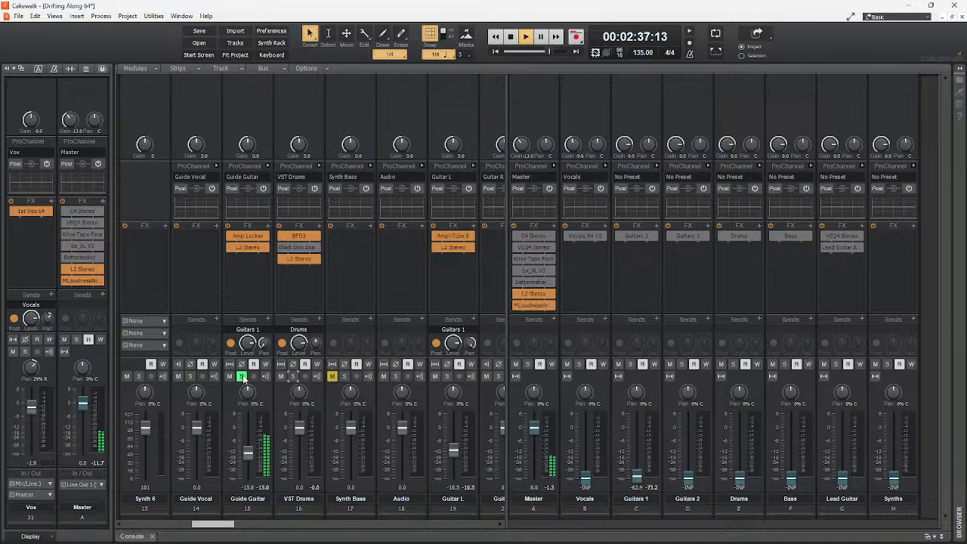
{"action": "left_click", "coordinate": [242, 376]}
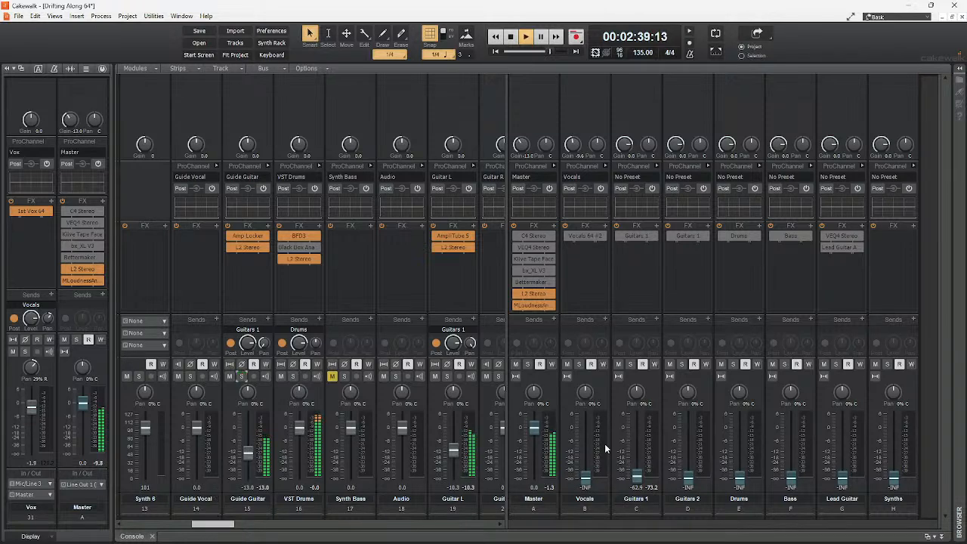
Solo the Drums bus with its volume reset to 0.0, and open its Drums effects chain
{"action": "left_click", "coordinate": [733, 364]}
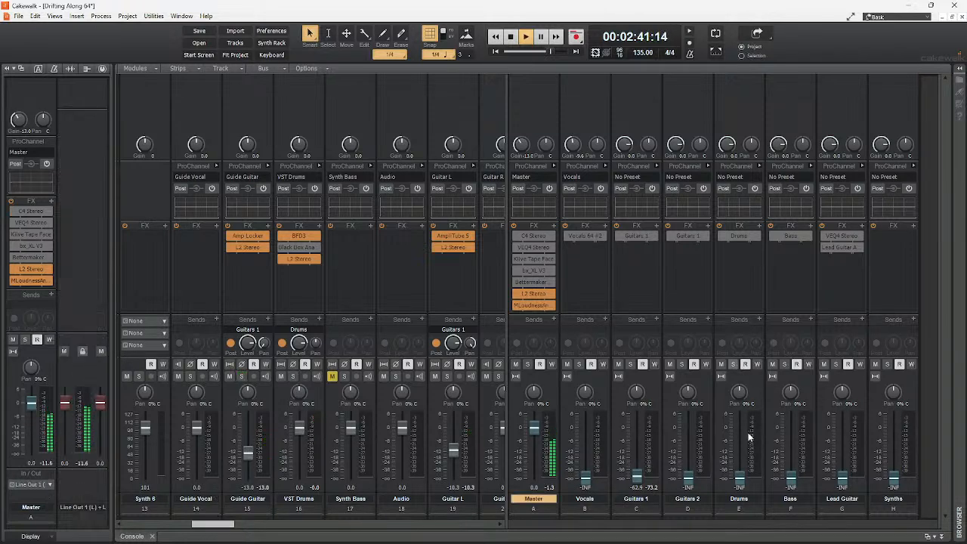
{"action": "double_click", "coordinate": [740, 478]}
{"action": "double_click", "coordinate": [737, 236]}
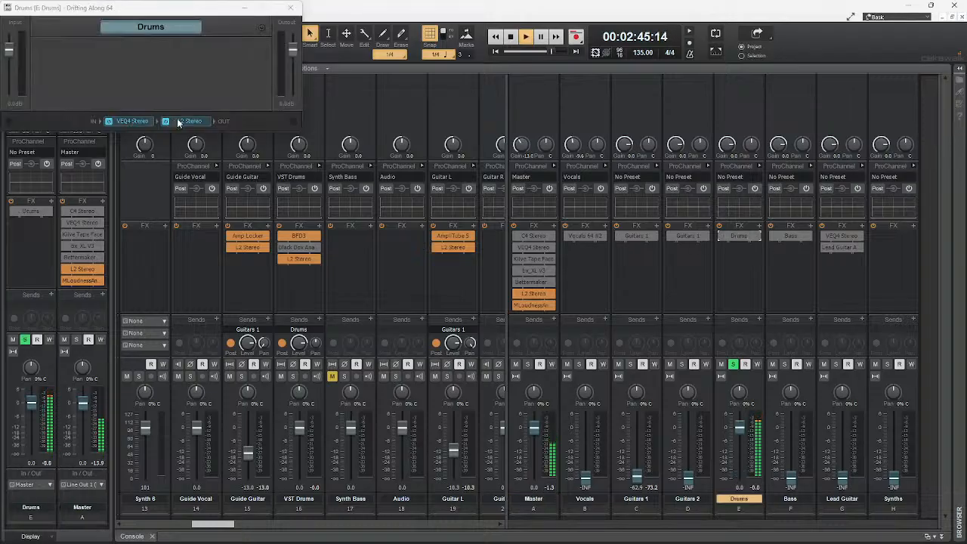
In the Drums bus's effects chain, slightly ease the VEQ4's LMF cut and nudge its output, and review the L2 Stereo settings
{"action": "double_click", "coordinate": [130, 121]}
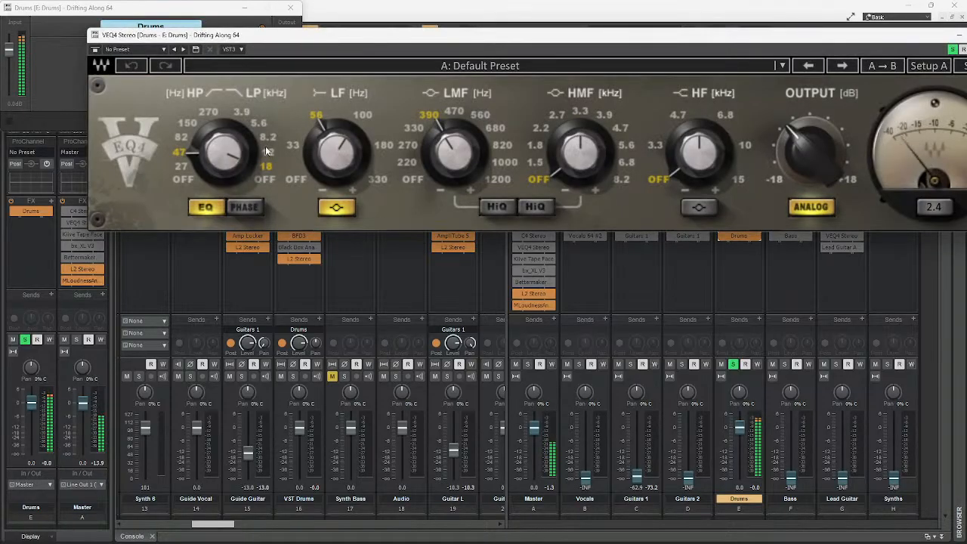
{"action": "left_click", "coordinate": [346, 149]}
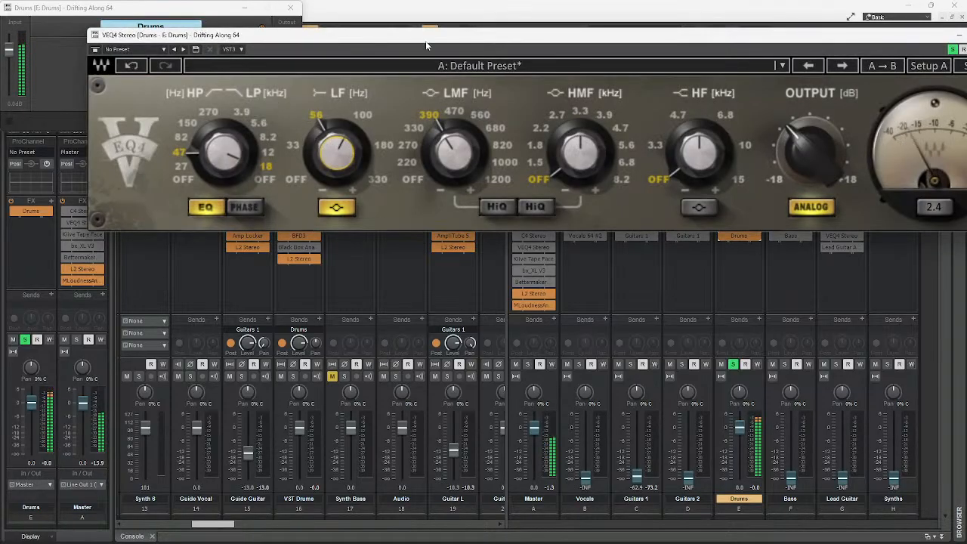
{"action": "left_click_drag", "start_coordinate": [429, 36], "coordinate": [322, 45]}
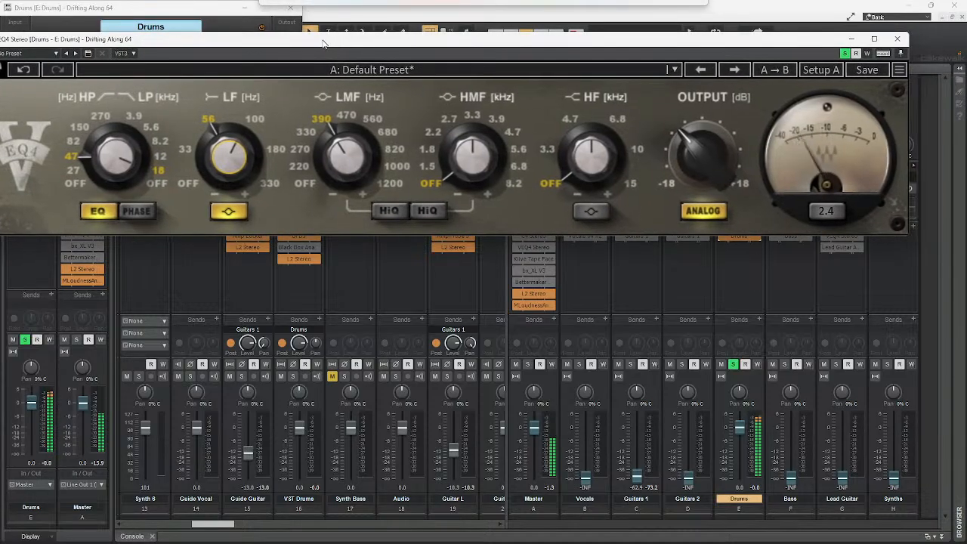
{"action": "left_click_drag", "start_coordinate": [347, 161], "coordinate": [350, 165]}
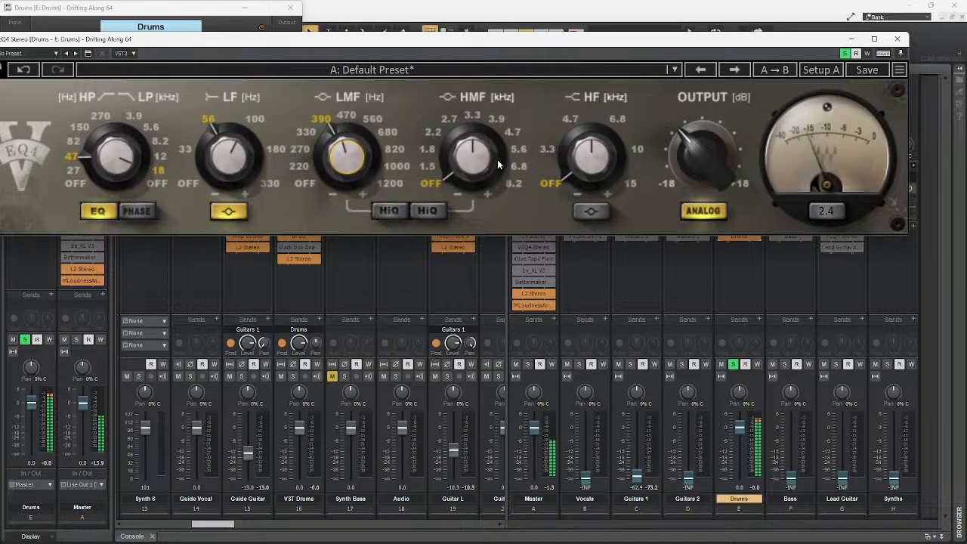
{"action": "left_click_drag", "start_coordinate": [685, 162], "coordinate": [685, 154]}
{"action": "left_click", "coordinate": [898, 38]}
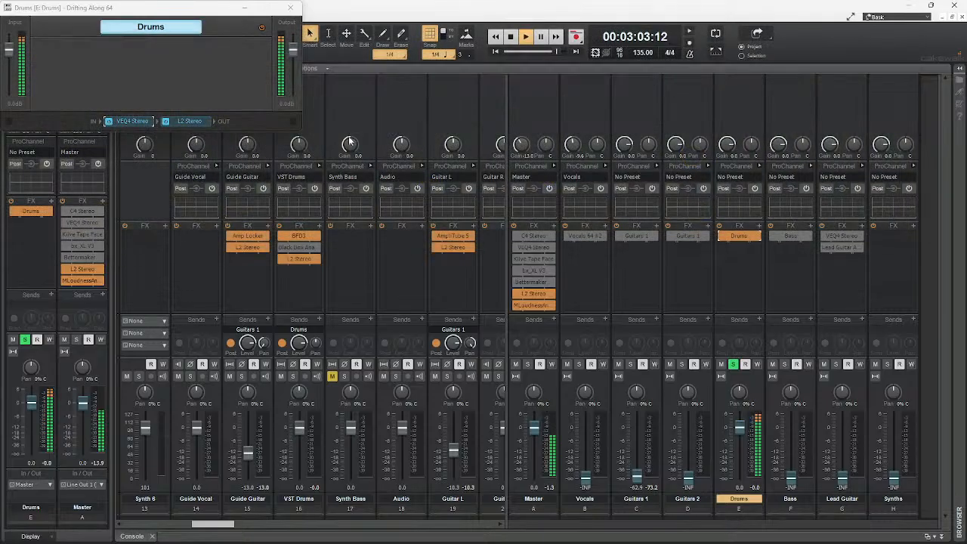
{"action": "left_click", "coordinate": [182, 124]}
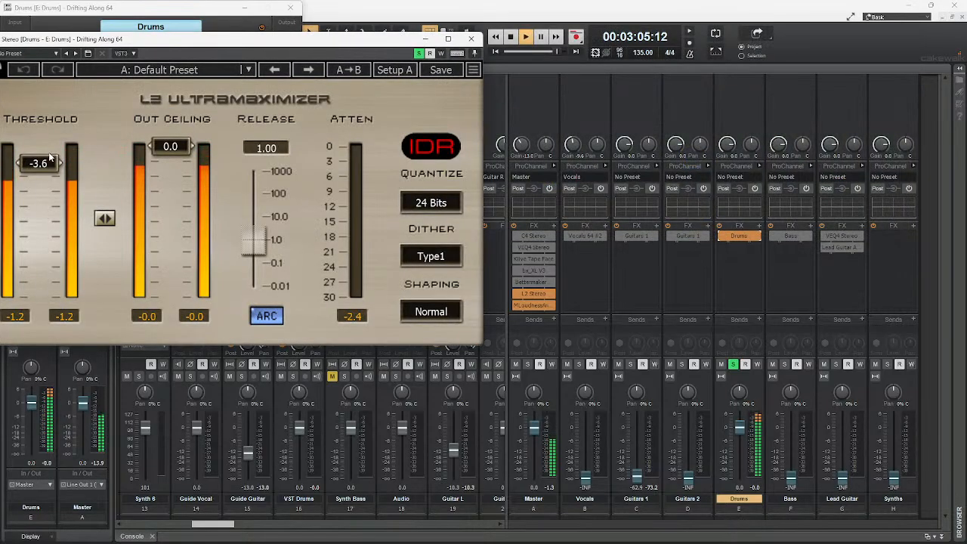
{"action": "left_click", "coordinate": [472, 38]}
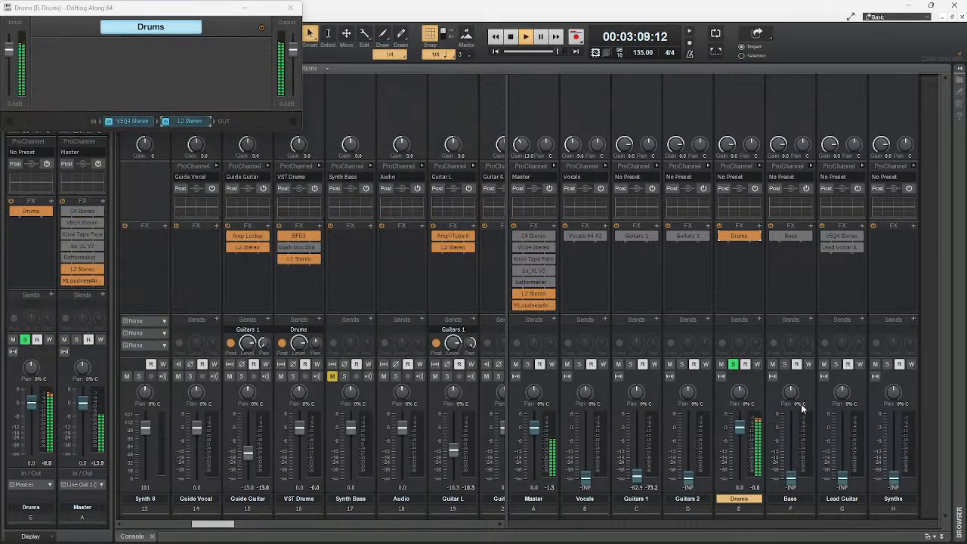
Solo the Bass bus, enable its Bass effects chain, and raise its volume to -3.4
{"action": "left_click", "coordinate": [785, 364]}
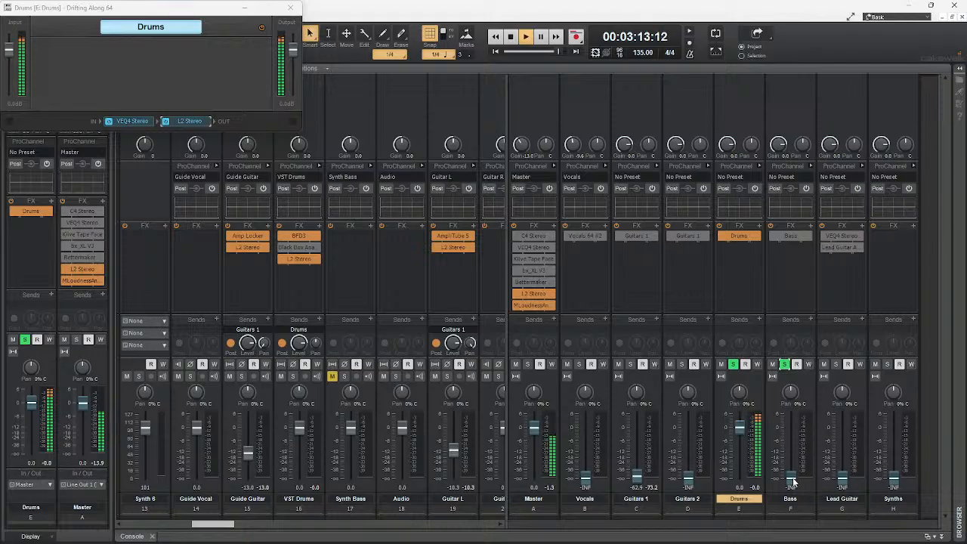
{"action": "left_click_drag", "start_coordinate": [793, 478], "coordinate": [793, 457]}
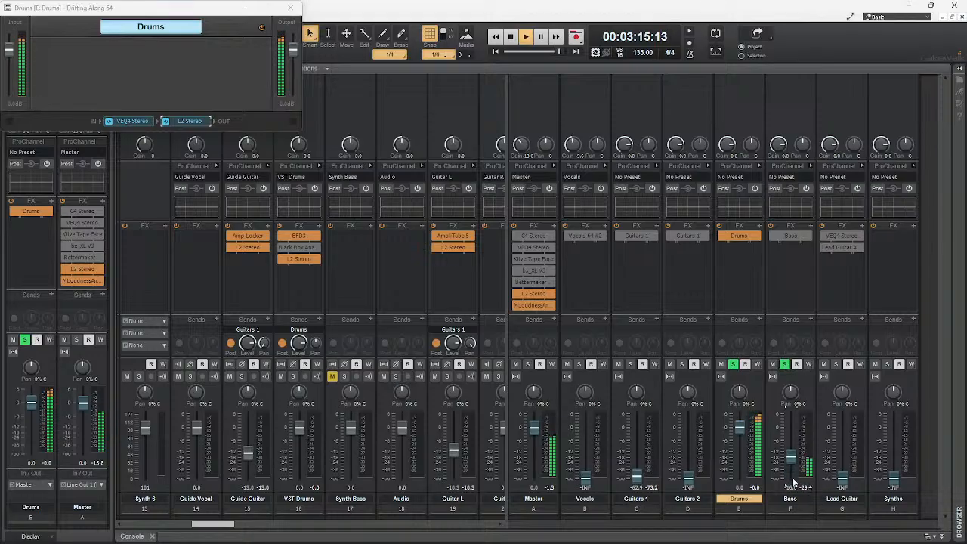
{"action": "left_click", "coordinate": [774, 236]}
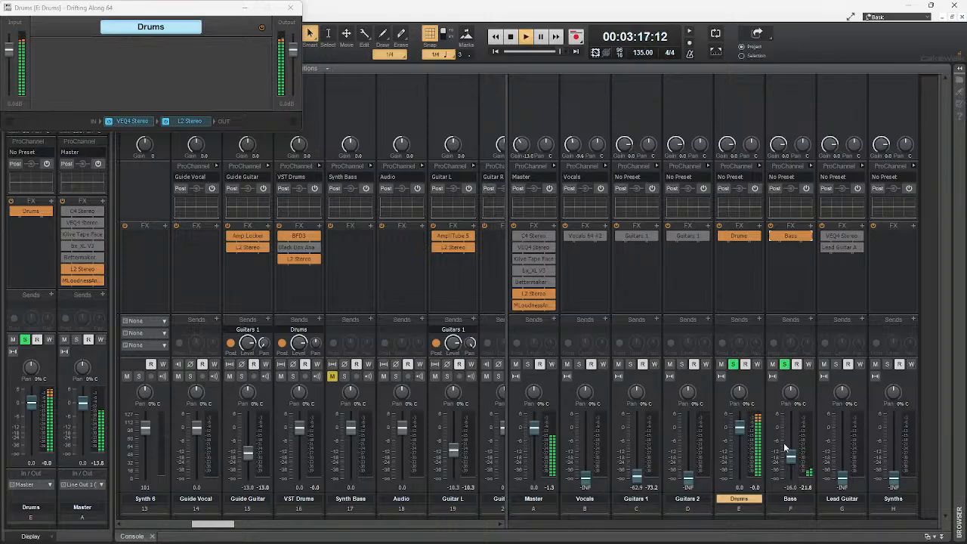
{"action": "left_click_drag", "start_coordinate": [791, 455], "coordinate": [791, 435]}
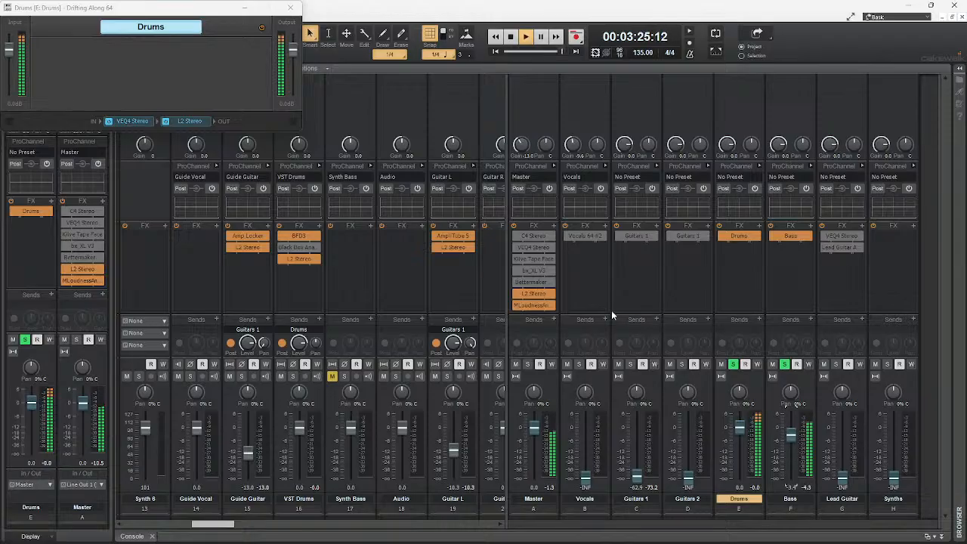
Lower the Master bus's L2 Stereo threshold to -7.6 and close the plug-in
{"action": "double_click", "coordinate": [543, 293]}
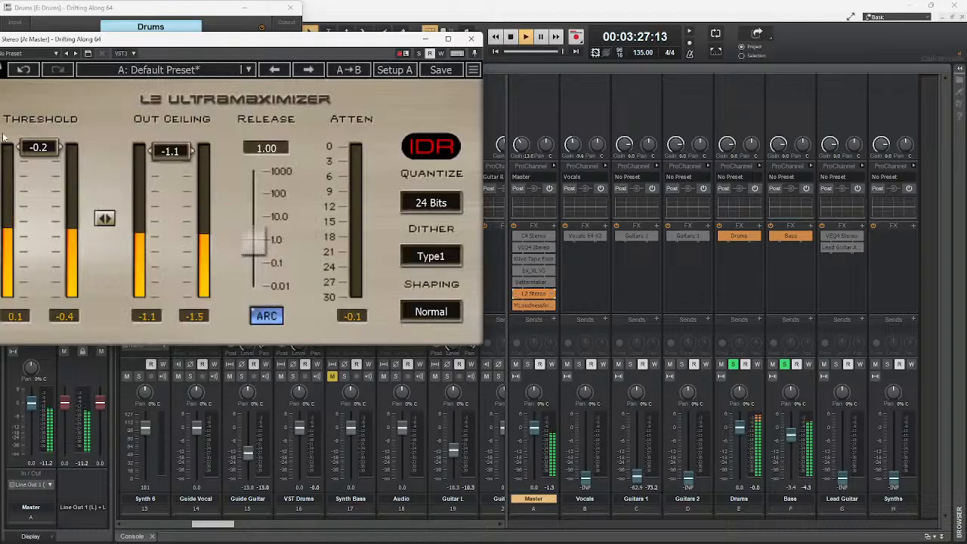
{"action": "left_click_drag", "start_coordinate": [34, 147], "coordinate": [34, 184]}
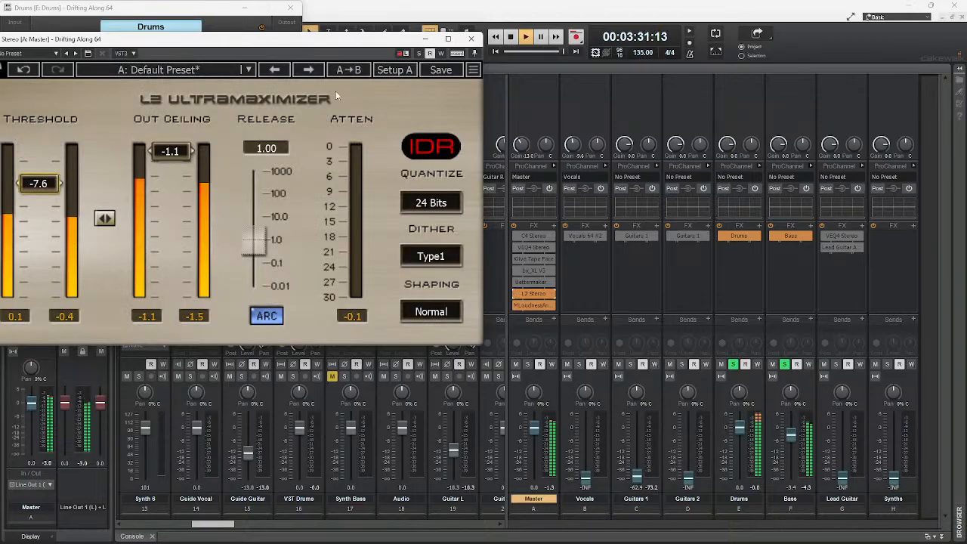
{"action": "left_click", "coordinate": [471, 38]}
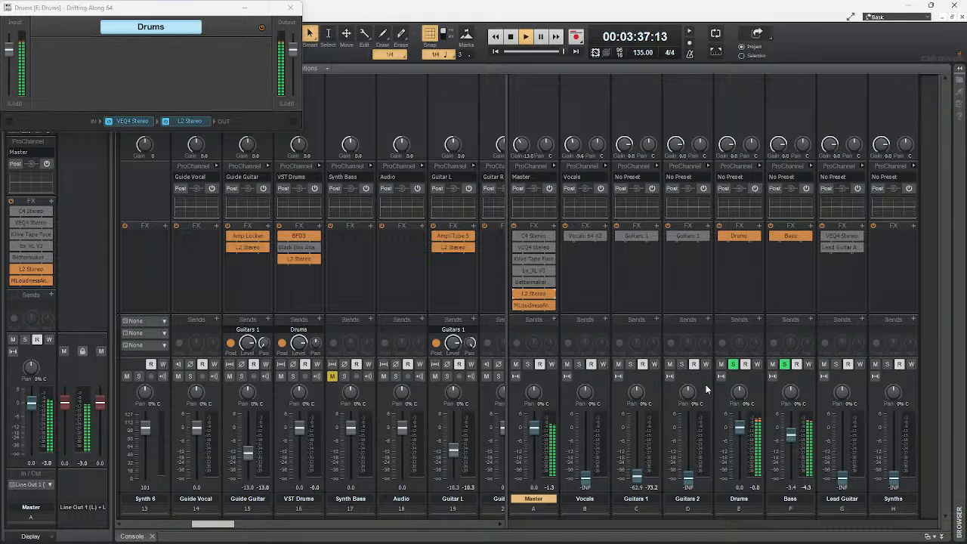
Solo the Guitars 1 bus, replay the passage while raising its volume to -6.3, and open its effects chain
{"action": "key", "text": "space"}
{"action": "left_click", "coordinate": [631, 364]}
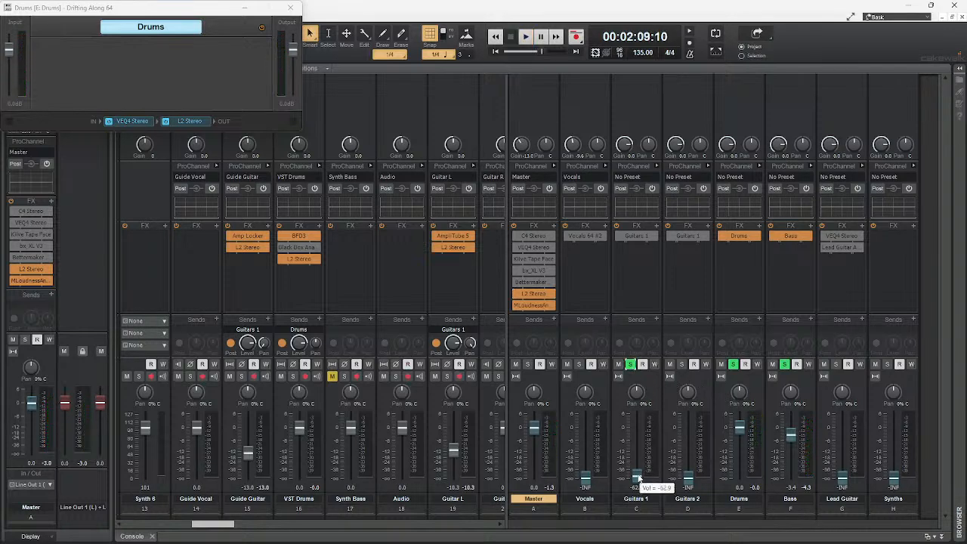
{"action": "key", "text": "space"}
{"action": "left_click_drag", "start_coordinate": [640, 477], "coordinate": [637, 439]}
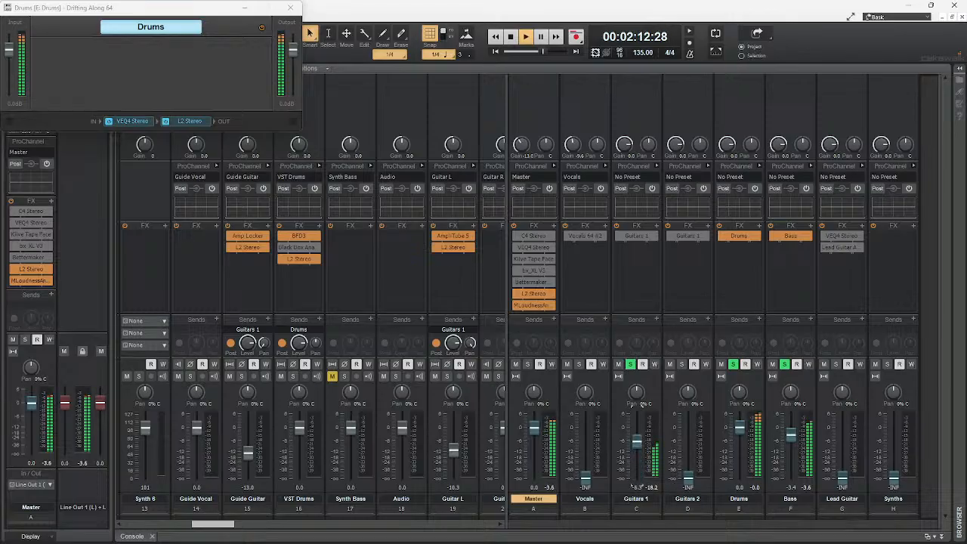
{"action": "double_click", "coordinate": [633, 236]}
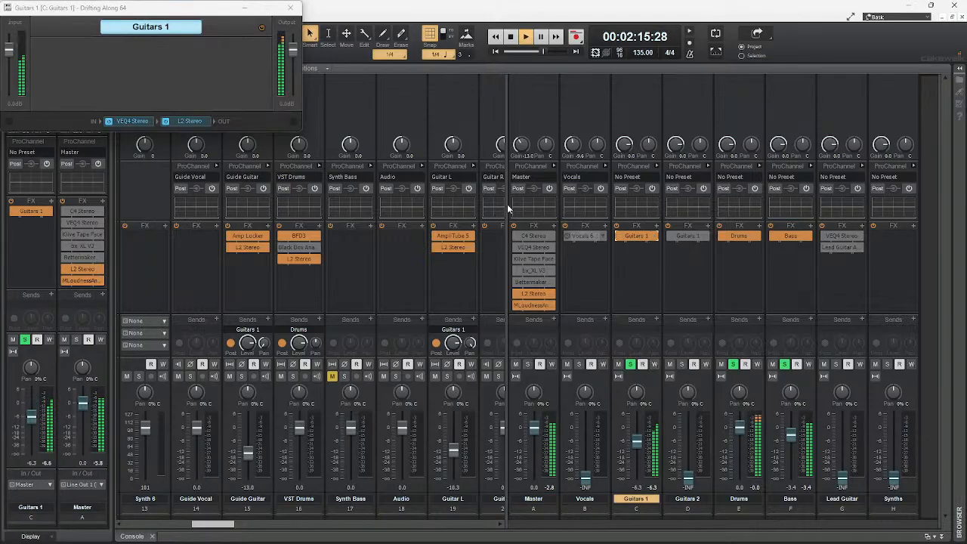
In the Guitars 1 bus's effects chain, raise the VEQ4's output slightly and set the L2 Stereo threshold to -1.2
{"action": "double_click", "coordinate": [133, 121]}
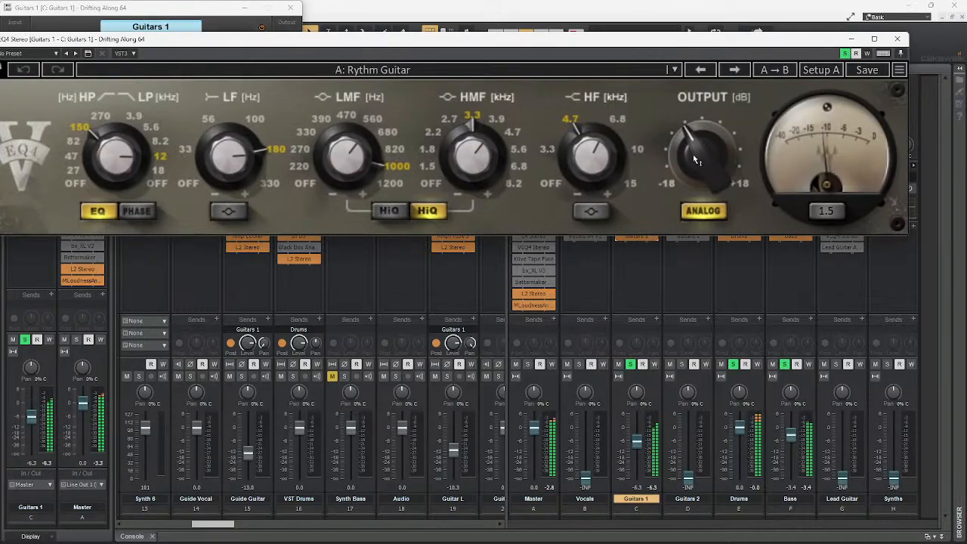
{"action": "left_click_drag", "start_coordinate": [693, 154], "coordinate": [693, 131]}
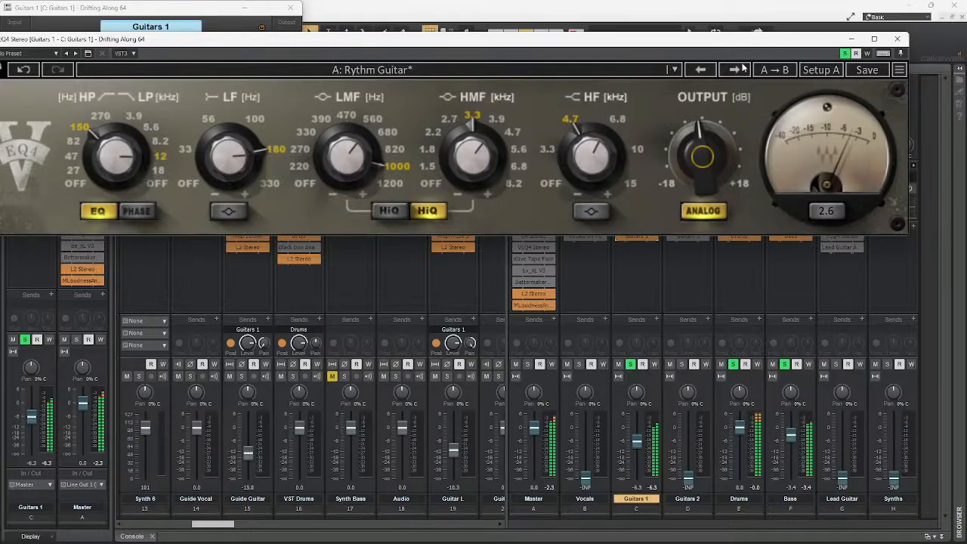
{"action": "left_click", "coordinate": [897, 39]}
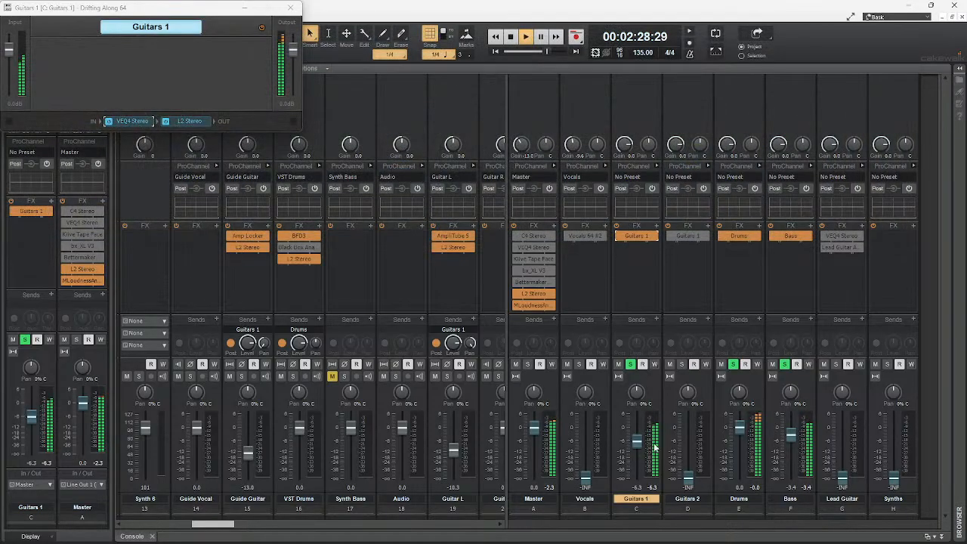
{"action": "double_click", "coordinate": [194, 125]}
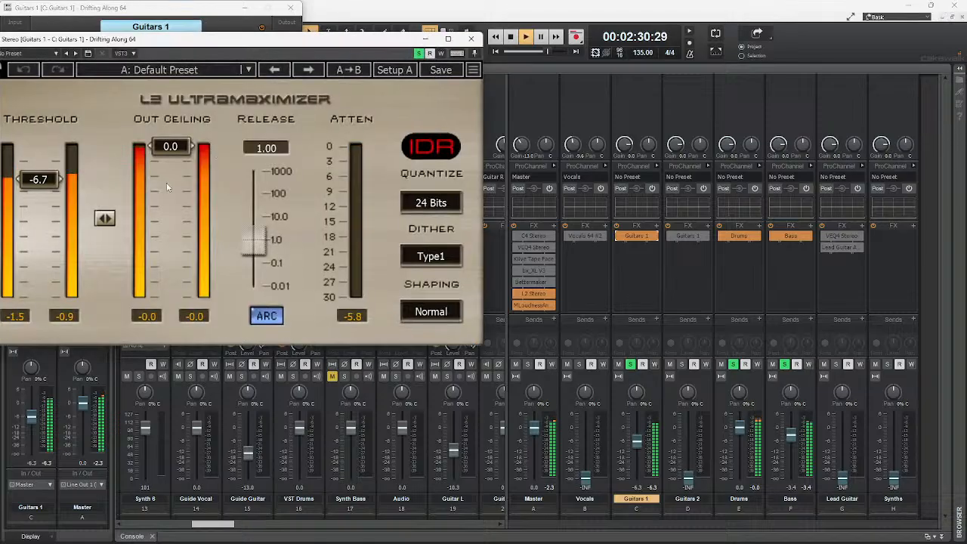
{"action": "left_click_drag", "start_coordinate": [36, 180], "coordinate": [36, 152]}
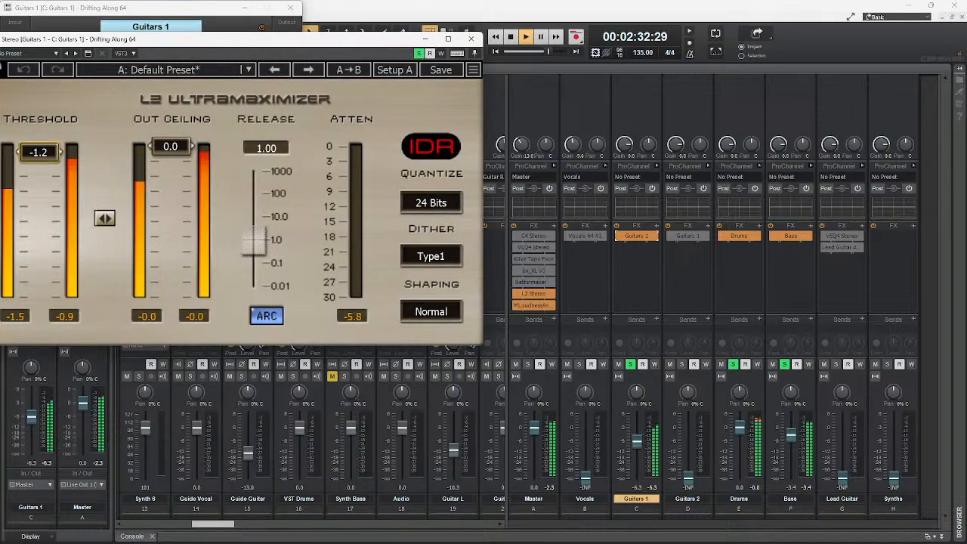
{"action": "left_click", "coordinate": [472, 39]}
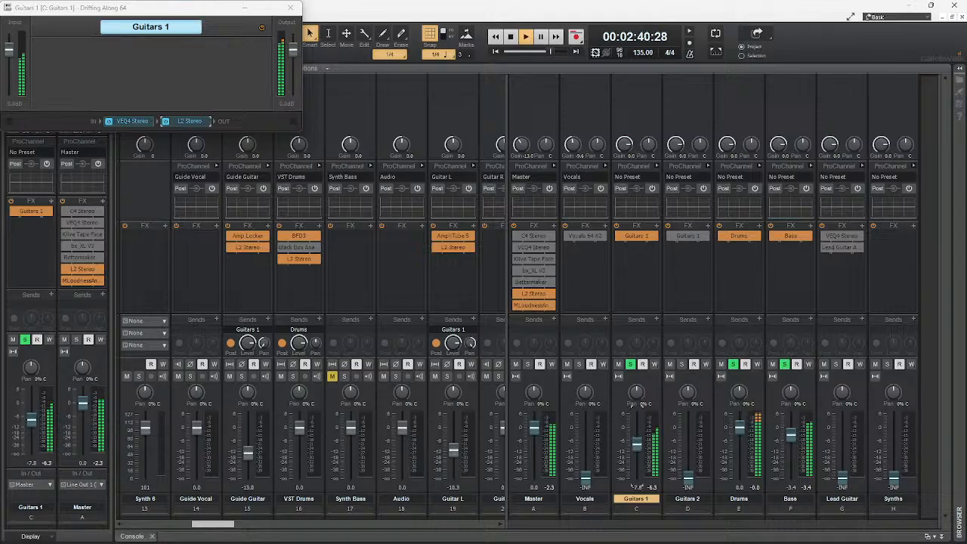
Lower the Guitars 1 bus to -8.8, and solo the Guitars 2 bus in its place with its volume raised to -7.3
{"action": "left_click", "coordinate": [630, 364]}
{"action": "left_click", "coordinate": [681, 364]}
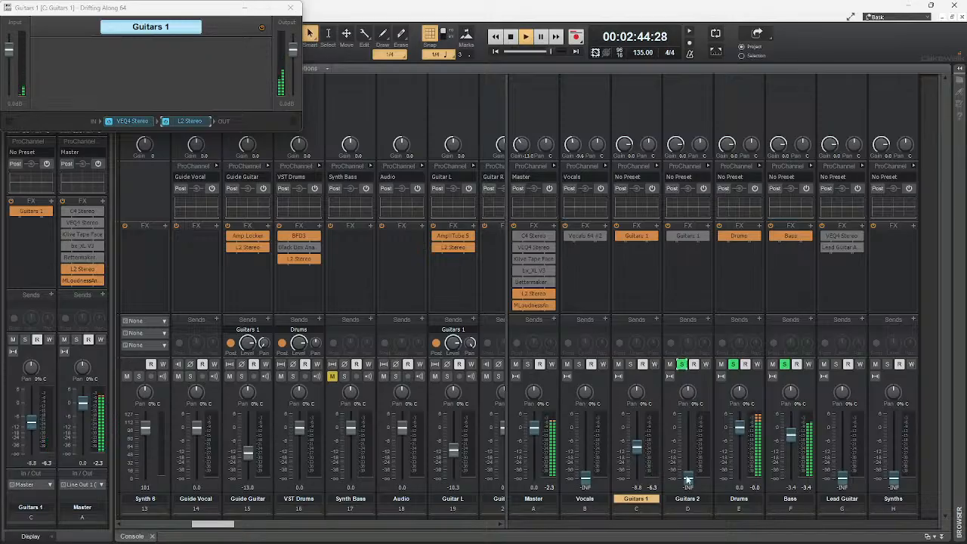
{"action": "left_click_drag", "start_coordinate": [687, 480], "coordinate": [687, 447]}
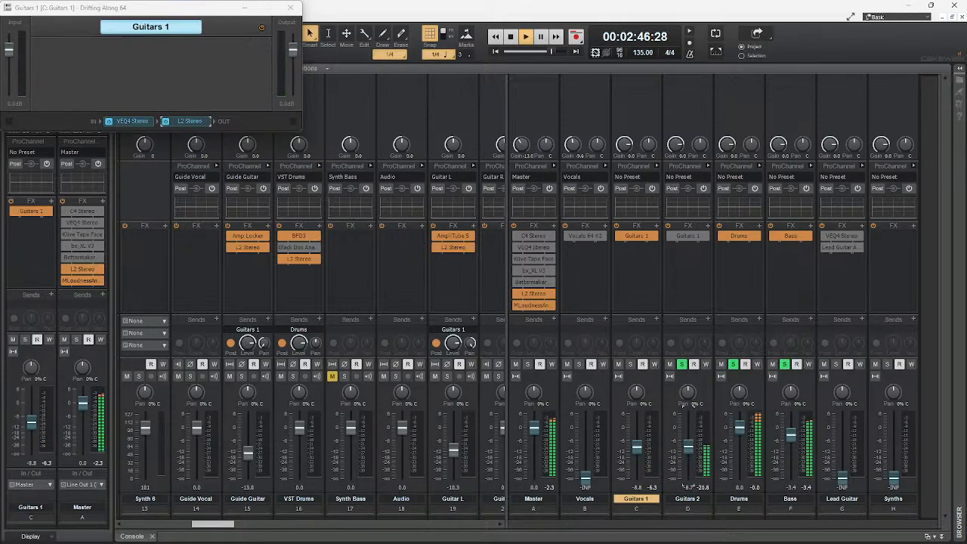
Enable the Guitars 2 bus's effects chain and raise its VEQ4 output to -0.4 dB
{"action": "left_click", "coordinate": [671, 236]}
{"action": "double_click", "coordinate": [688, 237]}
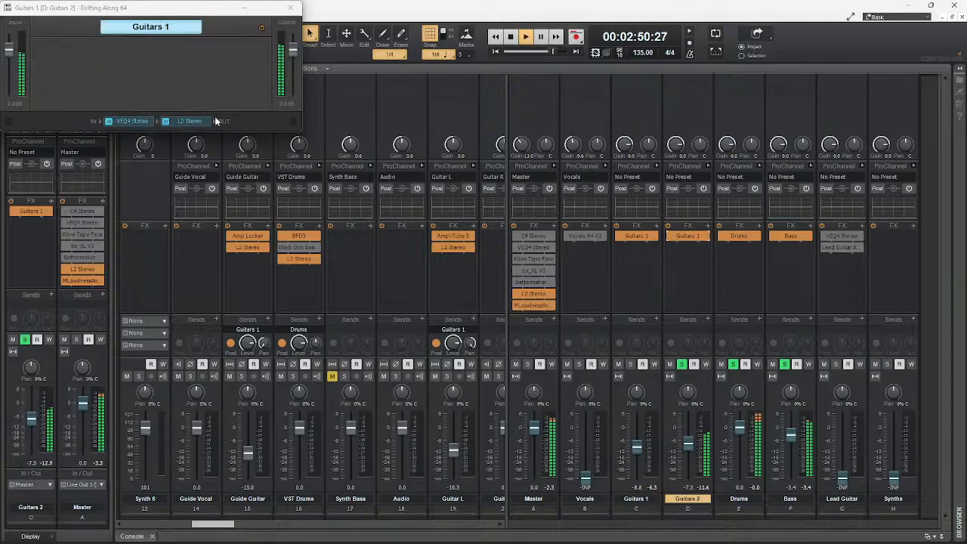
{"action": "left_click_drag", "start_coordinate": [215, 7], "coordinate": [574, 54]}
{"action": "double_click", "coordinate": [487, 167]}
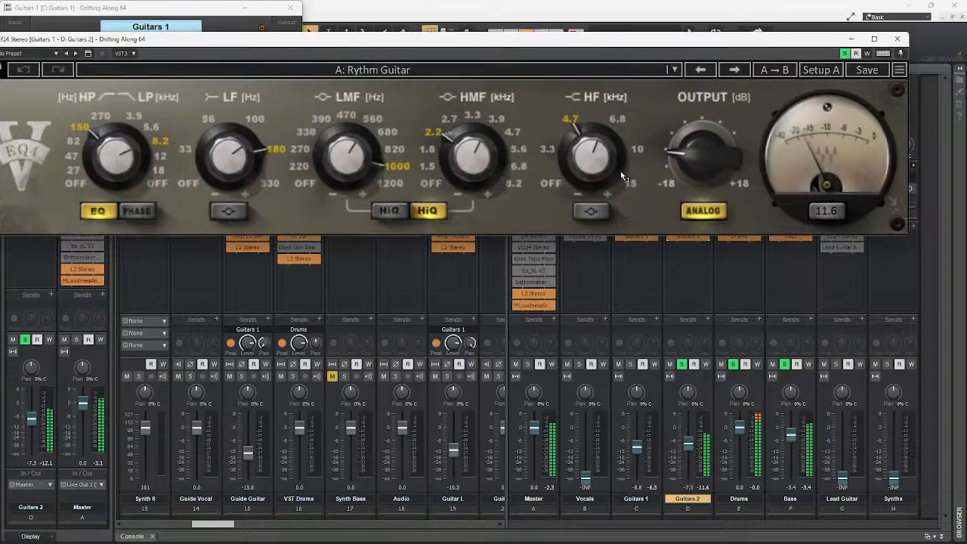
{"action": "mouse_move", "coordinate": [702, 157]}
{"action": "left_click_drag", "start_coordinate": [702, 156], "coordinate": [702, 131]}
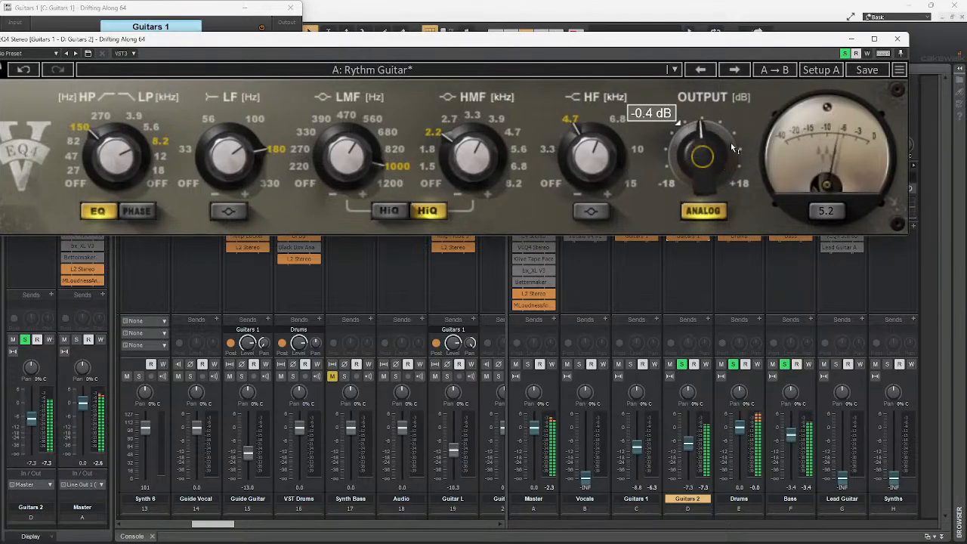
{"action": "left_click", "coordinate": [898, 39]}
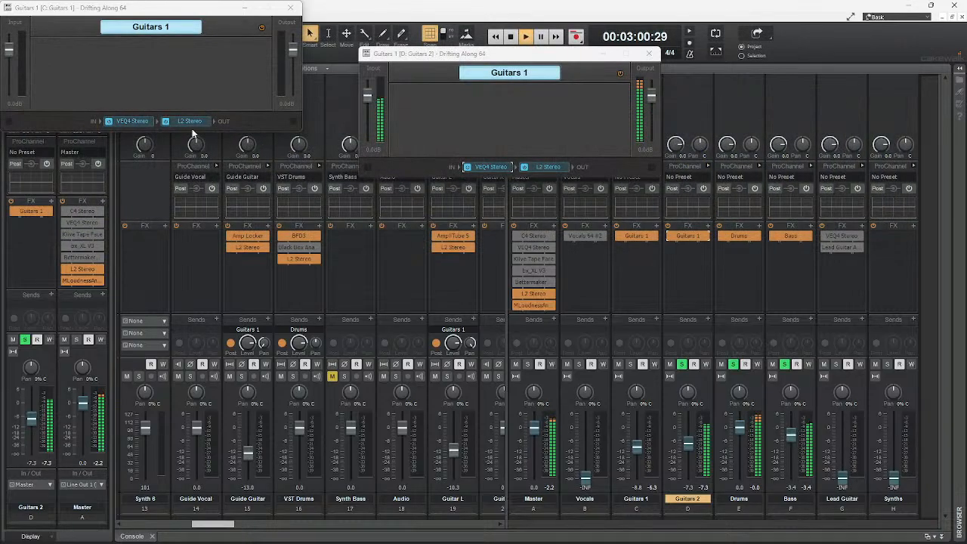
Set the Guitars 2 bus's L2 Stereo threshold to -1.6 and close all open effects chain windows
{"action": "double_click", "coordinate": [547, 167]}
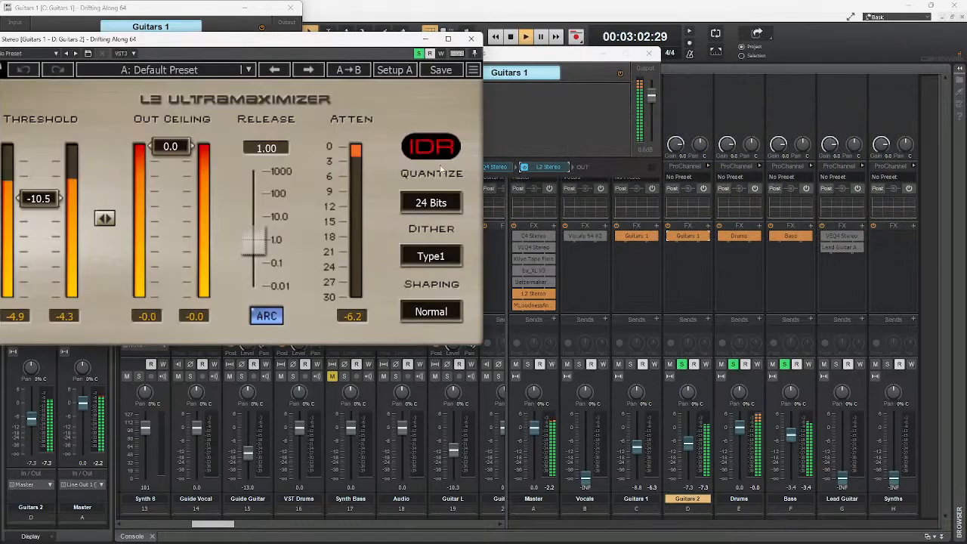
{"action": "left_click_drag", "start_coordinate": [39, 199], "coordinate": [43, 153]}
{"action": "left_click", "coordinate": [471, 39]}
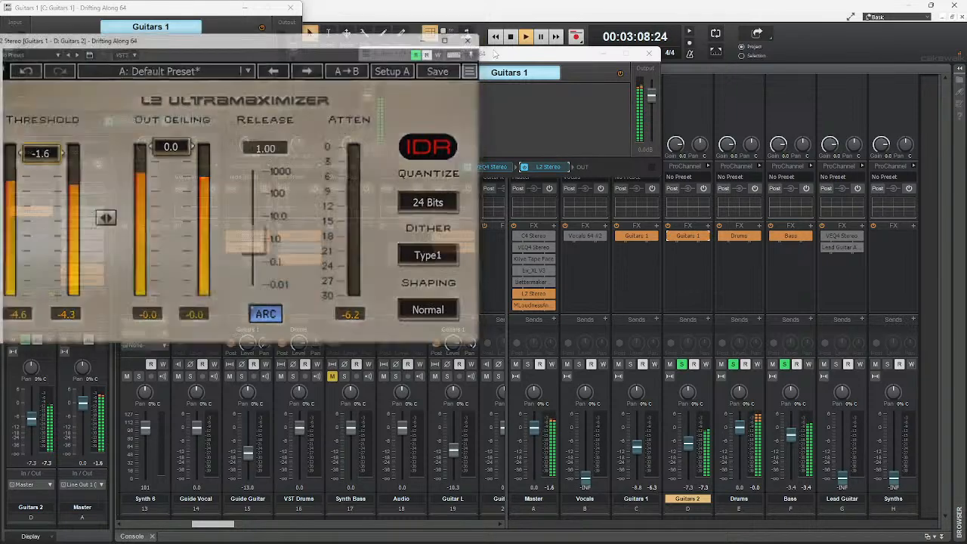
{"action": "left_click", "coordinate": [649, 53]}
{"action": "left_click", "coordinate": [291, 8]}
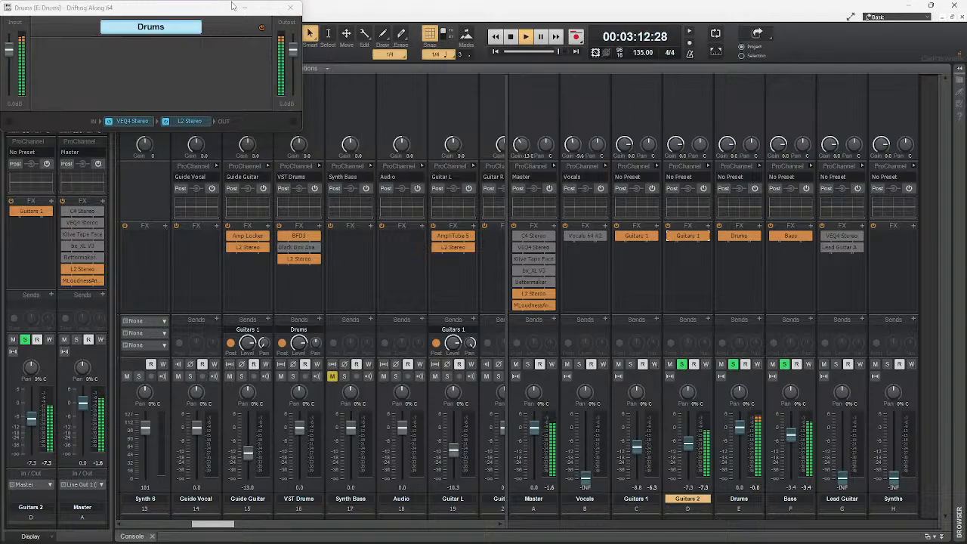
{"action": "left_click", "coordinate": [291, 9]}
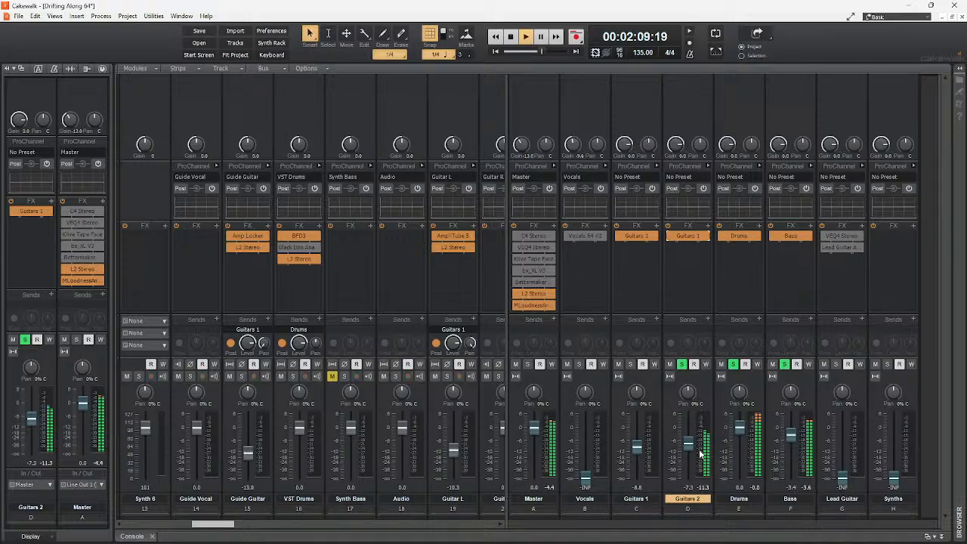
Reveal the track timeline, restart playback from just past bar 8, and expand the console to full height again
{"action": "mouse_move", "coordinate": [688, 446]}
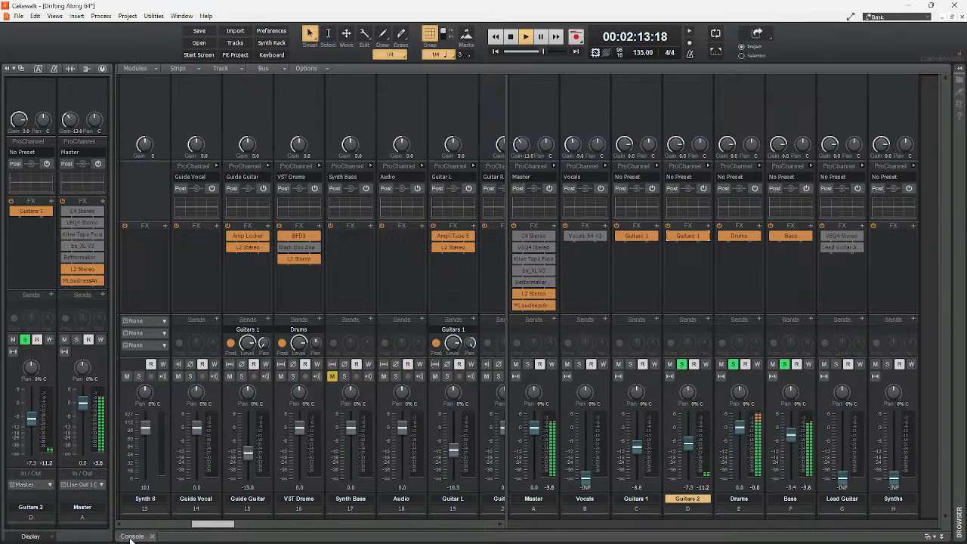
{"action": "key", "text": "space"}
{"action": "key", "text": "w"}
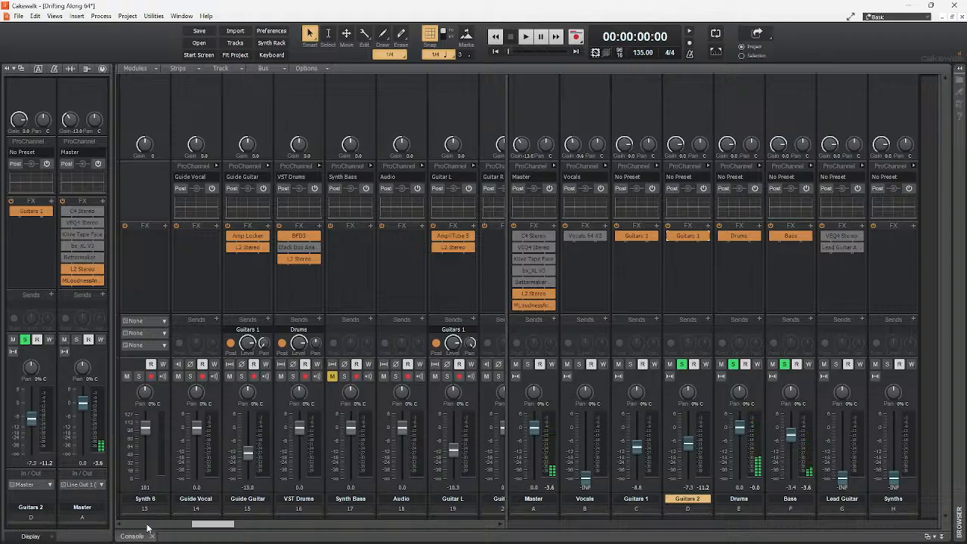
{"action": "key", "text": "shift+d"}
{"action": "scroll", "coordinate": [831, 134], "scroll_direction": "up", "scroll_amount": 3}
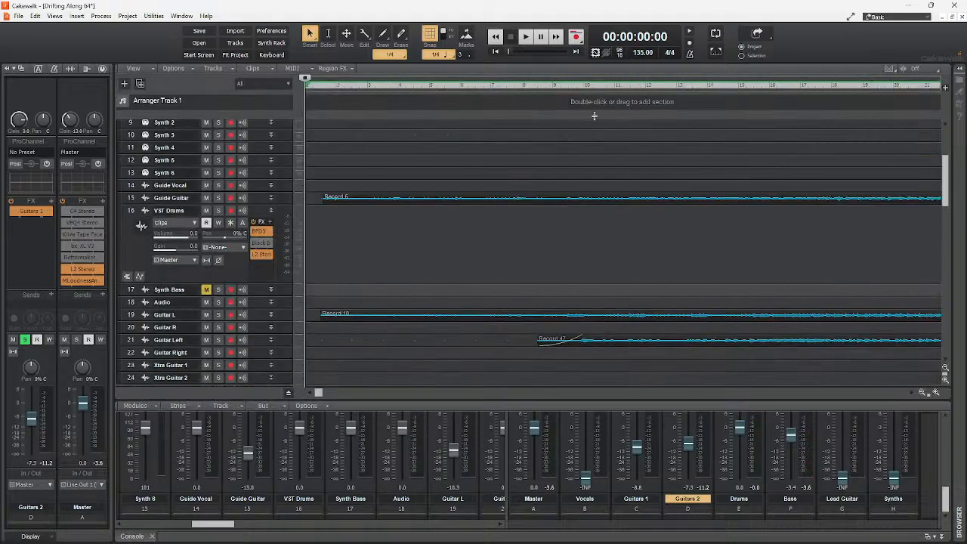
{"action": "left_click", "coordinate": [568, 86]}
{"action": "key", "text": "space"}
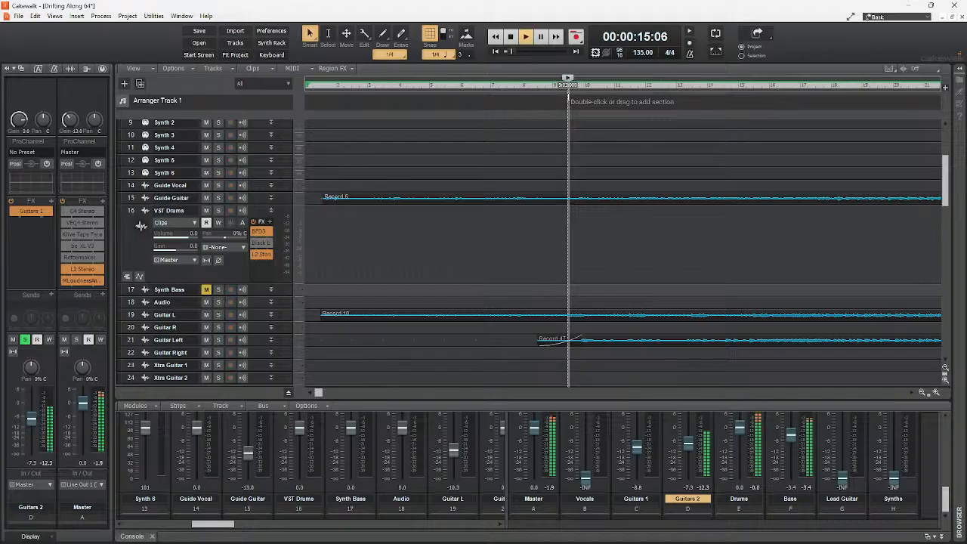
{"action": "left_click", "coordinate": [517, 121]}
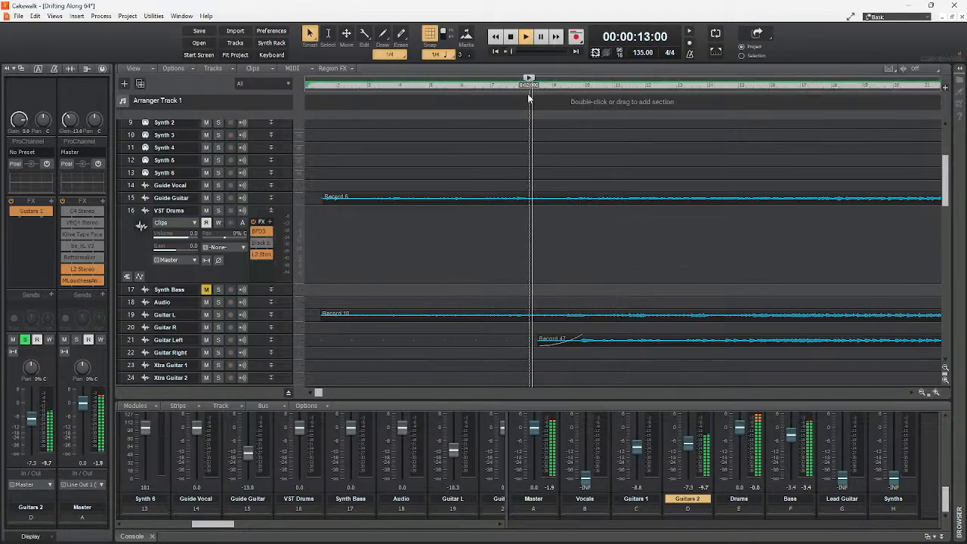
{"action": "double_click", "coordinate": [138, 536]}
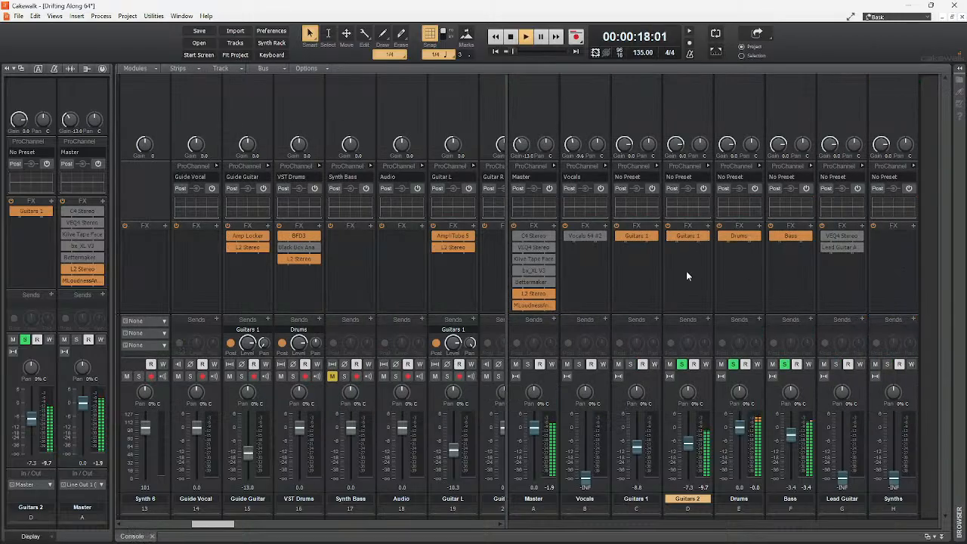
Lower the Guitars 2 bus's volume to -10.9 while soloing Guitars 1 with it, and stop playback
{"action": "left_click_drag", "start_coordinate": [688, 446], "coordinate": [688, 456]}
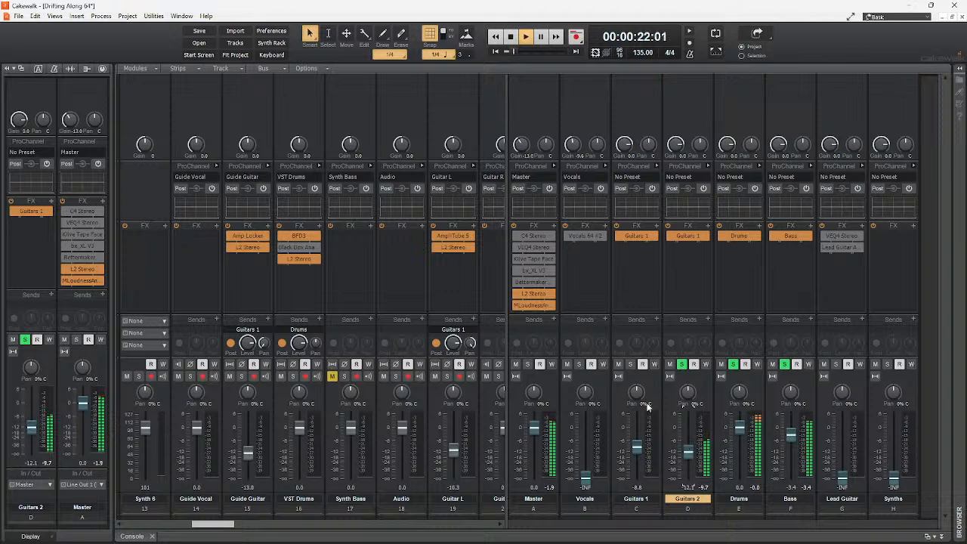
{"action": "left_click", "coordinate": [631, 364]}
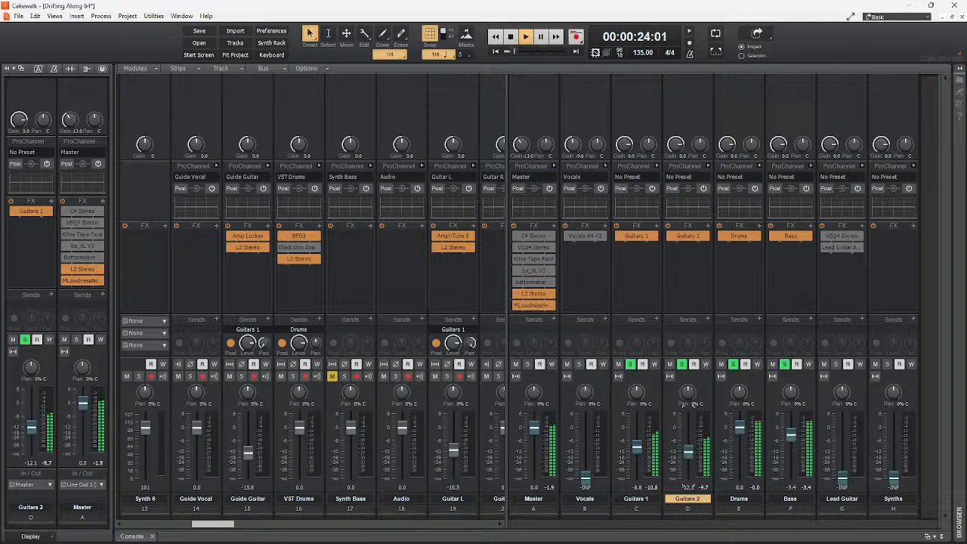
{"action": "left_click_drag", "start_coordinate": [688, 452], "coordinate": [687, 451]}
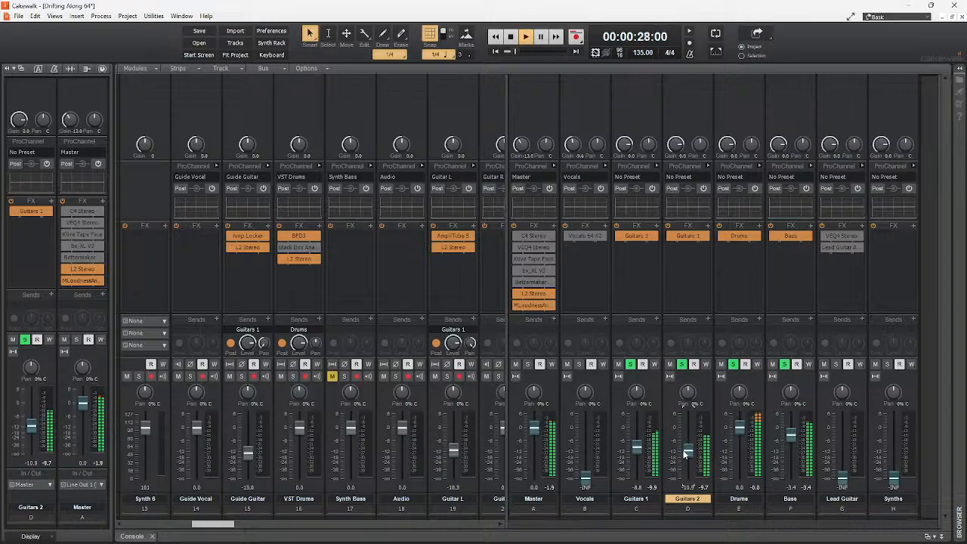
{"action": "key", "text": "space"}
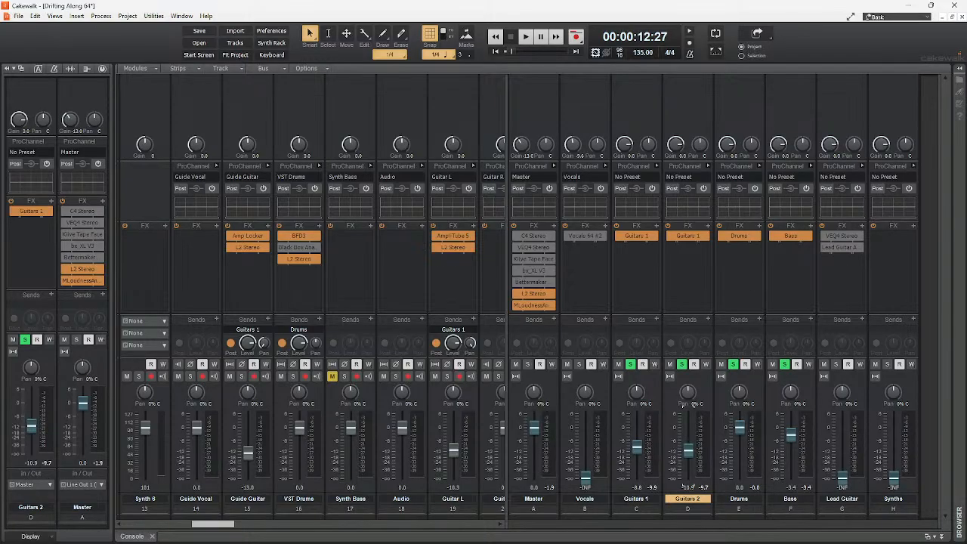
Resume playback, add the Vocals bus to the solo, and reset its volume to 0.0
{"action": "key", "text": "space"}
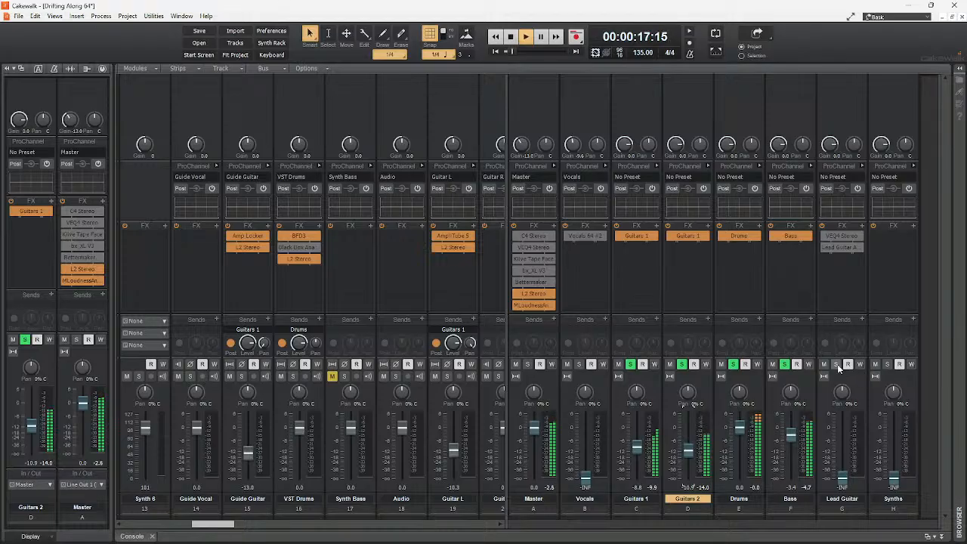
{"action": "left_click", "coordinate": [579, 364]}
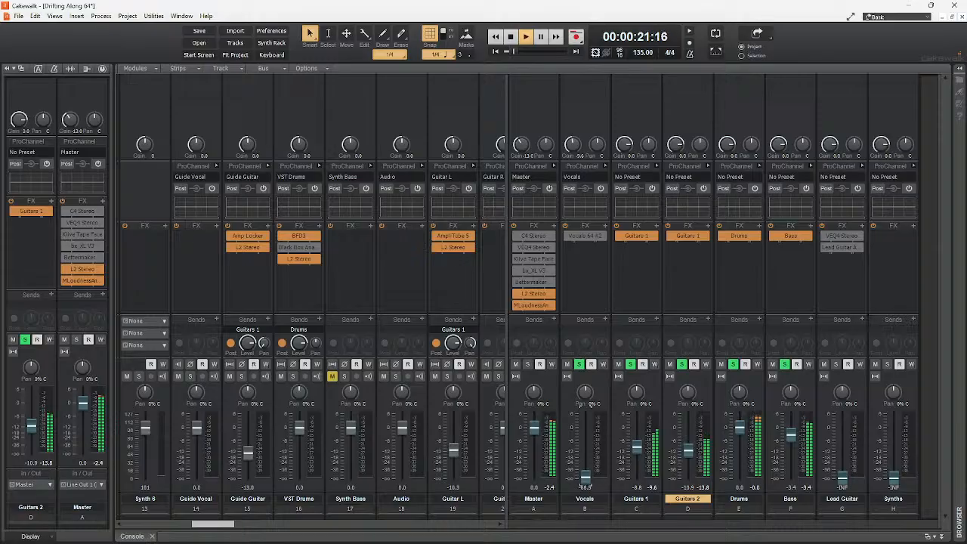
{"action": "left_click_drag", "start_coordinate": [584, 484], "coordinate": [585, 484]}
{"action": "double_click", "coordinate": [586, 485]}
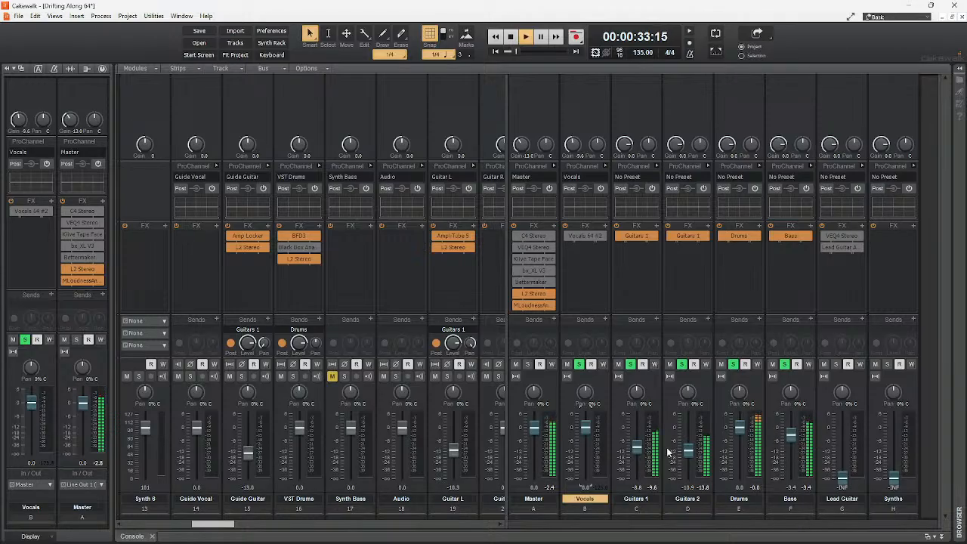
{"action": "mouse_move", "coordinate": [641, 455]}
Enable the Vocals bus's effects chain and lower its L2 Stereo threshold to -15.7
{"action": "left_click", "coordinate": [569, 238]}
{"action": "double_click", "coordinate": [579, 235]}
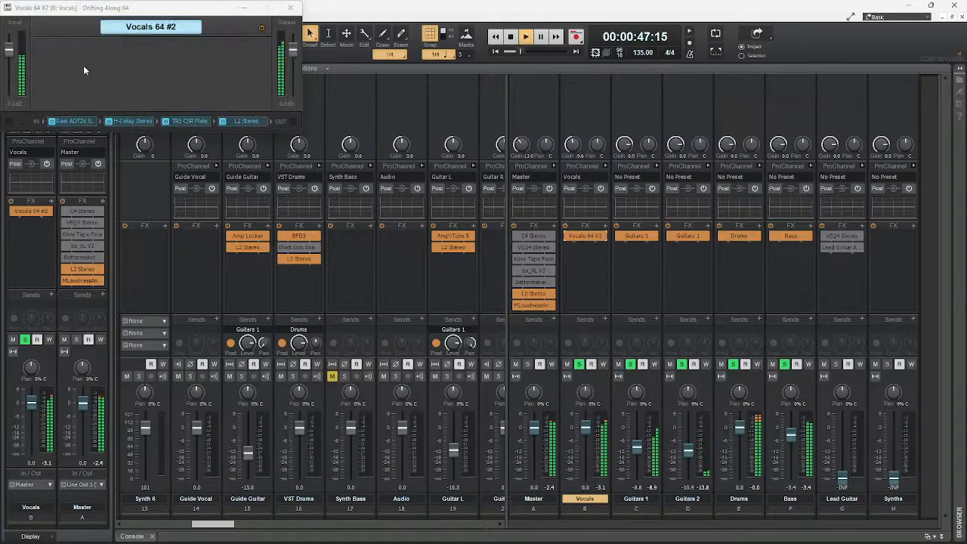
{"action": "double_click", "coordinate": [246, 122]}
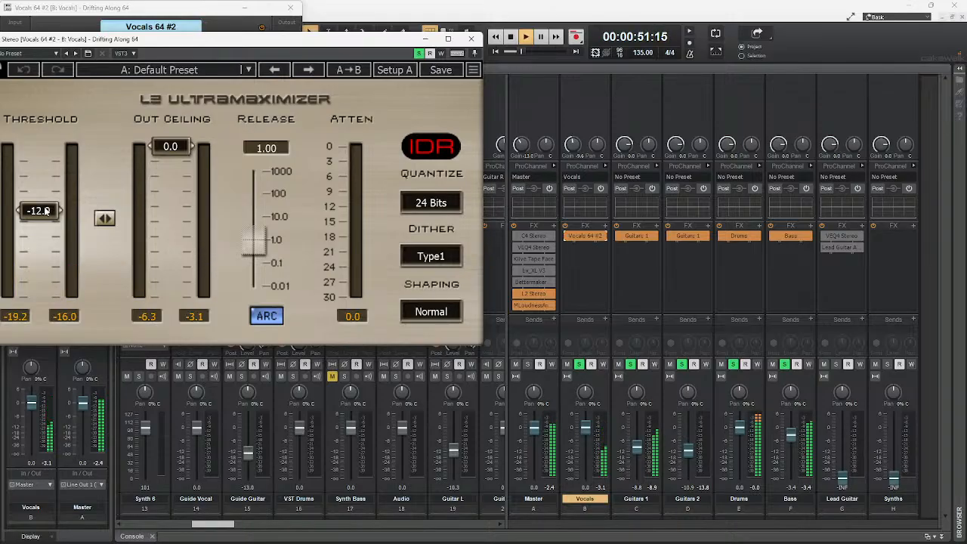
{"action": "left_click_drag", "start_coordinate": [45, 212], "coordinate": [42, 225]}
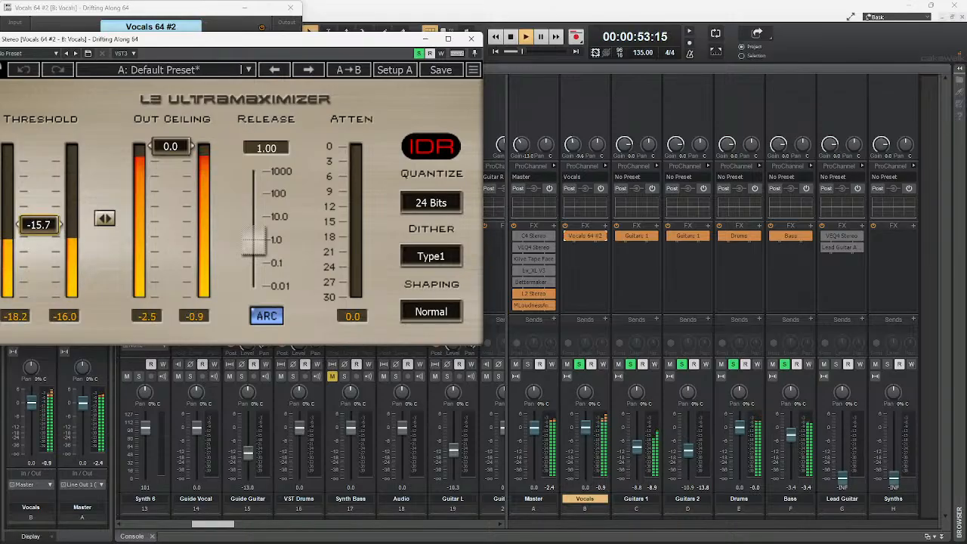
{"action": "left_click", "coordinate": [472, 39]}
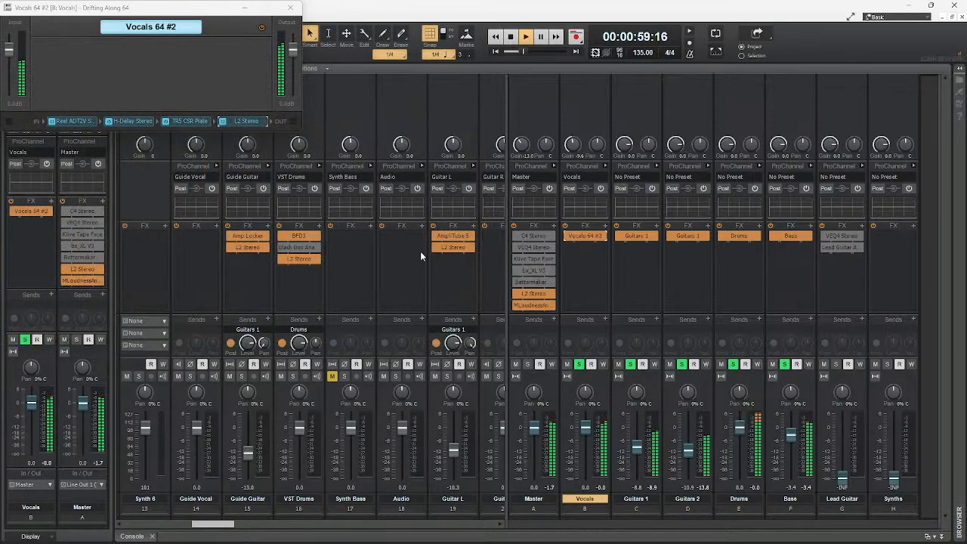
Remove the solo from the Guitars 1, Guitars 2 and Drums buses
{"action": "left_click", "coordinate": [631, 365]}
{"action": "left_click", "coordinate": [682, 364]}
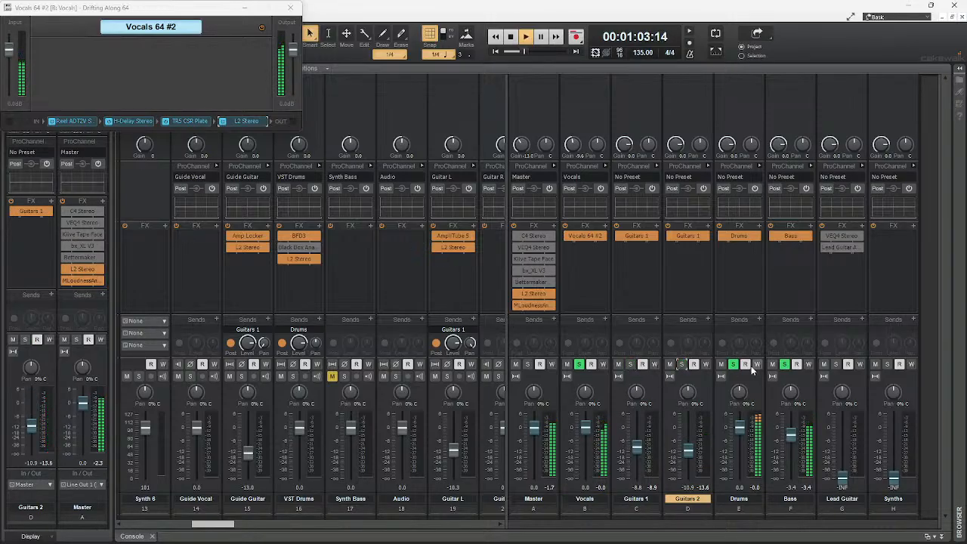
{"action": "left_click", "coordinate": [733, 364]}
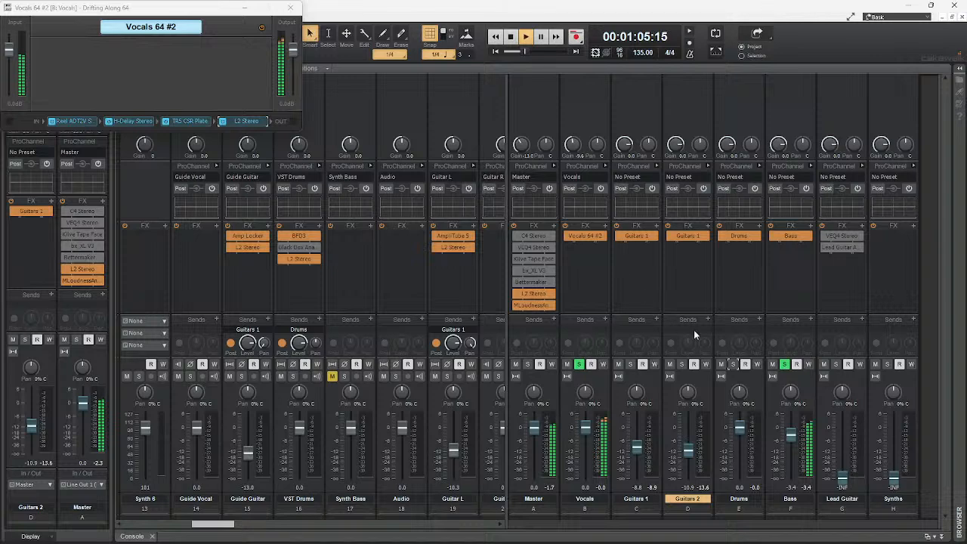
Solo the Drums bus alongside Vocals and remove the solo from the Bass bus
{"action": "left_click", "coordinate": [733, 364]}
{"action": "left_click", "coordinate": [785, 364]}
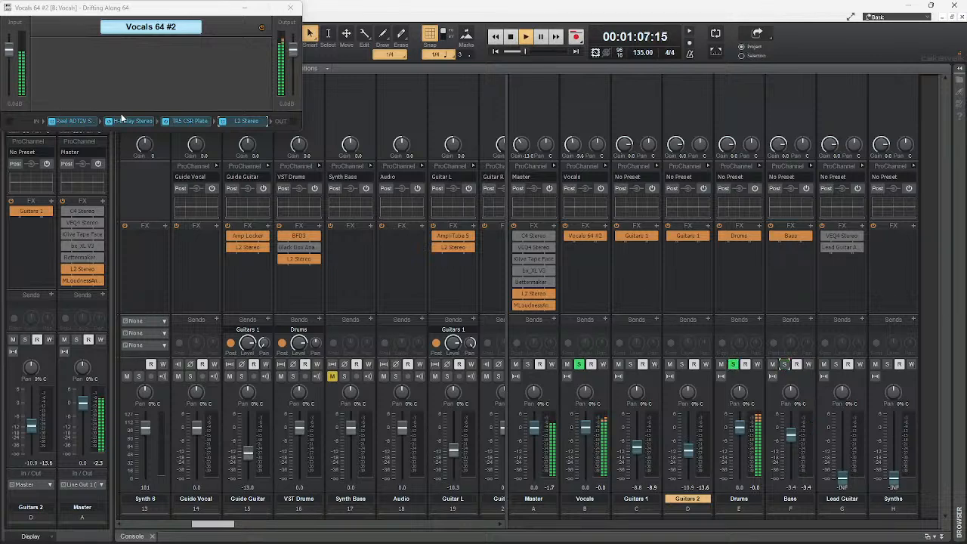
Bypass the Reel ADT, H-Delay, TR5 CSR Plate and L2 effects in the Vocals bus's effects chain
{"action": "double_click", "coordinate": [75, 122]}
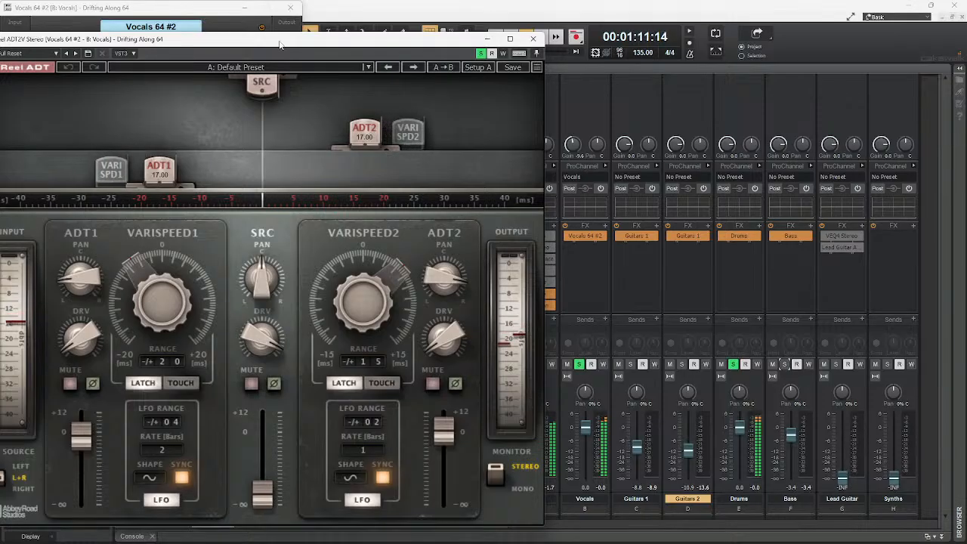
{"action": "left_click_drag", "start_coordinate": [280, 40], "coordinate": [684, 25]}
{"action": "left_click", "coordinate": [54, 122]}
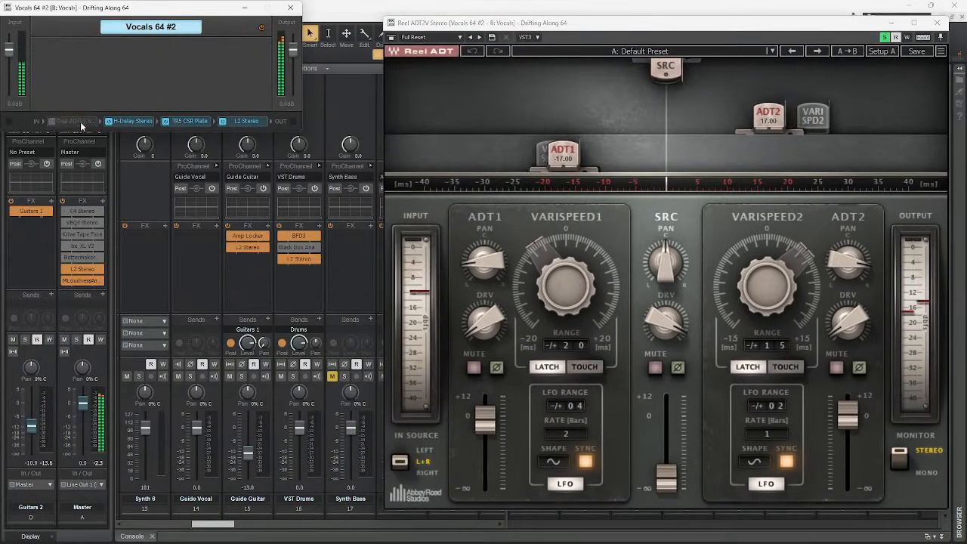
{"action": "left_click", "coordinate": [110, 122]}
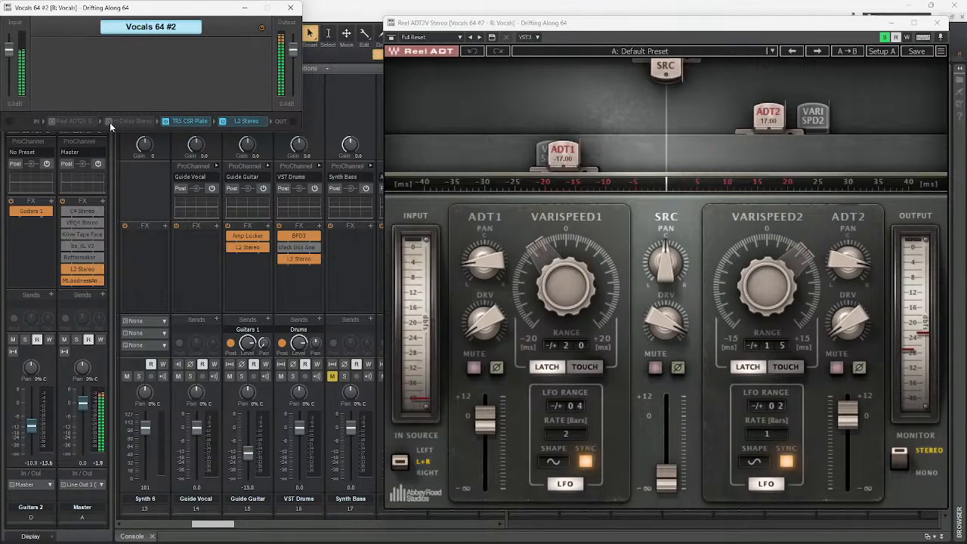
{"action": "left_click", "coordinate": [165, 121]}
{"action": "left_click", "coordinate": [222, 122]}
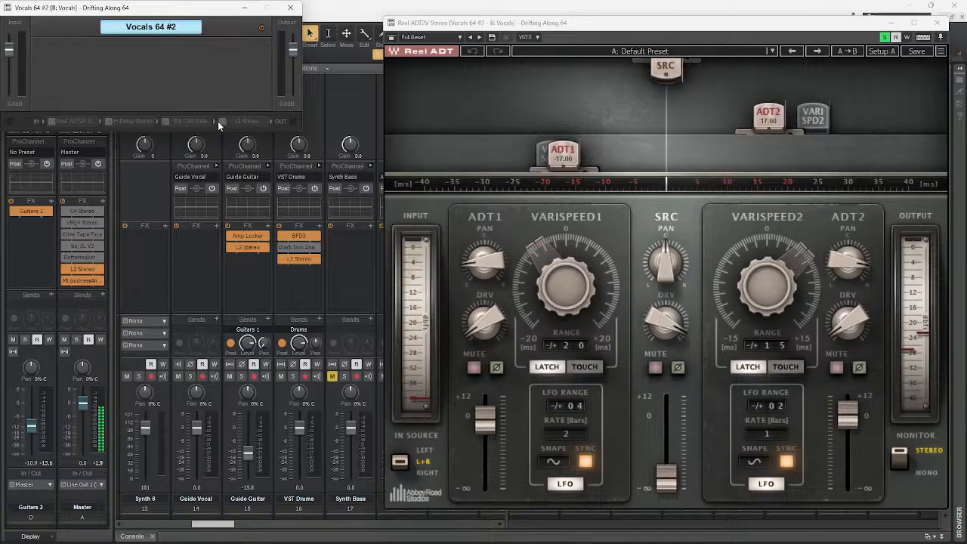
Insert the Lindell SBC compressor into the Vocals effects chain and place it first
{"action": "right_click", "coordinate": [44, 127]}
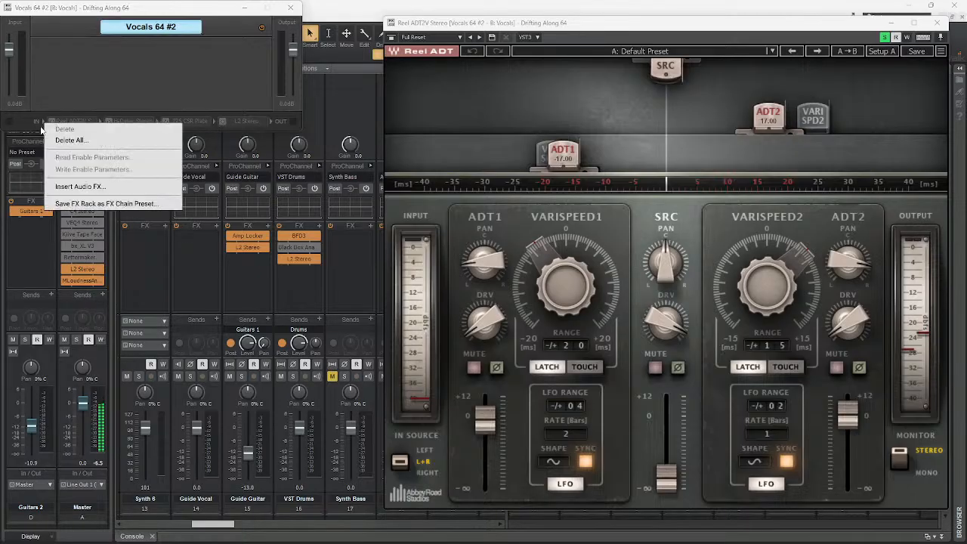
{"action": "left_click", "coordinate": [77, 190]}
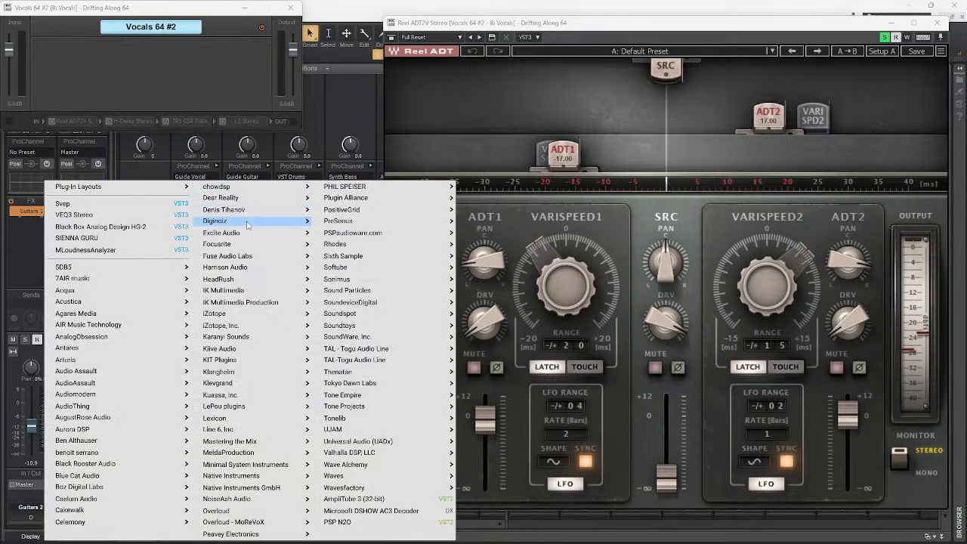
{"action": "mouse_move", "coordinate": [393, 211]}
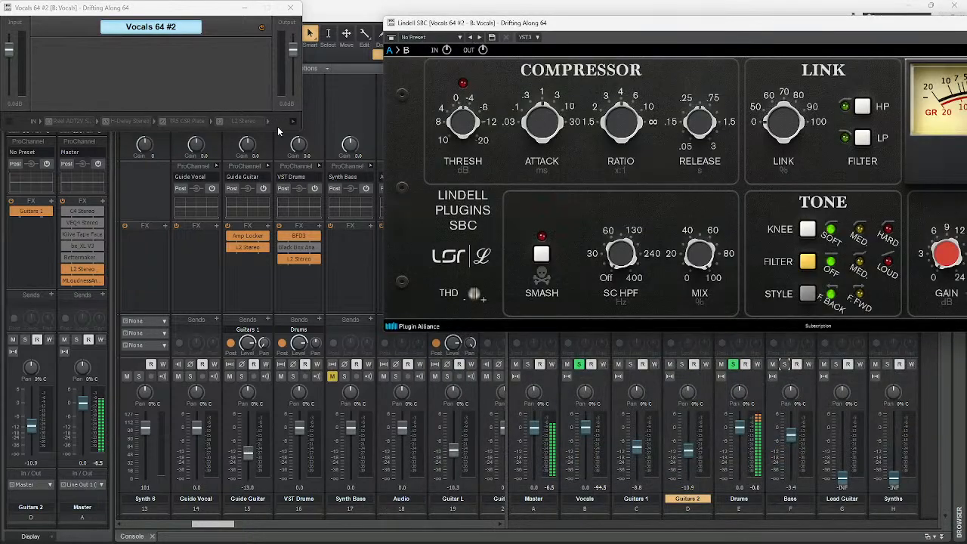
{"action": "left_click", "coordinate": [293, 121]}
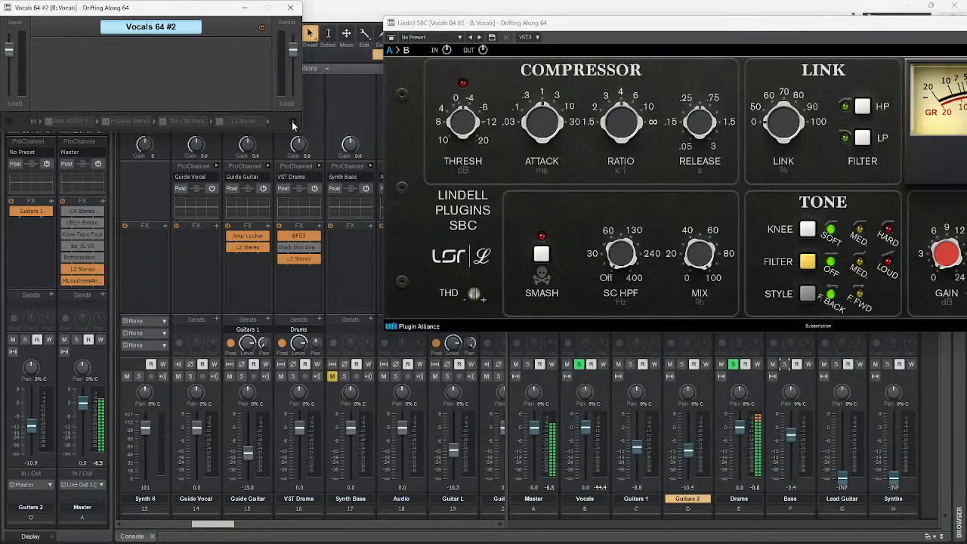
{"action": "left_click_drag", "start_coordinate": [252, 122], "coordinate": [11, 126]}
{"action": "left_click_drag", "start_coordinate": [116, 125], "coordinate": [48, 123]}
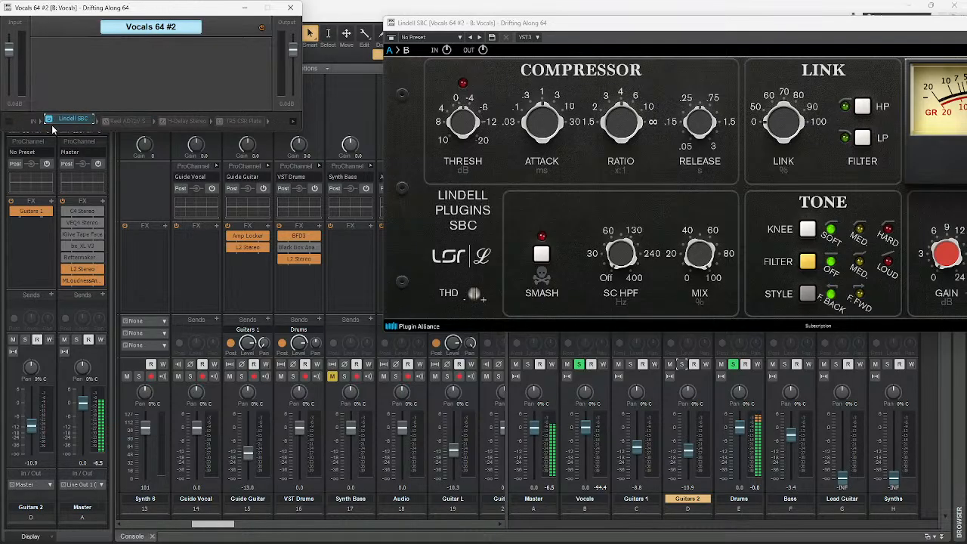
Set the Lindell SBC's filter to medium and style to feed-forward, lower its threshold and raise its output gain
{"action": "left_click_drag", "start_coordinate": [602, 28], "coordinate": [272, 43]}
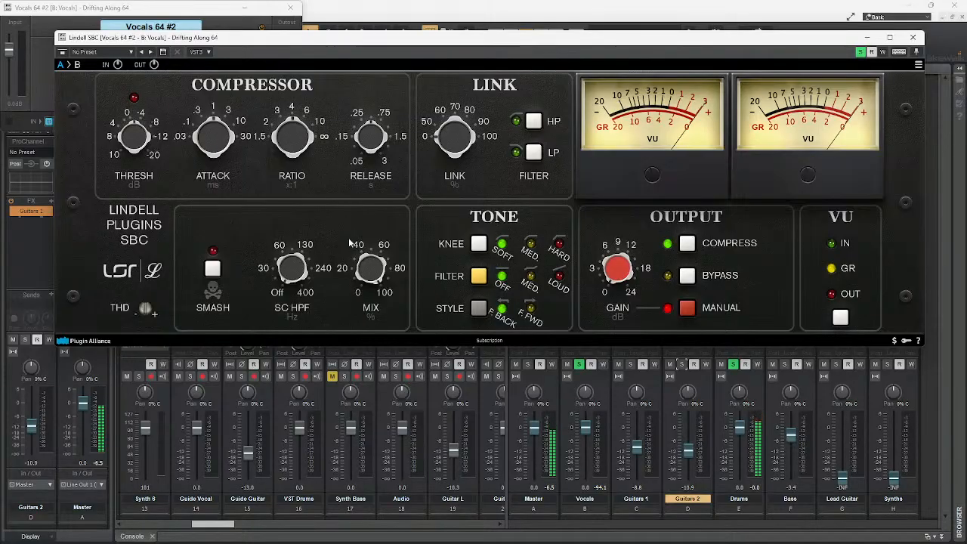
{"action": "left_click", "coordinate": [478, 278]}
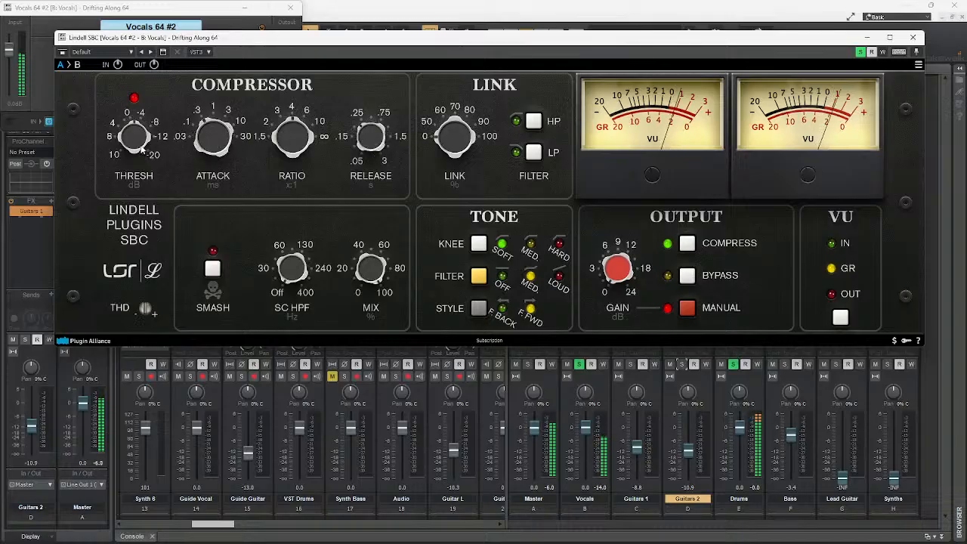
{"action": "left_click_drag", "start_coordinate": [141, 146], "coordinate": [145, 128]}
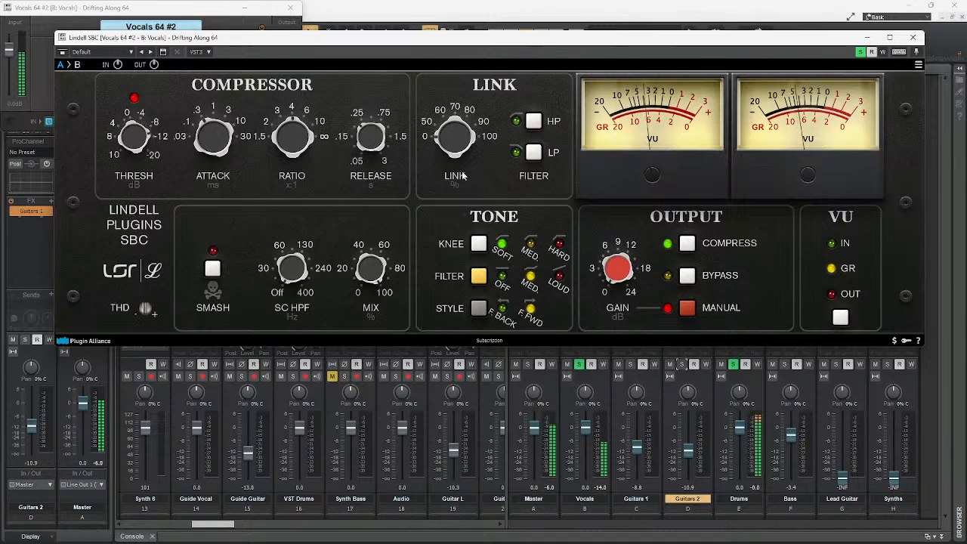
{"action": "left_click_drag", "start_coordinate": [620, 280], "coordinate": [619, 266]}
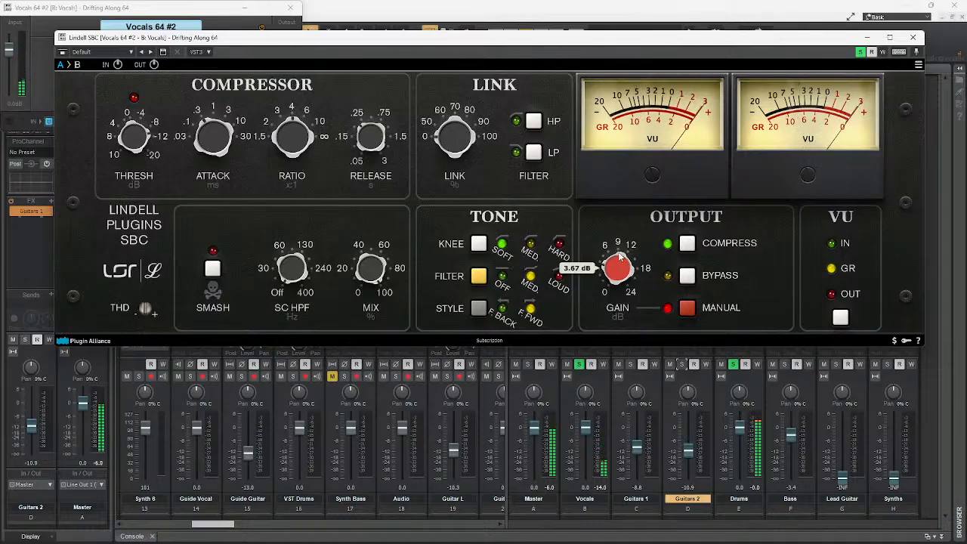
{"action": "left_click_drag", "start_coordinate": [620, 257], "coordinate": [620, 253]}
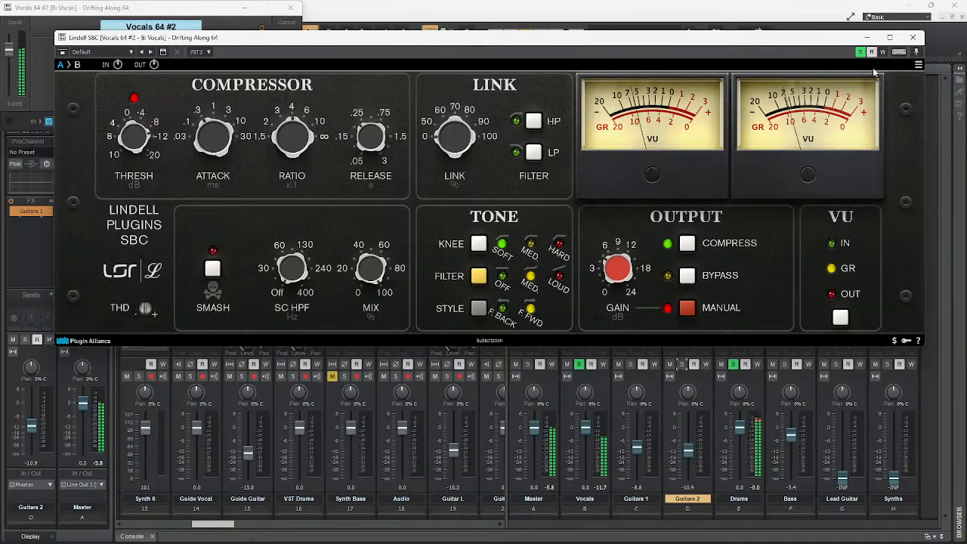
{"action": "left_click", "coordinate": [913, 37]}
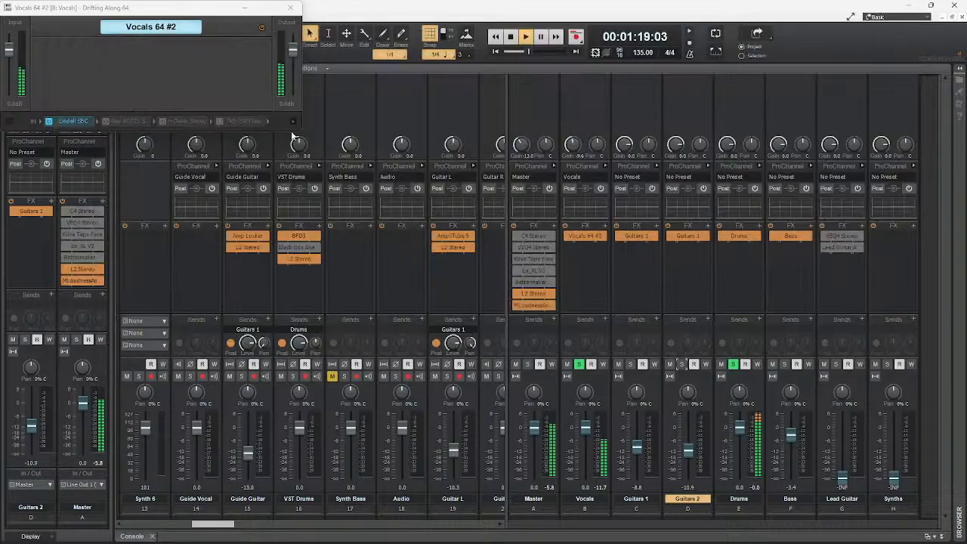
Enable the Reel ADT in the Vocals chain and play the song from 00:00:44:00, where the vocals begin
{"action": "double_click", "coordinate": [123, 121]}
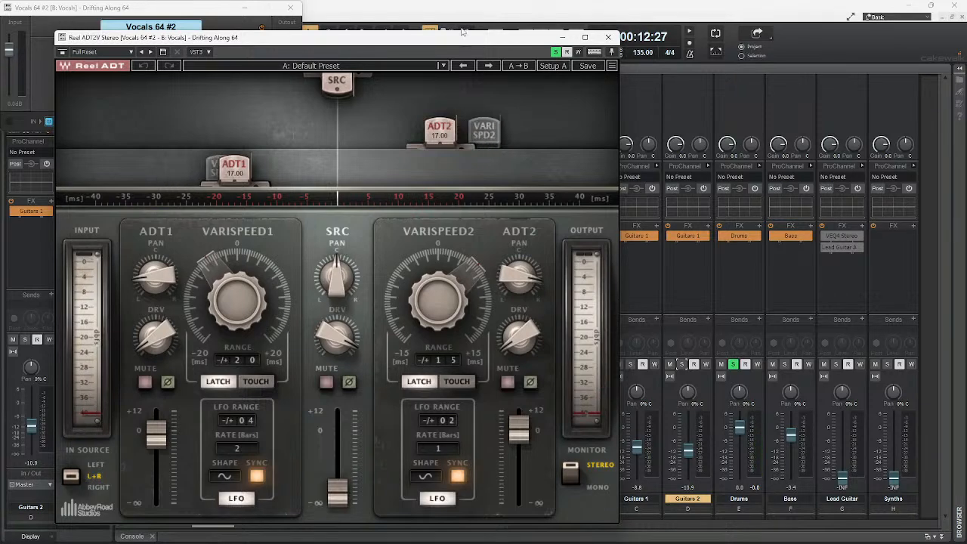
{"action": "double_click", "coordinate": [124, 536]}
{"action": "left_click_drag", "start_coordinate": [496, 46], "coordinate": [386, 273]}
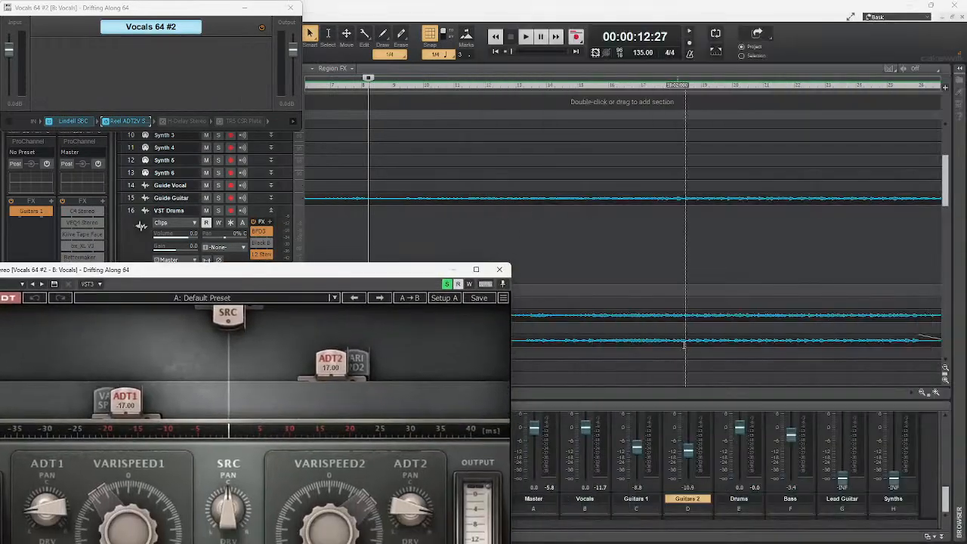
{"action": "scroll", "coordinate": [684, 189], "scroll_direction": "down", "scroll_amount": 5}
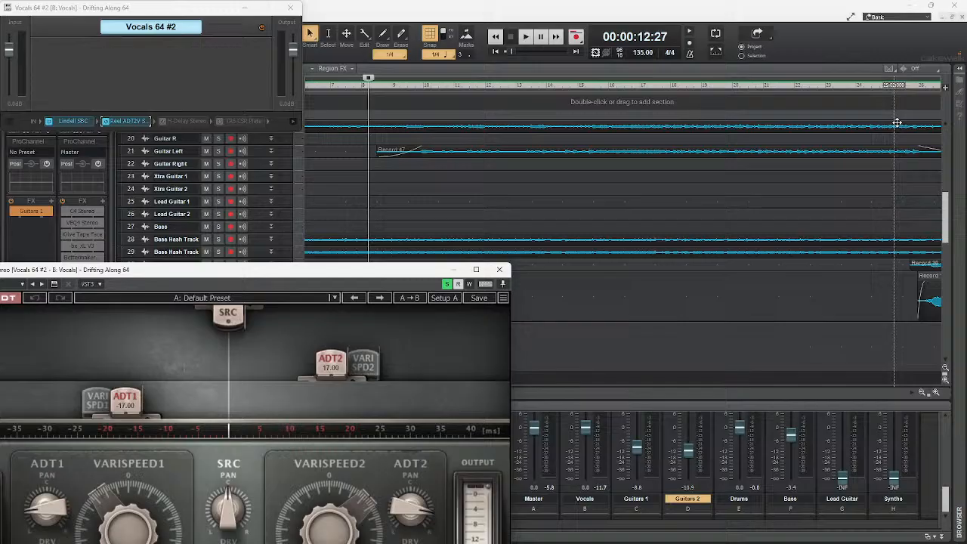
{"action": "left_click", "coordinate": [910, 85]}
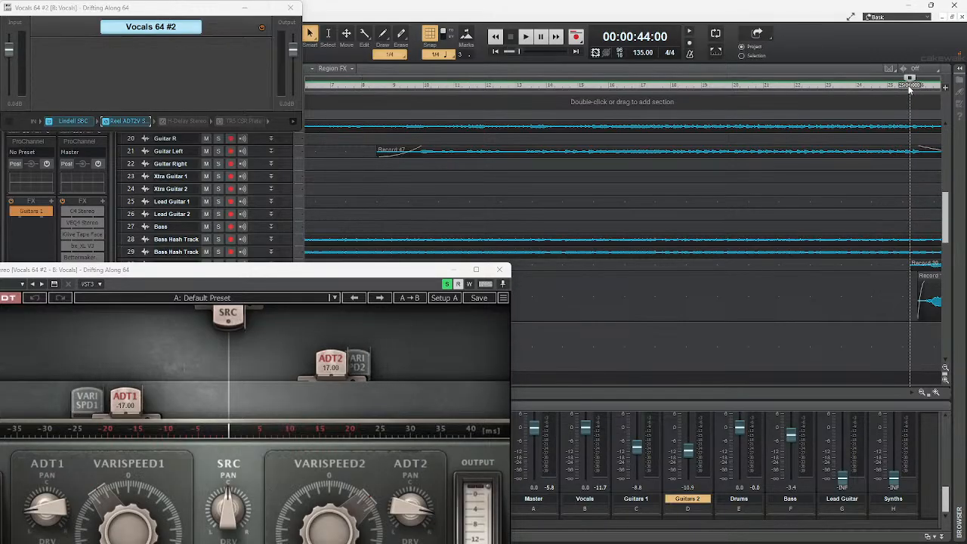
{"action": "key", "text": "space"}
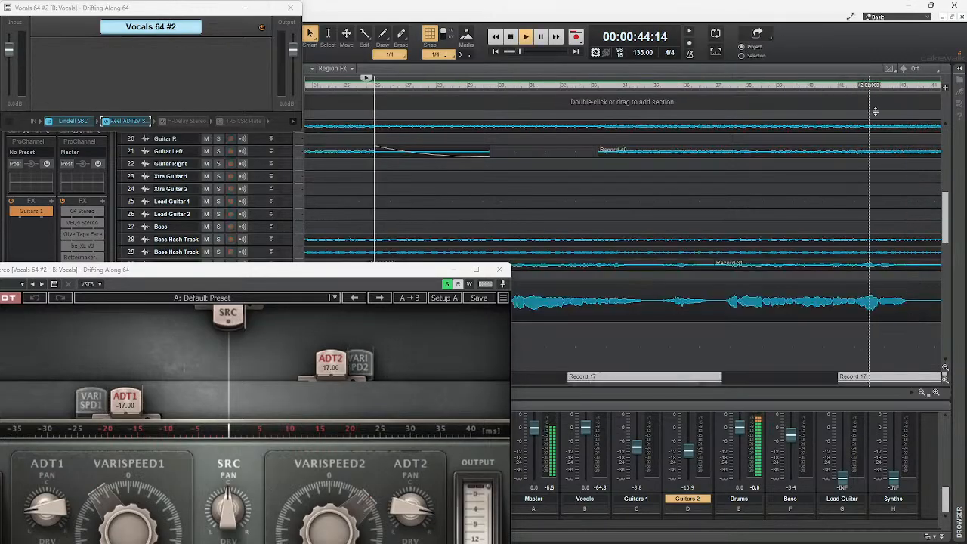
Set the Reel ADT's SRC level to 0 and toggle the SRC mute to compare the vocal sound
{"action": "left_click_drag", "start_coordinate": [277, 270], "coordinate": [533, 13]}
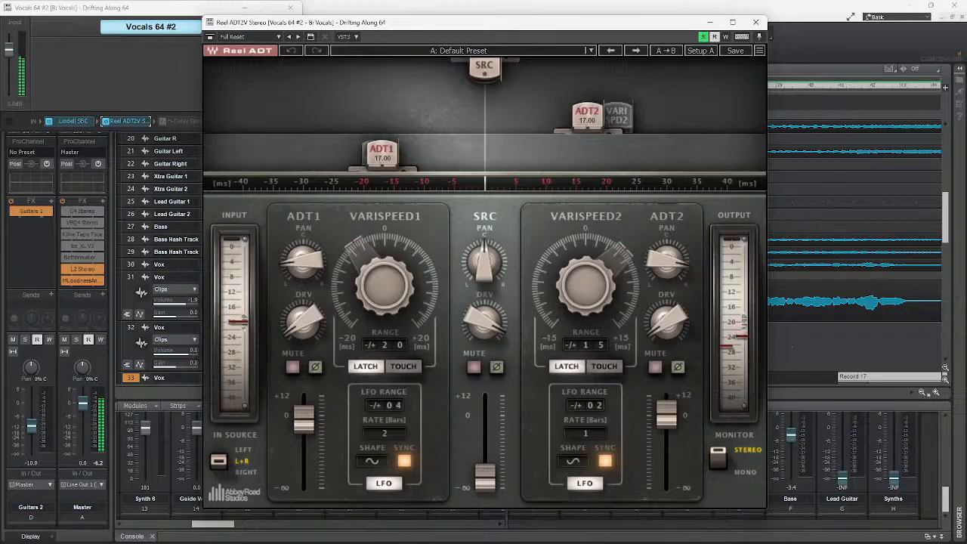
{"action": "left_click_drag", "start_coordinate": [489, 481], "coordinate": [487, 407]}
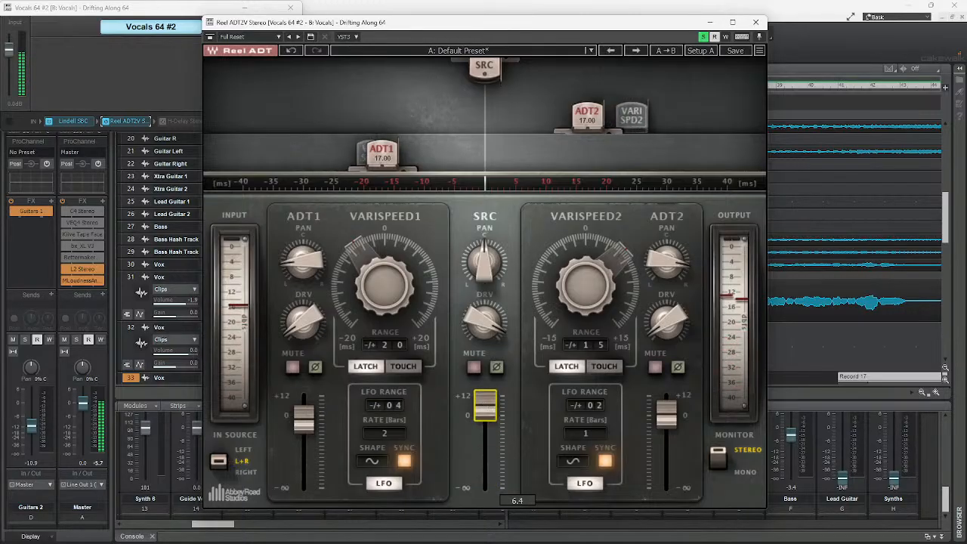
{"action": "double_click", "coordinate": [489, 410]}
{"action": "type", "text": "0"}
{"action": "key", "text": "Return"}
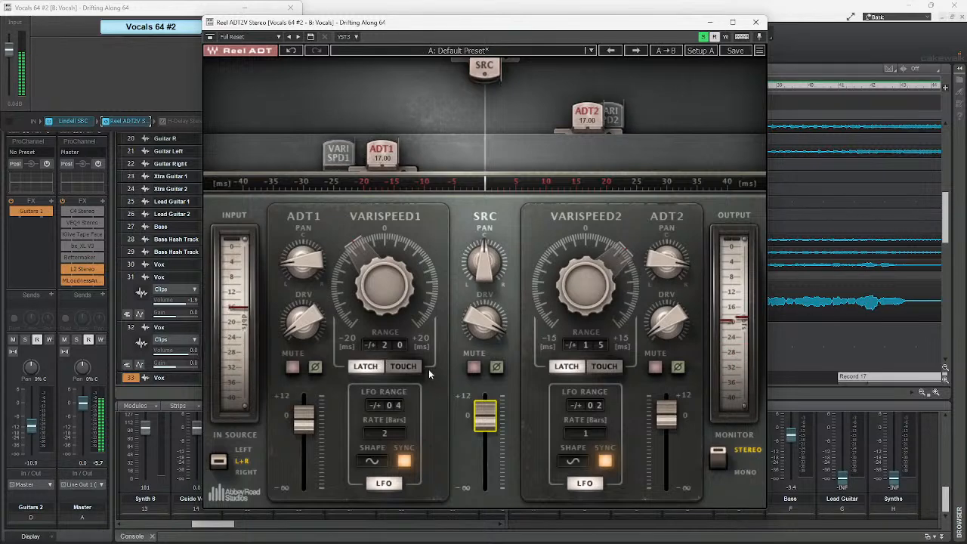
{"action": "left_click", "coordinate": [474, 368]}
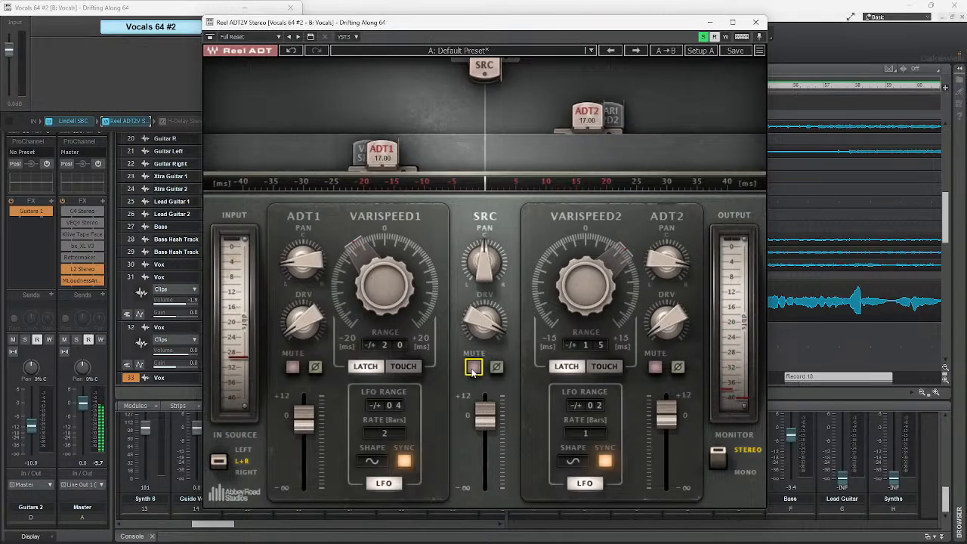
{"action": "left_click", "coordinate": [712, 23]}
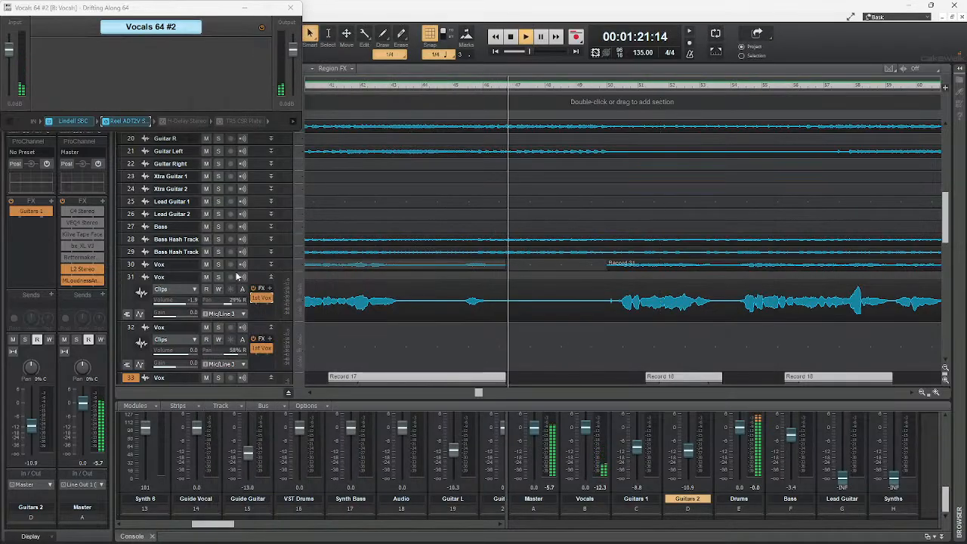
Enable the H-Delay in the Vocals chain, restart playback and open the delay's settings
{"action": "key", "text": "space"}
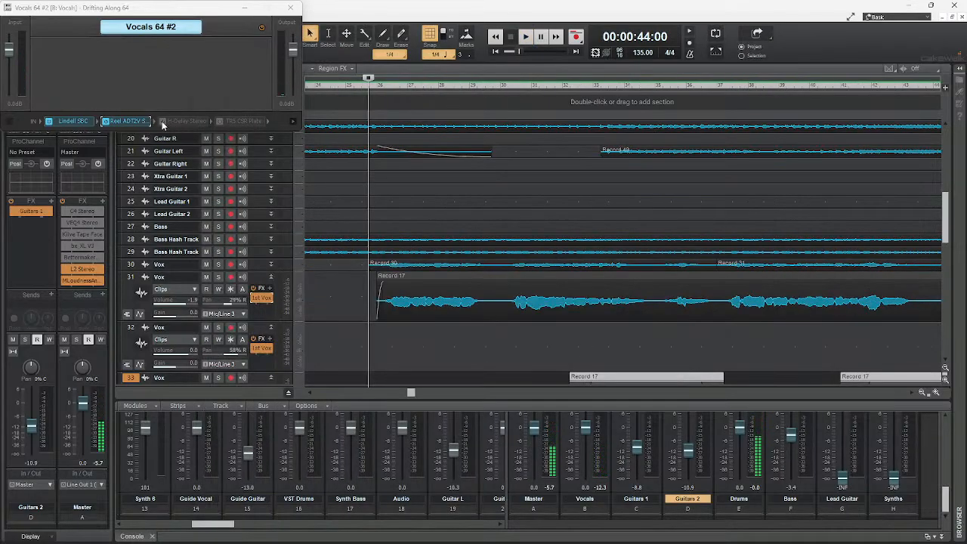
{"action": "left_click", "coordinate": [163, 122]}
{"action": "key", "text": "space"}
{"action": "double_click", "coordinate": [182, 122]}
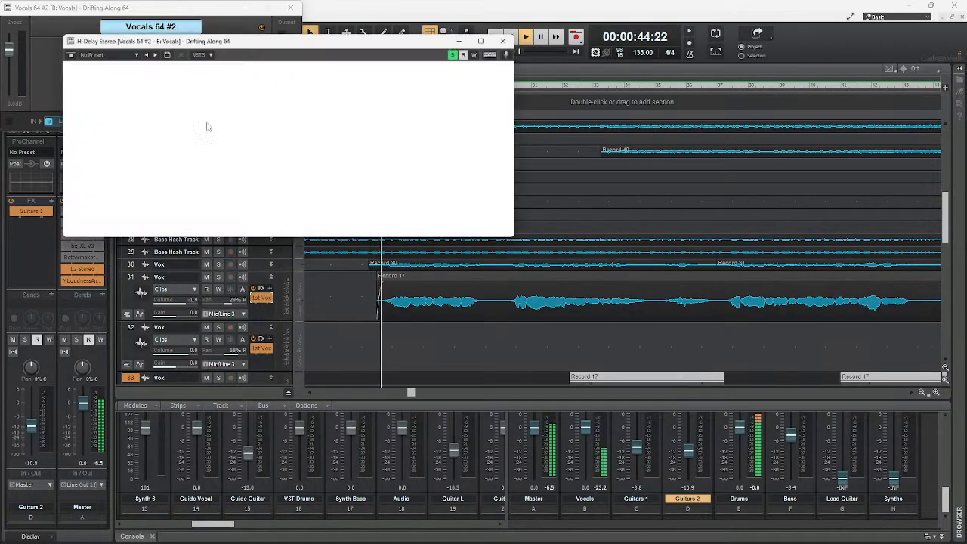
Adjust the H-Delay's dry/wet mix on the vocals and raise its output to 11.5
{"action": "left_click_drag", "start_coordinate": [493, 106], "coordinate": [493, 102]}
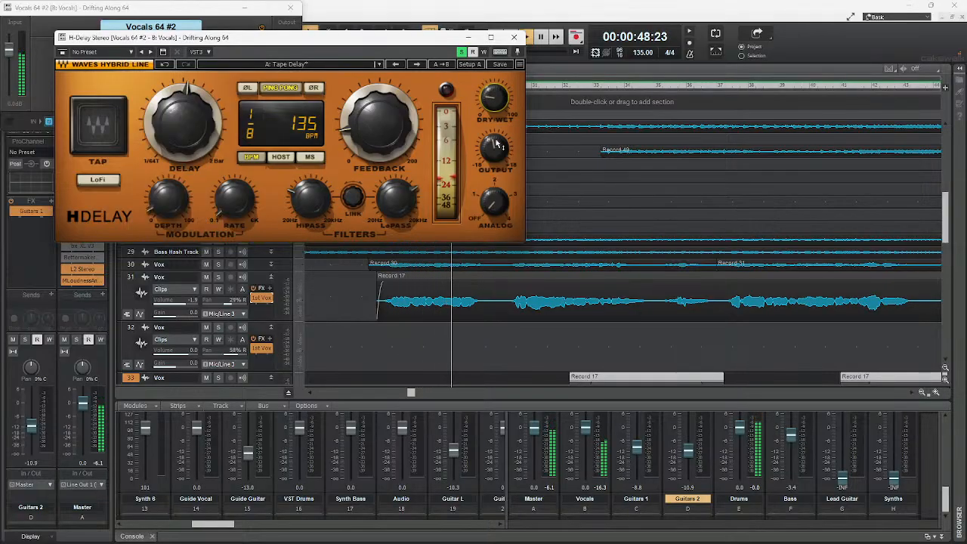
{"action": "left_click_drag", "start_coordinate": [495, 148], "coordinate": [488, 161]}
{"action": "mouse_move", "coordinate": [492, 100]}
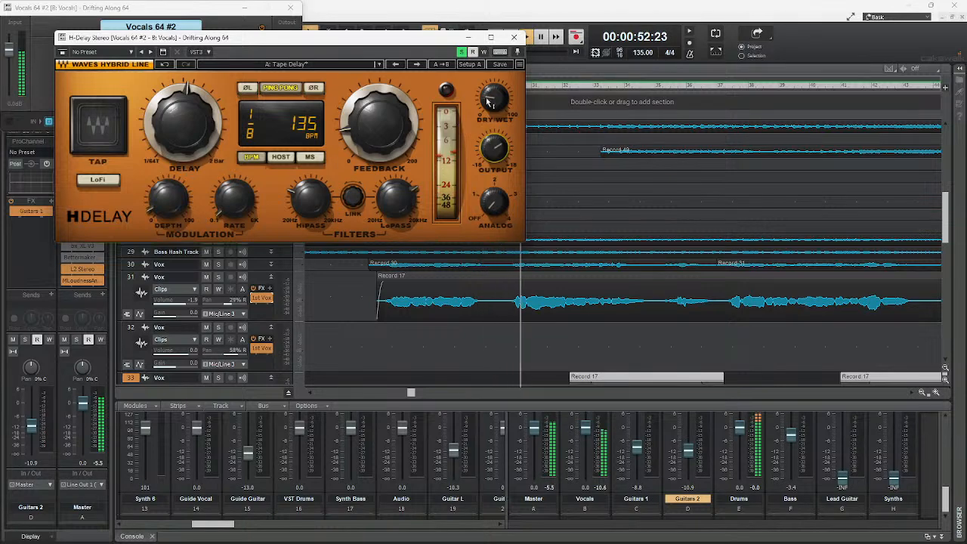
{"action": "left_click_drag", "start_coordinate": [493, 100], "coordinate": [493, 105]}
{"action": "left_click_drag", "start_coordinate": [494, 147], "coordinate": [494, 139]}
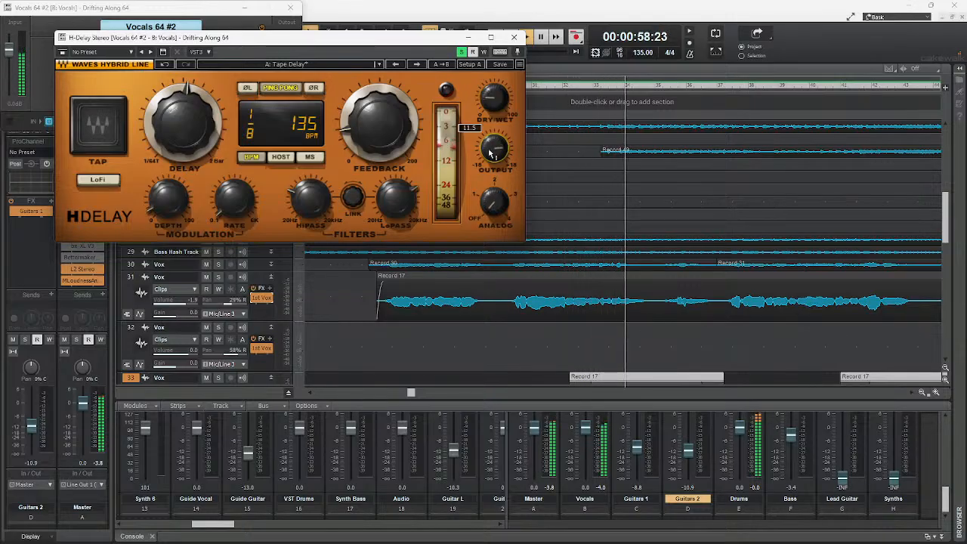
{"action": "left_click_drag", "start_coordinate": [493, 99], "coordinate": [493, 97]}
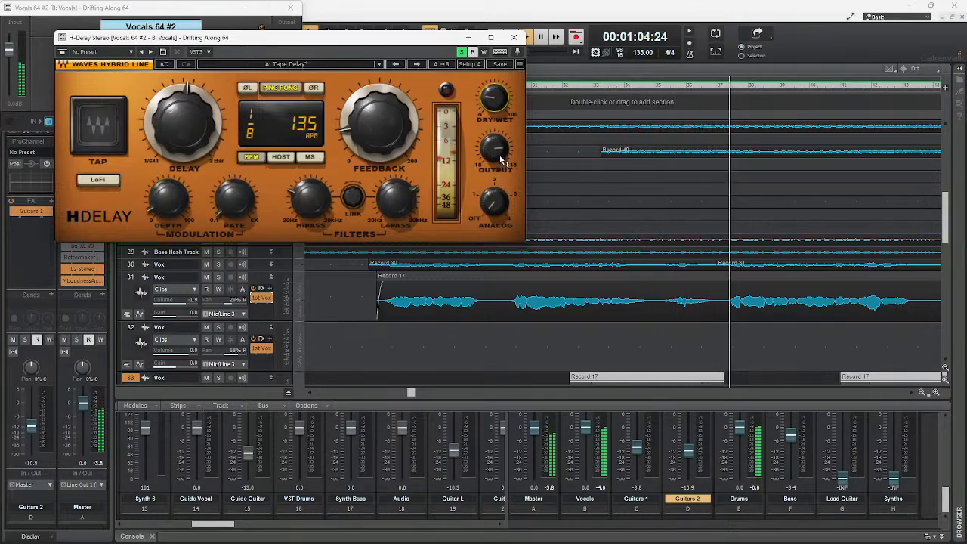
{"action": "left_click", "coordinate": [514, 37]}
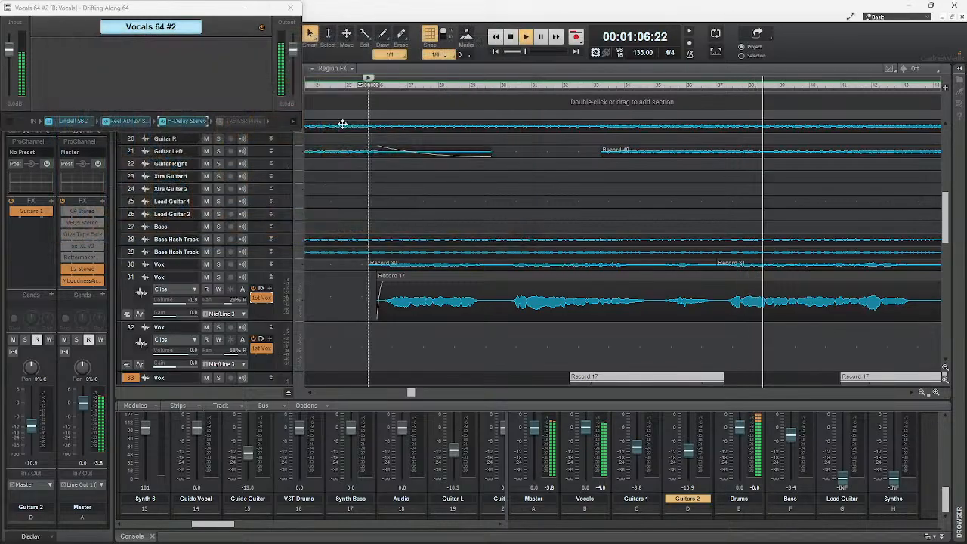
Enable the TR5 CSR Plate reverb in the Vocals chain, open its settings and bypass the H-Delay
{"action": "left_click", "coordinate": [220, 122]}
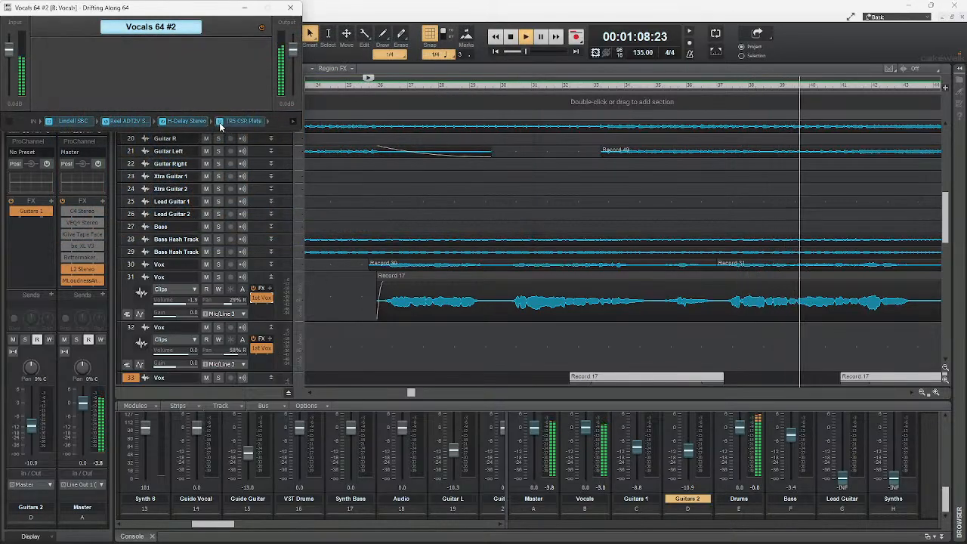
{"action": "double_click", "coordinate": [237, 123]}
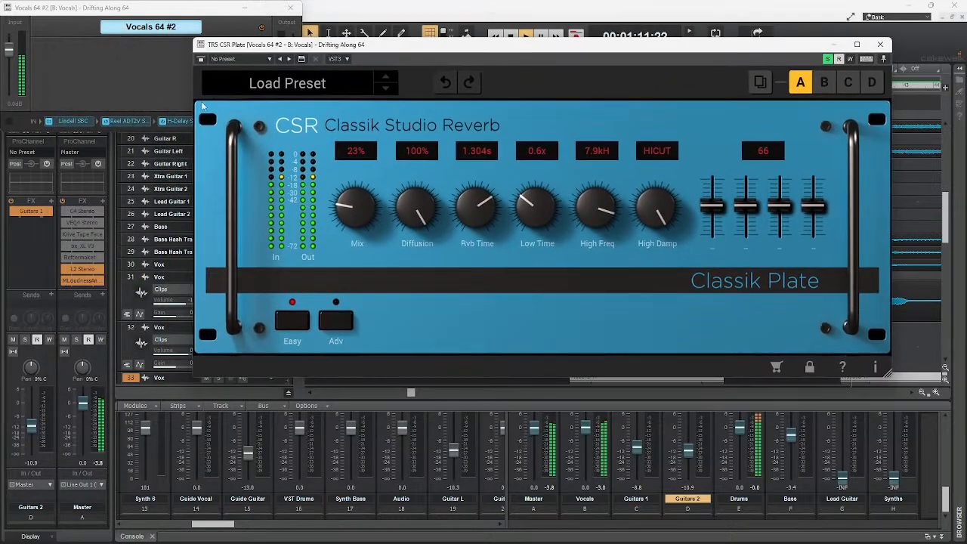
{"action": "left_click", "coordinate": [160, 121]}
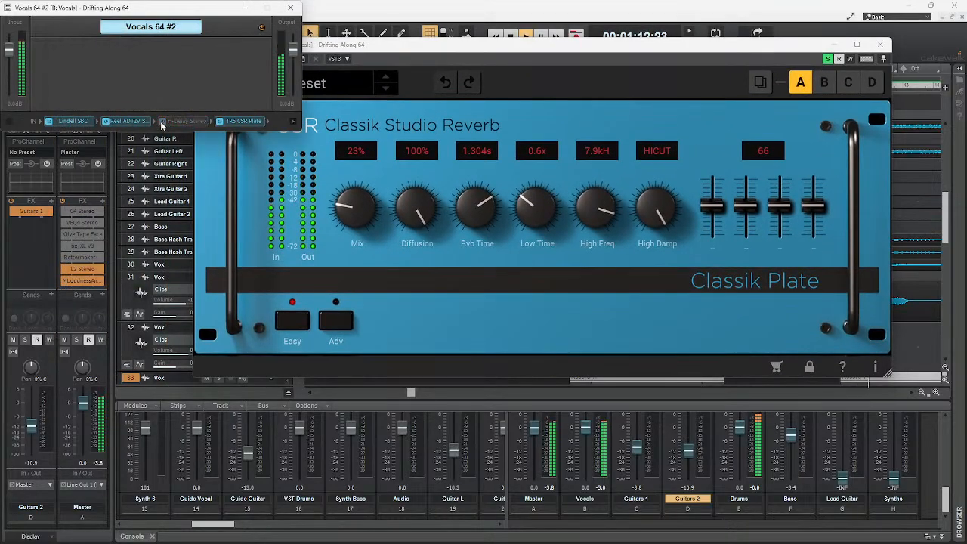
{"action": "left_click", "coordinate": [600, 48]}
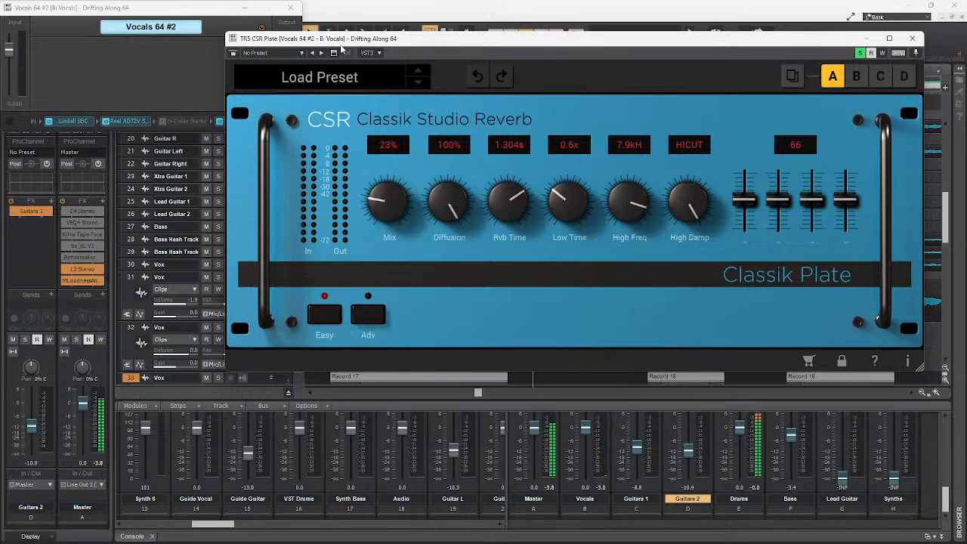
{"action": "left_click_drag", "start_coordinate": [344, 49], "coordinate": [203, 178]}
Enable the L2 limiter at the end of the Vocals chain and set its threshold to -15.3 during playback
{"action": "left_click", "coordinate": [293, 123]}
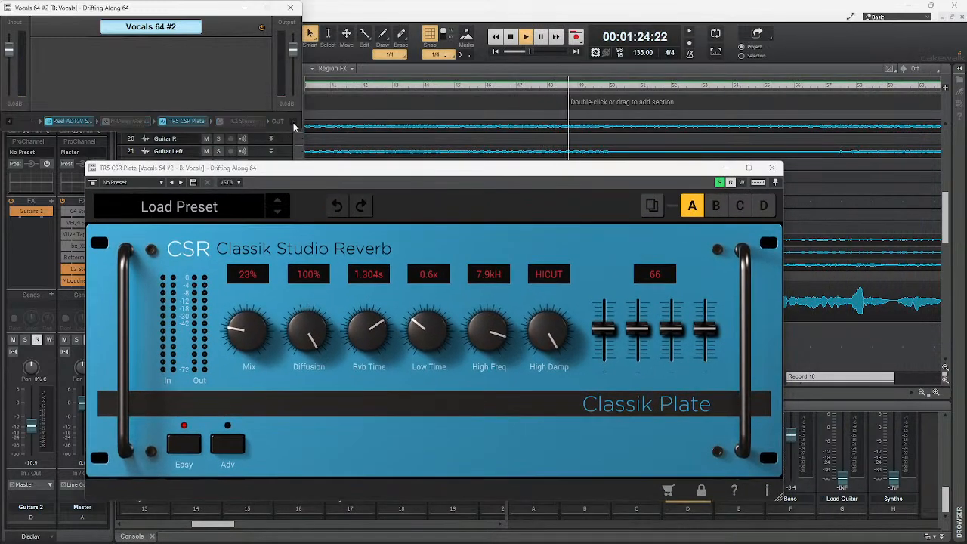
{"action": "key", "text": "space"}
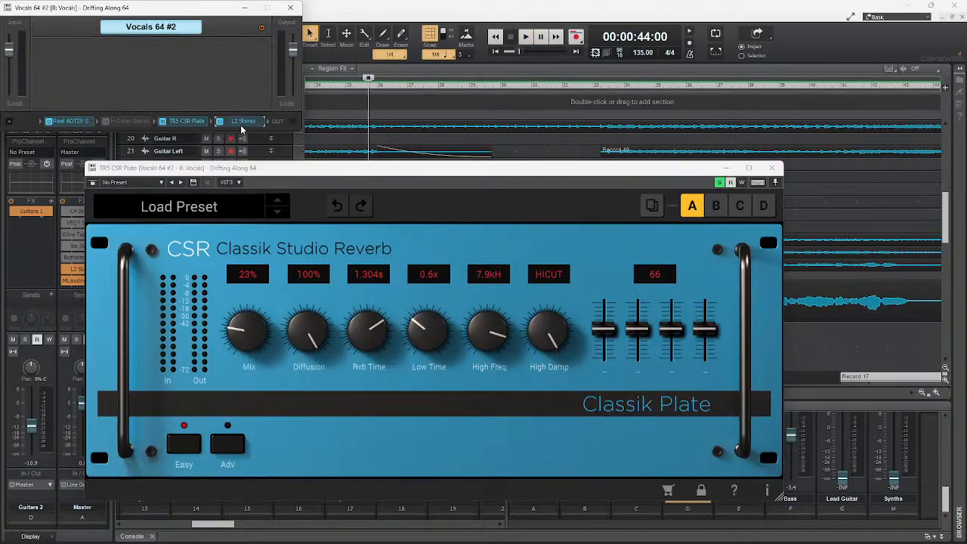
{"action": "double_click", "coordinate": [241, 123]}
{"action": "key", "text": "space"}
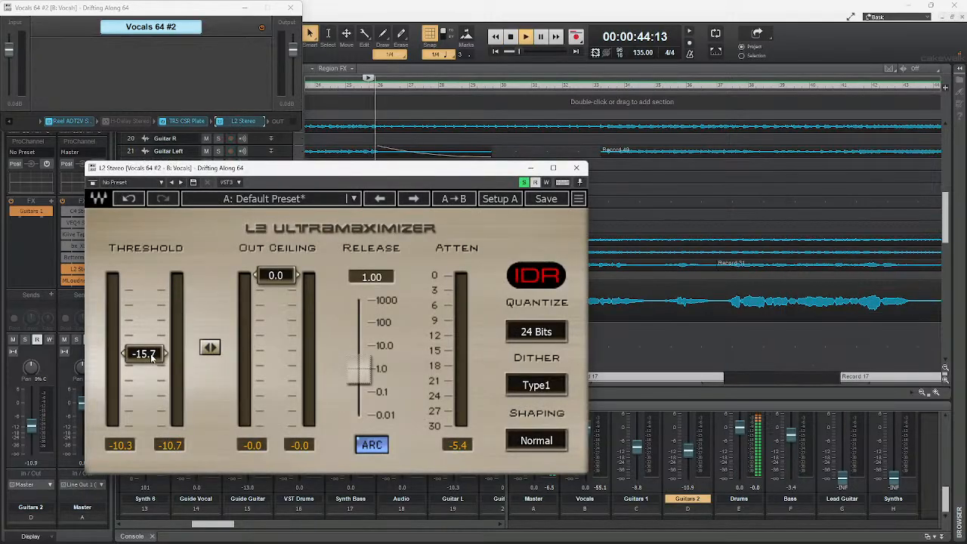
{"action": "left_click_drag", "start_coordinate": [152, 358], "coordinate": [152, 356]}
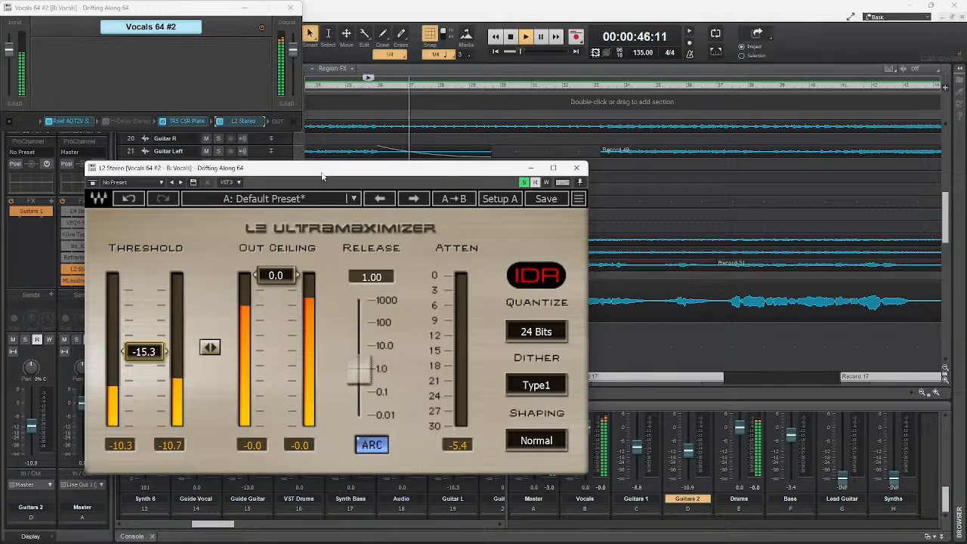
{"action": "left_click_drag", "start_coordinate": [321, 174], "coordinate": [585, 91]}
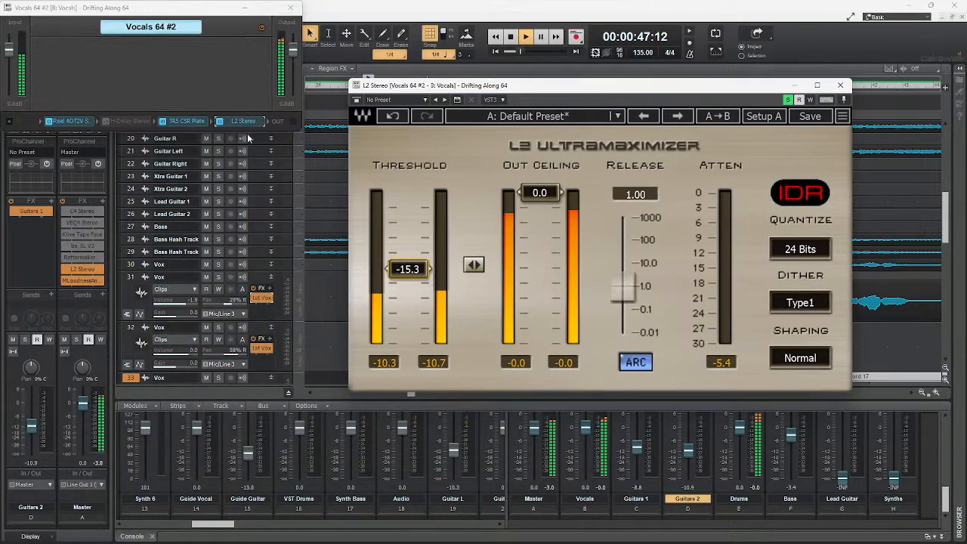
Set the CSR Plate reverb's diffusion to 50% during playback and close its settings
{"action": "double_click", "coordinate": [172, 123]}
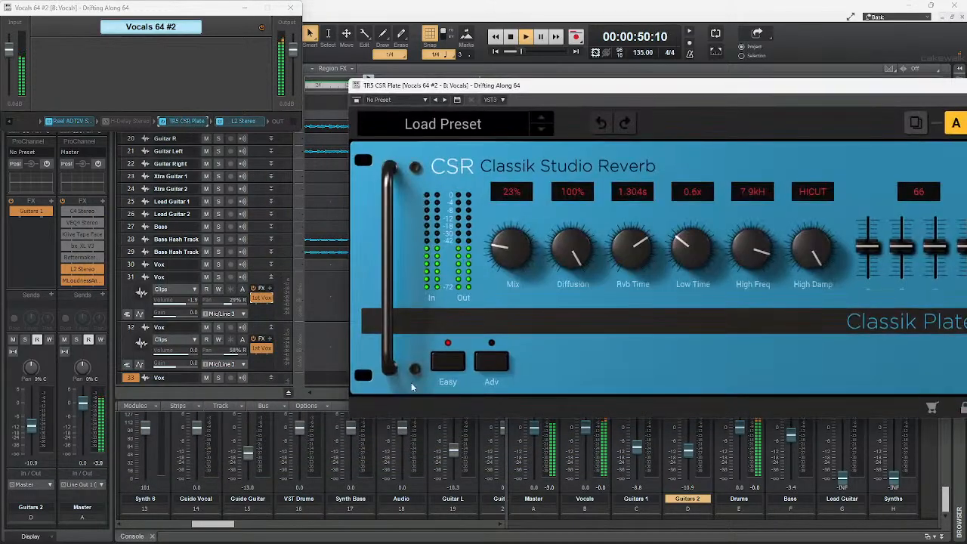
{"action": "left_click_drag", "start_coordinate": [686, 89], "coordinate": [495, 77]}
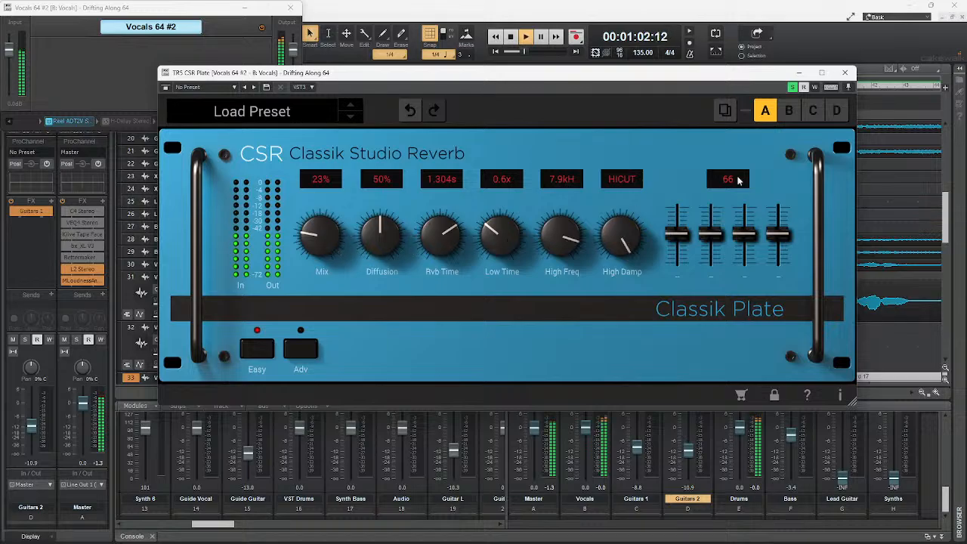
{"action": "key", "text": "space"}
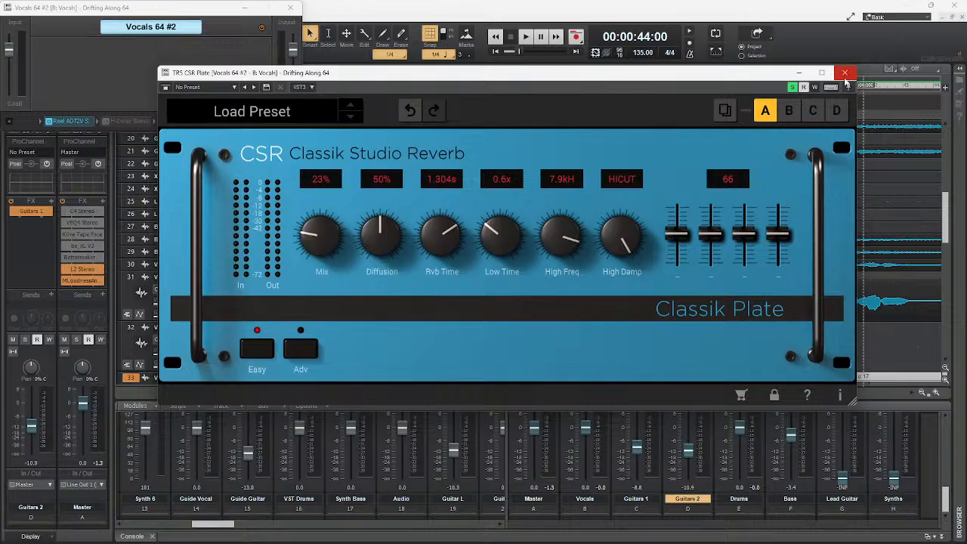
{"action": "left_click", "coordinate": [846, 74]}
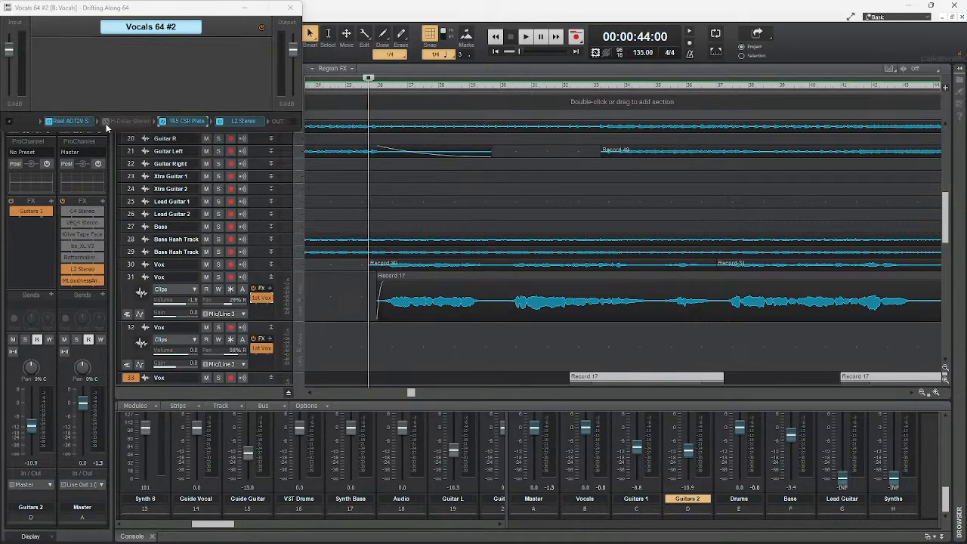
Play the vocals from 00:00:44:00 with the Reel ADT bypassed and re-enabled to compare the sound
{"action": "left_click", "coordinate": [49, 122]}
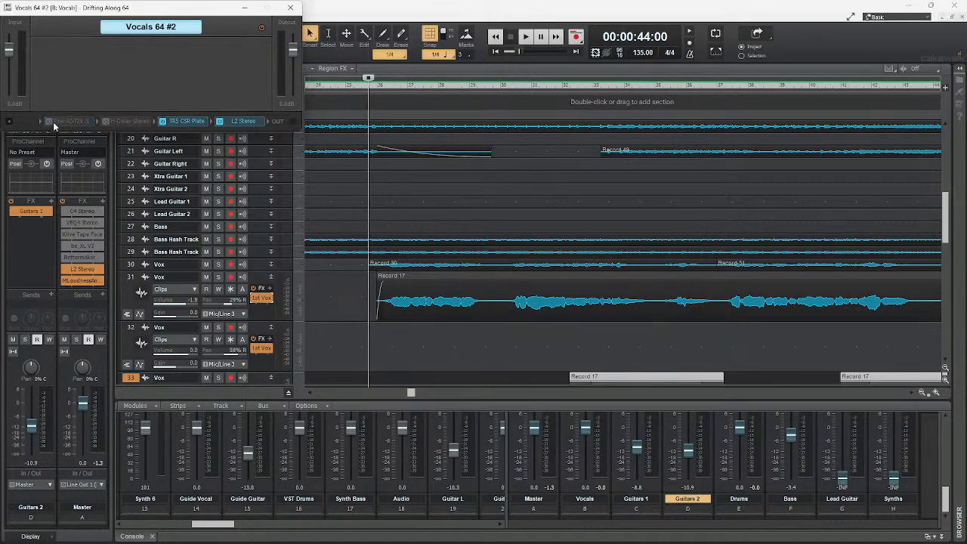
{"action": "key", "text": "space"}
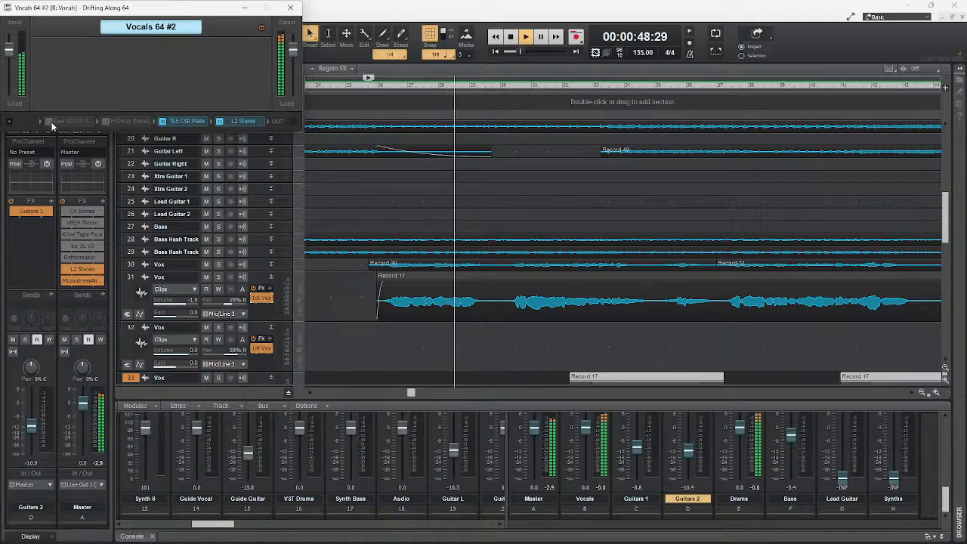
{"action": "left_click", "coordinate": [49, 121]}
{"action": "key", "text": "space"}
{"action": "key", "text": "space"}
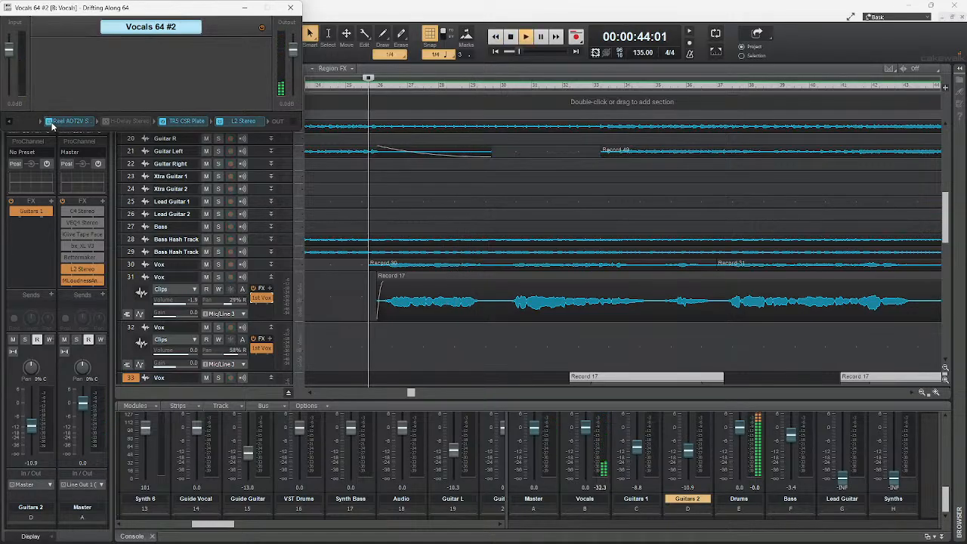
{"action": "key", "text": "space"}
Re-enable the H-Delay in the Vocals chain, play the song and check the delay's settings
{"action": "left_click", "coordinate": [106, 122]}
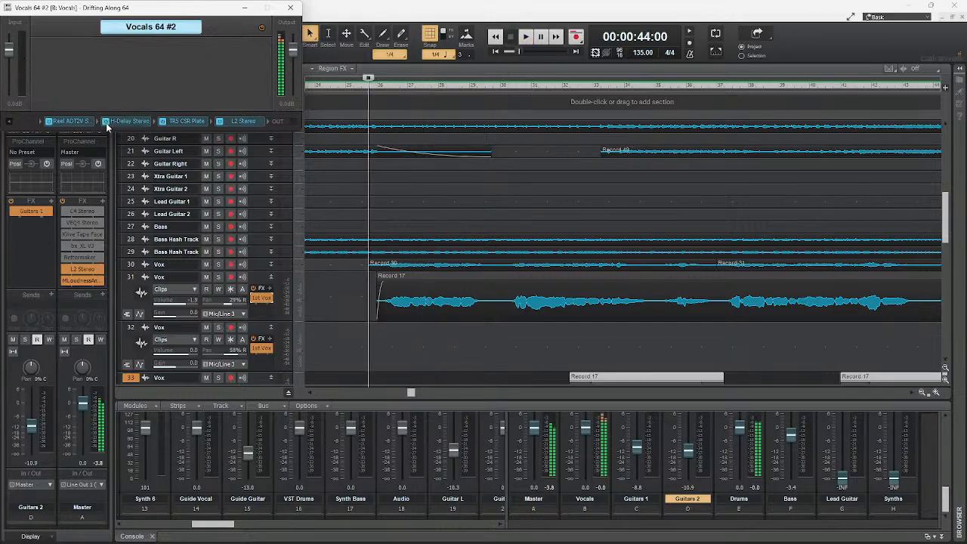
{"action": "key", "text": "space"}
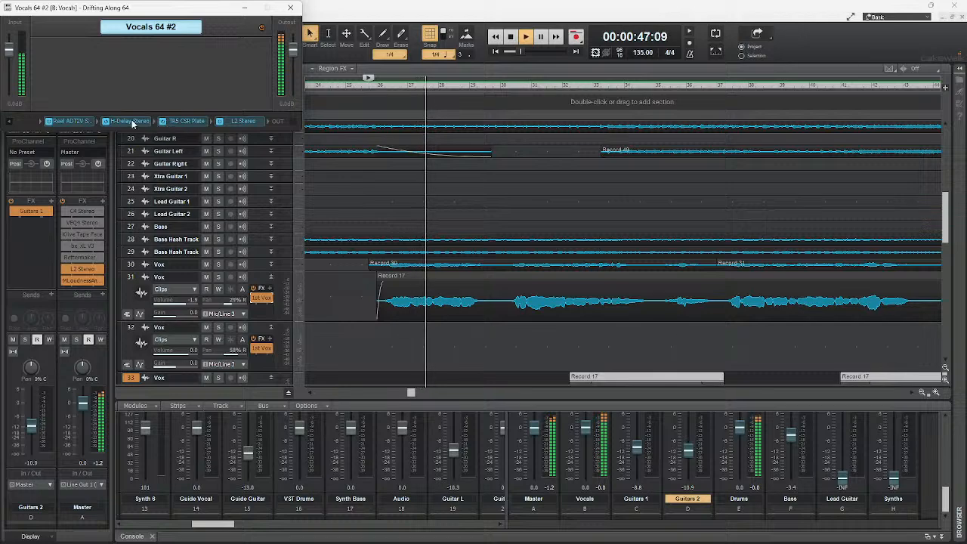
{"action": "double_click", "coordinate": [130, 121]}
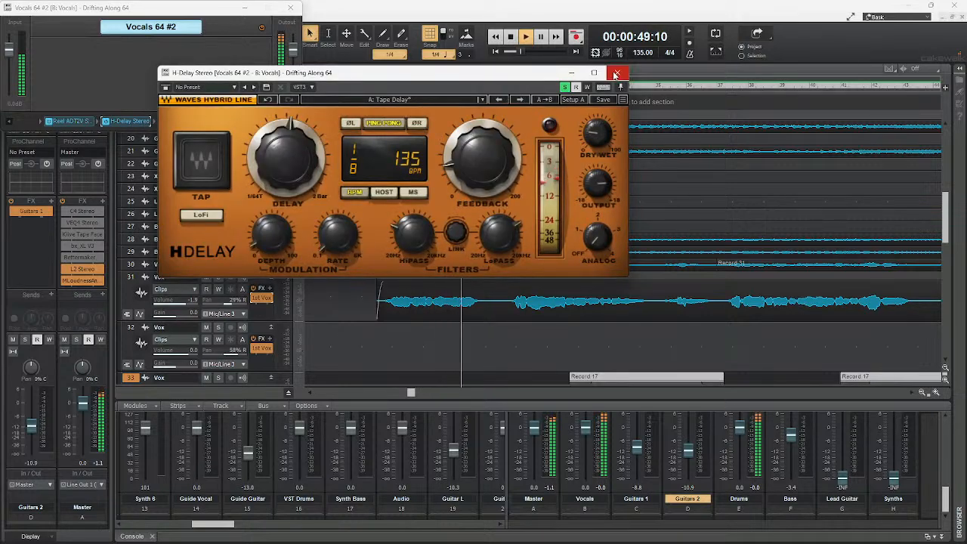
{"action": "left_click", "coordinate": [618, 72]}
{"action": "key", "text": "space"}
Raise the threshold of the Vocals chain's L2 limiter to -0.5 while the song plays
{"action": "double_click", "coordinate": [242, 123]}
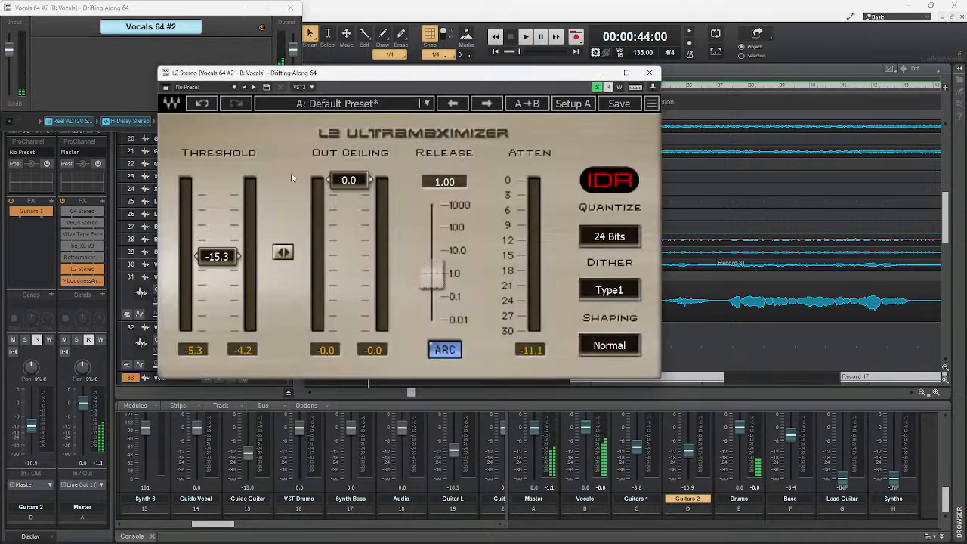
{"action": "key", "text": "space"}
{"action": "left_click_drag", "start_coordinate": [217, 180], "coordinate": [217, 182]}
{"action": "key", "text": "space"}
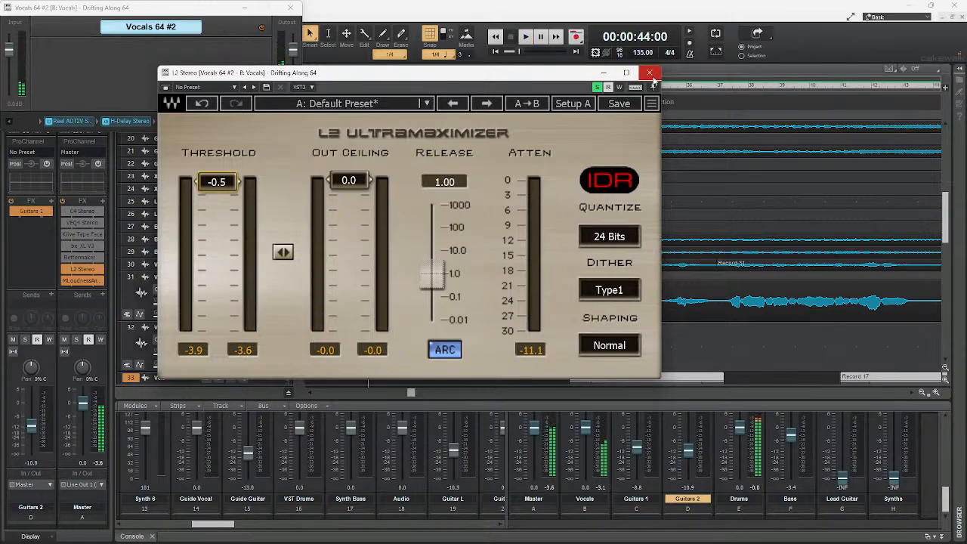
{"action": "left_click", "coordinate": [649, 73]}
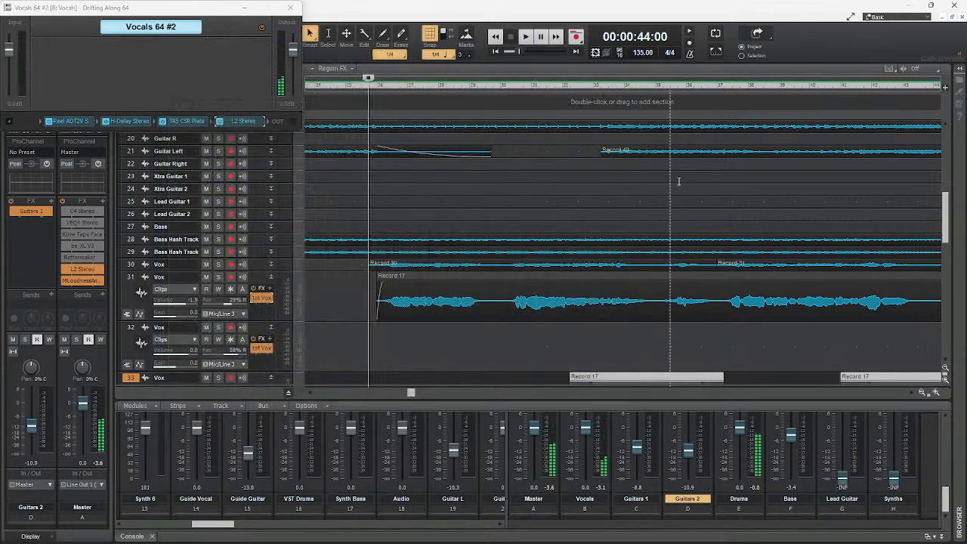
Expand the console and solo the Guitars 1, Guitars 2, Bass and Vocals buses alongside the drums during playback
{"action": "double_click", "coordinate": [132, 537]}
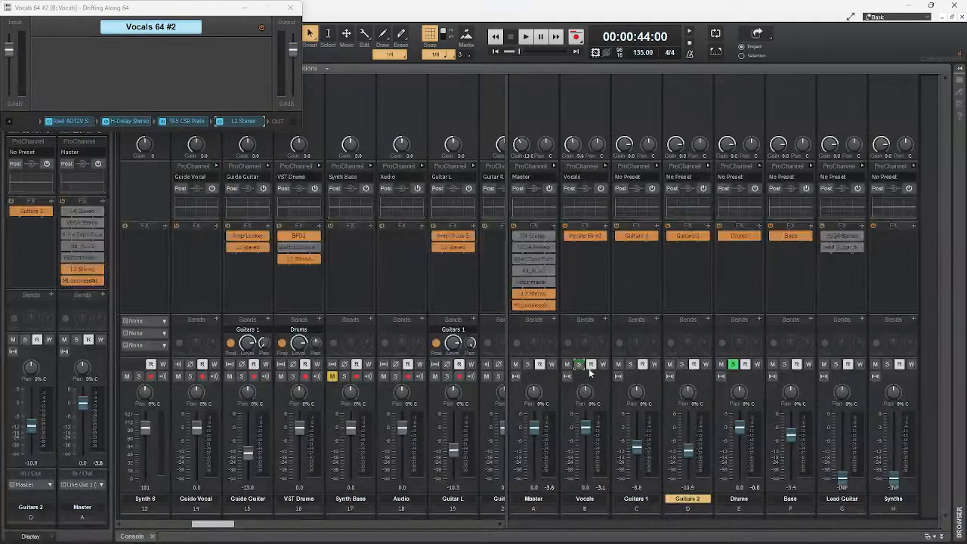
{"action": "left_click", "coordinate": [631, 364]}
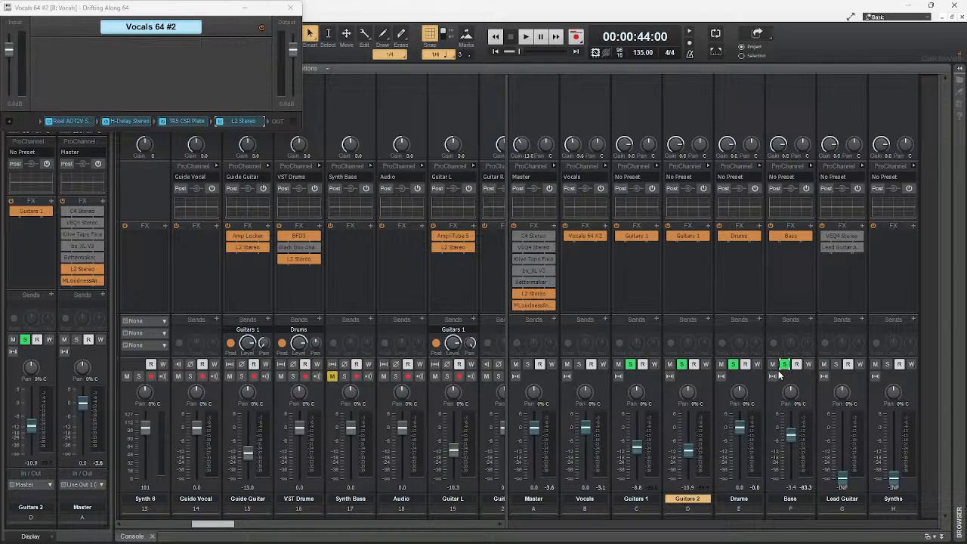
{"action": "key", "text": "space"}
{"action": "left_click", "coordinate": [579, 364]}
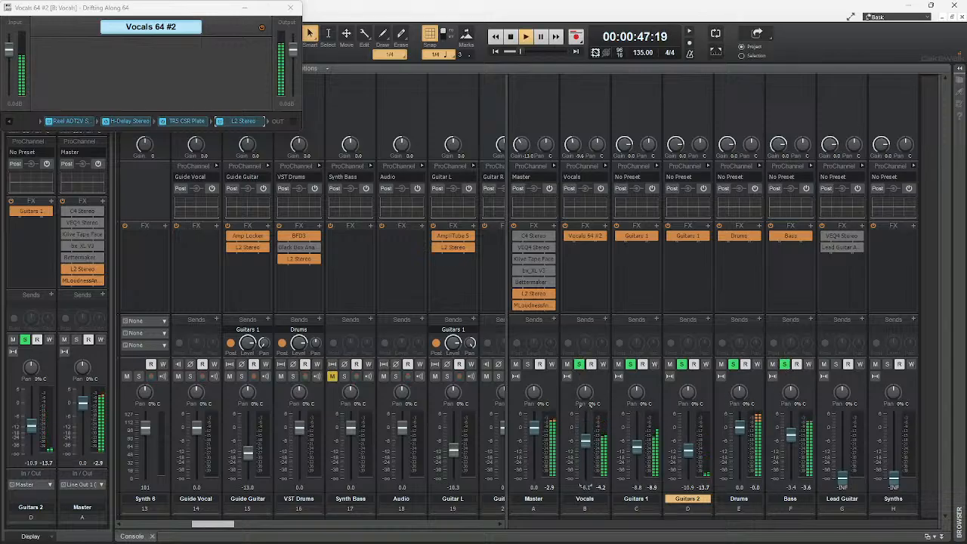
Return the Vocals bus volume to 0.0, set its L2 threshold to 0.0 and close the effects chain
{"action": "left_click", "coordinate": [589, 439]}
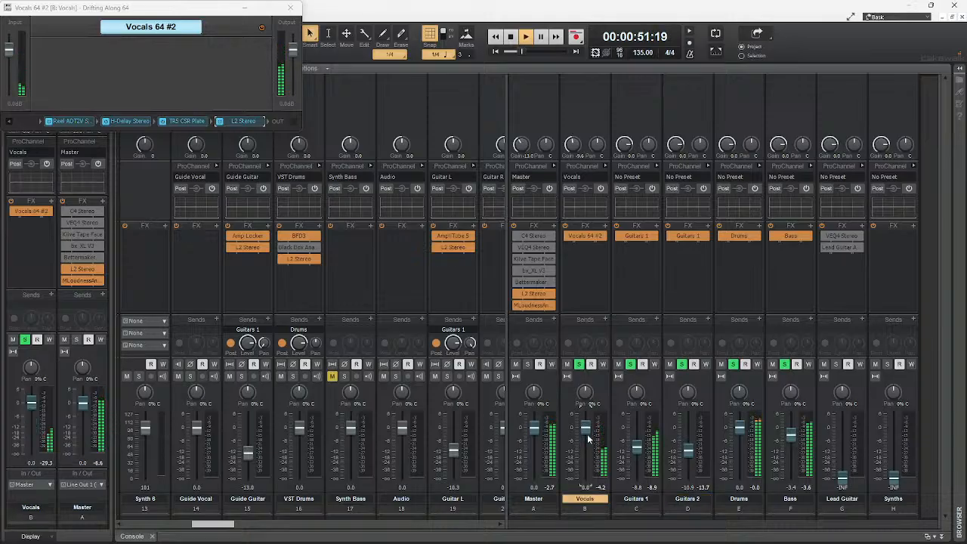
{"action": "left_click", "coordinate": [244, 122]}
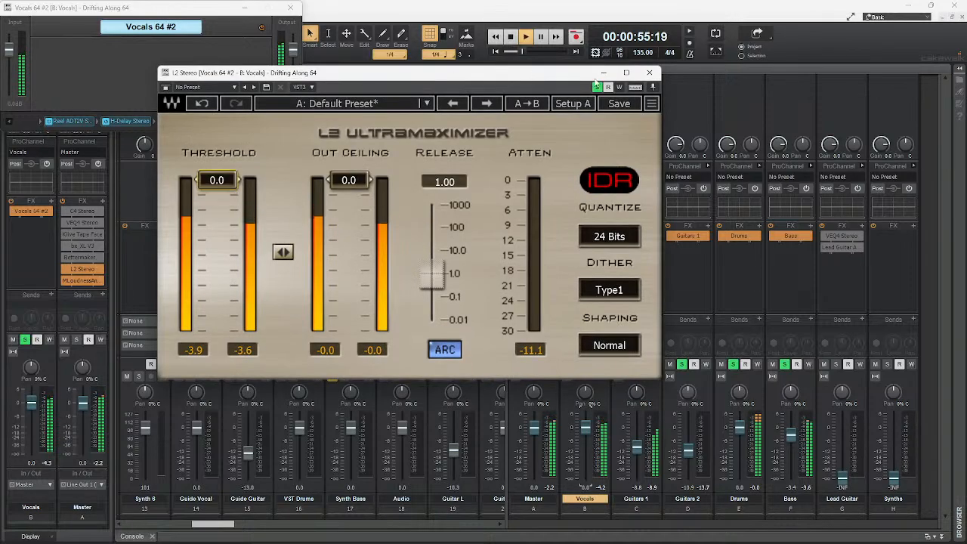
{"action": "left_click", "coordinate": [649, 73]}
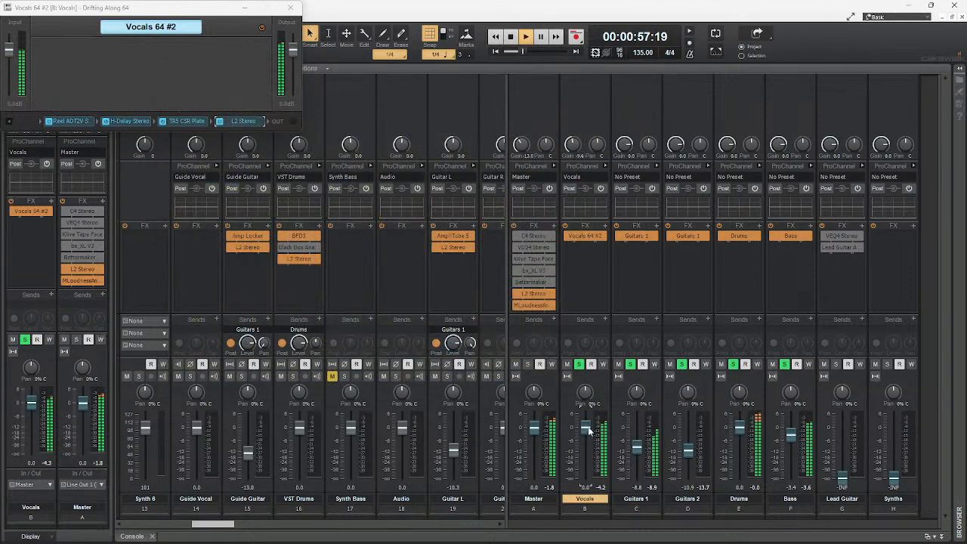
{"action": "left_click", "coordinate": [292, 12]}
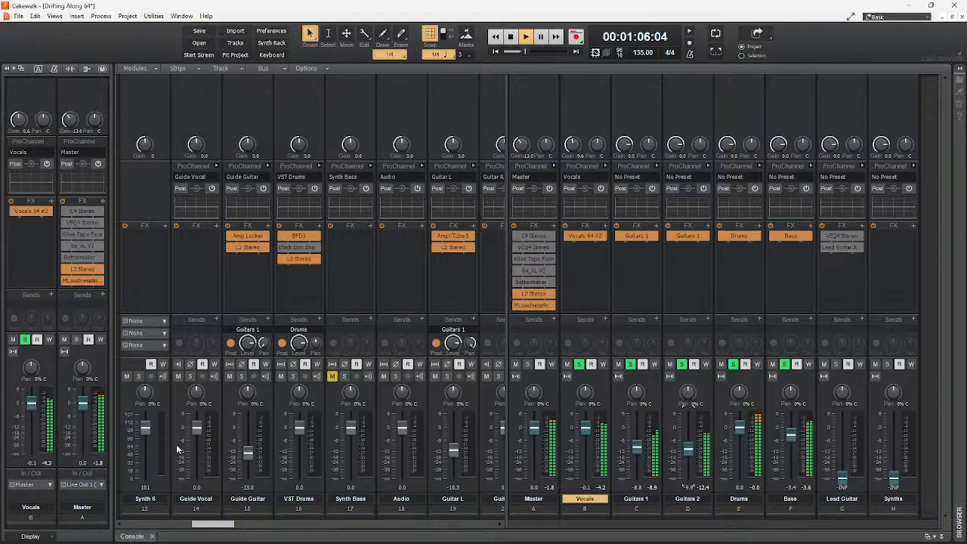
Collapse the console and raise the threshold of the Master bus's L2 limiter
{"action": "double_click", "coordinate": [130, 537]}
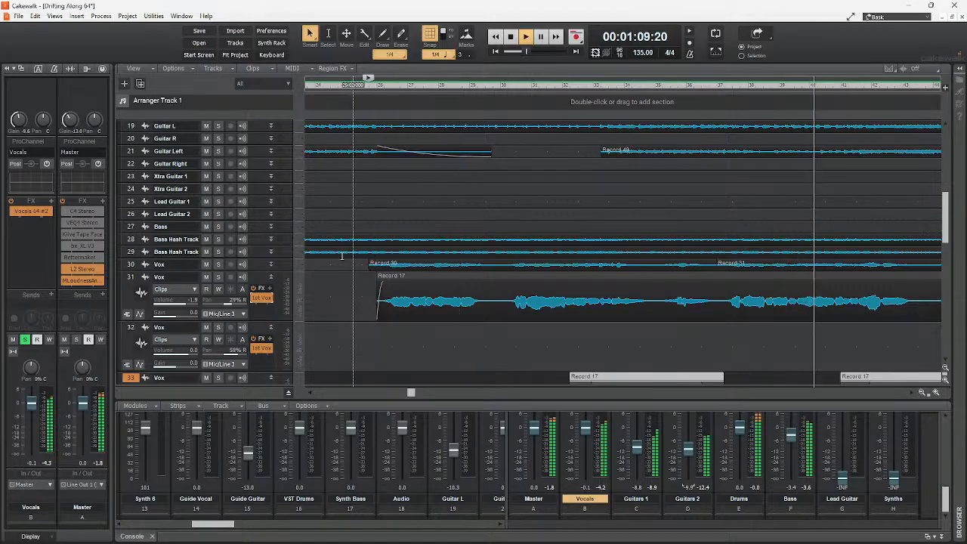
{"action": "double_click", "coordinate": [82, 269]}
{"action": "left_click_drag", "start_coordinate": [207, 220], "coordinate": [215, 200]}
{"action": "left_click", "coordinate": [650, 73]}
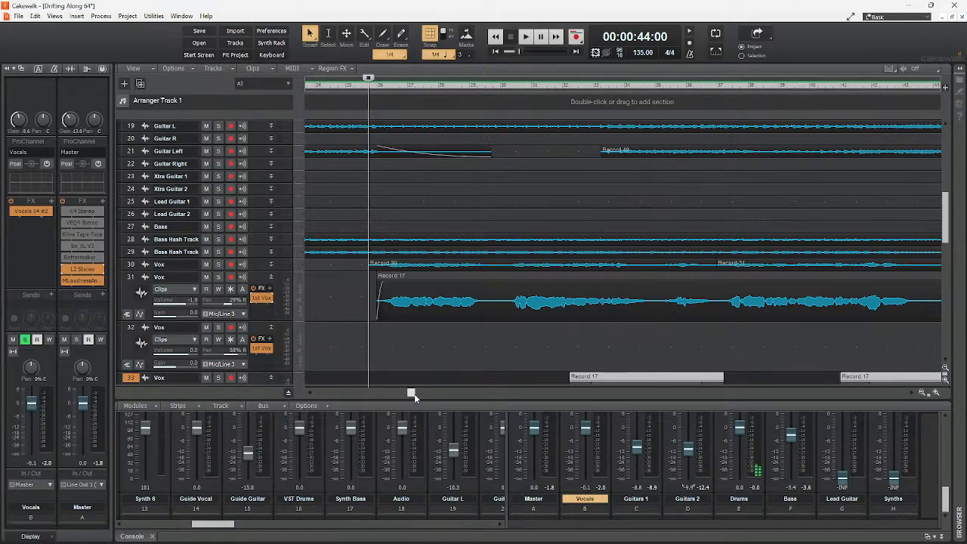
Play the song from just before the Lead Guitar 1 clip begins and solo the Lead Guitar bus in the expanded console
{"action": "left_click_drag", "start_coordinate": [414, 394], "coordinate": [589, 394]}
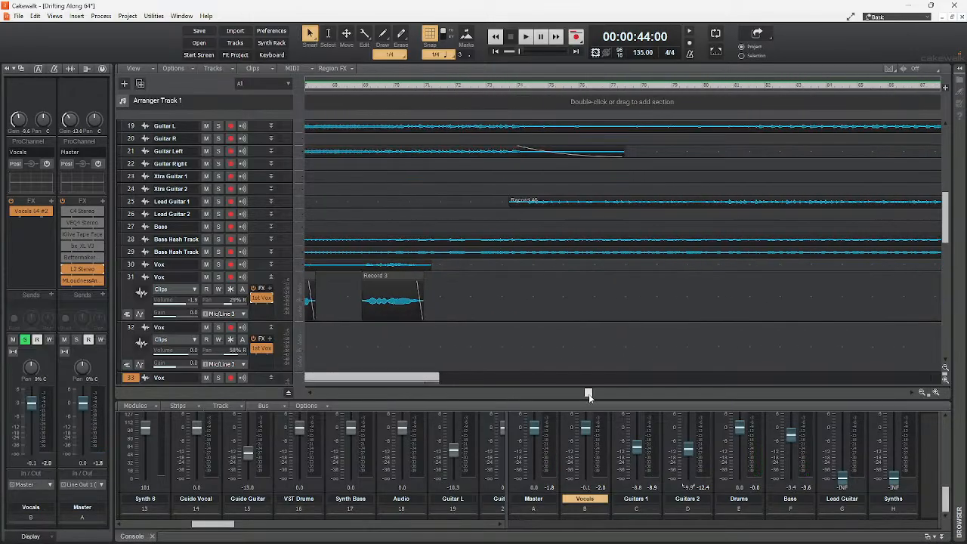
{"action": "left_click", "coordinate": [528, 84]}
{"action": "key", "text": "space"}
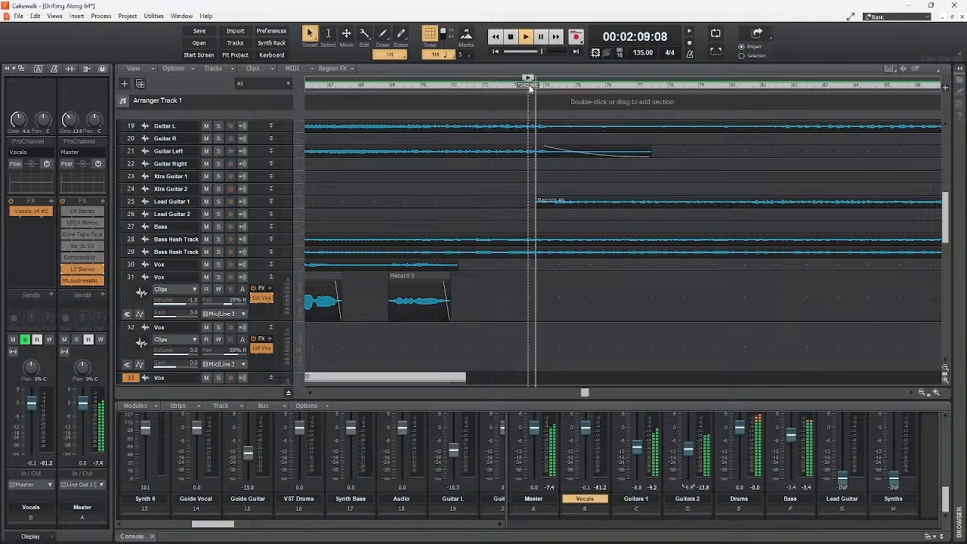
{"action": "double_click", "coordinate": [130, 537]}
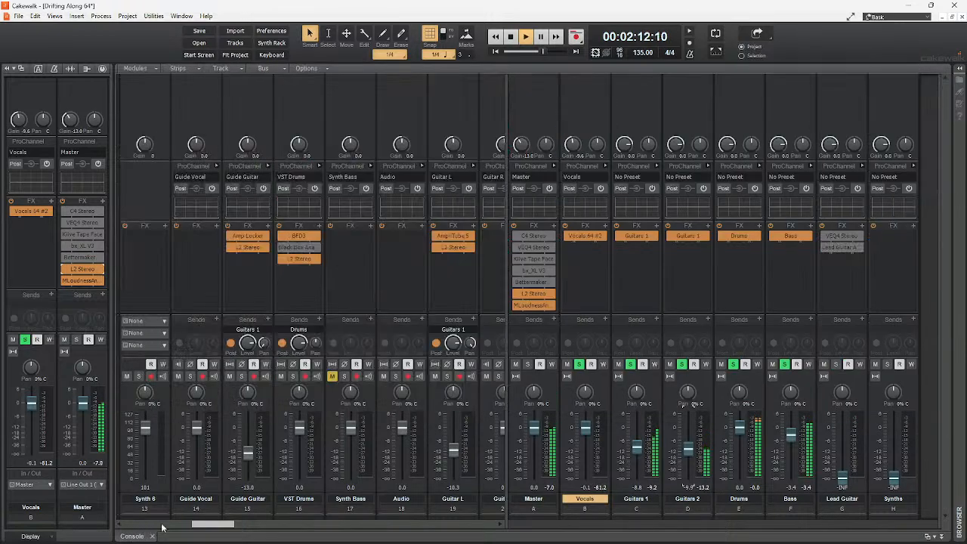
{"action": "left_click", "coordinate": [836, 365]}
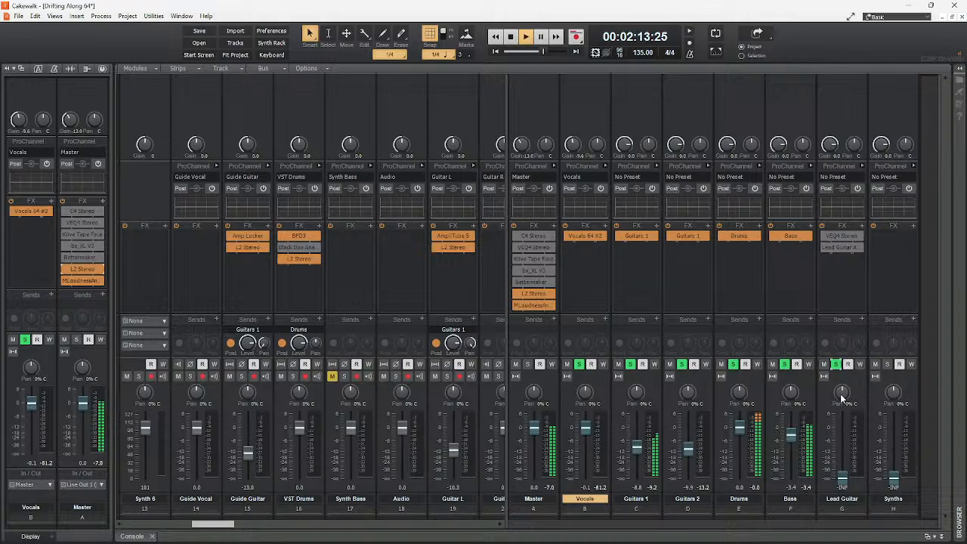
Set the Lead Guitar bus volume to 0.0, compare its VEQ4 Stereo equalizer on and off, and open it
{"action": "left_click", "coordinate": [840, 236]}
{"action": "double_click", "coordinate": [845, 471]}
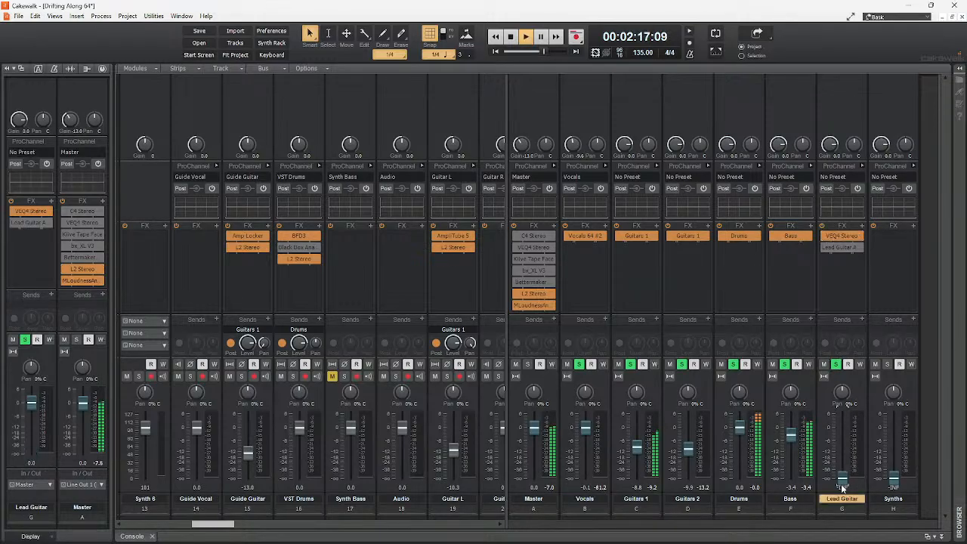
{"action": "left_click", "coordinate": [824, 237]}
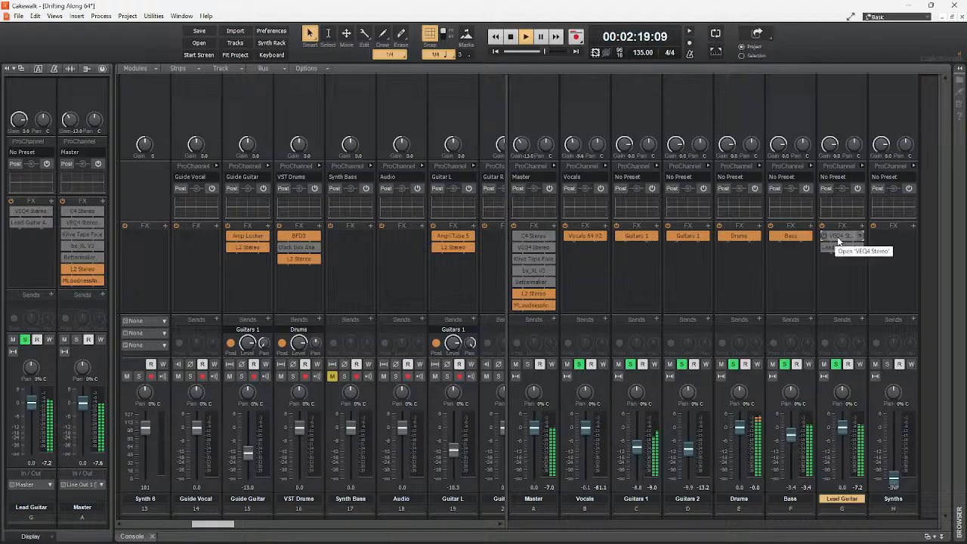
{"action": "double_click", "coordinate": [841, 238]}
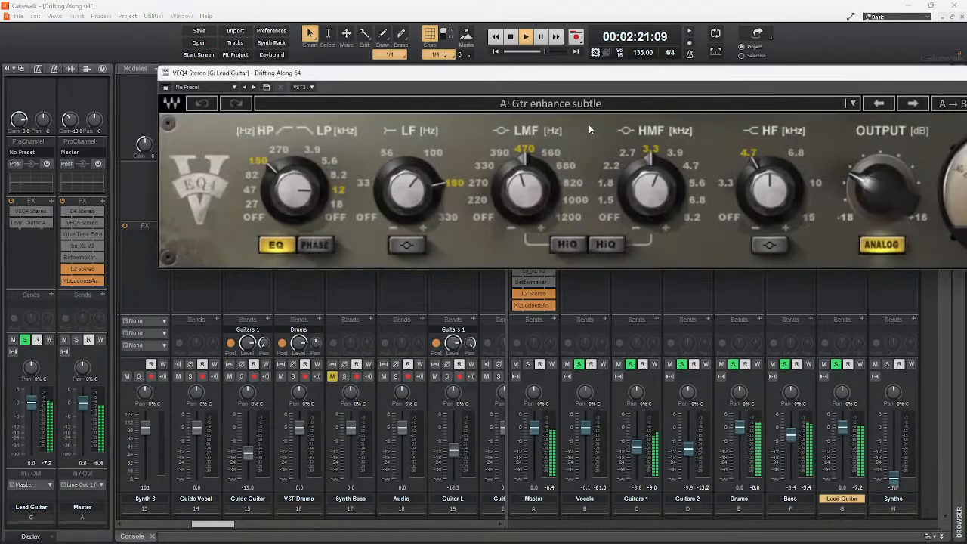
{"action": "left_click_drag", "start_coordinate": [609, 80], "coordinate": [499, 273]}
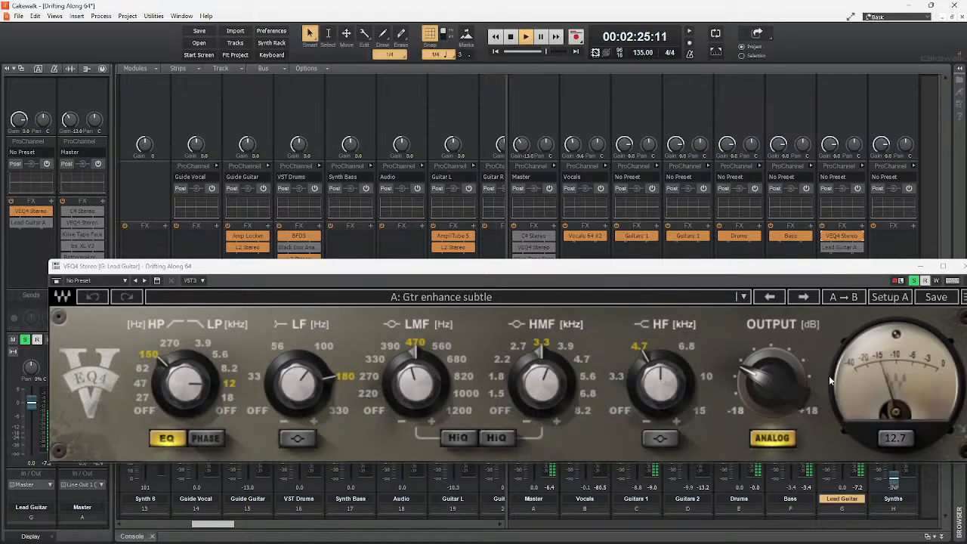
Reset the Lead Guitar VEQ4 output gain to 0 and switch the HMF, LMF and LF bands off
{"action": "left_click", "coordinate": [762, 387], "text": "alt"}
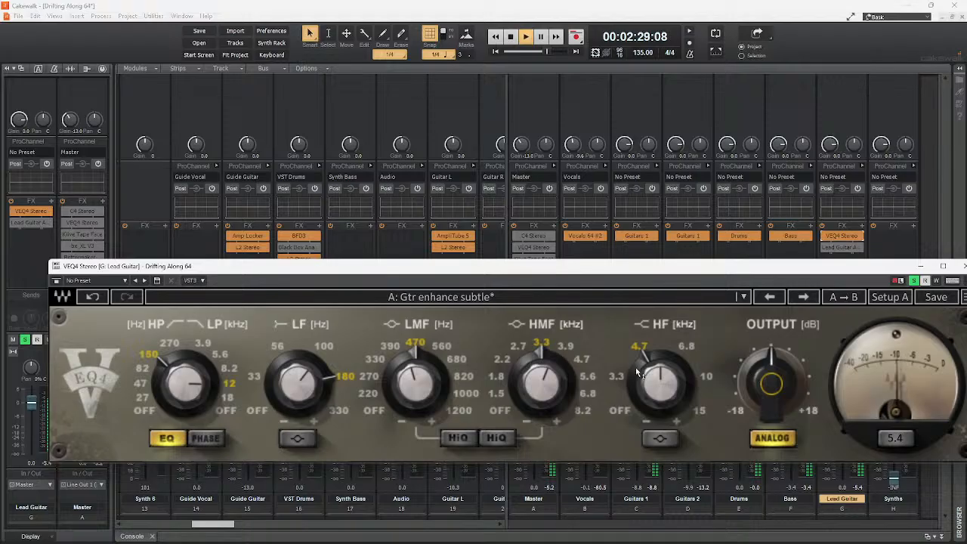
{"action": "left_click", "coordinate": [503, 413]}
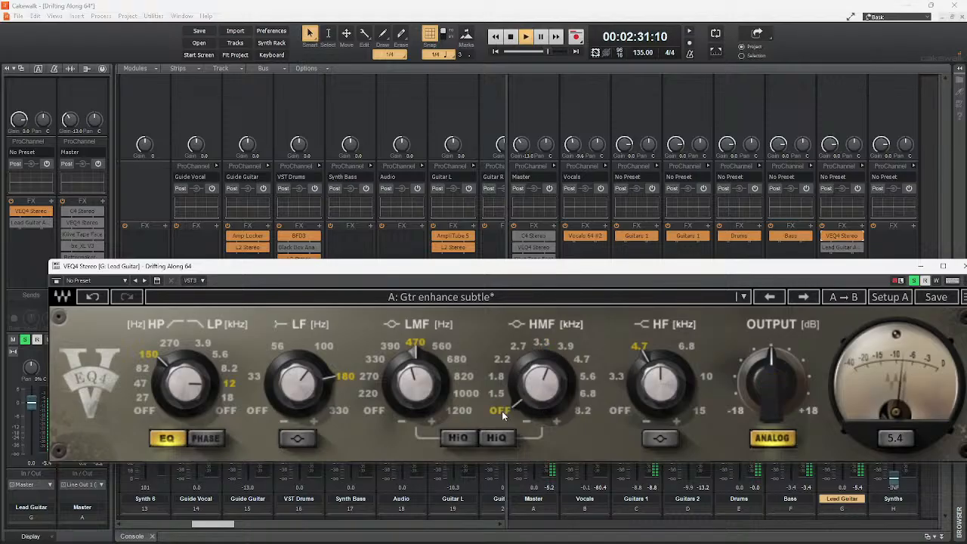
{"action": "left_click", "coordinate": [384, 412]}
{"action": "left_click", "coordinate": [251, 413]}
{"action": "left_click", "coordinate": [625, 413]}
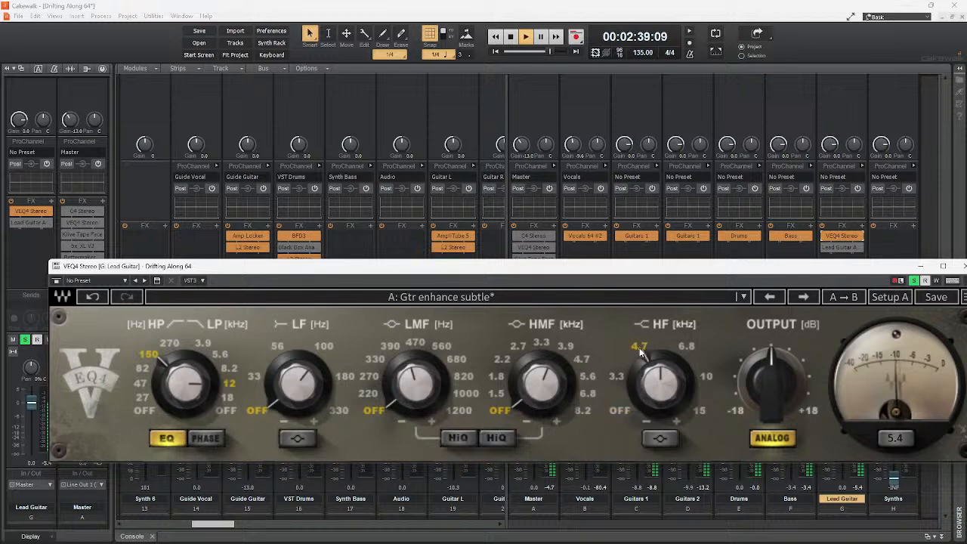
Adjust the HF gain at 4.7 kHz and boost the HMF band at 2.2 kHz by about 3.9 dB
{"action": "left_click_drag", "start_coordinate": [639, 351], "coordinate": [631, 349]}
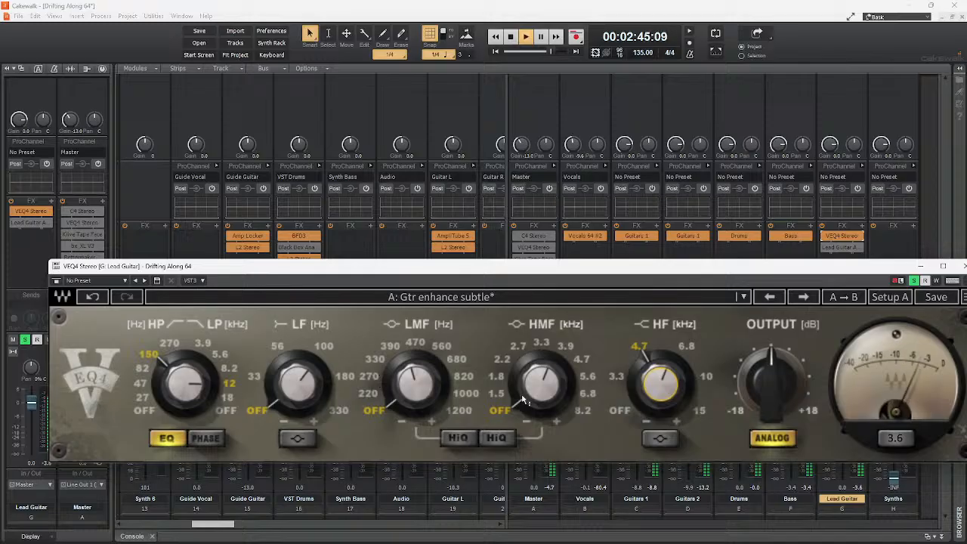
{"action": "left_click_drag", "start_coordinate": [631, 350], "coordinate": [630, 350]}
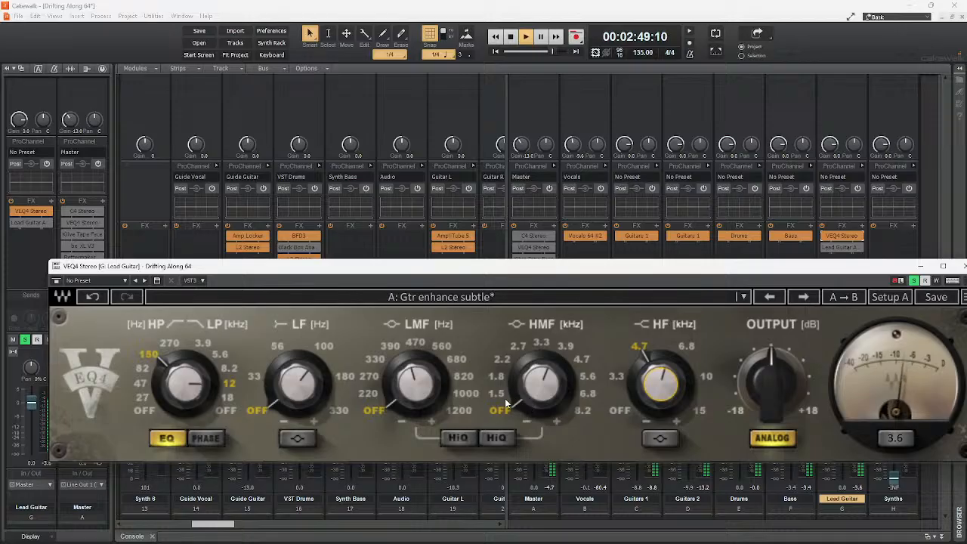
{"action": "left_click_drag", "start_coordinate": [505, 364], "coordinate": [506, 363]}
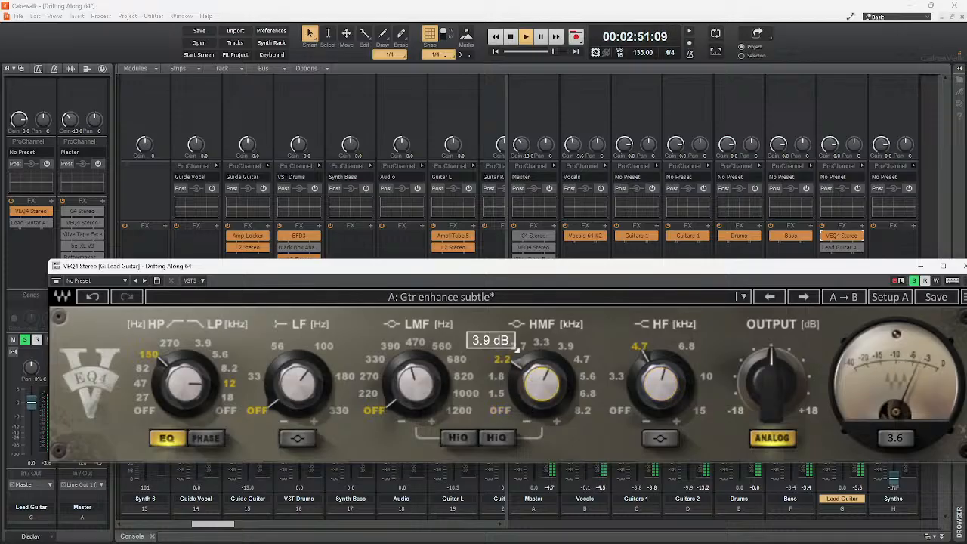
{"action": "left_click_drag", "start_coordinate": [543, 391], "coordinate": [542, 391]}
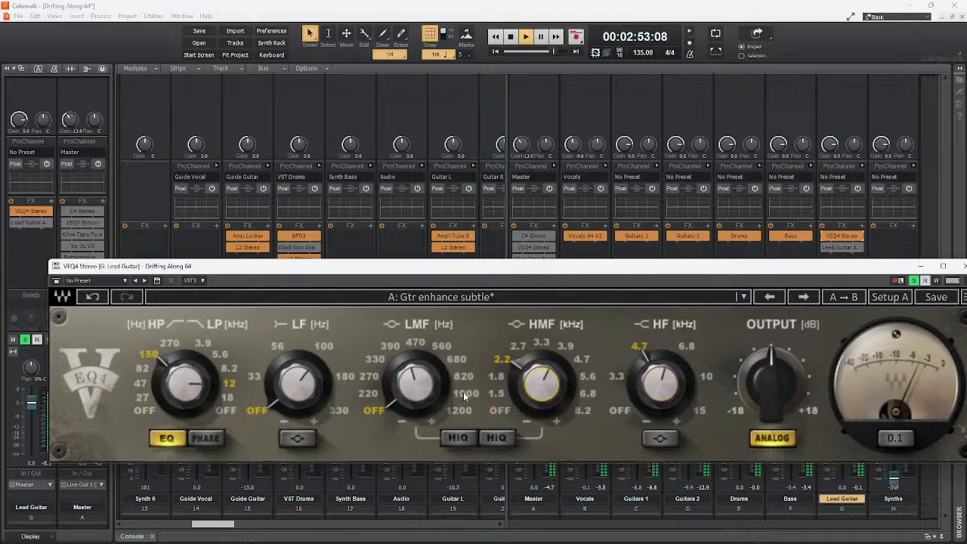
Set the LMF band to 1000 Hz with about 5.4 dB of gain and switch the HF band off
{"action": "left_click", "coordinate": [464, 393]}
{"action": "left_click_drag", "start_coordinate": [412, 388], "coordinate": [411, 363]}
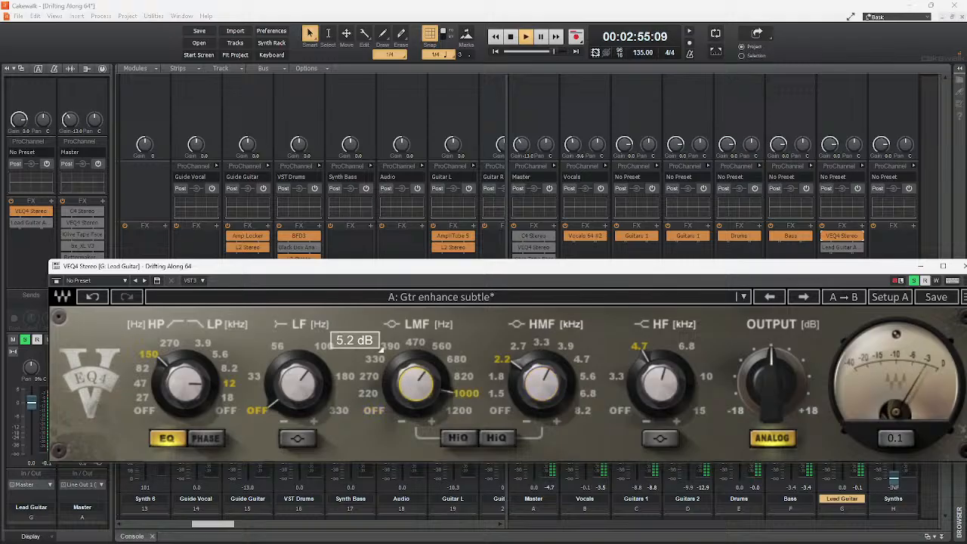
{"action": "left_click", "coordinate": [624, 411]}
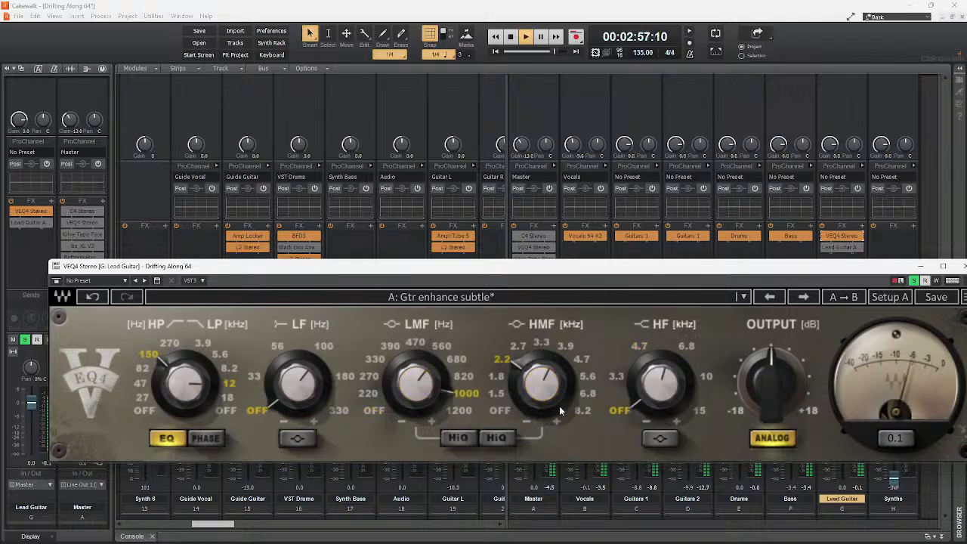
{"action": "left_click_drag", "start_coordinate": [413, 375], "coordinate": [413, 373]}
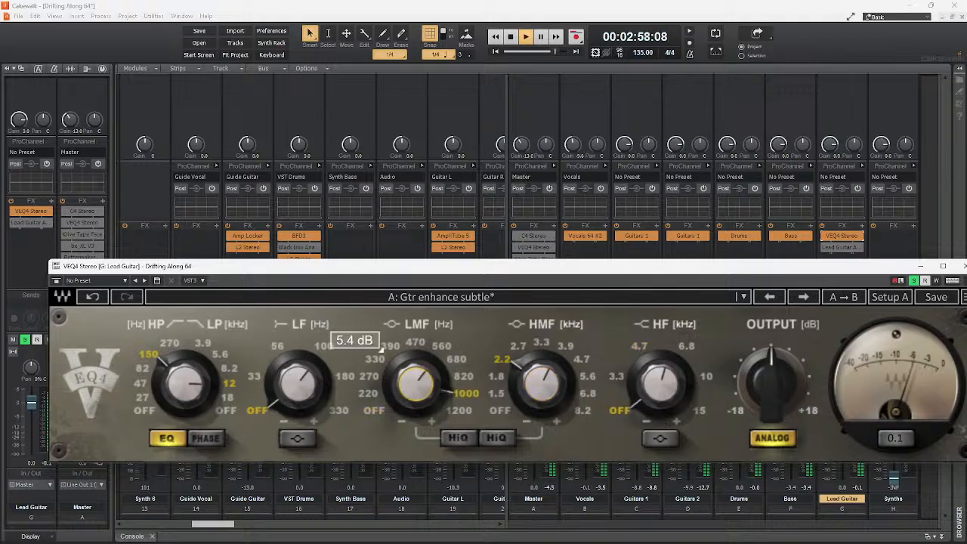
Set the HMF frequency to 3.3 kHz, the LMF gain to 2.8 dB and the LF band to 180 Hz at 3.2 dB
{"action": "left_click", "coordinate": [530, 348]}
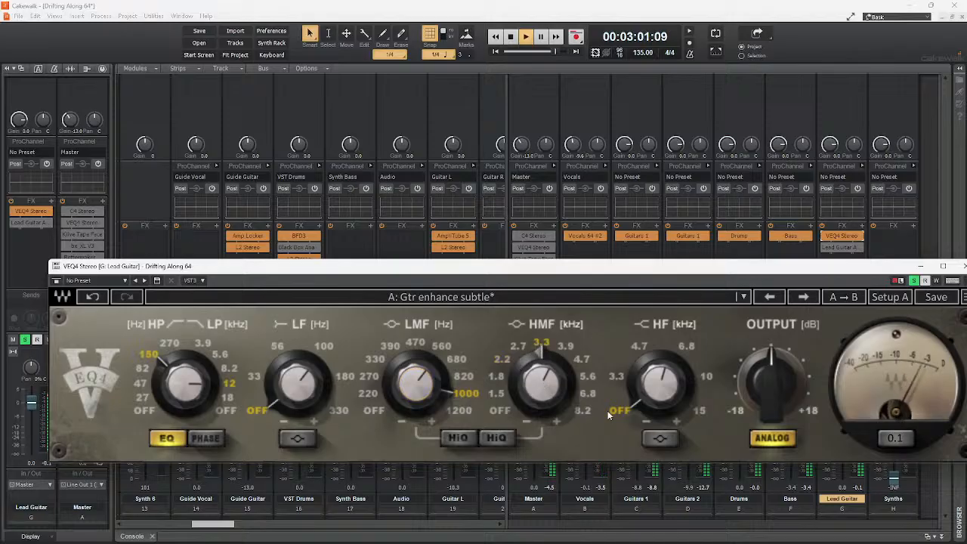
{"action": "left_click_drag", "start_coordinate": [414, 378], "coordinate": [415, 391]}
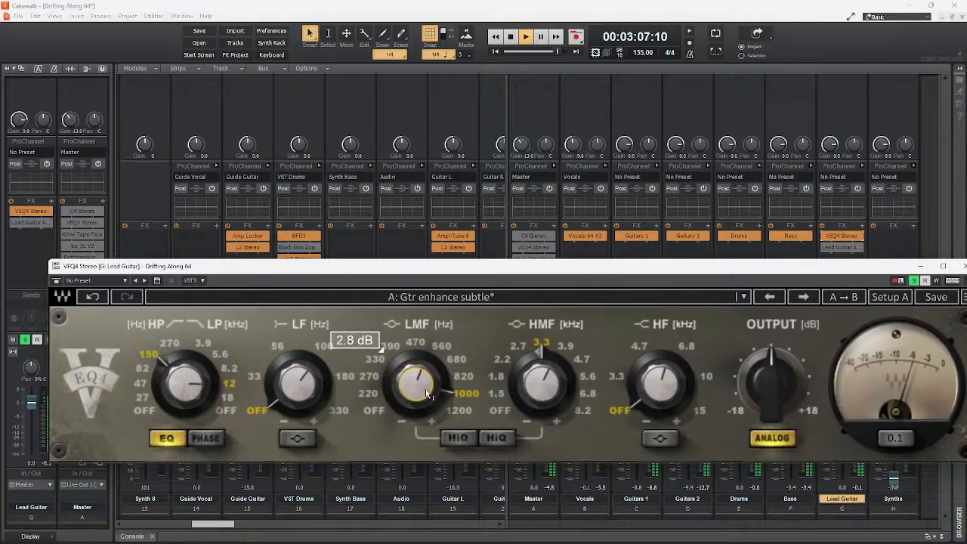
{"action": "left_click", "coordinate": [345, 376]}
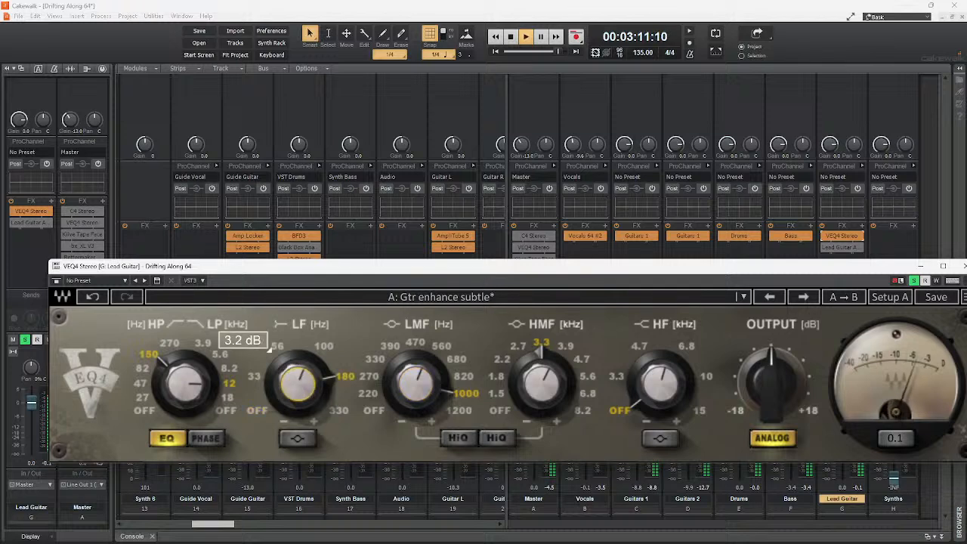
Try the bell shape on the LF band and the HiQ setting on the LMF band
{"action": "left_click", "coordinate": [299, 440]}
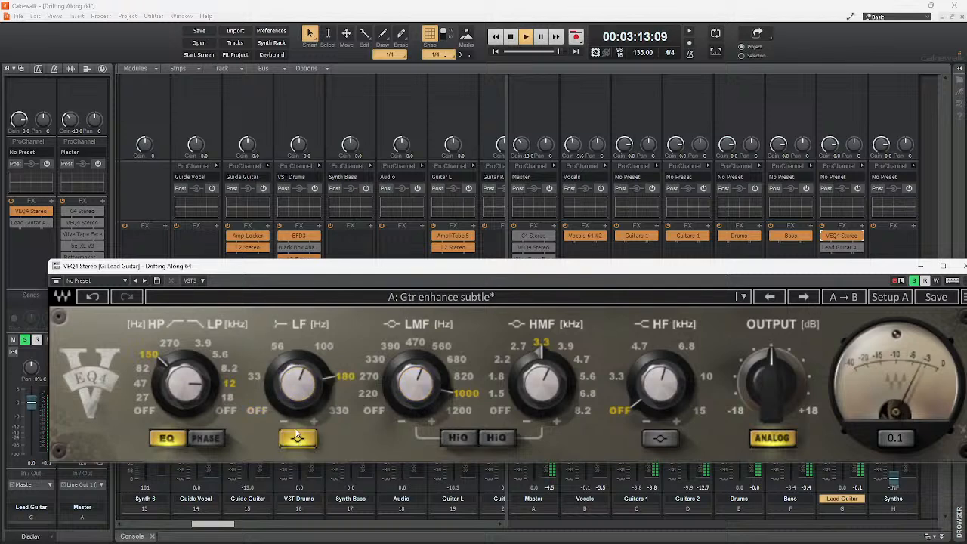
{"action": "left_click", "coordinate": [456, 439]}
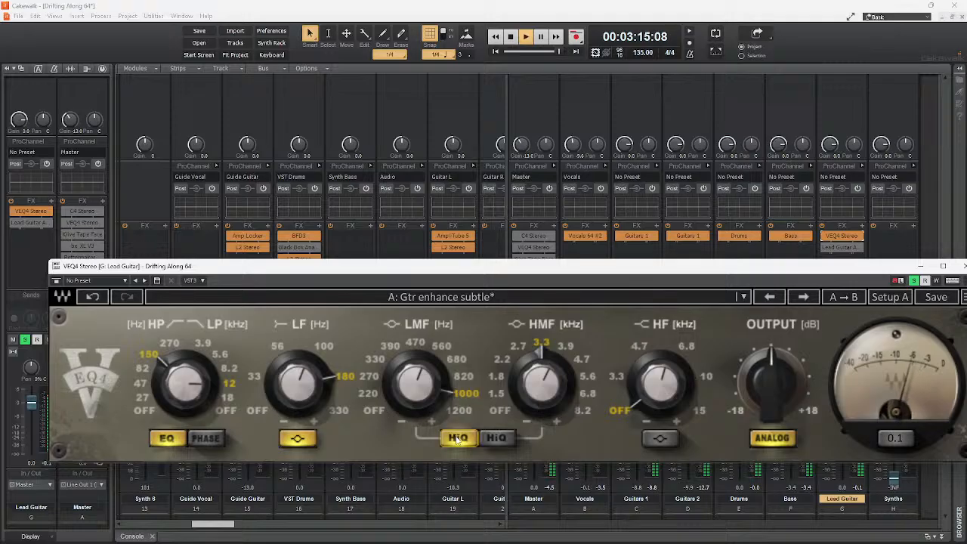
{"action": "left_click", "coordinate": [458, 439]}
{"action": "left_click", "coordinate": [298, 440]}
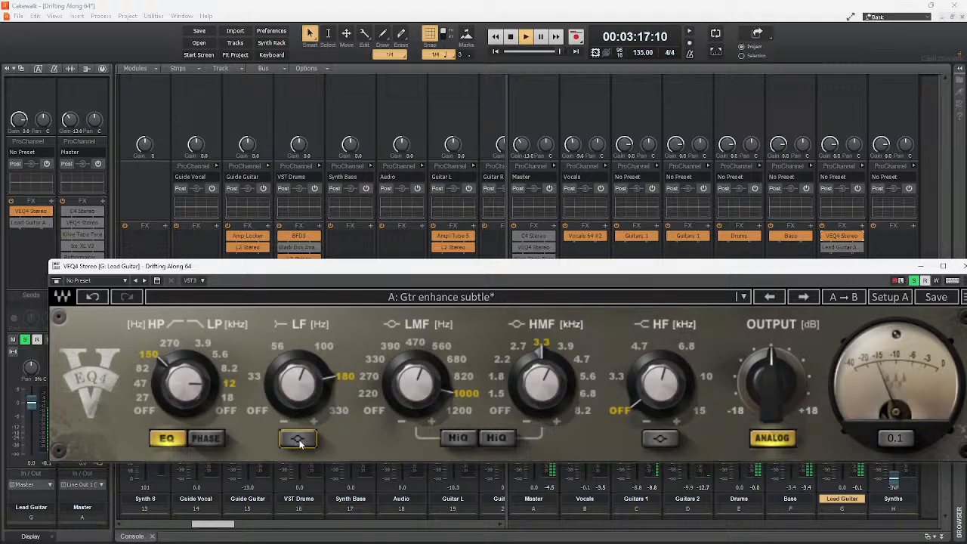
Restart playback, boost the VEQ4 HF band at 4.7 kHz by 1.2 dB and close the equalizer
{"action": "key", "text": "space"}
{"action": "key", "text": "space"}
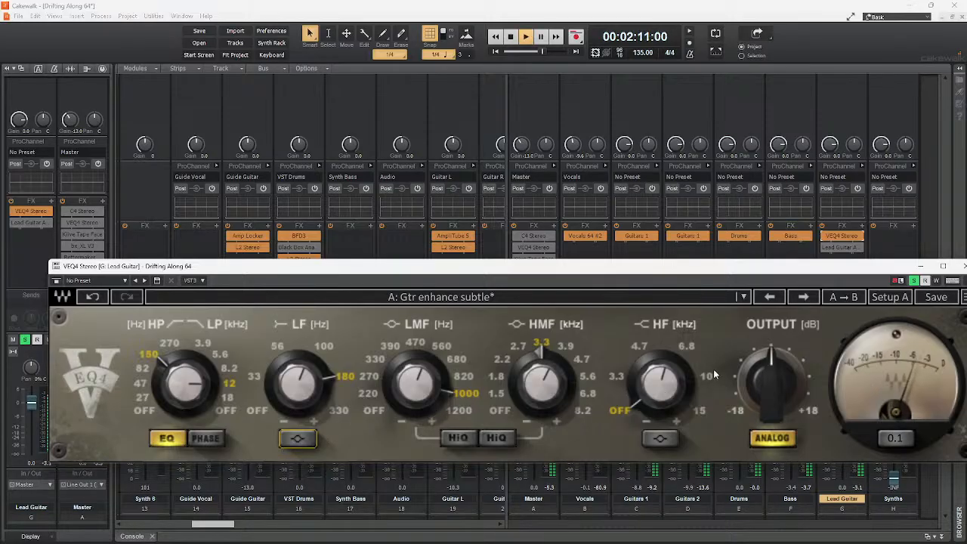
{"action": "left_click", "coordinate": [640, 349]}
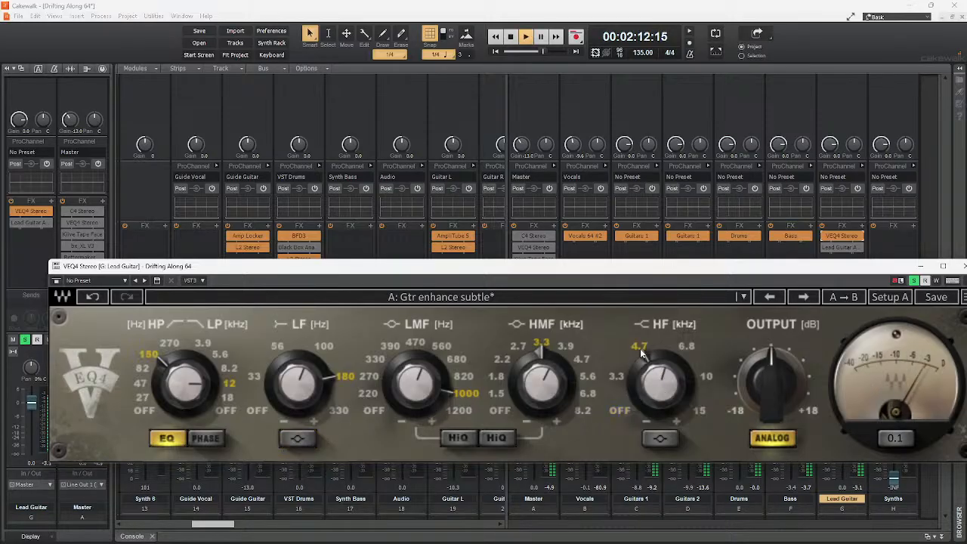
{"action": "left_click", "coordinate": [660, 383]}
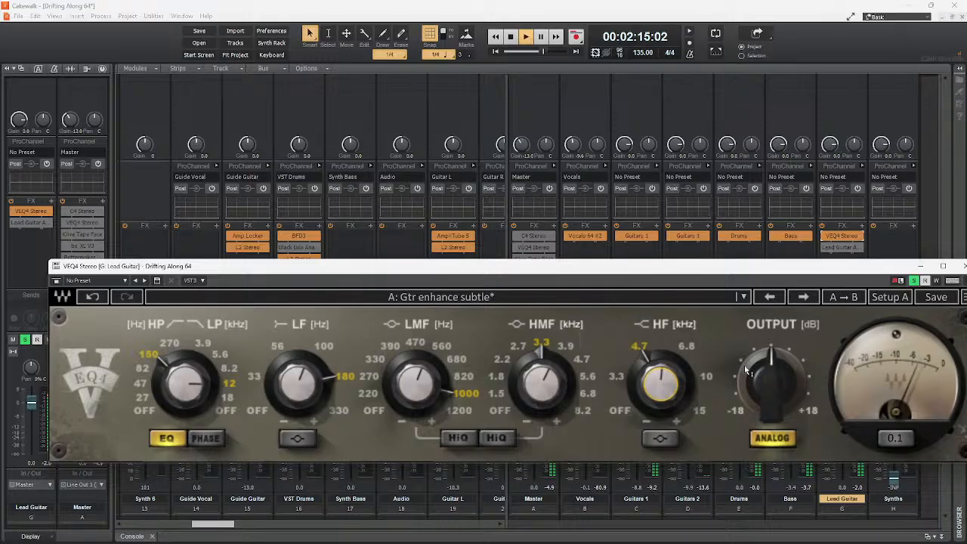
{"action": "left_click_drag", "start_coordinate": [890, 270], "coordinate": [803, 275]}
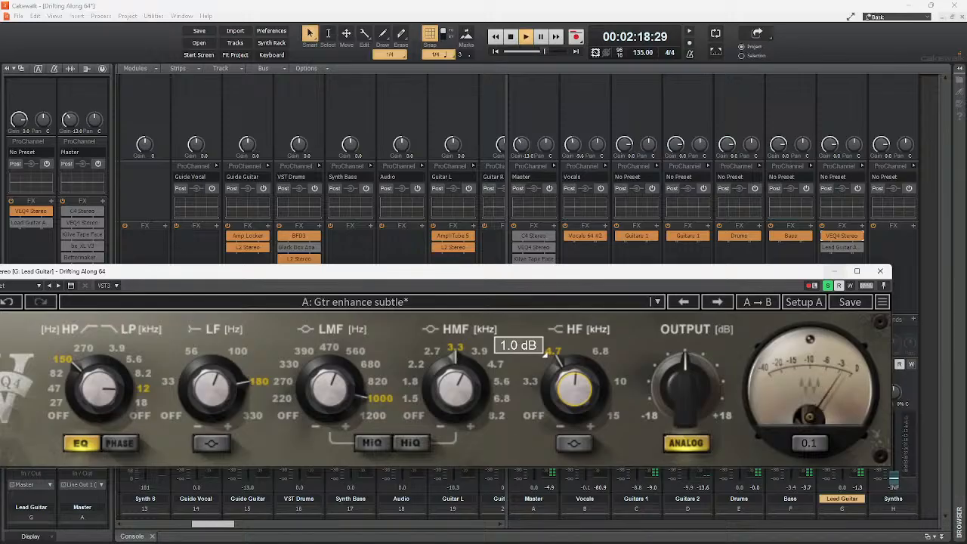
{"action": "left_click_drag", "start_coordinate": [588, 399], "coordinate": [588, 397]}
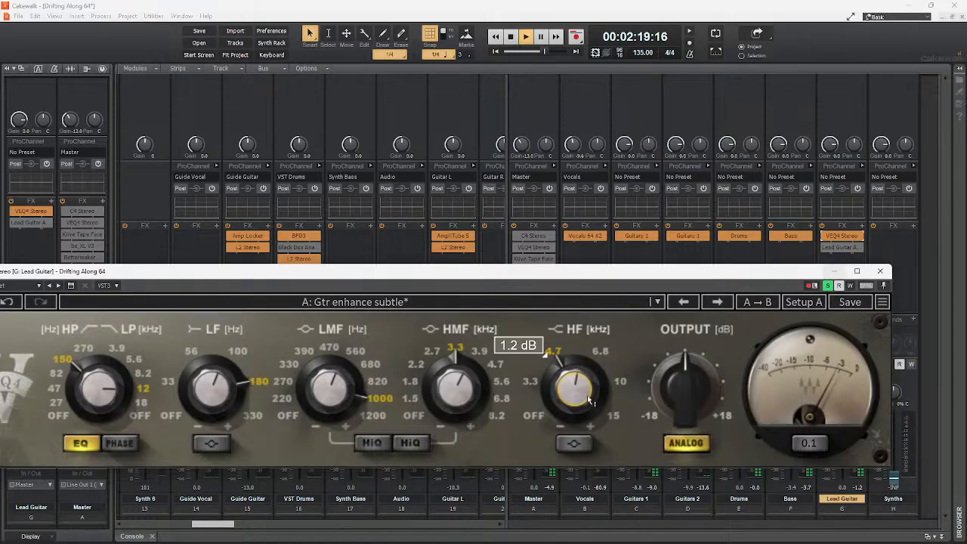
{"action": "left_click", "coordinate": [880, 271]}
{"action": "double_click", "coordinate": [841, 236]}
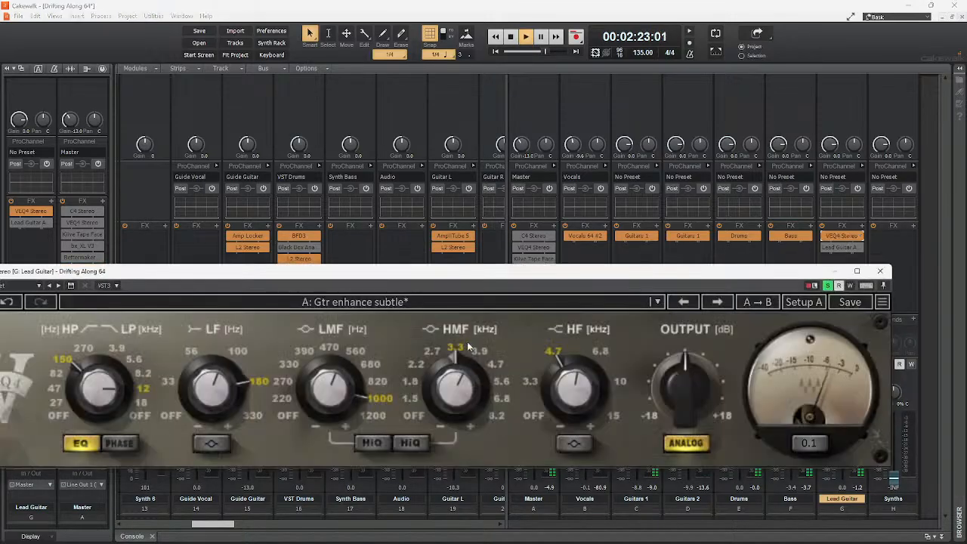
{"action": "left_click", "coordinate": [889, 271]}
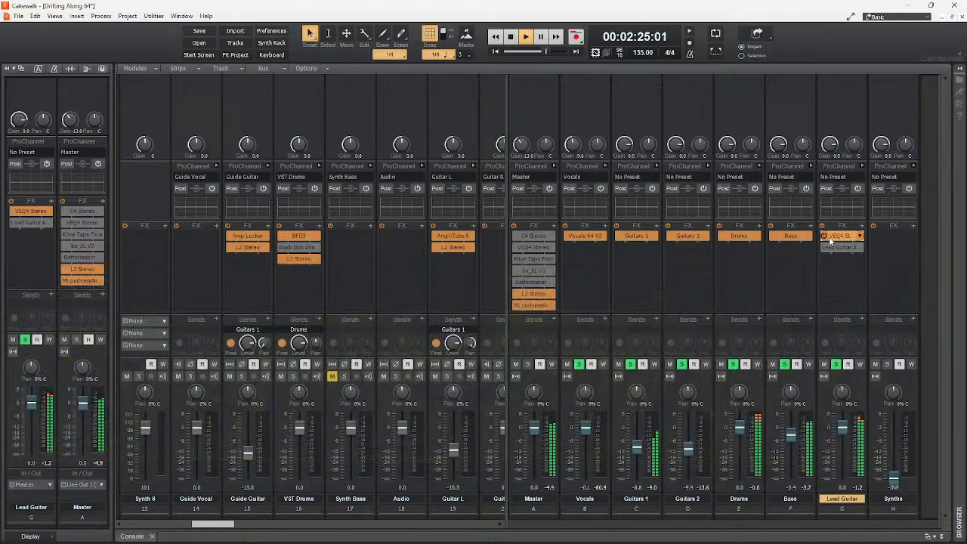
Open H-Delay in the Lead Guitar AUX effects chain and bypass POD Farm and L2 Stereo
{"action": "double_click", "coordinate": [831, 248]}
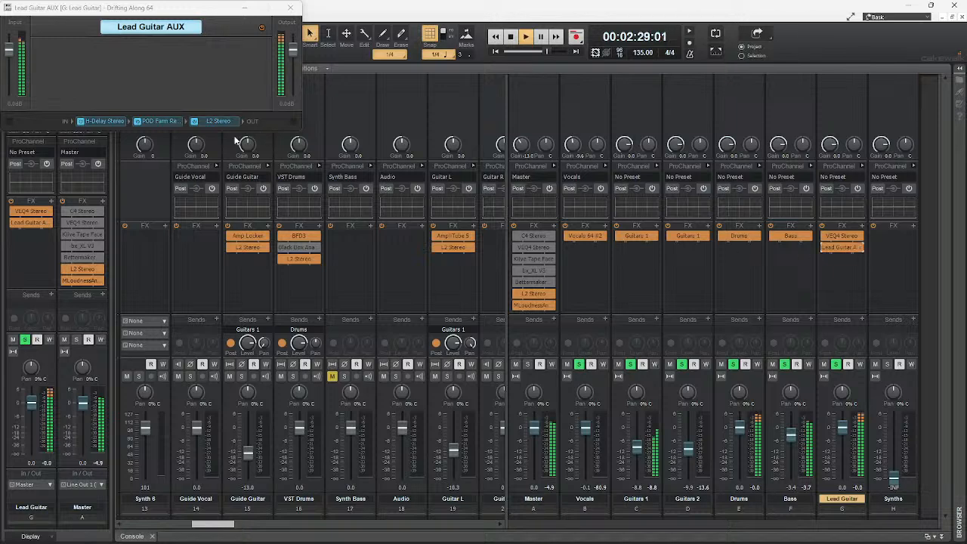
{"action": "double_click", "coordinate": [98, 122]}
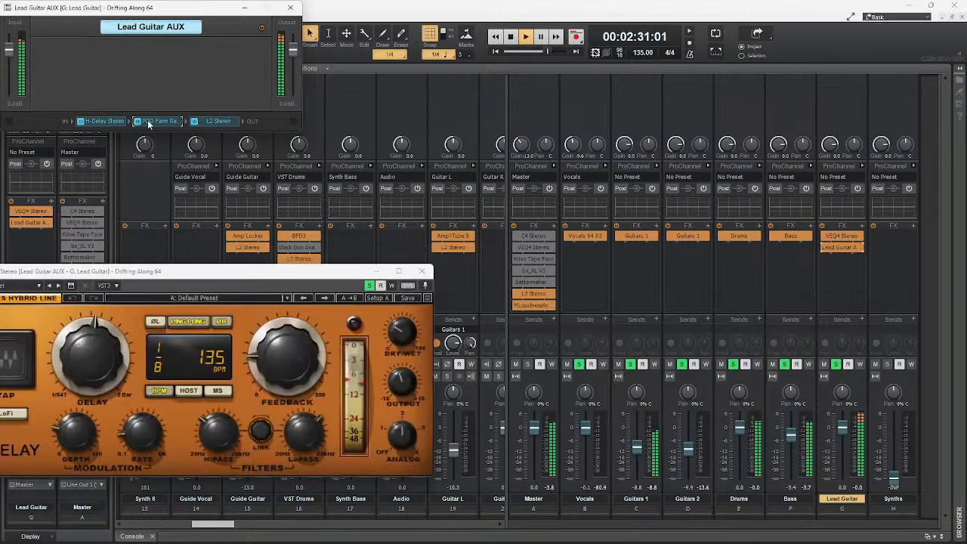
{"action": "left_click", "coordinate": [196, 121]}
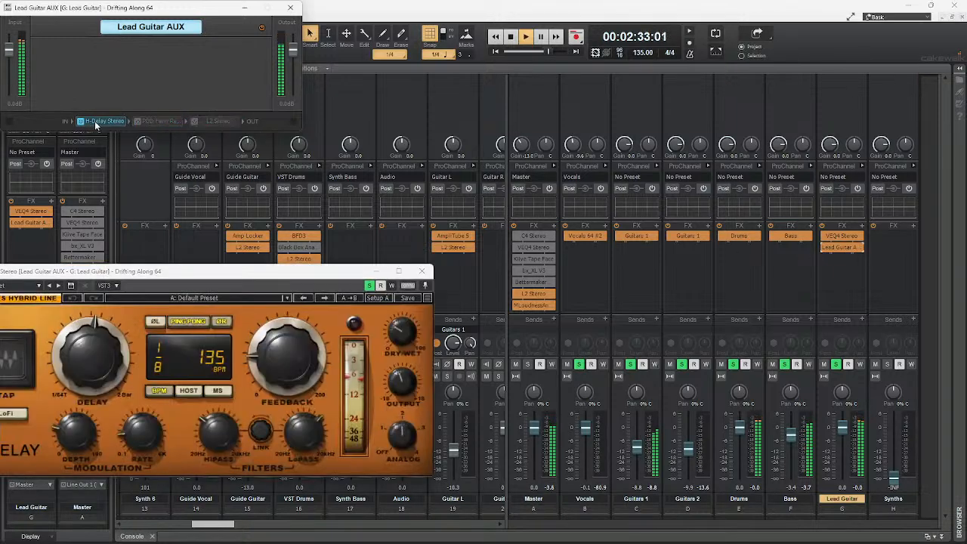
{"action": "left_click_drag", "start_coordinate": [183, 267], "coordinate": [364, 189]}
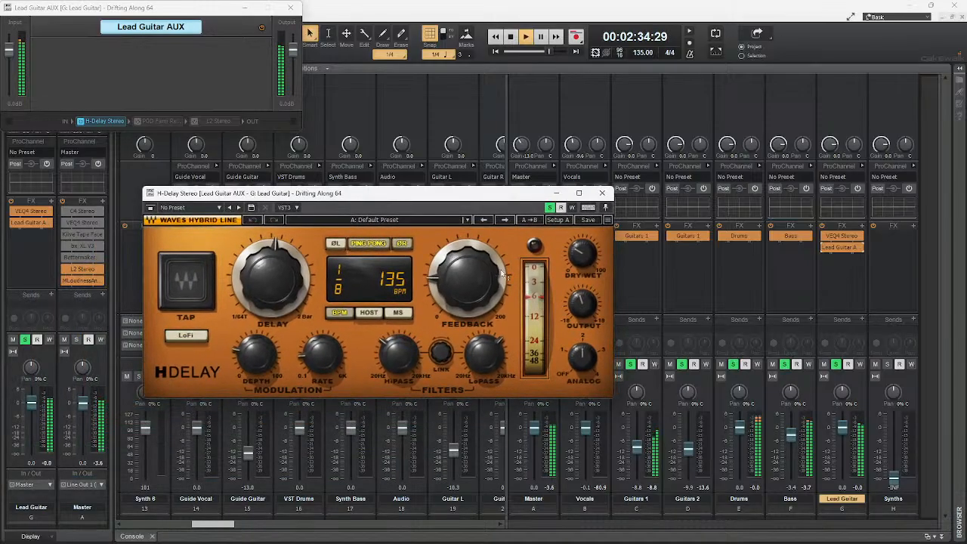
Set H-Delay's dry/wet mix to 25 and output to 1.7, and turn its analog mode off
{"action": "left_click_drag", "start_coordinate": [582, 255], "coordinate": [582, 268]}
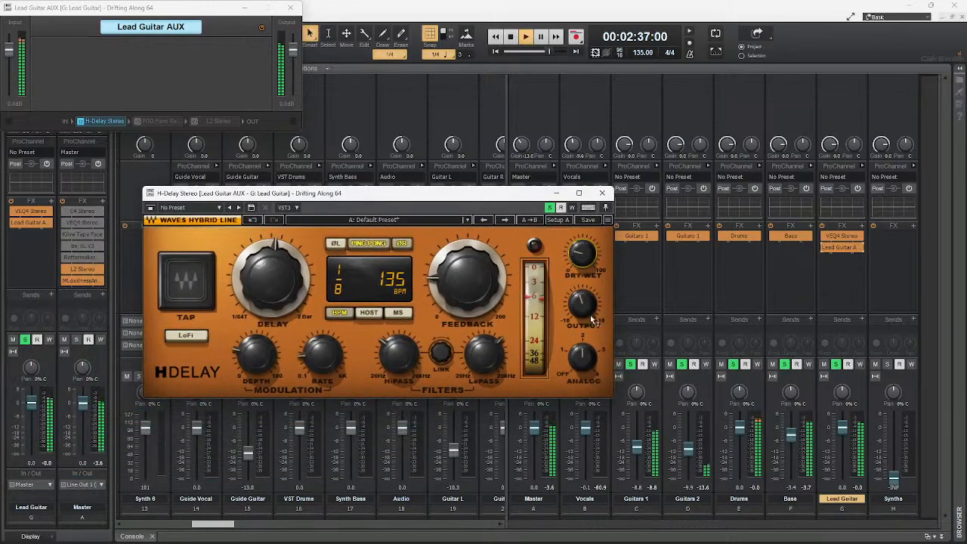
{"action": "left_click_drag", "start_coordinate": [589, 300], "coordinate": [589, 308]}
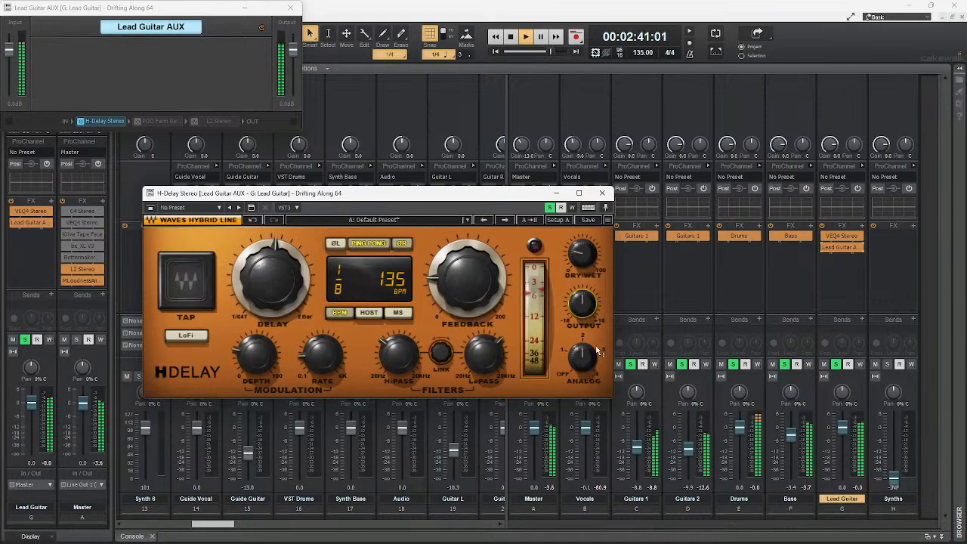
{"action": "mouse_move", "coordinate": [582, 254]}
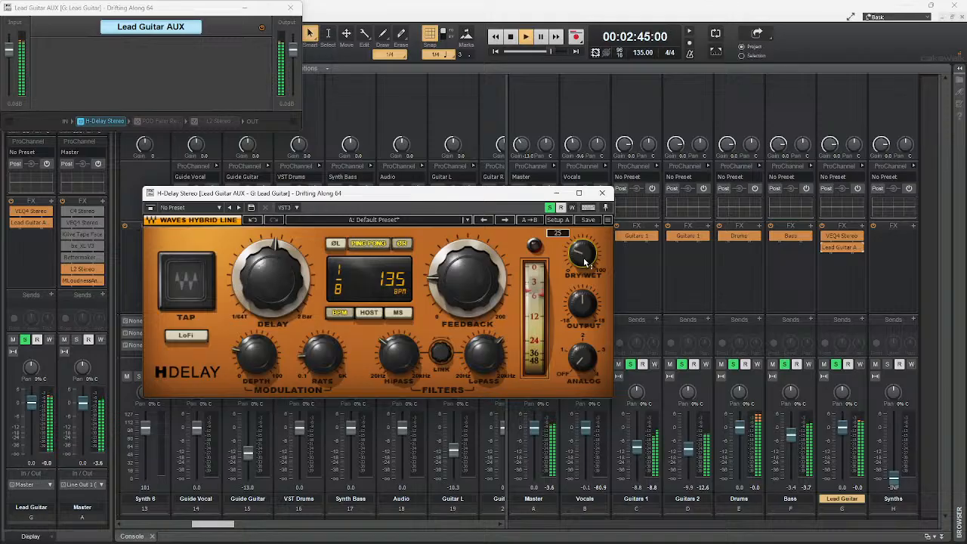
{"action": "mouse_move", "coordinate": [583, 304]}
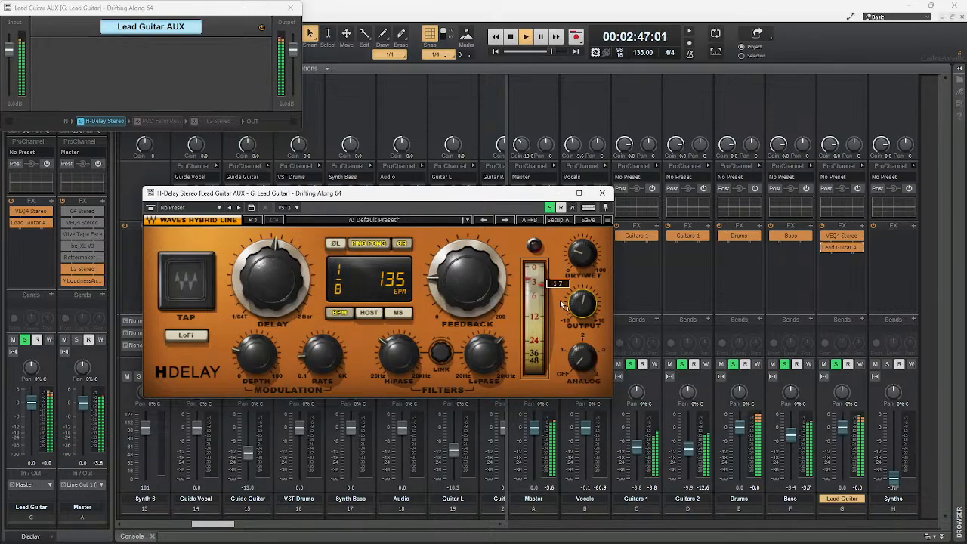
Enable POD Farm Reverbs in the Lead Guitar AUX chain, bypass H-Delay and adjust the Standard Spring reverb's mix
{"action": "left_click", "coordinate": [145, 122]}
{"action": "left_click", "coordinate": [81, 121]}
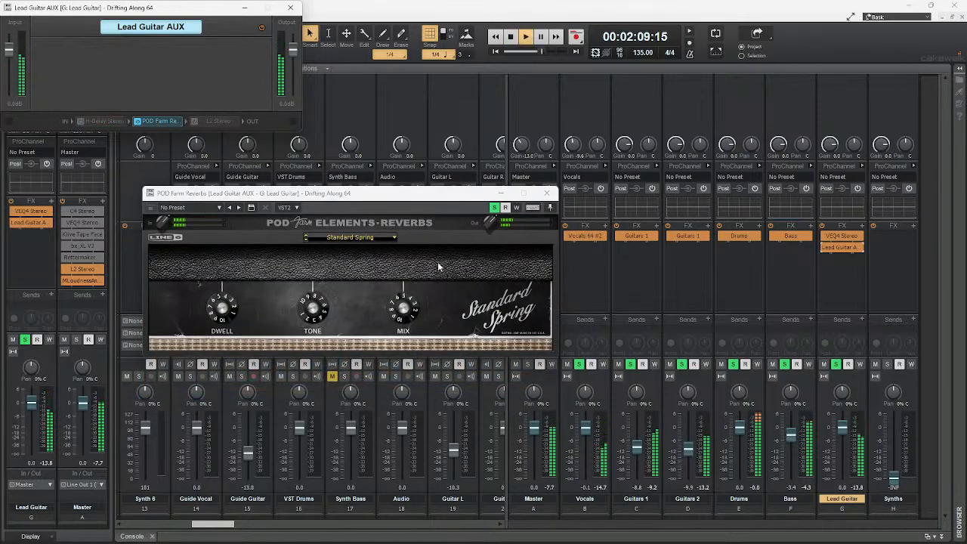
{"action": "left_click_drag", "start_coordinate": [405, 307], "coordinate": [406, 278]}
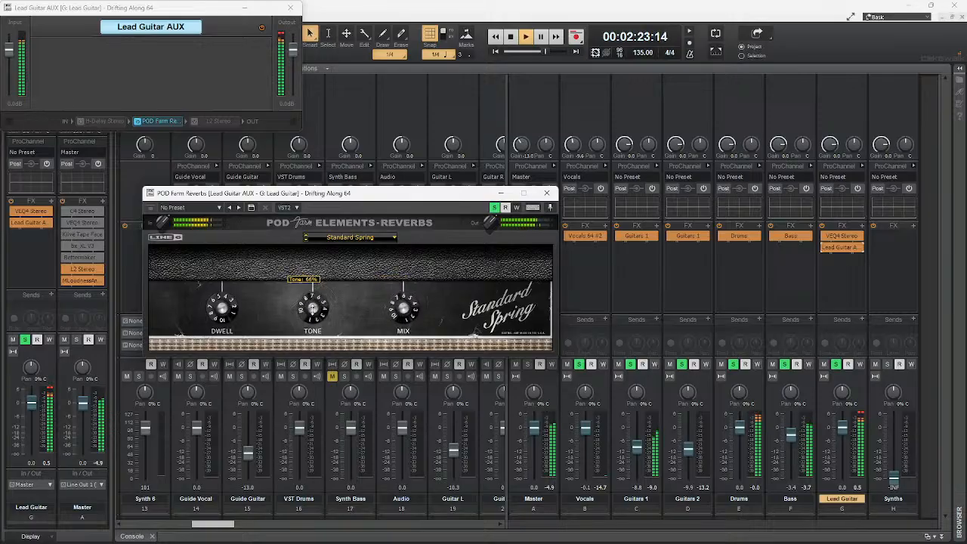
{"action": "left_click", "coordinate": [47, 393]}
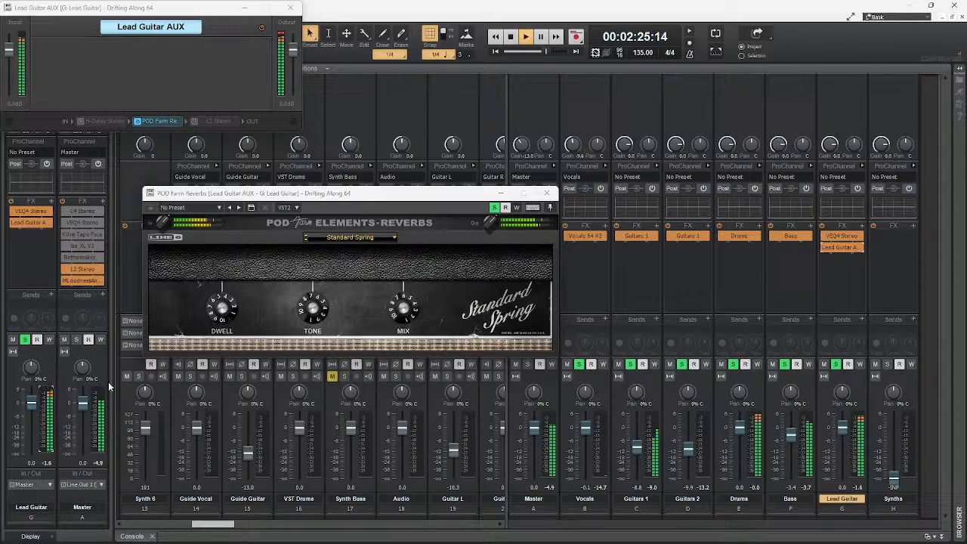
{"action": "left_click_drag", "start_coordinate": [399, 306], "coordinate": [396, 319]}
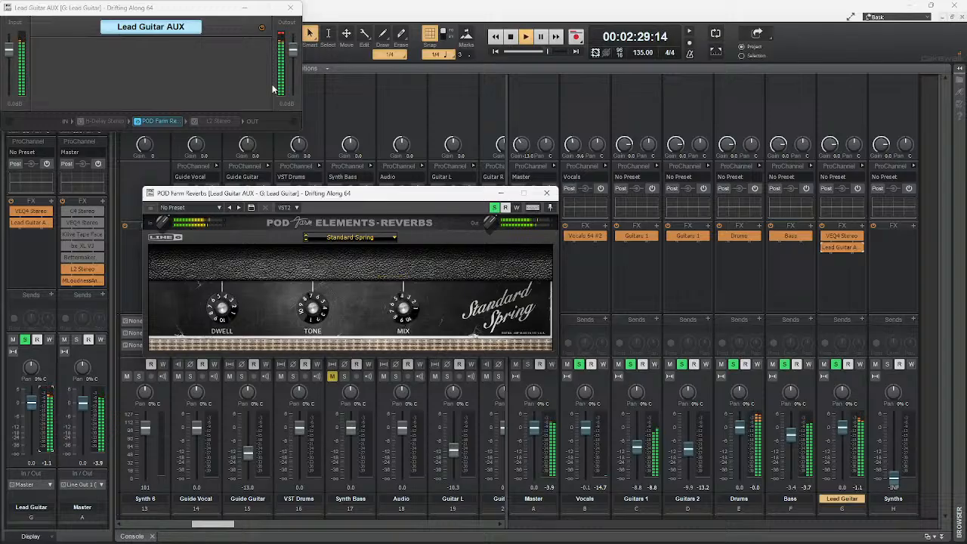
{"action": "left_click", "coordinate": [279, 35]}
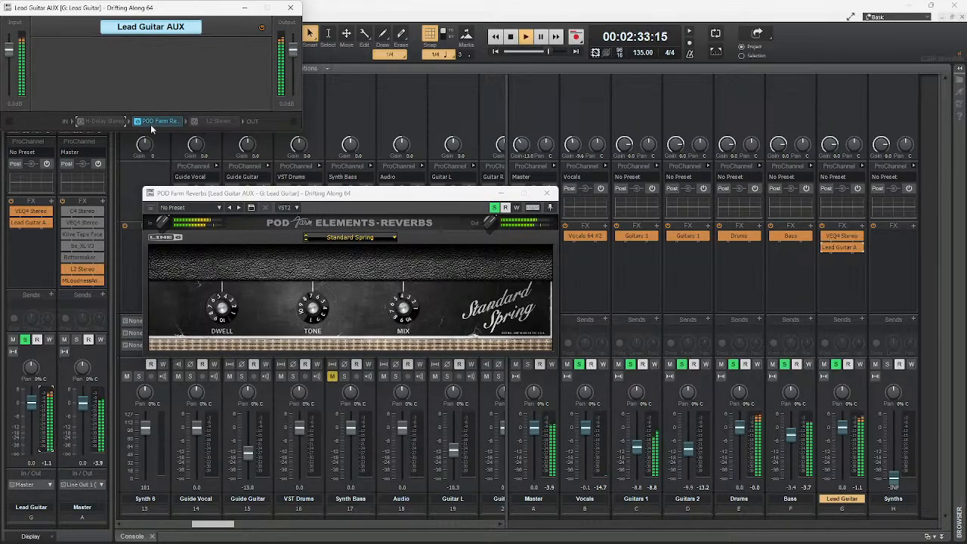
Enable H-Delay and L2 Stereo with its threshold at 0.0 in the AUX chain, and lower the Lead Guitar bus to -2.7
{"action": "left_click", "coordinate": [80, 122]}
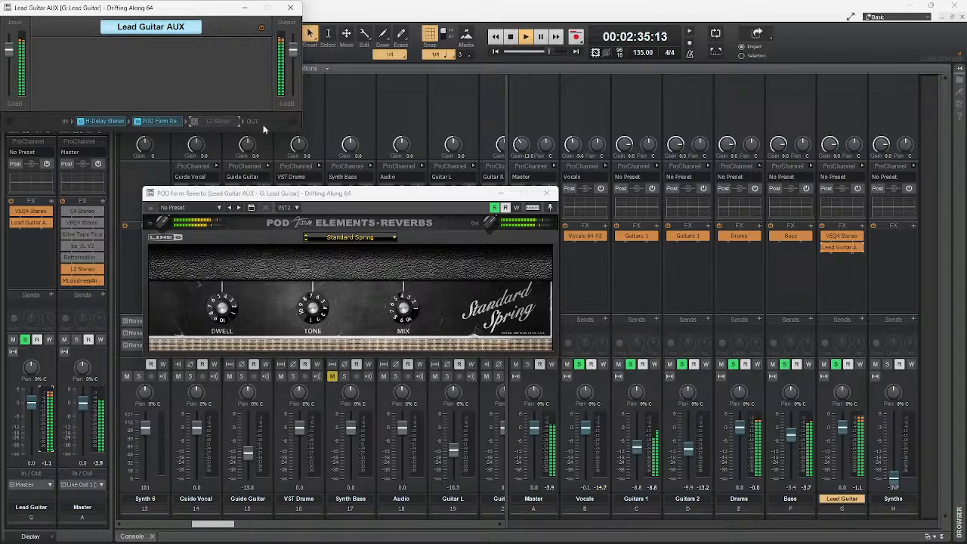
{"action": "double_click", "coordinate": [217, 121]}
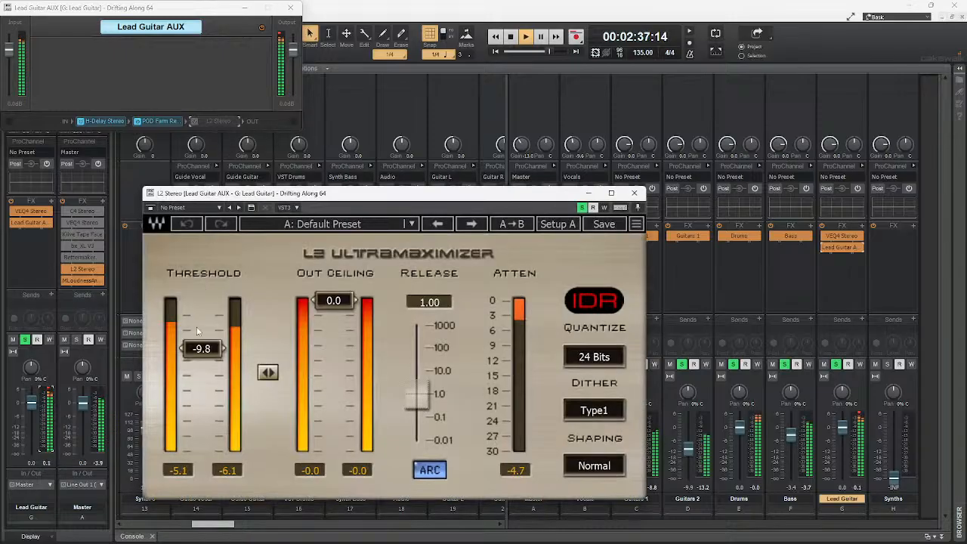
{"action": "left_click", "coordinate": [195, 122]}
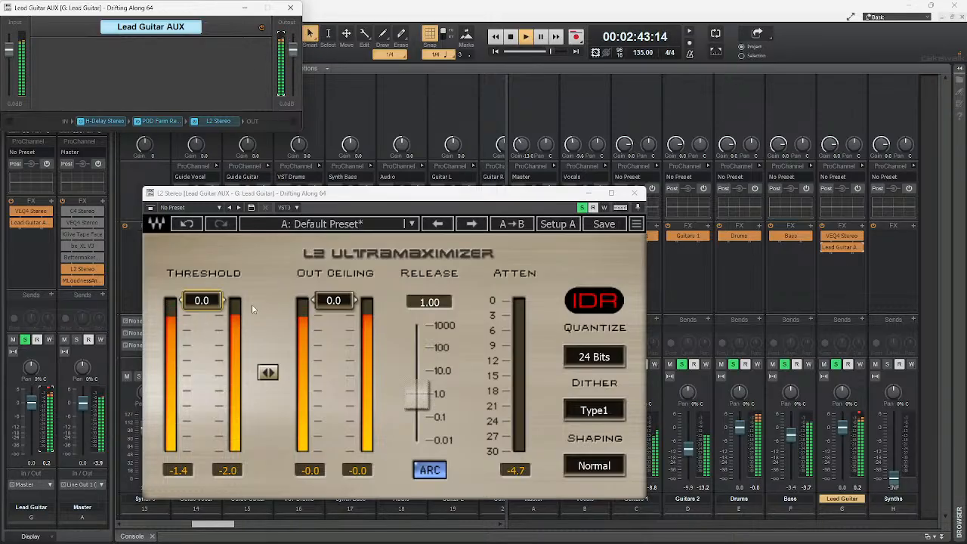
{"action": "left_click", "coordinate": [634, 195]}
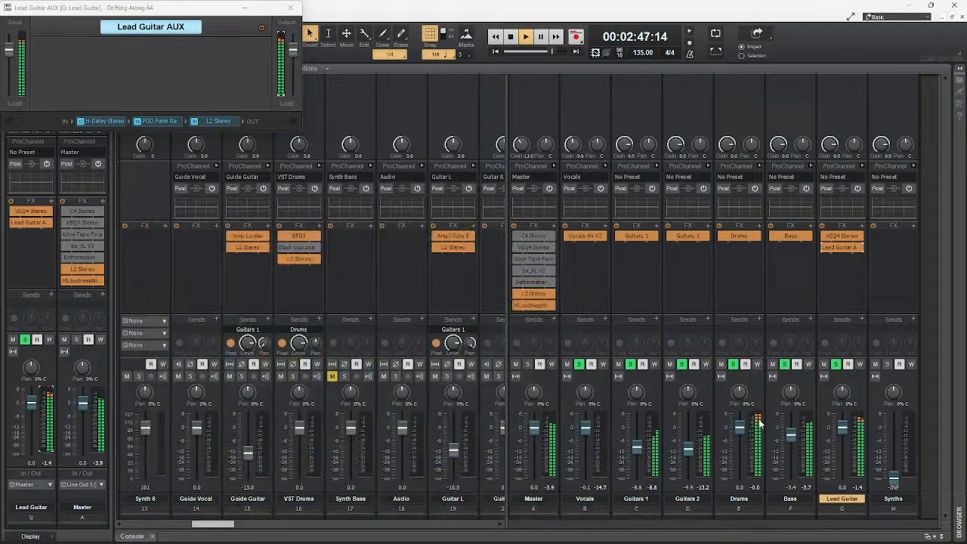
{"action": "left_click_drag", "start_coordinate": [844, 431], "coordinate": [843, 436]}
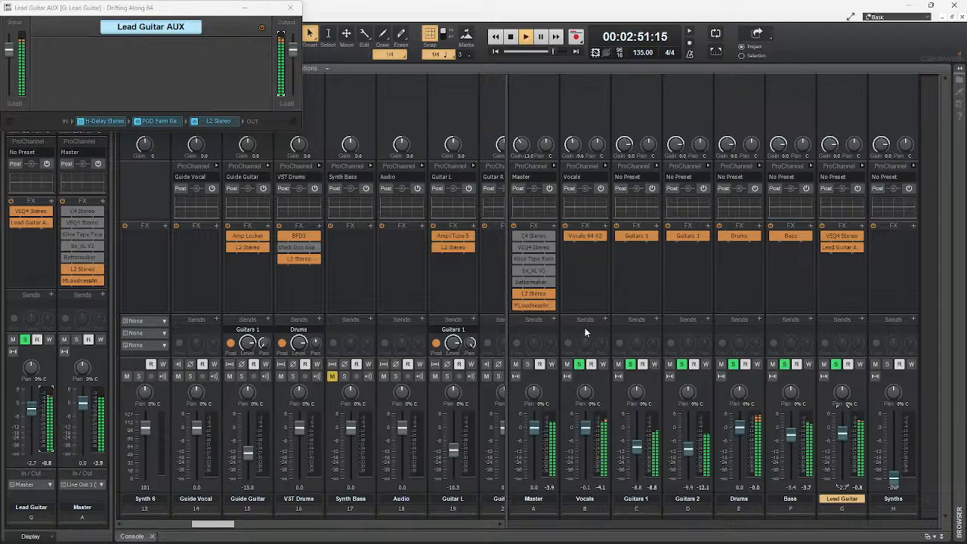
Bypass L2 Stereo on the Master bus, set its threshold to 0.0, close the plug-in windows and stop playback
{"action": "left_click", "coordinate": [516, 295]}
{"action": "double_click", "coordinate": [517, 298]}
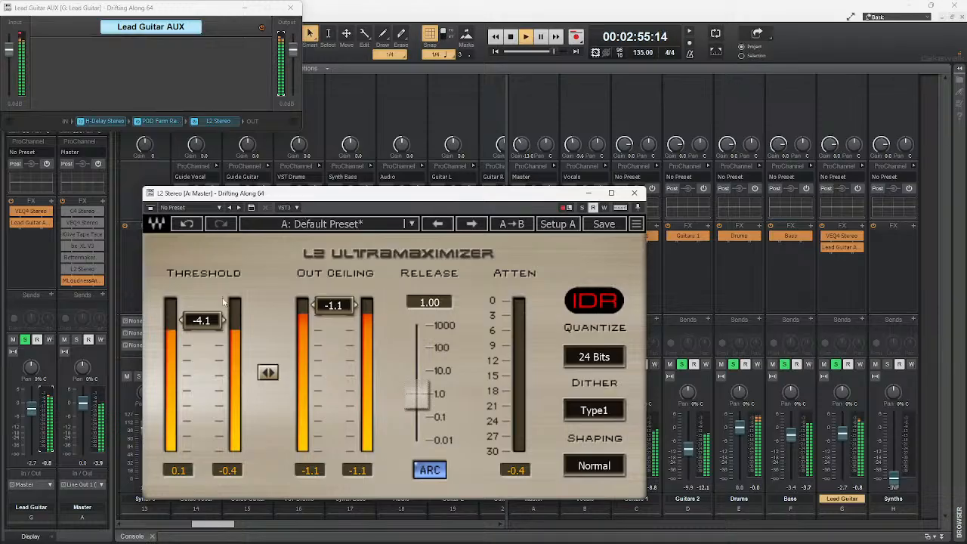
{"action": "left_click_drag", "start_coordinate": [223, 301], "coordinate": [223, 295]}
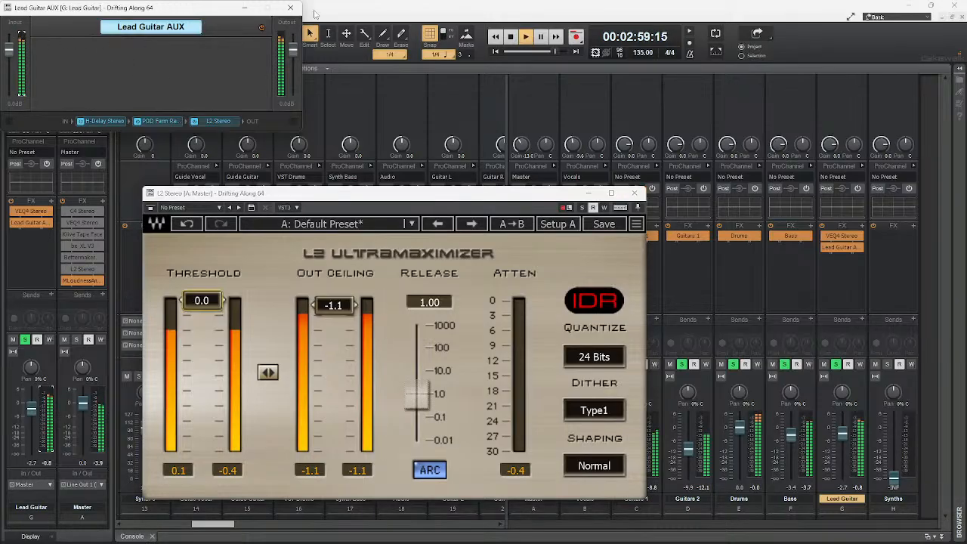
{"action": "left_click", "coordinate": [290, 7]}
{"action": "left_click", "coordinate": [635, 193]}
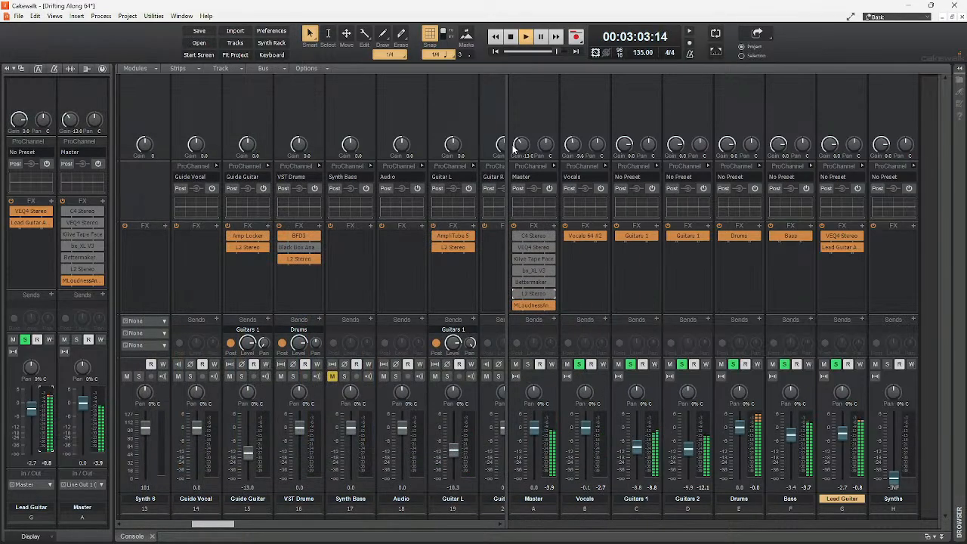
{"action": "key", "text": "space"}
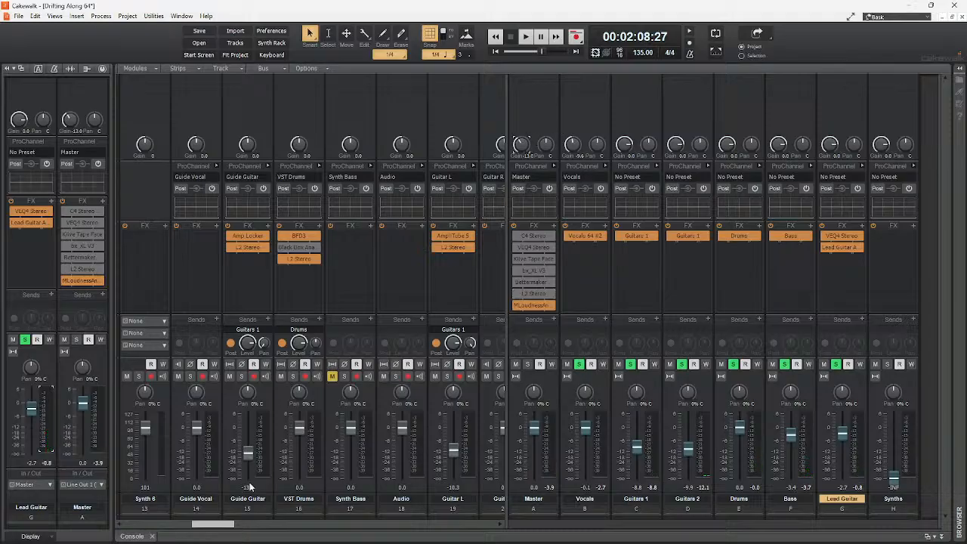
Reset the Master bus gain to 0.0, try it at -2.0 during playback and stop
{"action": "left_click_drag", "start_coordinate": [231, 525], "coordinate": [261, 533]}
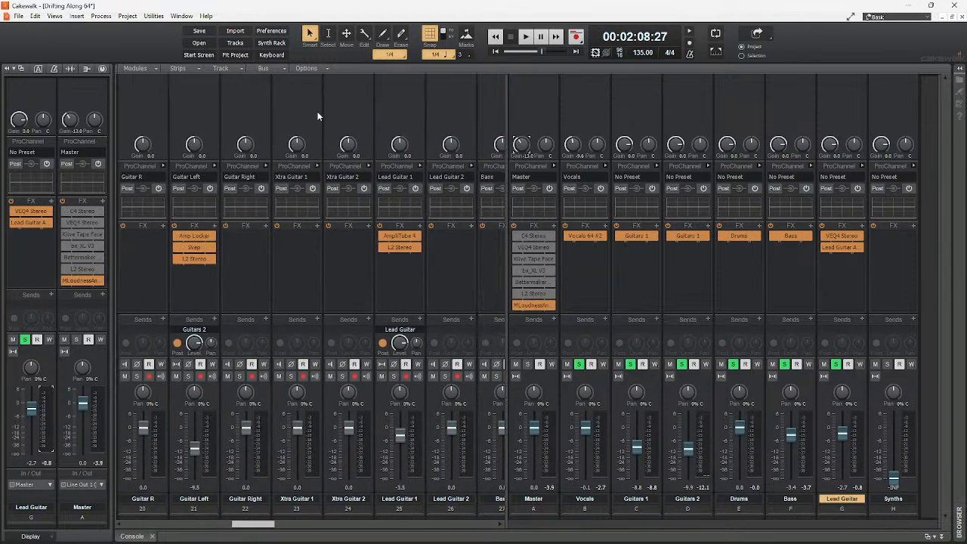
{"action": "left_click", "coordinate": [527, 147]}
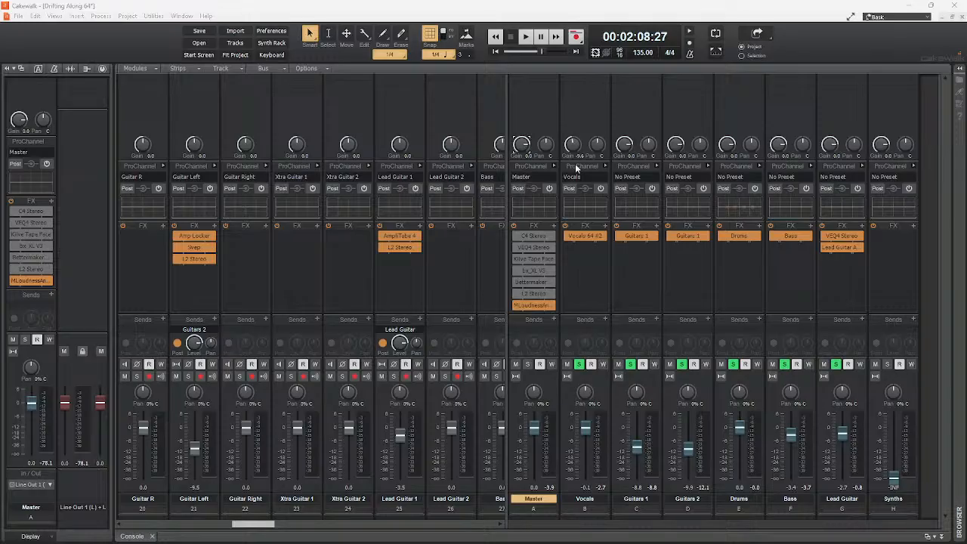
{"action": "left_click", "coordinate": [524, 151]}
{"action": "key", "text": "space"}
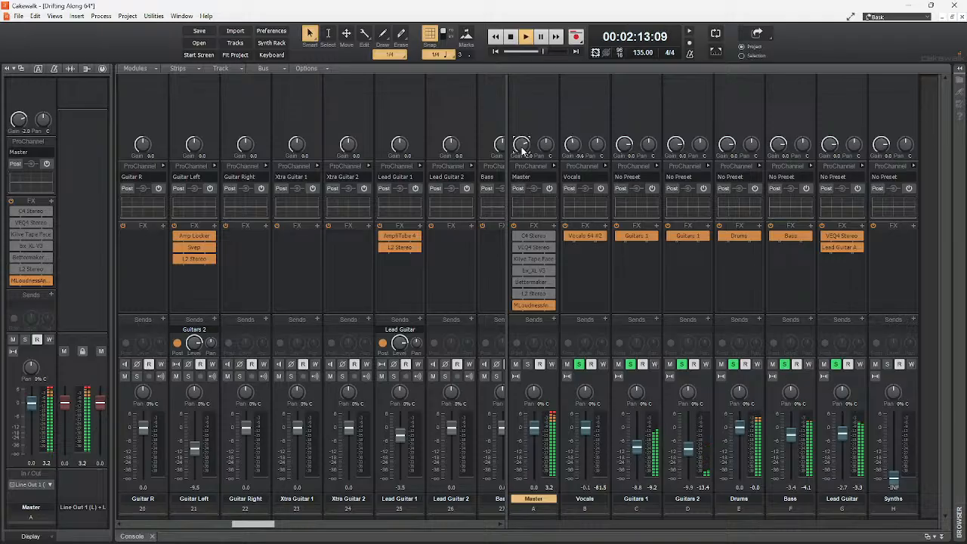
{"action": "key", "text": "space"}
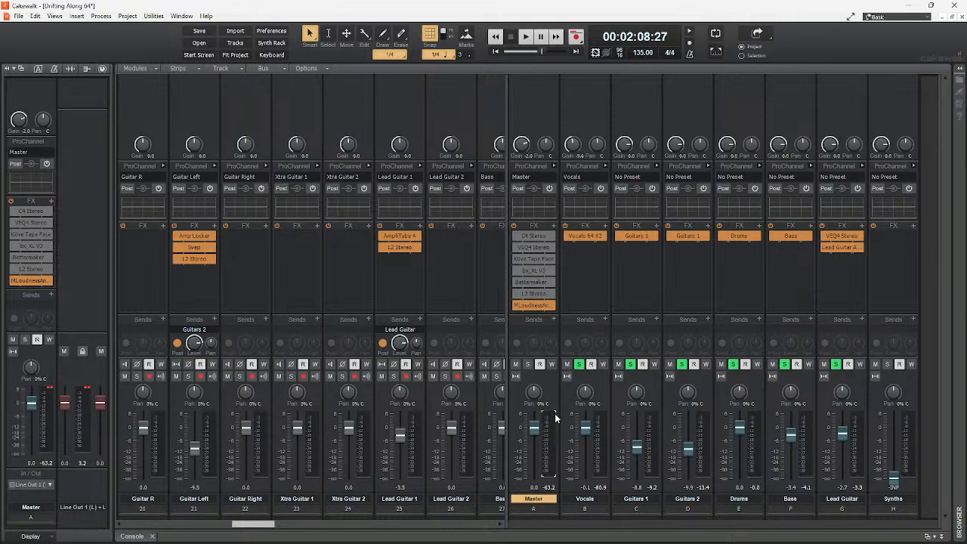
Set the Master bus gain to -13.8 and play the mix
{"action": "scroll", "coordinate": [520, 147], "scroll_direction": "down", "scroll_amount": 8}
{"action": "key", "text": "space"}
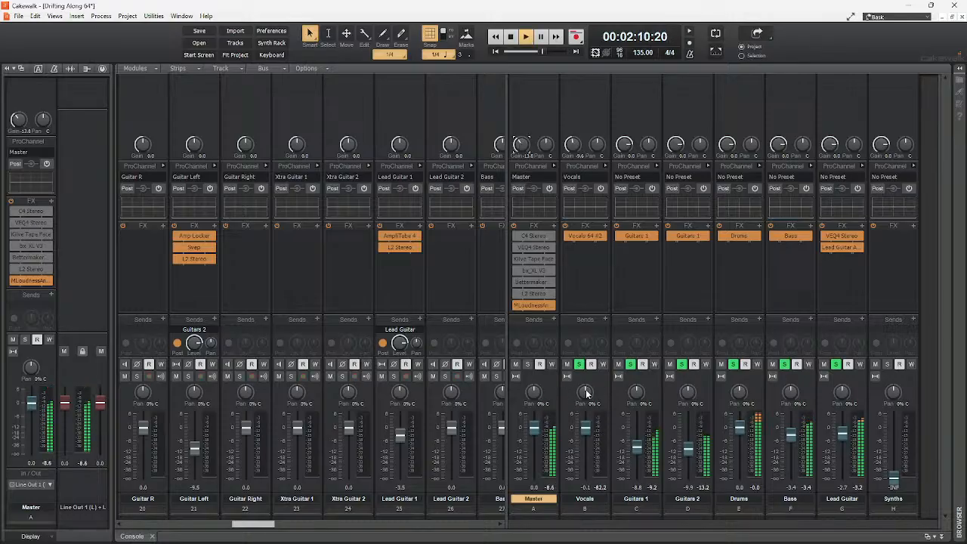
{"action": "mouse_move", "coordinate": [581, 411]}
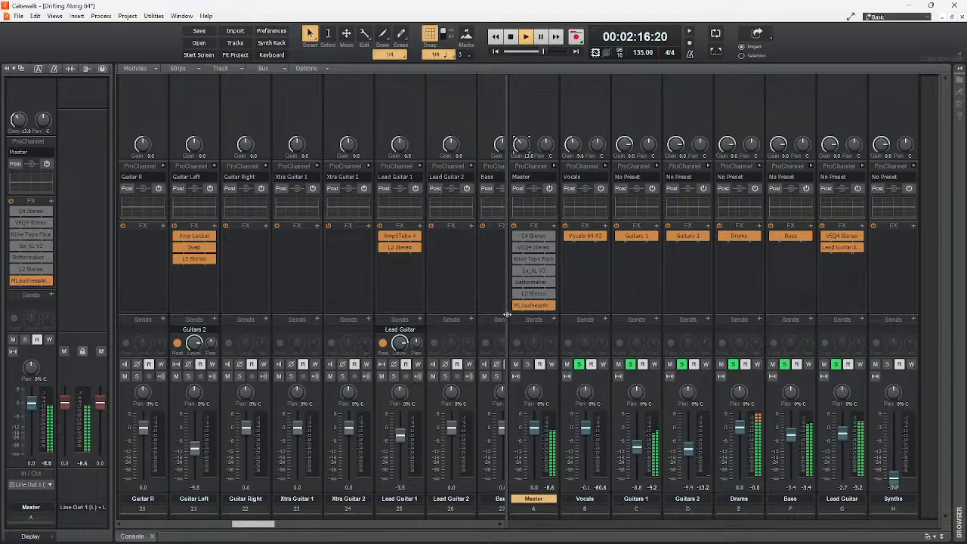
Enable C4 Stereo on the Master bus, review its multiband compression settings and close it
{"action": "left_click_drag", "start_coordinate": [535, 235], "coordinate": [518, 242]}
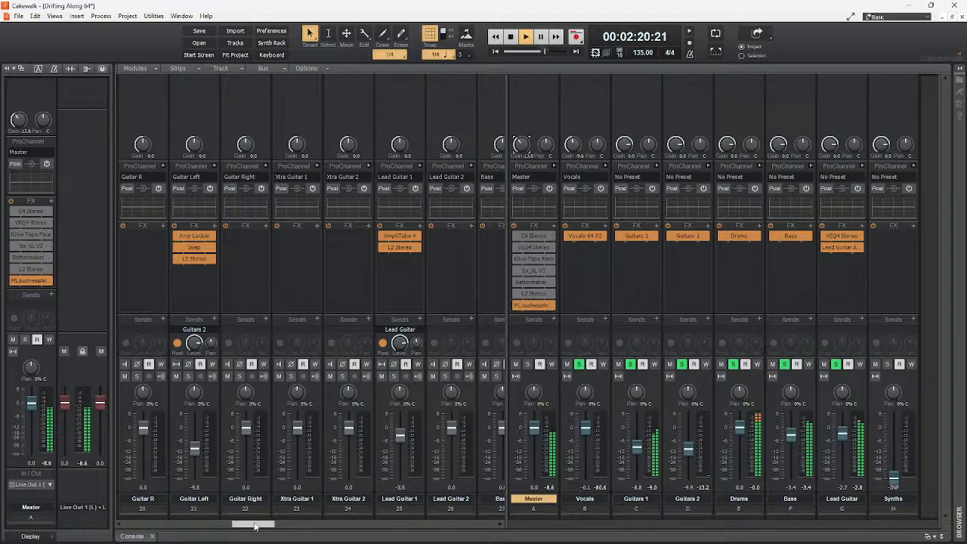
{"action": "left_click_drag", "start_coordinate": [257, 523], "coordinate": [428, 532]}
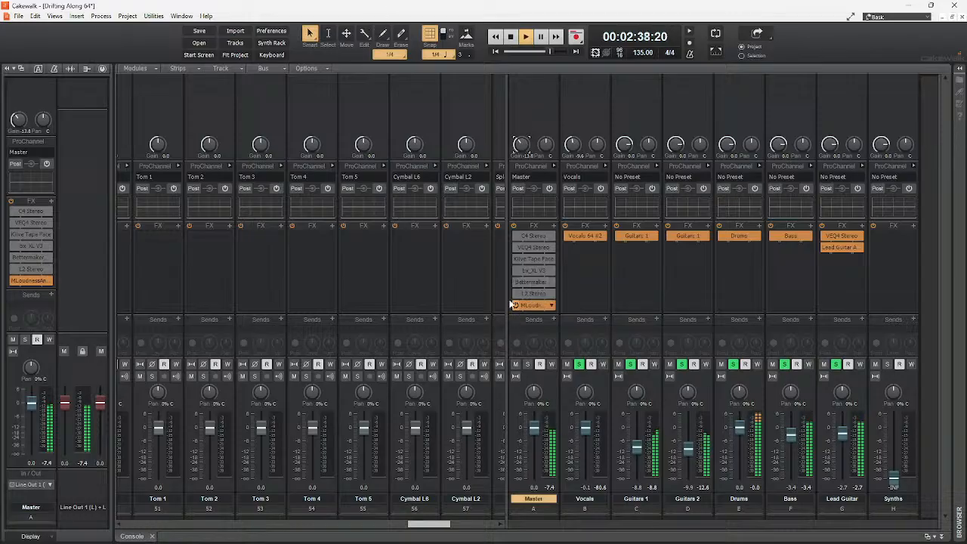
{"action": "double_click", "coordinate": [529, 236]}
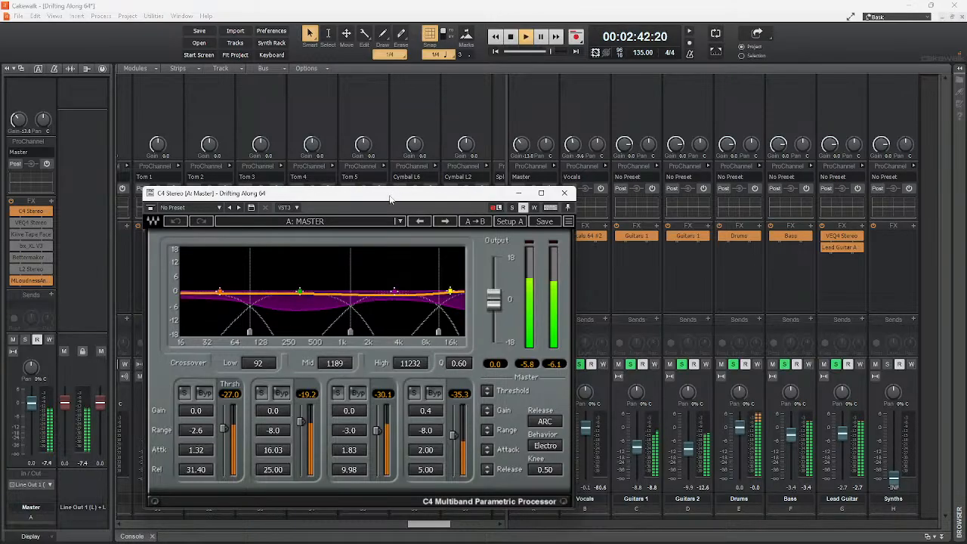
{"action": "left_click_drag", "start_coordinate": [390, 200], "coordinate": [335, 109]}
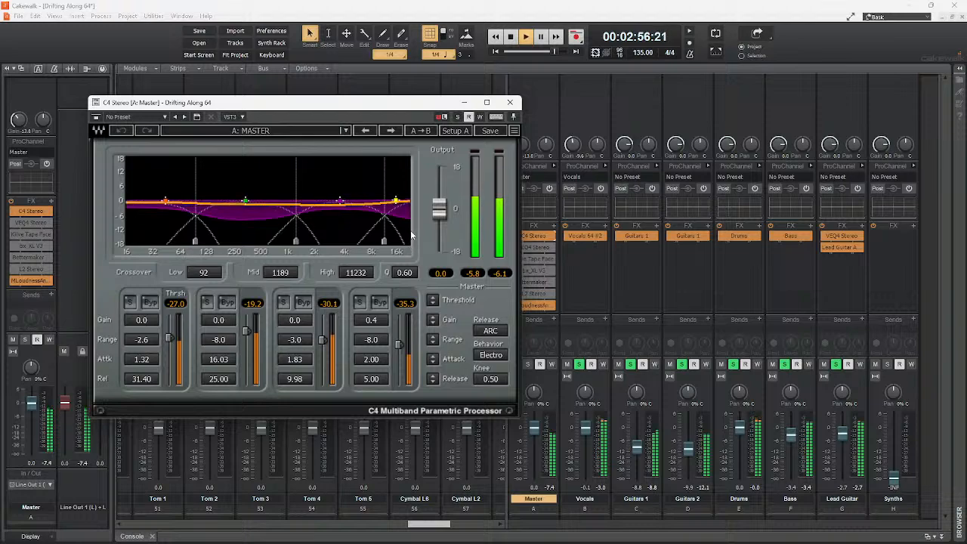
{"action": "left_click", "coordinate": [511, 102]}
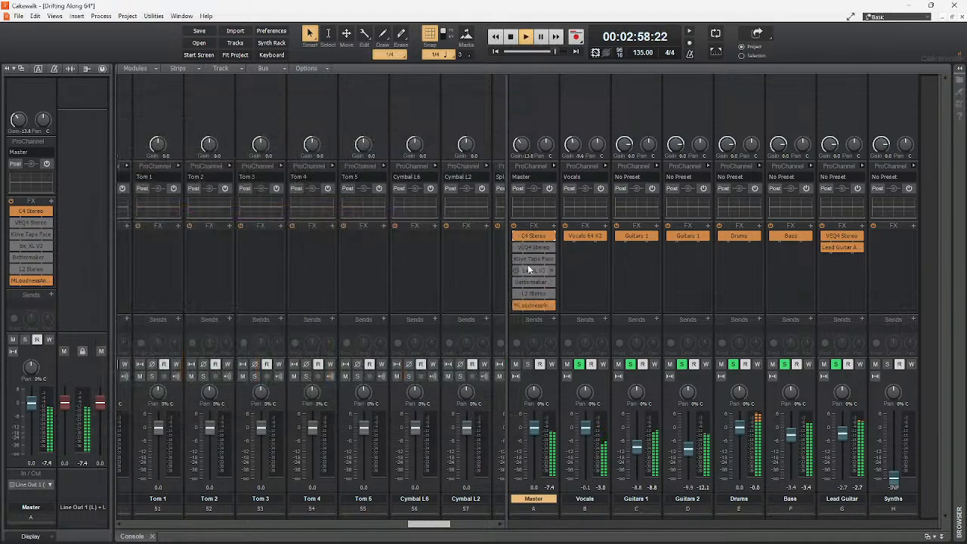
Enable VEQ4 Stereo on the Master bus, review its high-pass and low-pass filter settings and close it
{"action": "double_click", "coordinate": [519, 248]}
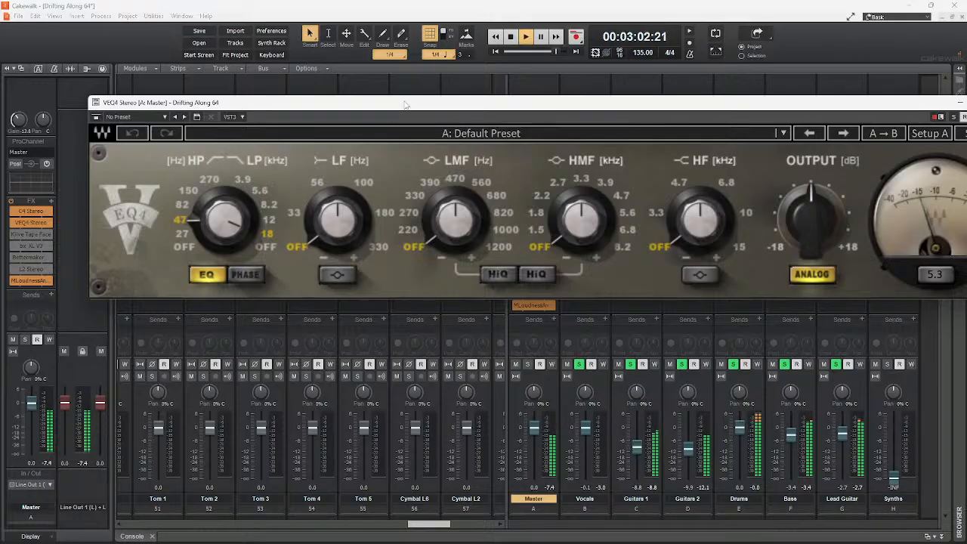
{"action": "left_click_drag", "start_coordinate": [405, 102], "coordinate": [271, 99]}
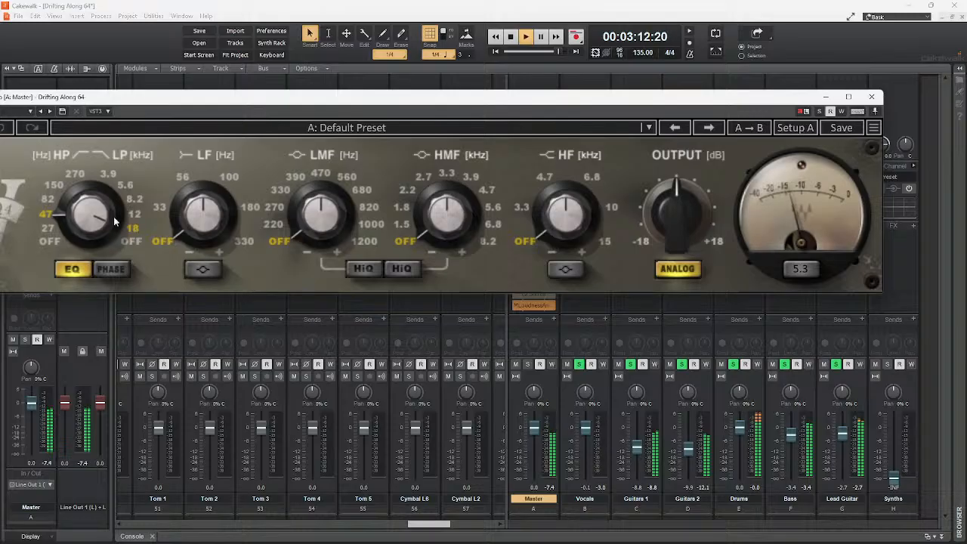
{"action": "left_click", "coordinate": [871, 97]}
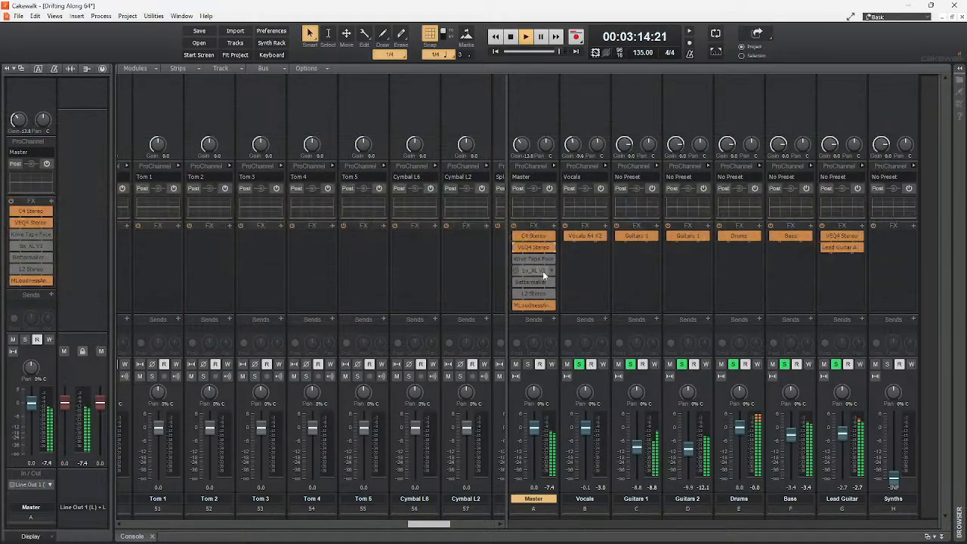
Stop playback and examine the Kiive Tape Face settings on the Master bus
{"action": "key", "text": "space"}
{"action": "double_click", "coordinate": [526, 260]}
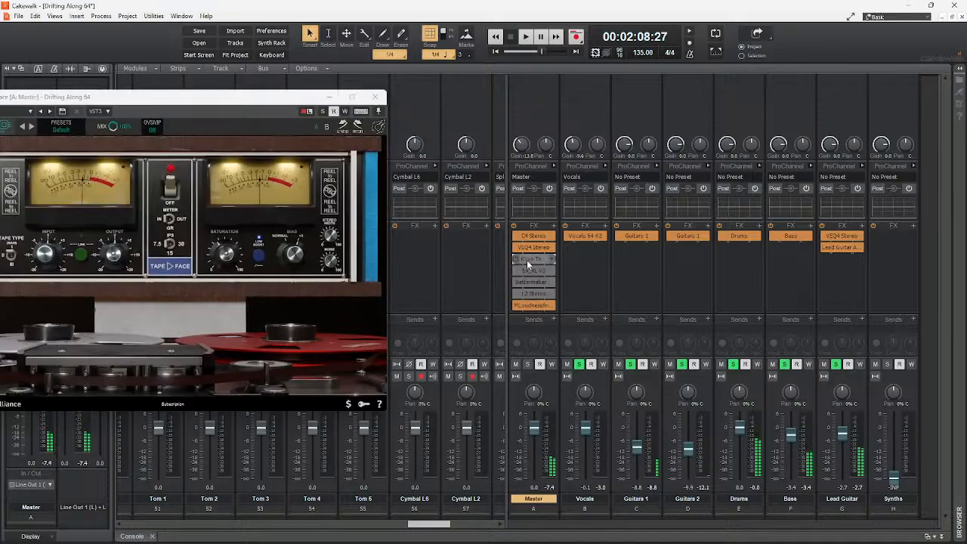
{"action": "left_click_drag", "start_coordinate": [242, 102], "coordinate": [376, 99]}
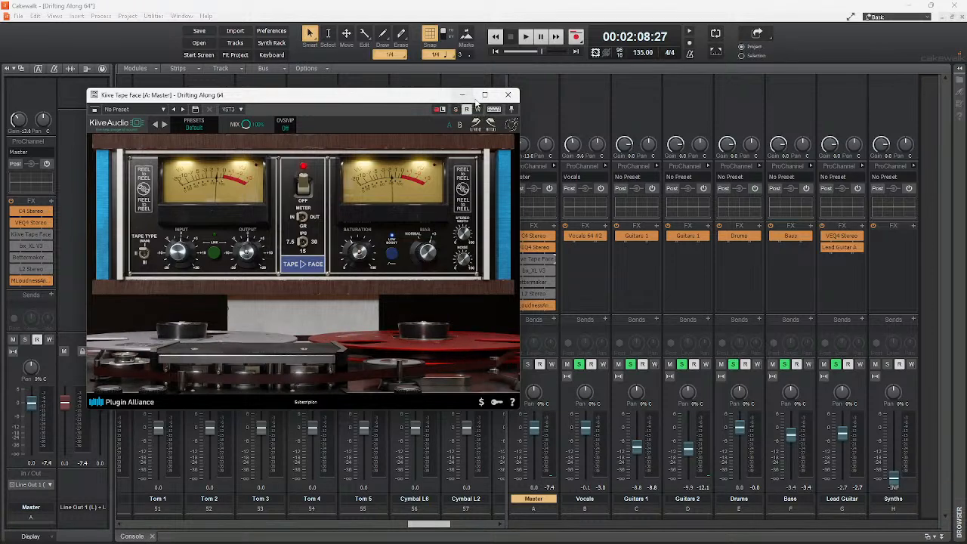
{"action": "left_click", "coordinate": [507, 98]}
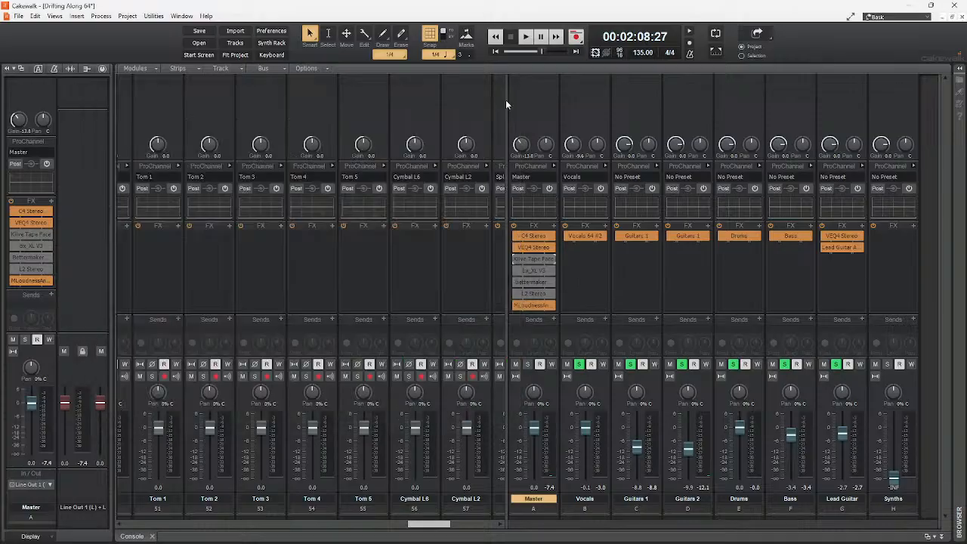
Browse the Plugin Alliance audio effects available for the Master bus effects rack
{"action": "right_click", "coordinate": [554, 230]}
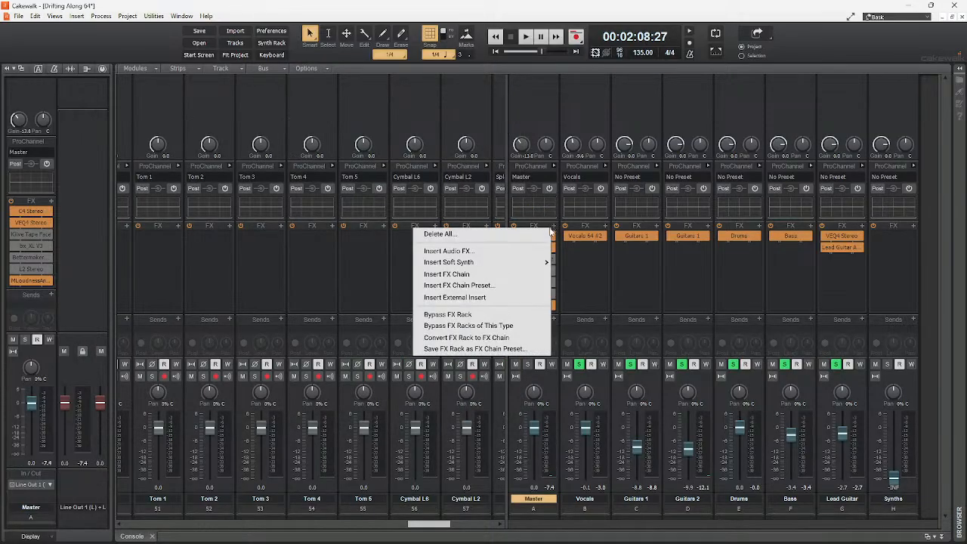
{"action": "left_click", "coordinate": [518, 254]}
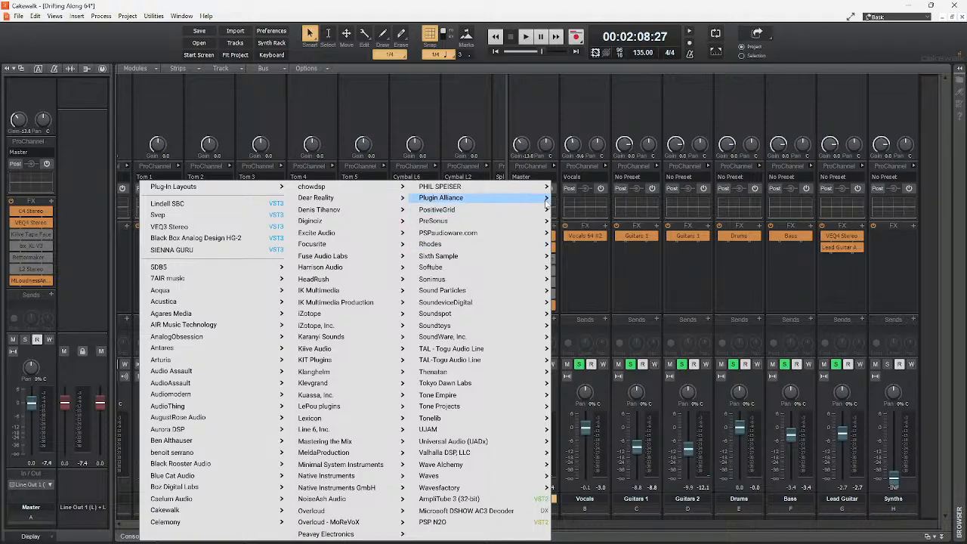
{"action": "mouse_move", "coordinate": [484, 197]}
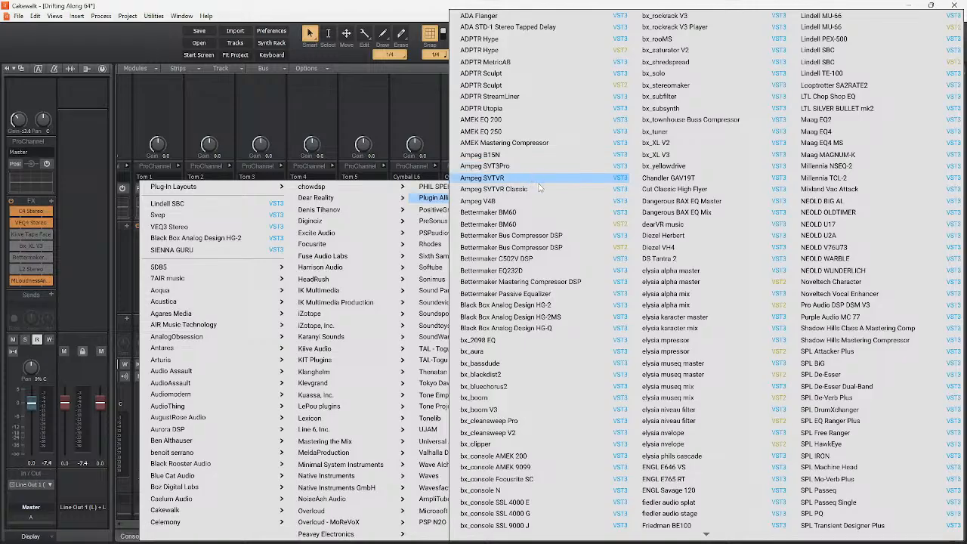
{"action": "left_click", "coordinate": [549, 237]}
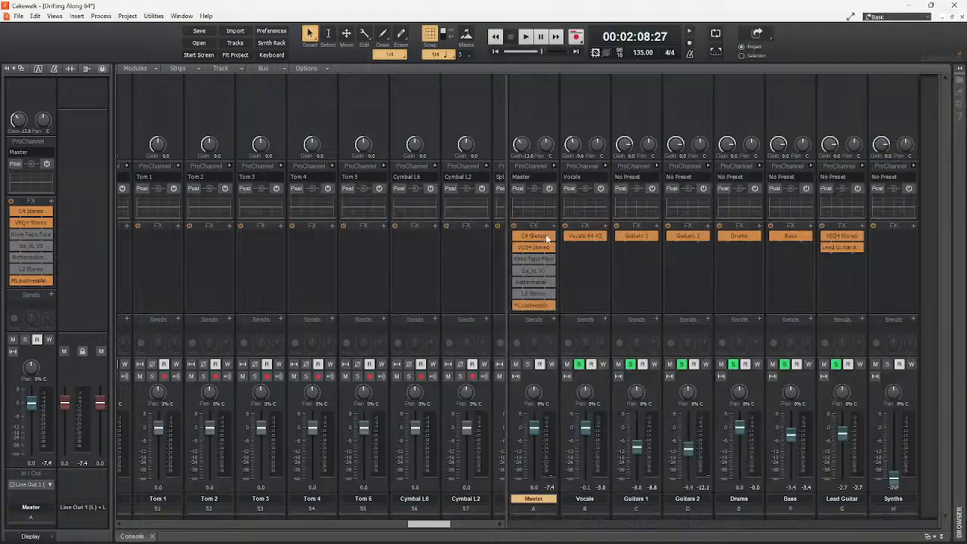
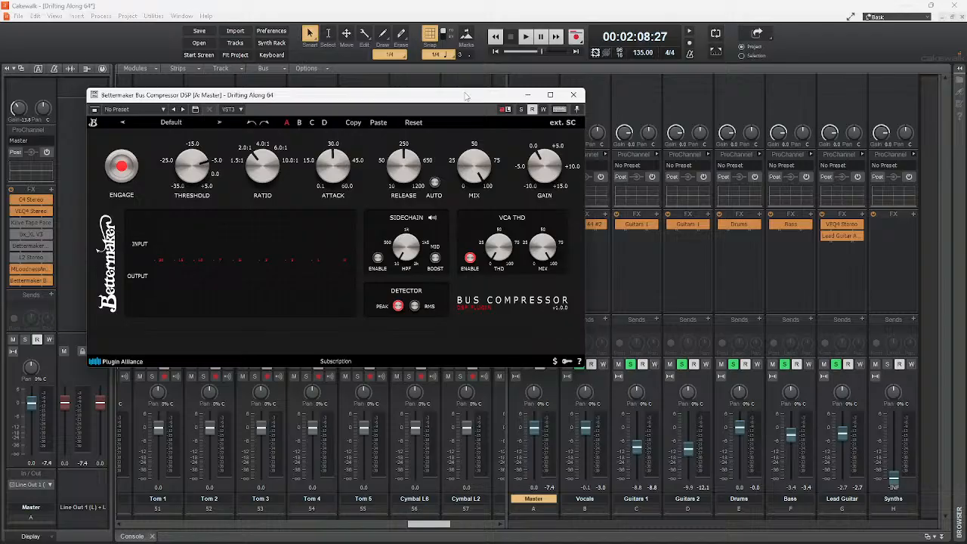
Close the Bettermaker compressor window and insert the bx_townhouse Buss Compressor into the Master bus's FX rack
{"action": "left_click", "coordinate": [574, 95]}
{"action": "right_click", "coordinate": [555, 214]}
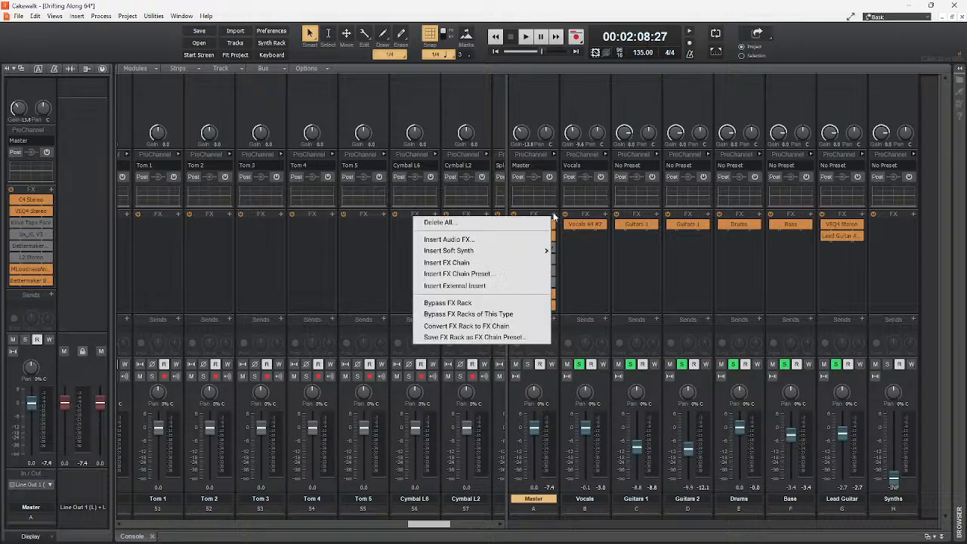
{"action": "mouse_move", "coordinate": [517, 242]}
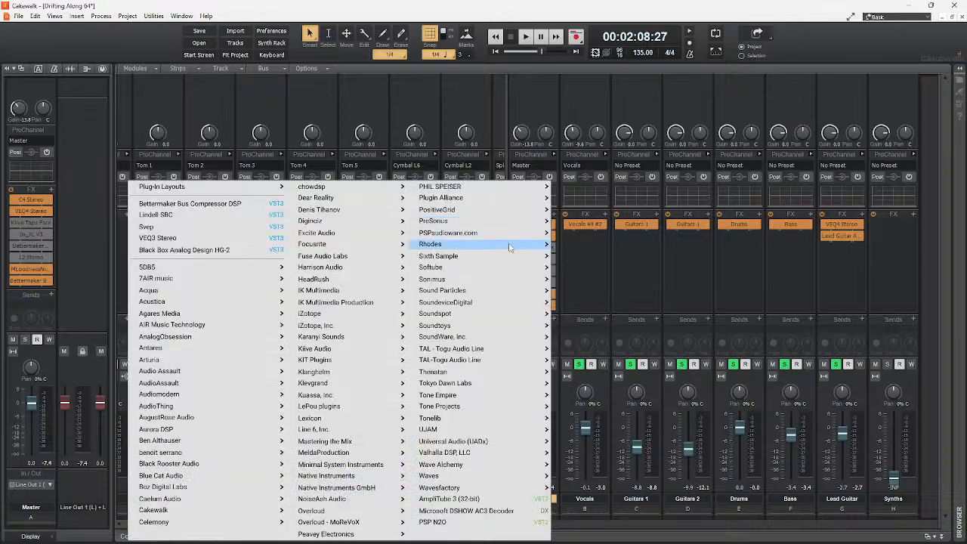
{"action": "mouse_move", "coordinate": [518, 209]}
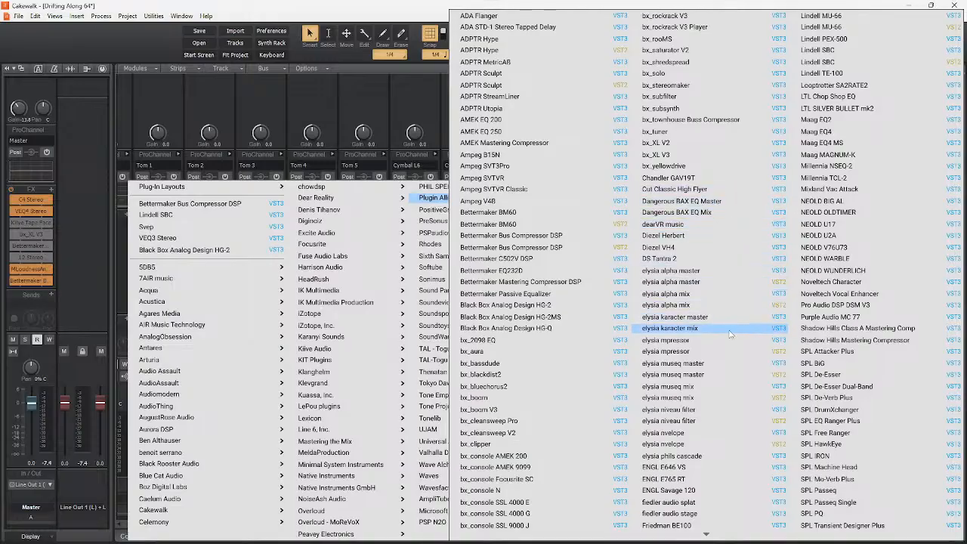
{"action": "left_click", "coordinate": [708, 119]}
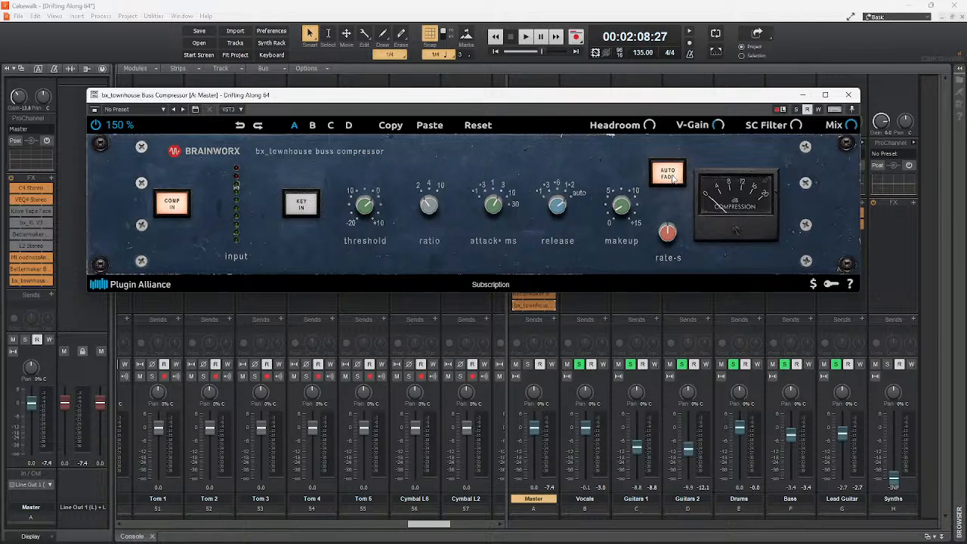
Turn off Auto Fade on the bx_townhouse compressor, try its rate and SC Filter controls, and close the plug-in window
{"action": "left_click", "coordinate": [672, 176]}
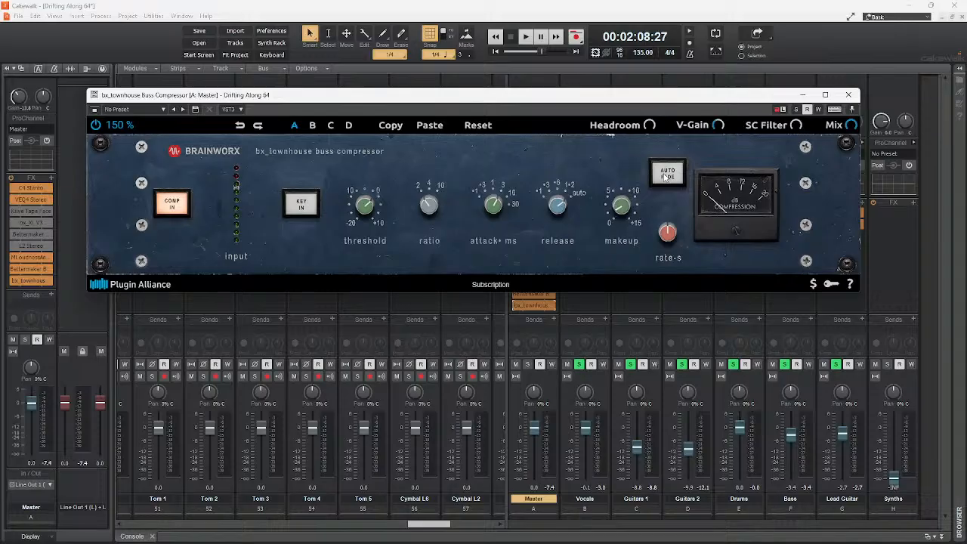
{"action": "mouse_move", "coordinate": [669, 233]}
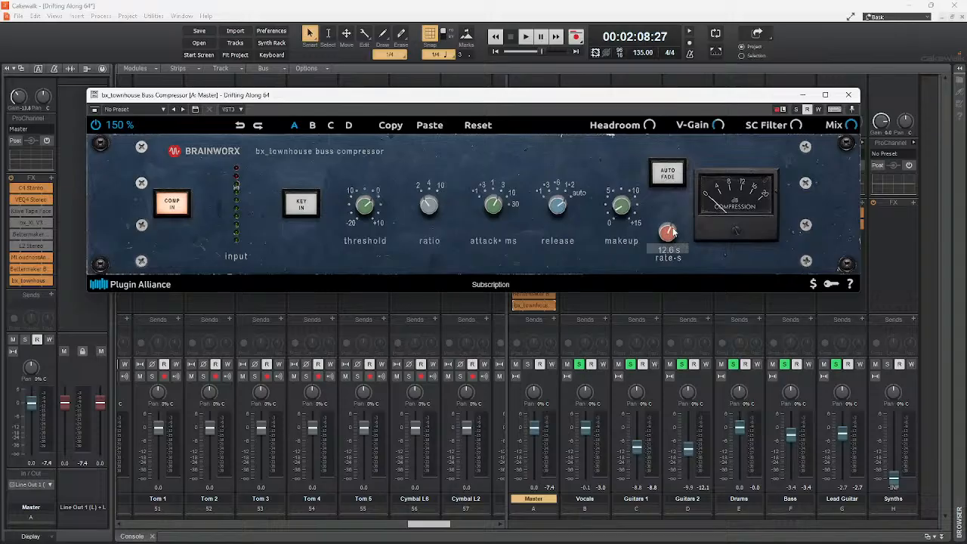
{"action": "mouse_move", "coordinate": [668, 233]}
{"action": "left_mouse_down"}
{"action": "mouse_move", "coordinate": [659, 264]}
{"action": "mouse_move", "coordinate": [670, 233]}
{"action": "left_mouse_up"}
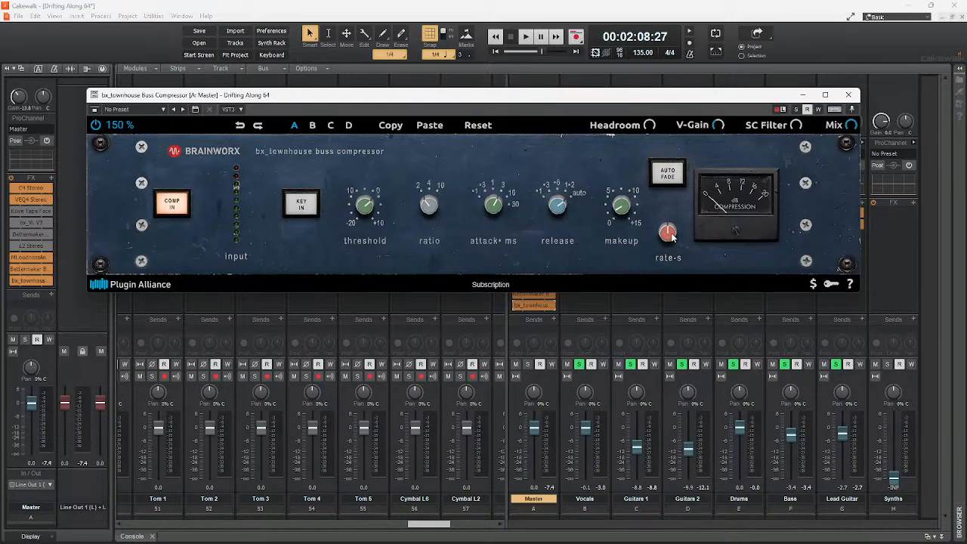
{"action": "mouse_move", "coordinate": [668, 236]}
{"action": "mouse_move", "coordinate": [797, 132]}
{"action": "left_click_drag", "start_coordinate": [797, 132], "coordinate": [798, 121]}
{"action": "left_click", "coordinate": [848, 95]}
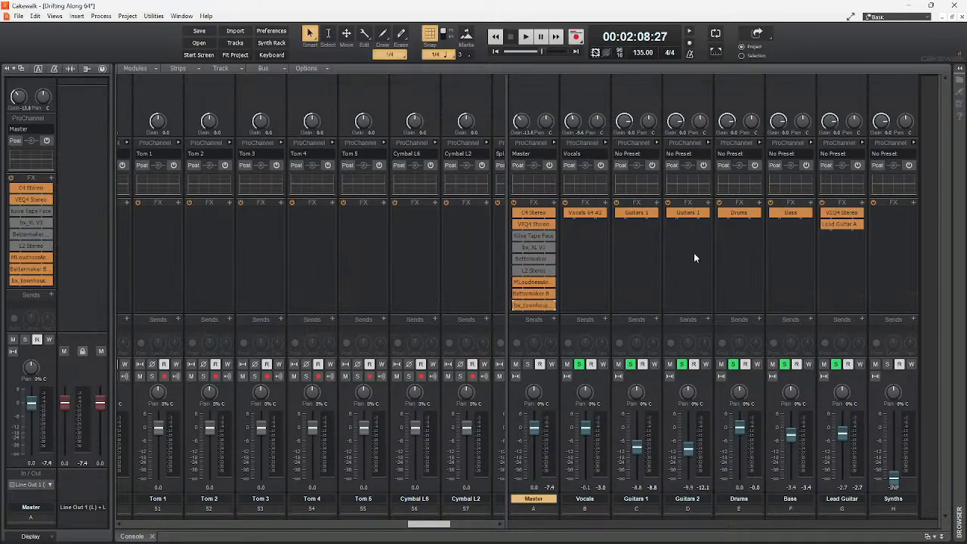
Delete the bx_townhouse compressor from the Master bus and move the Bettermaker Bus Compressor directly below VEQ4 Stereo
{"action": "right_click", "coordinate": [533, 306]}
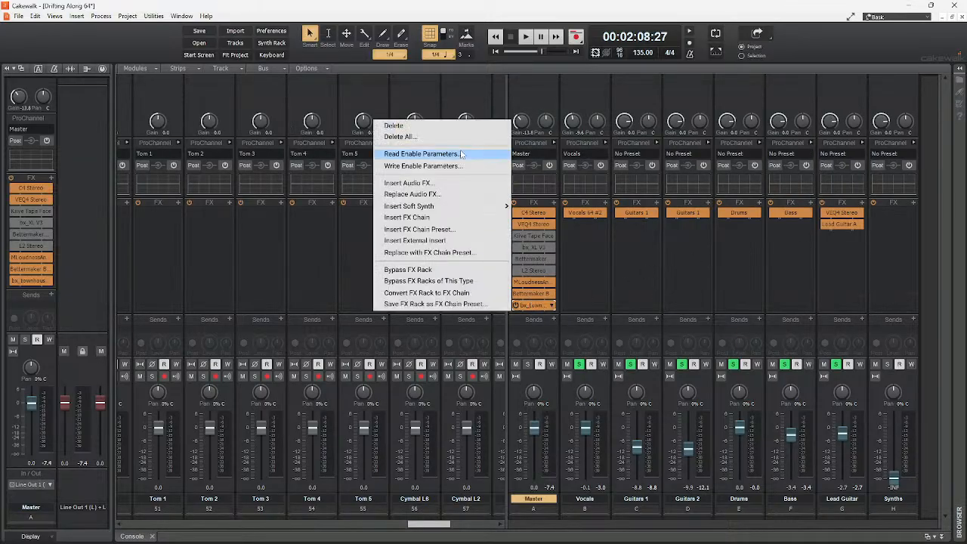
{"action": "left_click", "coordinate": [448, 126]}
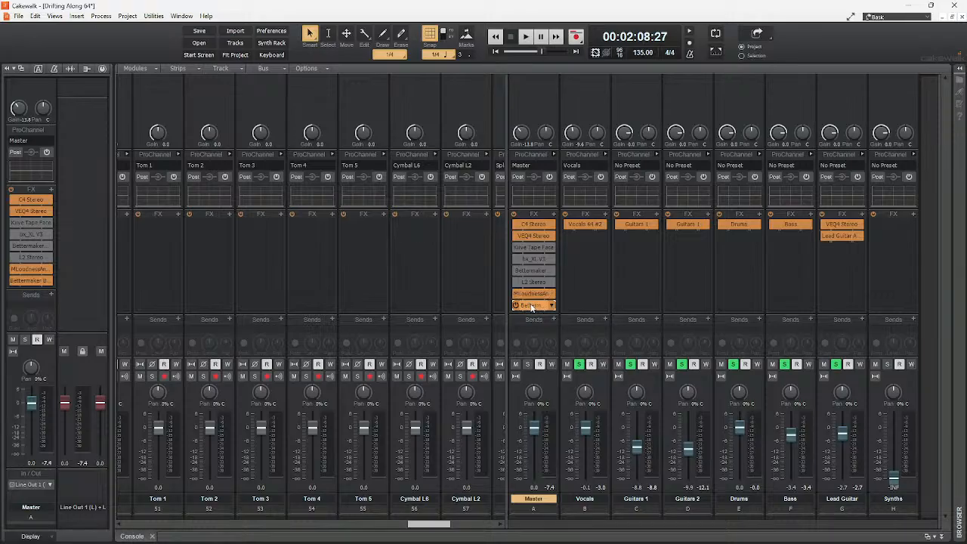
{"action": "left_click_drag", "start_coordinate": [532, 307], "coordinate": [531, 251]}
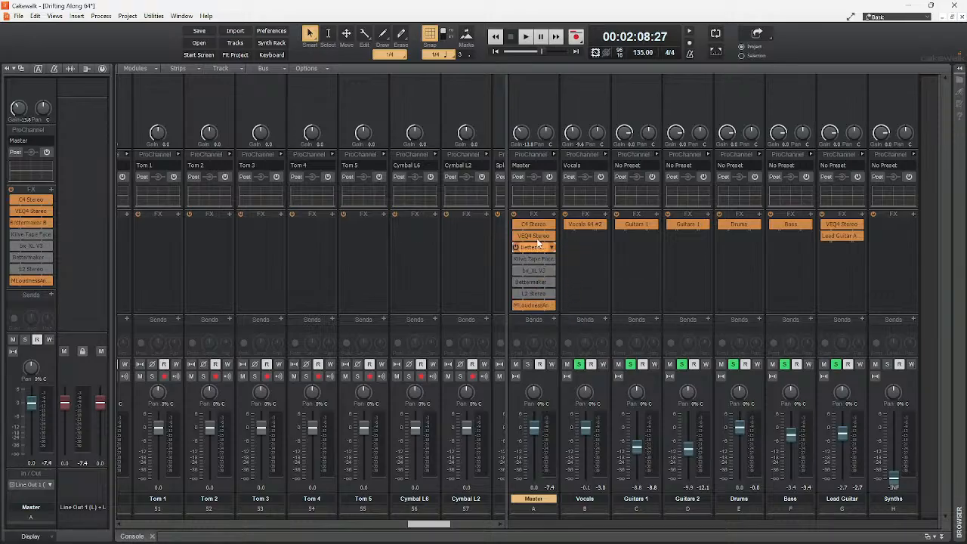
Review the settings of the C4 Stereo and VEQ4 Stereo plug-ins on the Master bus
{"action": "double_click", "coordinate": [535, 225]}
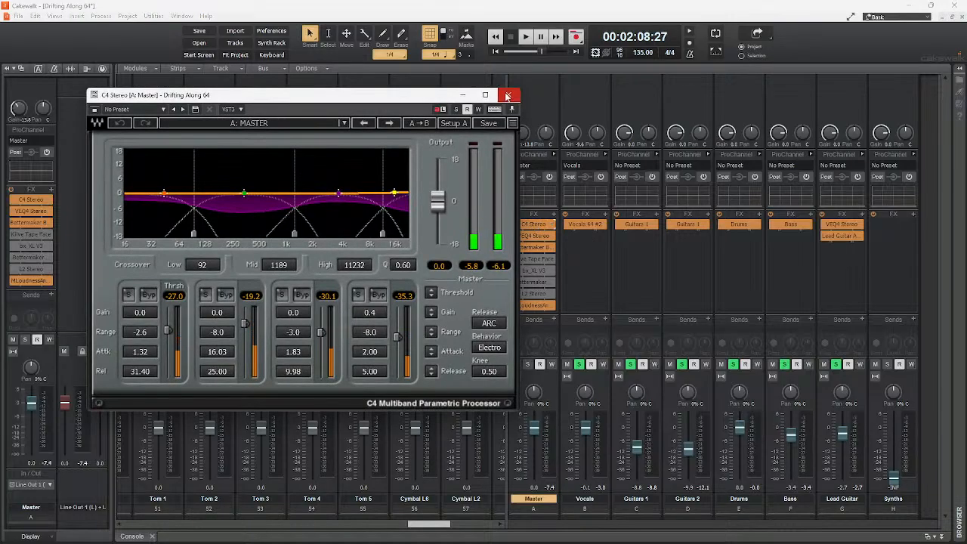
{"action": "left_click", "coordinate": [508, 96]}
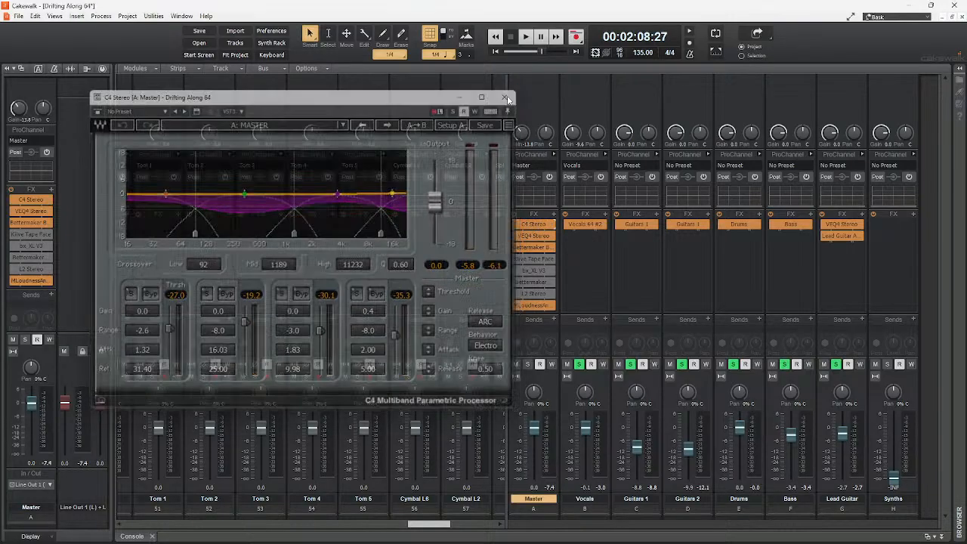
{"action": "double_click", "coordinate": [532, 236]}
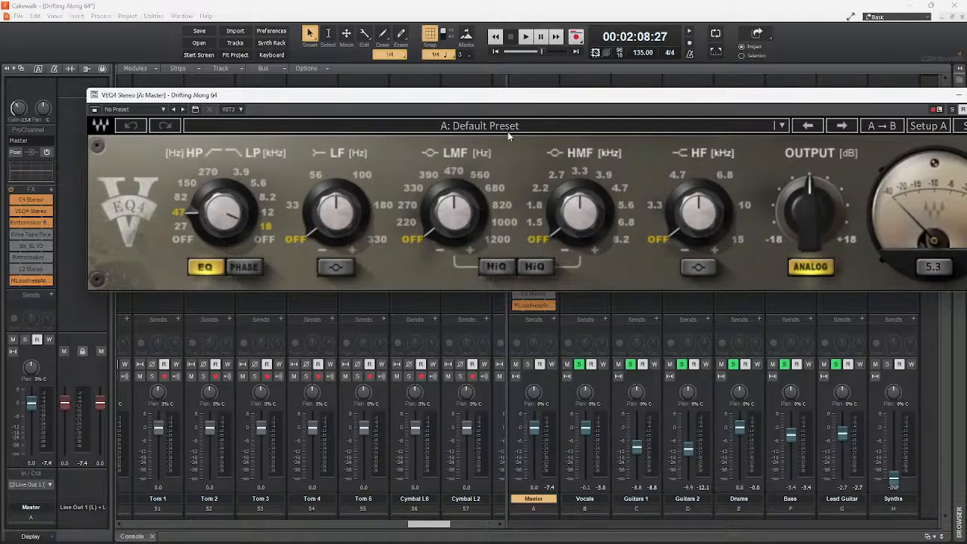
{"action": "left_click_drag", "start_coordinate": [524, 100], "coordinate": [419, 83]}
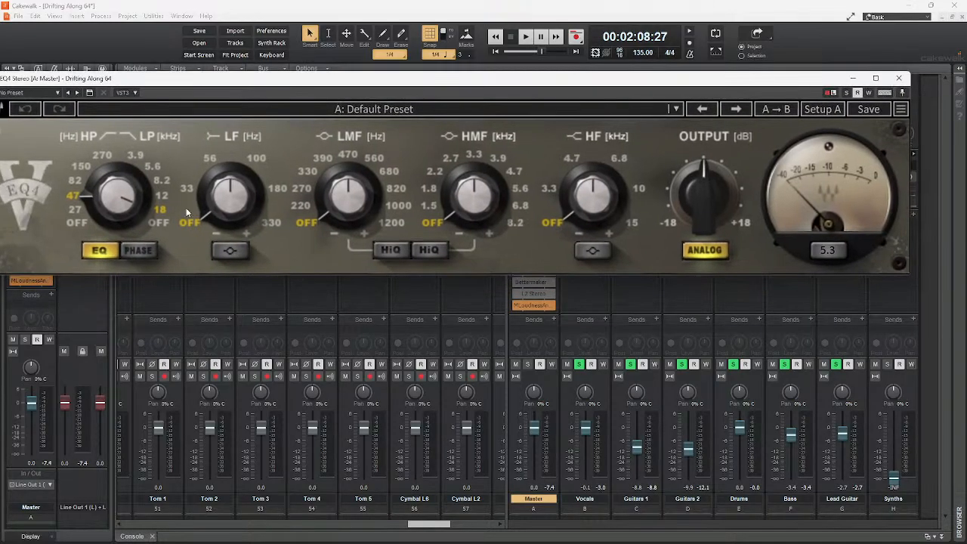
{"action": "left_click", "coordinate": [899, 78]}
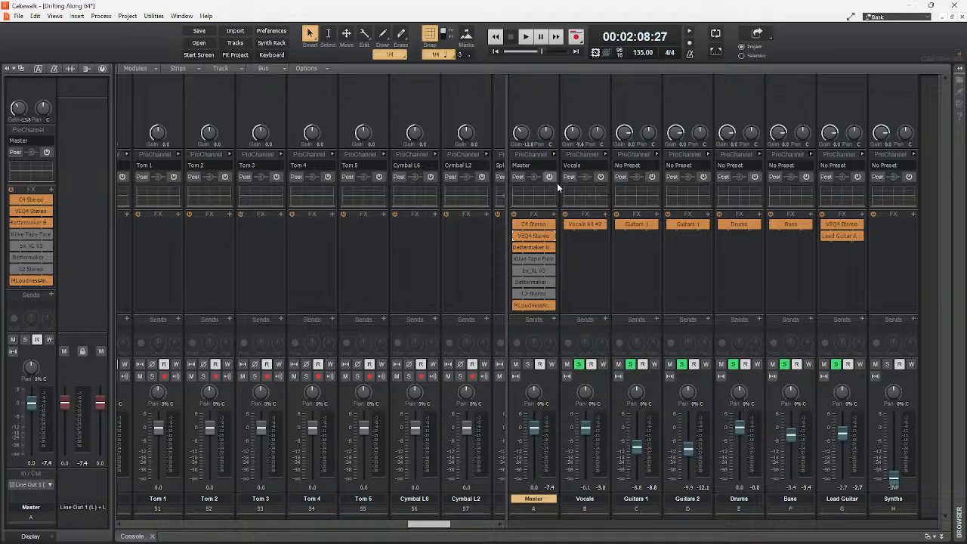
Open the Master bus's Bettermaker Bus Compressor, reposition its window, and try enlarging the window before restoring its size
{"action": "double_click", "coordinate": [538, 249]}
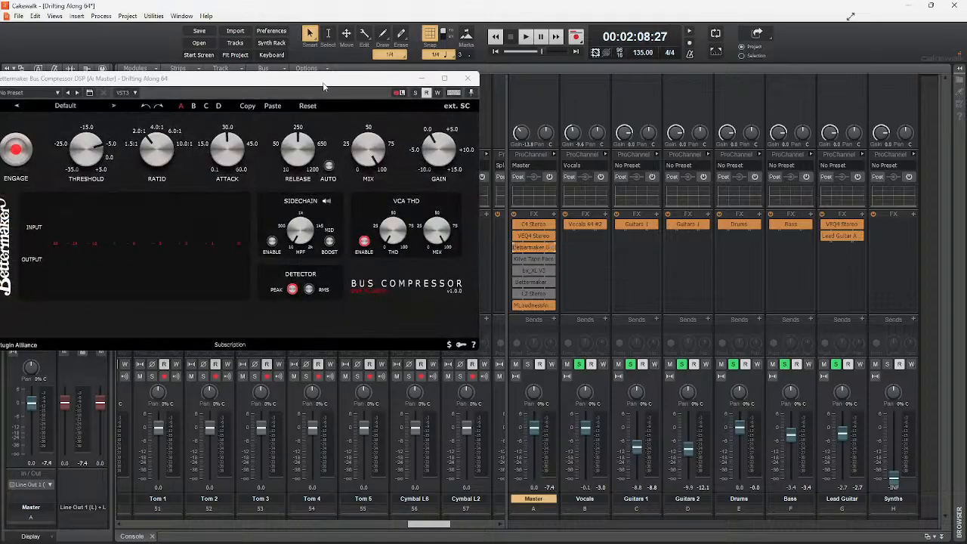
{"action": "left_click_drag", "start_coordinate": [323, 86], "coordinate": [506, 83]}
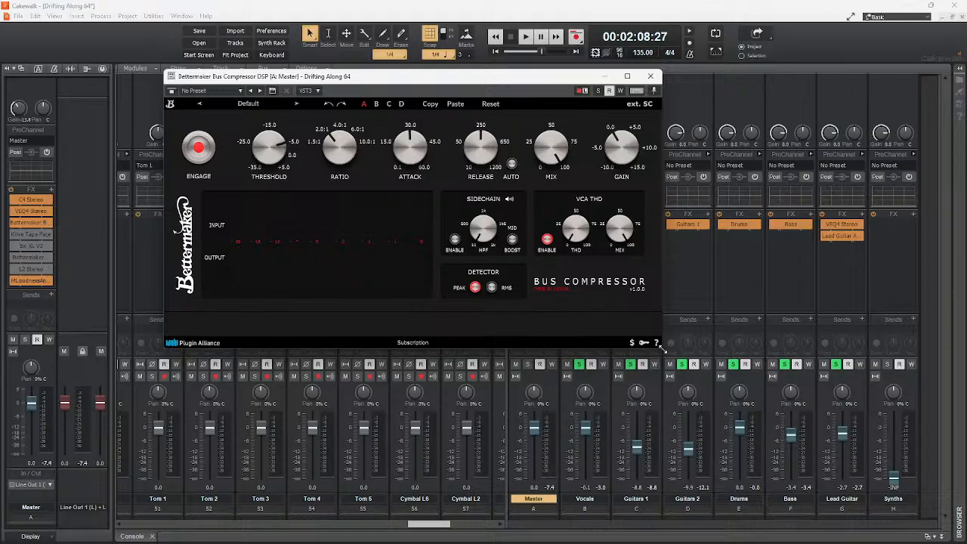
{"action": "left_click_drag", "start_coordinate": [660, 346], "coordinate": [819, 514]}
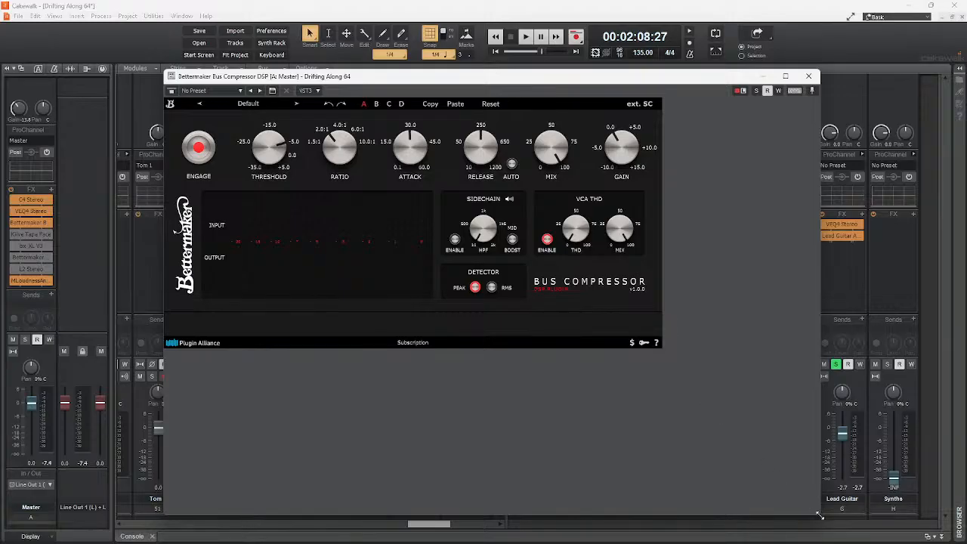
{"action": "left_click_drag", "start_coordinate": [820, 515], "coordinate": [665, 352]}
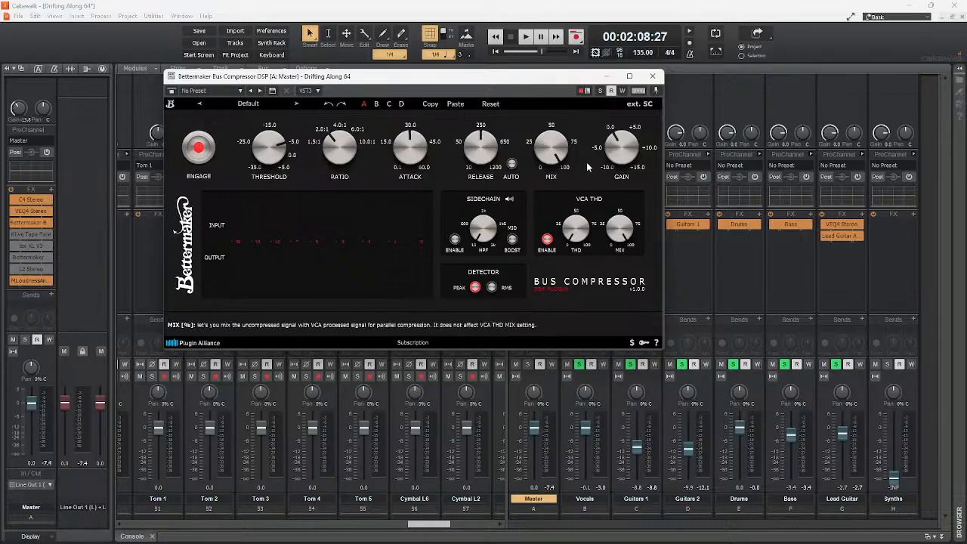
Lower the Bettermaker's mix slightly below 100%, enable auto release, shorten the attack, and set the ratio to 4.0:1
{"action": "left_click_drag", "start_coordinate": [552, 151], "coordinate": [547, 166]}
{"action": "left_click", "coordinate": [512, 164]}
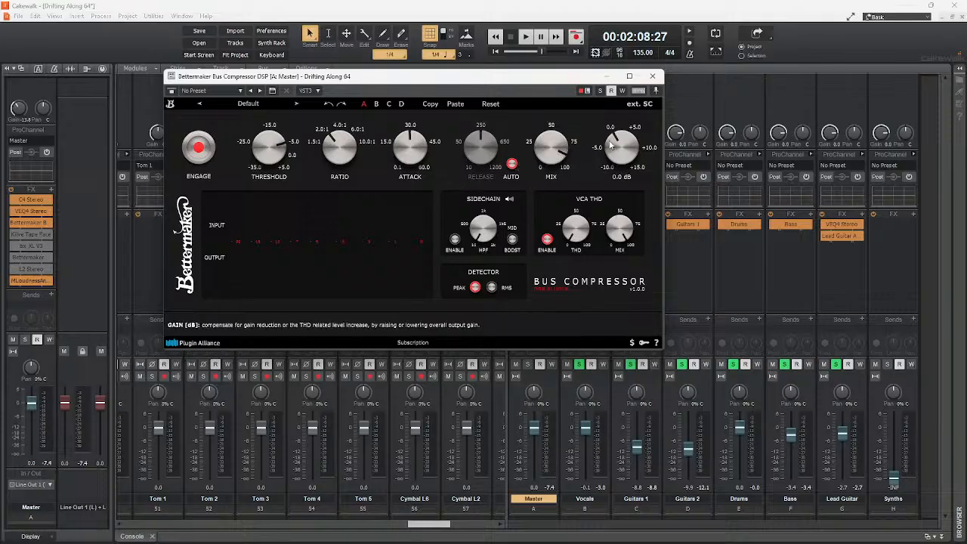
{"action": "mouse_move", "coordinate": [412, 141]}
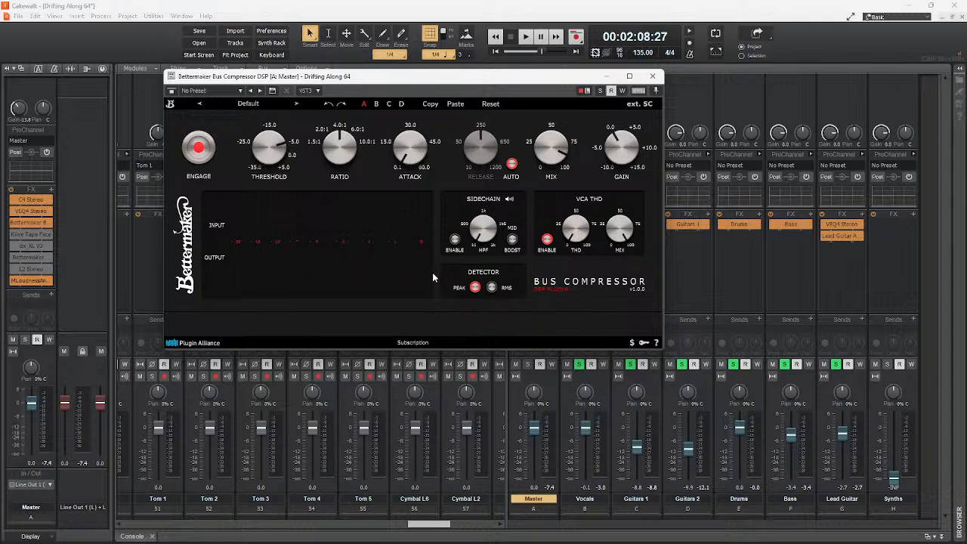
Play the song while lowering the Bettermaker's threshold to just below -15 dB, and stop playback
{"action": "key", "text": "space"}
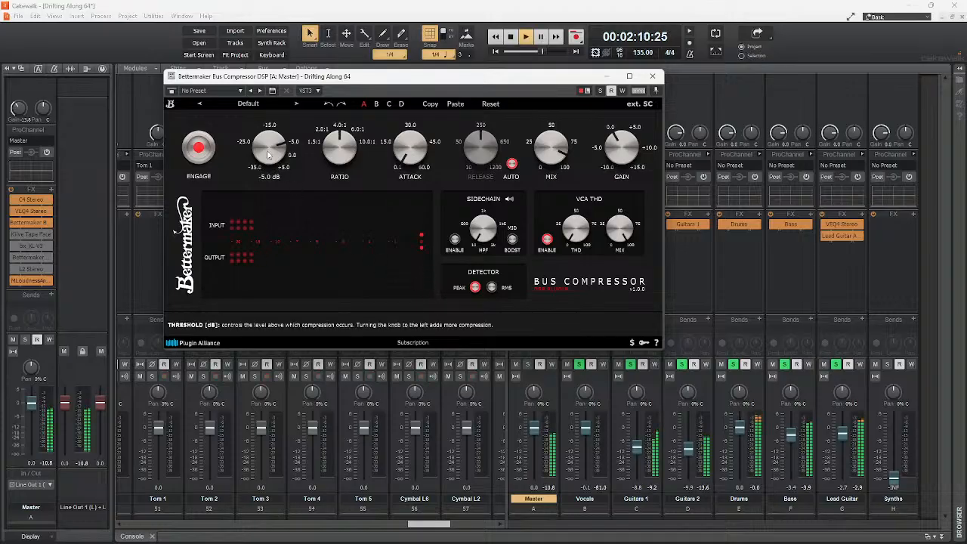
{"action": "left_click_drag", "start_coordinate": [269, 154], "coordinate": [265, 190]}
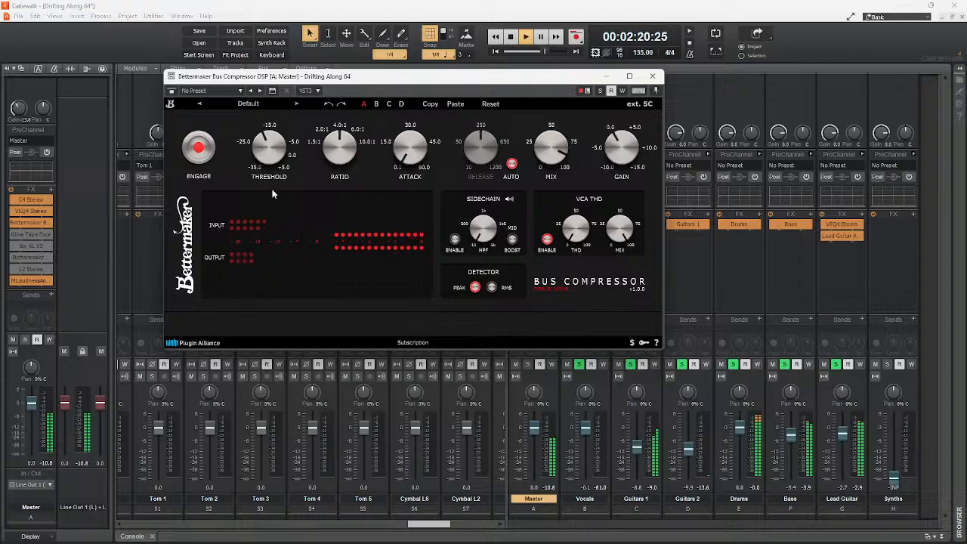
{"action": "key", "text": "space"}
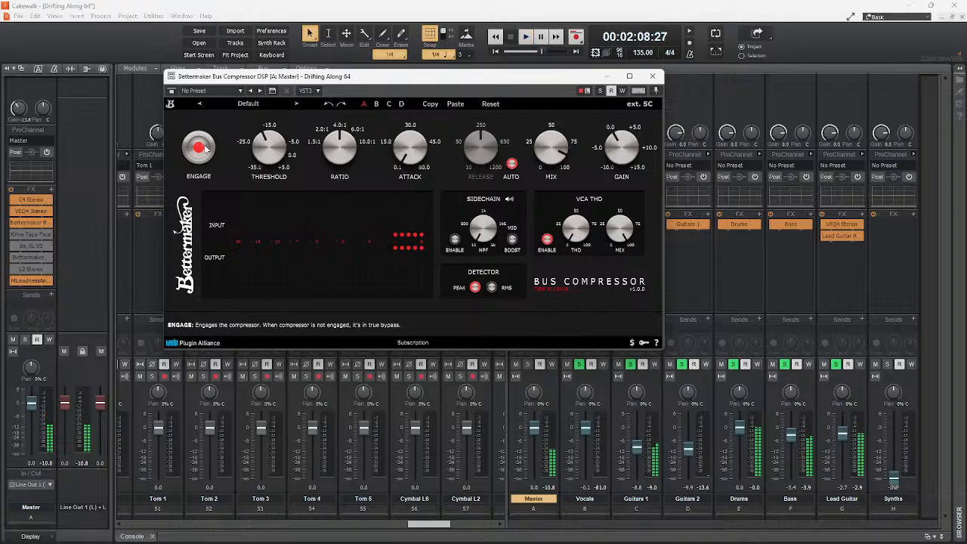
Play the song while switching the Bettermaker compressor between bypassed and engaged to compare the sound
{"action": "left_click", "coordinate": [199, 147]}
{"action": "key", "text": "space"}
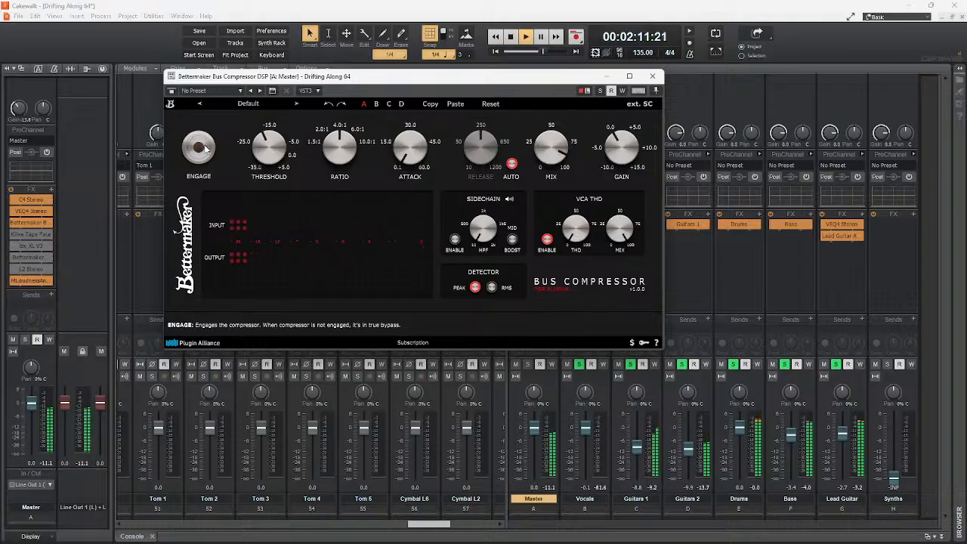
{"action": "left_click", "coordinate": [198, 147]}
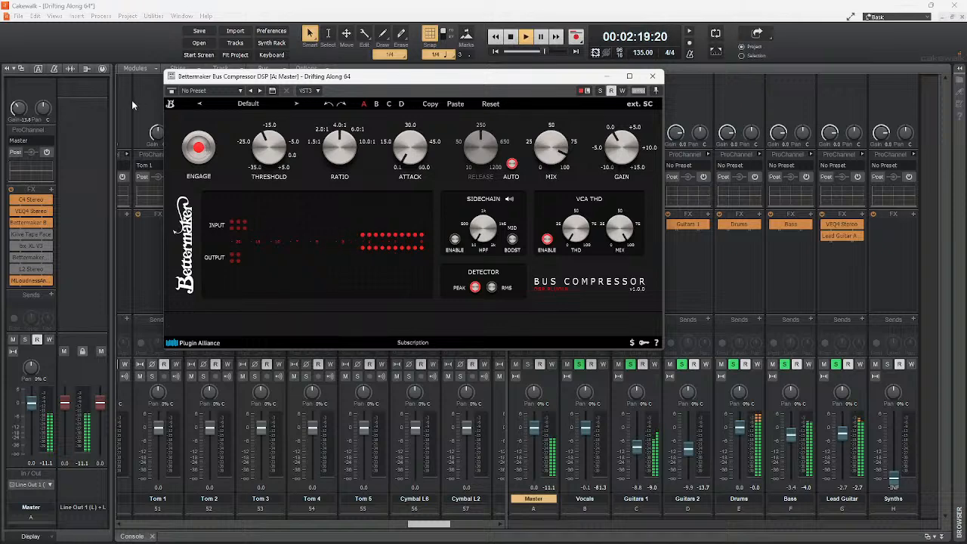
{"action": "left_click", "coordinate": [197, 149]}
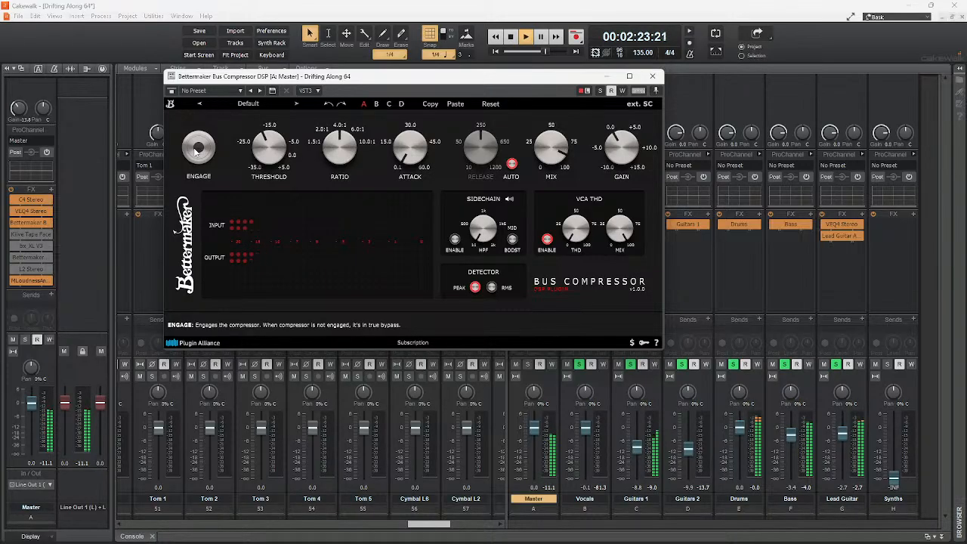
{"action": "left_click", "coordinate": [196, 149]}
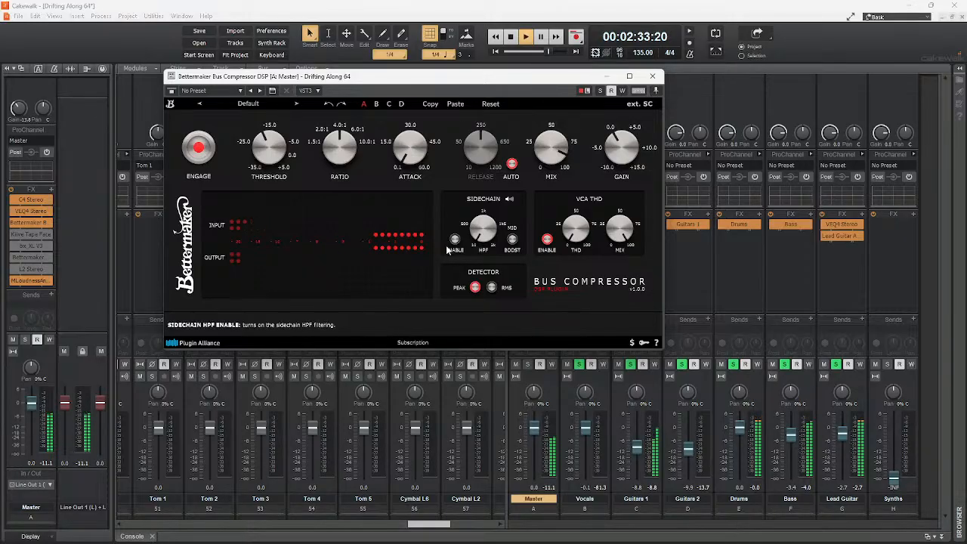
Audition the Bettermaker's sidechain signal, enable its high-pass filter, and raise the HPF cutoff slightly
{"action": "left_click", "coordinate": [509, 201]}
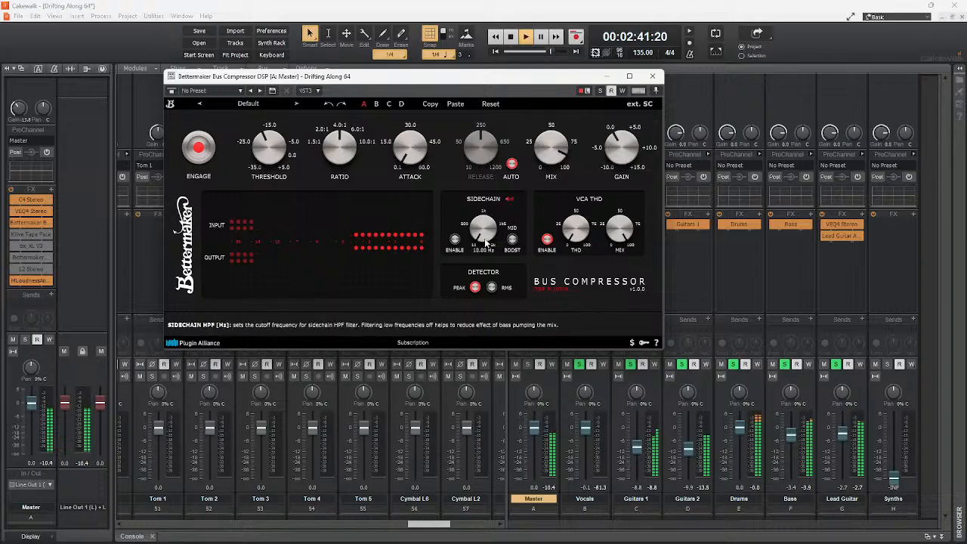
{"action": "left_click", "coordinate": [455, 241]}
{"action": "left_click_drag", "start_coordinate": [484, 237], "coordinate": [481, 231]}
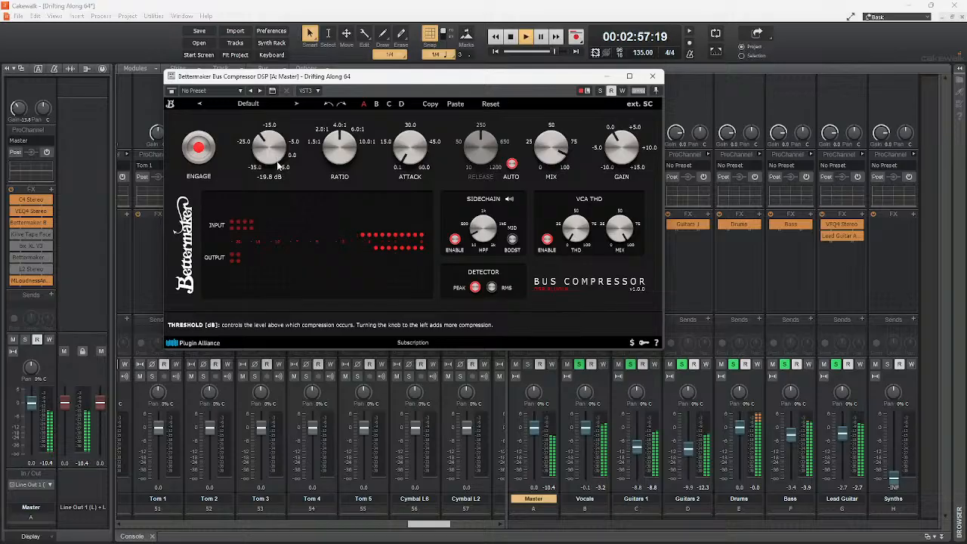
Lower the Bettermaker's threshold to -22.2 dB and compare the mix with the compressor bypassed and engaged
{"action": "left_click_drag", "start_coordinate": [276, 161], "coordinate": [279, 183]}
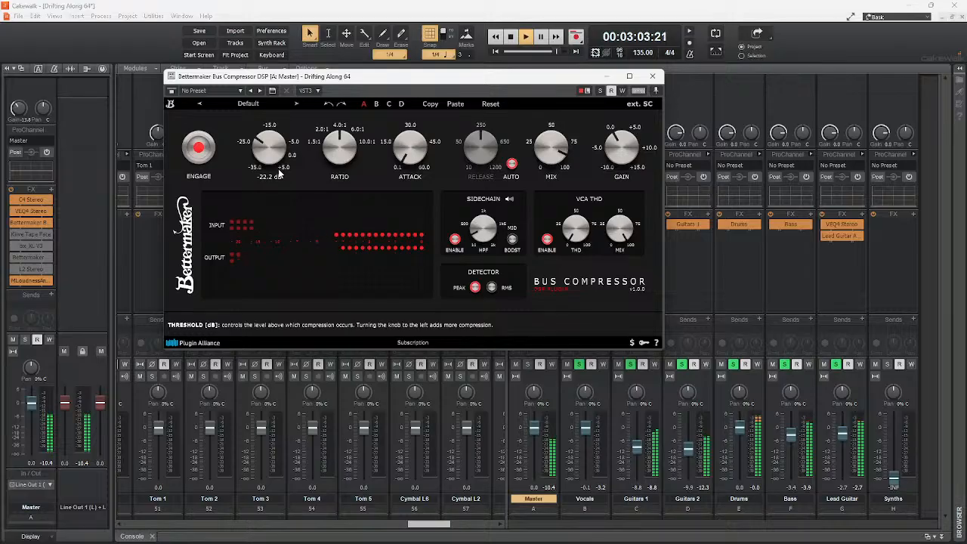
{"action": "left_click", "coordinate": [194, 150]}
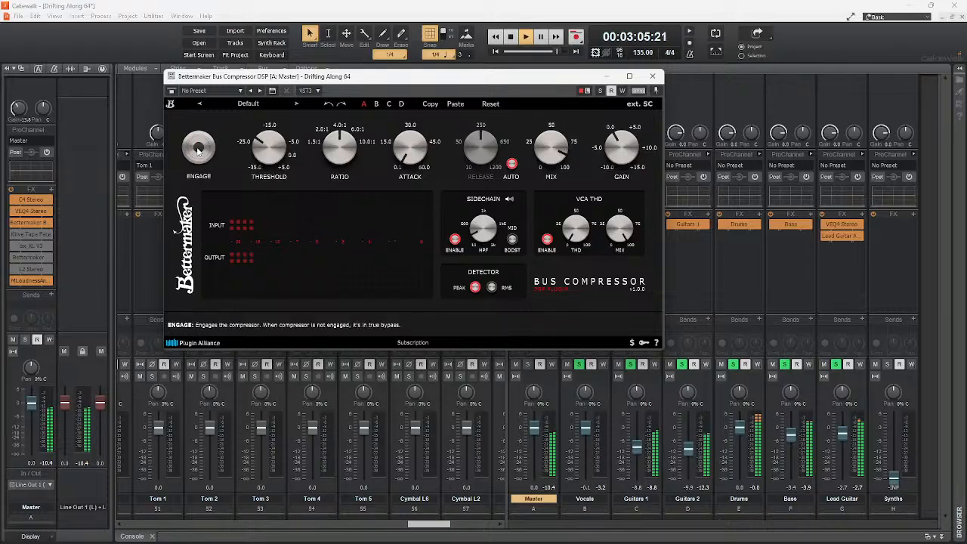
{"action": "left_click", "coordinate": [198, 151]}
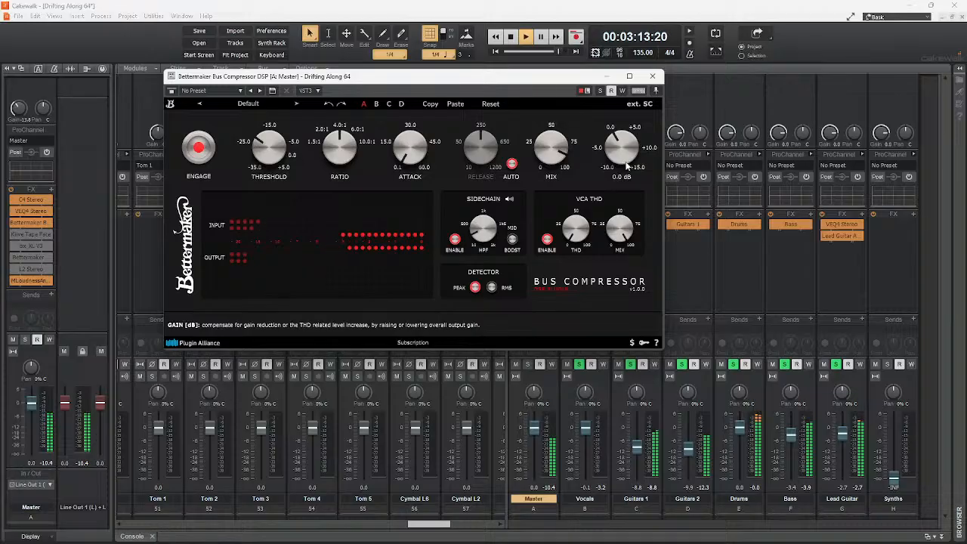
Raise the Bettermaker's output gain above +2.8 dB to compensate for gain reduction, and compare the compressor bypassed and engaged
{"action": "scroll", "coordinate": [626, 165], "scroll_direction": "up", "scroll_amount": 2}
{"action": "scroll", "coordinate": [629, 157], "scroll_direction": "up", "scroll_amount": 2}
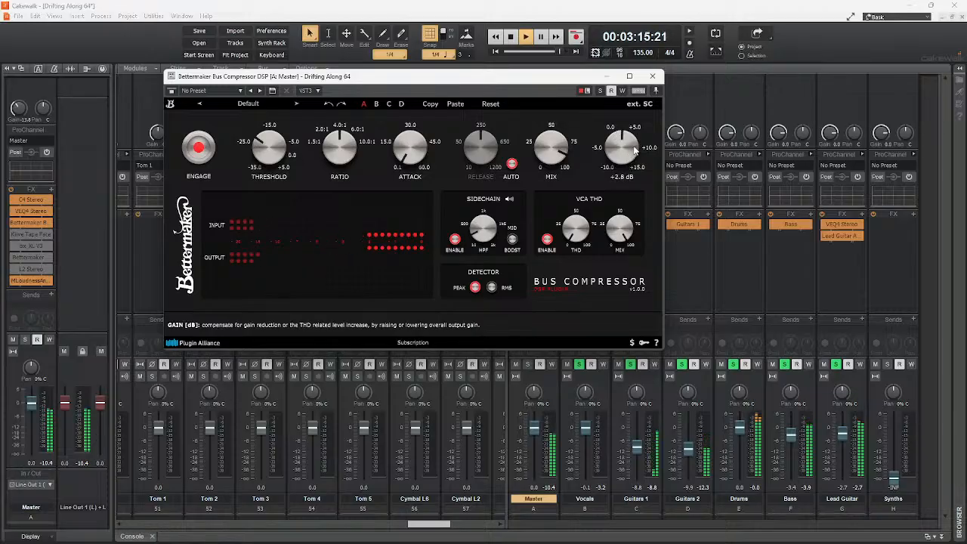
{"action": "scroll", "coordinate": [634, 151], "scroll_direction": "up", "scroll_amount": 3}
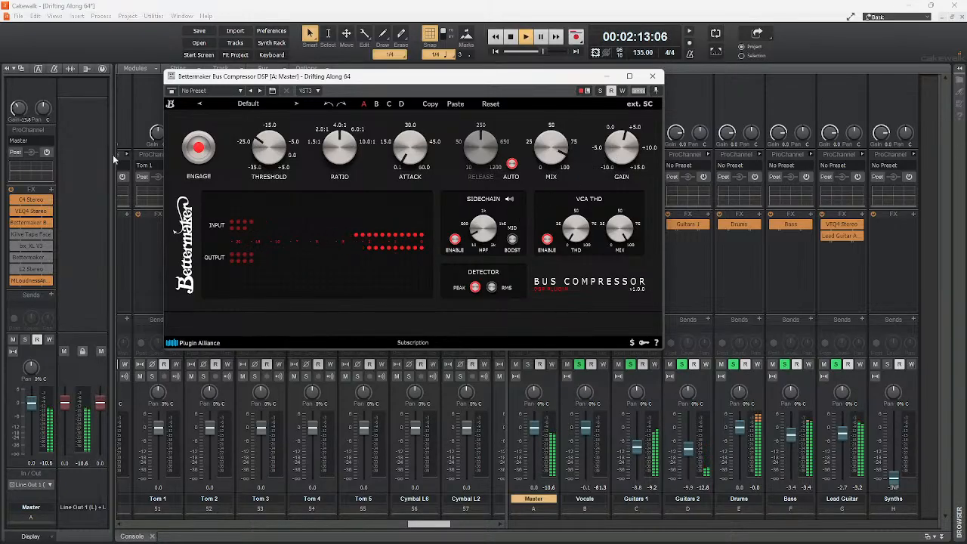
{"action": "left_click", "coordinate": [195, 152]}
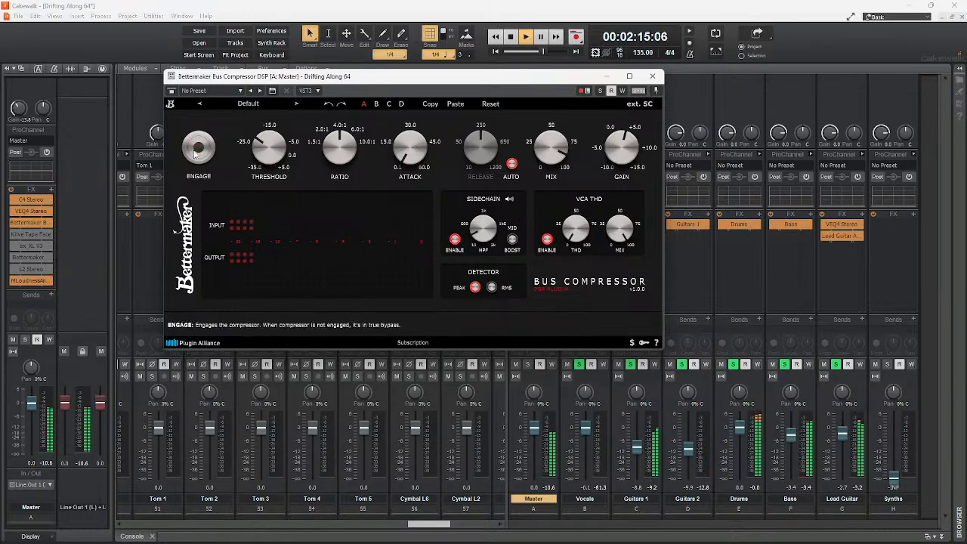
{"action": "left_click", "coordinate": [195, 152]}
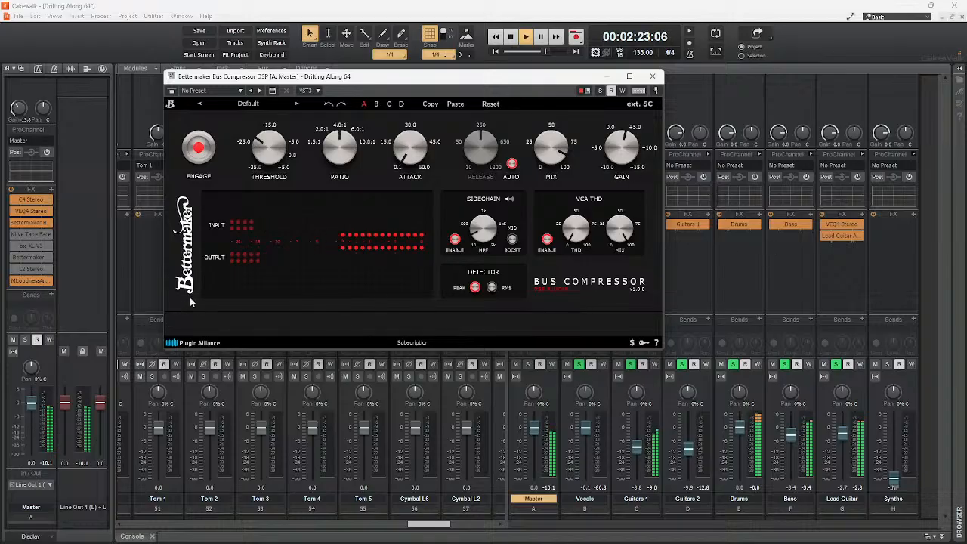
Enable the L2 Ultramaximizer on the Master bus, lower its threshold to -7.8, and move its window down
{"action": "double_click", "coordinate": [23, 269]}
{"action": "left_click_drag", "start_coordinate": [247, 192], "coordinate": [247, 230]}
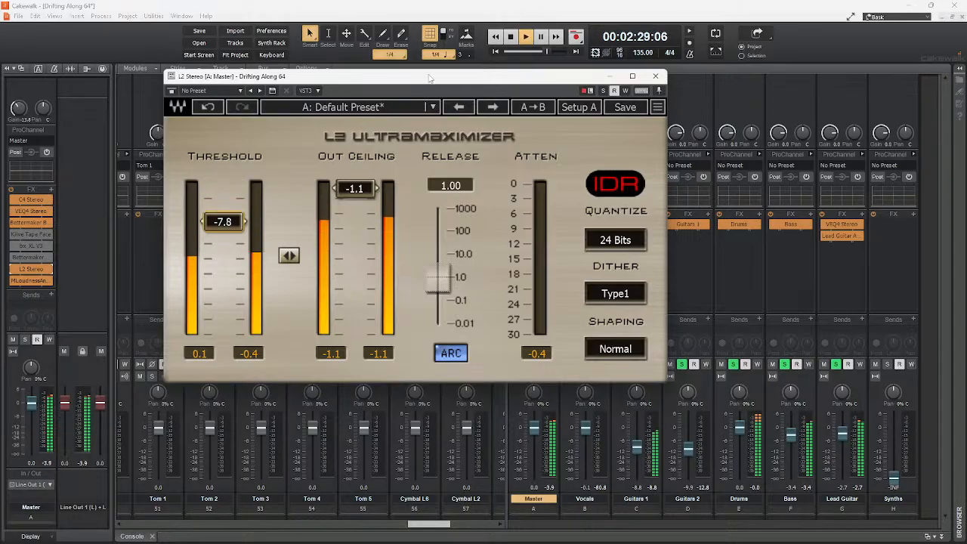
{"action": "left_click_drag", "start_coordinate": [415, 80], "coordinate": [462, 168]}
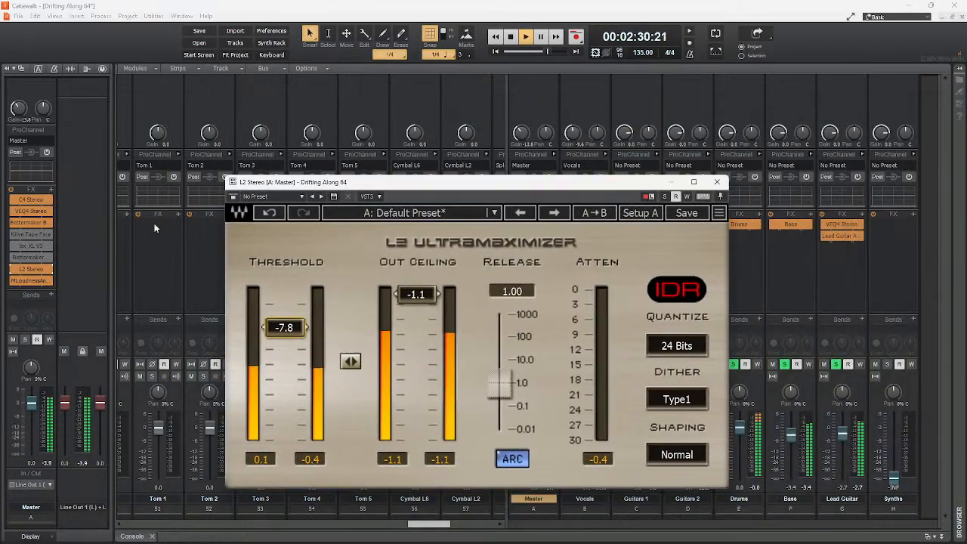
Reopen the Bettermaker compressor, compare it bypassed and engaged with the L2 limiter active, and close its window
{"action": "double_click", "coordinate": [31, 223]}
{"action": "left_click", "coordinate": [257, 254]}
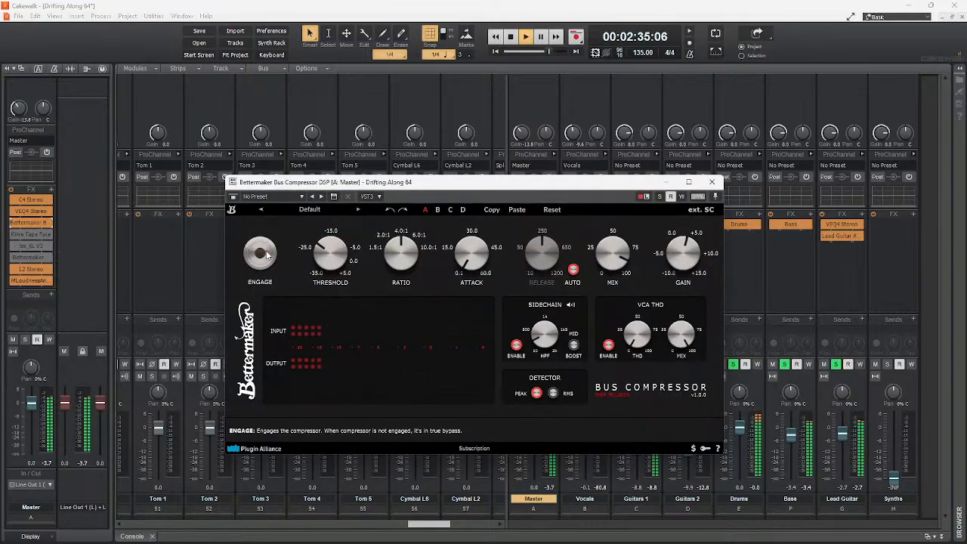
{"action": "left_click", "coordinate": [263, 254]}
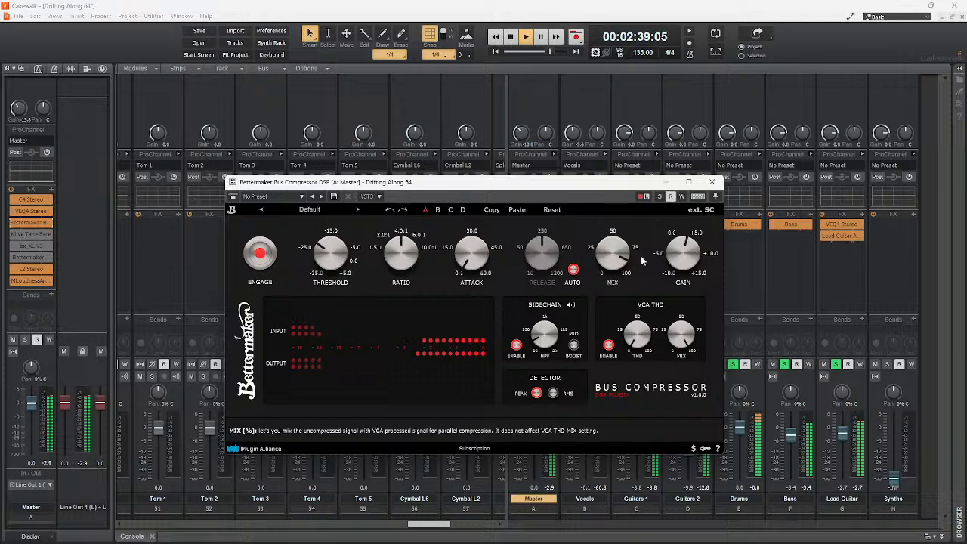
{"action": "left_click", "coordinate": [712, 182]}
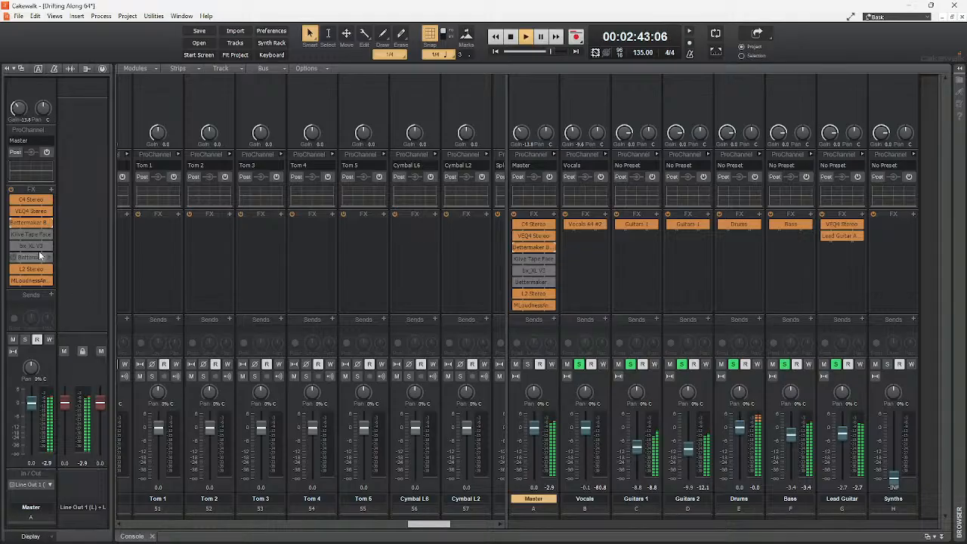
Enable and audition Kiive Tape Face on the Master bus, stop playback, try its tape type selector, and close it
{"action": "left_click", "coordinate": [516, 261]}
{"action": "double_click", "coordinate": [535, 258]}
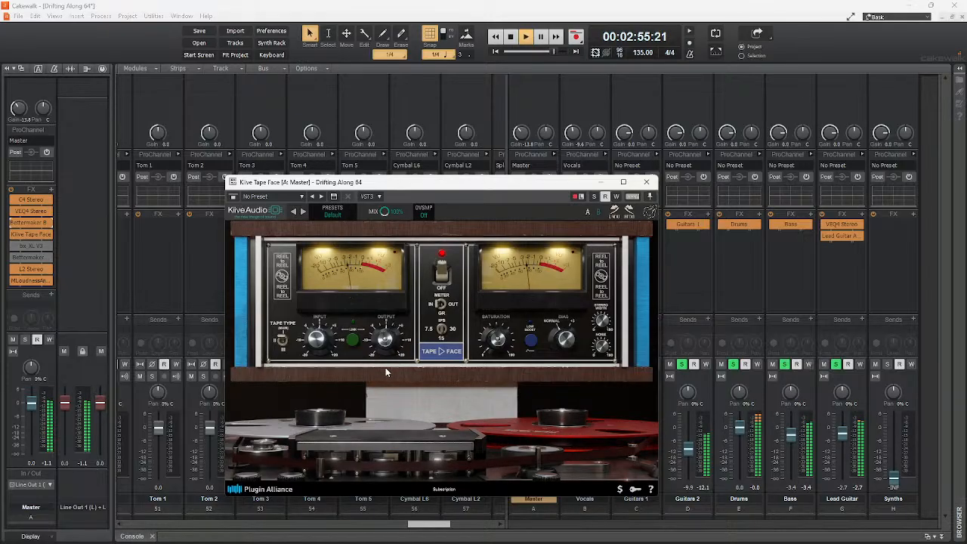
{"action": "key", "text": "space"}
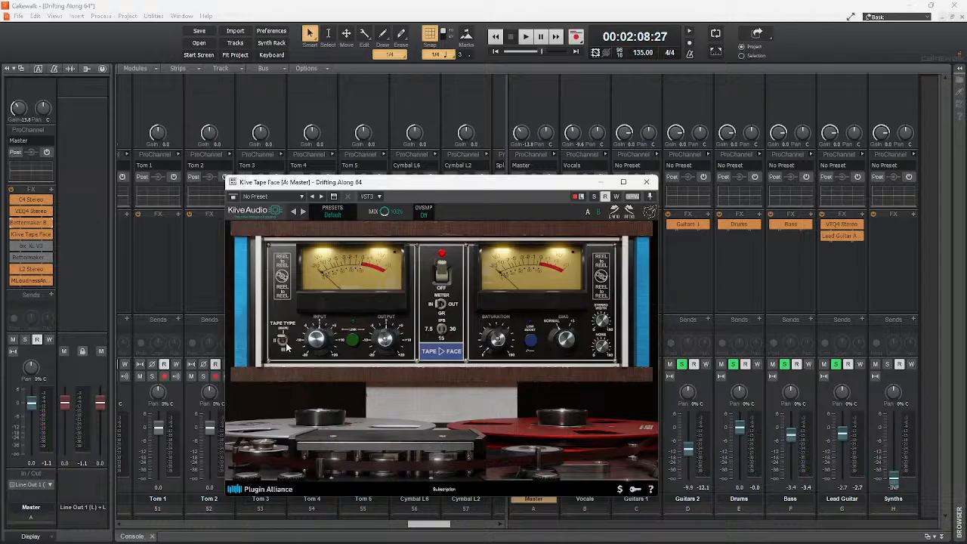
{"action": "left_click_drag", "start_coordinate": [282, 341], "coordinate": [301, 347]}
{"action": "left_click", "coordinate": [646, 182]}
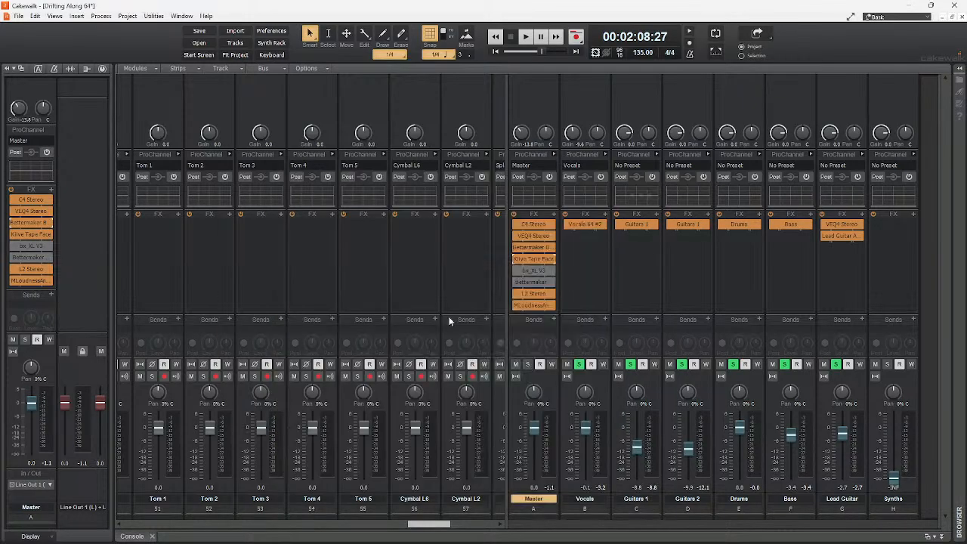
Delete Kiive Tape Face from the Master bus and insert IK Multimedia's TR5 Suite in its effects rack
{"action": "right_click", "coordinate": [532, 260]}
{"action": "left_click", "coordinate": [482, 270]}
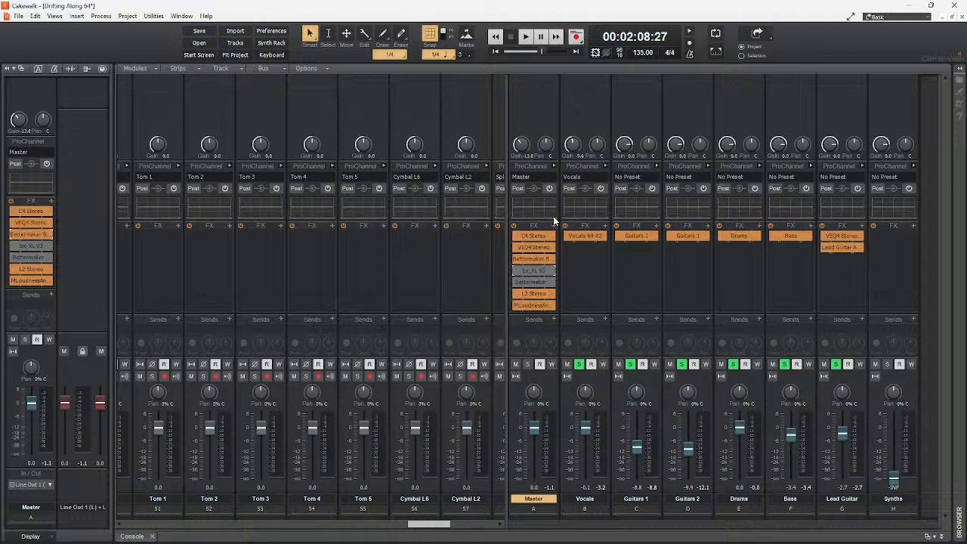
{"action": "left_click", "coordinate": [554, 226]}
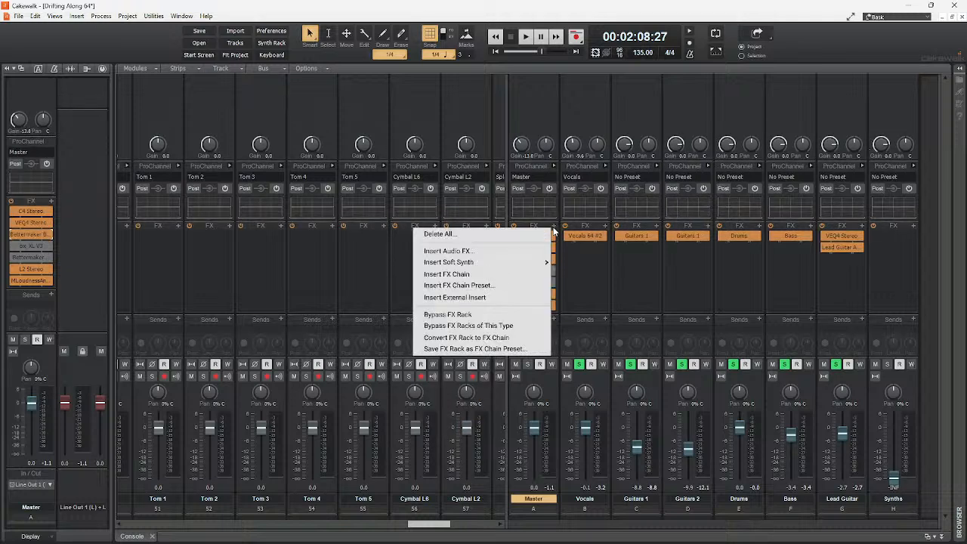
{"action": "left_click", "coordinate": [517, 252]}
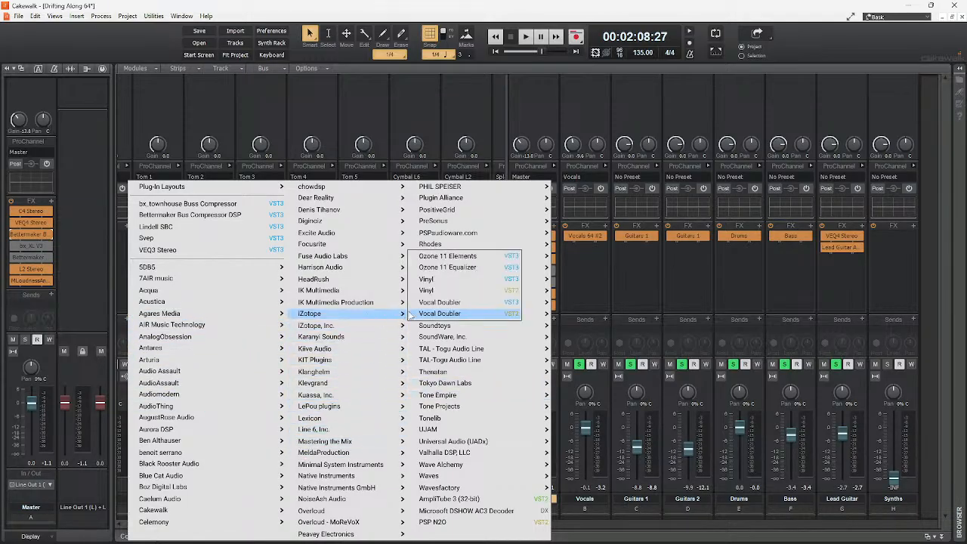
{"action": "mouse_move", "coordinate": [384, 290]}
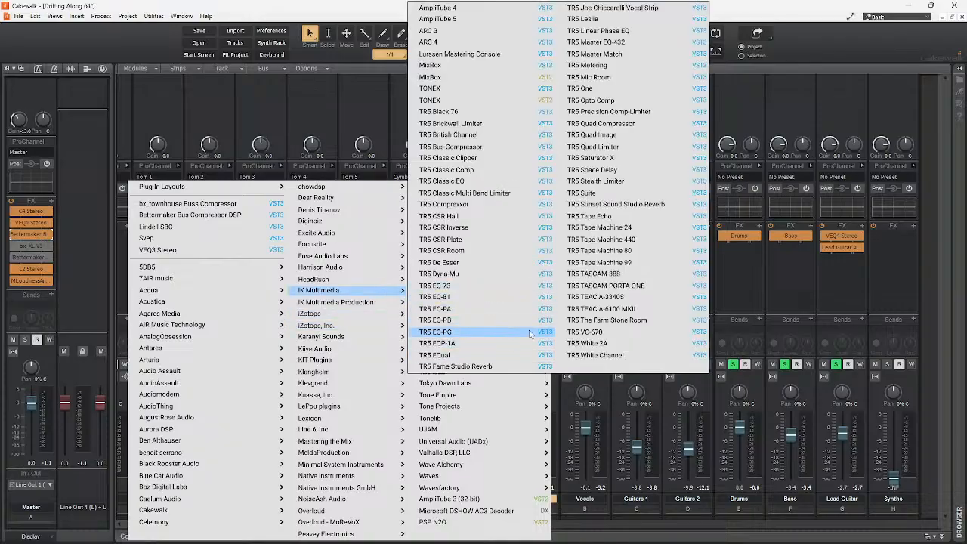
{"action": "left_click", "coordinate": [622, 194]}
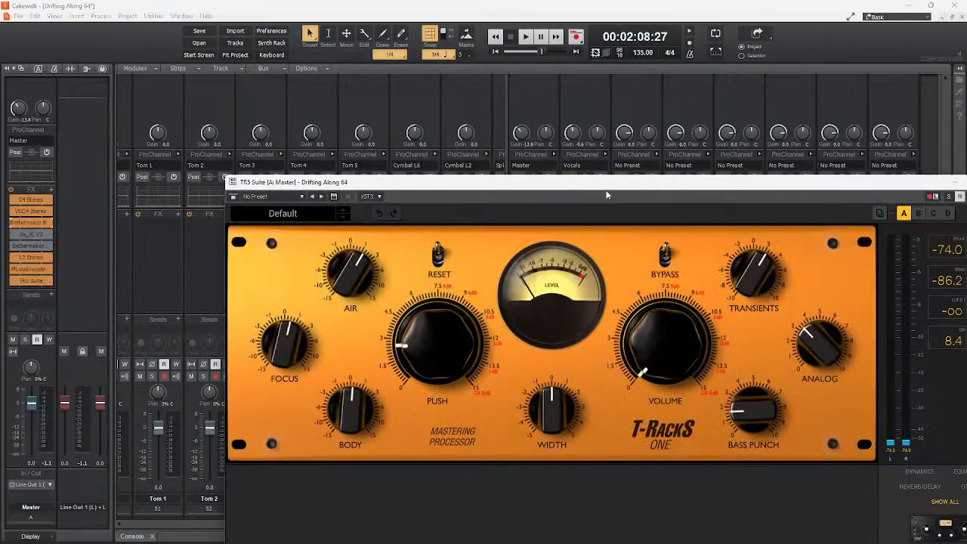
Move the TR5 Suite window fully into view, remove the One module from its chain, and start playback
{"action": "left_click_drag", "start_coordinate": [569, 179], "coordinate": [361, 78]}
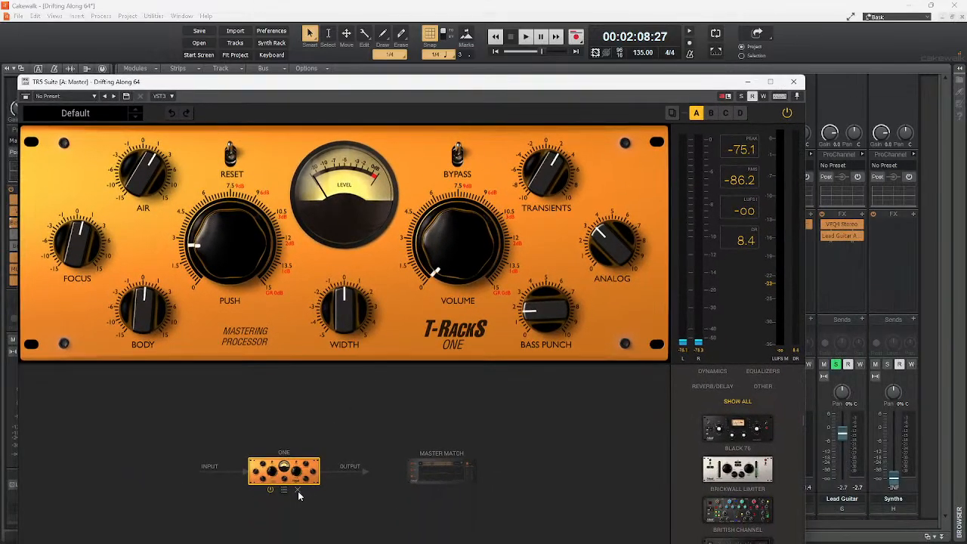
{"action": "left_click", "coordinate": [414, 471]}
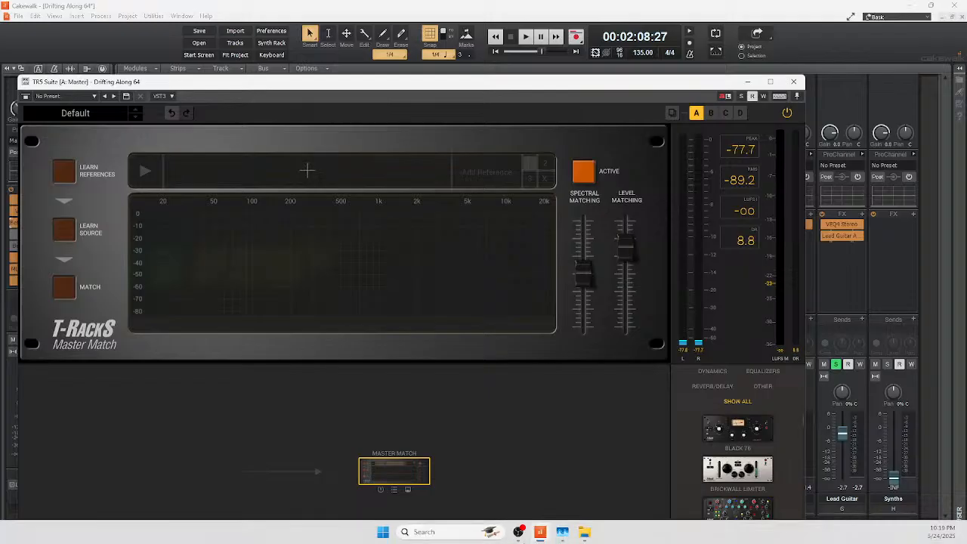
{"action": "key", "text": "space"}
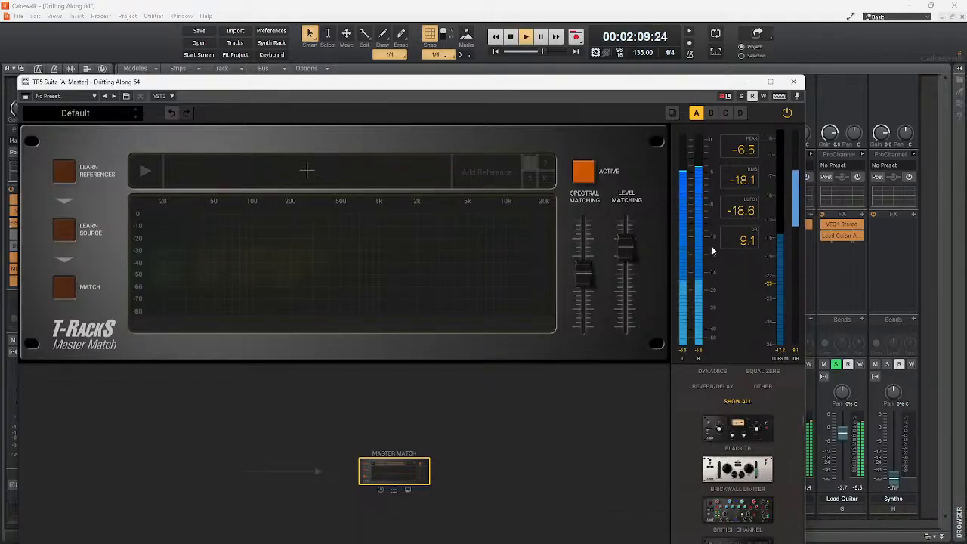
Save the project and reposition the TR5 Suite window so its whole module area is accessible
{"action": "left_click_drag", "start_coordinate": [45, 76], "coordinate": [132, 23]}
{"action": "left_click", "coordinate": [17, 15]}
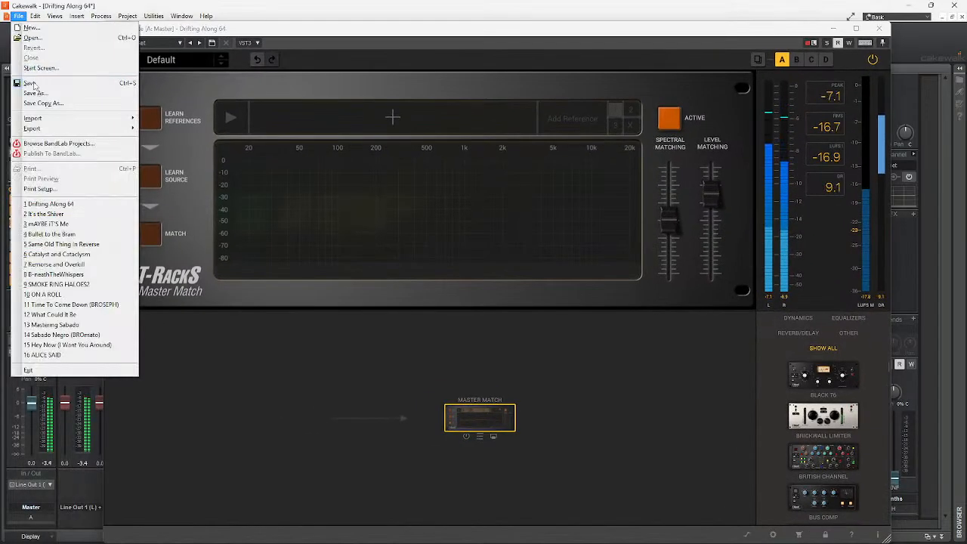
{"action": "left_click", "coordinate": [37, 83]}
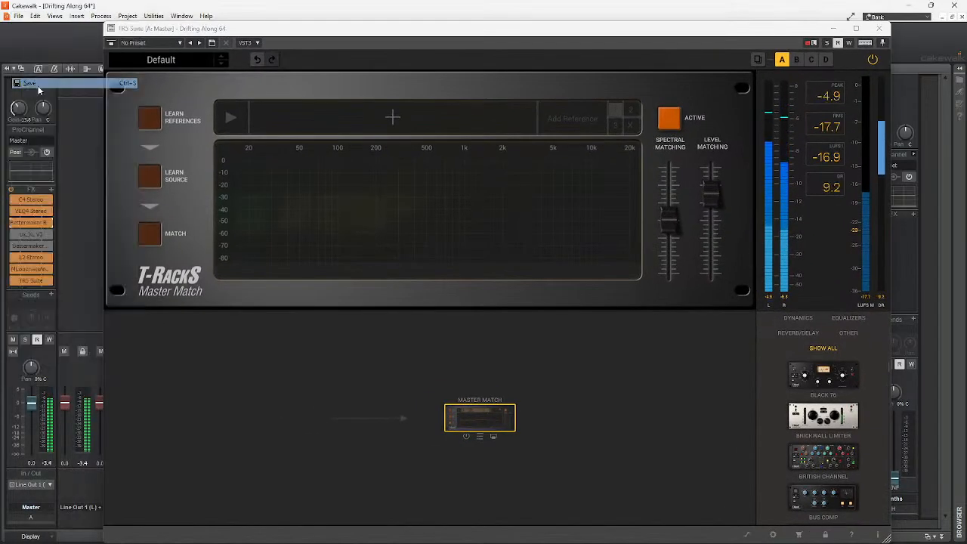
{"action": "left_click", "coordinate": [618, 30]}
{"action": "left_click_drag", "start_coordinate": [618, 29], "coordinate": [644, 28]}
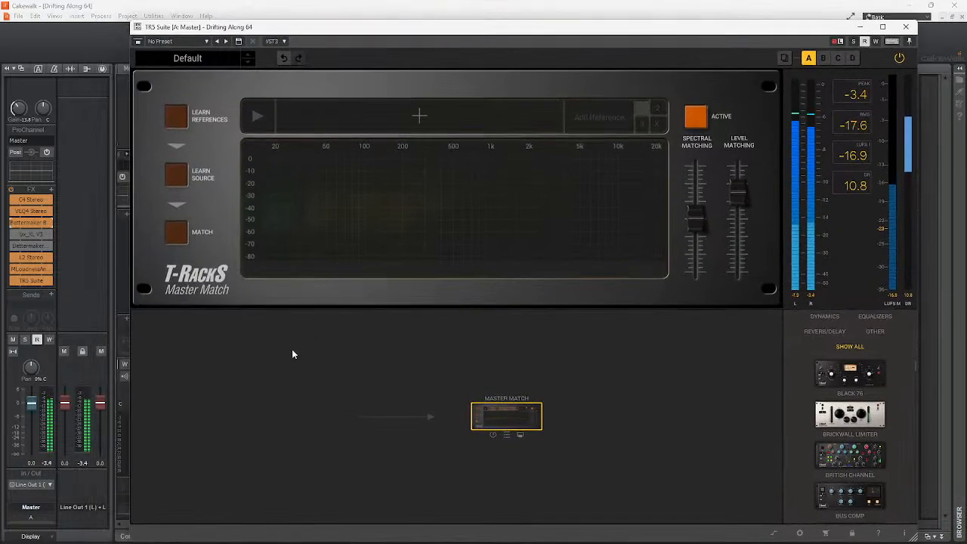
Find the Tascam Porta One among the Other modules and add it before Master Match in the TR5 Suite chain
{"action": "scroll", "coordinate": [850, 424], "scroll_direction": "down", "scroll_amount": 5}
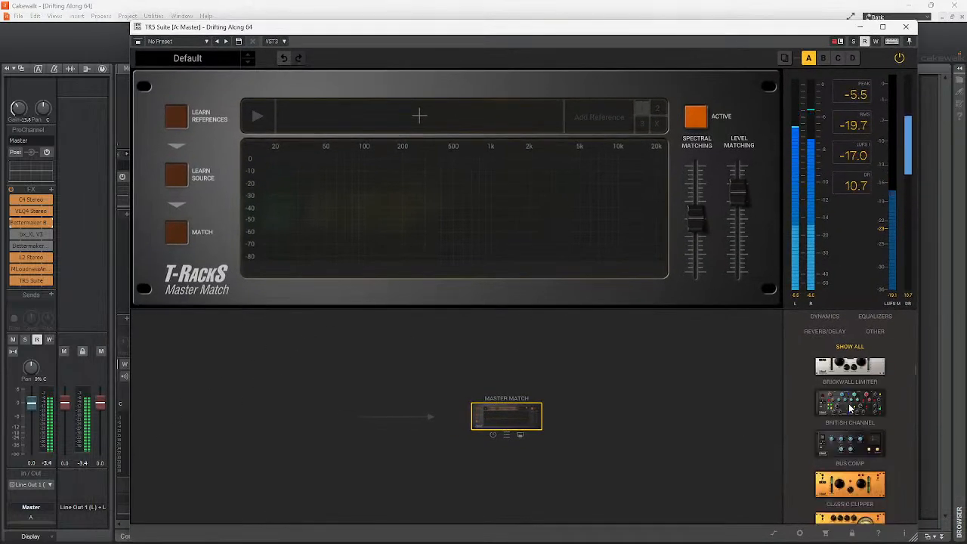
{"action": "scroll", "coordinate": [855, 415], "scroll_direction": "down", "scroll_amount": 8}
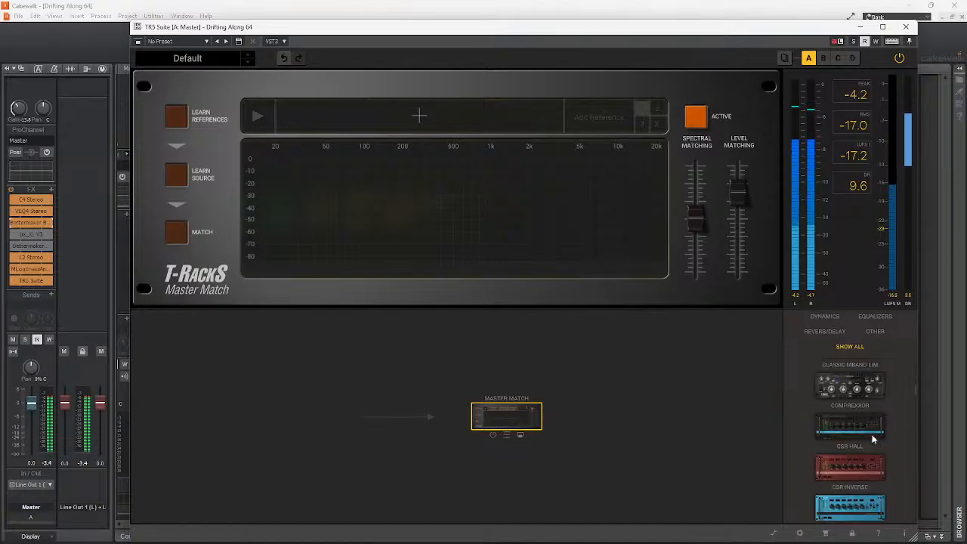
{"action": "scroll", "coordinate": [869, 427], "scroll_direction": "down", "scroll_amount": 6}
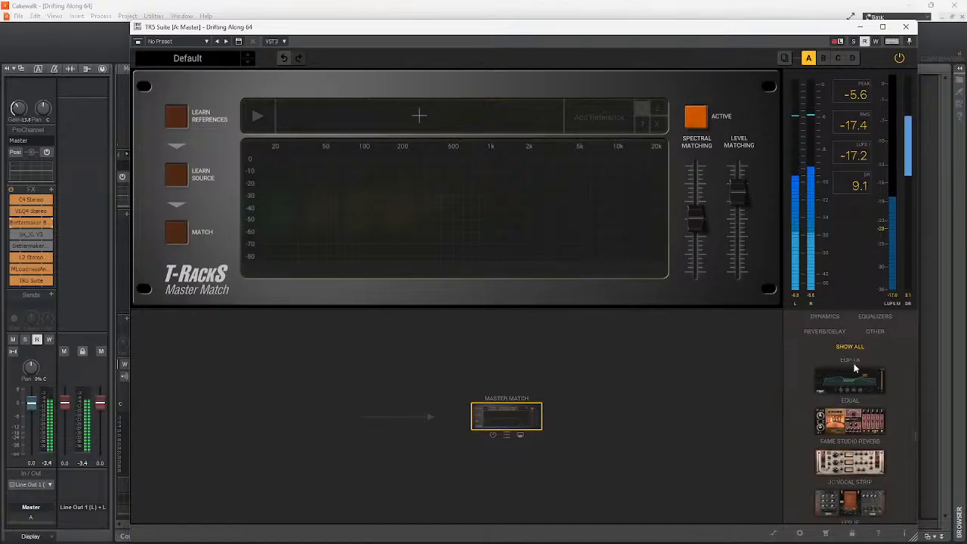
{"action": "left_click", "coordinate": [878, 333]}
{"action": "scroll", "coordinate": [875, 432], "scroll_direction": "down", "scroll_amount": 4}
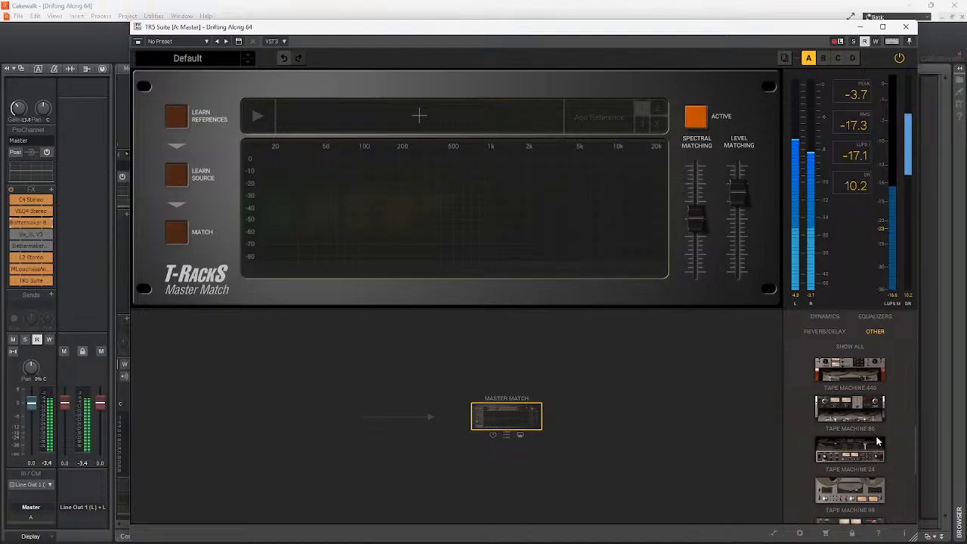
{"action": "scroll", "coordinate": [877, 442], "scroll_direction": "up", "scroll_amount": 1}
{"action": "scroll", "coordinate": [878, 446], "scroll_direction": "down", "scroll_amount": 3}
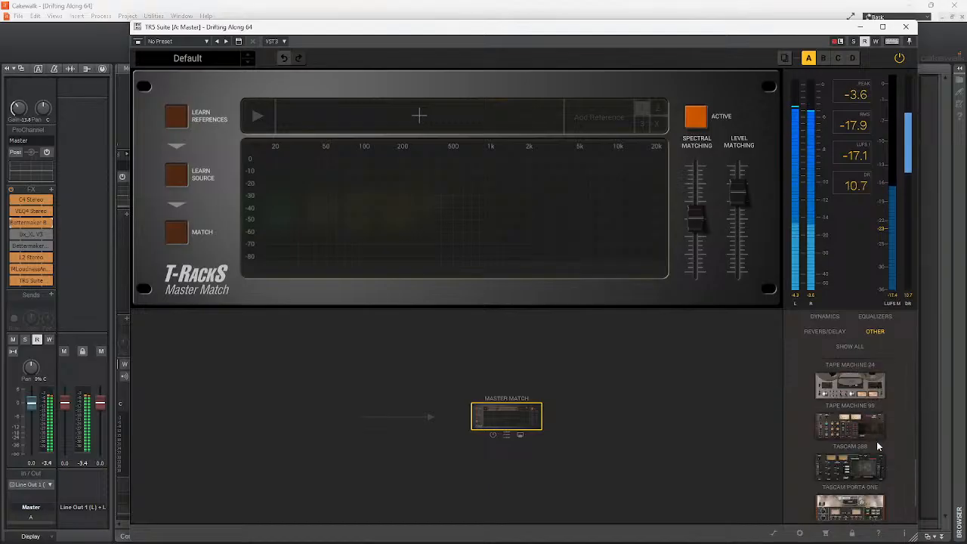
{"action": "left_click_drag", "start_coordinate": [859, 464], "coordinate": [429, 418]}
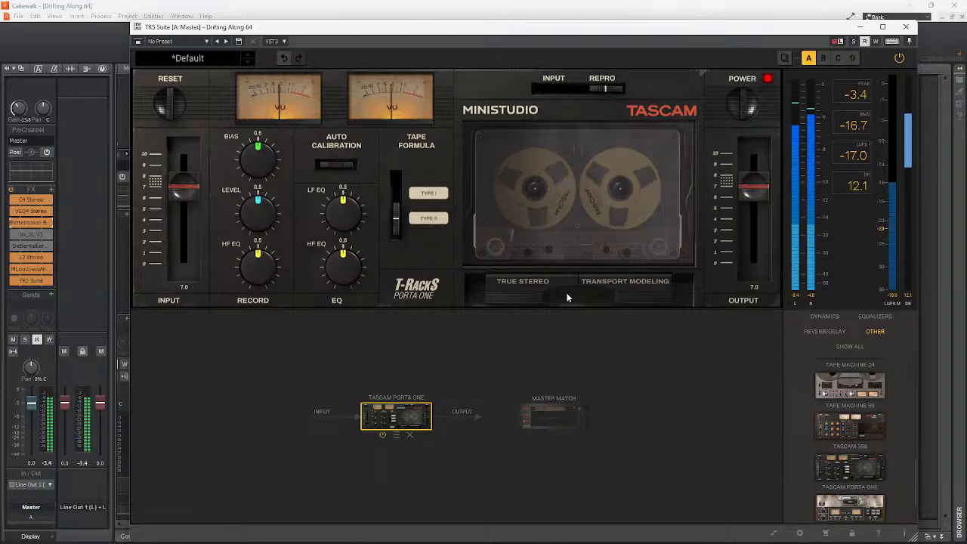
Compare the Porta One's Type I and Type II tape formulas during playback, leaving Type I selected
{"action": "left_click_drag", "start_coordinate": [400, 213], "coordinate": [405, 161]}
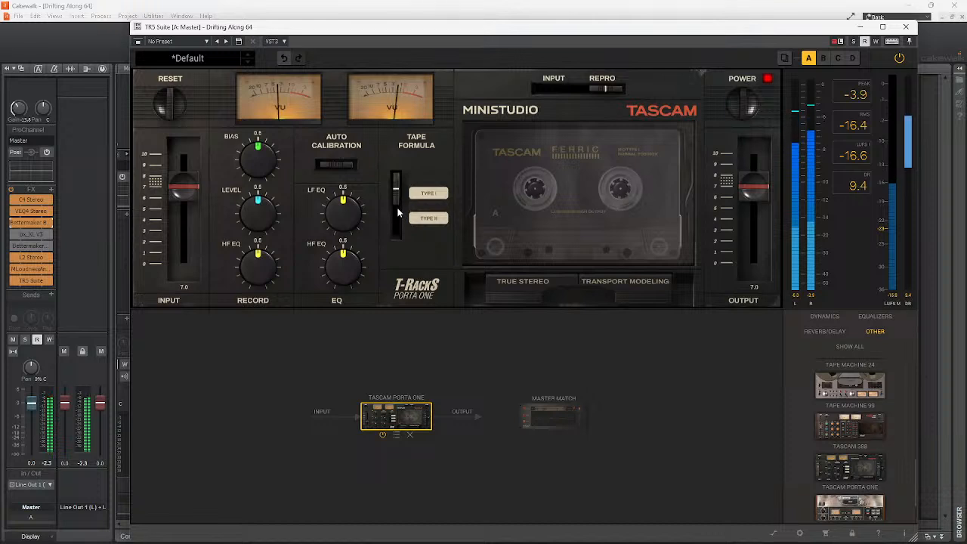
{"action": "left_click_drag", "start_coordinate": [392, 191], "coordinate": [398, 226]}
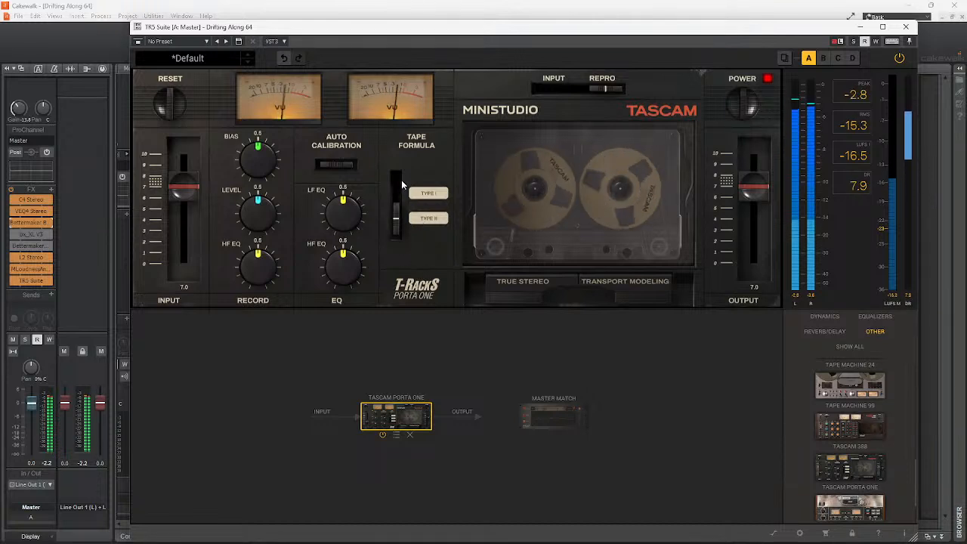
{"action": "left_click_drag", "start_coordinate": [398, 225], "coordinate": [409, 164]}
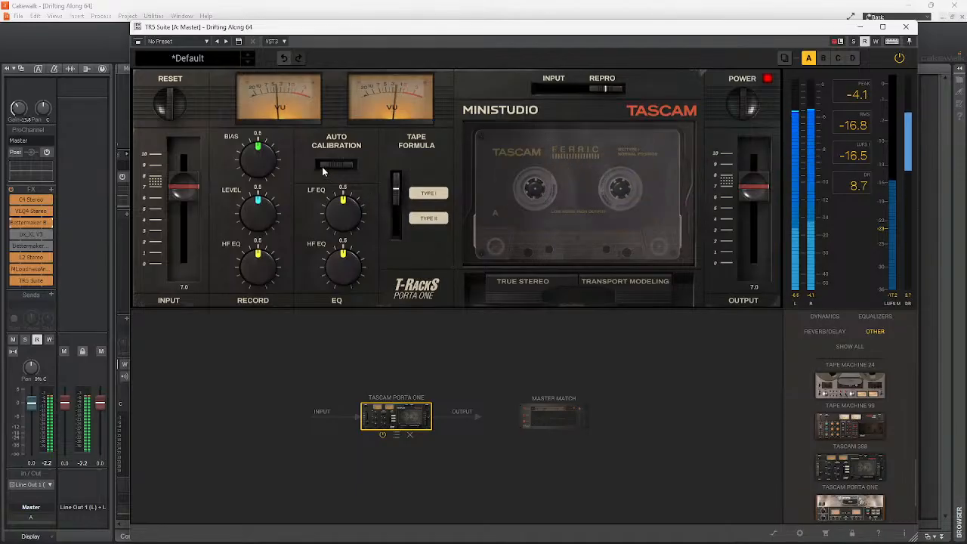
Raise the Porta One's record bias to 0.8 during playback, and bring it back to 0.6
{"action": "left_click_drag", "start_coordinate": [257, 160], "coordinate": [264, 195]}
{"action": "left_click_drag", "start_coordinate": [293, 136], "coordinate": [300, 130]}
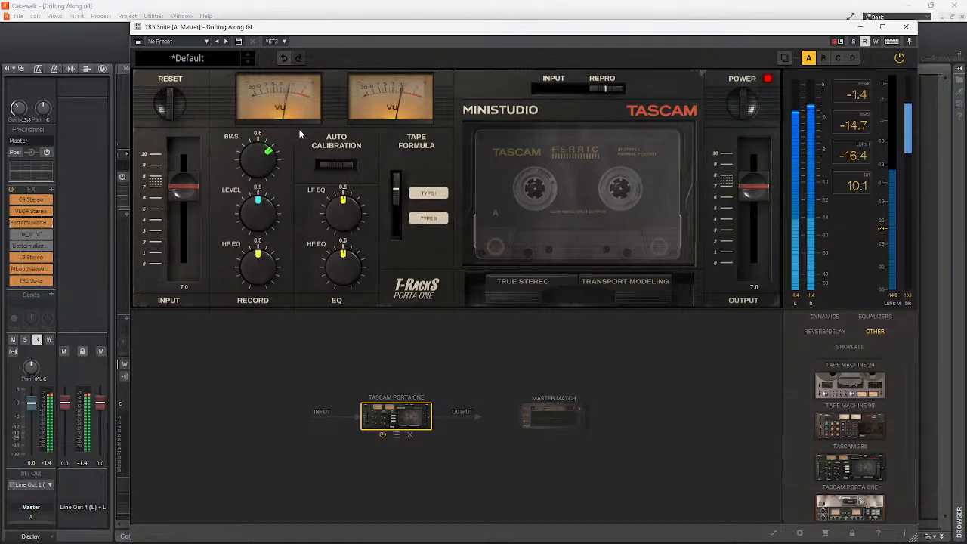
{"action": "left_click_drag", "start_coordinate": [265, 158], "coordinate": [273, 139]}
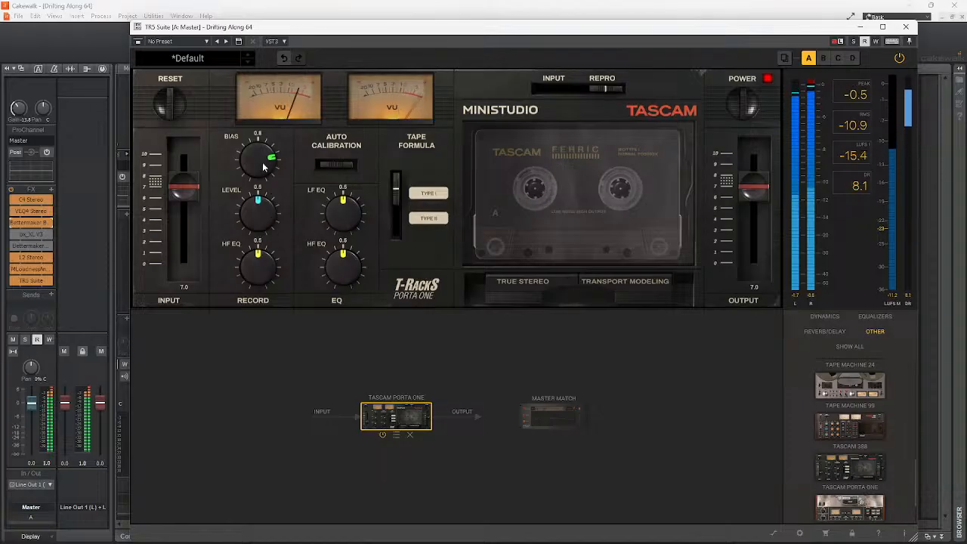
{"action": "left_click_drag", "start_coordinate": [266, 163], "coordinate": [261, 189]}
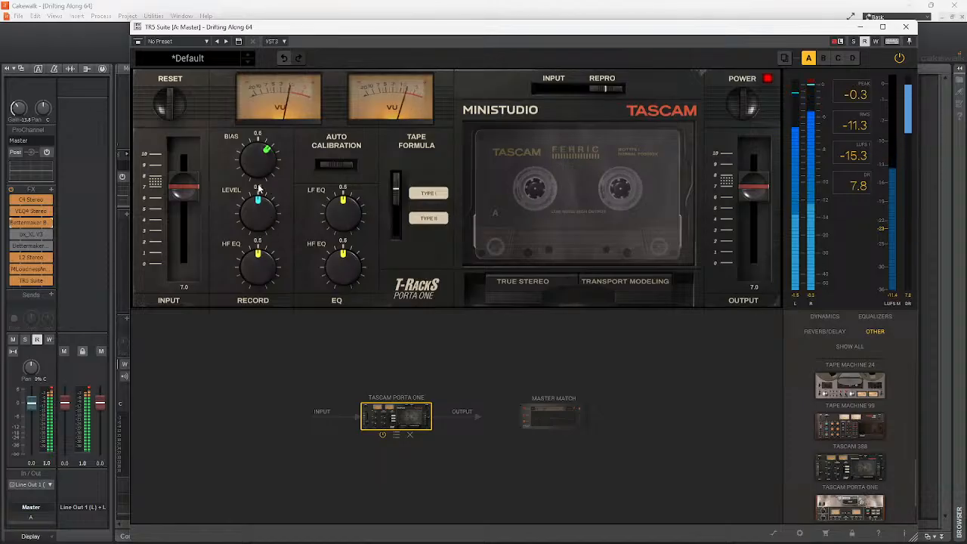
Switch the Porta One to Type II tape, and replace it with the TEAC A-6100 MKII before Master Match in the chain
{"action": "left_click", "coordinate": [399, 218]}
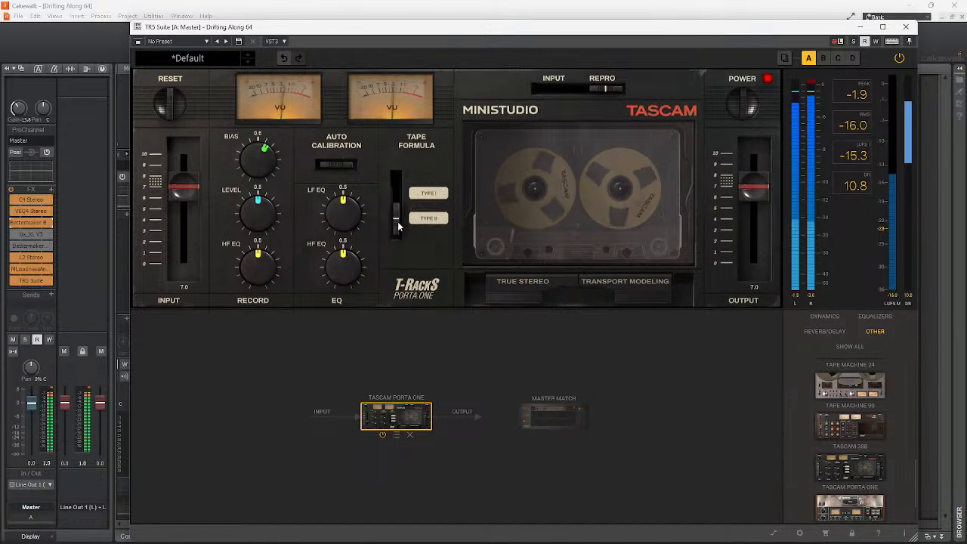
{"action": "left_click", "coordinate": [409, 434]}
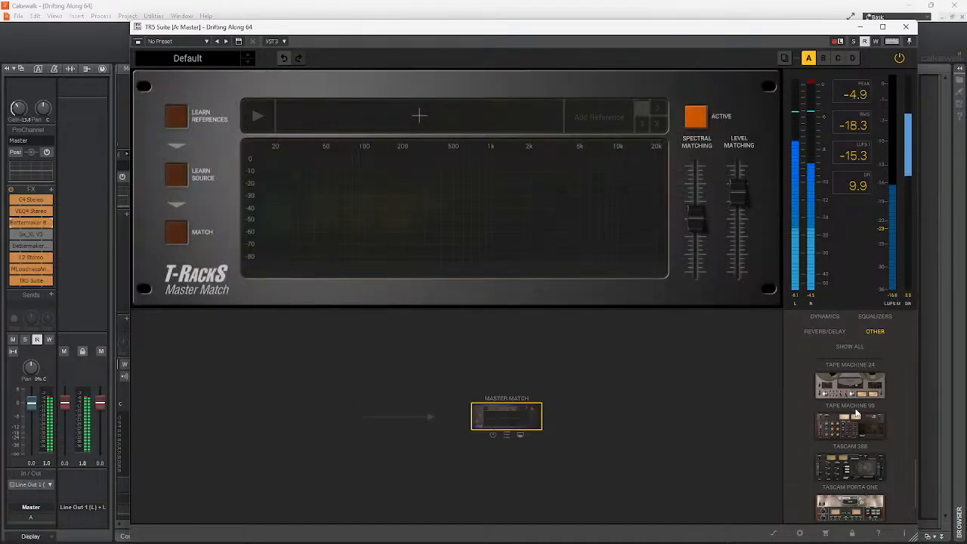
{"action": "scroll", "coordinate": [856, 412], "scroll_direction": "down", "scroll_amount": 2}
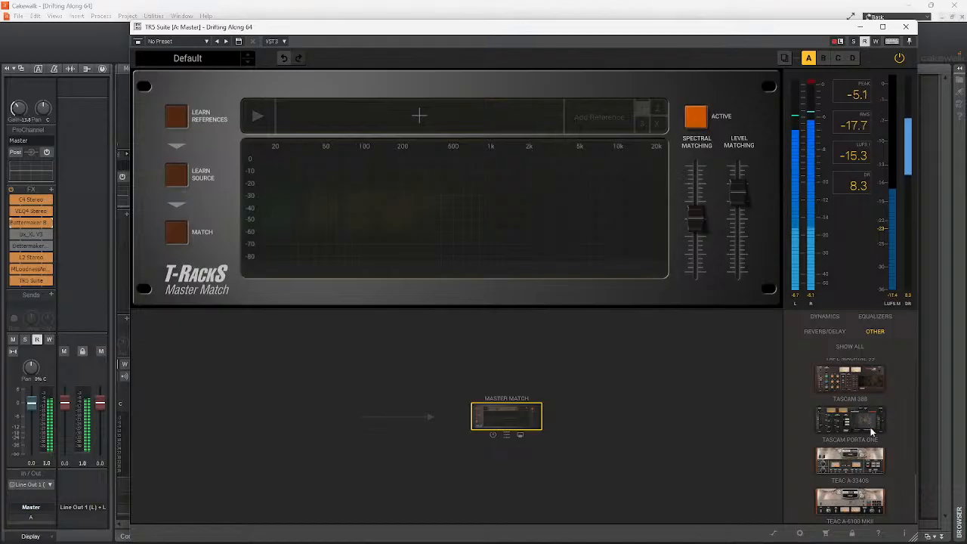
{"action": "left_click_drag", "start_coordinate": [869, 503], "coordinate": [385, 412]}
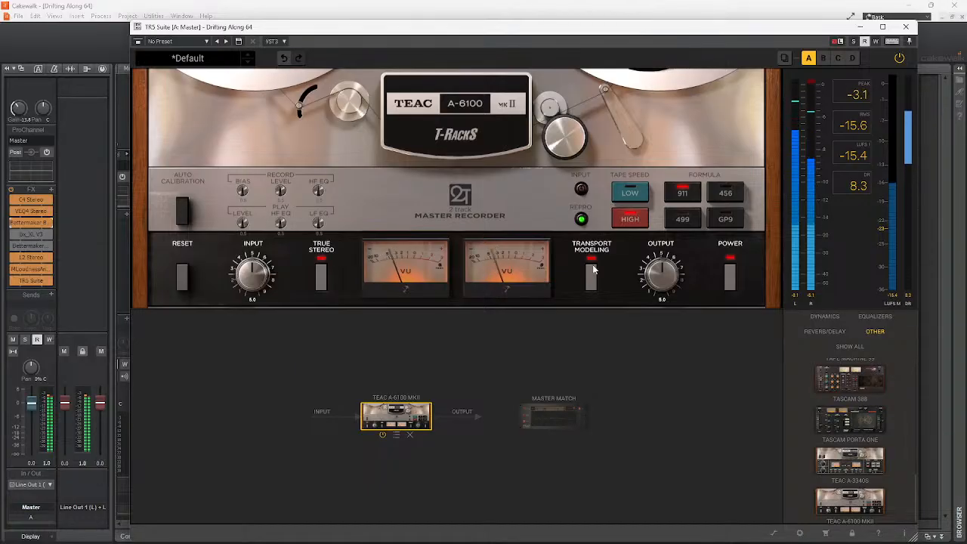
Compare the TEAC A-6100's 911, 499, 456 and GP9 tape formulas during playback, leaving GP9 selected
{"action": "left_click", "coordinate": [681, 220]}
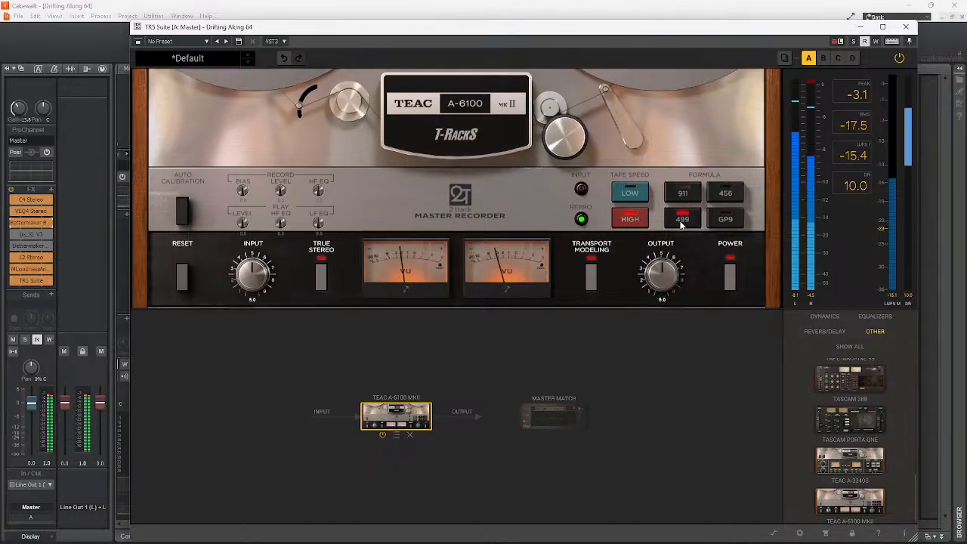
{"action": "left_click", "coordinate": [724, 193]}
{"action": "left_click", "coordinate": [727, 219]}
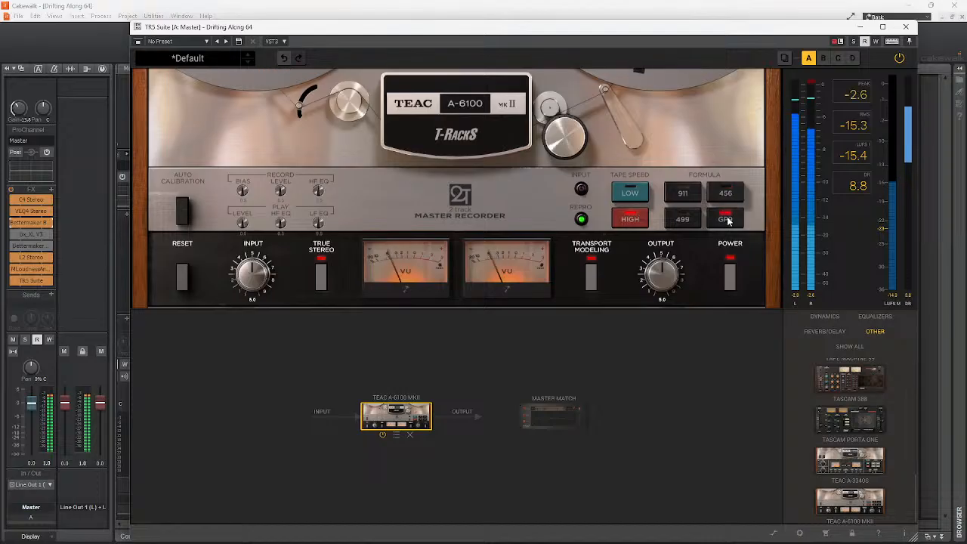
{"action": "left_click", "coordinate": [685, 196]}
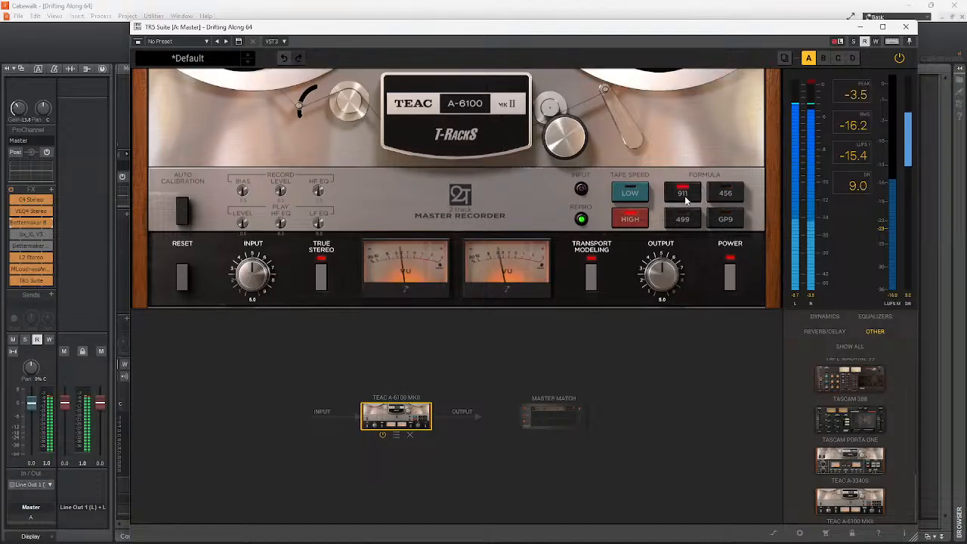
{"action": "left_click", "coordinate": [723, 195]}
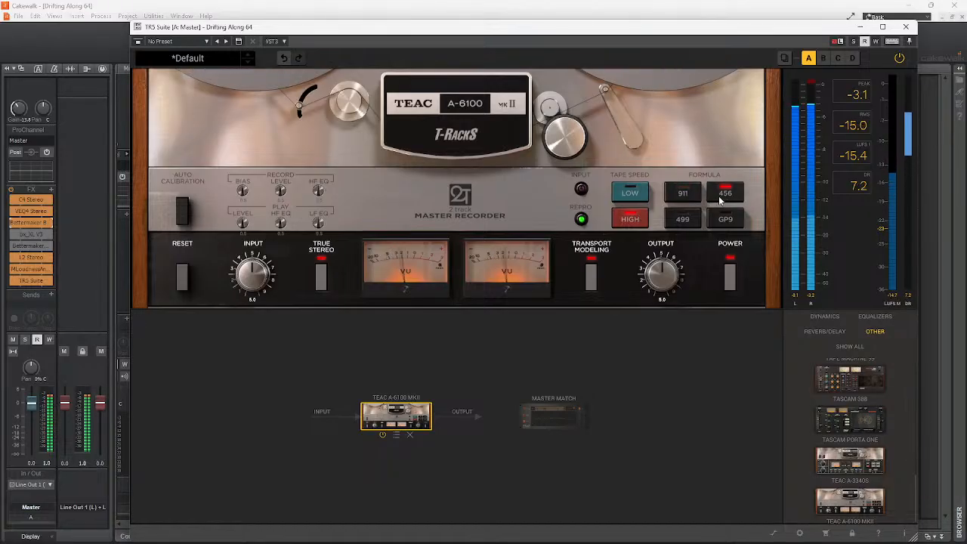
{"action": "left_click", "coordinate": [685, 219]}
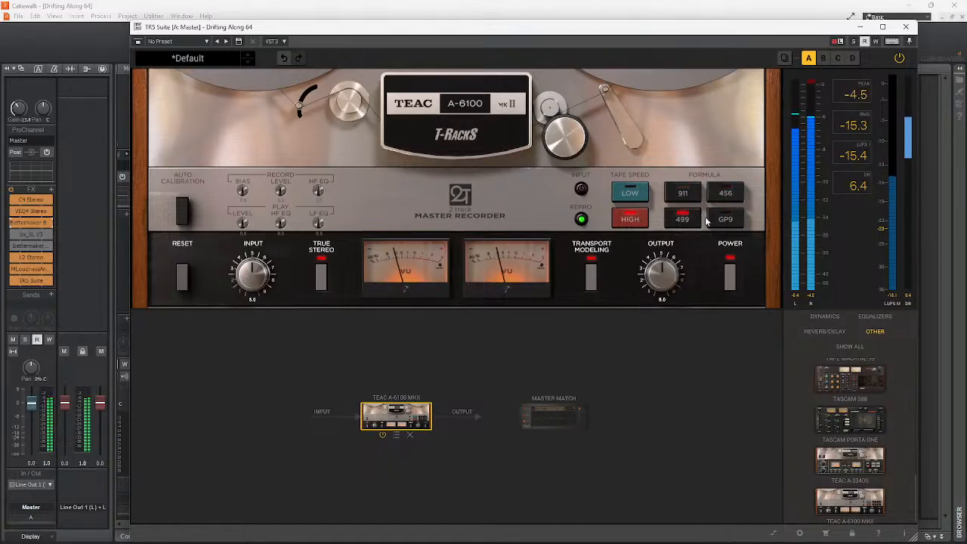
{"action": "left_click", "coordinate": [725, 218]}
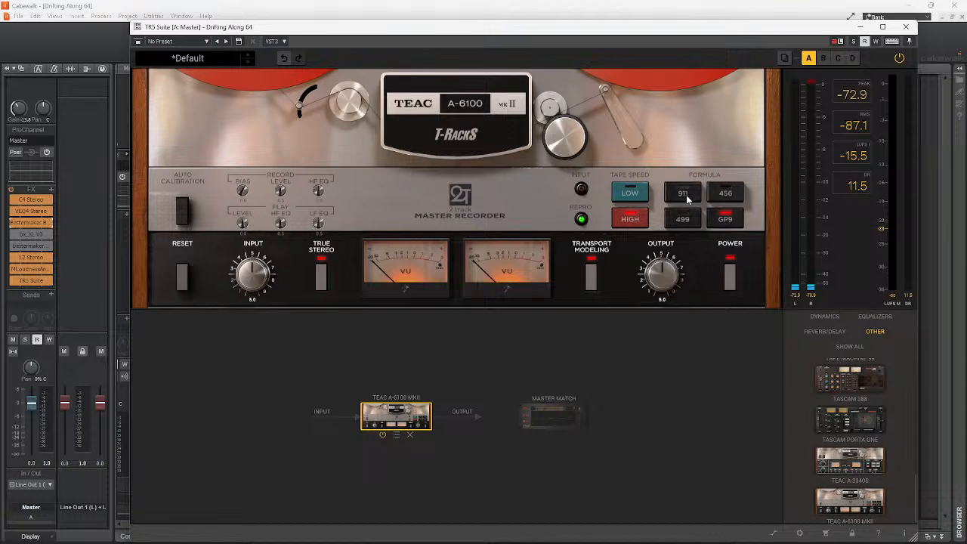
Look through the available tape machine models among the Other modules of the TR5 Suite
{"action": "scroll", "coordinate": [866, 408], "scroll_direction": "up", "scroll_amount": 4}
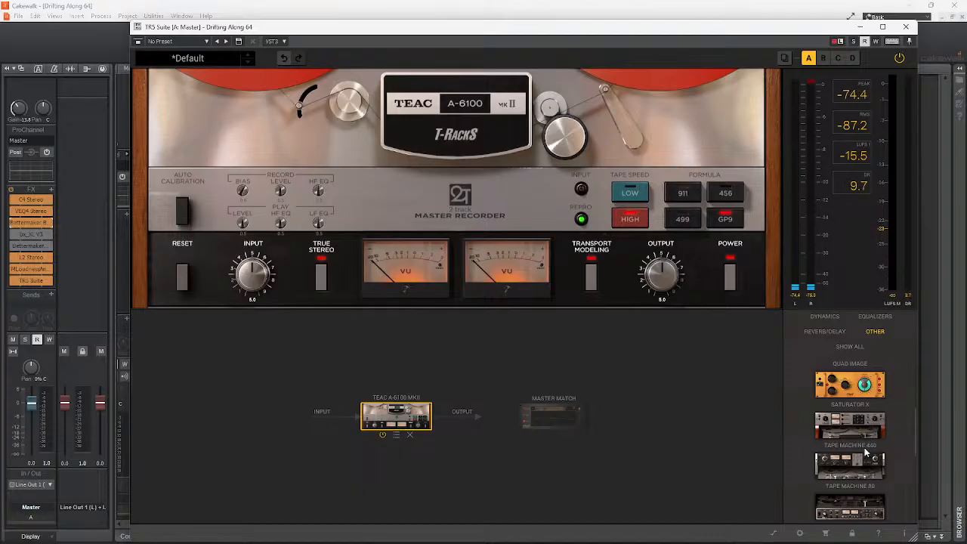
{"action": "scroll", "coordinate": [867, 451], "scroll_direction": "down", "scroll_amount": 1}
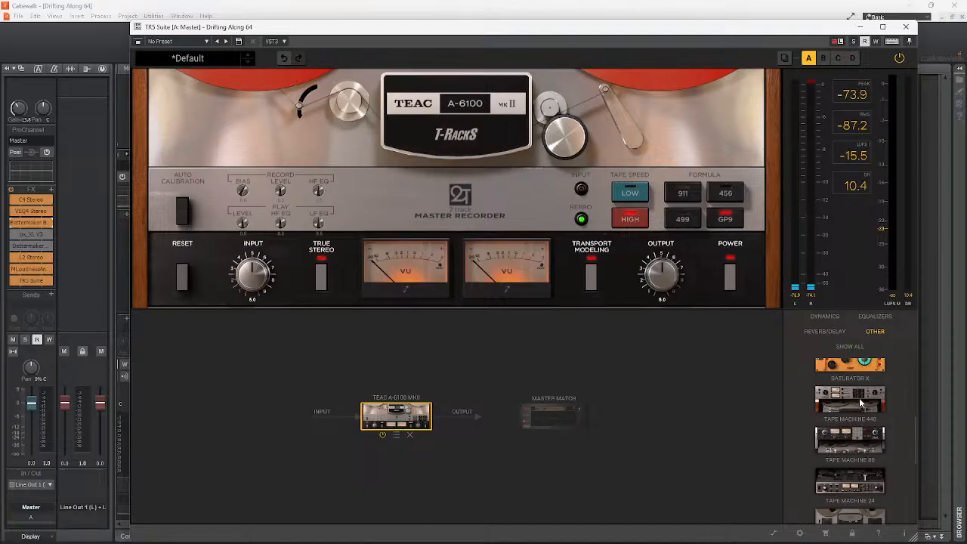
{"action": "scroll", "coordinate": [859, 398], "scroll_direction": "down", "scroll_amount": 5}
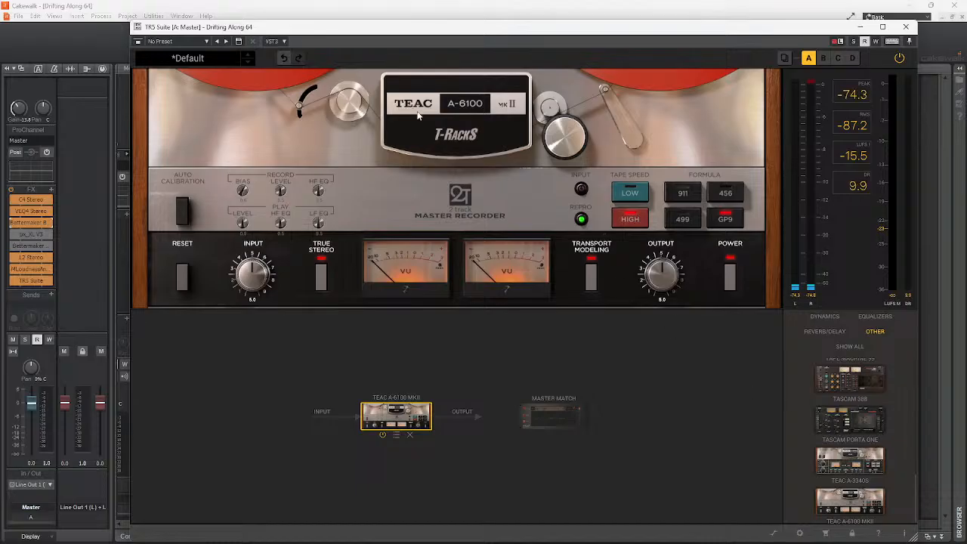
{"action": "scroll", "coordinate": [858, 431], "scroll_direction": "up", "scroll_amount": 3}
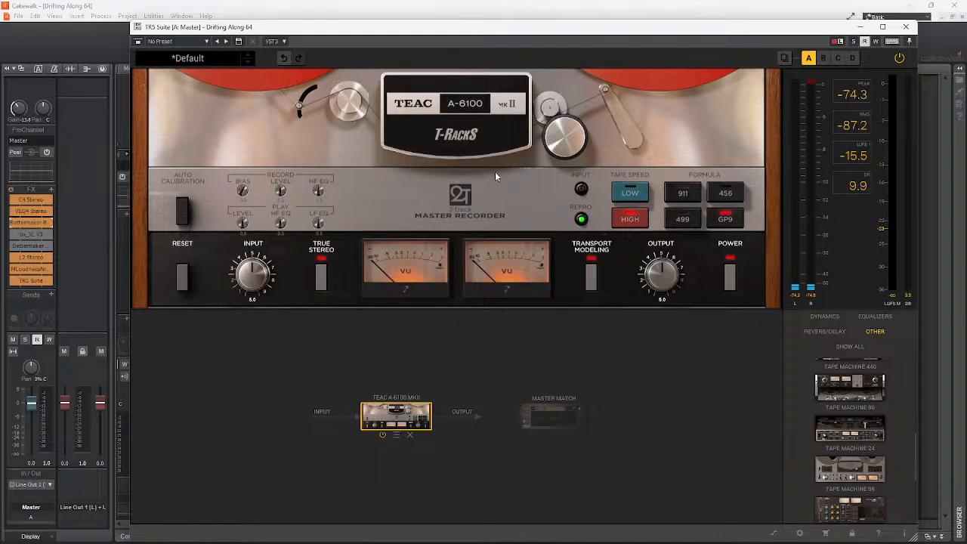
{"action": "scroll", "coordinate": [900, 408], "scroll_direction": "down", "scroll_amount": 4}
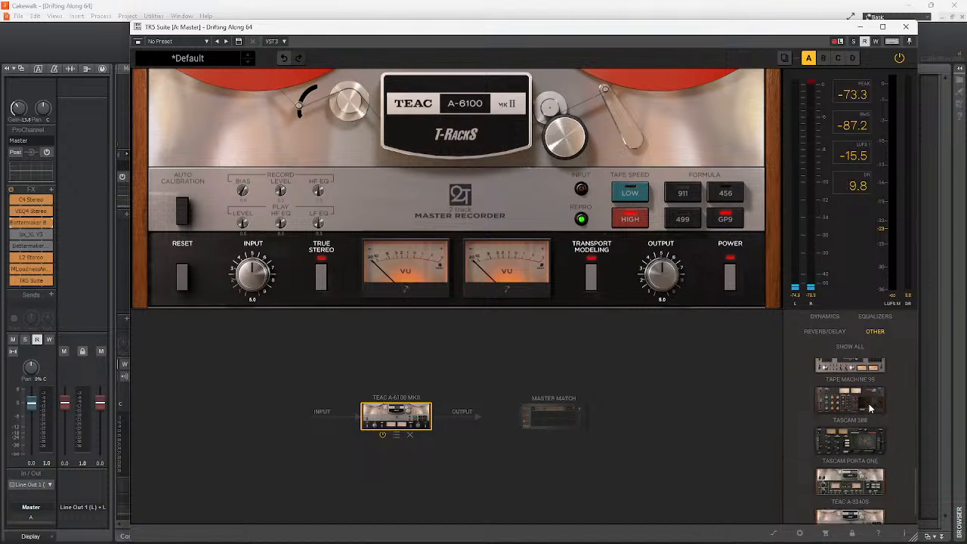
{"action": "scroll", "coordinate": [874, 429], "scroll_direction": "down", "scroll_amount": 1}
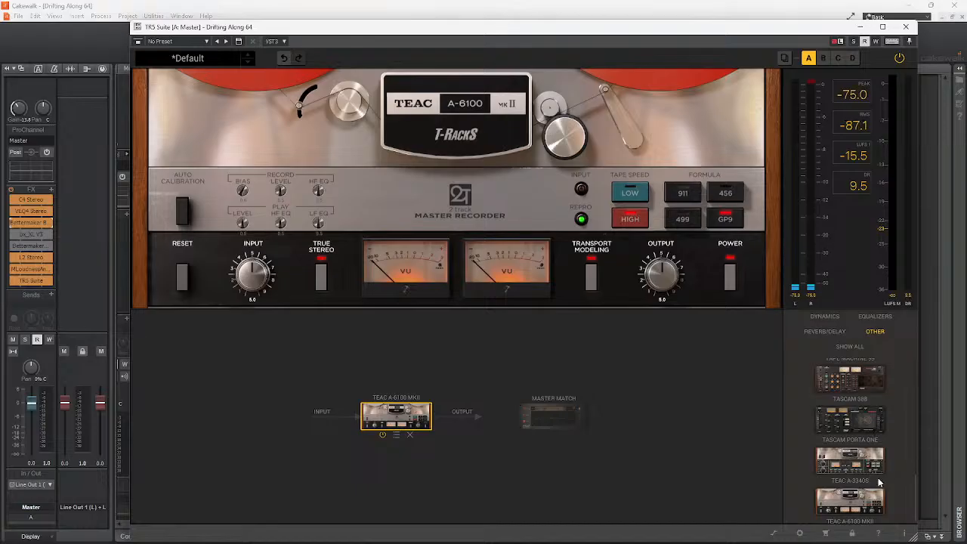
{"action": "scroll", "coordinate": [878, 472], "scroll_direction": "up", "scroll_amount": 5}
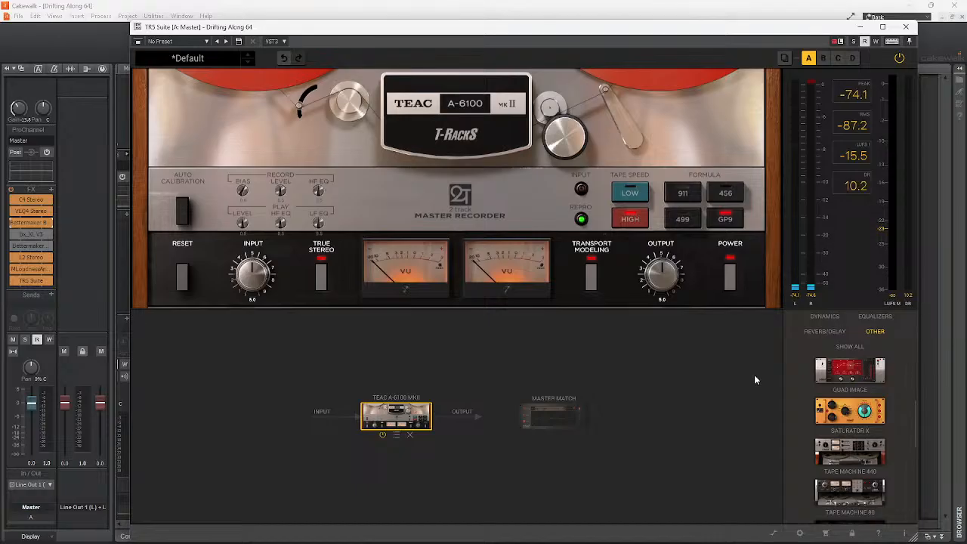
Restart playback and audition the TEAC A-6100's 911, 499, 456 and GP9 formulas again, ending on GP9
{"action": "key", "text": "space"}
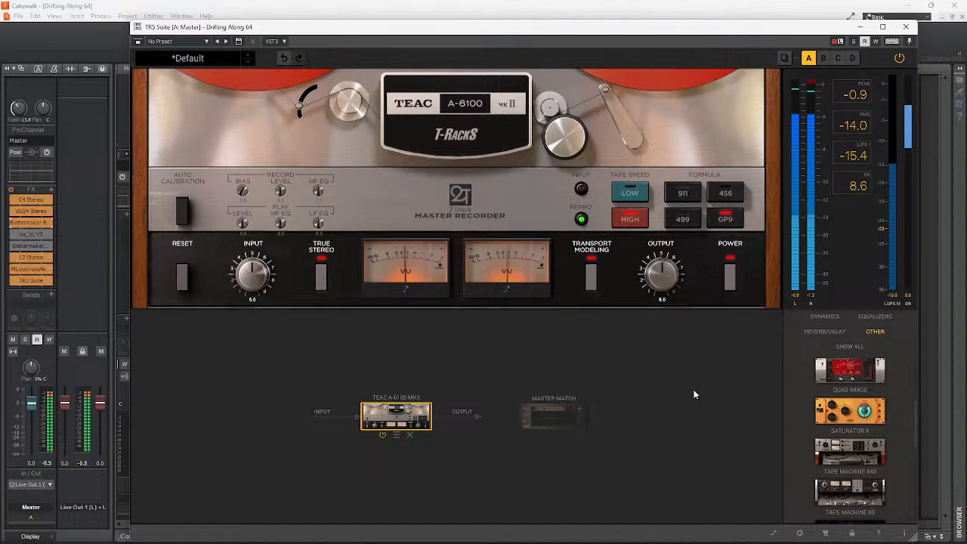
{"action": "left_click", "coordinate": [682, 194]}
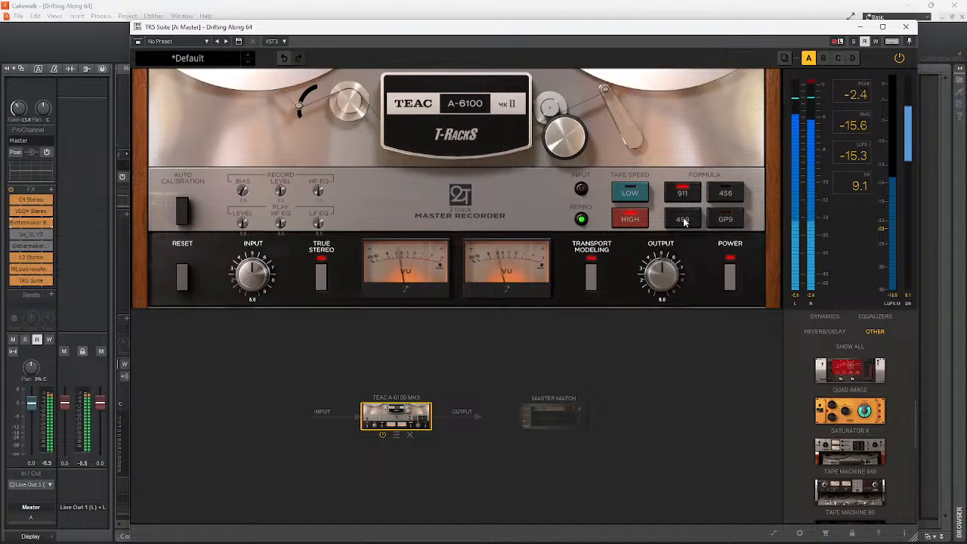
{"action": "left_click", "coordinate": [682, 219]}
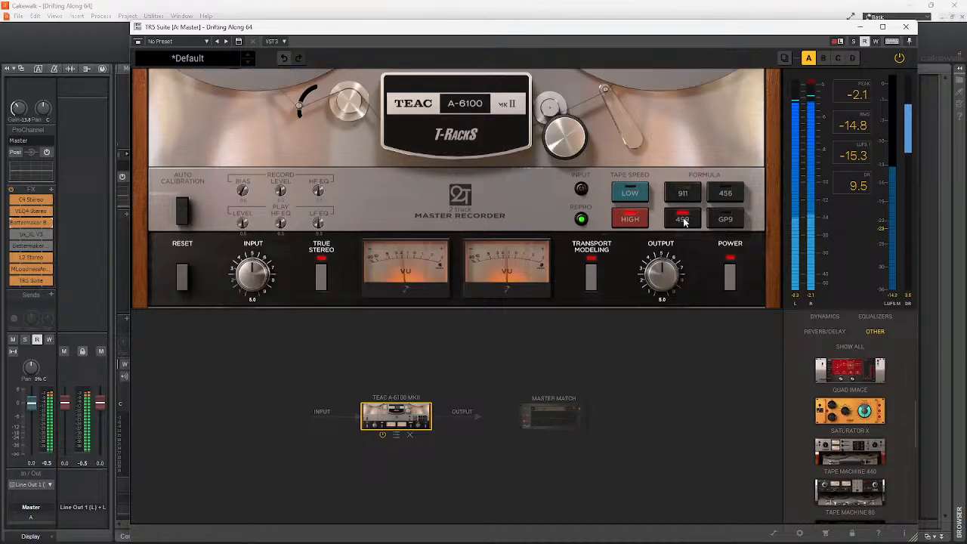
{"action": "left_click", "coordinate": [724, 198]}
{"action": "left_click", "coordinate": [725, 219]}
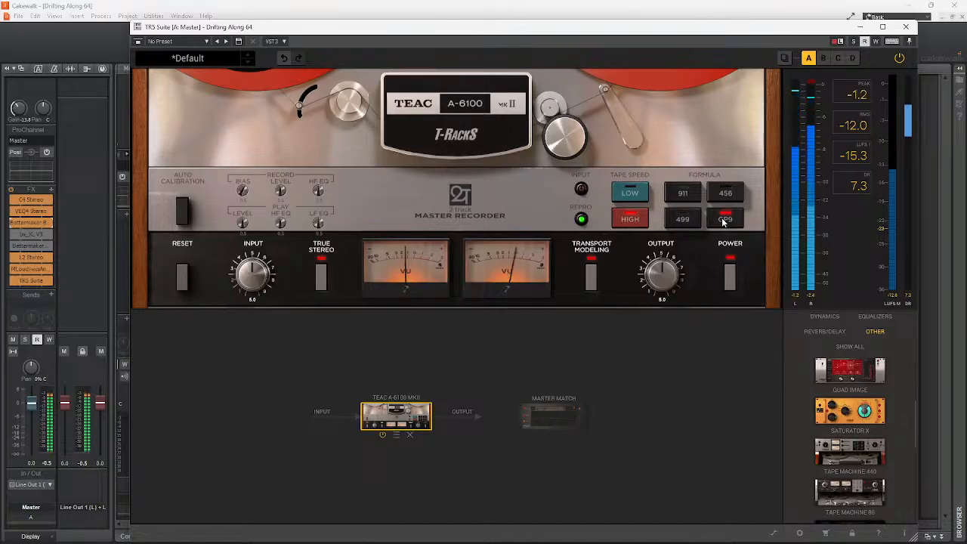
Close the TR5 Suite window and delete the plug-in from the Master bus FX rack
{"action": "left_click", "coordinate": [907, 27]}
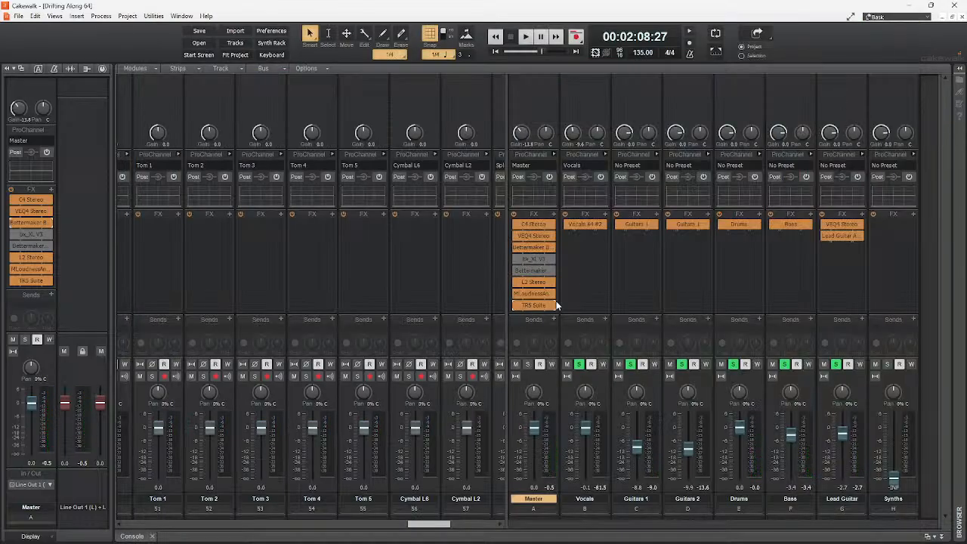
{"action": "right_click", "coordinate": [534, 308]}
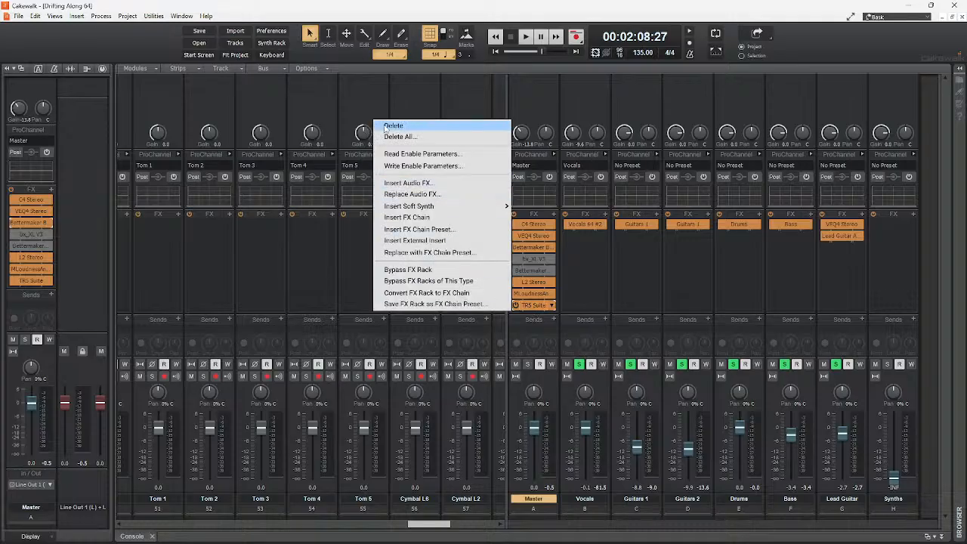
{"action": "left_click", "coordinate": [547, 216]}
Insert the Waves J37 Stereo tape plug-in into the Master bus FX rack
{"action": "right_click", "coordinate": [556, 228]}
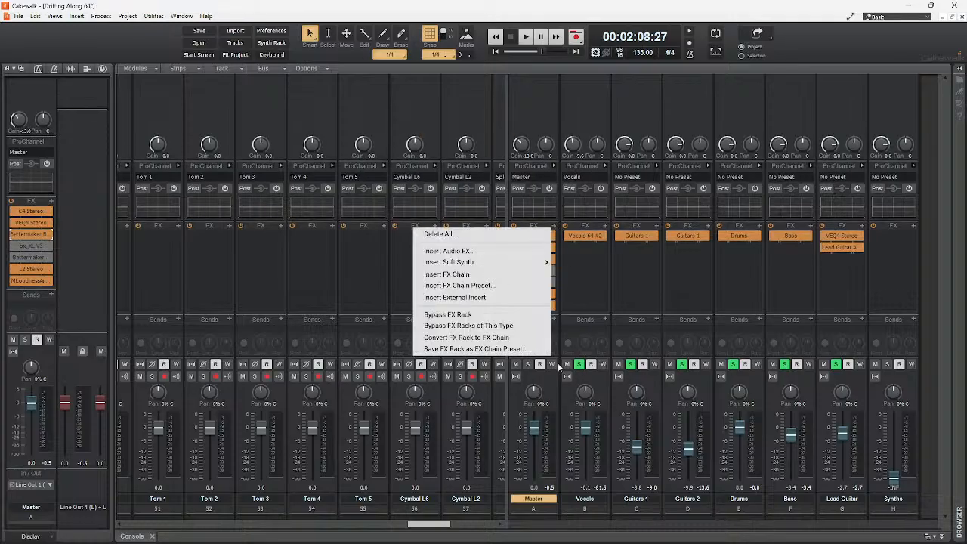
{"action": "left_click", "coordinate": [522, 252]}
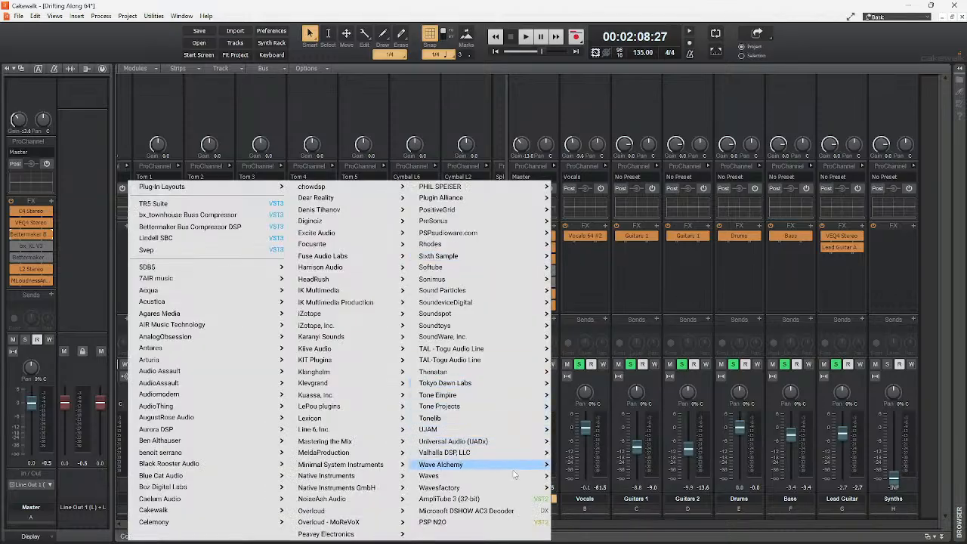
{"action": "mouse_move", "coordinate": [521, 477]}
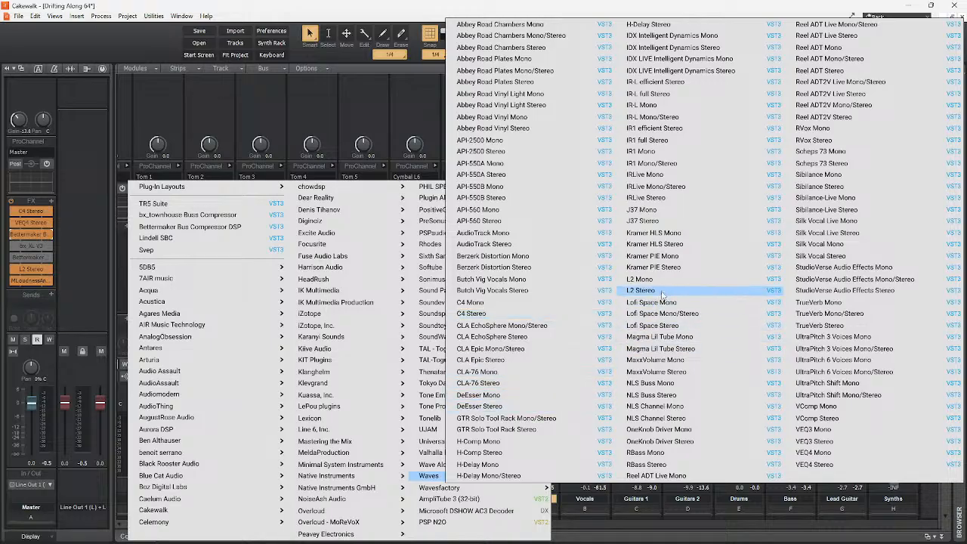
{"action": "left_click", "coordinate": [668, 224]}
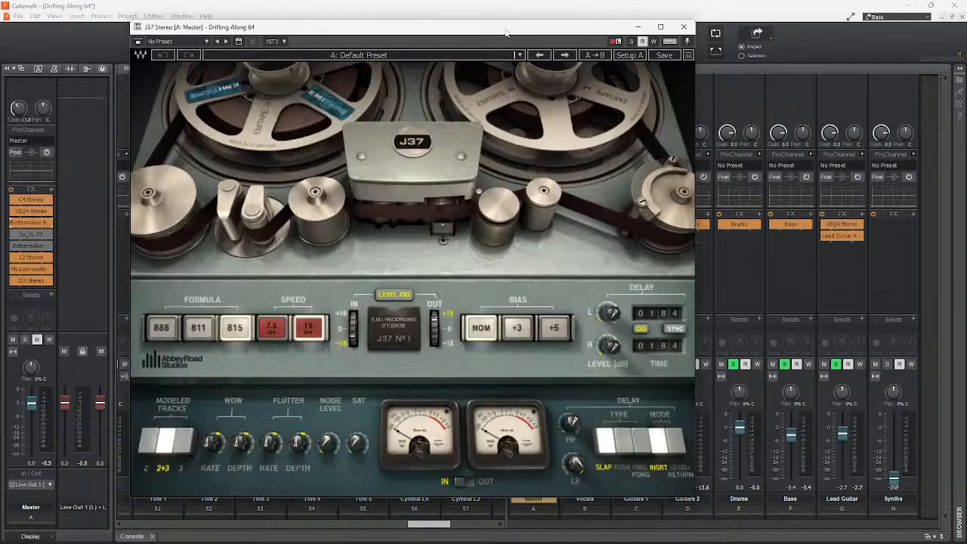
Move J37 Stereo ahead of L2 Stereo in the Master bus FX rack, and close the J37 window
{"action": "left_click_drag", "start_coordinate": [506, 33], "coordinate": [285, 94]}
{"action": "left_click_drag", "start_coordinate": [533, 302], "coordinate": [530, 280]}
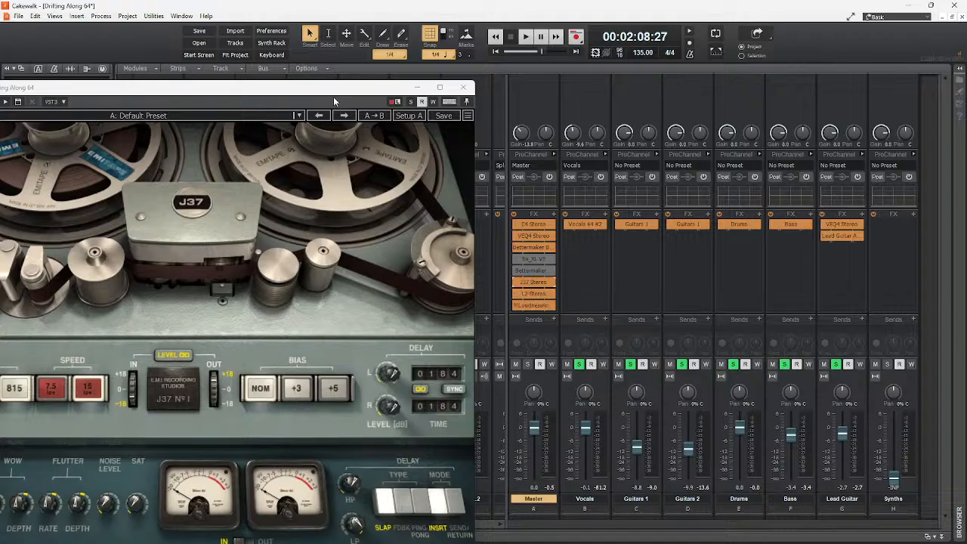
{"action": "left_click_drag", "start_coordinate": [333, 97], "coordinate": [530, 82]}
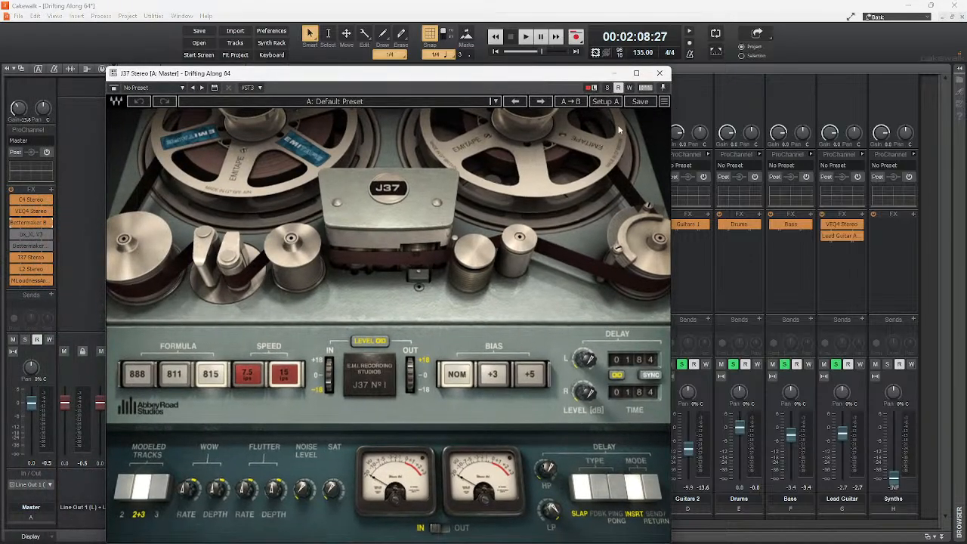
{"action": "left_click", "coordinate": [660, 74]}
Insert the Waves Abbey Road Vinyl Stereo plug-in into the Master bus FX rack
{"action": "right_click", "coordinate": [553, 220]}
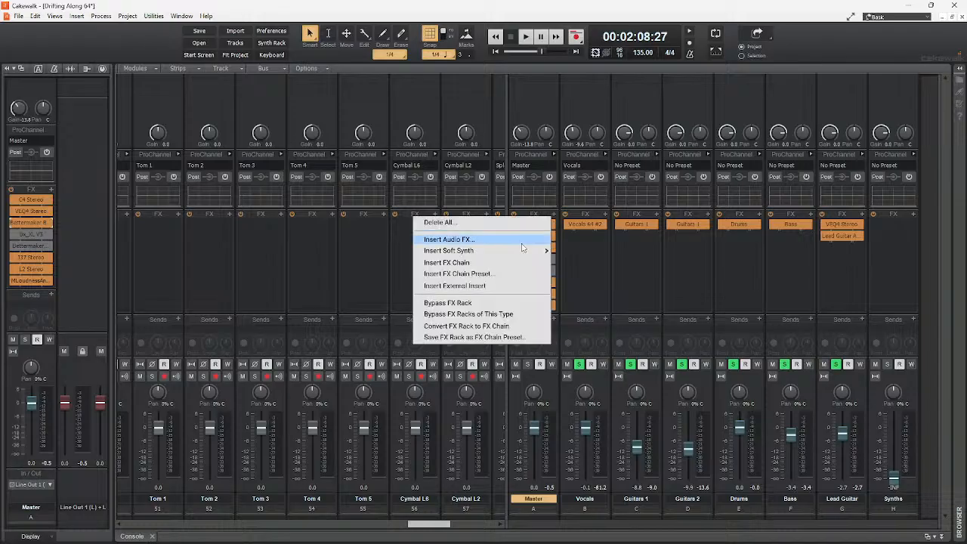
{"action": "left_click", "coordinate": [529, 235]}
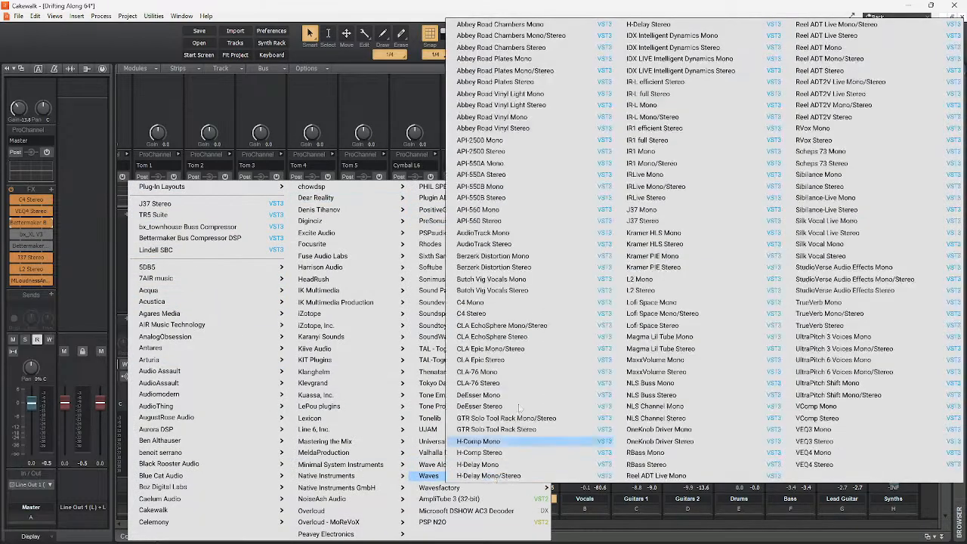
{"action": "left_click", "coordinate": [541, 130]}
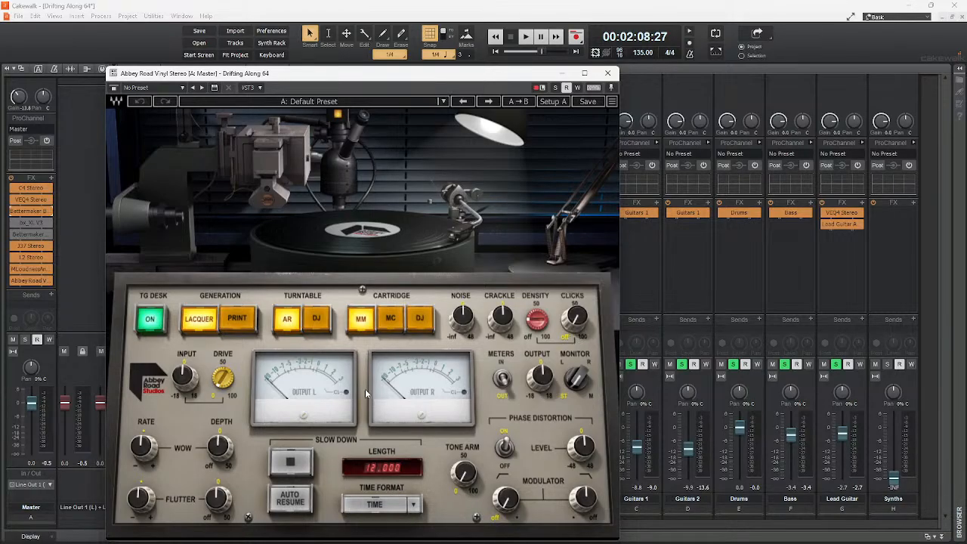
Set Abbey Road Vinyl's turntable to DJ and try the Print generation before returning to Lacquer
{"action": "left_click", "coordinate": [319, 320]}
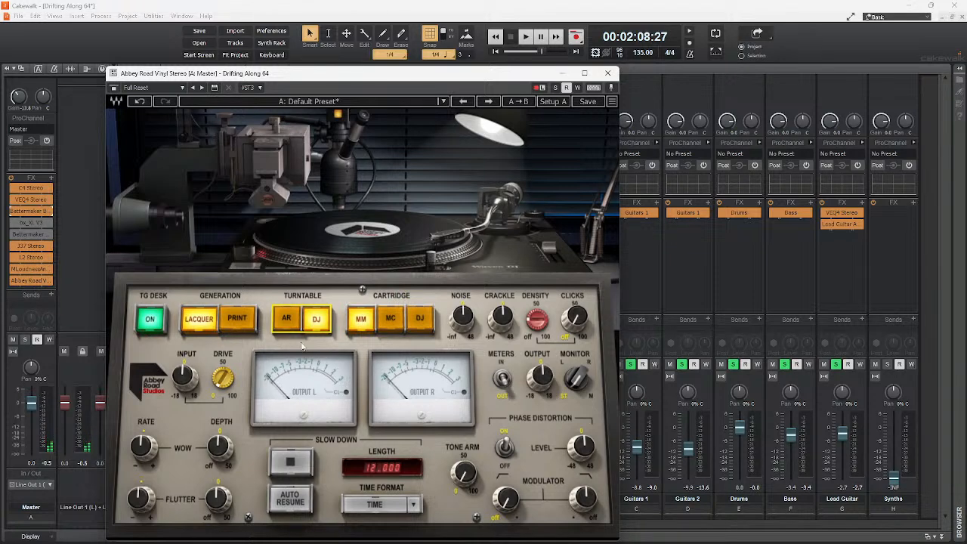
{"action": "left_click", "coordinate": [239, 319]}
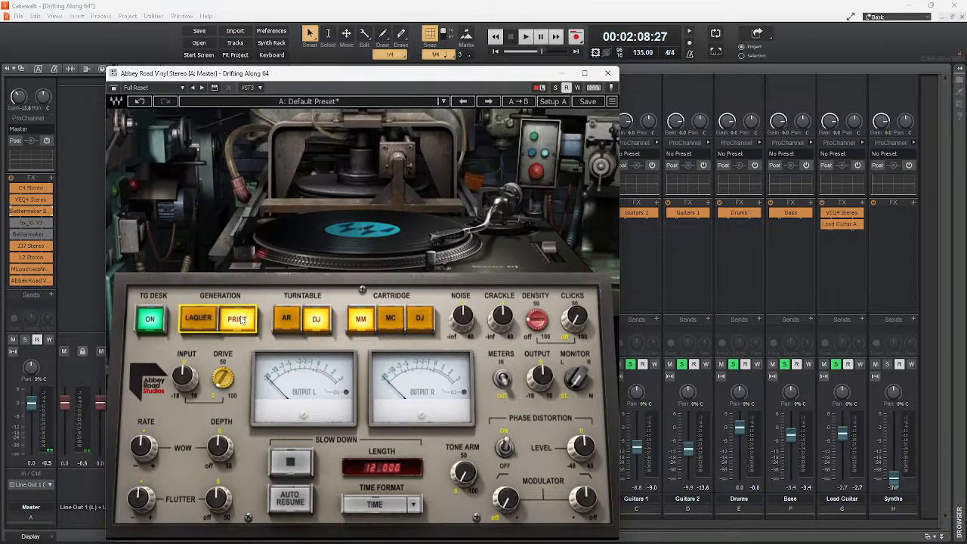
{"action": "left_click", "coordinate": [205, 323]}
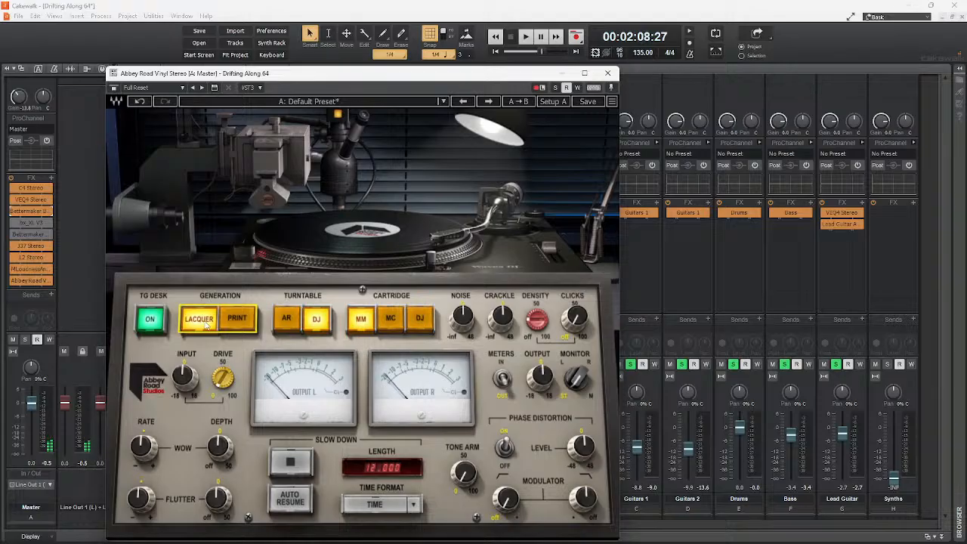
Try the AR turntable and the MC and DJ cartridges in Abbey Road Vinyl, returning to the DJ turntable and MM cartridge
{"action": "left_click", "coordinate": [288, 321]}
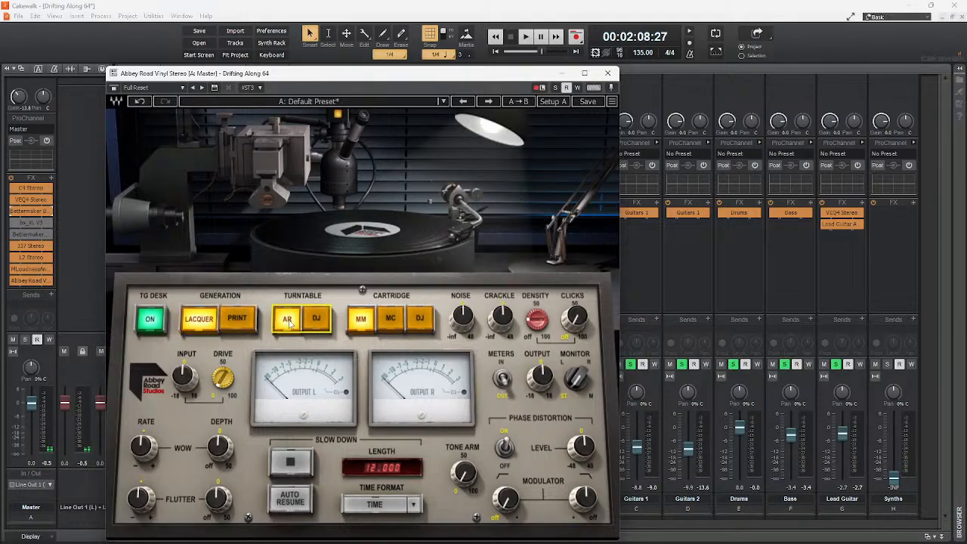
{"action": "left_click", "coordinate": [317, 320]}
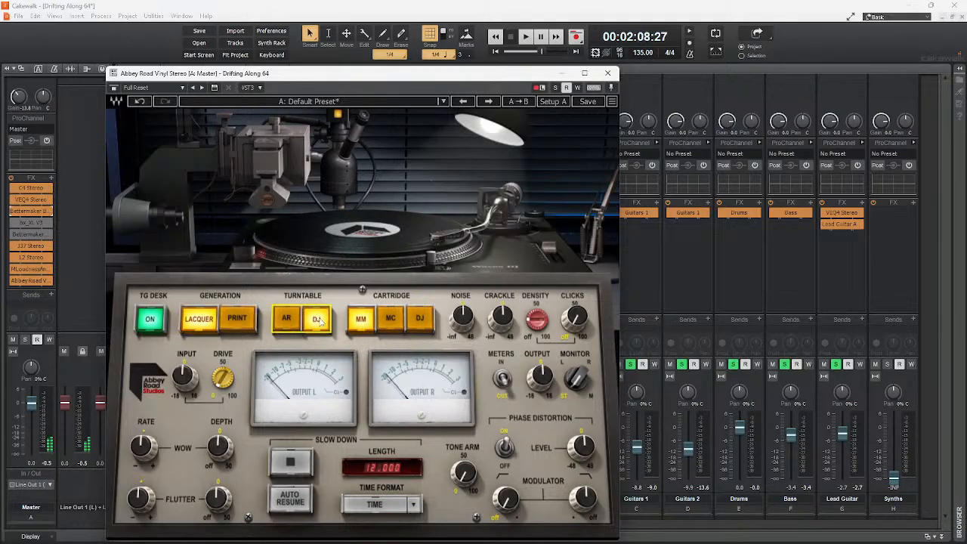
{"action": "left_click", "coordinate": [391, 320]}
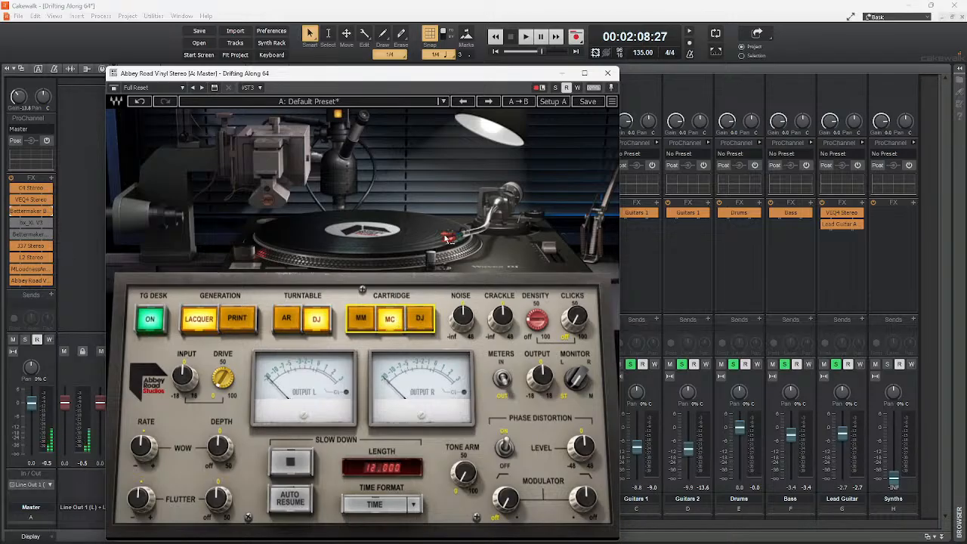
{"action": "left_click", "coordinate": [423, 320]}
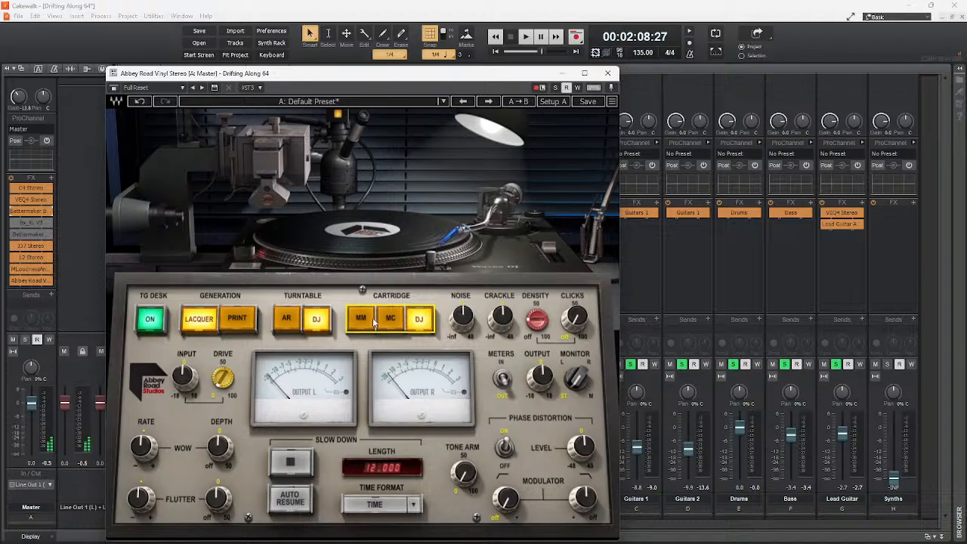
{"action": "left_click", "coordinate": [369, 322]}
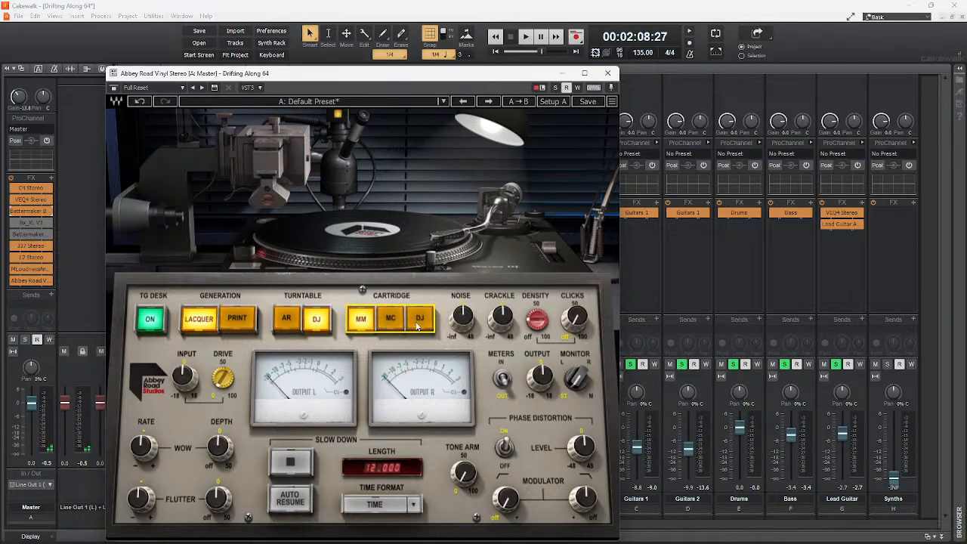
Vary Abbey Road Vinyl's Noise level and set it back to 0 dB
{"action": "left_click", "coordinate": [463, 319]}
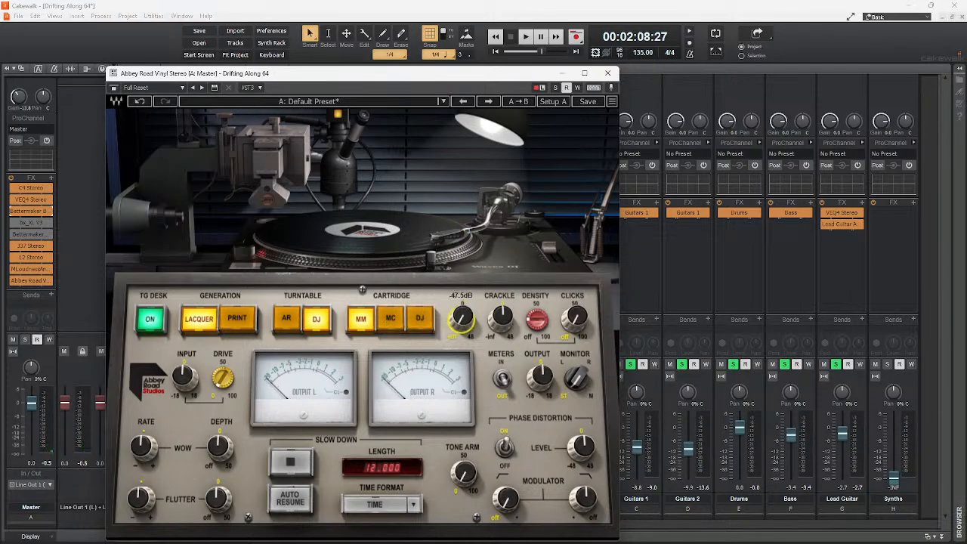
{"action": "mouse_move", "coordinate": [461, 318]}
{"action": "left_mouse_down"}
{"action": "mouse_move", "coordinate": [462, 284]}
{"action": "mouse_move", "coordinate": [461, 315]}
{"action": "left_mouse_up"}
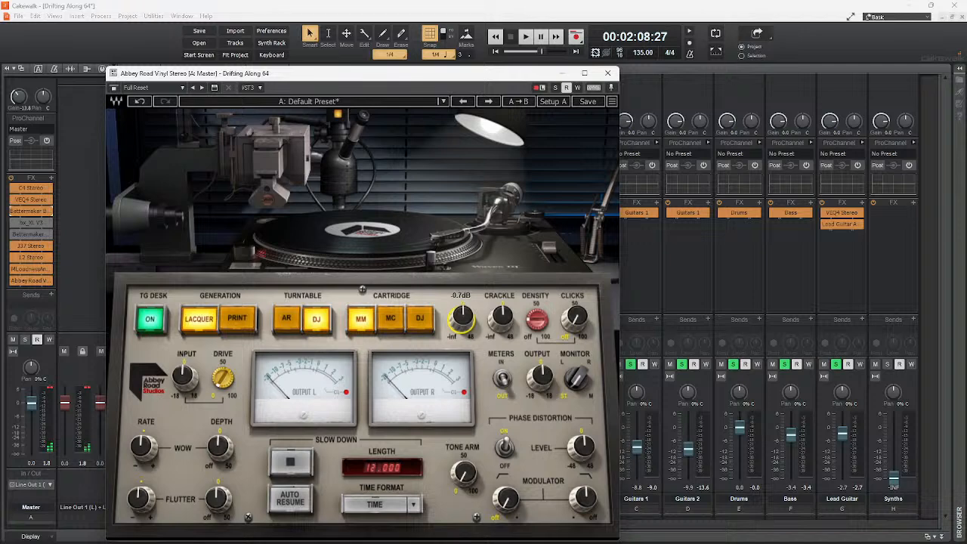
{"action": "double_click", "coordinate": [464, 319]}
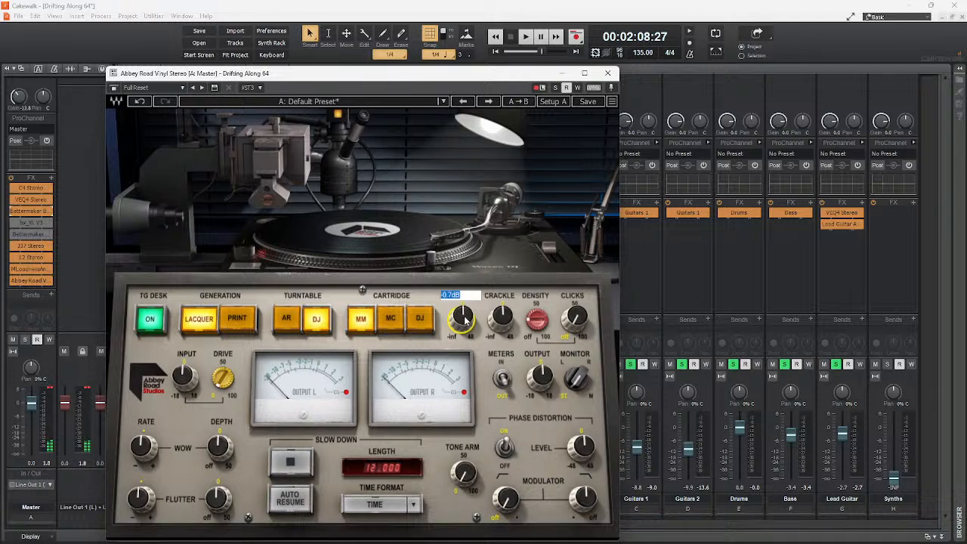
{"action": "type", "text": "0"}
{"action": "key", "text": "Return"}
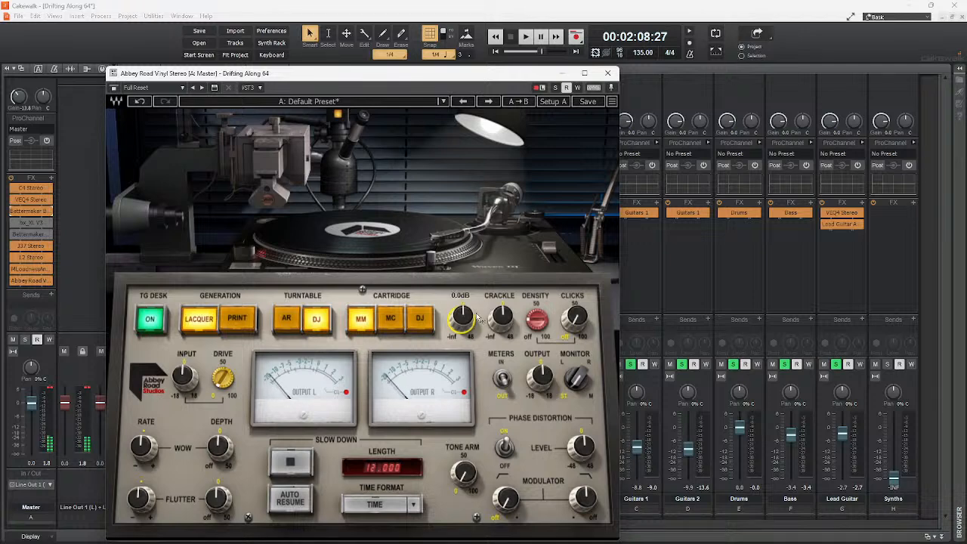
Set Abbey Road Vinyl's Crackle to 22.8 dB, Clicks to 47.5 and Output to 9.3 dB
{"action": "left_click", "coordinate": [504, 319]}
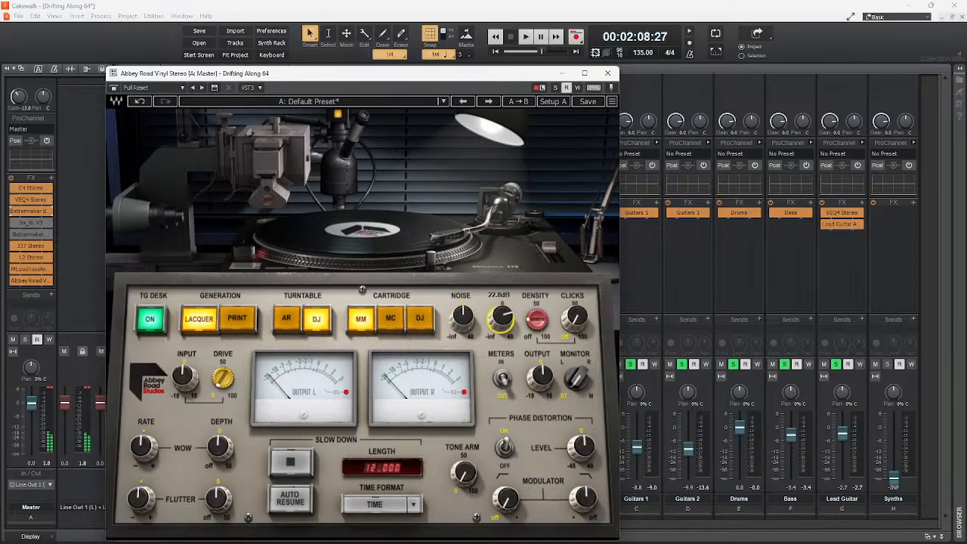
{"action": "left_click_drag", "start_coordinate": [575, 320], "coordinate": [575, 290]}
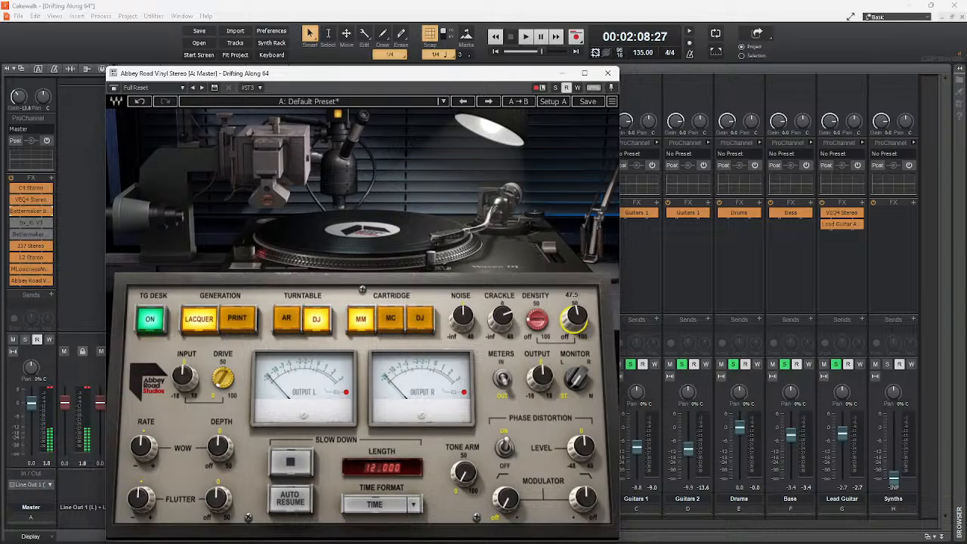
{"action": "left_click_drag", "start_coordinate": [576, 380], "coordinate": [541, 369]}
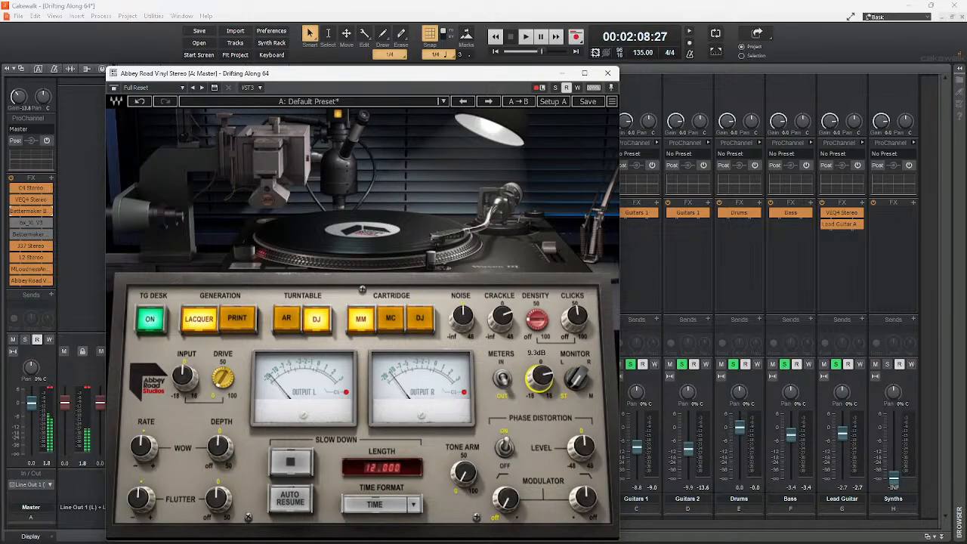
{"action": "left_click", "coordinate": [502, 379]}
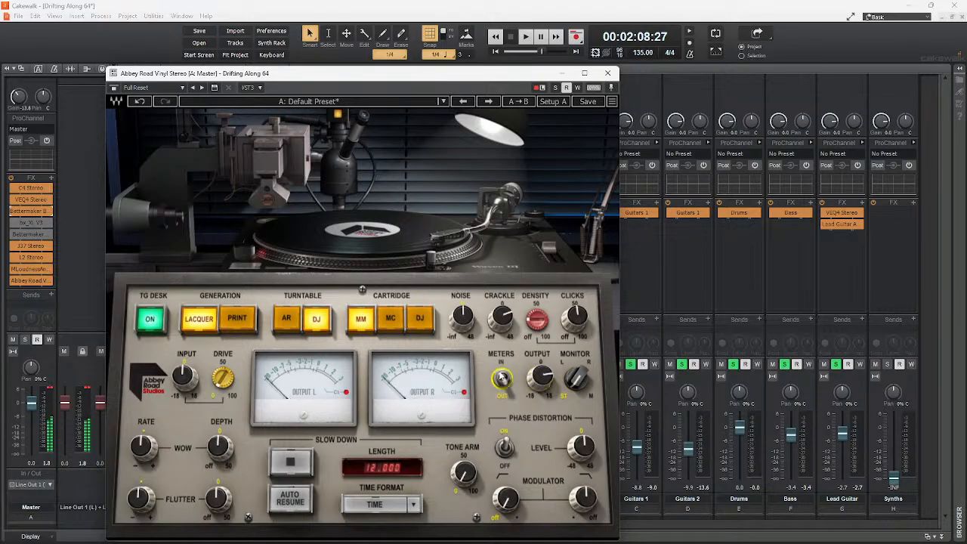
Turn Abbey Road Vinyl's Noise and Clicks fully down and readjust its Crackle
{"action": "left_click", "coordinate": [465, 324]}
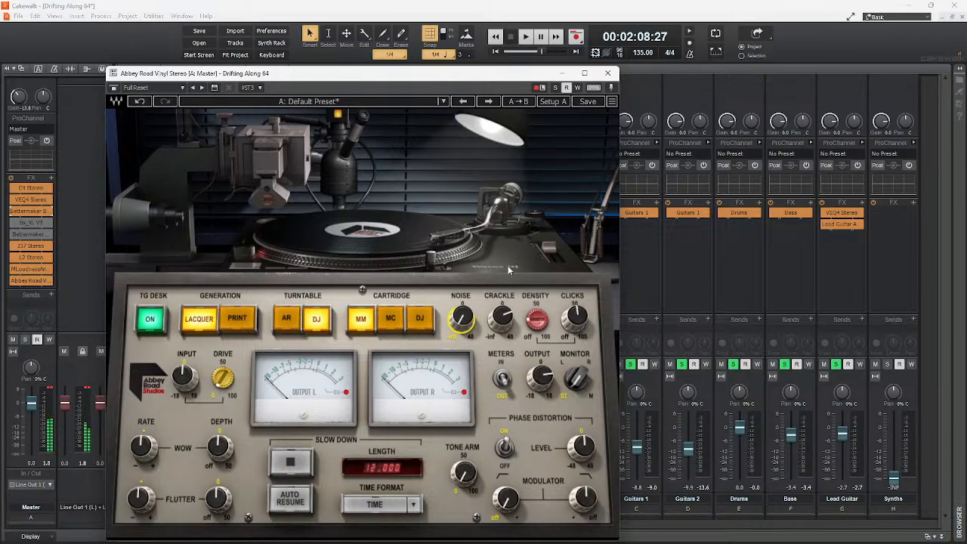
{"action": "left_click", "coordinate": [504, 322]}
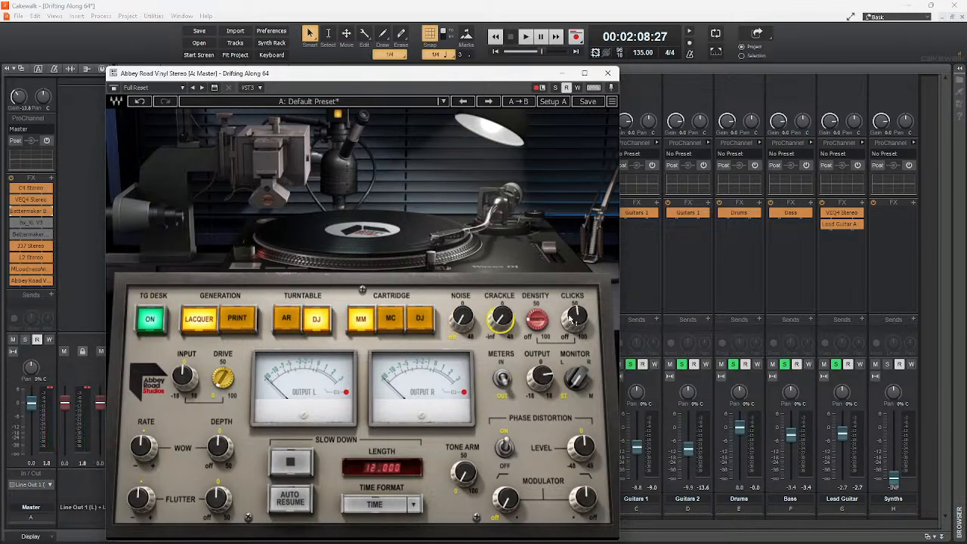
{"action": "left_click", "coordinate": [576, 321]}
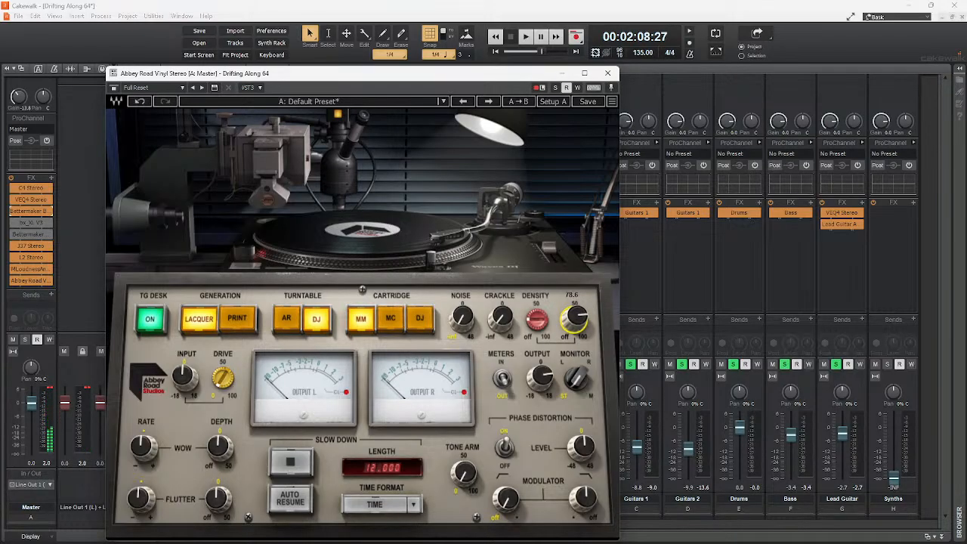
{"action": "left_click_drag", "start_coordinate": [574, 319], "coordinate": [572, 322]}
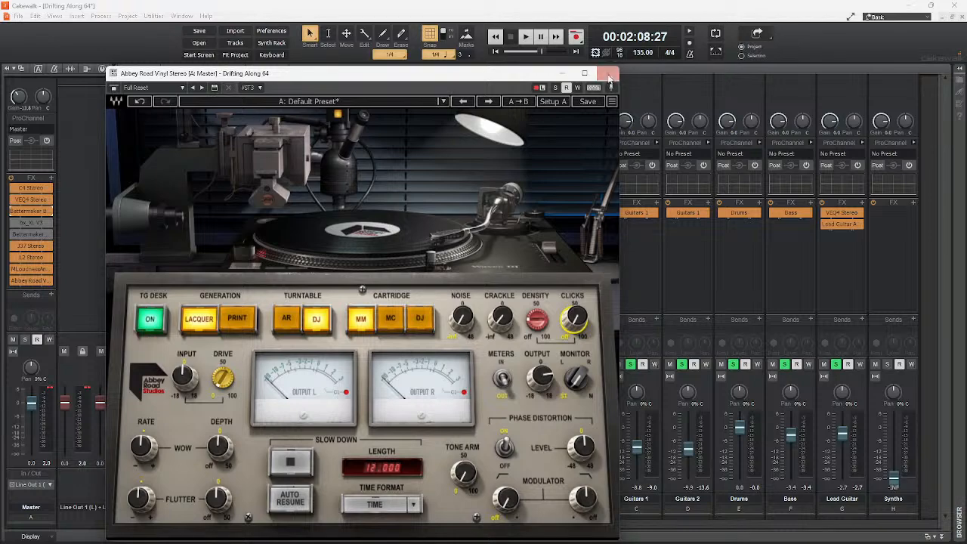
Close Abbey Road Vinyl and delete it from the Master bus FX rack
{"action": "left_click", "coordinate": [608, 73]}
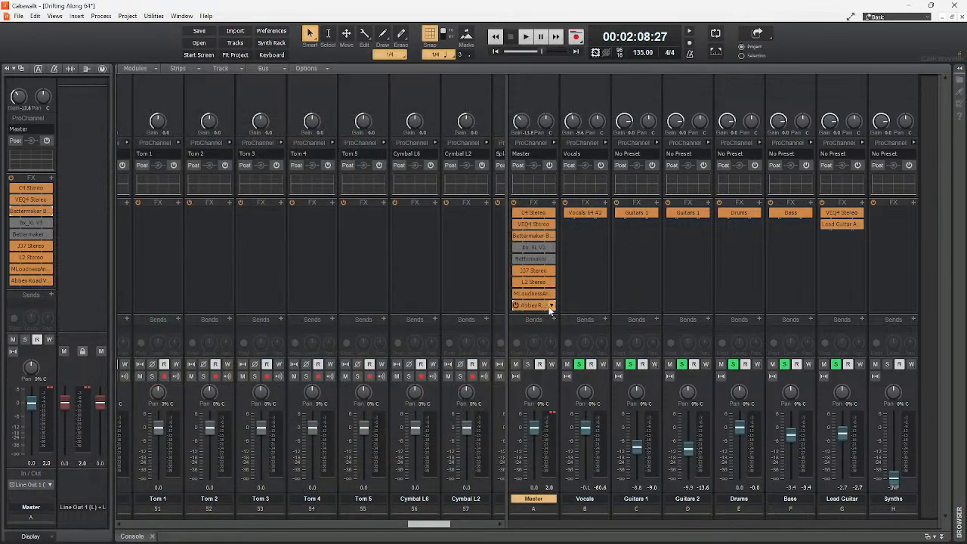
{"action": "left_click", "coordinate": [552, 306]}
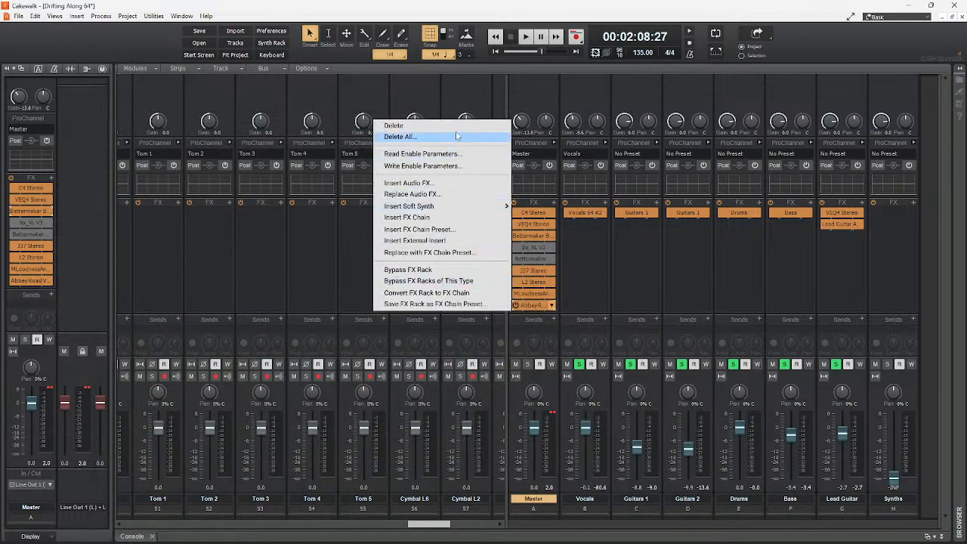
{"action": "left_click", "coordinate": [400, 125]}
Move J37 Stereo ahead of bx_XL V2 in the Master bus FX rack, and open it while playing the mix
{"action": "left_click_drag", "start_coordinate": [534, 291], "coordinate": [534, 259]}
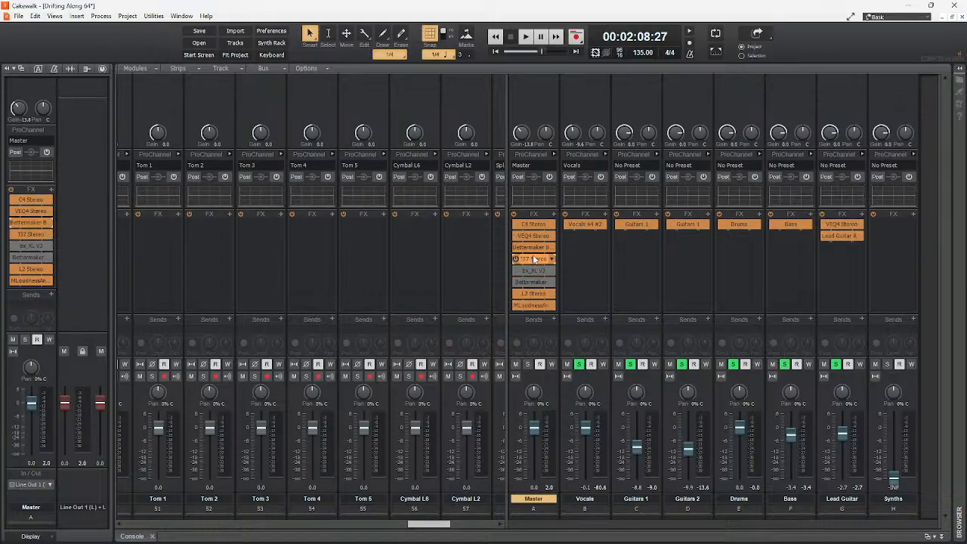
{"action": "double_click", "coordinate": [532, 258]}
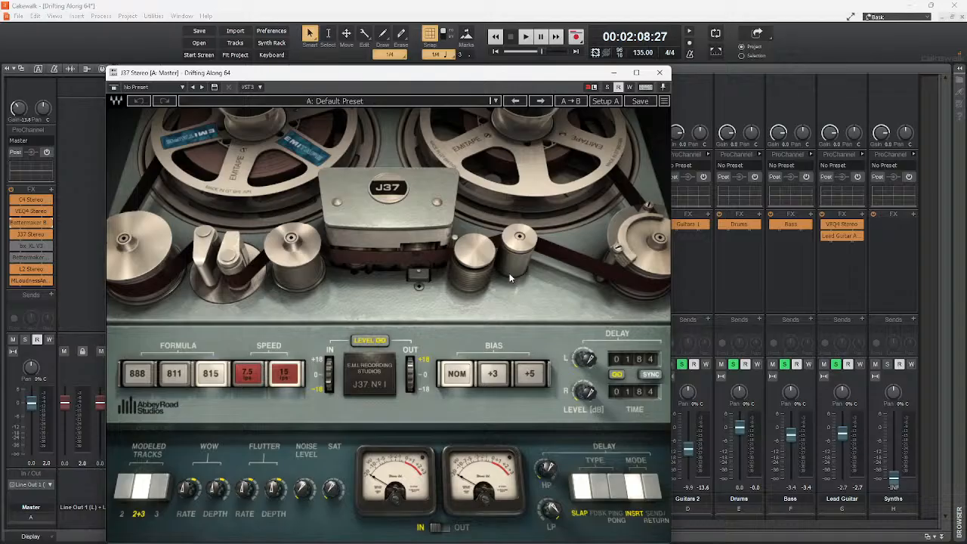
{"action": "key", "text": "space"}
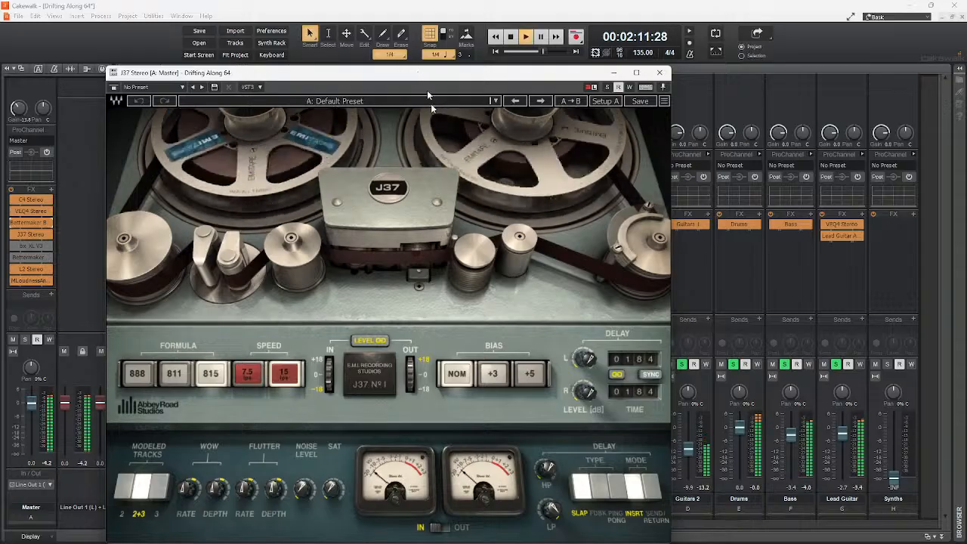
Reposition the J37 window, adjust its saturation and set its linked input and output levels to 0 dB
{"action": "left_click_drag", "start_coordinate": [420, 76], "coordinate": [511, 52]}
{"action": "left_click_drag", "start_coordinate": [424, 465], "coordinate": [424, 431]}
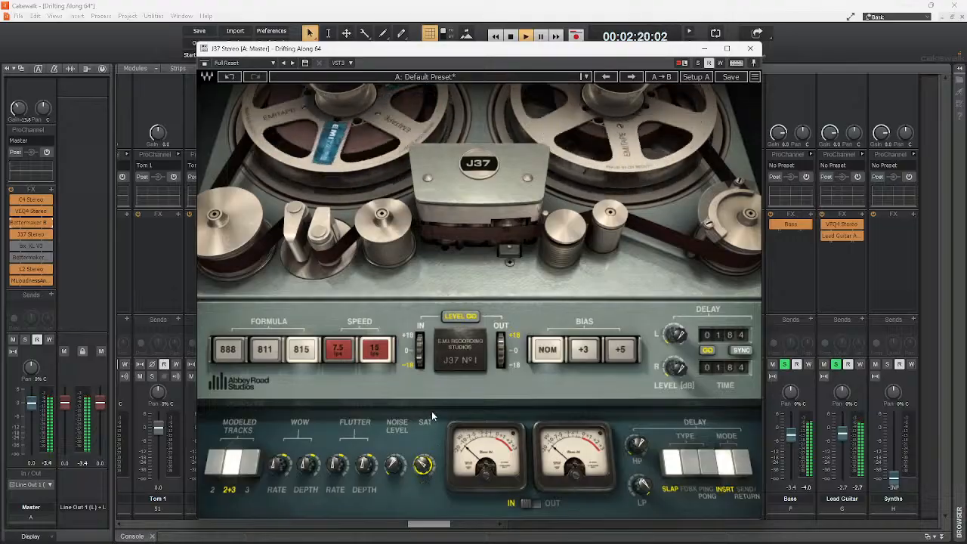
{"action": "left_click_drag", "start_coordinate": [420, 352], "coordinate": [420, 340]}
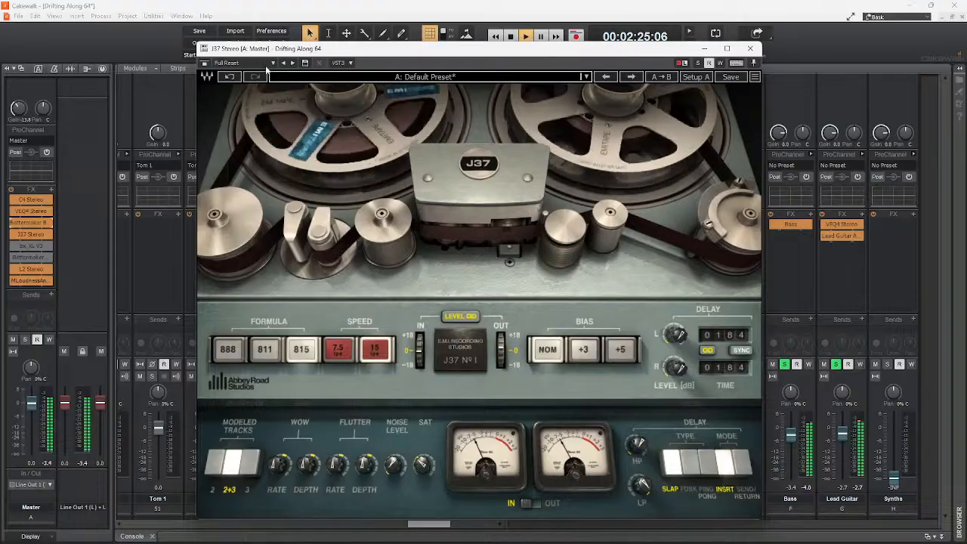
Load the Abbey Road Default preset in J37 and compare the mix with the tape processing switched out and in
{"action": "left_click", "coordinate": [474, 77]}
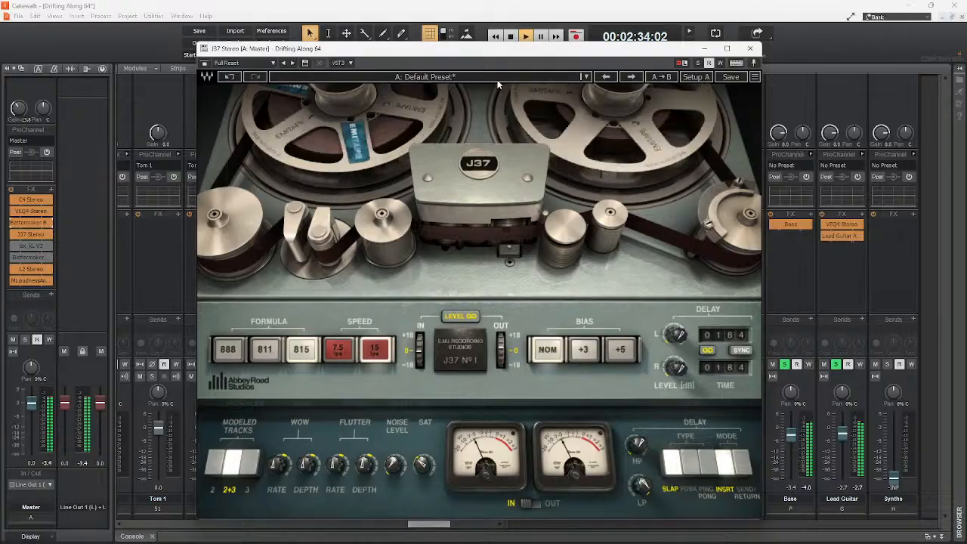
{"action": "left_click", "coordinate": [499, 76]}
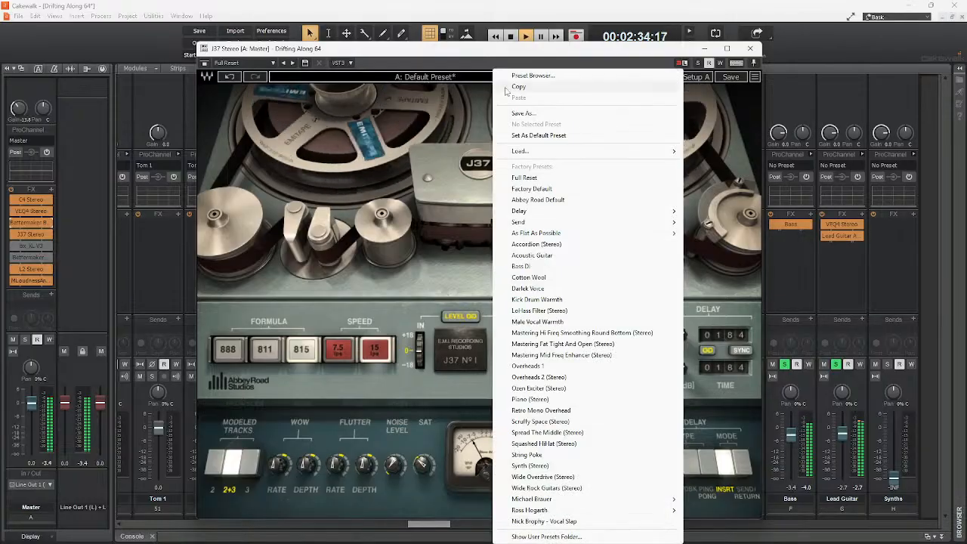
{"action": "left_click", "coordinate": [543, 200]}
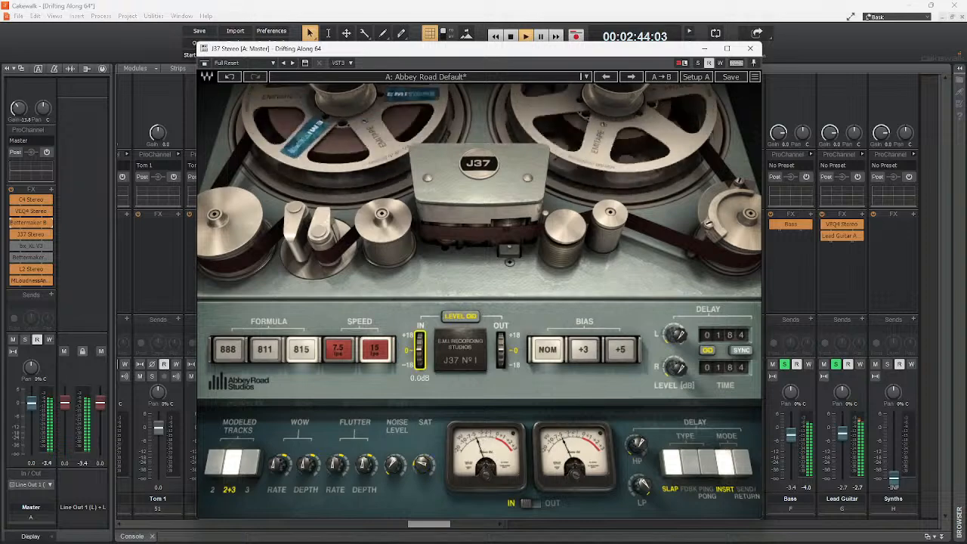
{"action": "left_click", "coordinate": [535, 504]}
{"action": "left_click", "coordinate": [532, 505]}
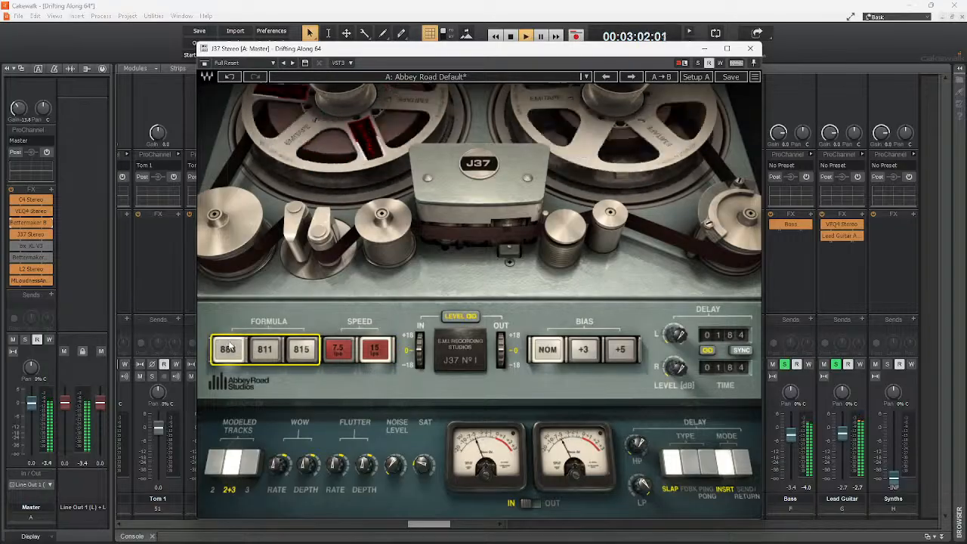
Audition J37's 888, 811 and 815 tape formulas with the bias set to +3
{"action": "left_click", "coordinate": [278, 349]}
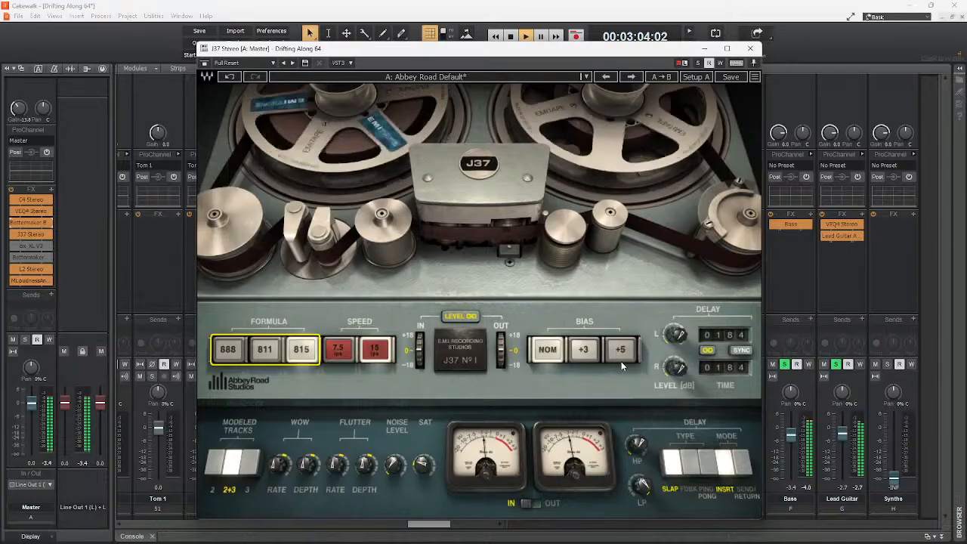
{"action": "left_click", "coordinate": [582, 349]}
{"action": "left_click", "coordinate": [242, 352]}
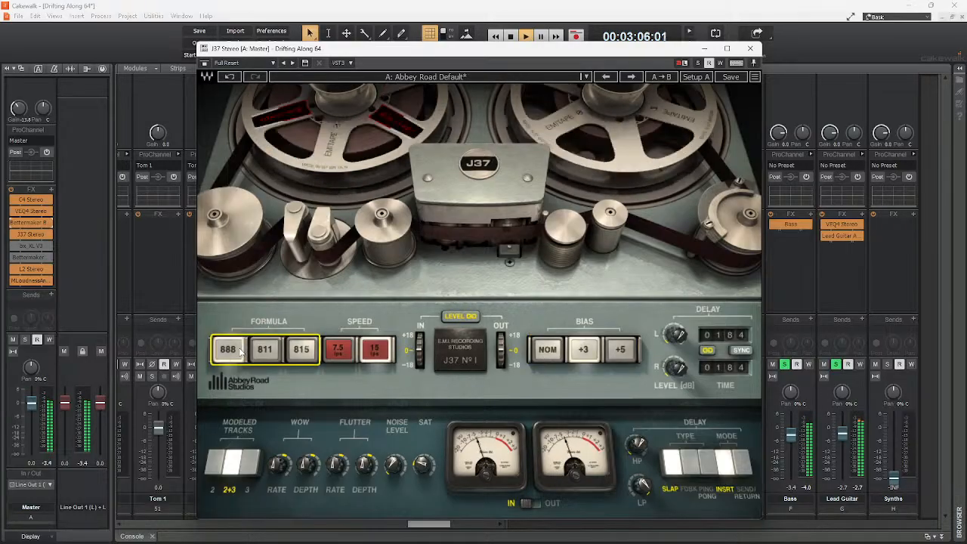
{"action": "left_click", "coordinate": [268, 354]}
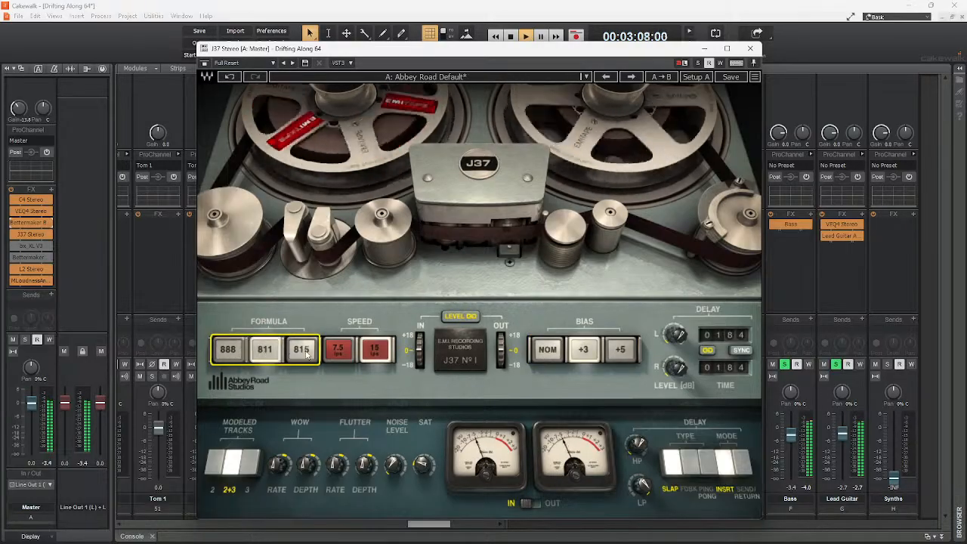
{"action": "left_click", "coordinate": [306, 352]}
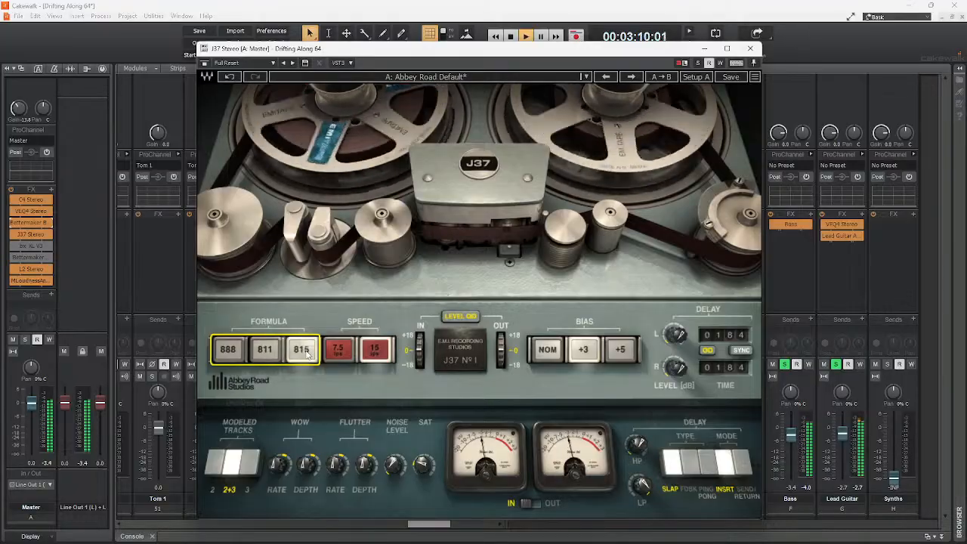
Set J37's bias to +5 and audition tape formulas 888 and 811
{"action": "left_click", "coordinate": [621, 353]}
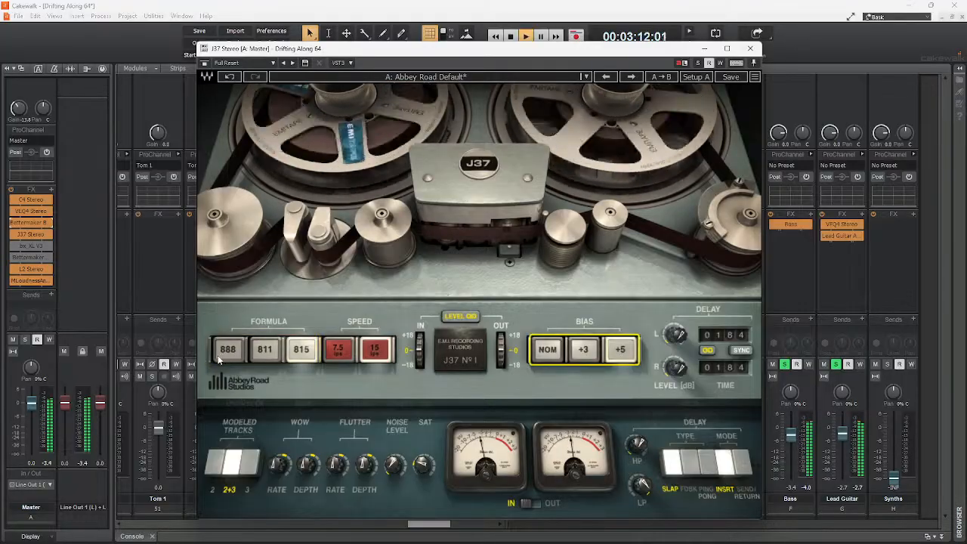
{"action": "left_click", "coordinate": [238, 353]}
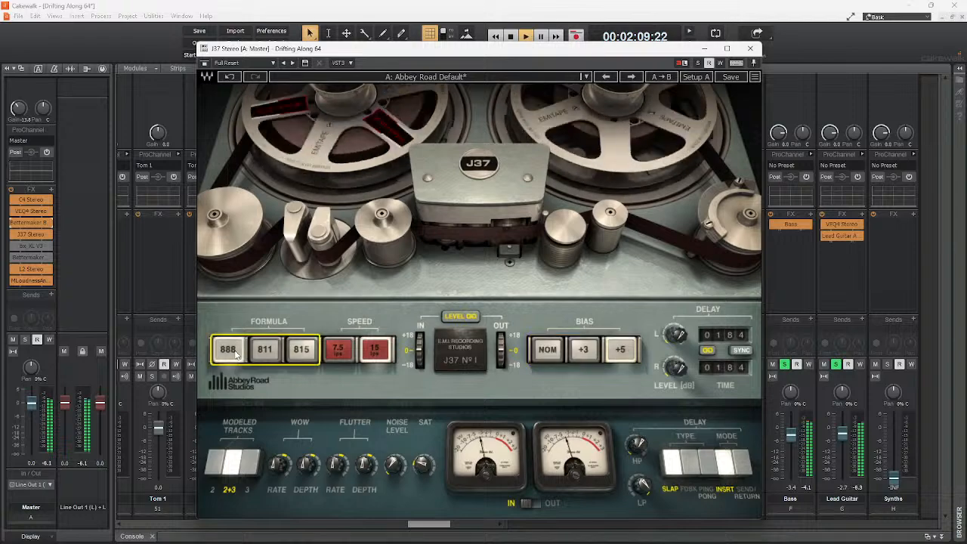
{"action": "left_click", "coordinate": [269, 354]}
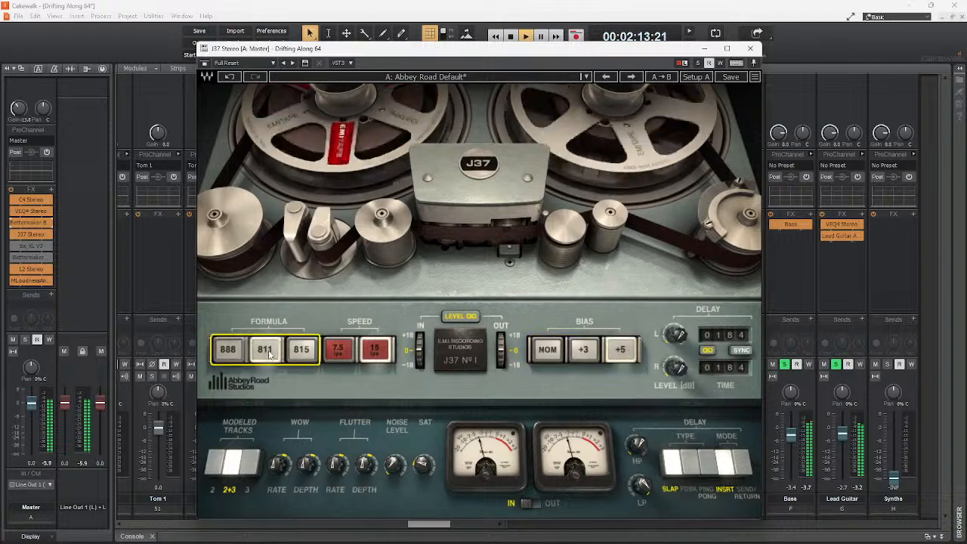
Compare J37's 815 and 811 tape formulas with the bias at +5, settle on 815 and stop playback
{"action": "left_click", "coordinate": [302, 357]}
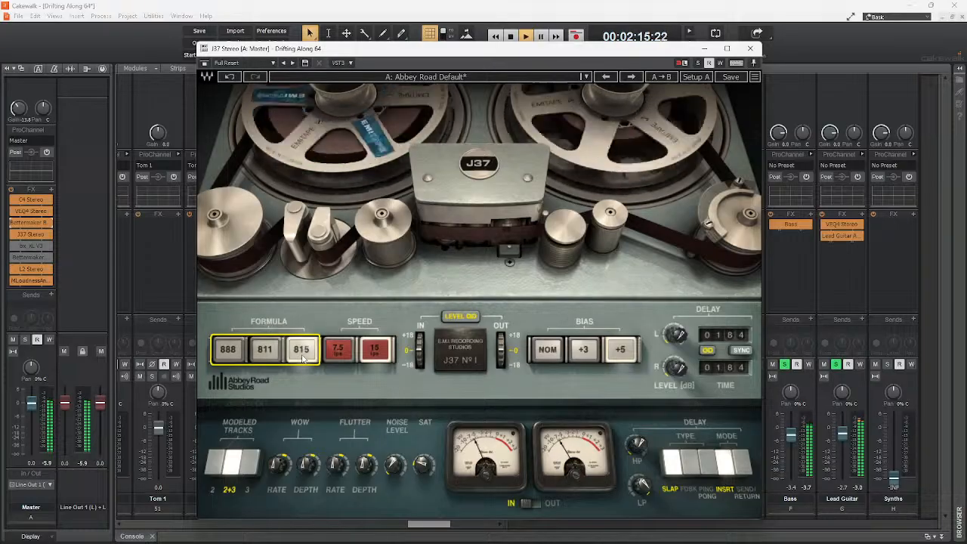
{"action": "left_click", "coordinate": [270, 355]}
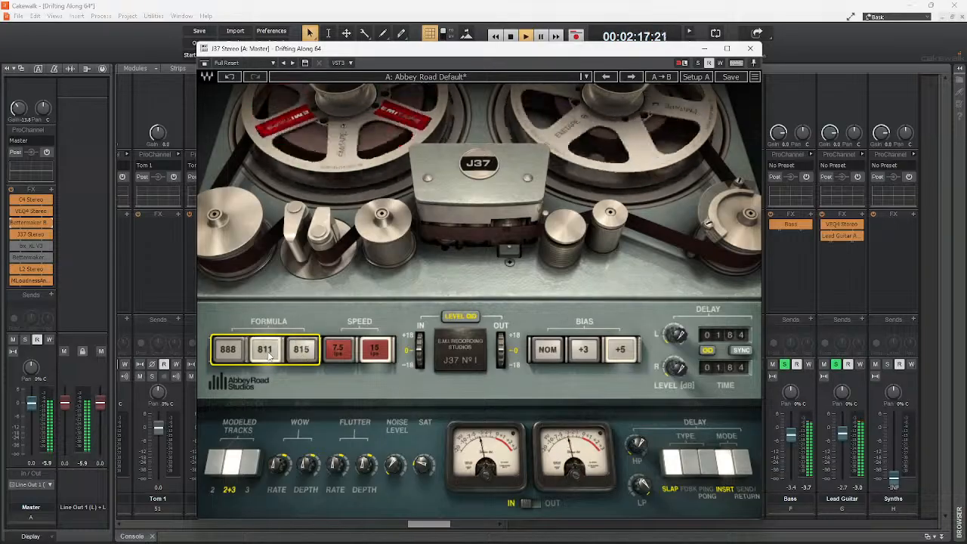
{"action": "left_click", "coordinate": [306, 353]}
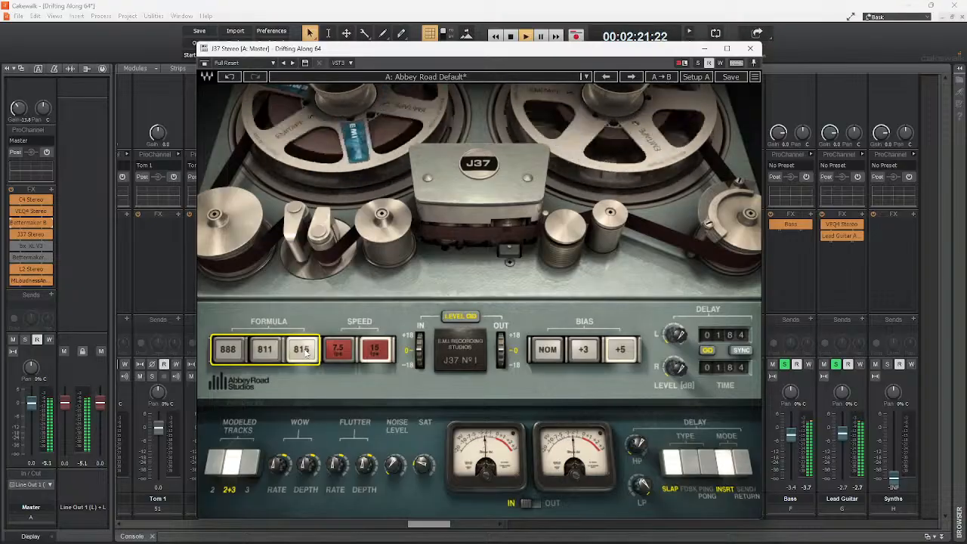
{"action": "key", "text": "space"}
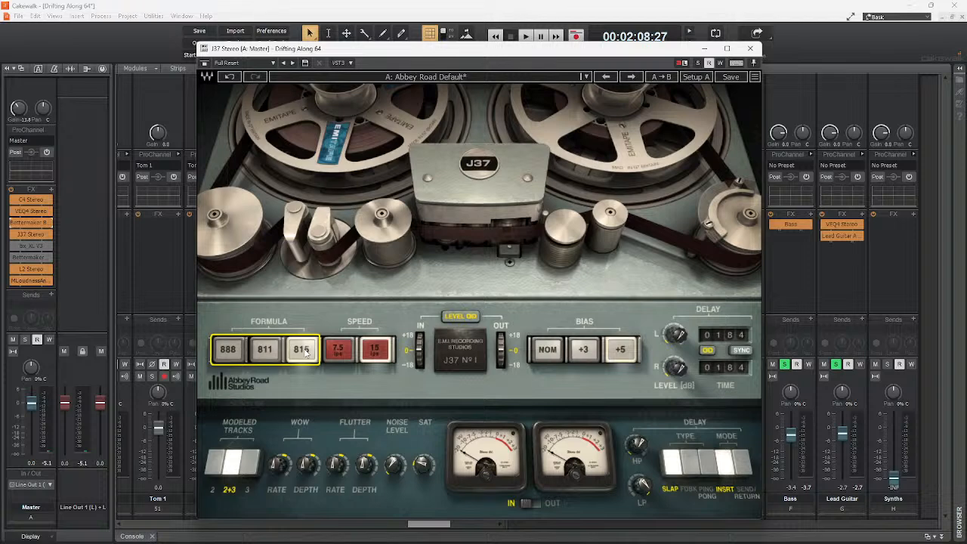
Try J37's 7.5 ips tape speed, choose 15 ips, play the mix and close the plugin
{"action": "left_click", "coordinate": [337, 352]}
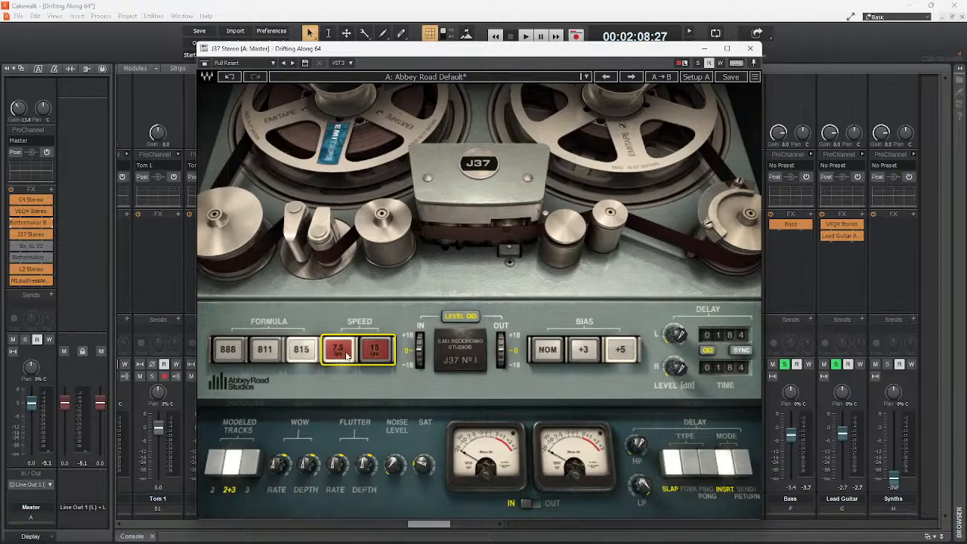
{"action": "left_click", "coordinate": [381, 355]}
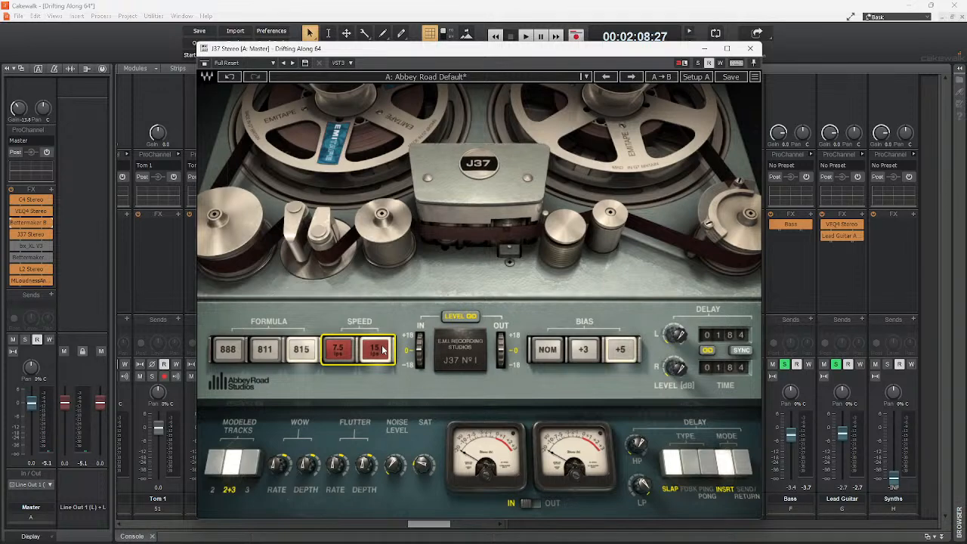
{"action": "key", "text": "space"}
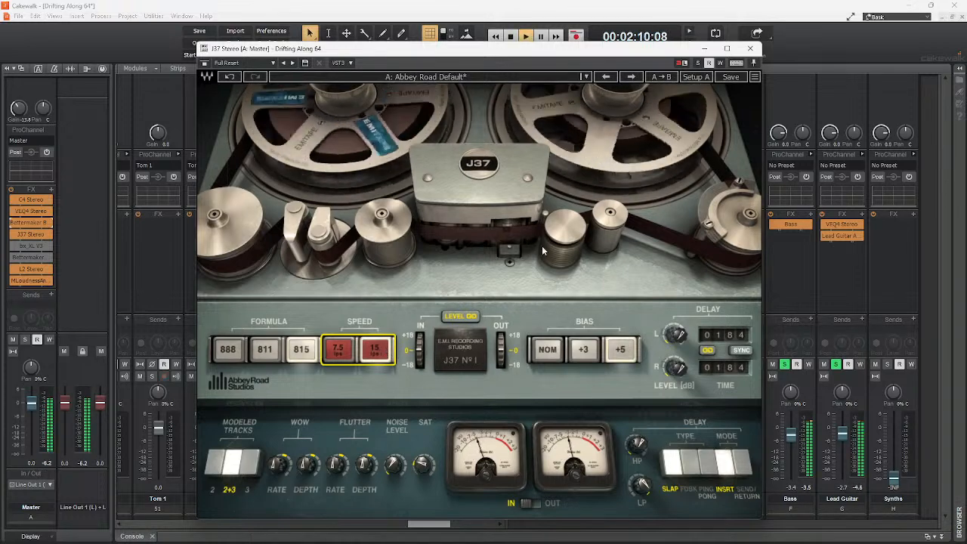
{"action": "left_click", "coordinate": [750, 49]}
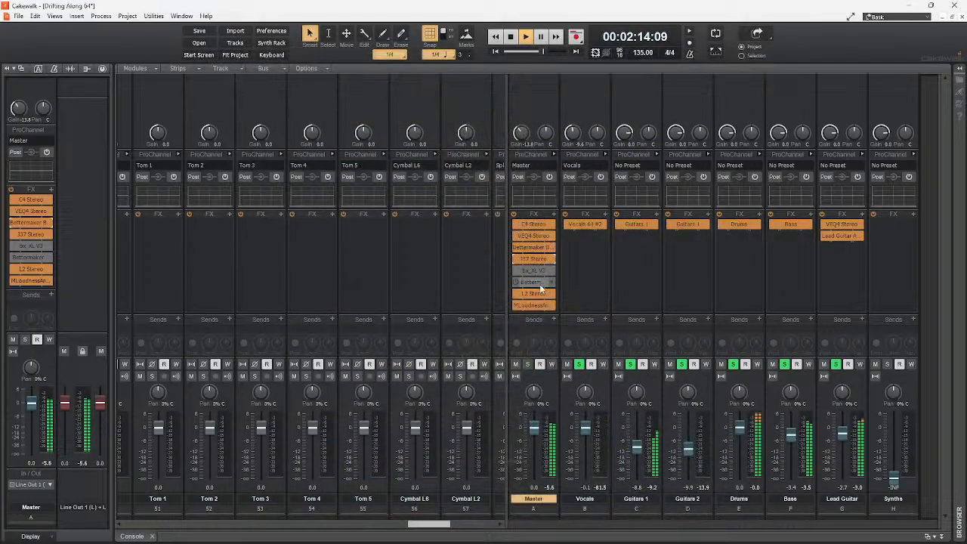
Enable bx_XL V3 on the Master bus, check its meters and raise the Master input gain to about -11.5 dB
{"action": "left_click", "coordinate": [516, 272]}
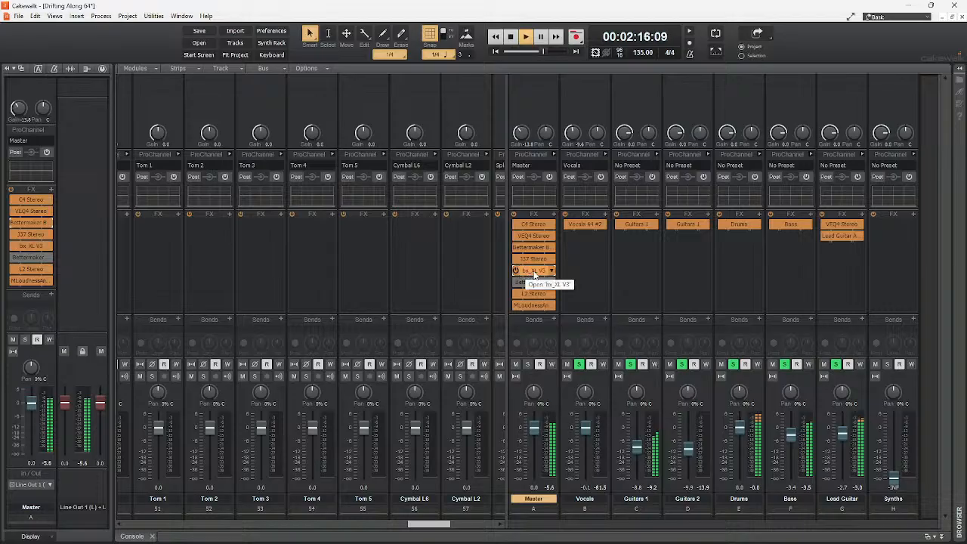
{"action": "double_click", "coordinate": [533, 270]}
{"action": "left_click_drag", "start_coordinate": [544, 23], "coordinate": [529, 181]}
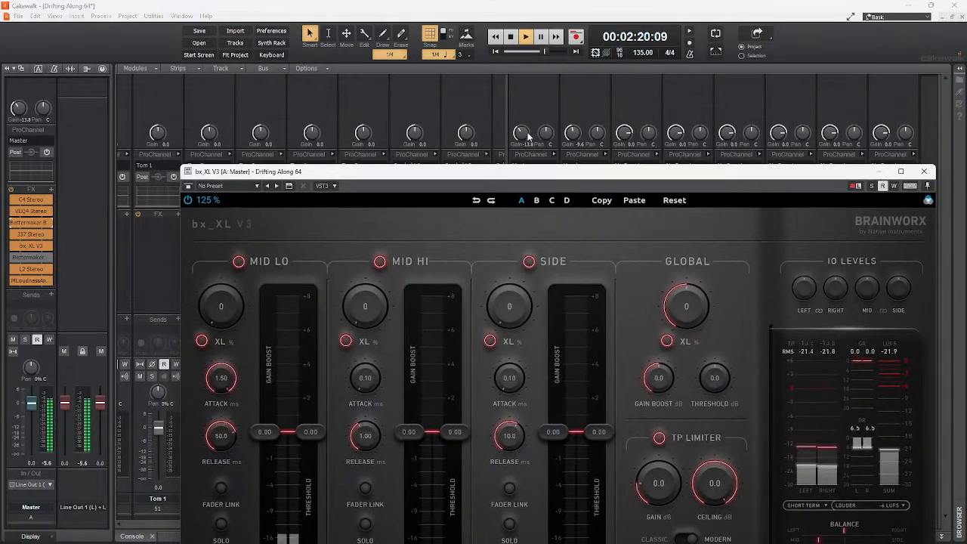
{"action": "left_click_drag", "start_coordinate": [528, 135], "coordinate": [528, 127]}
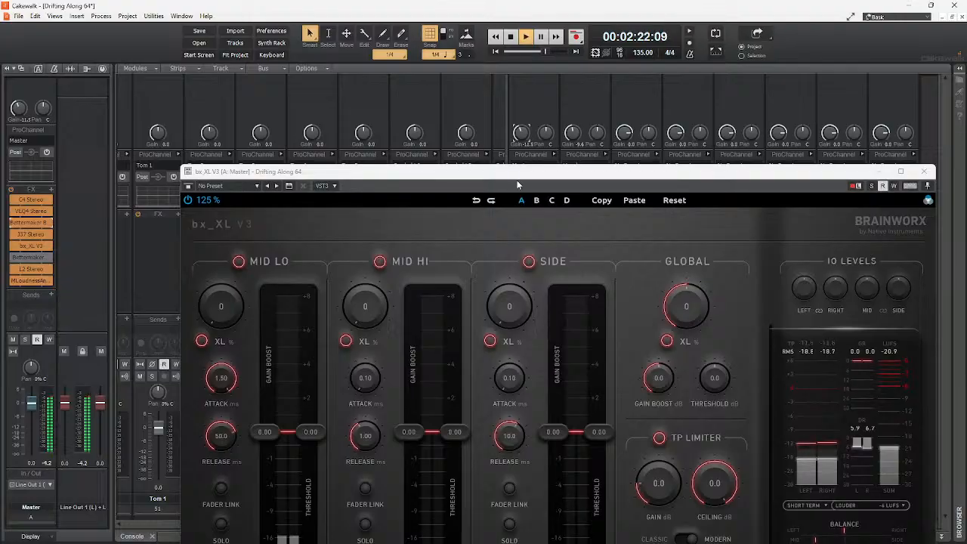
{"action": "left_click_drag", "start_coordinate": [501, 176], "coordinate": [431, 28]}
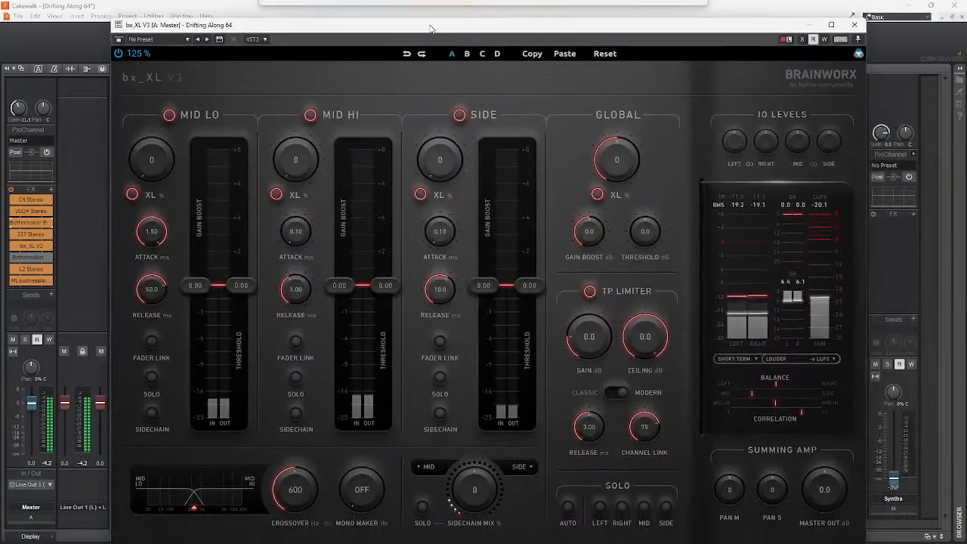
{"action": "left_click", "coordinate": [853, 27]}
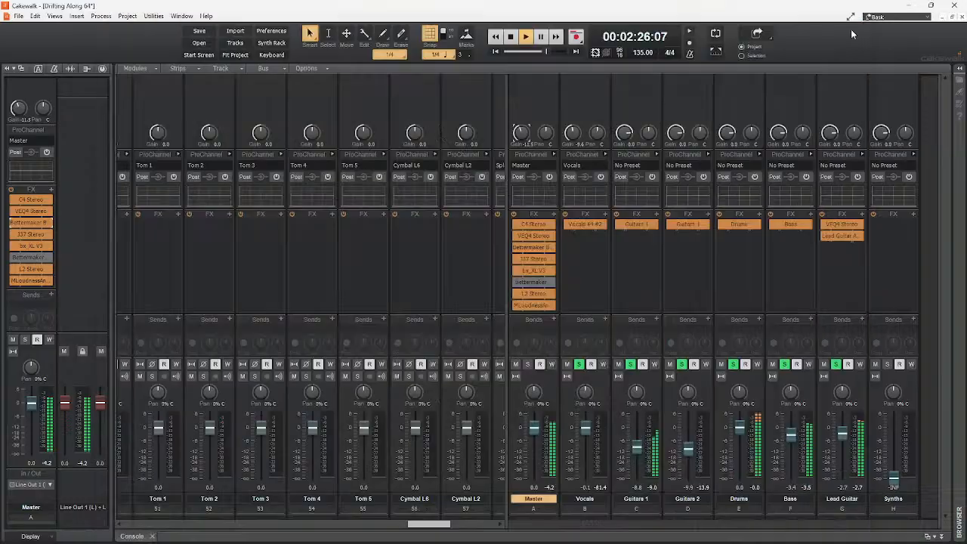
Bypass bx_XL V3, L2, J37 and the Bettermaker Bus Compressor on the Master bus, and stop playback
{"action": "left_click", "coordinate": [516, 271]}
{"action": "left_click", "coordinate": [515, 293]}
{"action": "left_click", "coordinate": [516, 258]}
{"action": "left_click", "coordinate": [516, 247]}
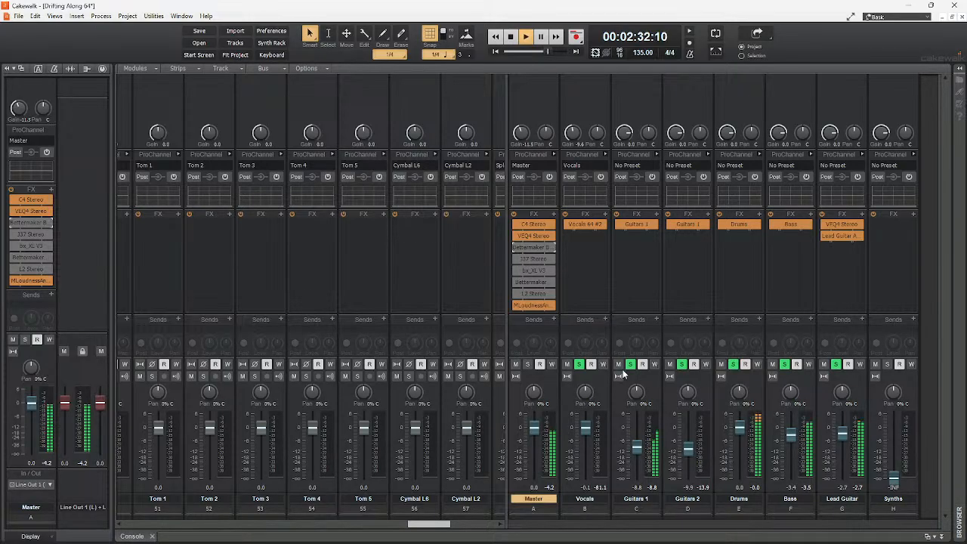
{"action": "key", "text": "space"}
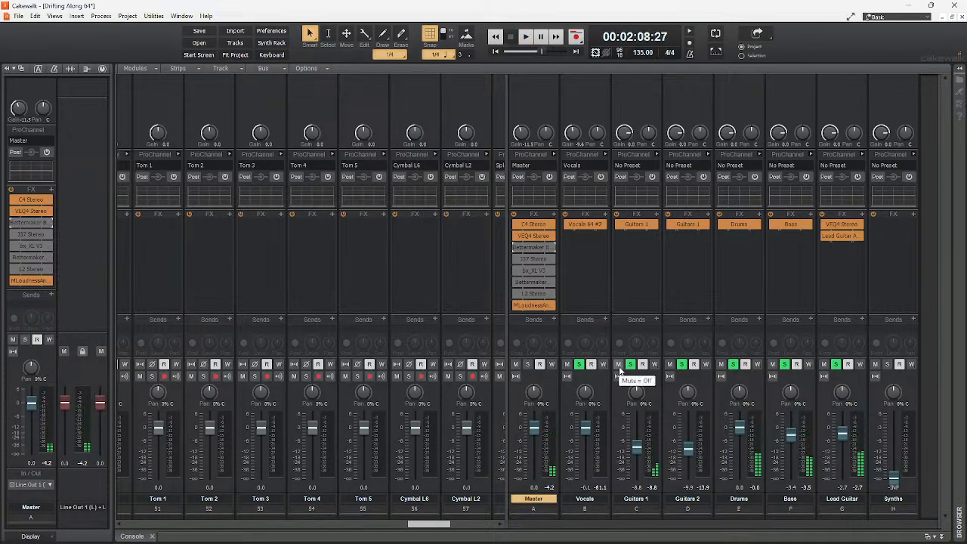
Unsolo the Vocals, Guitars 1, Guitars 2, Drums, Bass and Lead Guitar buses, and play the song from the beginning
{"action": "left_click", "coordinate": [579, 364]}
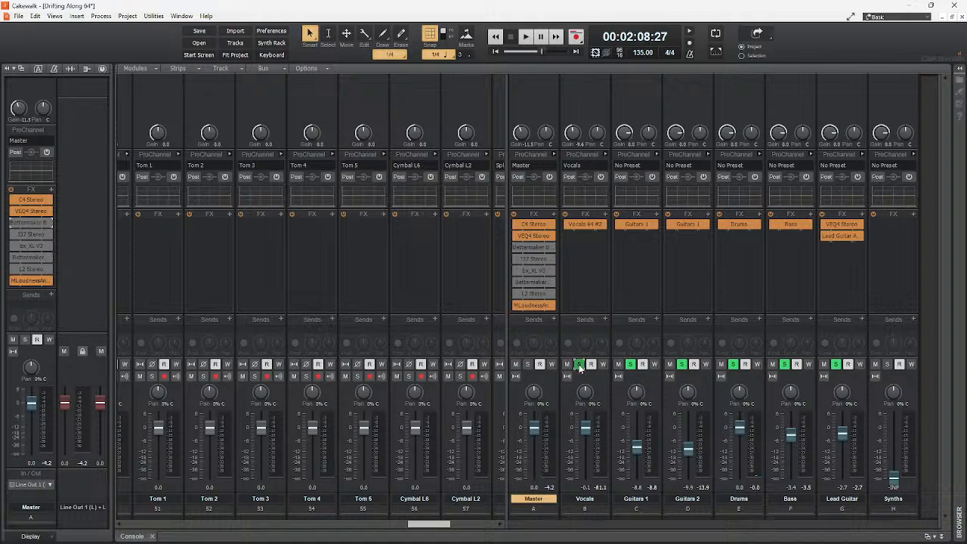
{"action": "left_click", "coordinate": [631, 366]}
{"action": "left_click", "coordinate": [630, 364]}
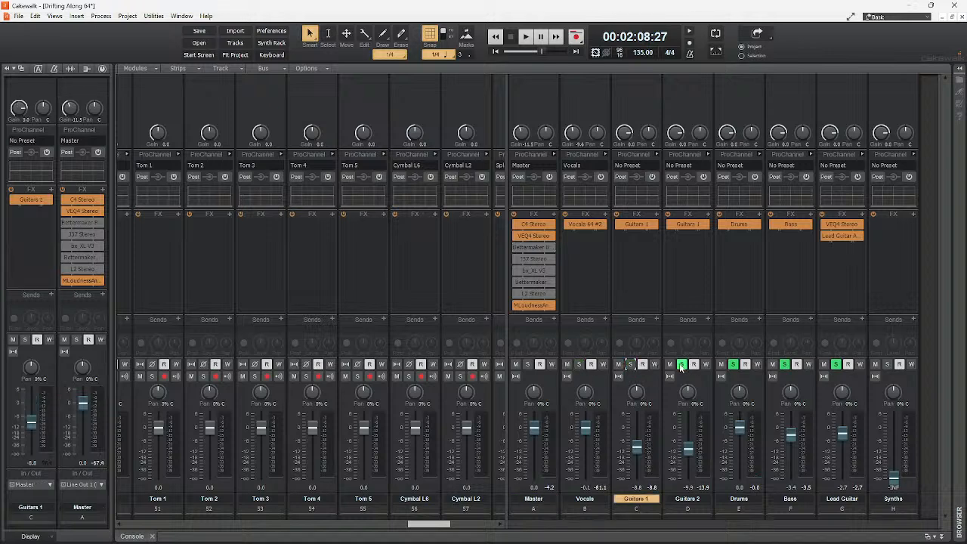
{"action": "left_click", "coordinate": [681, 365]}
{"action": "left_click", "coordinate": [733, 365]}
{"action": "left_click", "coordinate": [784, 364]}
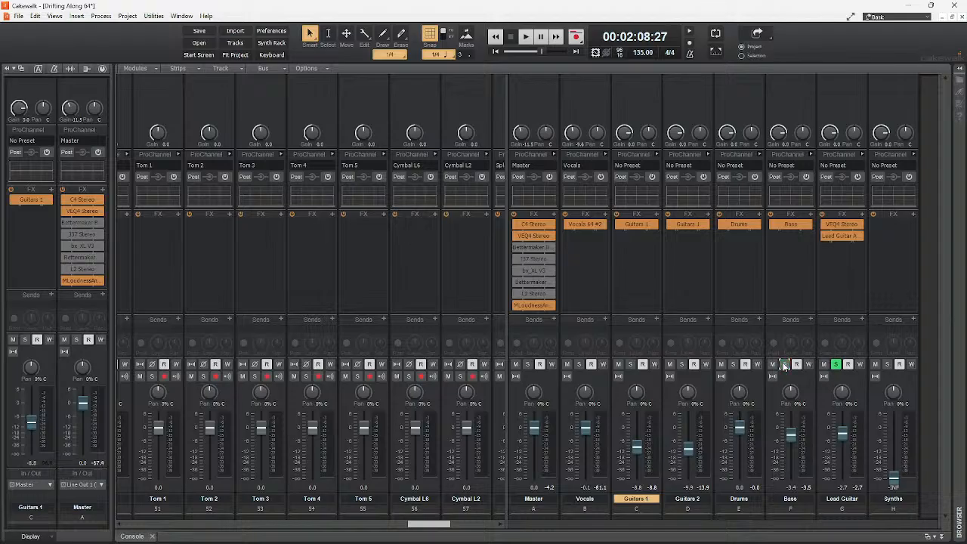
{"action": "left_click", "coordinate": [836, 364]}
{"action": "key", "text": "w"}
{"action": "key", "text": "space"}
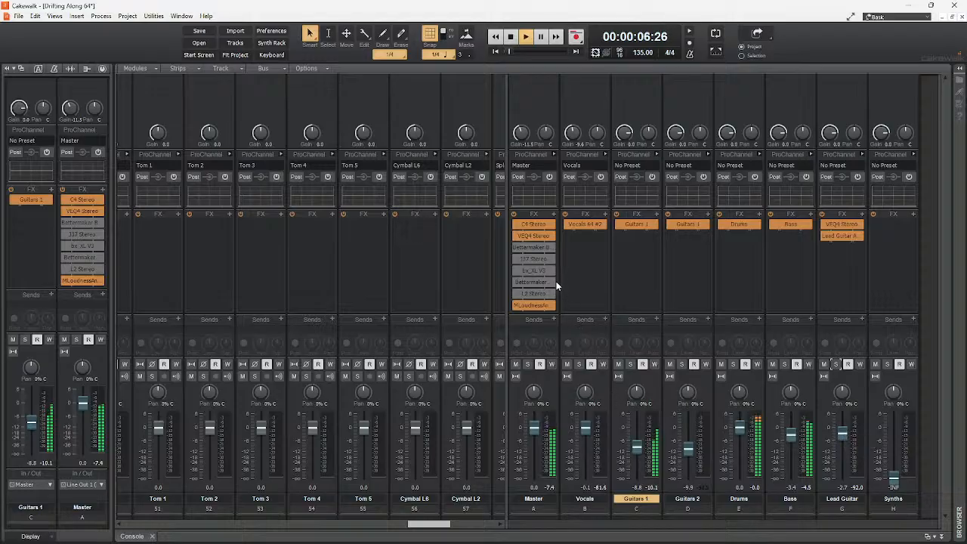
Open the Master's Bettermaker Bus Compressor, and lower the Guitars 2 bus to -10.9 dB and the Guitar Left track to -11.5 dB
{"action": "double_click", "coordinate": [525, 247]}
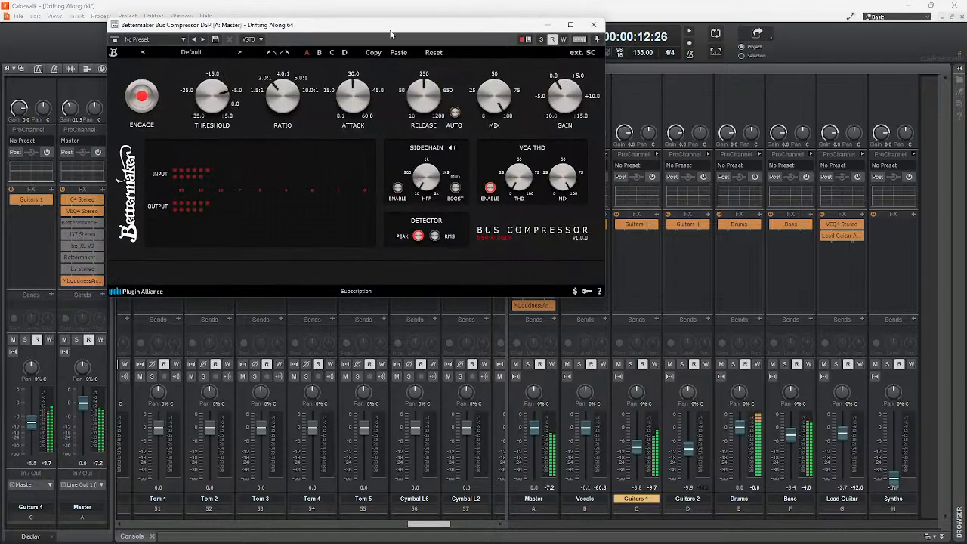
{"action": "left_click_drag", "start_coordinate": [391, 30], "coordinate": [378, 68]}
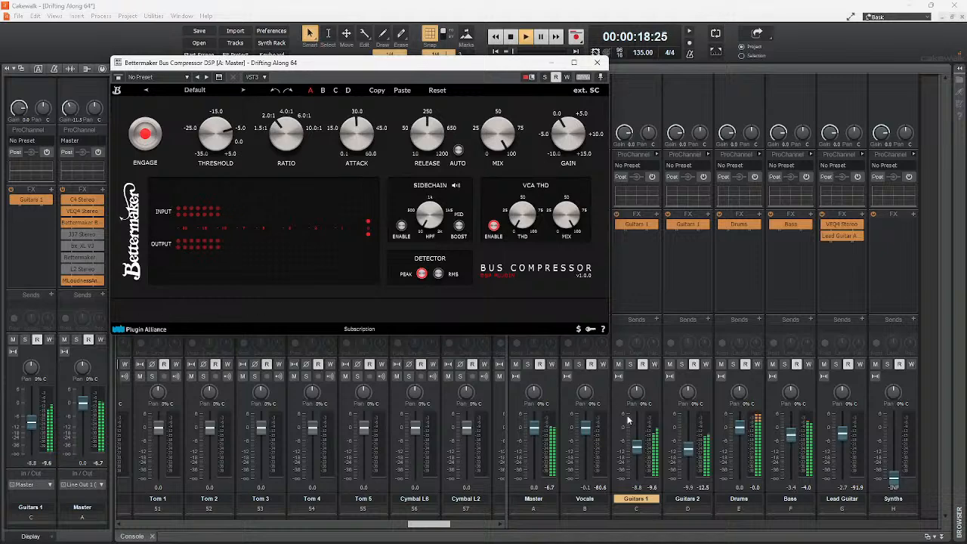
{"action": "left_click_drag", "start_coordinate": [689, 450], "coordinate": [688, 452]}
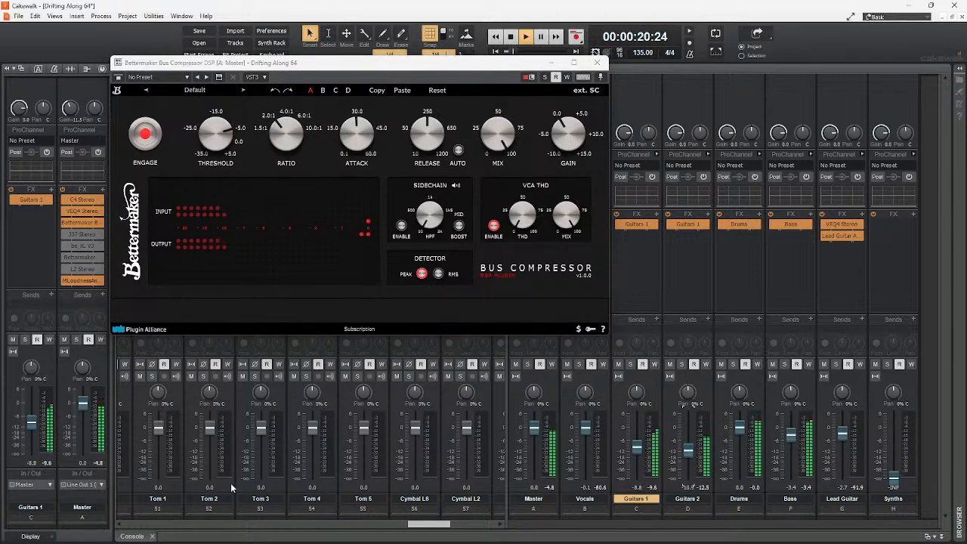
{"action": "left_click_drag", "start_coordinate": [421, 524], "coordinate": [244, 522]}
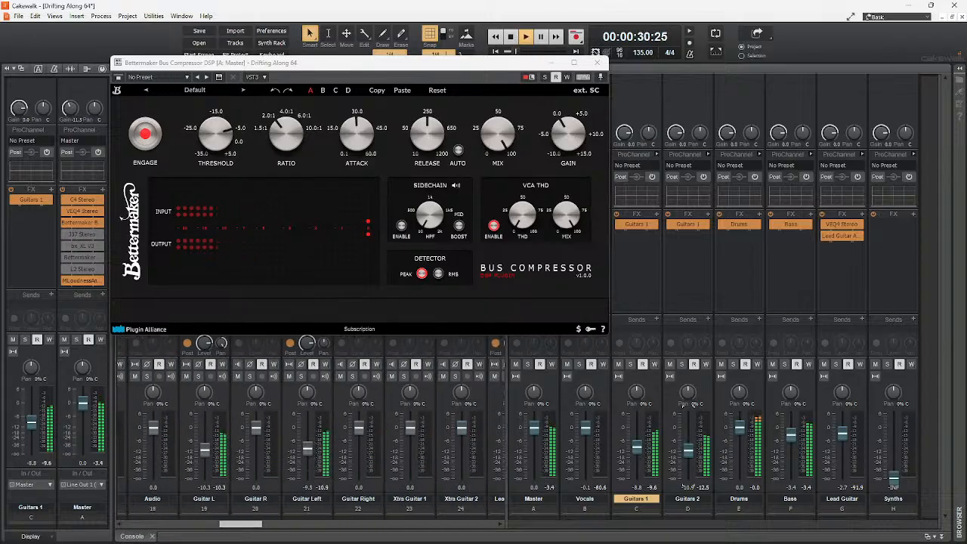
{"action": "left_click_drag", "start_coordinate": [307, 449], "coordinate": [307, 452]}
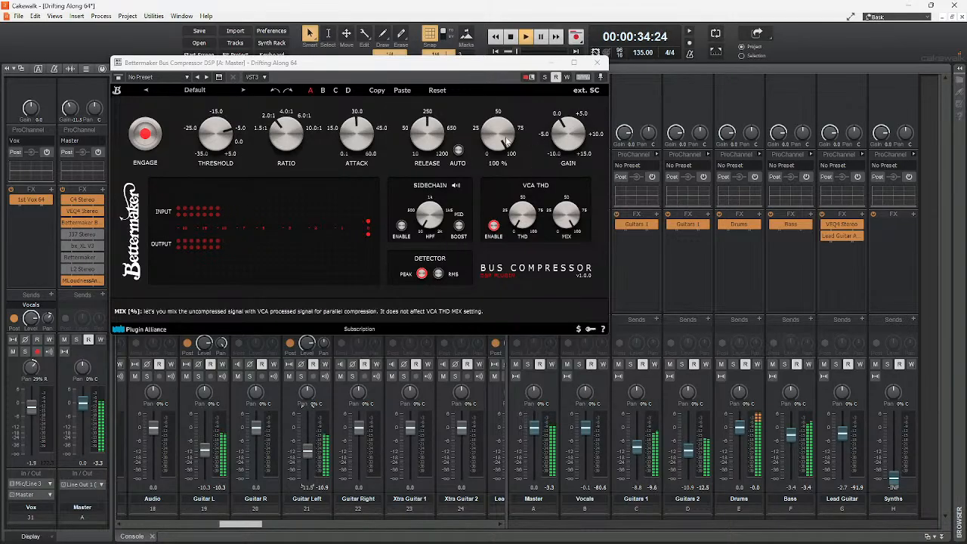
Set the bus compressor to auto release, 4.0:1 ratio, fast attack, slightly reduced mix, lower threshold and +3.8 dB gain
{"action": "left_click", "coordinate": [458, 149]}
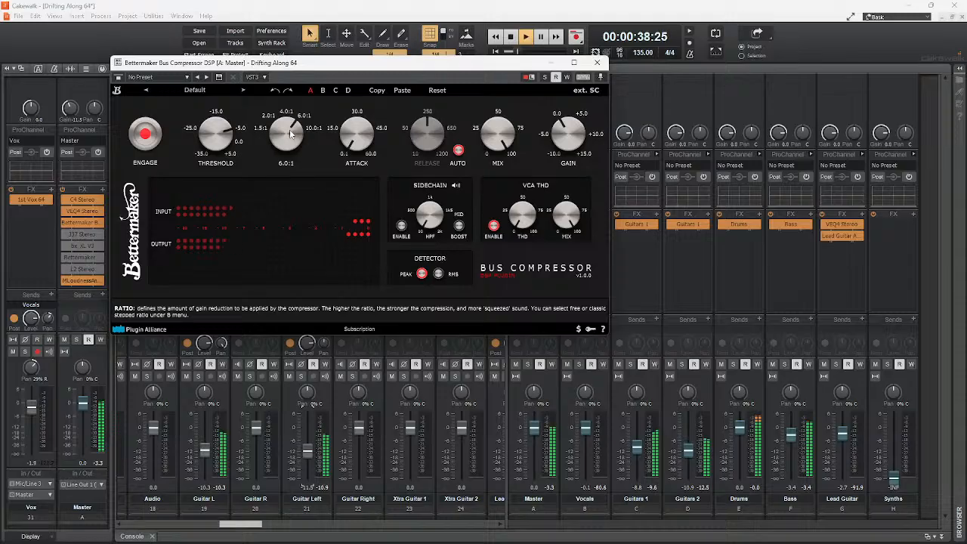
{"action": "left_click_drag", "start_coordinate": [493, 126], "coordinate": [494, 136]}
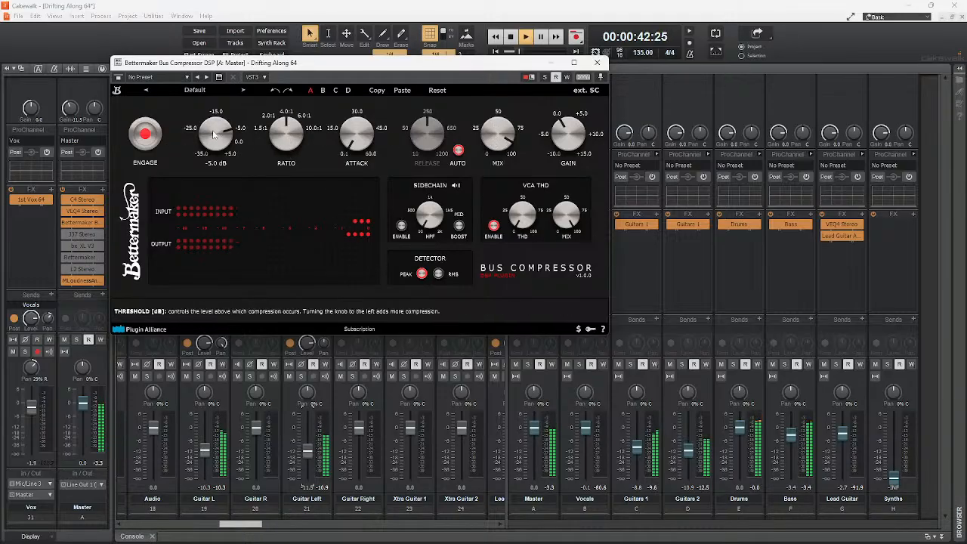
{"action": "left_click_drag", "start_coordinate": [214, 134], "coordinate": [215, 159]}
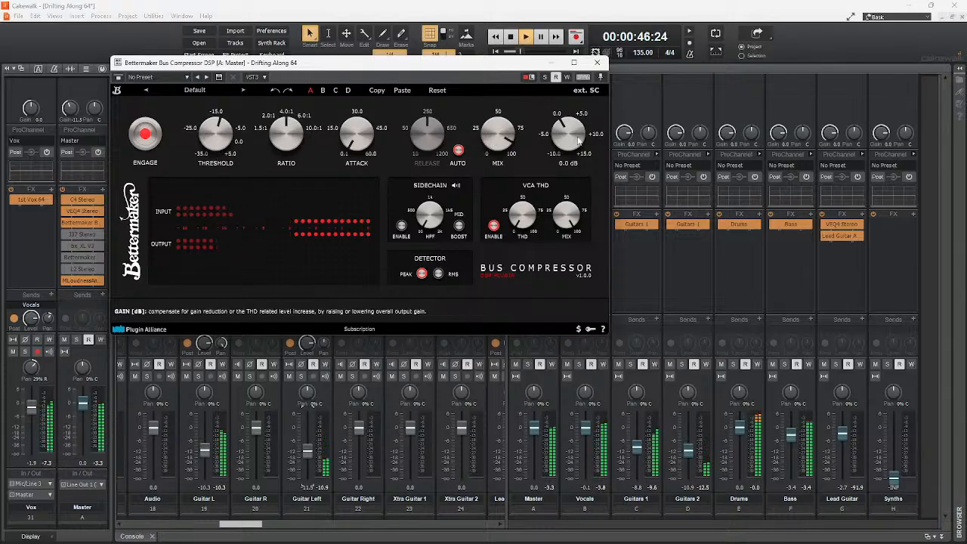
{"action": "left_click_drag", "start_coordinate": [579, 141], "coordinate": [581, 118]}
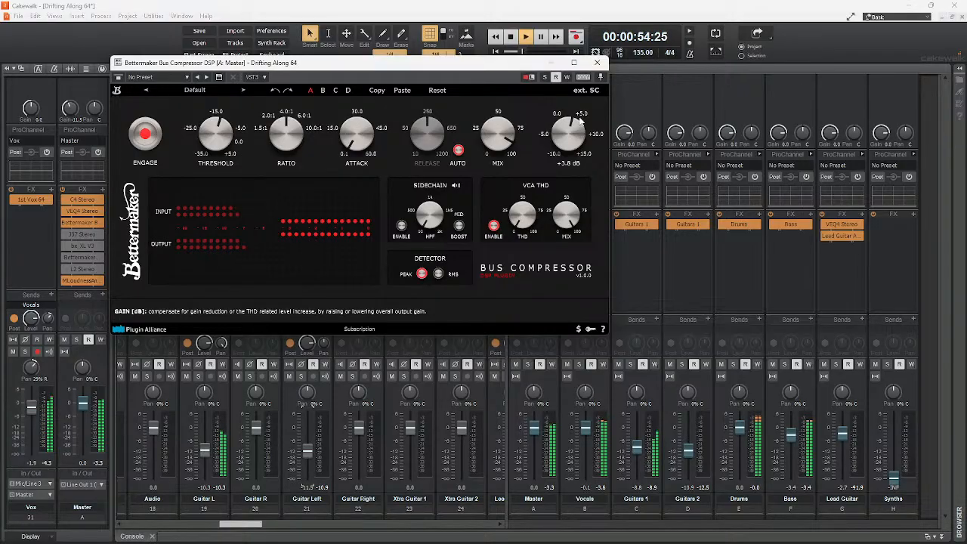
{"action": "left_click", "coordinate": [598, 64]}
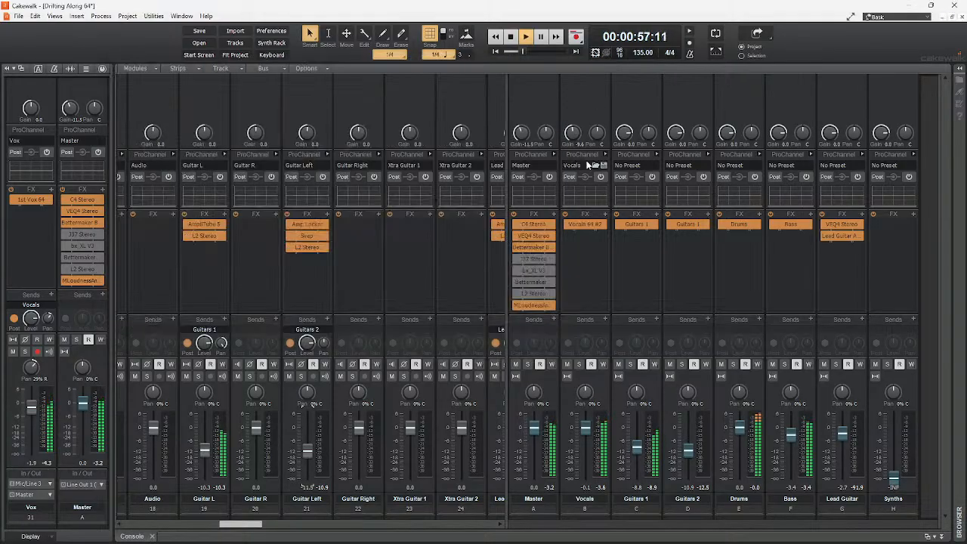
Re-enable J37 on the Master bus and check it during playback with the tape speed at 15 ips
{"action": "double_click", "coordinate": [517, 262]}
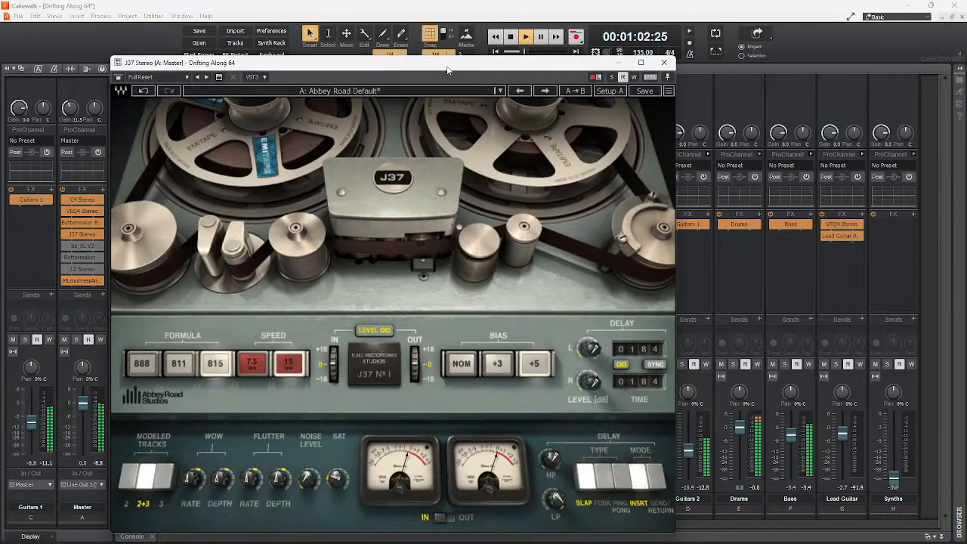
{"action": "left_click_drag", "start_coordinate": [447, 69], "coordinate": [413, 97]}
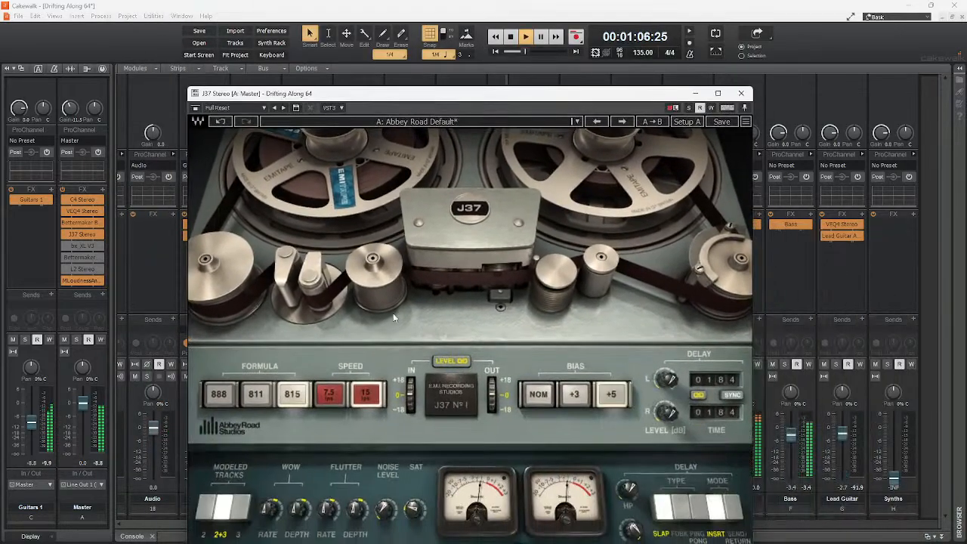
{"action": "left_click", "coordinate": [364, 398]}
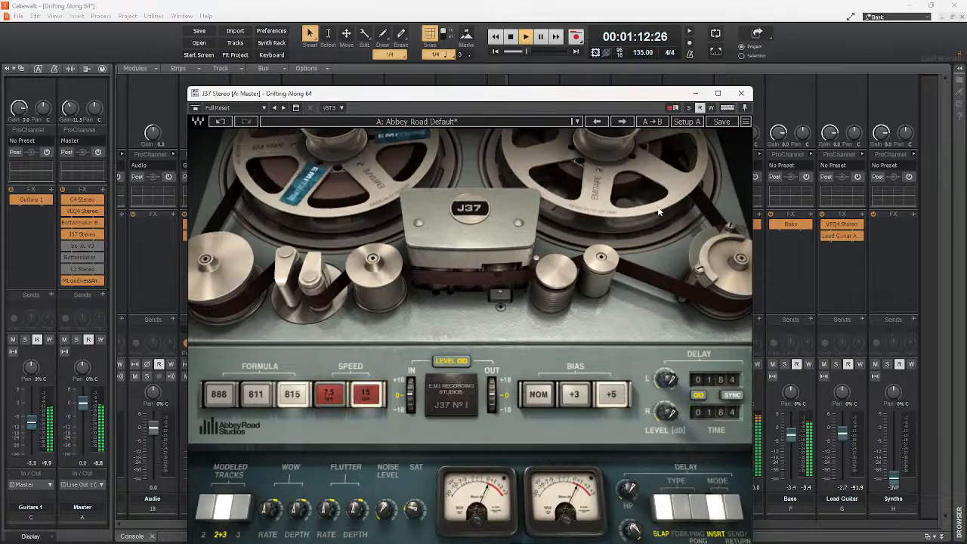
{"action": "left_click", "coordinate": [741, 92]}
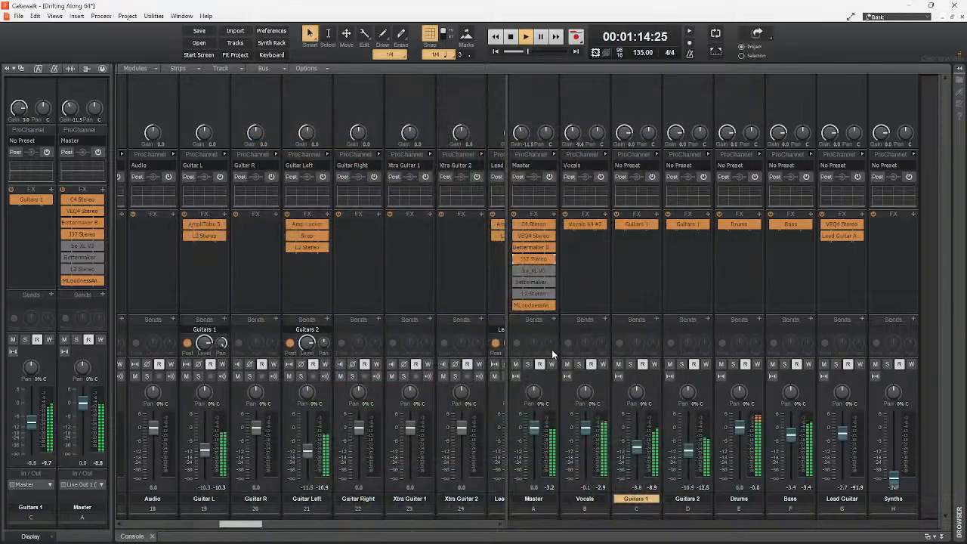
Re-enable bx_XL V3 on the Master bus, open it and reposition its window so all controls are in view
{"action": "left_click", "coordinate": [516, 270]}
{"action": "double_click", "coordinate": [529, 270]}
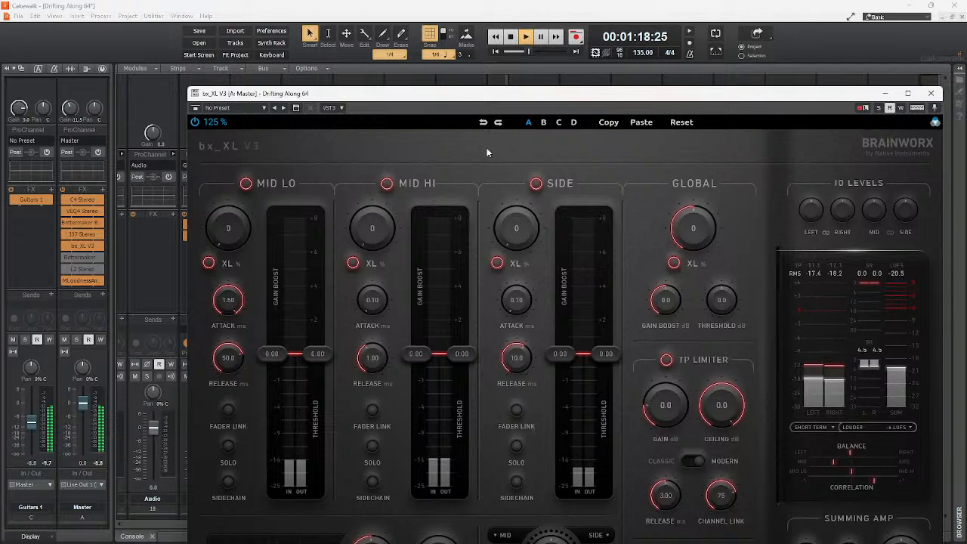
{"action": "left_click_drag", "start_coordinate": [503, 93], "coordinate": [334, 27]}
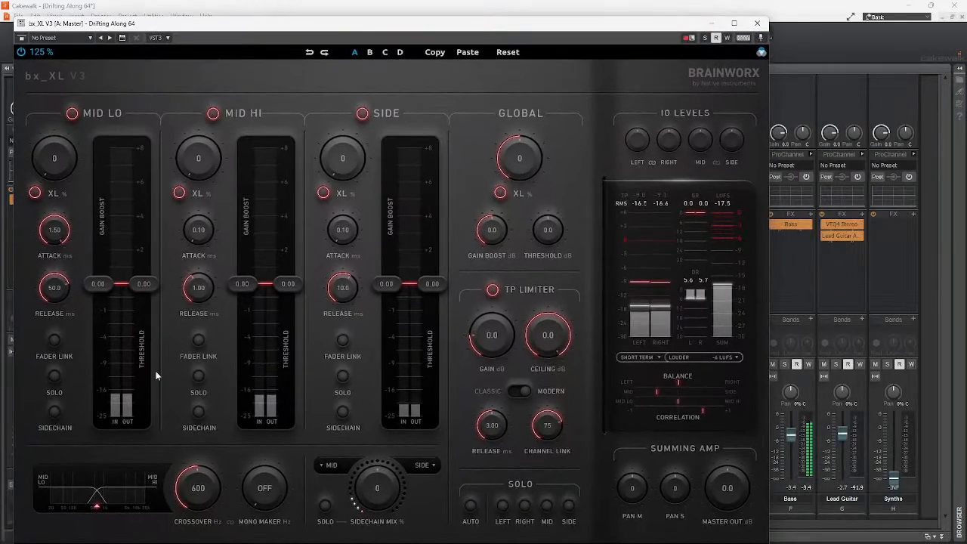
Solo the Mid Lo band and set the crossover to 365 Hz and the mono maker to 275 Hz
{"action": "left_click_drag", "start_coordinate": [198, 488], "coordinate": [200, 502]}
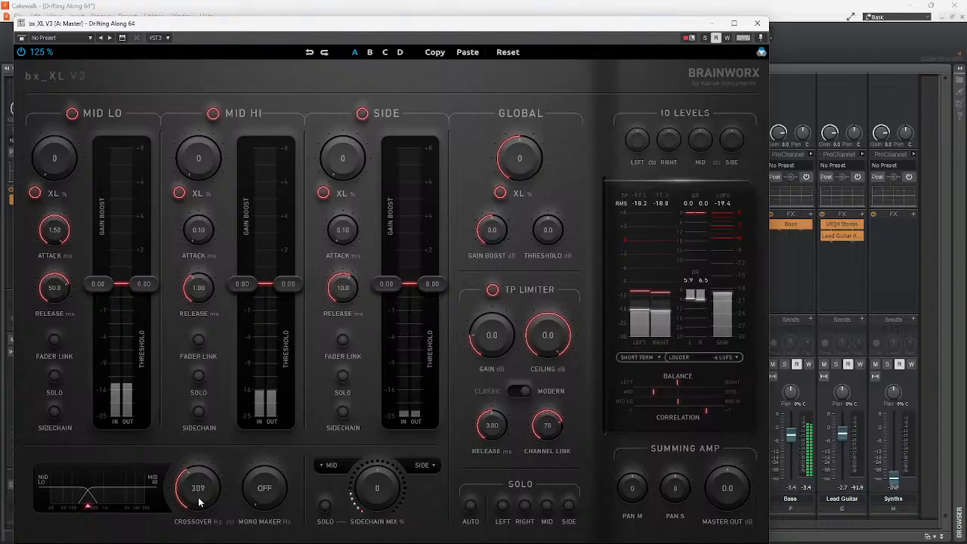
{"action": "left_click", "coordinate": [54, 376]}
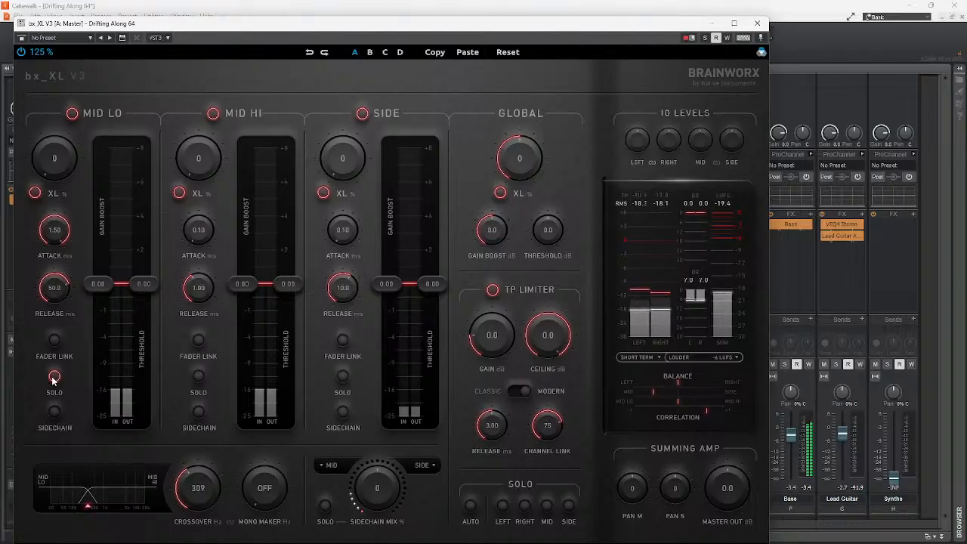
{"action": "left_click_drag", "start_coordinate": [200, 492], "coordinate": [212, 482]}
{"action": "mouse_move", "coordinate": [212, 481]}
{"action": "left_mouse_down"}
{"action": "mouse_move", "coordinate": [201, 506]}
{"action": "mouse_move", "coordinate": [264, 487]}
{"action": "mouse_move", "coordinate": [270, 471]}
{"action": "left_mouse_up"}
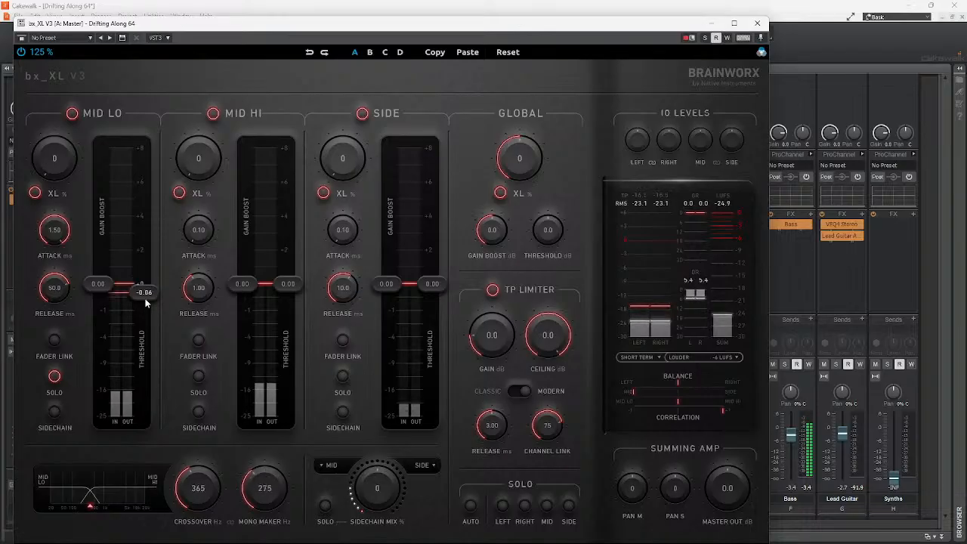
Set the Mid Lo band to -6.02 threshold, 3.59 gain boost, 0.59 ms attack, 23.1 ms release and 12% XL
{"action": "left_click_drag", "start_coordinate": [146, 303], "coordinate": [142, 347]}
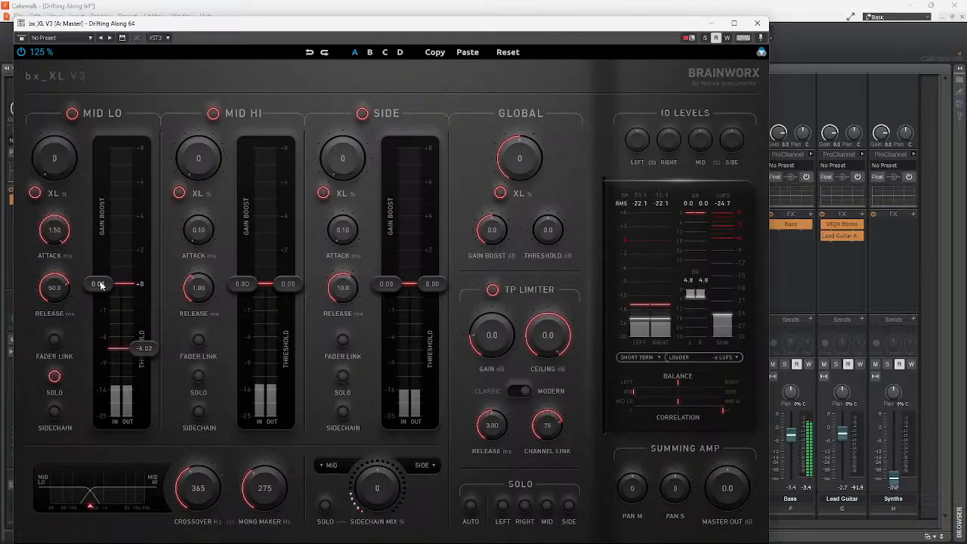
{"action": "left_click_drag", "start_coordinate": [100, 285], "coordinate": [112, 238]}
{"action": "left_click_drag", "start_coordinate": [58, 290], "coordinate": [60, 298]}
{"action": "left_click_drag", "start_coordinate": [56, 229], "coordinate": [54, 260]}
{"action": "left_click_drag", "start_coordinate": [51, 173], "coordinate": [48, 153]}
{"action": "left_click_drag", "start_coordinate": [103, 240], "coordinate": [107, 230]}
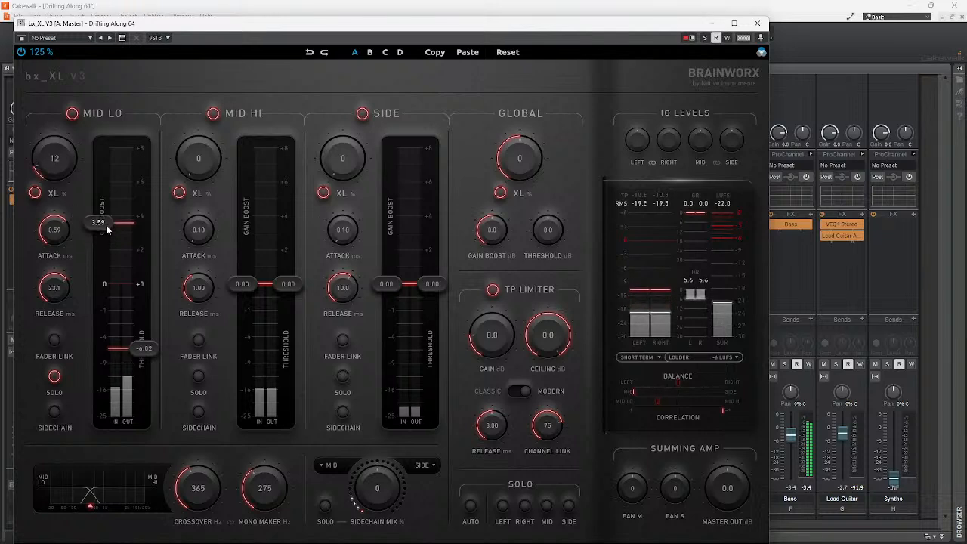
Solo Mid Hi and set -3.77 threshold, 3.38 gain boost, 0.41 ms attack, 12.7 ms release and 15% XL
{"action": "left_click", "coordinate": [200, 376]}
{"action": "left_click_drag", "start_coordinate": [288, 283], "coordinate": [288, 337]}
{"action": "left_click_drag", "start_coordinate": [244, 288], "coordinate": [252, 232]}
{"action": "left_click_drag", "start_coordinate": [198, 232], "coordinate": [212, 197]}
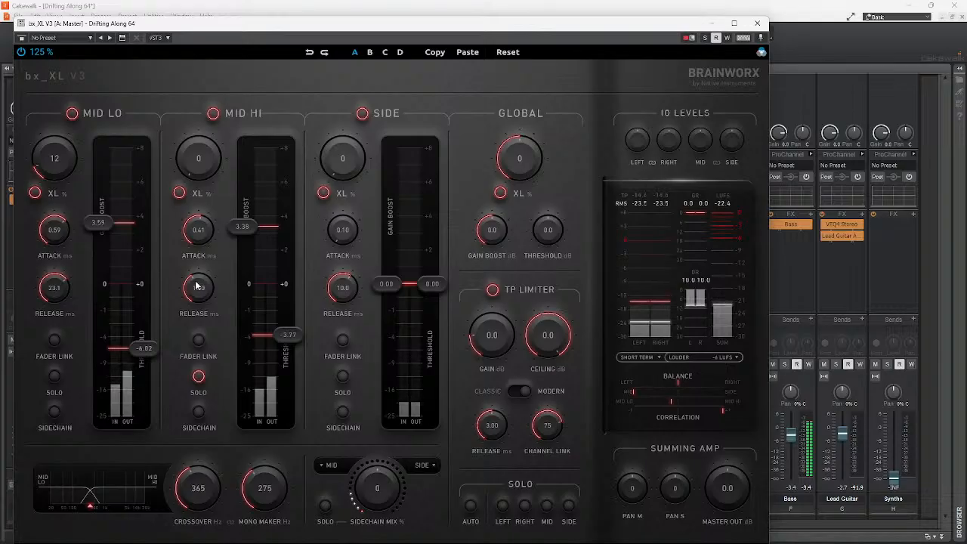
{"action": "left_click_drag", "start_coordinate": [199, 161], "coordinate": [201, 157]}
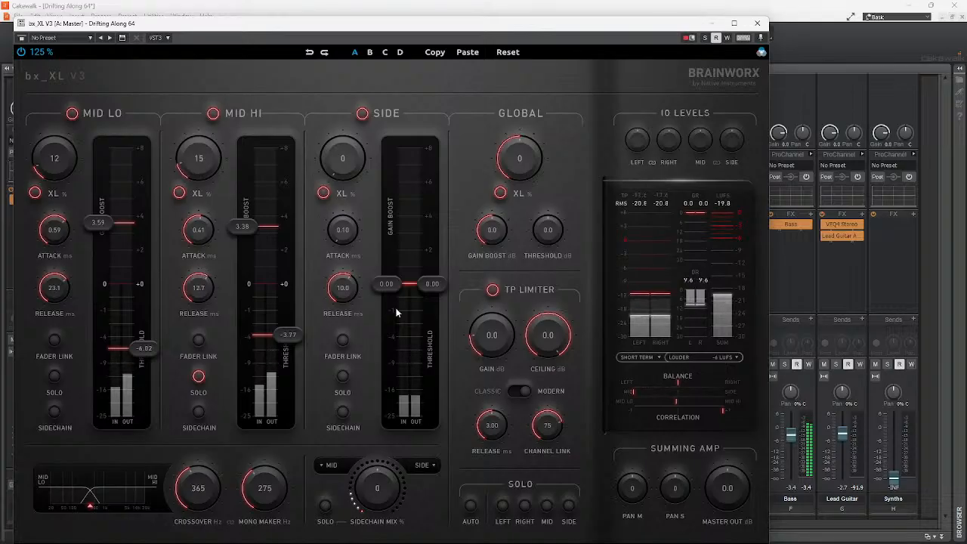
Solo Side, set -7.18 threshold, 3.83 gain boost, 0.36 ms attack, 1.22 ms release and 25% XL, and turn its solo off
{"action": "left_click", "coordinate": [343, 377]}
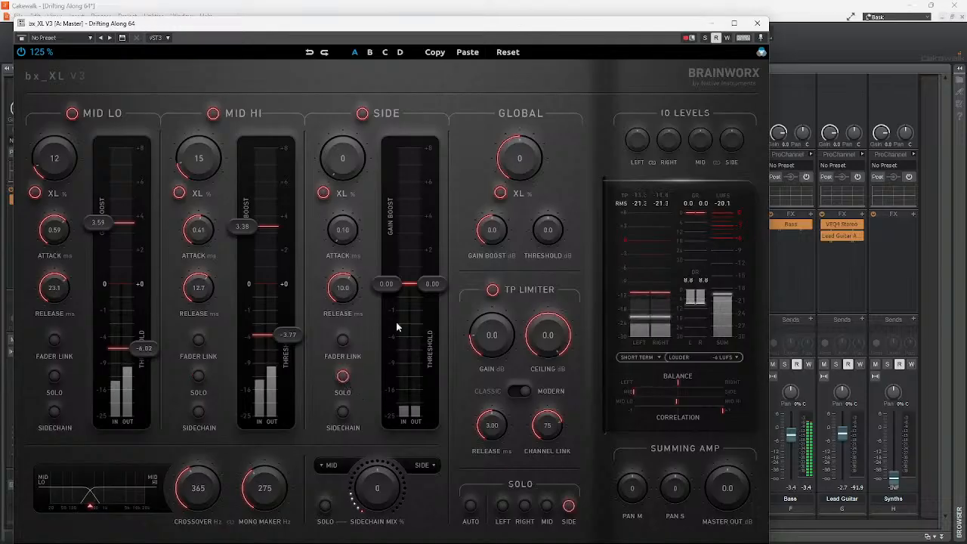
{"action": "left_click_drag", "start_coordinate": [432, 284], "coordinate": [428, 358]}
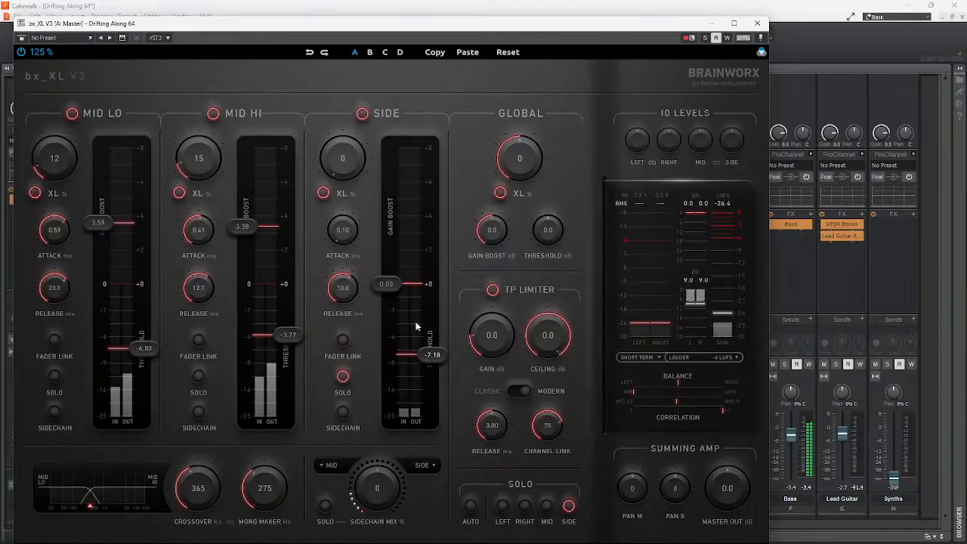
{"action": "left_click_drag", "start_coordinate": [388, 285], "coordinate": [397, 222]}
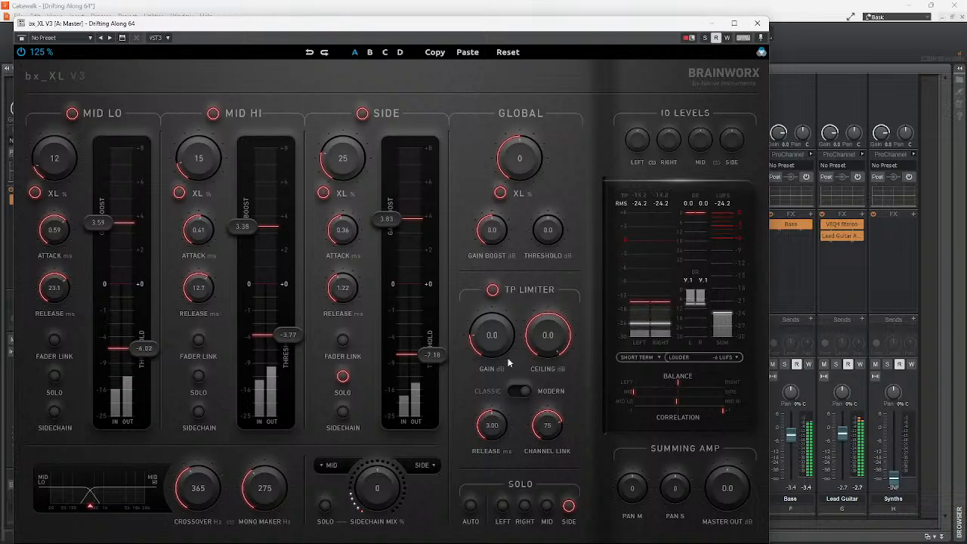
{"action": "left_click", "coordinate": [344, 377]}
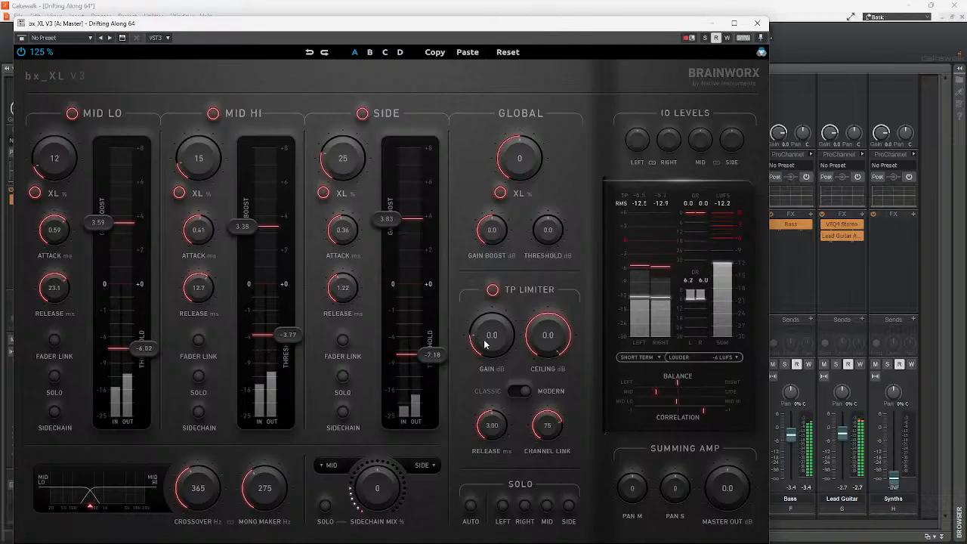
Raise the TP Limiter gain to 4.6 dB and reposition the bx_XL V3 window to show the limiter and meters
{"action": "left_click_drag", "start_coordinate": [485, 344], "coordinate": [488, 327]}
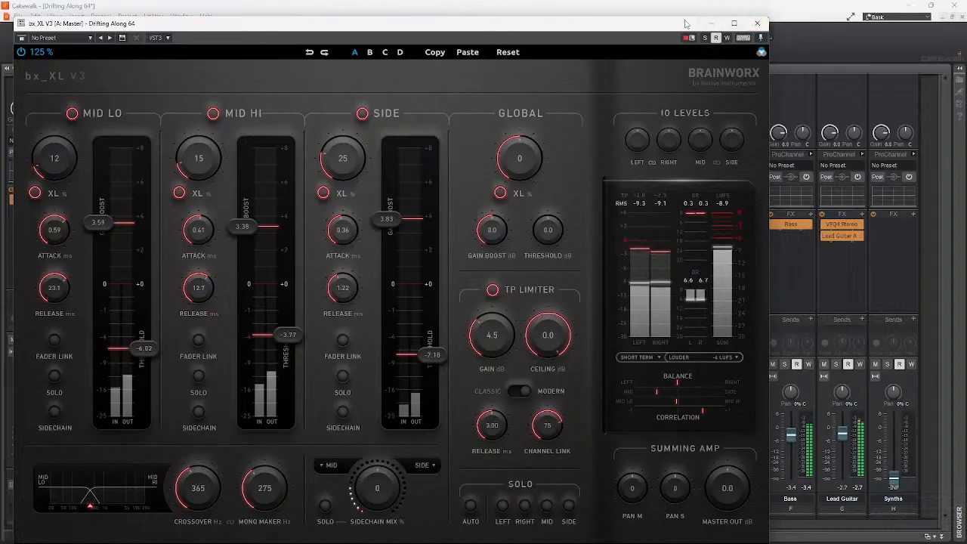
{"action": "left_click_drag", "start_coordinate": [685, 23], "coordinate": [637, 326]}
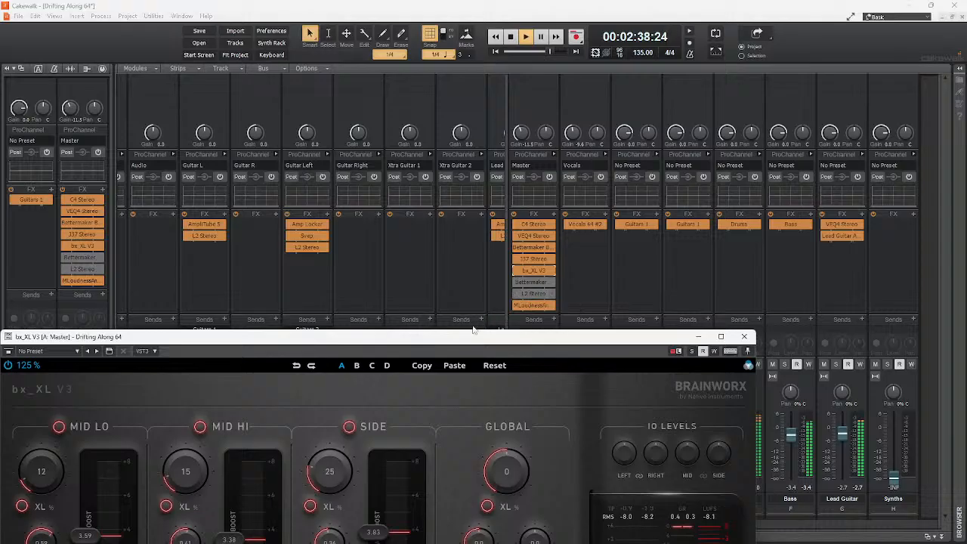
{"action": "left_click_drag", "start_coordinate": [466, 343], "coordinate": [501, 184]}
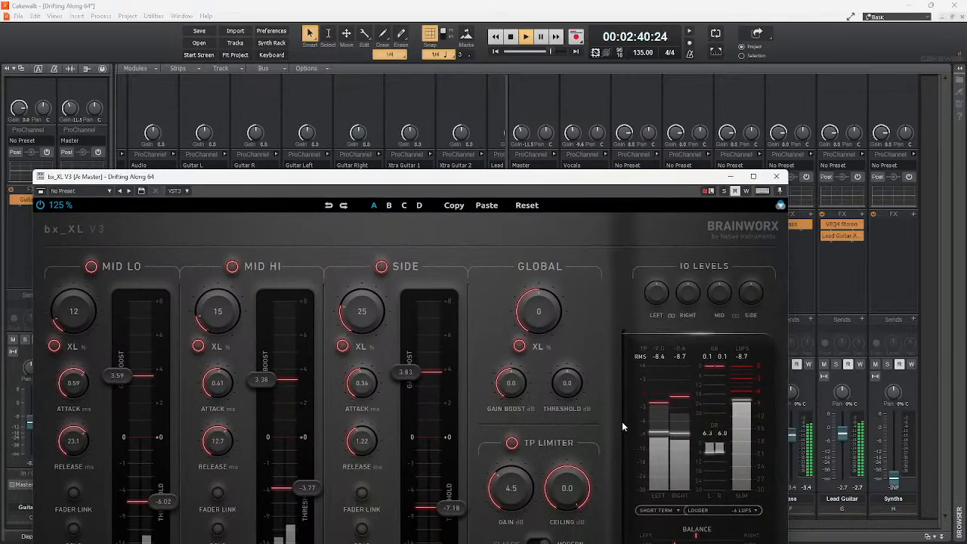
{"action": "left_click_drag", "start_coordinate": [561, 178], "coordinate": [491, 12]}
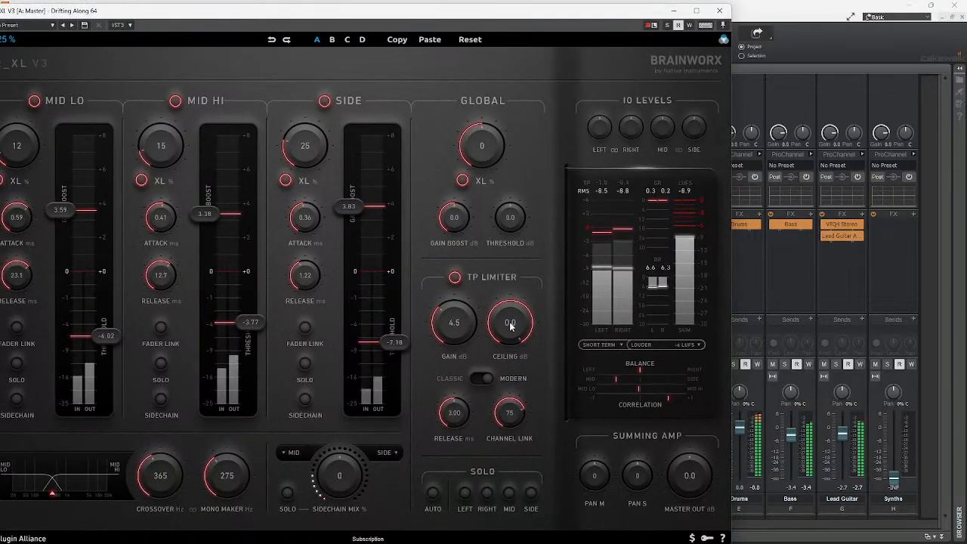
{"action": "scroll", "coordinate": [455, 319], "scroll_direction": "up", "scroll_amount": 4}
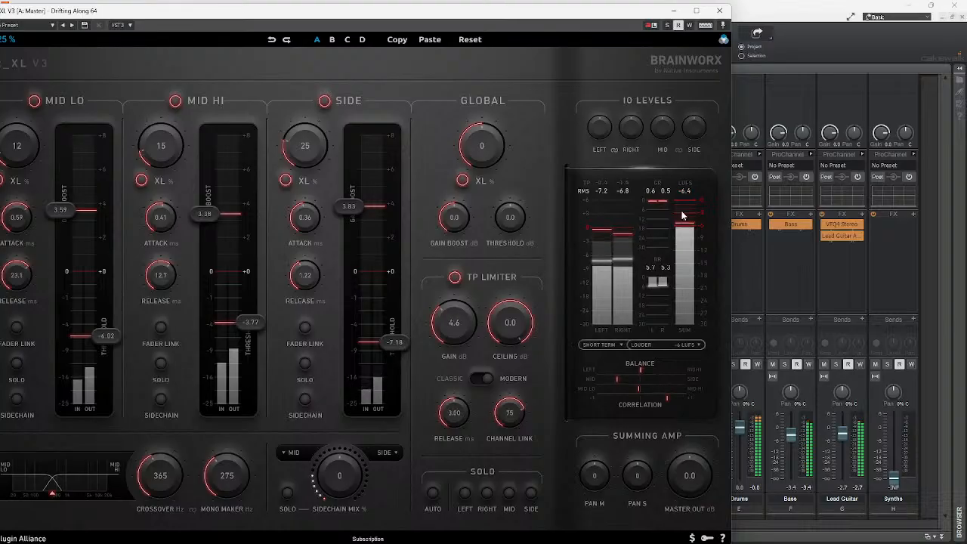
Choose Louder as the loudness meter's target and close bx_XL V3
{"action": "left_click", "coordinate": [679, 345]}
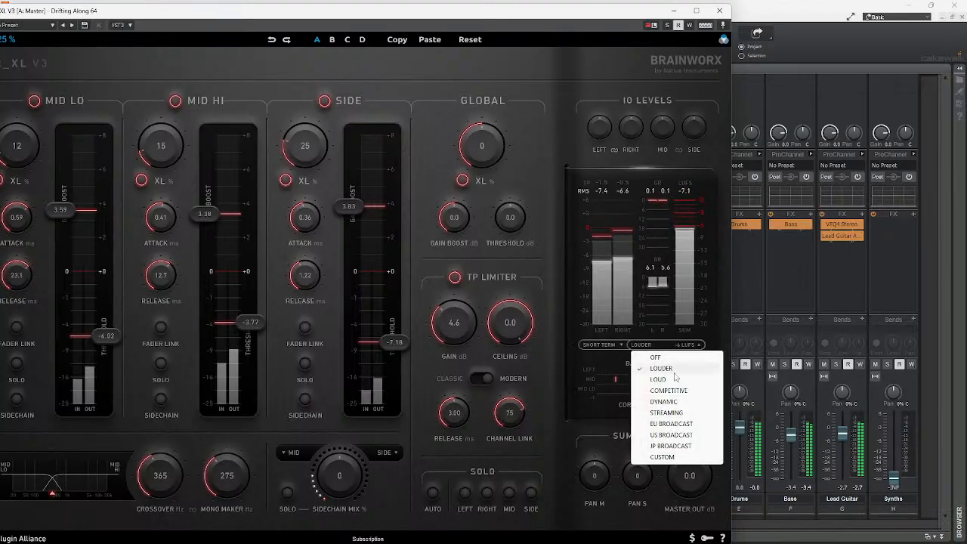
{"action": "left_click", "coordinate": [673, 370]}
{"action": "left_click", "coordinate": [719, 11]}
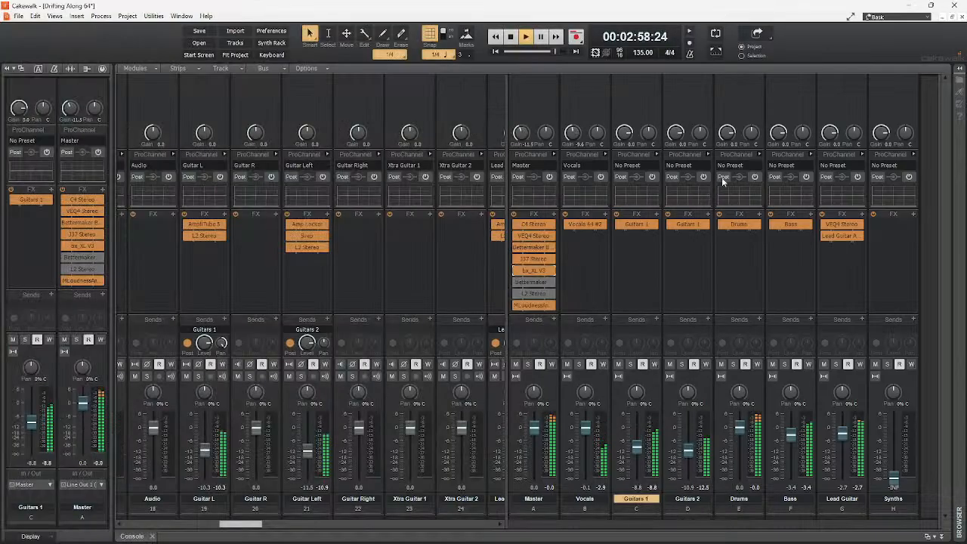
Open and enable the Master's Bettermaker Mastering Compressor, play the song from the start and bring the whole compressor window into view
{"action": "double_click", "coordinate": [525, 284]}
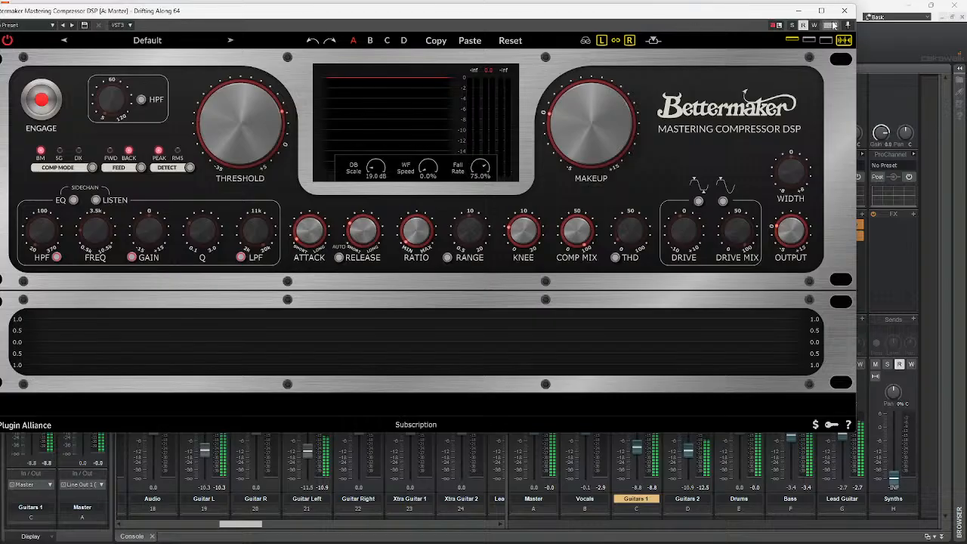
{"action": "left_click_drag", "start_coordinate": [587, 19], "coordinate": [644, 344]}
{"action": "left_click", "coordinate": [516, 283]}
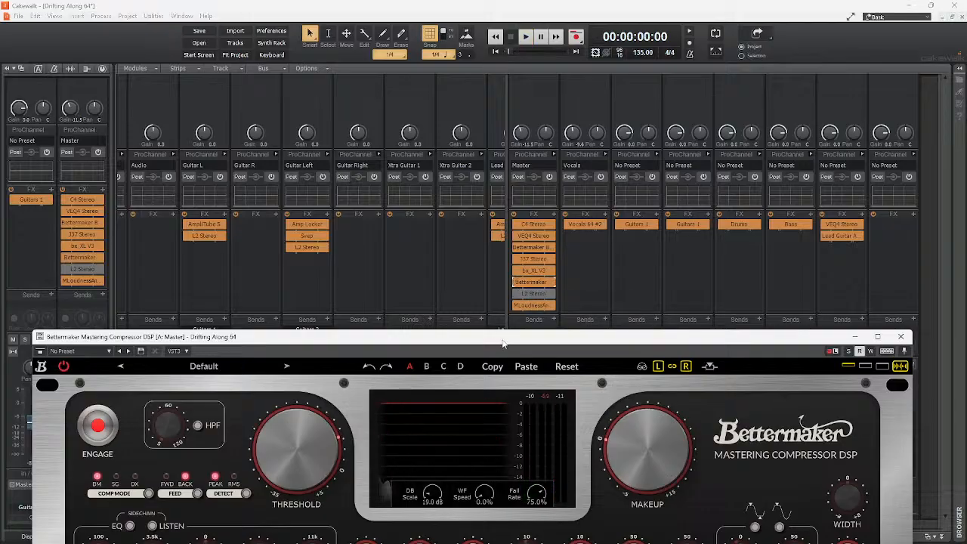
{"action": "key", "text": "space"}
{"action": "left_click_drag", "start_coordinate": [504, 344], "coordinate": [481, 84]}
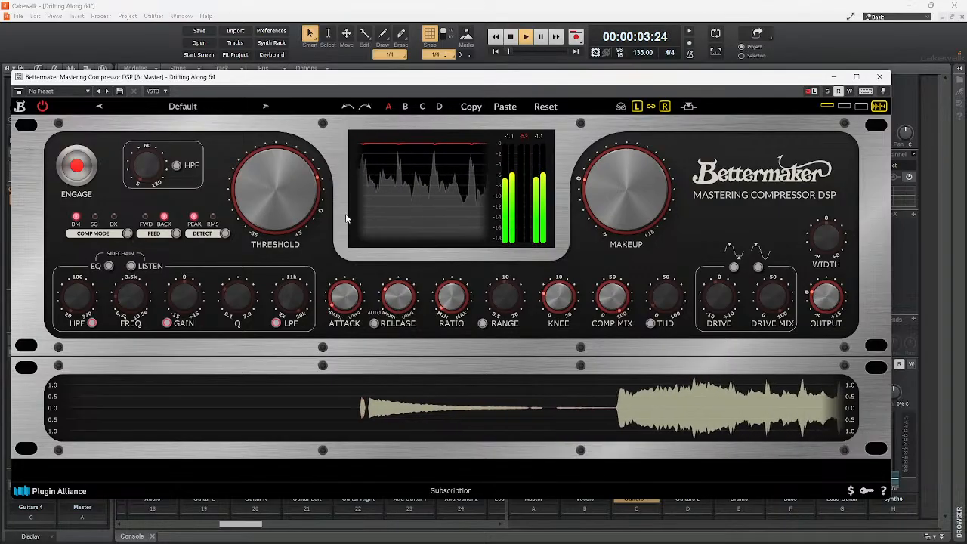
Engage the mastering compressor's input high-pass filter, raise its frequency and set the compression mode to SG
{"action": "left_click", "coordinate": [174, 165]}
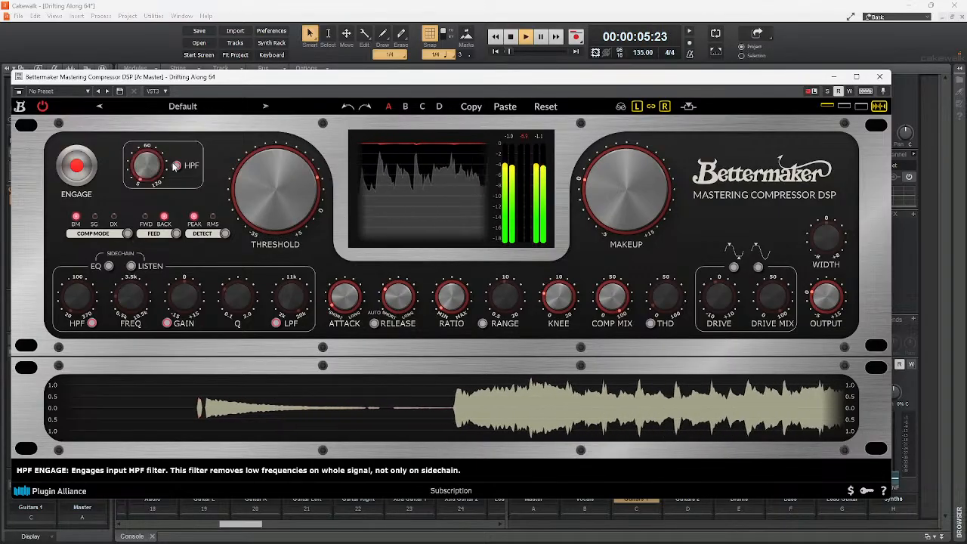
{"action": "mouse_move", "coordinate": [149, 159]}
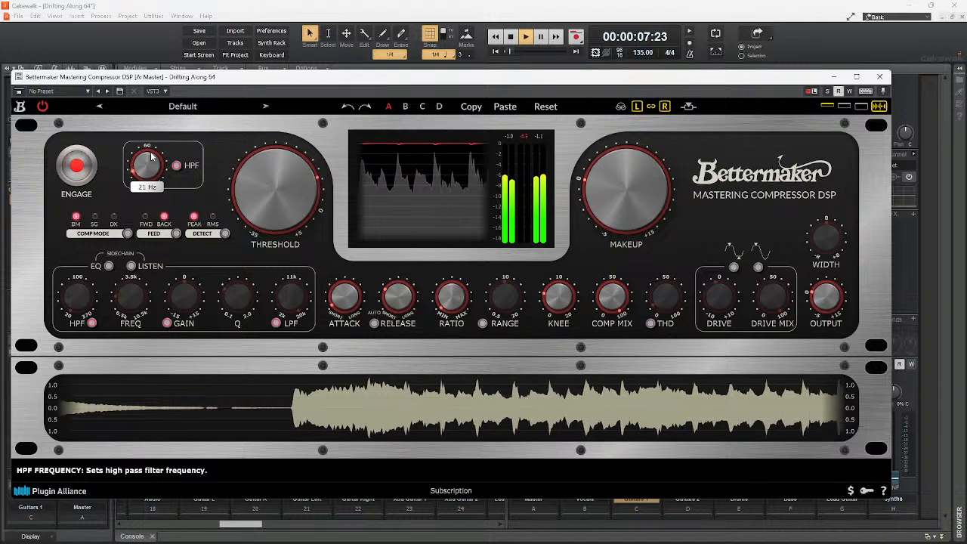
{"action": "left_click_drag", "start_coordinate": [150, 161], "coordinate": [181, 89]}
{"action": "left_click", "coordinate": [94, 217]}
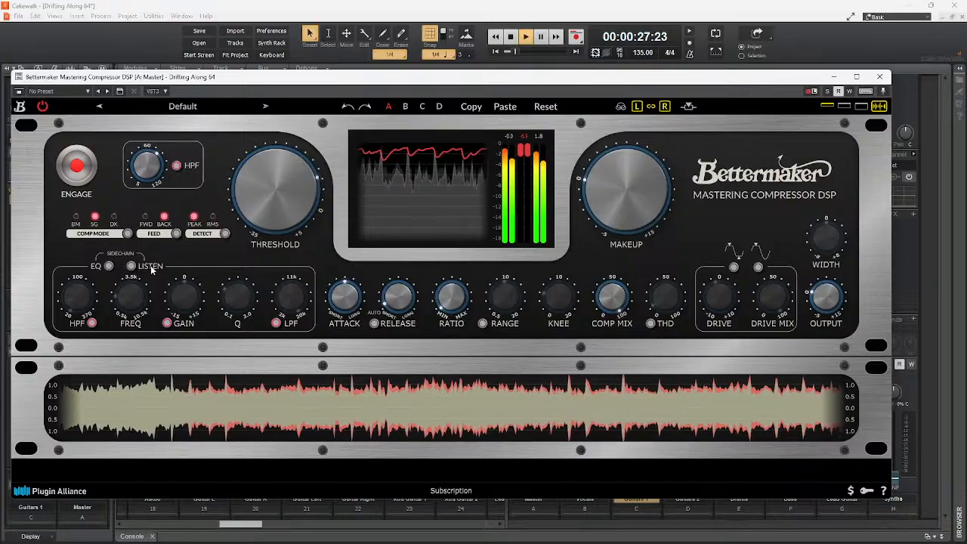
Turn on auto release, adjust the ratio, lower the compression mix to about 92% and enable THD at about 24%
{"action": "mouse_move", "coordinate": [354, 303]}
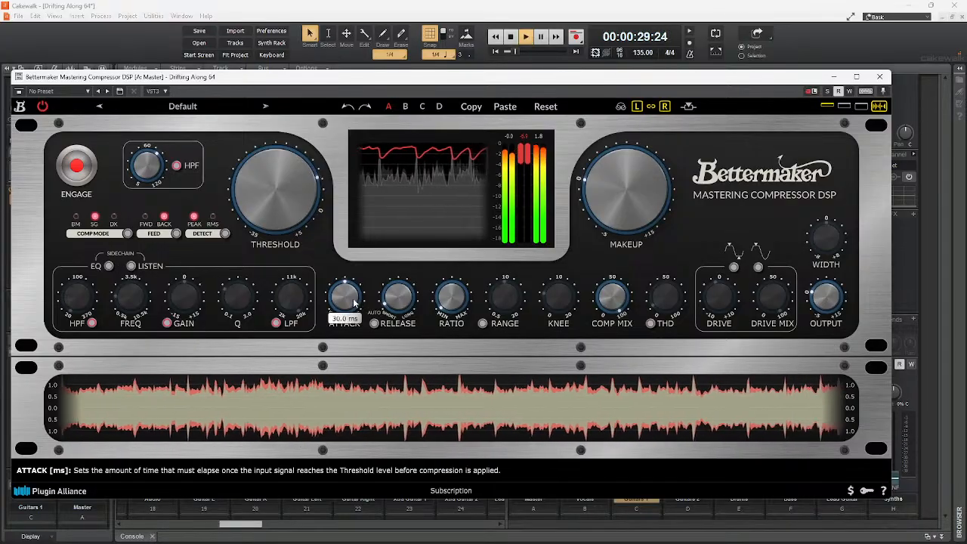
{"action": "mouse_move", "coordinate": [399, 302]}
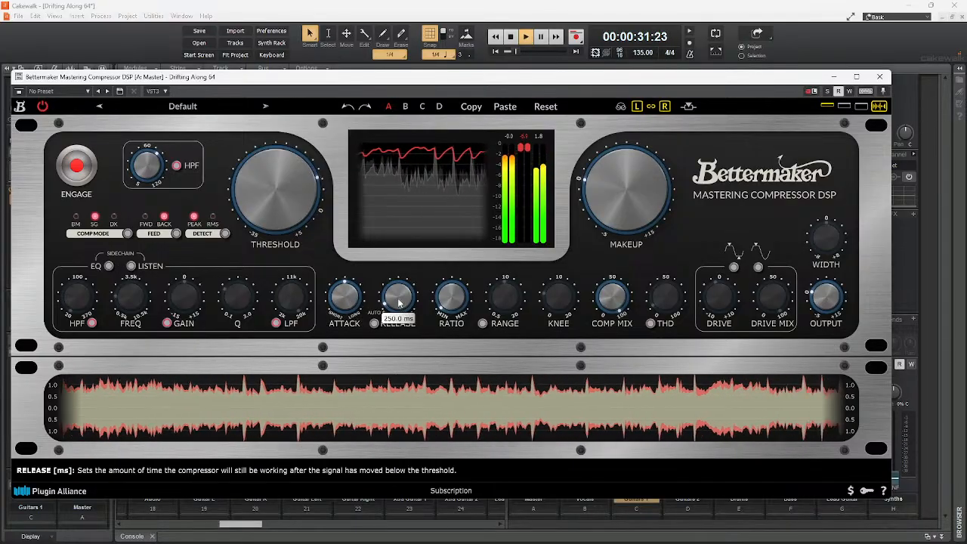
{"action": "left_click", "coordinate": [376, 324]}
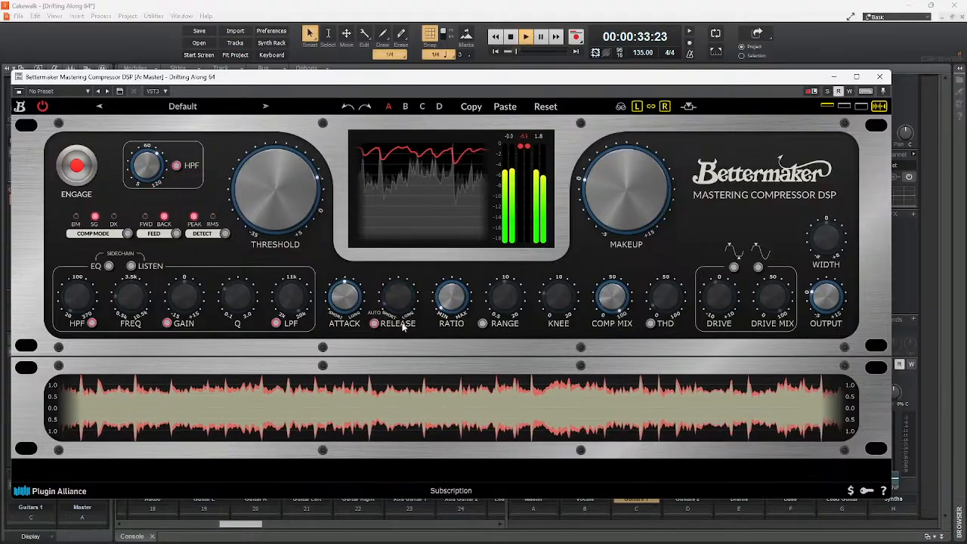
{"action": "mouse_move", "coordinate": [456, 293]}
{"action": "mouse_move", "coordinate": [456, 294]}
{"action": "left_mouse_down"}
{"action": "mouse_move", "coordinate": [464, 265]}
{"action": "mouse_move", "coordinate": [446, 295]}
{"action": "left_mouse_up"}
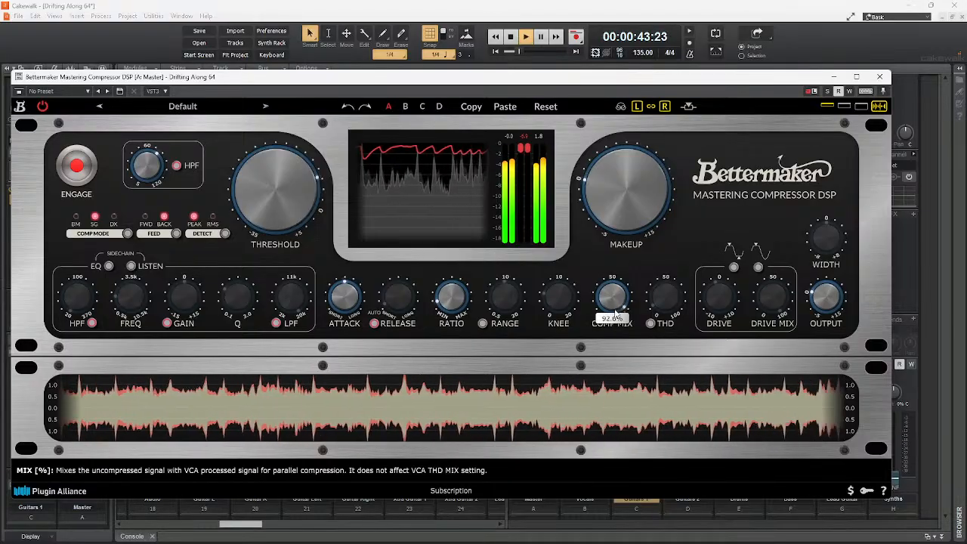
{"action": "left_click", "coordinate": [652, 325]}
{"action": "left_click_drag", "start_coordinate": [671, 301], "coordinate": [672, 285]}
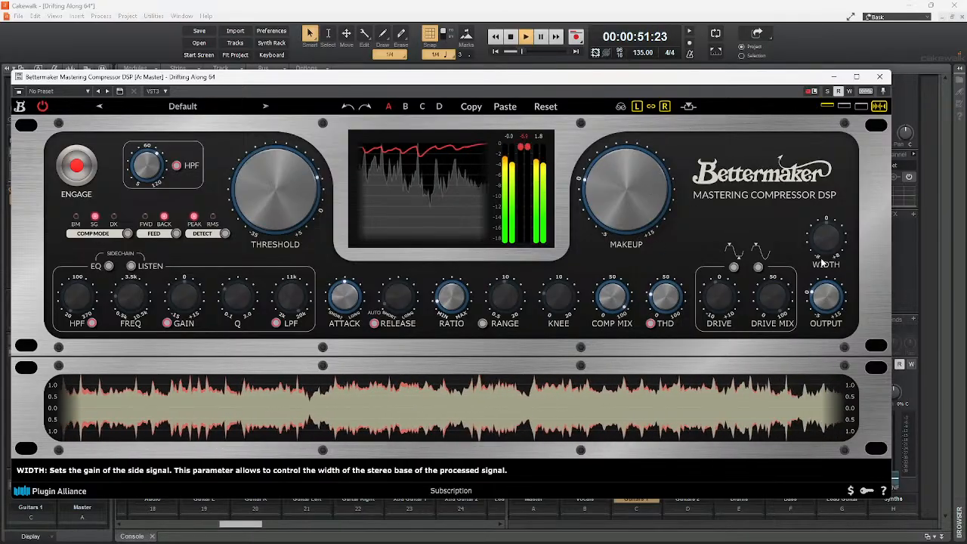
Try the mastering compressor's soft clipper with the drive at -1.0
{"action": "left_click", "coordinate": [734, 267]}
{"action": "mouse_move", "coordinate": [723, 304]}
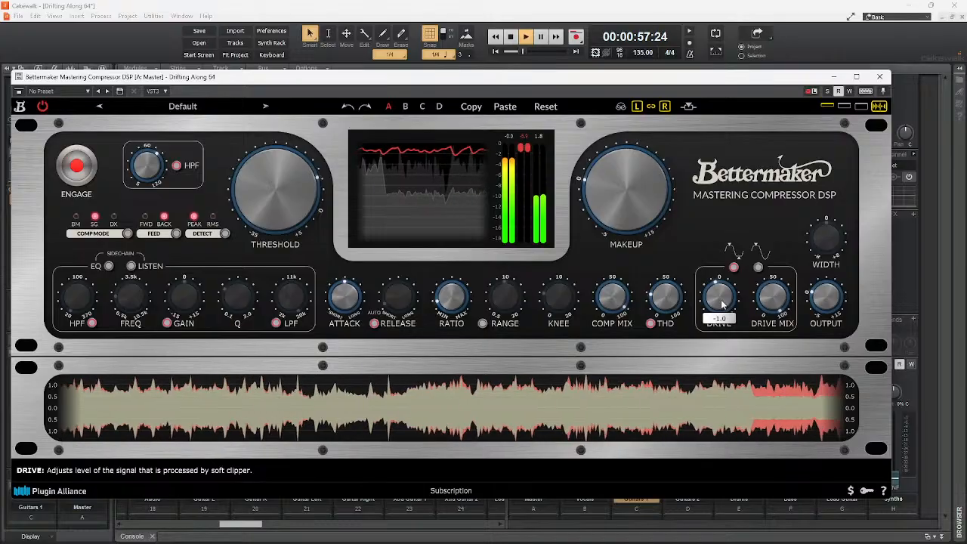
{"action": "left_click", "coordinate": [734, 268]}
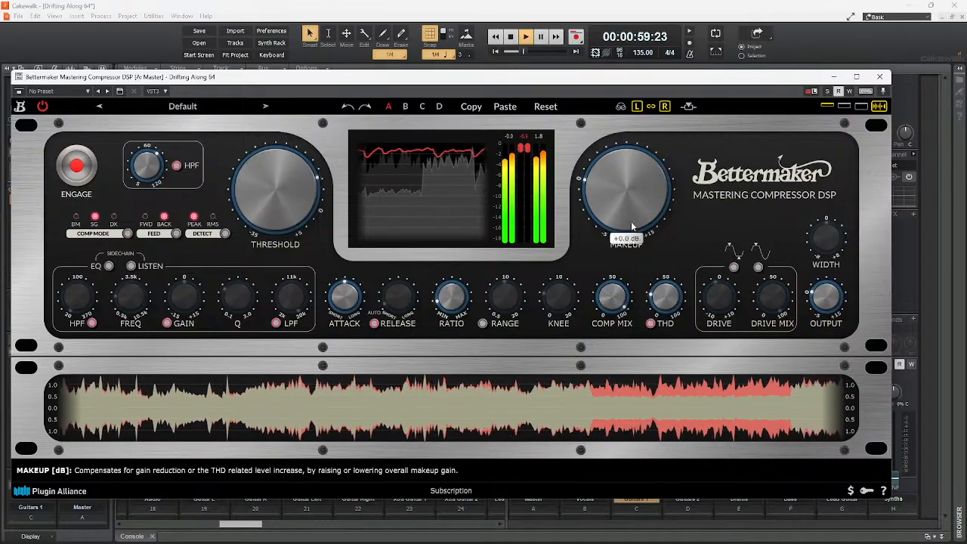
Set the mastering compressor's makeup gain to +2.5 dB and close its window
{"action": "mouse_move", "coordinate": [622, 213]}
{"action": "left_click_drag", "start_coordinate": [622, 207], "coordinate": [622, 196]}
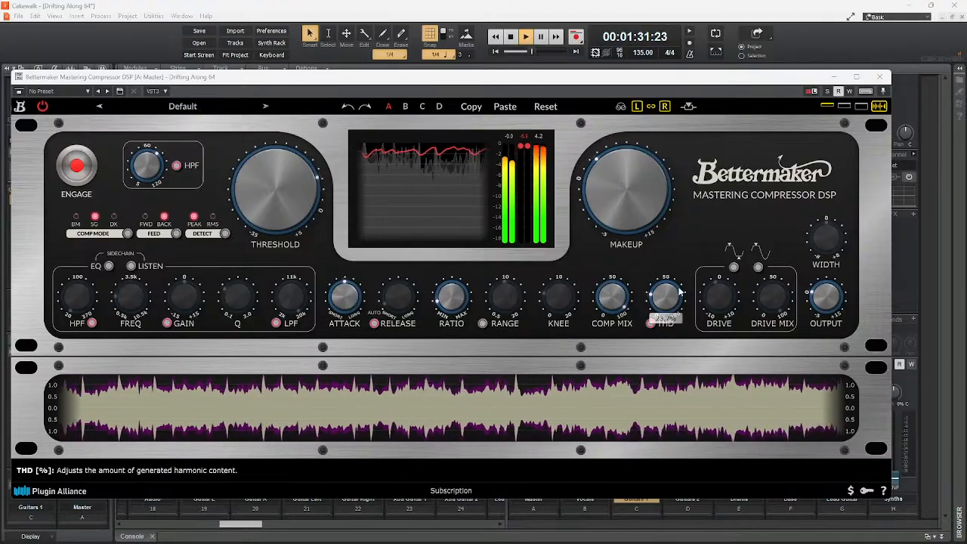
{"action": "mouse_move", "coordinate": [611, 198]}
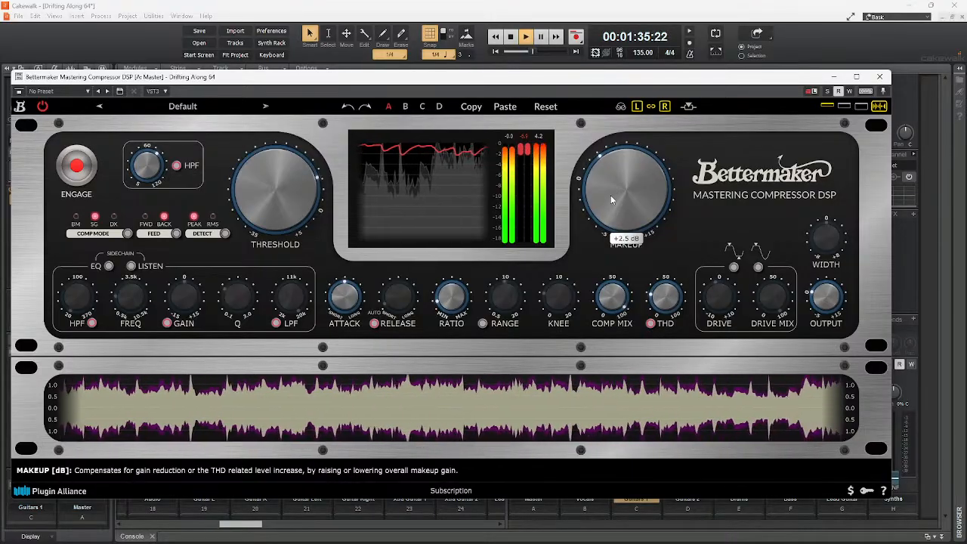
{"action": "left_click", "coordinate": [879, 78]}
Set the Master bus L2 limiter's threshold to 0.0 and enable the bypassed plugin
{"action": "double_click", "coordinate": [533, 294]}
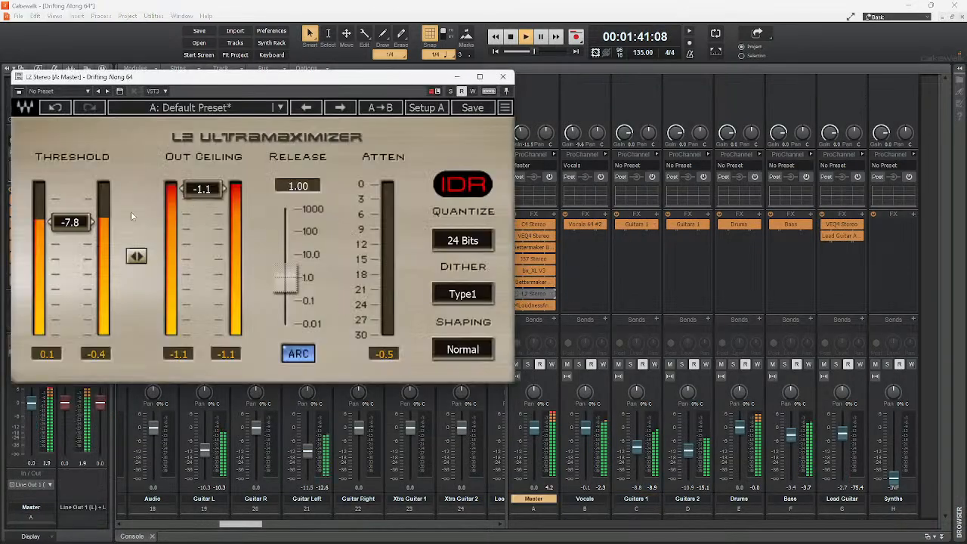
{"action": "left_click_drag", "start_coordinate": [70, 224], "coordinate": [70, 184]}
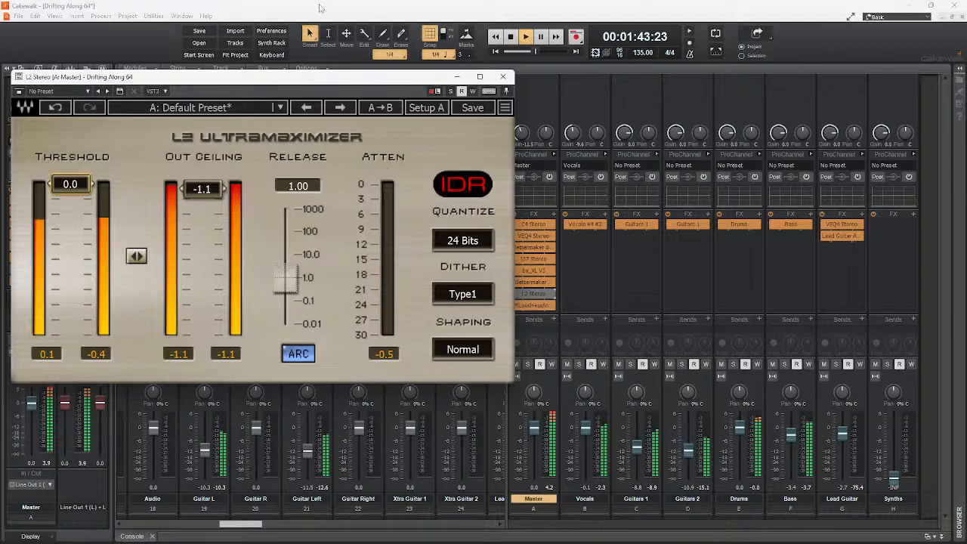
{"action": "left_click_drag", "start_coordinate": [317, 82], "coordinate": [563, 357]}
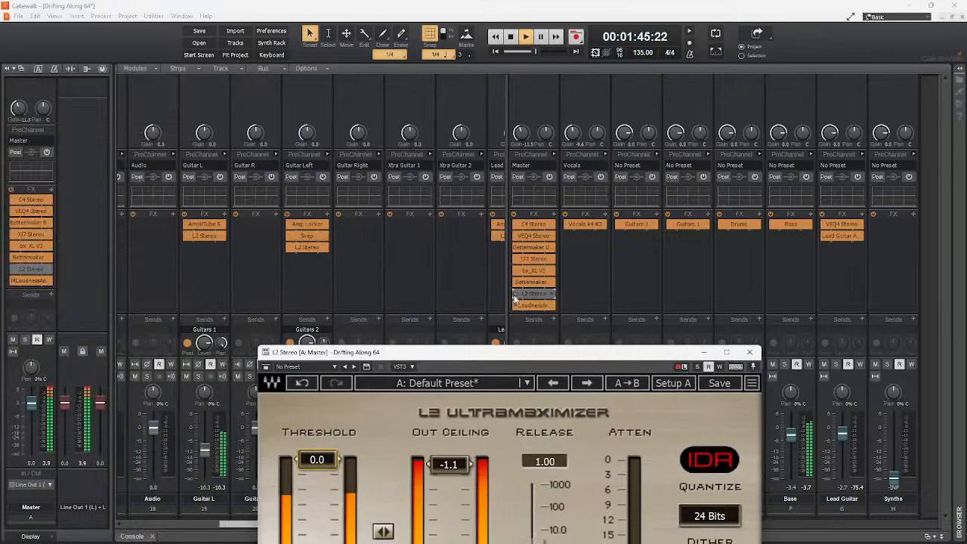
{"action": "left_click_drag", "start_coordinate": [432, 357], "coordinate": [257, 62]}
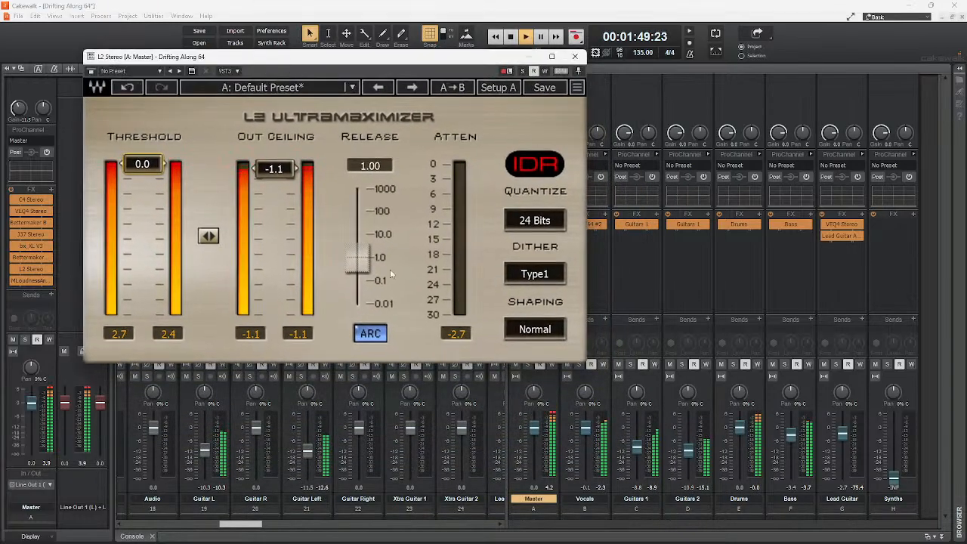
{"action": "left_click_drag", "start_coordinate": [373, 58], "coordinate": [547, 334]}
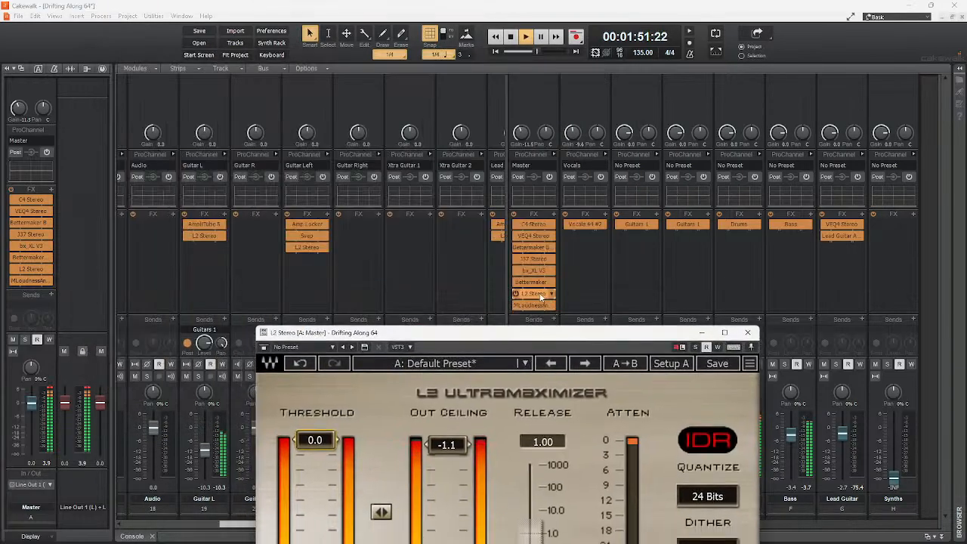
Compare the mix with the Master's mastering compressor bypassed and delete that compressor from the effects rack
{"action": "left_click", "coordinate": [515, 281]}
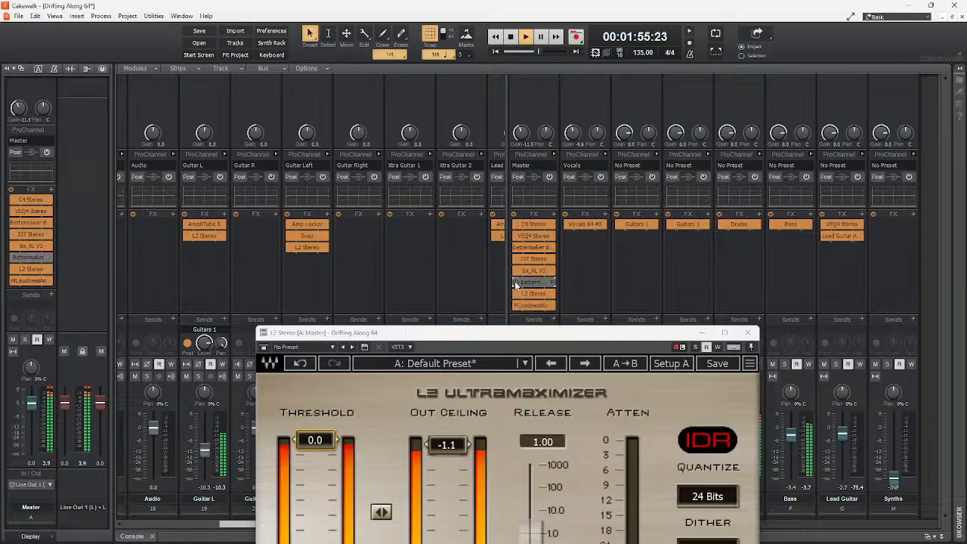
{"action": "left_click", "coordinate": [514, 281]}
{"action": "left_click", "coordinate": [515, 281]}
{"action": "right_click", "coordinate": [517, 281]}
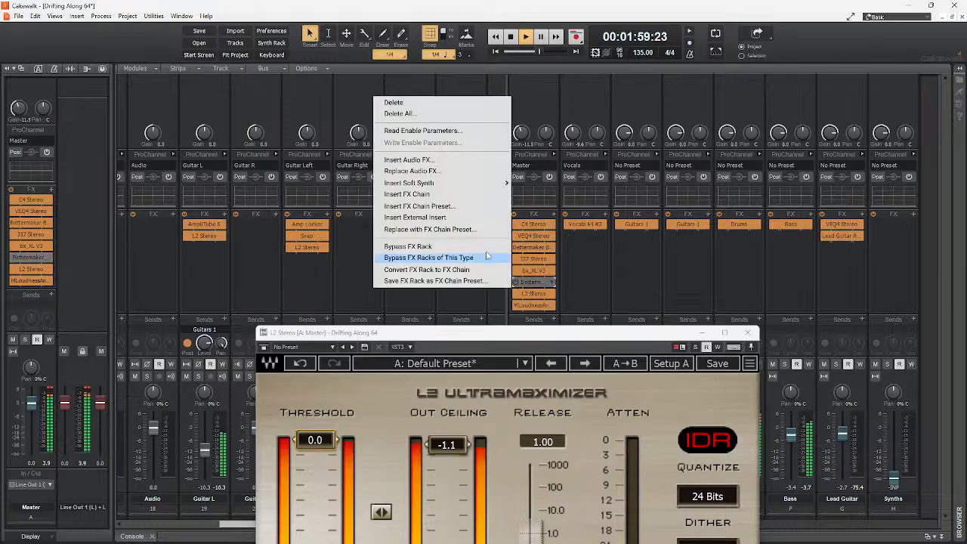
{"action": "left_click", "coordinate": [417, 104]}
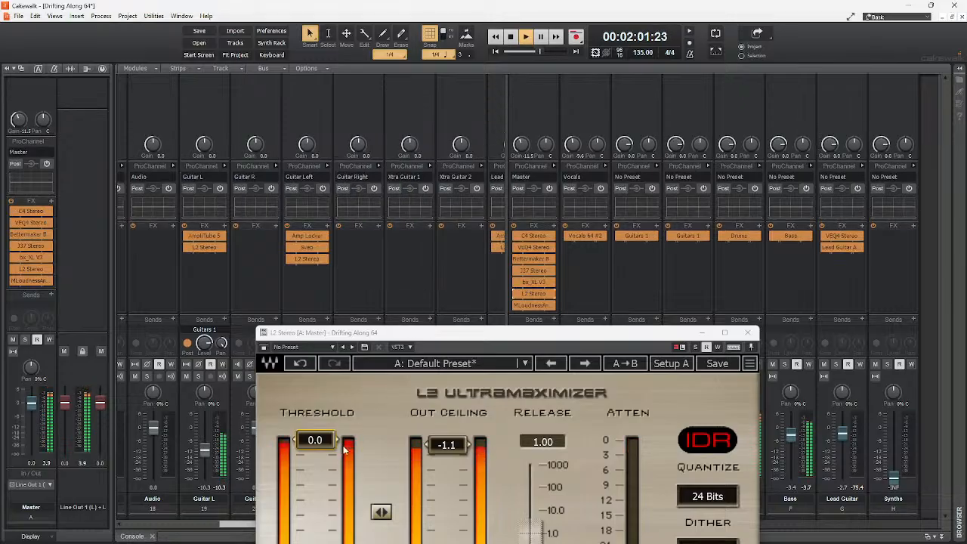
Try the Master's L2 threshold at -0.7, bypass bx_XL V3 for comparison and return the threshold to 0.0
{"action": "left_click_drag", "start_coordinate": [312, 449], "coordinate": [312, 456]}
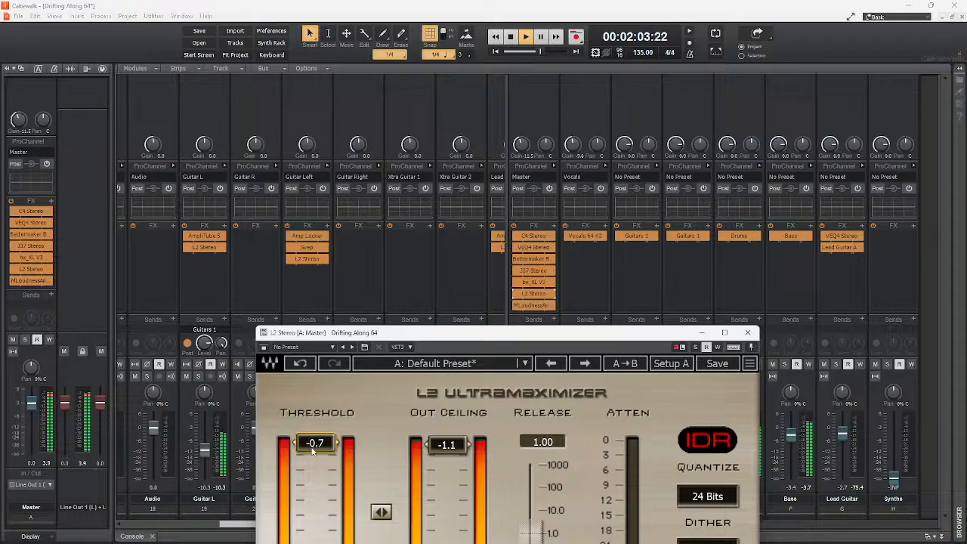
{"action": "left_click", "coordinate": [748, 333]}
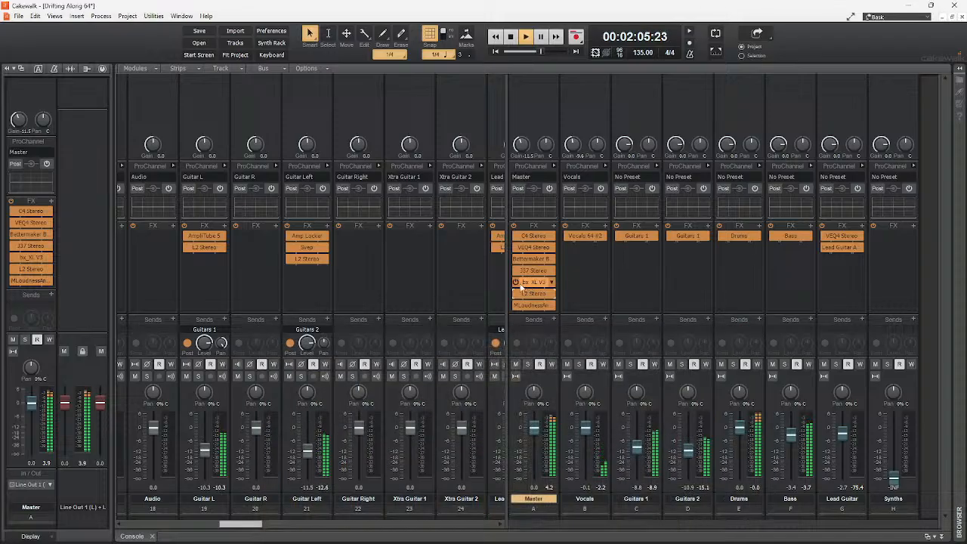
{"action": "left_click", "coordinate": [517, 282]}
{"action": "double_click", "coordinate": [531, 293]}
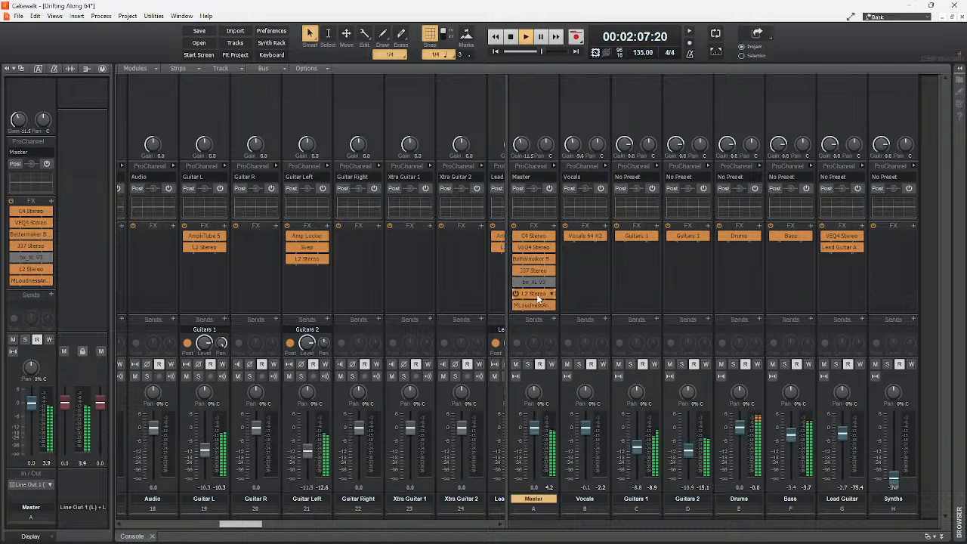
{"action": "mouse_move", "coordinate": [322, 443]}
{"action": "left_mouse_down"}
{"action": "mouse_move", "coordinate": [317, 480]}
{"action": "mouse_move", "coordinate": [317, 441]}
{"action": "left_mouse_up"}
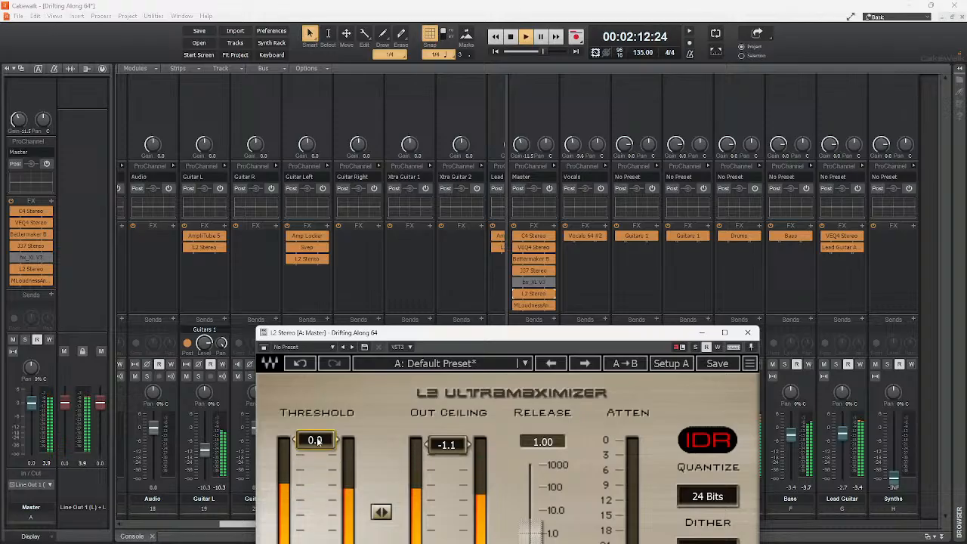
Set the true-peak limiter gain in the Master's bx_XL V3 to 2.3 dB and close the plugin
{"action": "double_click", "coordinate": [533, 282]}
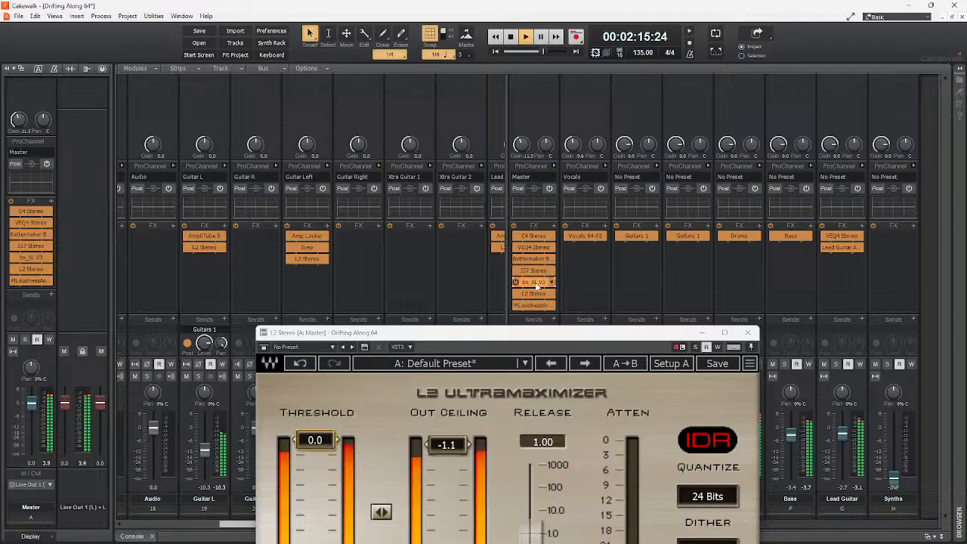
{"action": "left_click_drag", "start_coordinate": [631, 345], "coordinate": [434, 85]}
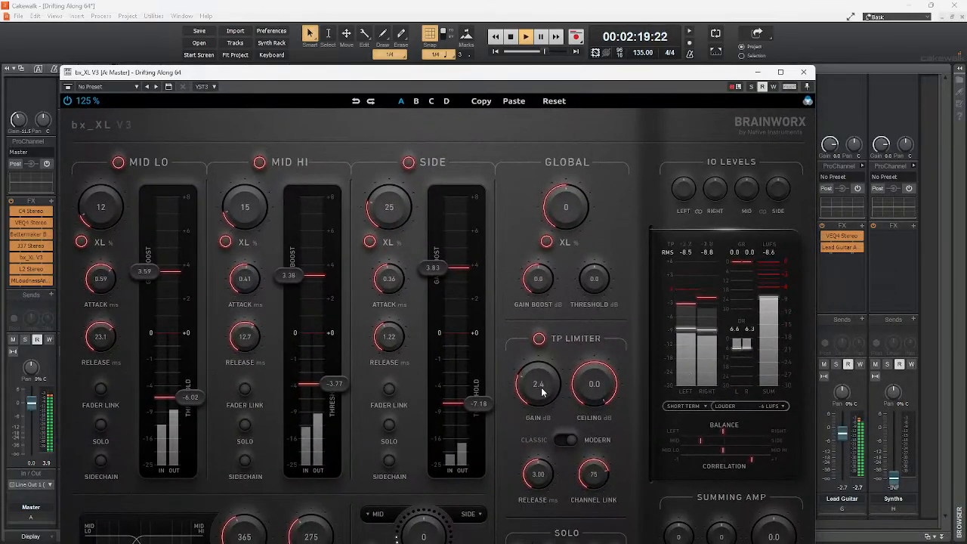
{"action": "left_click_drag", "start_coordinate": [539, 382], "coordinate": [541, 392]}
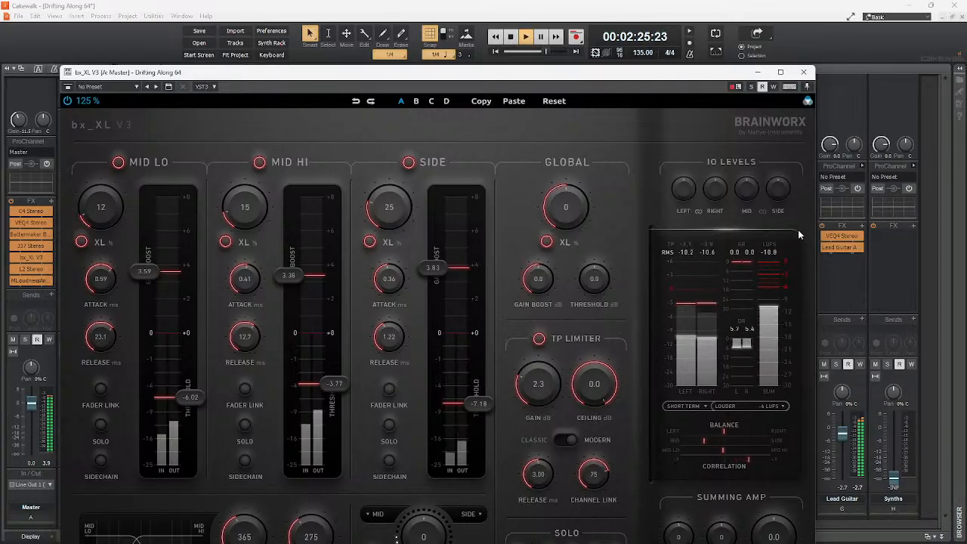
{"action": "left_click", "coordinate": [803, 71]}
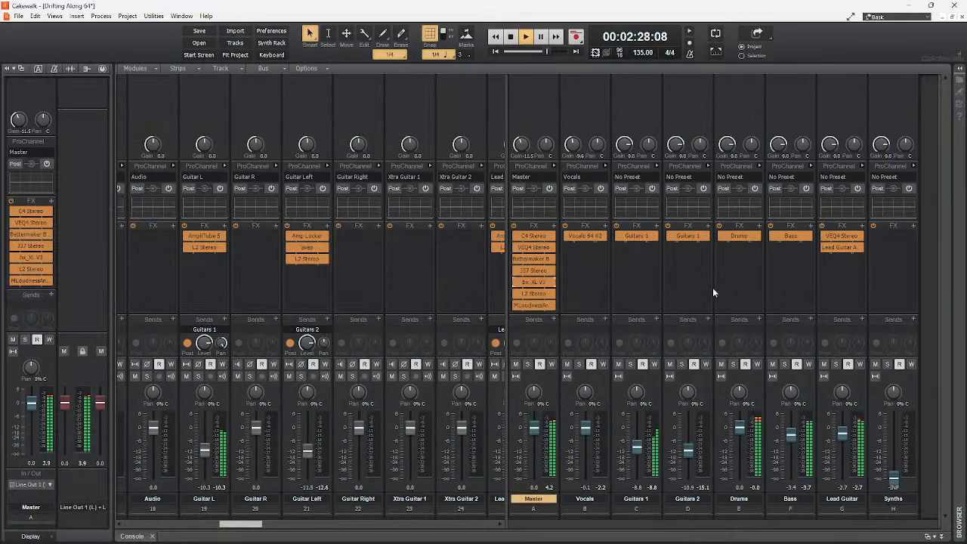
Set the Master's L2 limiter to Type2 dither with a threshold of -1.9 and close it
{"action": "double_click", "coordinate": [534, 293]}
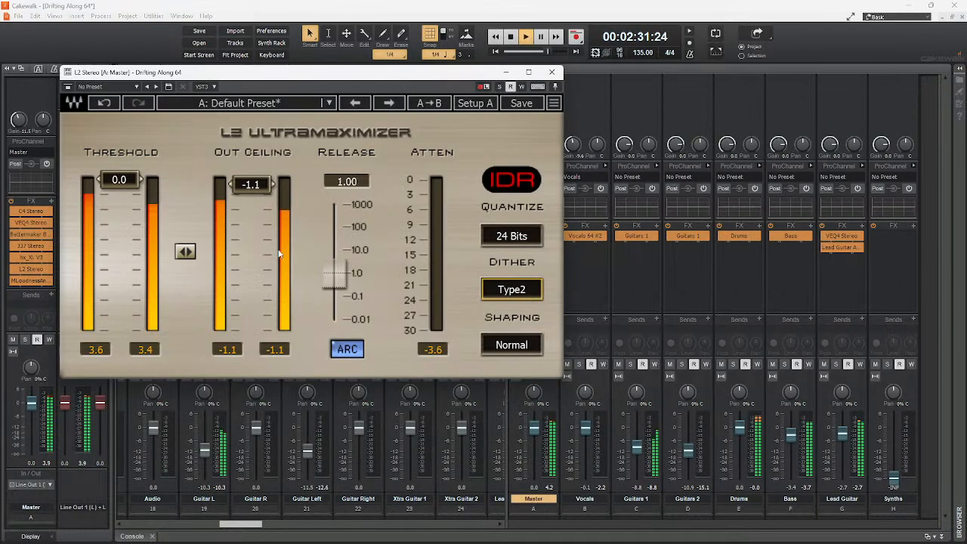
{"action": "left_click_drag", "start_coordinate": [119, 179], "coordinate": [118, 188]}
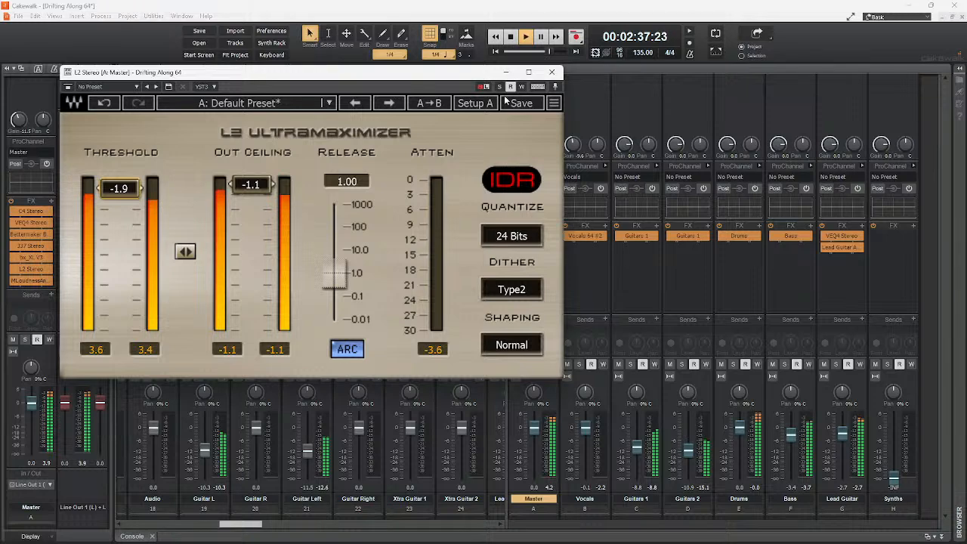
{"action": "left_click", "coordinate": [553, 73]}
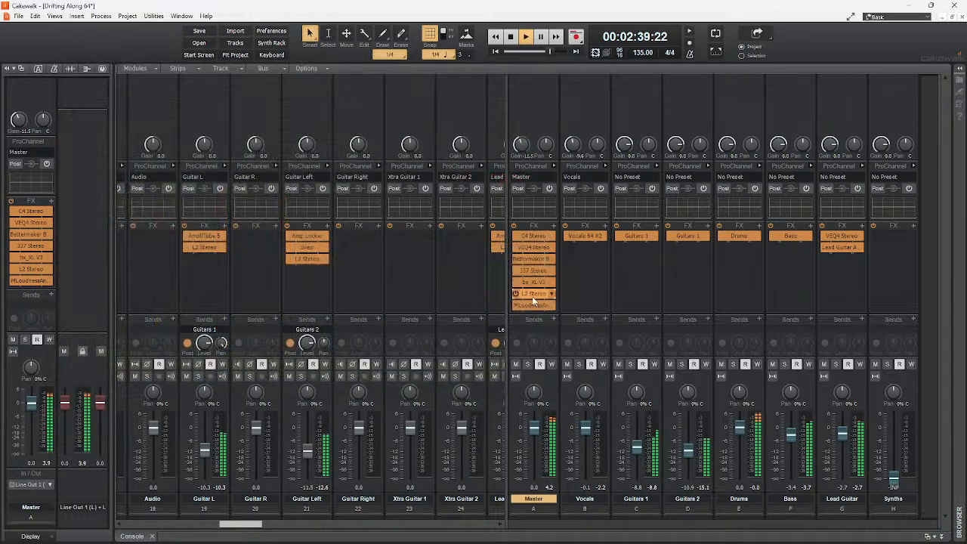
Bypass and re-enable the Master's J37, Bettermaker, VEQ4 and C4 plugins one at a time to hear each contribution
{"action": "left_click", "coordinate": [516, 274]}
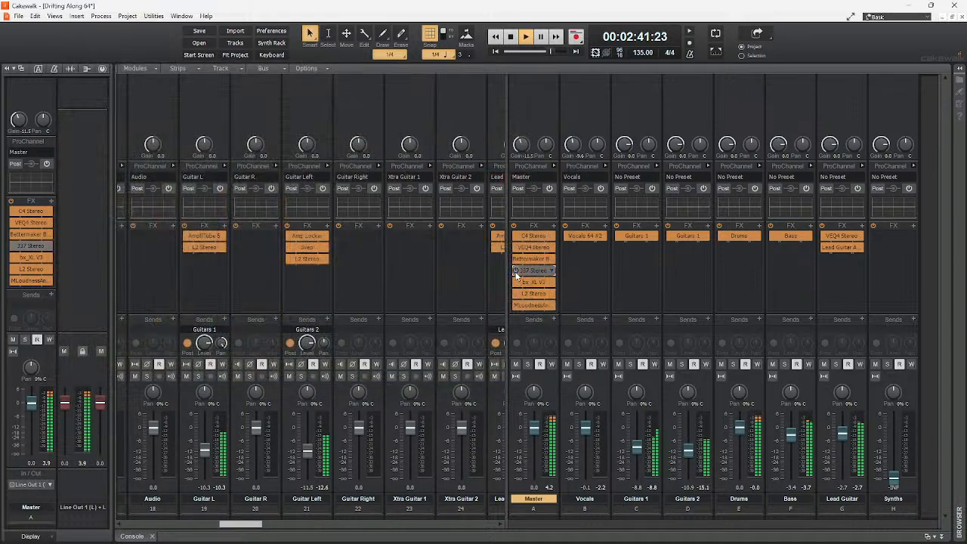
{"action": "left_click", "coordinate": [517, 260]}
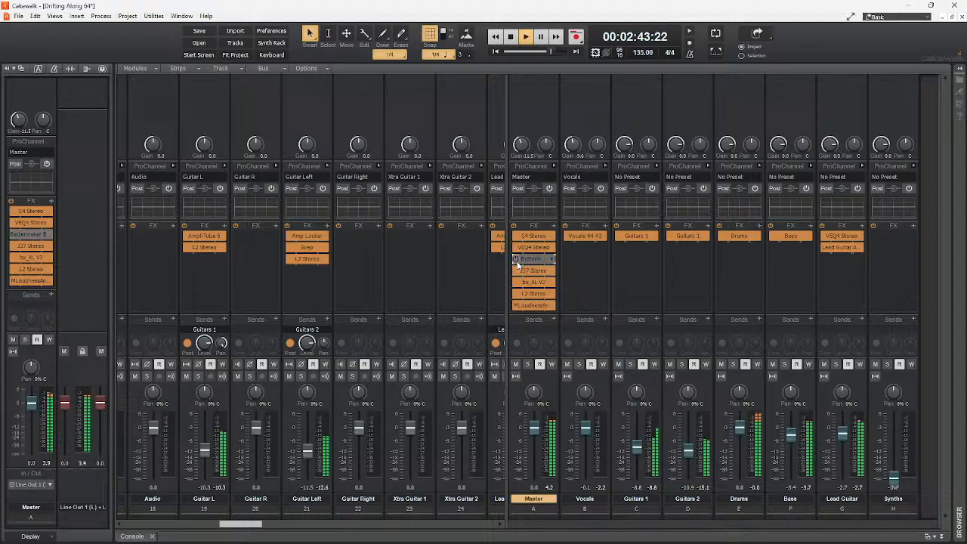
{"action": "left_click", "coordinate": [518, 248]}
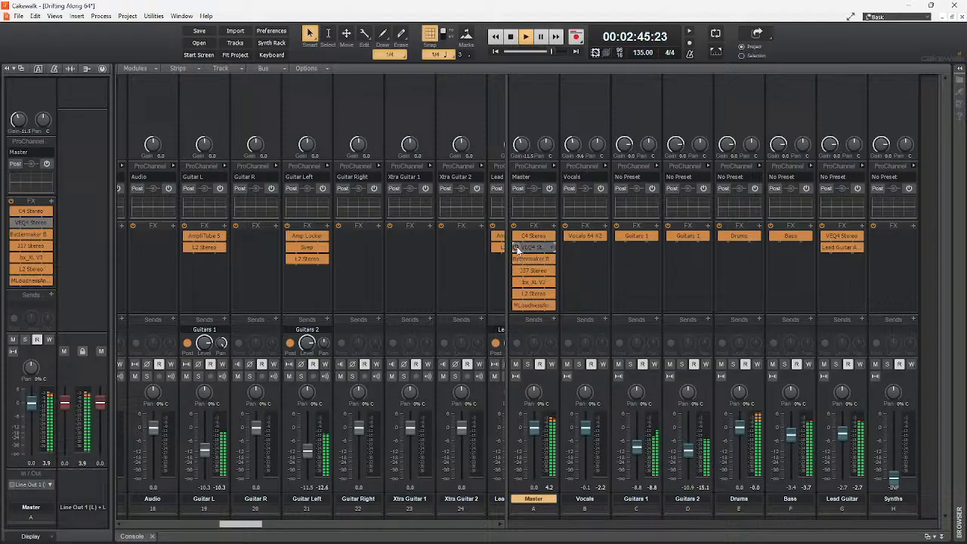
{"action": "left_click", "coordinate": [518, 237]}
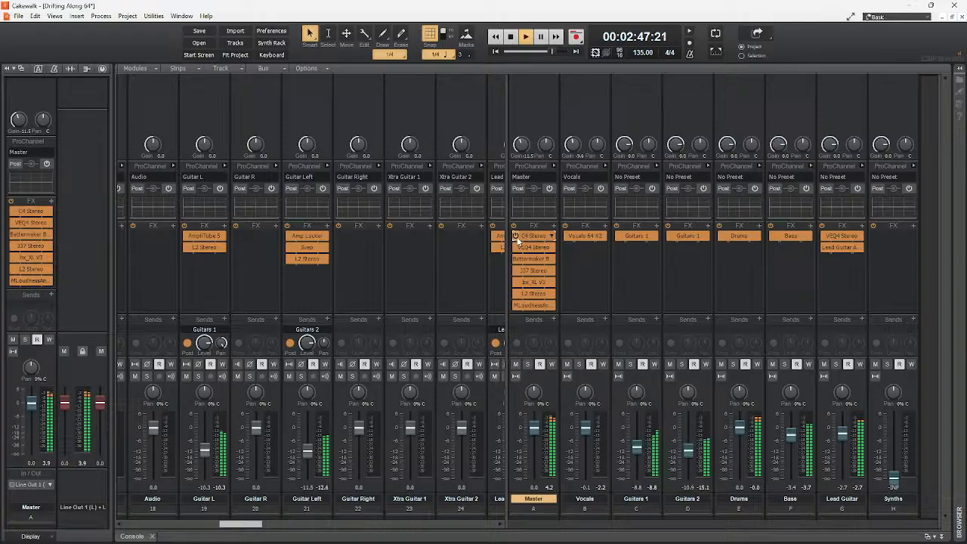
{"action": "left_click", "coordinate": [517, 306]}
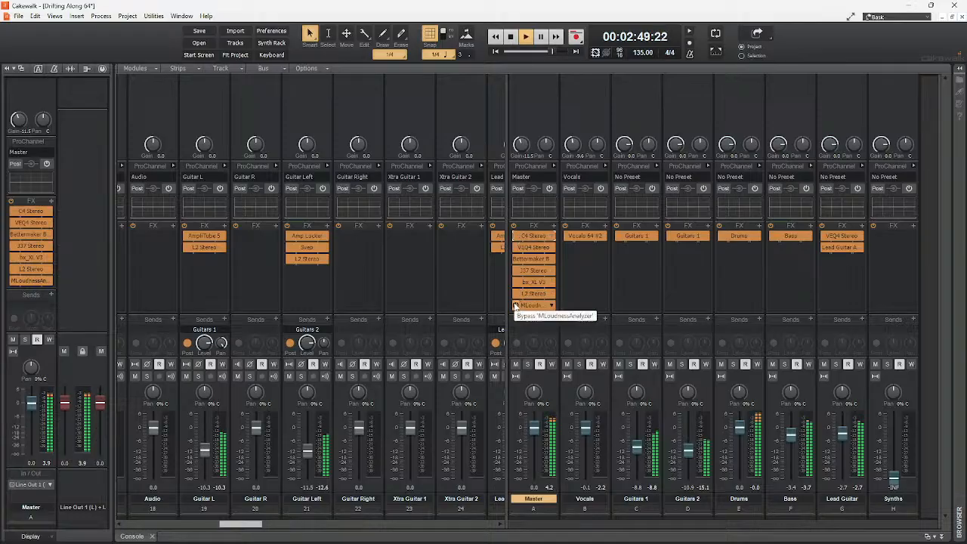
Check the Master's loudness in MLoudnessAnalyzer, resetting its measurement, and close the analyzer
{"action": "double_click", "coordinate": [531, 305]}
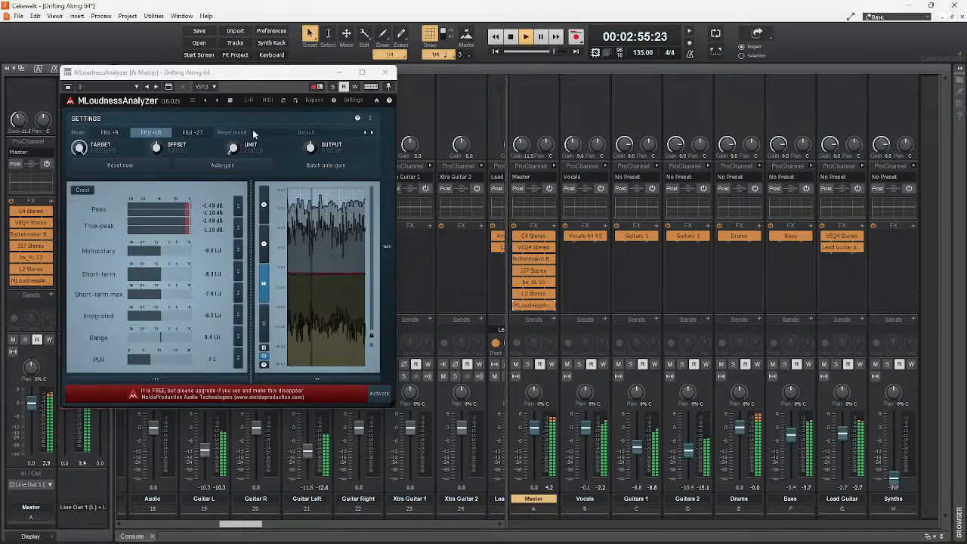
{"action": "left_click", "coordinate": [116, 171]}
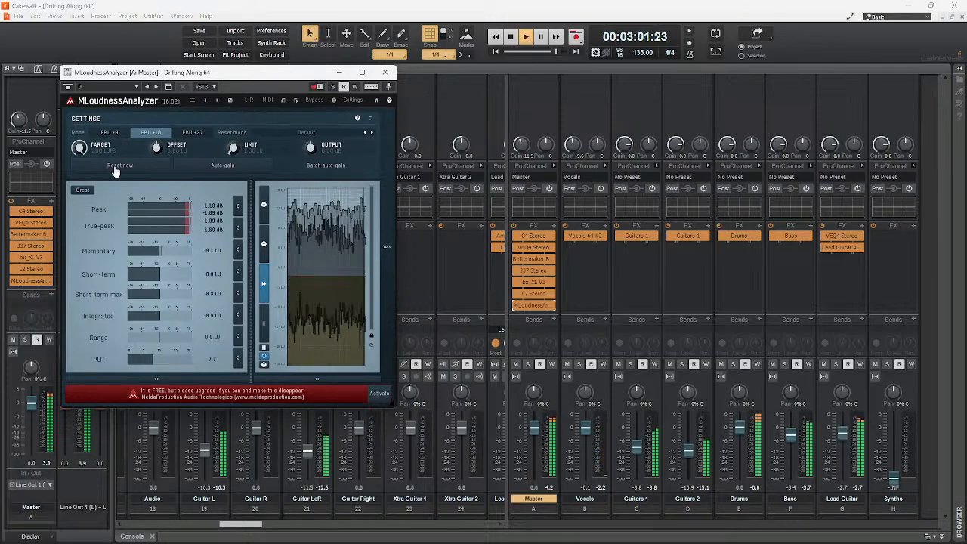
{"action": "left_click", "coordinate": [385, 73]}
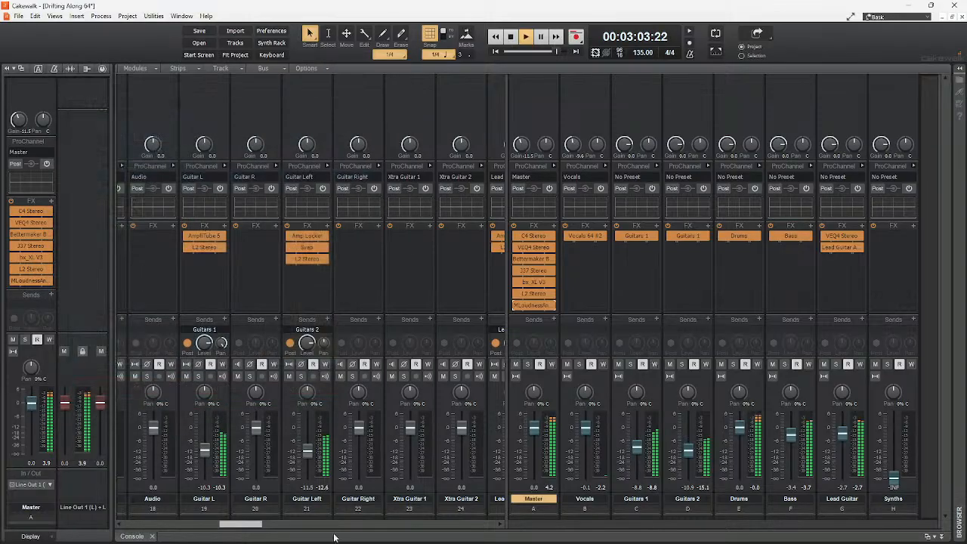
Lower the Lead Guitar 1 track volume to about -4.9 dB and check the track's L2 limiter
{"action": "left_click_drag", "start_coordinate": [241, 523], "coordinate": [268, 528]}
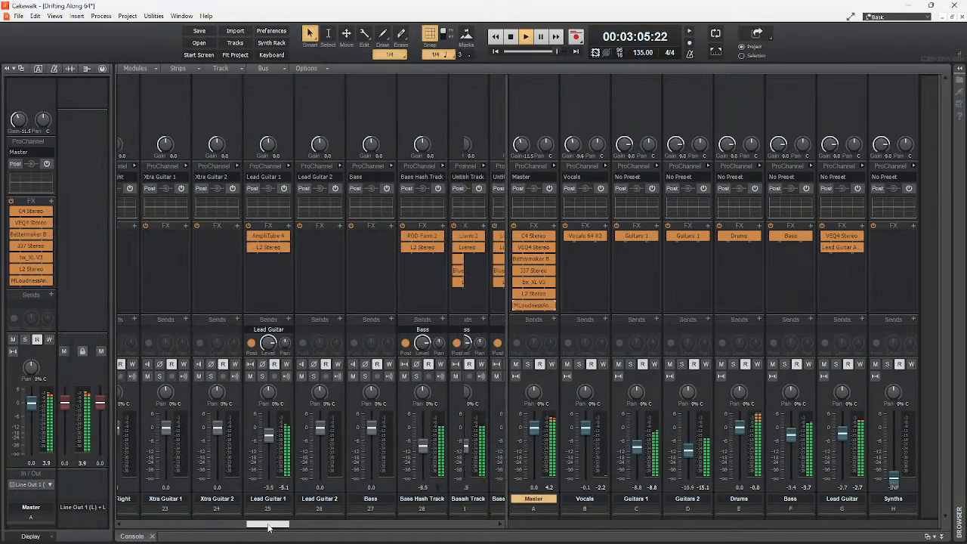
{"action": "left_click_drag", "start_coordinate": [265, 439], "coordinate": [264, 443]}
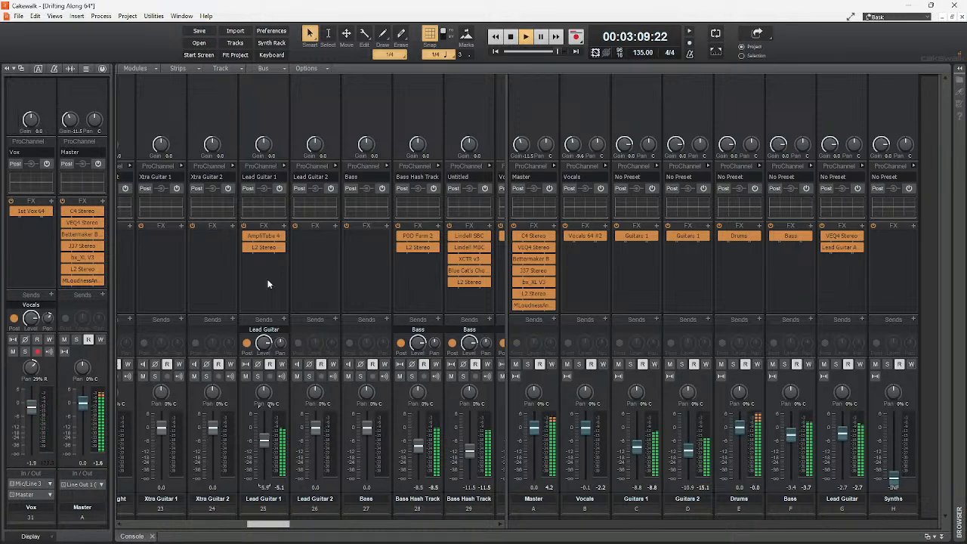
{"action": "double_click", "coordinate": [263, 247]}
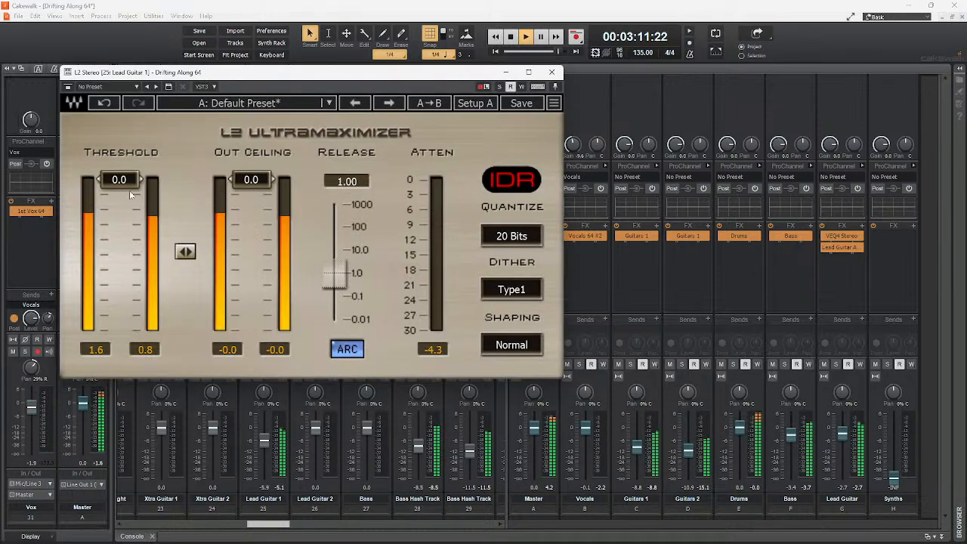
{"action": "left_click", "coordinate": [550, 73]}
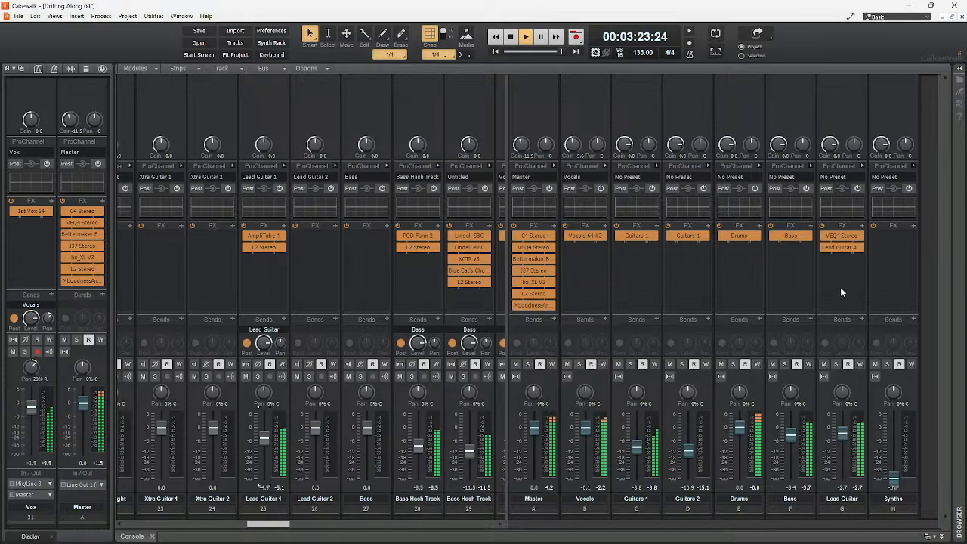
Inspect the L2 limiter inside the Lead Guitar bus's AUX effects chain and close both windows
{"action": "double_click", "coordinate": [841, 247]}
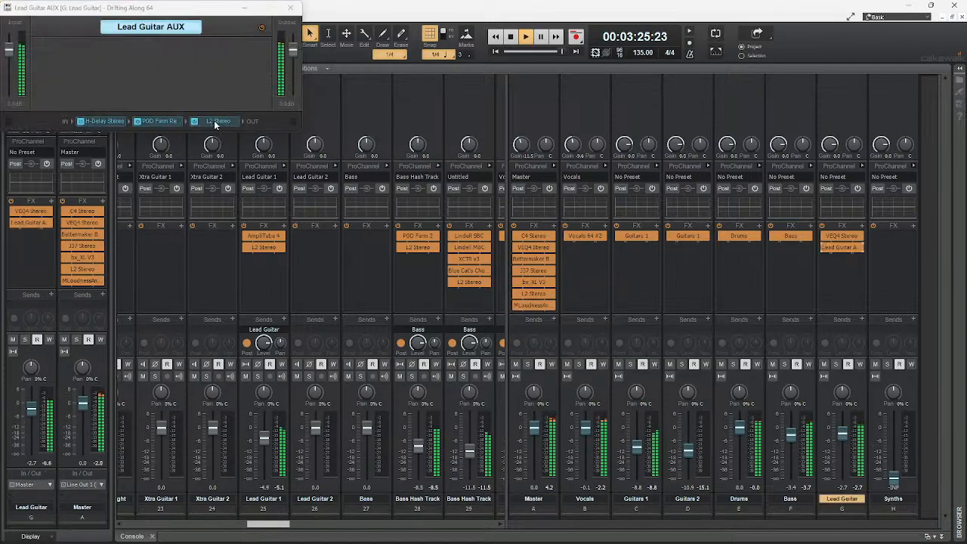
{"action": "double_click", "coordinate": [214, 120]}
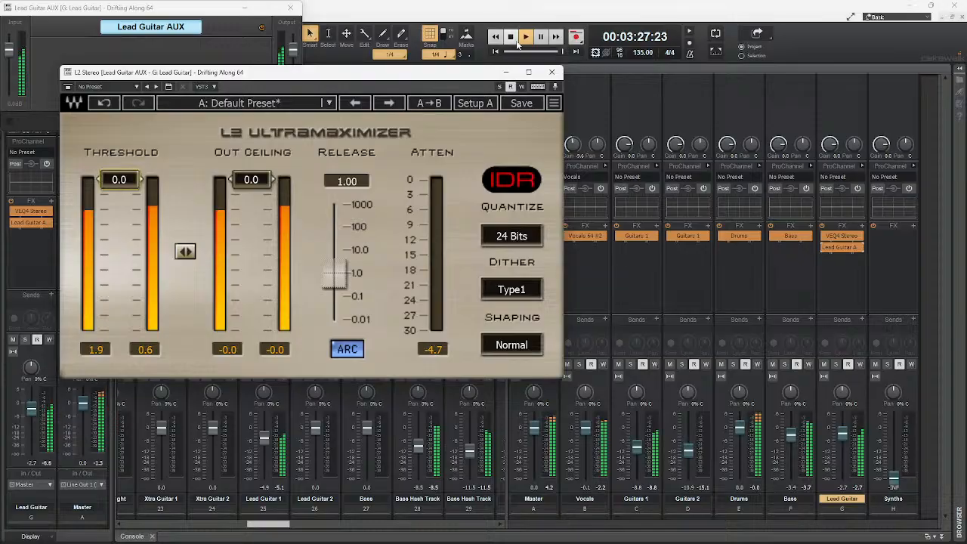
{"action": "left_click", "coordinate": [552, 72]}
{"action": "left_click", "coordinate": [298, 11]}
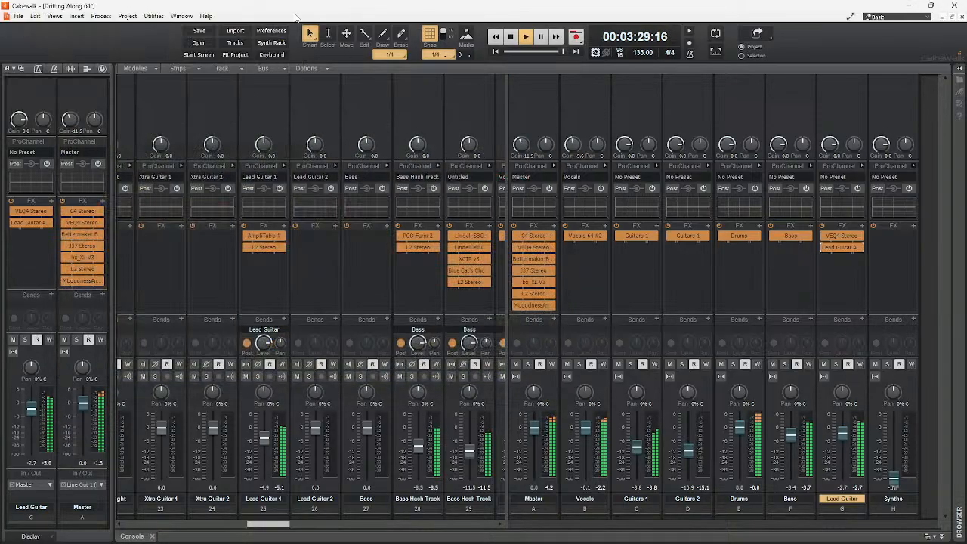
Check the L2 limiter inside the Vocals bus's effects chain and lower the Vocals bus volume to about -2.0 dB
{"action": "double_click", "coordinate": [585, 236]}
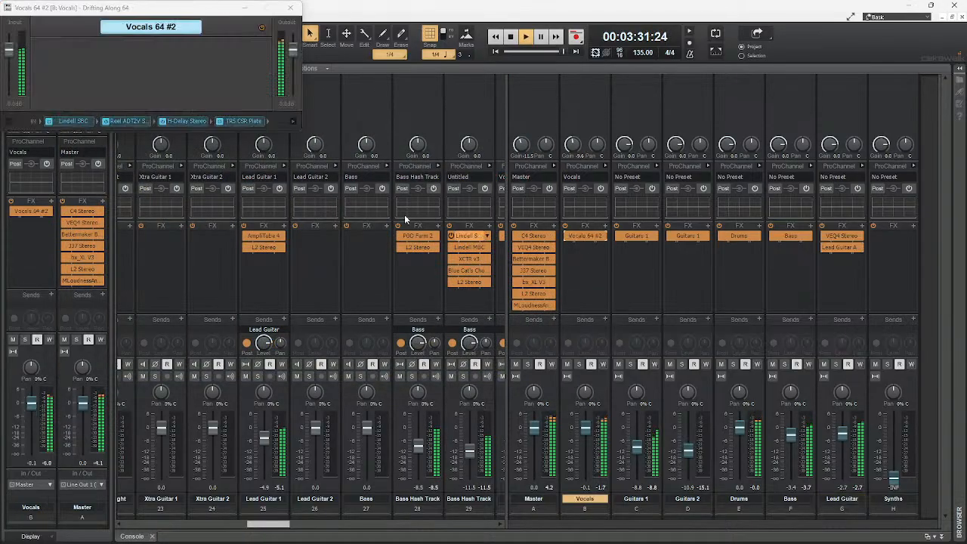
{"action": "left_click", "coordinate": [293, 122]}
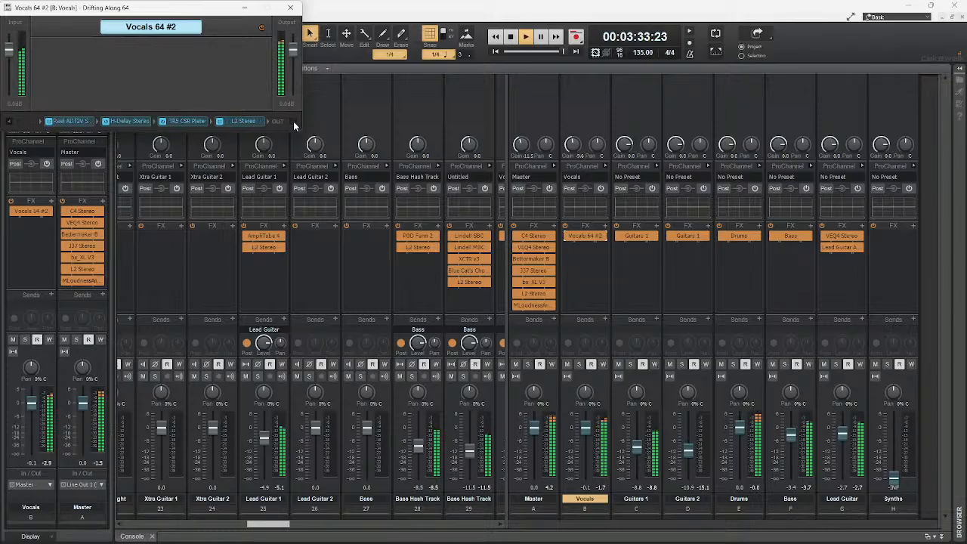
{"action": "double_click", "coordinate": [242, 121]}
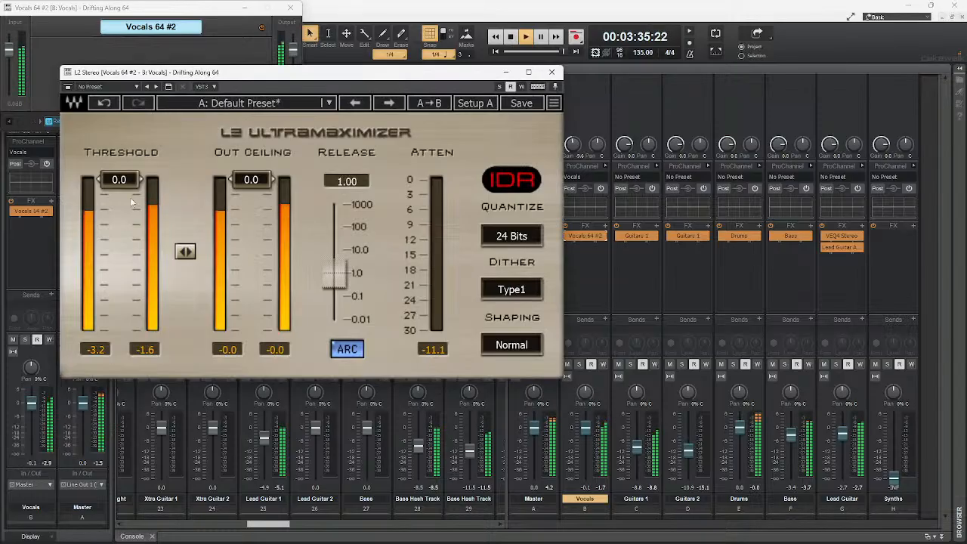
{"action": "left_click", "coordinate": [552, 71]}
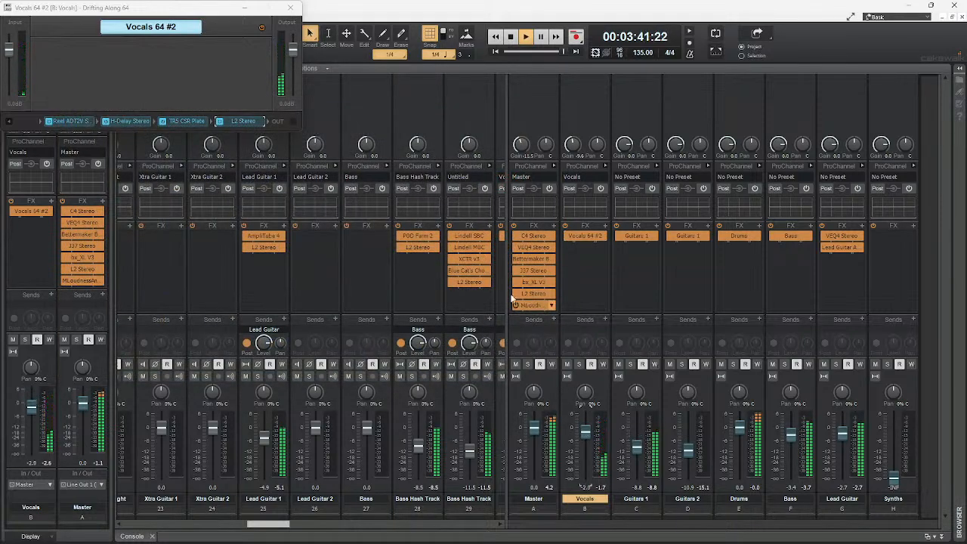
{"action": "left_click", "coordinate": [290, 8]}
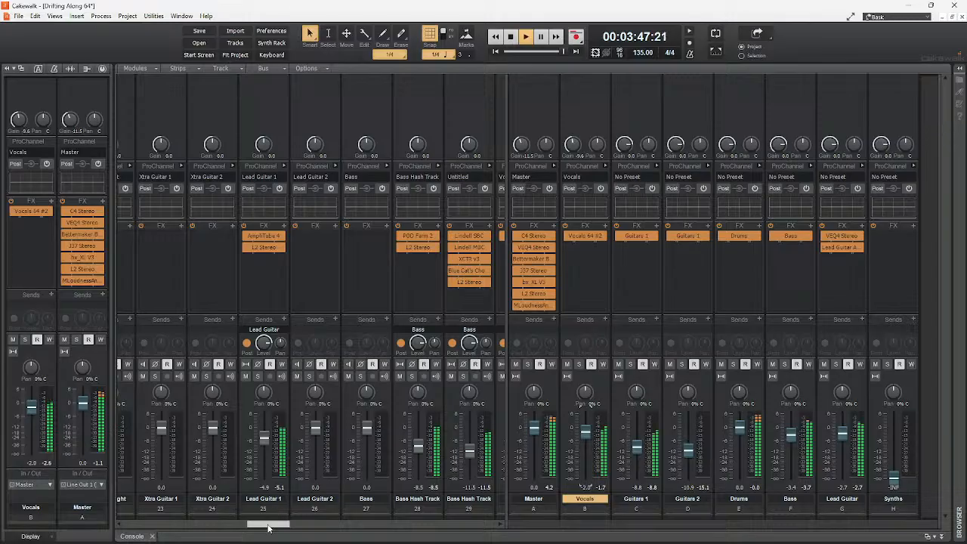
Restart playback from the song's beginning and enable the Black Box HG-2 plugin on the VST Drums track
{"action": "left_click_drag", "start_coordinate": [266, 524], "coordinate": [207, 529]}
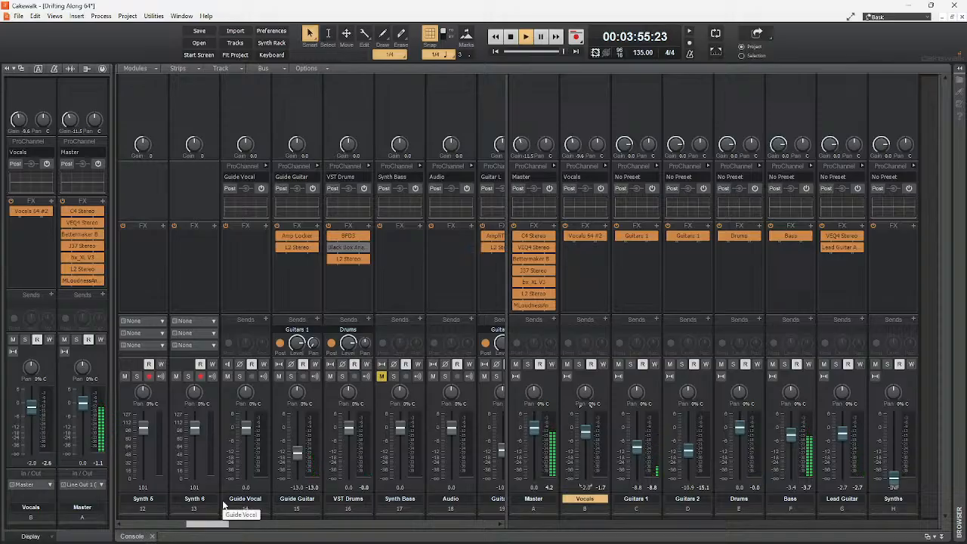
{"action": "key", "text": "space"}
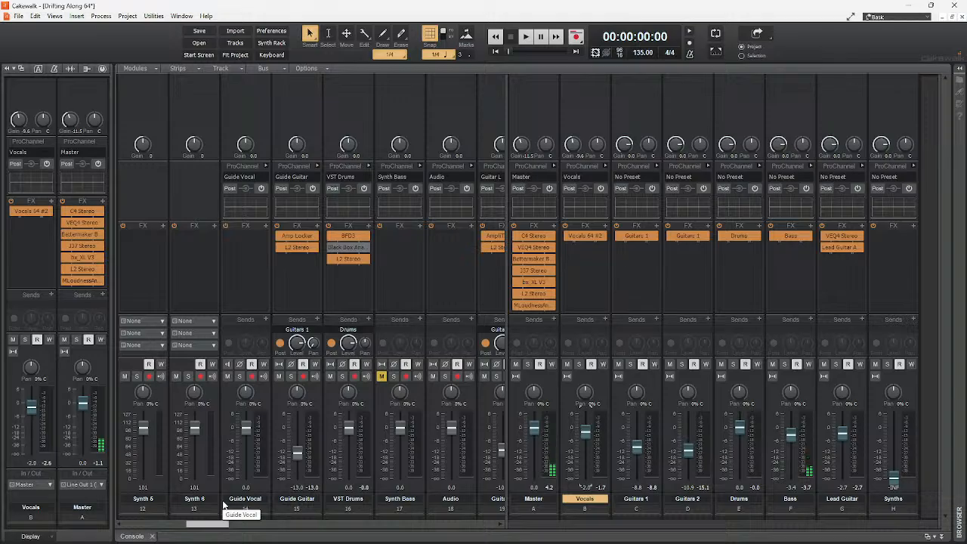
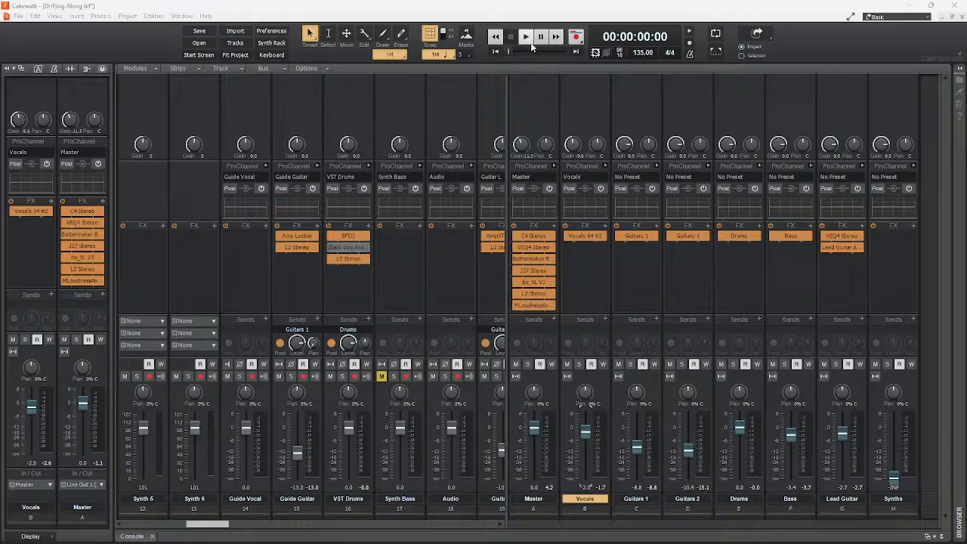
{"action": "left_click", "coordinate": [529, 43]}
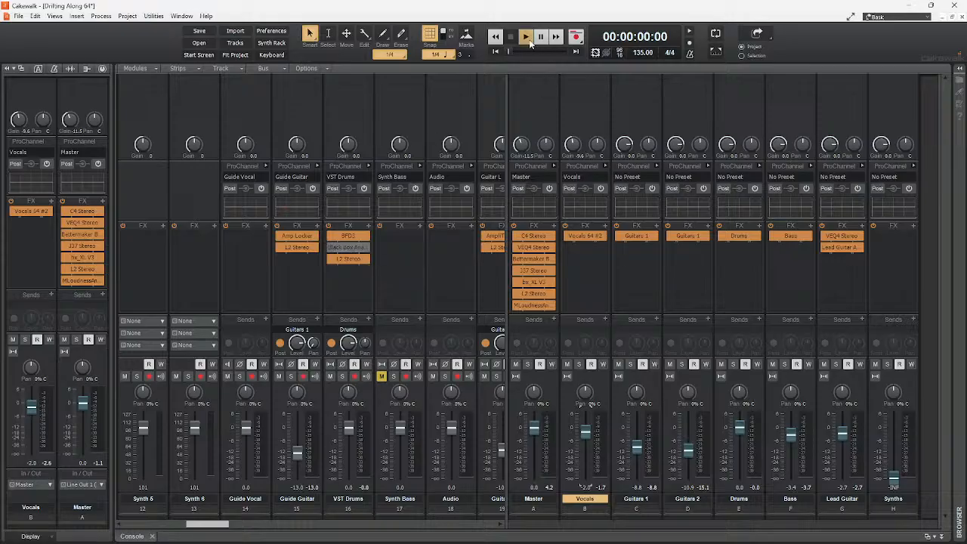
{"action": "left_click", "coordinate": [330, 248]}
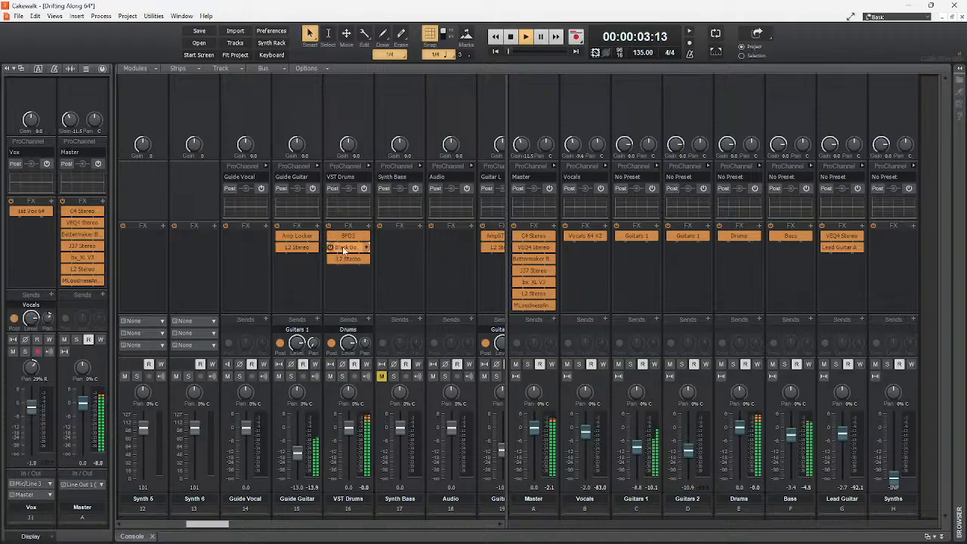
In the VST Drums' Black Box HG-2, raise Triode slightly, turn on Air and increase the Air Amount
{"action": "double_click", "coordinate": [344, 250]}
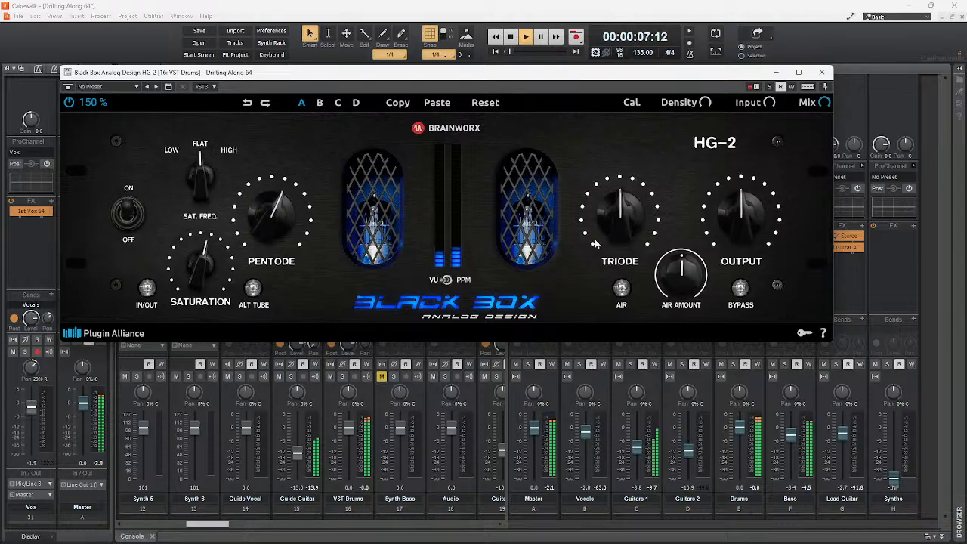
{"action": "left_click_drag", "start_coordinate": [621, 224], "coordinate": [620, 217]}
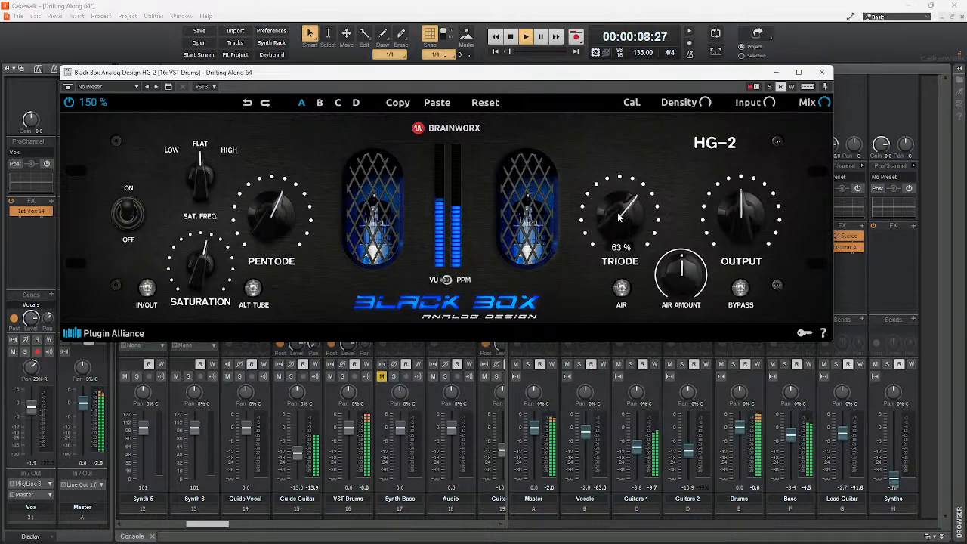
{"action": "left_click", "coordinate": [621, 287]}
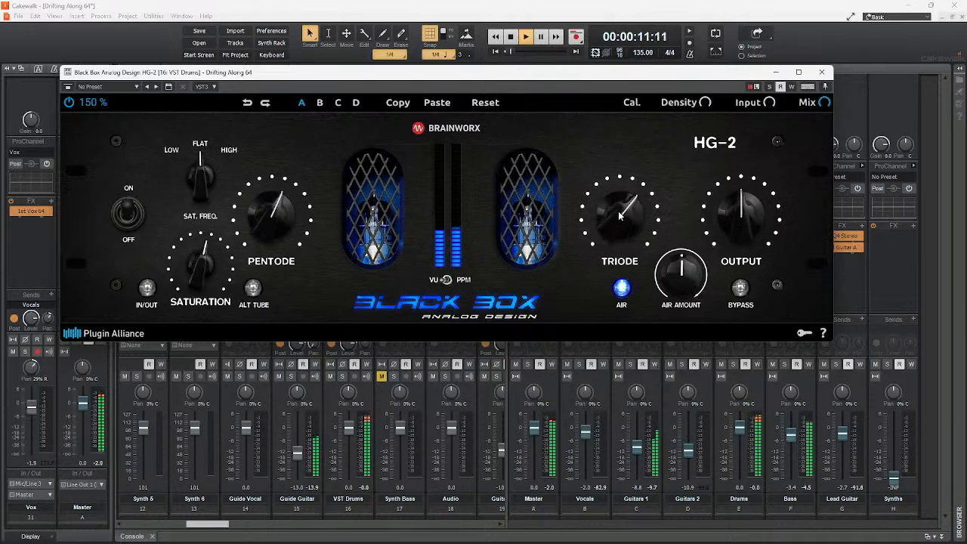
{"action": "left_click_drag", "start_coordinate": [682, 270], "coordinate": [689, 260]}
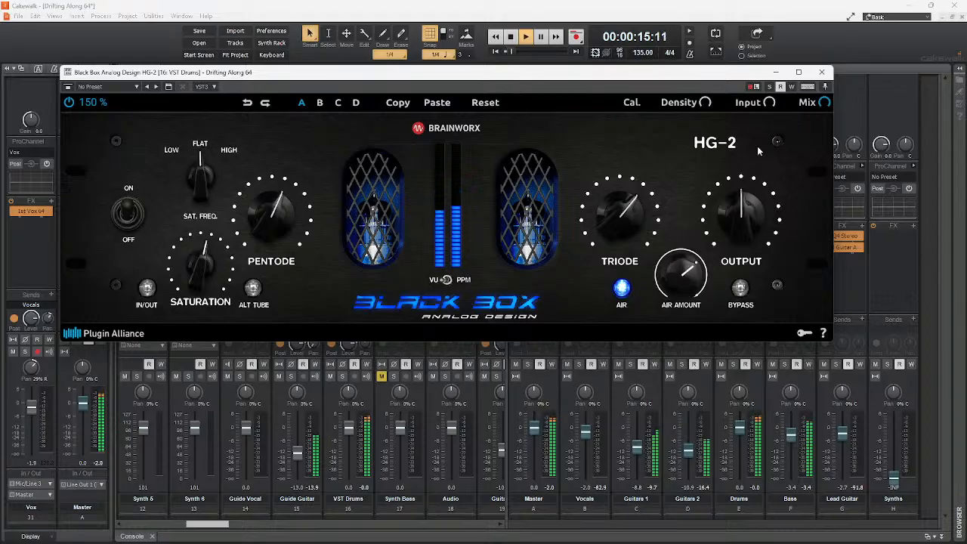
{"action": "left_click_drag", "start_coordinate": [624, 213], "coordinate": [626, 224]}
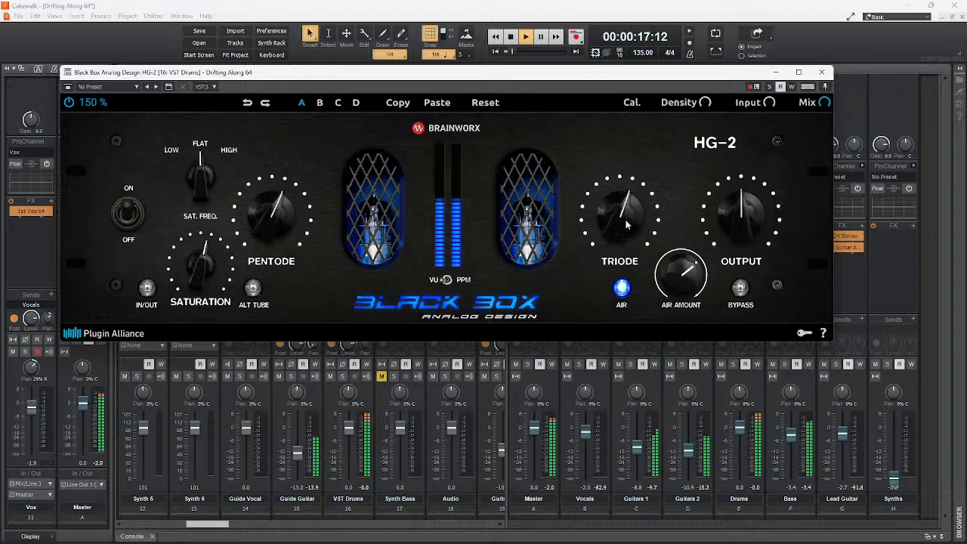
{"action": "left_click", "coordinate": [822, 73]}
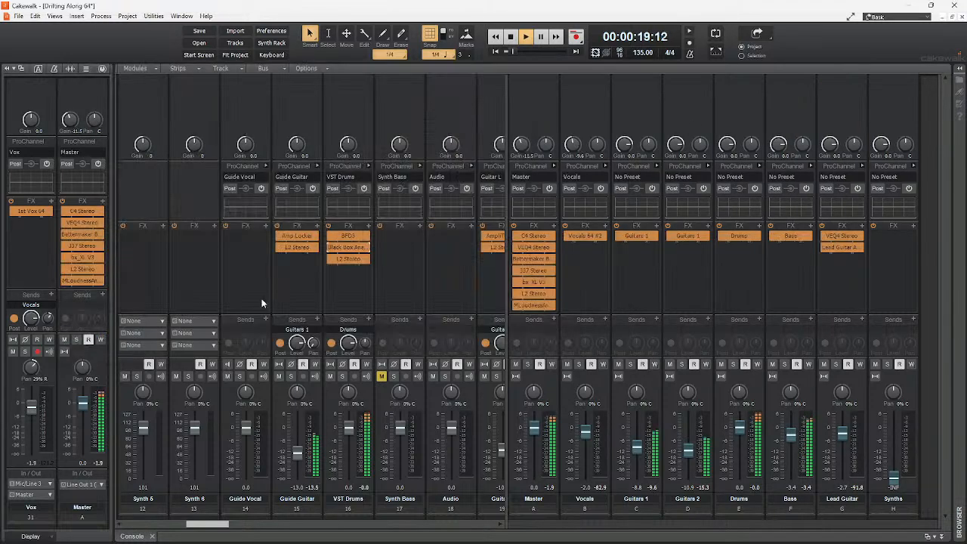
Compare the VST Drums' L2 limiter levels with the Black Box HG-2 bypassed and re-enabled, keeping both plugin windows visible
{"action": "double_click", "coordinate": [343, 259]}
{"action": "left_click_drag", "start_coordinate": [359, 73], "coordinate": [778, 119]}
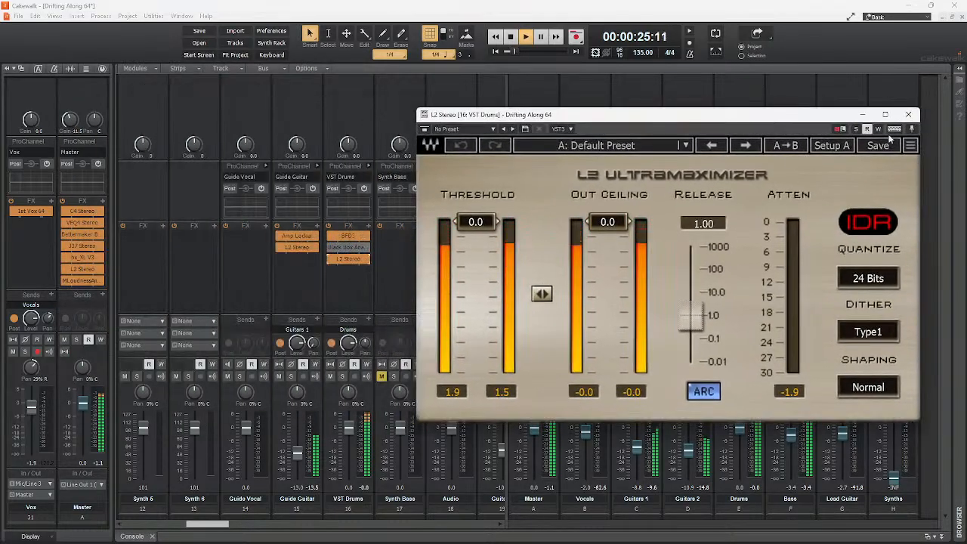
{"action": "double_click", "coordinate": [348, 247]}
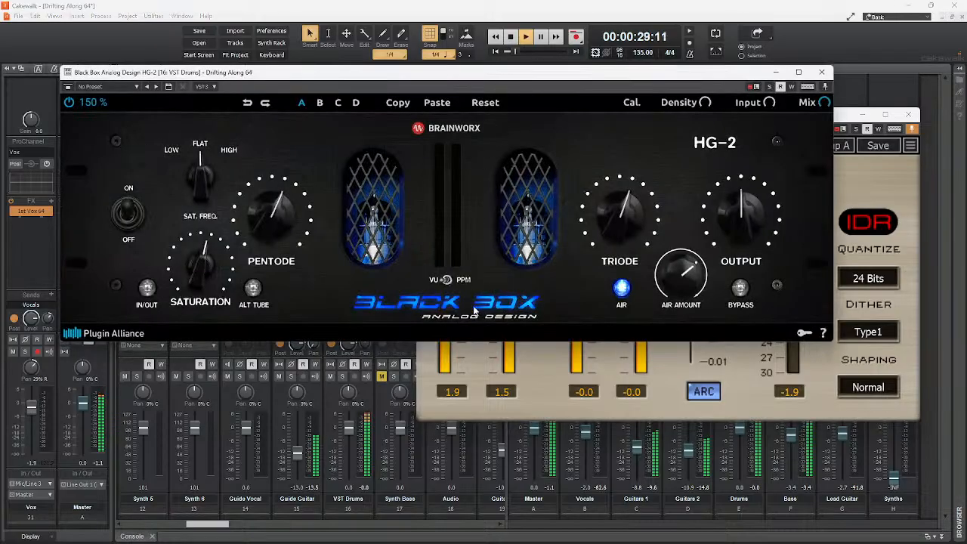
{"action": "left_click_drag", "start_coordinate": [482, 76], "coordinate": [510, 357]}
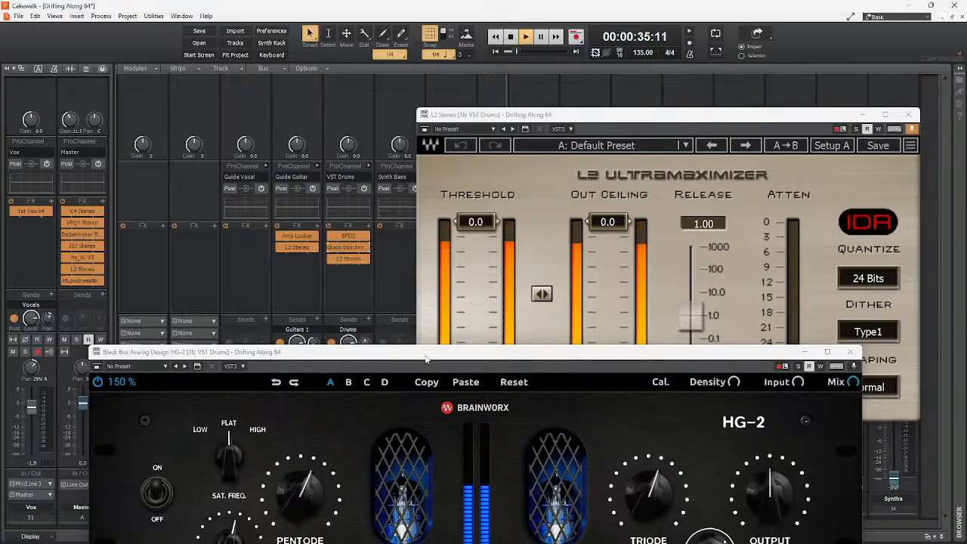
{"action": "left_click", "coordinate": [330, 249]}
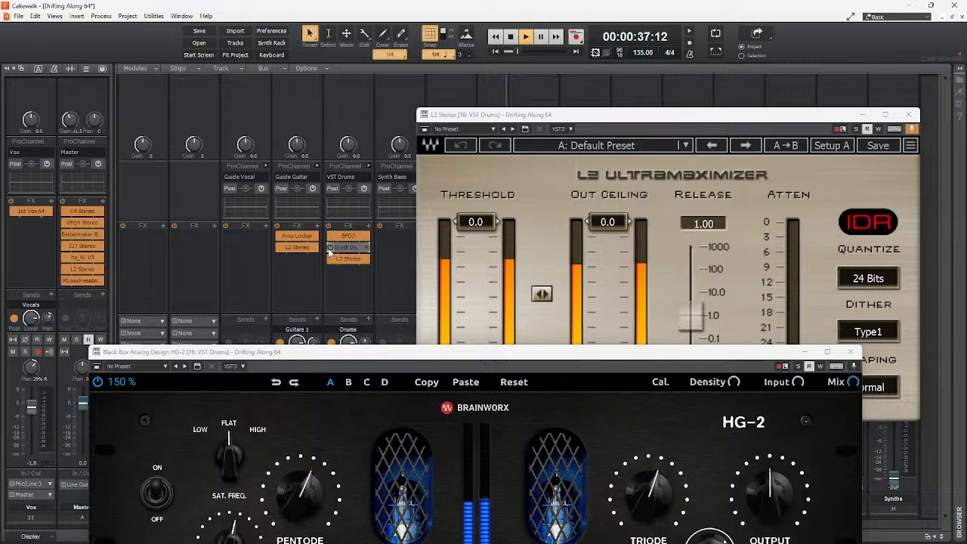
{"action": "left_click", "coordinate": [330, 249]}
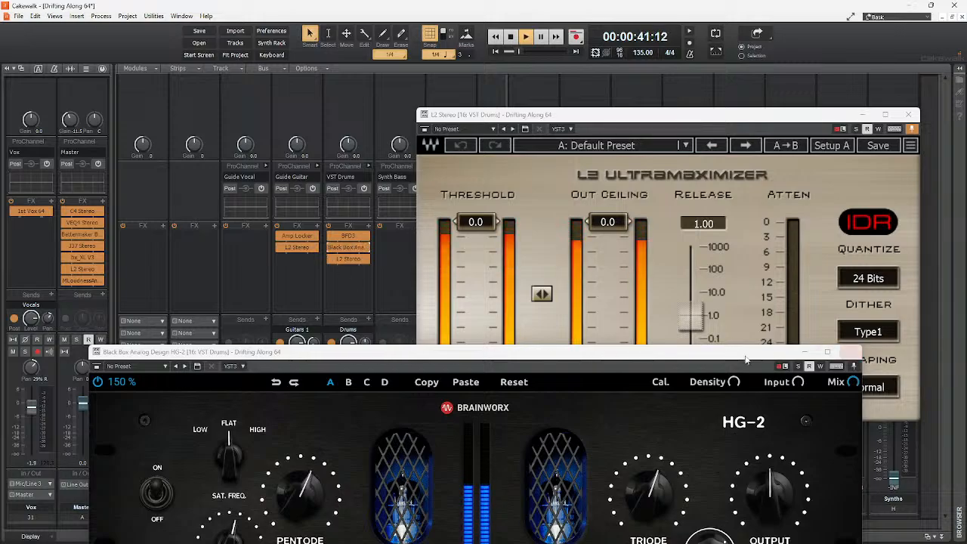
Reduce the Black Box HG-2's Air Amount slightly, audition Alt Tube on and off, and close both drum plugin windows
{"action": "left_click_drag", "start_coordinate": [552, 358], "coordinate": [476, 179]}
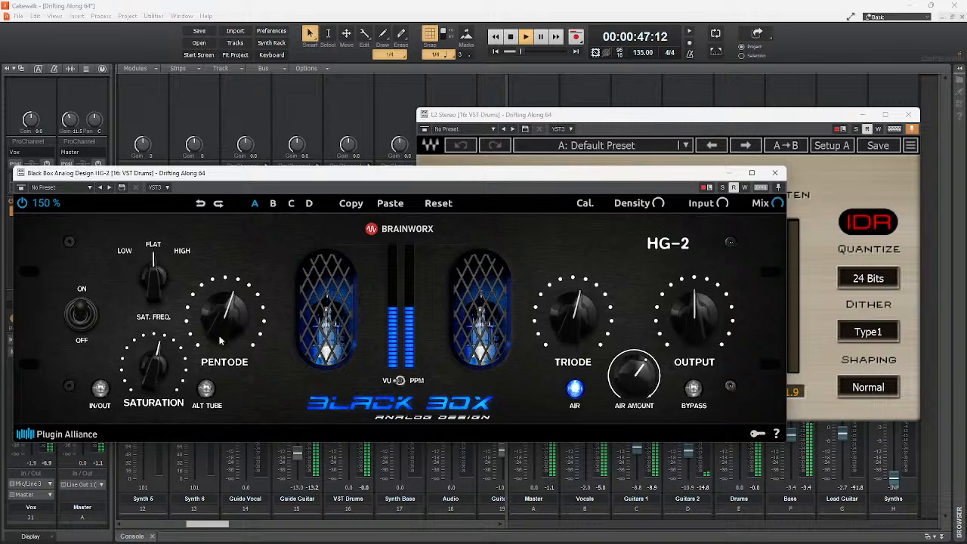
{"action": "left_click", "coordinate": [206, 389]}
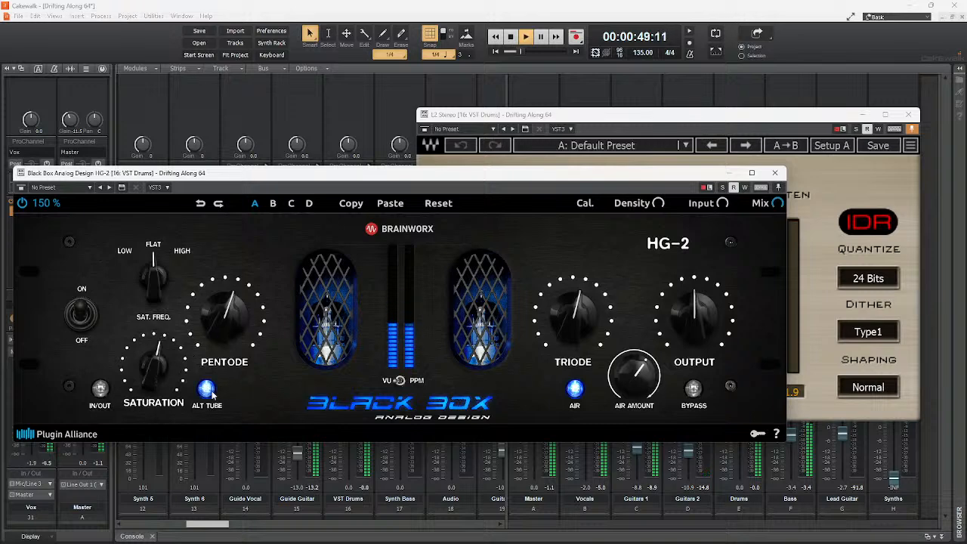
{"action": "left_click", "coordinate": [205, 390]}
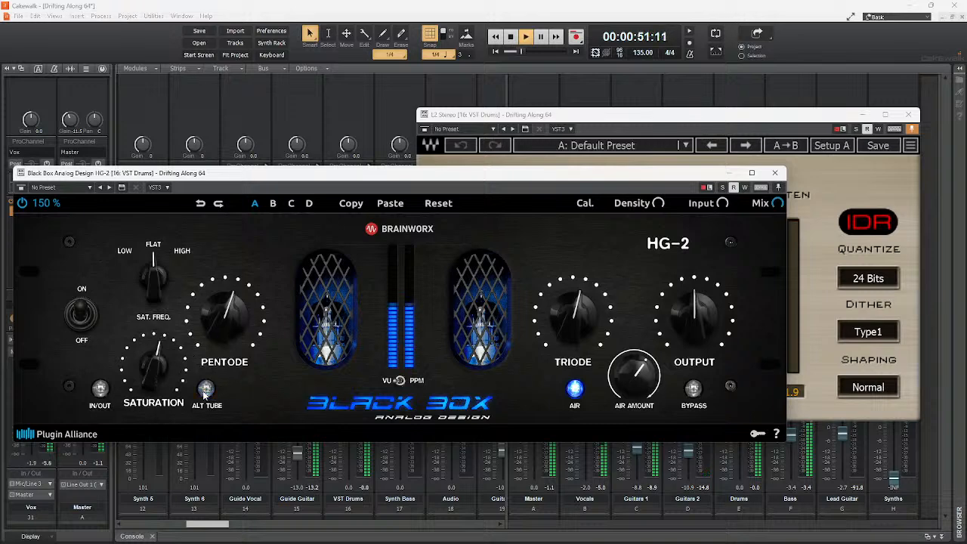
{"action": "left_click", "coordinate": [774, 172]}
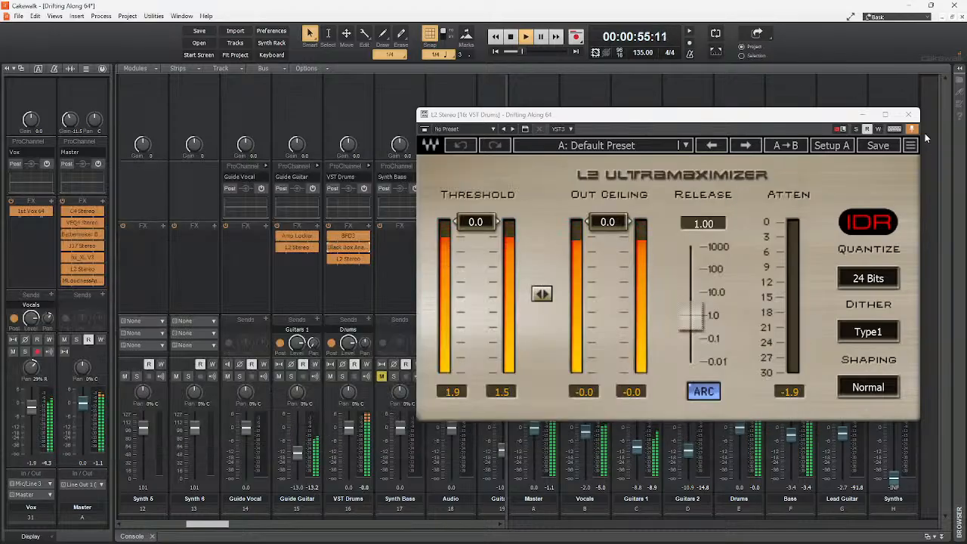
{"action": "left_click", "coordinate": [913, 115]}
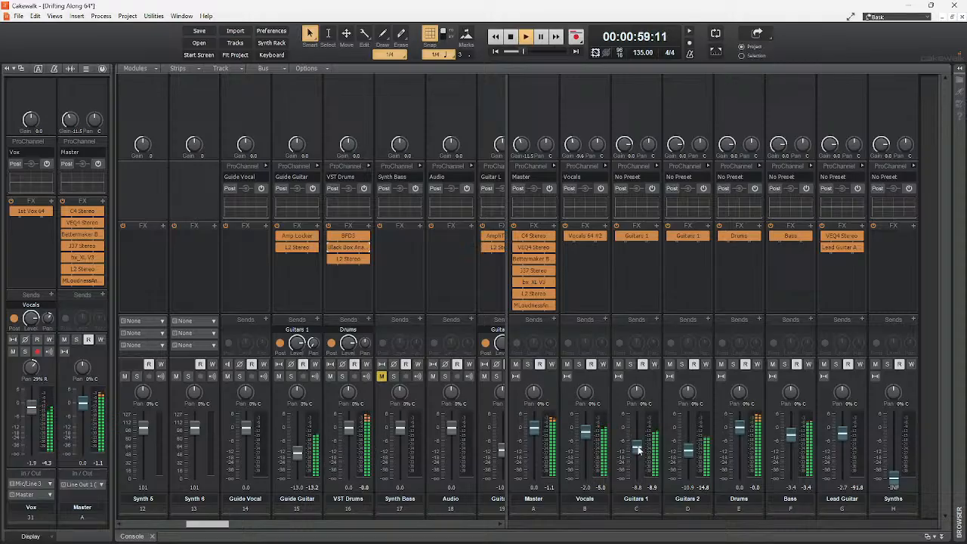
Raise the Guitars 2 bus volume to about -8.5 dB
{"action": "left_click_drag", "start_coordinate": [686, 455], "coordinate": [686, 449]}
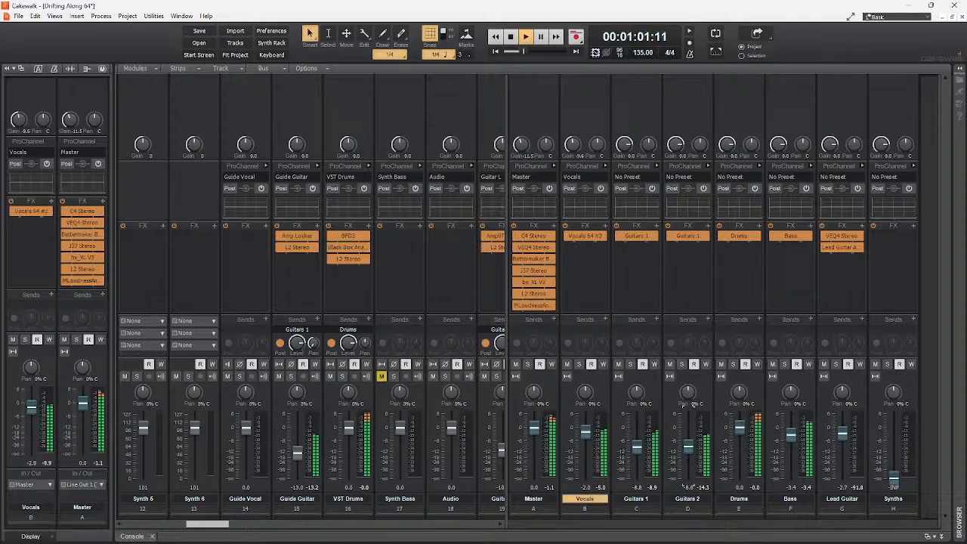
Compare the Bass bus with RBass on and off in its effects chain, leave RBass bypassed and stop playback
{"action": "double_click", "coordinate": [791, 237]}
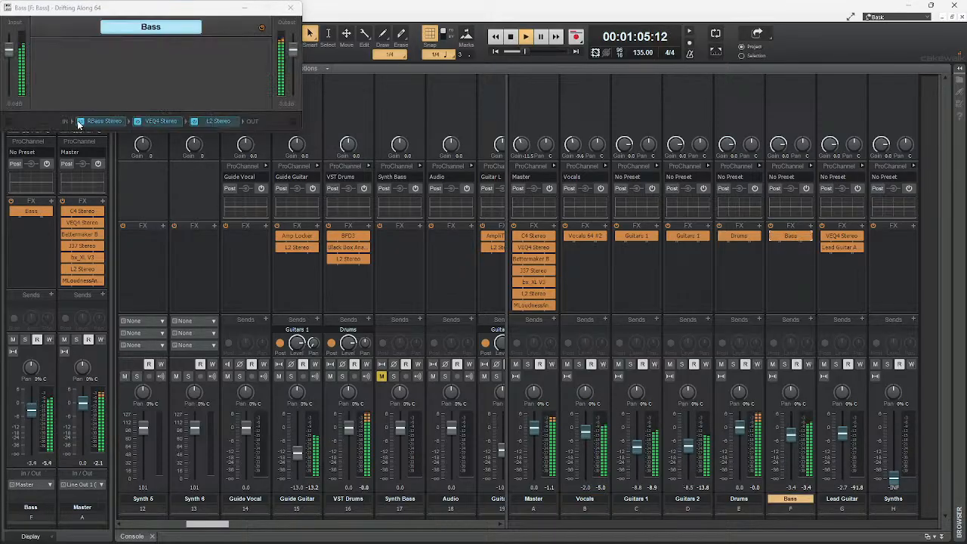
{"action": "left_click", "coordinate": [79, 121]}
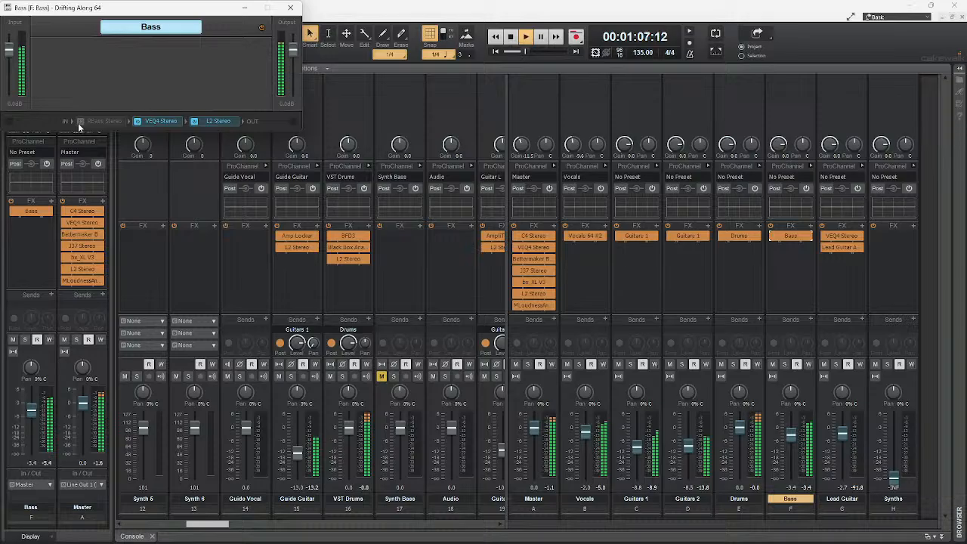
{"action": "left_click", "coordinate": [80, 122]}
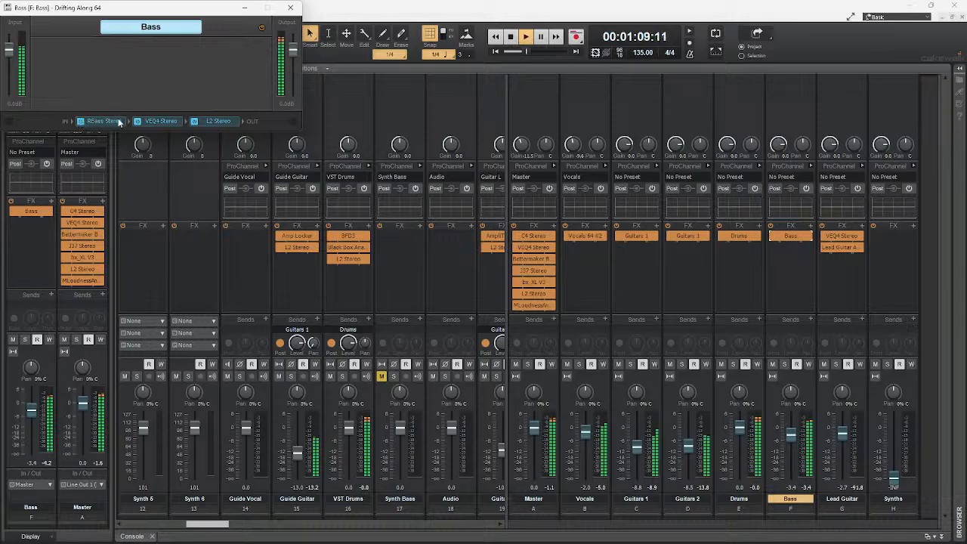
{"action": "left_click", "coordinate": [80, 121]}
{"action": "key", "text": "space"}
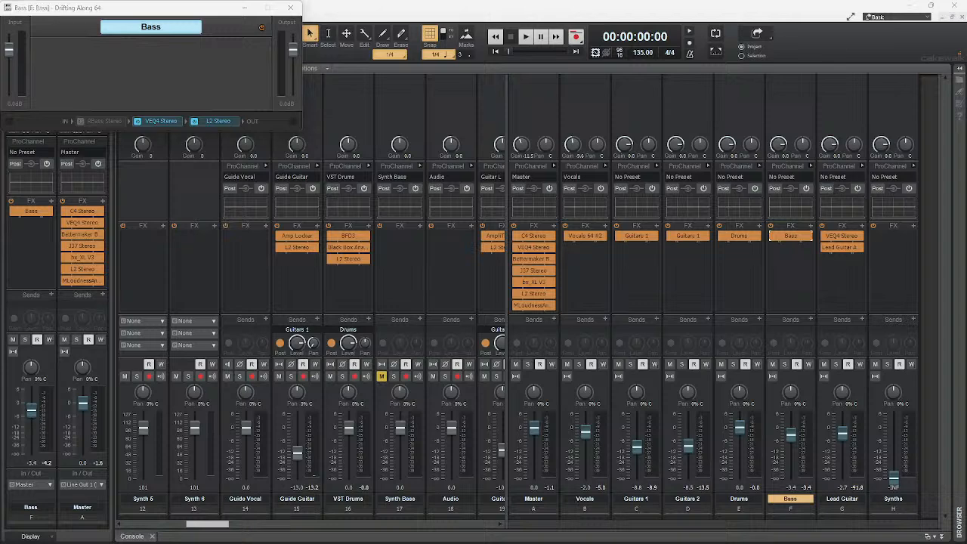
Insert Plugin Alliance's bx_subfilter into the Bass bus's effects chain
{"action": "right_click", "coordinate": [73, 122]}
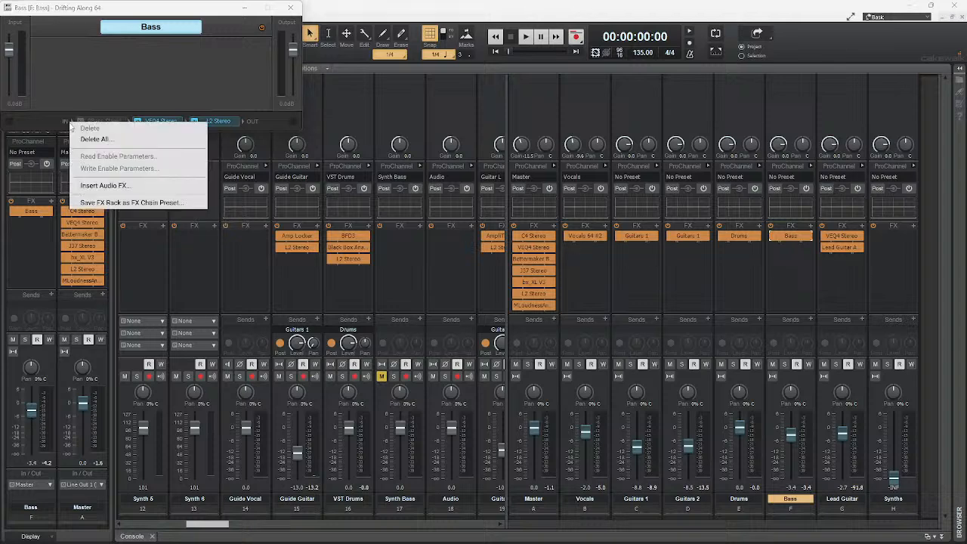
{"action": "left_click", "coordinate": [105, 185]}
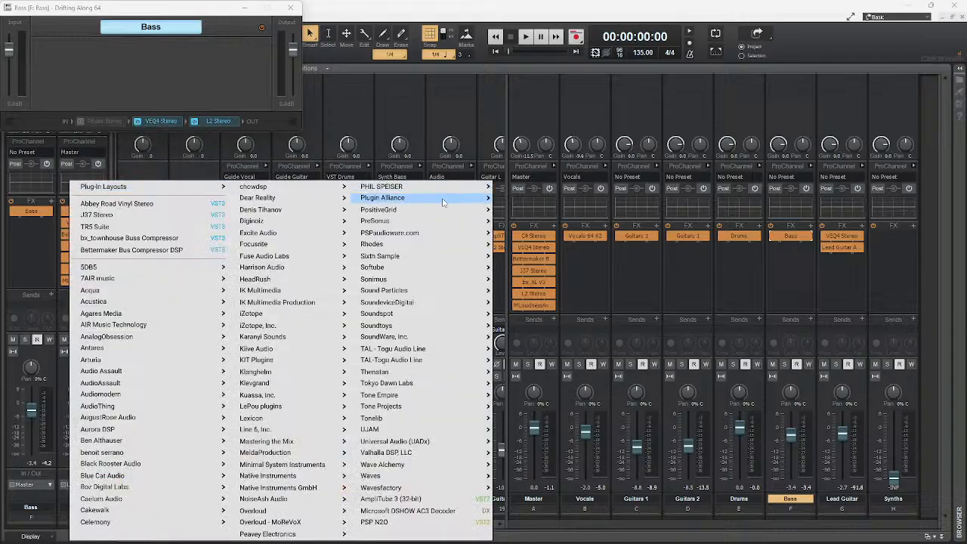
{"action": "mouse_move", "coordinate": [423, 198]}
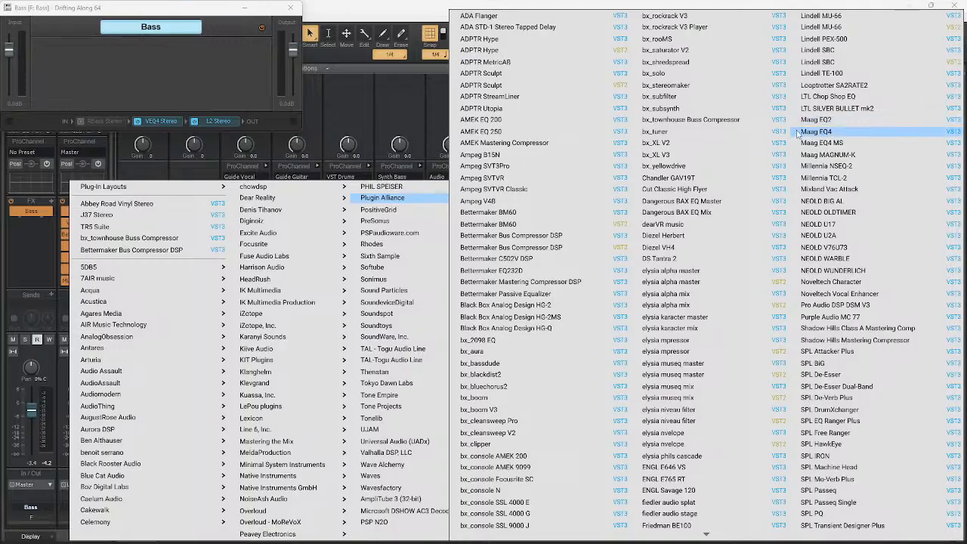
{"action": "left_click", "coordinate": [659, 96]}
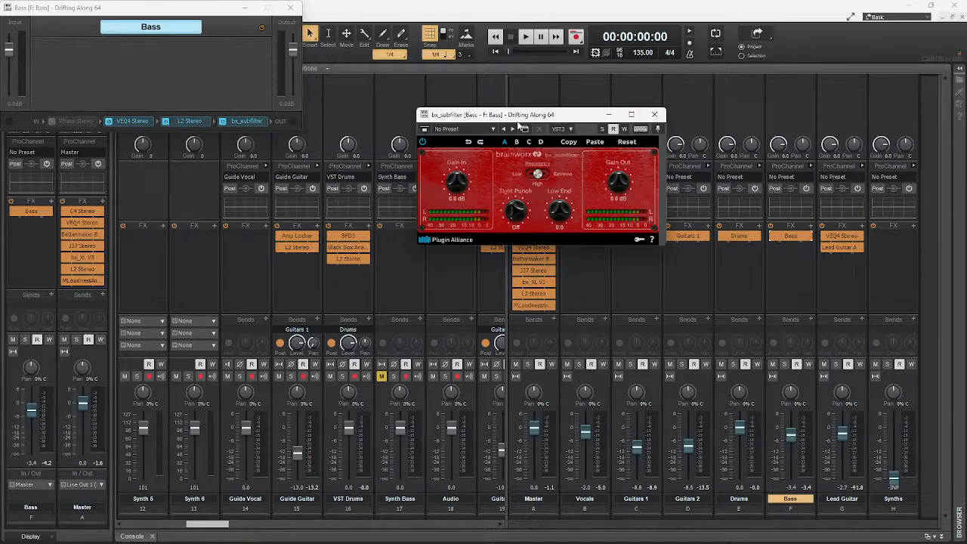
Replace bx_subfilter with Plugin Alliance's bx_subsynth in the Bass bus's effects chain
{"action": "left_click", "coordinate": [655, 114]}
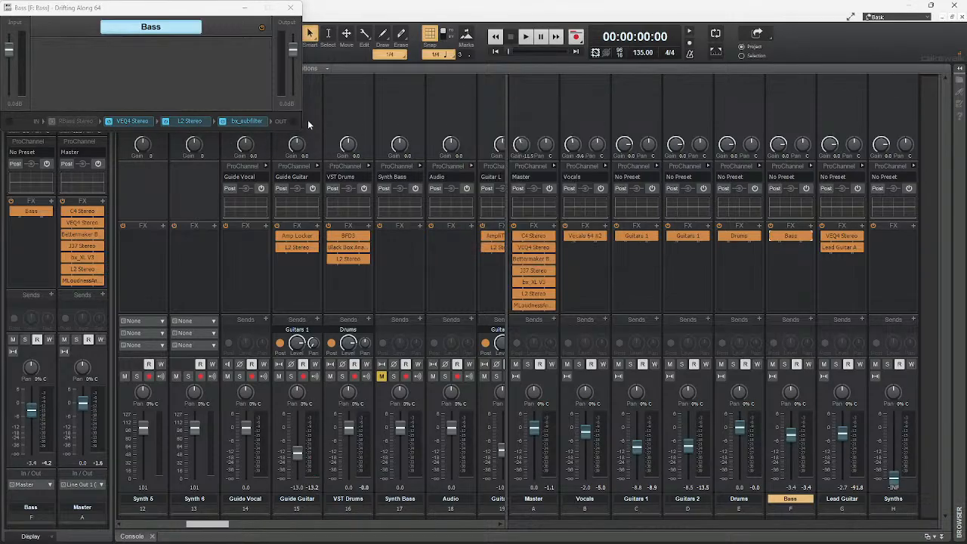
{"action": "right_click", "coordinate": [239, 126]}
{"action": "left_click", "coordinate": [260, 130]}
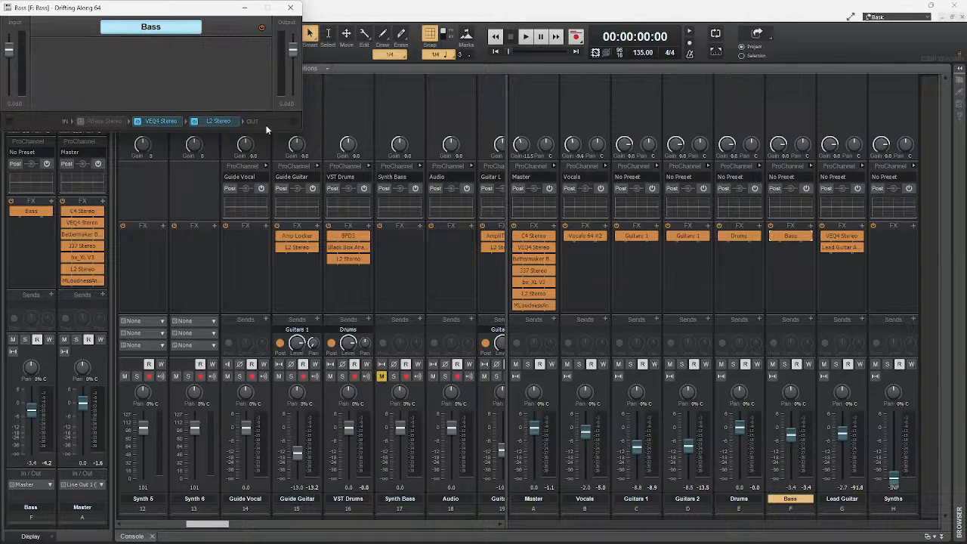
{"action": "right_click", "coordinate": [266, 130]}
{"action": "left_click", "coordinate": [312, 190]}
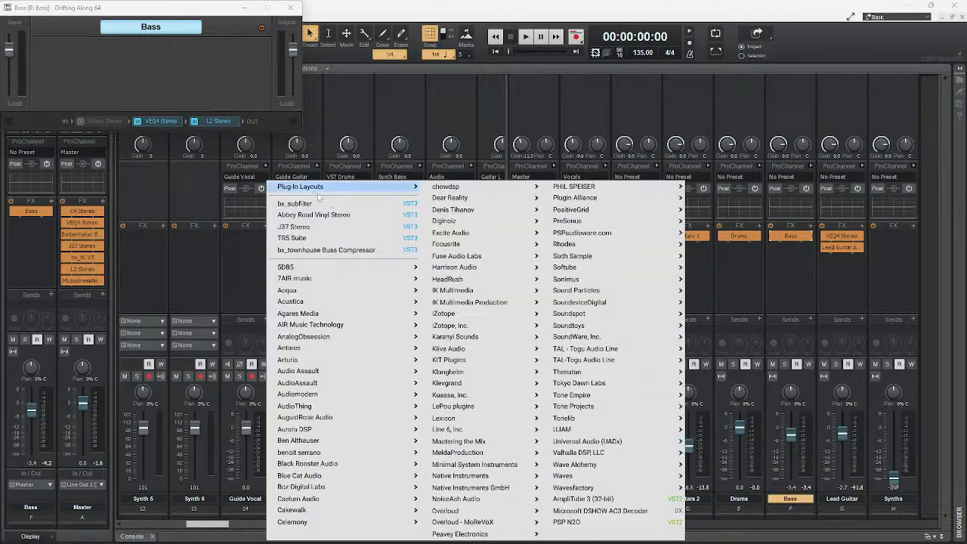
{"action": "mouse_move", "coordinate": [609, 199]}
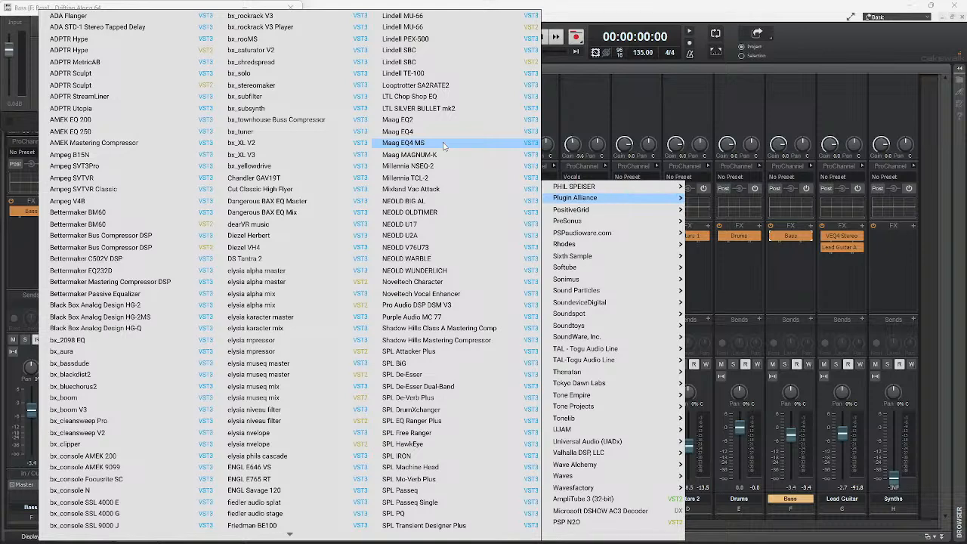
{"action": "left_click", "coordinate": [320, 119]}
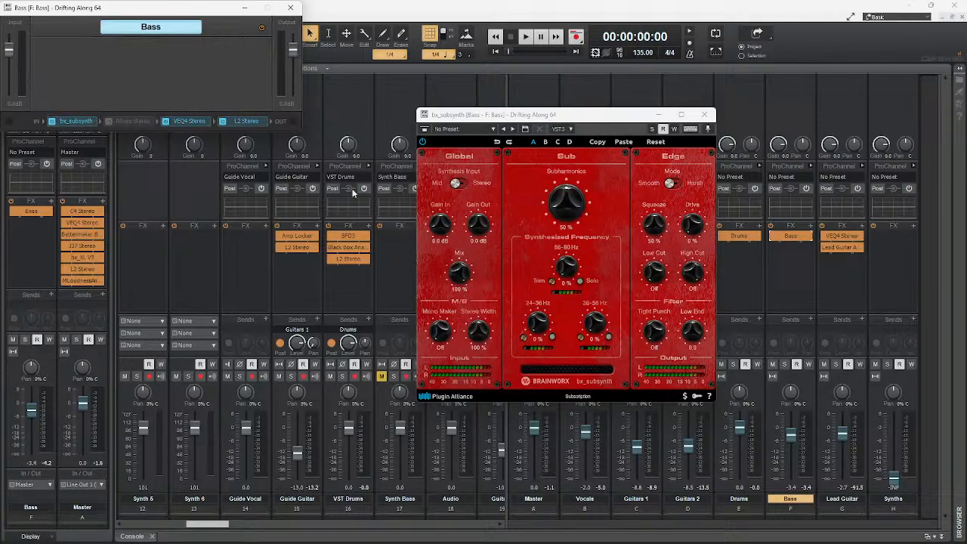
Solo the Bass bus, start playback and set bx_subsynth's Mono Maker to 348 Hz and Stereo Width to about 58%
{"action": "left_click", "coordinate": [785, 364]}
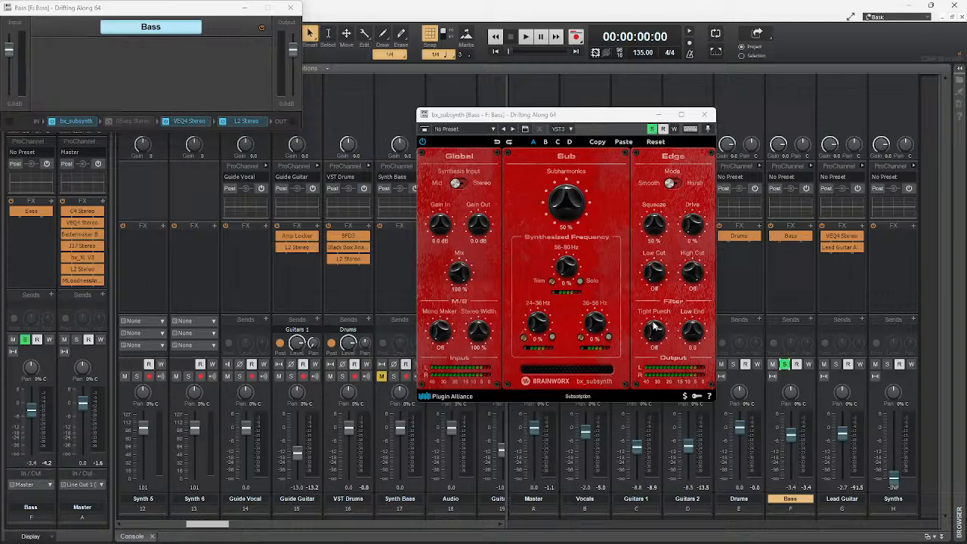
{"action": "key", "text": "space"}
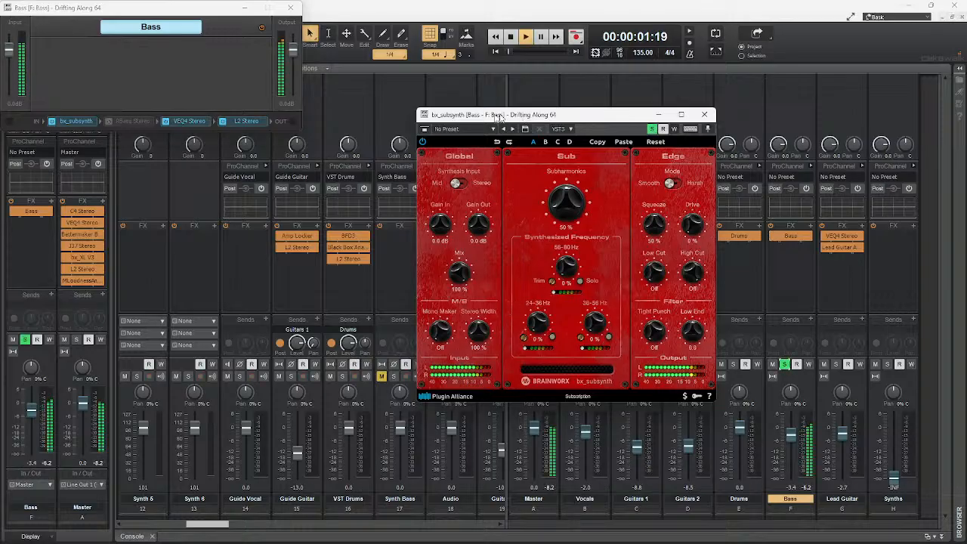
{"action": "left_click_drag", "start_coordinate": [499, 117], "coordinate": [285, 95]}
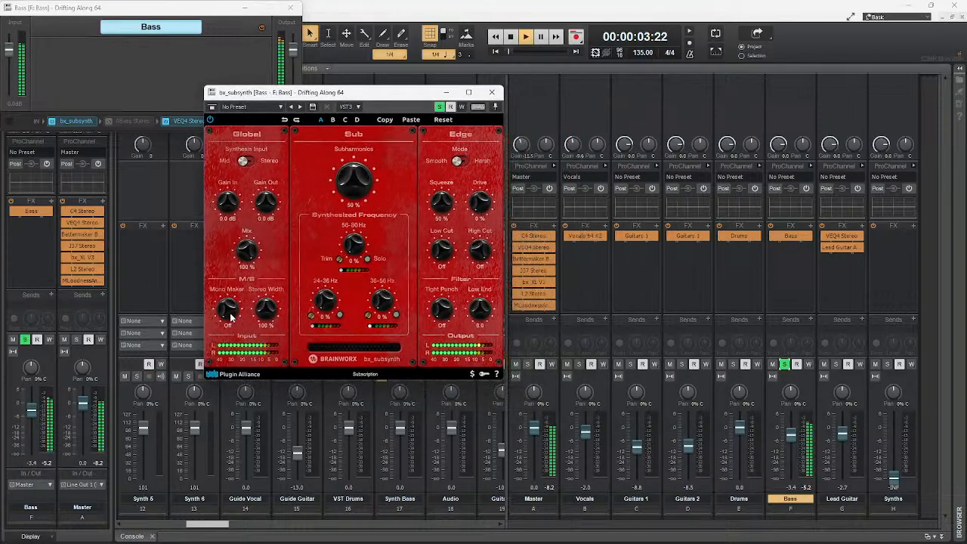
{"action": "left_click_drag", "start_coordinate": [231, 313], "coordinate": [260, 325]}
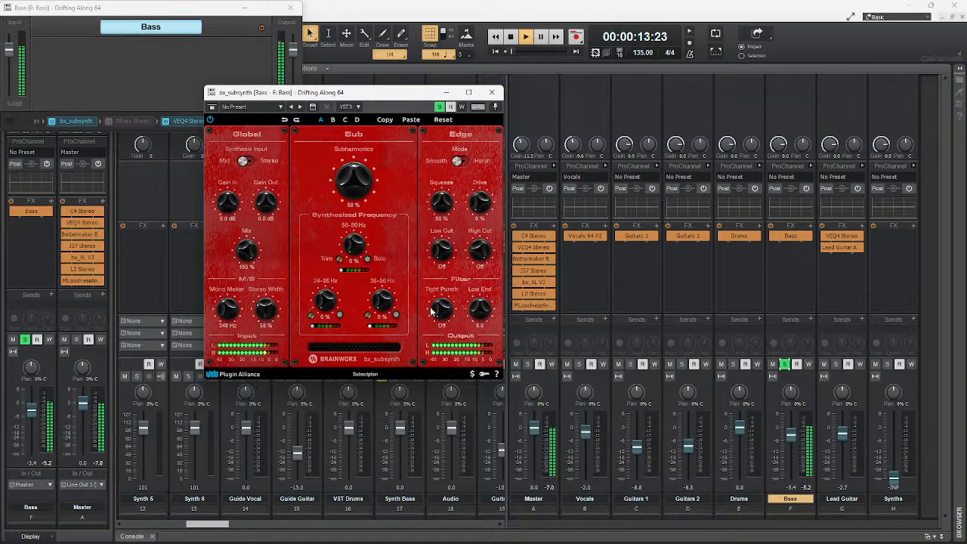
Set bx_subsynth's Tight Punch to 60 Hz, Low End to 10, Mix to 84%, Gain In to -2.6 dB and Gain Out to -5.5 dB
{"action": "left_click_drag", "start_coordinate": [433, 311], "coordinate": [461, 243]}
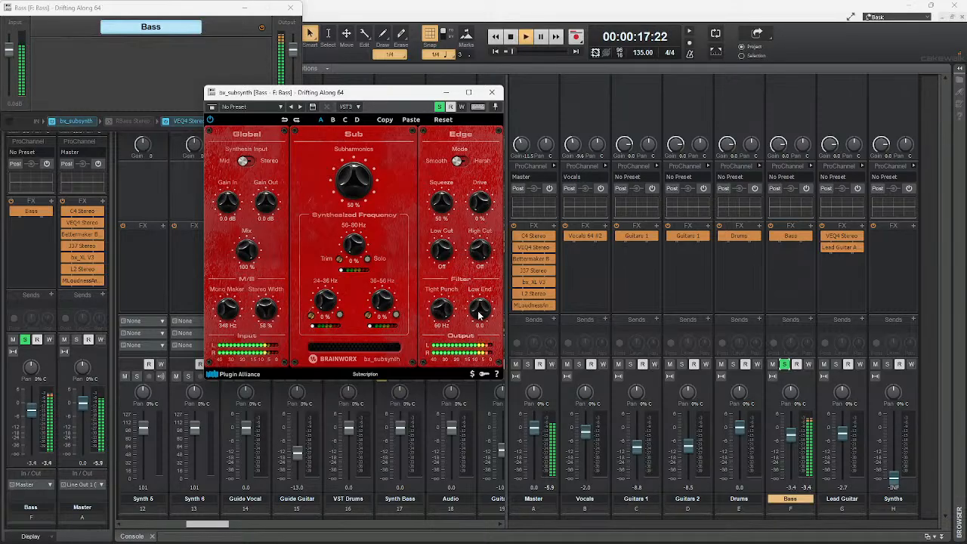
{"action": "left_click_drag", "start_coordinate": [479, 315], "coordinate": [480, 300]}
{"action": "left_click_drag", "start_coordinate": [251, 255], "coordinate": [250, 263]}
{"action": "left_click_drag", "start_coordinate": [263, 202], "coordinate": [224, 215]}
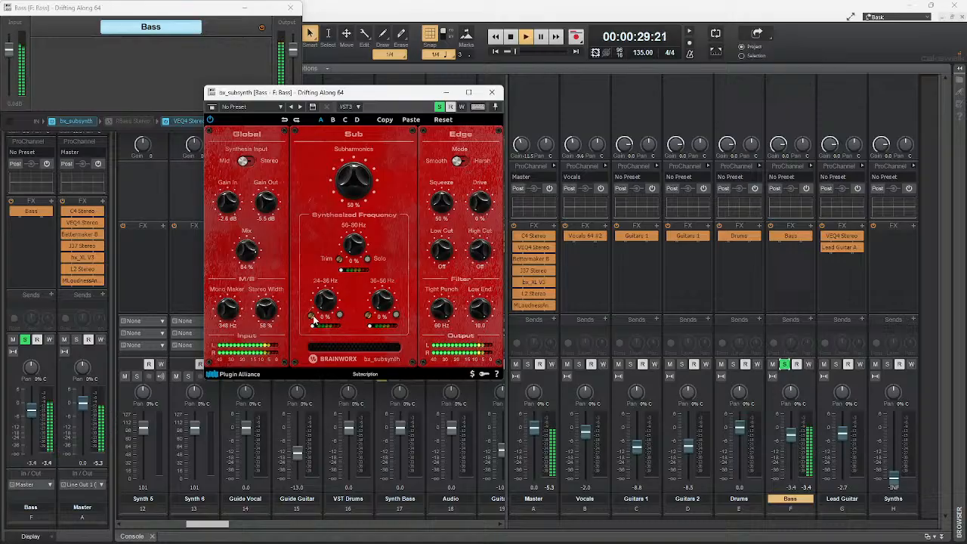
Set bx_subsynth's synthesized bands to 40% for 24-36 Hz, 37% for 56-80 Hz and 45% for 36-56 Hz
{"action": "left_click_drag", "start_coordinate": [313, 317], "coordinate": [338, 283]}
{"action": "left_click_drag", "start_coordinate": [311, 314], "coordinate": [318, 296]}
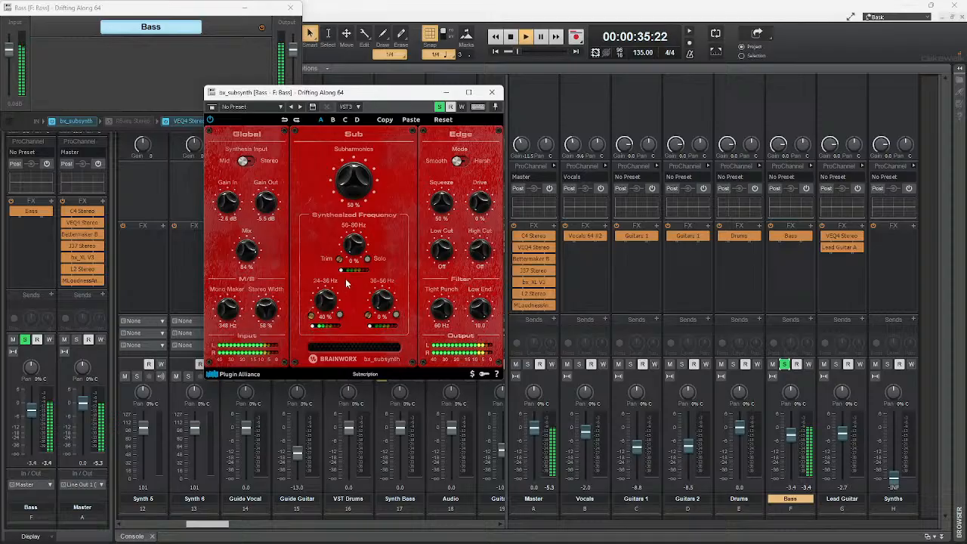
{"action": "left_click_drag", "start_coordinate": [355, 246], "coordinate": [353, 237]}
{"action": "mouse_move", "coordinate": [343, 261]}
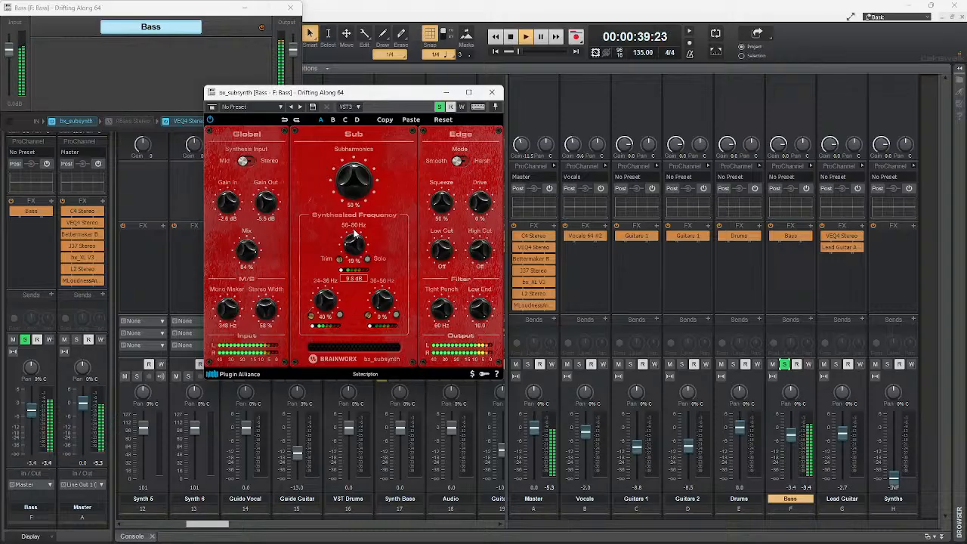
{"action": "left_click_drag", "start_coordinate": [354, 235], "coordinate": [359, 238]}
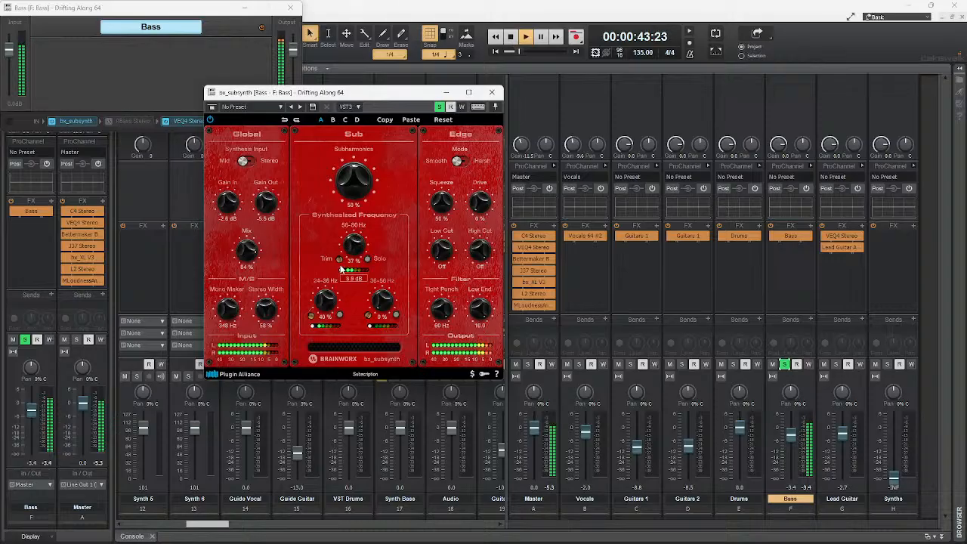
{"action": "left_click_drag", "start_coordinate": [369, 318], "coordinate": [391, 276]}
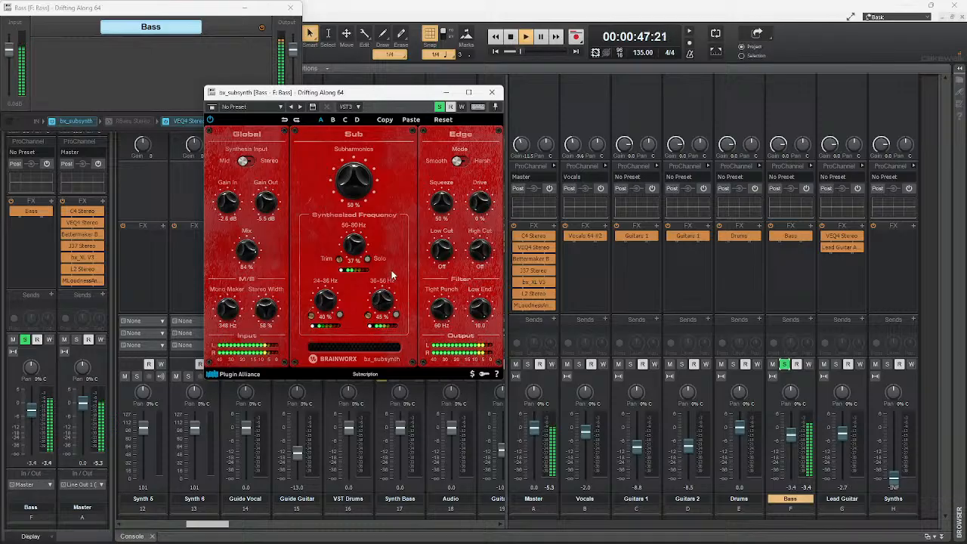
Audition bx_subsynth's synthesized bands in solo, reduce Subharmonics to 37% and leave all bands unsoloed
{"action": "left_click", "coordinate": [340, 315]}
{"action": "left_click", "coordinate": [396, 316]}
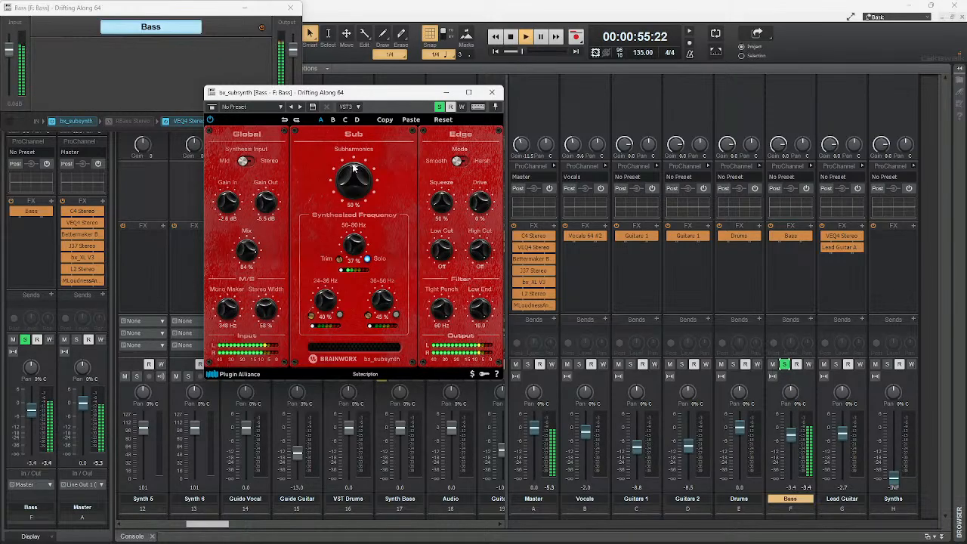
{"action": "left_click_drag", "start_coordinate": [353, 168], "coordinate": [361, 195]}
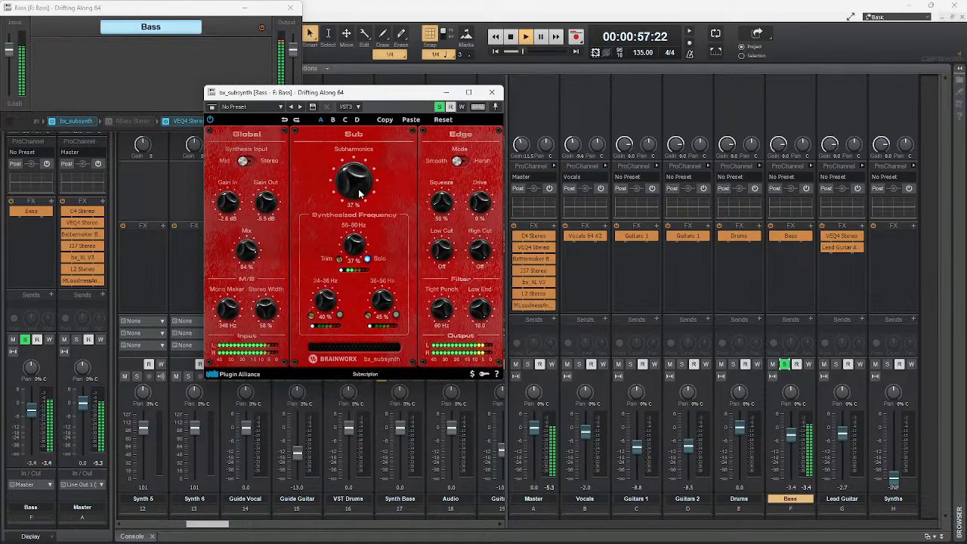
{"action": "left_click", "coordinate": [368, 260]}
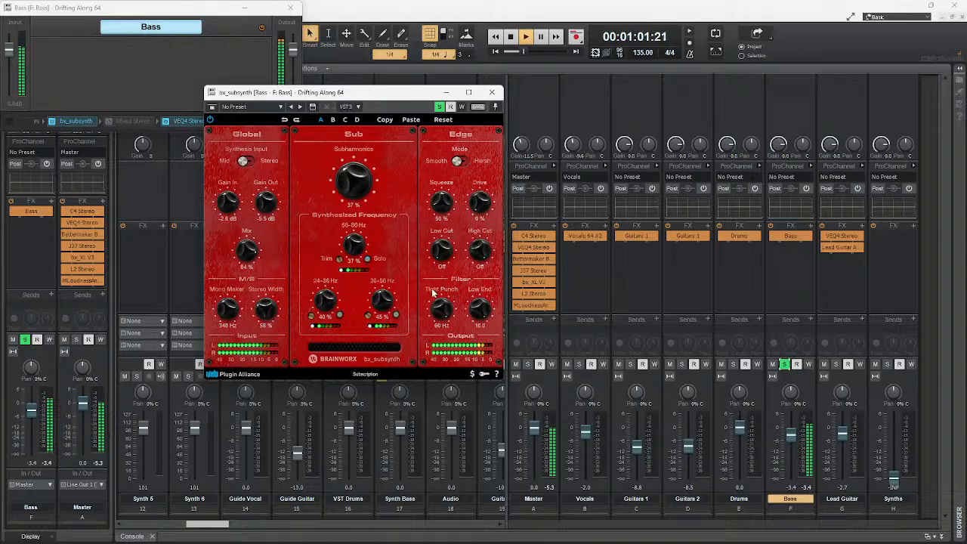
Shape bx_subsynth's Edge section with Low Cut 54 Hz and Drive 20%, lower Gain In to about -5.8 dB and Gain Out to -6.7 dB
{"action": "left_click_drag", "start_coordinate": [456, 259], "coordinate": [451, 224]}
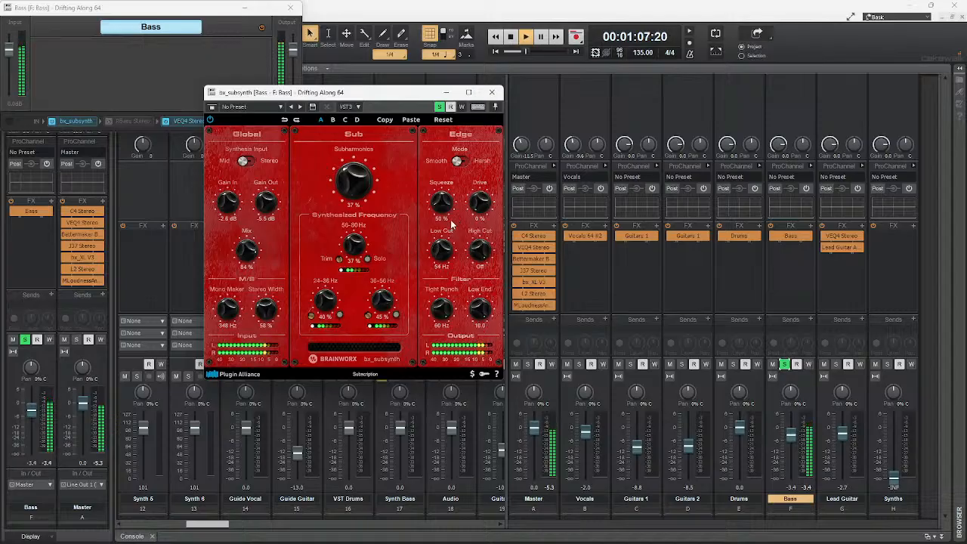
{"action": "left_click_drag", "start_coordinate": [484, 255], "coordinate": [474, 286]}
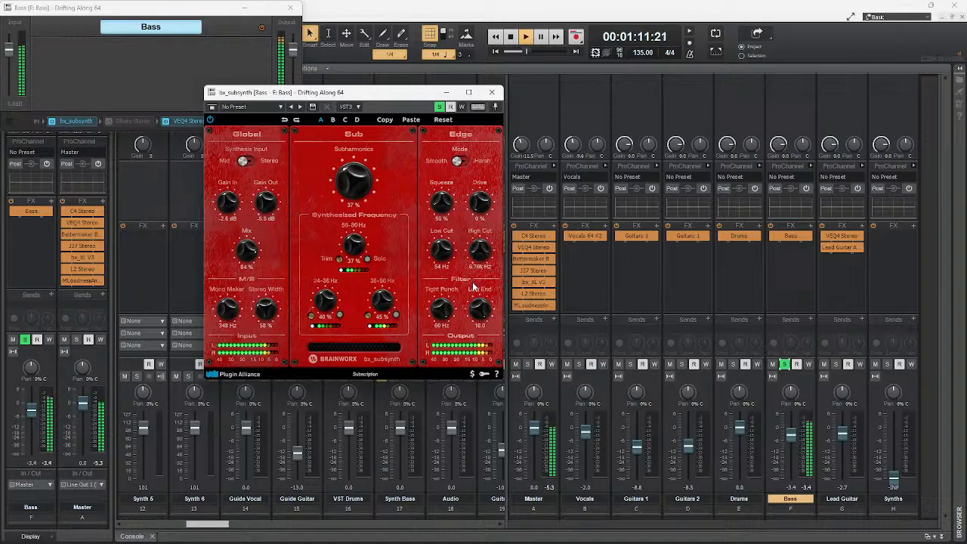
{"action": "left_click_drag", "start_coordinate": [486, 205], "coordinate": [448, 190]}
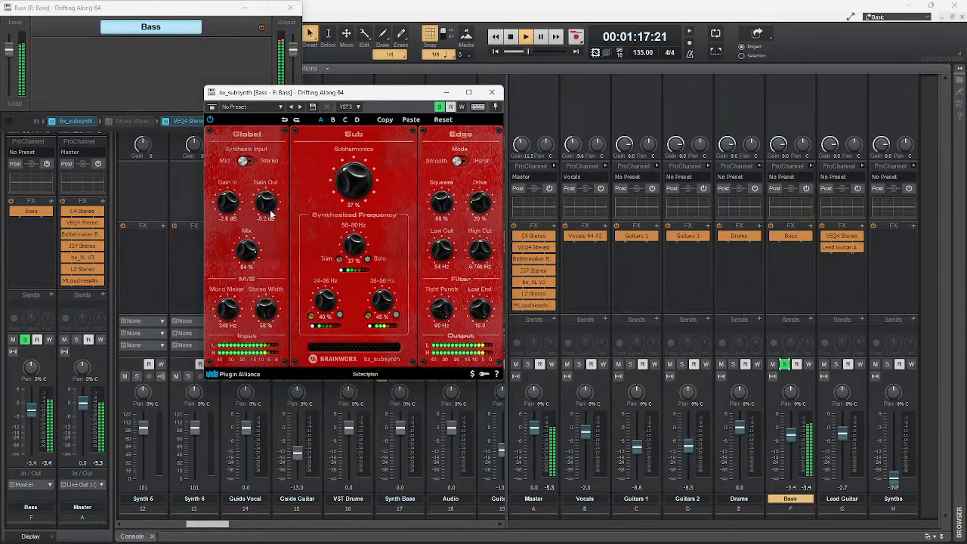
{"action": "left_click_drag", "start_coordinate": [269, 210], "coordinate": [229, 204]}
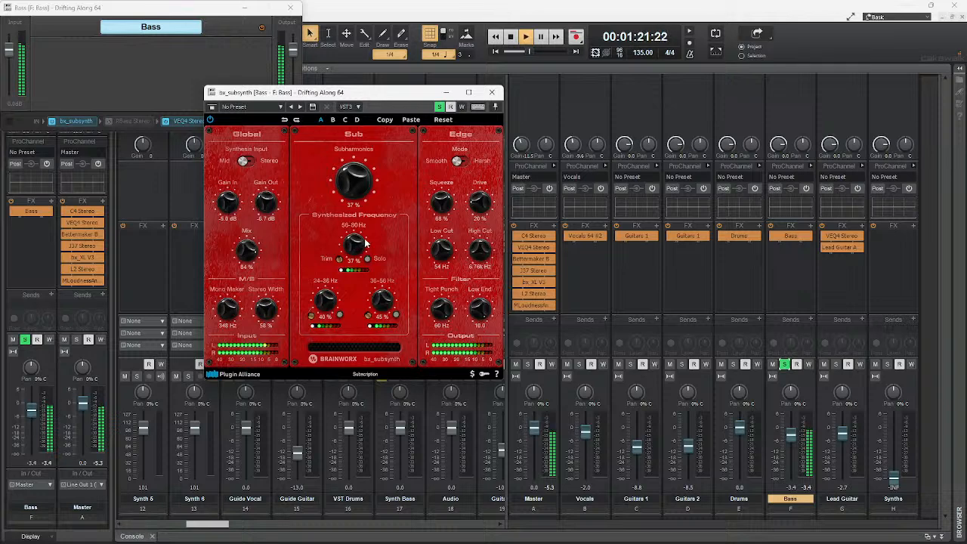
{"action": "left_click", "coordinate": [482, 95]}
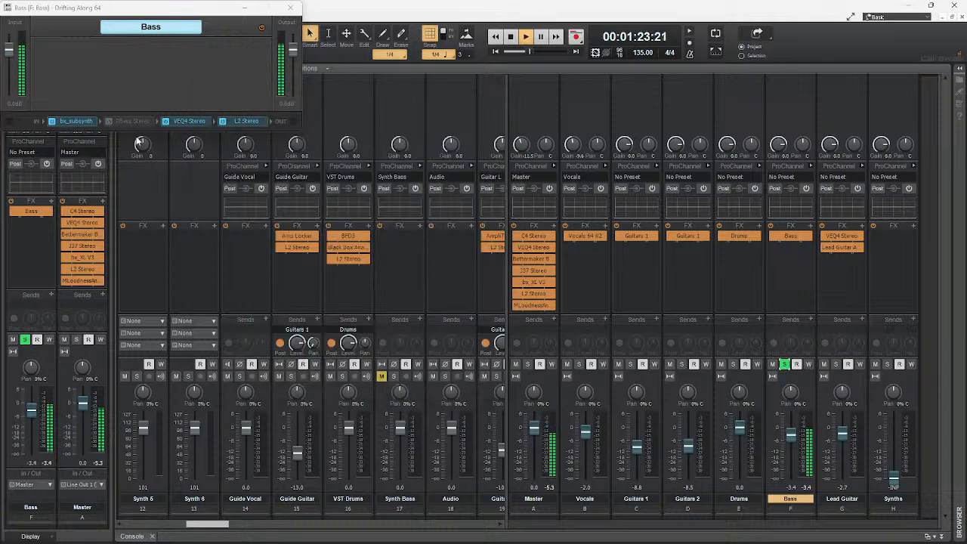
Raise the output of the Bass bus's VEQ4 to its centre position, unsolo the bus and close the equalizer
{"action": "left_click", "coordinate": [187, 121]}
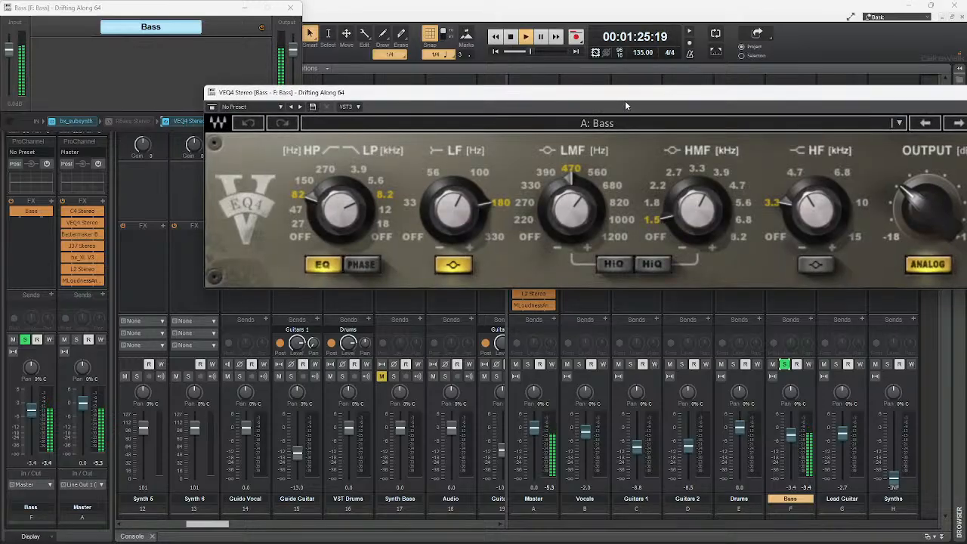
{"action": "left_click_drag", "start_coordinate": [624, 101], "coordinate": [463, 102]}
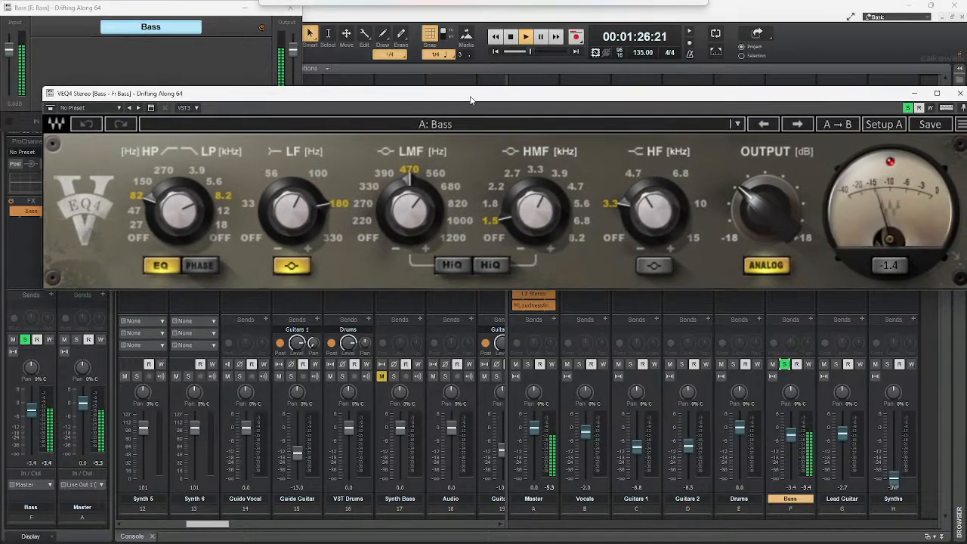
{"action": "left_click", "coordinate": [890, 164]}
{"action": "left_click_drag", "start_coordinate": [764, 211], "coordinate": [765, 178]}
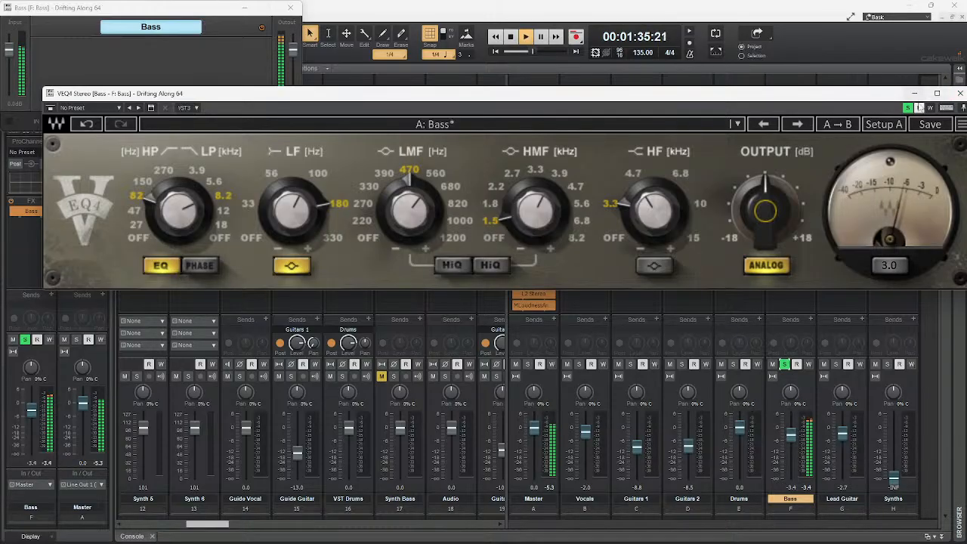
{"action": "left_click", "coordinate": [908, 108]}
{"action": "left_click", "coordinate": [961, 94]}
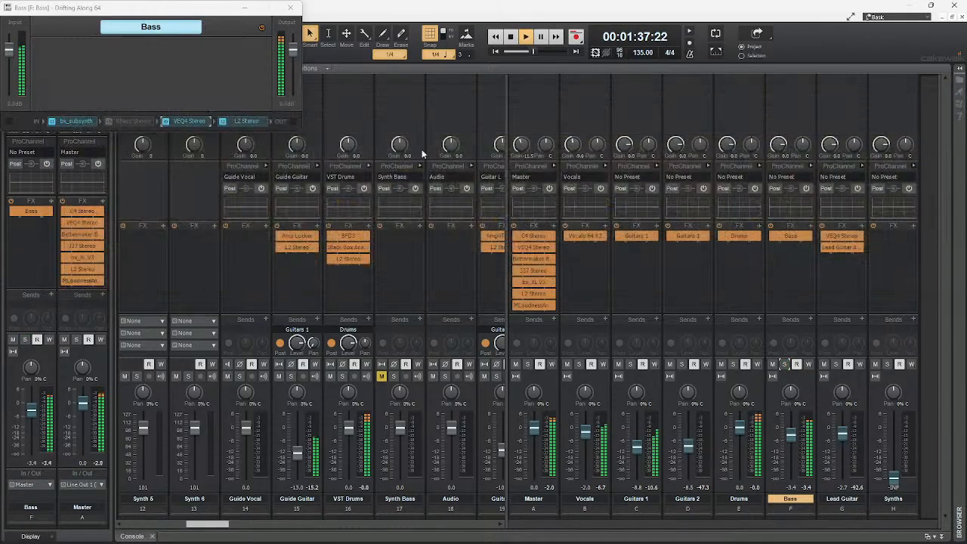
Check the L2 limiter levels on the Bass bus and the Master, closing the Bass chain and both limiter windows
{"action": "left_click", "coordinate": [247, 123]}
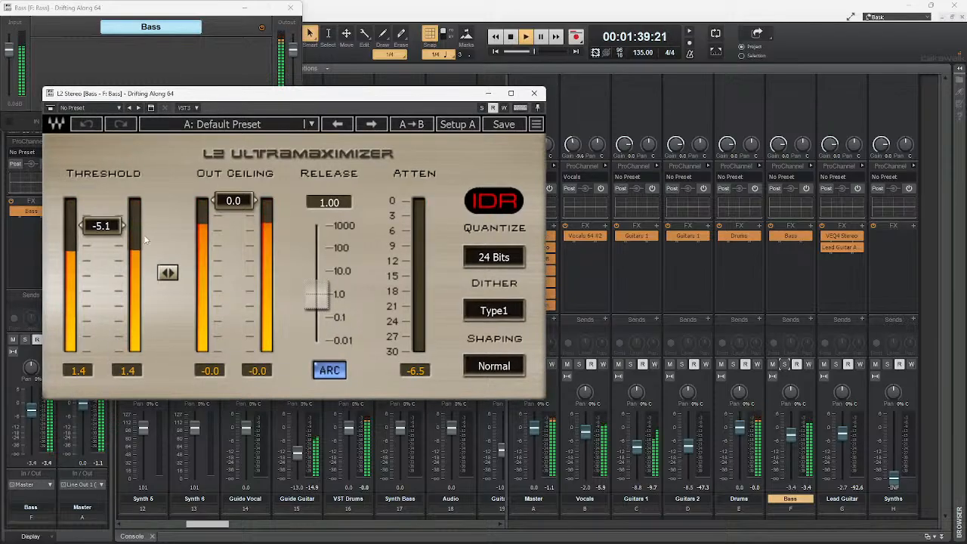
{"action": "left_click", "coordinate": [535, 93]}
{"action": "left_click", "coordinate": [290, 9]}
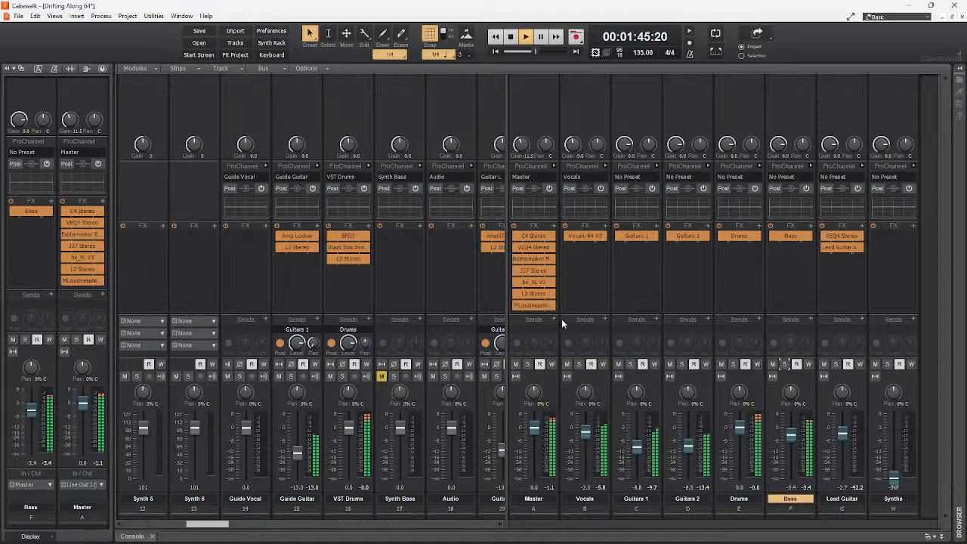
{"action": "double_click", "coordinate": [537, 294]}
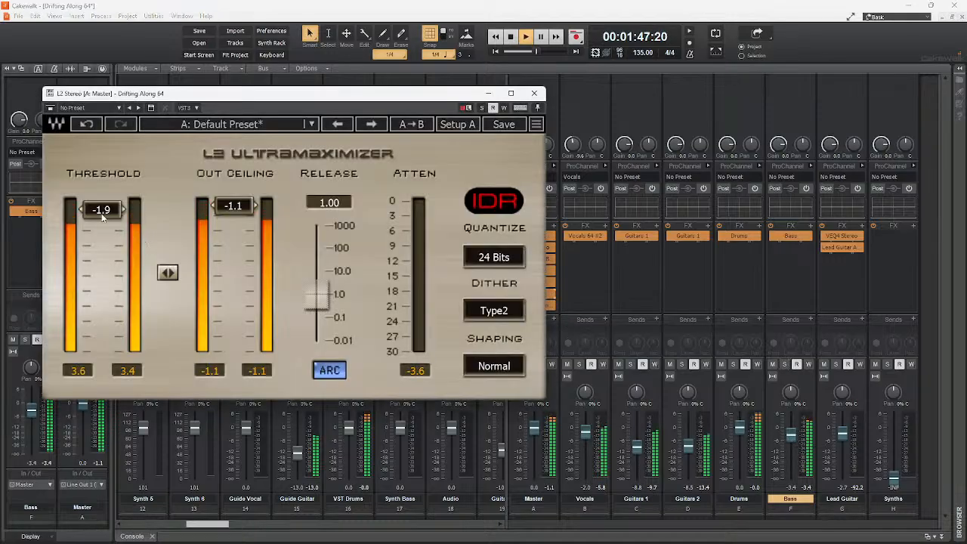
{"action": "left_click", "coordinate": [534, 93]}
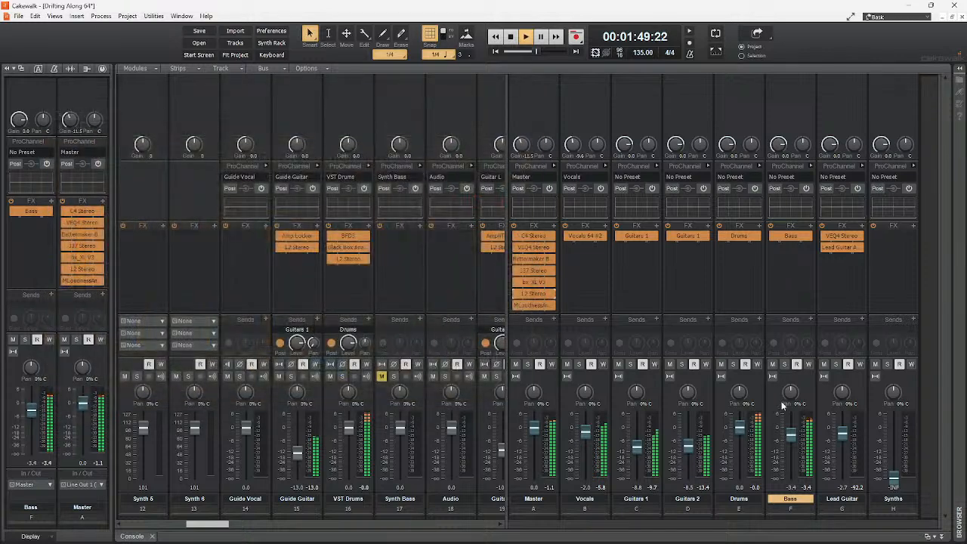
Raise the Bass bus volume to about -2.1 dB and set its bx_subsynth Mono Maker to 249 Hz and Stereo Width to 117%
{"action": "left_click_drag", "start_coordinate": [789, 433], "coordinate": [789, 426]}
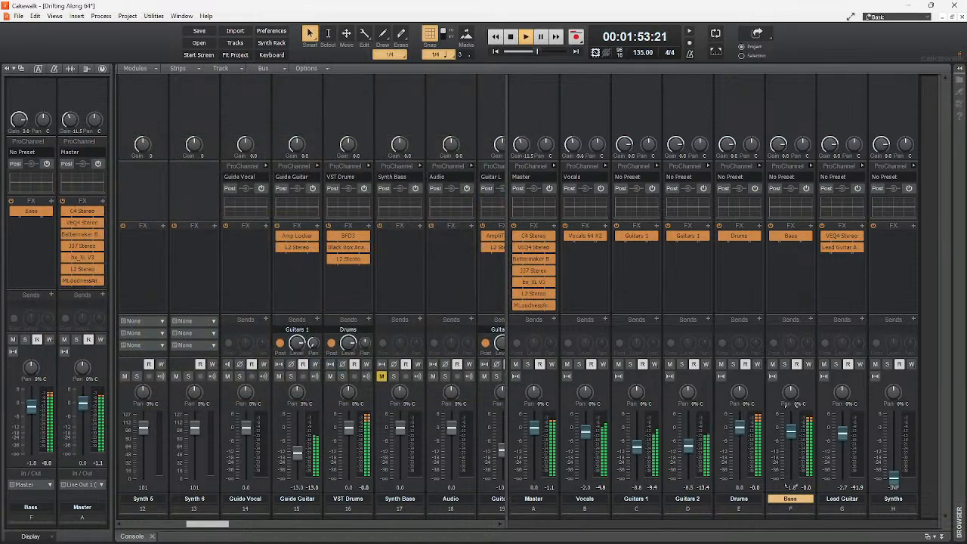
{"action": "double_click", "coordinate": [790, 236]}
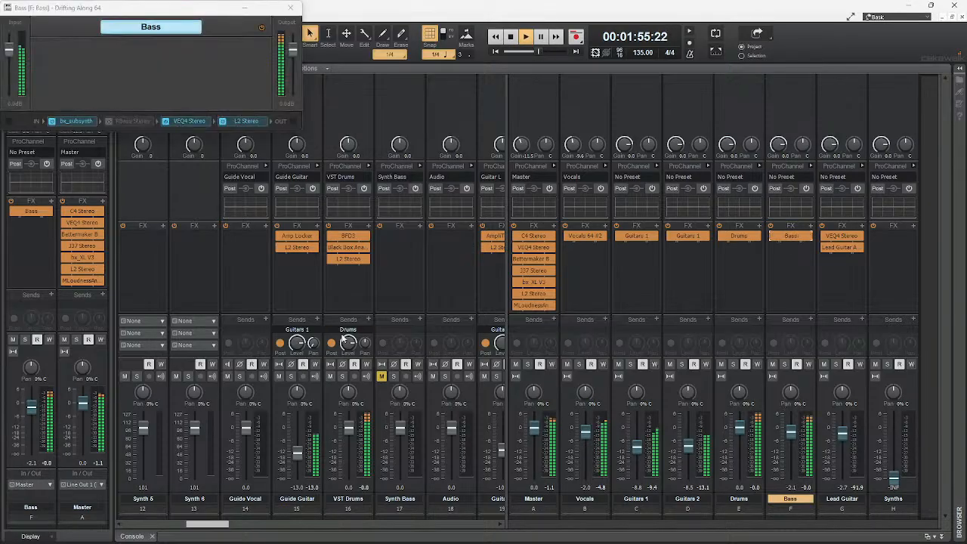
{"action": "double_click", "coordinate": [71, 122]}
{"action": "left_click_drag", "start_coordinate": [115, 313], "coordinate": [74, 307]}
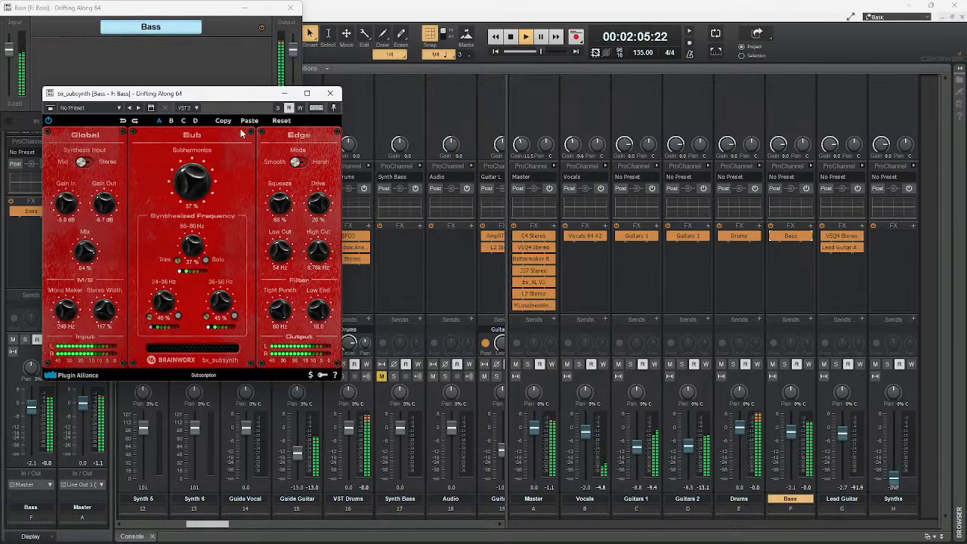
{"action": "left_click", "coordinate": [330, 93]}
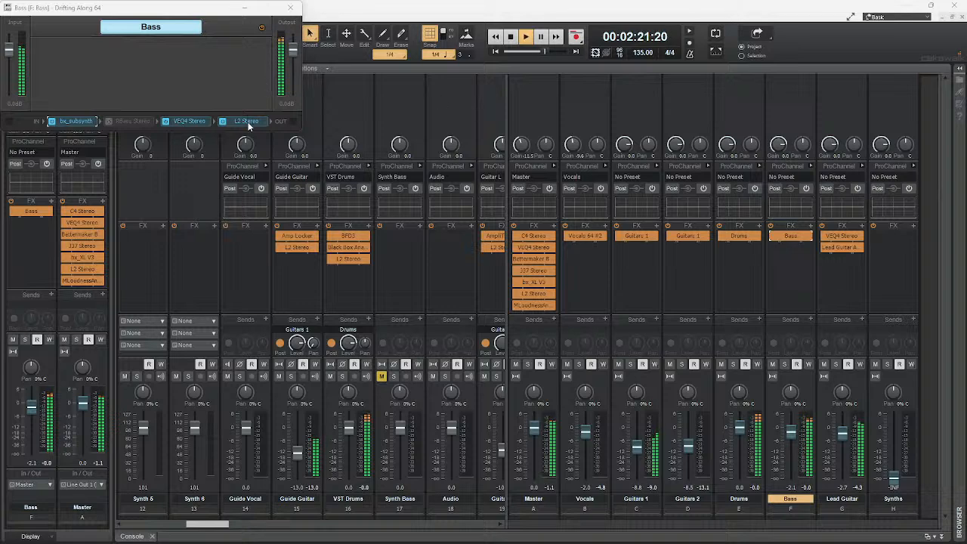
Check the Master bus loudness in MLoudnessAnalyzer, closing the Bass chain and the analyzer
{"action": "left_click", "coordinate": [291, 7]}
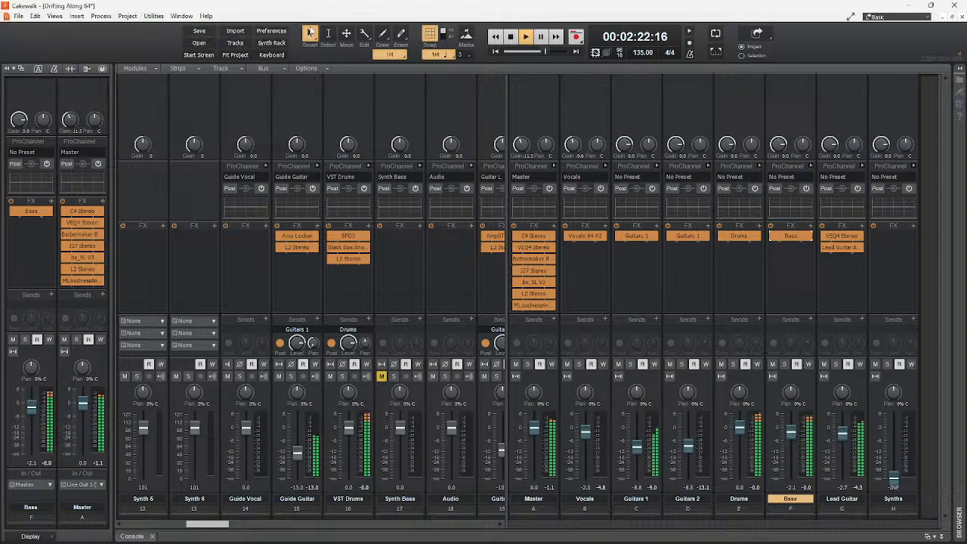
{"action": "double_click", "coordinate": [531, 305]}
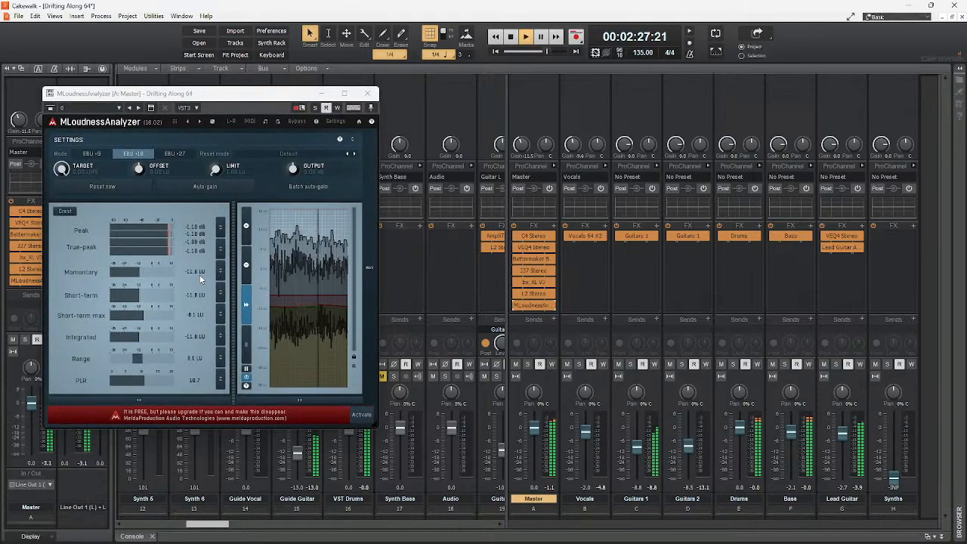
{"action": "left_click", "coordinate": [368, 93]}
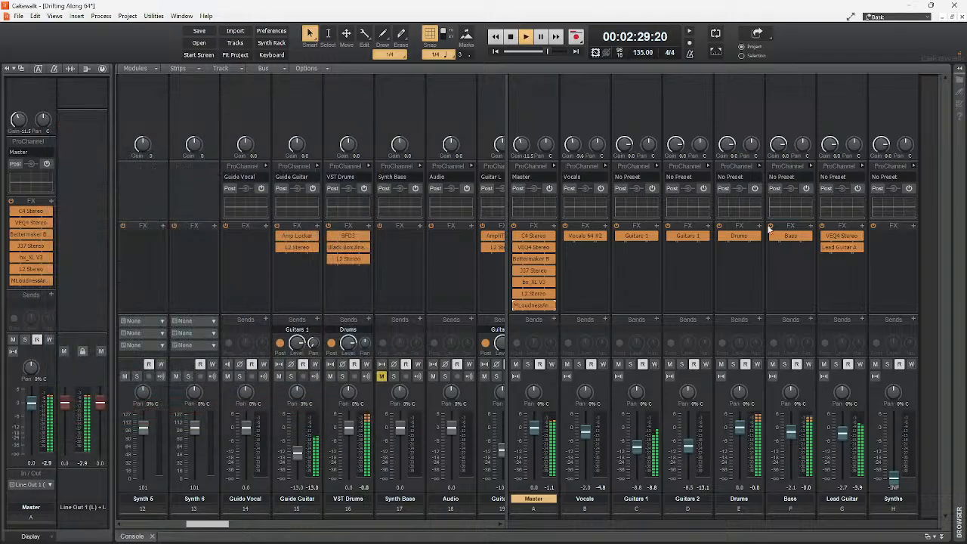
Audition RBass in place of bx_subsynth in the Bass bus chain, bypassing RBass and re-enabling bx_subsynth after the comparison
{"action": "double_click", "coordinate": [791, 239]}
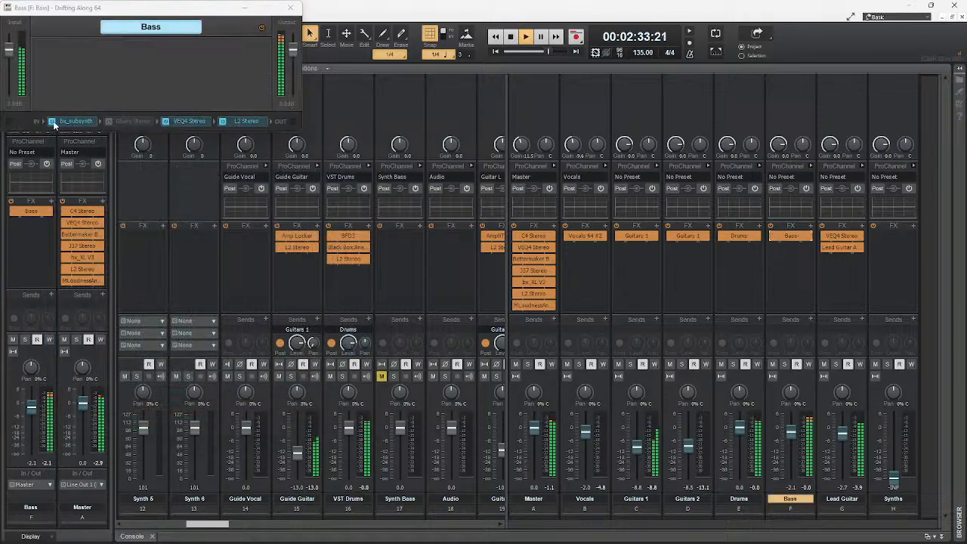
{"action": "left_click", "coordinate": [53, 122]}
{"action": "left_click", "coordinate": [108, 121]}
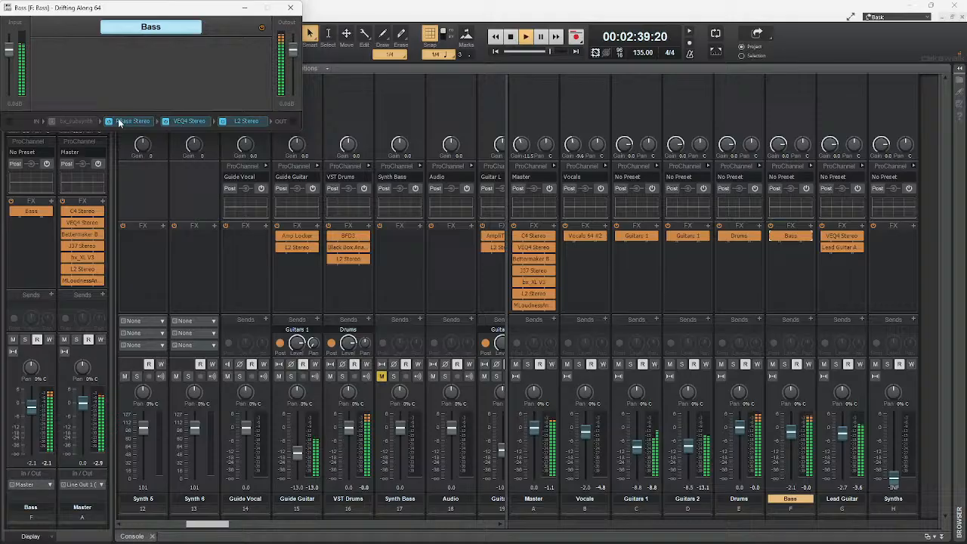
{"action": "left_click", "coordinate": [108, 121]}
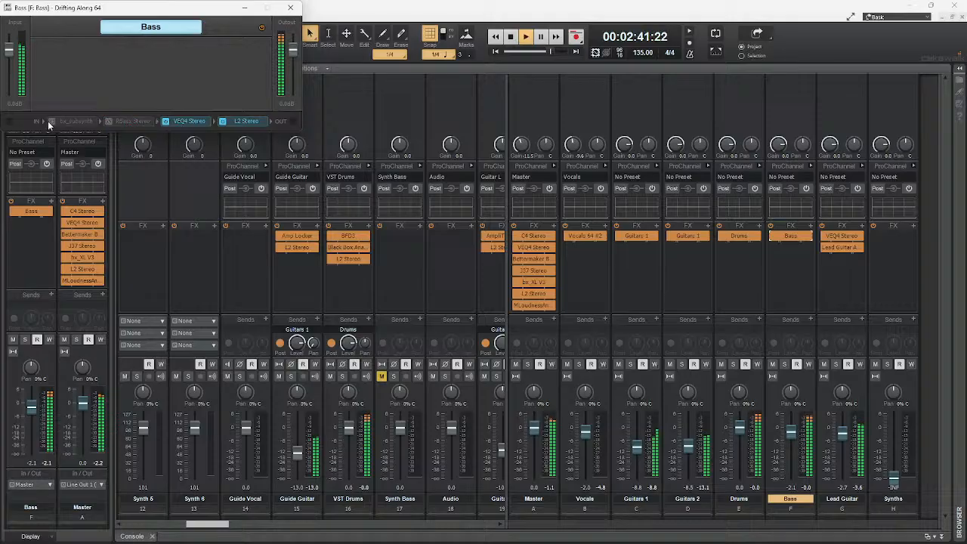
{"action": "left_click", "coordinate": [51, 123]}
Lower the Bass bus bx_subsynth Subharmonics to 24% and close the plugin
{"action": "double_click", "coordinate": [53, 122]}
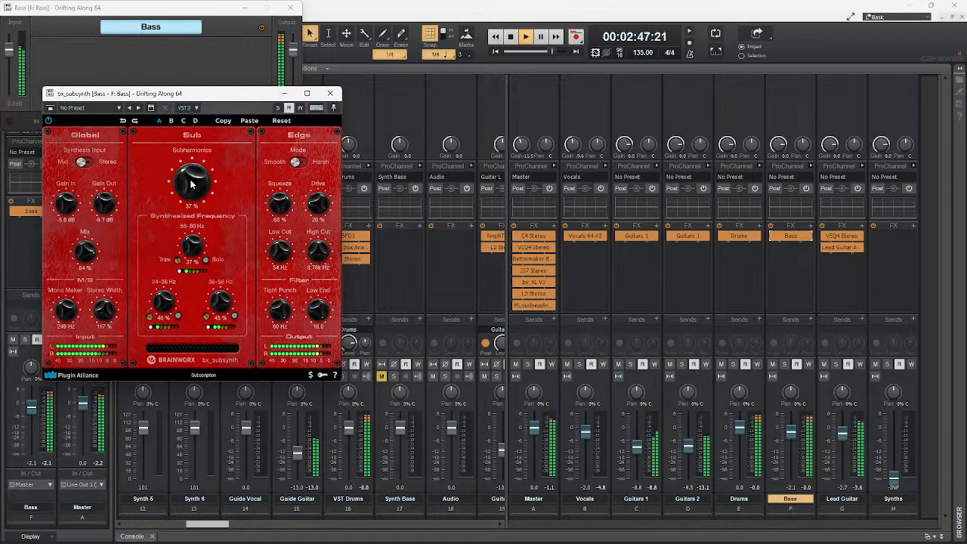
{"action": "left_click_drag", "start_coordinate": [192, 183], "coordinate": [190, 194]}
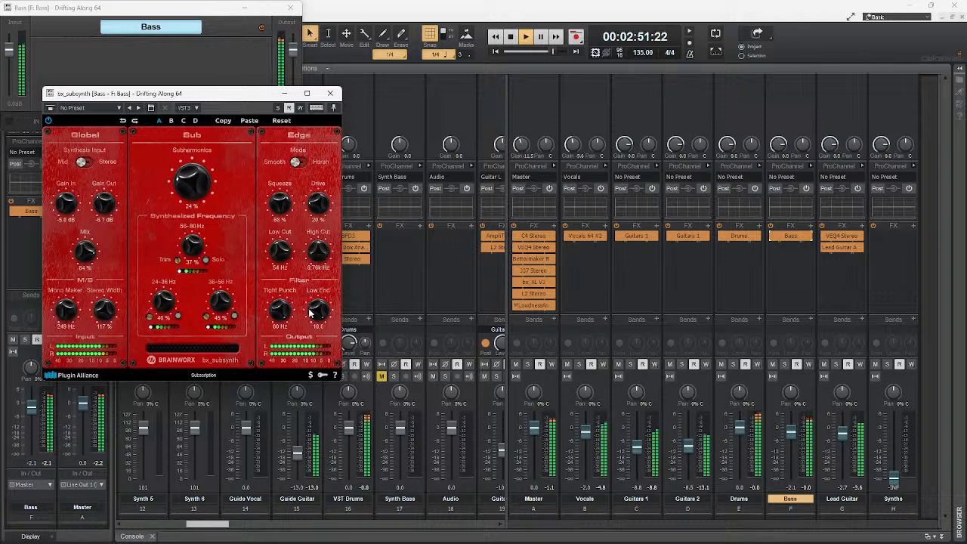
{"action": "left_click", "coordinate": [331, 93]}
Check the L2 limiter levels at the end of the Vocals bus chain, closing the limiter and the open Bass chain
{"action": "left_click", "coordinate": [587, 237]}
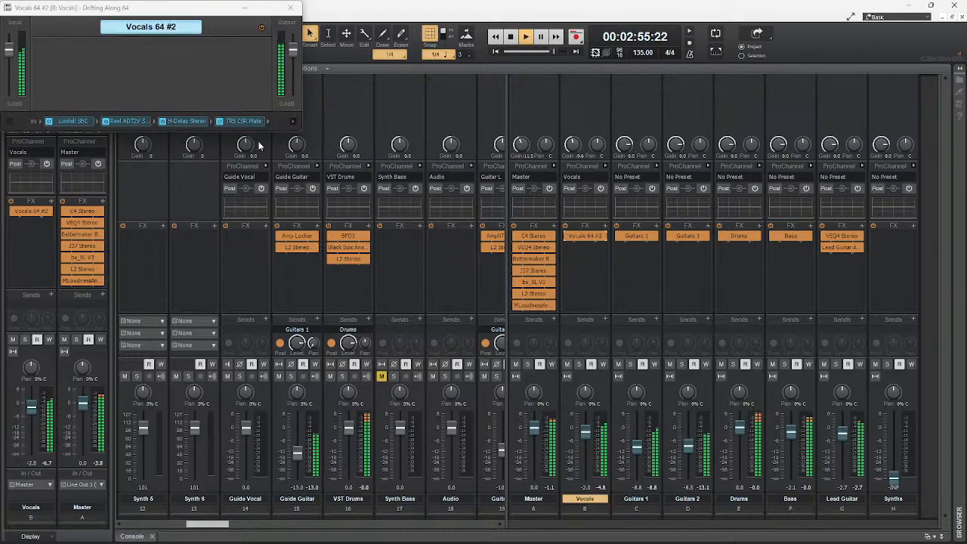
{"action": "left_click", "coordinate": [294, 122]}
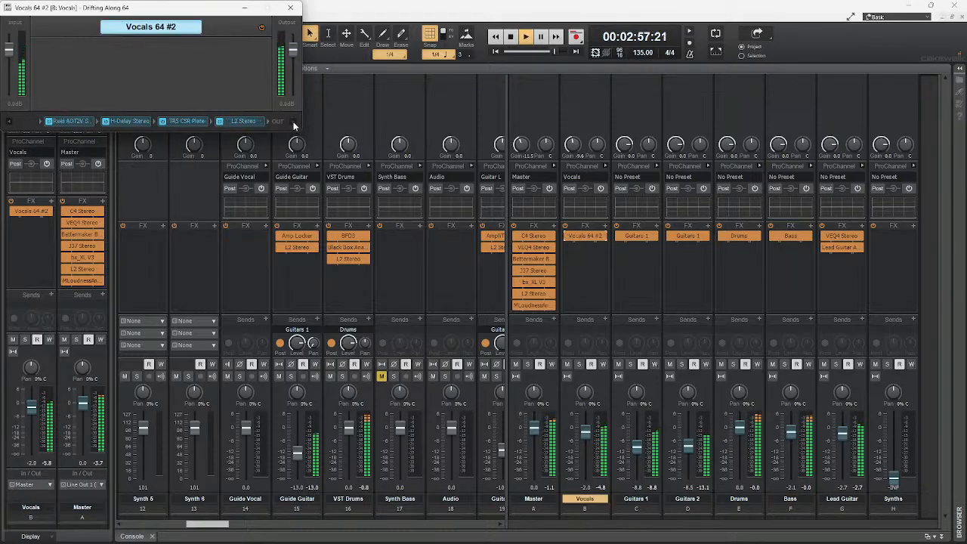
{"action": "double_click", "coordinate": [234, 123]}
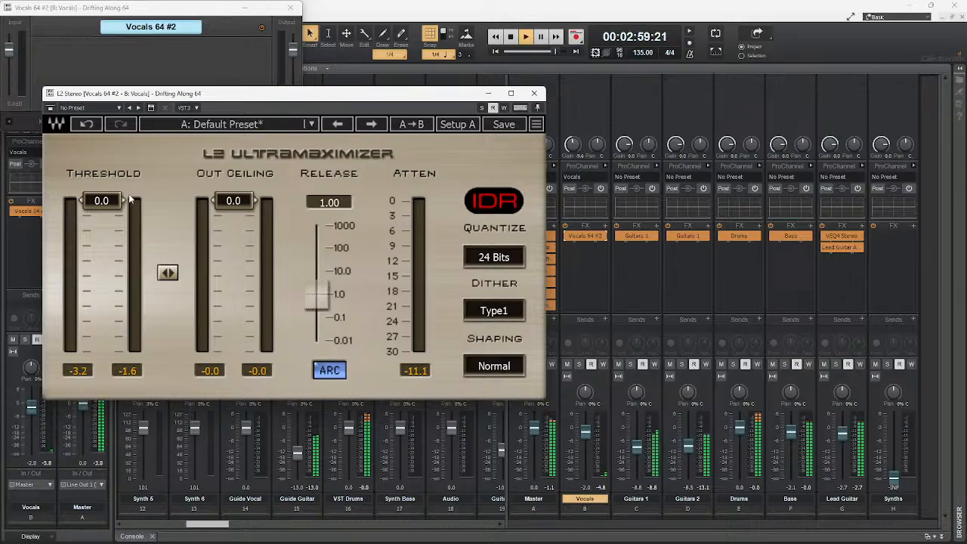
{"action": "left_click", "coordinate": [534, 93]}
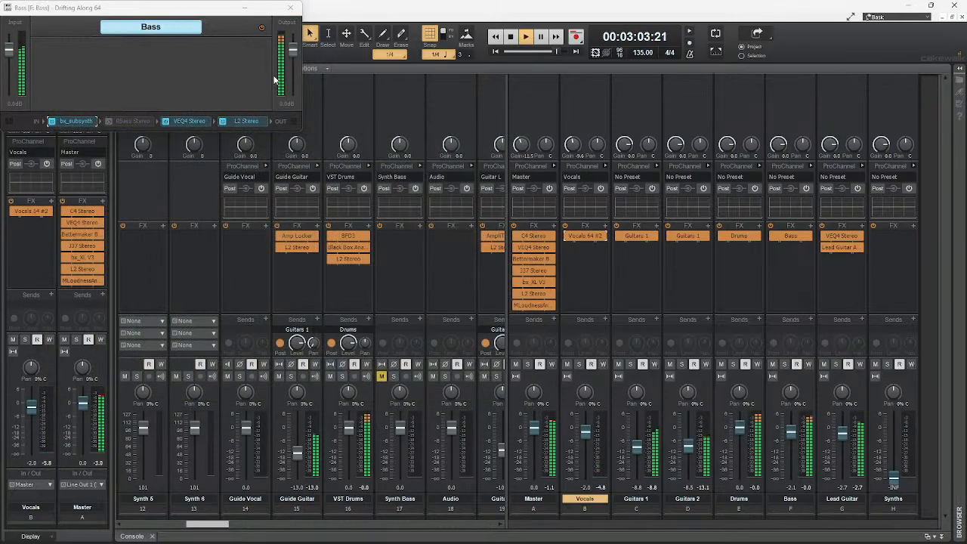
{"action": "left_click", "coordinate": [291, 8]}
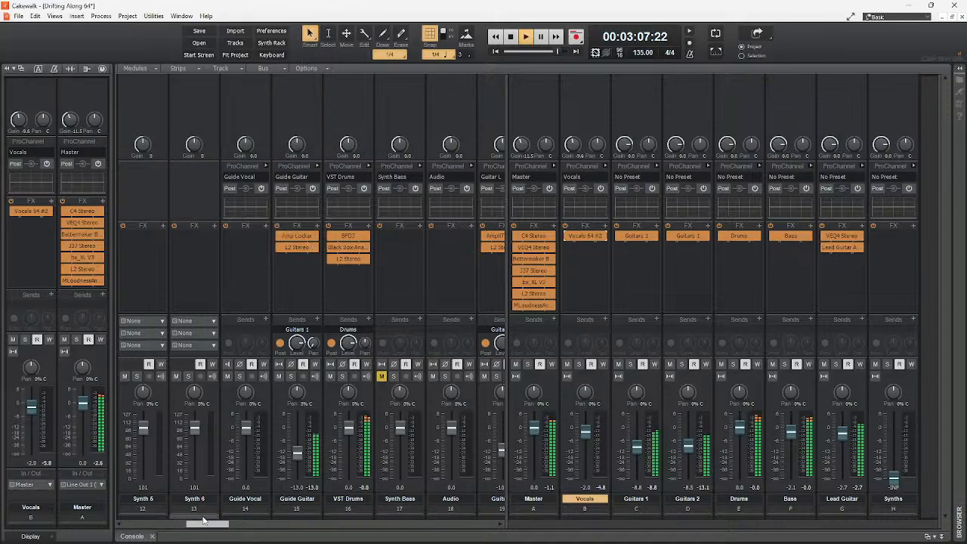
Check the L2 limiter levels on the Lead Guitar 1 track and close the limiter
{"action": "left_click_drag", "start_coordinate": [204, 522], "coordinate": [252, 525]}
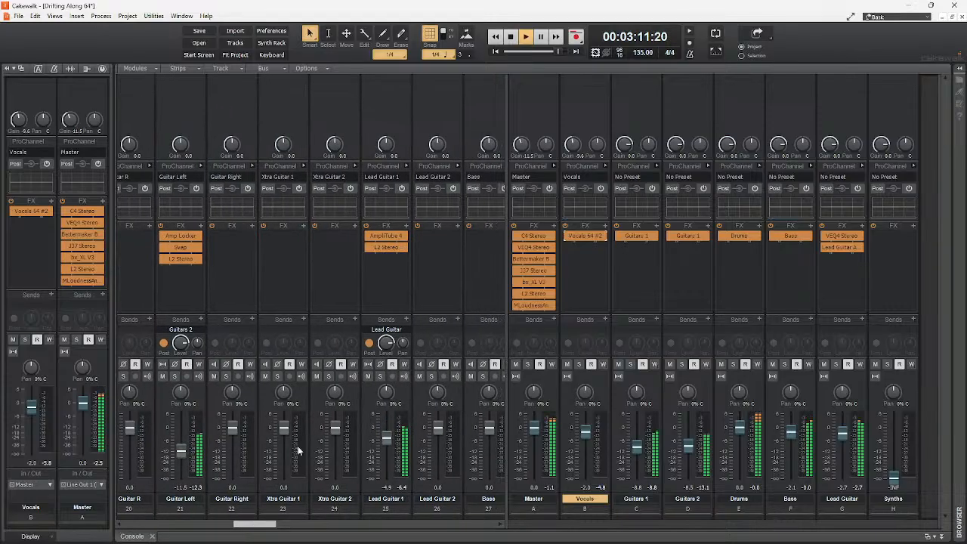
{"action": "double_click", "coordinate": [386, 247]}
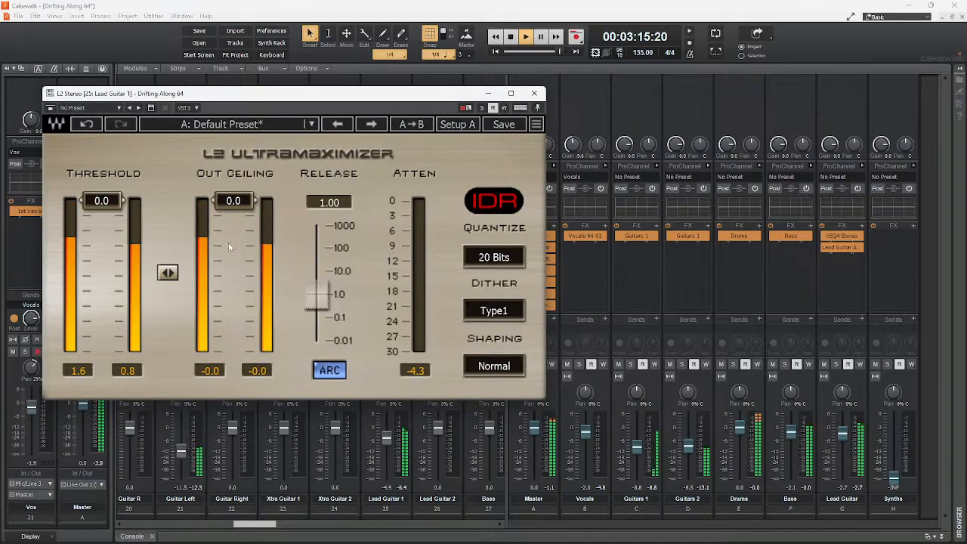
{"action": "left_click", "coordinate": [534, 93]}
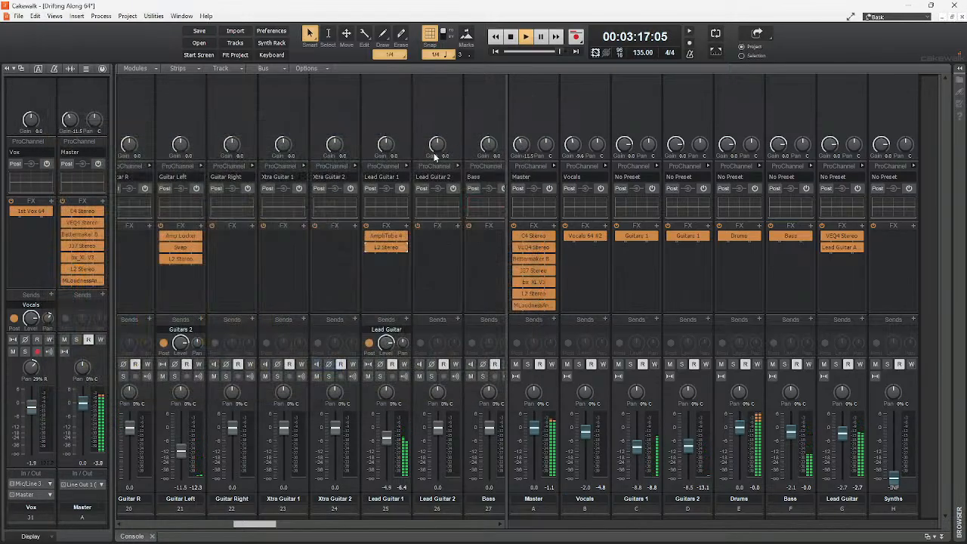
Toggle the Triangle Chorus in Rack A of Lead Guitar 1's AmpliTube 4 and close the plugin
{"action": "double_click", "coordinate": [384, 236]}
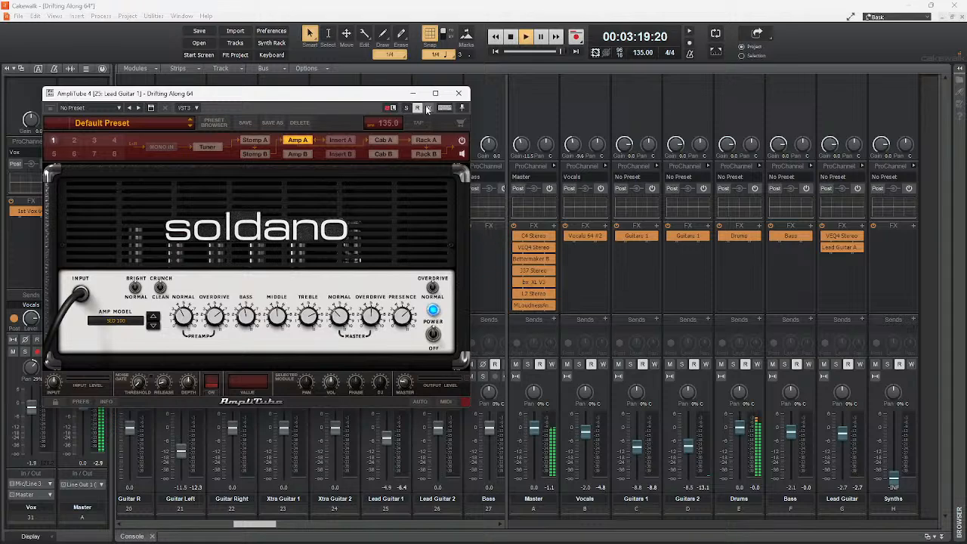
{"action": "left_click", "coordinate": [428, 142]}
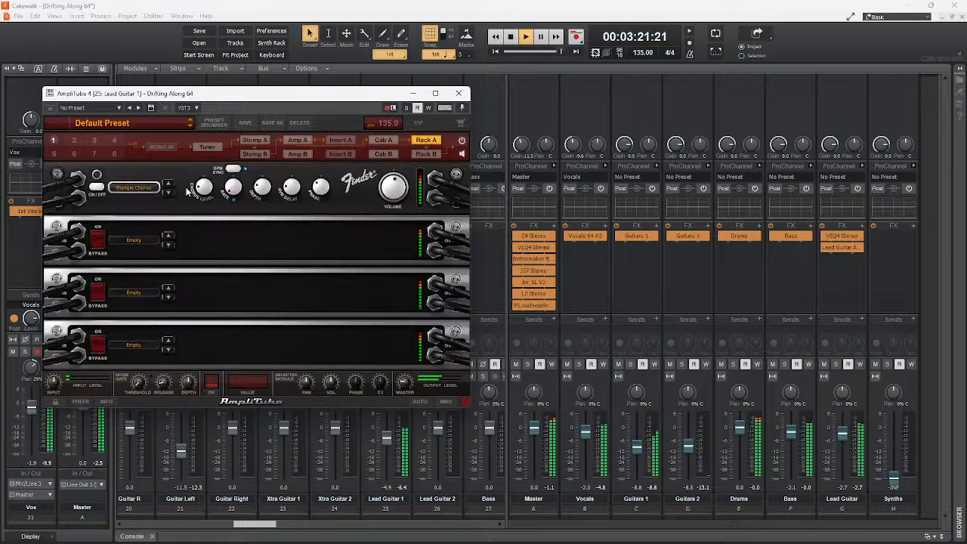
{"action": "left_click", "coordinate": [97, 188]}
{"action": "left_click", "coordinate": [458, 93]}
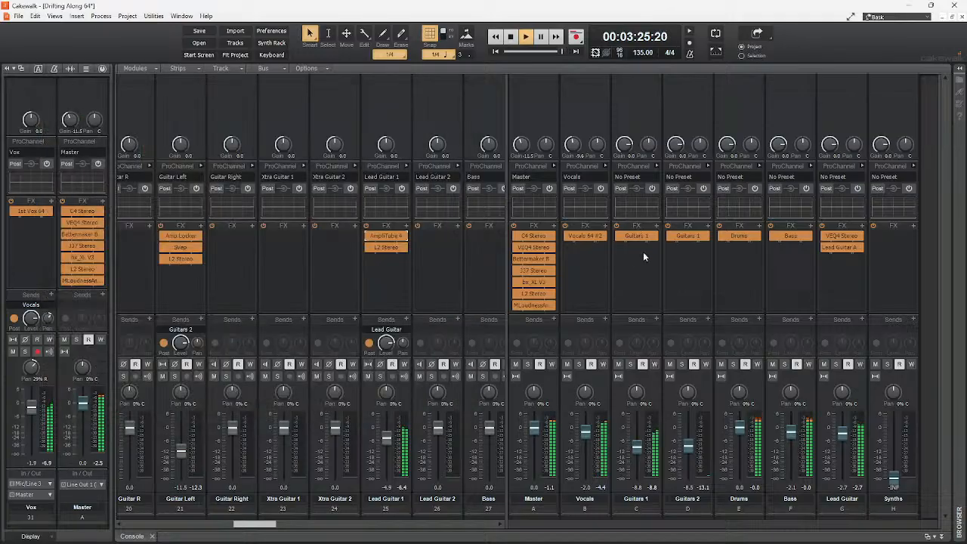
Lower Vox track 32 to -7.9 dB, solo it and centre its pan
{"action": "left_click_drag", "start_coordinate": [257, 525], "coordinate": [305, 527]}
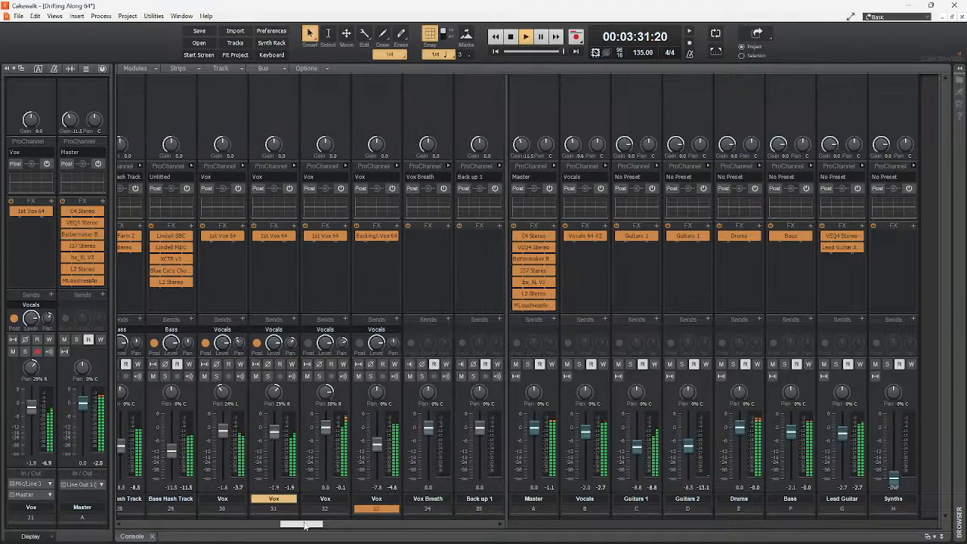
{"action": "left_click_drag", "start_coordinate": [326, 428], "coordinate": [326, 438]}
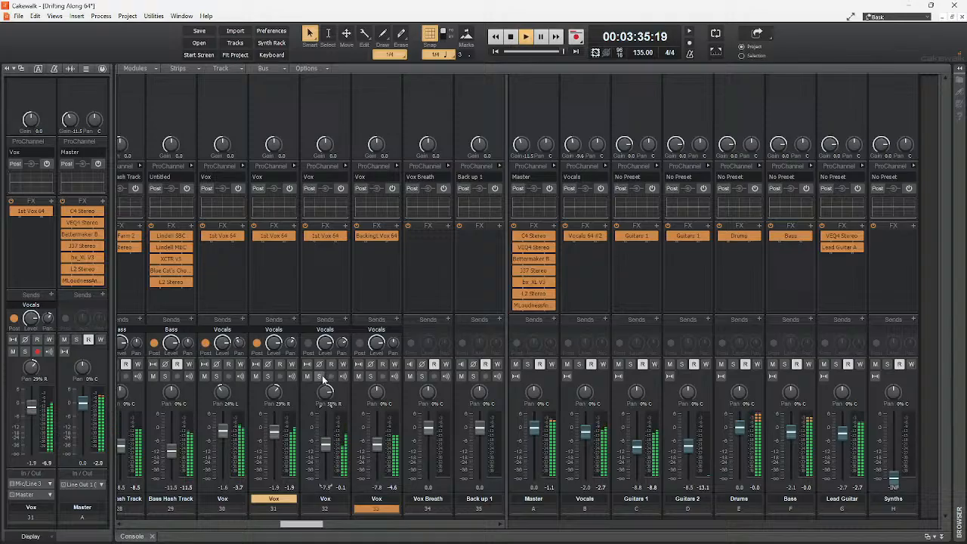
{"action": "left_click", "coordinate": [320, 377]}
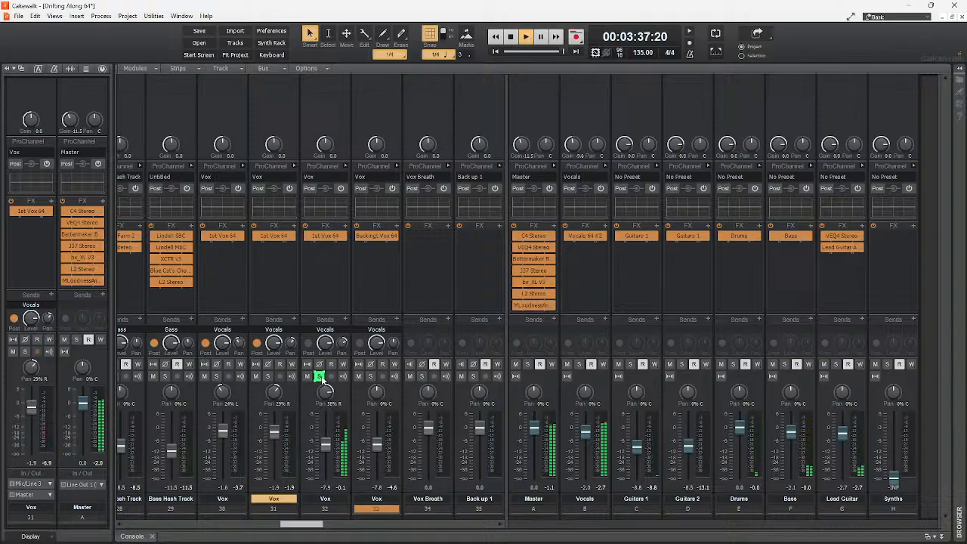
{"action": "double_click", "coordinate": [326, 392]}
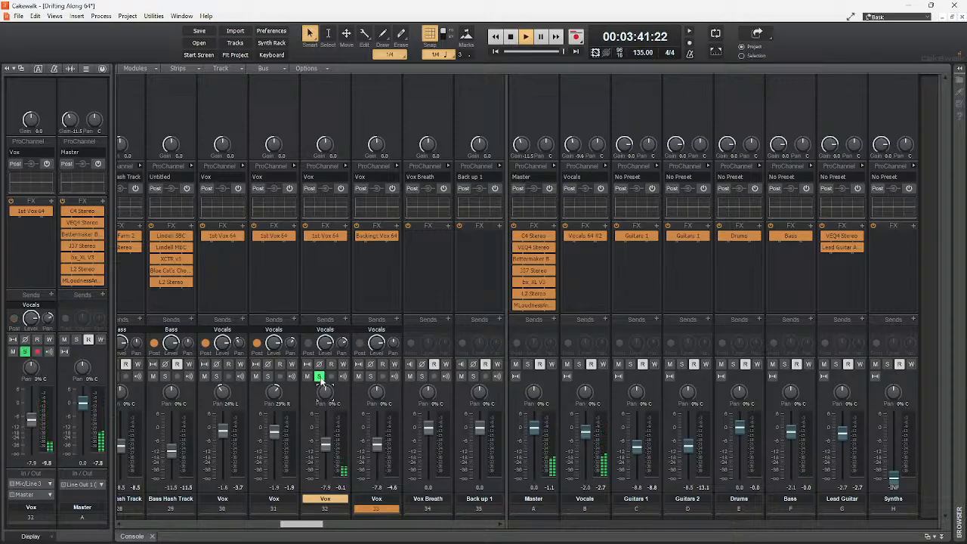
Stop playback, bring back the track view and play the soloed Vox track 32 from measure 96, just before clip Record 28
{"action": "key", "text": "space"}
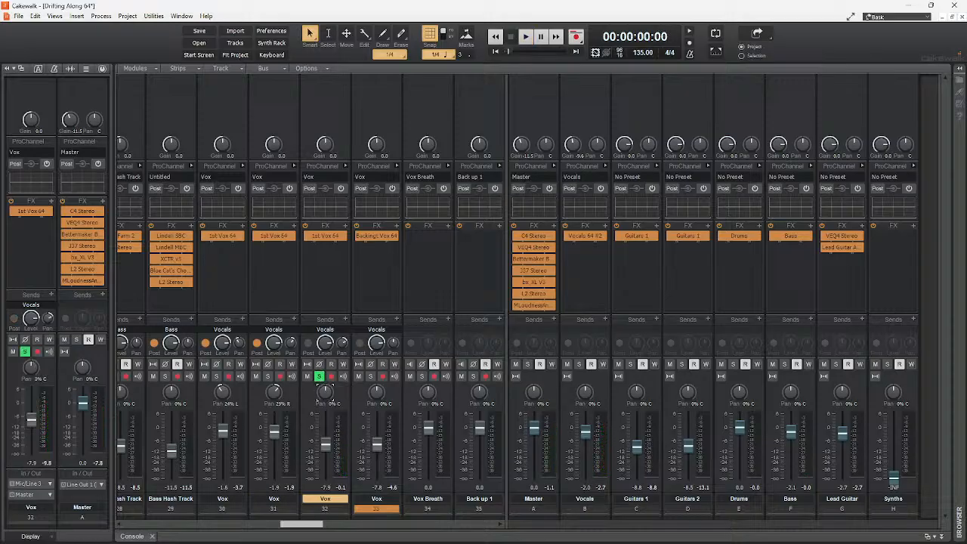
{"action": "left_click", "coordinate": [126, 537]}
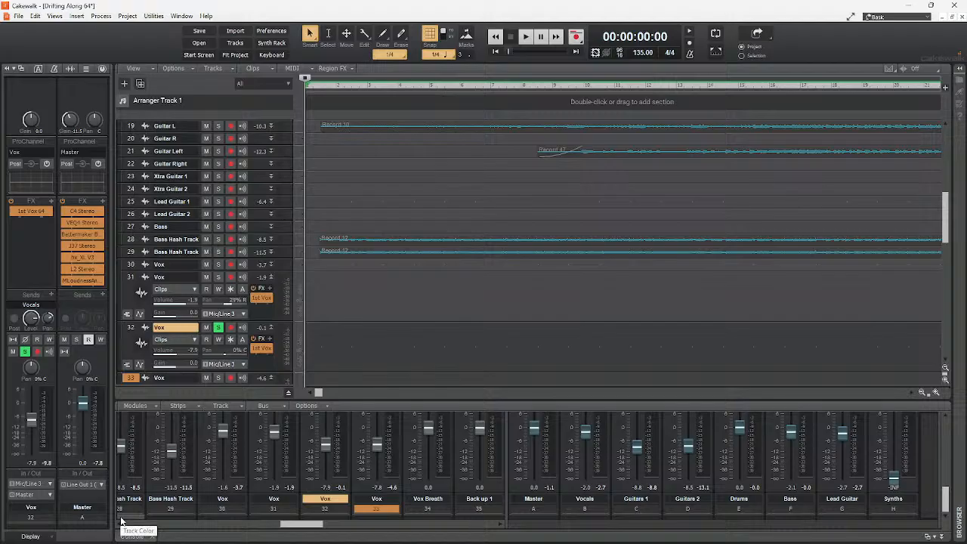
{"action": "left_click_drag", "start_coordinate": [318, 392], "coordinate": [411, 394]}
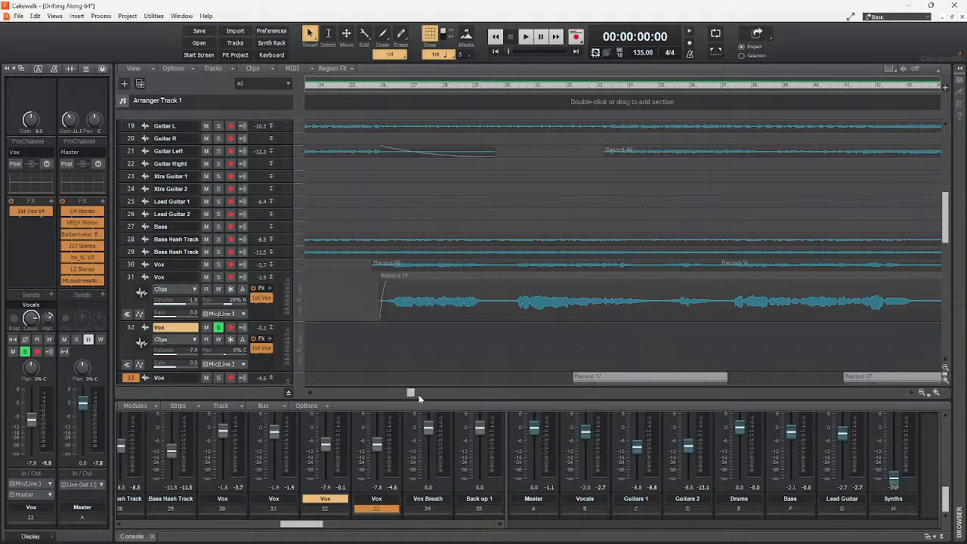
{"action": "left_click_drag", "start_coordinate": [412, 394], "coordinate": [655, 404]}
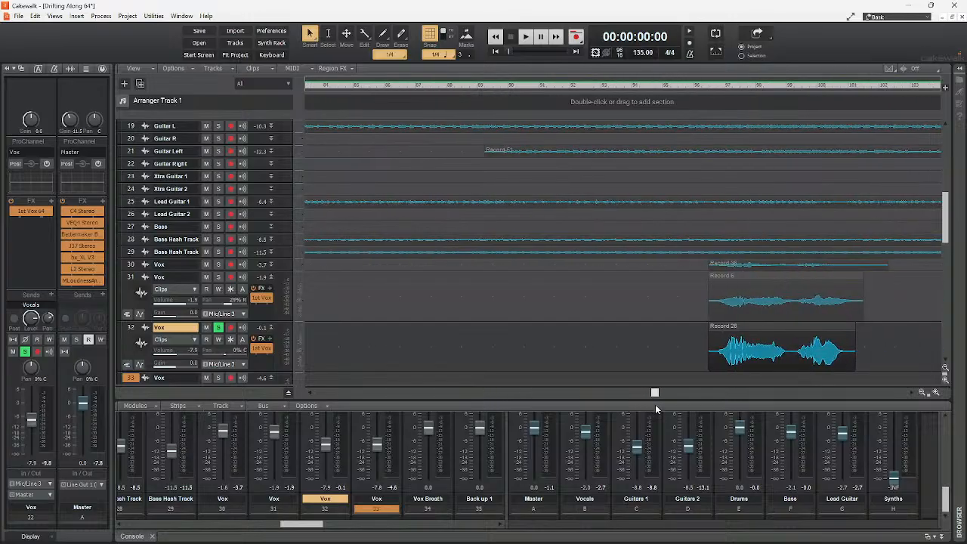
{"action": "left_click", "coordinate": [696, 86]}
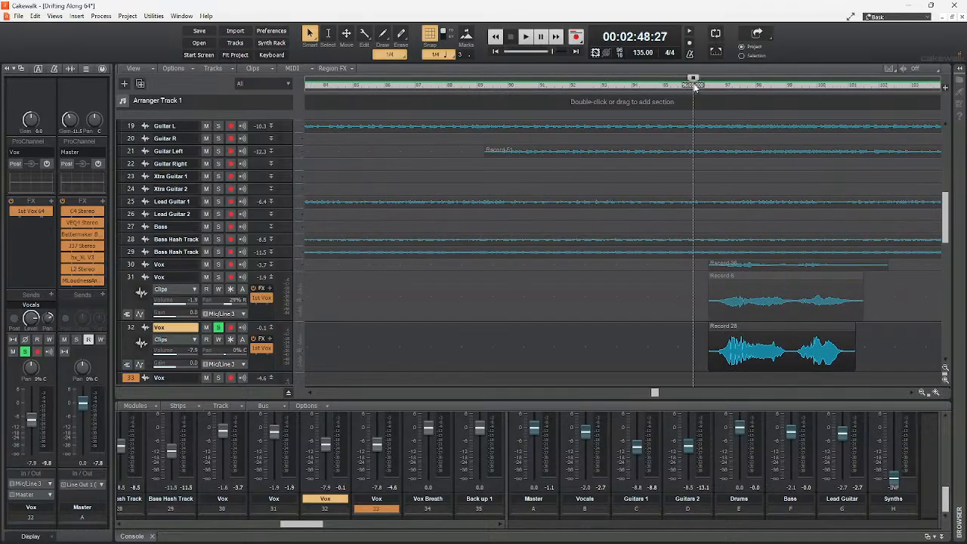
{"action": "key", "text": "space"}
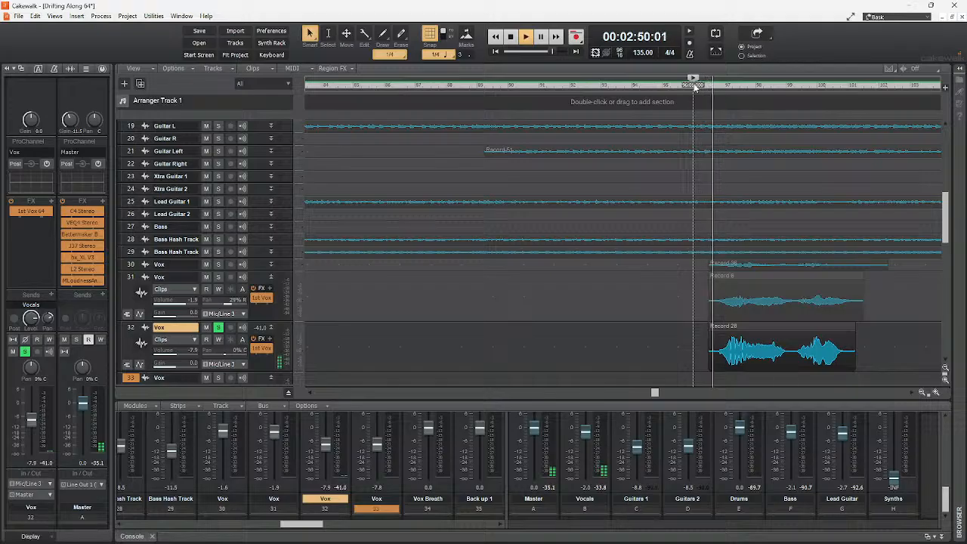
Open VEQ4 in track 32's 1st Vox 64 chain and set the LMF band to 1000 Hz
{"action": "double_click", "coordinate": [262, 348]}
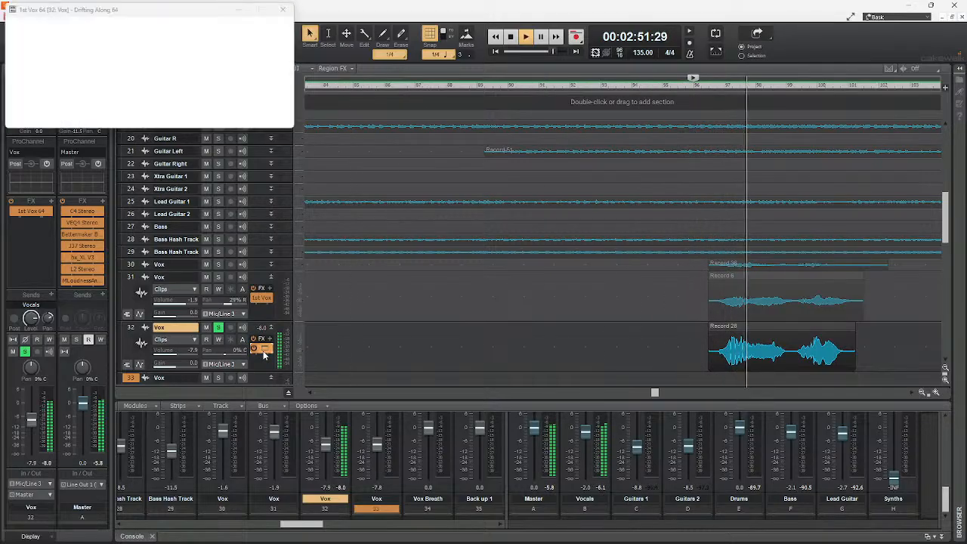
{"action": "double_click", "coordinate": [110, 120]}
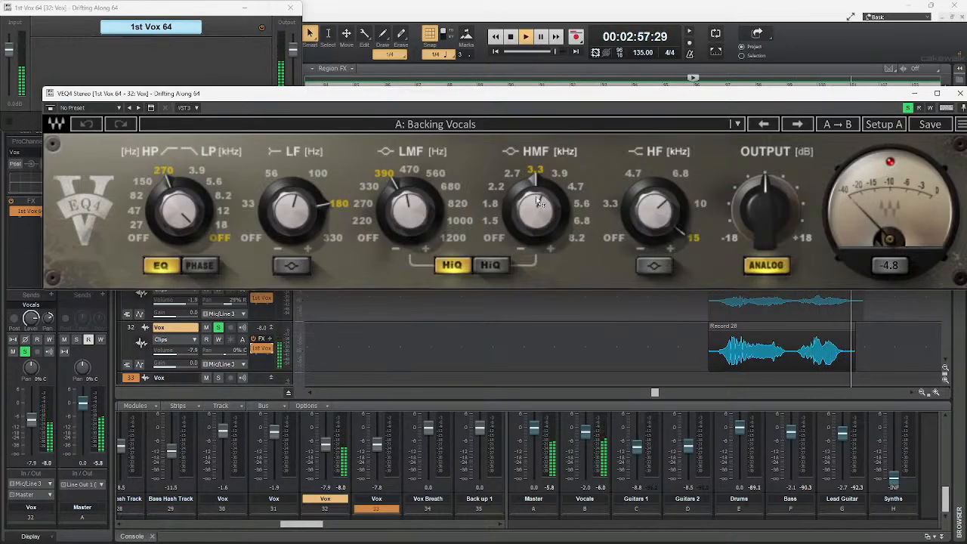
{"action": "left_click", "coordinate": [459, 221]}
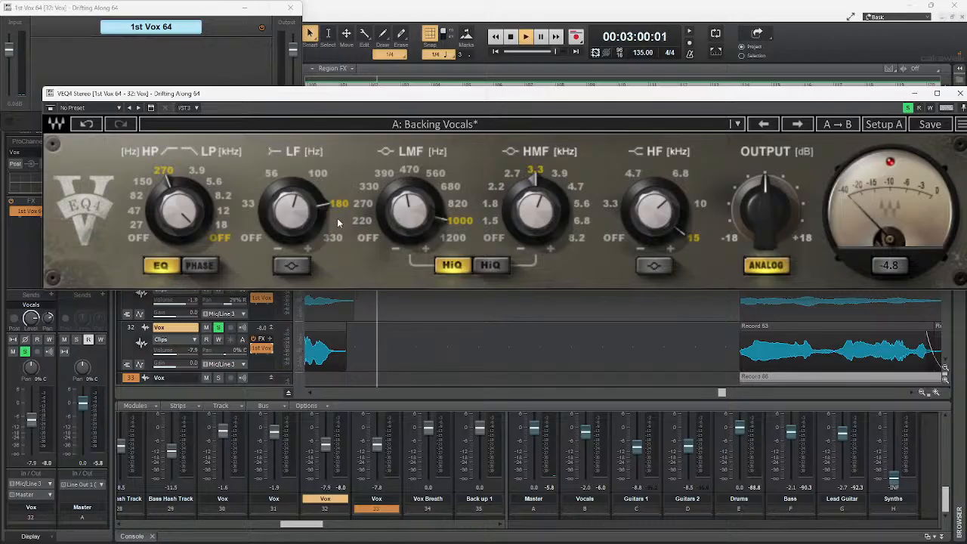
Try VEQ4's high-pass filter at 150 Hz, return it to 270 Hz and set the low-pass filter to 12 kHz
{"action": "left_click", "coordinate": [144, 182]}
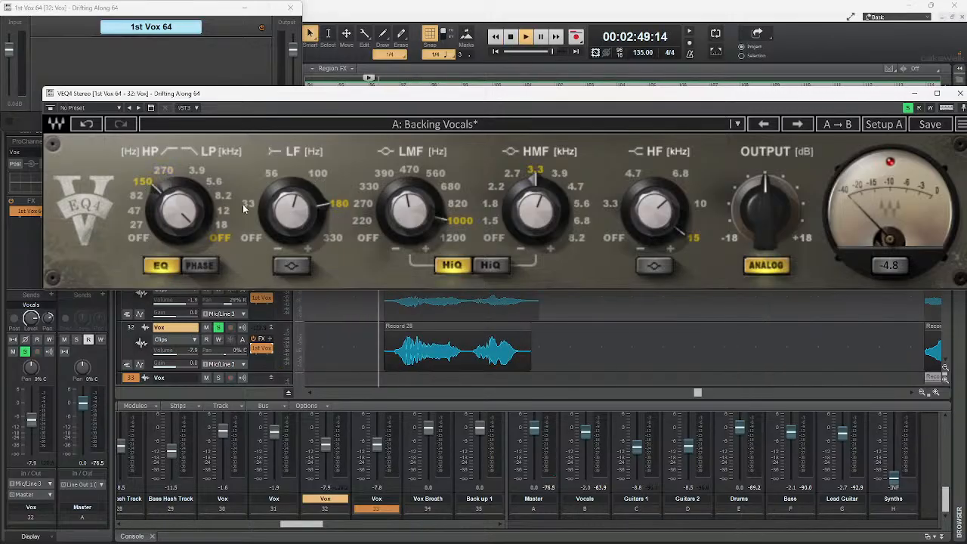
{"action": "left_click", "coordinate": [164, 172]}
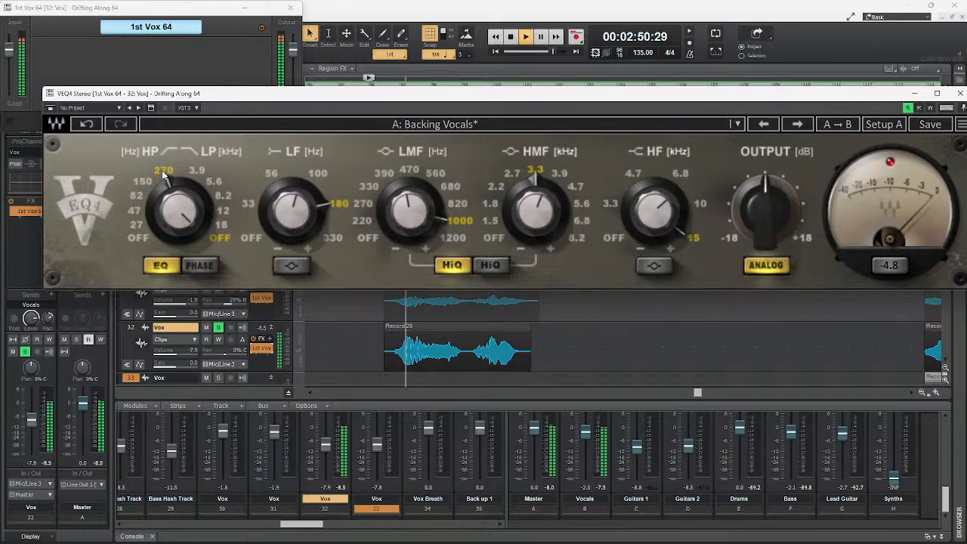
{"action": "left_click", "coordinate": [222, 224]}
{"action": "left_click", "coordinate": [224, 211]}
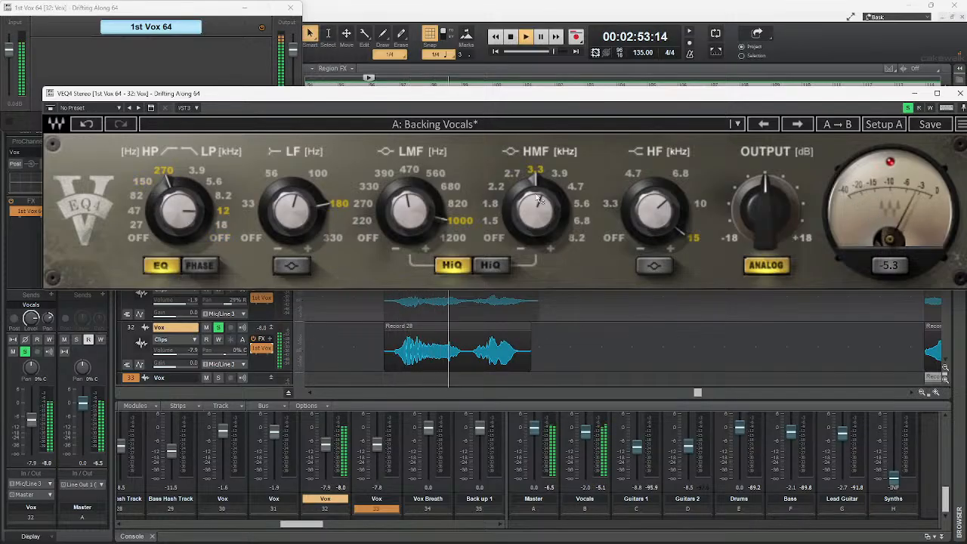
Set VEQ4's HF band to 10 kHz and replay the soloed Vox track 32
{"action": "key", "text": "space"}
{"action": "left_click_drag", "start_coordinate": [541, 200], "coordinate": [542, 205]}
{"action": "left_click_drag", "start_coordinate": [671, 202], "coordinate": [655, 222]}
{"action": "key", "text": "space"}
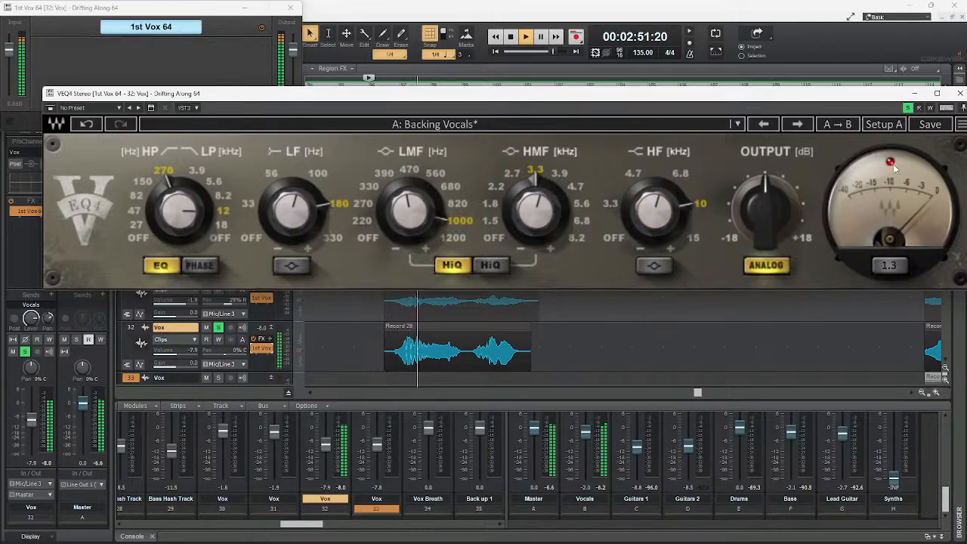
Open the DeEsser in the 1st Vox 64 chain, set its threshold to -31.1 during playback and close it
{"action": "key", "text": "space"}
{"action": "left_click_drag", "start_coordinate": [233, 102], "coordinate": [247, 253]}
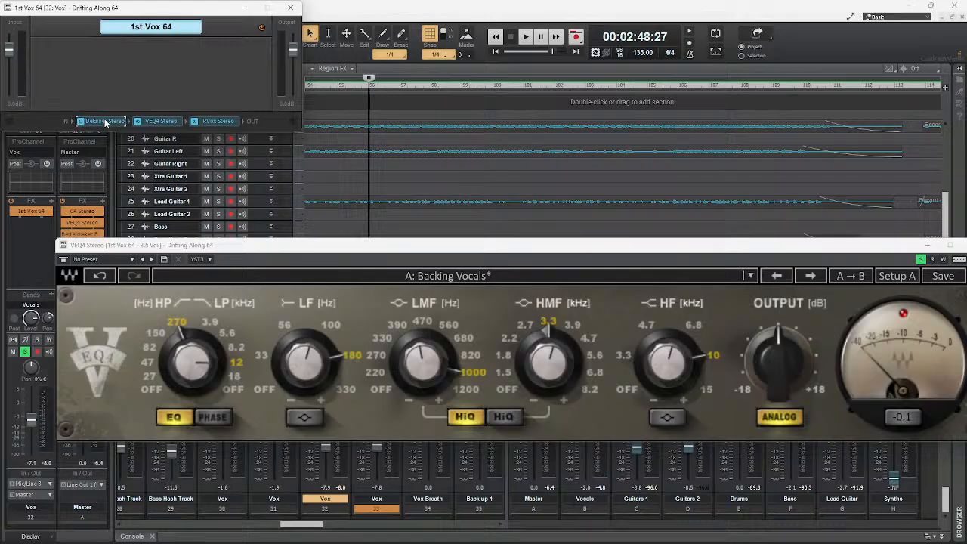
{"action": "double_click", "coordinate": [106, 123]}
{"action": "key", "text": "space"}
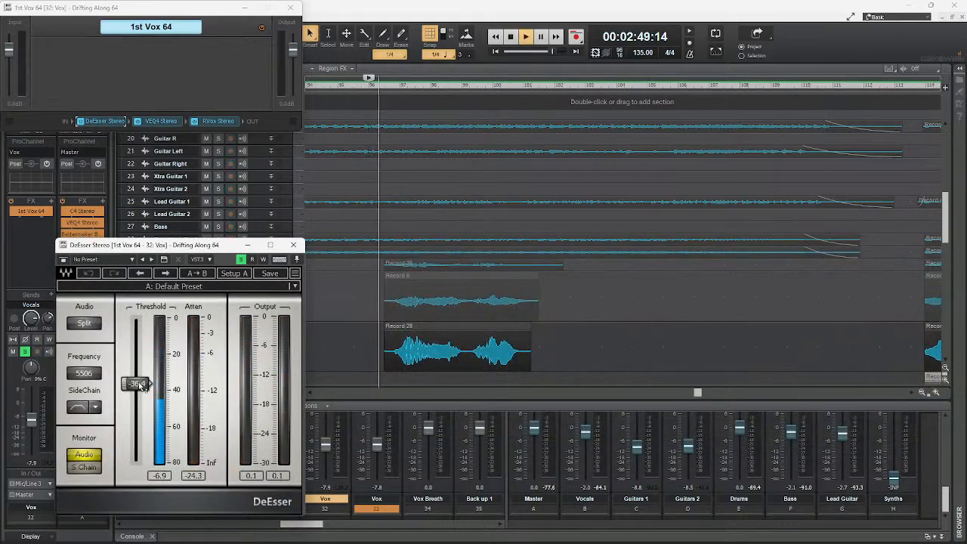
{"action": "mouse_move", "coordinate": [141, 386]}
{"action": "left_mouse_down"}
{"action": "mouse_move", "coordinate": [149, 374]}
{"action": "mouse_move", "coordinate": [141, 373]}
{"action": "left_mouse_up"}
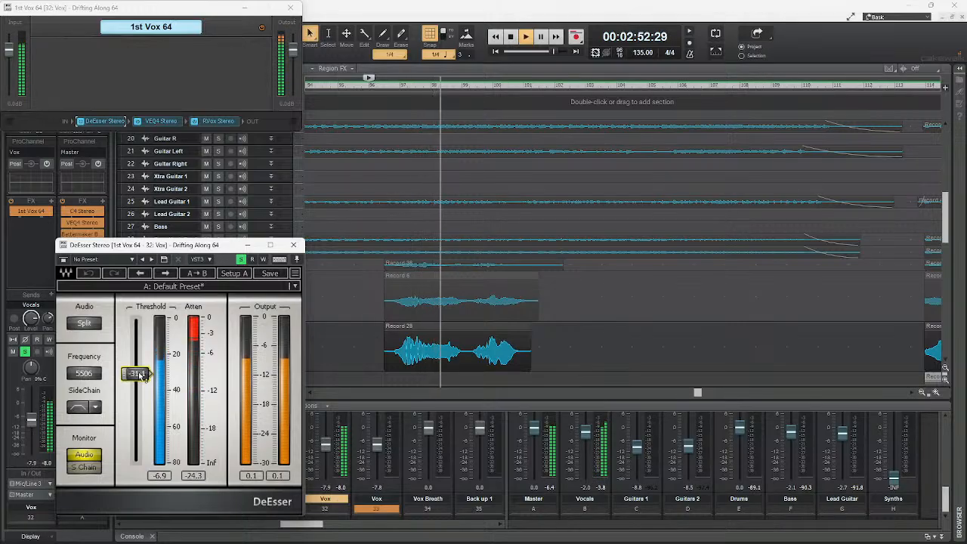
{"action": "left_click", "coordinate": [293, 245]}
Reopen VEQ4 in track 32's chain, set the HMF gain to 1.5 dB and adjust the LMF and LF gains during playback
{"action": "double_click", "coordinate": [161, 121]}
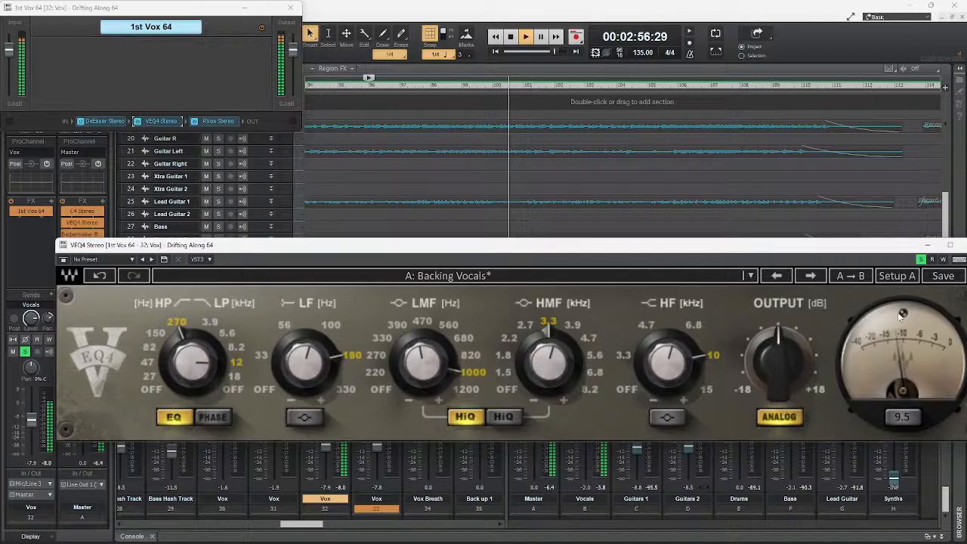
{"action": "key", "text": "space"}
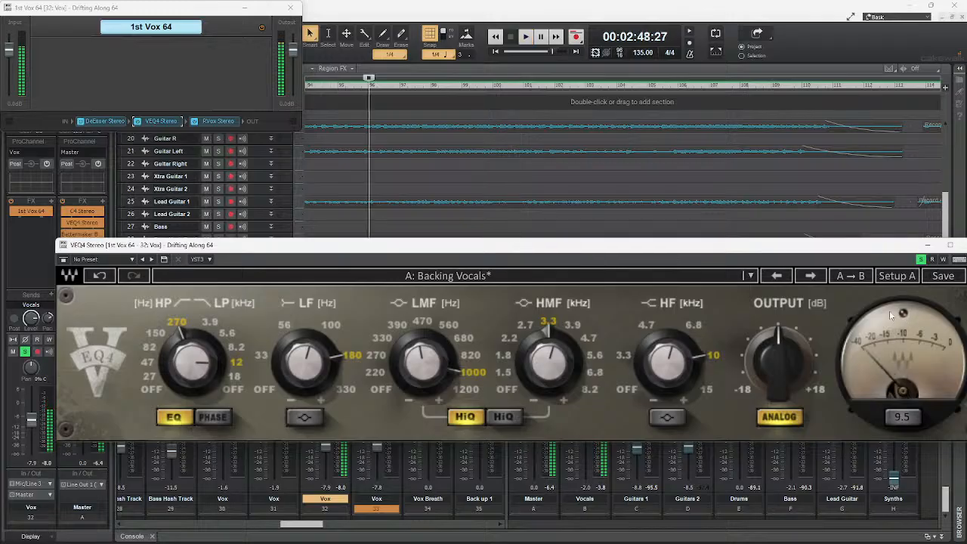
{"action": "key", "text": "space"}
{"action": "left_click_drag", "start_coordinate": [759, 250], "coordinate": [664, 200]}
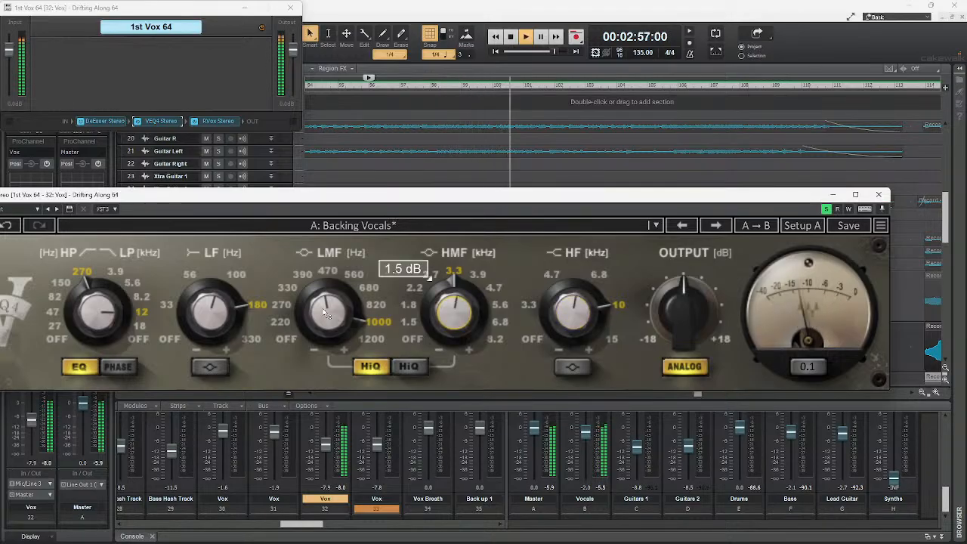
{"action": "key", "text": "space"}
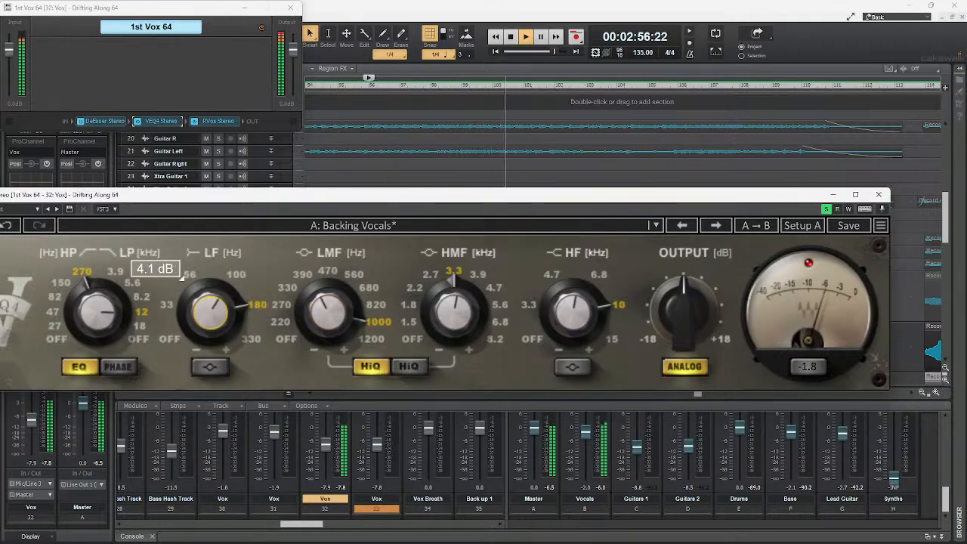
{"action": "key", "text": "space"}
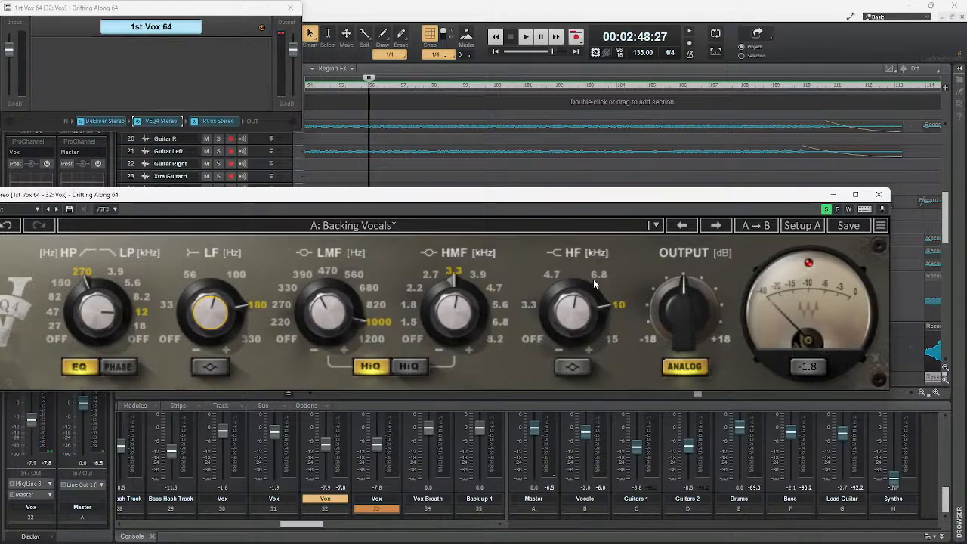
Set VEQ4's HF band to 6.8 kHz and its low-pass filter to 8.2 kHz, audition the vocal and close VEQ4
{"action": "left_click_drag", "start_coordinate": [593, 284], "coordinate": [595, 294]}
{"action": "key", "text": "space"}
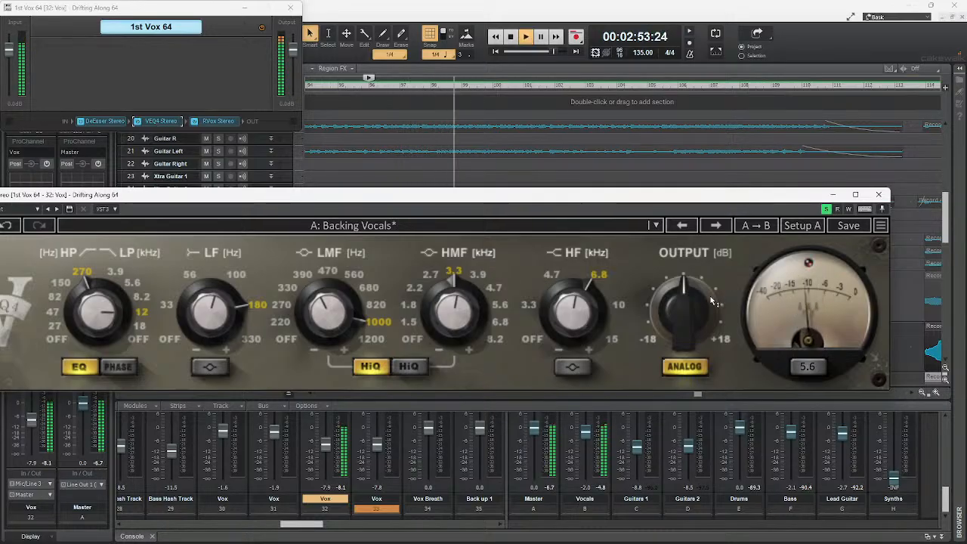
{"action": "key", "text": "space"}
{"action": "mouse_move", "coordinate": [687, 296]}
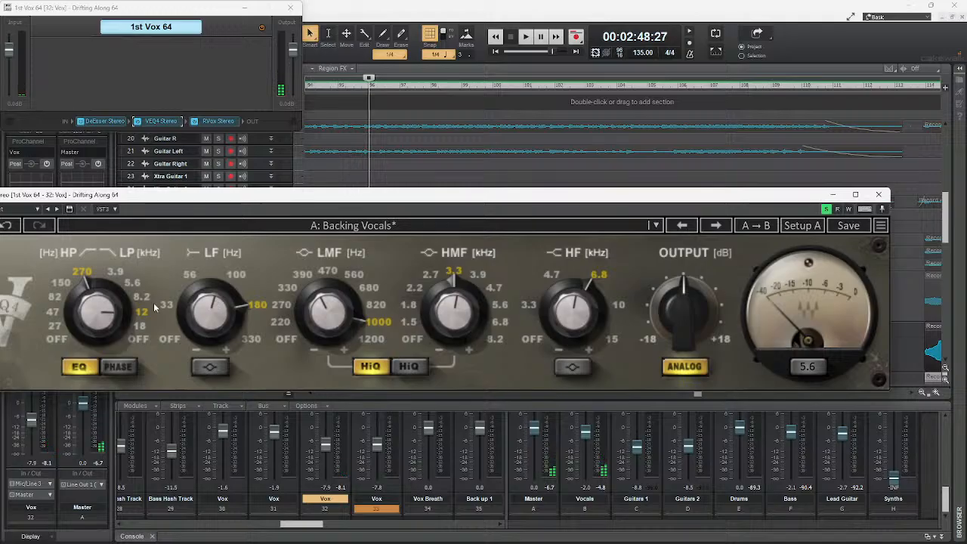
{"action": "left_click", "coordinate": [142, 298]}
{"action": "key", "text": "space"}
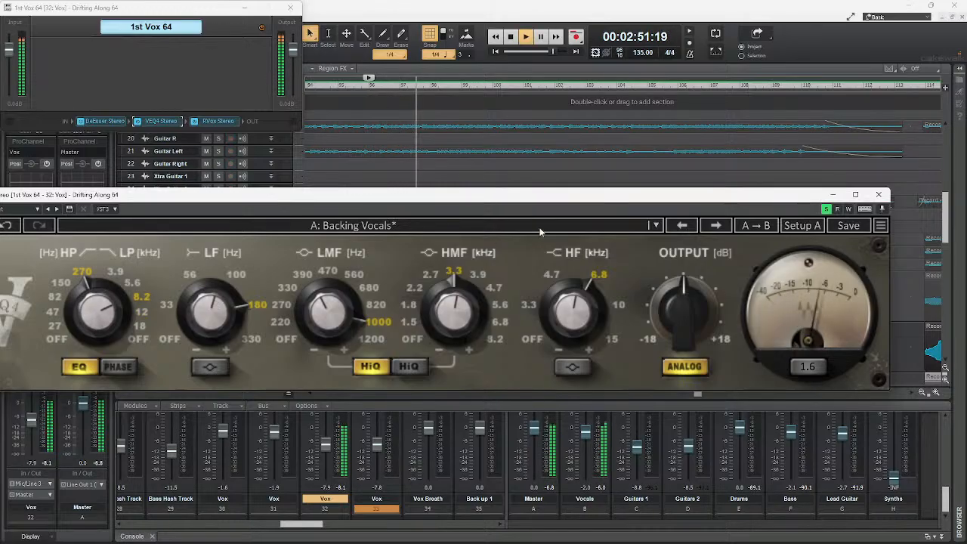
{"action": "left_click", "coordinate": [879, 195]}
{"action": "key", "text": "space"}
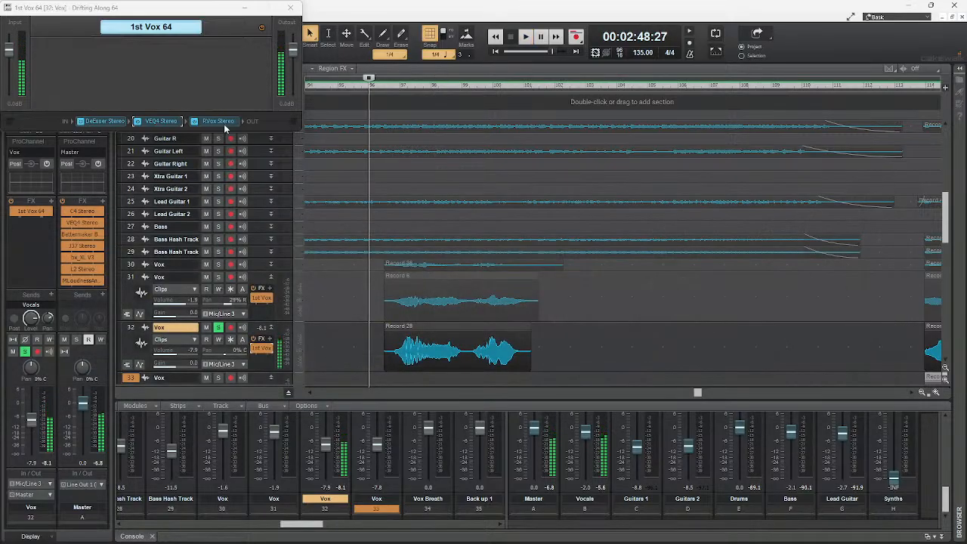
Open RVox in track 32's chain, set its compression to -1.9 and unsolo the track in the expanded console
{"action": "double_click", "coordinate": [225, 120]}
{"action": "left_click_drag", "start_coordinate": [101, 368], "coordinate": [102, 316]}
{"action": "key", "text": "space"}
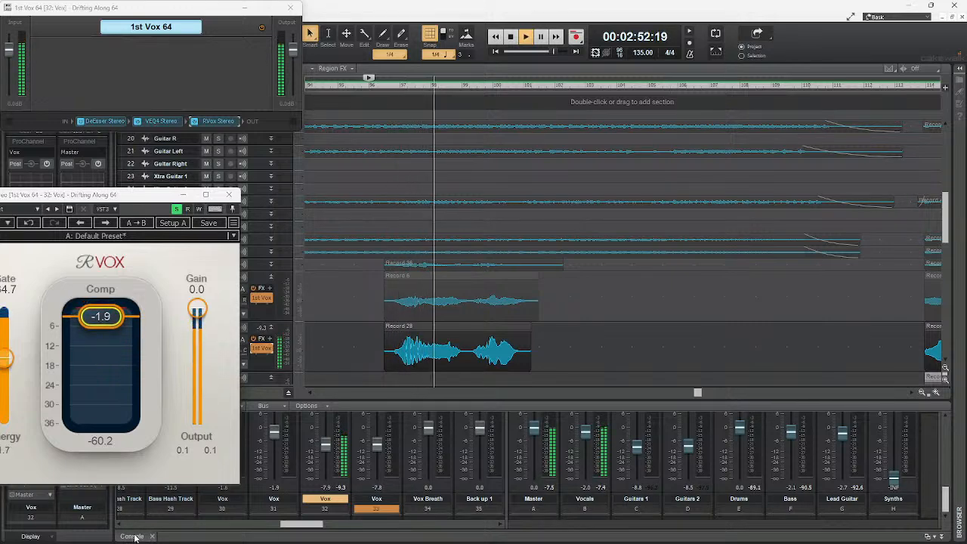
{"action": "double_click", "coordinate": [134, 537]}
{"action": "left_click", "coordinate": [319, 376]}
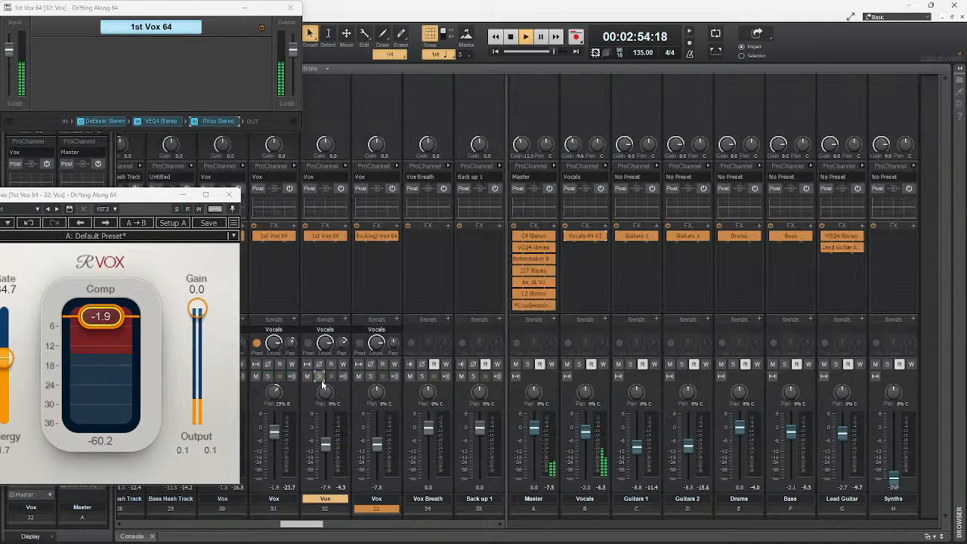
Set RVox's compression on track 32 to -17.6, replay the full mix and close RVox
{"action": "left_click_drag", "start_coordinate": [101, 317], "coordinate": [101, 363]}
{"action": "key", "text": "space"}
{"action": "key", "text": "space"}
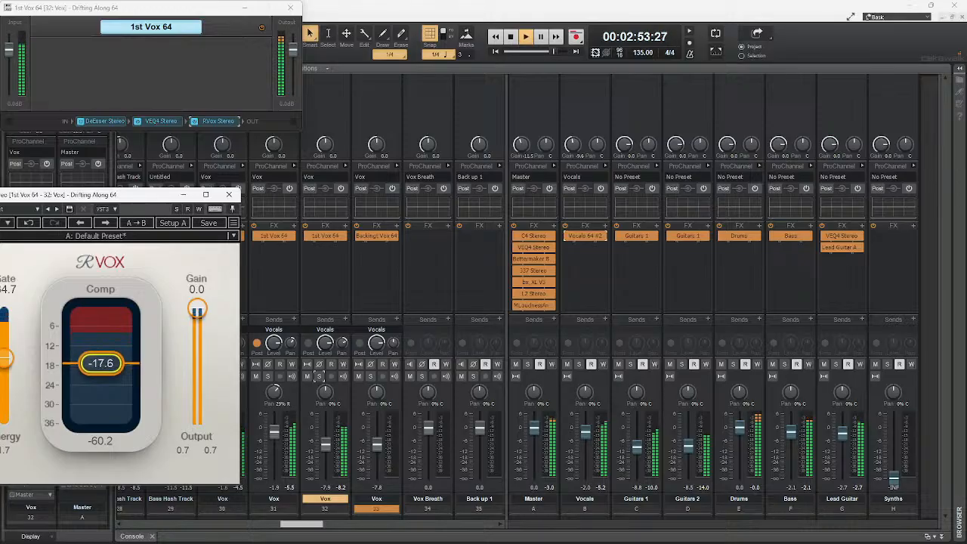
{"action": "left_click", "coordinate": [229, 194]}
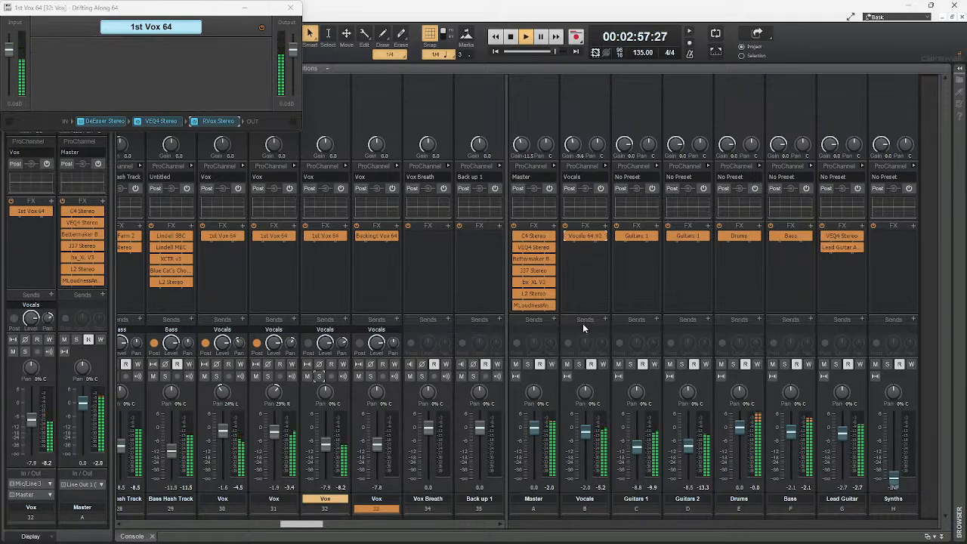
Solo the Vocals bus and set the L2 threshold in its Vocals 64 #2 chain to -3.2
{"action": "left_click", "coordinate": [579, 364]}
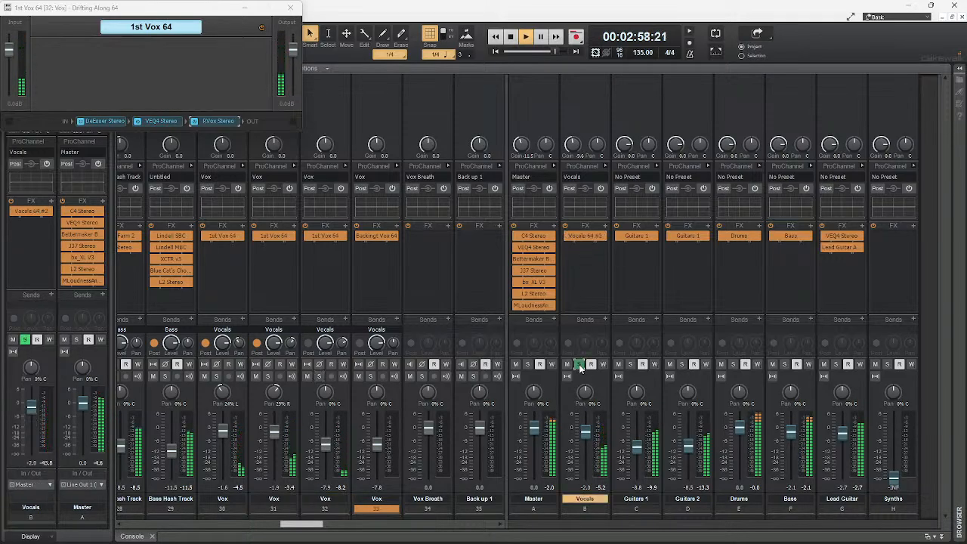
{"action": "double_click", "coordinate": [585, 236]}
{"action": "left_click", "coordinate": [293, 121]}
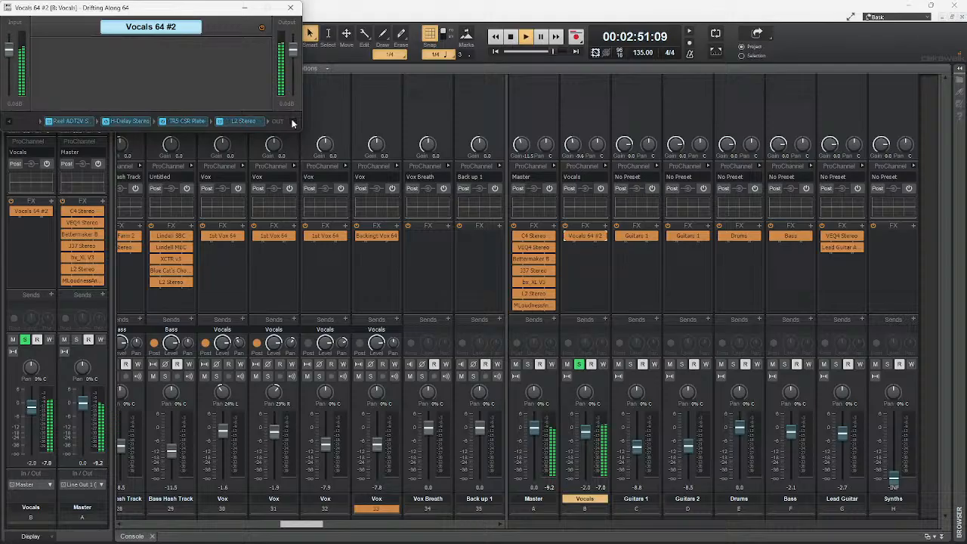
{"action": "double_click", "coordinate": [245, 120]}
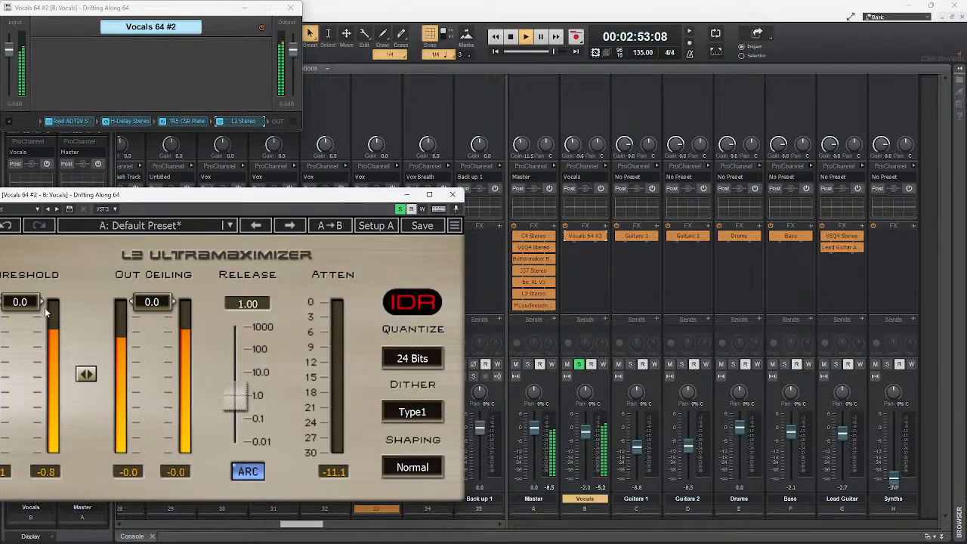
{"action": "left_click_drag", "start_coordinate": [45, 308], "coordinate": [20, 317]}
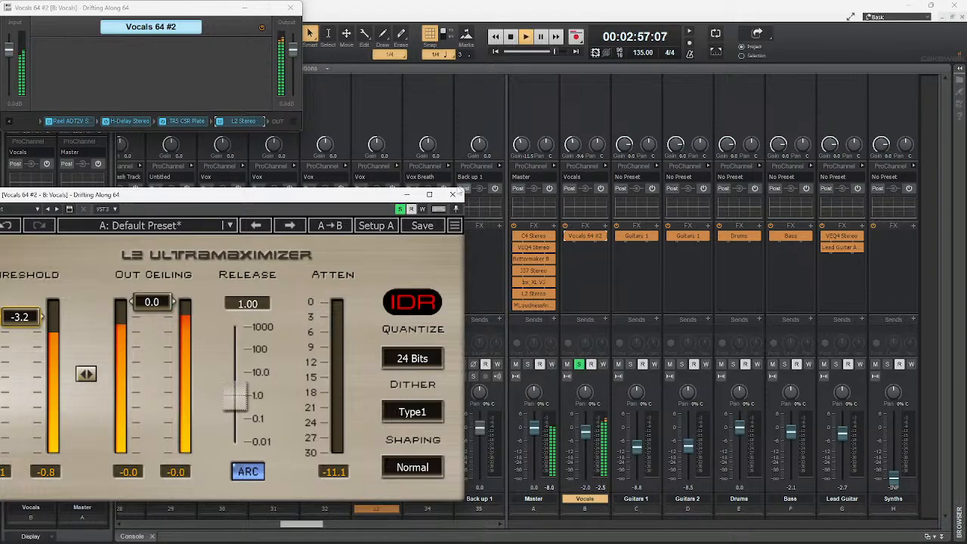
{"action": "left_click", "coordinate": [453, 194]}
Replay the full mix with the Vocals bus unsoloed and close the Vocals 64 #2 and 1st Vox 64 chains
{"action": "key", "text": "space"}
{"action": "key", "text": "space"}
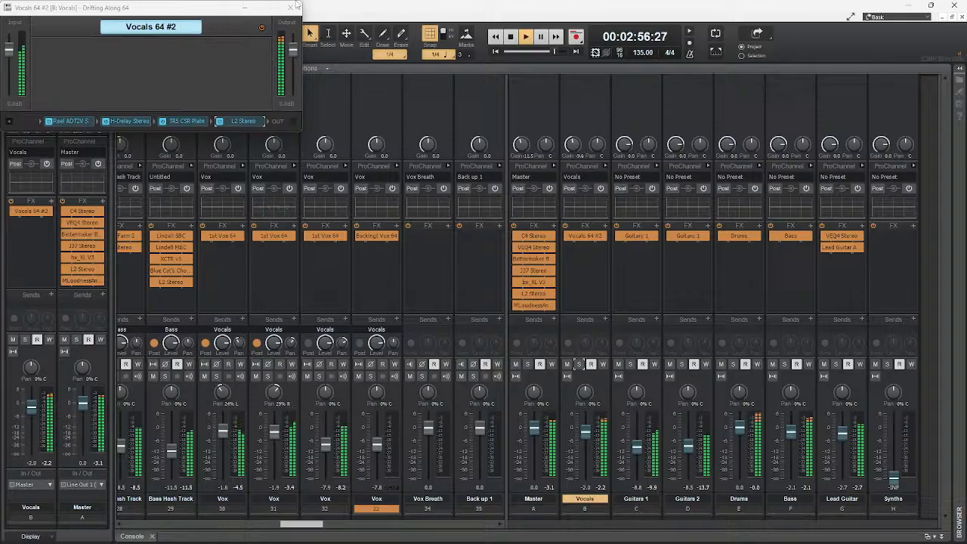
{"action": "left_click", "coordinate": [291, 6]}
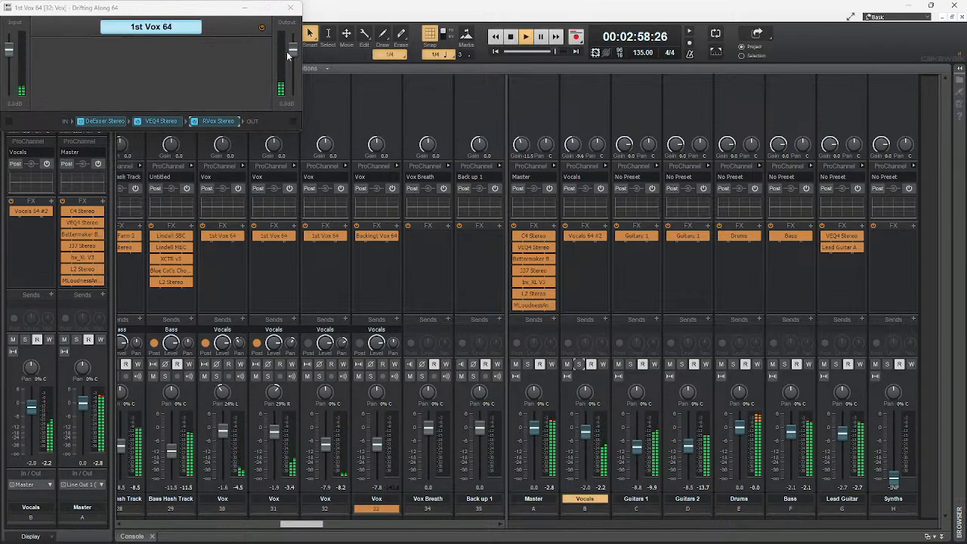
{"action": "left_click", "coordinate": [291, 7]}
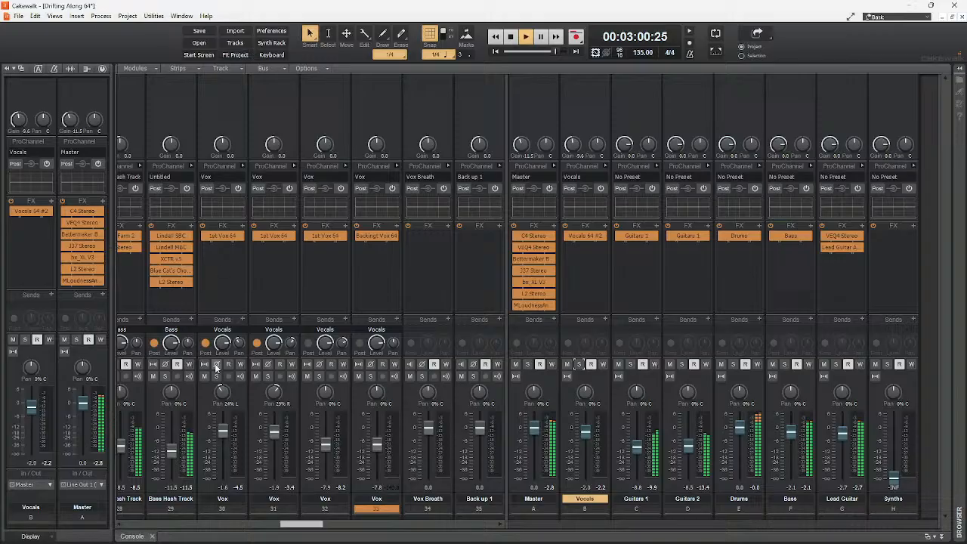
Open AmpliTube 4 on the Lead Guitar 1 track and examine its Amp A controls during playback
{"action": "left_click_drag", "start_coordinate": [306, 525], "coordinate": [268, 526]}
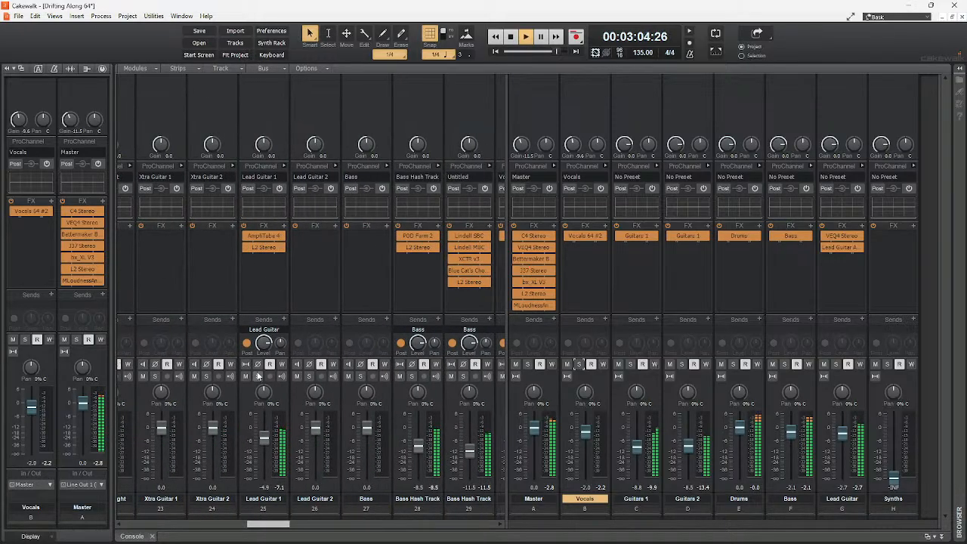
{"action": "double_click", "coordinate": [263, 236]}
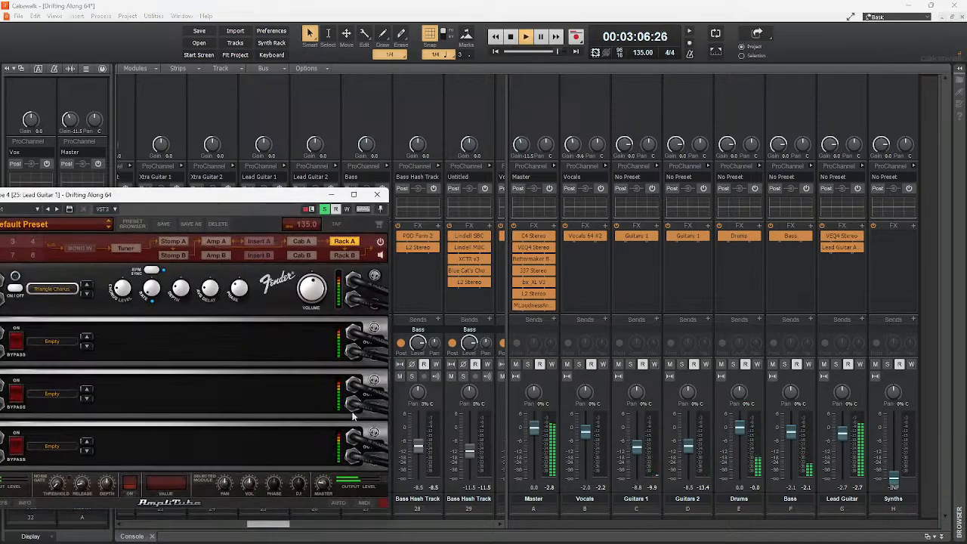
{"action": "left_click", "coordinate": [217, 242]}
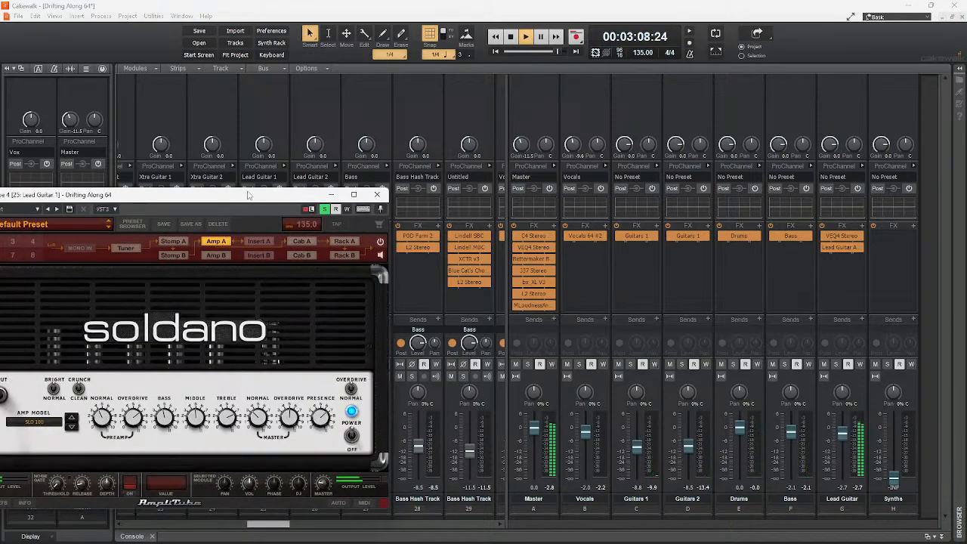
{"action": "left_click_drag", "start_coordinate": [250, 196], "coordinate": [514, 89]}
{"action": "mouse_move", "coordinate": [495, 312]}
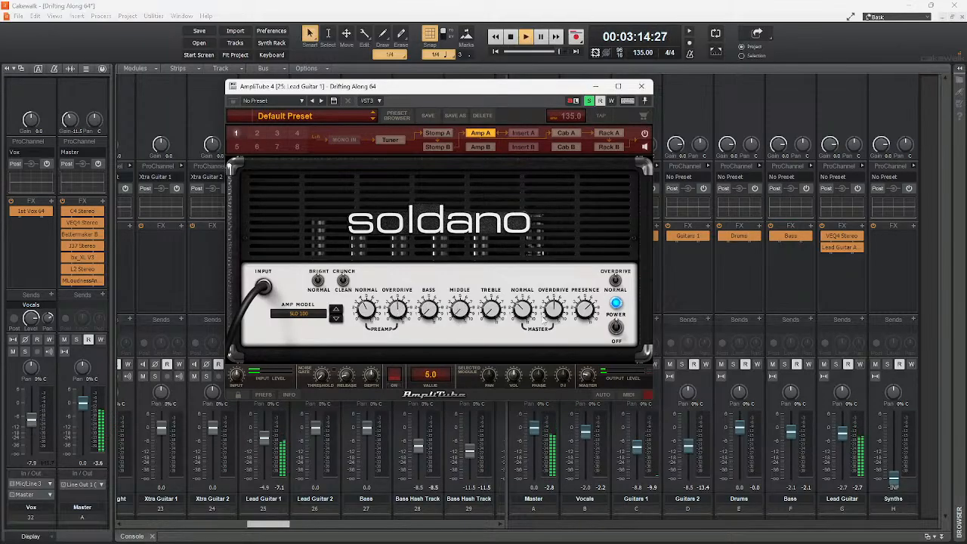
{"action": "key", "text": "space"}
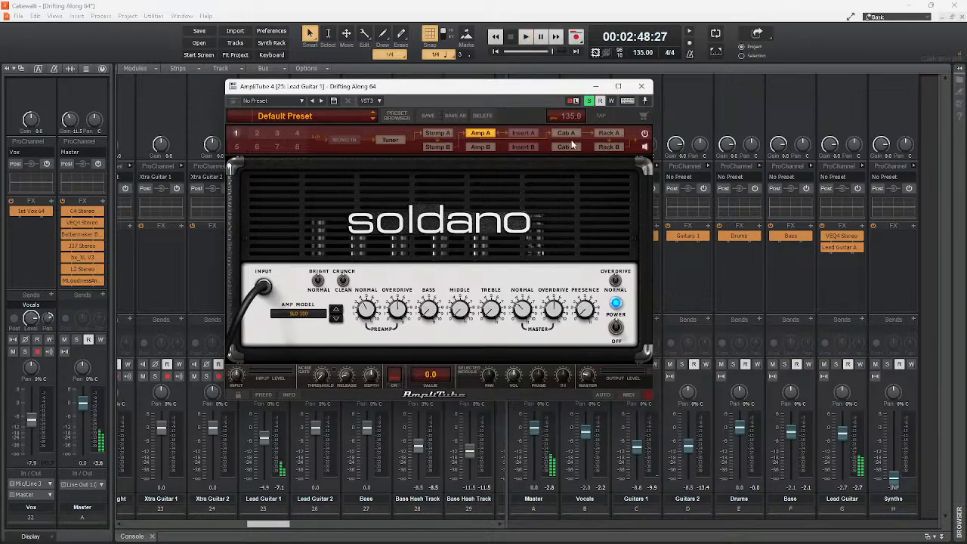
Audition Lead Guitar 1 with AmpliTube's Cab A section shown and mute the Vocals bus
{"action": "left_click", "coordinate": [563, 133]}
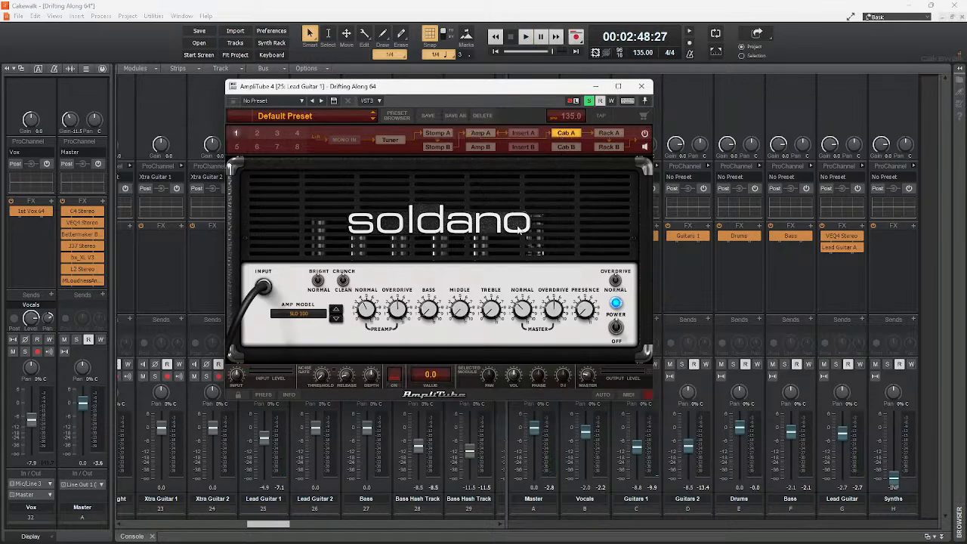
{"action": "key", "text": "space"}
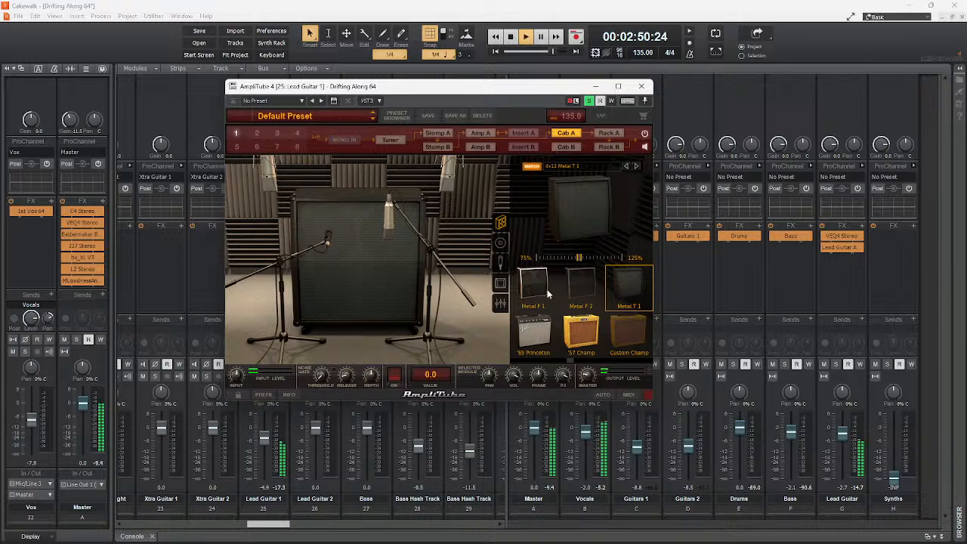
{"action": "key", "text": "space"}
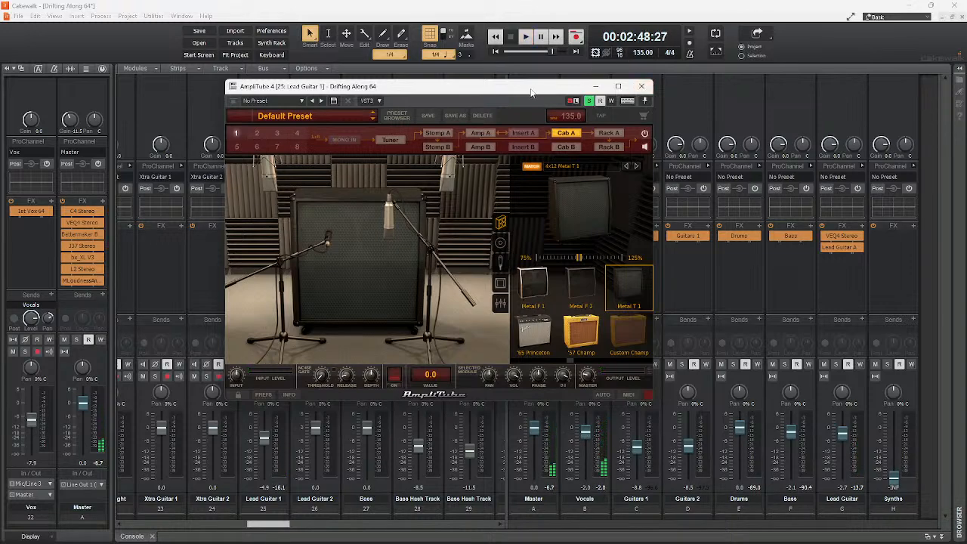
{"action": "left_click_drag", "start_coordinate": [531, 91], "coordinate": [288, 72]}
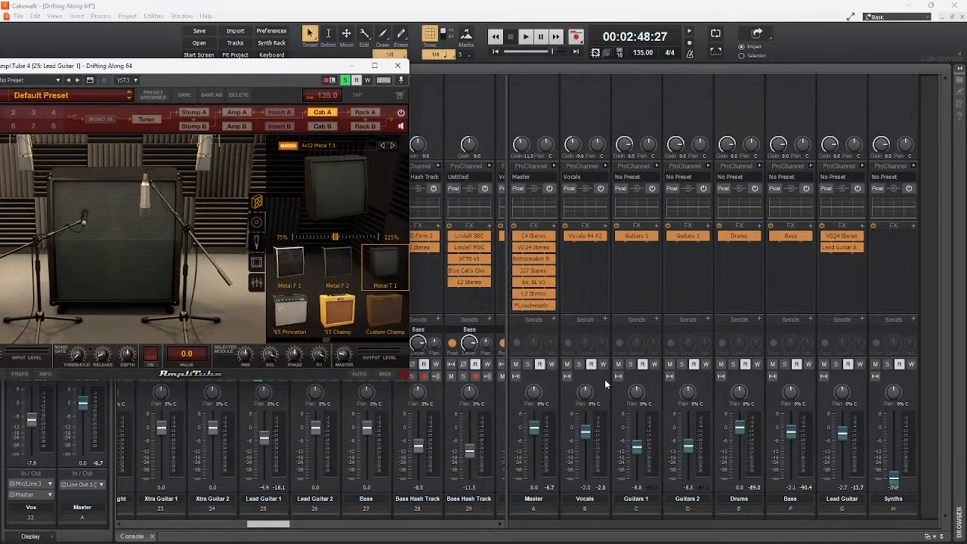
{"action": "left_click", "coordinate": [567, 365]}
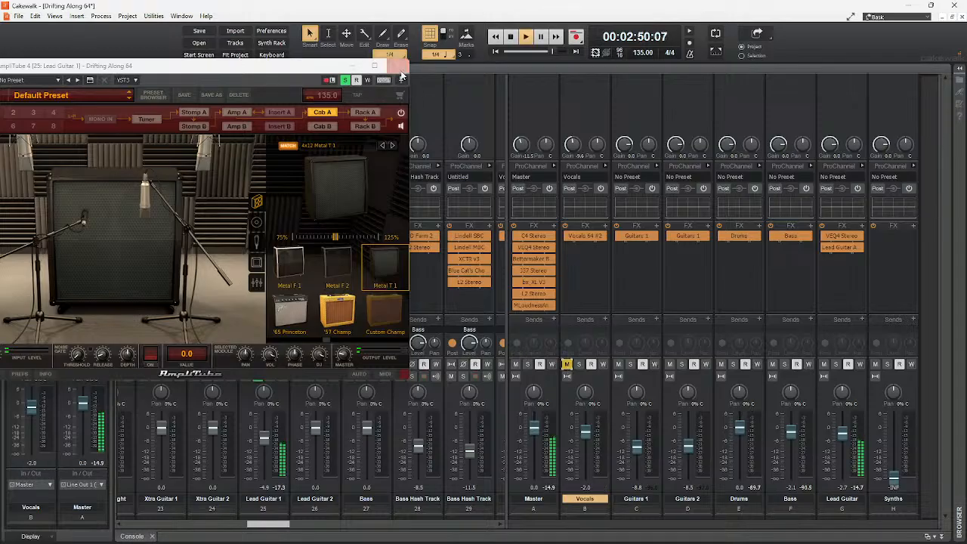
Close the AmpliTube window, stop playback, and enable the Vocals sends on Vox tracks 32 and 33
{"action": "left_click", "coordinate": [398, 66]}
{"action": "key", "text": "space"}
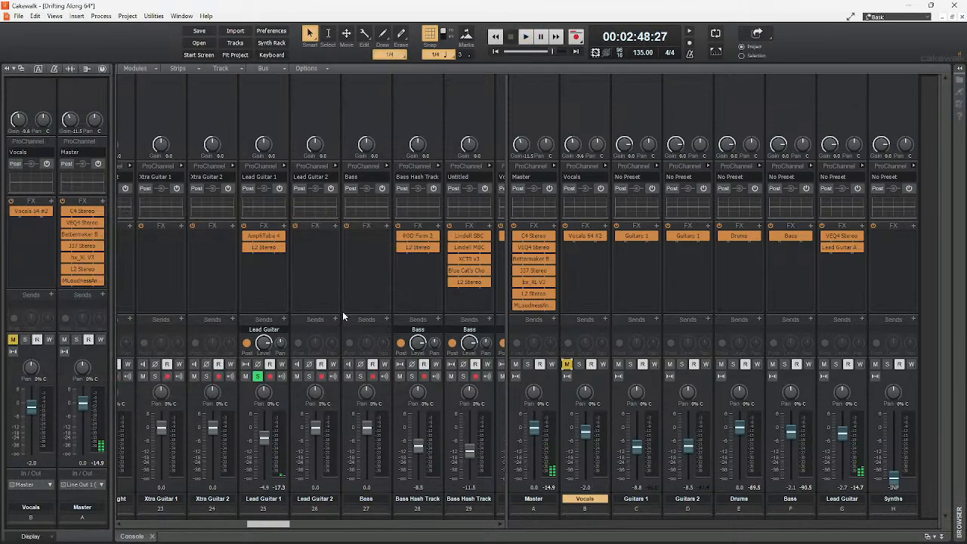
{"action": "left_click_drag", "start_coordinate": [268, 523], "coordinate": [308, 523]}
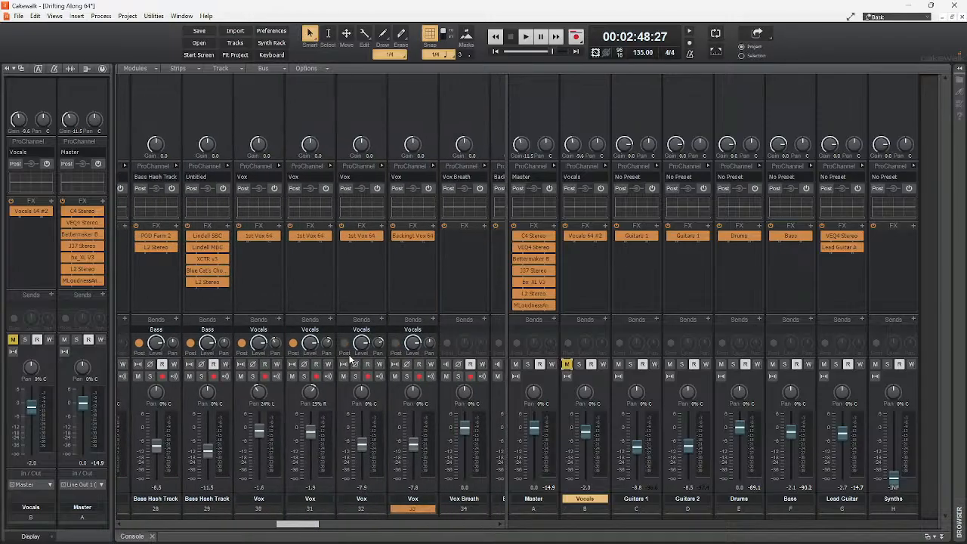
{"action": "left_click", "coordinate": [345, 343]}
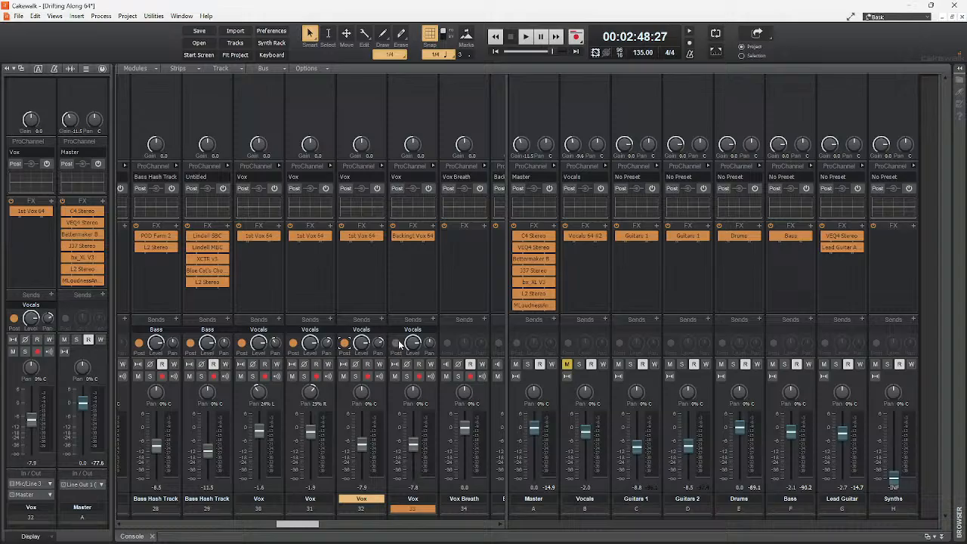
{"action": "left_click", "coordinate": [395, 344]}
Resume playback and open AmpliTube 4 on Lead Guitar 1 with its whole window in view
{"action": "left_click_drag", "start_coordinate": [306, 514], "coordinate": [260, 522]}
{"action": "key", "text": "space"}
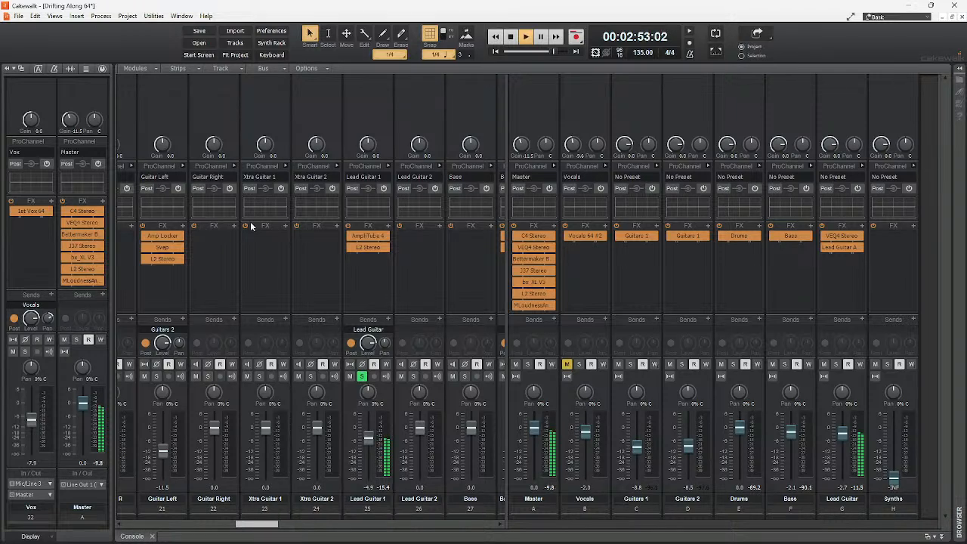
{"action": "double_click", "coordinate": [368, 235]}
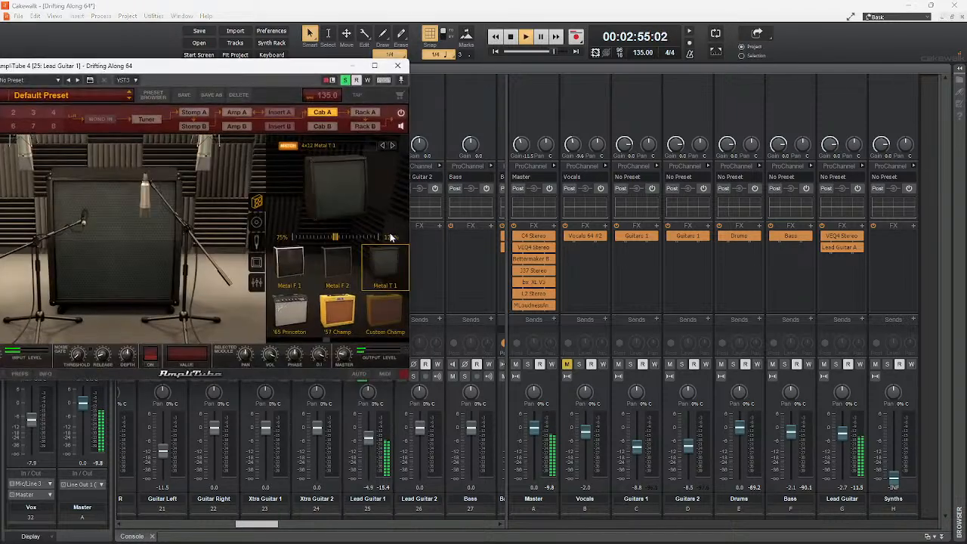
{"action": "left_click_drag", "start_coordinate": [294, 66], "coordinate": [542, 47]}
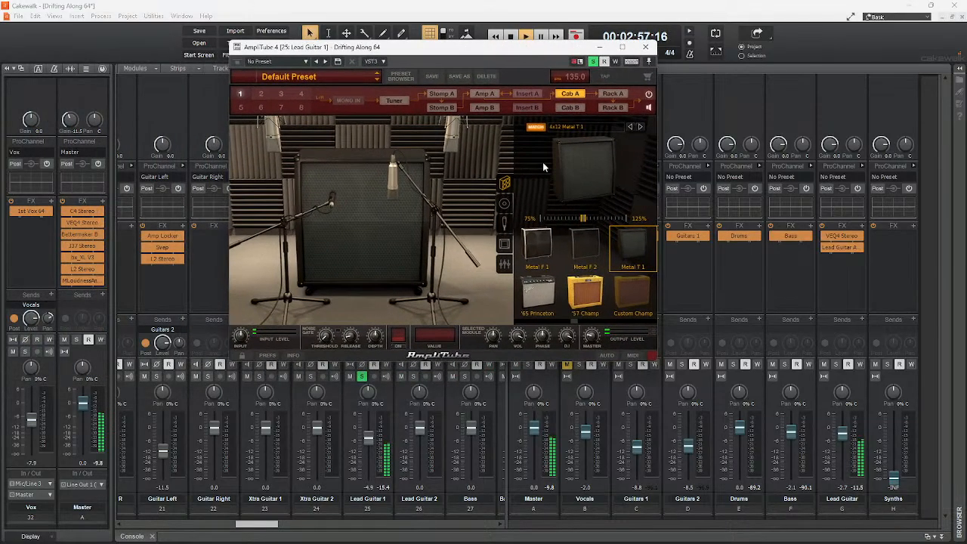
Audition the Metal F 1 and Metal F 2 cabinets in Cab A, declining the Custom Shop, and return to Metal T 1
{"action": "left_click", "coordinate": [550, 244]}
{"action": "left_click", "coordinate": [583, 254]}
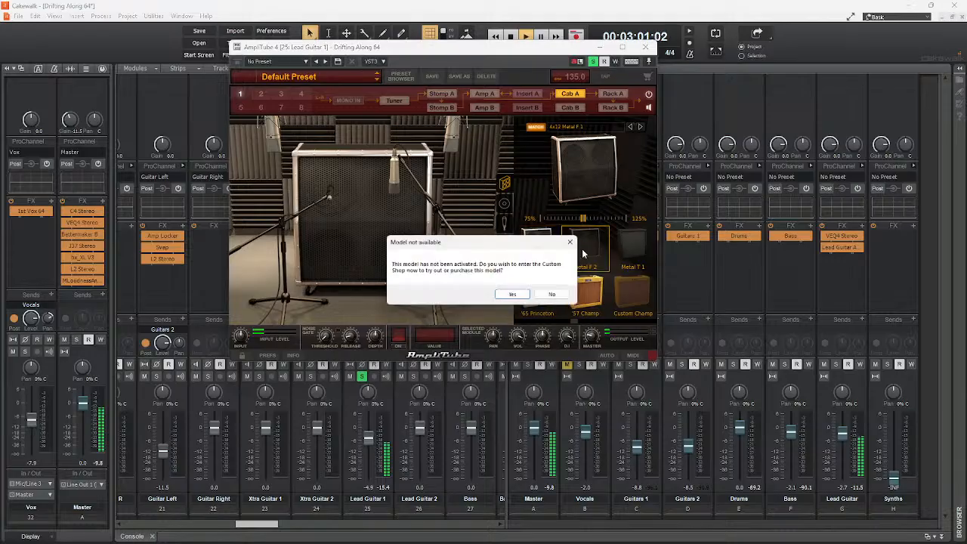
{"action": "left_click", "coordinate": [552, 294]}
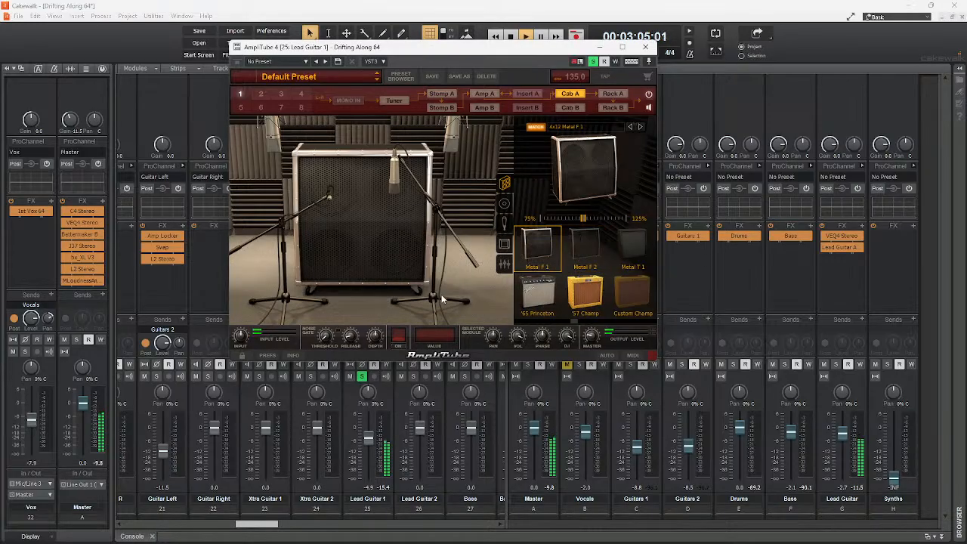
{"action": "left_click", "coordinate": [634, 248]}
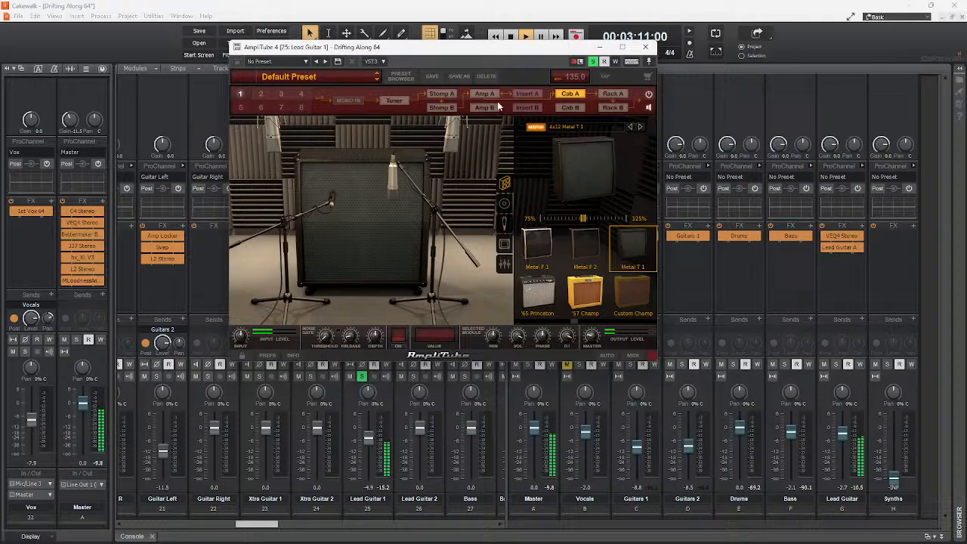
Pull the DI fader in the Cab A mixer down to -Inf and restart playback
{"action": "left_click", "coordinate": [505, 264]}
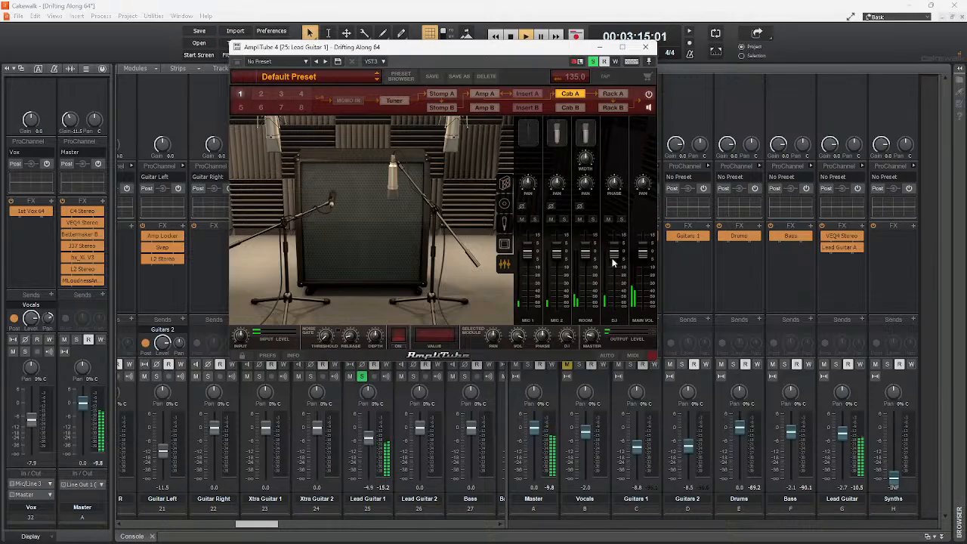
{"action": "left_click_drag", "start_coordinate": [613, 262], "coordinate": [616, 366]}
{"action": "key", "text": "space"}
{"action": "key", "text": "space"}
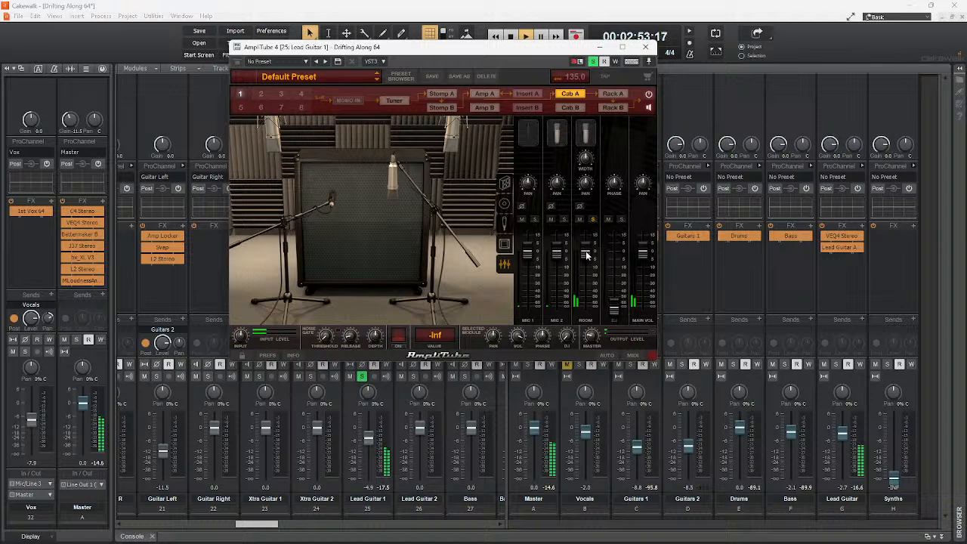
Lower the soloed room mic to about -5.1 dB and change the cabinet's room to Big Live Room
{"action": "left_click_drag", "start_coordinate": [587, 255], "coordinate": [585, 256]}
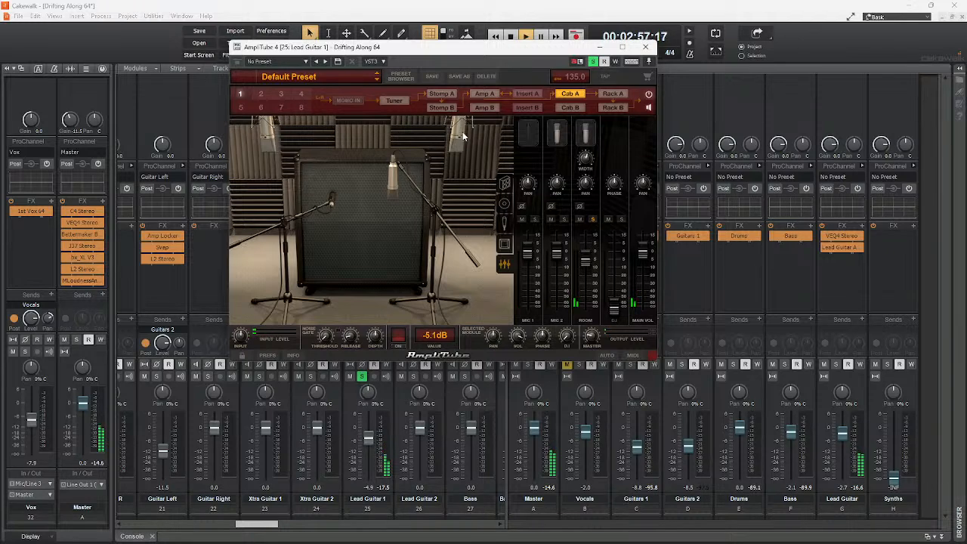
{"action": "left_click", "coordinate": [505, 245]}
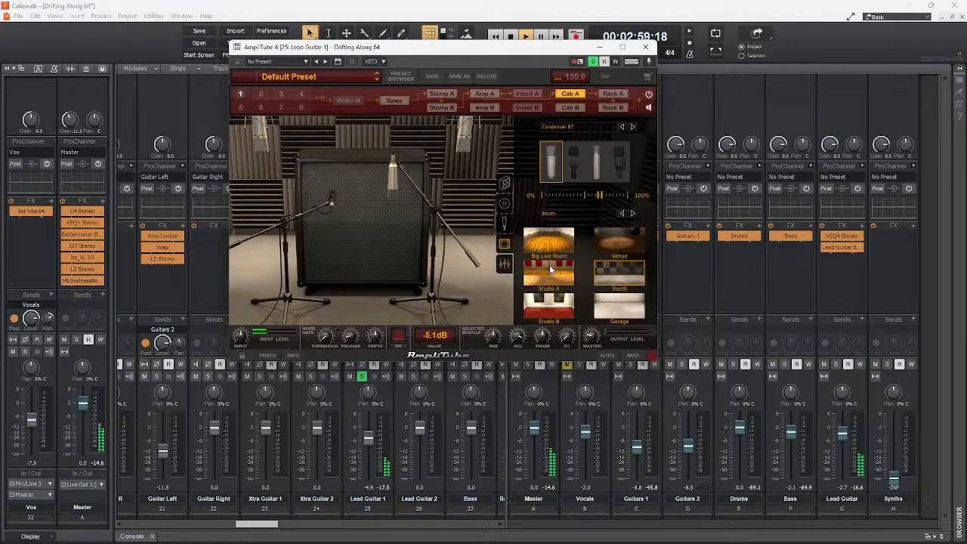
{"action": "left_click", "coordinate": [557, 241]}
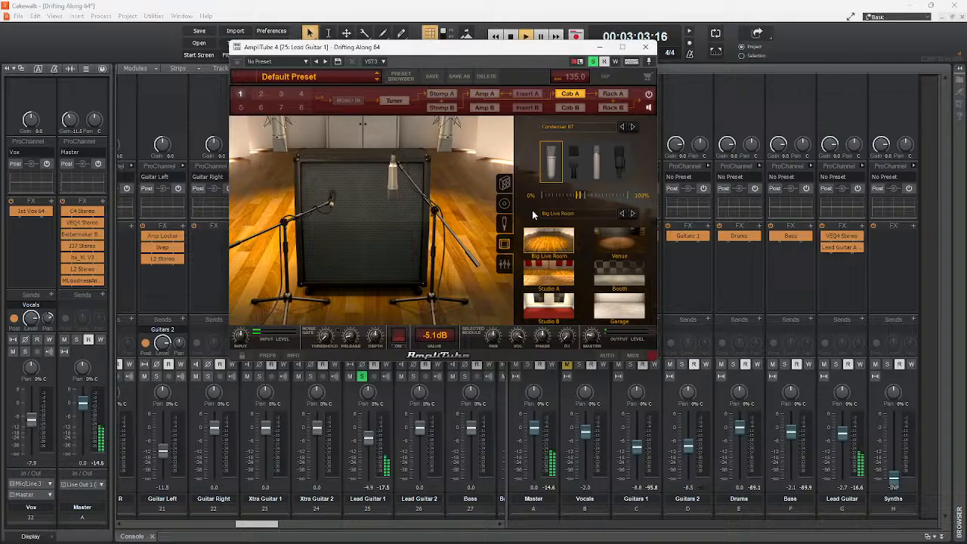
Pull the room mic fader in the Cab A mixer down to -Inf and unsolo the room channel
{"action": "left_click", "coordinate": [505, 265]}
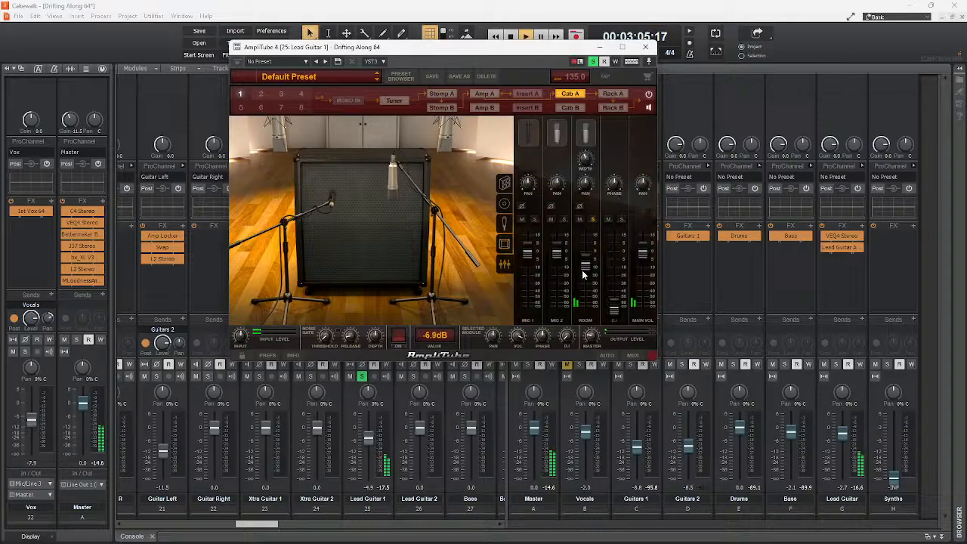
{"action": "left_click_drag", "start_coordinate": [582, 270], "coordinate": [580, 391]}
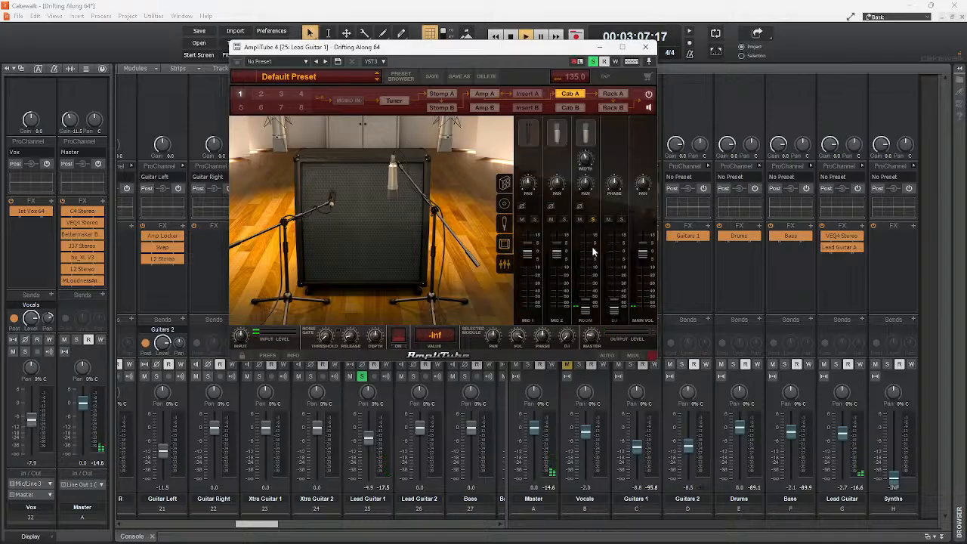
{"action": "left_click", "coordinate": [593, 221]}
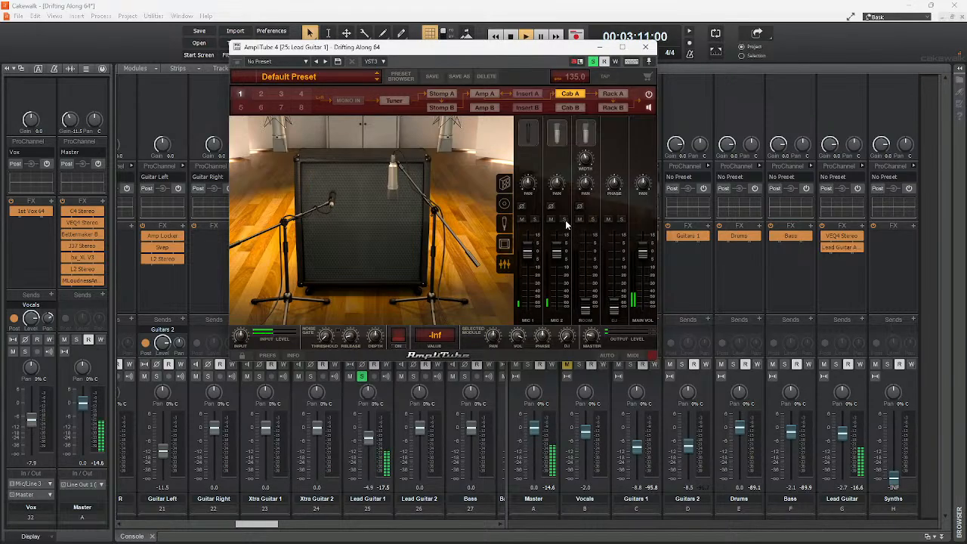
Restart playback of the lead section and mute the Lead Guitar bus
{"action": "key", "text": "space"}
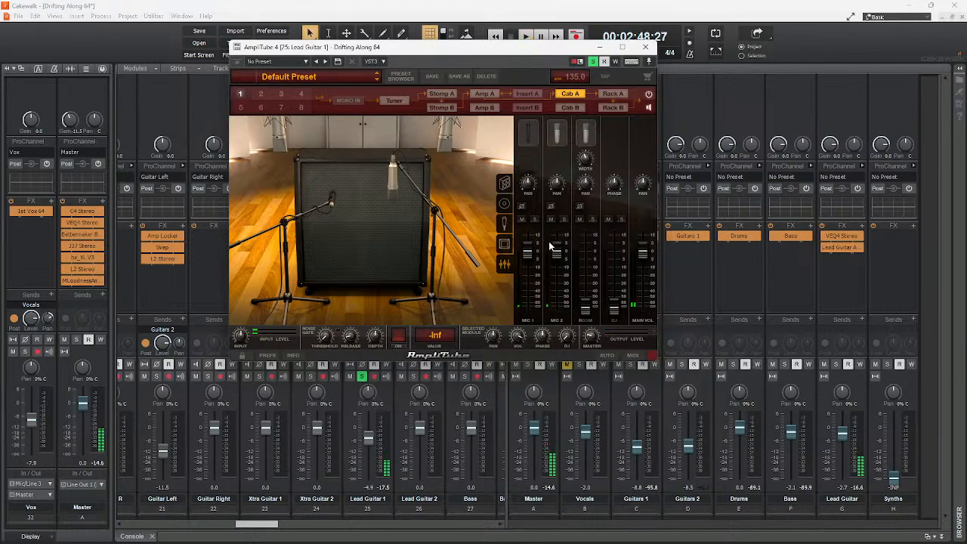
{"action": "key", "text": "space"}
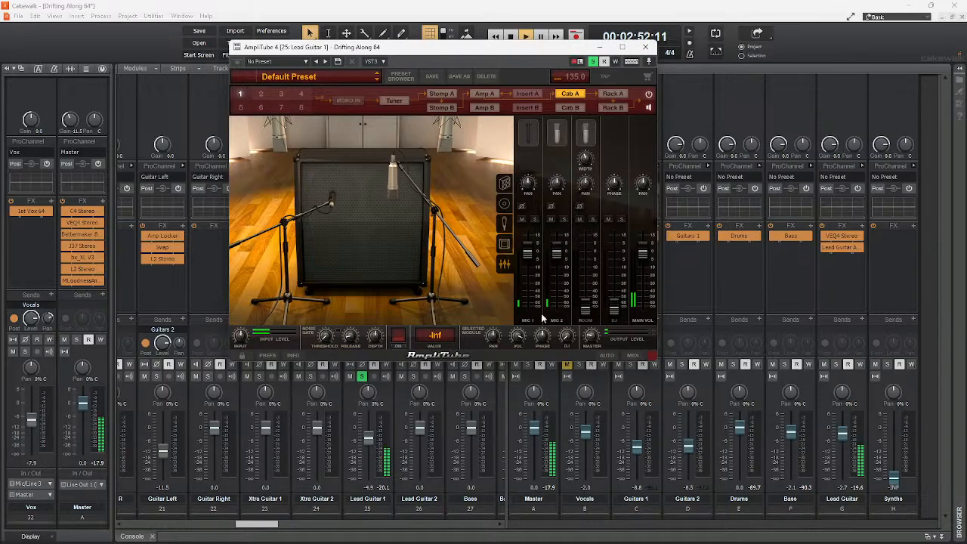
{"action": "left_click", "coordinate": [824, 364]}
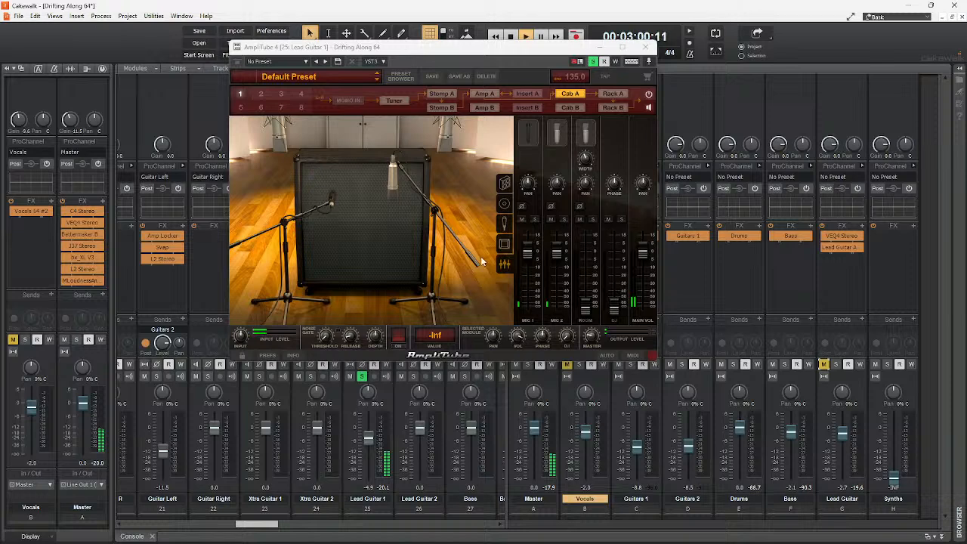
Adjust the preamp overdrive and treble on the Soldano head in Amp A, replaying the section
{"action": "left_click", "coordinate": [482, 94]}
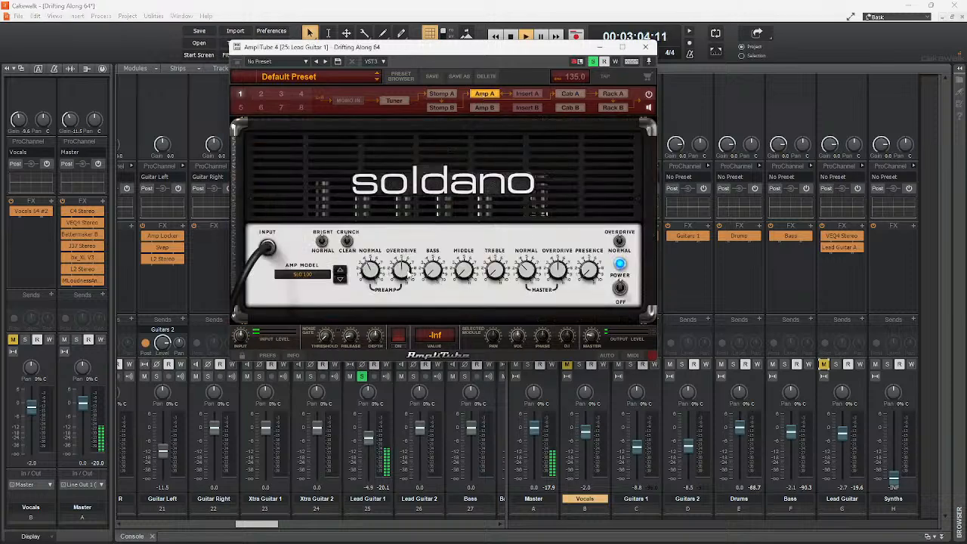
{"action": "left_click_drag", "start_coordinate": [408, 274], "coordinate": [410, 269]}
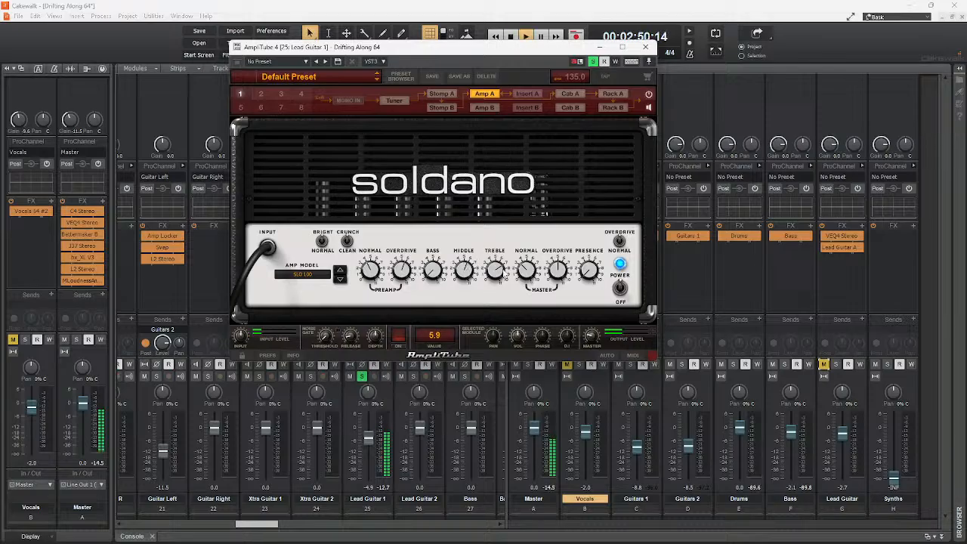
{"action": "left_click_drag", "start_coordinate": [503, 268], "coordinate": [499, 274]}
{"action": "key", "text": "space"}
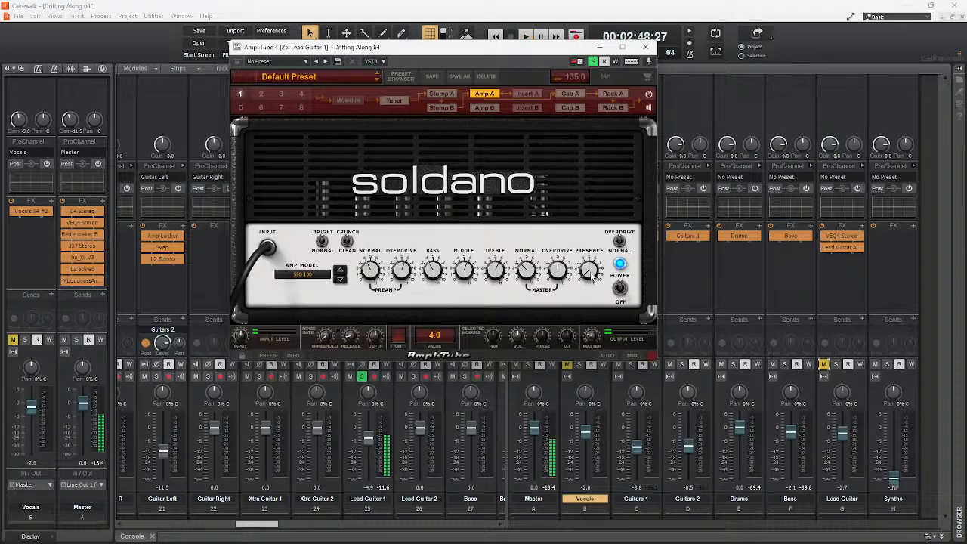
{"action": "key", "text": "space"}
Raise the Soldano amp's presence to 6.9 and restart playback
{"action": "left_click_drag", "start_coordinate": [591, 272], "coordinate": [587, 229]}
{"action": "key", "text": "space"}
{"action": "key", "text": "space"}
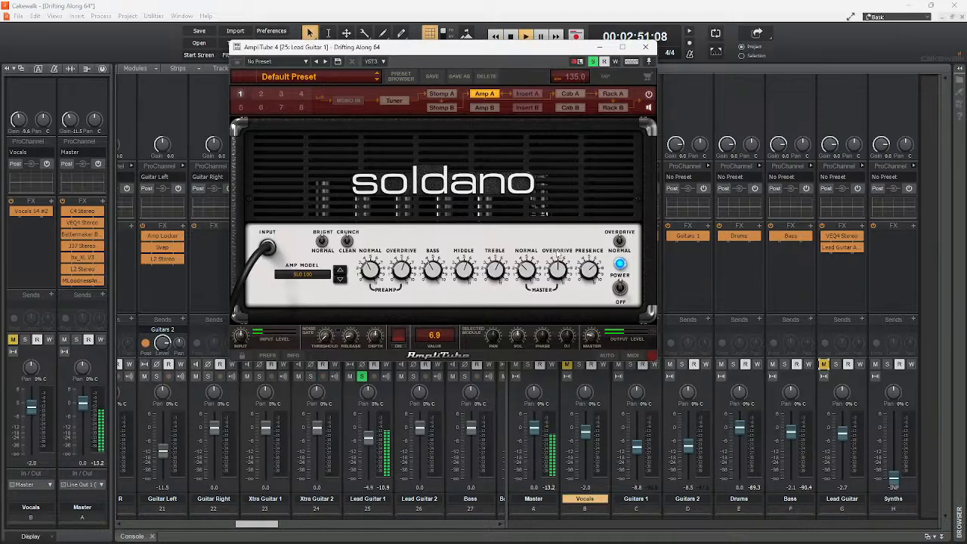
Review the Rack A and Stomp A effects, return to Amp A, and close AmpliTube
{"action": "left_click", "coordinate": [612, 94]}
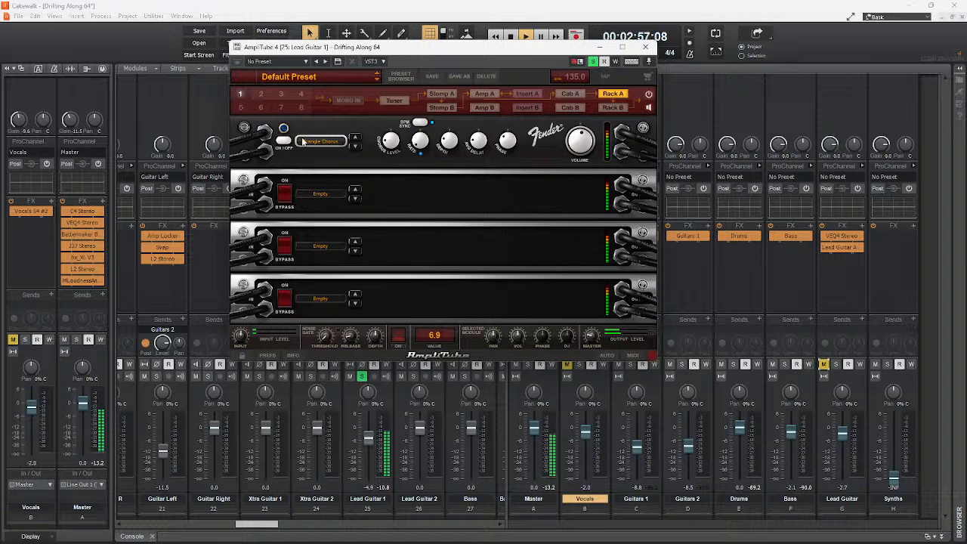
{"action": "left_click", "coordinate": [439, 94]}
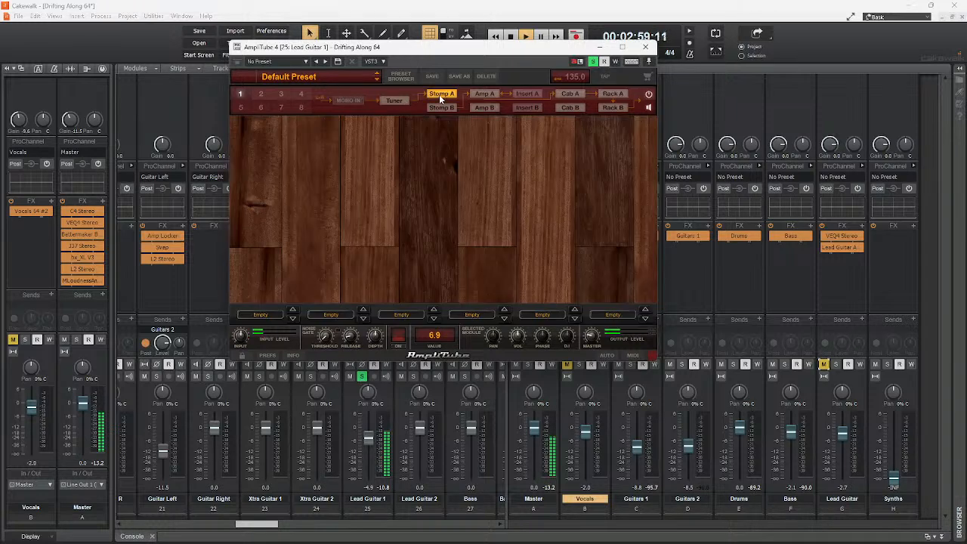
{"action": "left_click", "coordinate": [484, 94]}
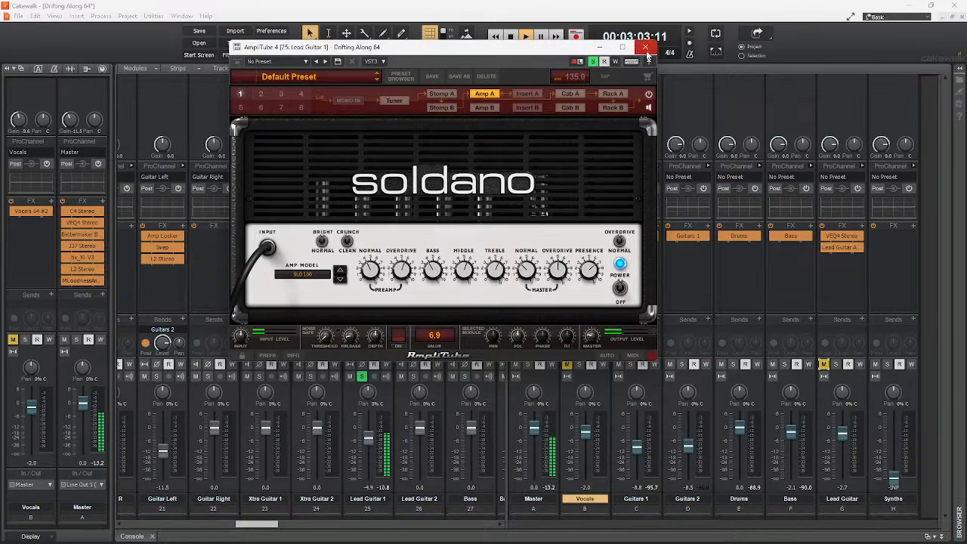
{"action": "left_click", "coordinate": [651, 50]}
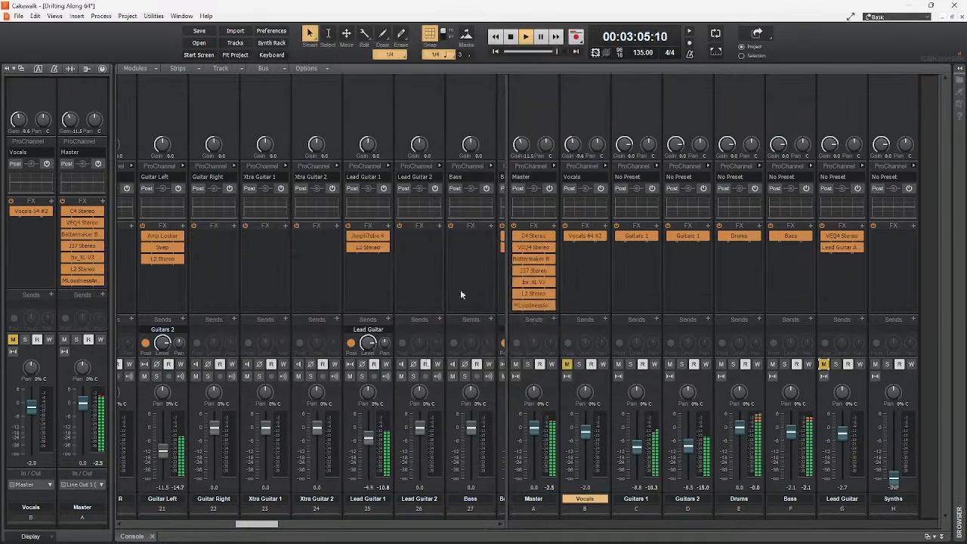
Set the L2 limiter threshold on Lead Guitar 1 to -5.2 and close the plug-in
{"action": "double_click", "coordinate": [366, 247]}
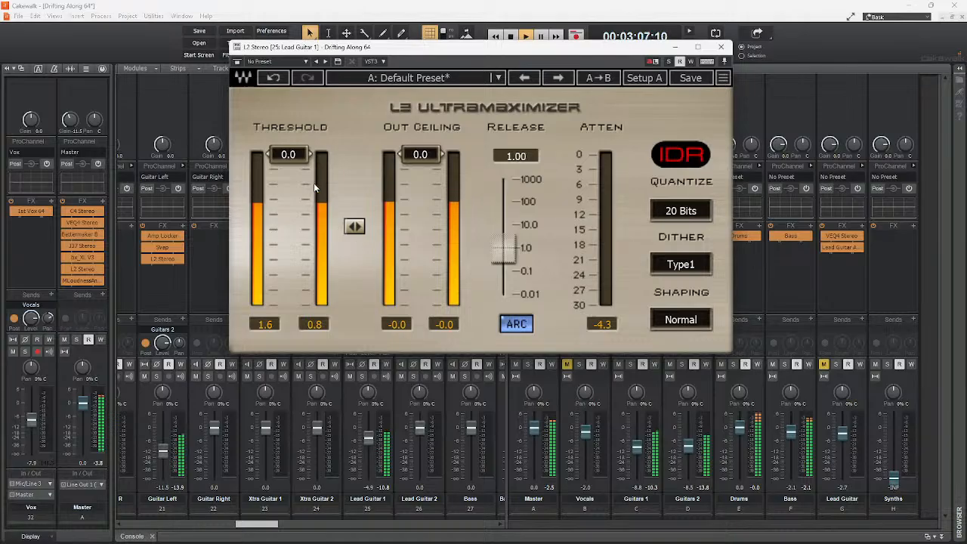
{"action": "left_click_drag", "start_coordinate": [288, 156], "coordinate": [288, 180]}
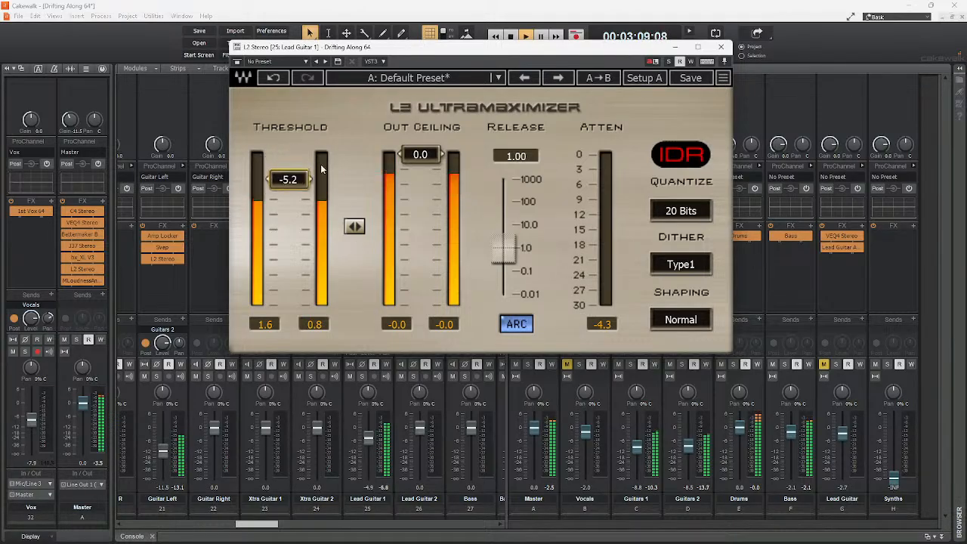
{"action": "left_click", "coordinate": [721, 48]}
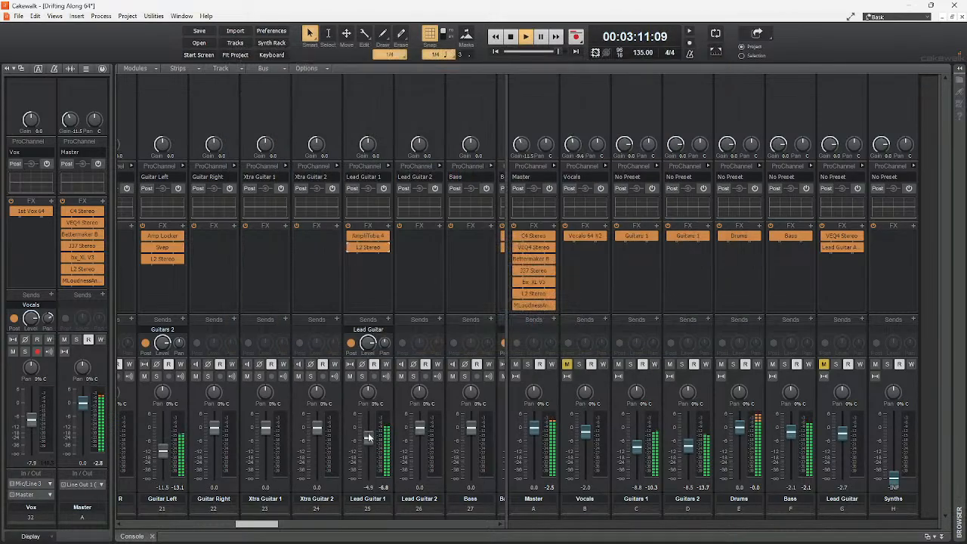
Set the Lead Guitar 1 track fader to 0.0 dB and stop playback
{"action": "left_click_drag", "start_coordinate": [368, 436], "coordinate": [368, 430]}
{"action": "double_click", "coordinate": [368, 432]}
{"action": "key", "text": "space"}
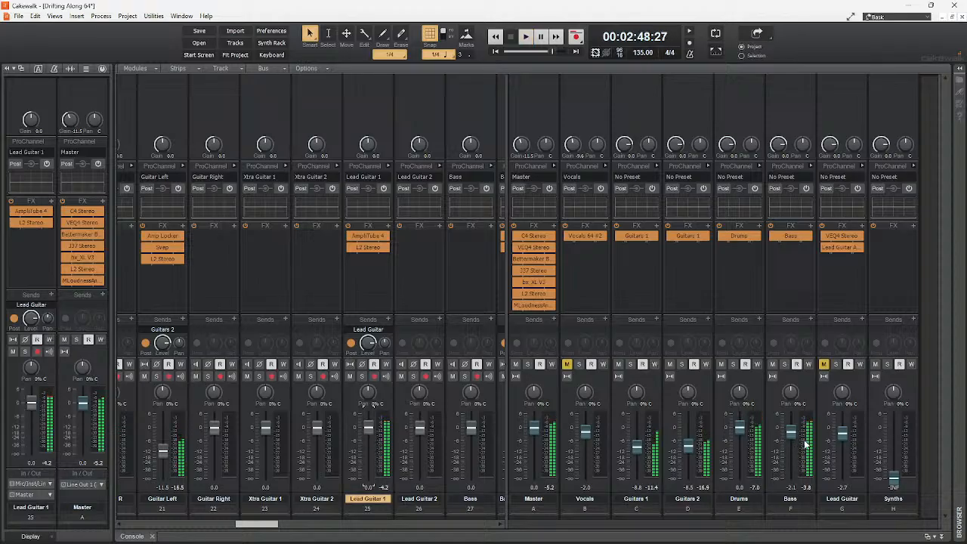
Play the section in the full mix, unmute the Lead Guitar bus, and stop playback
{"action": "key", "text": "space"}
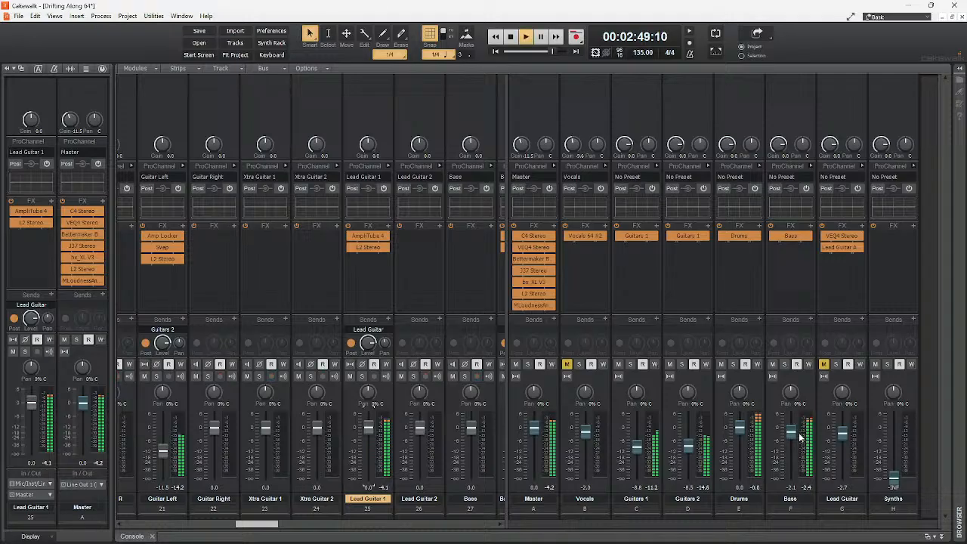
{"action": "left_click", "coordinate": [823, 364]}
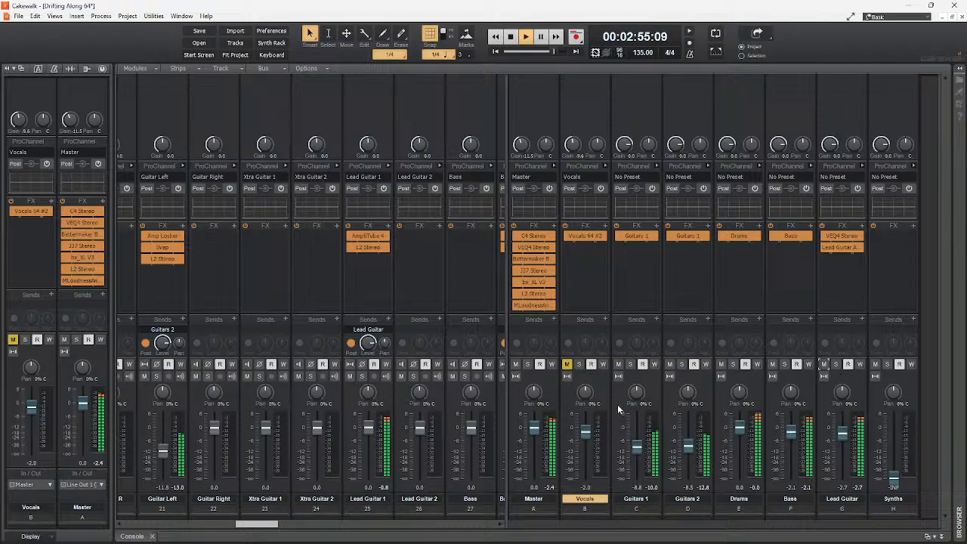
{"action": "key", "text": "space"}
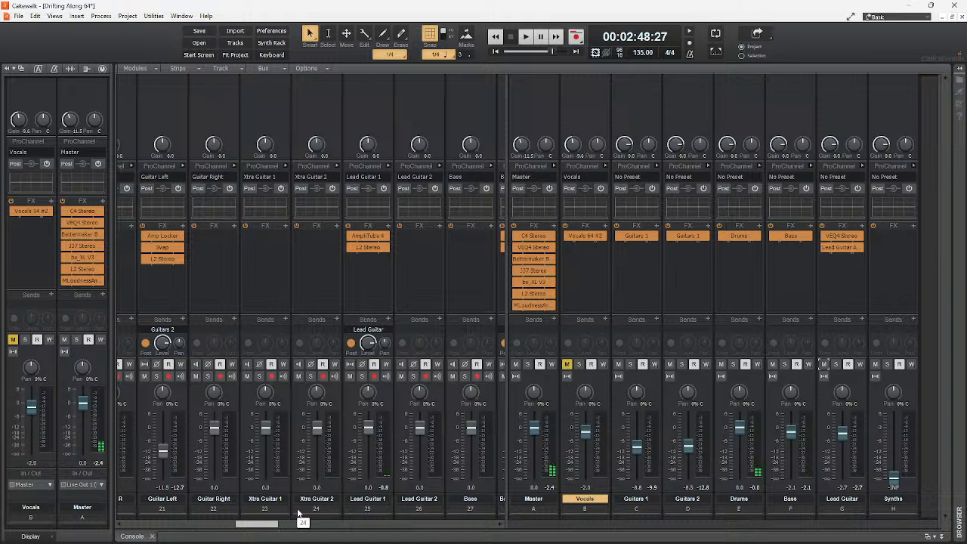
Solo the VST Drums track during playback and mute the Drums bus
{"action": "left_click_drag", "start_coordinate": [246, 527], "coordinate": [218, 524]}
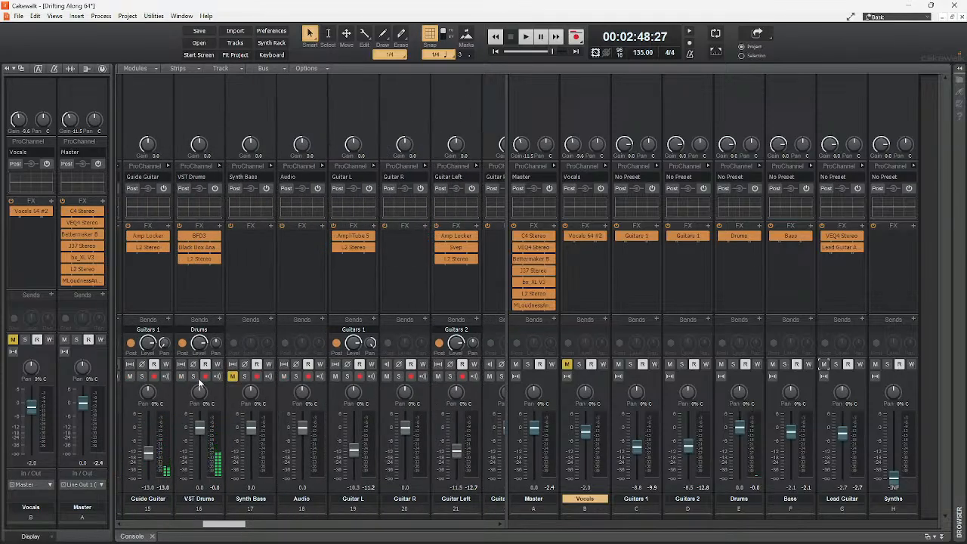
{"action": "left_click", "coordinate": [194, 376]}
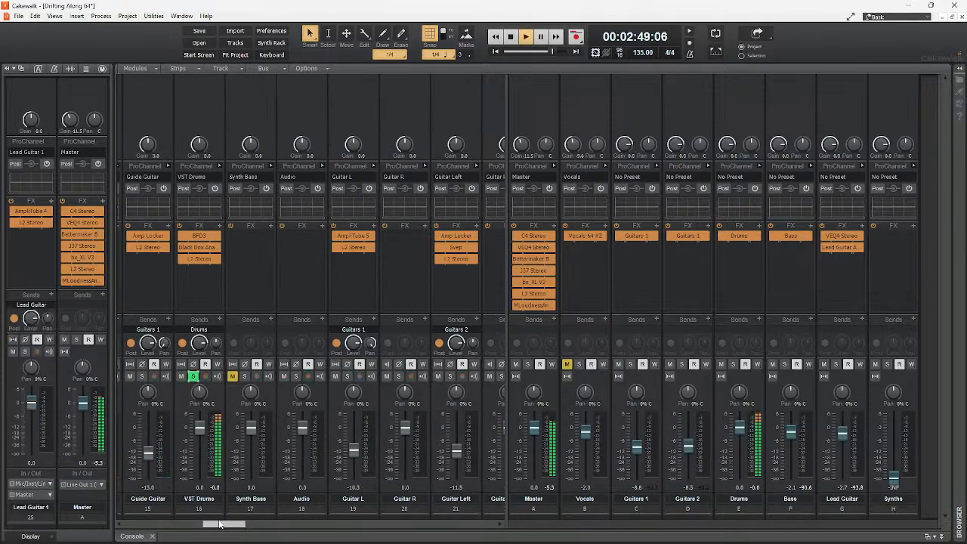
{"action": "left_click_drag", "start_coordinate": [223, 525], "coordinate": [288, 524]}
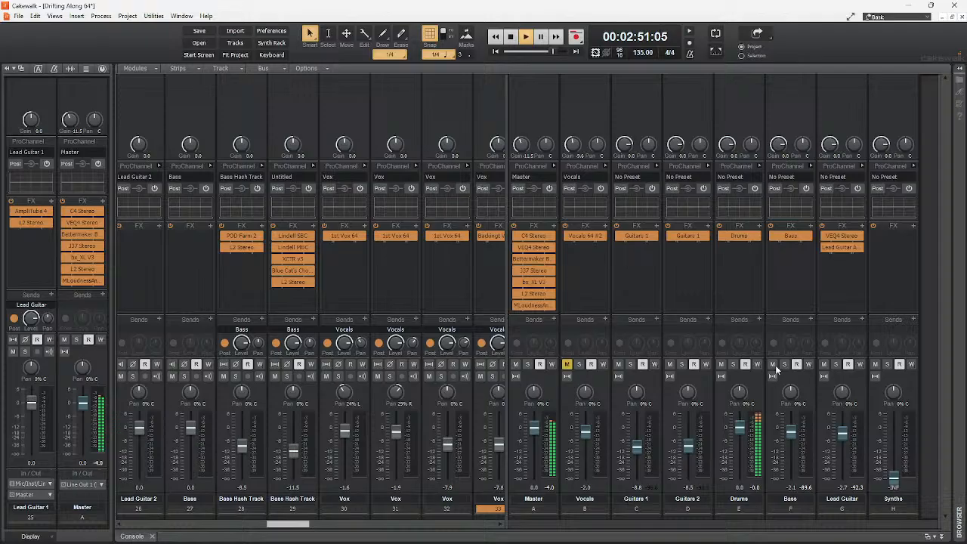
{"action": "left_click", "coordinate": [722, 365]}
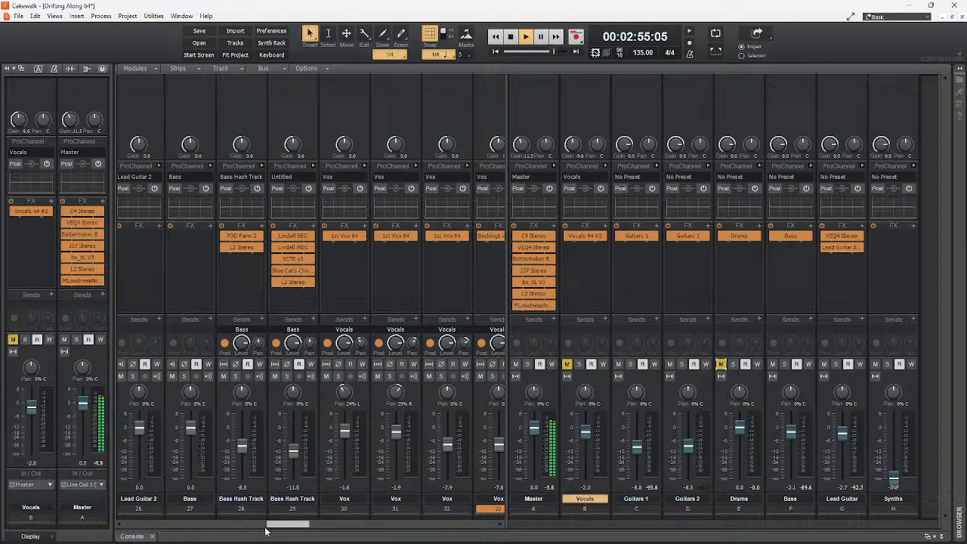
Briefly solo the POD Farm Bass Hash Track, and solo Lead Guitar 1 with its fader at -8.5
{"action": "left_click_drag", "start_coordinate": [276, 526], "coordinate": [252, 524]}
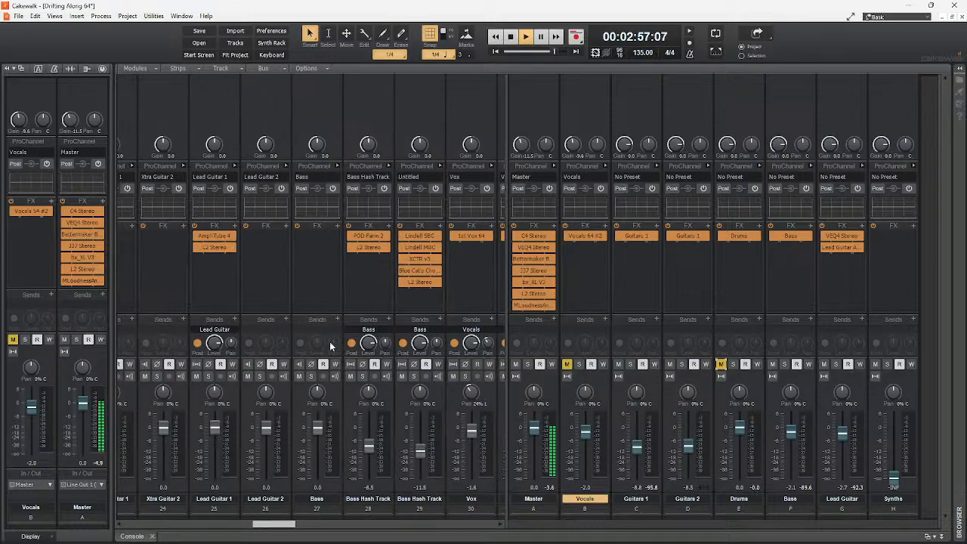
{"action": "left_click", "coordinate": [362, 376]}
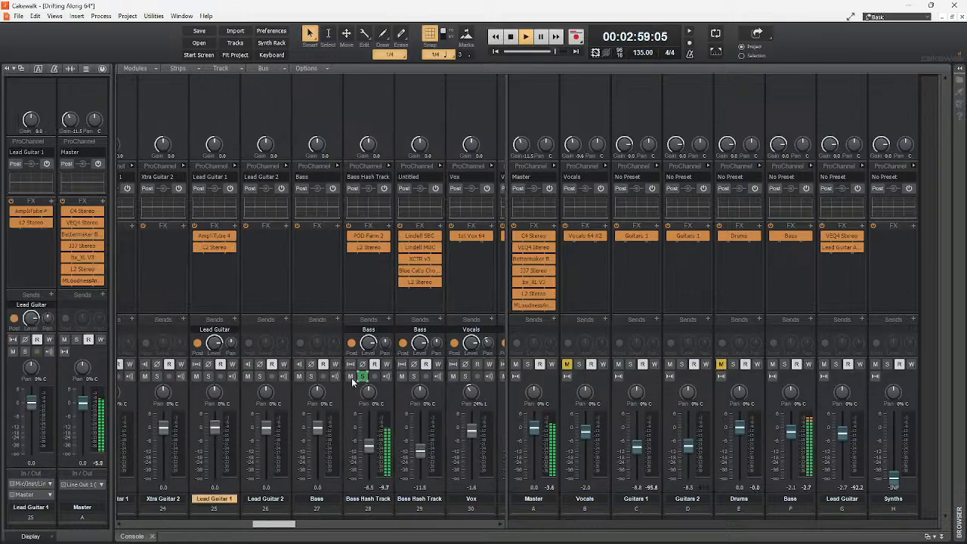
{"action": "left_click", "coordinate": [361, 377]}
{"action": "left_click", "coordinate": [209, 376]}
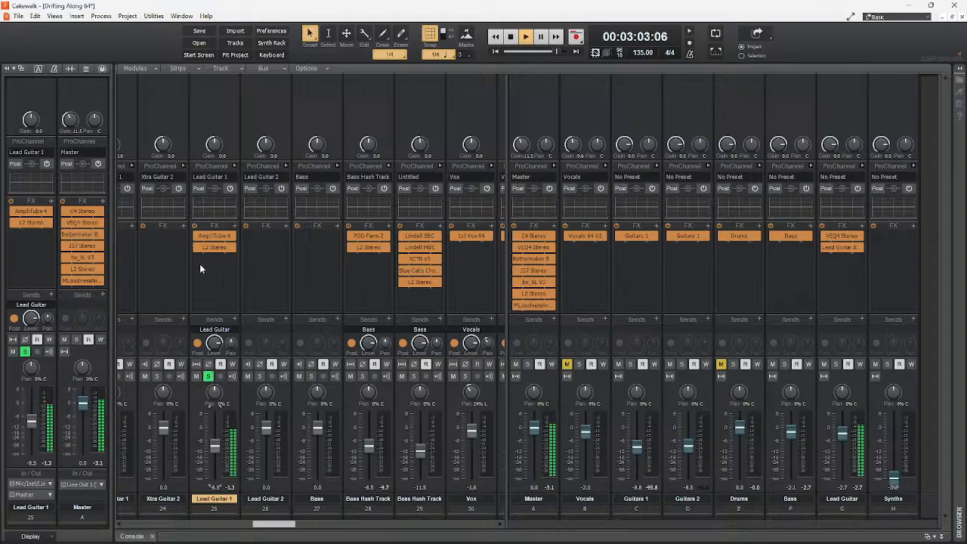
Check the Soldano amp controls on Lead Guitar 1, and set that track's L2 limiter threshold to -1.2
{"action": "double_click", "coordinate": [214, 236]}
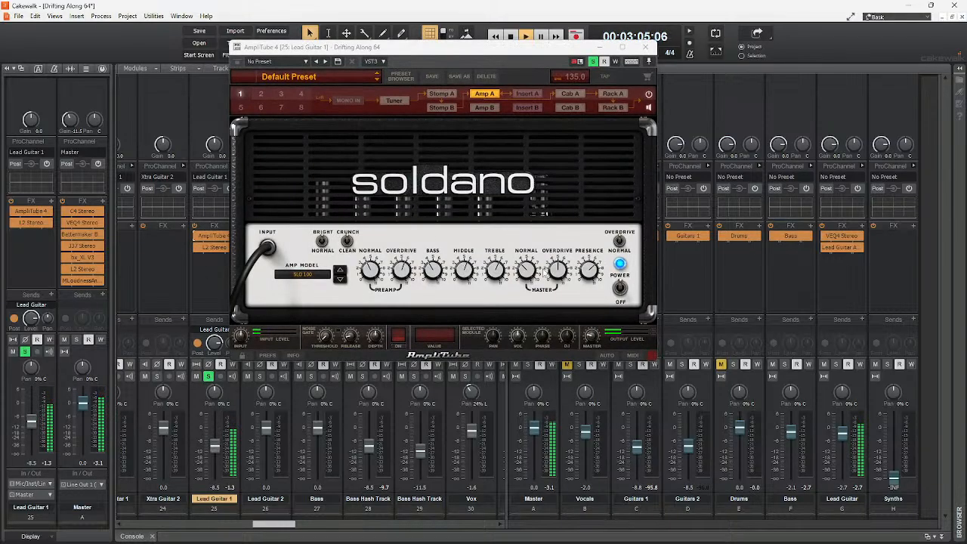
{"action": "left_click", "coordinate": [594, 272]}
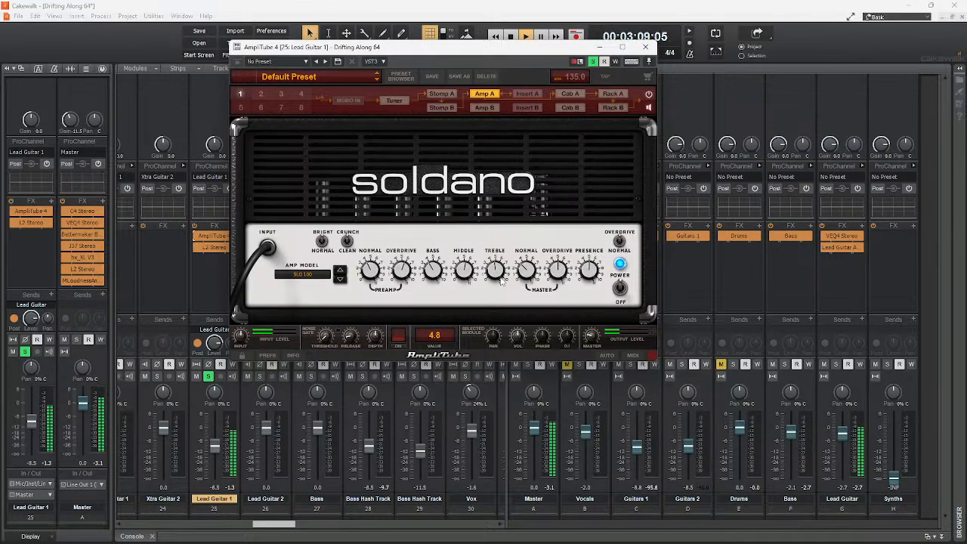
{"action": "double_click", "coordinate": [211, 248]}
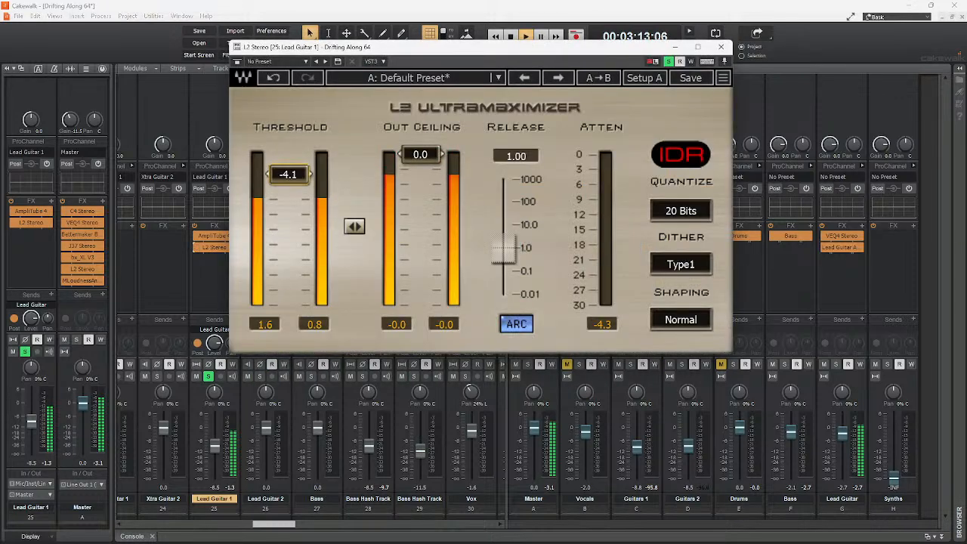
{"action": "left_click_drag", "start_coordinate": [288, 174], "coordinate": [287, 161]}
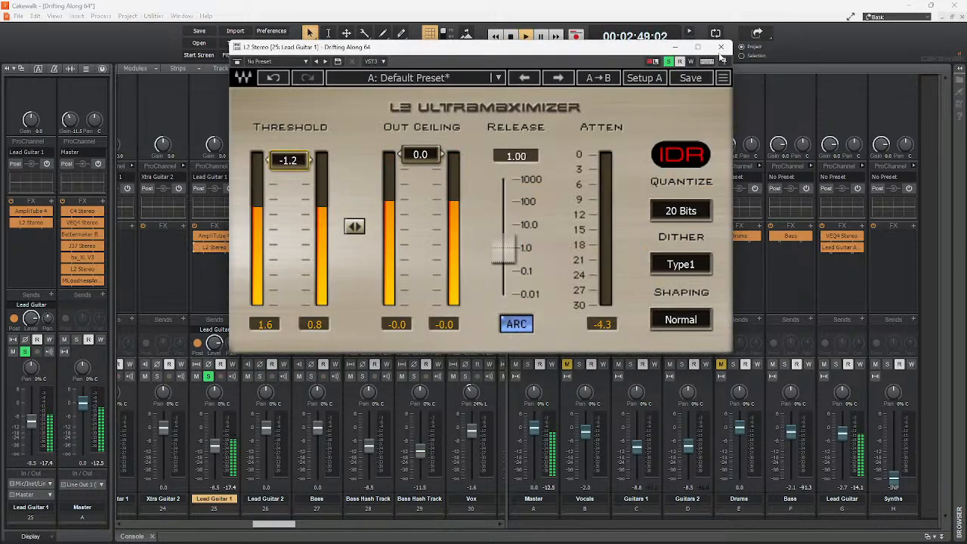
{"action": "left_click", "coordinate": [721, 48]}
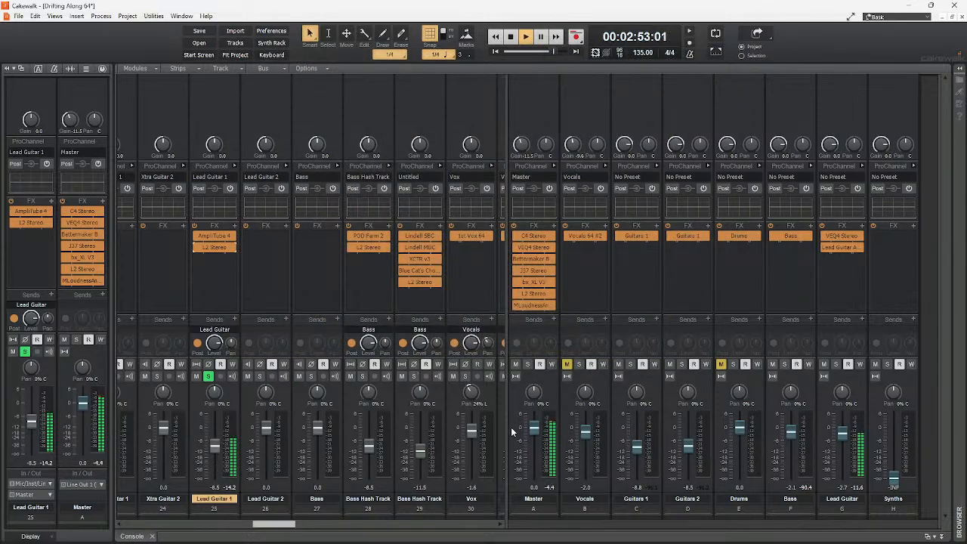
Mute the Lead Guitar bus, set the Lead Guitar 1 track fader to -6.1, and stop playback
{"action": "left_click", "coordinate": [824, 364]}
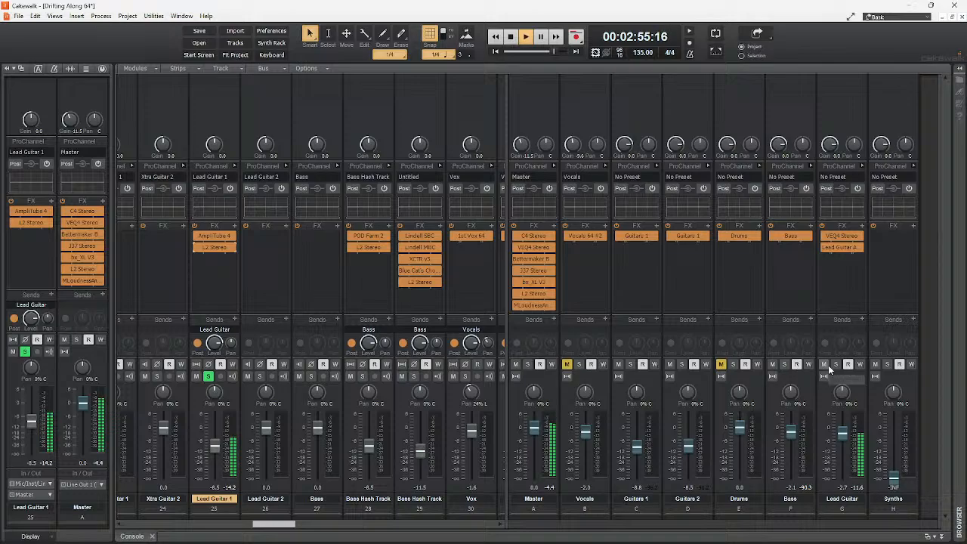
{"action": "left_click", "coordinate": [217, 452]}
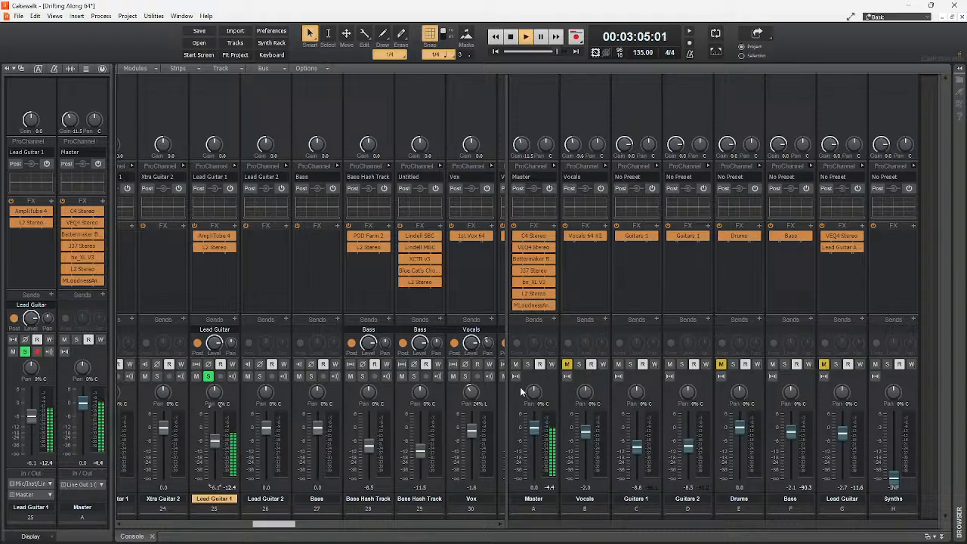
{"action": "key", "text": "space"}
Unmute the Vocals, Drums and Lead Guitar buses, unsolo Lead Guitar 1 and VST Drums, and play the full mix
{"action": "left_click", "coordinate": [567, 364]}
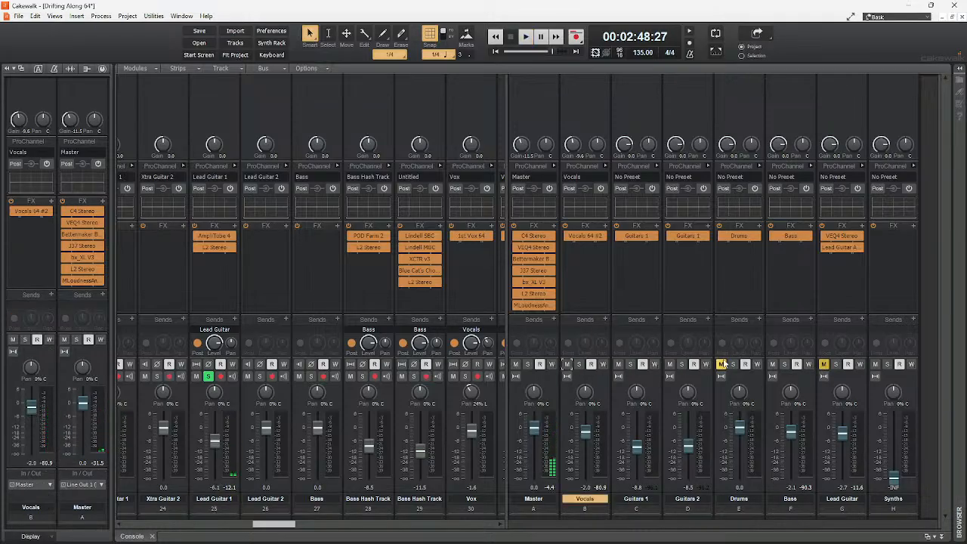
{"action": "left_click", "coordinate": [209, 377]}
{"action": "left_click", "coordinate": [132, 525]}
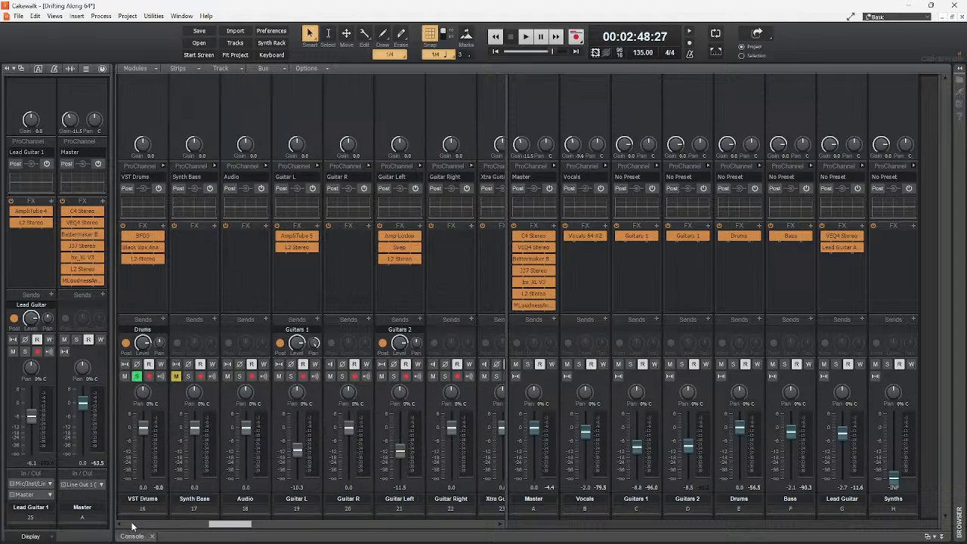
{"action": "key", "text": "space"}
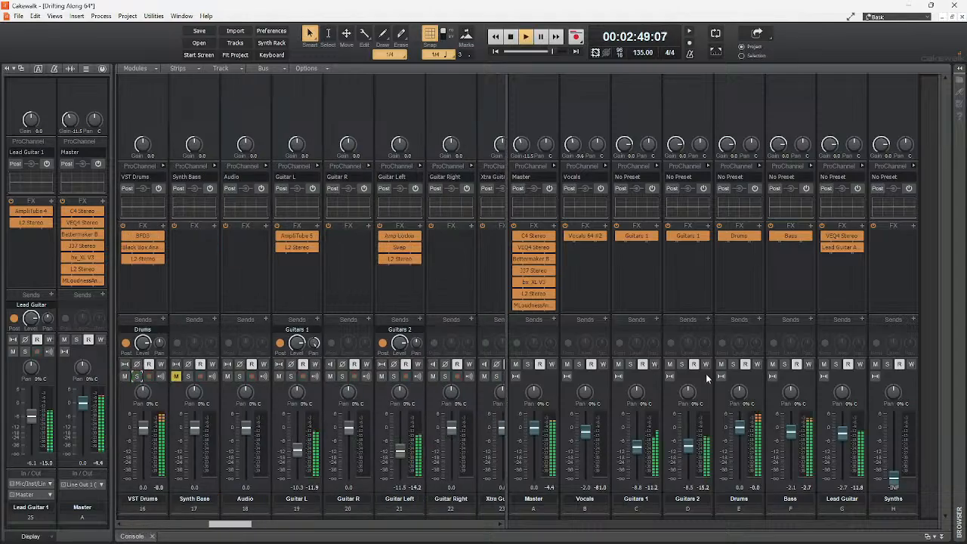
Set the Lead Guitar bus fader to 0.0 and the L2 threshold in its Lead Guitar AUX chain to -6.4
{"action": "left_click", "coordinate": [848, 436]}
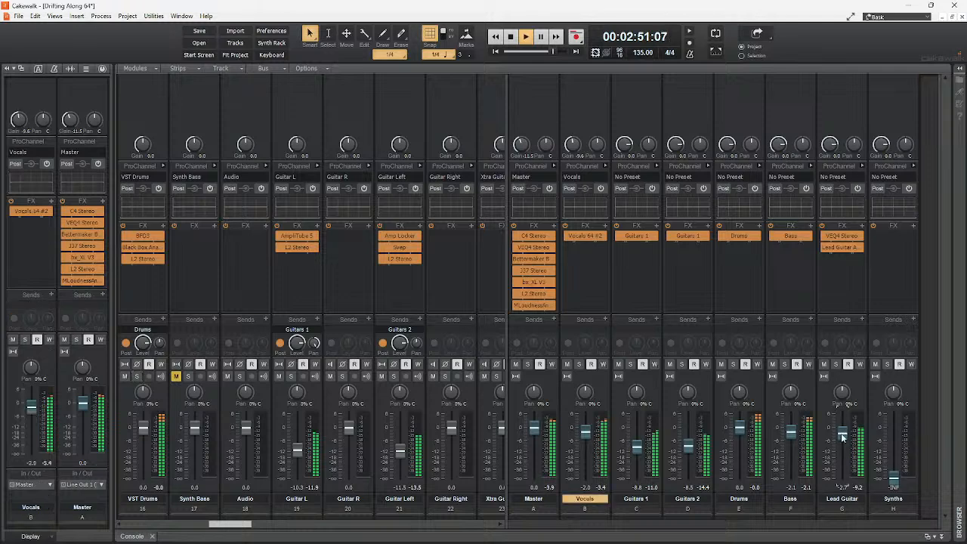
{"action": "double_click", "coordinate": [843, 248]}
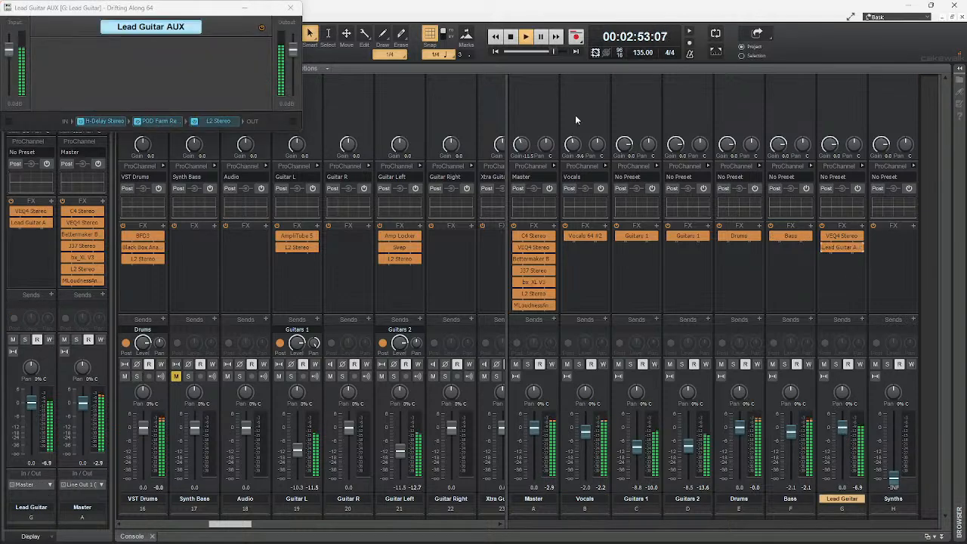
{"action": "double_click", "coordinate": [213, 122]}
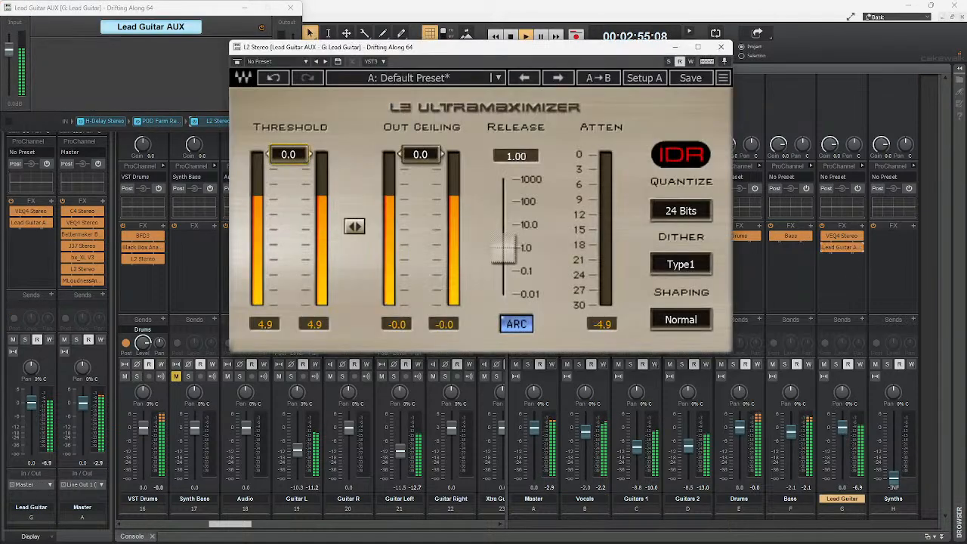
{"action": "left_click_drag", "start_coordinate": [290, 157], "coordinate": [289, 185]}
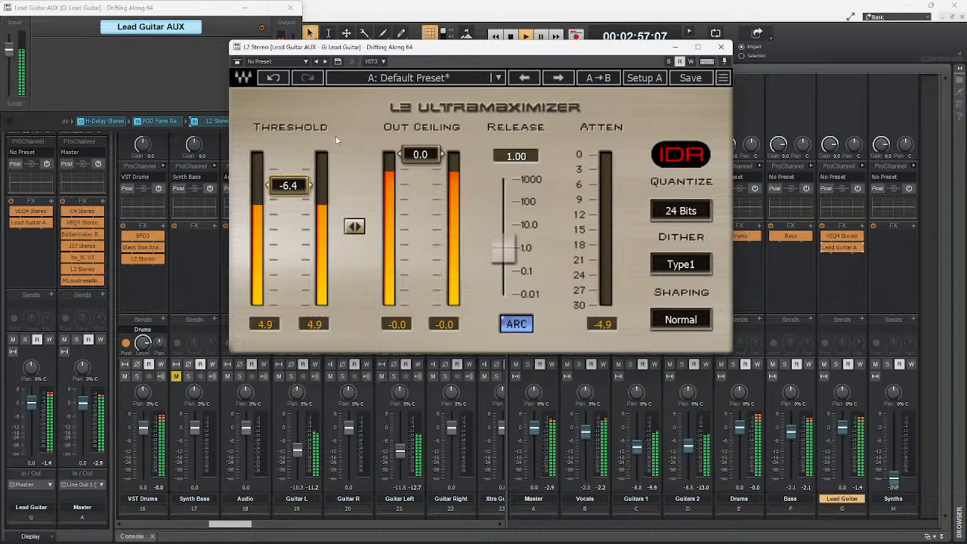
{"action": "left_click", "coordinate": [721, 47]}
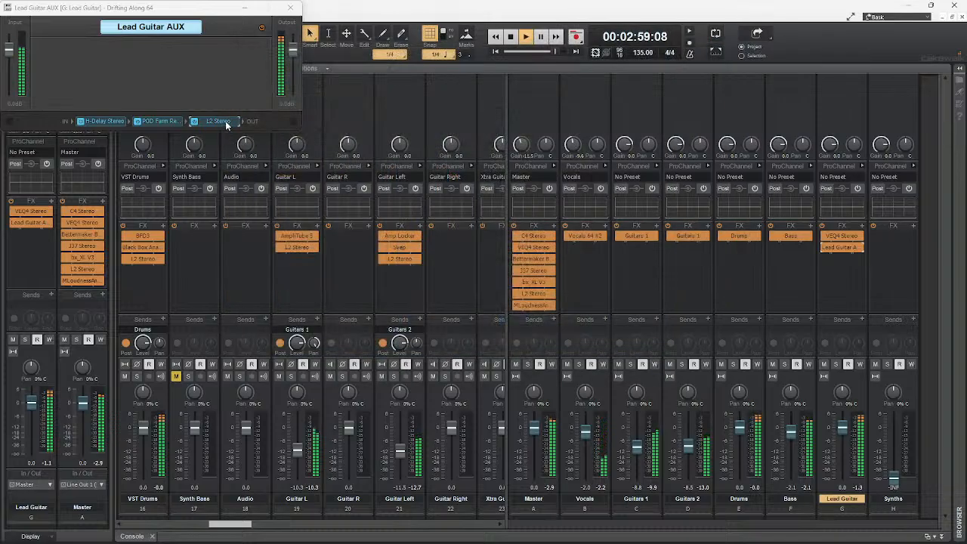
Raise the LoPass filter of the Lead Guitar AUX H-Delay to 2.24 kHz, check its HiPass filter, and close the delay
{"action": "double_click", "coordinate": [98, 122]}
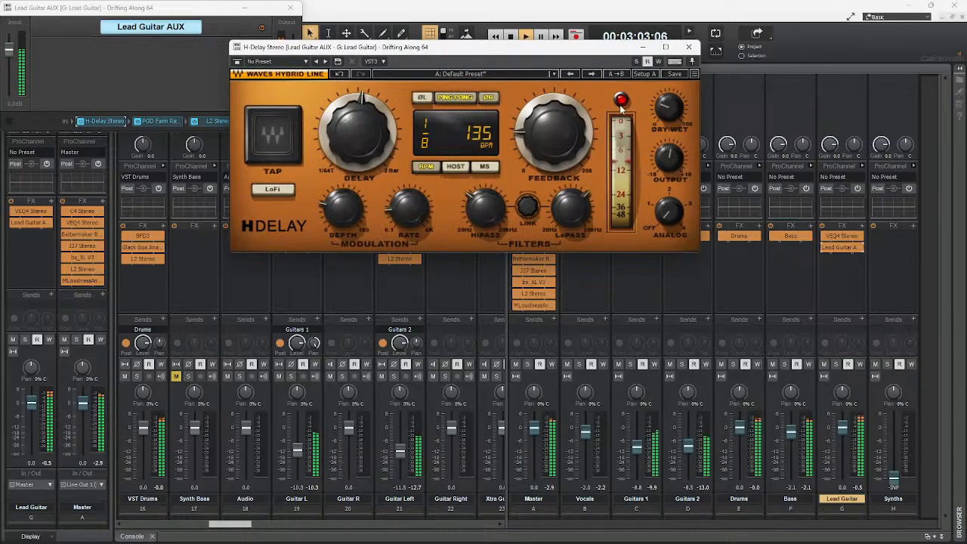
{"action": "left_click", "coordinate": [571, 209]}
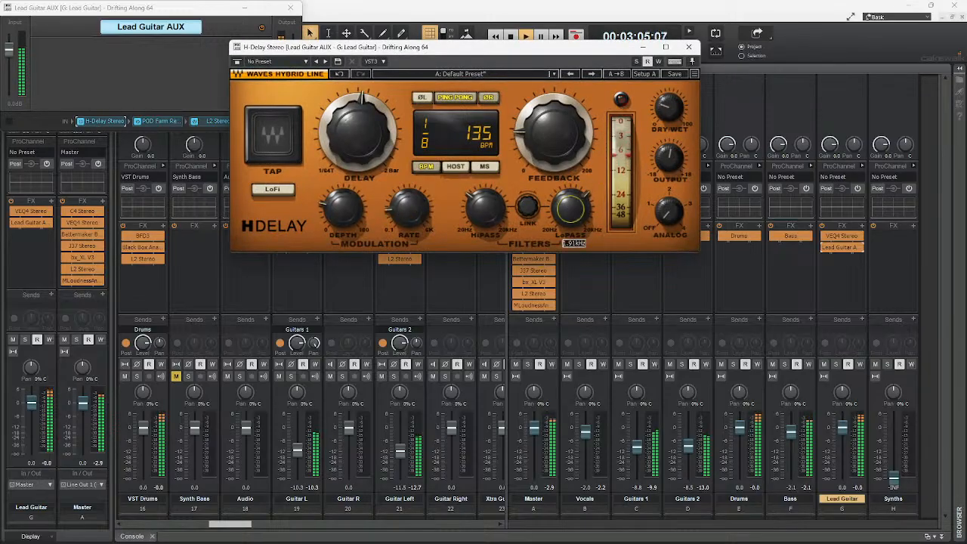
{"action": "left_click_drag", "start_coordinate": [570, 209], "coordinate": [571, 205]}
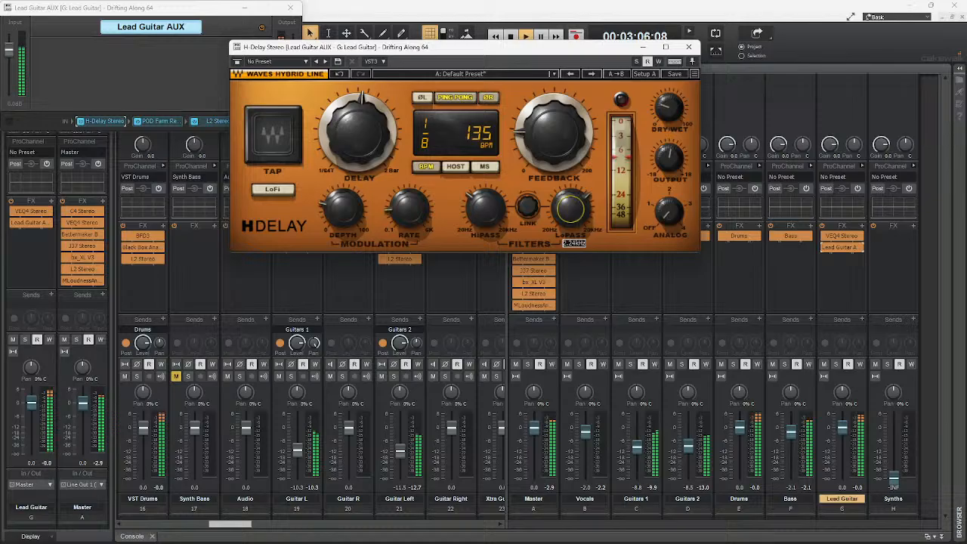
{"action": "left_click", "coordinate": [484, 214]}
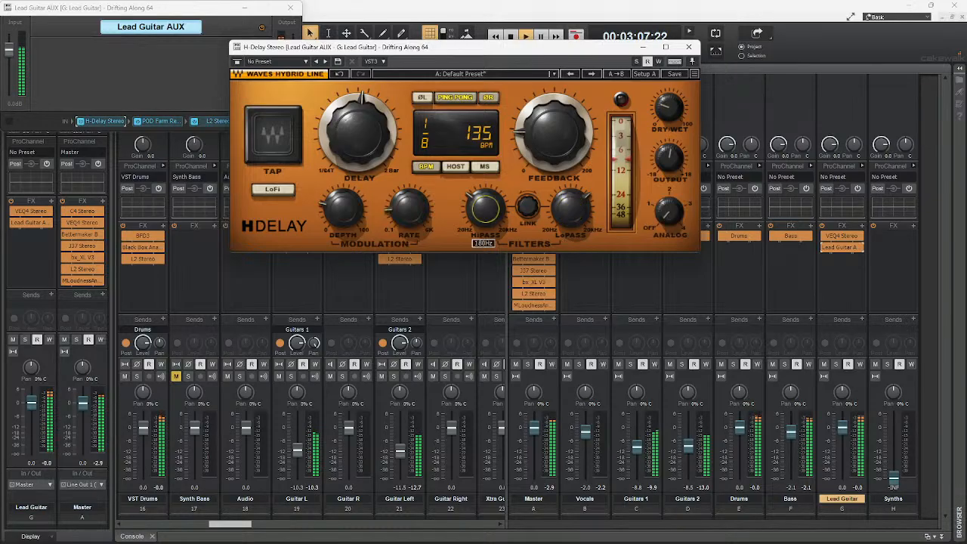
{"action": "left_click", "coordinate": [689, 48]}
Set the Lead Guitar AUX L2 threshold to -4.7 and check the Master bus loudness in MLoudnessAnalyzer
{"action": "double_click", "coordinate": [221, 124]}
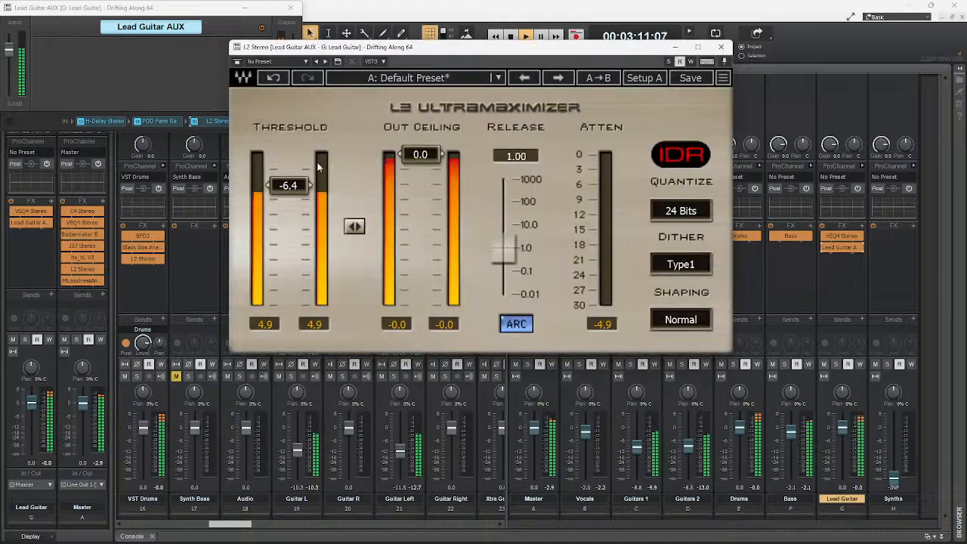
{"action": "left_click_drag", "start_coordinate": [290, 186], "coordinate": [306, 178]}
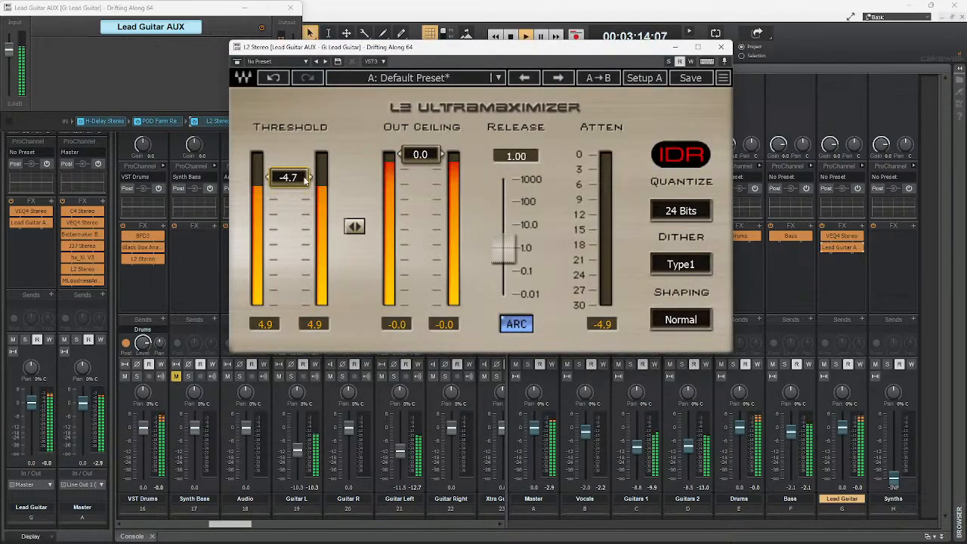
{"action": "left_click", "coordinate": [721, 47]}
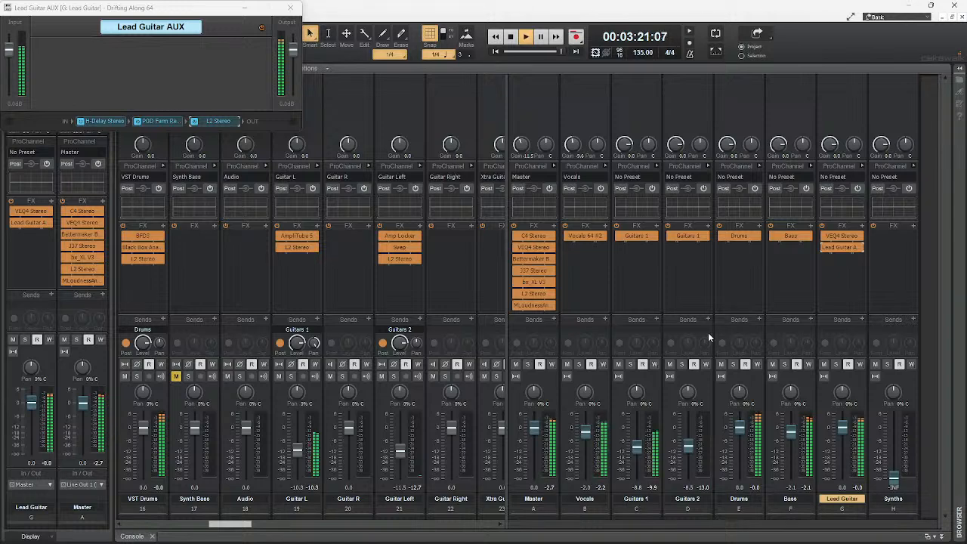
{"action": "double_click", "coordinate": [540, 305]}
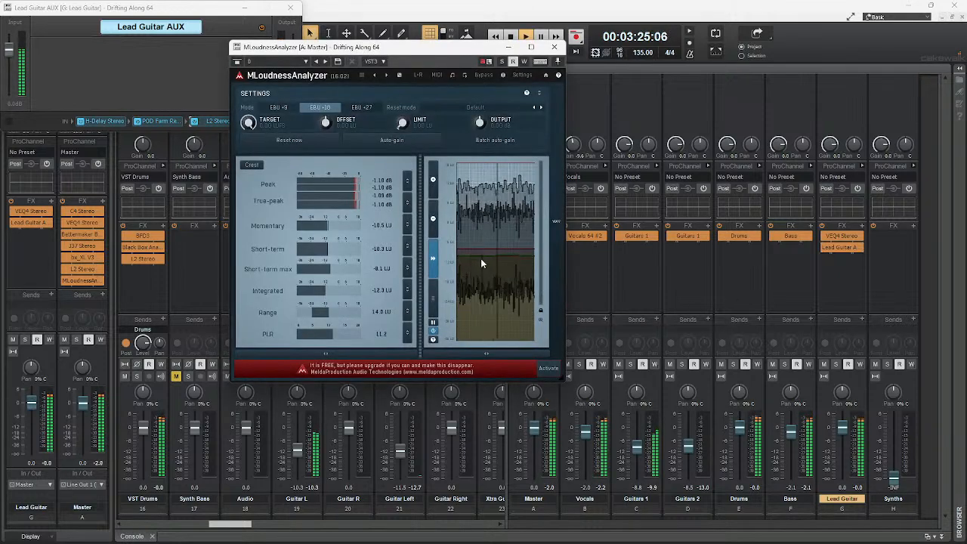
{"action": "left_click", "coordinate": [555, 49]}
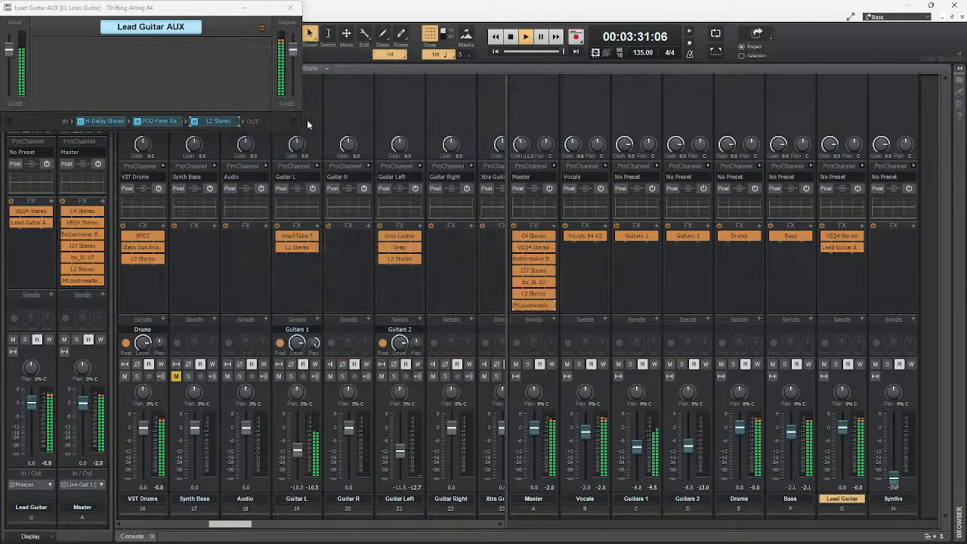
Try the Lead Guitar AUX L2 threshold at 0.0, set it to -5.6, and close the limiter
{"action": "double_click", "coordinate": [218, 121]}
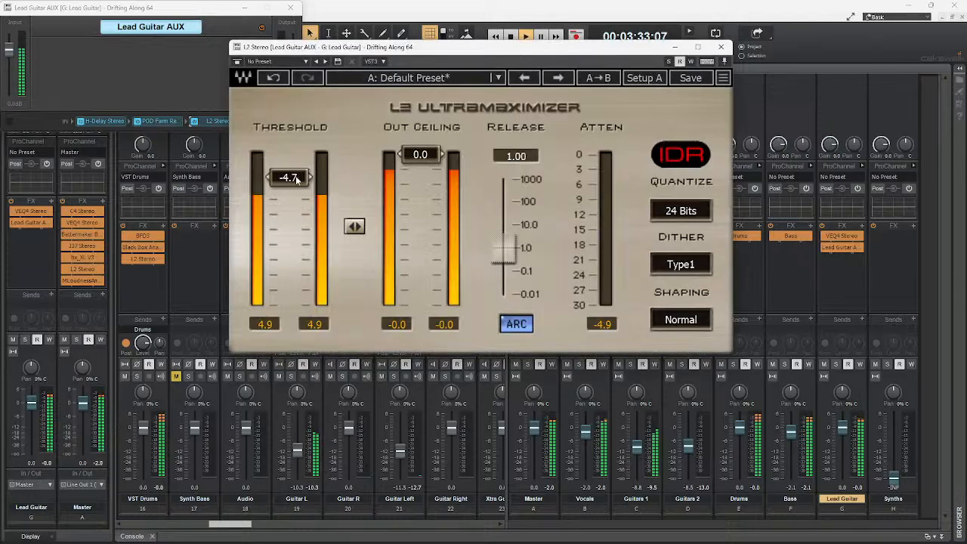
{"action": "left_click_drag", "start_coordinate": [288, 176], "coordinate": [289, 154]}
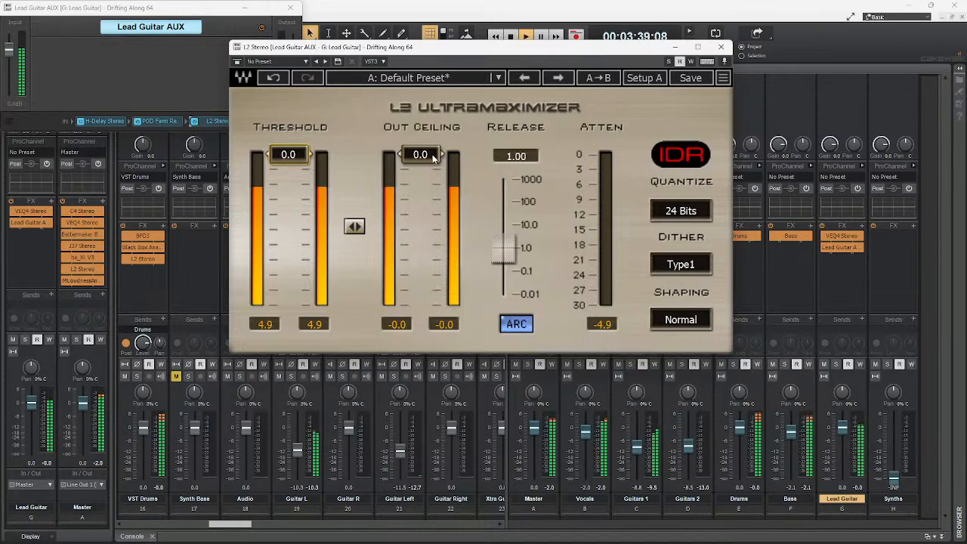
{"action": "left_click_drag", "start_coordinate": [290, 155], "coordinate": [291, 183]}
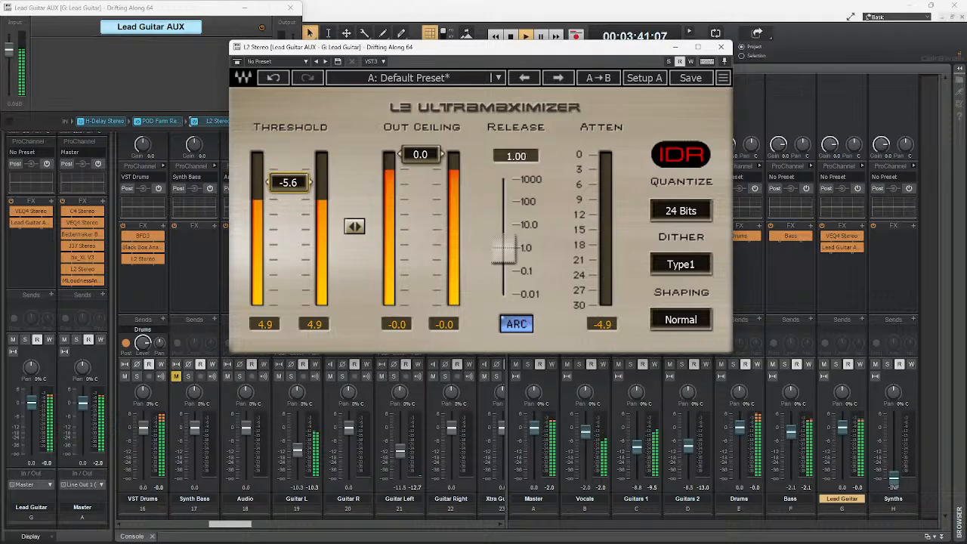
{"action": "left_click", "coordinate": [721, 48]}
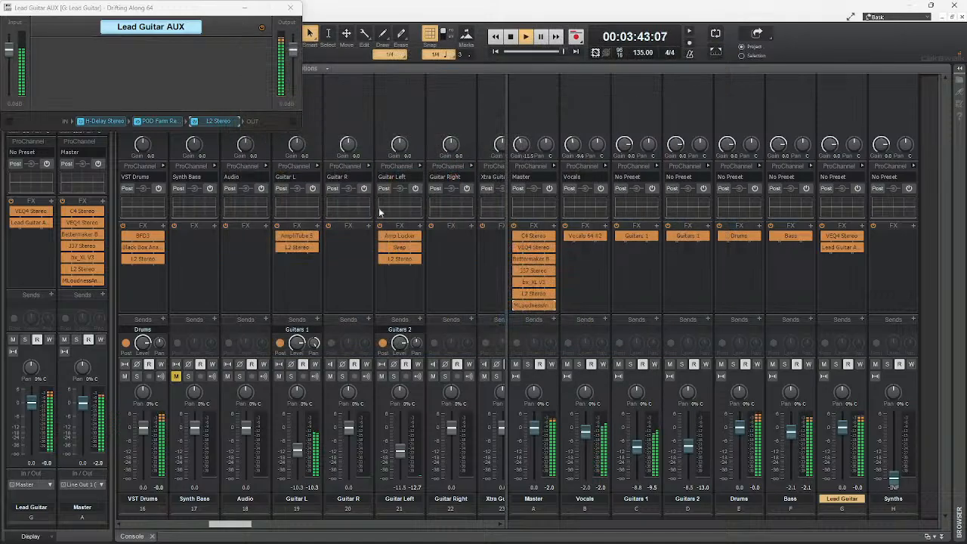
Set the Lead Guitar AUX L2 threshold to -4.5, stop playback, and close the limiter and its effect chain
{"action": "double_click", "coordinate": [207, 121]}
{"action": "left_click_drag", "start_coordinate": [288, 183], "coordinate": [287, 176]}
{"action": "key", "text": "space"}
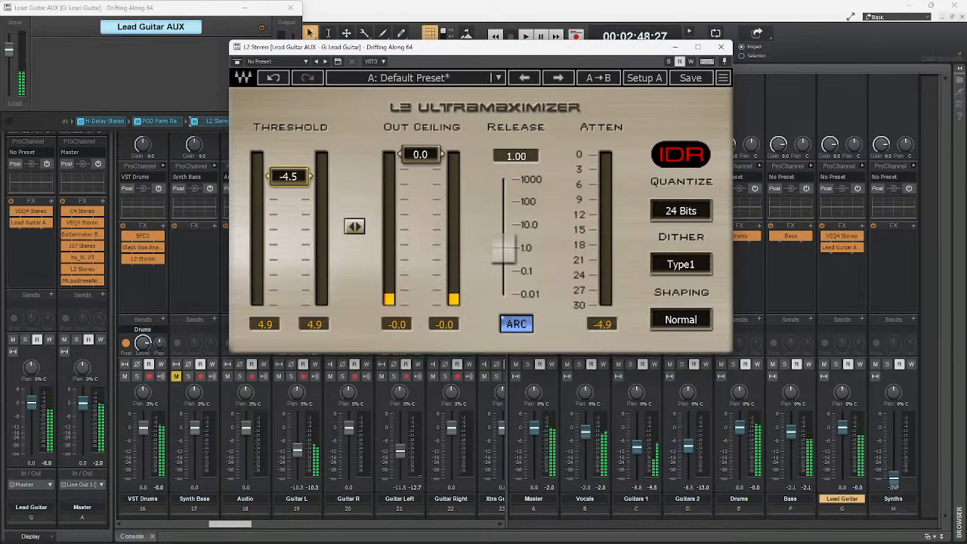
{"action": "left_click", "coordinate": [721, 47]}
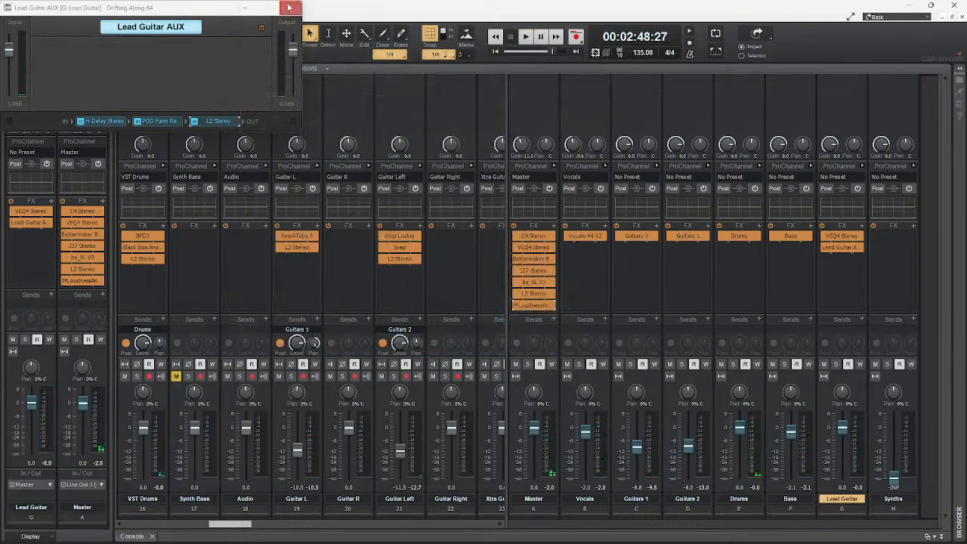
{"action": "left_click", "coordinate": [290, 7]}
Play the song and check the levels and attenuation in the Master bus L2 limiter
{"action": "double_click", "coordinate": [531, 295]}
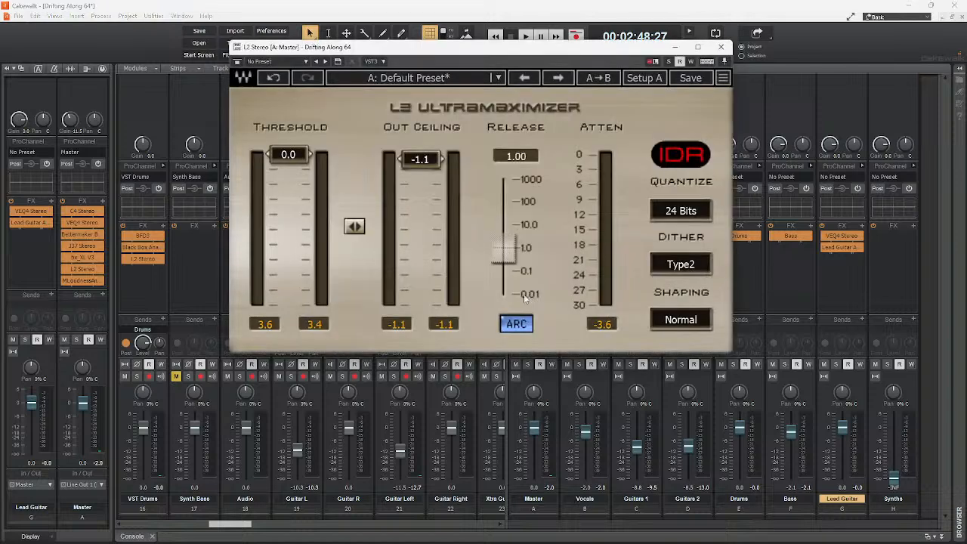
{"action": "key", "text": "space"}
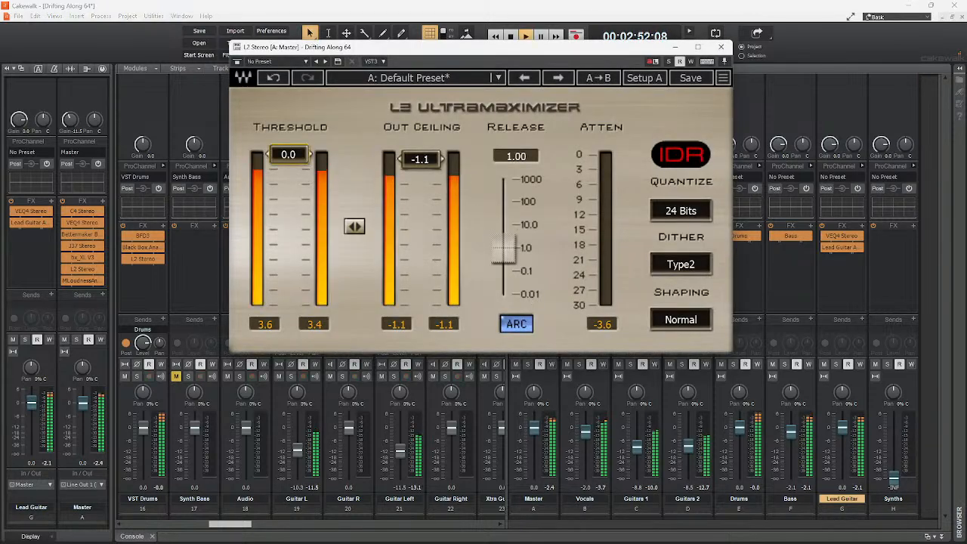
{"action": "left_click", "coordinate": [721, 47]}
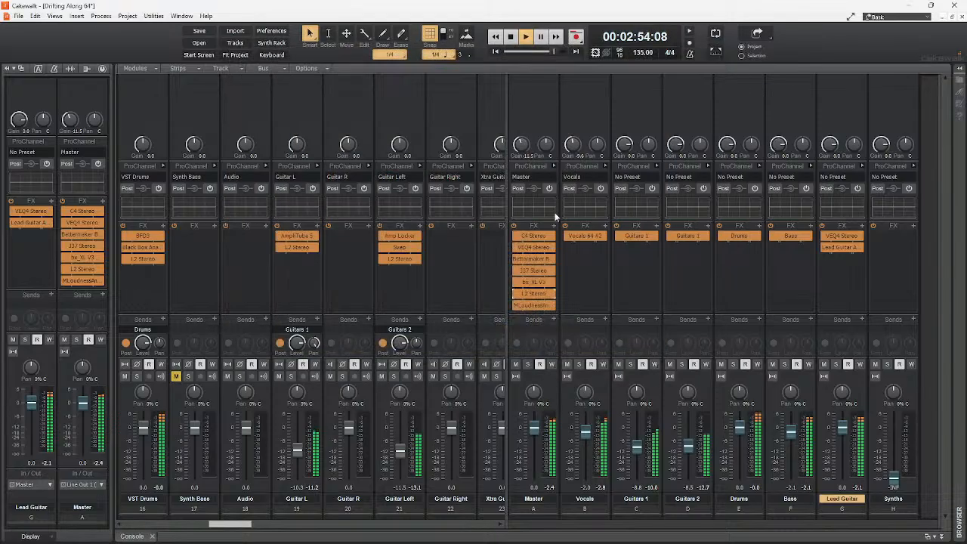
Set the TP Limiter gain of the Master bus bx_XL V3 to 0.0 dB and close the plug-in
{"action": "double_click", "coordinate": [533, 282]}
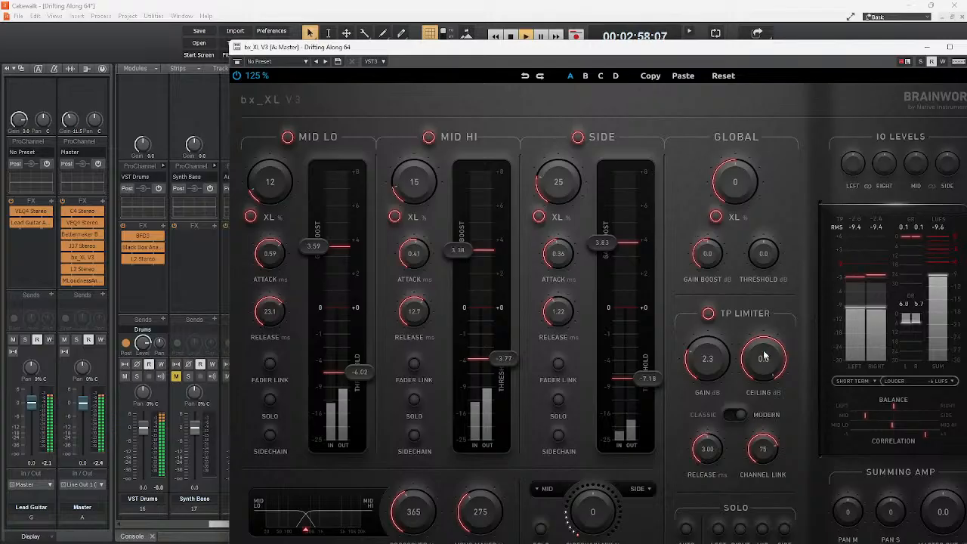
{"action": "double_click", "coordinate": [720, 361]}
{"action": "type", "text": "0"}
{"action": "key", "text": "Return"}
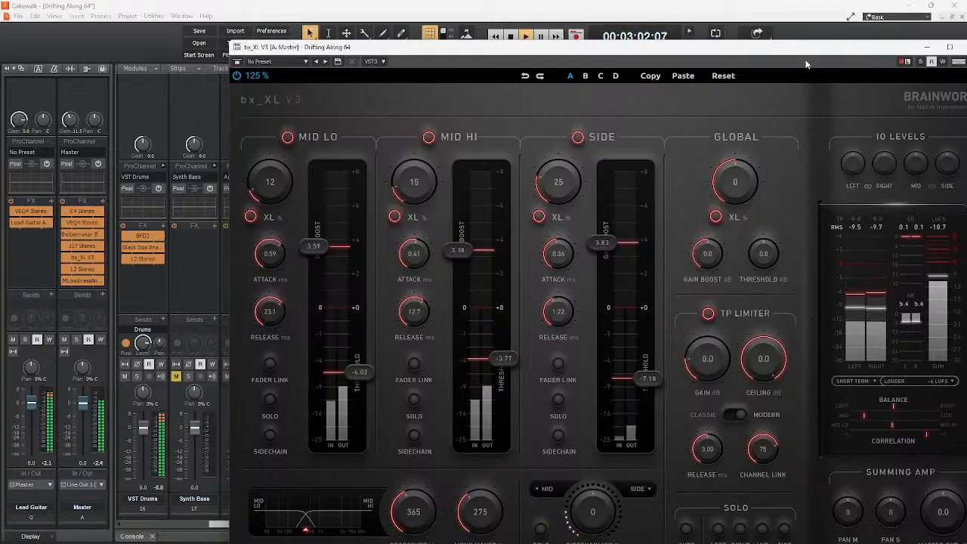
{"action": "left_click_drag", "start_coordinate": [796, 53], "coordinate": [634, 48]}
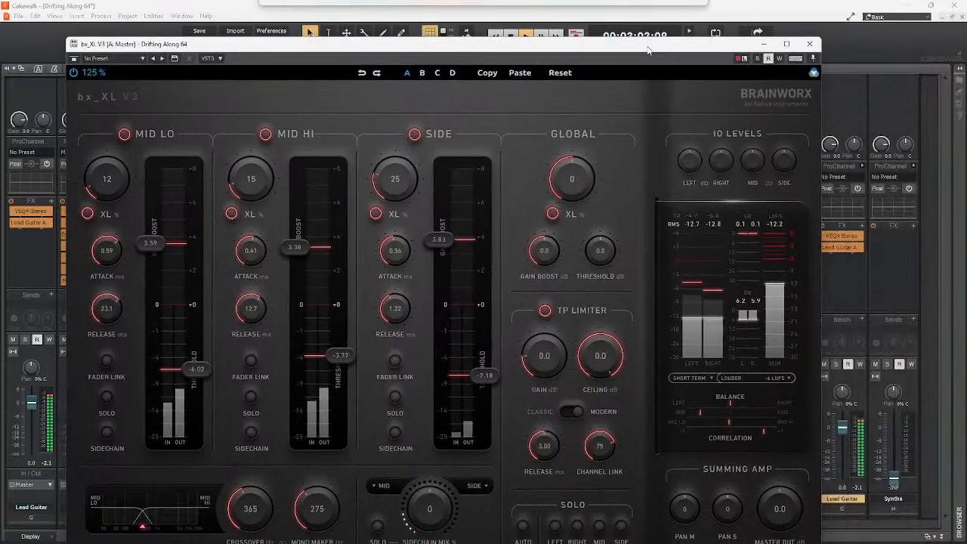
{"action": "left_click", "coordinate": [812, 46]}
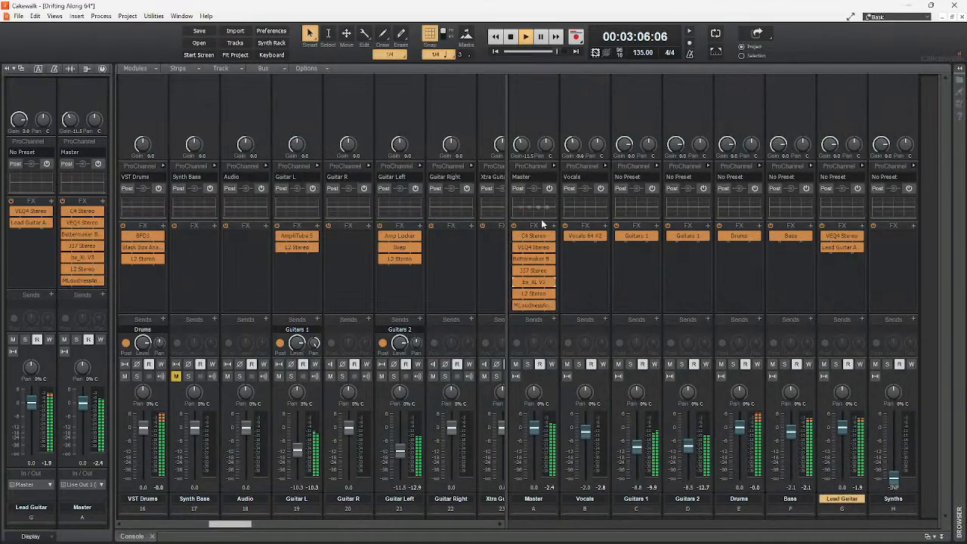
Raise the Master bus input gain to -11.3 while watching its L2 meters, and close the limiter
{"action": "double_click", "coordinate": [531, 294]}
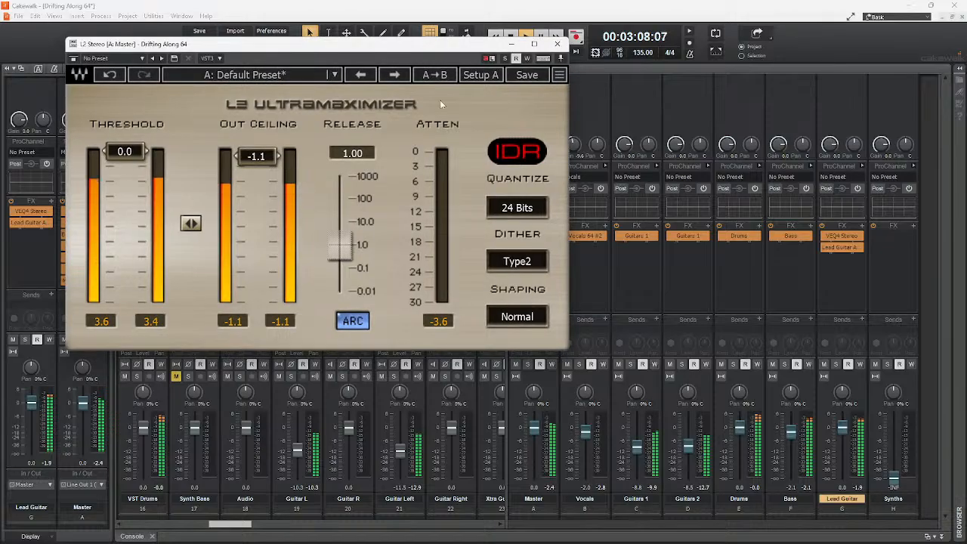
{"action": "left_click_drag", "start_coordinate": [394, 51], "coordinate": [520, 222]}
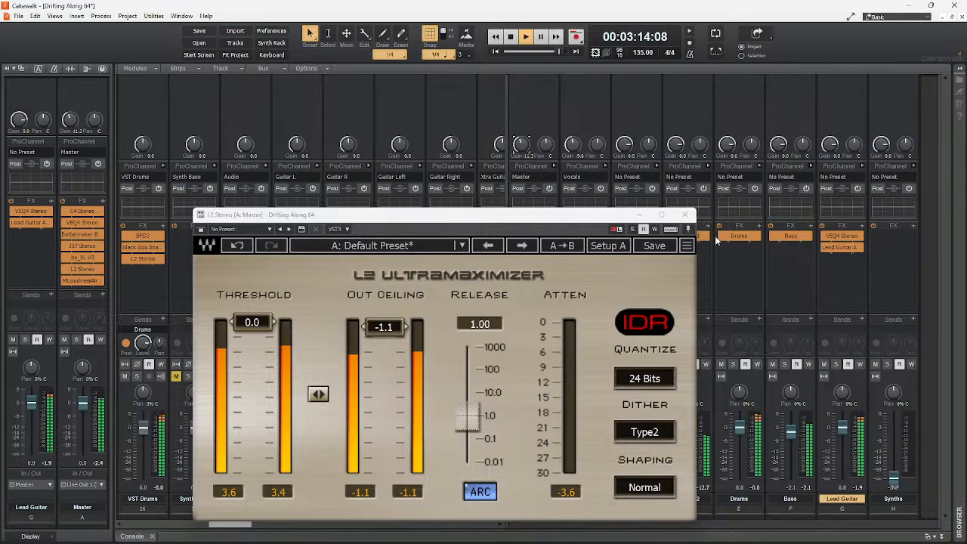
{"action": "left_click", "coordinate": [684, 215]}
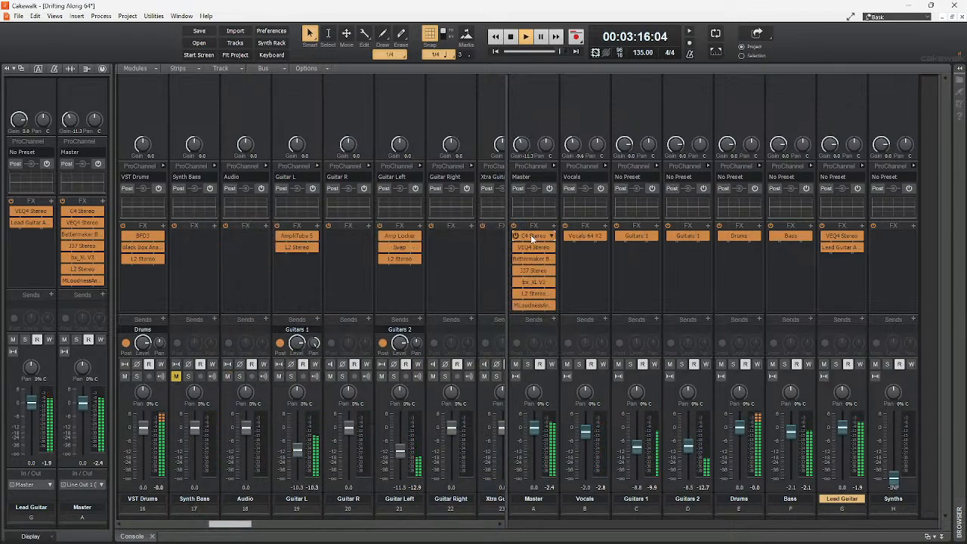
Check the Master bus C4 multiband processor and VEQ4 equalizer during playback, closing each one
{"action": "double_click", "coordinate": [533, 237]}
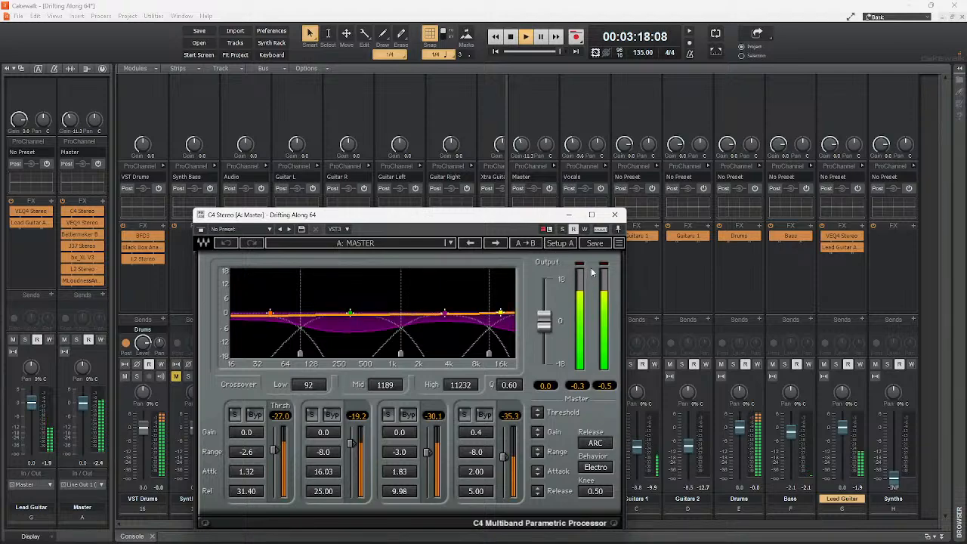
{"action": "left_click", "coordinate": [614, 215]}
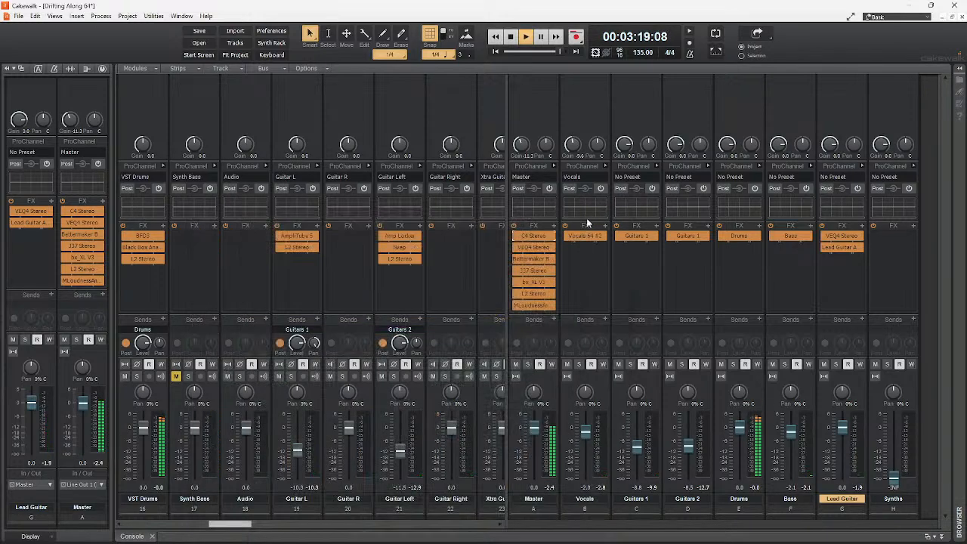
{"action": "double_click", "coordinate": [533, 250]}
{"action": "left_click", "coordinate": [698, 217]}
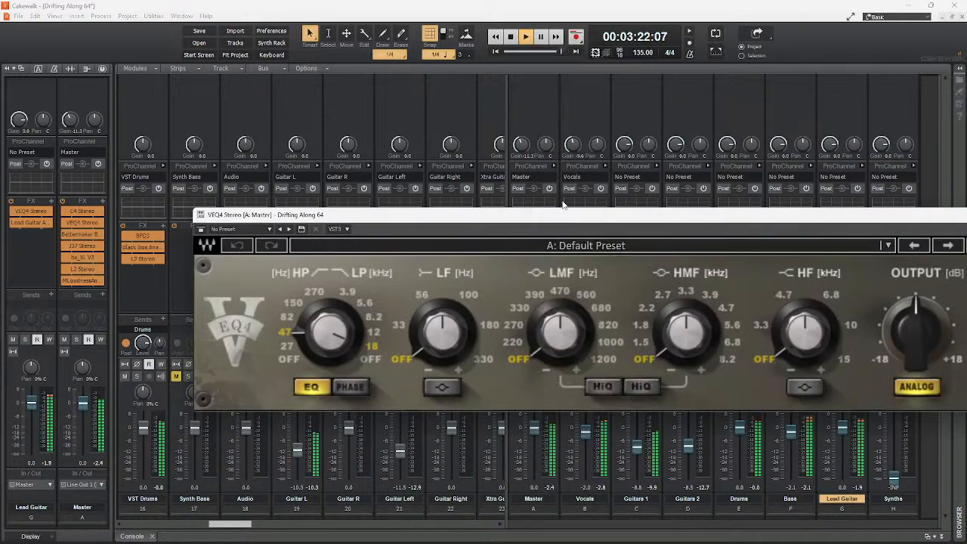
{"action": "left_click_drag", "start_coordinate": [582, 215], "coordinate": [389, 172]}
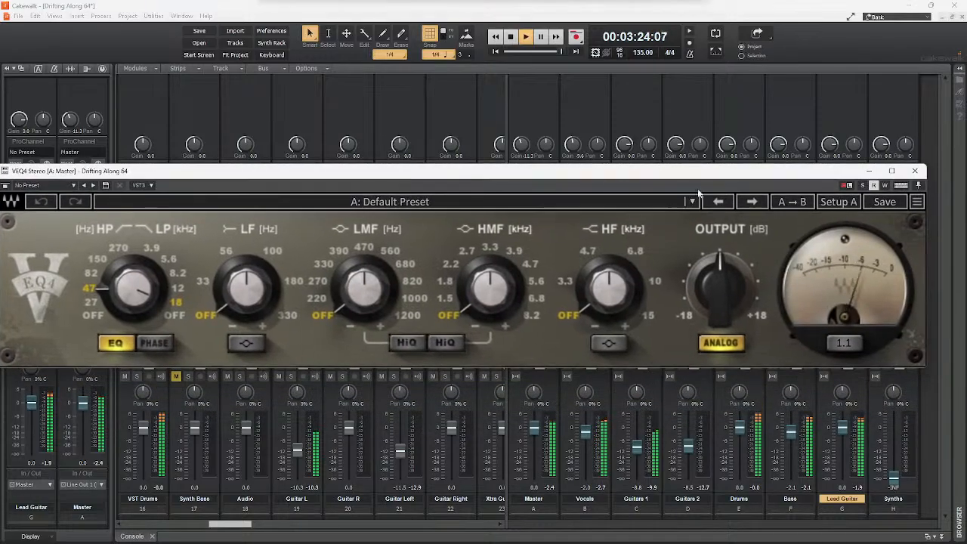
{"action": "left_click", "coordinate": [915, 171]}
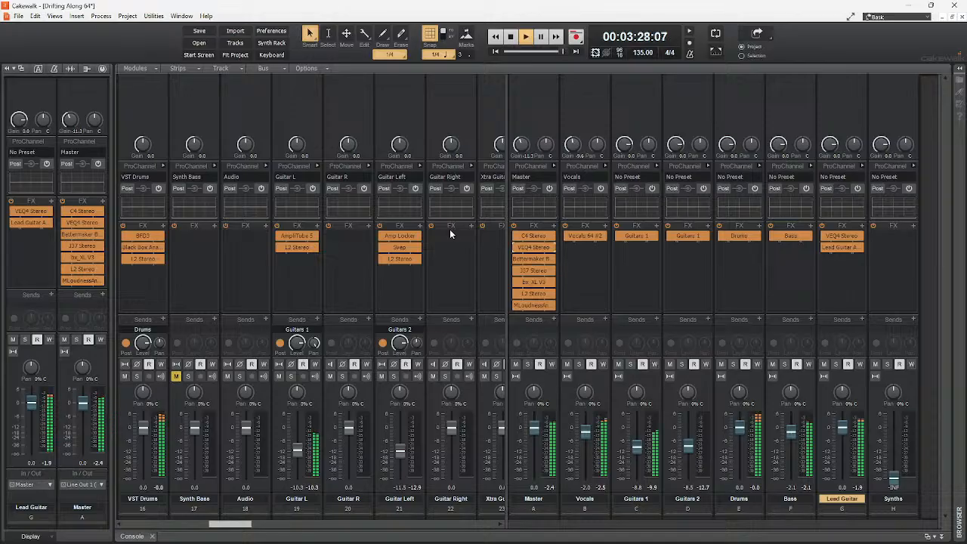
Examine the Master bus Bettermaker Bus Compressor and J37 tape settings during playback, closing each one
{"action": "double_click", "coordinate": [532, 260]}
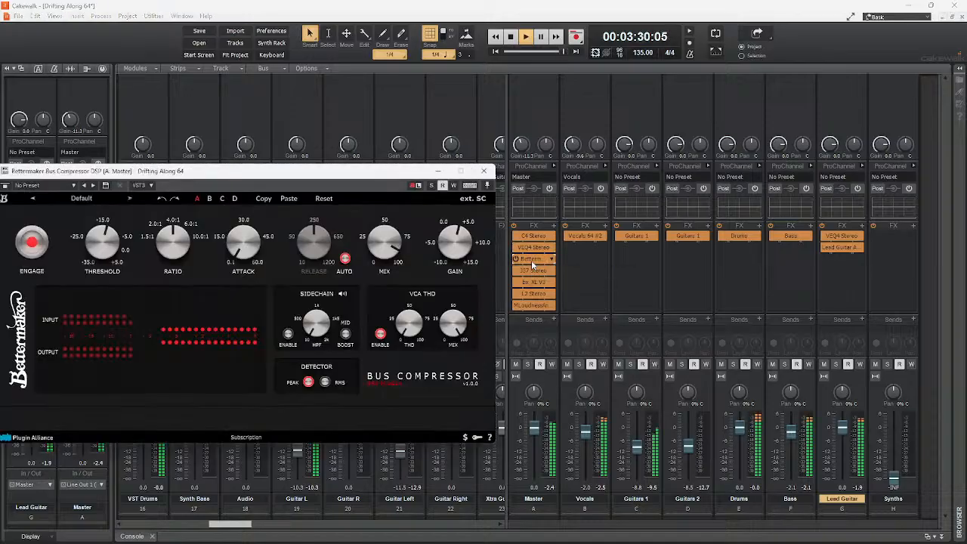
{"action": "left_click", "coordinate": [484, 171]}
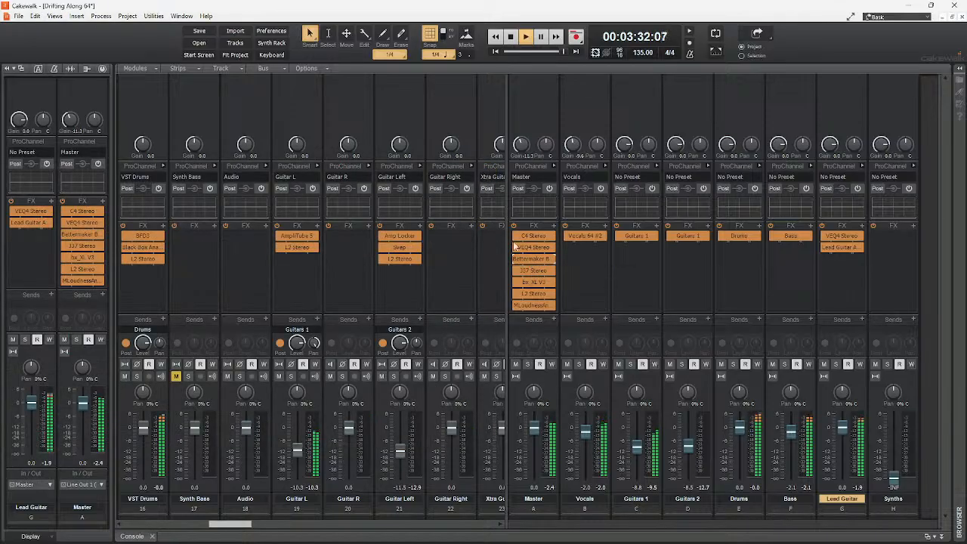
{"action": "double_click", "coordinate": [533, 271]}
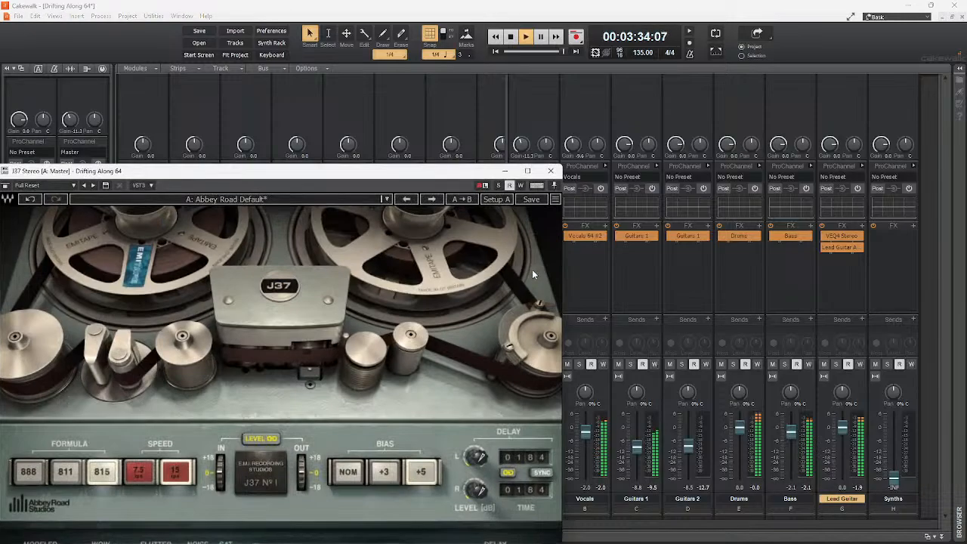
{"action": "left_click_drag", "start_coordinate": [421, 166], "coordinate": [458, 85]}
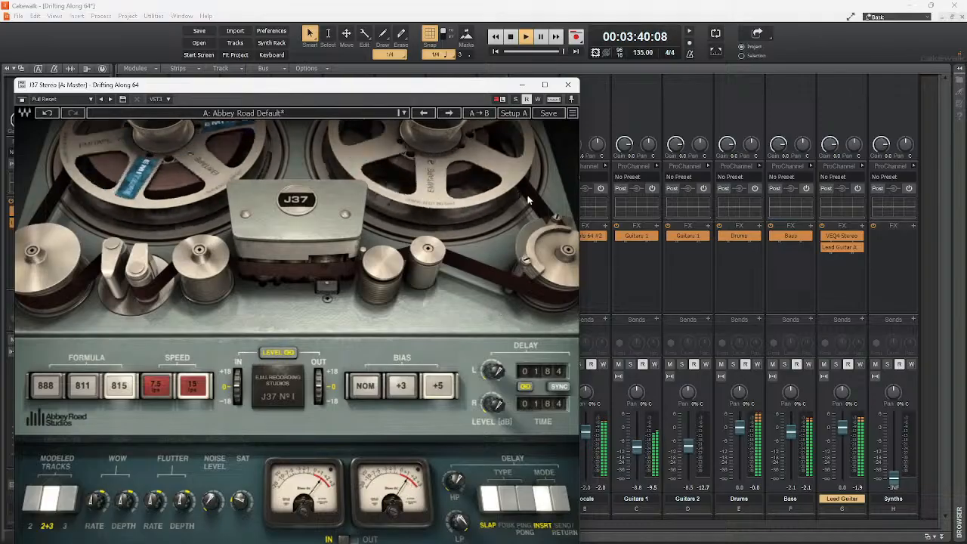
{"action": "left_click", "coordinate": [572, 88]}
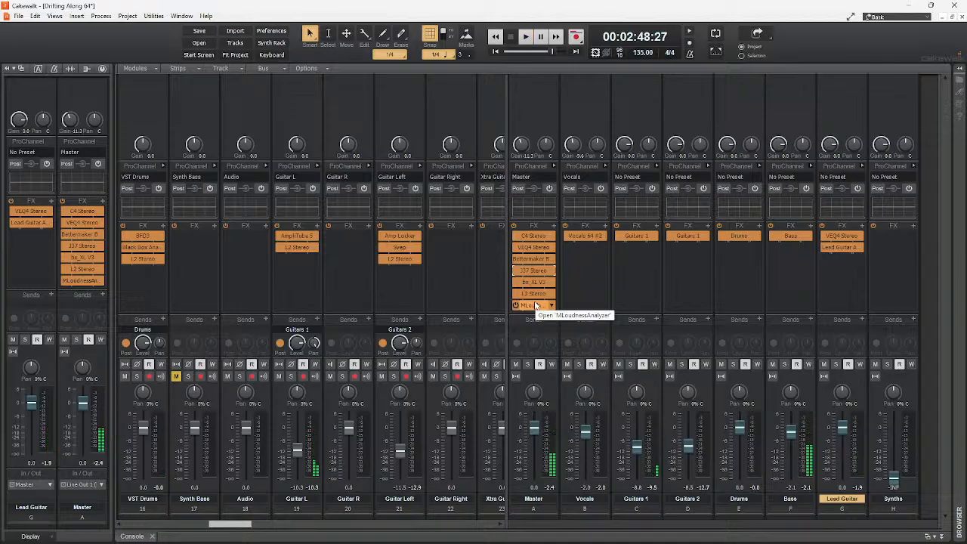
Bring back the track view above the console, return to the start of the song, and save the project
{"action": "left_click", "coordinate": [135, 538]}
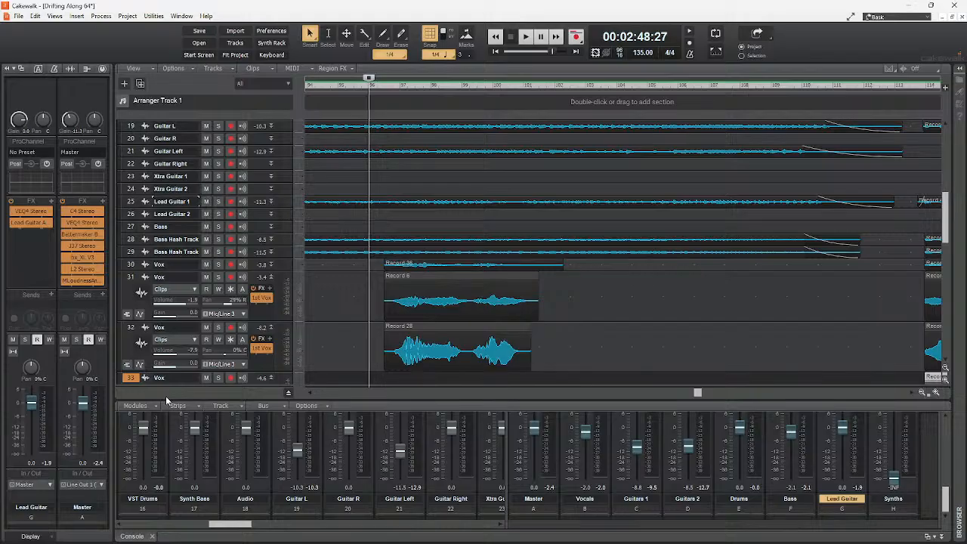
{"action": "key", "text": "w"}
{"action": "left_click", "coordinate": [18, 15]}
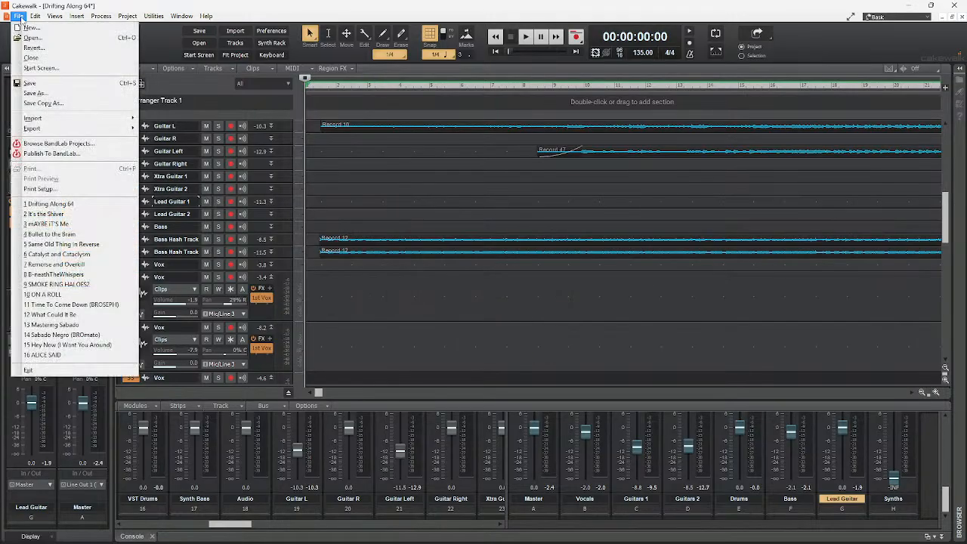
{"action": "left_click", "coordinate": [30, 83]}
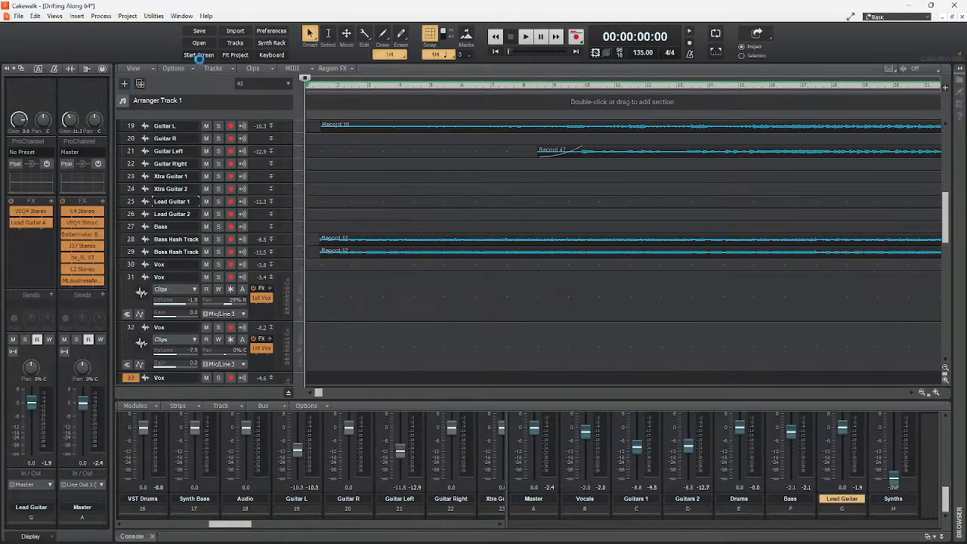
Try to select everything in the project
{"action": "left_click", "coordinate": [36, 16]}
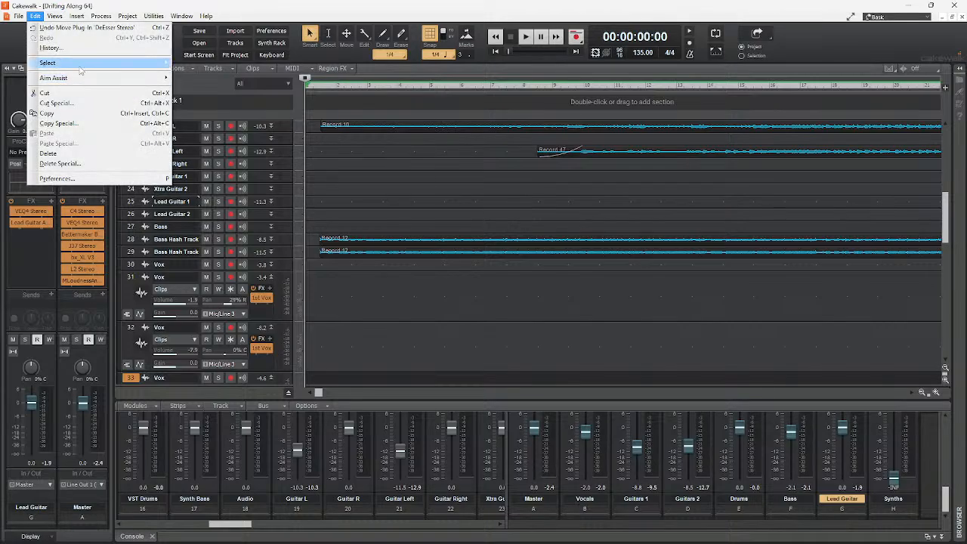
{"action": "mouse_move", "coordinate": [151, 62]}
{"action": "left_click", "coordinate": [187, 64]}
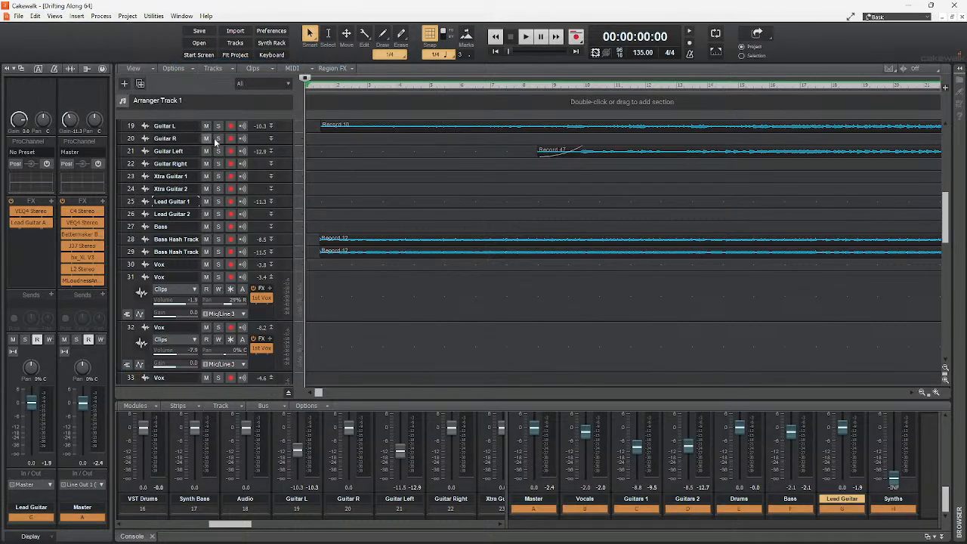
Make Guitar R the active track and select all tracks with their clips
{"action": "left_click", "coordinate": [130, 139]}
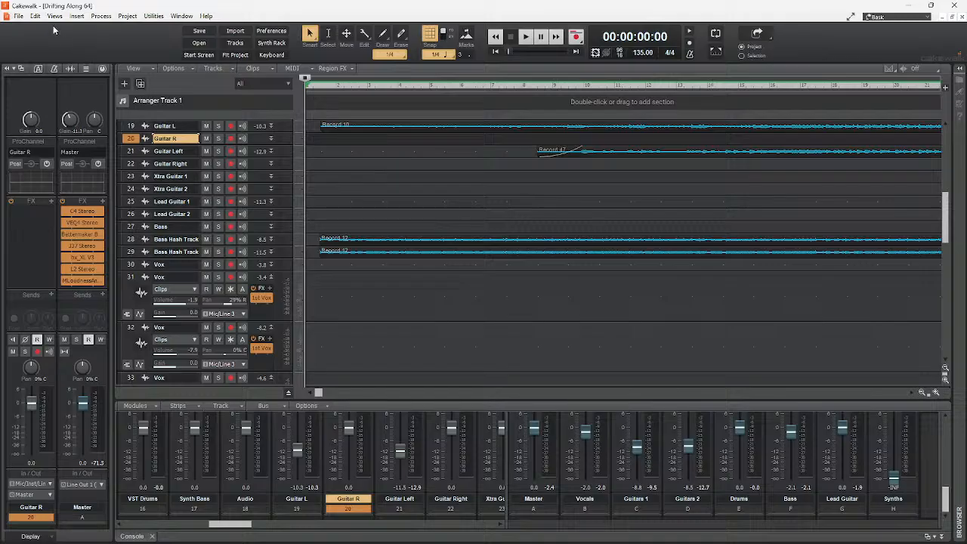
{"action": "left_click", "coordinate": [35, 16]}
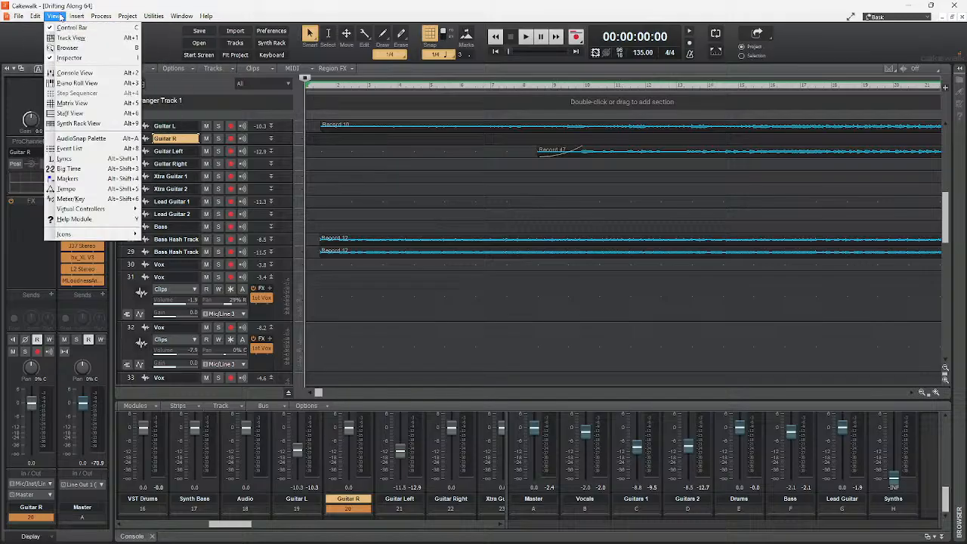
{"action": "mouse_move", "coordinate": [35, 17]}
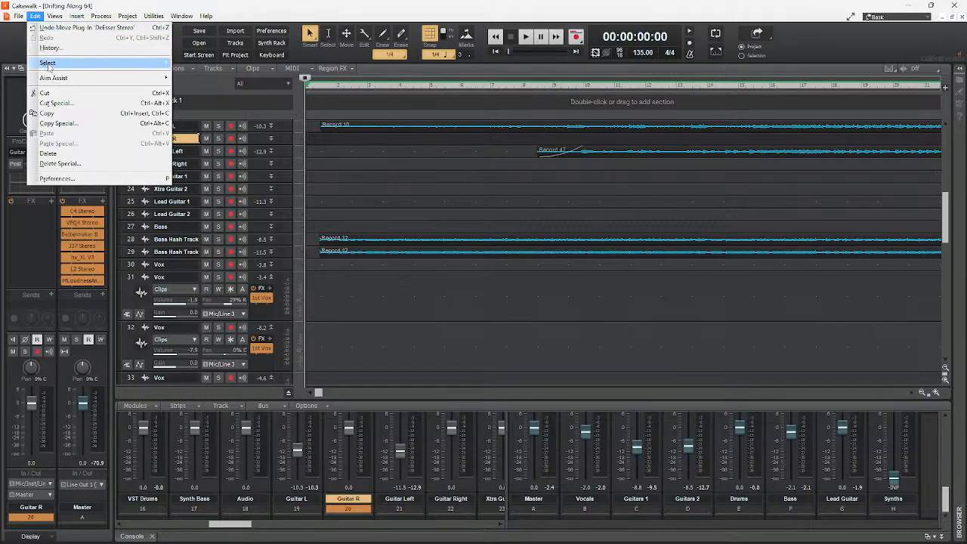
{"action": "mouse_move", "coordinate": [48, 63]}
{"action": "left_click", "coordinate": [219, 67]}
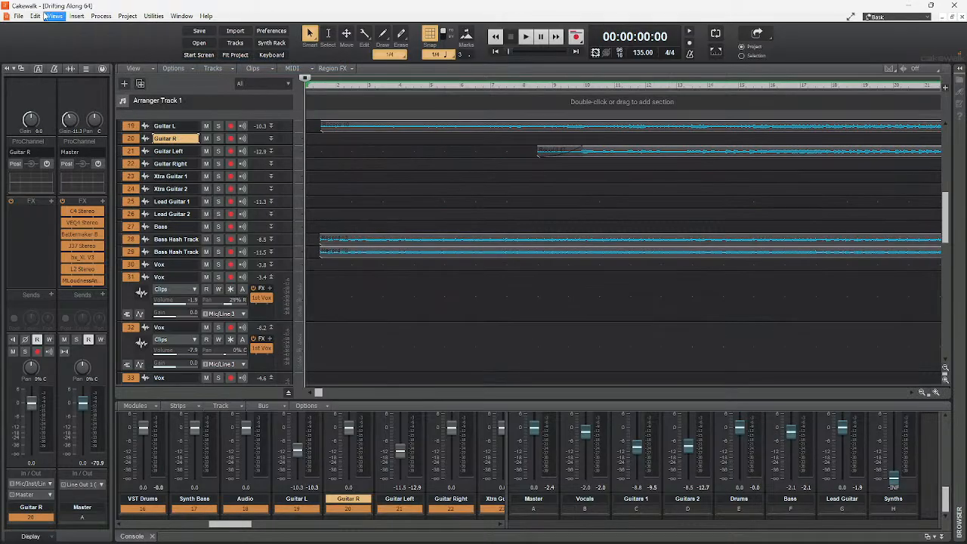
Open the audio export settings and replace the default export file name with "Driftng Along"
{"action": "left_click", "coordinate": [18, 16]}
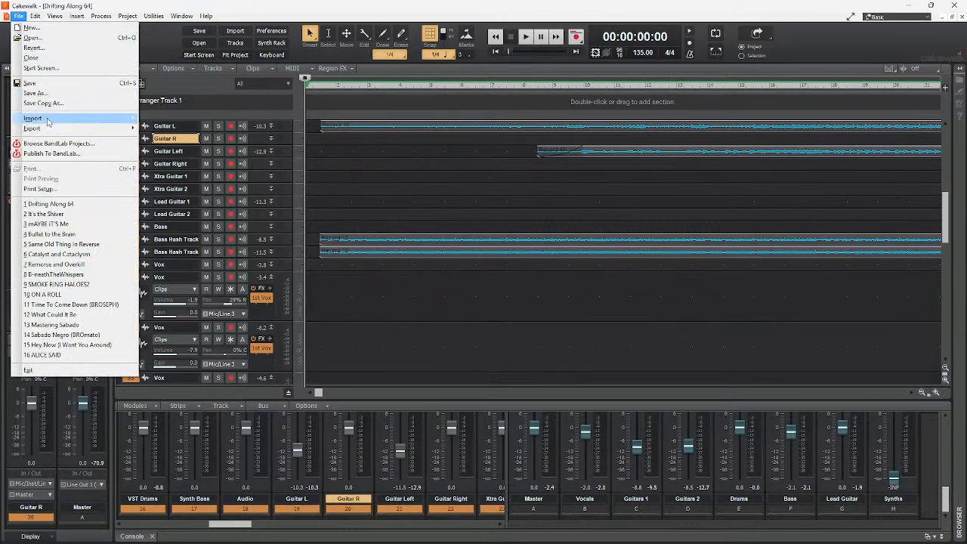
{"action": "mouse_move", "coordinate": [51, 130]}
{"action": "left_click", "coordinate": [197, 128]}
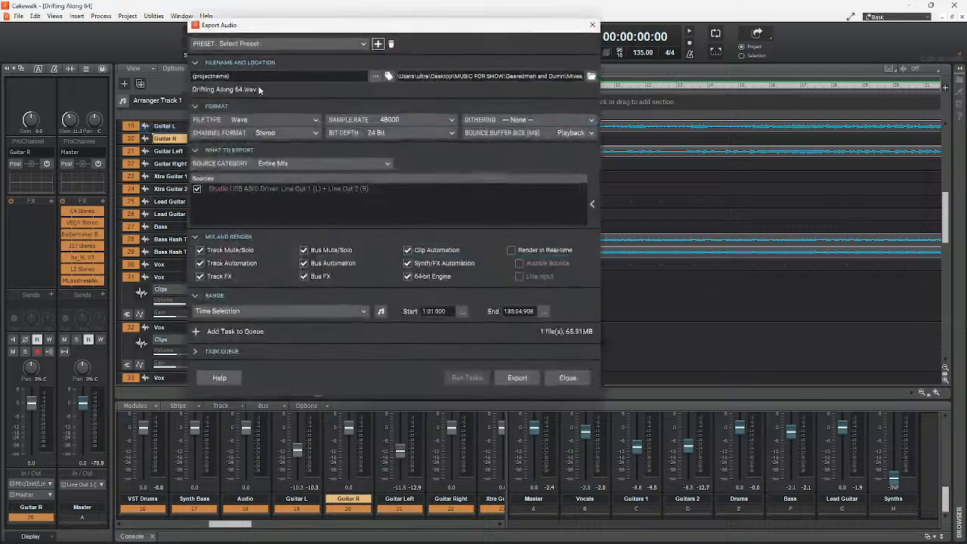
{"action": "left_click", "coordinate": [333, 80]}
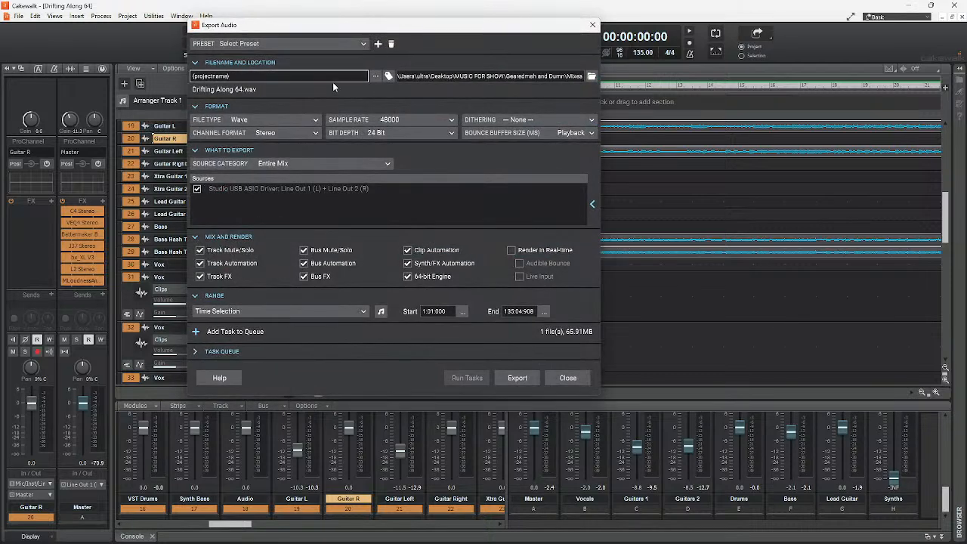
{"action": "double_click", "coordinate": [230, 76]}
{"action": "key", "text": "BackSpace"}
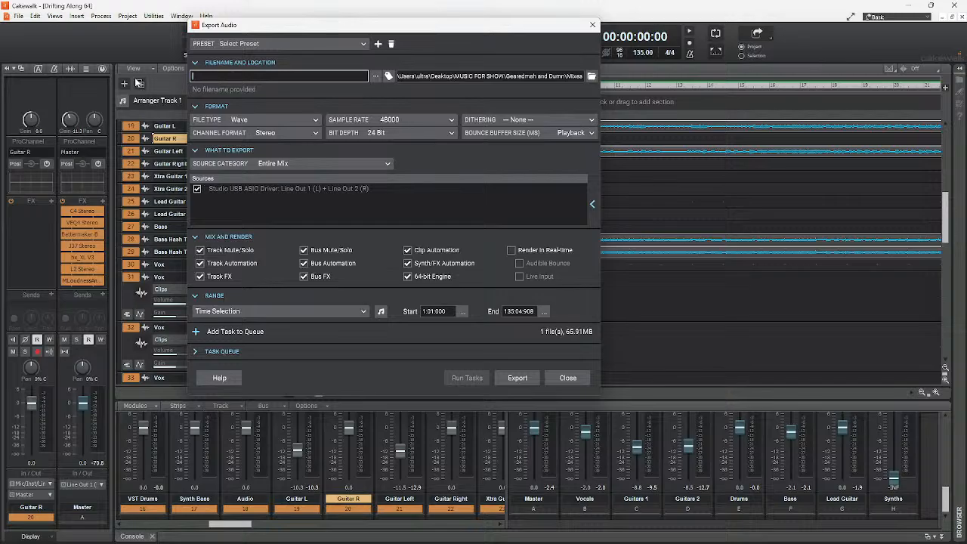
{"action": "type", "text": "Drifting Along"}
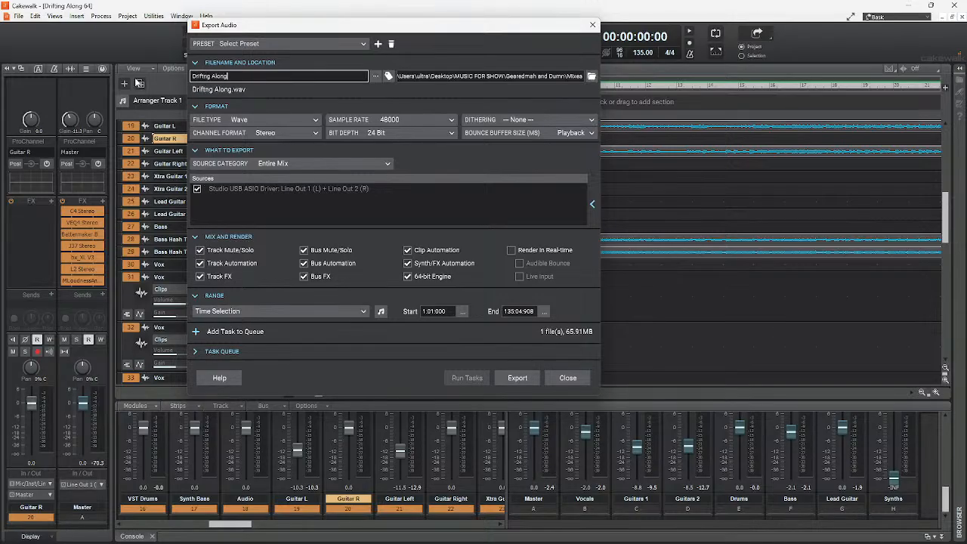
Choose the Mixes folder as the export location and export the entire mix as a Wave file
{"action": "left_click", "coordinate": [592, 77]}
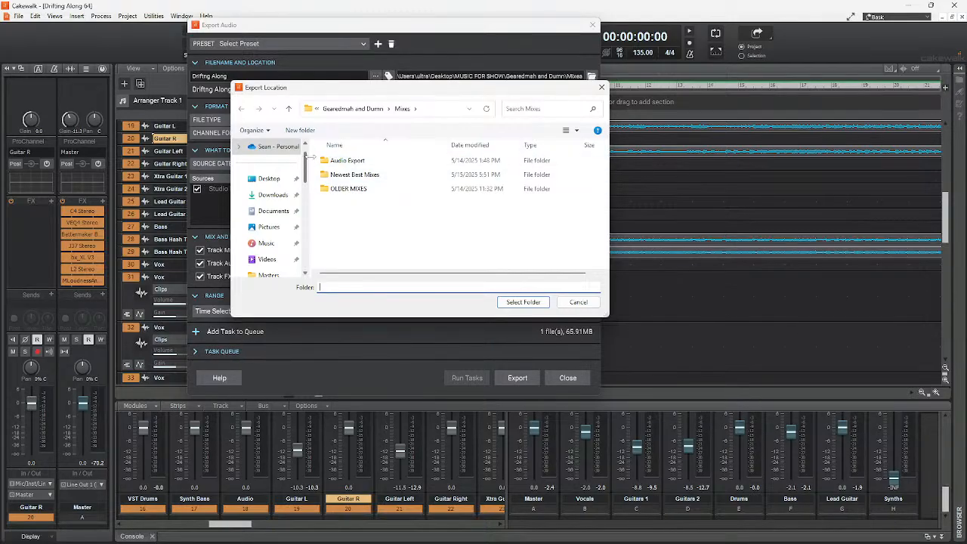
{"action": "left_click", "coordinate": [516, 302]}
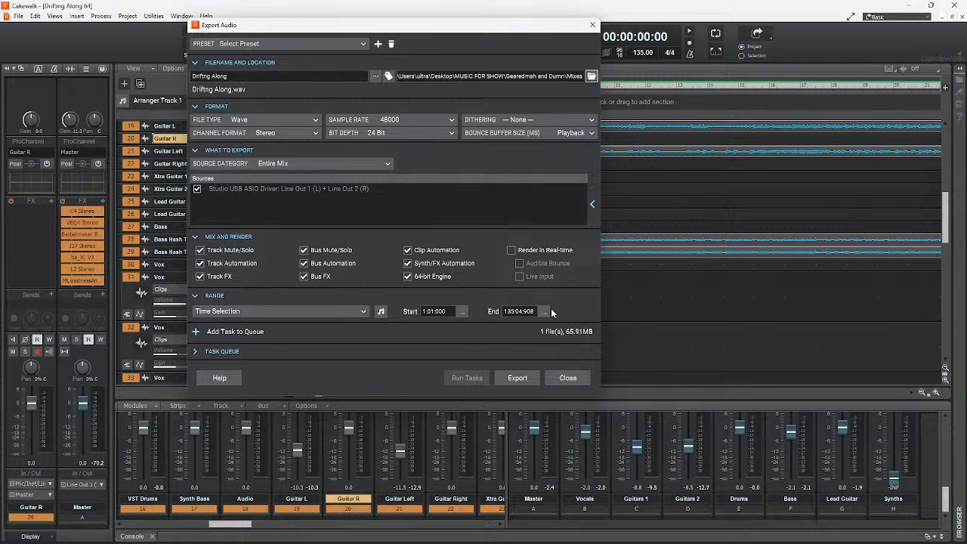
{"action": "left_click", "coordinate": [517, 378]}
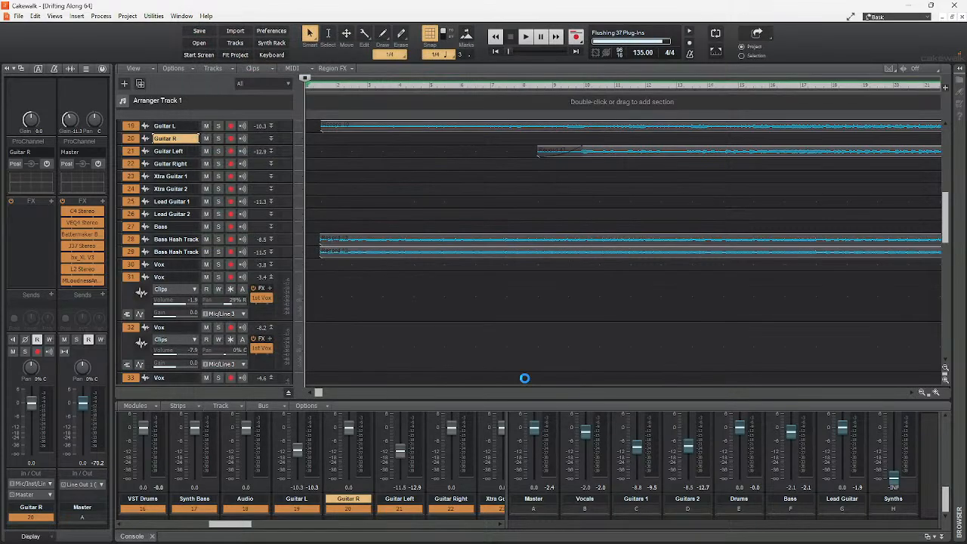
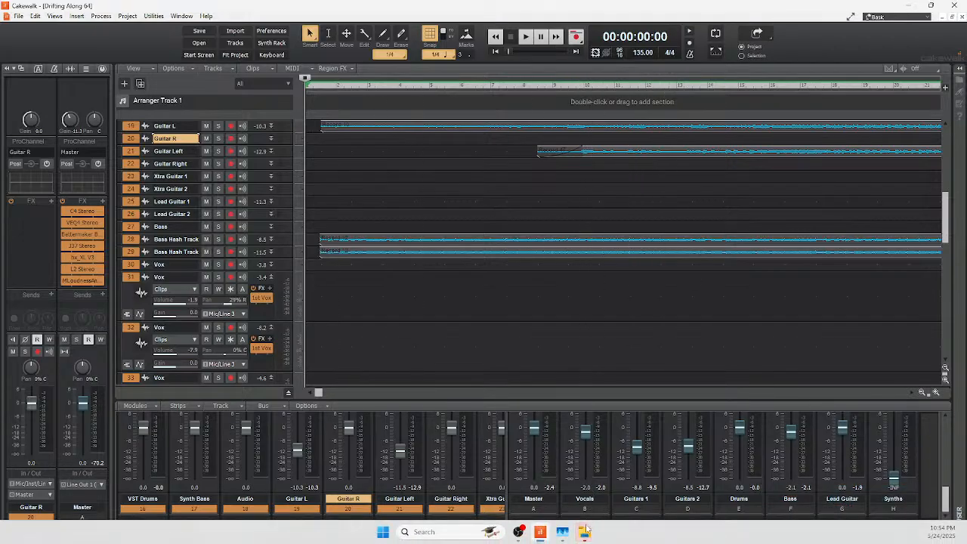
Check the properties of the exported "Driftng Along" WAV in File Explorer's Mixes folder, and return to Cakewalk
{"action": "mouse_move", "coordinate": [584, 532]}
{"action": "left_click", "coordinate": [622, 470]}
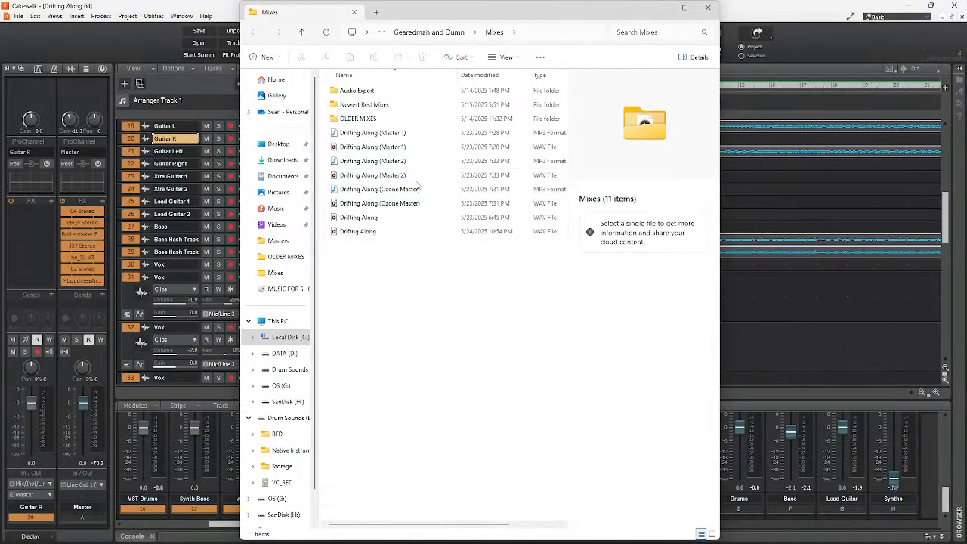
{"action": "left_click", "coordinate": [363, 231]}
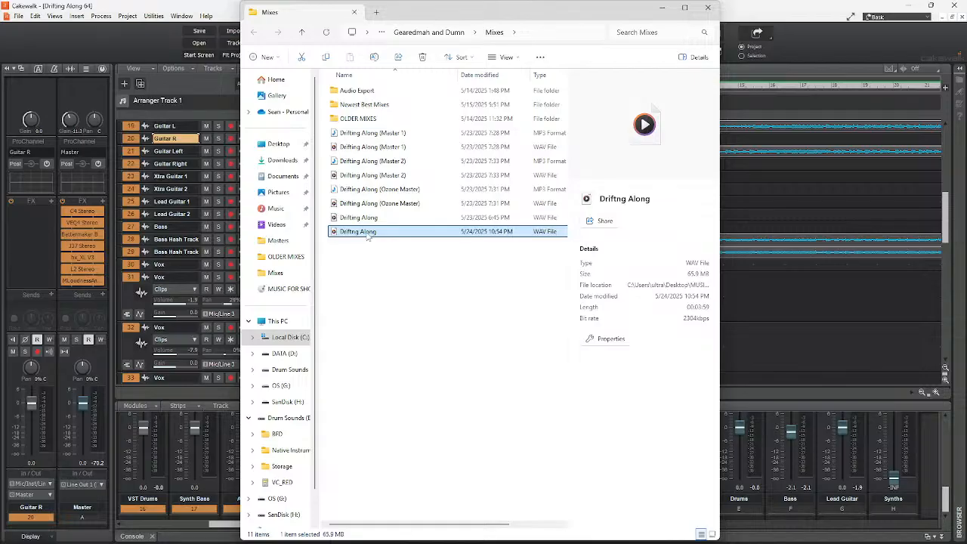
{"action": "right_click", "coordinate": [368, 236]}
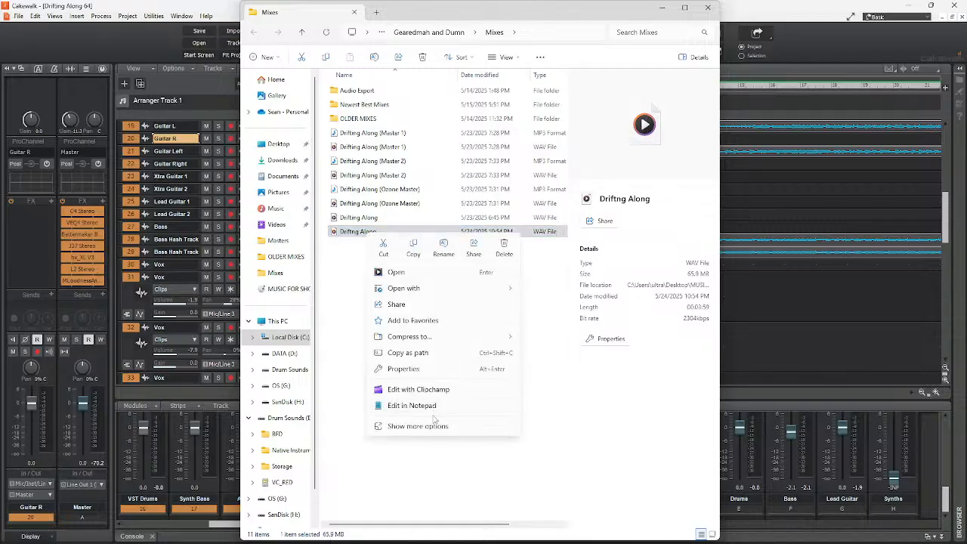
{"action": "left_click", "coordinate": [423, 371]}
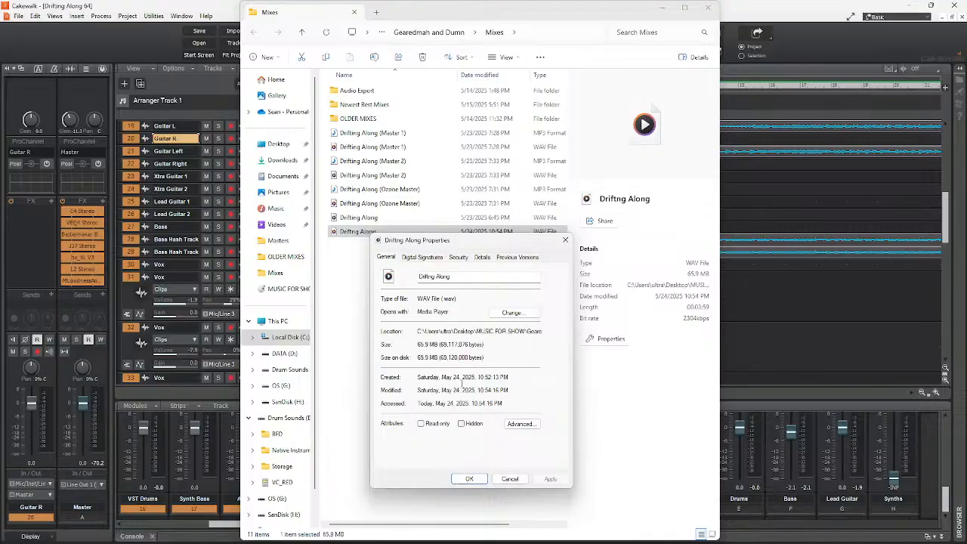
{"action": "mouse_move", "coordinate": [488, 542]}
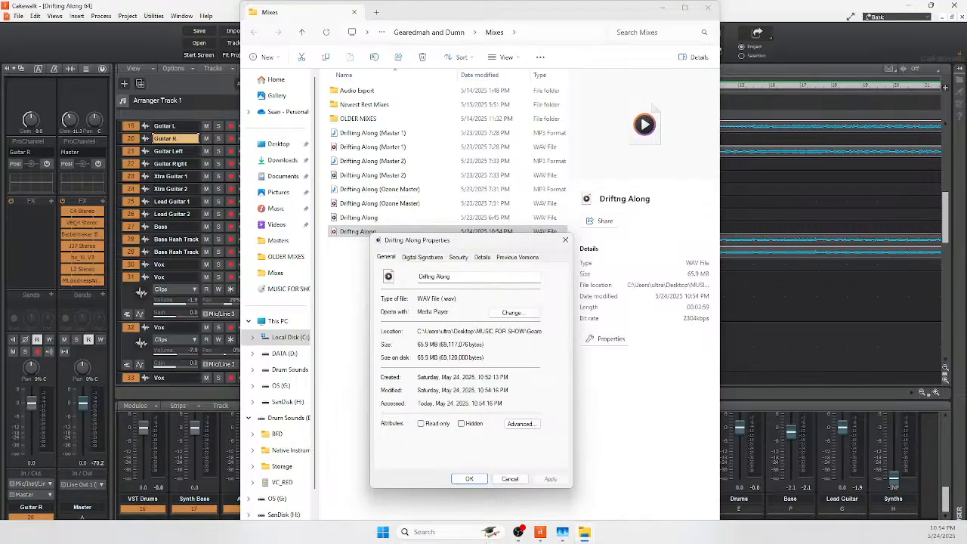
{"action": "left_click", "coordinate": [379, 219]}
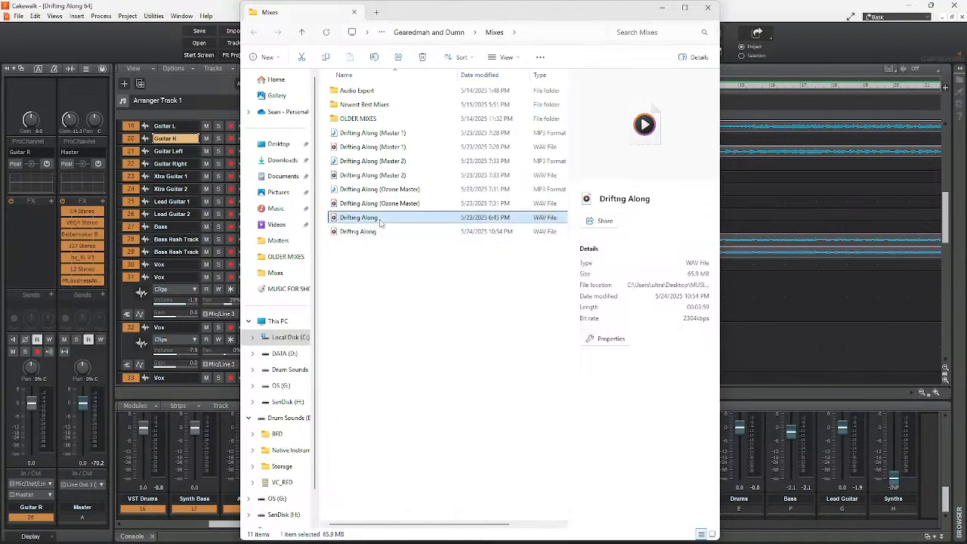
{"action": "left_click", "coordinate": [662, 9]}
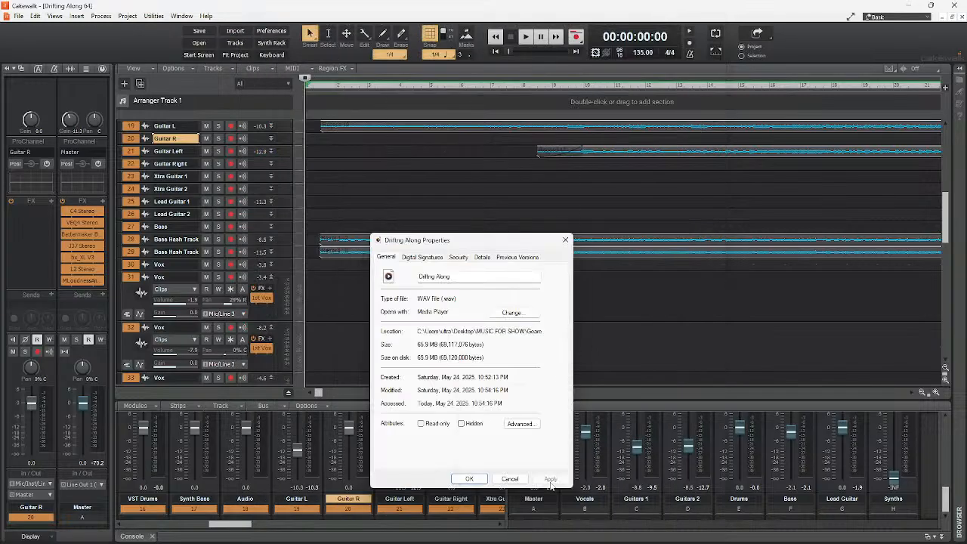
{"action": "left_click", "coordinate": [469, 479]}
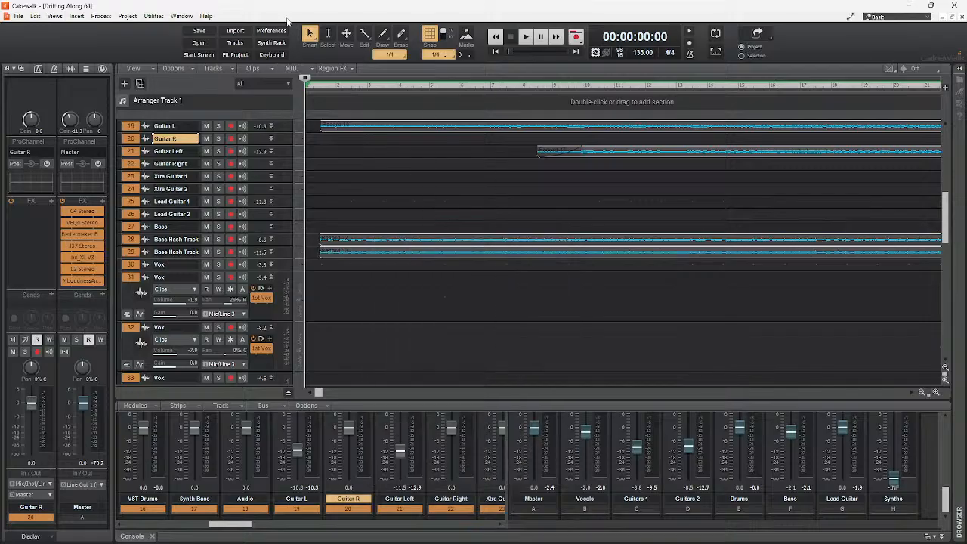
Save the project and close Cakewalk
{"action": "left_click", "coordinate": [18, 16]}
{"action": "left_click", "coordinate": [28, 82]}
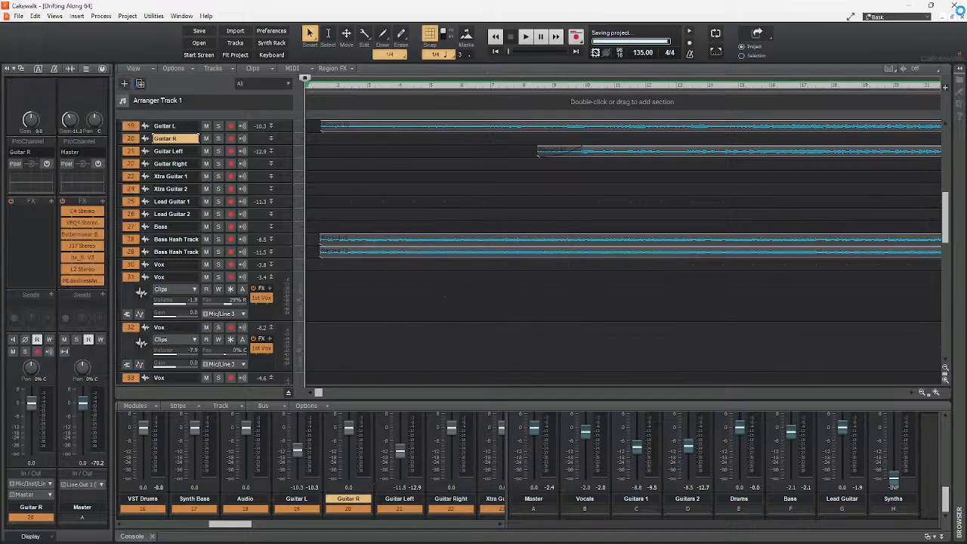
{"action": "left_click", "coordinate": [959, 6]}
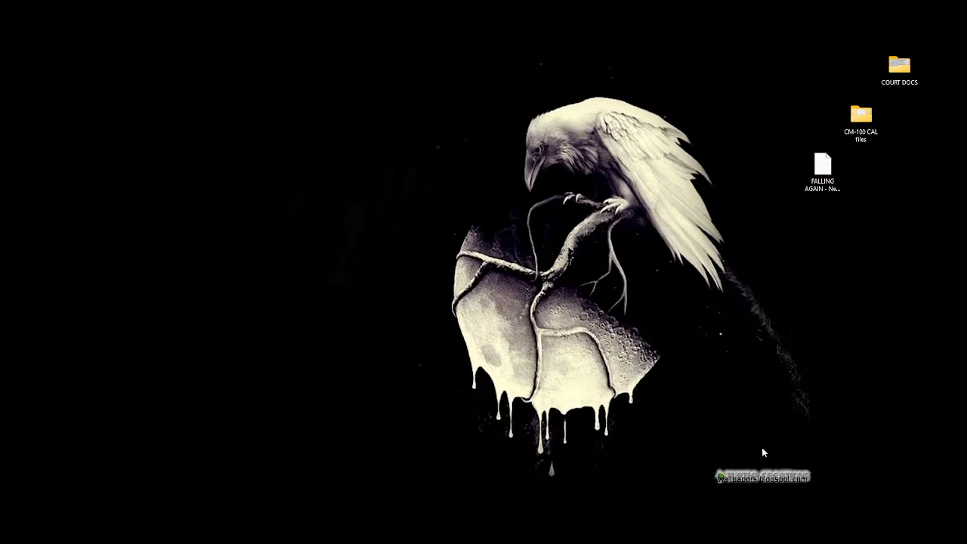
Bring up the Mixes folder and play the earlier "Drifting Along" WAV in Media Player, minimizing the player after listening
{"action": "mouse_move", "coordinate": [575, 533]}
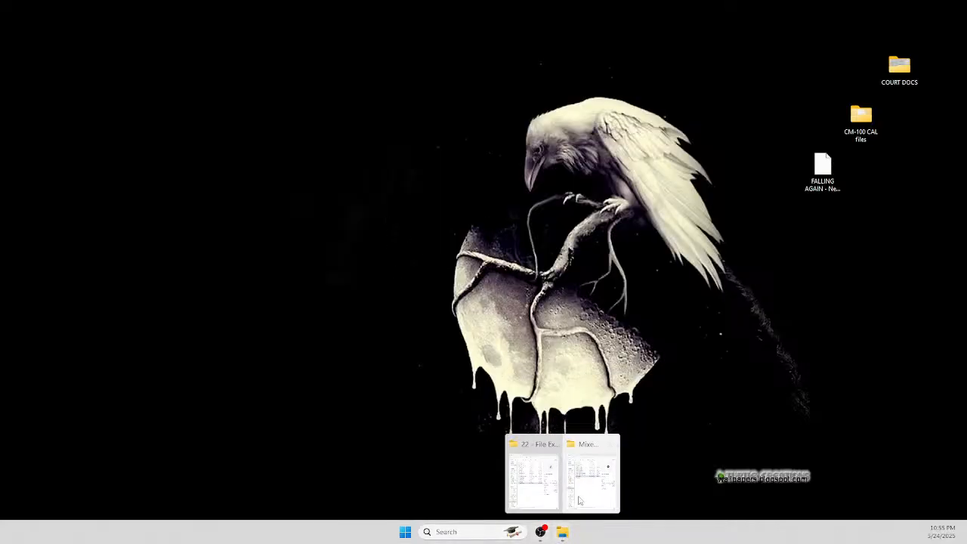
{"action": "left_click", "coordinate": [580, 500]}
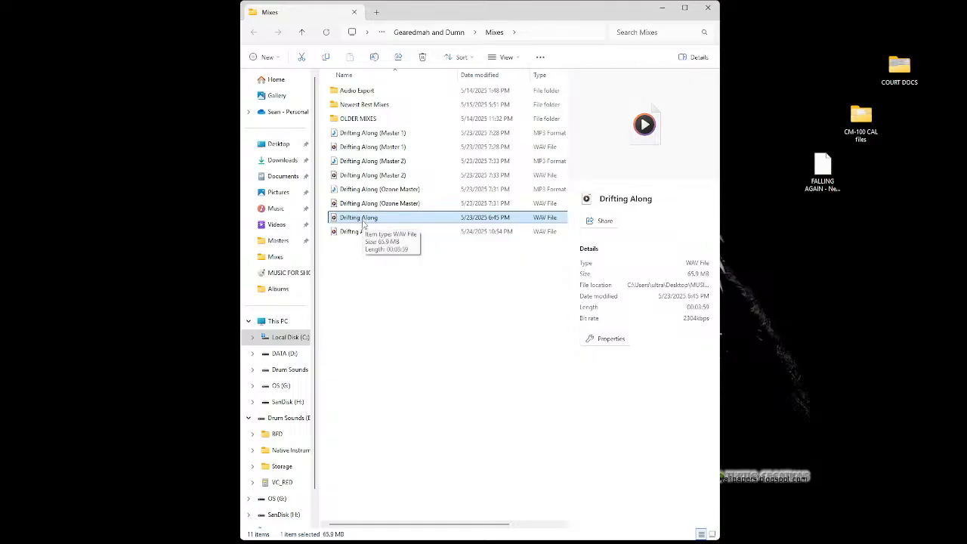
{"action": "double_click", "coordinate": [363, 219]}
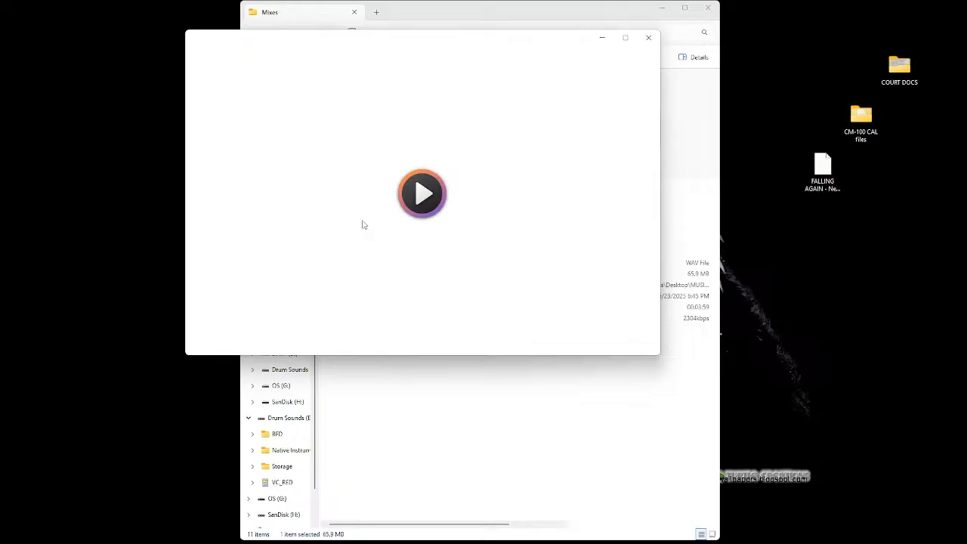
{"action": "left_click", "coordinate": [647, 37]}
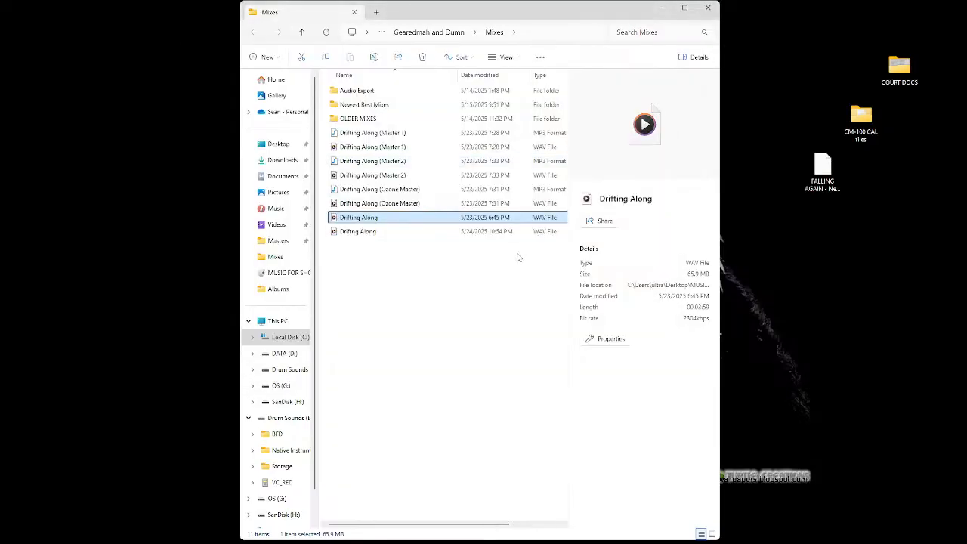
{"action": "double_click", "coordinate": [404, 220]}
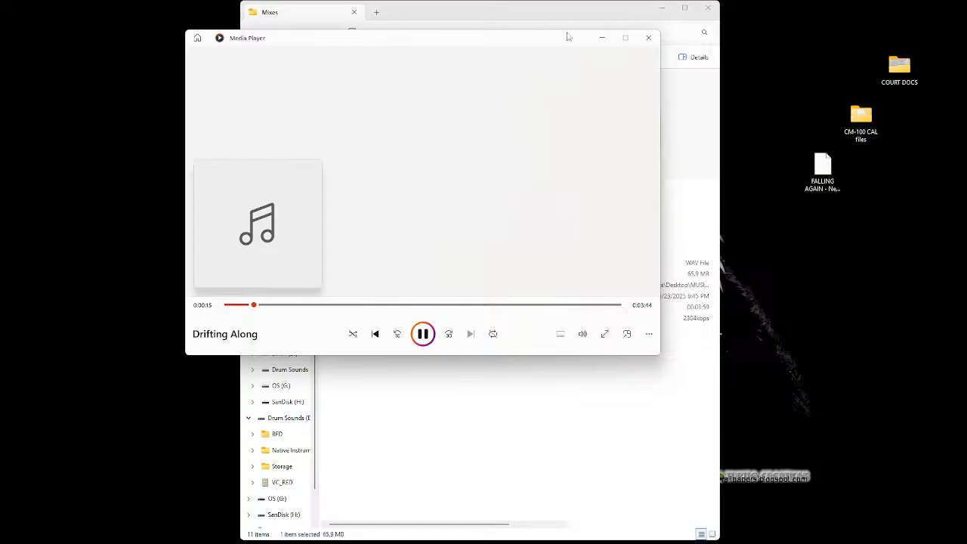
{"action": "left_click", "coordinate": [605, 39]}
Play the new "Driftng Along" export in Media Player with the volume raised to maximum, pausing and minimizing it after listening
{"action": "double_click", "coordinate": [368, 232]}
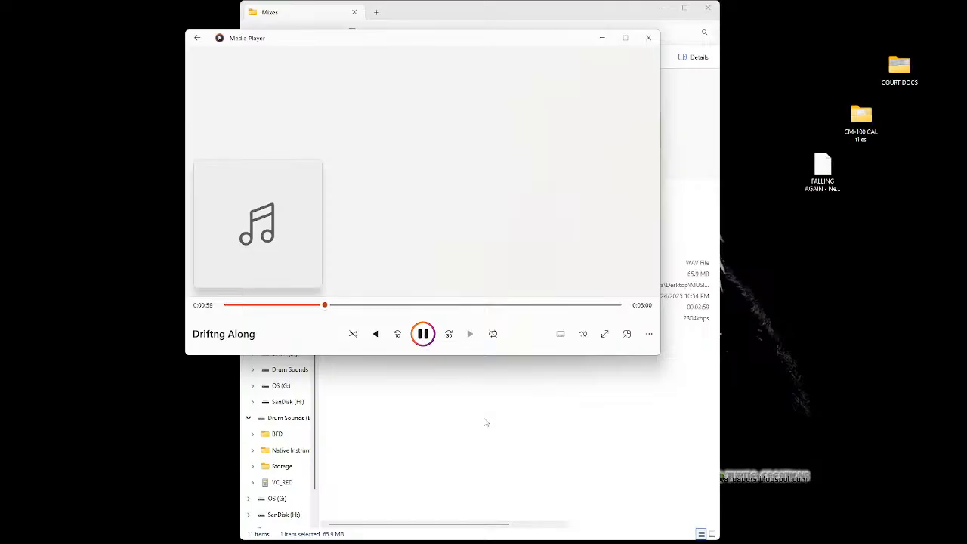
{"action": "left_click", "coordinate": [582, 342]}
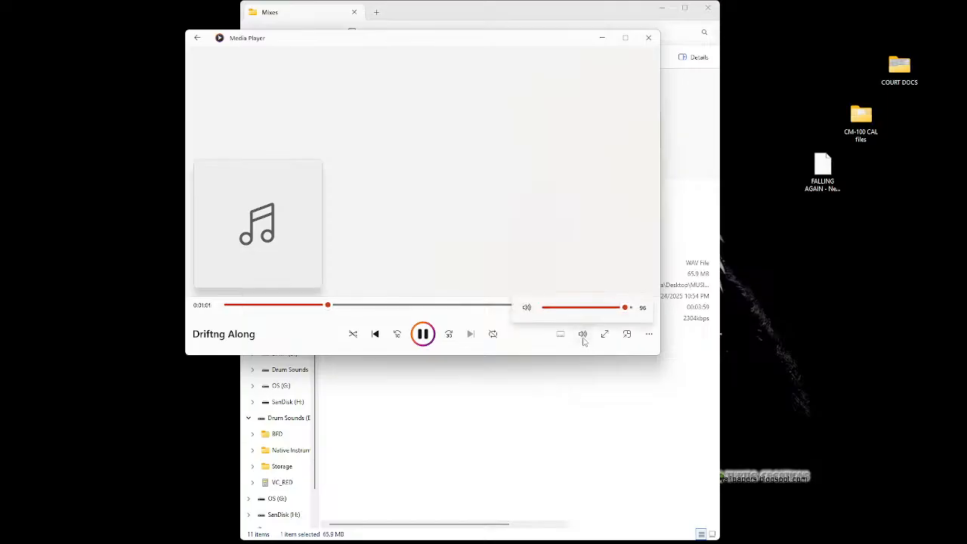
{"action": "left_click_drag", "start_coordinate": [626, 308], "coordinate": [682, 306]}
{"action": "left_click", "coordinate": [529, 437]}
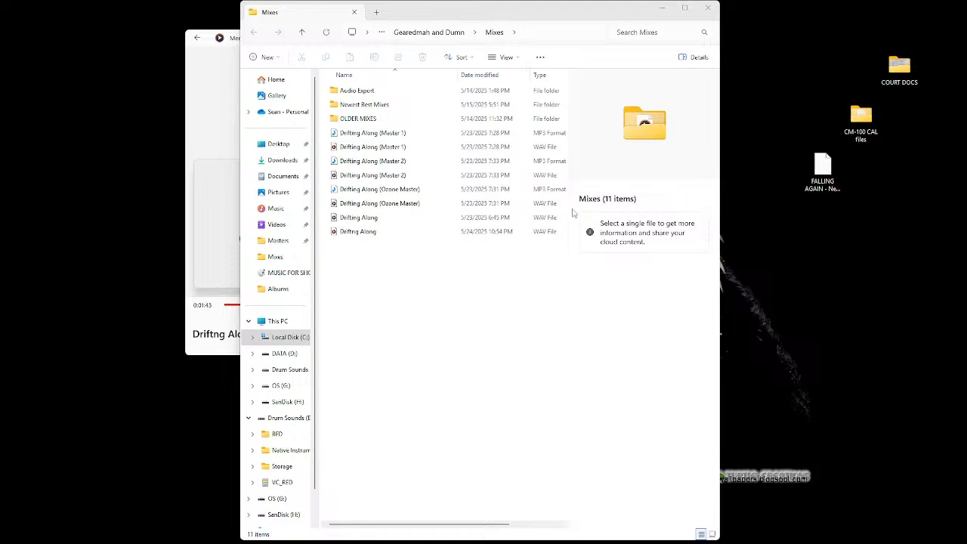
{"action": "left_click", "coordinate": [229, 40]}
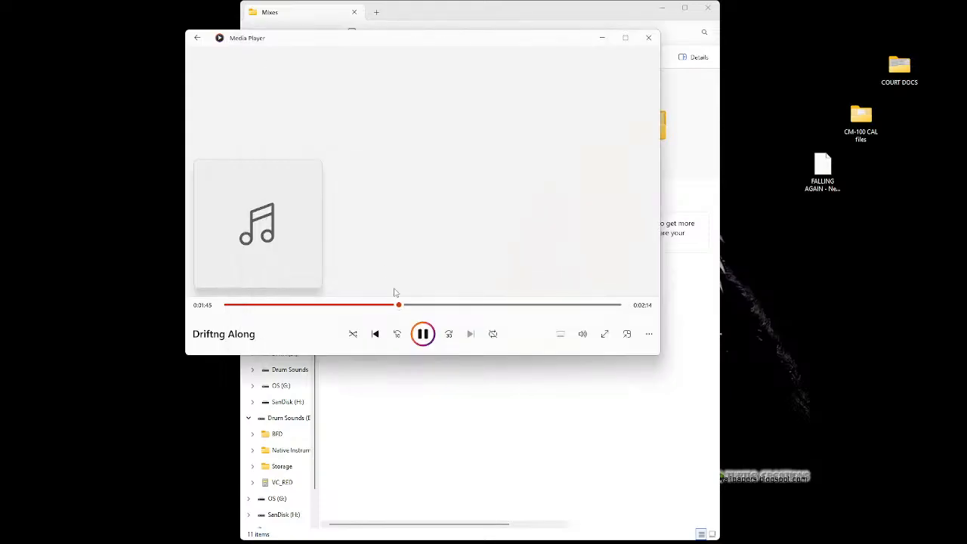
{"action": "left_click", "coordinate": [425, 334]}
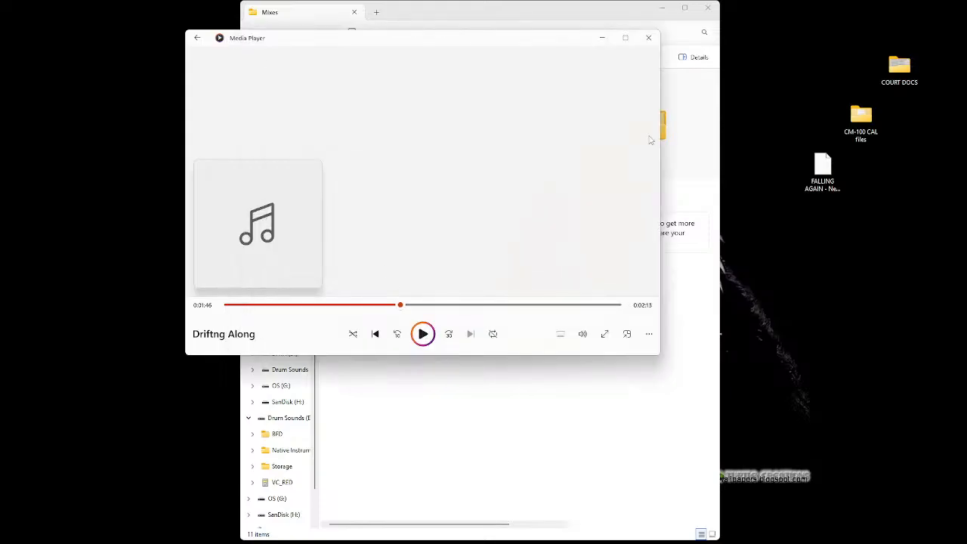
{"action": "left_click", "coordinate": [602, 39]}
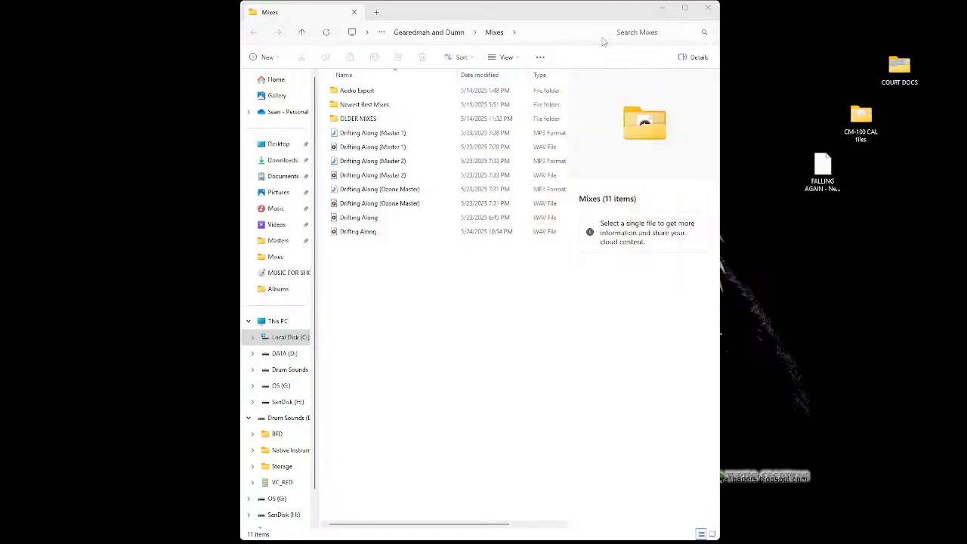
Close the Mixes folder window, launch Studio One, and open the recent MASTERING song
{"action": "left_click", "coordinate": [711, 8]}
{"action": "mouse_move", "coordinate": [529, 15]}
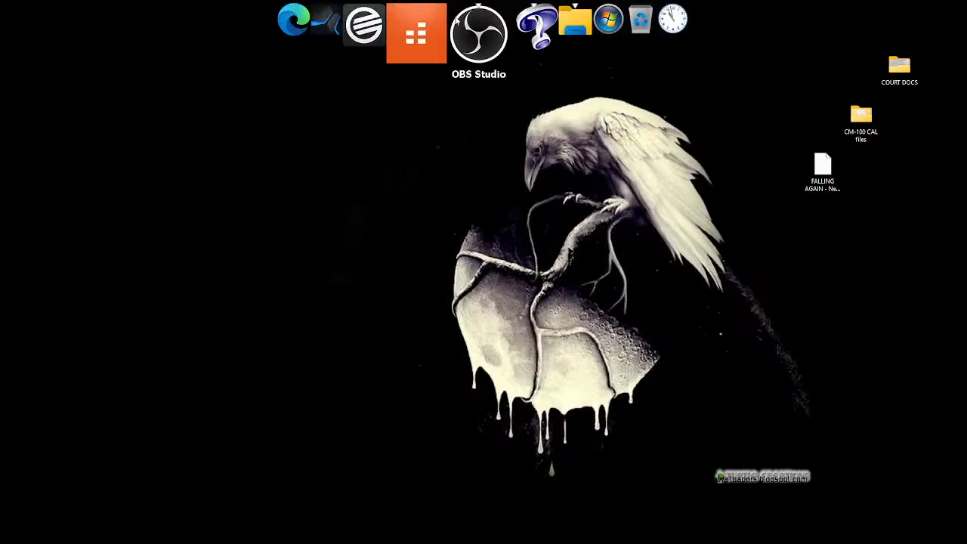
{"action": "left_click", "coordinate": [371, 44]}
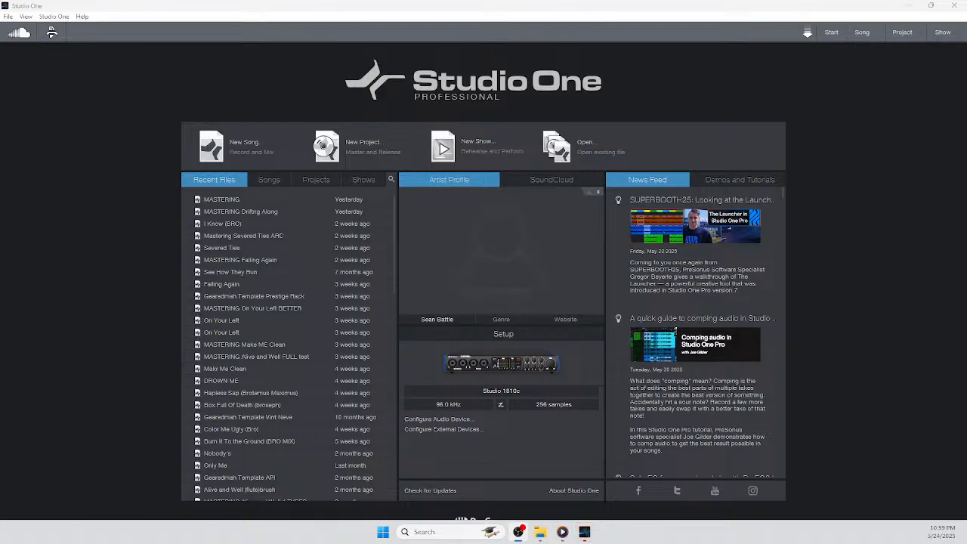
{"action": "left_click", "coordinate": [219, 200]}
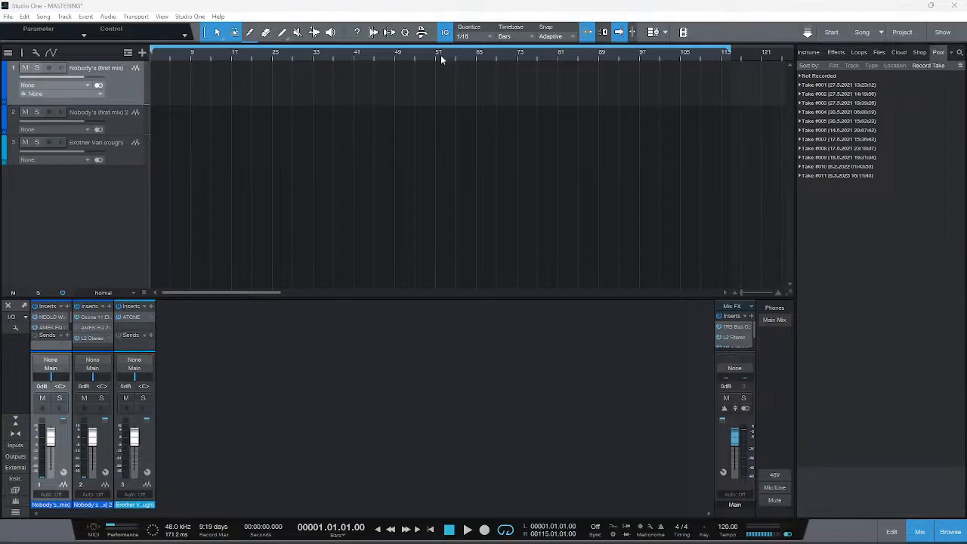
Import the newer "Driftng Along" WAV from the Mixes folder onto track 1, checking its file properties before opening it
{"action": "left_click", "coordinate": [15, 89]}
{"action": "left_click", "coordinate": [43, 16]}
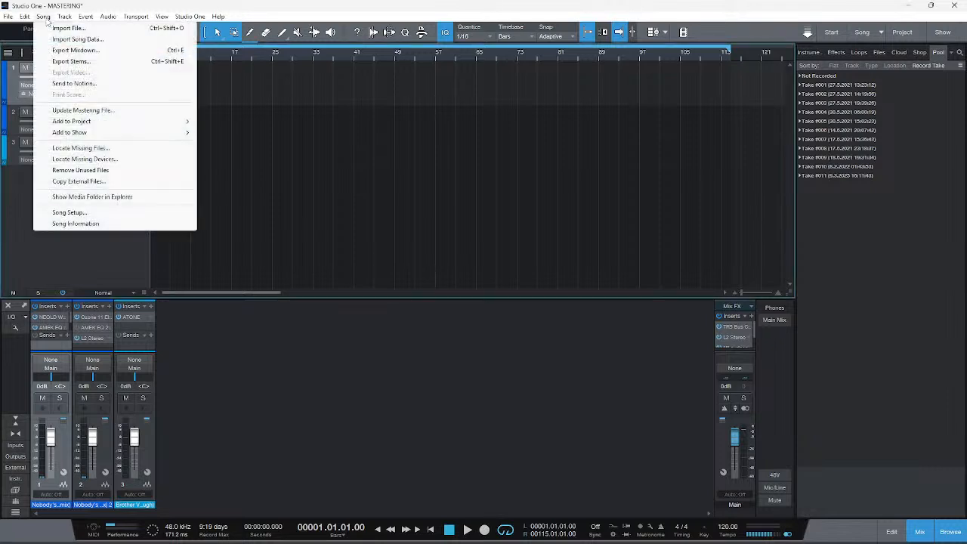
{"action": "left_click", "coordinate": [70, 28]}
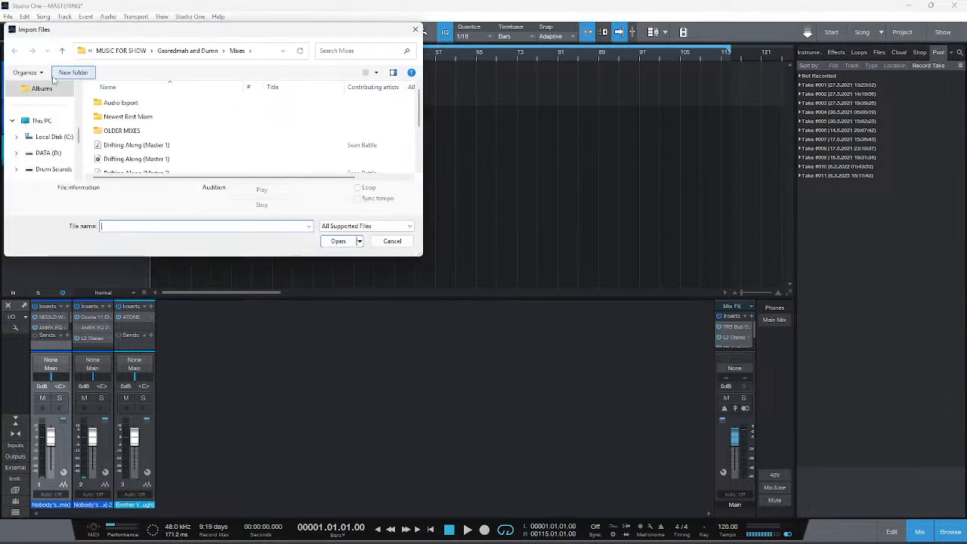
{"action": "scroll", "coordinate": [139, 153], "scroll_direction": "down", "scroll_amount": 3}
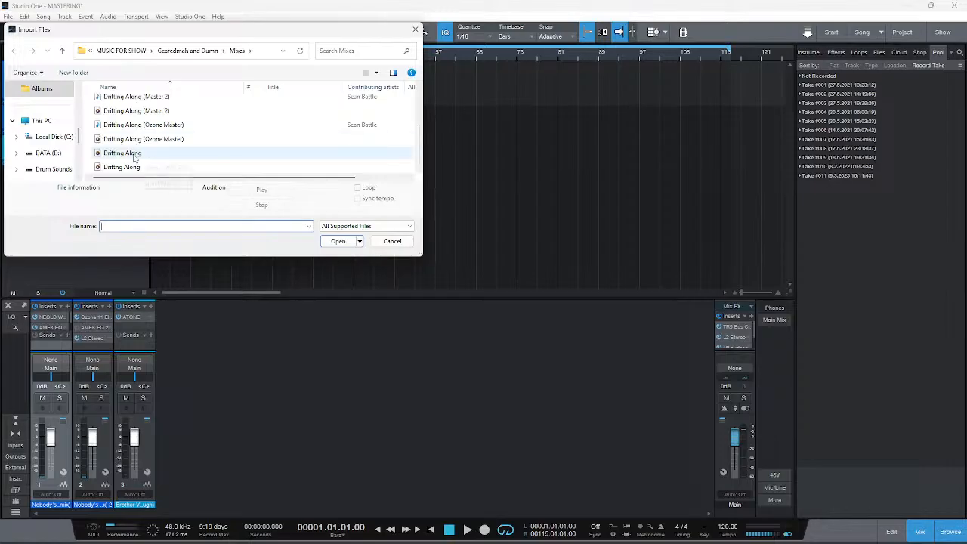
{"action": "left_click", "coordinate": [136, 153]}
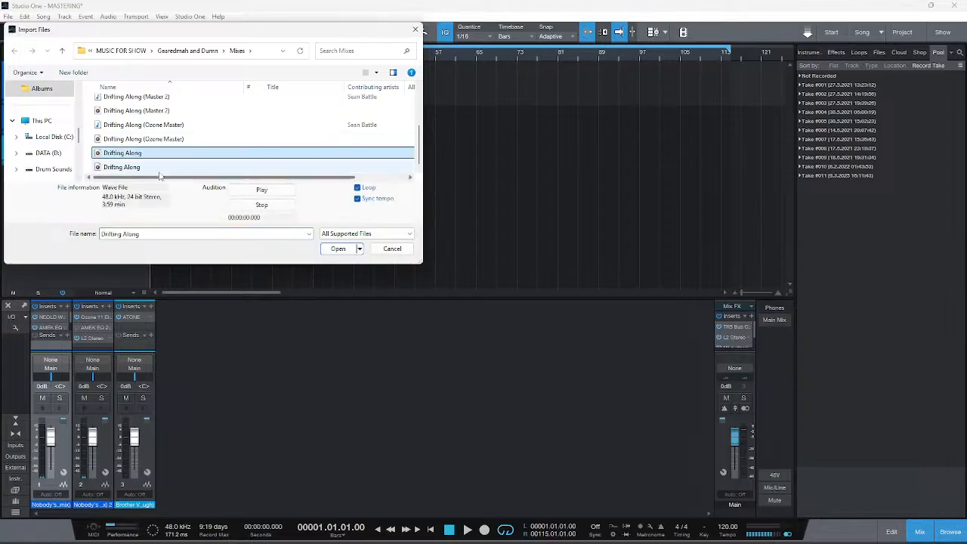
{"action": "left_click", "coordinate": [117, 168]}
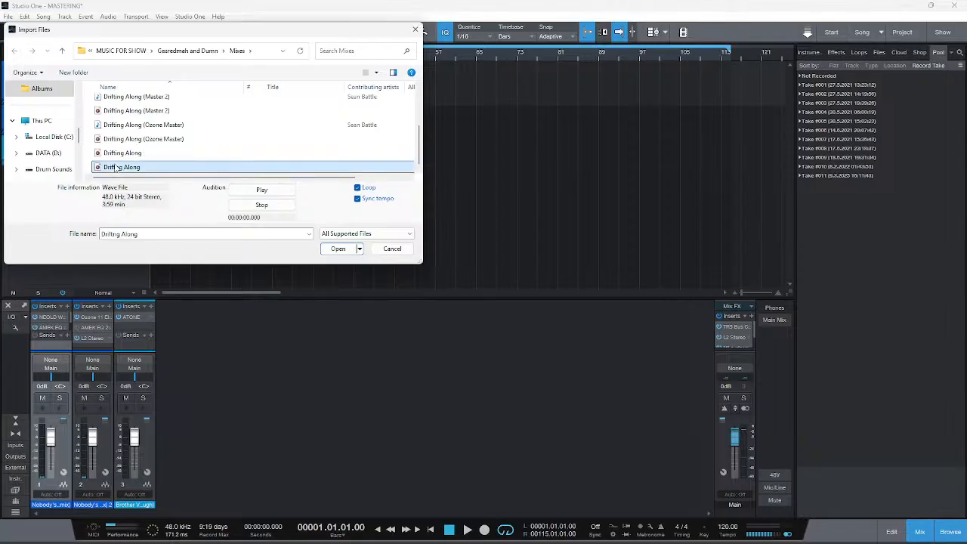
{"action": "right_click", "coordinate": [121, 167]}
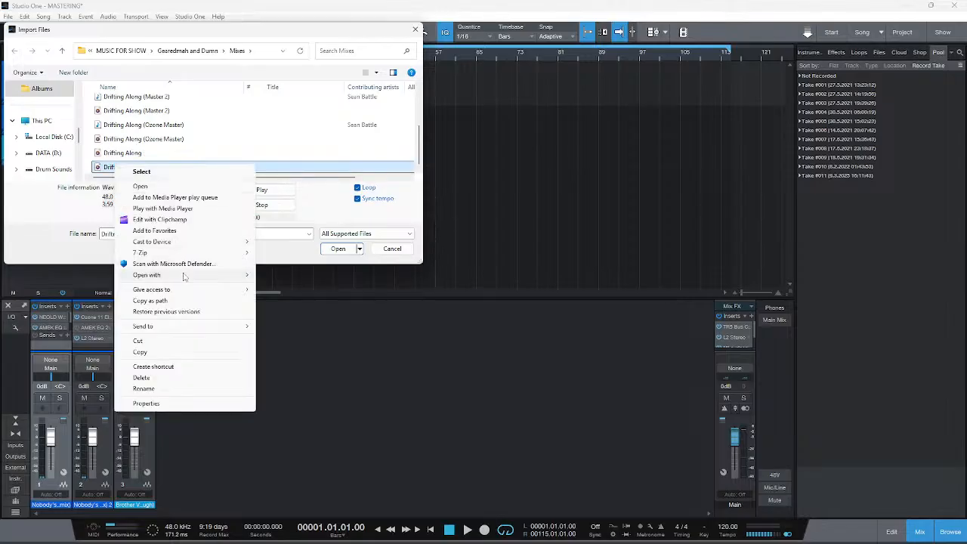
{"action": "left_click", "coordinate": [146, 405]}
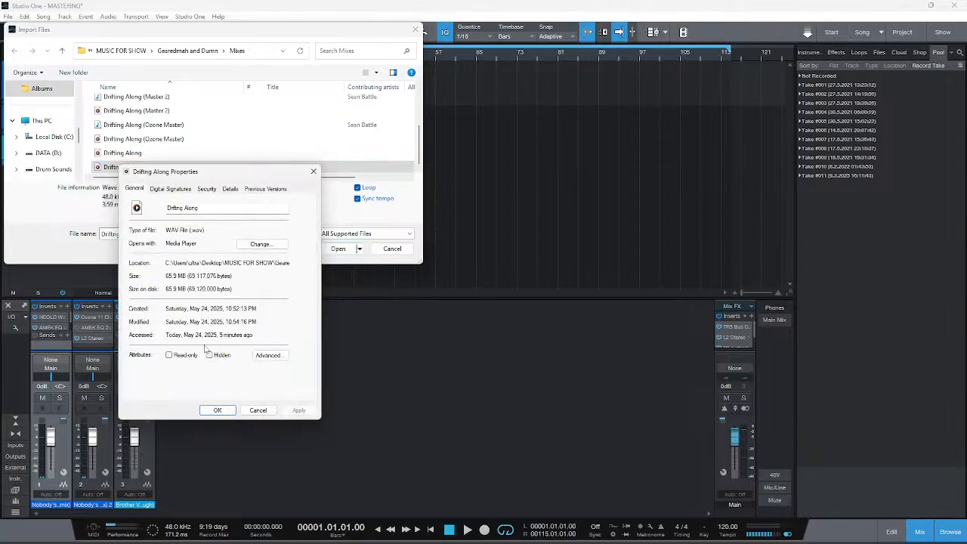
{"action": "left_click", "coordinate": [217, 410]}
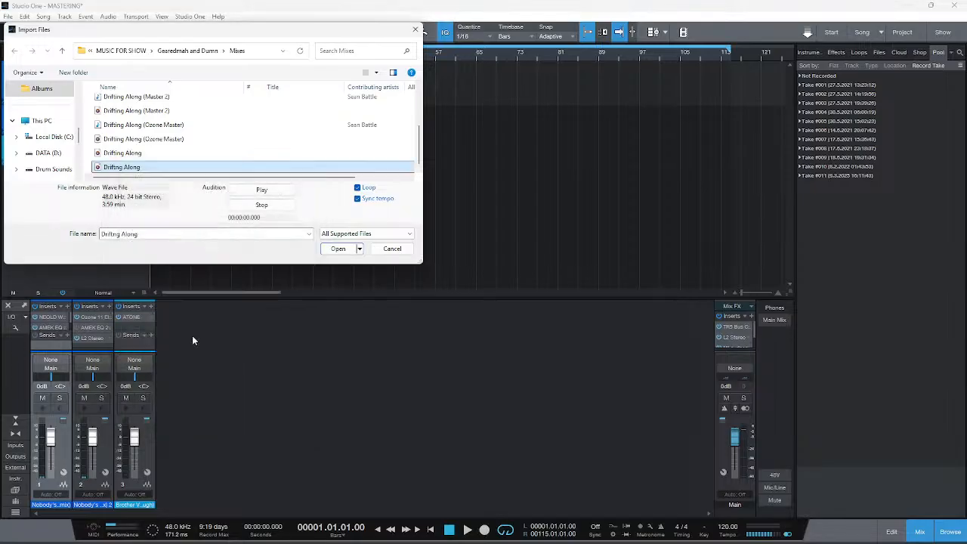
{"action": "double_click", "coordinate": [114, 168]}
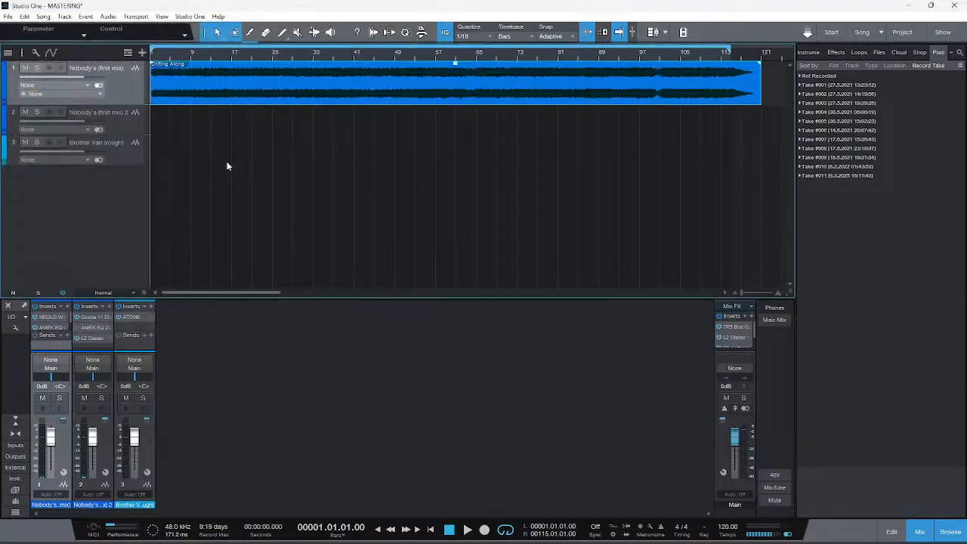
Extend the loop range to bar 121 and add a short fade-out at the end of the track 1 event
{"action": "left_click_drag", "start_coordinate": [730, 49], "coordinate": [759, 48]}
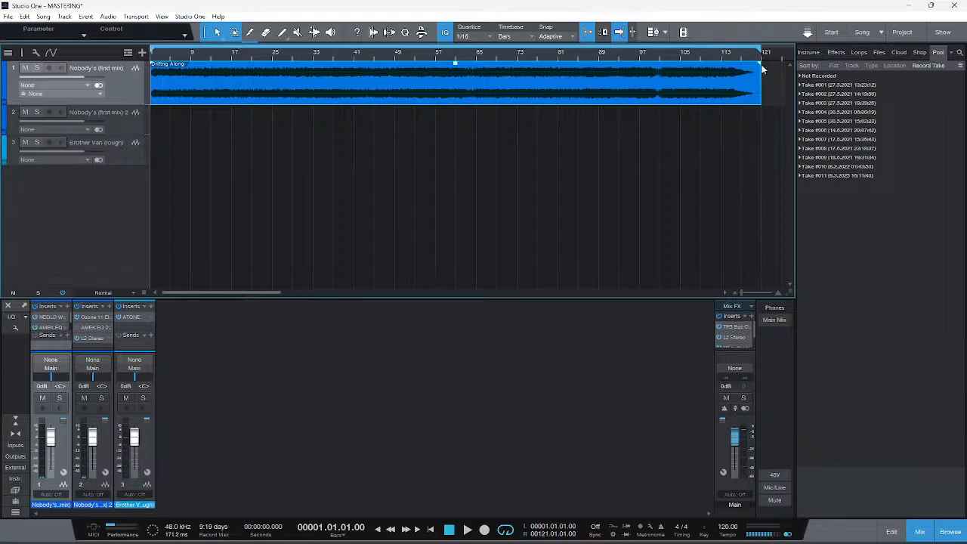
{"action": "left_click_drag", "start_coordinate": [760, 65], "coordinate": [739, 76]}
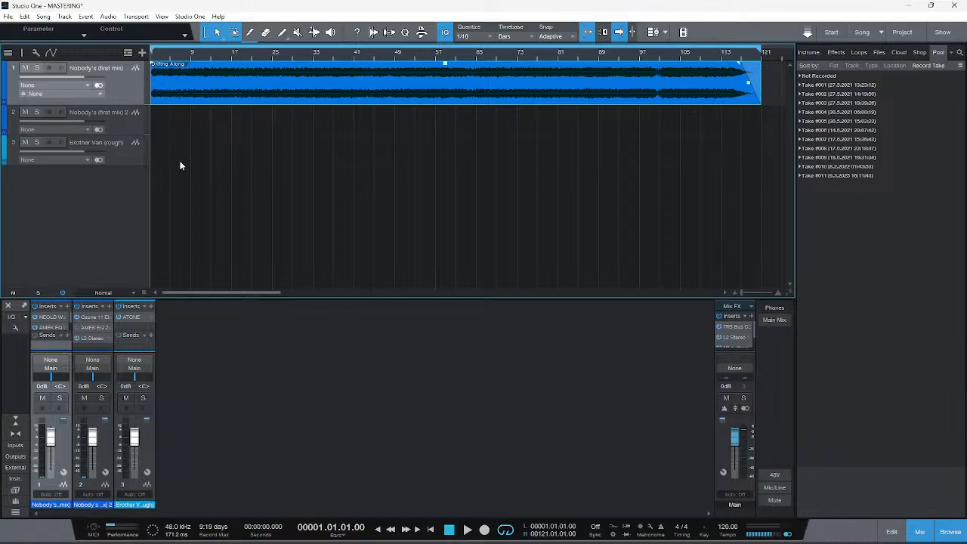
{"action": "right_click", "coordinate": [196, 88]}
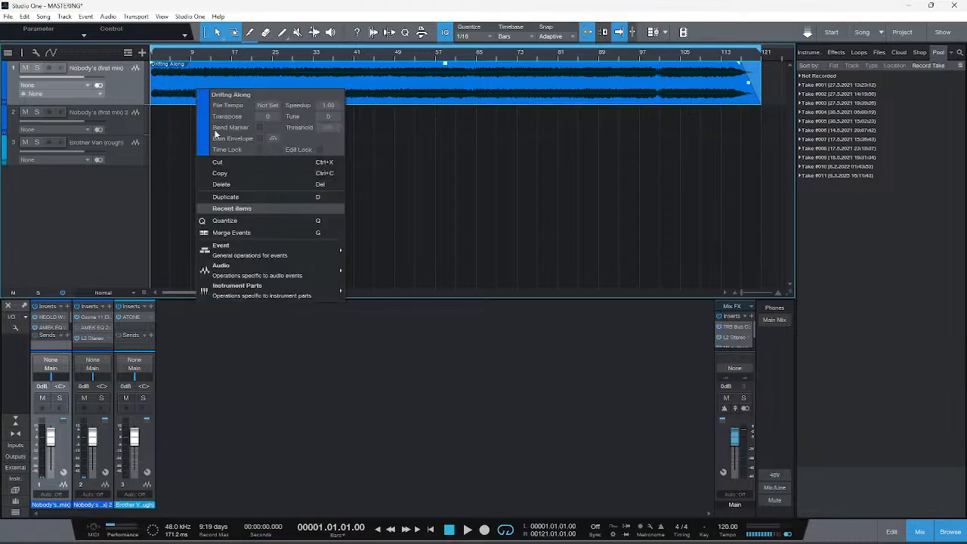
{"action": "left_click", "coordinate": [219, 161]}
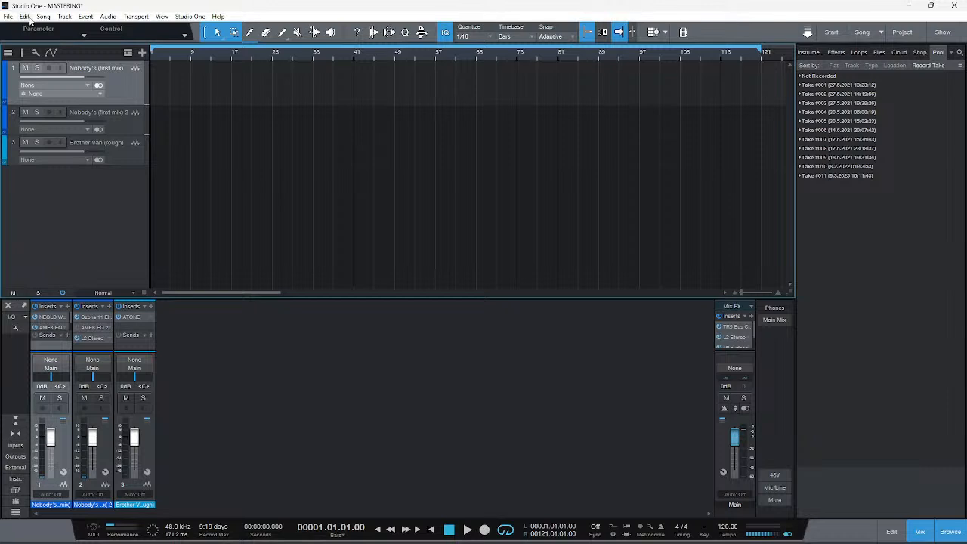
{"action": "left_click", "coordinate": [25, 16]}
{"action": "left_click", "coordinate": [46, 28]}
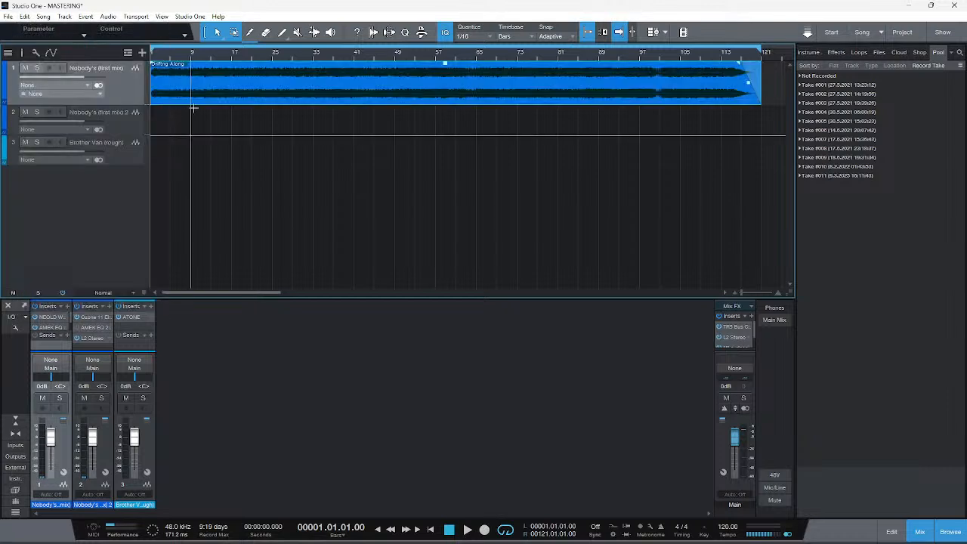
Copy the faded song event from track 1 and paste it onto tracks 2 and 3
{"action": "right_click", "coordinate": [200, 88]}
{"action": "left_click", "coordinate": [231, 178]}
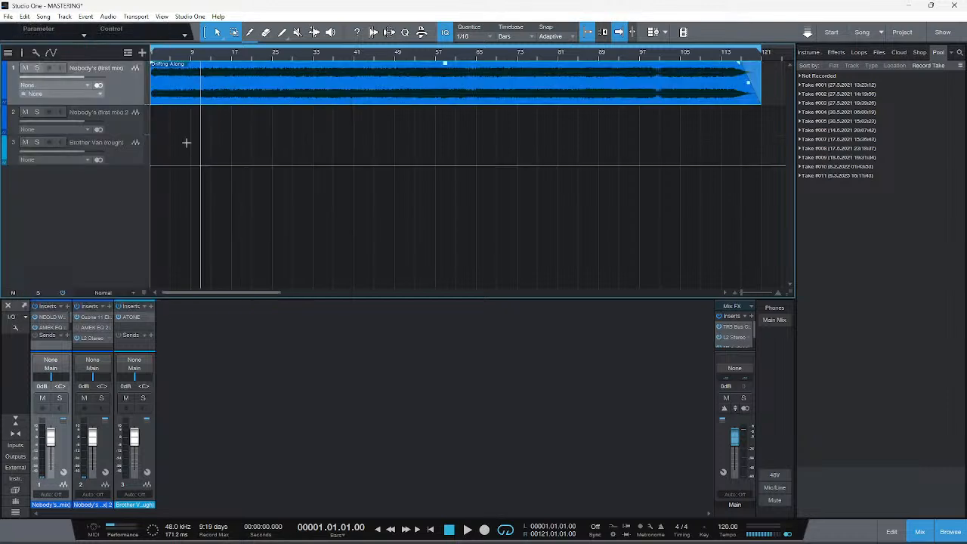
{"action": "left_click", "coordinate": [124, 132]}
{"action": "left_click", "coordinate": [25, 16]}
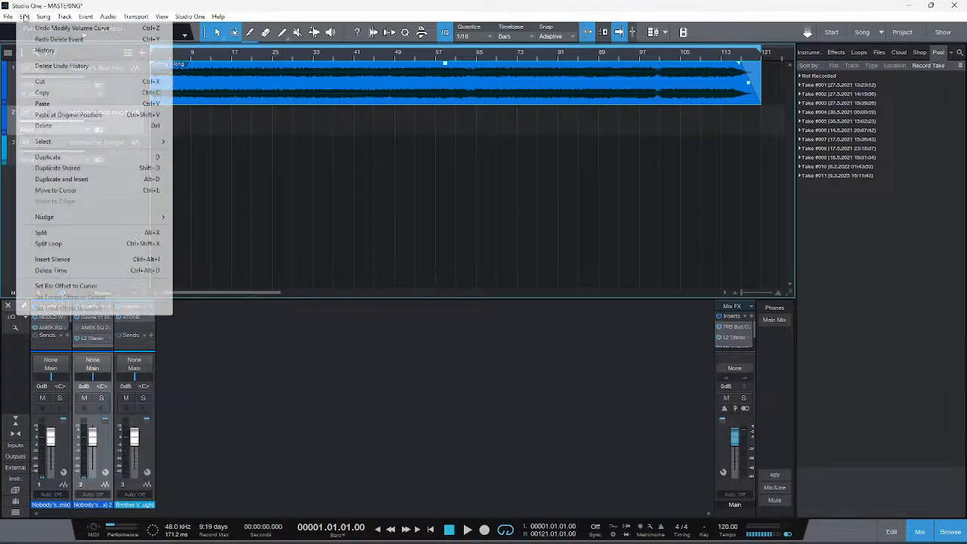
{"action": "left_click", "coordinate": [42, 103]}
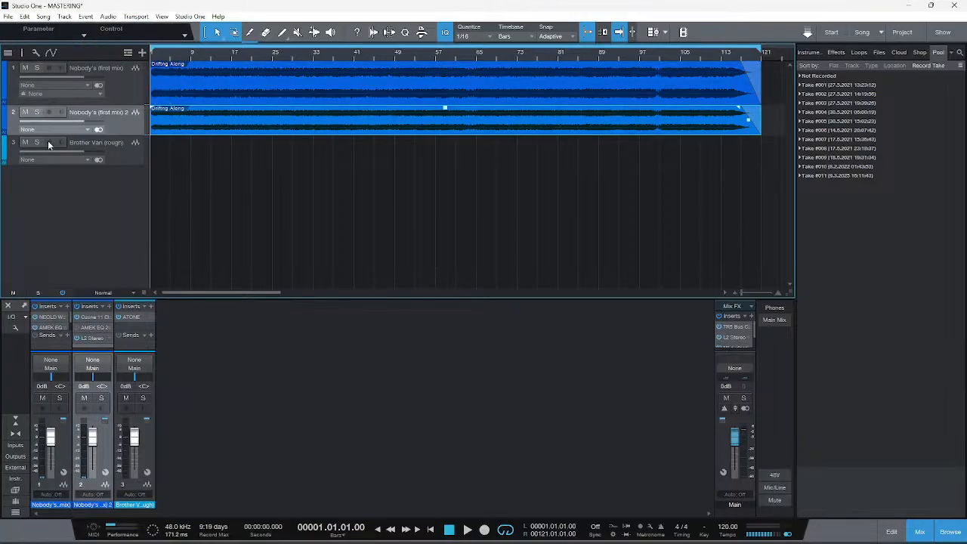
{"action": "left_click", "coordinate": [12, 159]}
{"action": "left_click", "coordinate": [24, 16]}
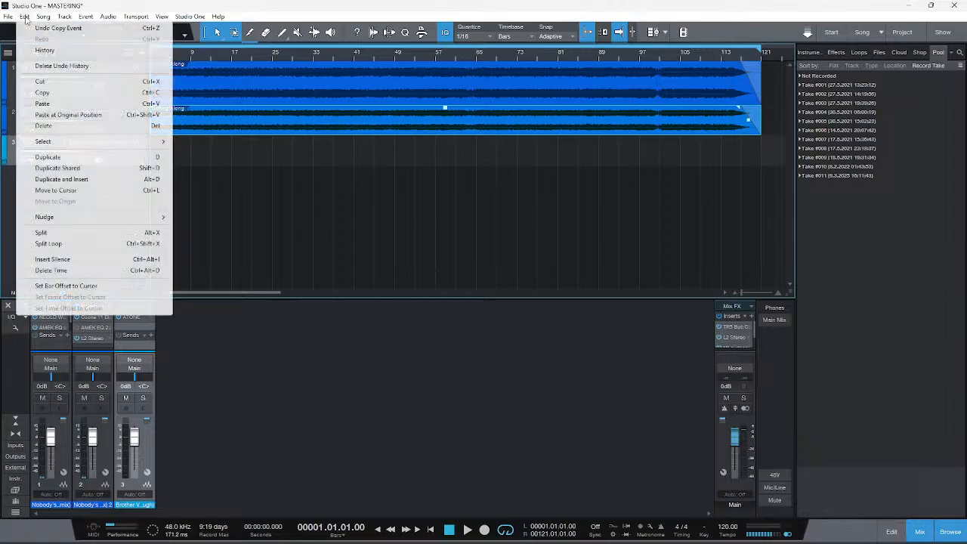
{"action": "left_click", "coordinate": [42, 104]}
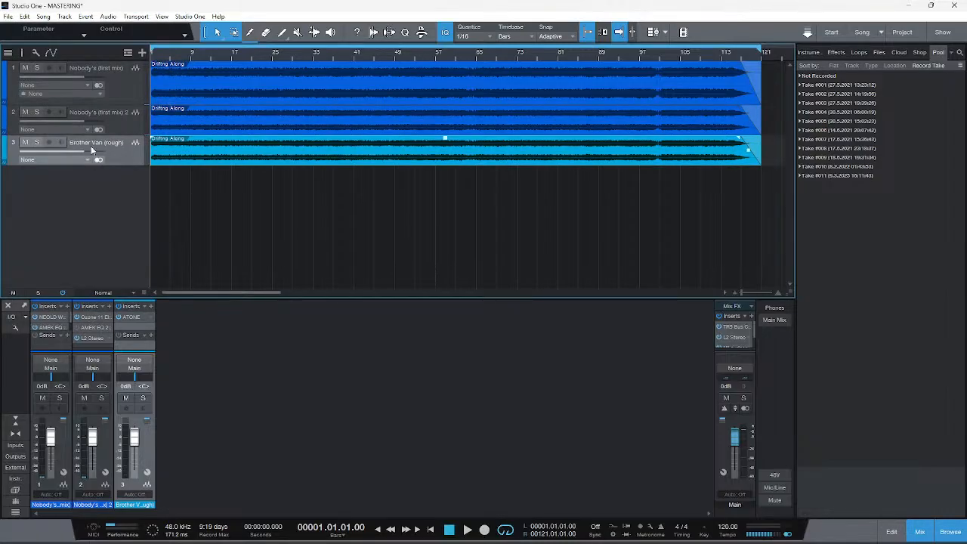
Mute tracks 2 and 3, and play the start of the song briefly to check the sound
{"action": "left_click", "coordinate": [25, 142]}
{"action": "left_click", "coordinate": [25, 111]}
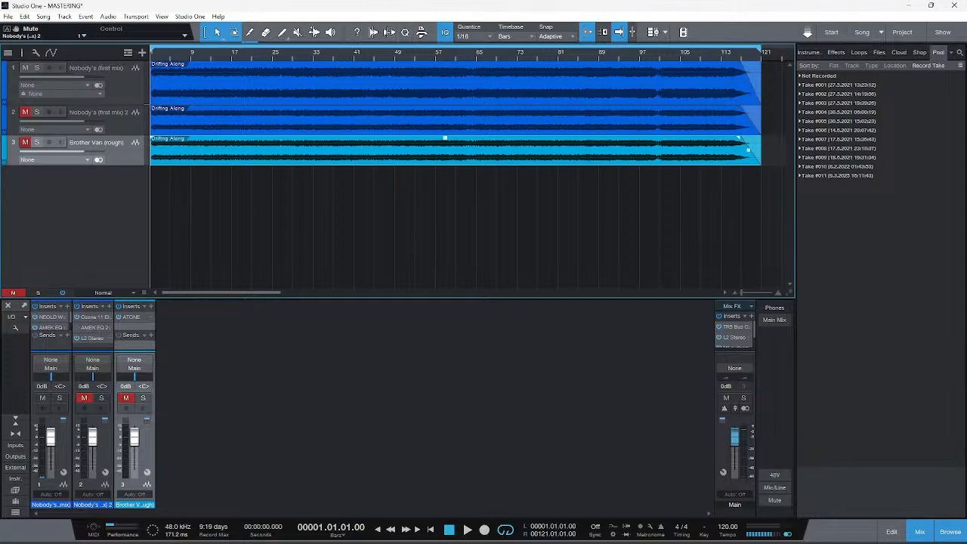
{"action": "key", "text": "space"}
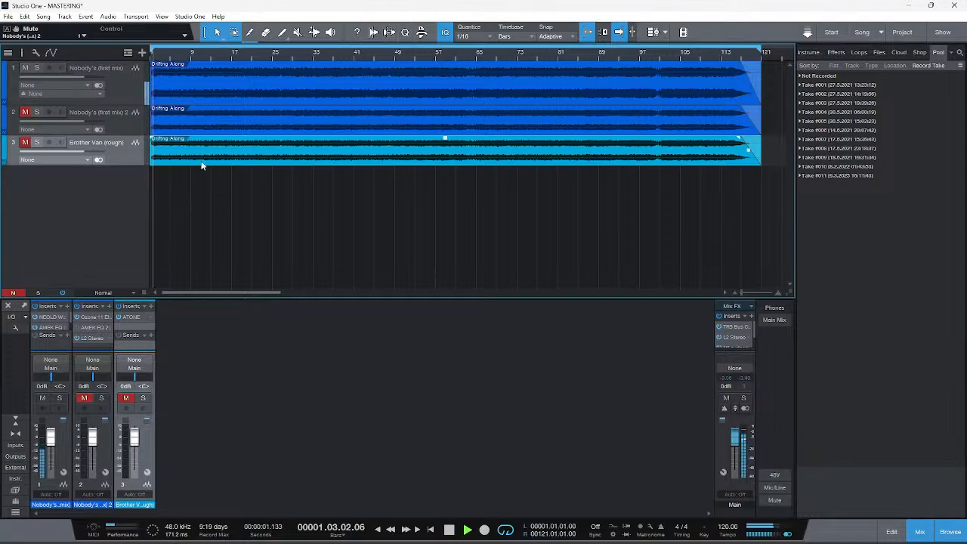
{"action": "key", "text": "space"}
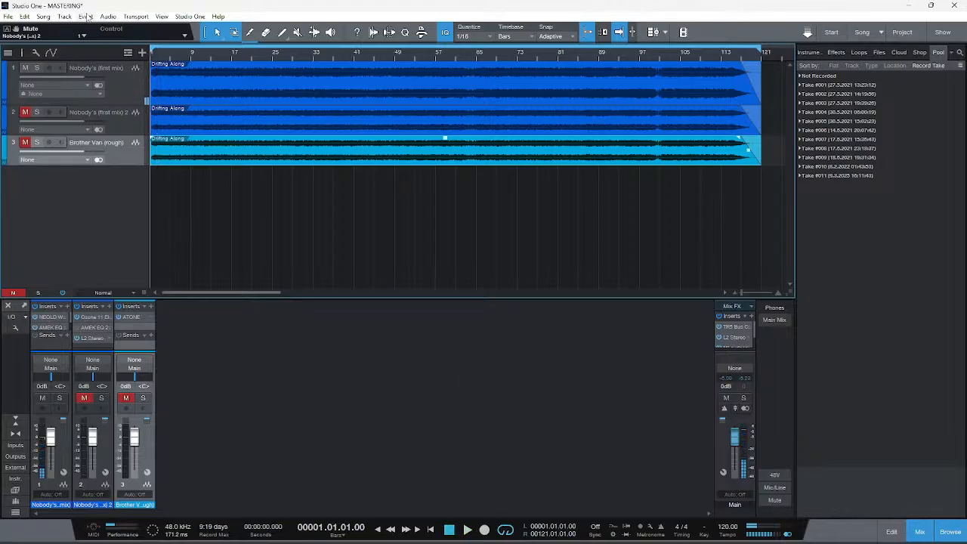
Import the "ME" I/O configuration into the song's Audio I/O Setup and apply it
{"action": "left_click", "coordinate": [44, 17]}
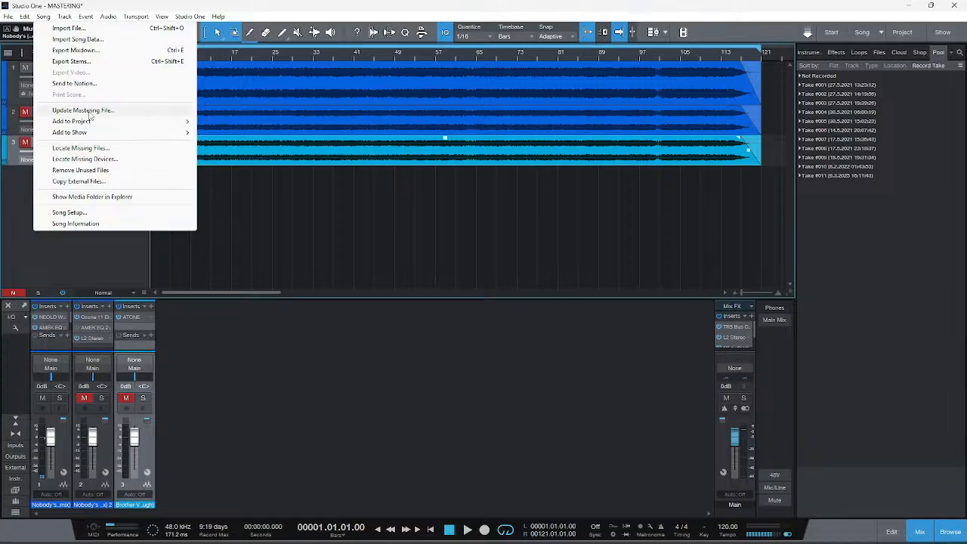
{"action": "left_click", "coordinate": [68, 213]}
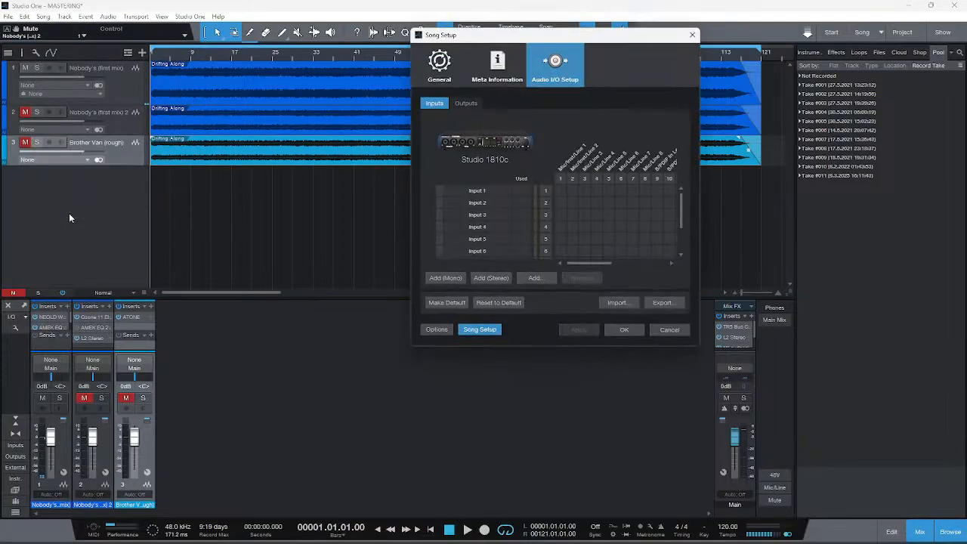
{"action": "left_click", "coordinate": [536, 279]}
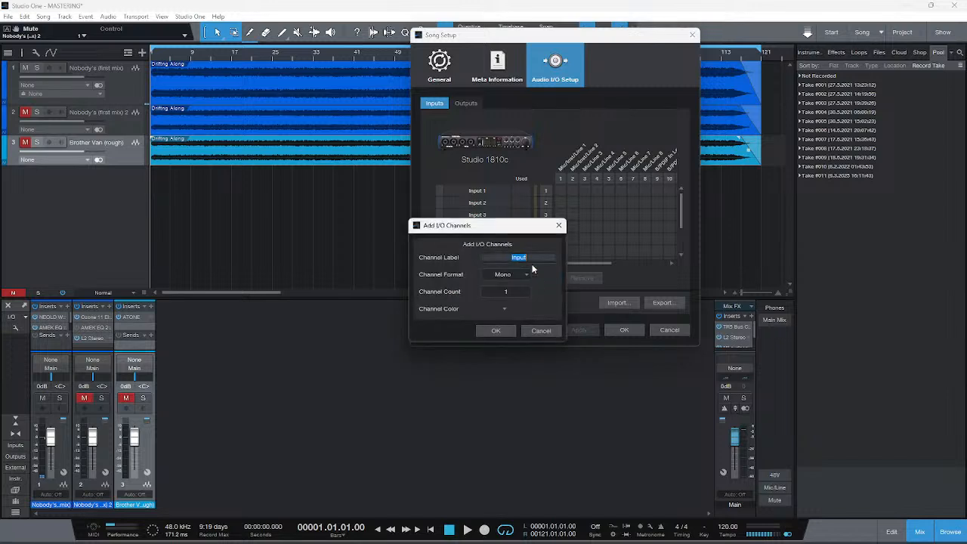
{"action": "left_click", "coordinate": [553, 331]}
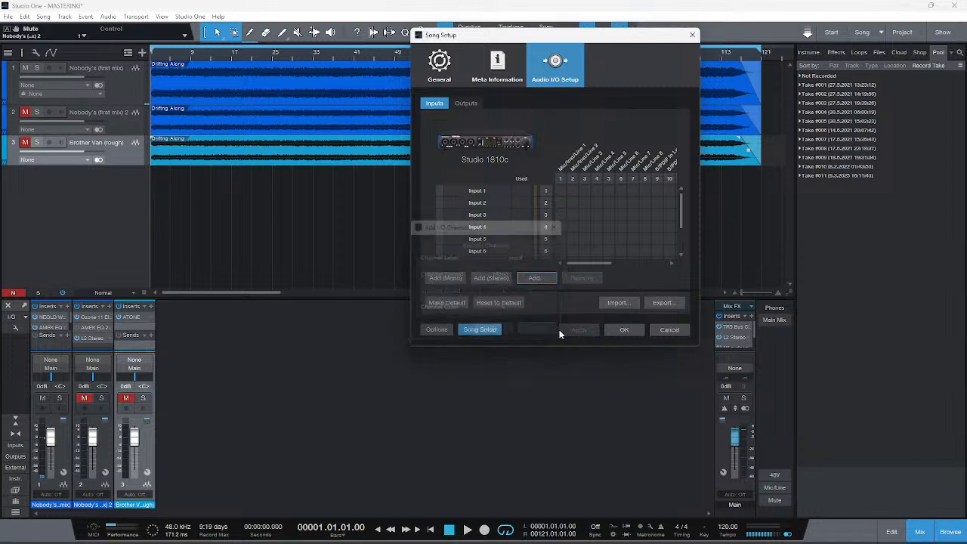
{"action": "left_click", "coordinate": [618, 305]}
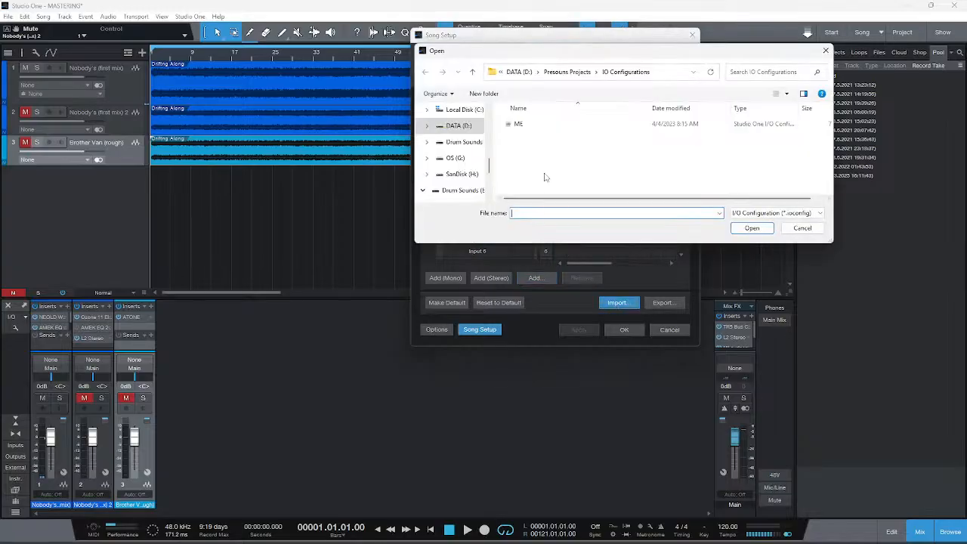
{"action": "double_click", "coordinate": [516, 126]}
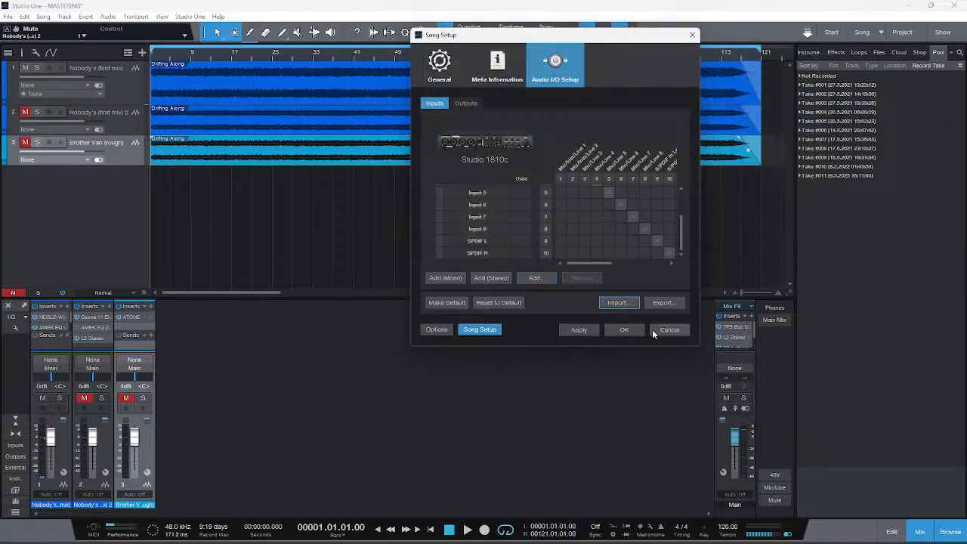
{"action": "left_click", "coordinate": [579, 329]}
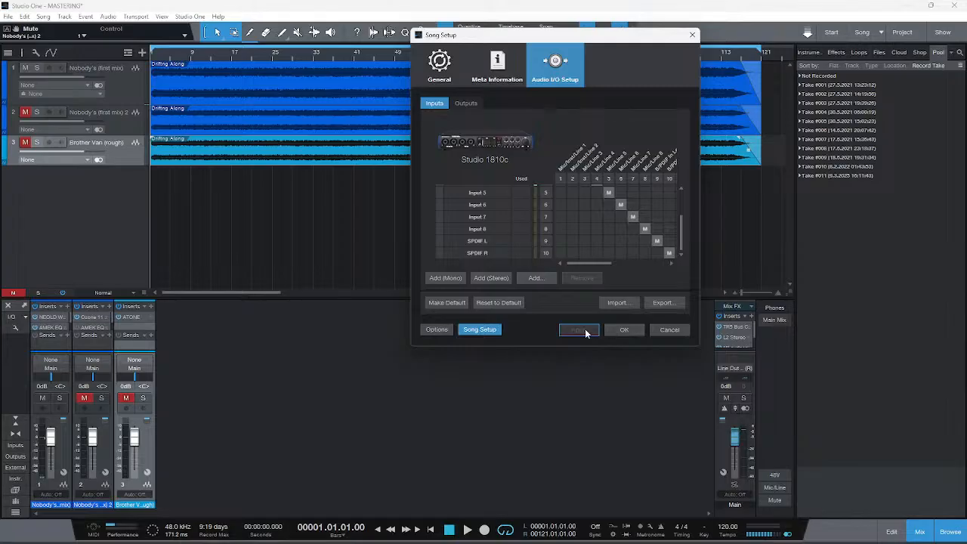
{"action": "left_click", "coordinate": [615, 331]}
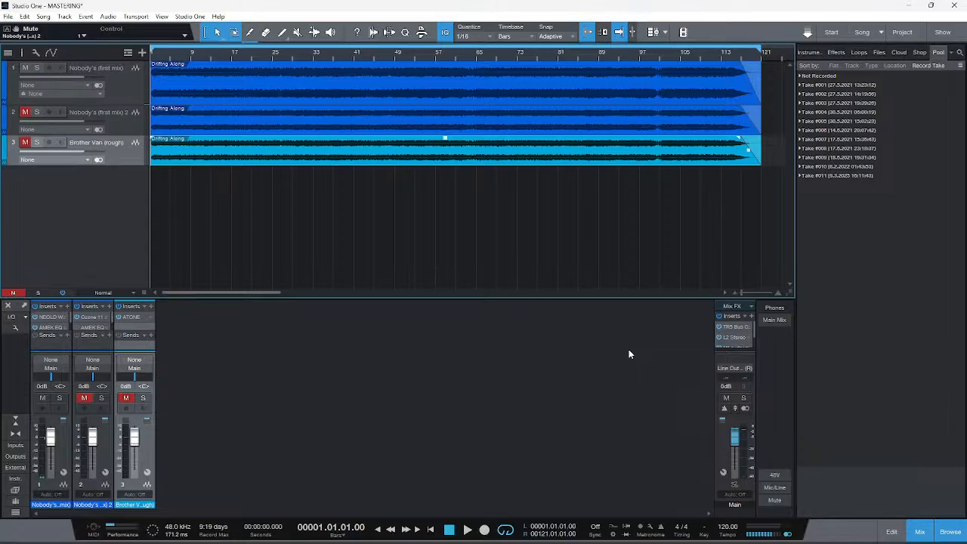
Play the song from the start and remove the TR5 Bus Compressor from the Main bus inserts
{"action": "key", "text": "space"}
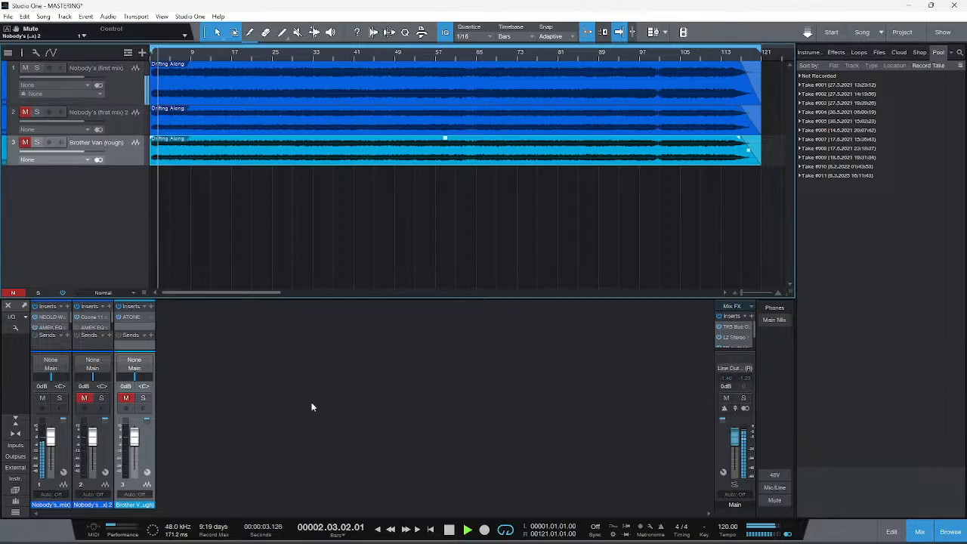
{"action": "scroll", "coordinate": [53, 328], "scroll_direction": "down", "scroll_amount": 2}
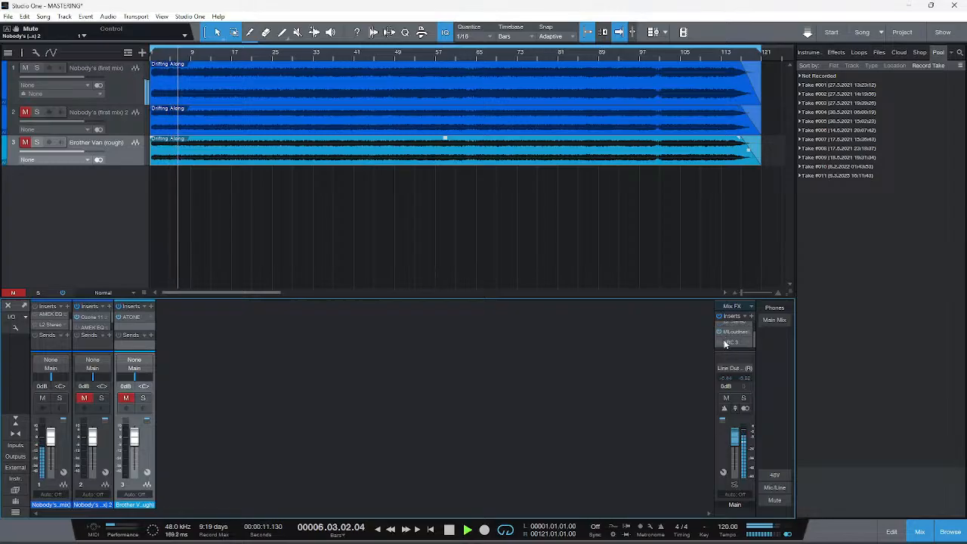
{"action": "left_click", "coordinate": [735, 327]}
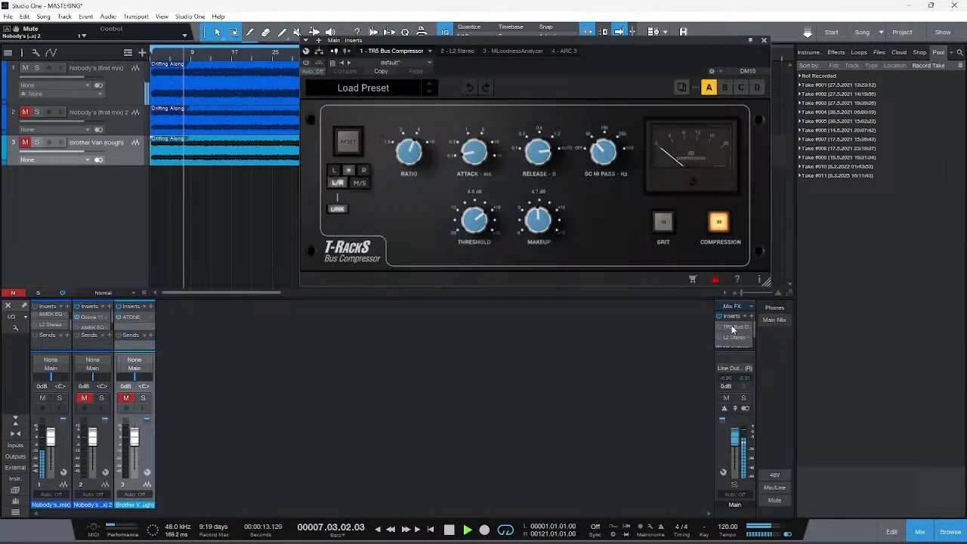
{"action": "right_click", "coordinate": [734, 327]}
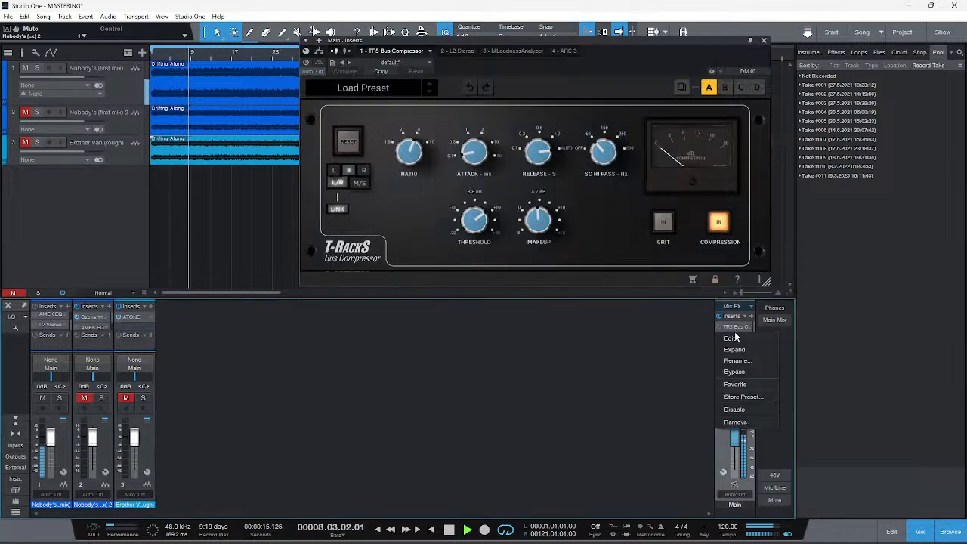
{"action": "left_click", "coordinate": [736, 422]}
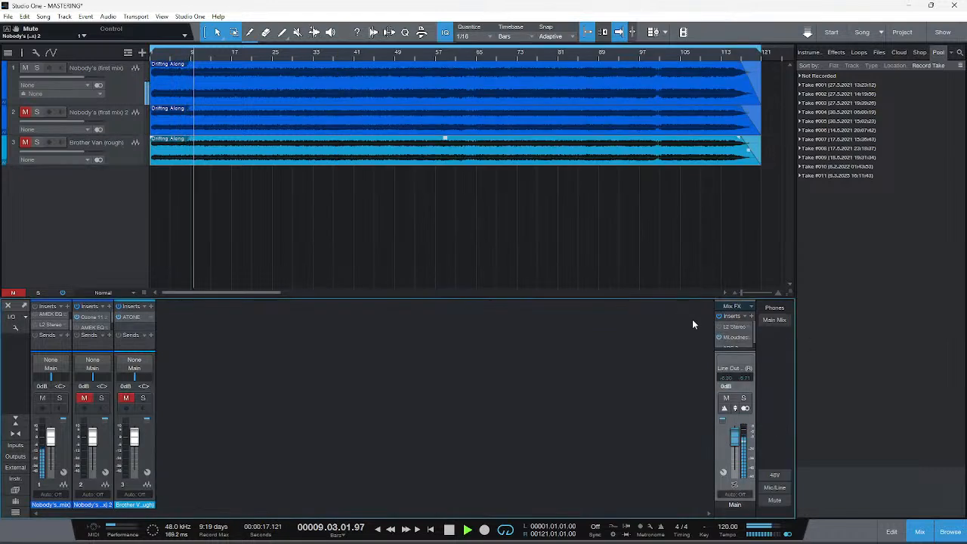
Reset the NEOLD WUNDERLICH on track 1, then set its AC threshold to 4.1 and its DC threshold to about 5.8
{"action": "double_click", "coordinate": [58, 317]}
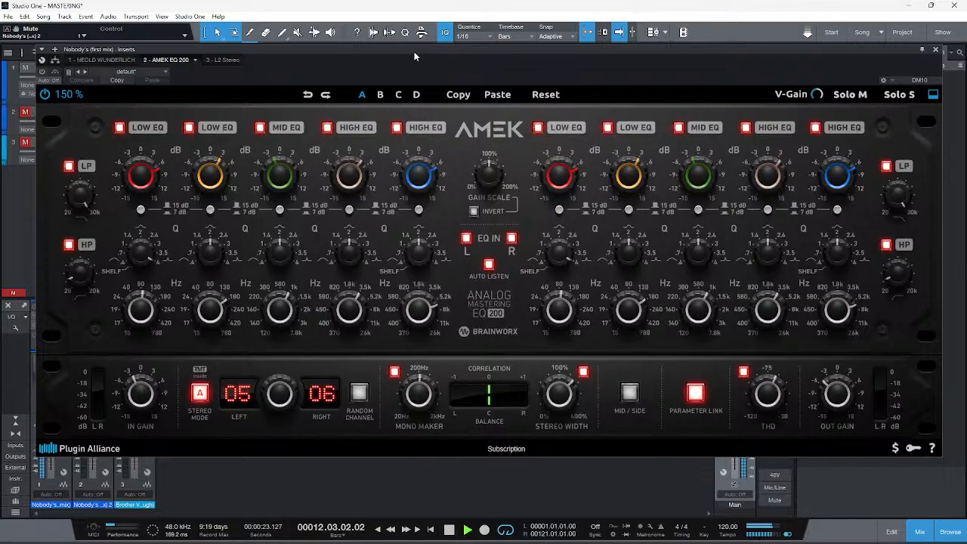
{"action": "left_click", "coordinate": [114, 60]}
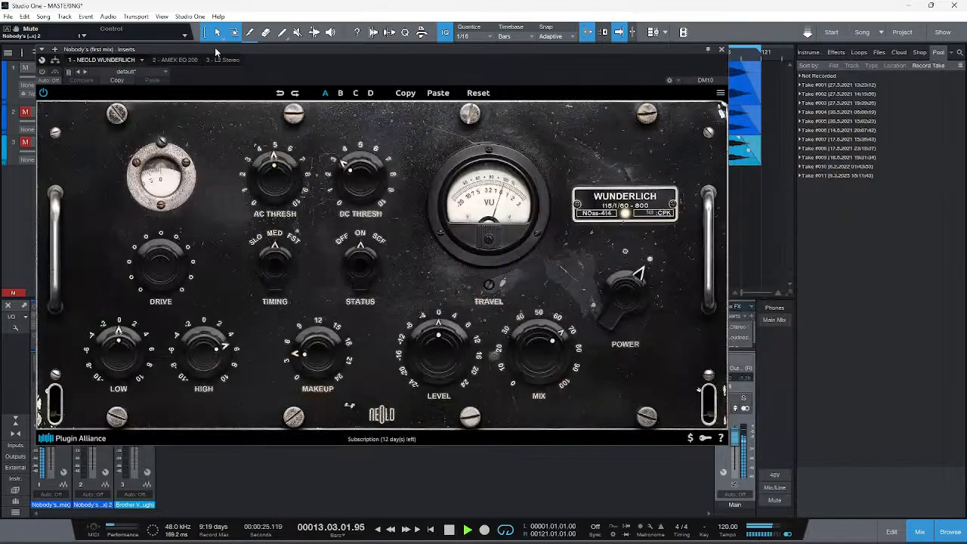
{"action": "left_click_drag", "start_coordinate": [215, 47], "coordinate": [341, 61]}
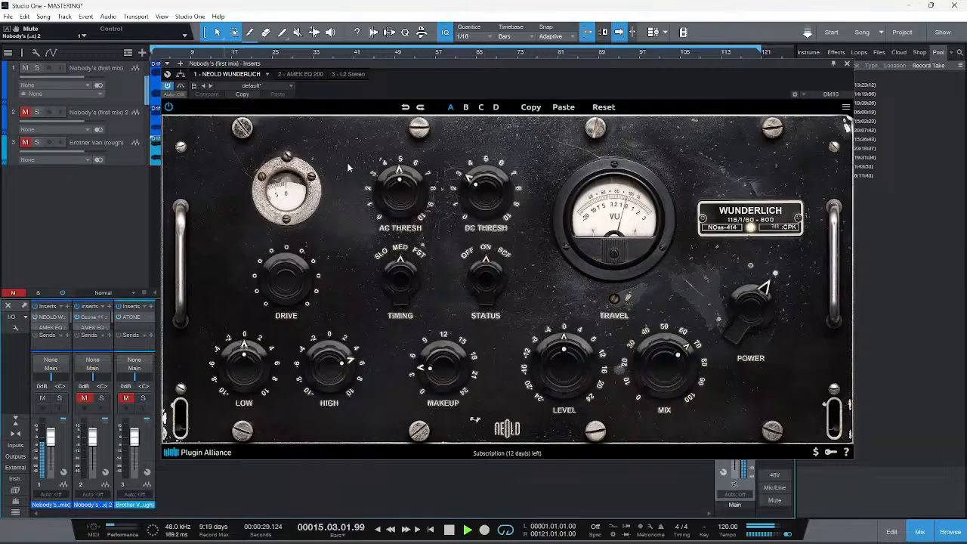
{"action": "left_click", "coordinate": [603, 108]}
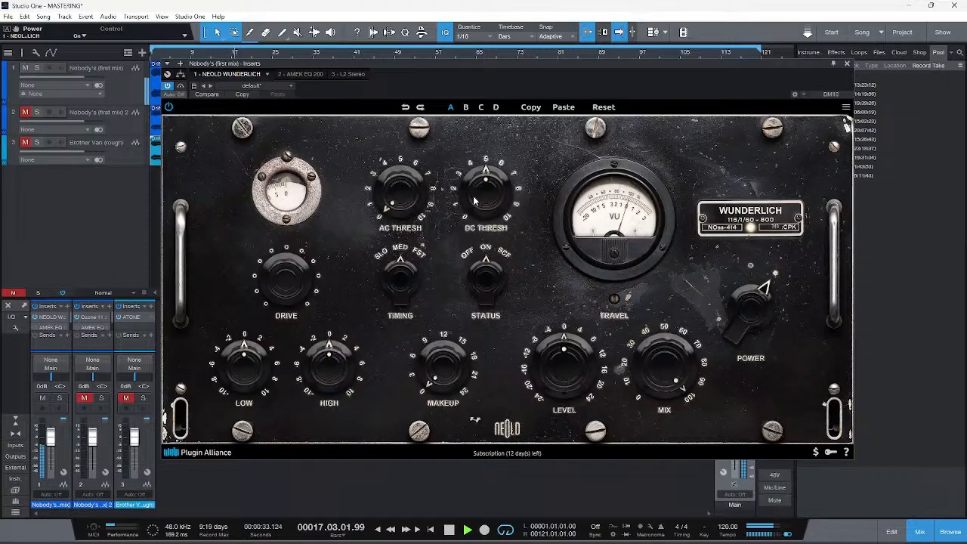
{"action": "left_click_drag", "start_coordinate": [400, 203], "coordinate": [415, 164]}
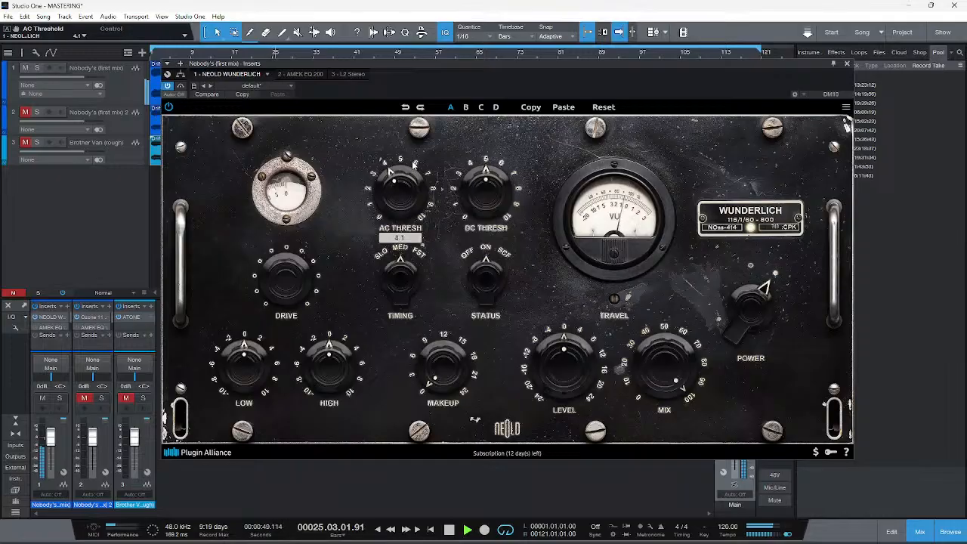
{"action": "mouse_move", "coordinate": [489, 190]}
{"action": "left_mouse_down"}
{"action": "mouse_move", "coordinate": [481, 229]}
{"action": "mouse_move", "coordinate": [476, 195]}
{"action": "mouse_move", "coordinate": [490, 182]}
{"action": "left_mouse_up"}
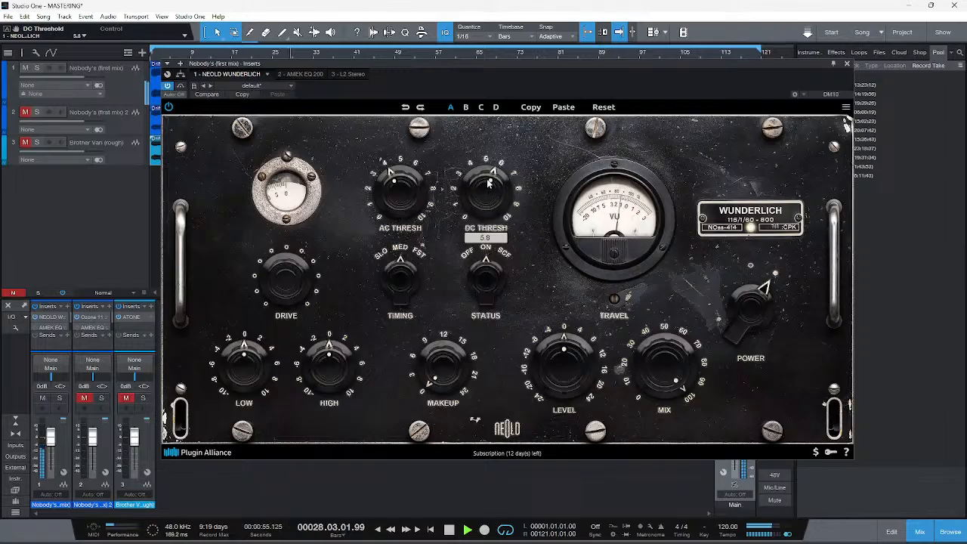
Set the WUNDERLICH's drive to 1.9 dB and its makeup gain to 1.9 dB
{"action": "mouse_move", "coordinate": [299, 281]}
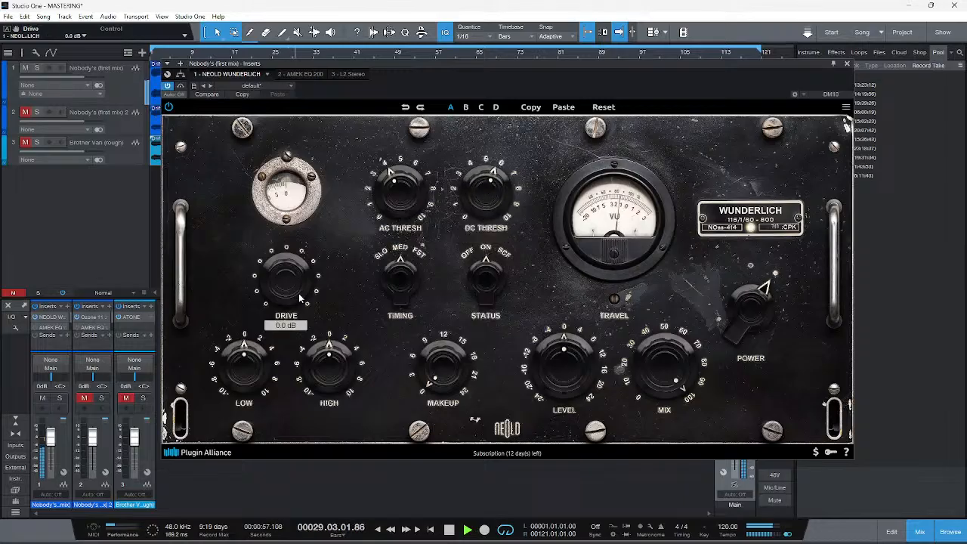
{"action": "mouse_move", "coordinate": [297, 287]}
{"action": "left_mouse_down"}
{"action": "mouse_move", "coordinate": [290, 313]}
{"action": "mouse_move", "coordinate": [287, 287]}
{"action": "left_mouse_up"}
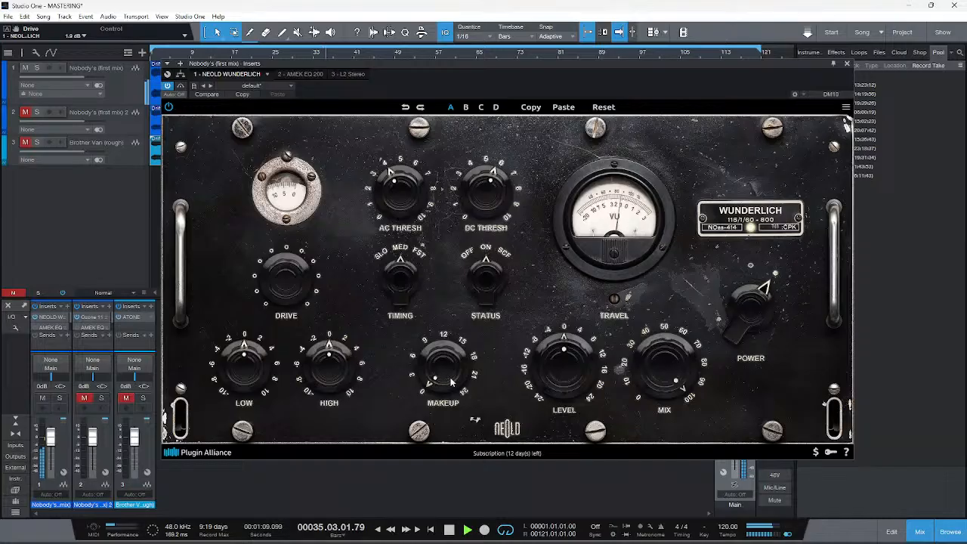
{"action": "left_click_drag", "start_coordinate": [452, 382], "coordinate": [451, 371]}
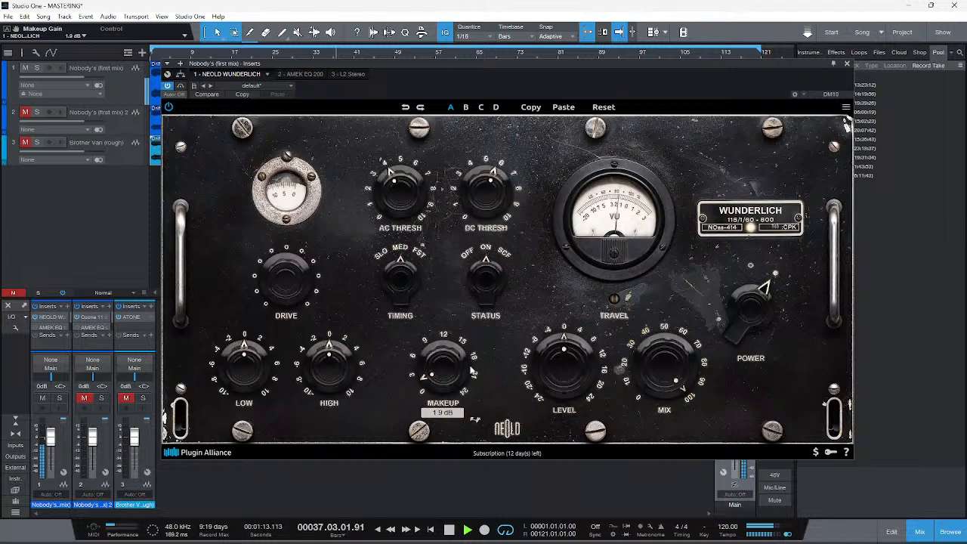
Fine-tune the WUNDERLICH to AC threshold 3.9, DC threshold 5.4, mix 89.2% and makeup gain 1.6 dB
{"action": "left_click_drag", "start_coordinate": [406, 190], "coordinate": [402, 196]}
{"action": "left_click_drag", "start_coordinate": [466, 195], "coordinate": [478, 206]}
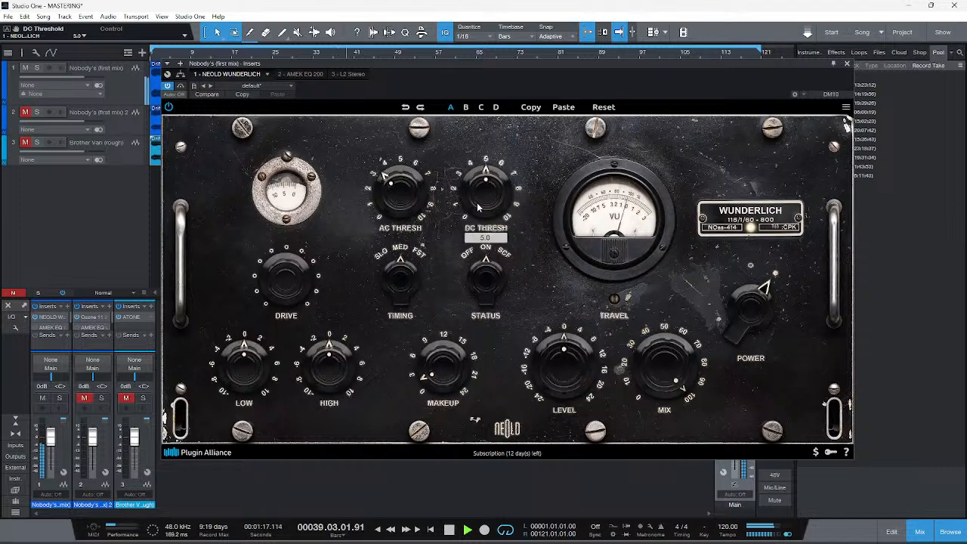
{"action": "left_click_drag", "start_coordinate": [676, 380], "coordinate": [671, 391]}
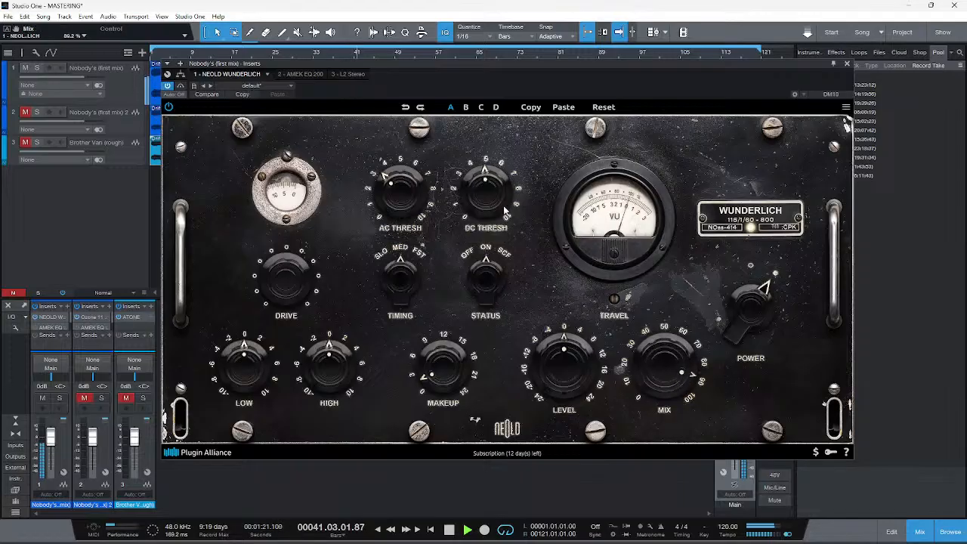
{"action": "left_click_drag", "start_coordinate": [505, 211], "coordinate": [503, 202]}
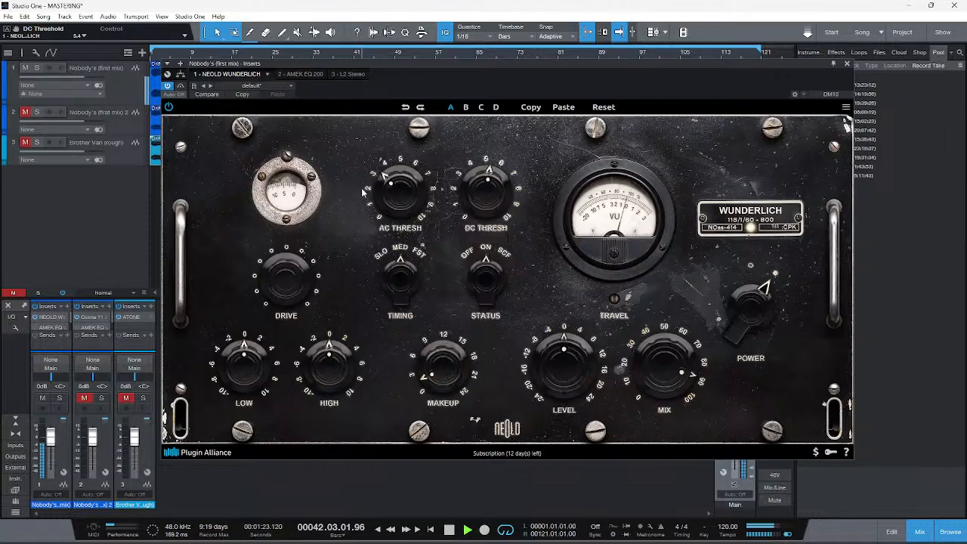
{"action": "left_click_drag", "start_coordinate": [392, 192], "coordinate": [392, 189]}
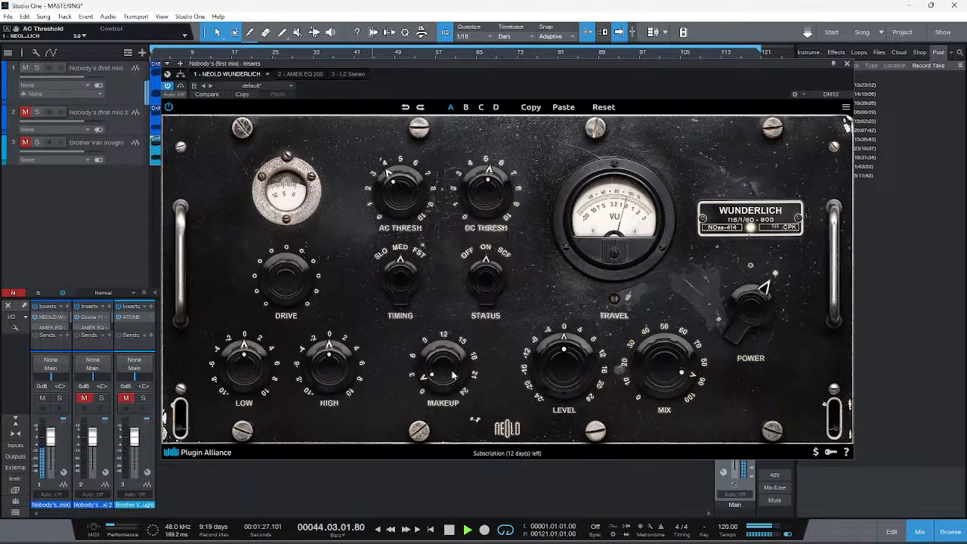
{"action": "left_click_drag", "start_coordinate": [453, 376], "coordinate": [453, 380]}
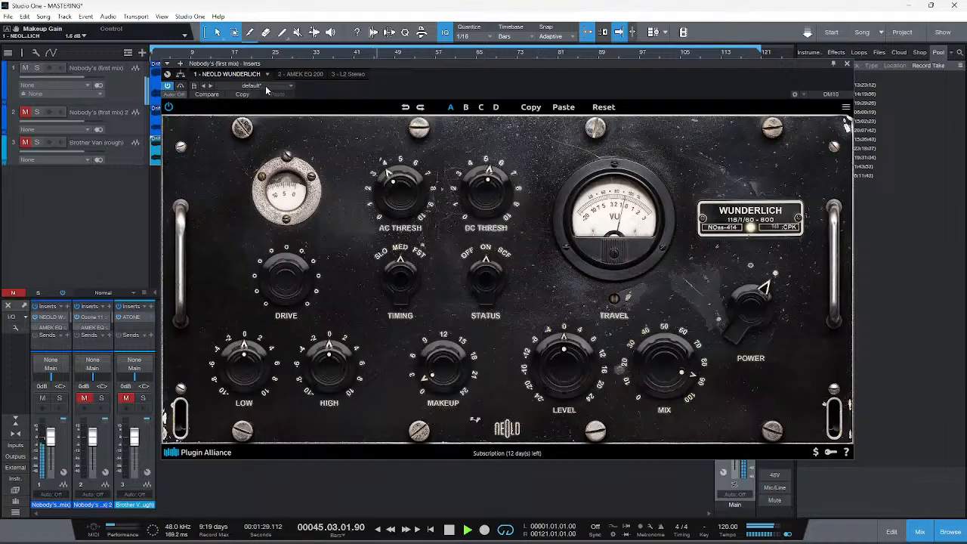
Reset the AMEK EQ 200 on track 1 to its default settings and turn Auto Listen on
{"action": "left_click", "coordinate": [301, 75]}
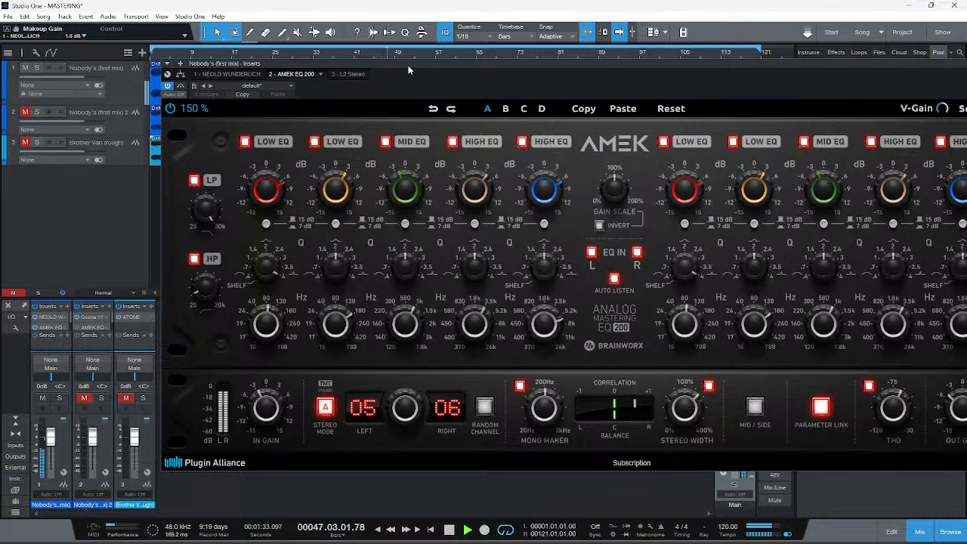
{"action": "left_click_drag", "start_coordinate": [409, 65], "coordinate": [250, 12]}
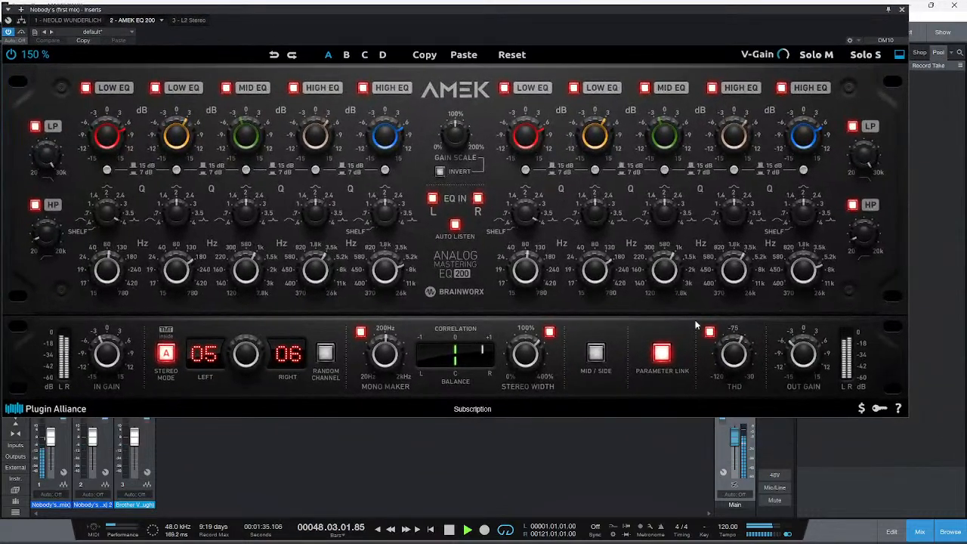
{"action": "left_click_drag", "start_coordinate": [816, 365], "coordinate": [812, 349]}
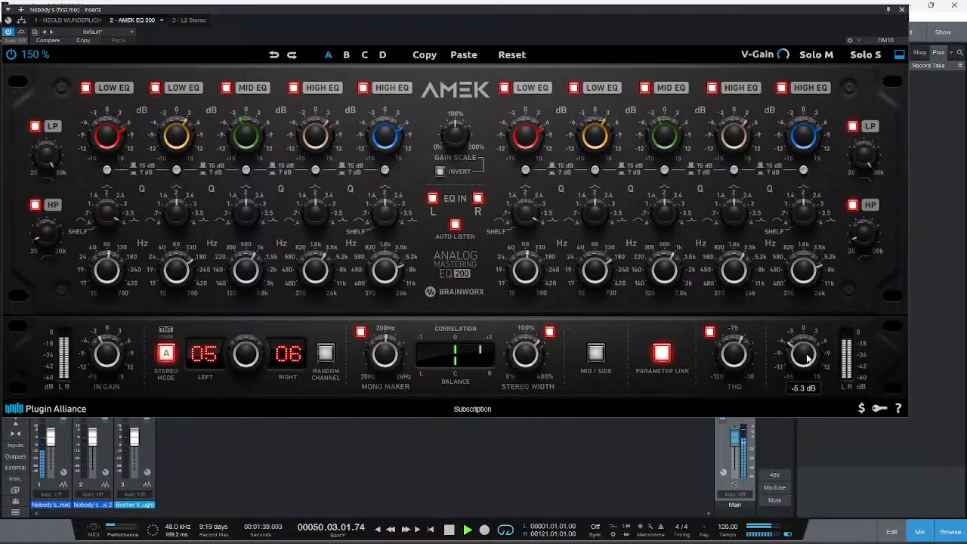
{"action": "left_click", "coordinate": [520, 61]}
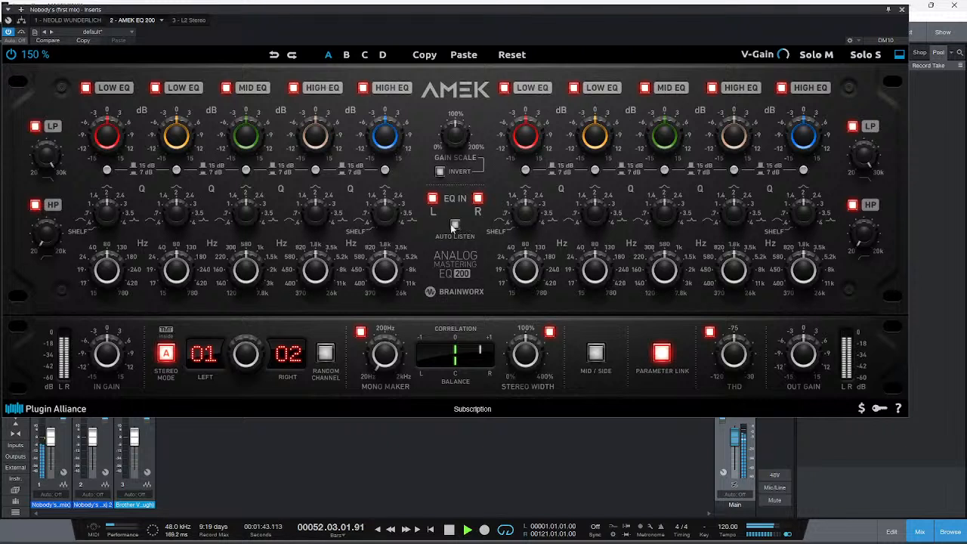
{"action": "left_click", "coordinate": [454, 226]}
Raise the AMEK EQ's high-pass, lower its low-pass, and cut the mid band by 0.5 dB slightly above 580 Hz
{"action": "left_click_drag", "start_coordinate": [44, 244], "coordinate": [44, 231]}
{"action": "left_click_drag", "start_coordinate": [45, 160], "coordinate": [43, 173]}
{"action": "mouse_move", "coordinate": [396, 281]}
{"action": "mouse_move", "coordinate": [326, 280]}
{"action": "mouse_move", "coordinate": [248, 282]}
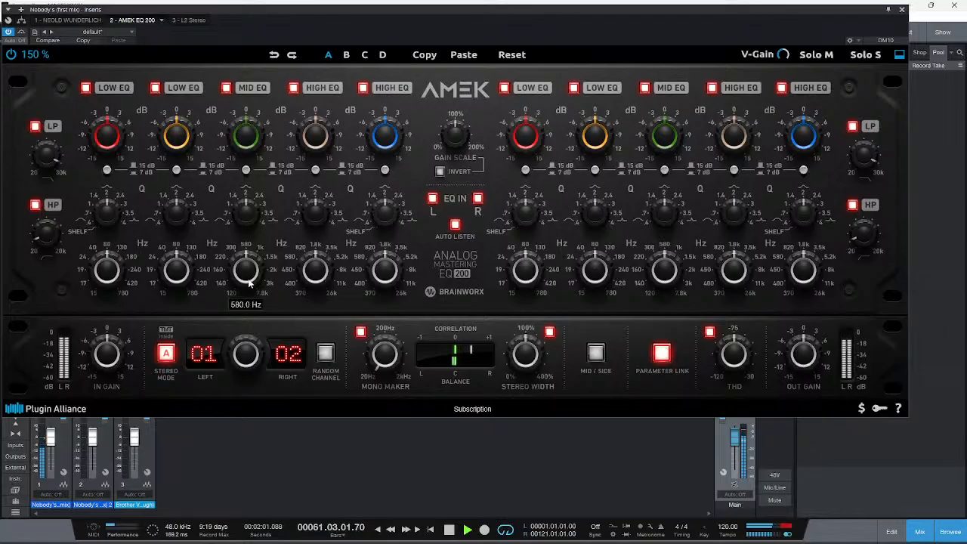
{"action": "left_click_drag", "start_coordinate": [248, 282], "coordinate": [255, 263]}
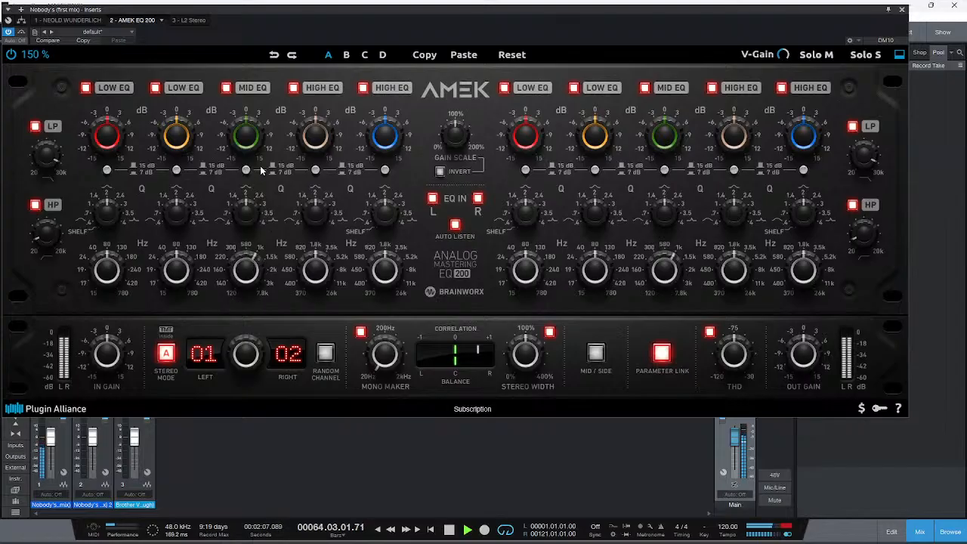
{"action": "left_click_drag", "start_coordinate": [260, 159], "coordinate": [253, 146]}
{"action": "left_click", "coordinate": [902, 10]}
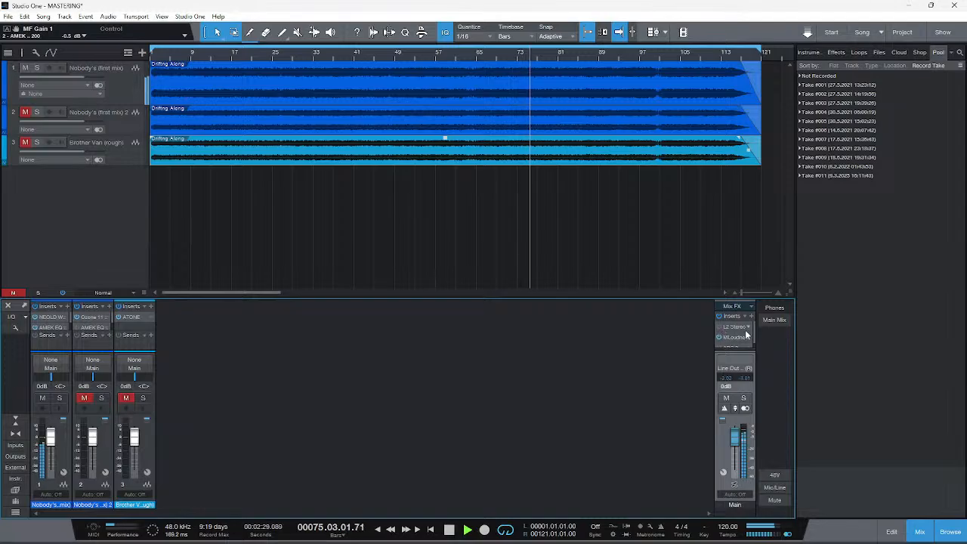
Enable the L2 limiter on track 1 and set its threshold to -2.0 dB
{"action": "scroll", "coordinate": [754, 344], "scroll_direction": "down", "scroll_amount": 1}
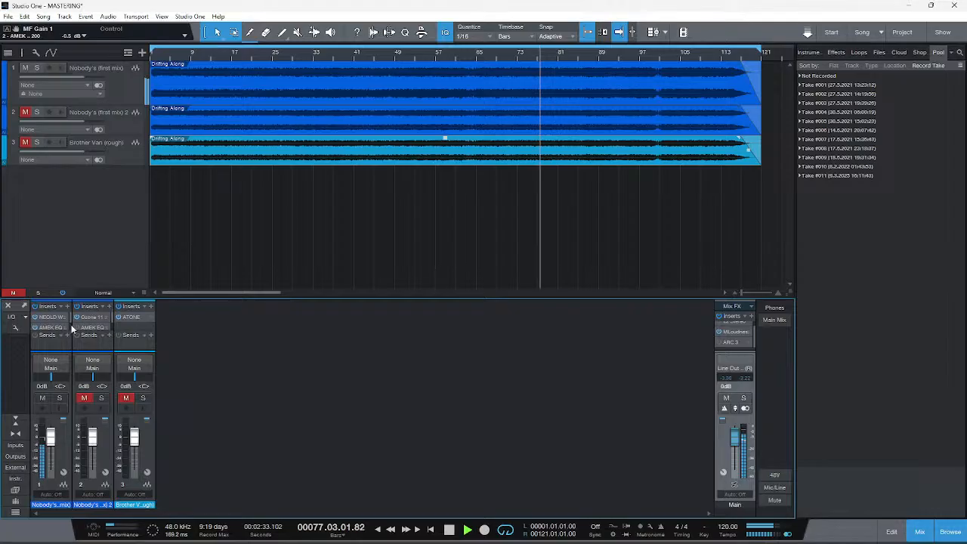
{"action": "left_click", "coordinate": [47, 329]}
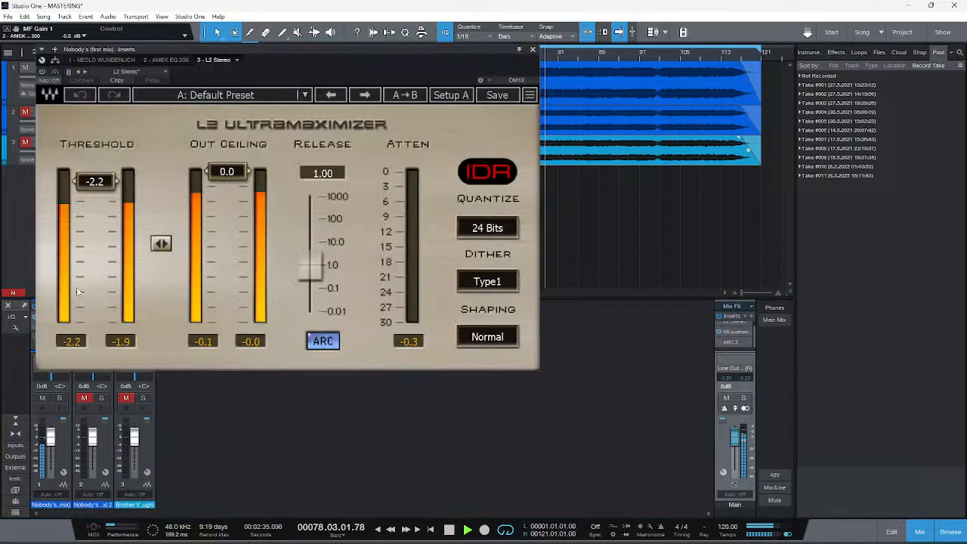
{"action": "left_click_drag", "start_coordinate": [98, 180], "coordinate": [91, 140]}
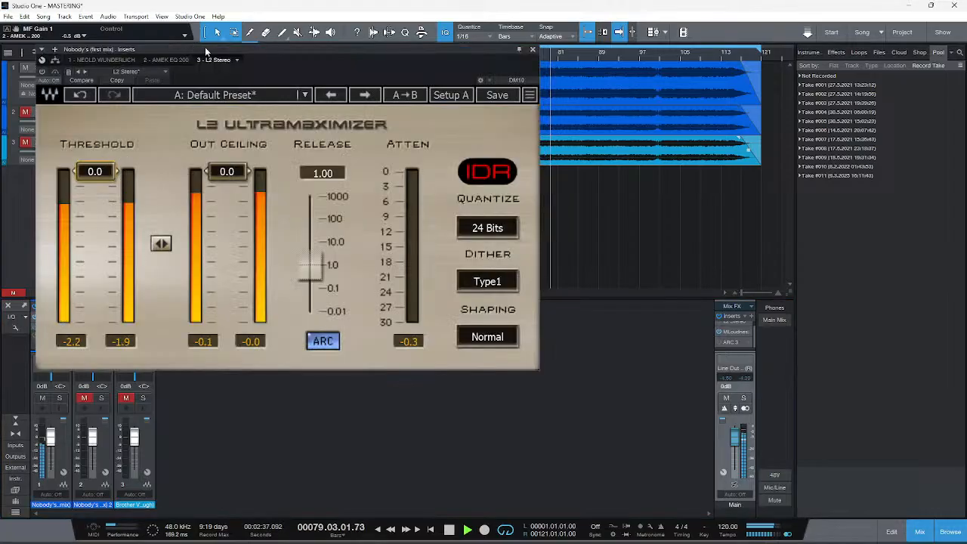
{"action": "left_click_drag", "start_coordinate": [205, 50], "coordinate": [377, 58]}
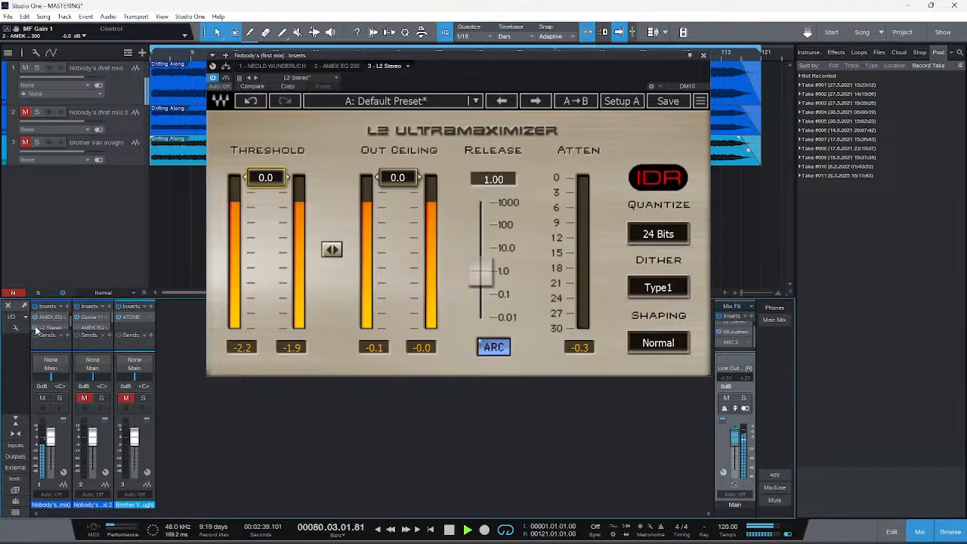
{"action": "left_click_drag", "start_coordinate": [266, 178], "coordinate": [265, 188]}
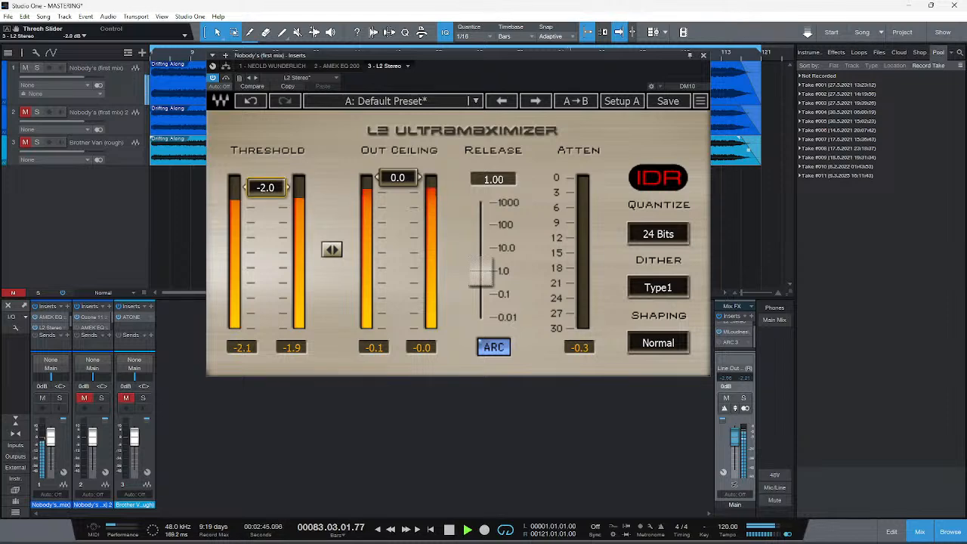
{"action": "left_click", "coordinate": [703, 56]}
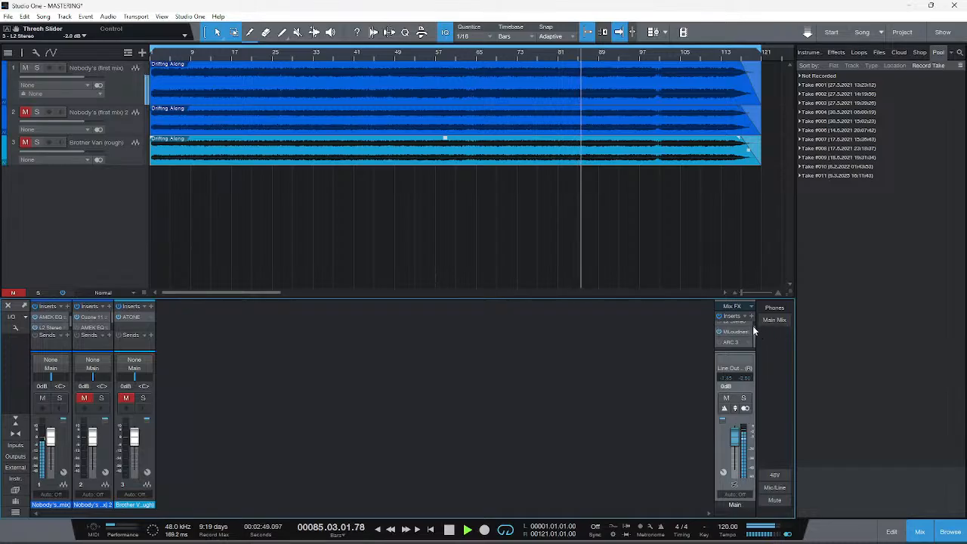
Check the threshold and ceiling settings of the L2 limiter on the Main bus
{"action": "scroll", "coordinate": [753, 325], "scroll_direction": "up", "scroll_amount": 1}
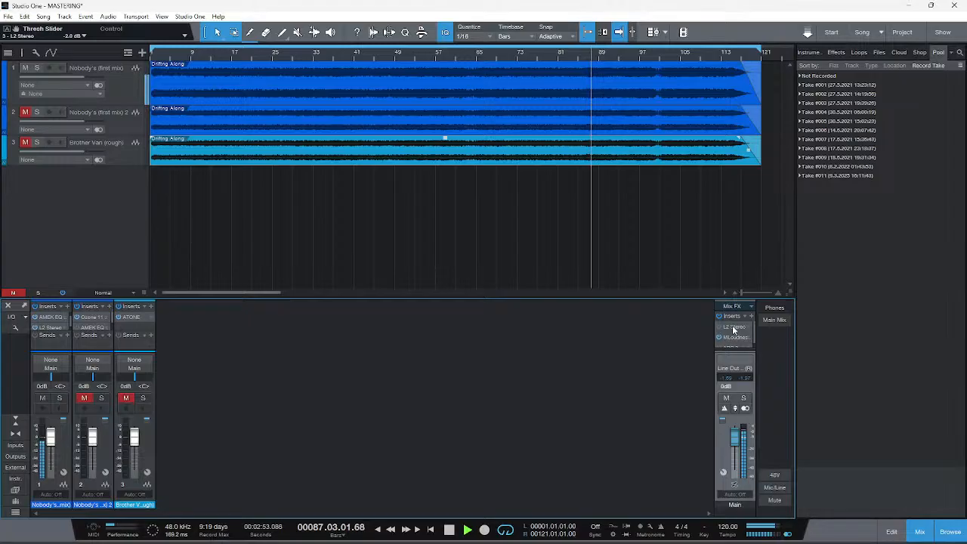
{"action": "left_click", "coordinate": [733, 328]}
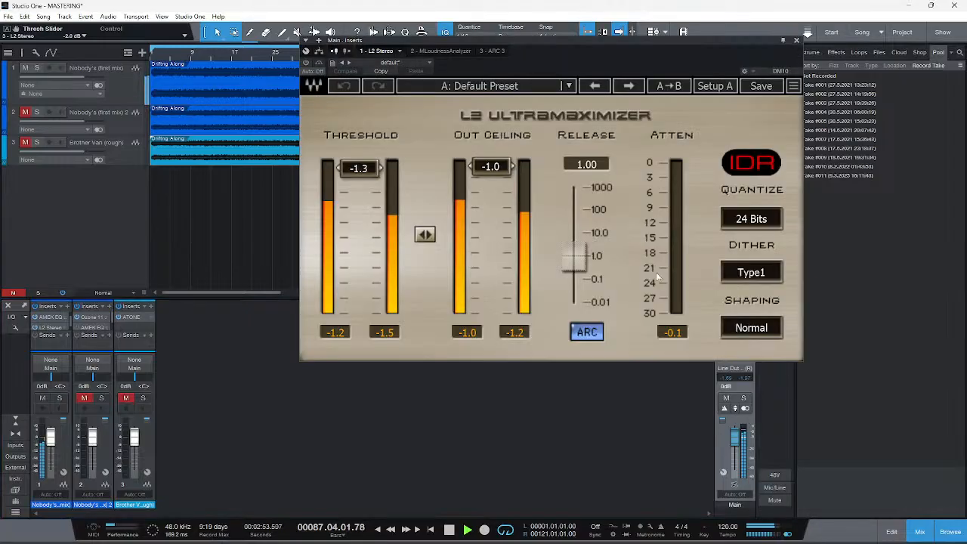
{"action": "left_click", "coordinate": [797, 40]}
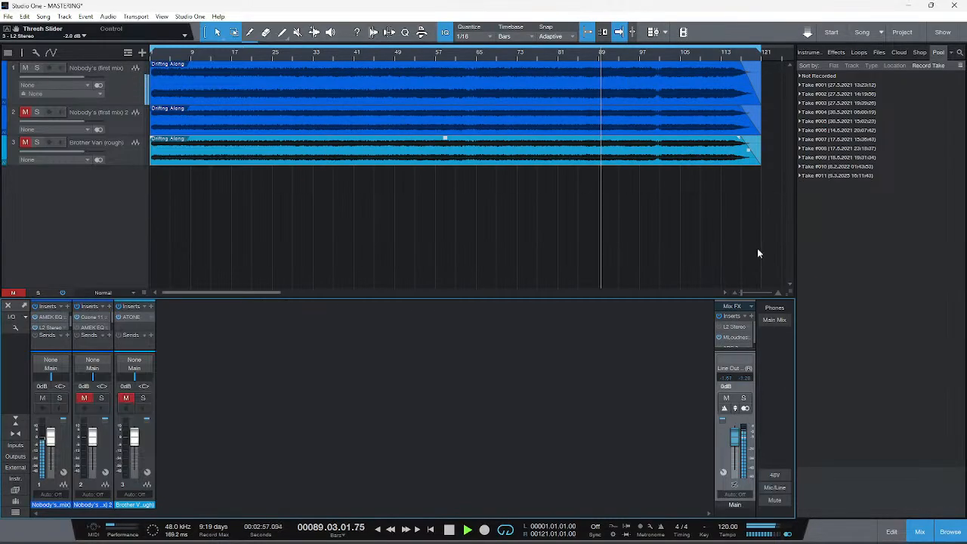
Find the bx_townhouse Buss Compressor with the search "town" and insert it on the Main bus
{"action": "left_click", "coordinate": [754, 318]}
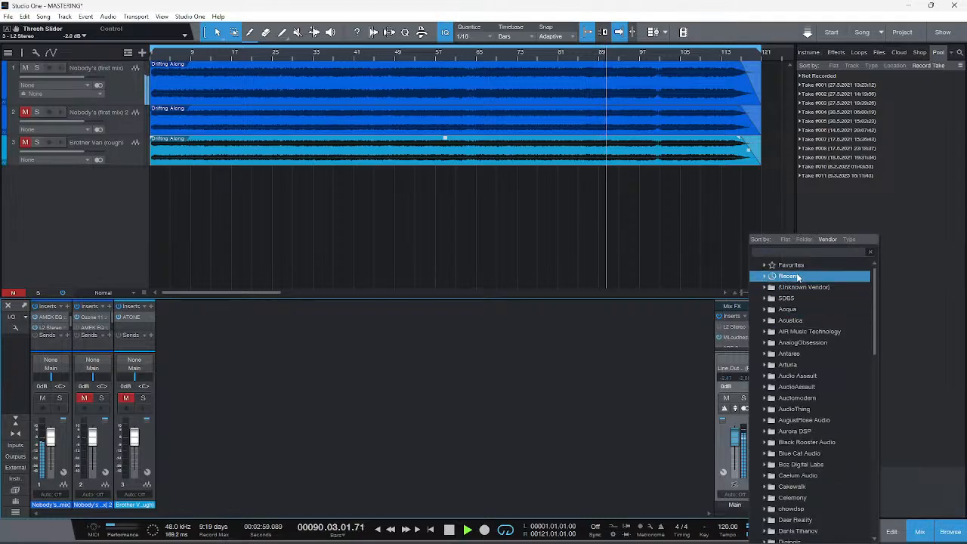
{"action": "left_click", "coordinate": [798, 277]}
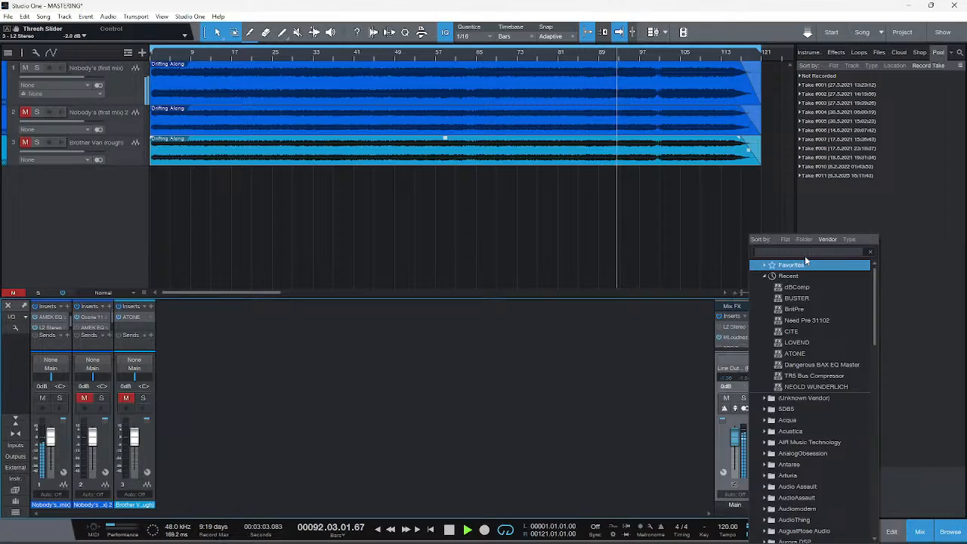
{"action": "type", "text": "town"}
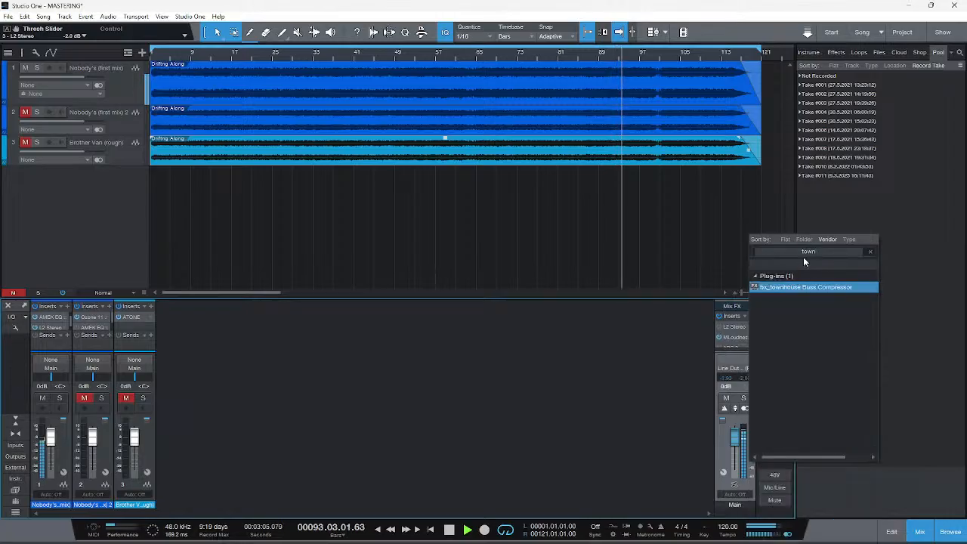
{"action": "left_click", "coordinate": [795, 288]}
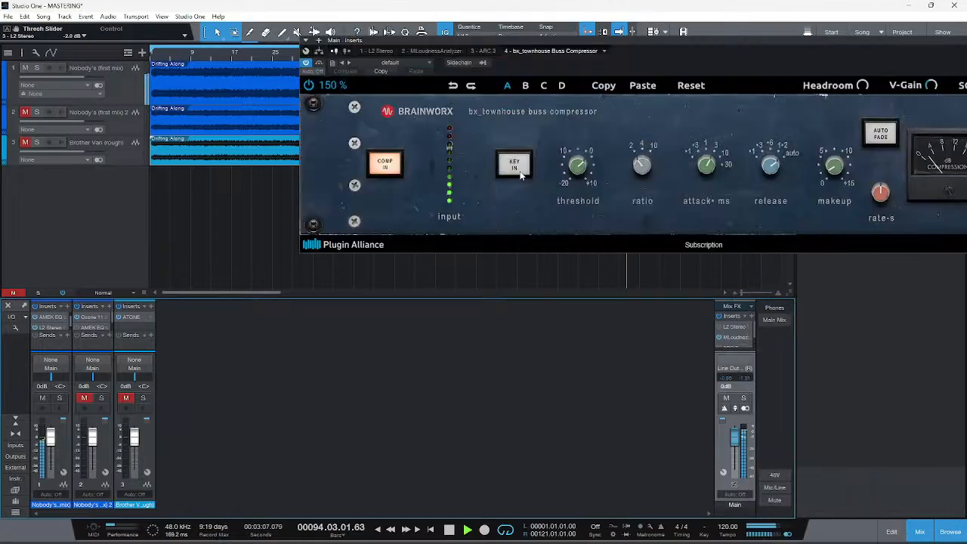
{"action": "left_click_drag", "start_coordinate": [602, 52], "coordinate": [345, 64]}
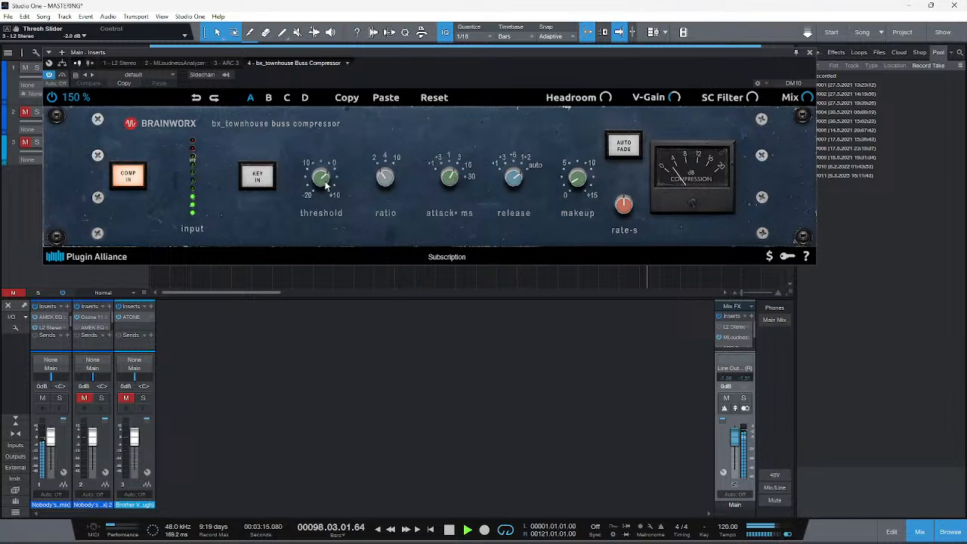
Tune the bus compressor with a 136 Hz sidechain filter, a lower threshold and +4.1 dB makeup, and place it first on the Main bus
{"action": "left_click_drag", "start_coordinate": [750, 101], "coordinate": [753, 90]}
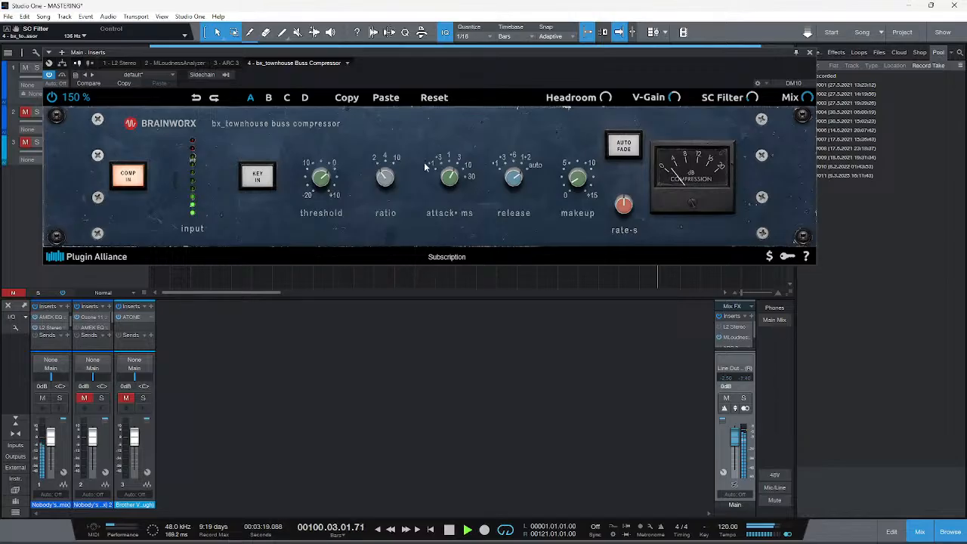
{"action": "key", "text": "comma"}
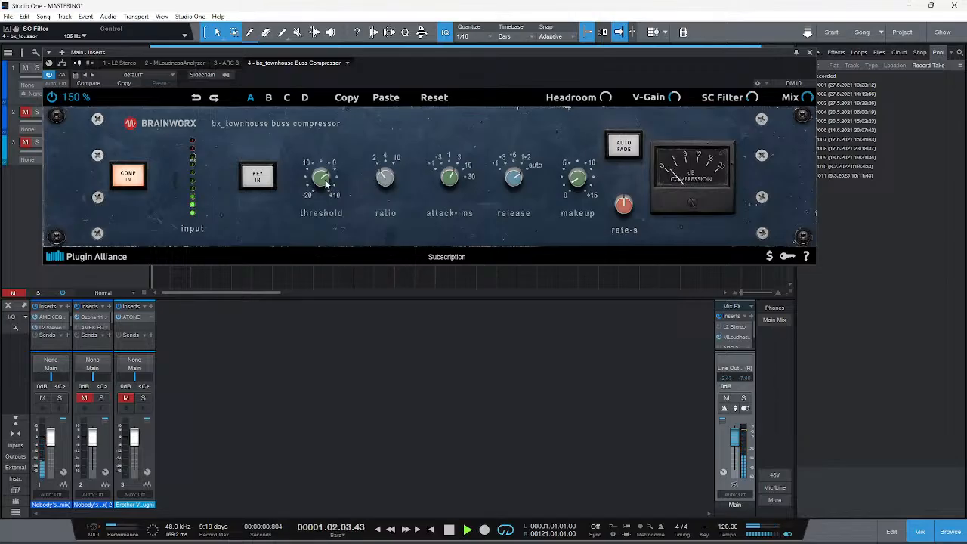
{"action": "left_click_drag", "start_coordinate": [326, 184], "coordinate": [322, 193]}
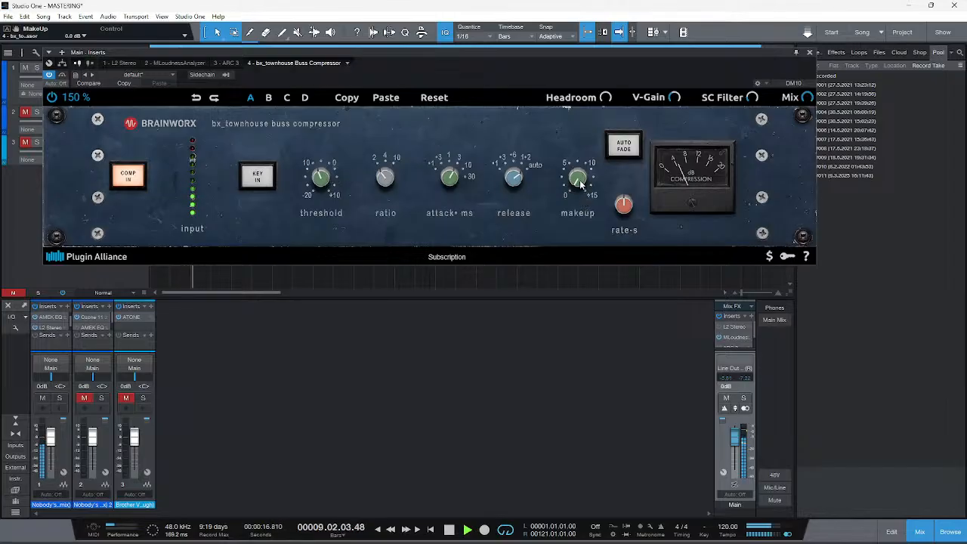
{"action": "mouse_move", "coordinate": [578, 183]}
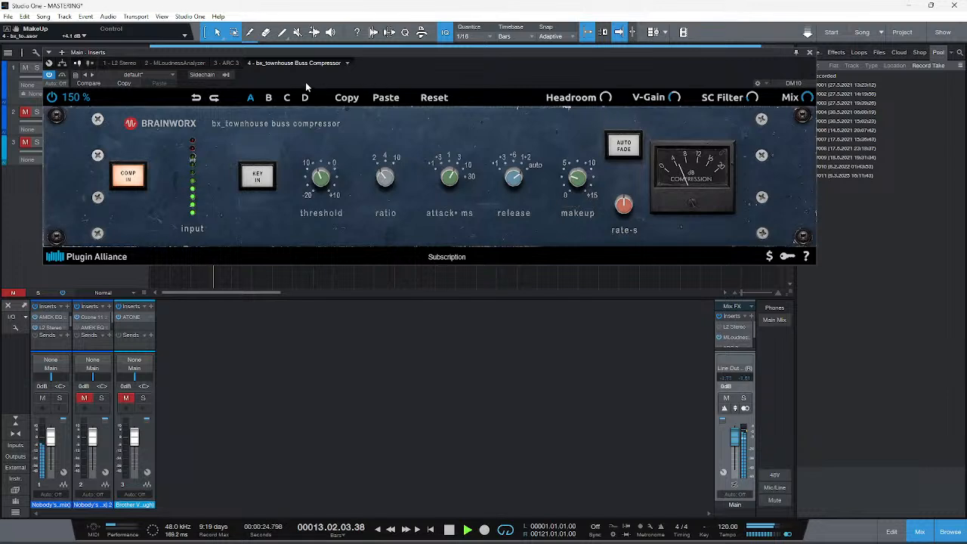
{"action": "left_click_drag", "start_coordinate": [297, 68], "coordinate": [136, 67]}
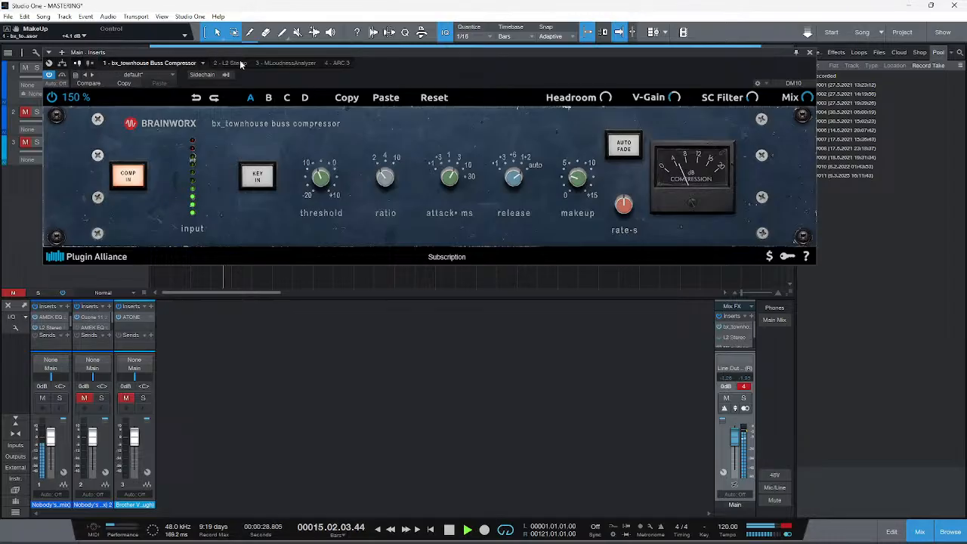
Enable the L2 limiter on the Main bus and set its threshold to -1.5 dB
{"action": "left_click", "coordinate": [240, 63]}
{"action": "left_click_drag", "start_coordinate": [113, 185], "coordinate": [220, 118]}
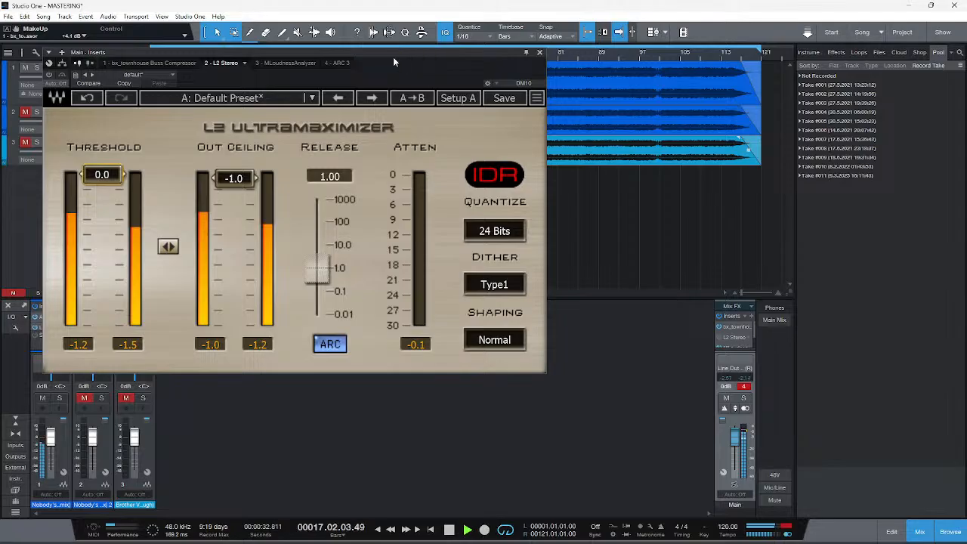
{"action": "left_click_drag", "start_coordinate": [213, 52], "coordinate": [305, 55]}
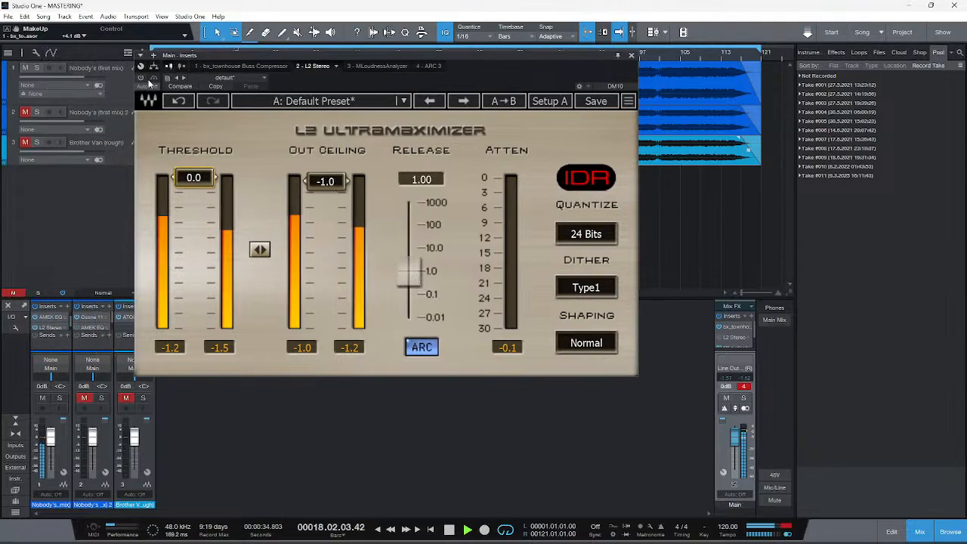
{"action": "left_click_drag", "start_coordinate": [193, 179], "coordinate": [194, 188]}
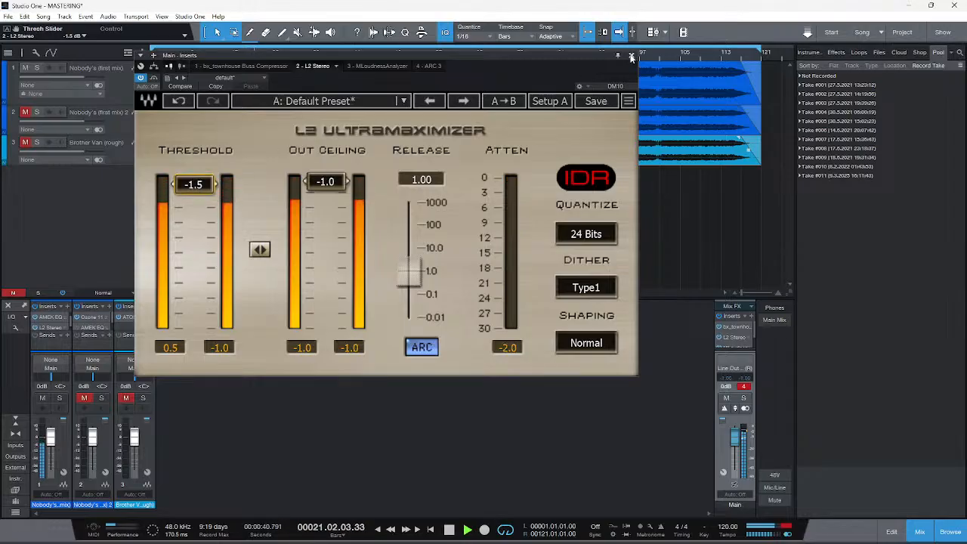
Reset the MLoudnessAnalyzer on the Main bus and measure the playback's loudness with the Range meter shown
{"action": "left_click", "coordinate": [378, 66]}
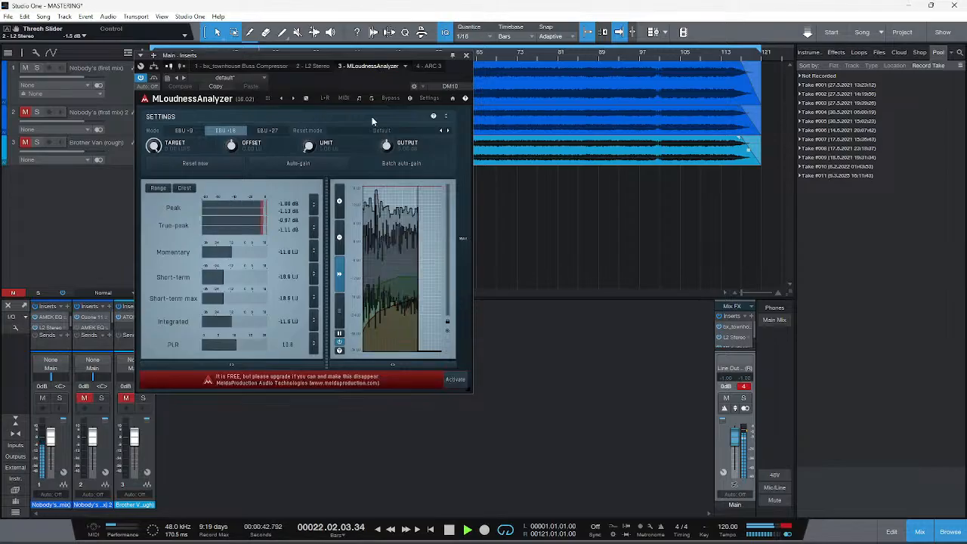
{"action": "left_click", "coordinate": [213, 164]}
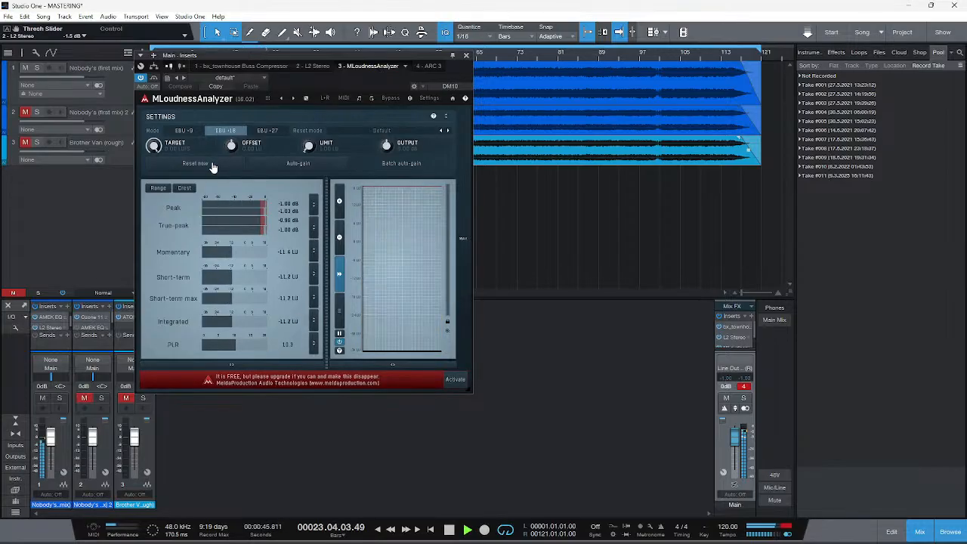
{"action": "left_click", "coordinate": [157, 187]}
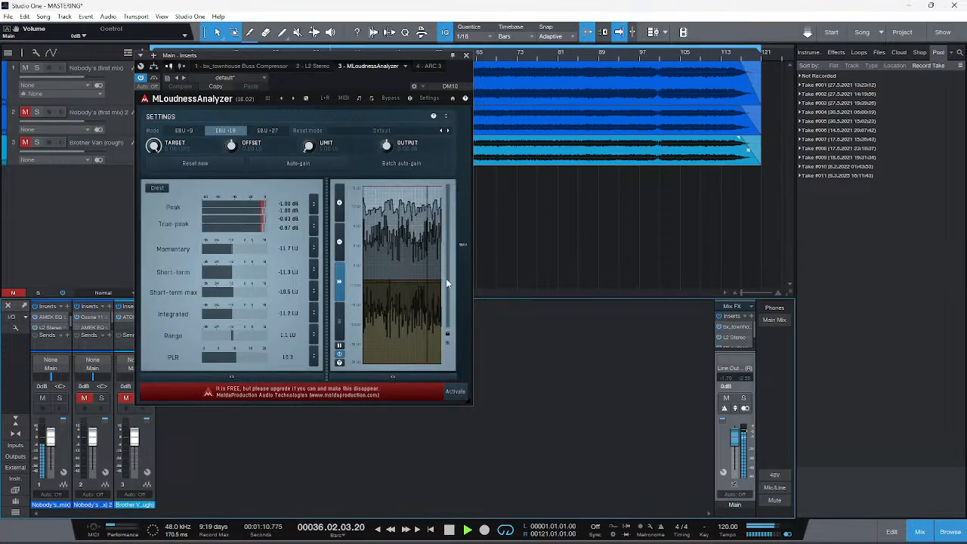
{"action": "left_click", "coordinate": [466, 56]}
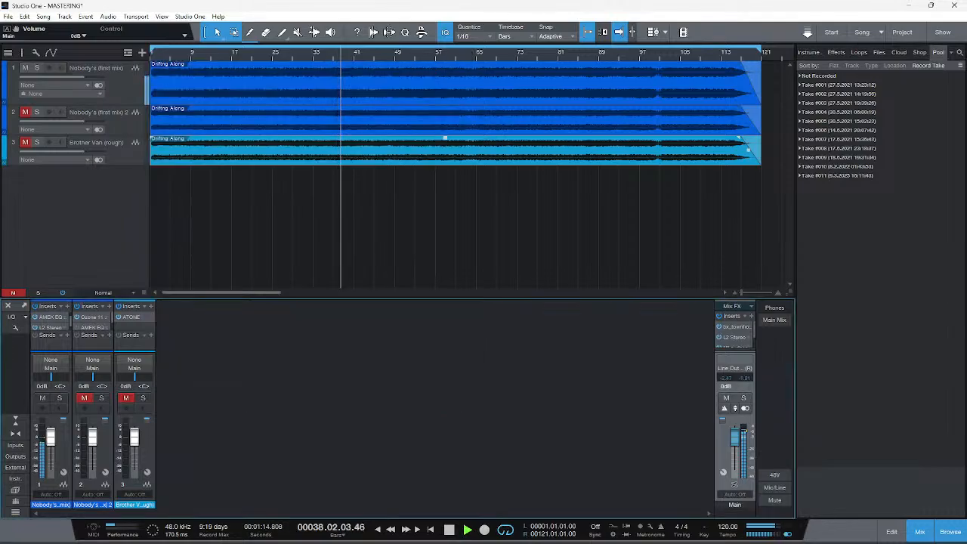
Switch the audible track from 1 to 2 using the mutes and play it from bar 72
{"action": "key", "text": "space"}
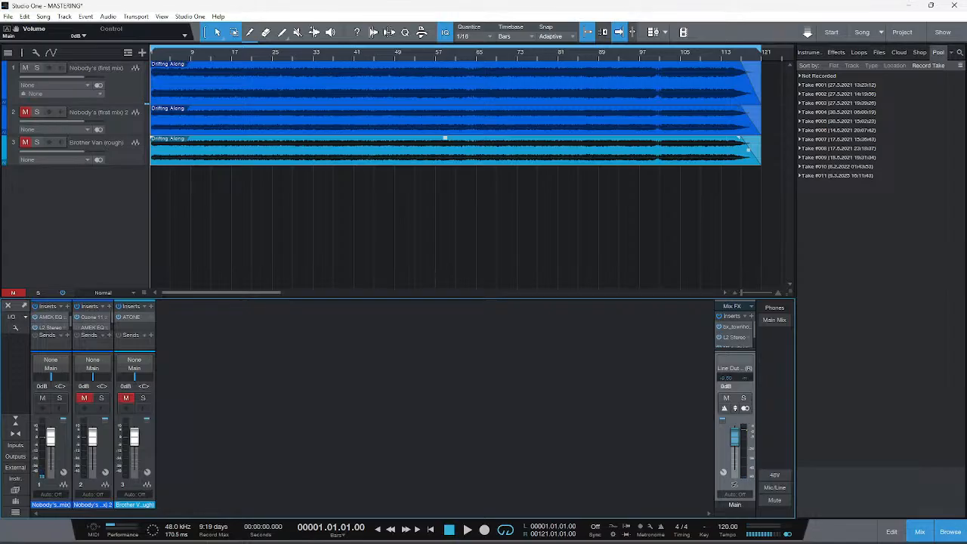
{"action": "left_click", "coordinate": [24, 111]}
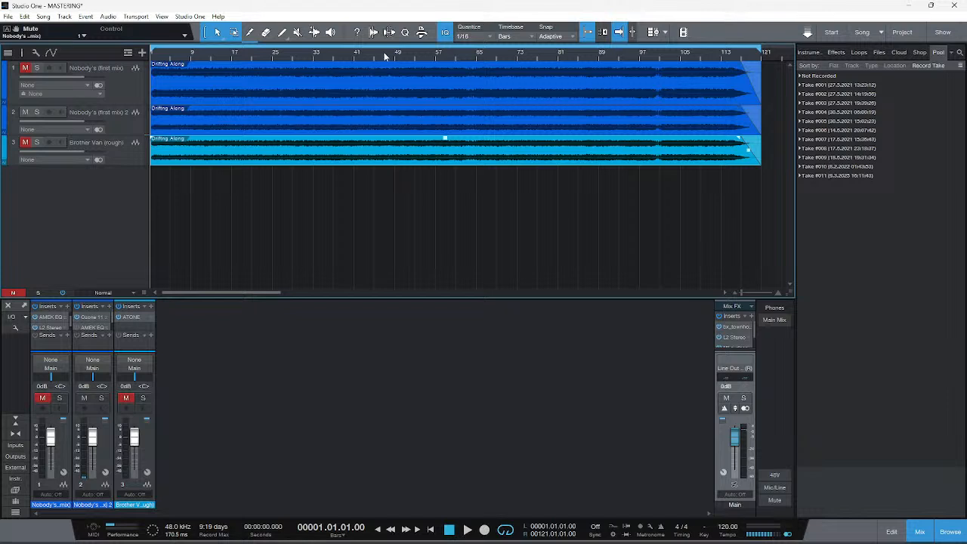
{"action": "left_click", "coordinate": [512, 58]}
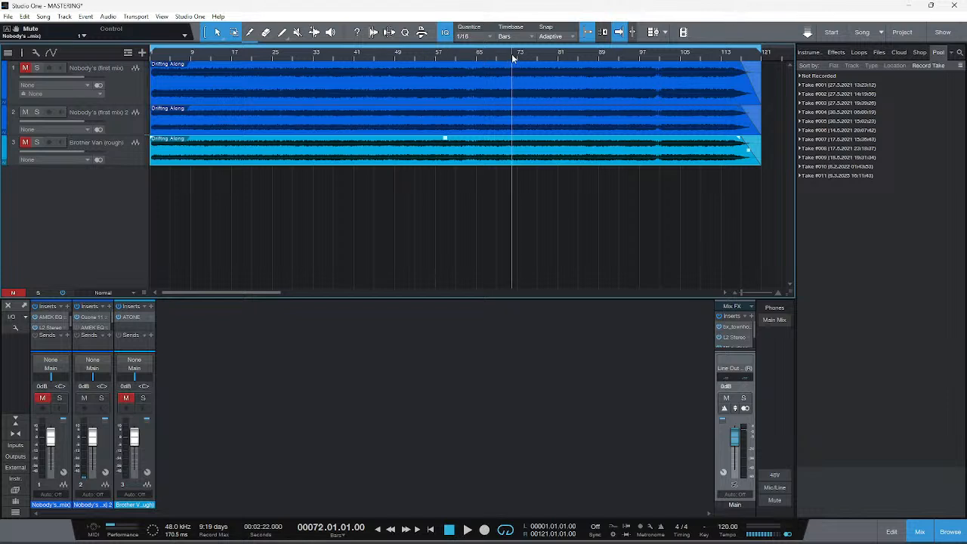
{"action": "key", "text": "space"}
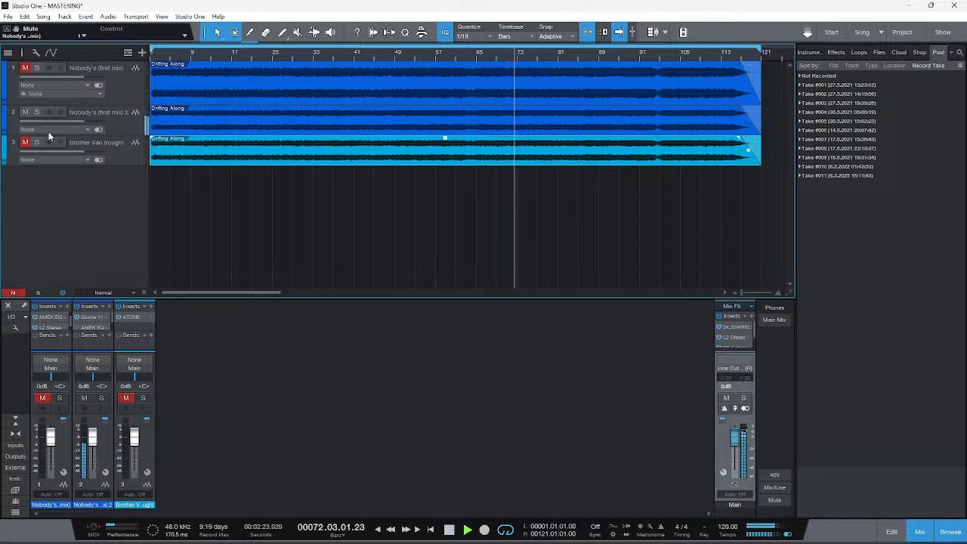
Relearn the mix in track 2's Ozone 11 Elements and audition the Folk, Cinematic, Country, RnB/Soul, Rock and Jazz targets, settling on Pop
{"action": "left_click", "coordinate": [122, 117]}
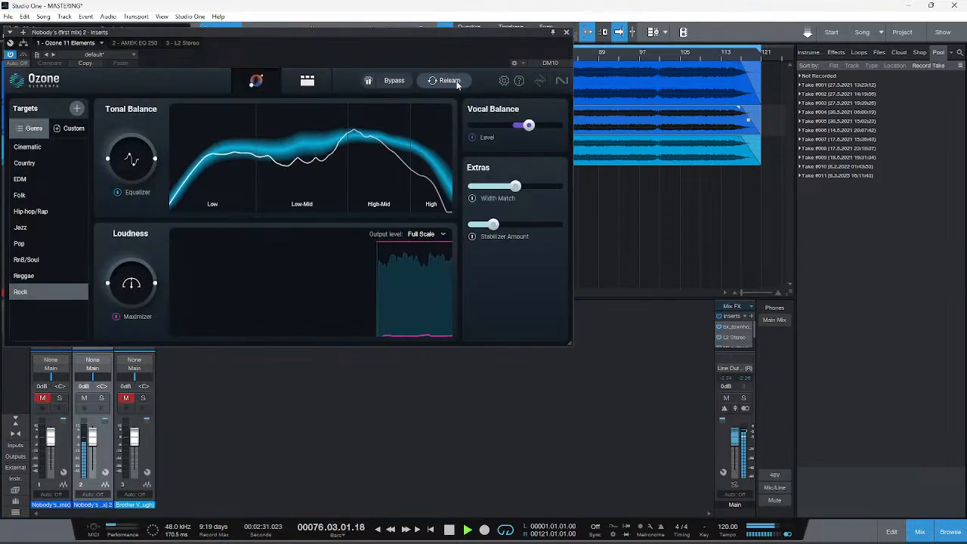
{"action": "left_click", "coordinate": [449, 81]}
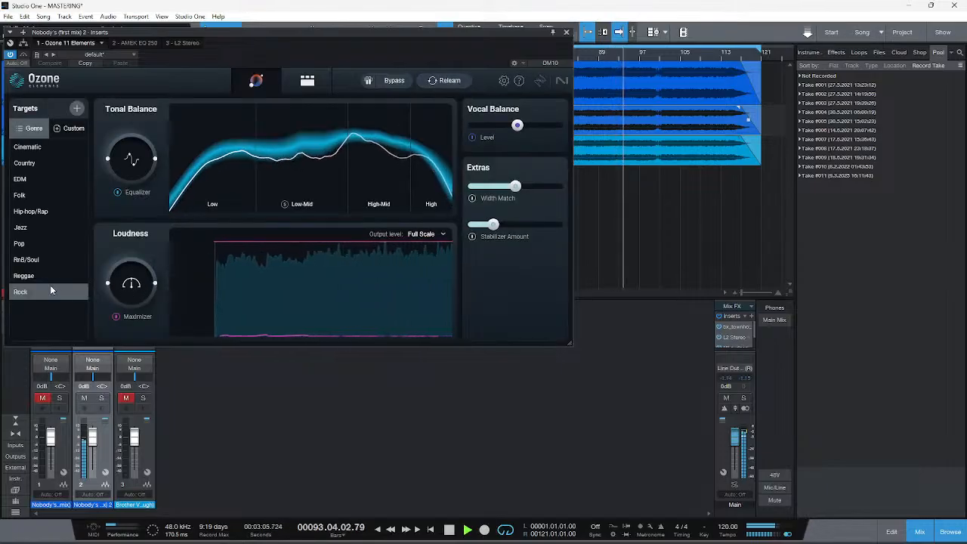
{"action": "left_click", "coordinate": [35, 195]}
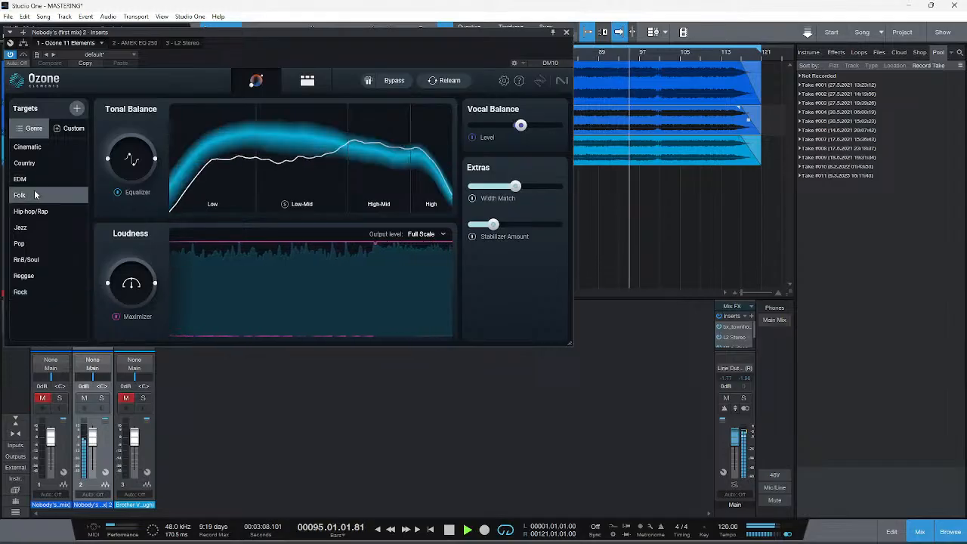
{"action": "left_click", "coordinate": [37, 150]}
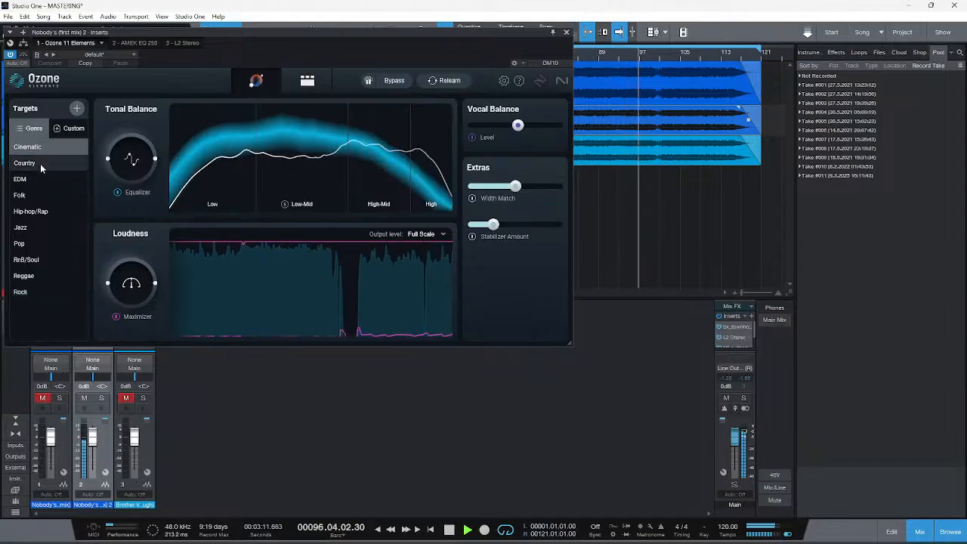
{"action": "left_click", "coordinate": [42, 165]}
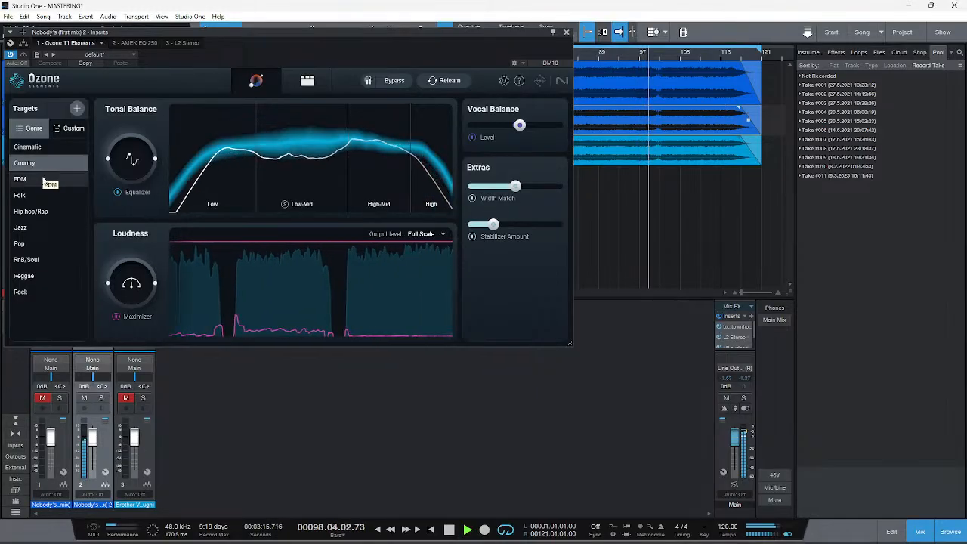
{"action": "left_click", "coordinate": [40, 258]}
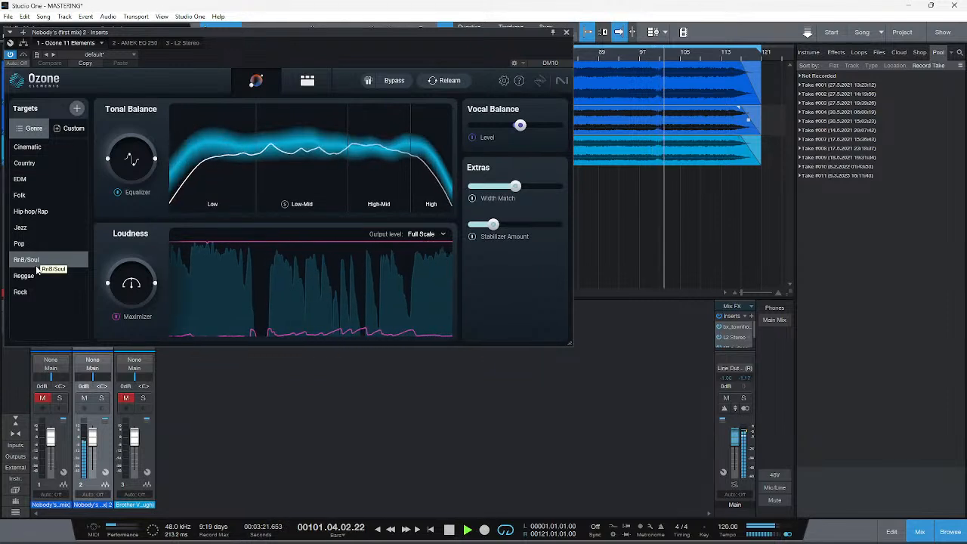
{"action": "left_click", "coordinate": [31, 293]}
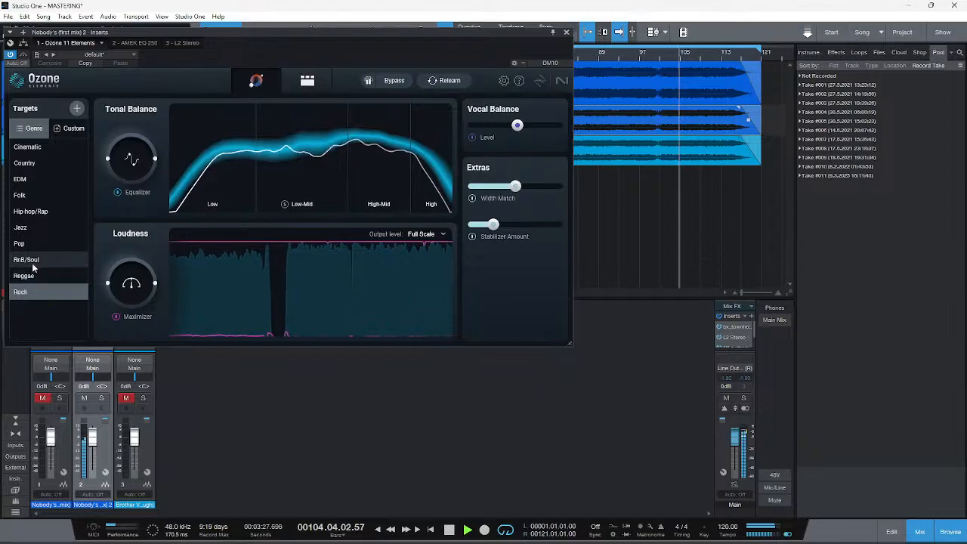
{"action": "left_click", "coordinate": [32, 261]}
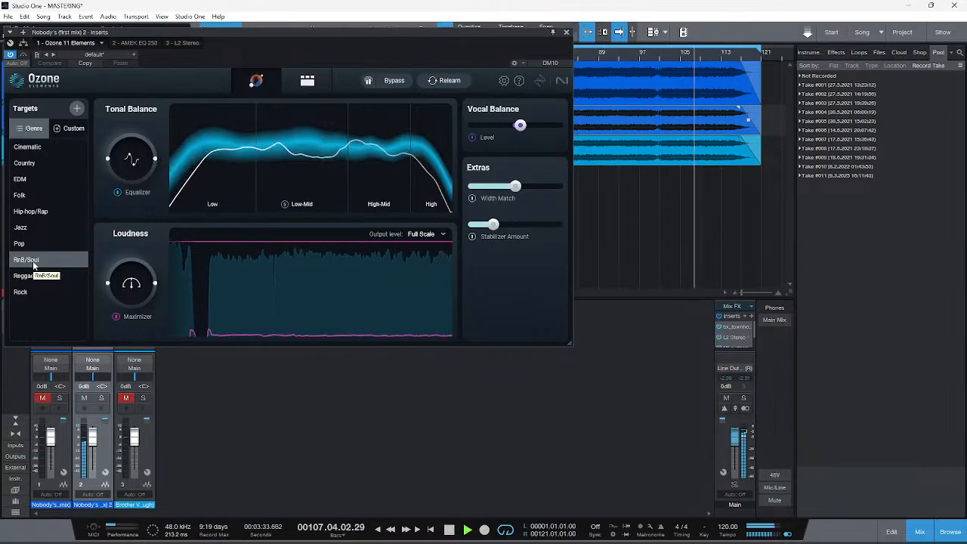
{"action": "left_click", "coordinate": [31, 236]}
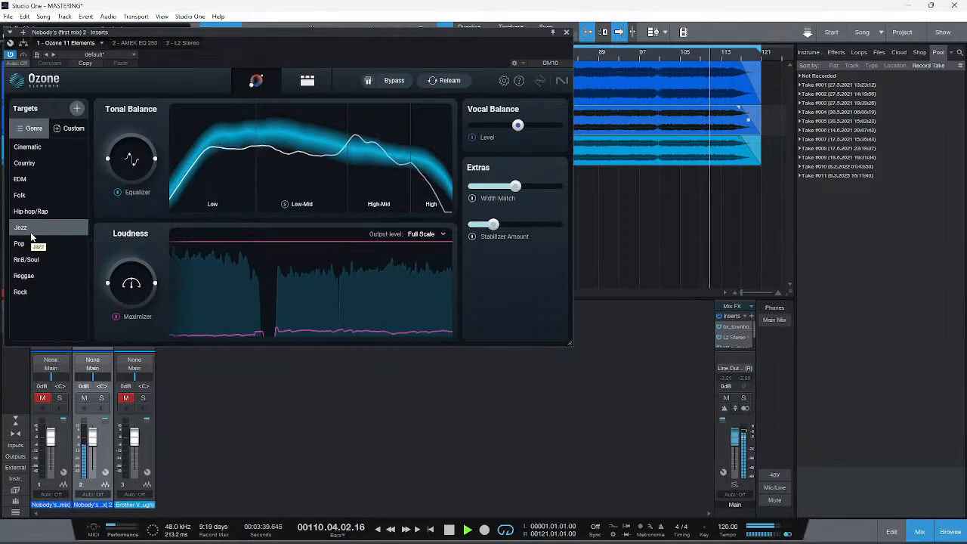
{"action": "left_click", "coordinate": [33, 243]}
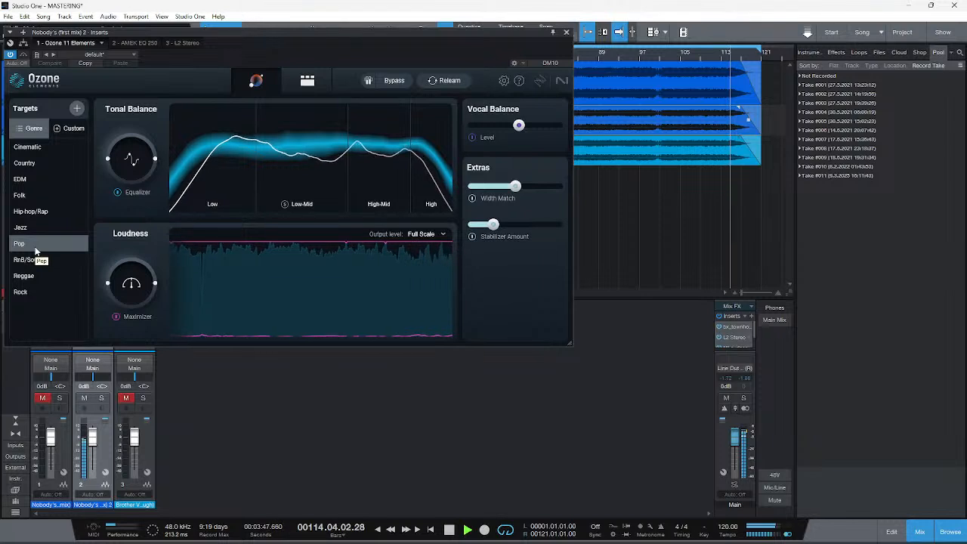
{"action": "left_click", "coordinate": [566, 31]}
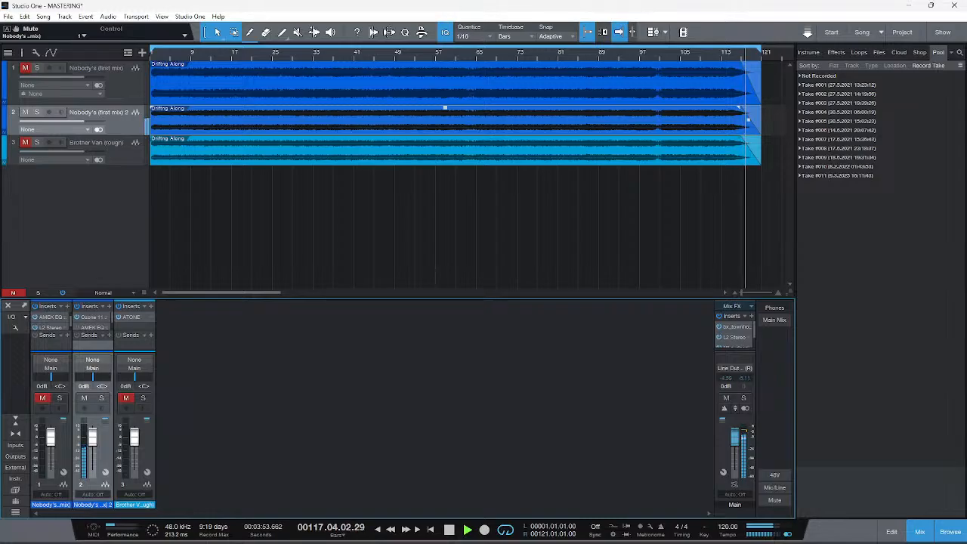
Stop playback, mute track 2 and unmute track 3
{"action": "key", "text": "space"}
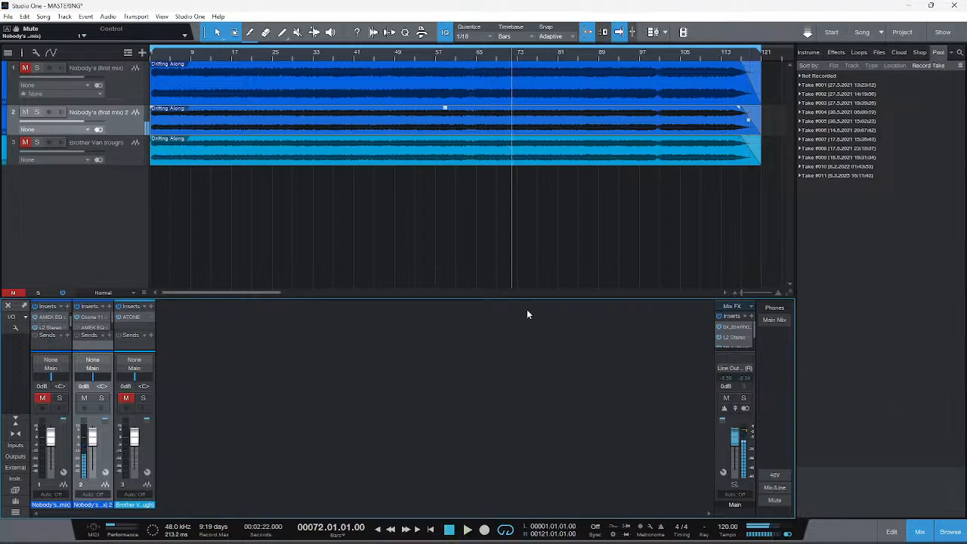
{"action": "left_click", "coordinate": [26, 111]}
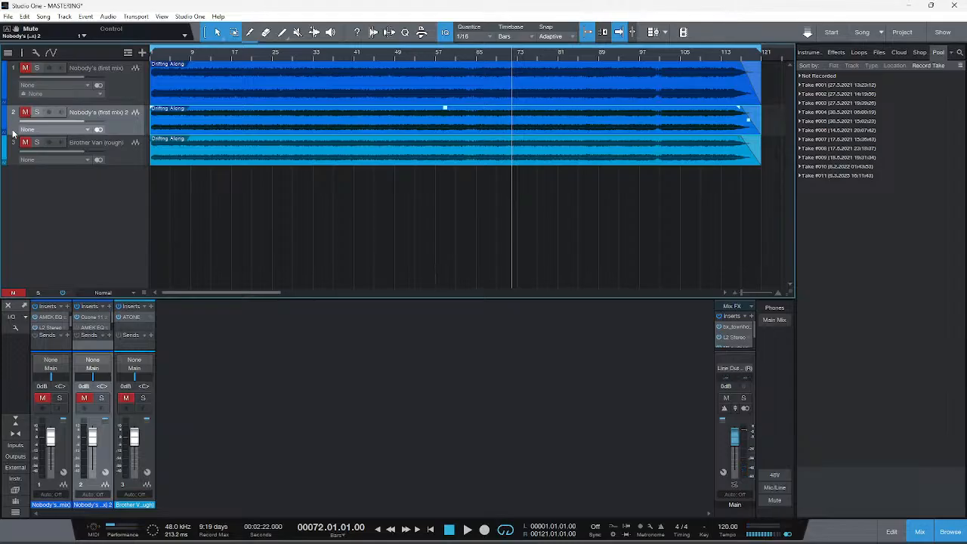
{"action": "left_click", "coordinate": [24, 143]}
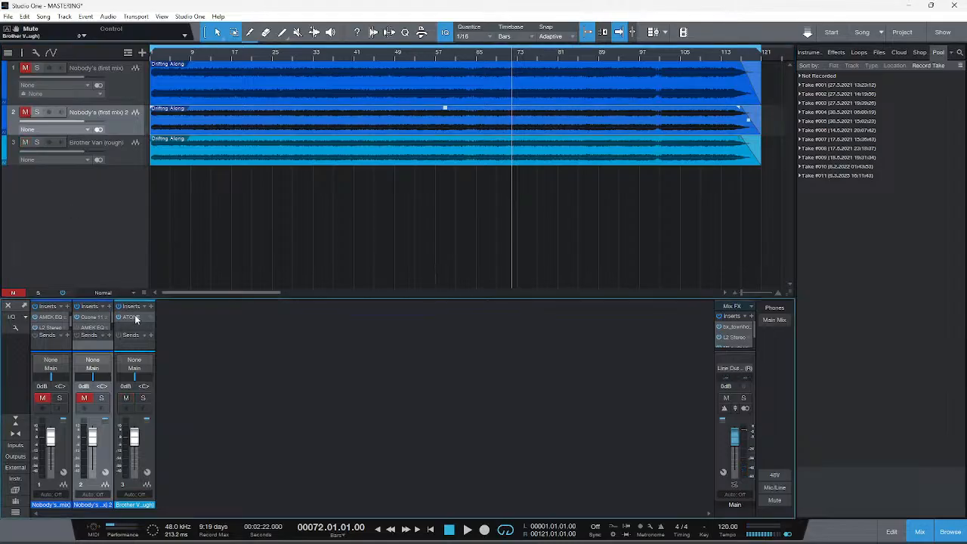
Adjust track 3's ATONE during playback: output and high gain near 0 dB, mid gain 0.00 dB, and low gain -0.54 dB
{"action": "left_click", "coordinate": [135, 318]}
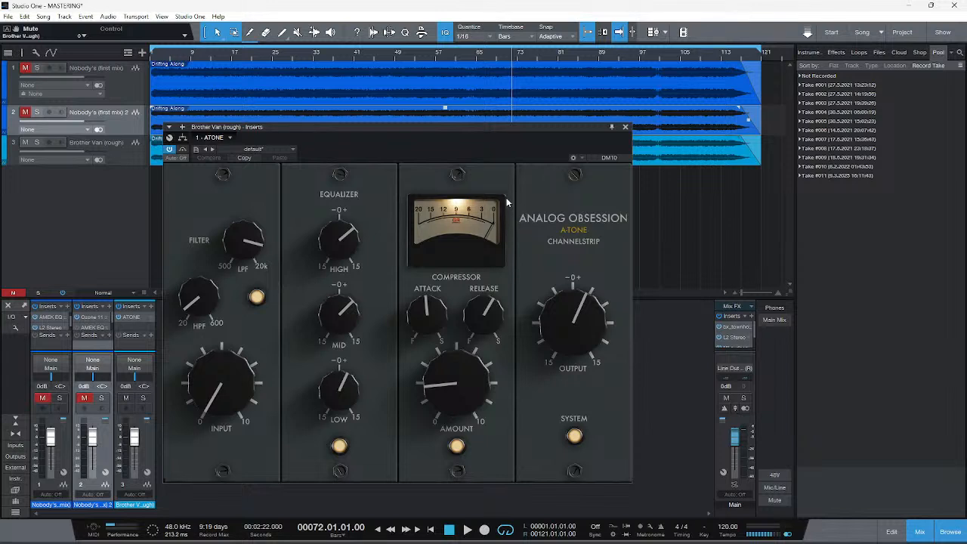
{"action": "key", "text": "space"}
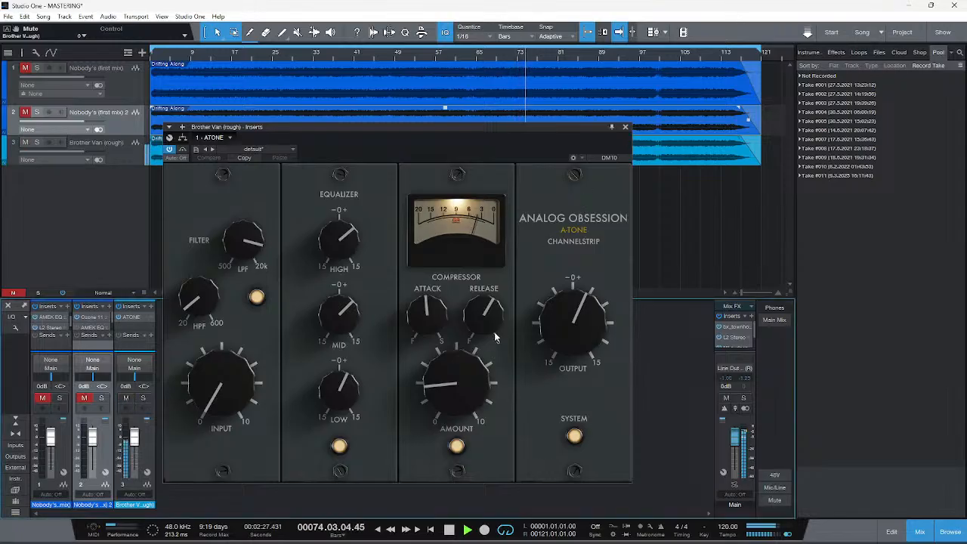
{"action": "left_click_drag", "start_coordinate": [574, 321], "coordinate": [573, 334]}
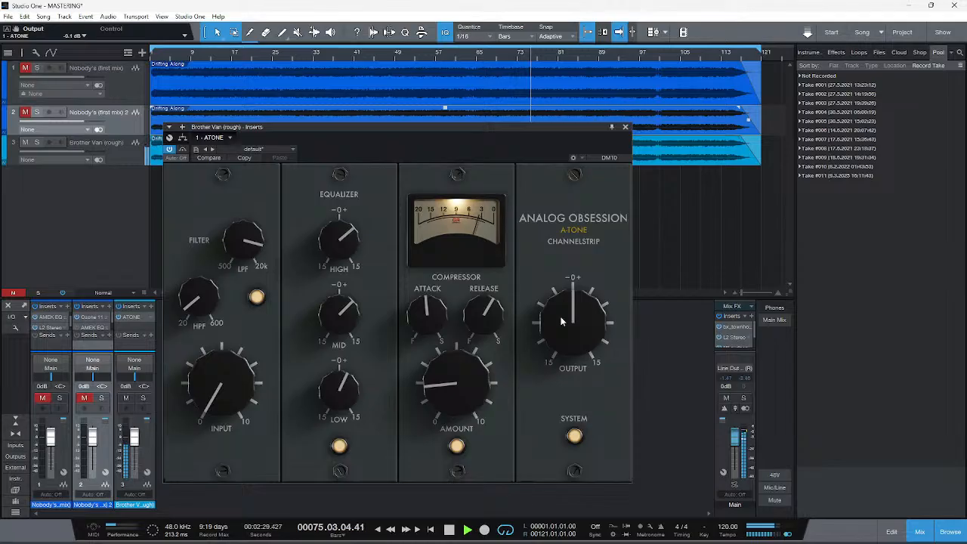
{"action": "left_click_drag", "start_coordinate": [339, 239], "coordinate": [339, 248]}
{"action": "left_click_drag", "start_coordinate": [349, 302], "coordinate": [342, 322]}
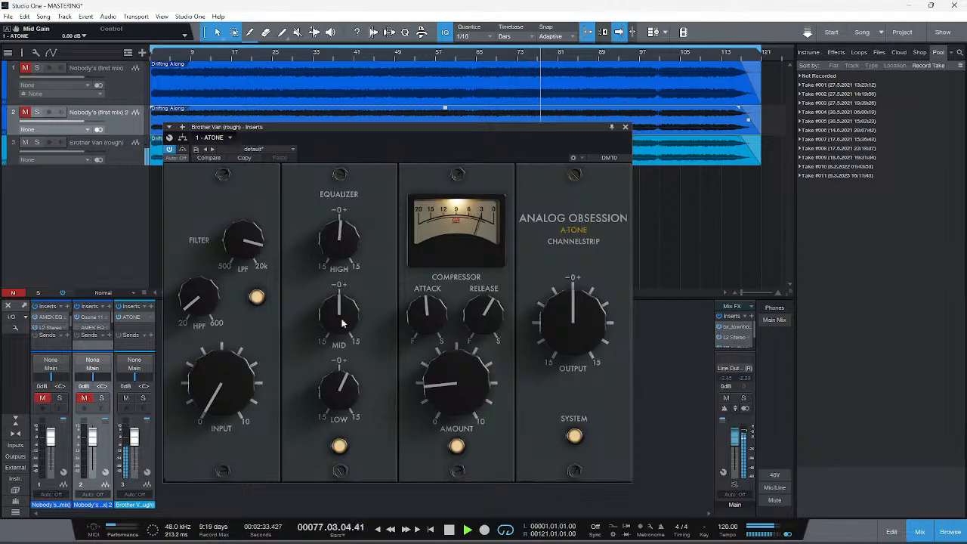
{"action": "left_click_drag", "start_coordinate": [343, 365], "coordinate": [342, 380]}
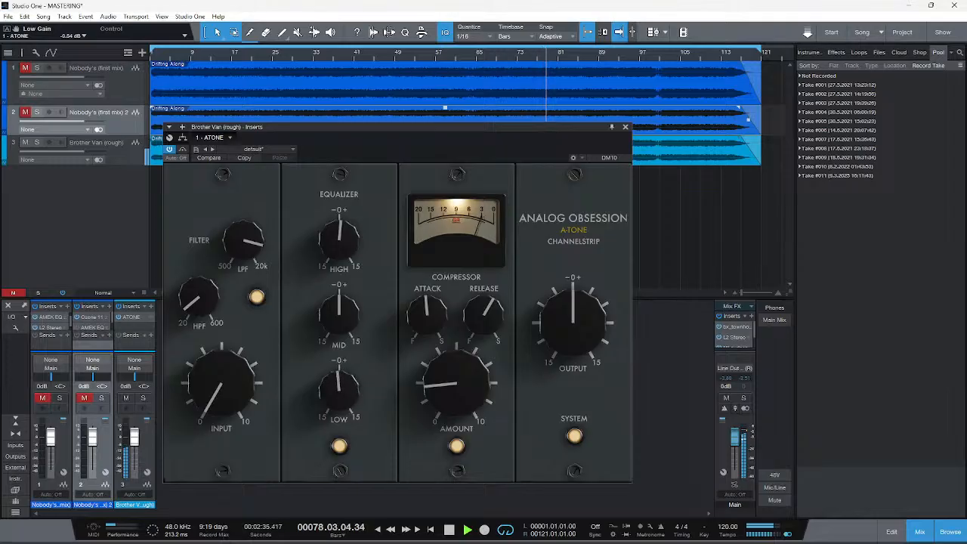
Bypass ATONE's EQ, check its compressor with a bypass comparison, and set the compression amount to 2.0 and the LPF to 19.41 kHz
{"action": "left_click", "coordinate": [340, 446]}
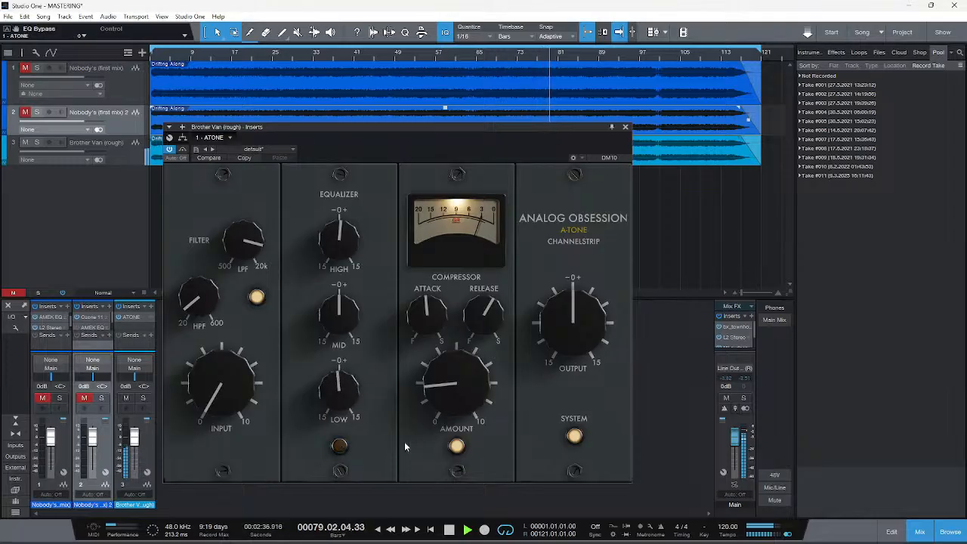
{"action": "left_click", "coordinate": [456, 447]}
{"action": "left_click", "coordinate": [457, 447]}
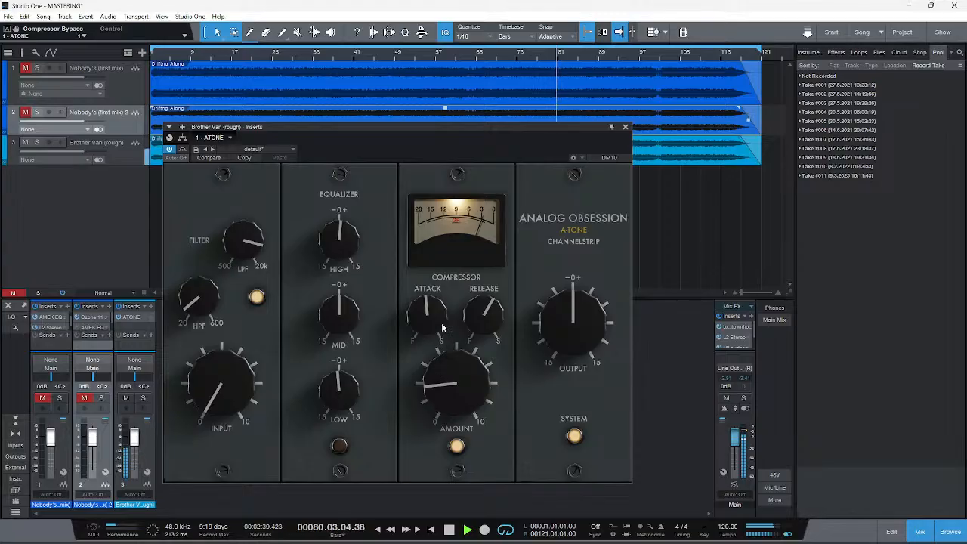
{"action": "left_click_drag", "start_coordinate": [459, 383], "coordinate": [458, 404]}
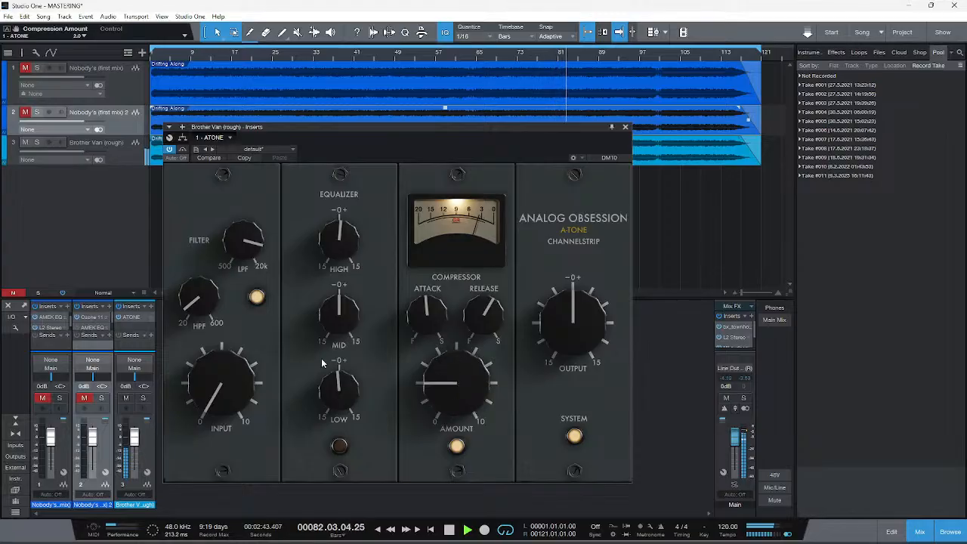
{"action": "left_click_drag", "start_coordinate": [214, 303], "coordinate": [214, 304]}
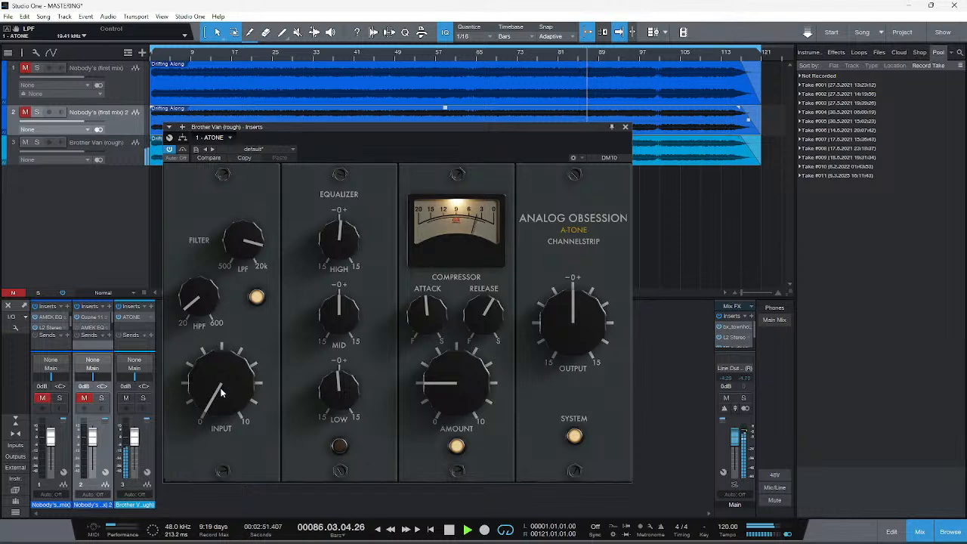
Tune ATONE's EQ during playback: high gain near 0 dB, mid gain 0.00 dB and low gain 0.15 dB
{"action": "left_click_drag", "start_coordinate": [346, 247], "coordinate": [345, 255]}
{"action": "mouse_move", "coordinate": [346, 316]}
{"action": "left_mouse_down"}
{"action": "mouse_move", "coordinate": [347, 293]}
{"action": "mouse_move", "coordinate": [335, 326]}
{"action": "left_mouse_up"}
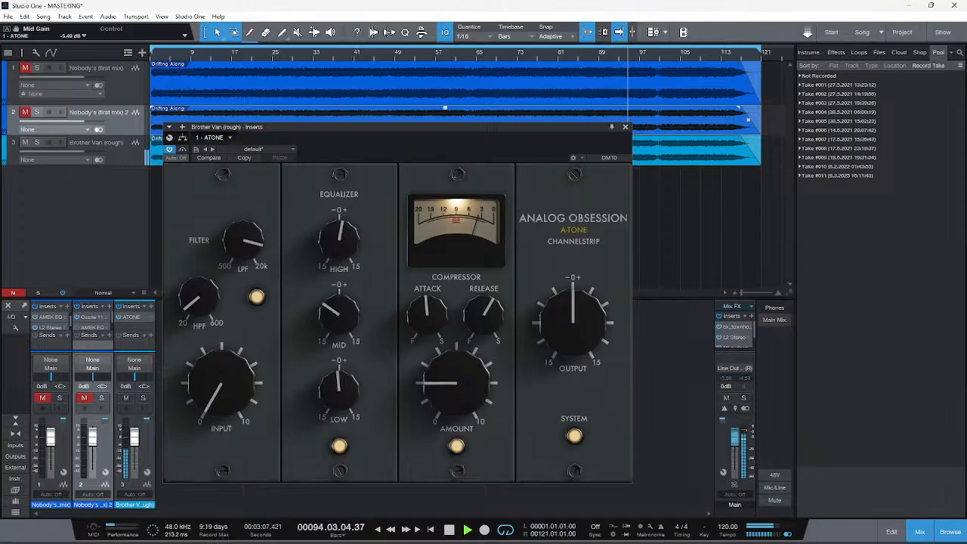
{"action": "left_click_drag", "start_coordinate": [348, 268], "coordinate": [348, 245]}
{"action": "left_click_drag", "start_coordinate": [336, 326], "coordinate": [347, 230]}
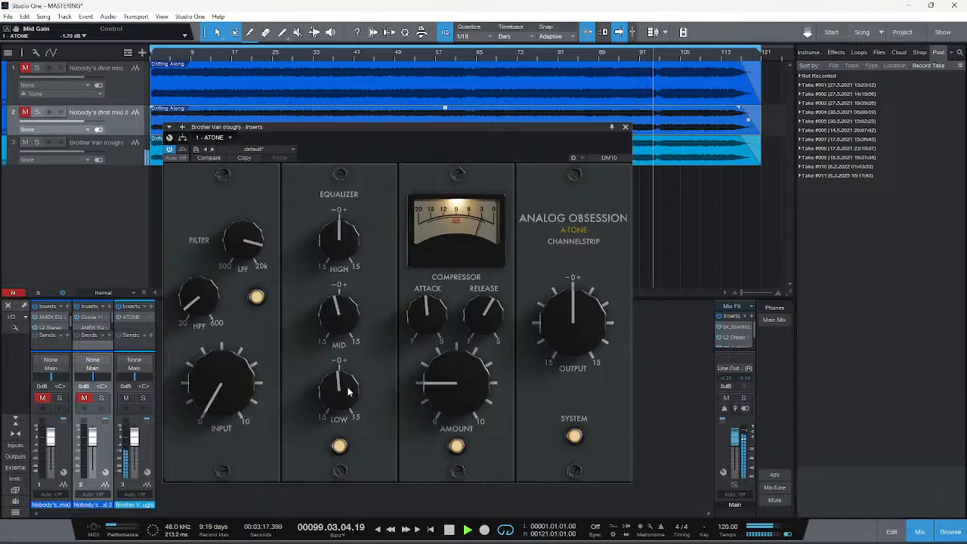
{"action": "left_click_drag", "start_coordinate": [342, 390], "coordinate": [344, 384]}
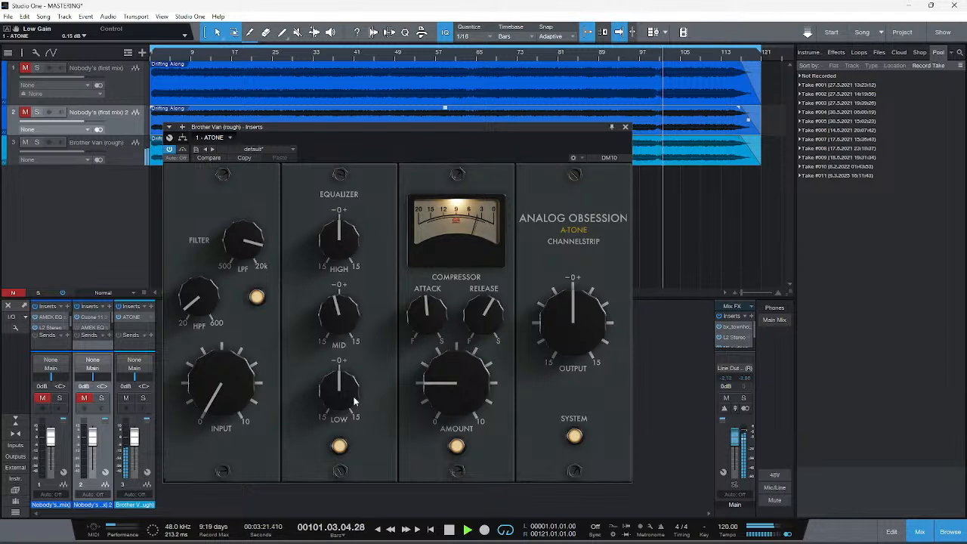
{"action": "mouse_move", "coordinate": [339, 313]}
{"action": "left_mouse_down"}
{"action": "mouse_move", "coordinate": [338, 351]}
{"action": "mouse_move", "coordinate": [338, 299]}
{"action": "mouse_move", "coordinate": [338, 314]}
{"action": "left_mouse_up"}
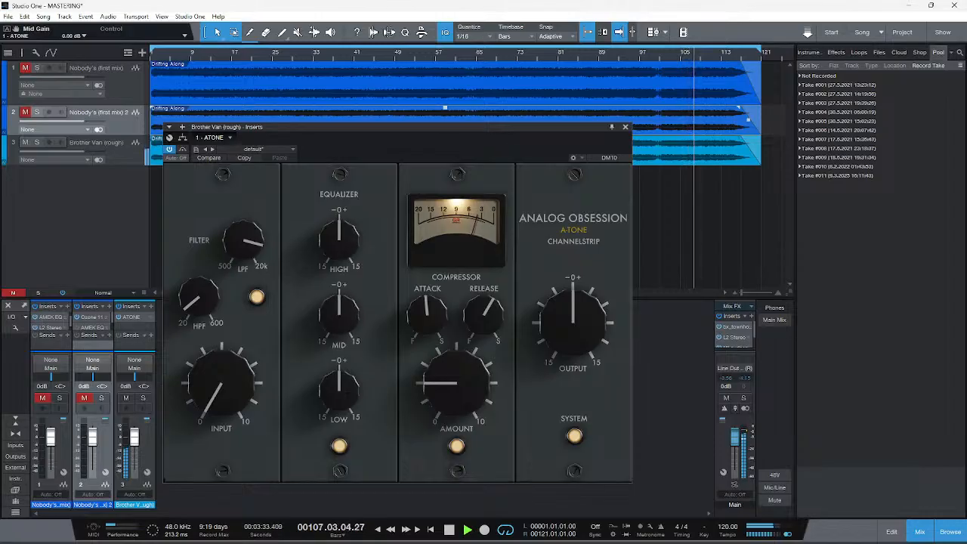
Lower ATONE's mid gain to -4.72 dB and compare the EQ on and off, leaving it bypassed
{"action": "left_click", "coordinate": [339, 446]}
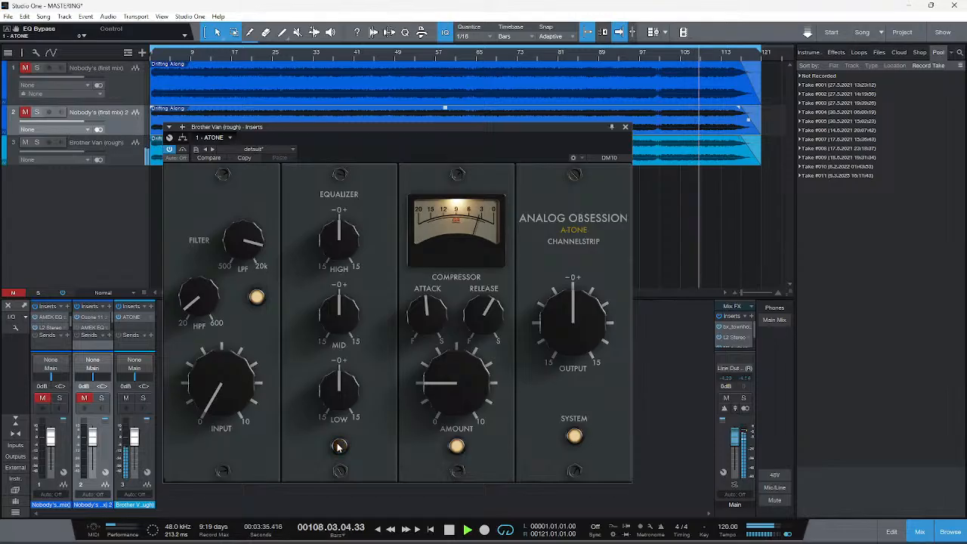
{"action": "left_click", "coordinate": [338, 446]}
{"action": "left_click_drag", "start_coordinate": [328, 314], "coordinate": [328, 323]}
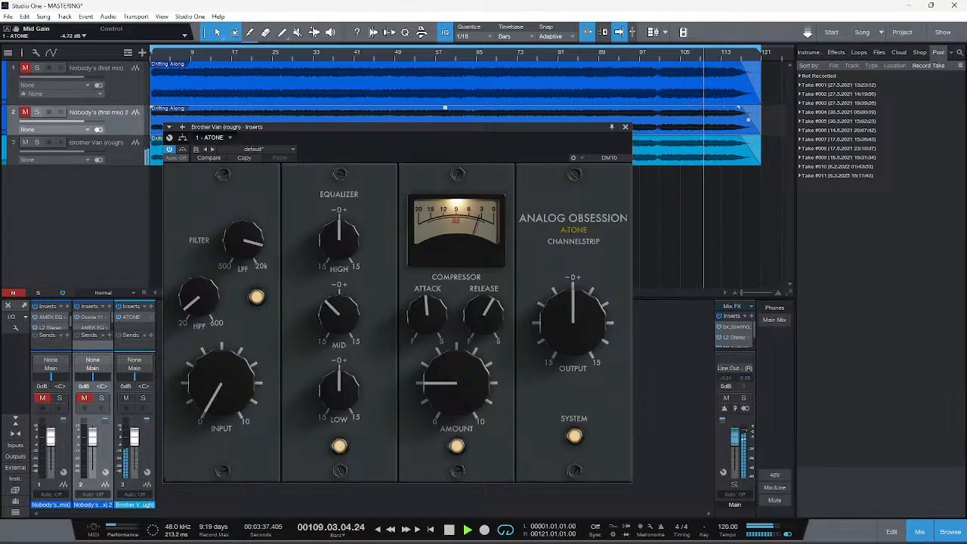
{"action": "left_click", "coordinate": [338, 447]}
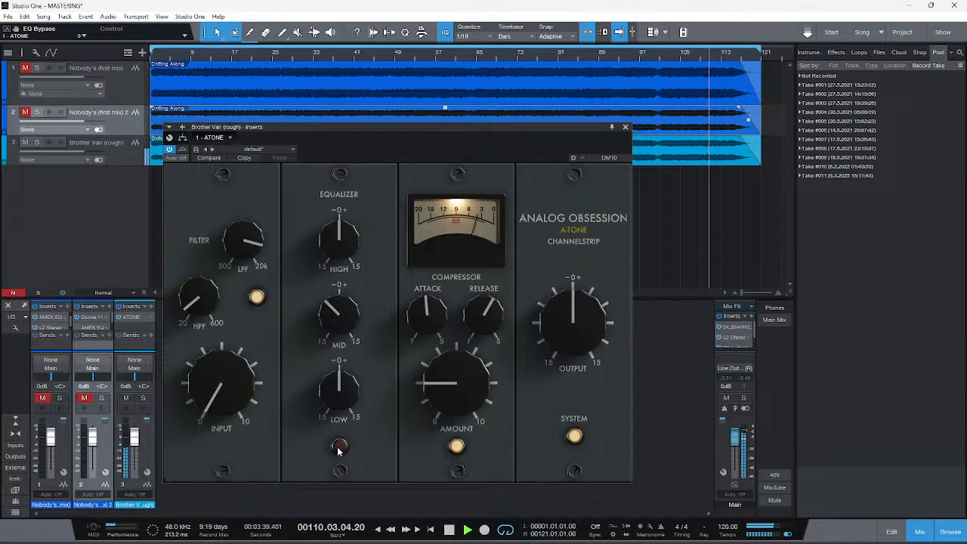
{"action": "left_click", "coordinate": [338, 446]}
{"action": "left_click", "coordinate": [338, 447]}
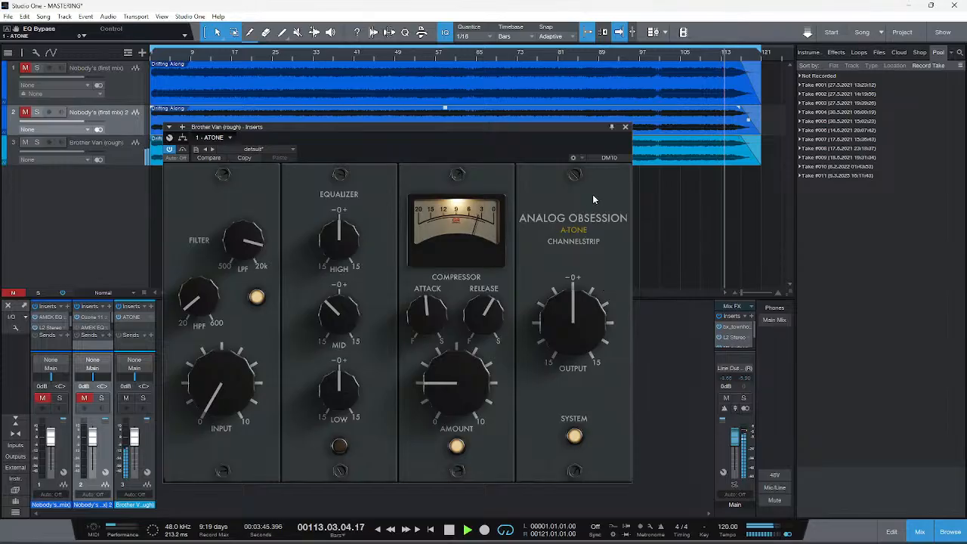
Close track 3's ATONE and stop playback
{"action": "left_click", "coordinate": [624, 127]}
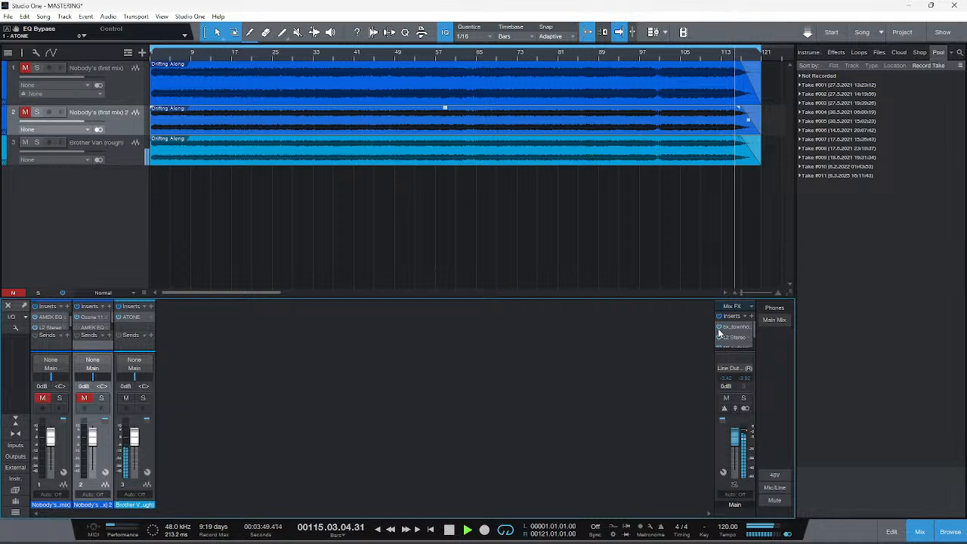
{"action": "scroll", "coordinate": [719, 334], "scroll_direction": "down", "scroll_amount": 2}
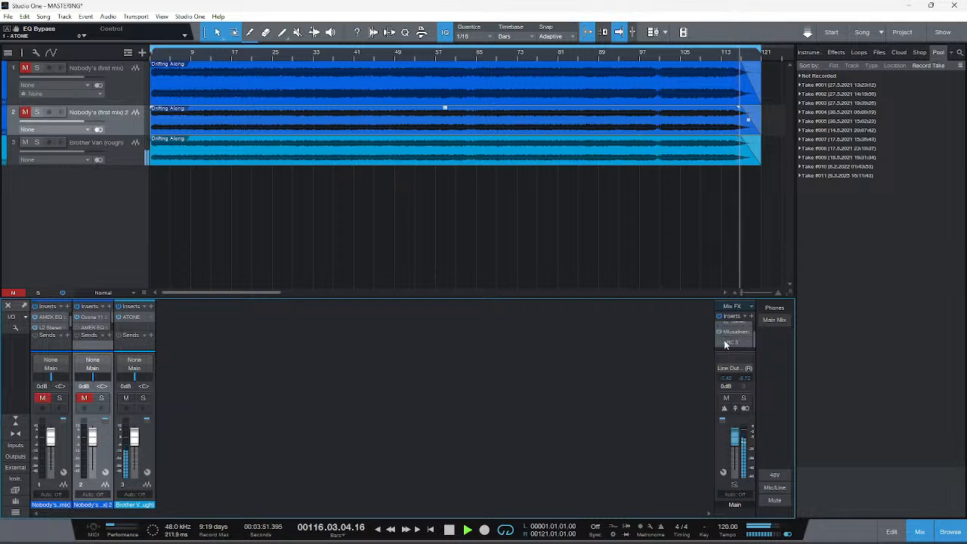
{"action": "key", "text": "space"}
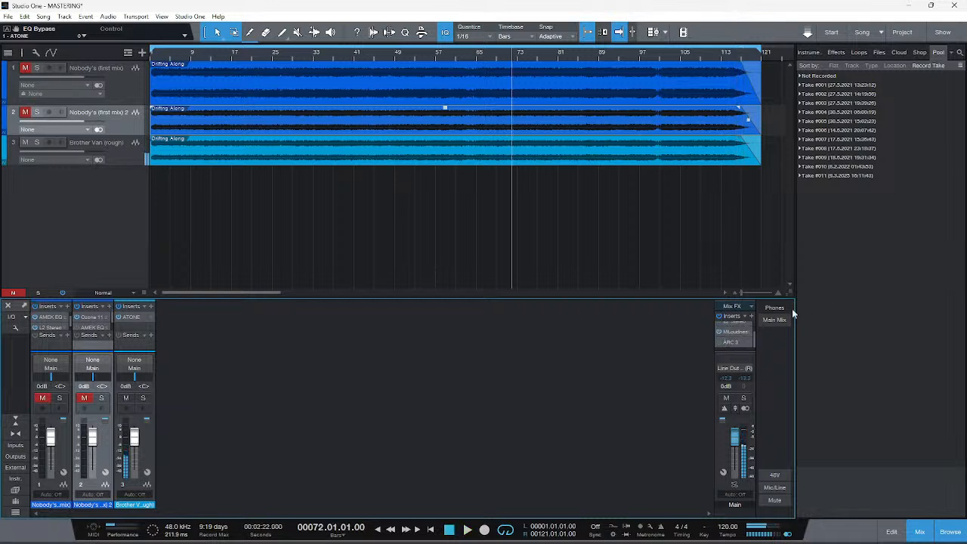
Insert the BUSTER compressor on the Main bus and position its open window above the mixer
{"action": "left_click", "coordinate": [751, 316]}
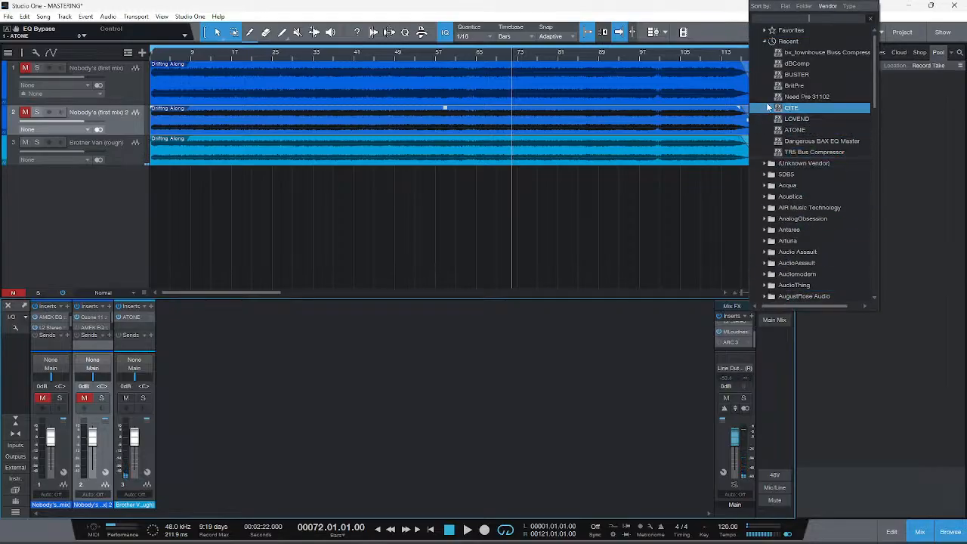
{"action": "left_click", "coordinate": [795, 75]}
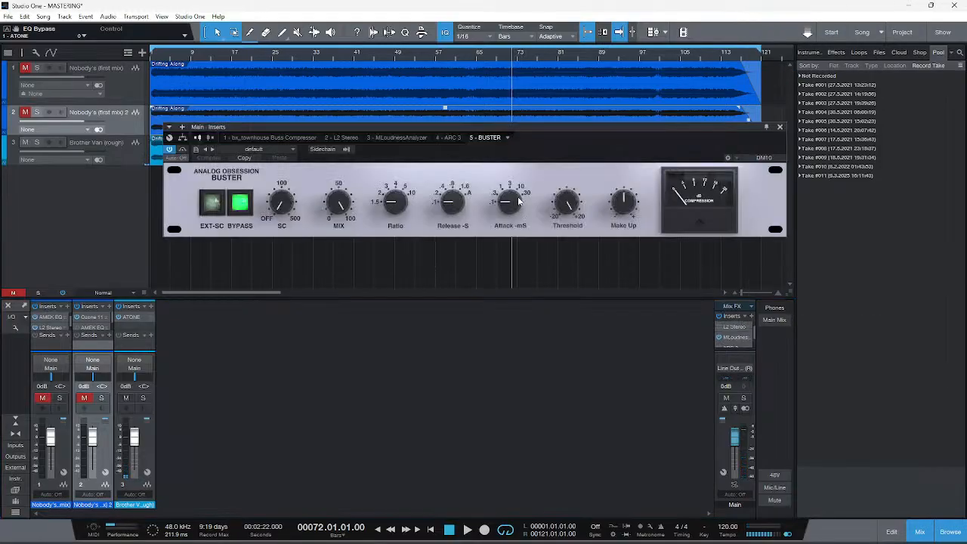
{"action": "left_click", "coordinate": [780, 129]}
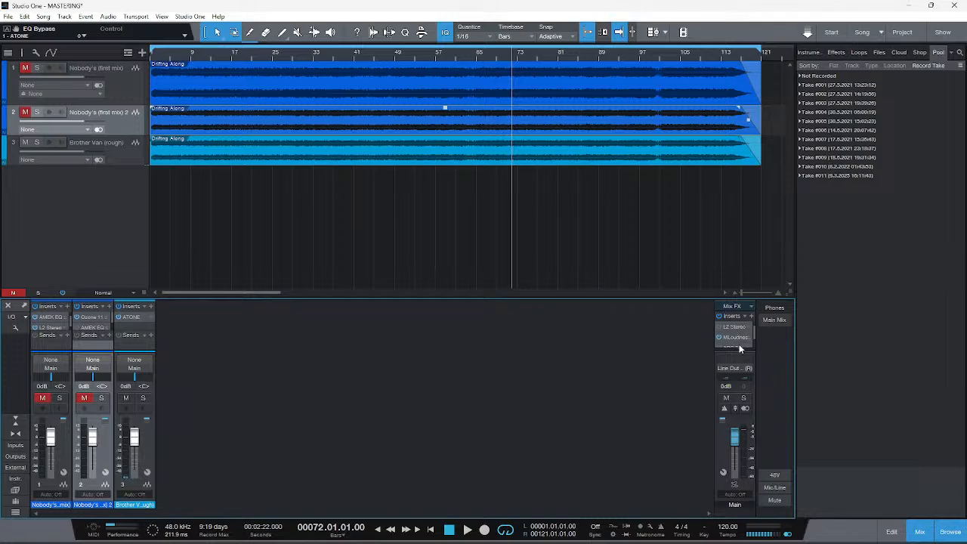
{"action": "scroll", "coordinate": [738, 346], "scroll_direction": "down", "scroll_amount": 1}
{"action": "left_click", "coordinate": [737, 342]}
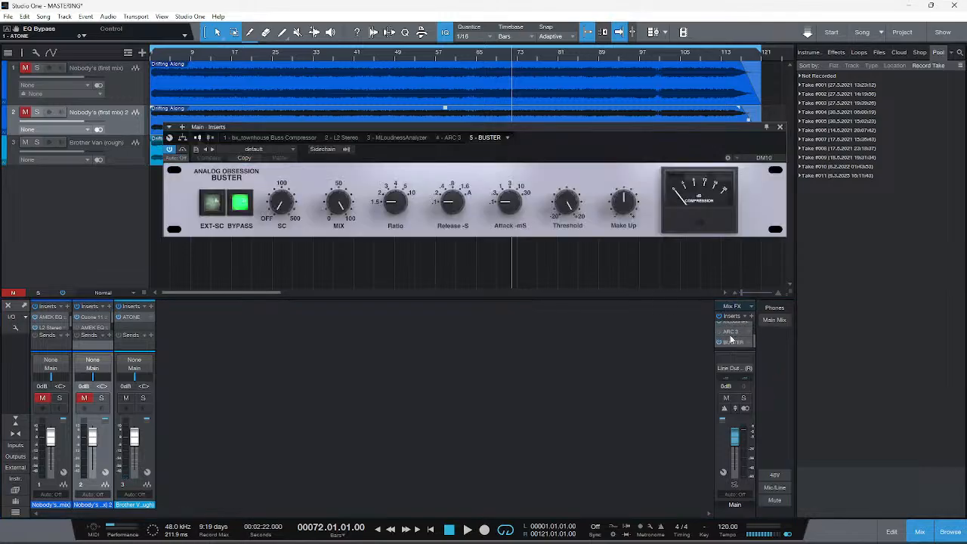
{"action": "left_click_drag", "start_coordinate": [385, 126], "coordinate": [287, 111]}
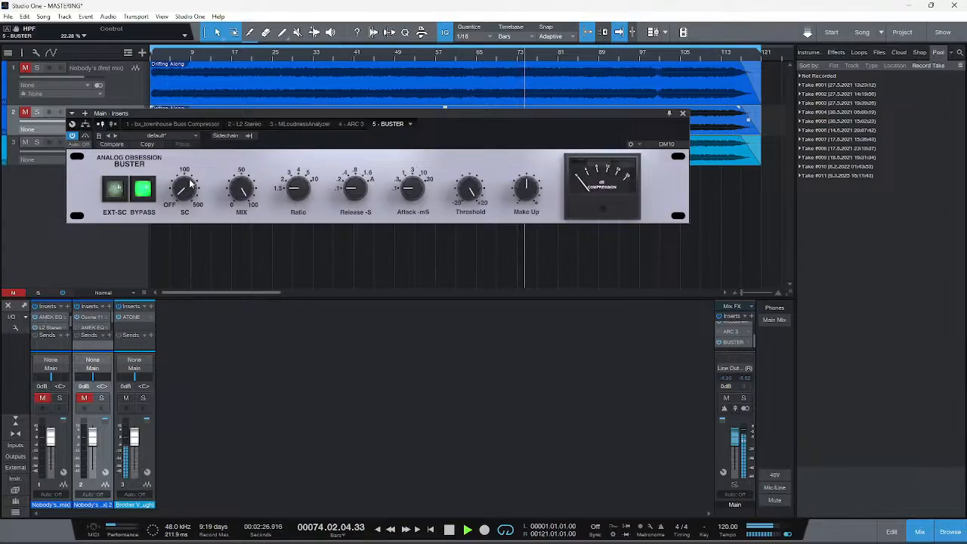
Set BUSTER's sidechain filter near the 100 mark and its ratio to 4, reduce the mix slightly and lengthen the release
{"action": "left_click_drag", "start_coordinate": [194, 168], "coordinate": [198, 138]}
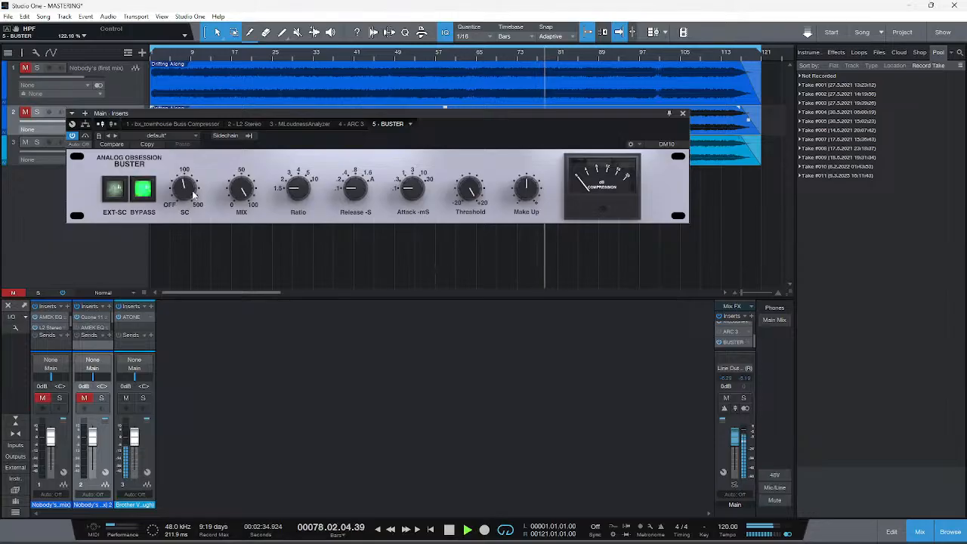
{"action": "left_click_drag", "start_coordinate": [188, 195], "coordinate": [186, 197]}
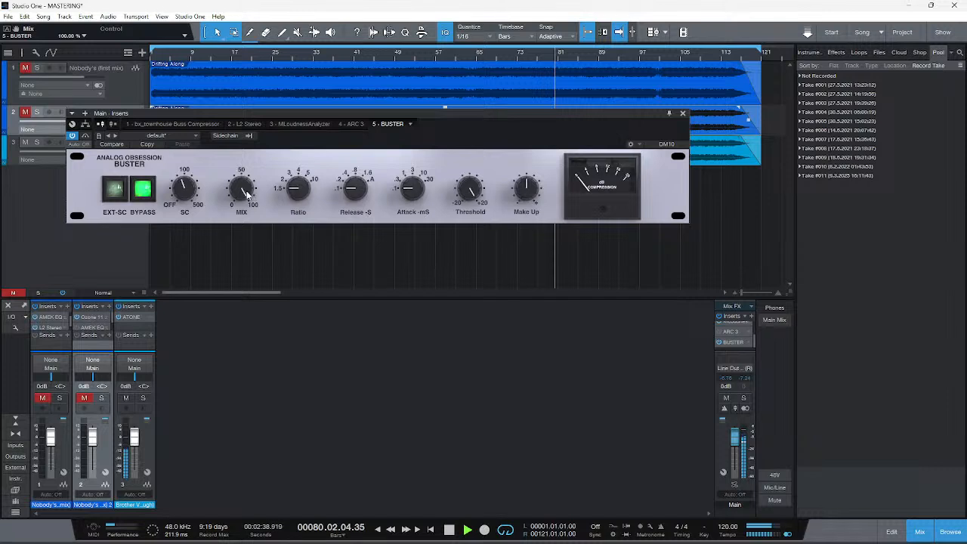
{"action": "left_click_drag", "start_coordinate": [245, 195], "coordinate": [315, 122]}
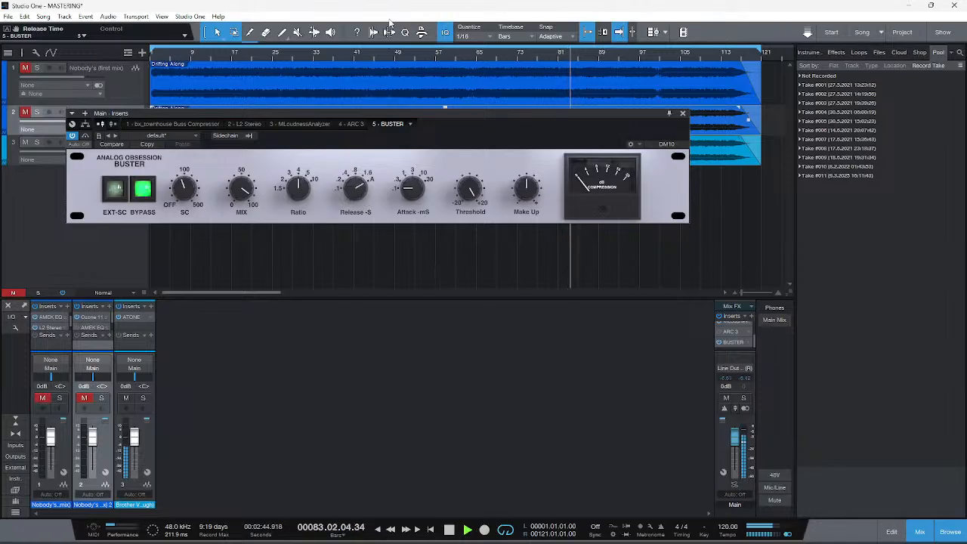
{"action": "left_click_drag", "start_coordinate": [361, 198], "coordinate": [371, 184]}
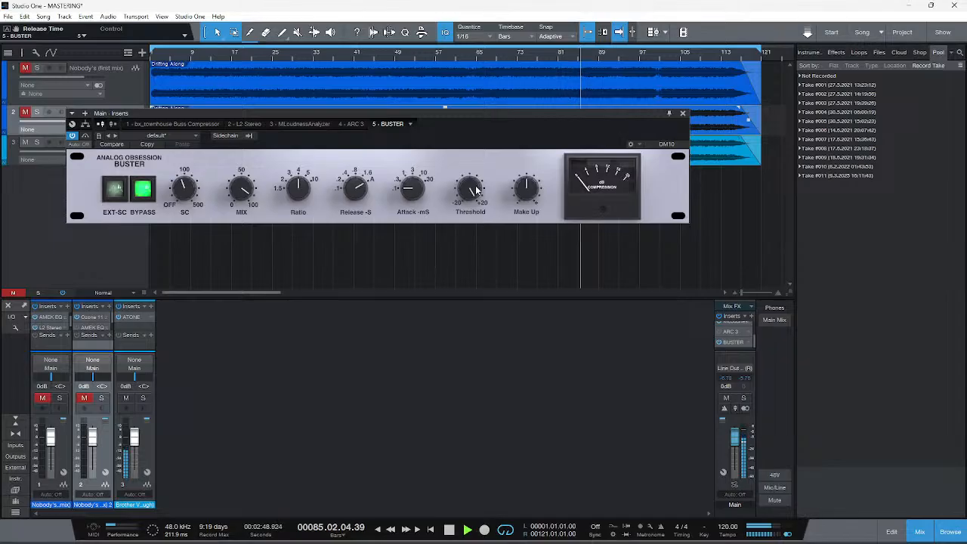
Set BUSTER's threshold to about 9.5 and its make-up gain to 3.57, and move it directly after bx_townhouse Buss Compressor
{"action": "left_click_drag", "start_coordinate": [476, 190], "coordinate": [474, 195]}
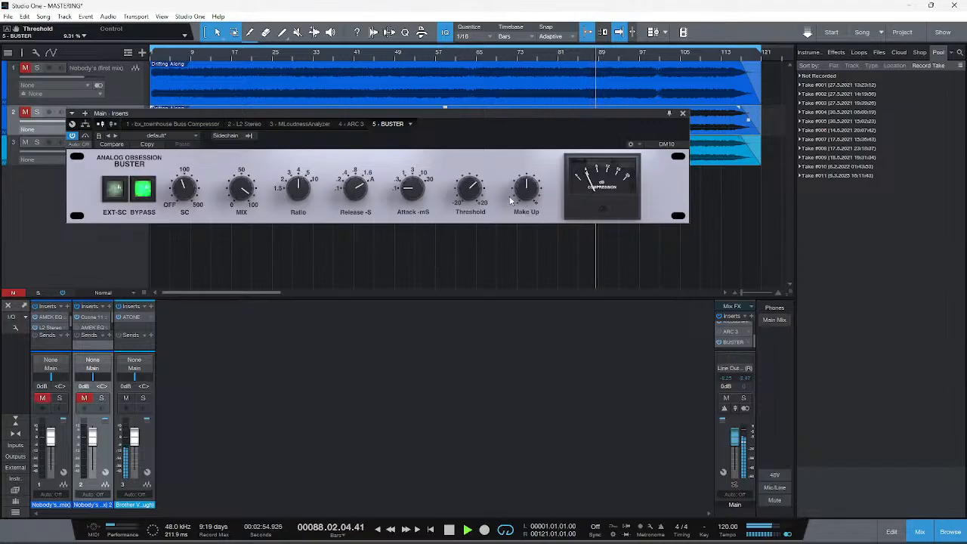
{"action": "left_click_drag", "start_coordinate": [467, 197], "coordinate": [470, 193]}
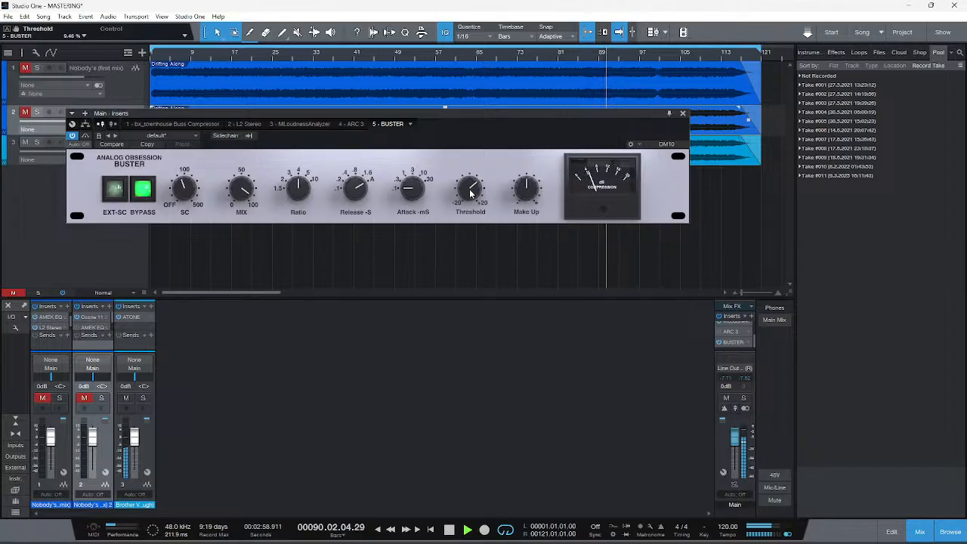
{"action": "left_click_drag", "start_coordinate": [534, 190], "coordinate": [537, 180]}
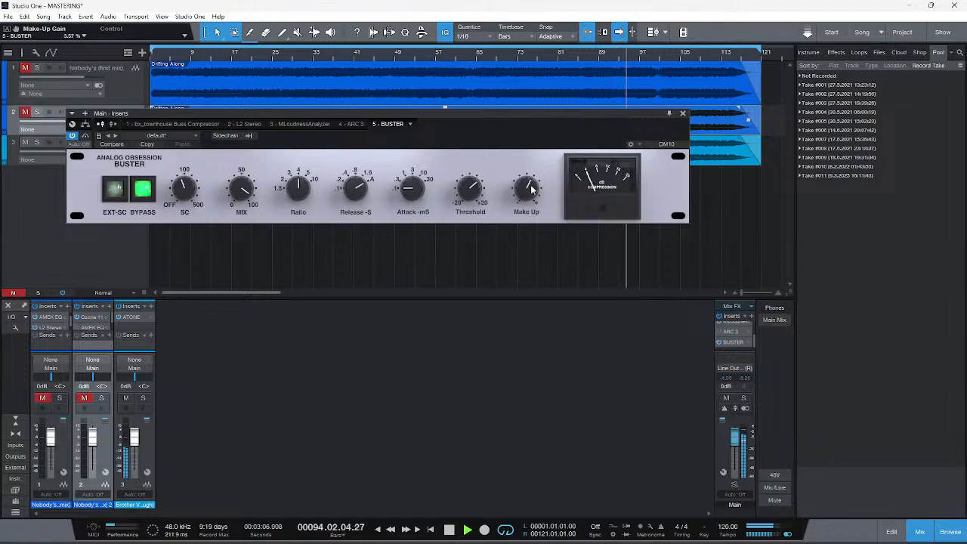
{"action": "left_click_drag", "start_coordinate": [532, 188], "coordinate": [532, 188]}
{"action": "left_click_drag", "start_coordinate": [399, 125], "coordinate": [270, 132]}
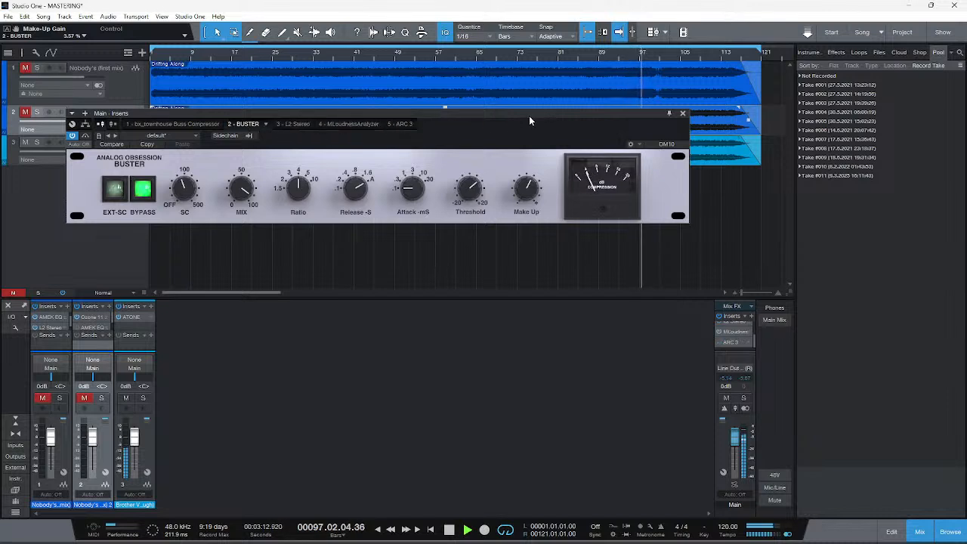
Insert dBComp on the Main bus and move its window clear of the track list
{"action": "left_click", "coordinate": [748, 317]}
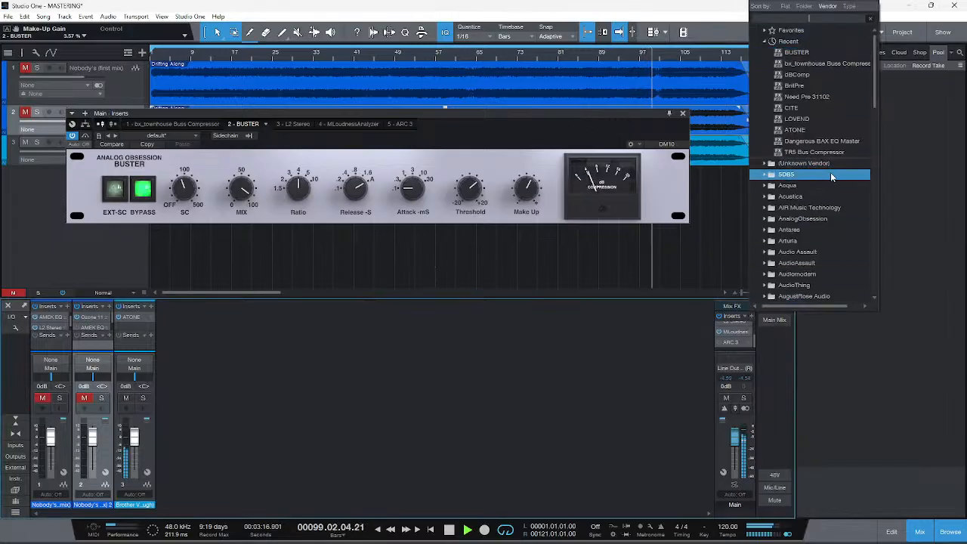
{"action": "left_click", "coordinate": [823, 76]}
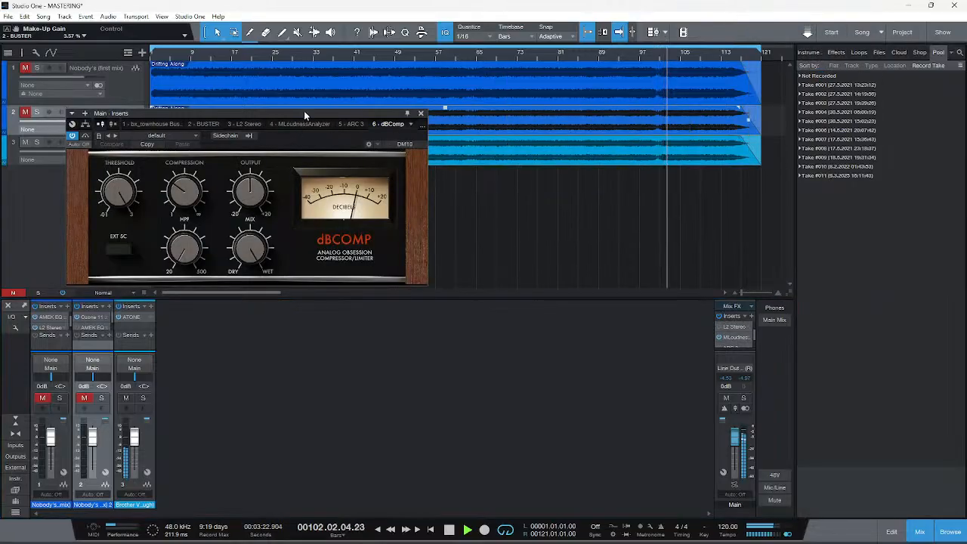
{"action": "left_click_drag", "start_coordinate": [303, 110], "coordinate": [450, 89]}
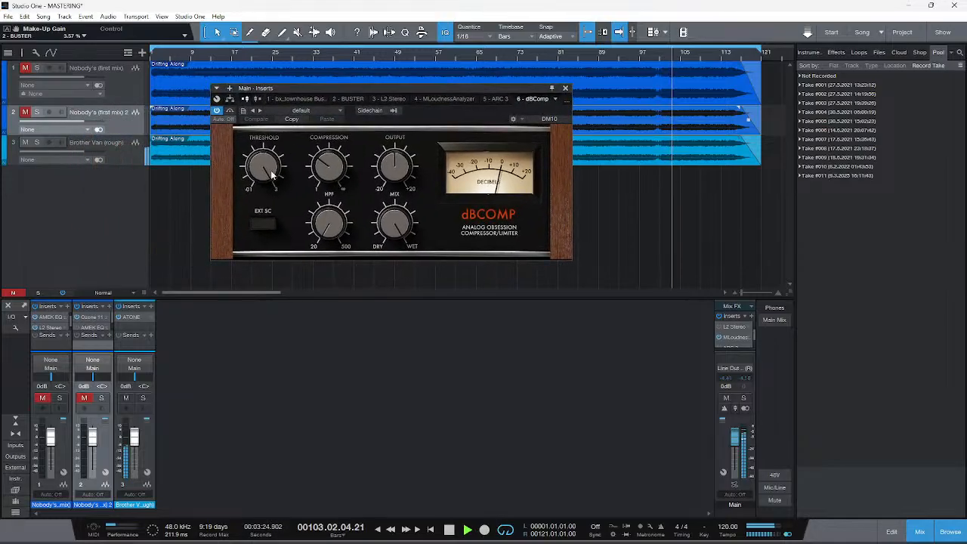
Set dBComp's threshold to 1.19 and mix to 88%, and raise its compression and HPF slightly
{"action": "left_click_drag", "start_coordinate": [268, 172], "coordinate": [268, 156]}
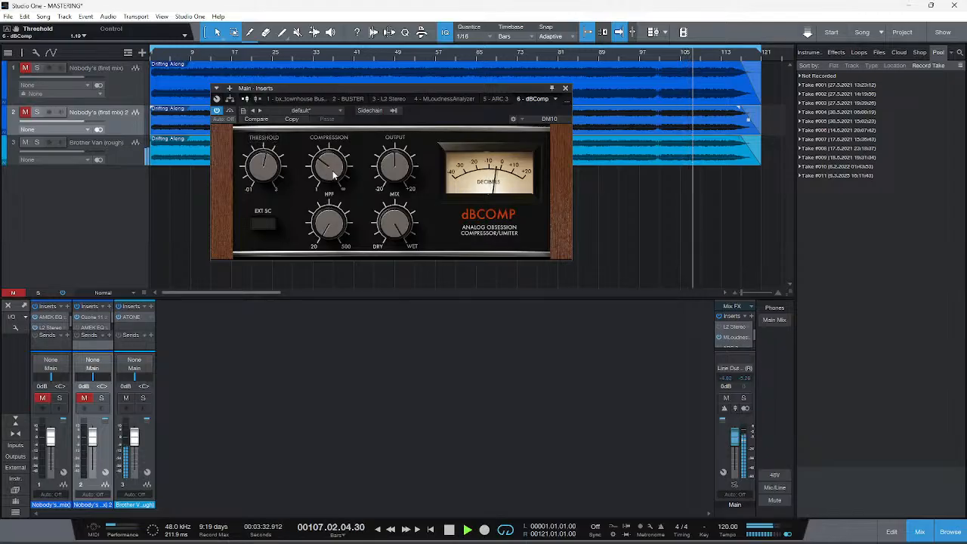
{"action": "mouse_move", "coordinate": [327, 174]}
{"action": "left_mouse_down"}
{"action": "mouse_move", "coordinate": [327, 151]}
{"action": "mouse_move", "coordinate": [327, 167]}
{"action": "left_mouse_up"}
{"action": "left_click_drag", "start_coordinate": [338, 214], "coordinate": [338, 212]}
{"action": "left_click_drag", "start_coordinate": [393, 224], "coordinate": [392, 233]}
Replay from bar 72, raise dBComp's output gain to 3.4 dB, and clear the Main bus clip indicator
{"action": "key", "text": "space"}
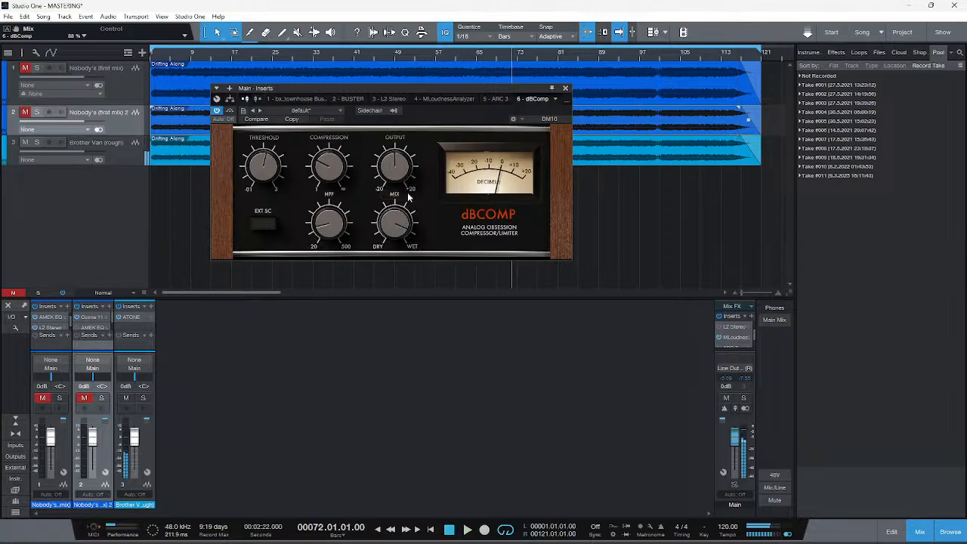
{"action": "left_click_drag", "start_coordinate": [394, 169], "coordinate": [393, 169]}
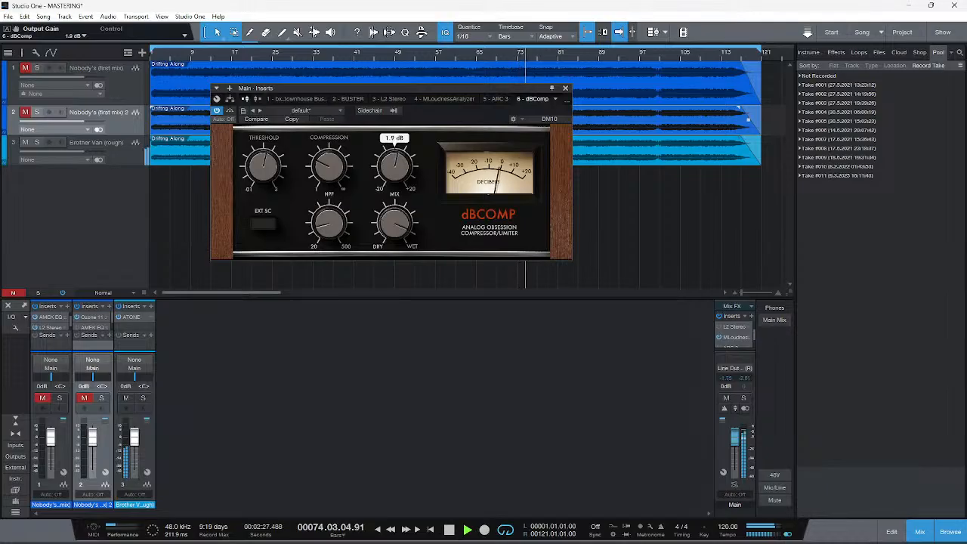
{"action": "left_click_drag", "start_coordinate": [393, 169], "coordinate": [394, 168]}
{"action": "left_click", "coordinate": [746, 386]}
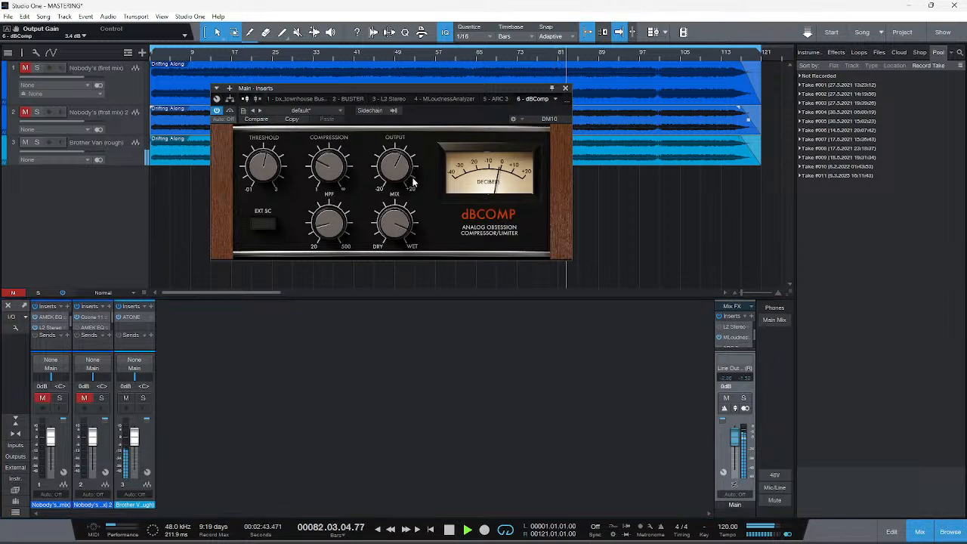
Set dBComp's mix to 92% and move it directly after BUSTER in the Main bus insert chain
{"action": "left_click_drag", "start_coordinate": [396, 220], "coordinate": [397, 213]}
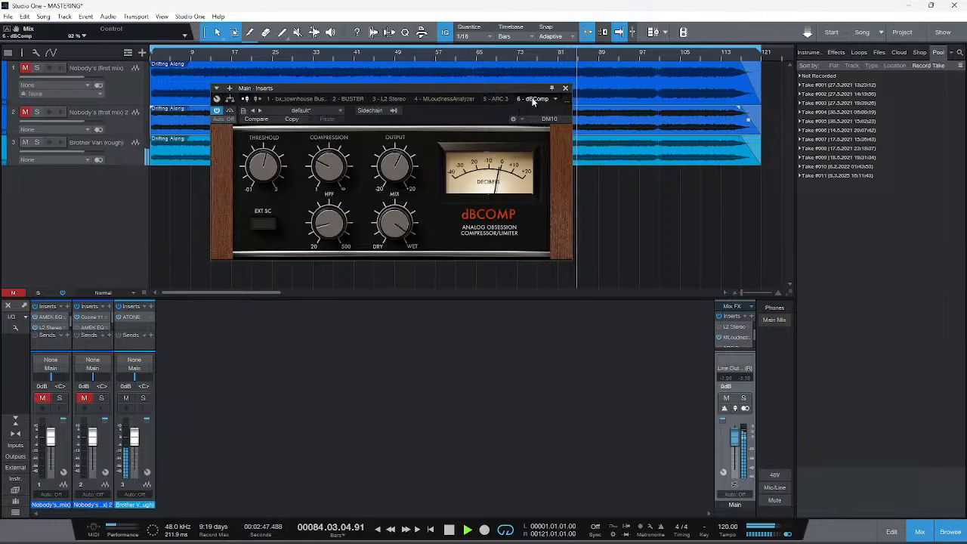
{"action": "left_click_drag", "start_coordinate": [533, 99], "coordinate": [405, 100]}
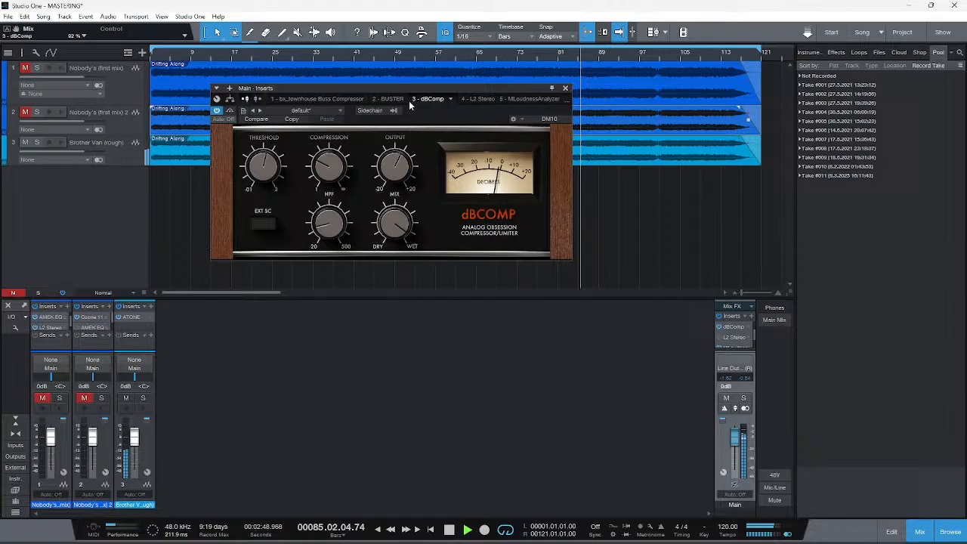
Set the L2 Ultramaximizer threshold to -0.5 dB, and reset MLoudnessAnalyzer to remeasure the loudness during playback
{"action": "left_click", "coordinate": [483, 98]}
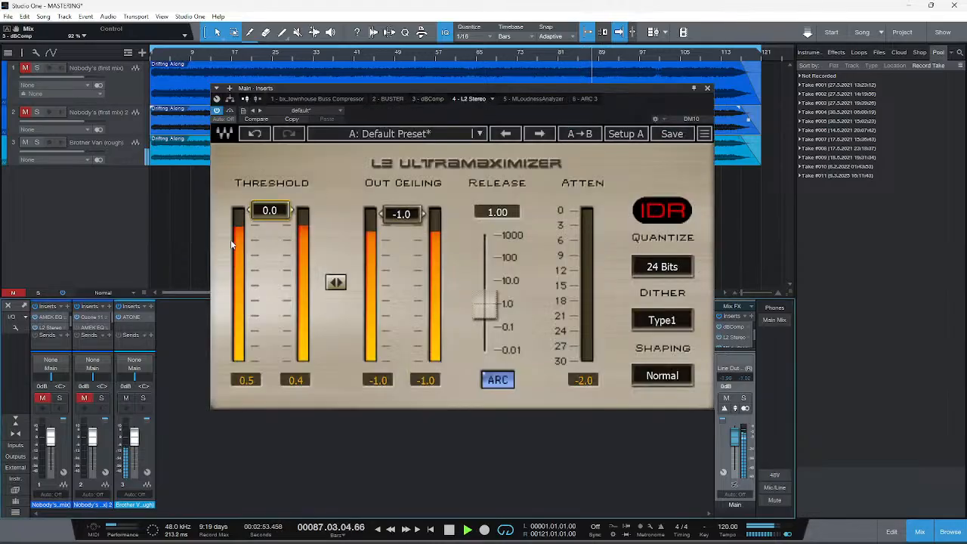
{"action": "mouse_move", "coordinate": [269, 211]}
{"action": "left_mouse_down"}
{"action": "mouse_move", "coordinate": [269, 223]}
{"action": "mouse_move", "coordinate": [270, 213]}
{"action": "left_mouse_up"}
{"action": "left_click", "coordinate": [532, 98]}
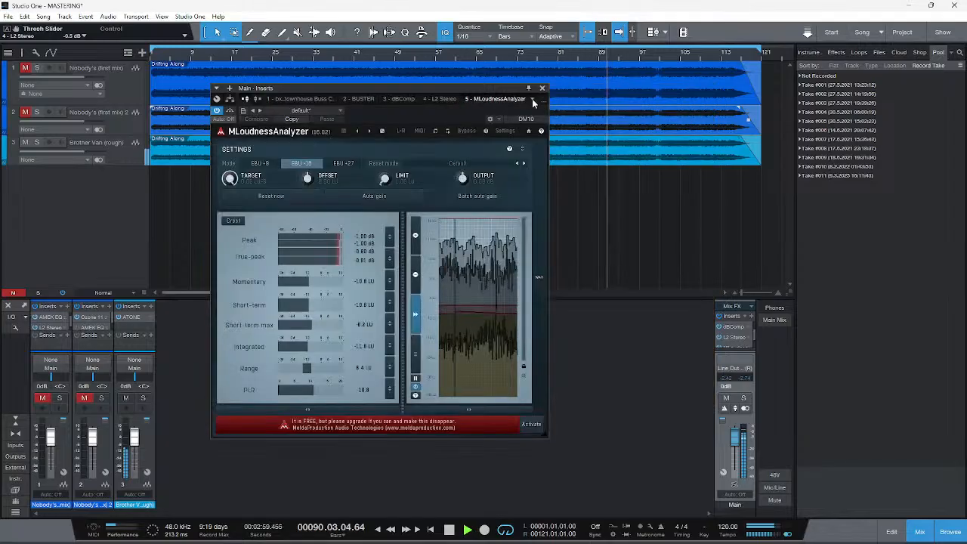
{"action": "left_click", "coordinate": [270, 197]}
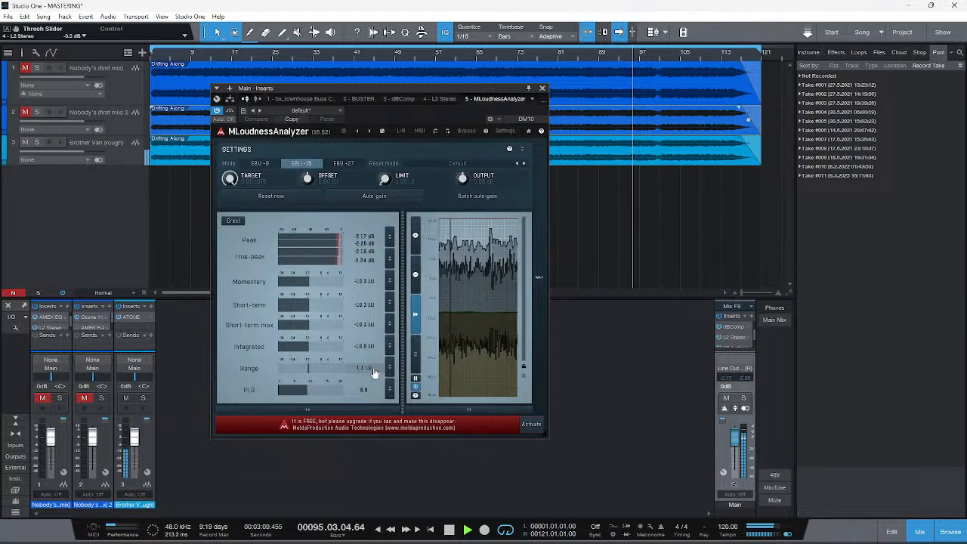
{"action": "left_click", "coordinate": [541, 89]}
{"action": "key", "text": "space"}
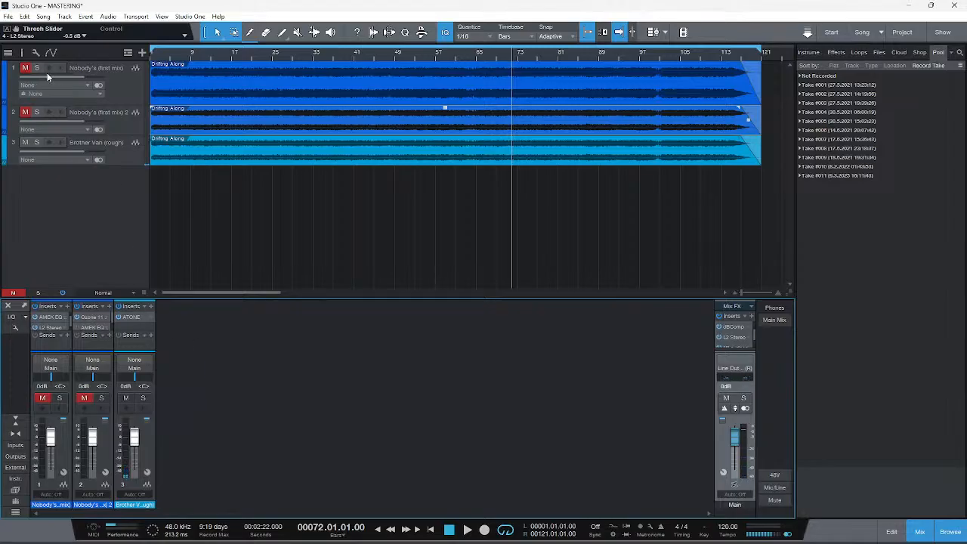
{"action": "left_click", "coordinate": [128, 157]}
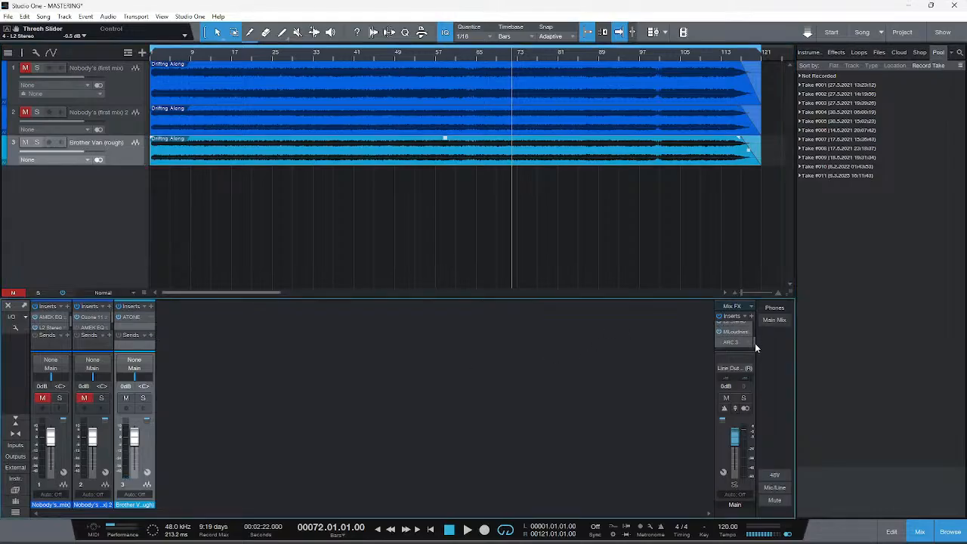
{"action": "scroll", "coordinate": [760, 344], "scroll_direction": "down", "scroll_amount": 2}
{"action": "left_click", "coordinate": [8, 16]}
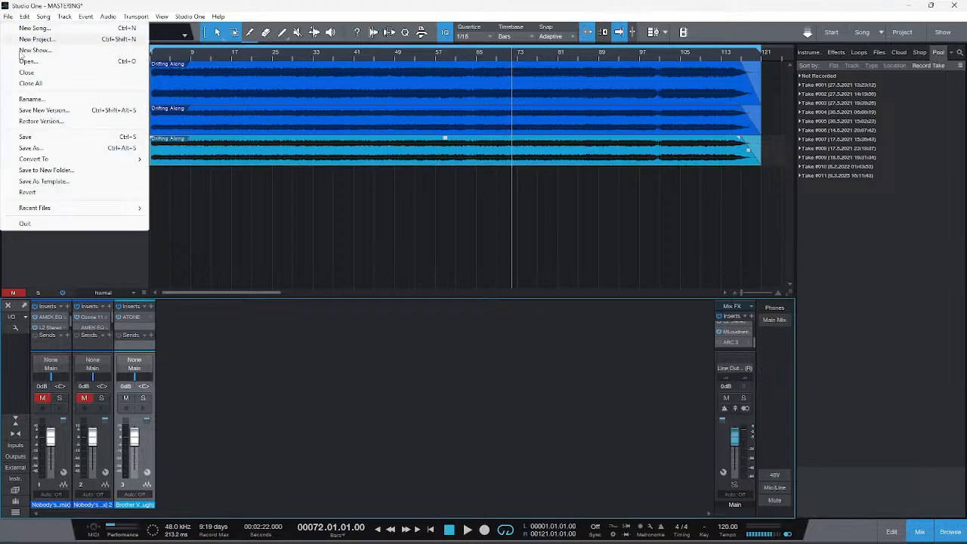
{"action": "left_click", "coordinate": [30, 148]}
{"action": "scroll", "coordinate": [182, 143], "scroll_direction": "down", "scroll_amount": 3}
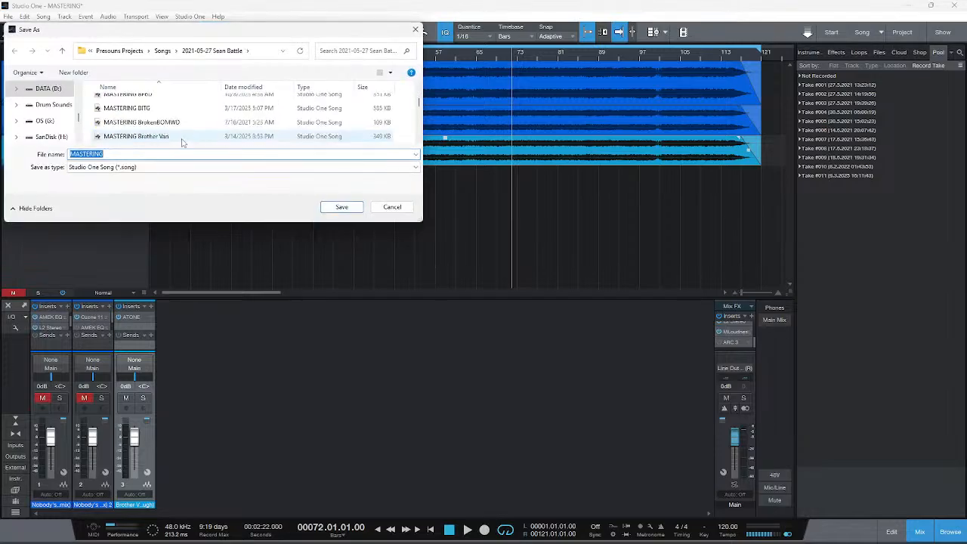
{"action": "scroll", "coordinate": [182, 137], "scroll_direction": "down", "scroll_amount": 5}
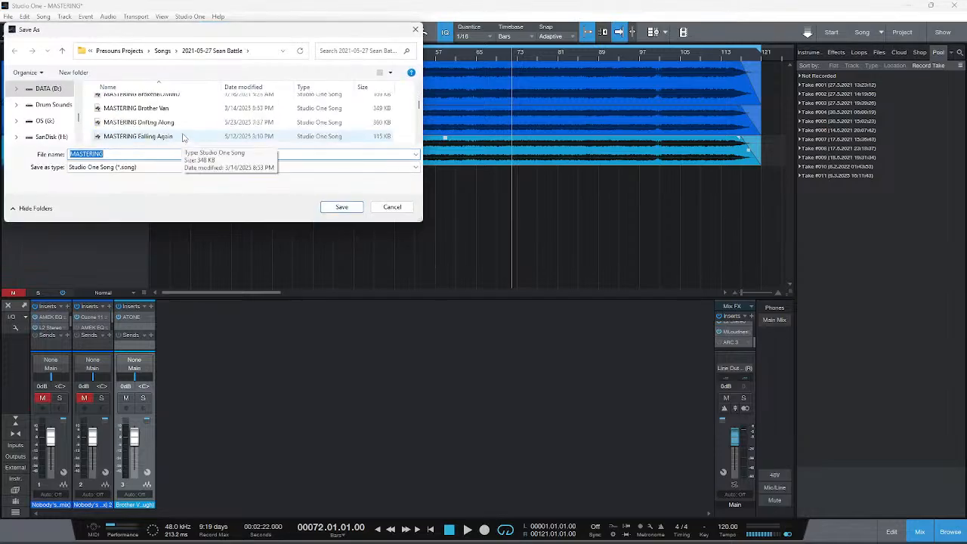
{"action": "scroll", "coordinate": [174, 127], "scroll_direction": "up", "scroll_amount": 2}
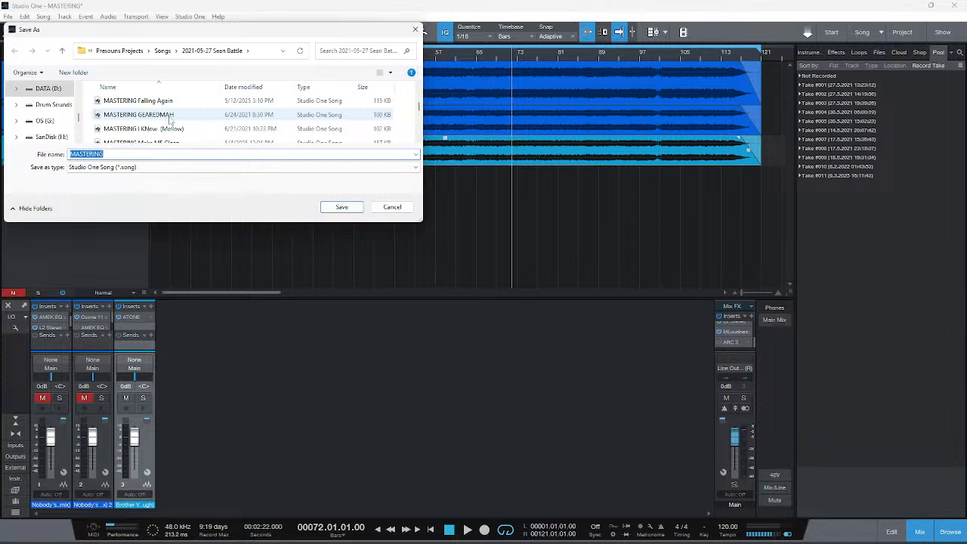
{"action": "scroll", "coordinate": [179, 121], "scroll_direction": "up", "scroll_amount": 1}
{"action": "scroll", "coordinate": [182, 129], "scroll_direction": "up", "scroll_amount": 1}
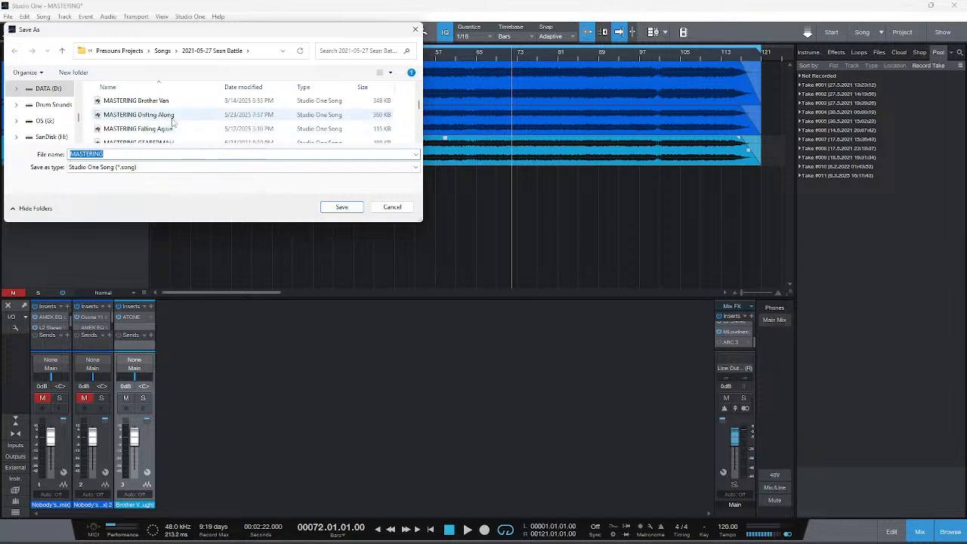
{"action": "left_click", "coordinate": [162, 115]}
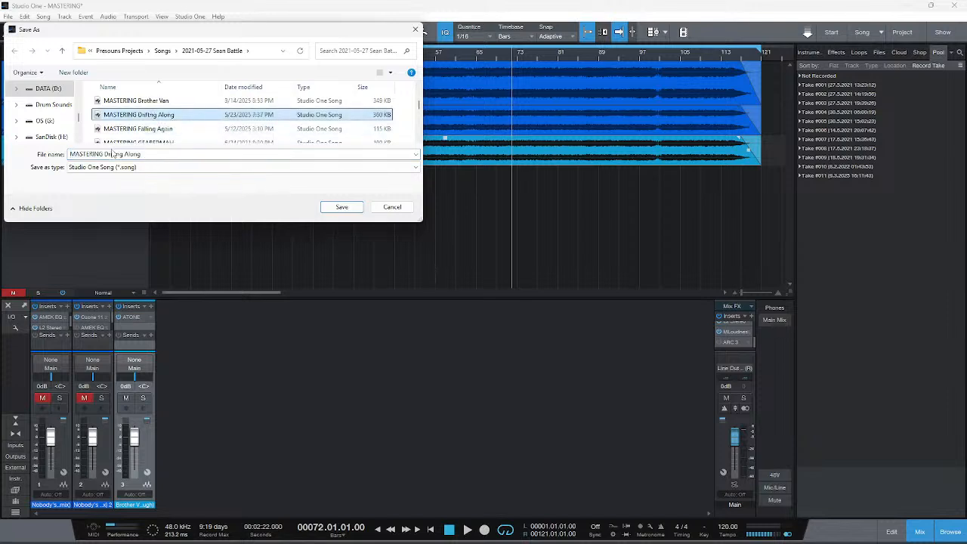
{"action": "left_click", "coordinate": [153, 153]}
{"action": "double_click", "coordinate": [133, 155]}
{"action": "type", "text": "2"}
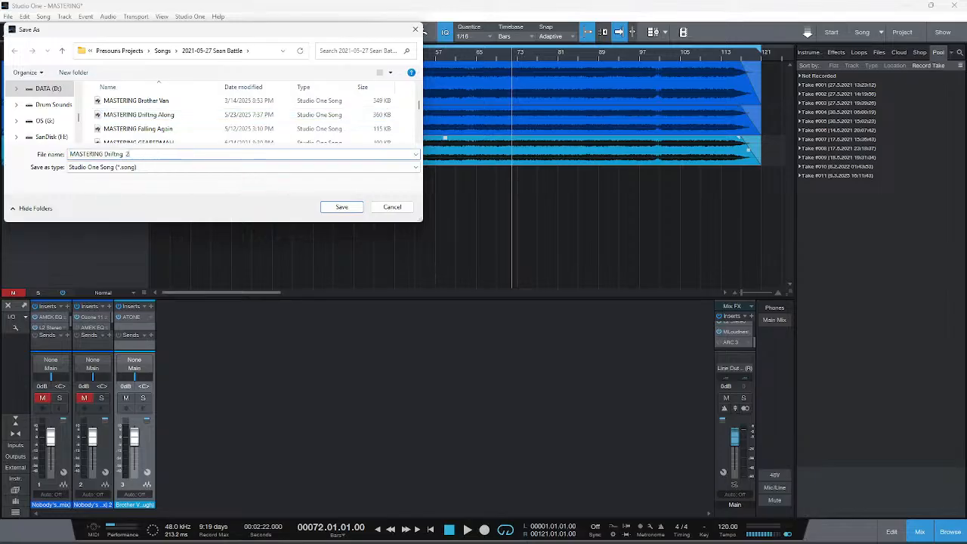
{"action": "left_click", "coordinate": [349, 209]}
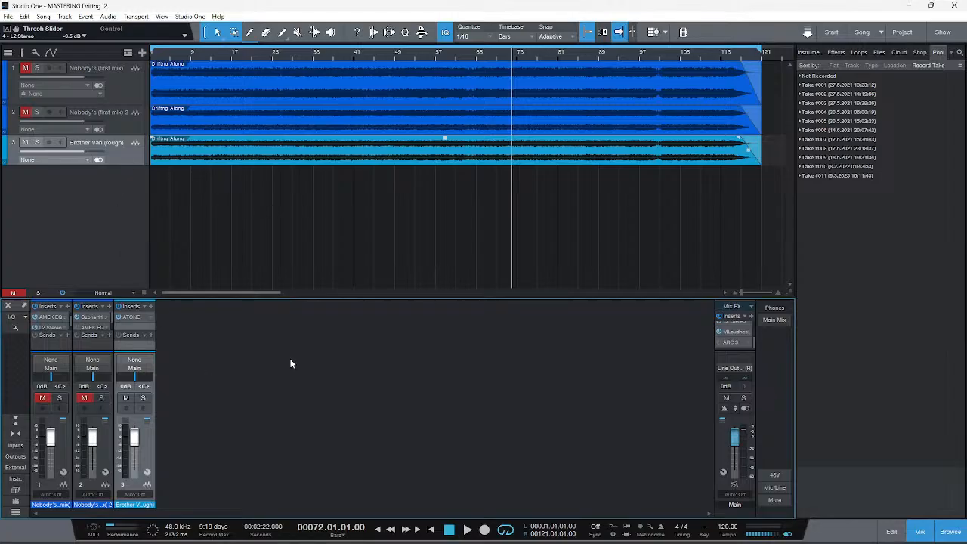
Return the playhead to the start of the song and audition the opening bars
{"action": "key", "text": "comma"}
{"action": "key", "text": "space"}
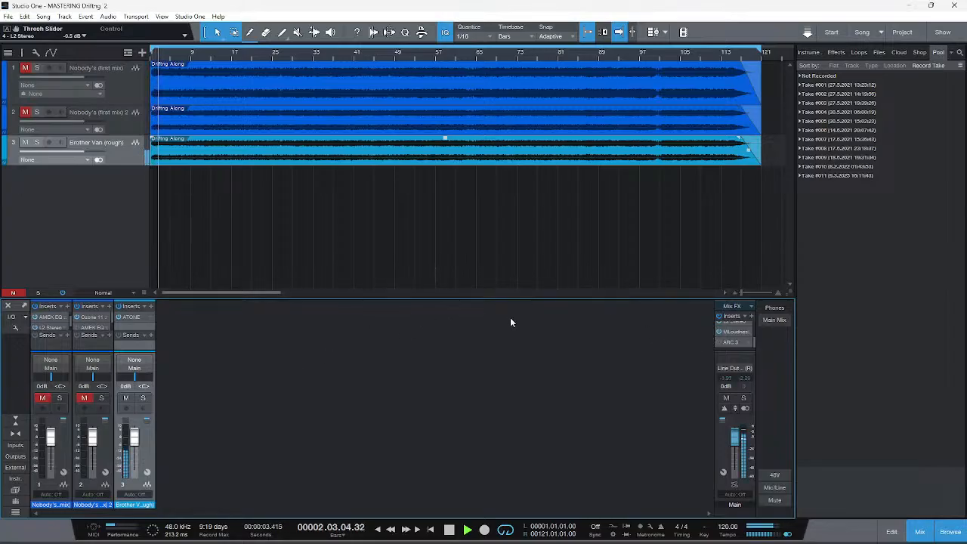
{"action": "key", "text": "space"}
Set up a mixdown export with Desktop > MUSIC FOR SHOW > Gearedmah and Dumn > Masters as its location
{"action": "left_click", "coordinate": [8, 16]}
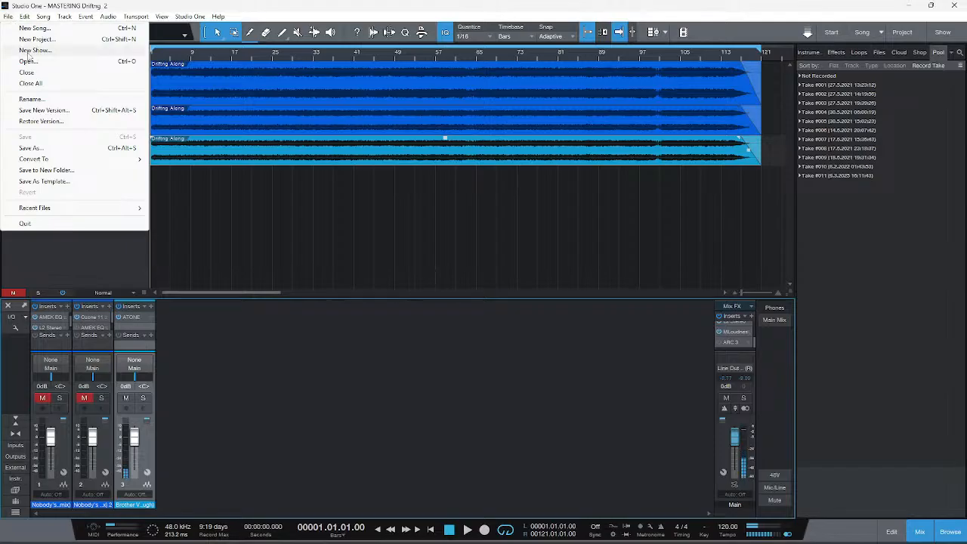
{"action": "mouse_move", "coordinate": [44, 17]}
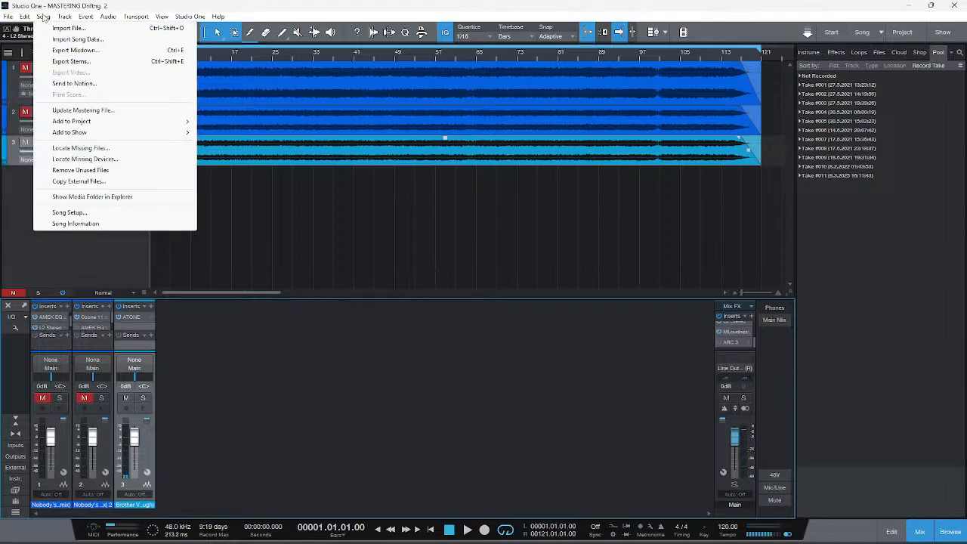
{"action": "left_click", "coordinate": [67, 50]}
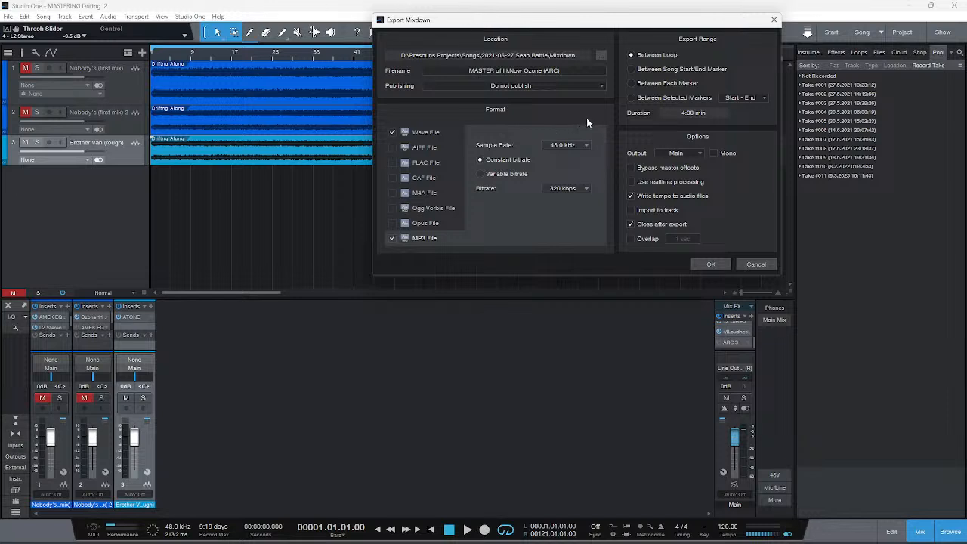
{"action": "left_click", "coordinate": [602, 56]}
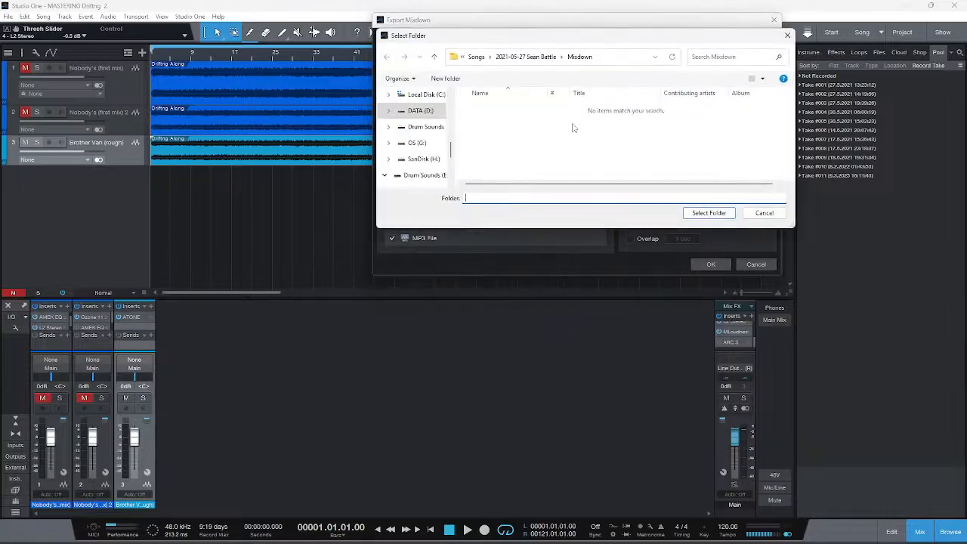
{"action": "left_click", "coordinate": [427, 94]}
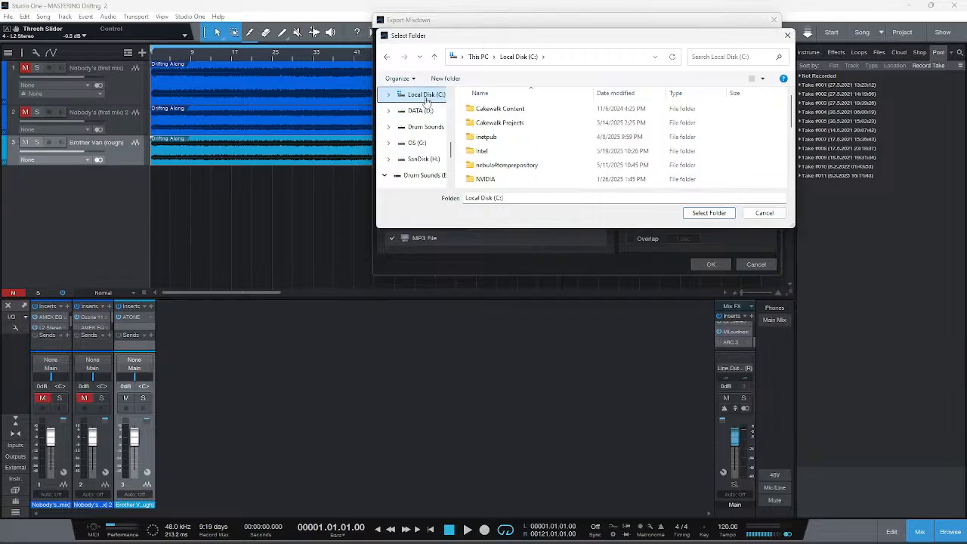
{"action": "scroll", "coordinate": [434, 155], "scroll_direction": "up", "scroll_amount": 3}
{"action": "left_click", "coordinate": [415, 146]}
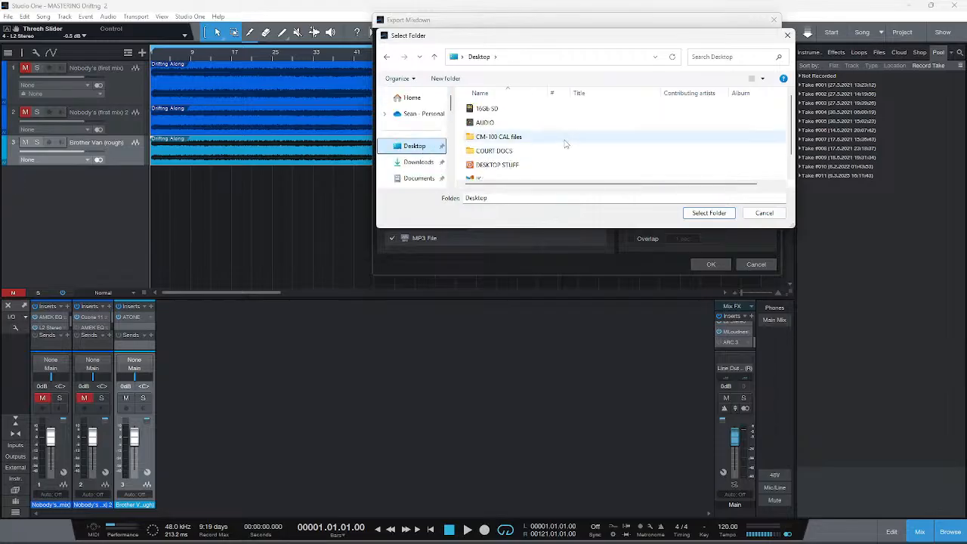
{"action": "scroll", "coordinate": [566, 144], "scroll_direction": "down", "scroll_amount": 1}
{"action": "scroll", "coordinate": [517, 164], "scroll_direction": "up", "scroll_amount": 1}
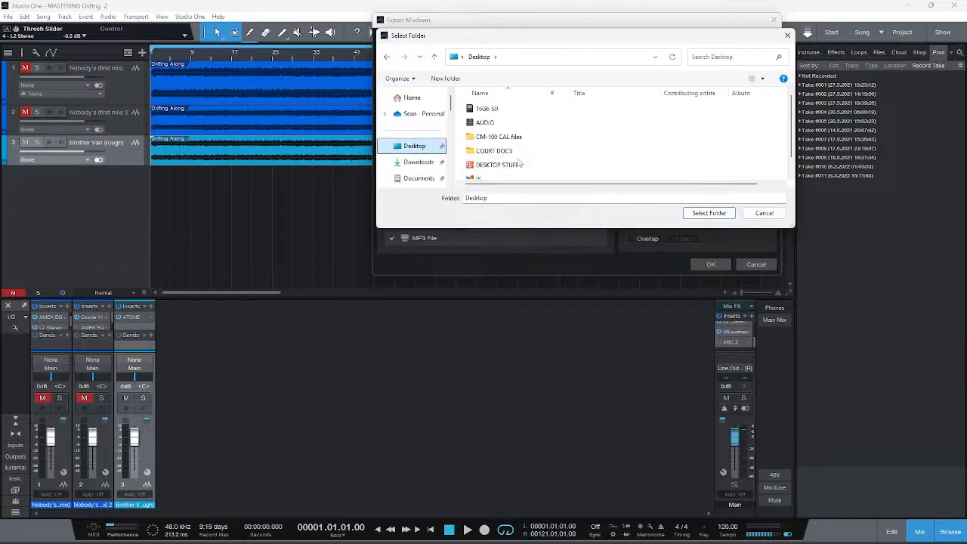
{"action": "scroll", "coordinate": [522, 159], "scroll_direction": "down", "scroll_amount": 1}
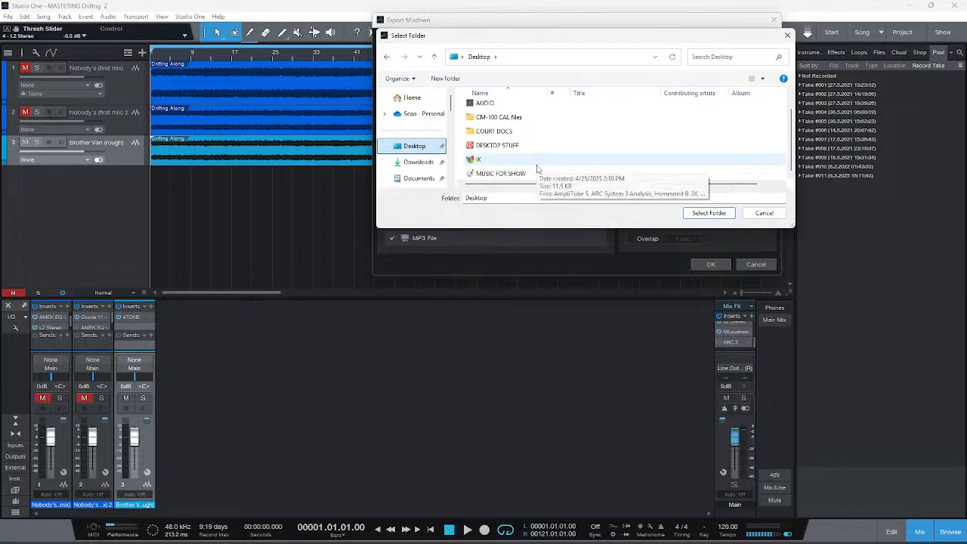
{"action": "double_click", "coordinate": [521, 173]}
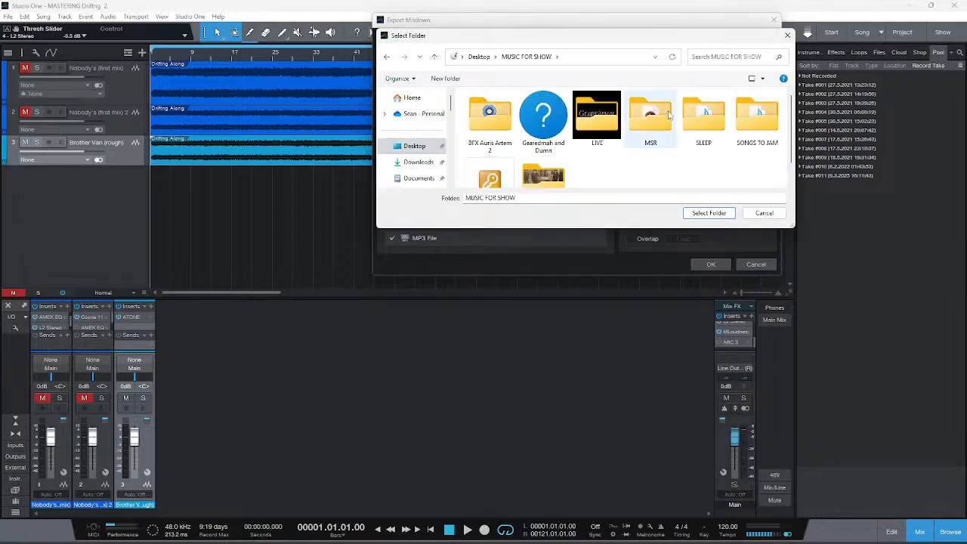
{"action": "double_click", "coordinate": [543, 120]}
{"action": "left_click", "coordinate": [478, 110]}
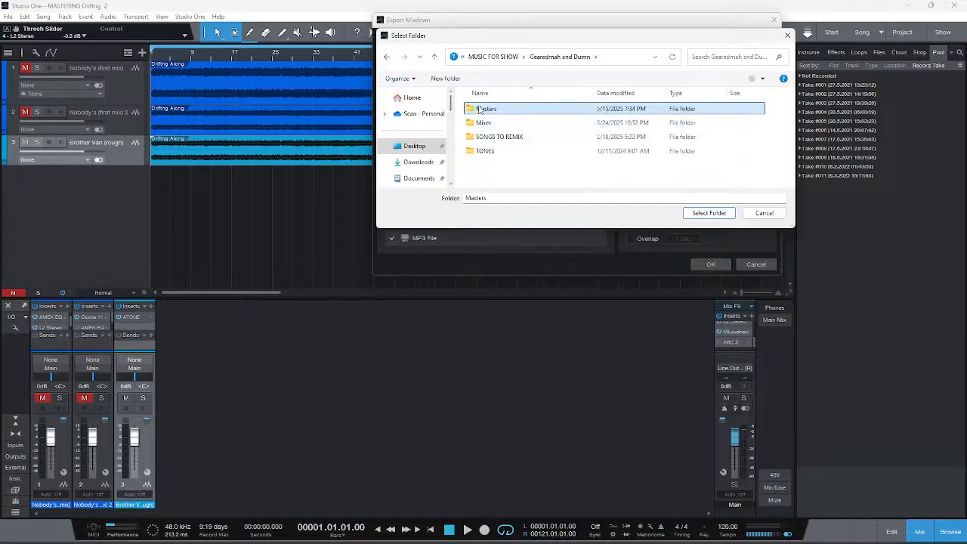
{"action": "double_click", "coordinate": [478, 110]}
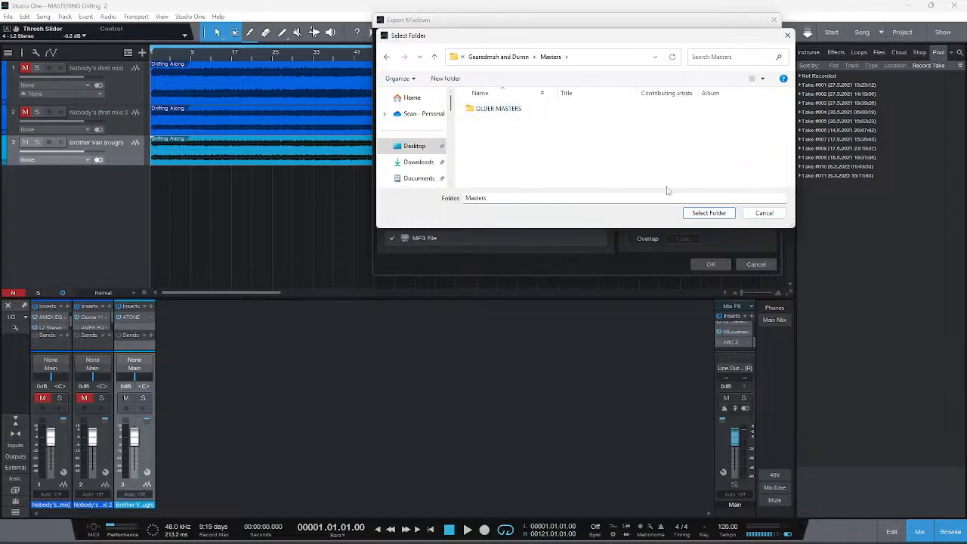
{"action": "left_click", "coordinate": [708, 212]}
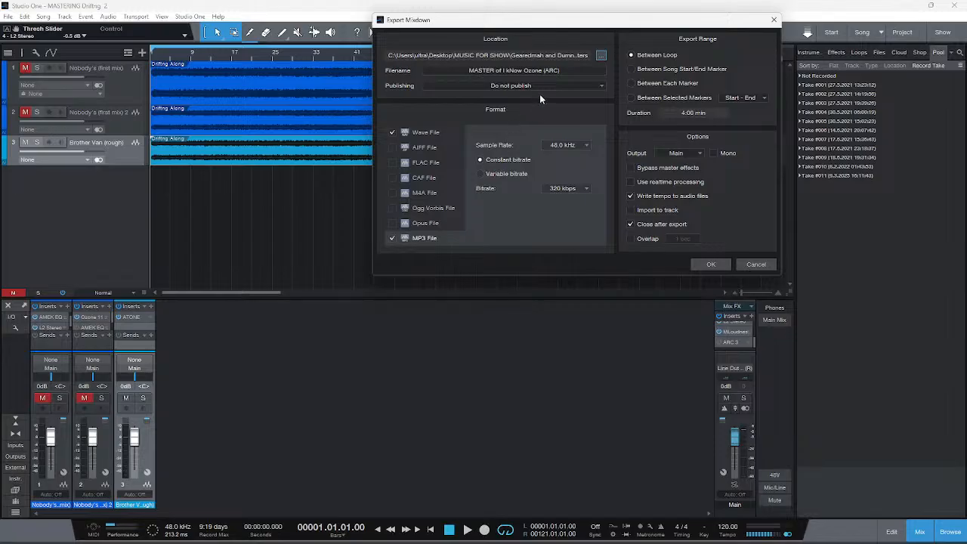
Name the mixdown Drifting Along (SIENNA) and export it between the loop points as Wave and MP3 files
{"action": "left_click", "coordinate": [570, 73]}
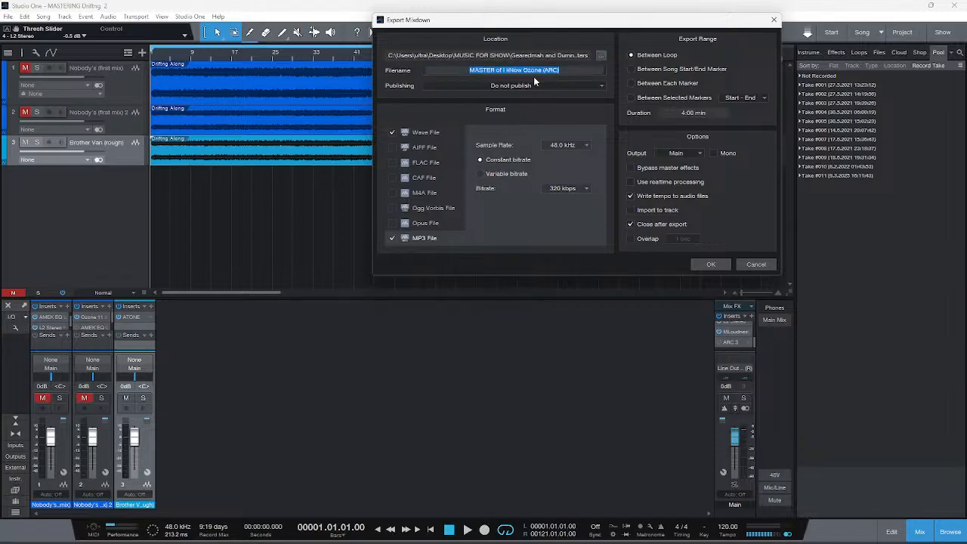
{"action": "type", "text": "Orig"}
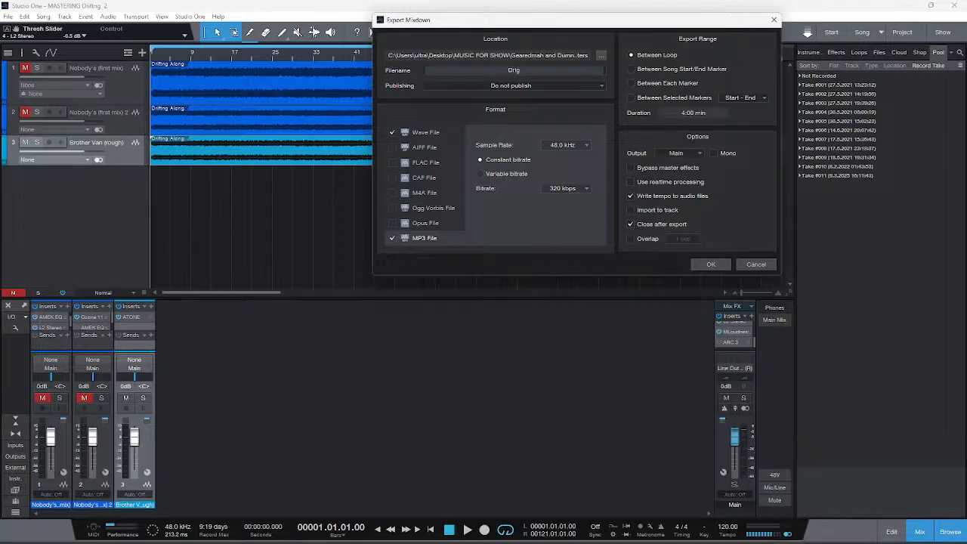
{"action": "key", "text": "BackSpace"}
{"action": "key", "text": "BackSpace"}
{"action": "key", "text": "BackSpace"}
{"action": "key", "text": "BackSpace"}
{"action": "type", "text": "Drifting Along (SIENNA"}
{"action": "left_click", "coordinate": [710, 265]}
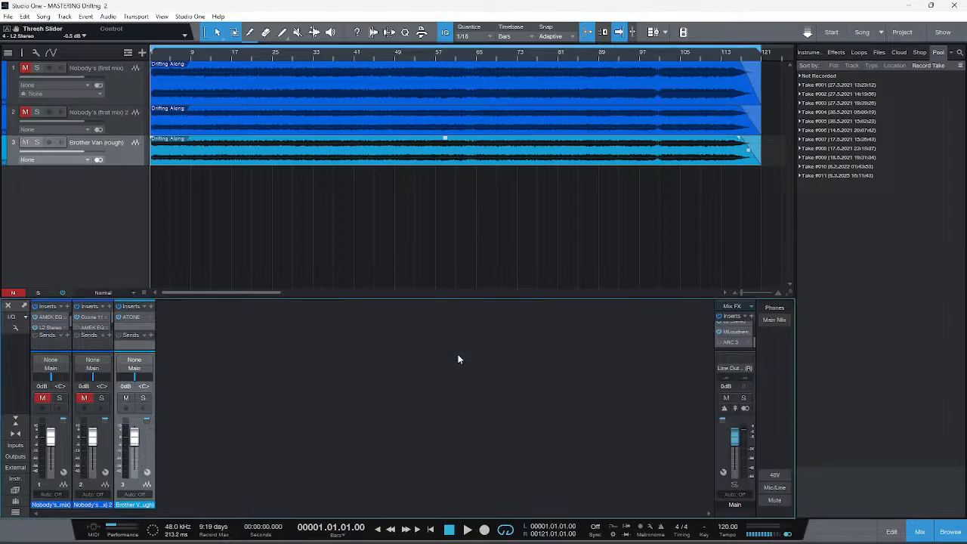
Switch to File Explorer, check the exported Drifting Along (SIENNA) files in the Masters folder, and close the window
{"action": "mouse_move", "coordinate": [442, 529]}
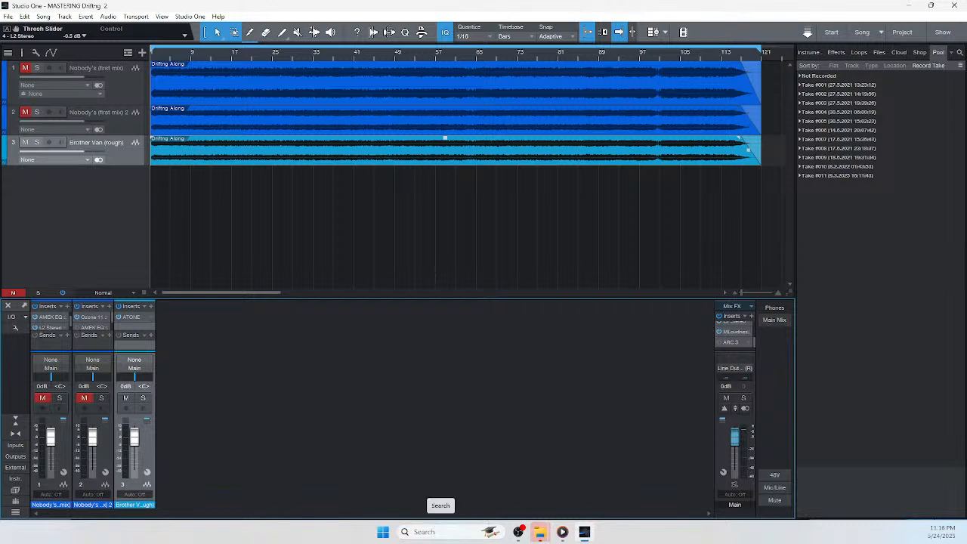
{"action": "left_click", "coordinate": [518, 532]}
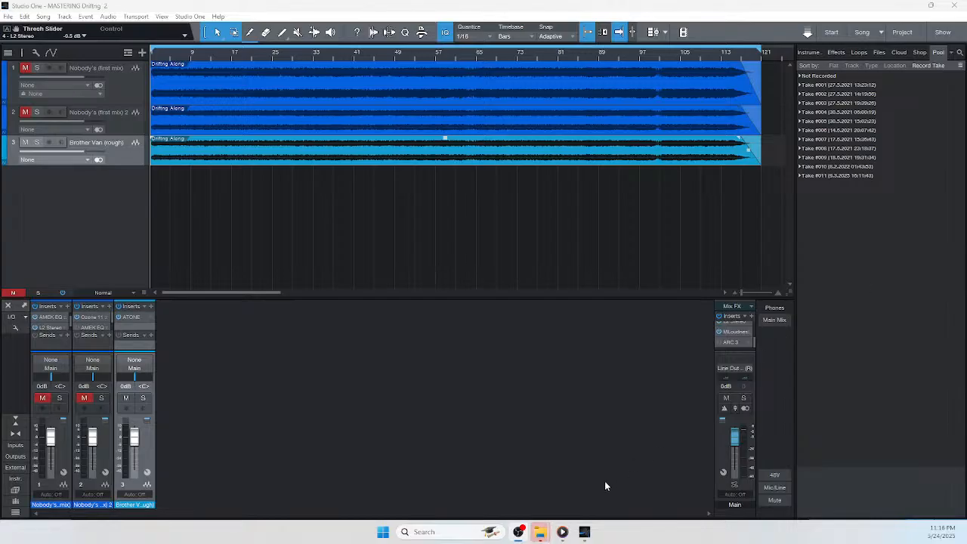
{"action": "mouse_move", "coordinate": [541, 529]}
{"action": "left_click", "coordinate": [566, 452]}
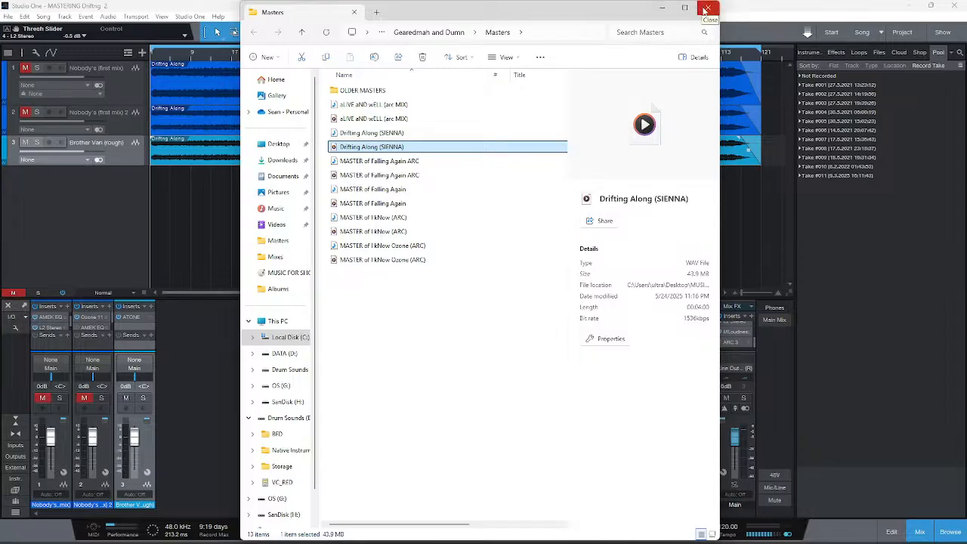
{"action": "left_click", "coordinate": [705, 9]}
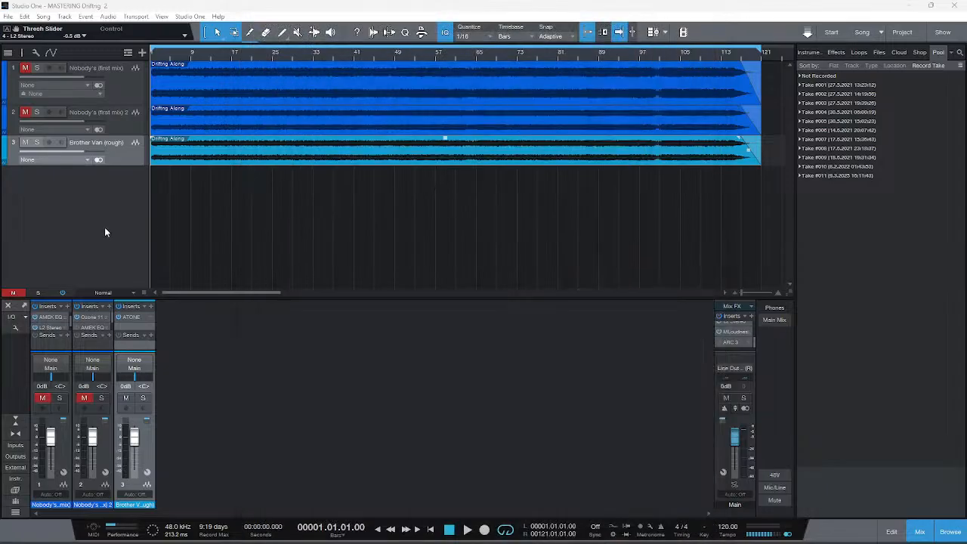
Mute the Brother Van (rough) track, unmute Nobody's (first mix) 2, and play the song from the start
{"action": "left_click", "coordinate": [25, 142]}
{"action": "left_click", "coordinate": [25, 112]}
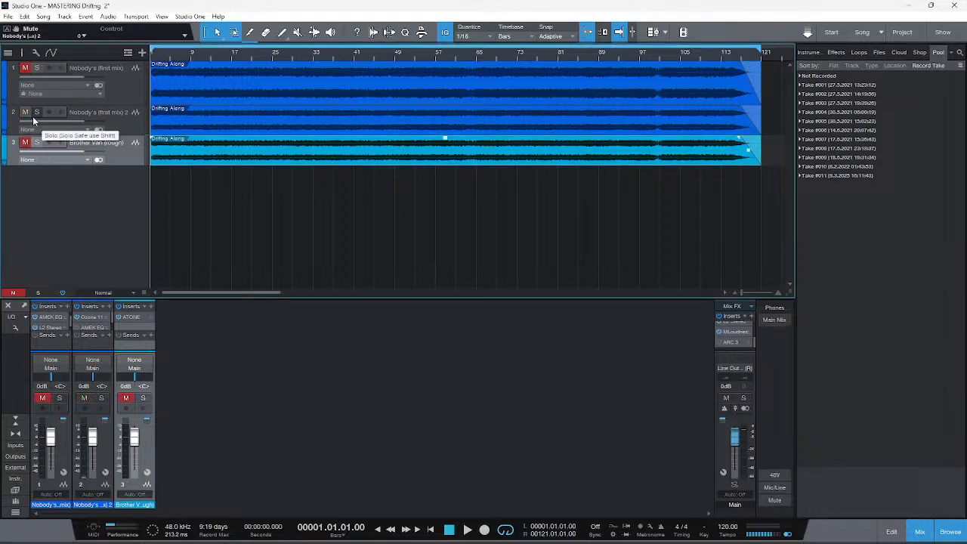
{"action": "mouse_move", "coordinate": [449, 534]}
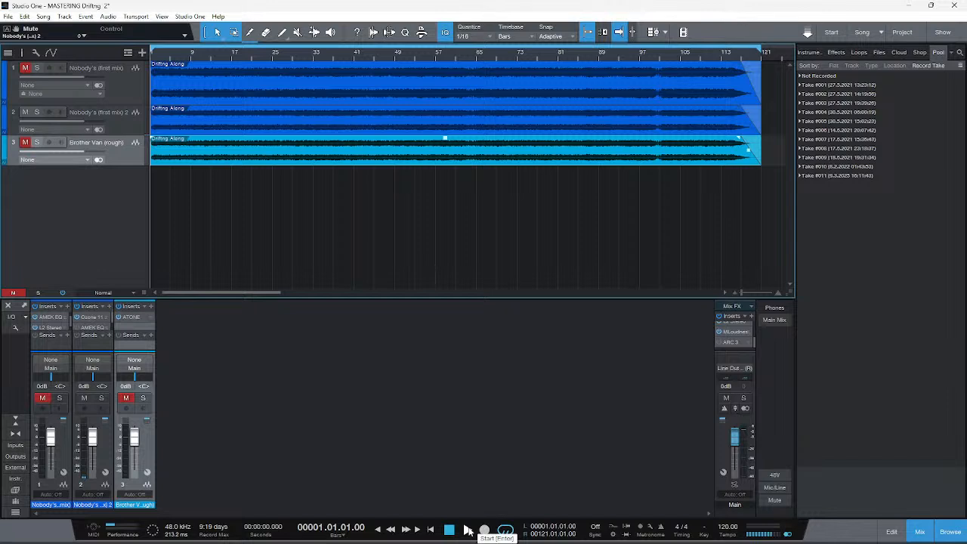
{"action": "left_click", "coordinate": [468, 530]}
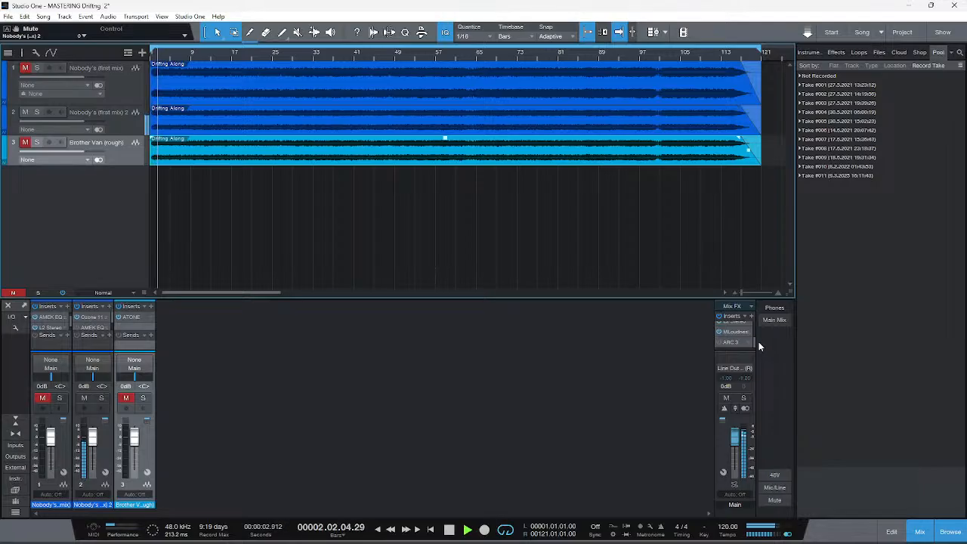
Review the Main bus inserts during playback, check the L2 Stereo limiter's levels and attenuation, and stop playback
{"action": "scroll", "coordinate": [727, 334], "scroll_direction": "up", "scroll_amount": 2}
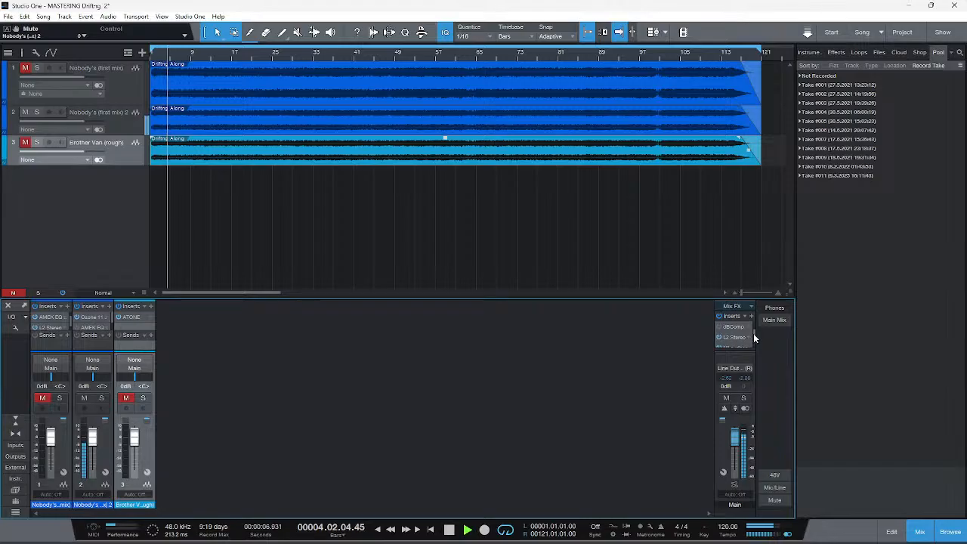
{"action": "scroll", "coordinate": [754, 339], "scroll_direction": "up", "scroll_amount": 2}
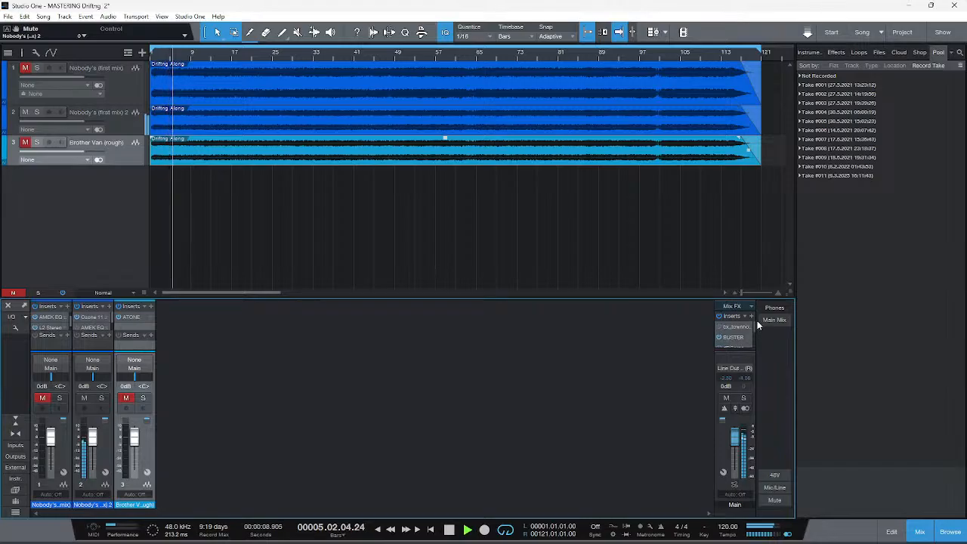
{"action": "scroll", "coordinate": [757, 332], "scroll_direction": "down", "scroll_amount": 2}
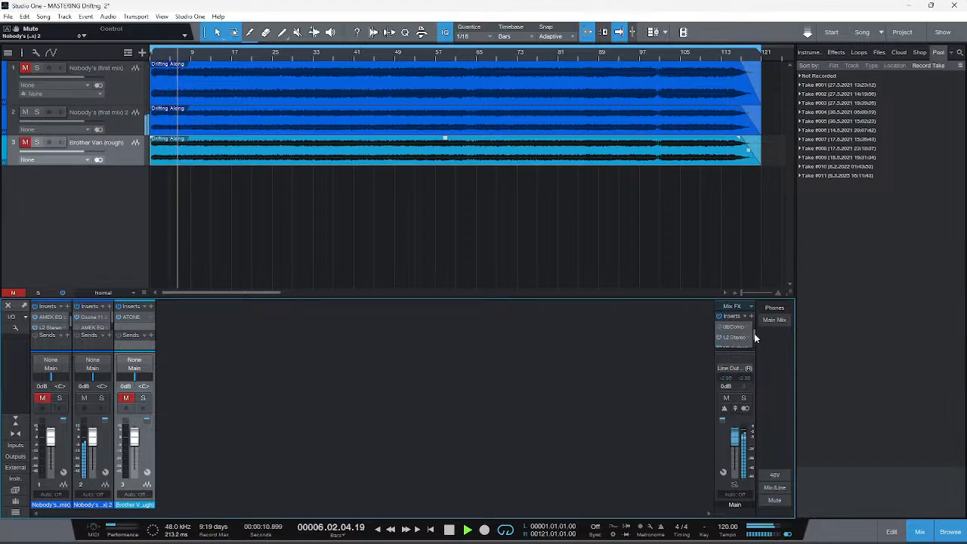
{"action": "scroll", "coordinate": [721, 333], "scroll_direction": "up", "scroll_amount": 1}
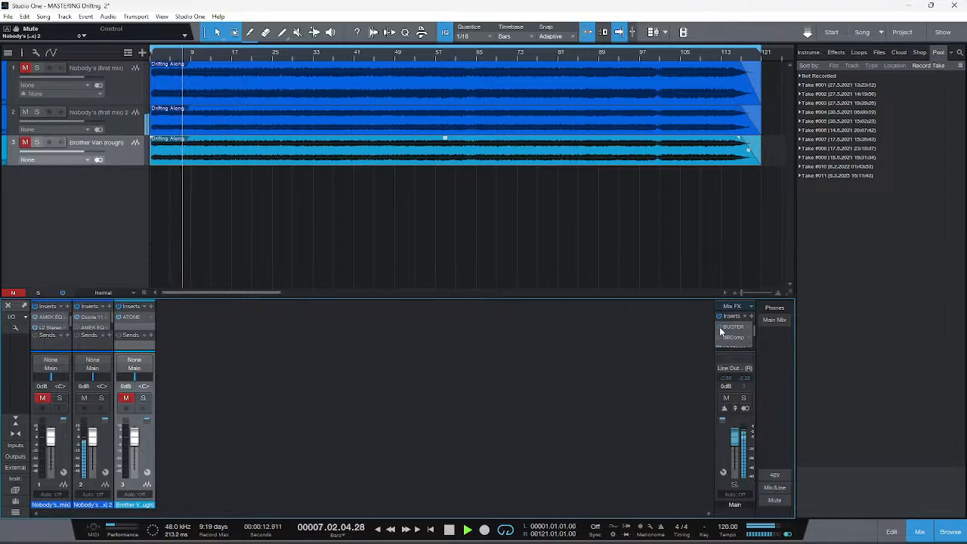
{"action": "scroll", "coordinate": [754, 344], "scroll_direction": "down", "scroll_amount": 3}
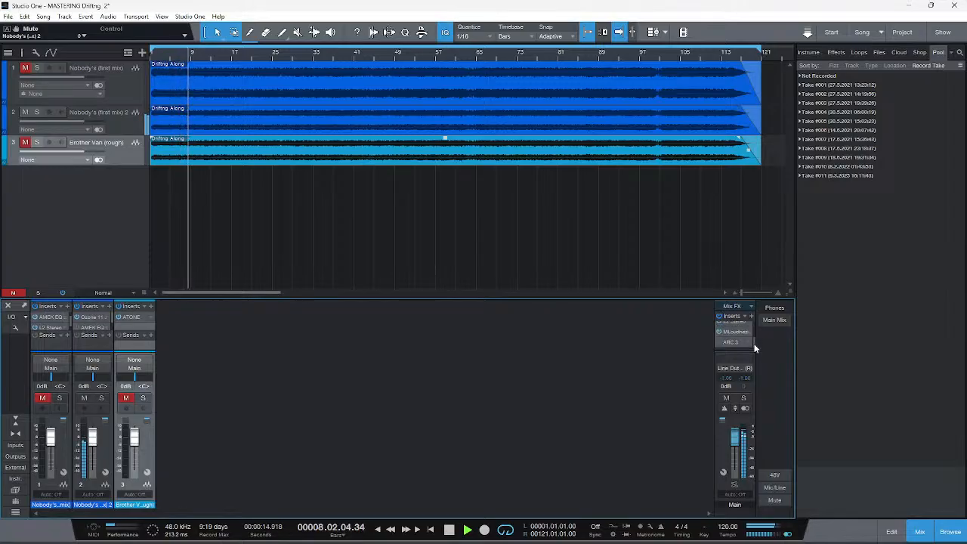
{"action": "scroll", "coordinate": [755, 341], "scroll_direction": "up", "scroll_amount": 1}
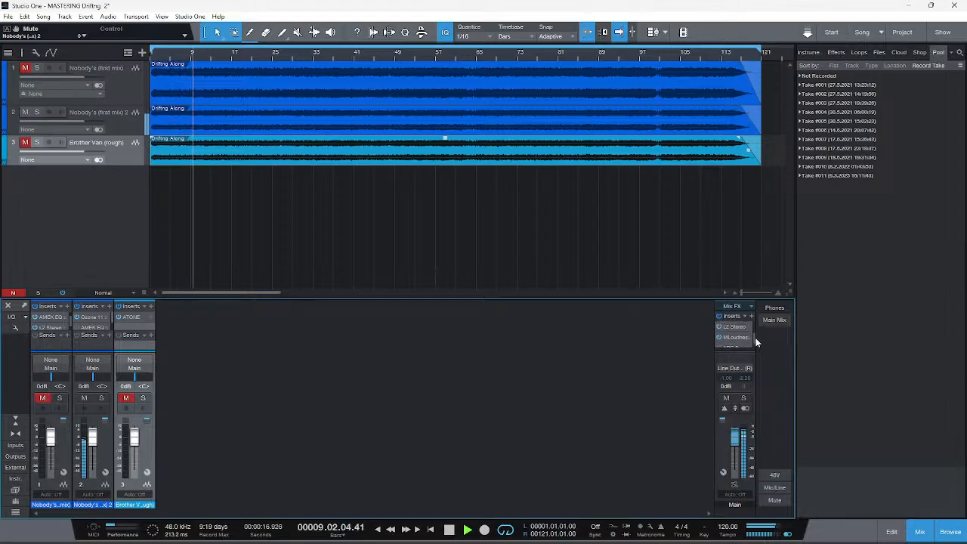
{"action": "left_click", "coordinate": [737, 329]}
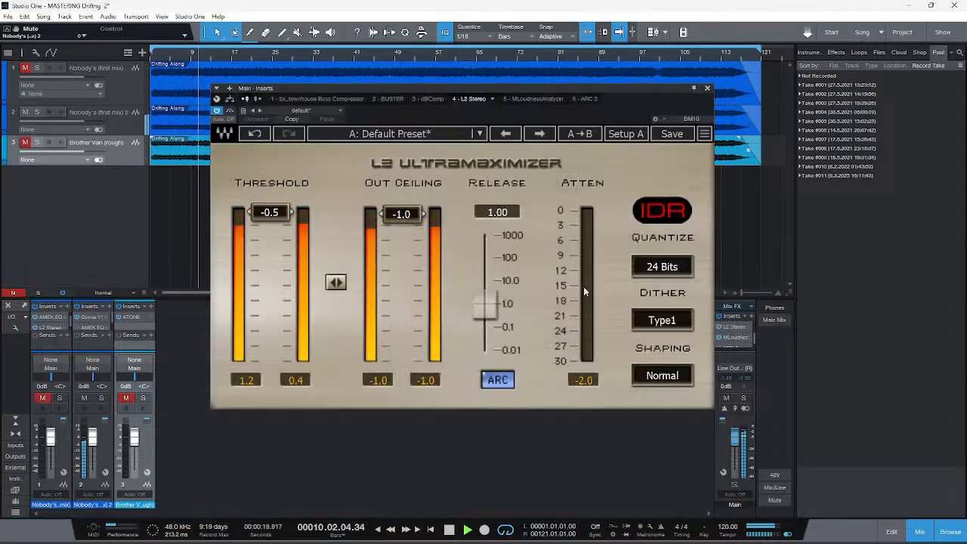
{"action": "left_click", "coordinate": [707, 88]}
{"action": "key", "text": "space"}
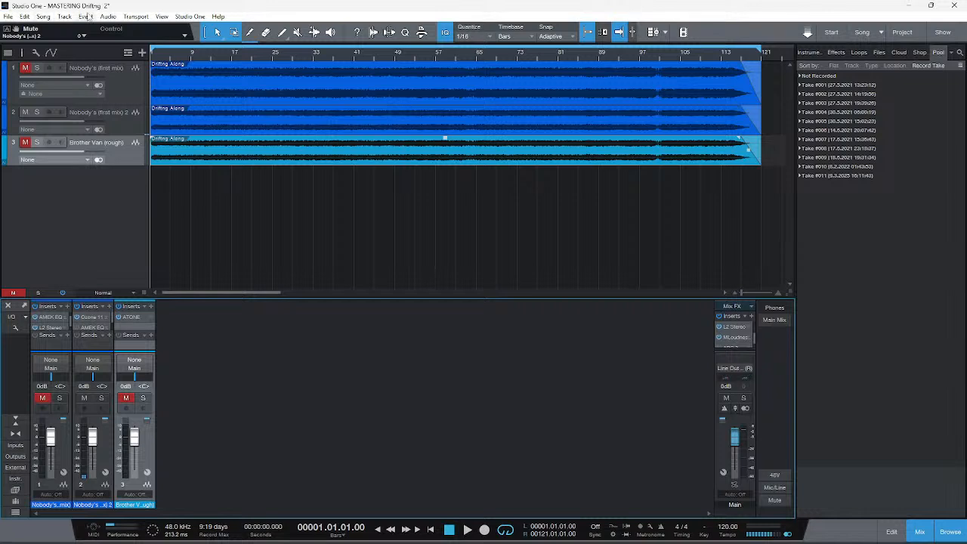
Save the song and select the Nobody's (first mix) 2 track
{"action": "left_click", "coordinate": [8, 16]}
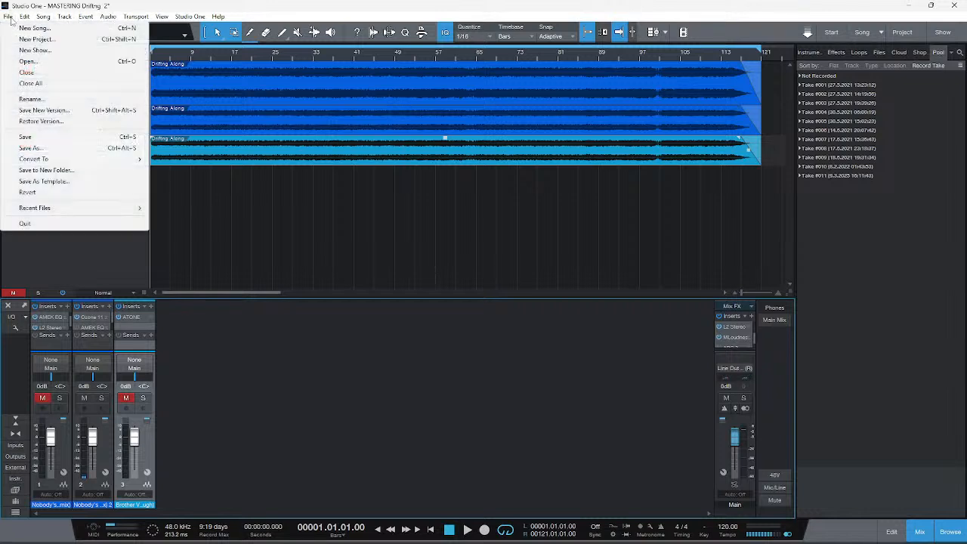
{"action": "left_click", "coordinate": [24, 138]}
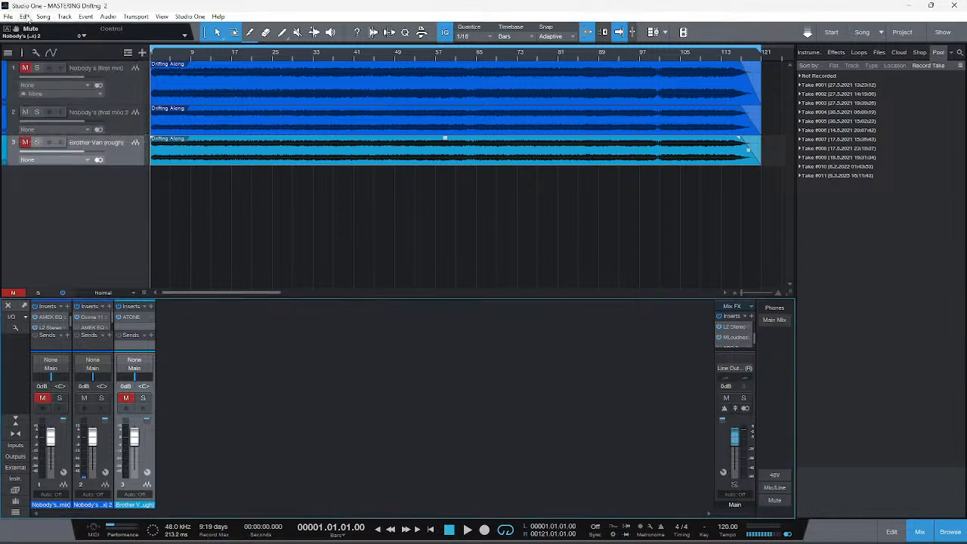
{"action": "left_click", "coordinate": [120, 129], "text": "shift"}
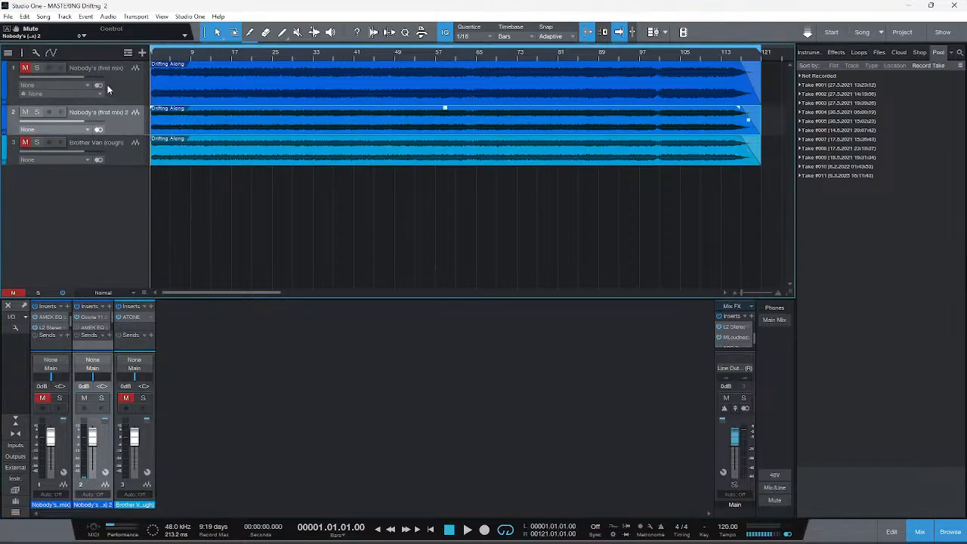
Export the mixdown between the loop points as Wave and MP3 files named Drifting Along Ozone(SIENNA)
{"action": "left_click", "coordinate": [44, 17]}
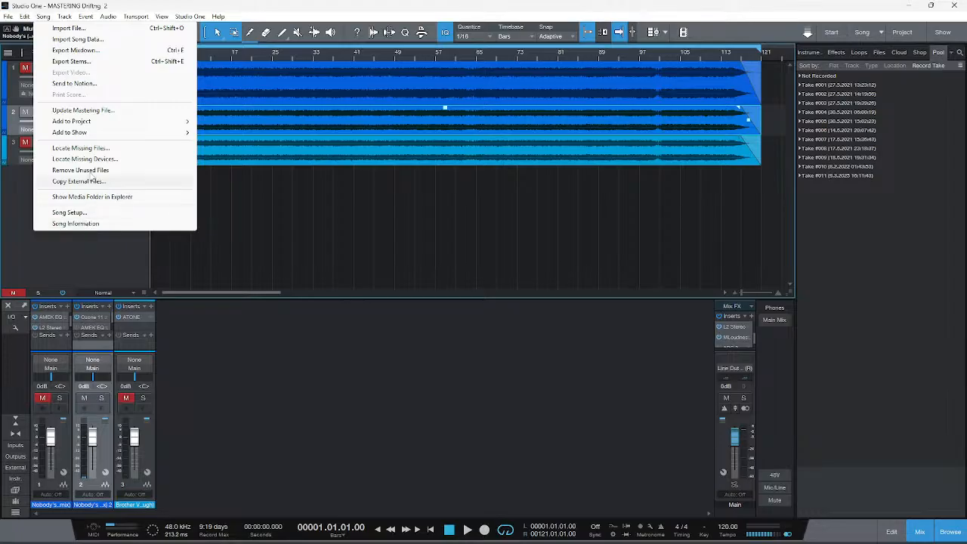
{"action": "left_click", "coordinate": [76, 50]}
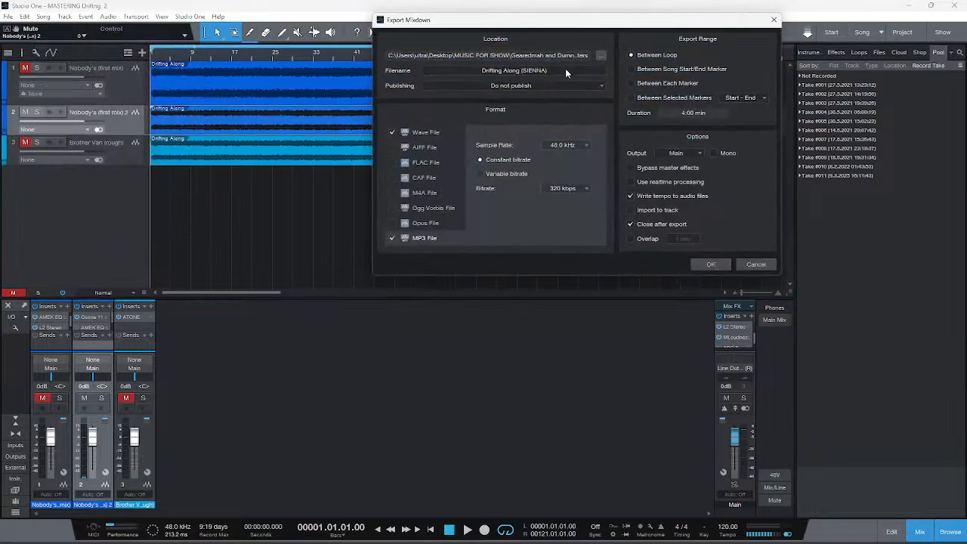
{"action": "left_click", "coordinate": [523, 69]}
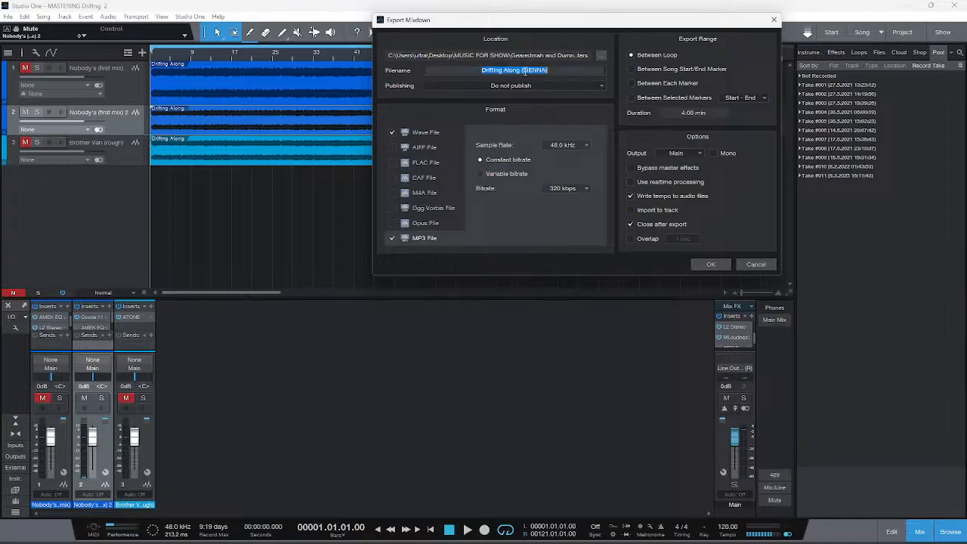
{"action": "left_click", "coordinate": [523, 69]}
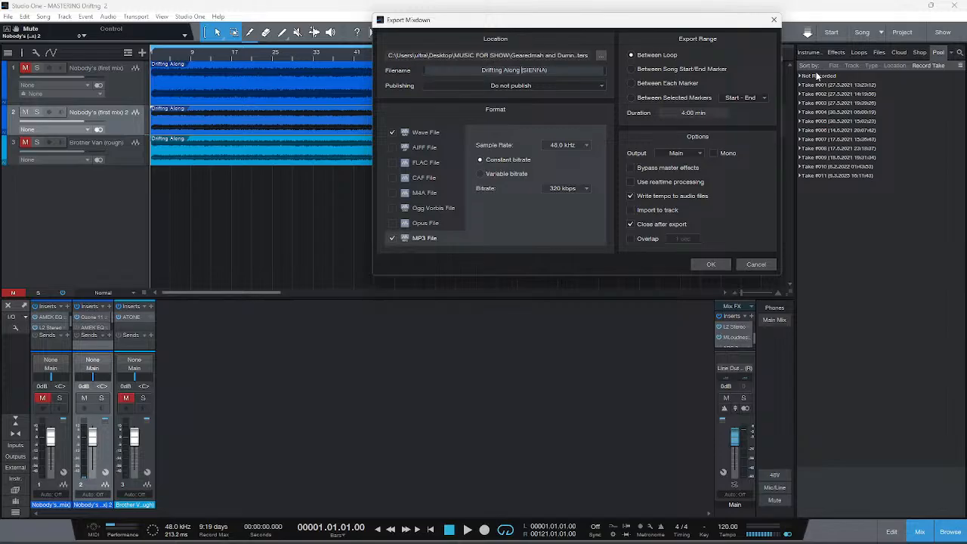
{"action": "type", "text": "Ozone"}
{"action": "left_click", "coordinate": [710, 264]}
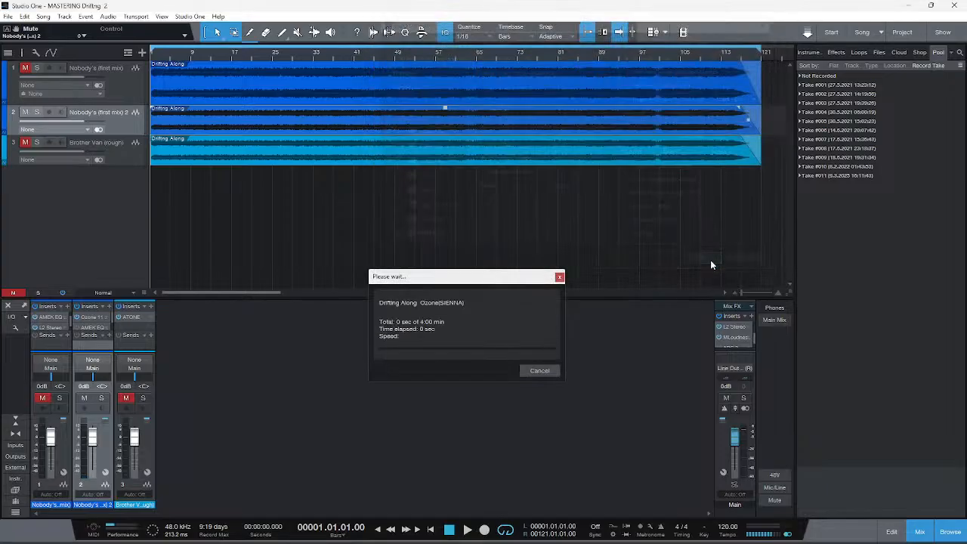
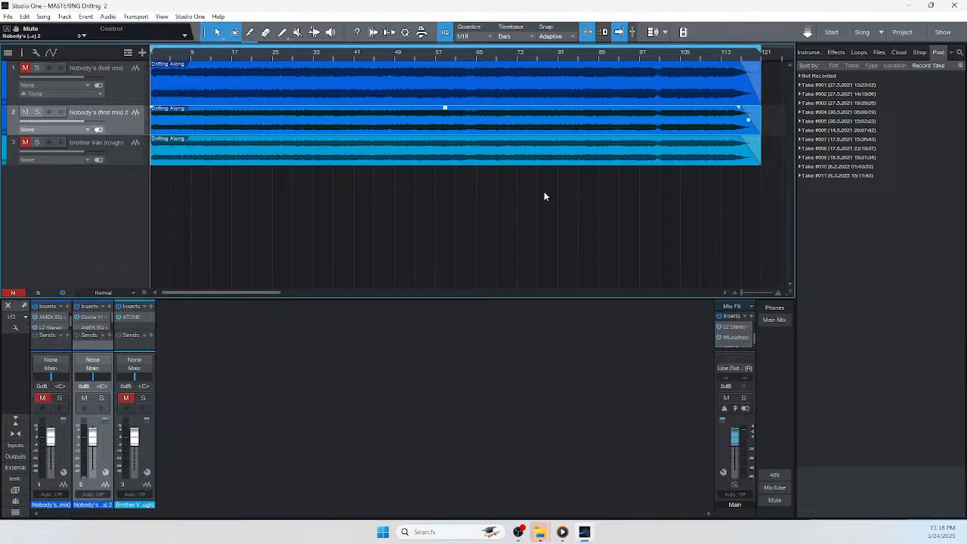
Mute Nobody's (first mix) 2, unmute Nobody's (first mix), and audition the opening bars
{"action": "left_click", "coordinate": [25, 112]}
{"action": "left_click", "coordinate": [25, 67]}
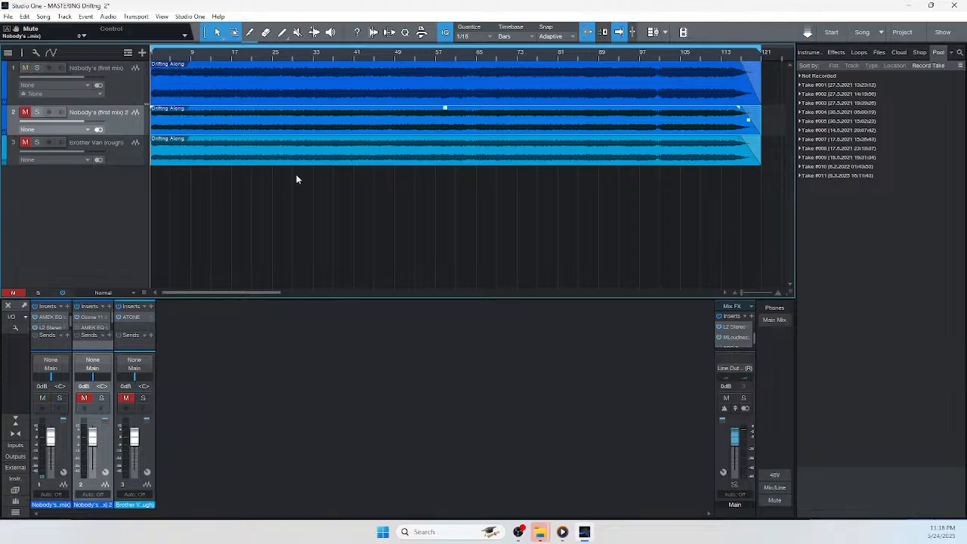
{"action": "key", "text": "space"}
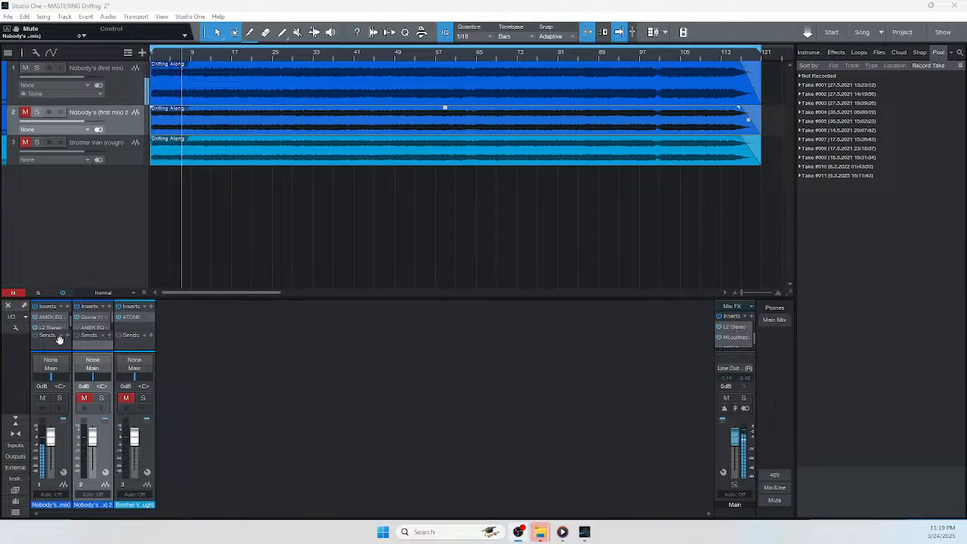
View the first insert on Nobody's (first mix) and save the song with the changed track mutes
{"action": "scroll", "coordinate": [70, 324], "scroll_direction": "up", "scroll_amount": 1}
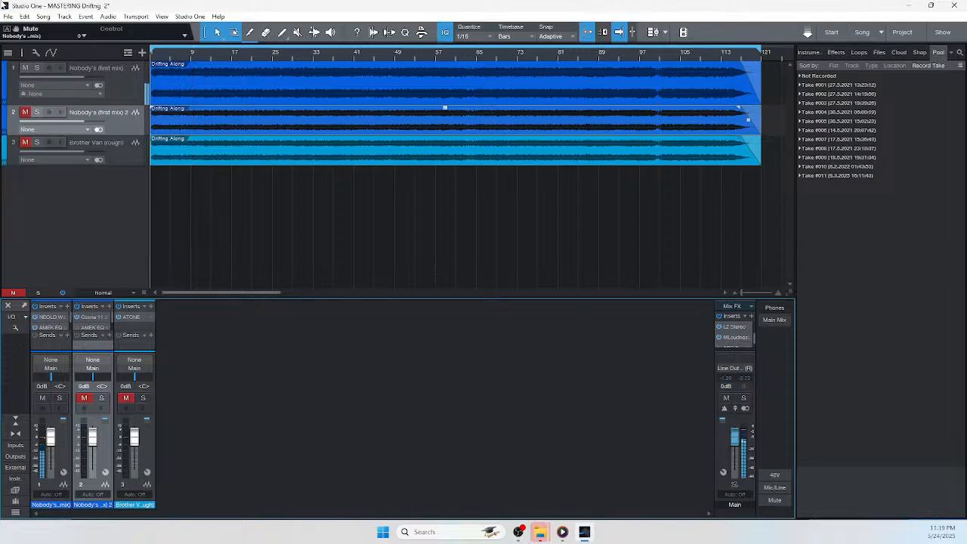
{"action": "left_click", "coordinate": [9, 17]}
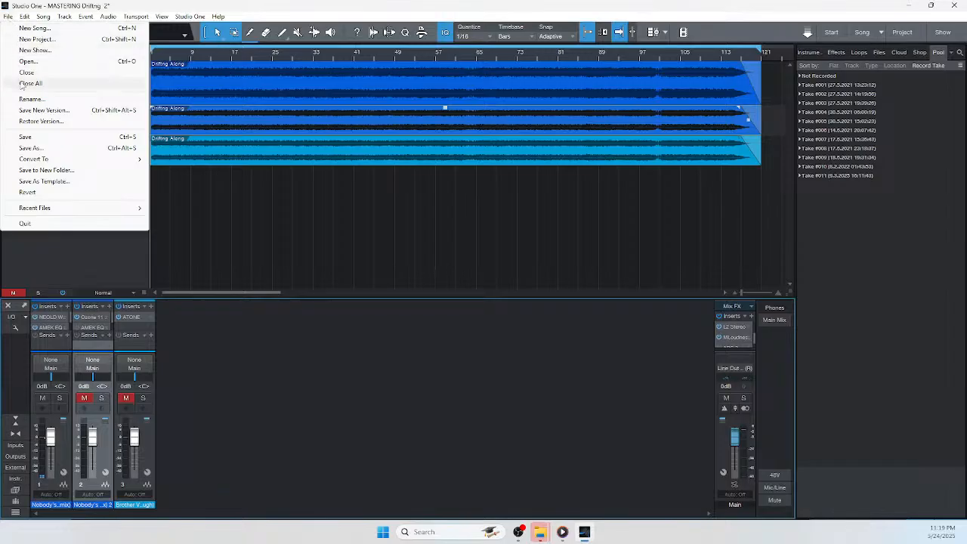
{"action": "left_click", "coordinate": [27, 137]}
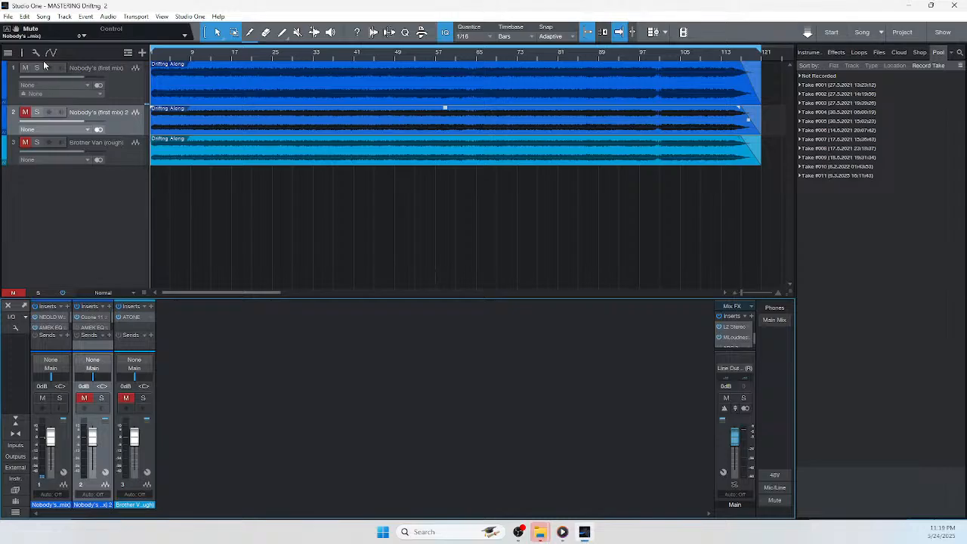
Export another mixdown between the loop points as Wave and MP3, replacing Ozone in the filename to give Drifting Along 2 SIENNA)
{"action": "left_click", "coordinate": [43, 17]}
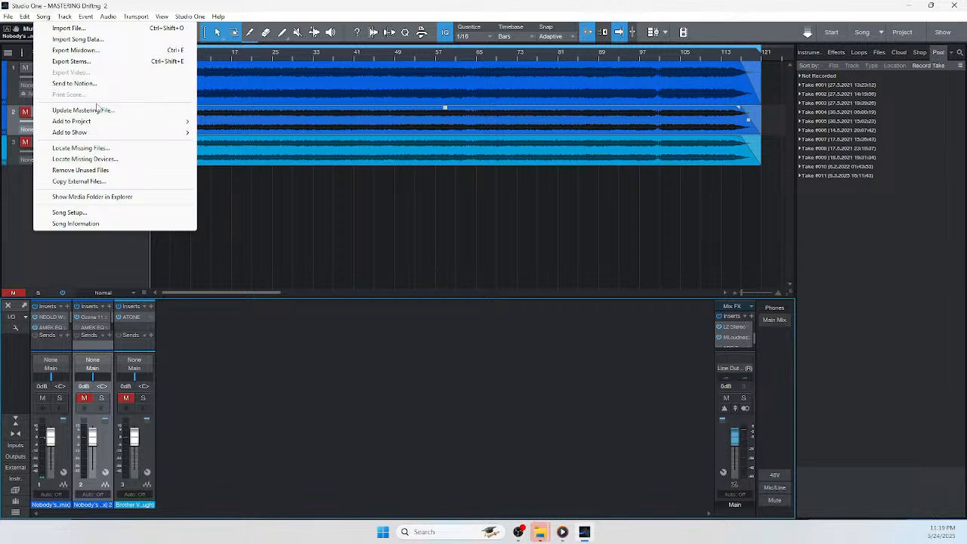
{"action": "mouse_move", "coordinate": [98, 133]}
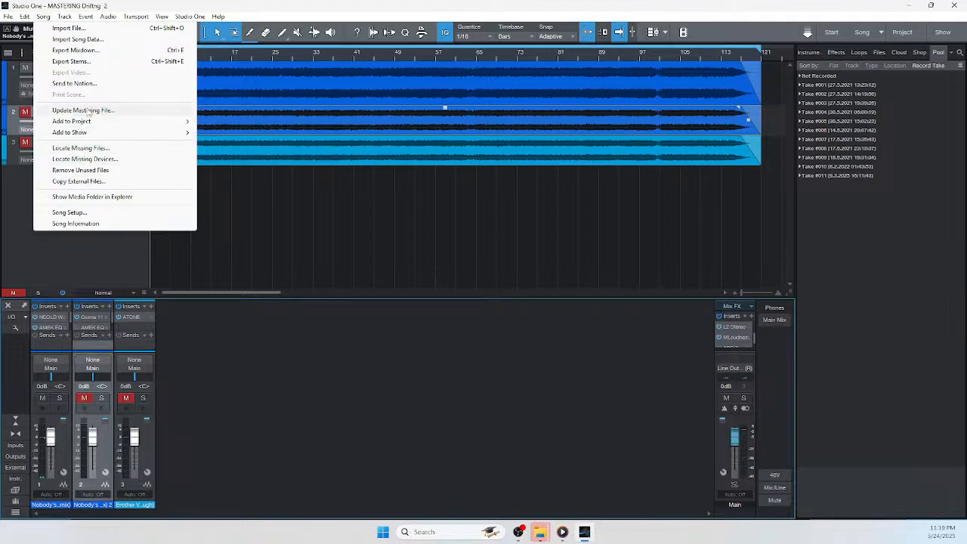
{"action": "left_click", "coordinate": [80, 51]}
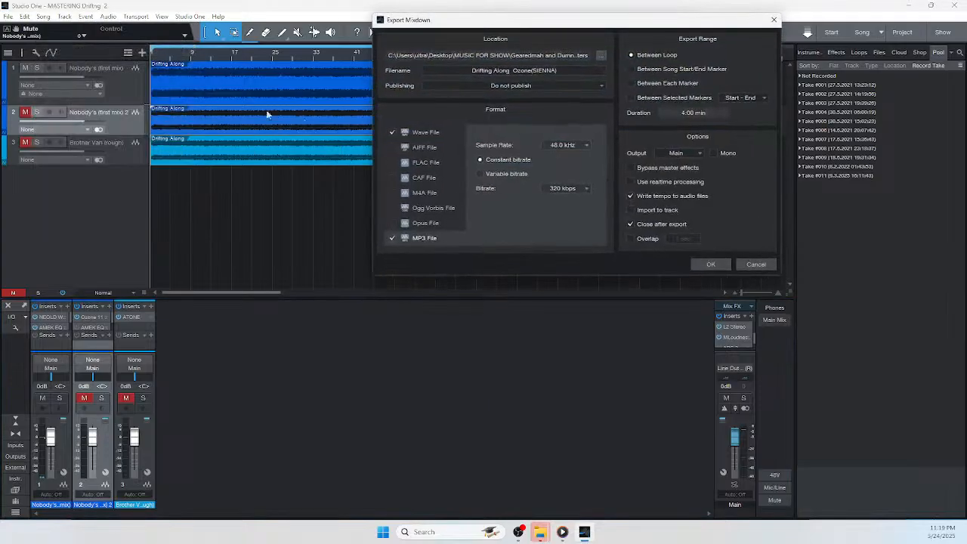
{"action": "left_click", "coordinate": [532, 72]}
{"action": "left_click", "coordinate": [532, 72]}
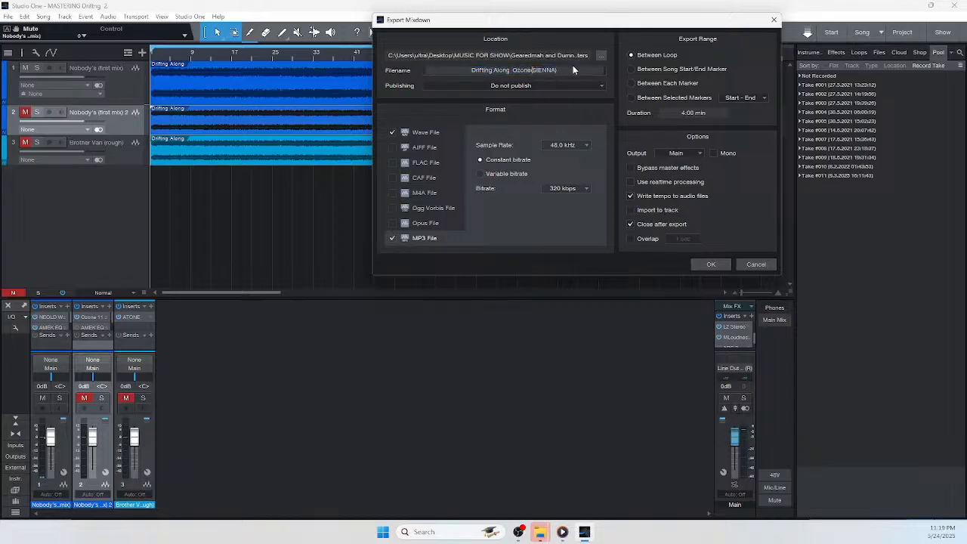
{"action": "key", "text": "BackSpace"}
{"action": "key", "text": "BackSpace"}
{"action": "key", "text": "BackSpace"}
{"action": "key", "text": "BackSpace"}
{"action": "key", "text": "BackSpace"}
{"action": "type", "text": "2"}
{"action": "left_click", "coordinate": [708, 265]}
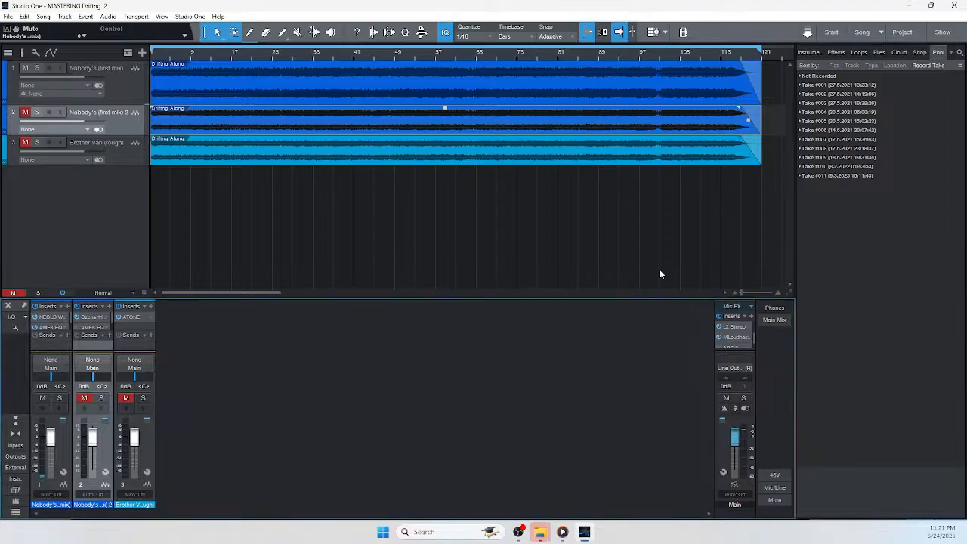
Check that the song has no unsaved changes and quit Studio One
{"action": "left_click", "coordinate": [8, 16]}
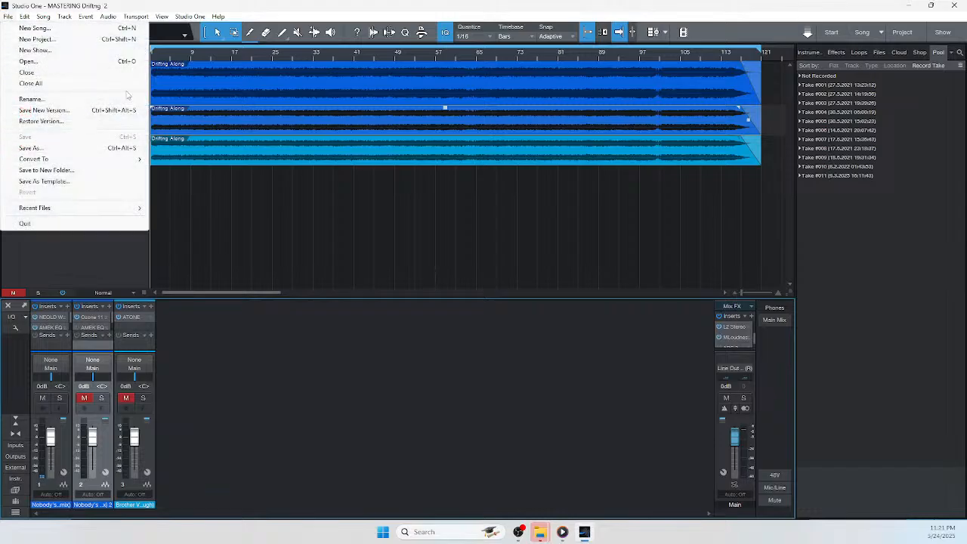
{"action": "left_click", "coordinate": [223, 12]}
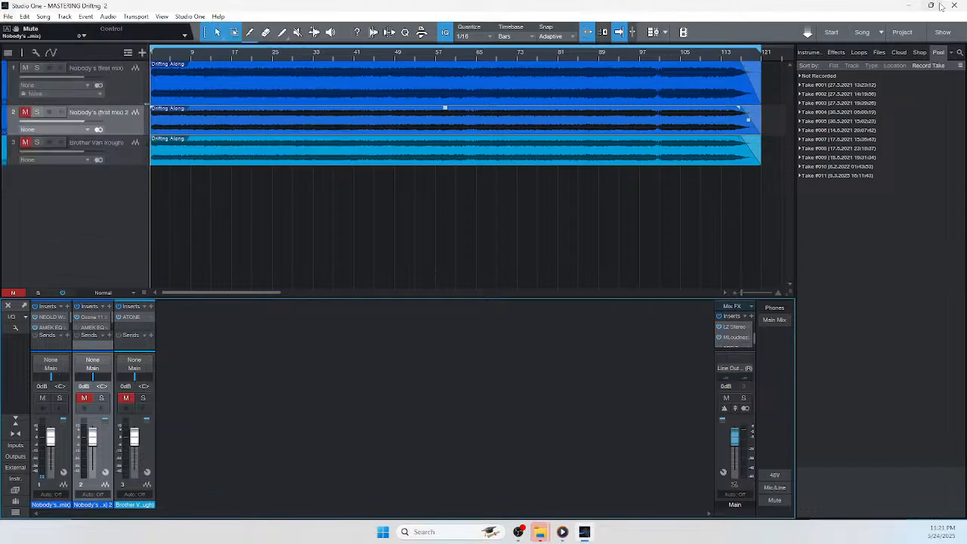
{"action": "left_click", "coordinate": [955, 6]}
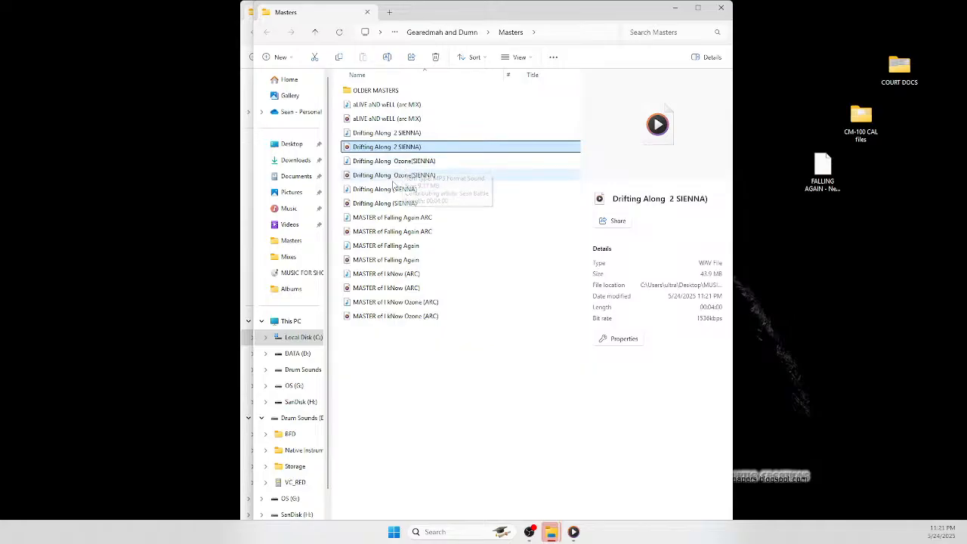
Open the Drifting Along (SIENNA) WAV from the Masters folder in Media Player and move the player clear of the Drifting Along files
{"action": "double_click", "coordinate": [380, 203]}
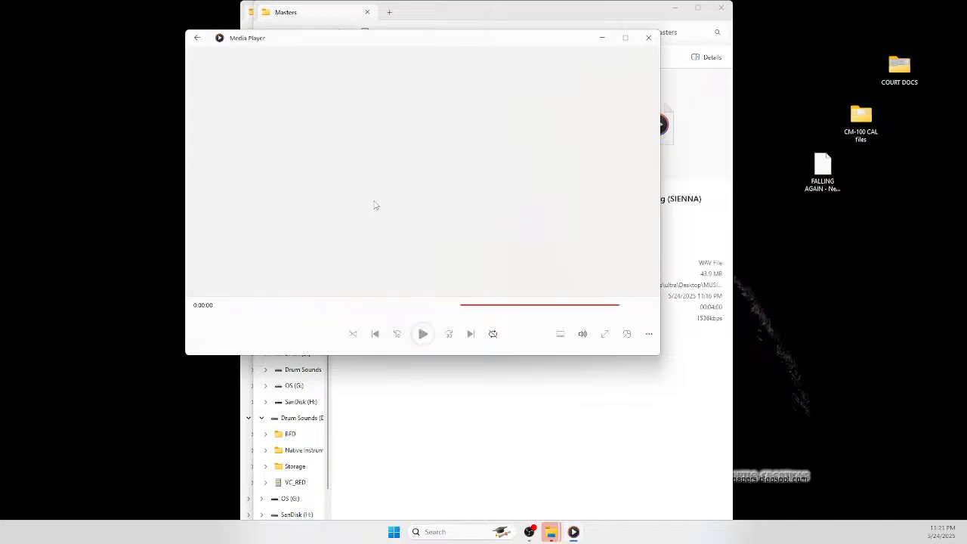
{"action": "left_click_drag", "start_coordinate": [406, 38], "coordinate": [280, 272]}
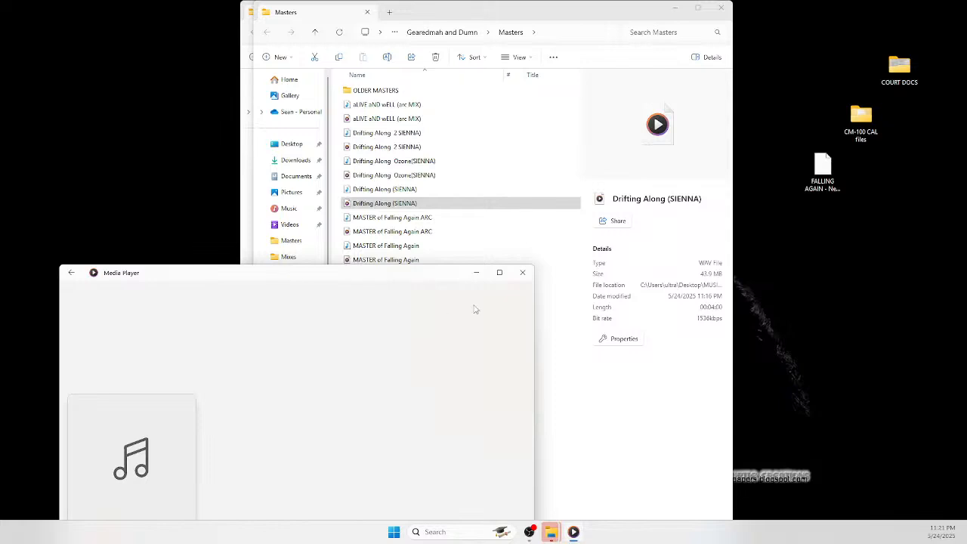
Pause the Drifting Along (SIENNA) master, arrange the player and one Masters window apart, and close the duplicate Masters window
{"action": "left_click_drag", "start_coordinate": [280, 273], "coordinate": [242, 153]}
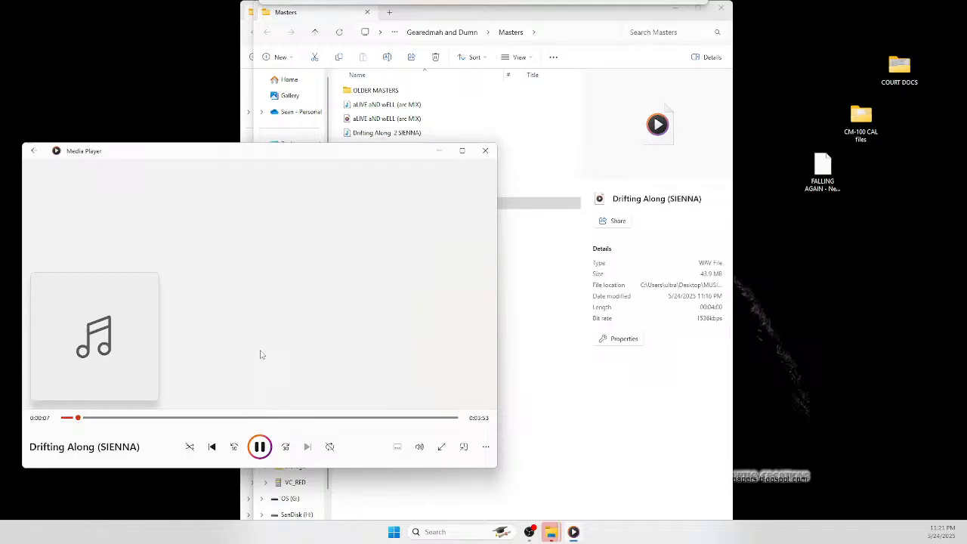
{"action": "left_click", "coordinate": [260, 447]}
{"action": "left_click_drag", "start_coordinate": [518, 16], "coordinate": [733, 30]}
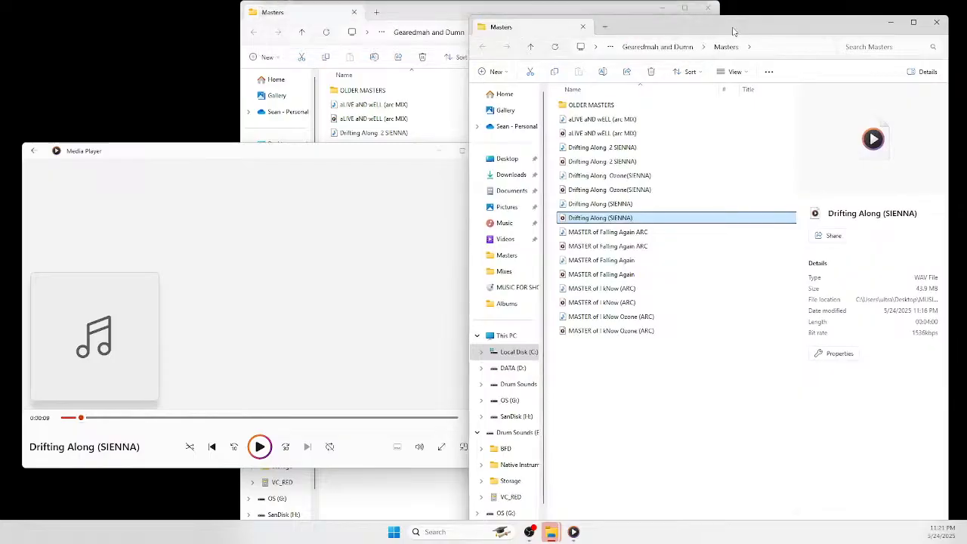
{"action": "left_click", "coordinate": [447, 17]}
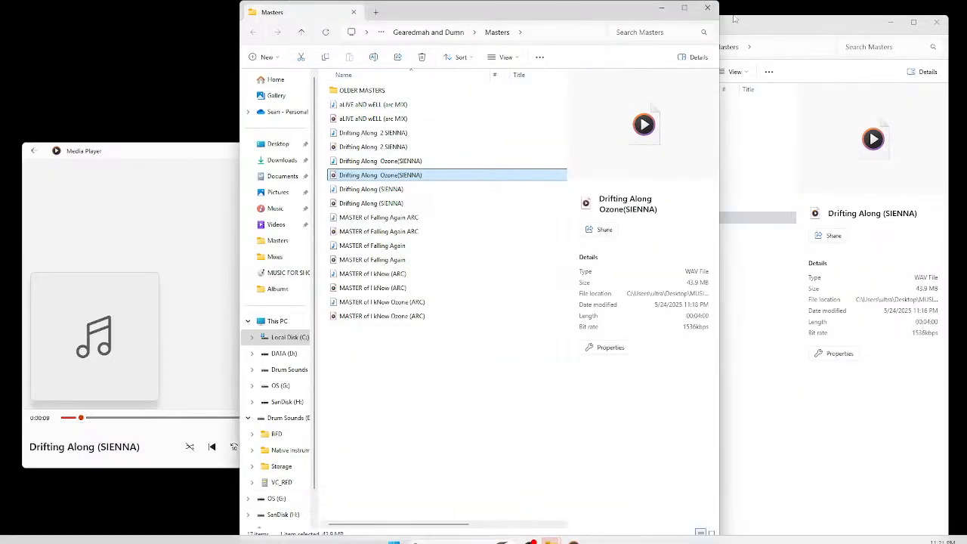
{"action": "left_click", "coordinate": [707, 7]}
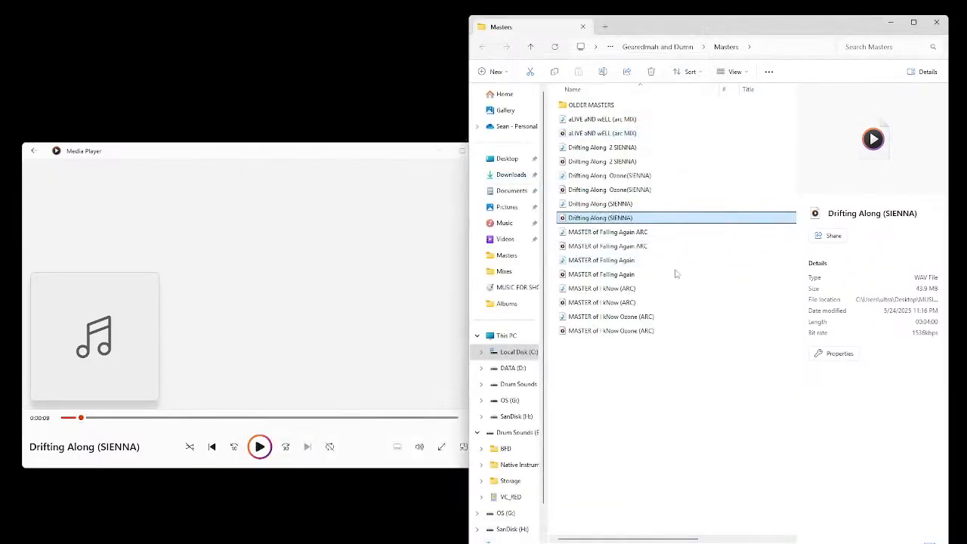
Listen to the Drifting Along (SIENNA) WAV from the beginning and pause it after the opening section
{"action": "left_click", "coordinate": [625, 207]}
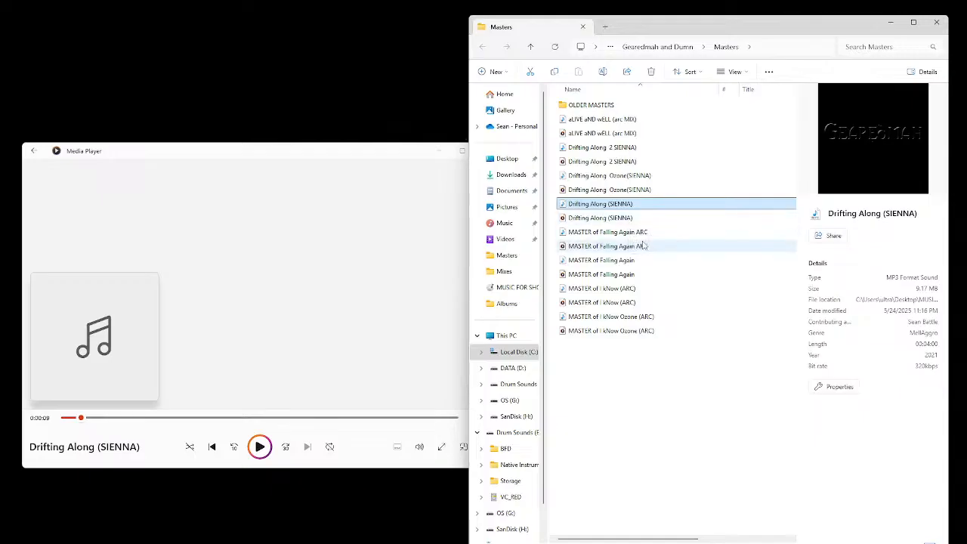
{"action": "double_click", "coordinate": [627, 219]}
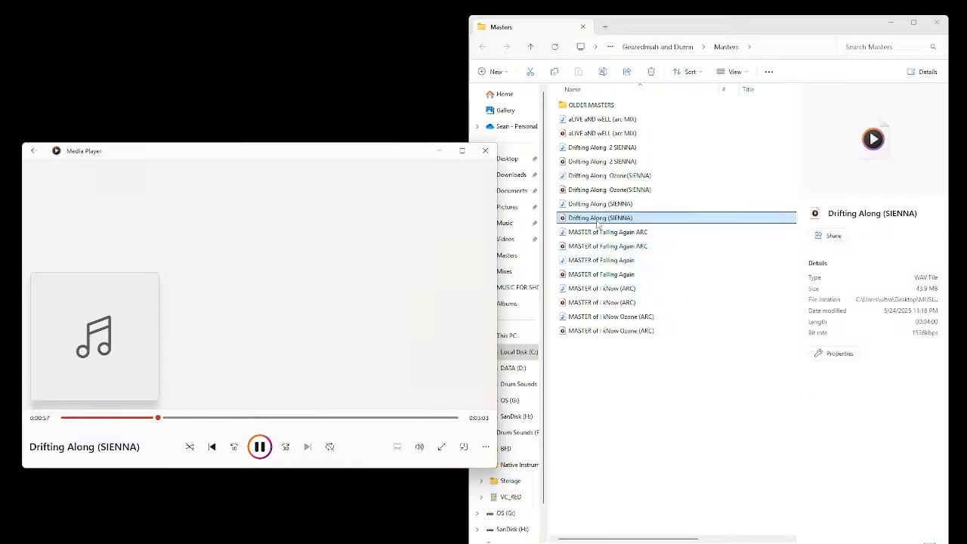
{"action": "left_click", "coordinate": [260, 447]}
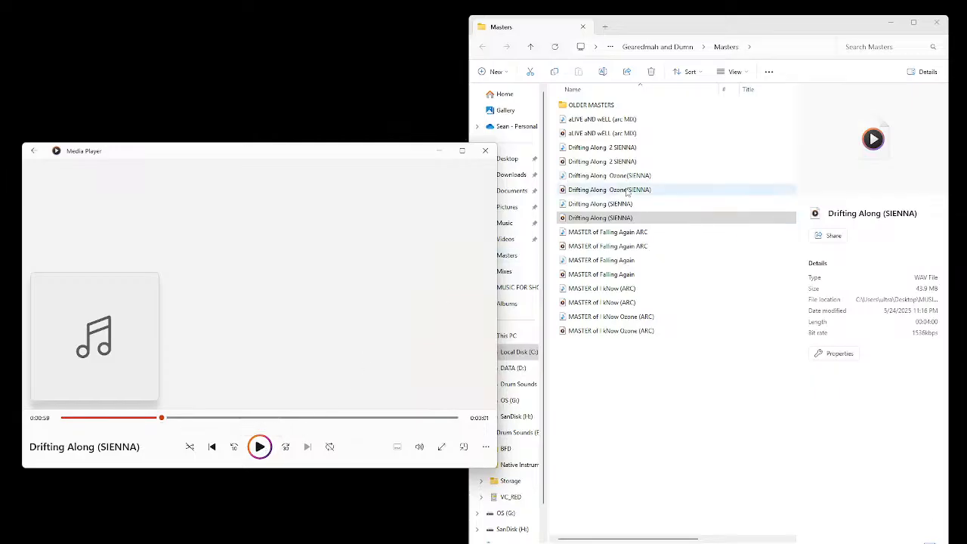
Play the opening of the Drifting Along Ozone(SIENNA) WAV for comparison and pause it
{"action": "double_click", "coordinate": [609, 191]}
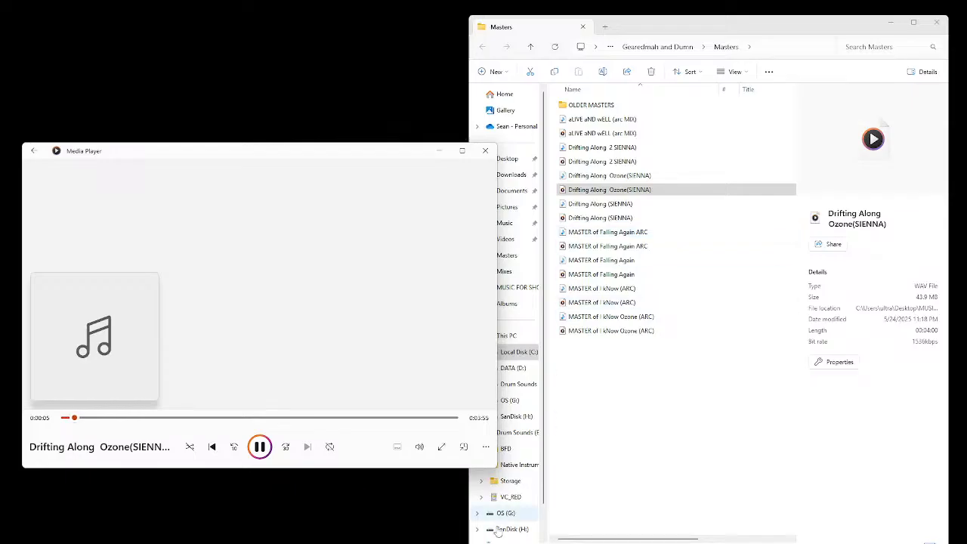
{"action": "mouse_move", "coordinate": [496, 543]}
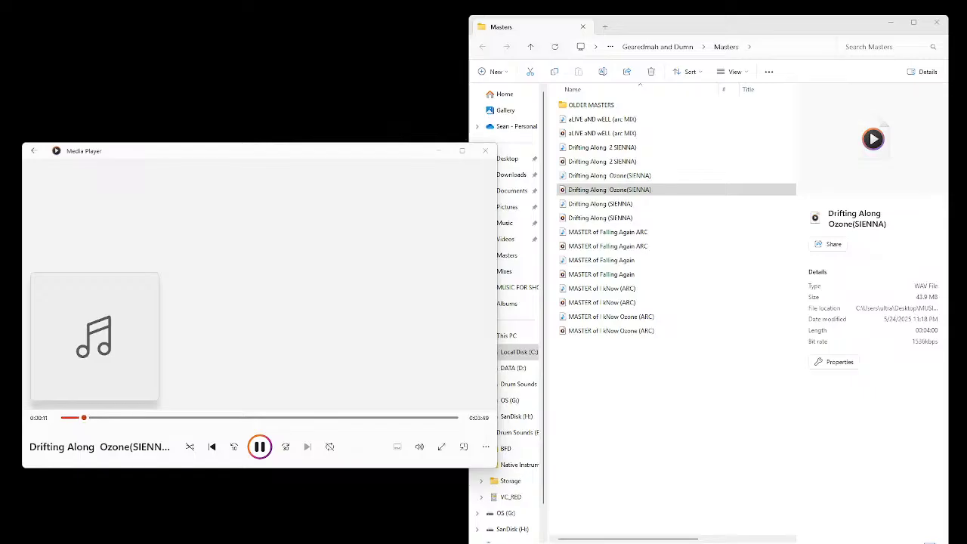
{"action": "left_click", "coordinate": [259, 446]}
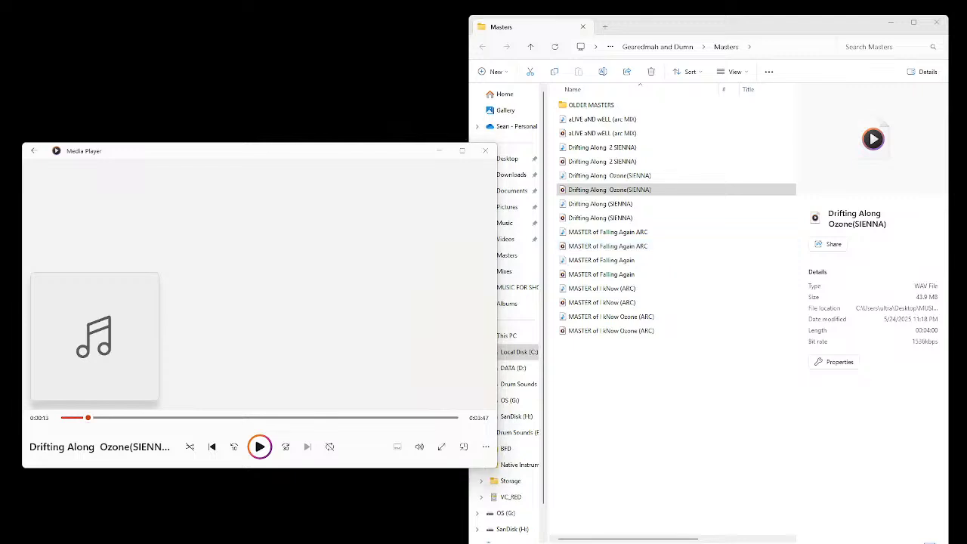
{"action": "left_click", "coordinate": [590, 175]}
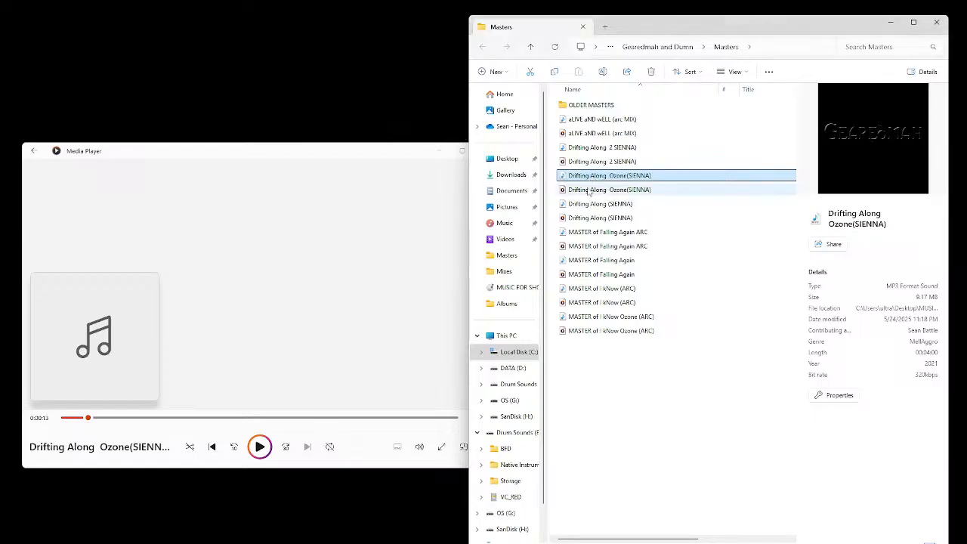
Replay the Ozone(SIENNA) master from the beginning, pause it, and listen to the Drifting Along 2 SIENNA) WAV
{"action": "left_click", "coordinate": [215, 446]}
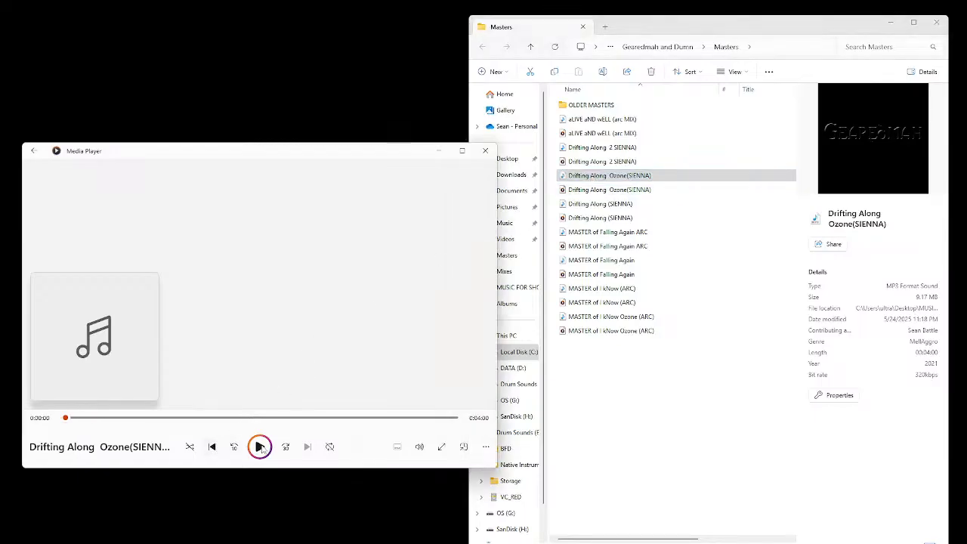
{"action": "left_click", "coordinate": [260, 448]}
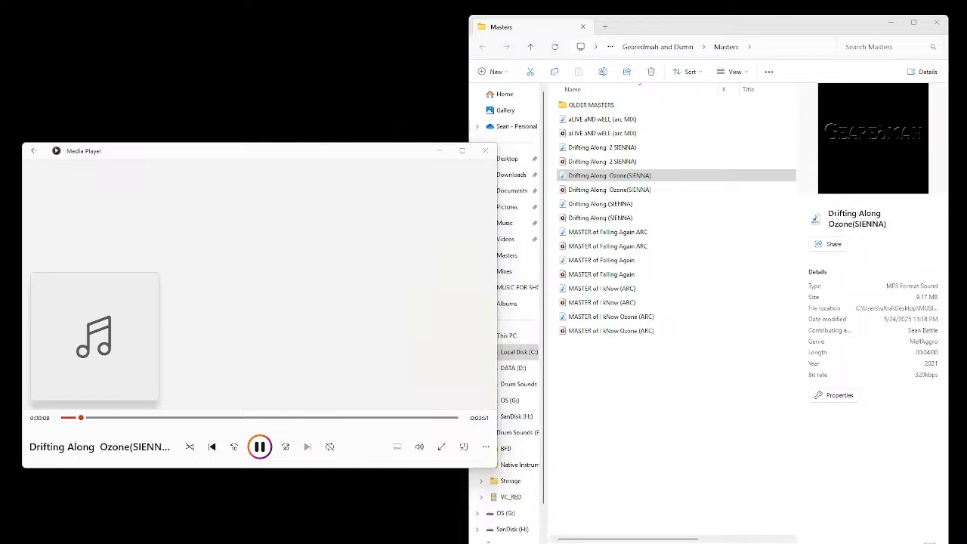
{"action": "left_click", "coordinate": [763, 176]}
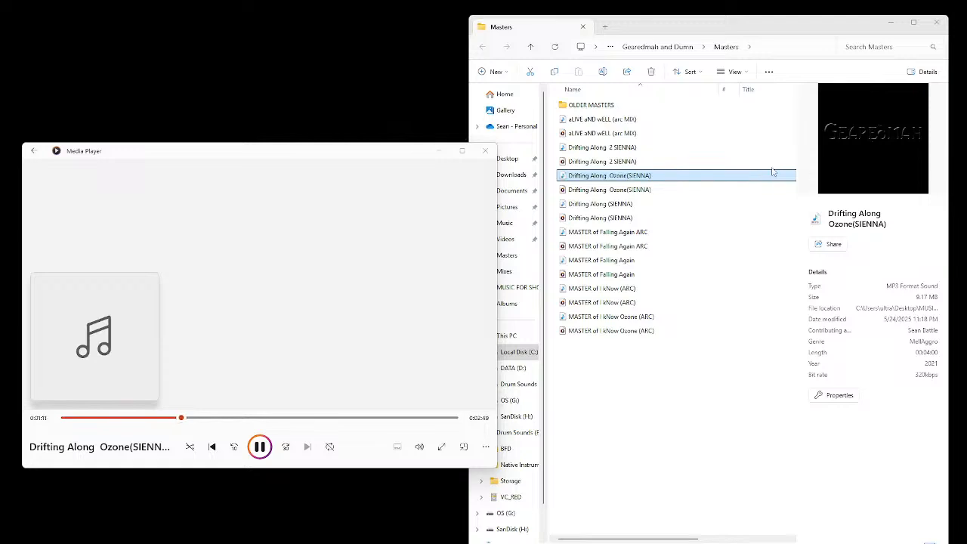
{"action": "left_click", "coordinate": [210, 395]}
{"action": "left_click", "coordinate": [259, 447]}
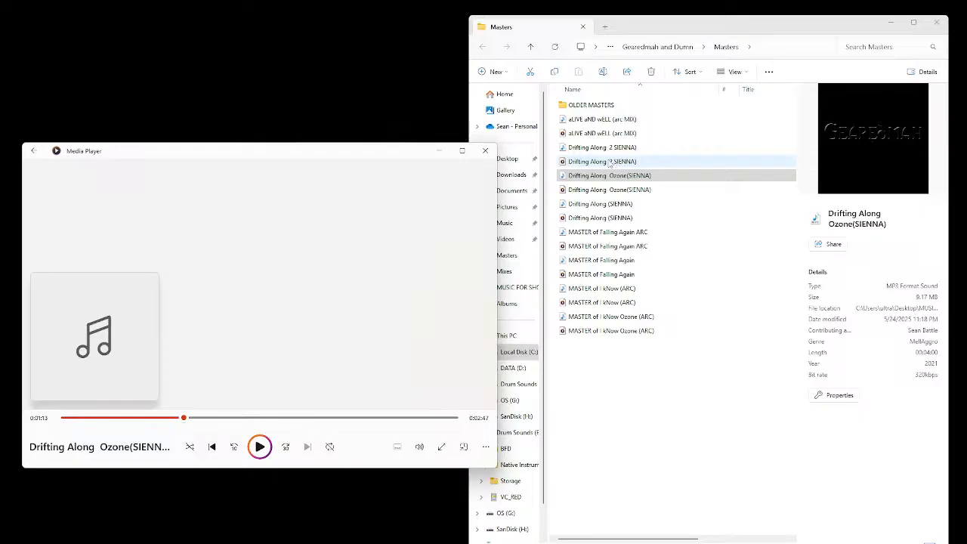
{"action": "double_click", "coordinate": [609, 162]}
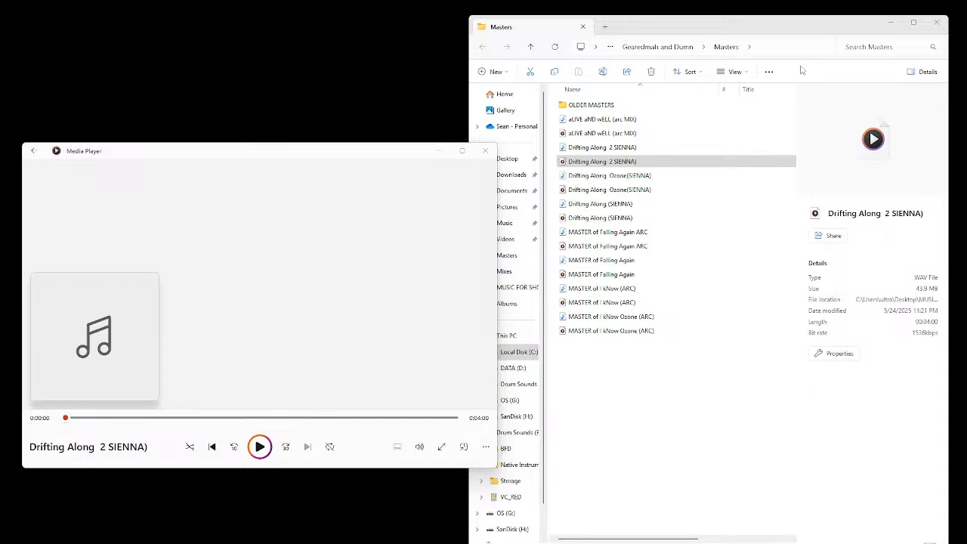
Move the Drifting Along Master 1, Master 2 and Ozone Master files, both MP3 and WAV, from the Mixes folder to Masters
{"action": "left_click", "coordinate": [529, 50]}
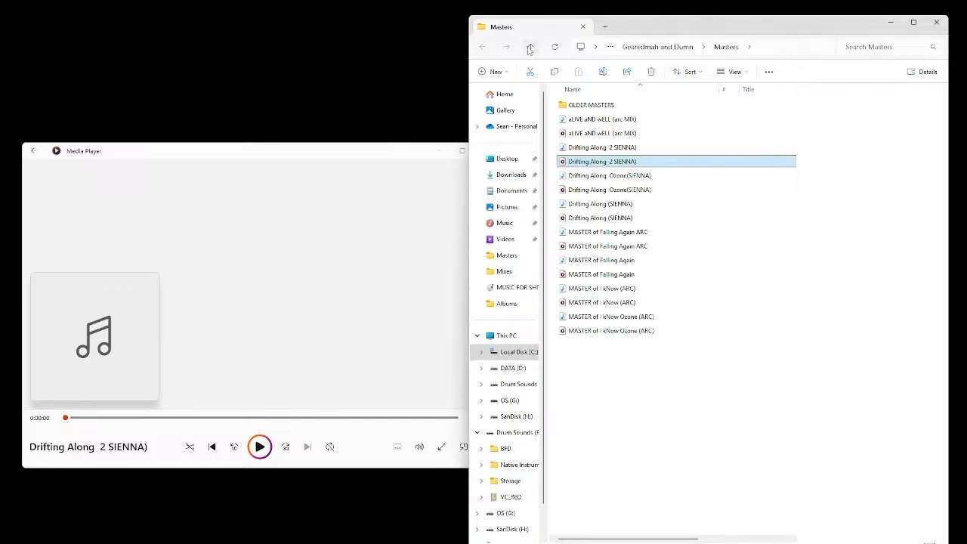
{"action": "left_click", "coordinate": [530, 49]}
{"action": "double_click", "coordinate": [586, 125]}
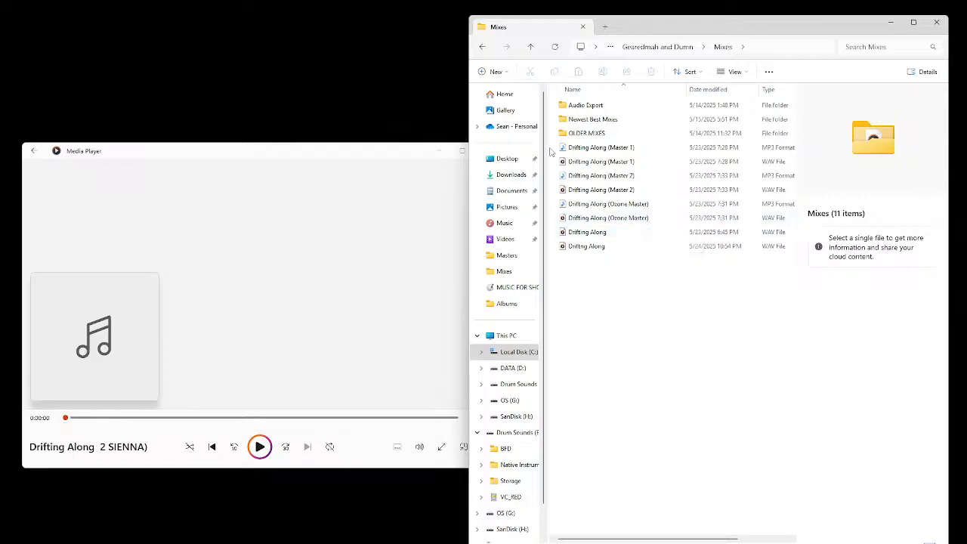
{"action": "left_click_drag", "start_coordinate": [554, 152], "coordinate": [625, 220]}
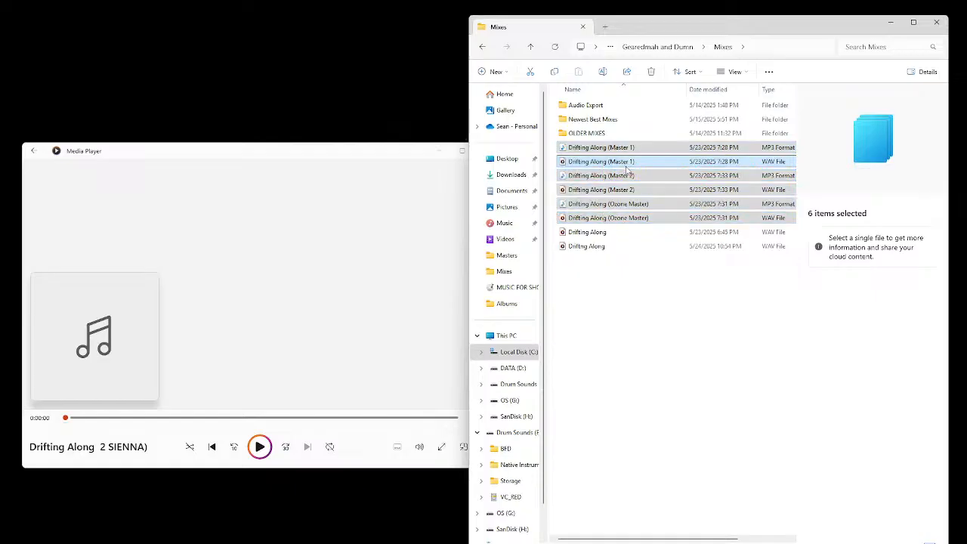
{"action": "right_click", "coordinate": [628, 169]}
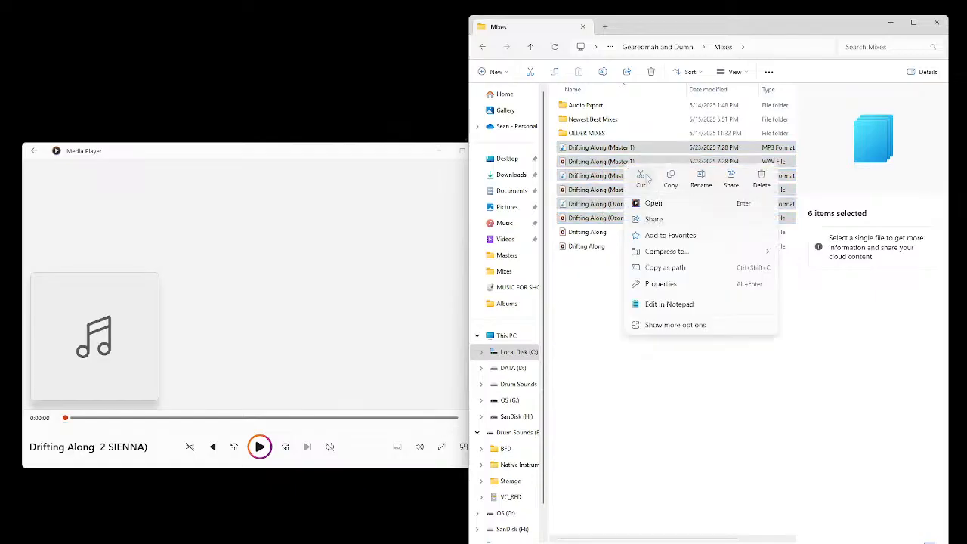
{"action": "left_click", "coordinate": [641, 178]}
{"action": "left_click", "coordinate": [531, 46]}
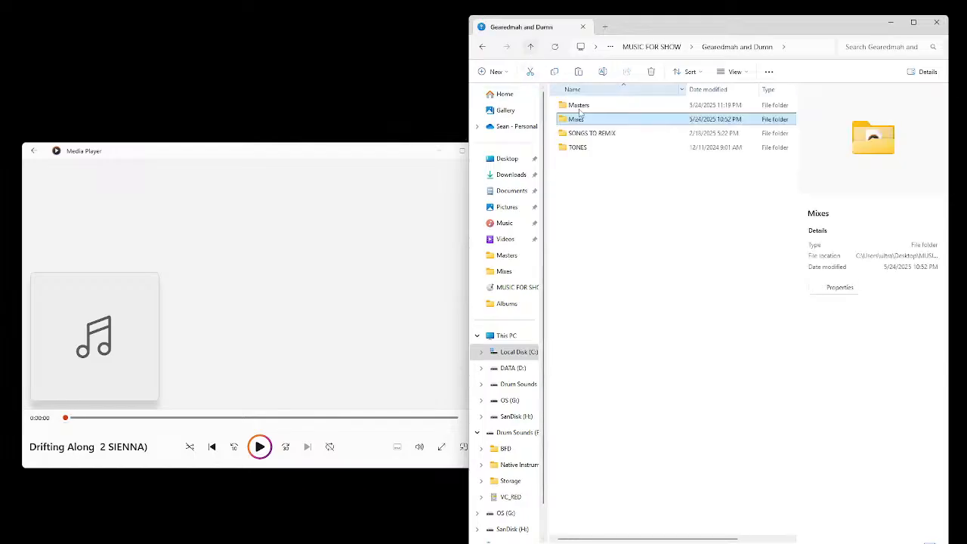
{"action": "double_click", "coordinate": [579, 107]}
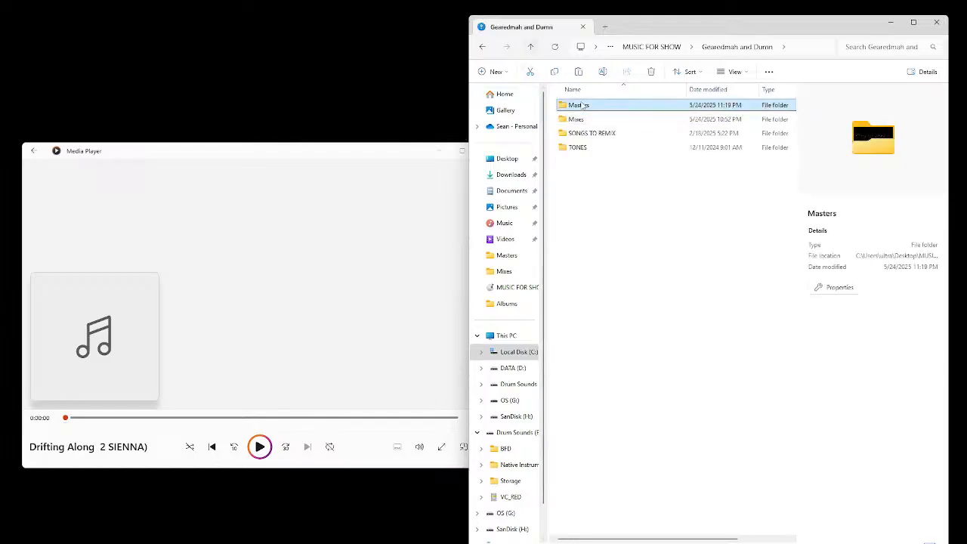
{"action": "right_click", "coordinate": [581, 367]}
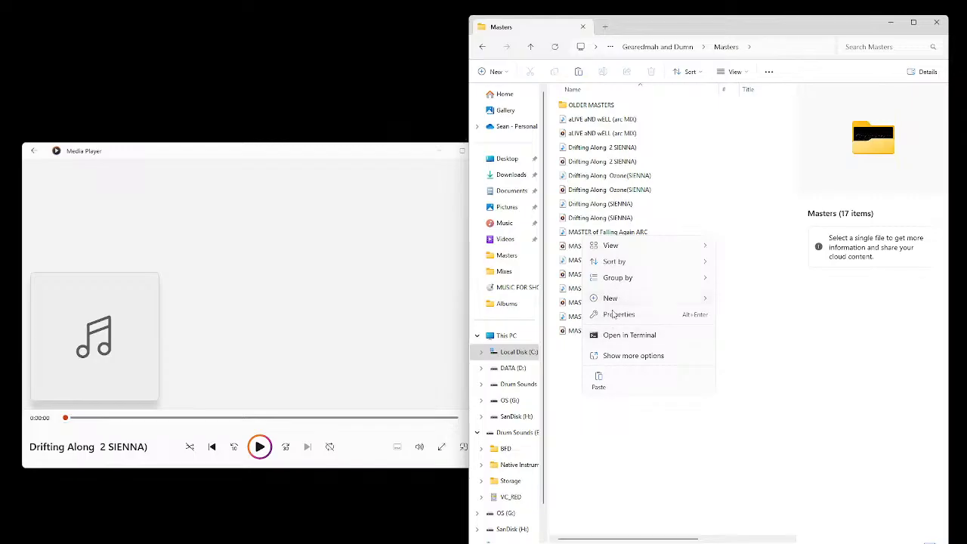
{"action": "left_click", "coordinate": [599, 380]}
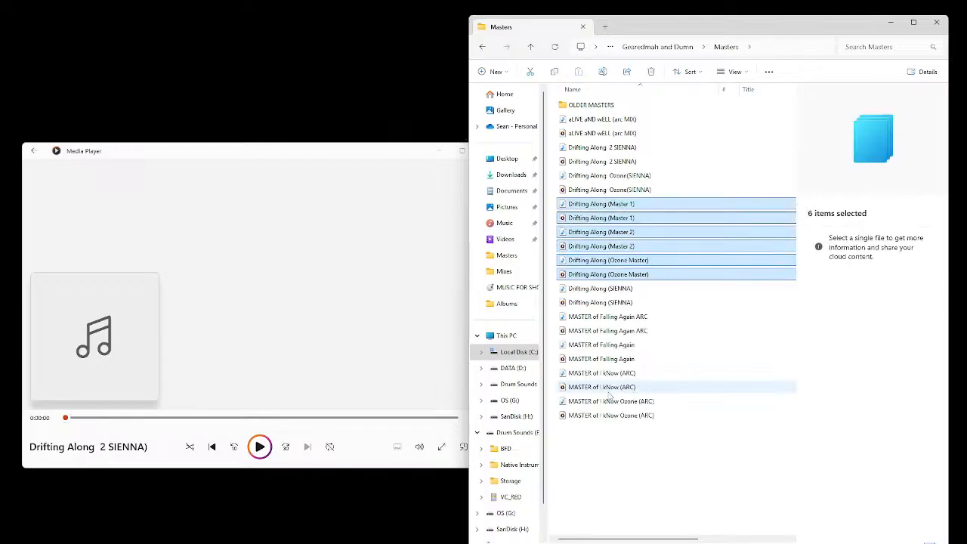
Listen to the Drifting Along Master 1, Master 2 and Ozone Master WAVs, and compare them with the 2 SIENNA) WAV
{"action": "left_click", "coordinate": [612, 220]}
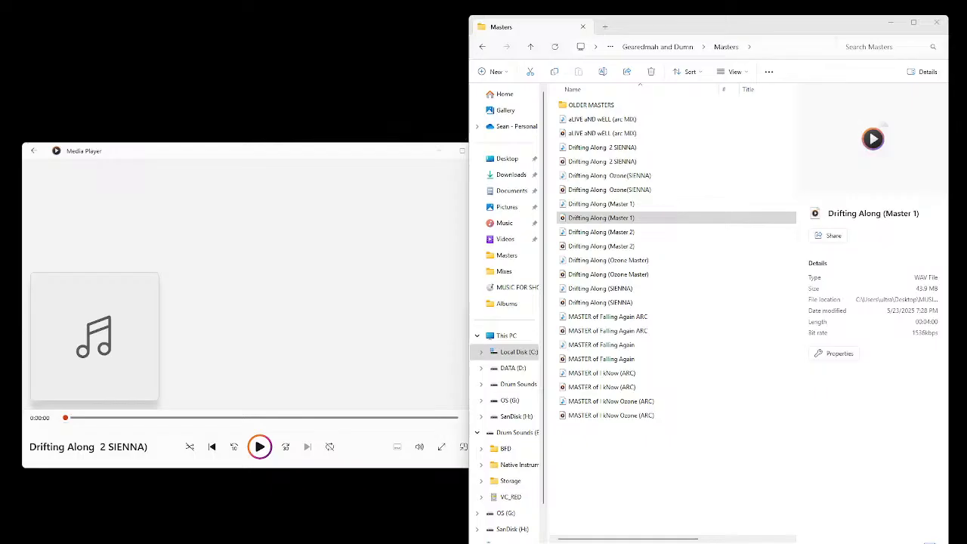
{"action": "left_click", "coordinate": [260, 447]}
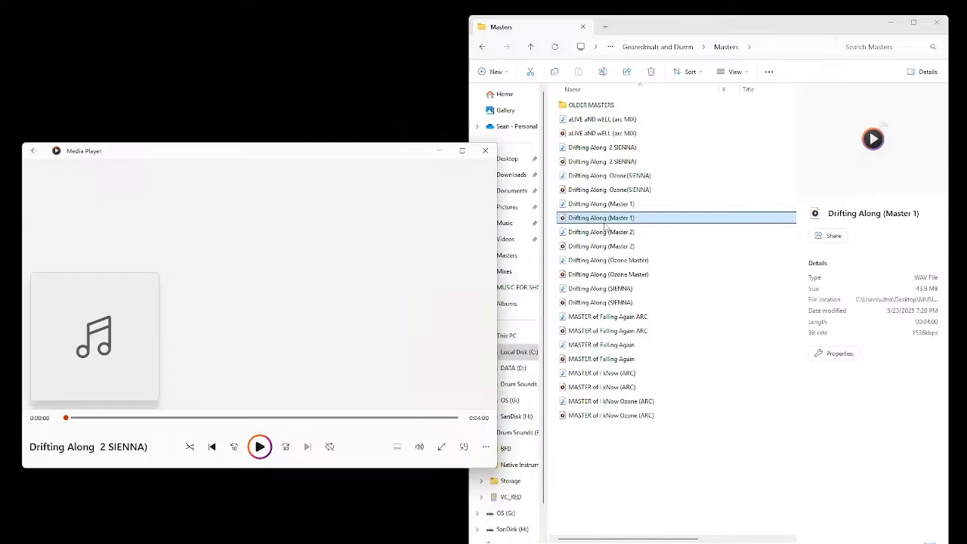
{"action": "double_click", "coordinate": [606, 221]}
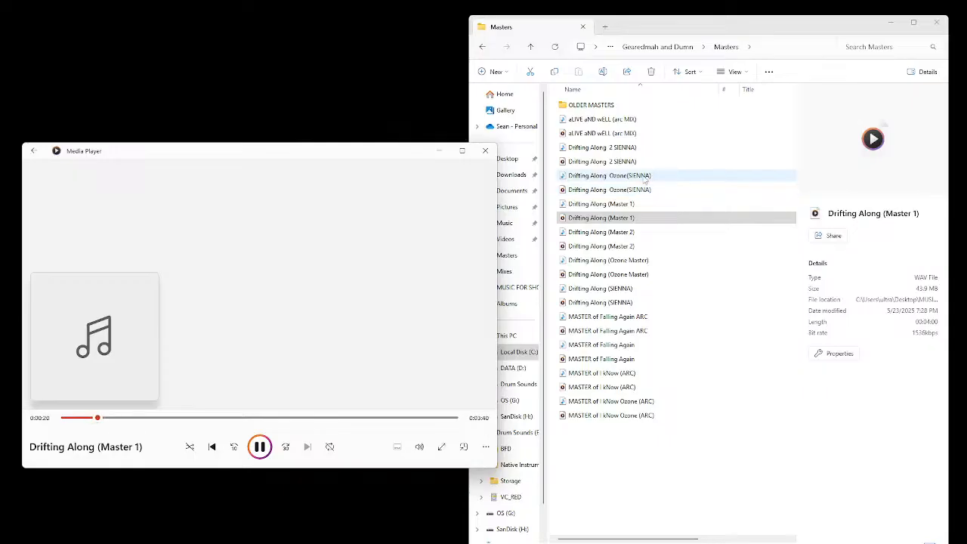
{"action": "double_click", "coordinate": [631, 247]}
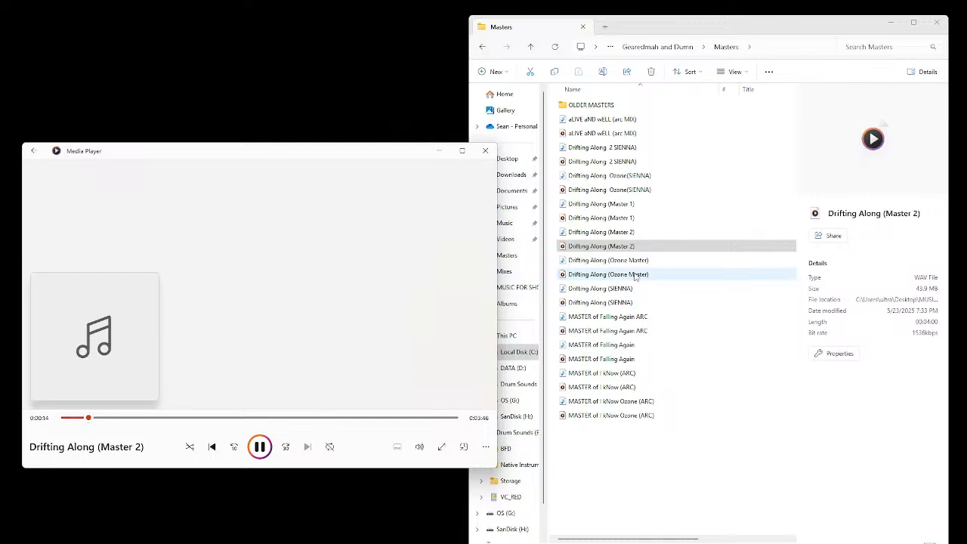
{"action": "left_click", "coordinate": [635, 277]}
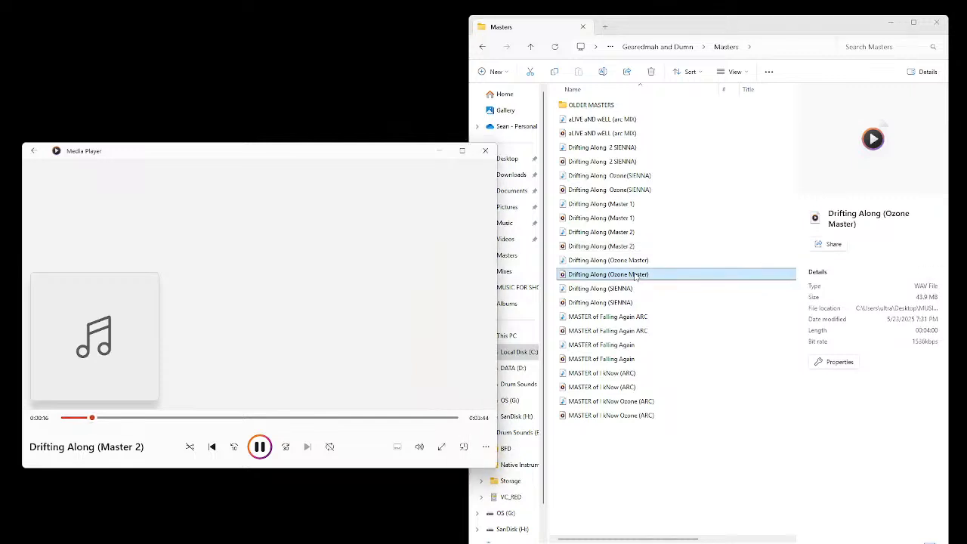
{"action": "double_click", "coordinate": [635, 277]}
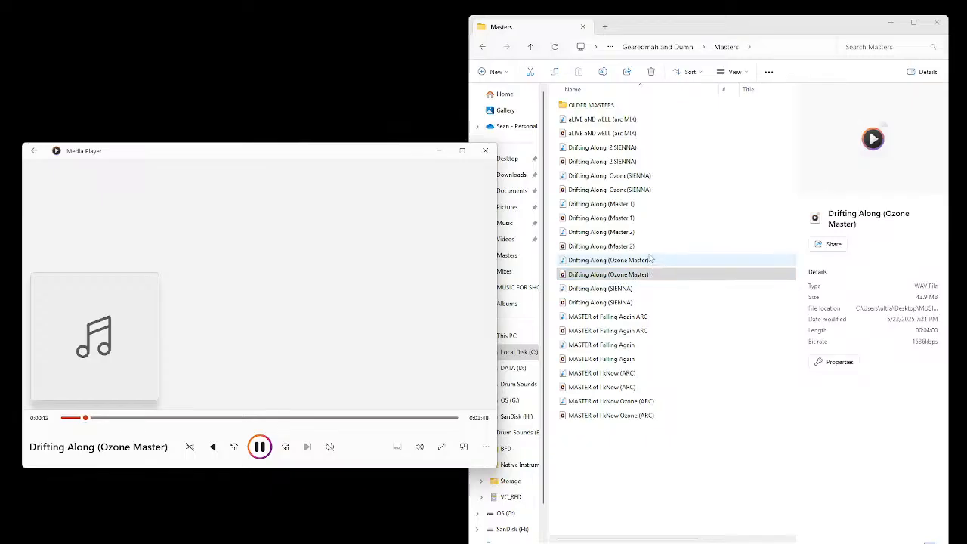
{"action": "left_click", "coordinate": [614, 163]}
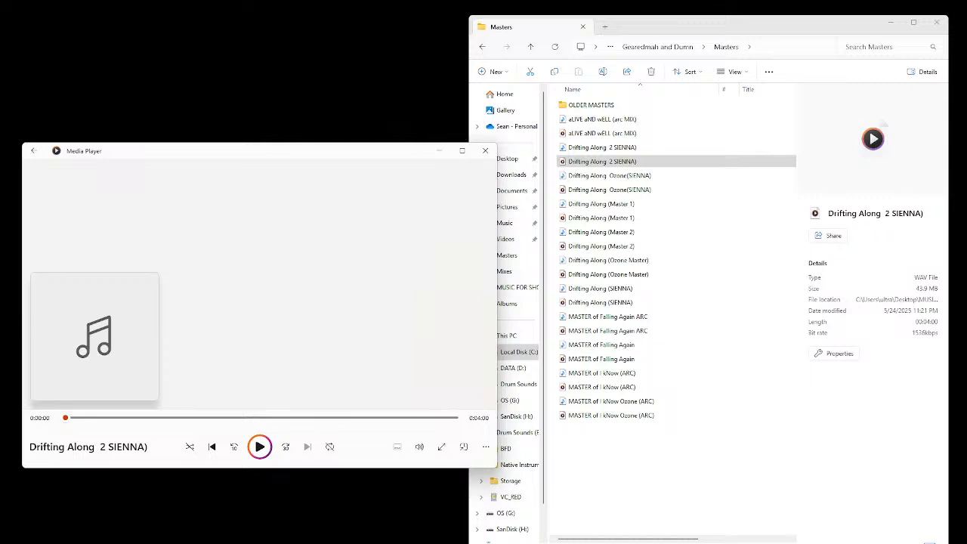
Listen to the Drifting Along and Driftng Along WAVs in the Mixes folder and close Media Player
{"action": "left_click", "coordinate": [532, 47]}
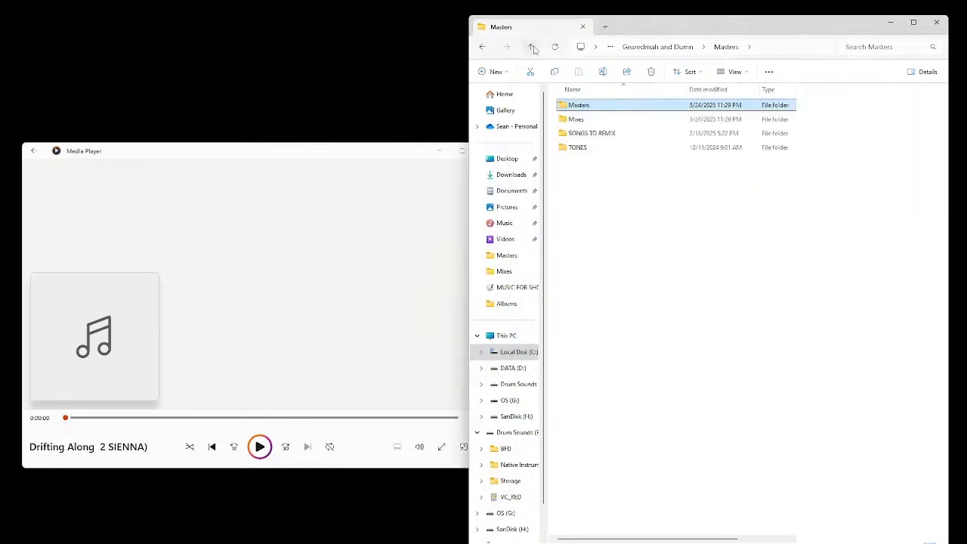
{"action": "double_click", "coordinate": [575, 120]}
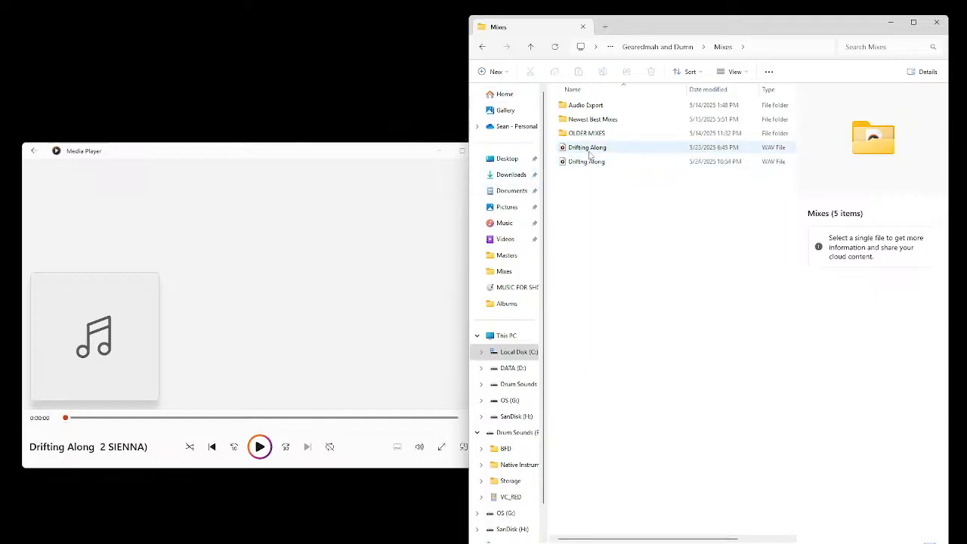
{"action": "double_click", "coordinate": [590, 148]}
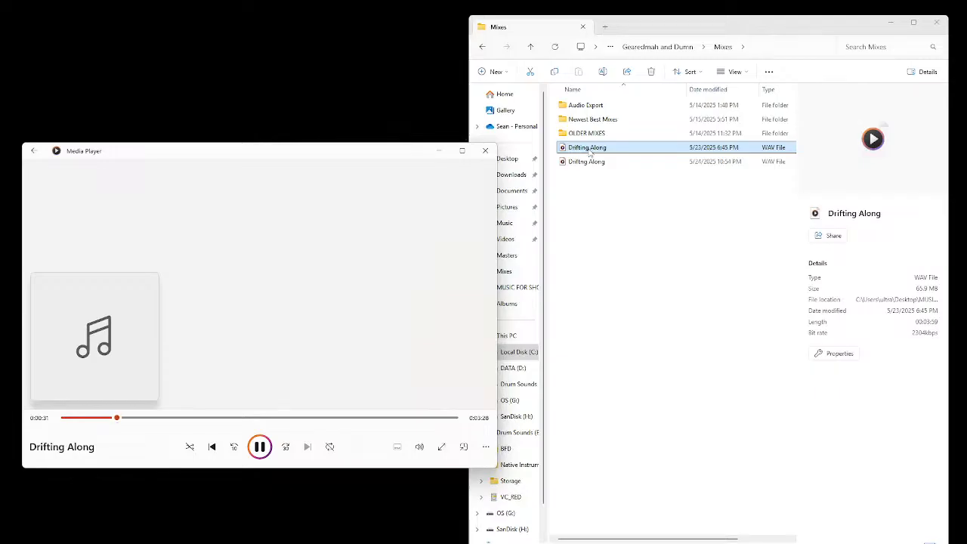
{"action": "left_click", "coordinate": [595, 161]}
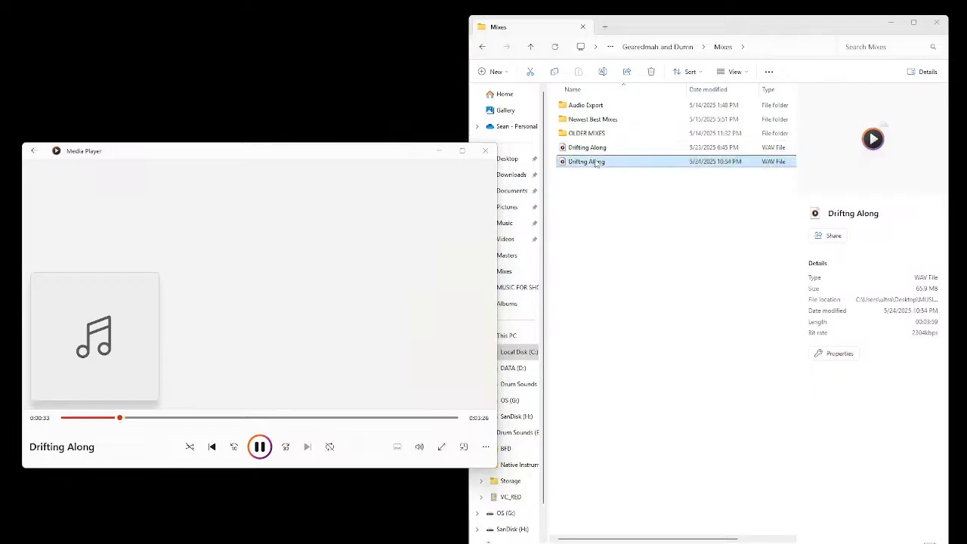
{"action": "double_click", "coordinate": [595, 162]}
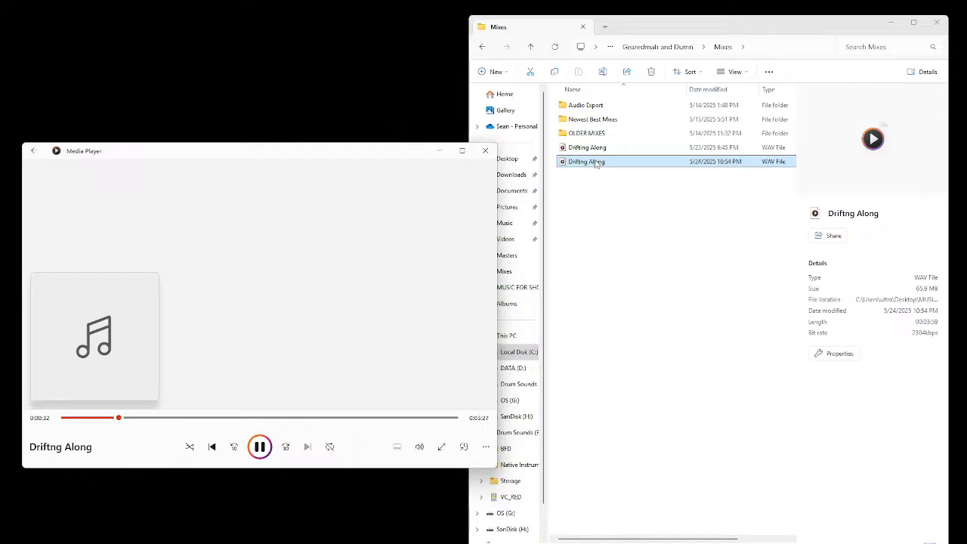
{"action": "left_click", "coordinate": [432, 15]}
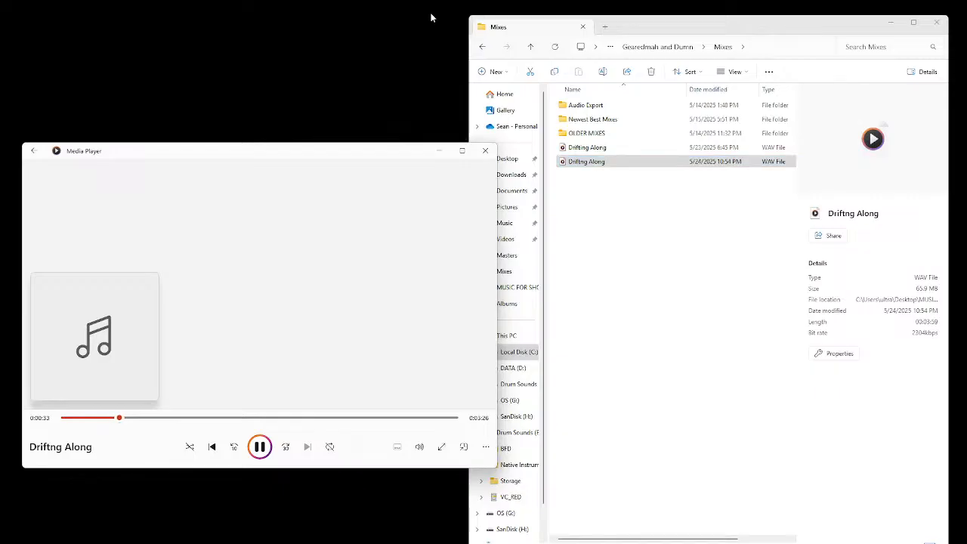
{"action": "left_click", "coordinate": [485, 151]}
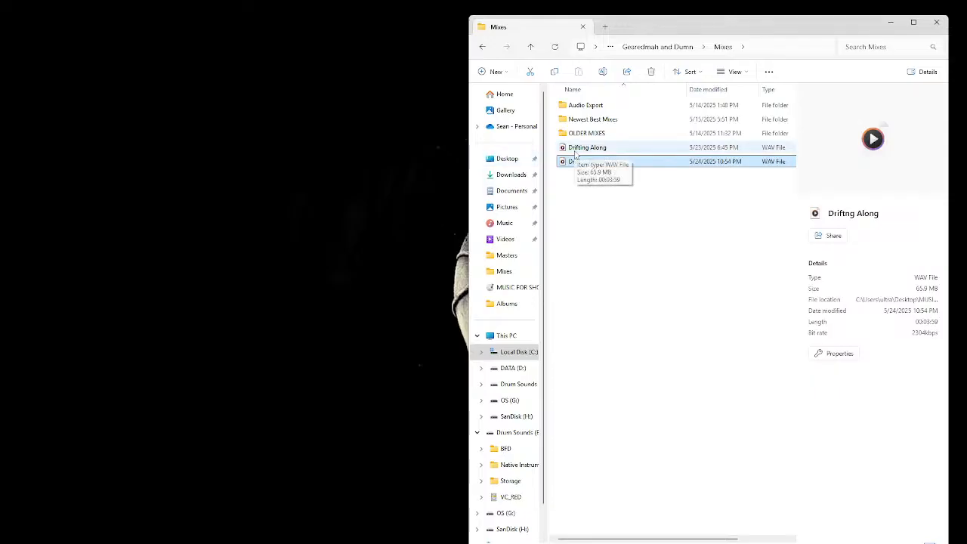